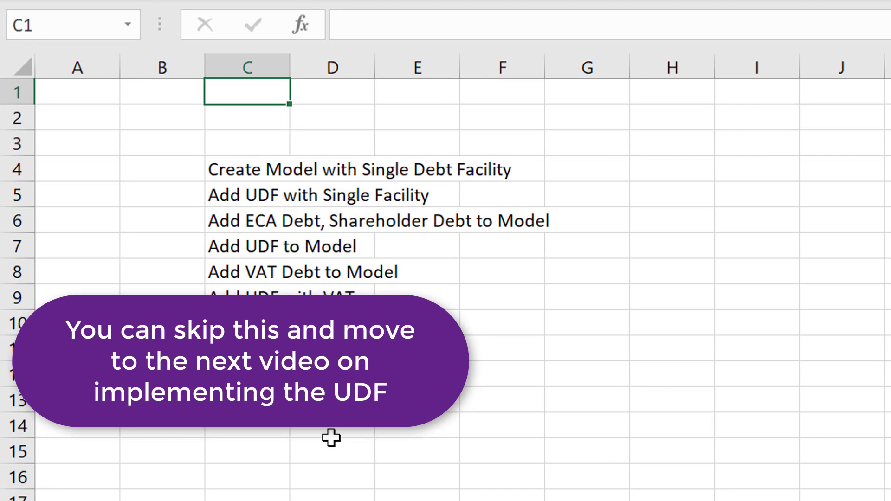
Review the list of modelling stages in C4:C9, from the single debt facility model to the UDF with VAT.
key(Down)
key(Down)
key(Down)
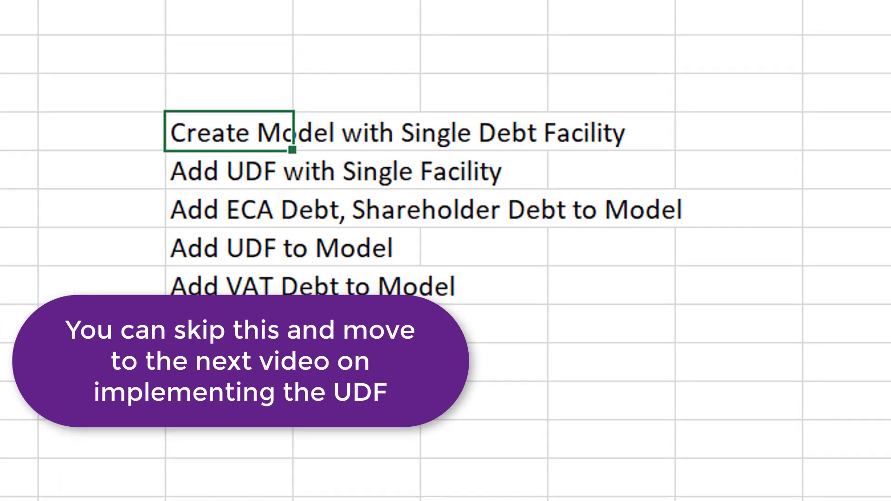
key(Down)
key(Down)
key(Down)
key(Down)
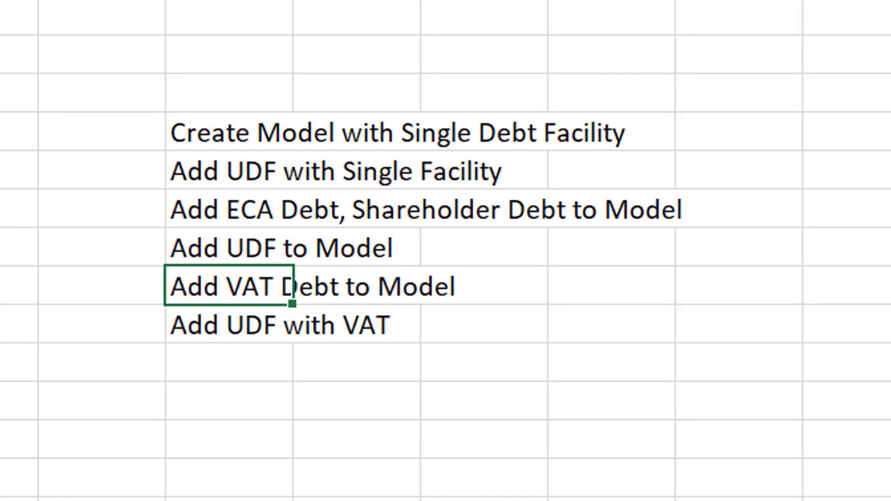
key(Up)
key(Up)
key(Up)
key(Up)
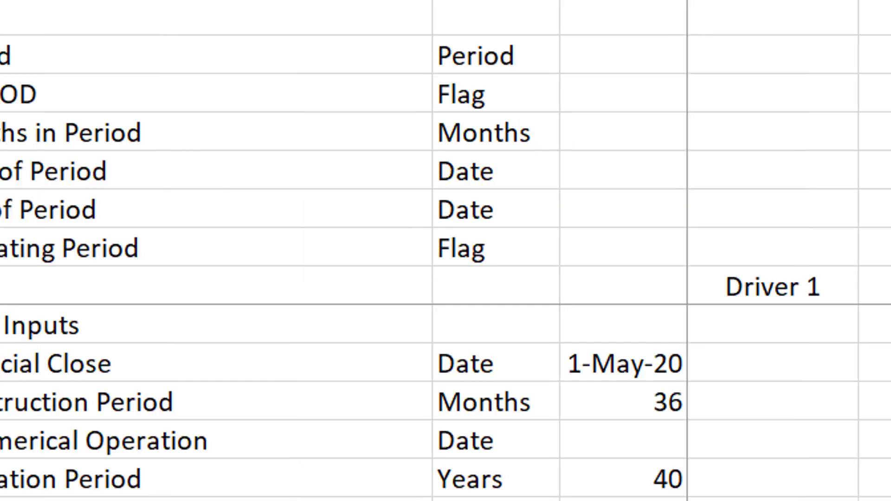
Skim the Exercise sheet's row structure, from the general inputs through the fees and operational model to the financing sections.
scroll(446, 403, down, 4)
scroll(446, 403, down, 3)
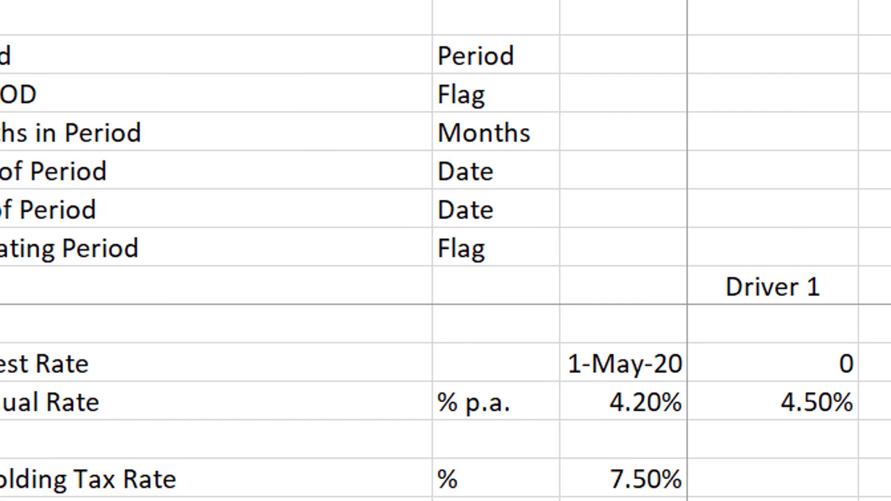
scroll(446, 403, down, 4)
key(Page_Down)
key(Page_Down)
key(Page_Down)
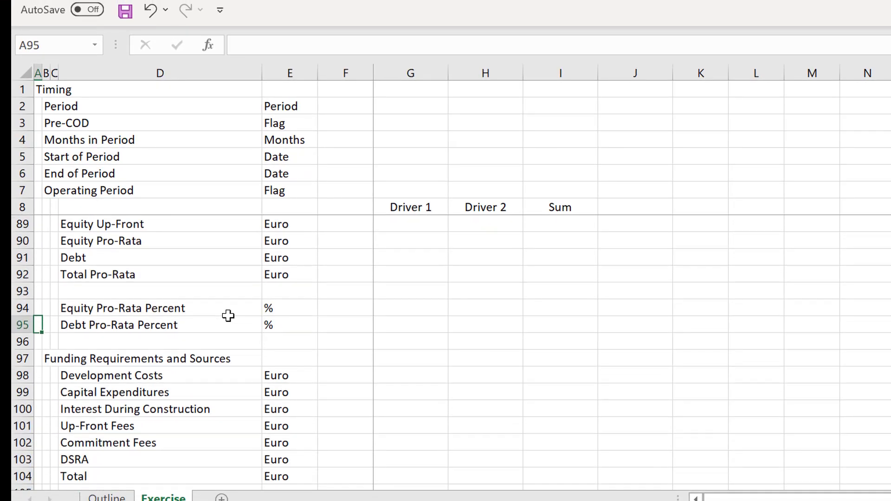
key(Page_Down)
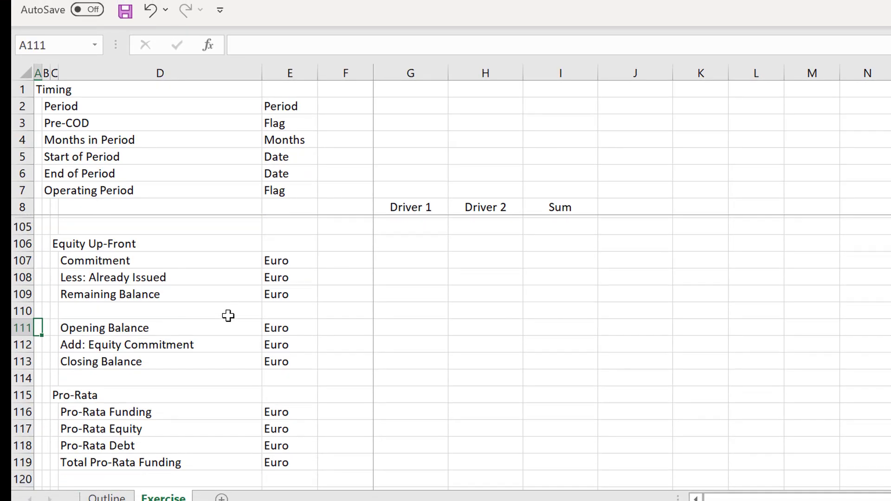
key(Page_Up)
key(Page_Up)
key(Page_Up)
key(Page_Up)
key(Page_Up)
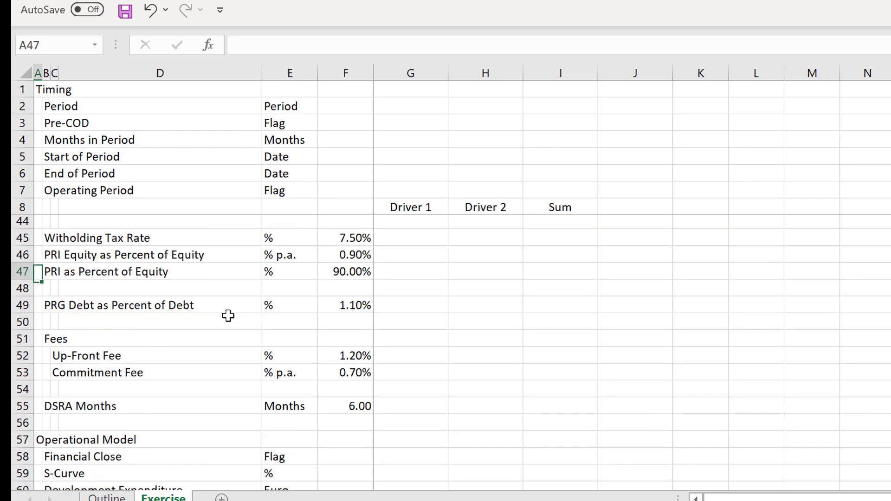
key(Page_Down)
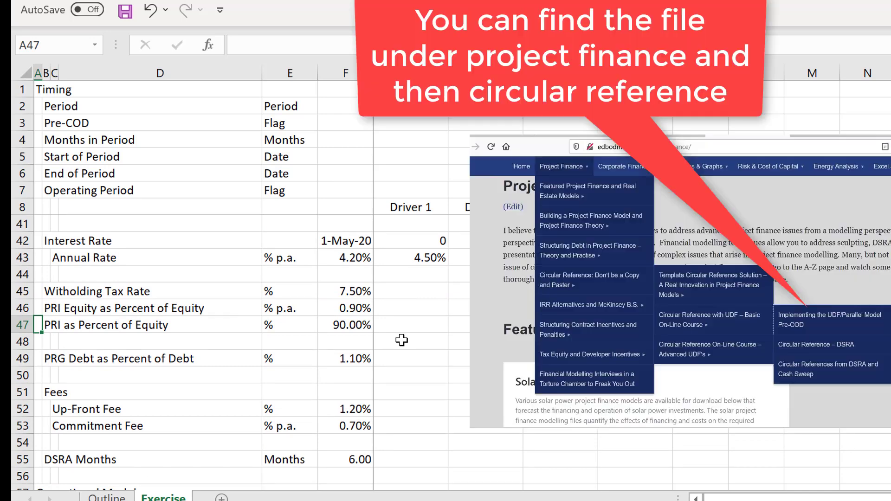
key(Page_Down)
key(Page_Down)
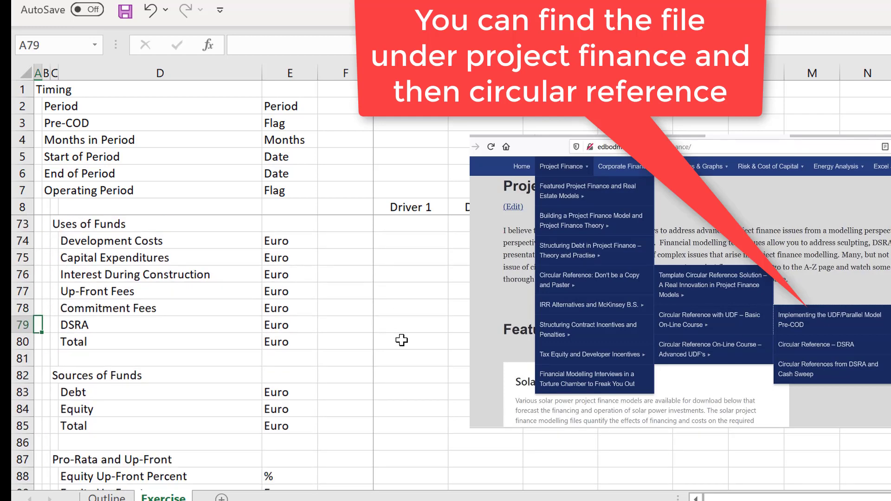
Examine the rows of the Operational Model and the Summary Sources and Uses section on the Exercise sheet.
key(Page_Up)
key(Down)
key(Down)
key(Down)
key(Down)
key(Down)
key(Down)
key(Down)
key(Down)
key(Down)
key(Down)
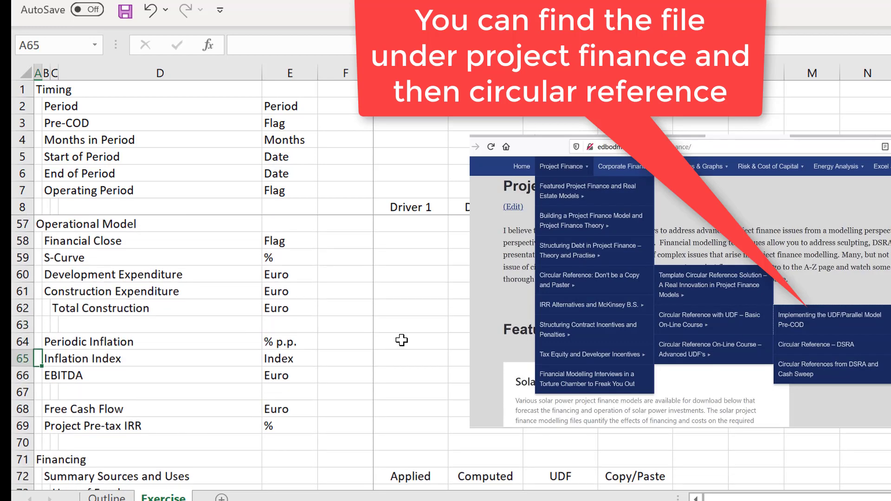
key(Down)
key(Down)
key(Down)
key(Down)
key(Down)
key(Down)
key(Down)
key(Down)
key(Down)
key(Down)
key(Down)
key(Down)
key(Down)
key(Down)
key(Down)
key(Up)
key(Up)
key(Up)
key(Up)
key(Up)
key(Up)
key(Up)
key(Up)
key(Up)
key(Up)
key(Up)
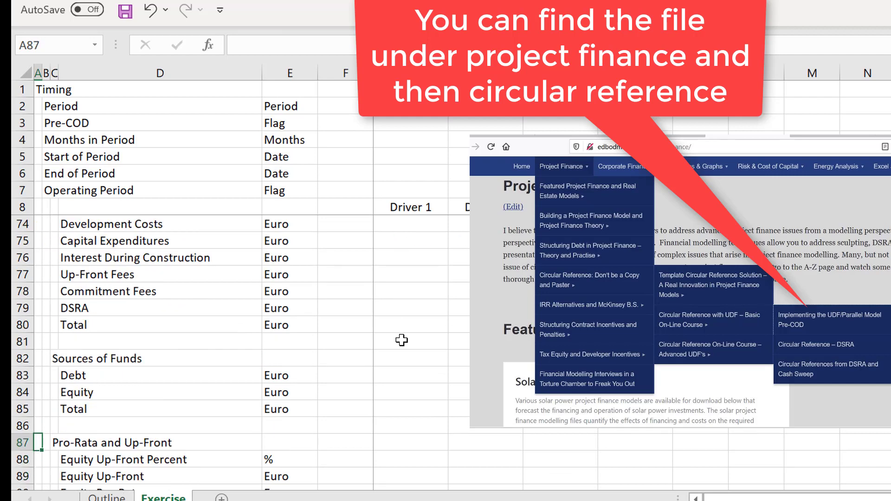
key(Up)
key(Up)
key(Up)
key(Up)
key(Up)
key(Up)
key(Up)
key(Up)
key(Down)
key(Down)
key(Down)
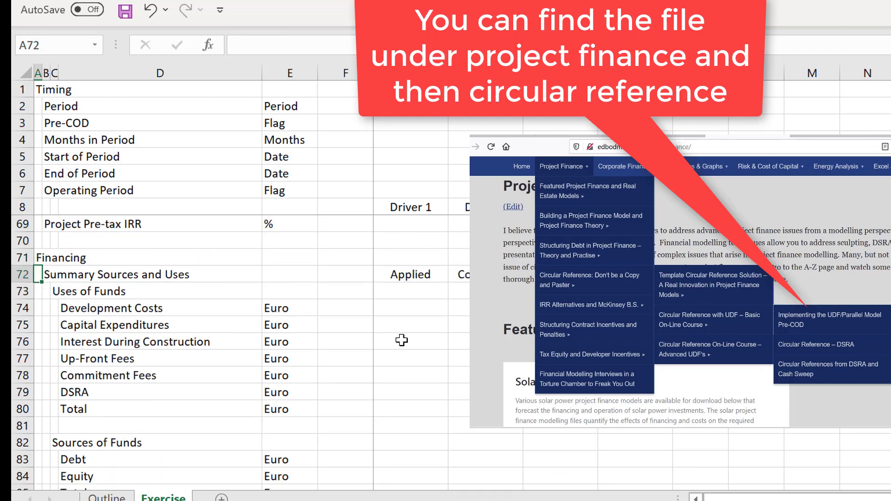
Examine the Applied, Computed, UDF and Copy/Paste column headings of the Summary Sources and Uses section in row 72.
key(Right)
key(Right)
key(Down)
key(Down)
key(Down)
key(Right)
key(Right)
key(Right)
key(Right)
key(Right)
key(Right)
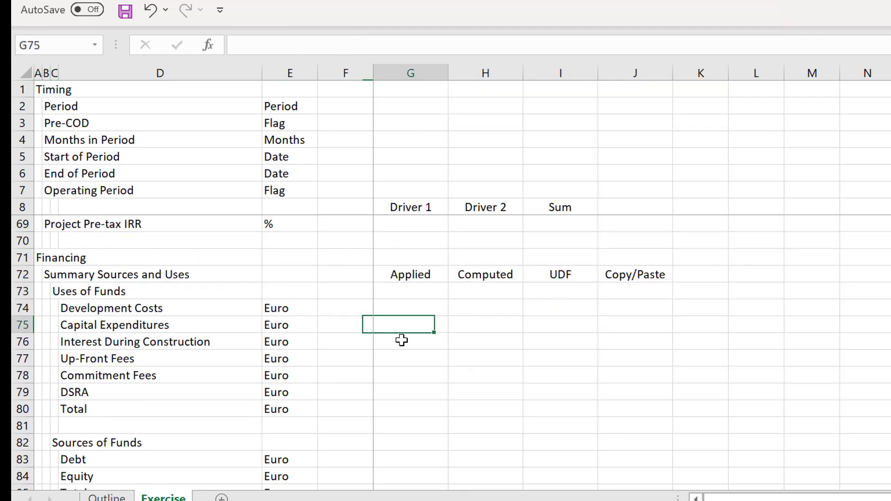
key(Up)
key(Up)
key(Up)
key(Right)
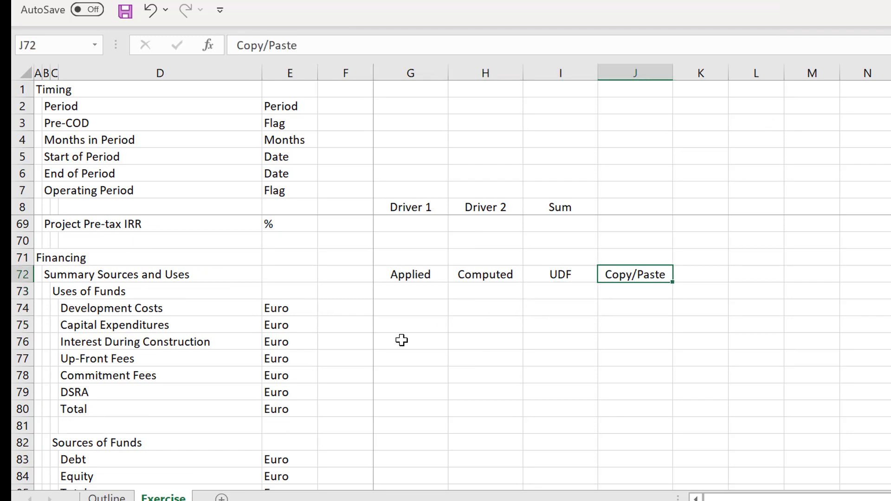
key(Left)
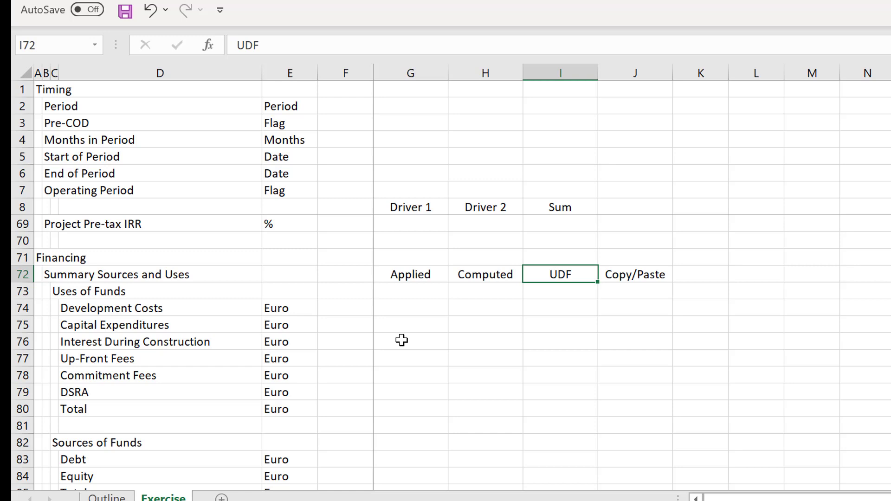
key(ctrl+Page_Up)
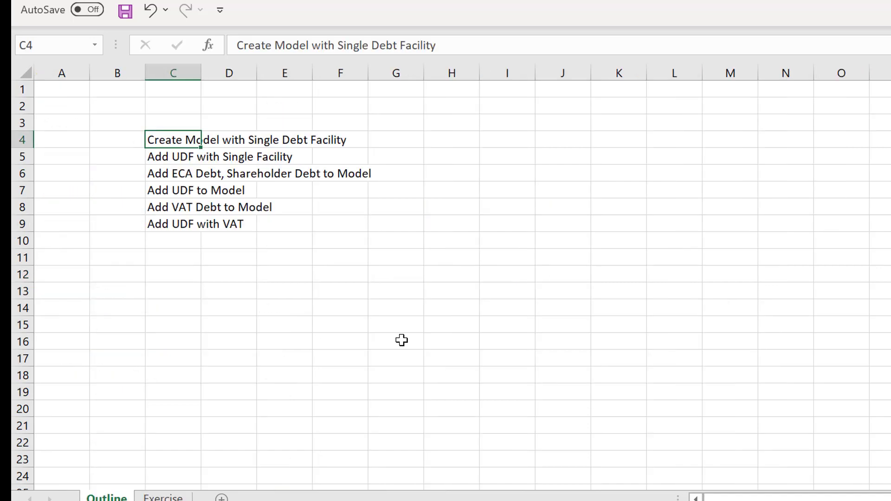
key(ctrl+Page_Down)
key(Page_Down)
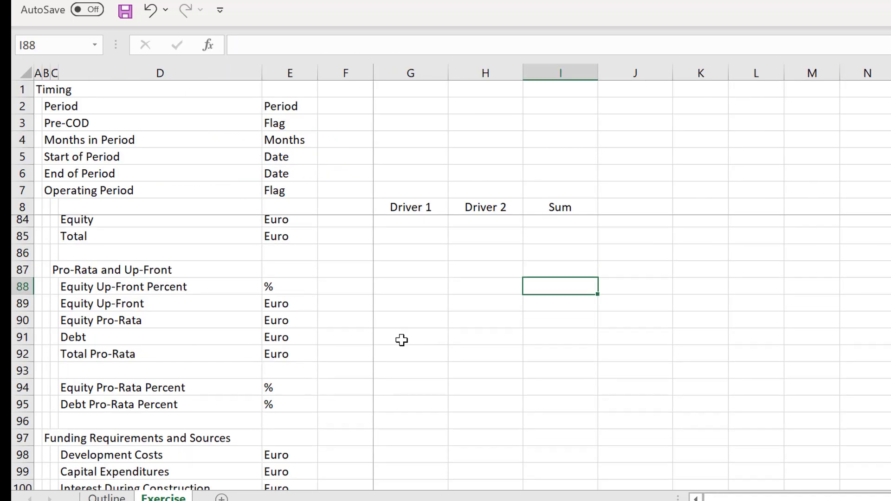
key(Page_Up)
key(Page_Up)
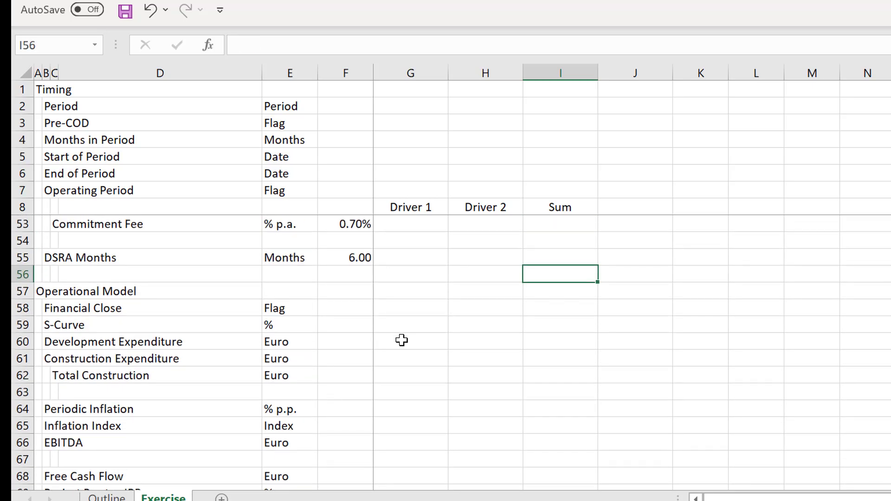
Look at the other open workbooks, including the one with the UdfInputs sheet, and return to the exercise workbook.
key(alt+Tab)
key(alt+Tab)
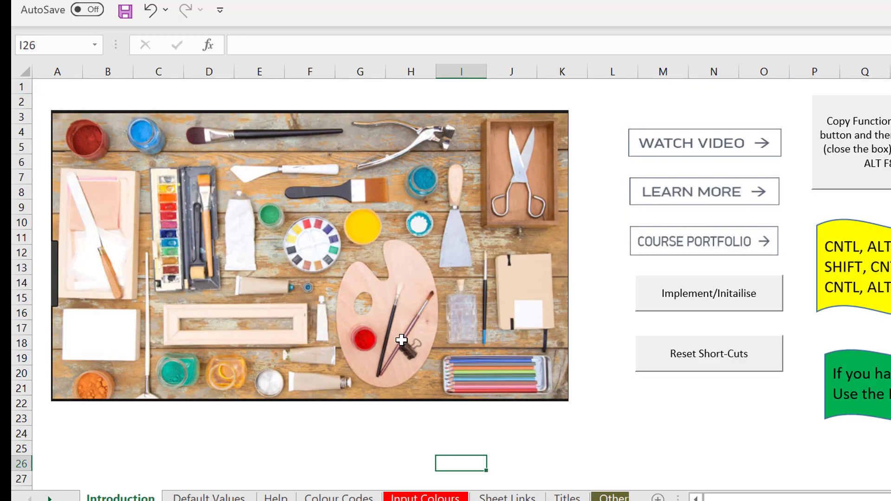
key(alt+Tab)
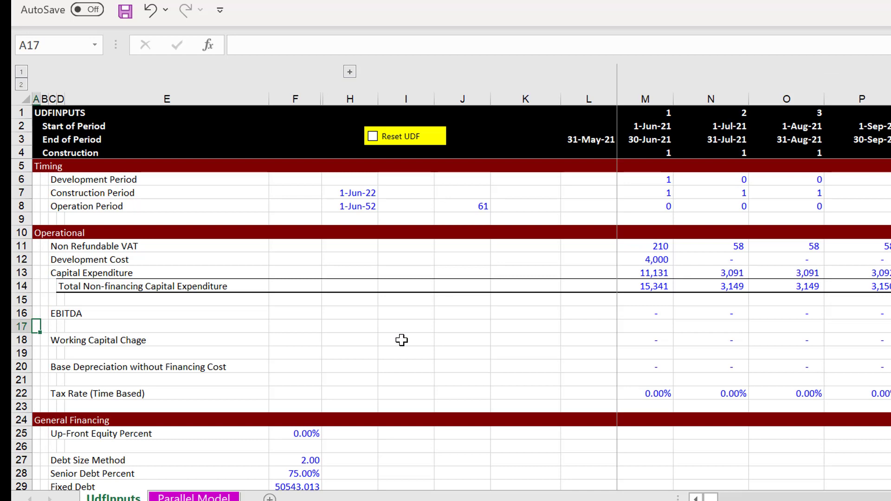
key(alt+Tab)
Go through the modelling stages on the Outline sheet one by one, ending at Add UDF with VAT.
key(ctrl+Page_Up)
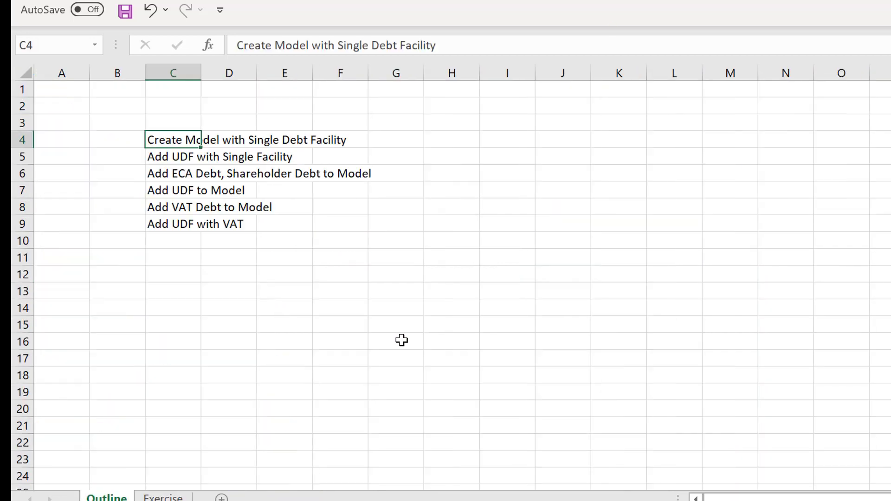
key(Down)
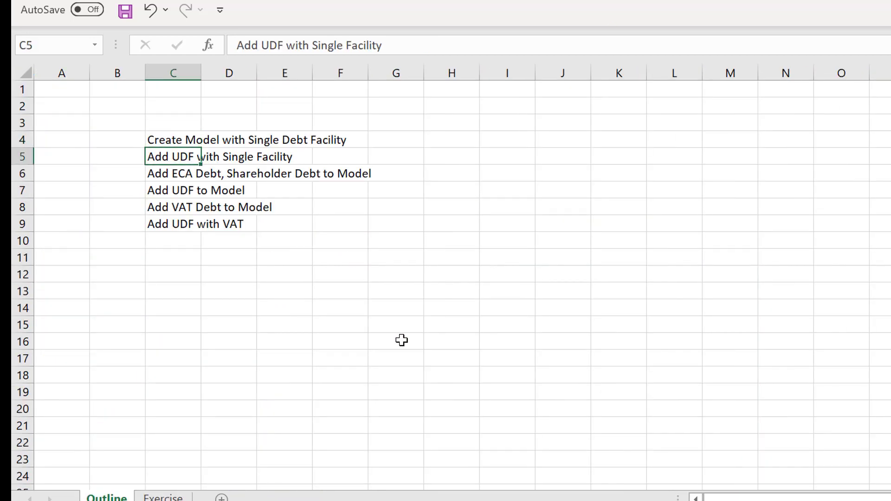
key(Down)
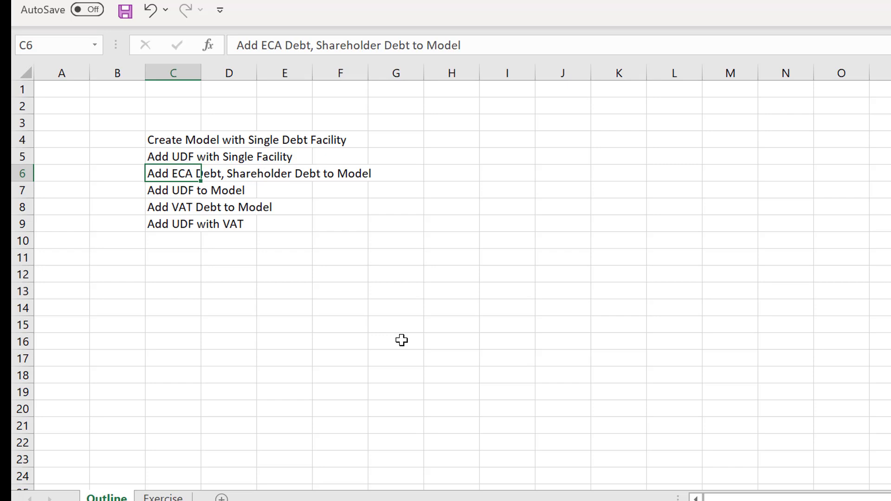
key(Down)
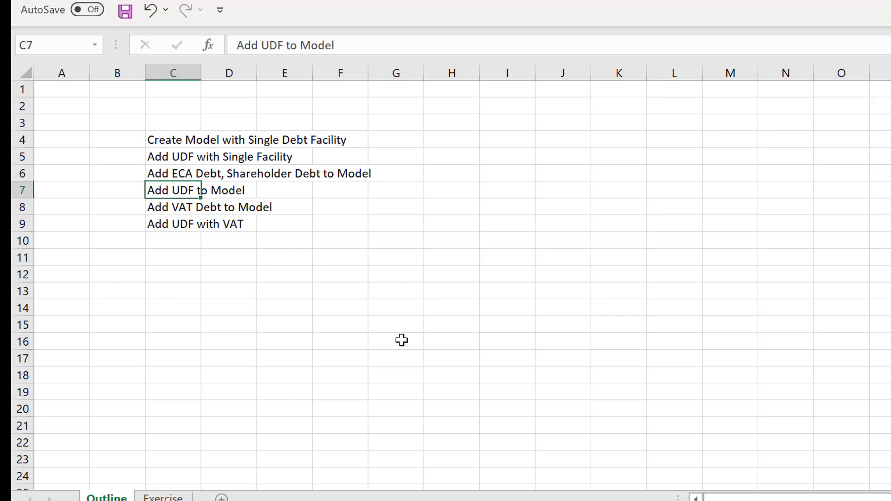
key(Up)
key(Down)
key(Down)
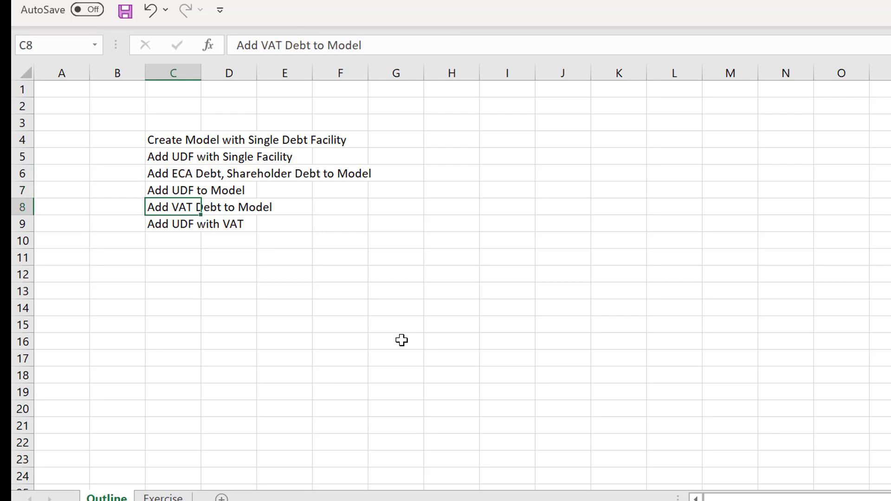
key(Down)
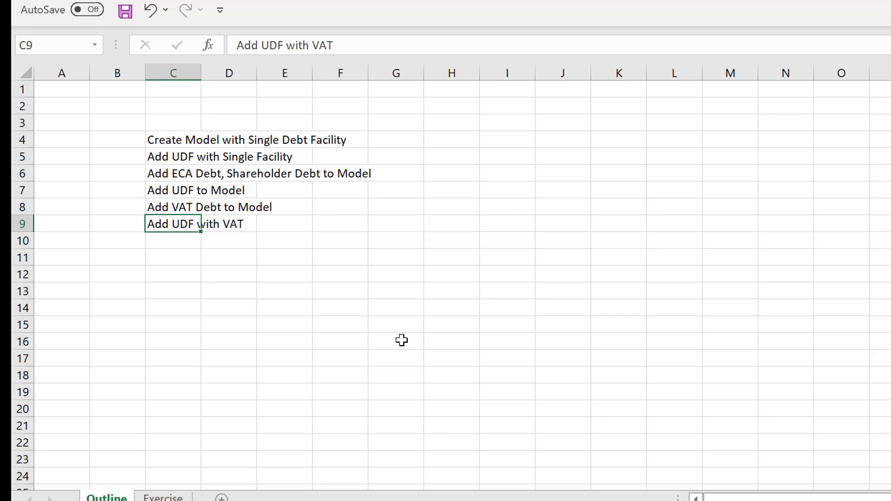
Return to the Exercise sheet and examine the layout of the Period row in the Timing section, including the narrow label columns.
key(ctrl+Page_Down)
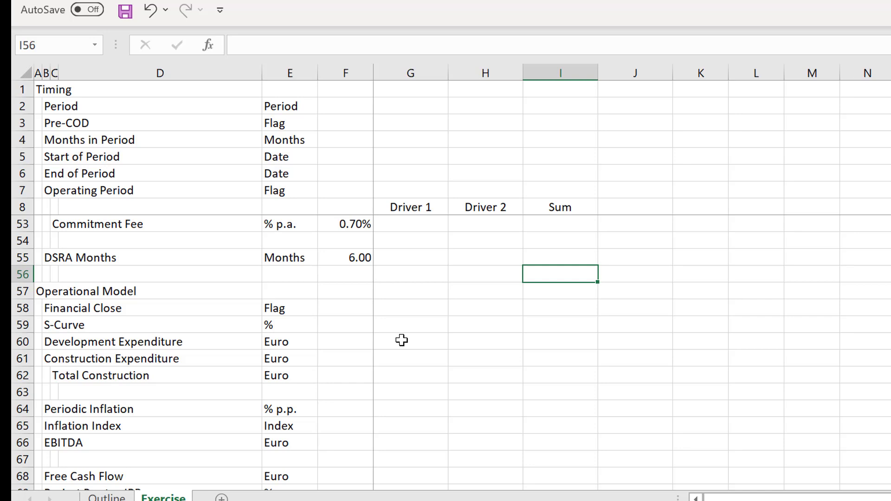
key(Left)
key(Left)
key(Left)
key(Left)
key(Left)
key(Left)
key(Left)
key(Left)
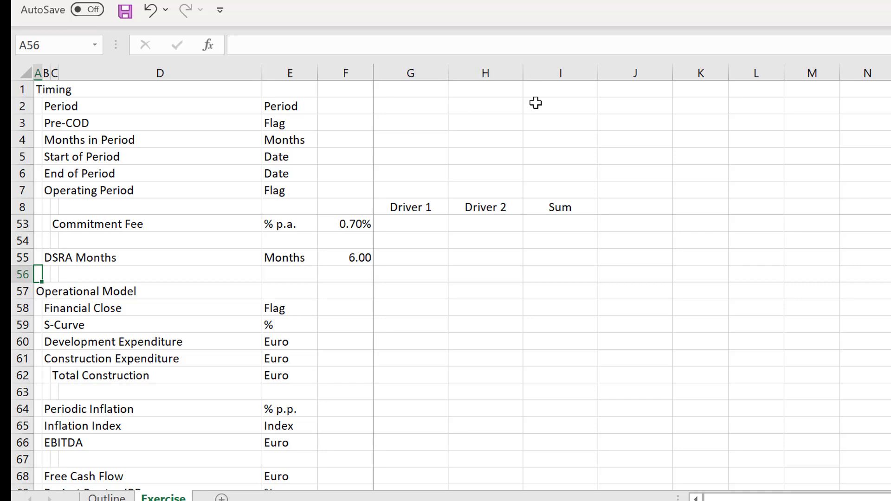
click(494, 110)
key(Left)
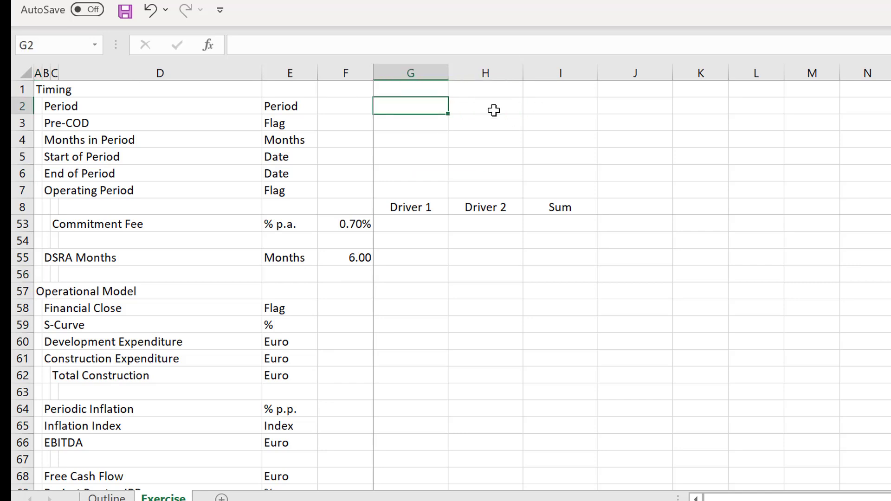
key(Right)
key(Right)
key(Right)
key(Left)
key(Left)
key(Left)
key(Left)
key(Left)
key(Left)
key(Left)
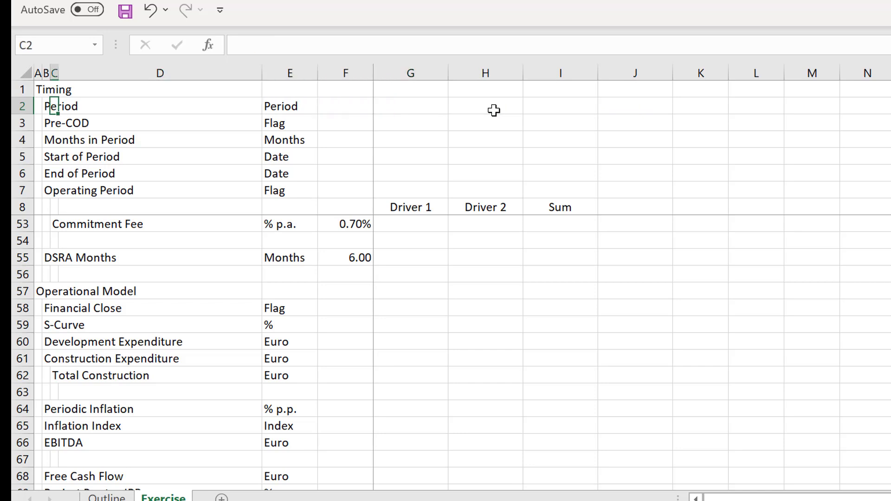
key(Left)
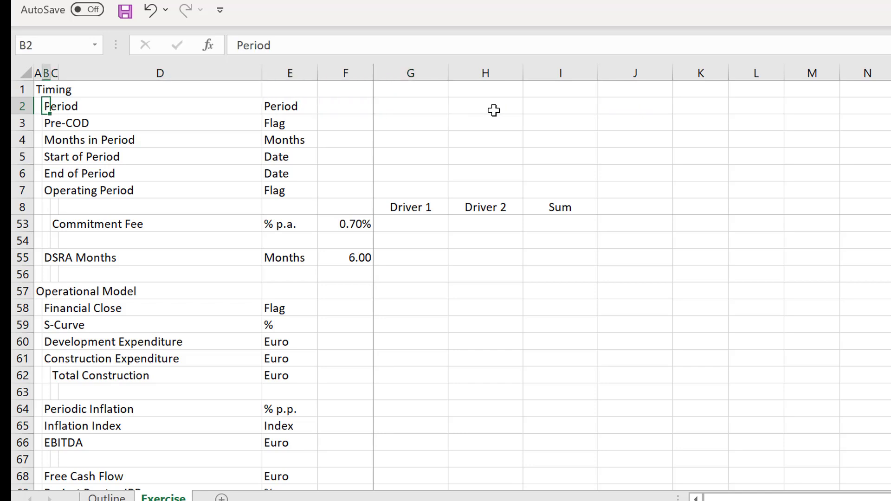
key(Left)
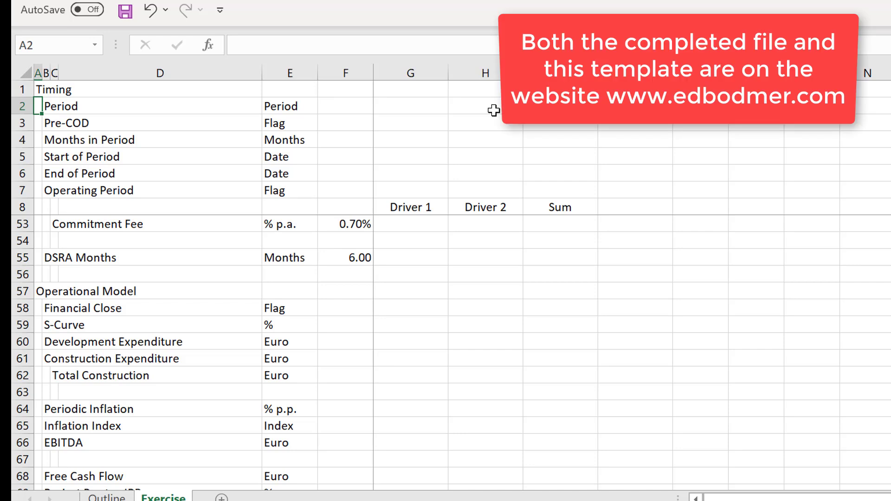
Review the Timing section's row labels in column B, from Period down to End of Period.
key(Right)
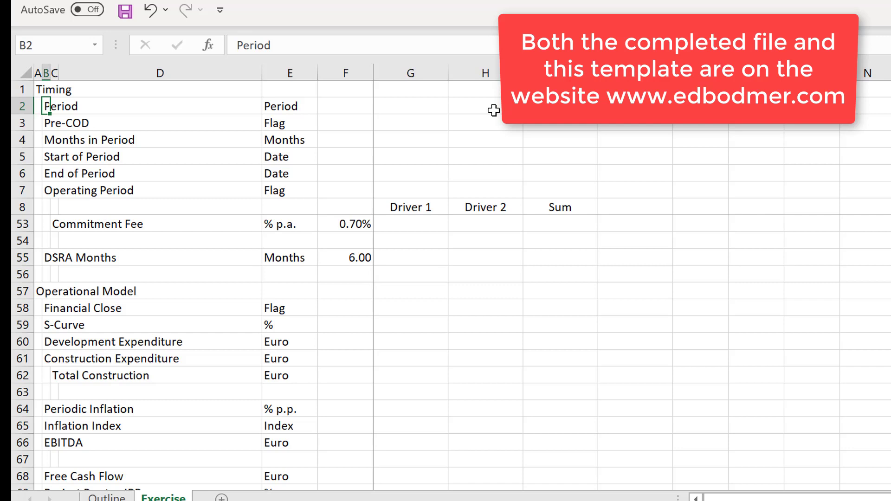
key(Down)
key(Down)
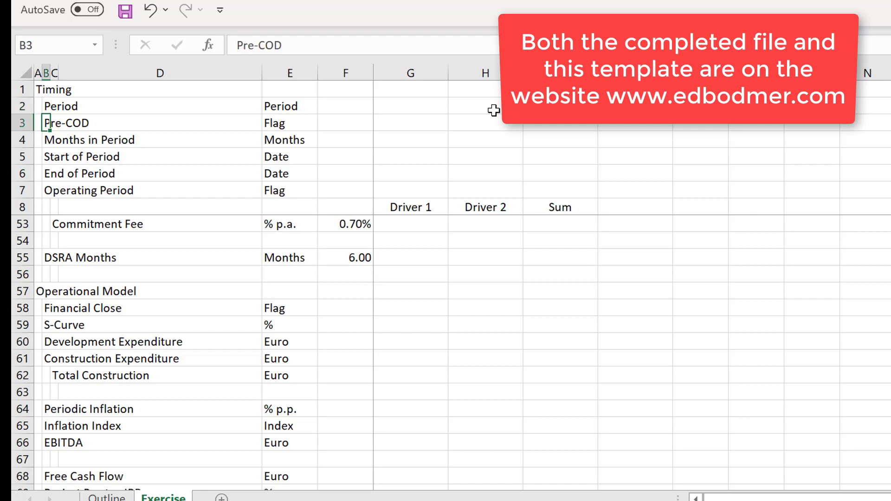
key(Up)
key(Up)
key(Down)
key(Down)
key(Down)
key(Down)
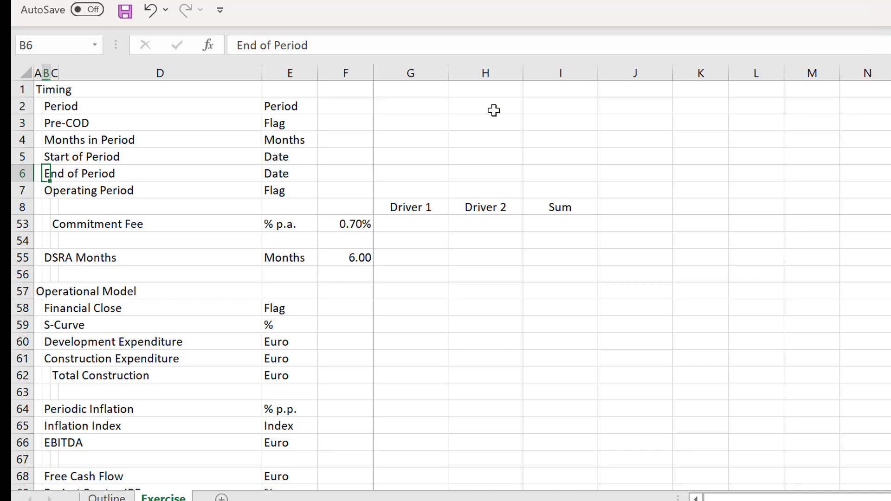
Look over the Timing Inputs section down to row 18 and return to the Period row in the Timing section.
key(Down)
key(Down)
key(Down)
key(Down)
key(Down)
key(Down)
key(Down)
key(Down)
key(Down)
key(Down)
key(Down)
key(Down)
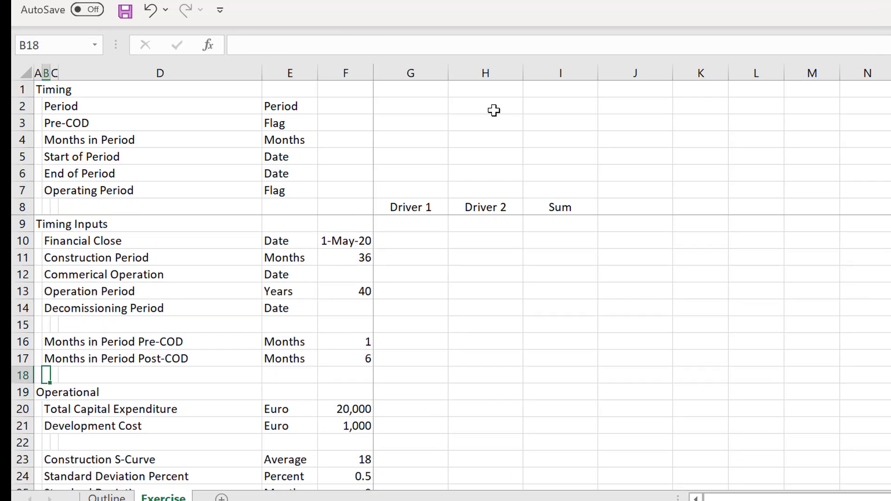
key(Up)
key(Up)
key(Up)
key(Up)
key(Up)
key(Up)
key(Up)
key(Up)
key(Up)
key(Up)
key(Up)
key(Up)
key(Up)
key(Up)
key(Up)
key(Up)
key(Up)
key(Down)
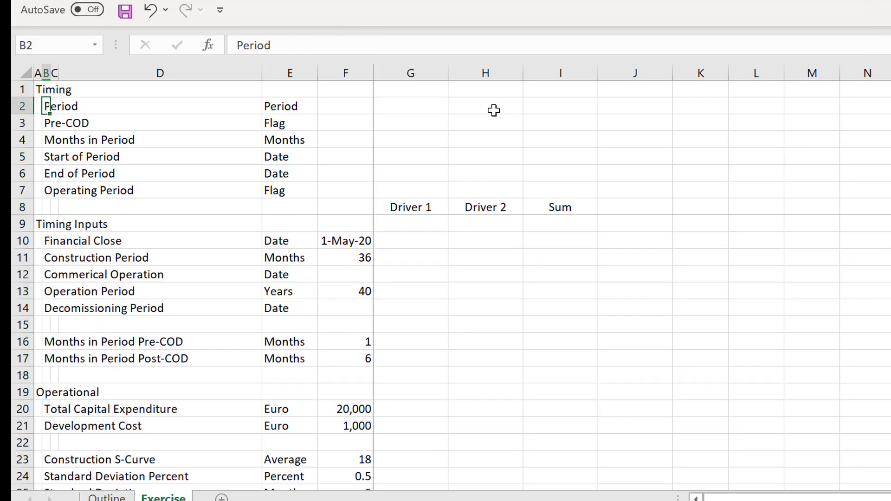
Review the Timing Inputs labels in column B, from Financial Close through Construction Period and Commerical Operation to Operation Period.
key(Down)
key(Down)
key(Down)
key(Down)
key(Down)
key(Down)
key(Down)
key(Down)
key(Down)
key(Down)
key(Up)
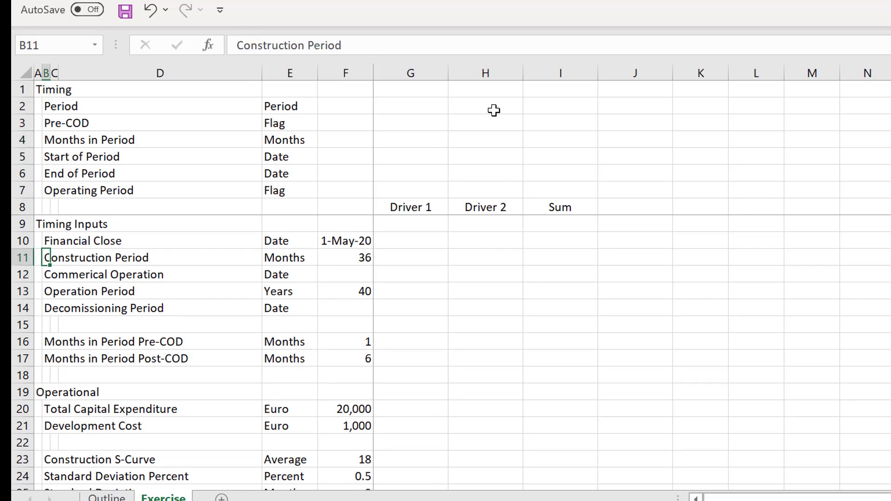
key(Down)
key(Down)
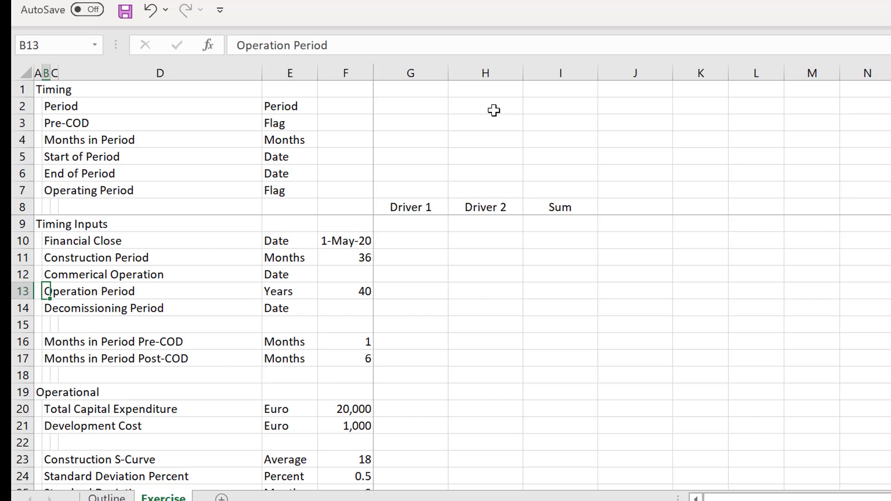
key(Up)
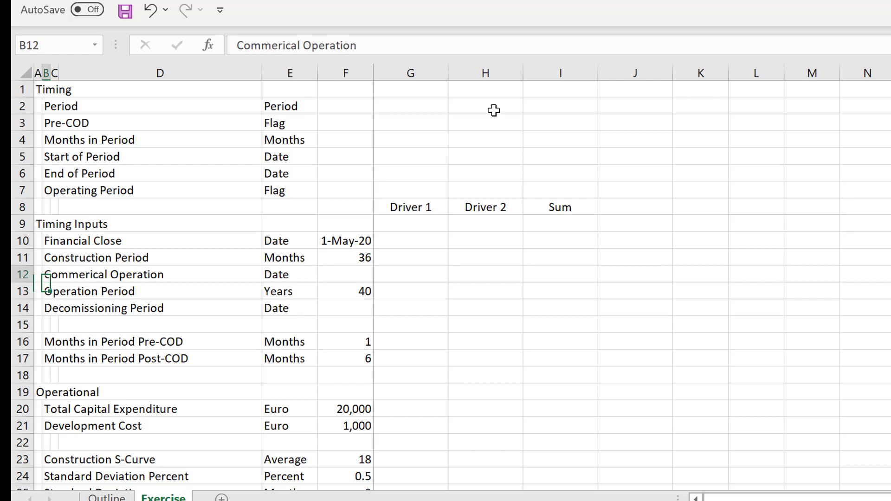
key(Up)
Examine the Timing Inputs values in column F, starting with the Construction Period.
key(Right)
key(Right)
key(Right)
key(Right)
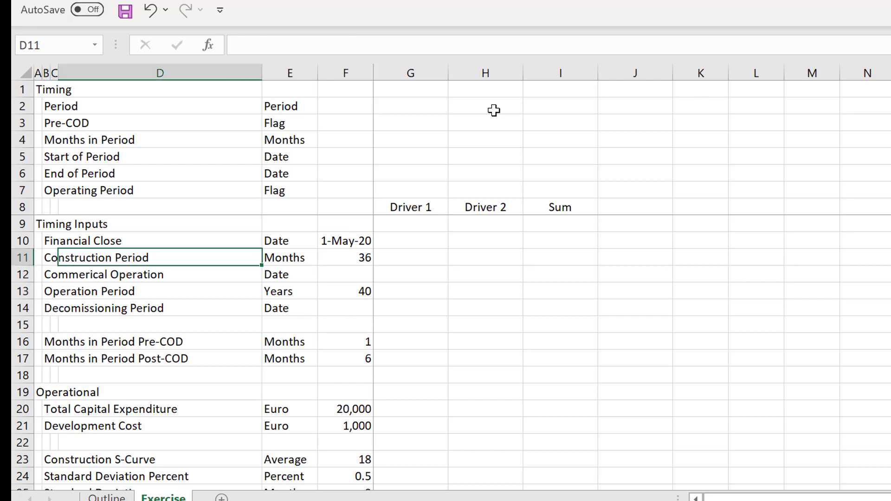
key(Down)
key(Up)
key(Up)
key(Down)
key(Down)
key(Down)
key(Down)
key(Down)
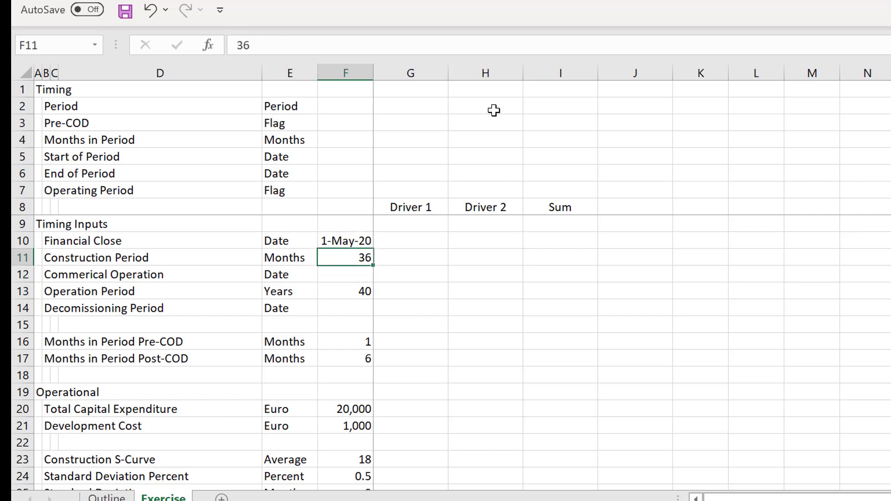
Examine the Months in Period Pre-COD and Months in Period Post-COD rows and their input values in column F.
key(Left)
key(Left)
key(Down)
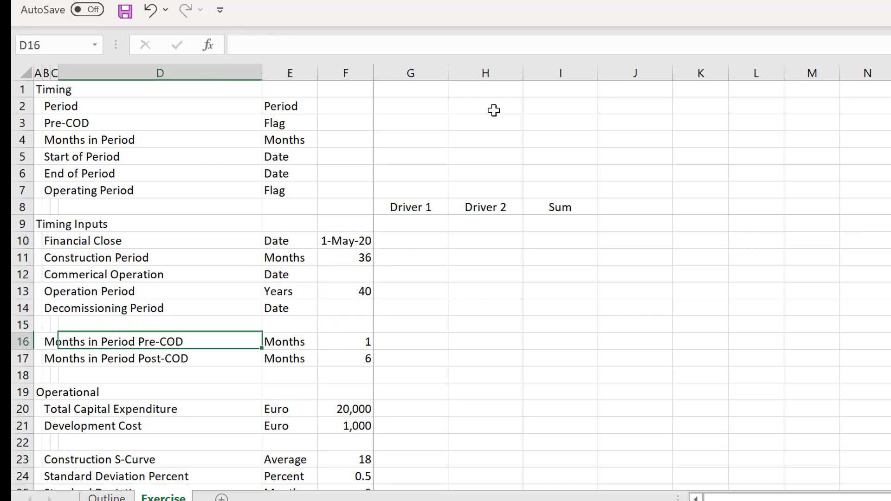
key(Left)
key(Down)
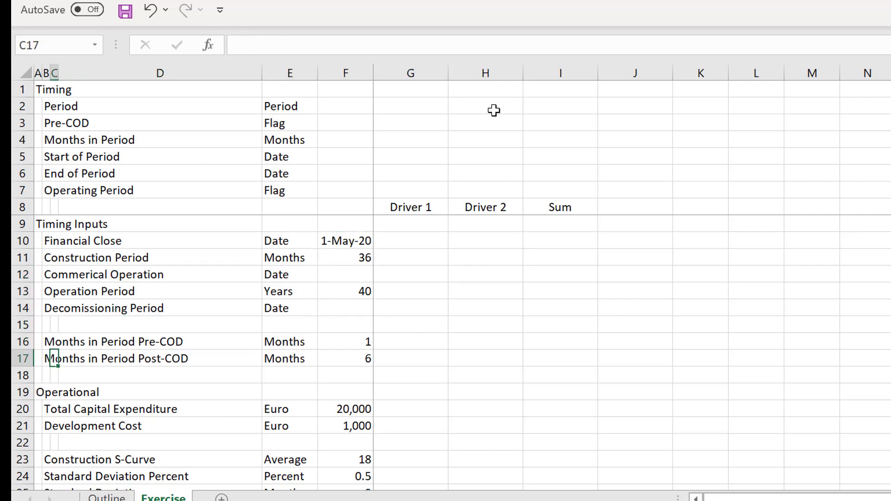
key(Right)
key(Right)
key(Right)
key(Up)
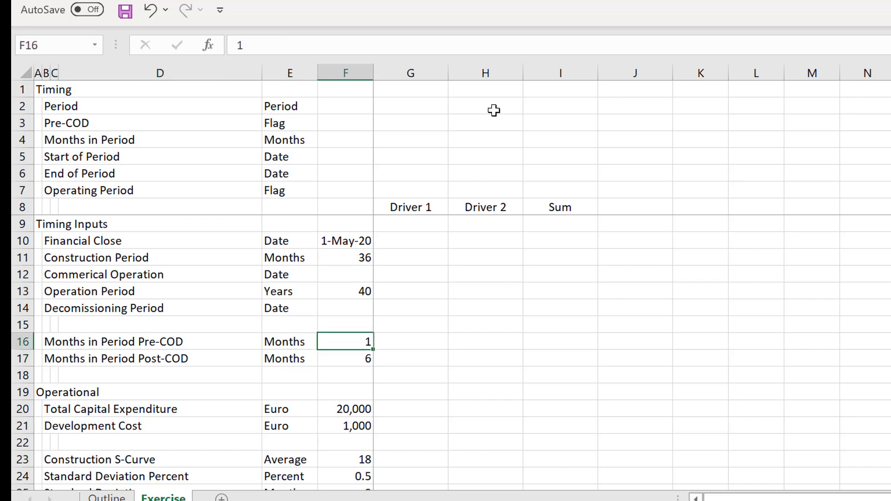
Go through the Operational inputs in column F from Total Capital Expenditure down to EBITDA Growth.
key(Down)
key(Down)
key(Down)
key(Down)
key(Down)
key(Down)
key(Down)
key(Down)
key(Down)
key(Down)
key(Down)
key(Down)
key(Down)
key(Down)
key(Down)
key(Down)
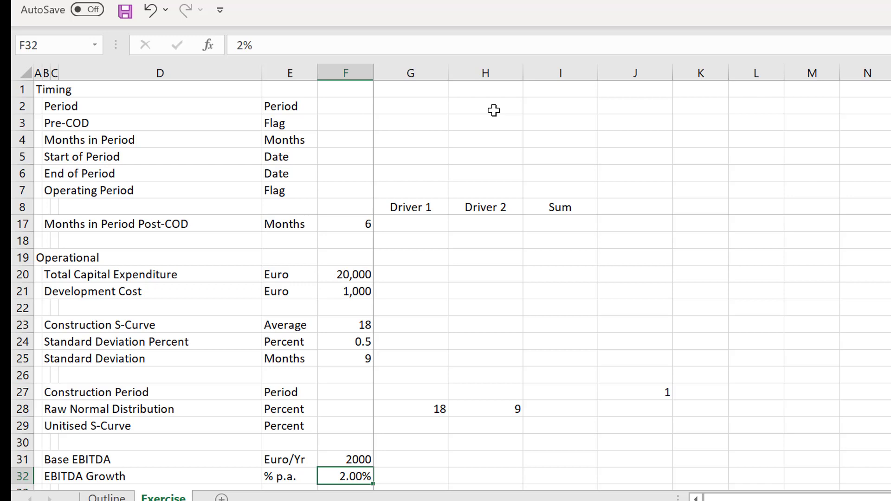
Return to the top of the Operational section and examine the Total Capital Expenditure and Development Cost inputs.
key(Up)
key(Up)
key(Up)
key(Up)
key(Up)
key(Up)
key(Up)
key(Up)
key(Up)
key(Up)
key(Up)
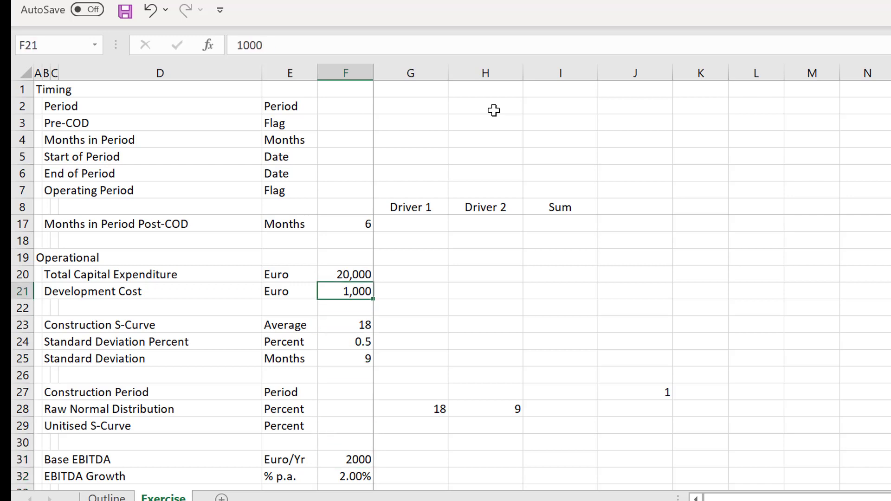
key(Up)
key(Down)
key(Up)
key(Down)
key(Up)
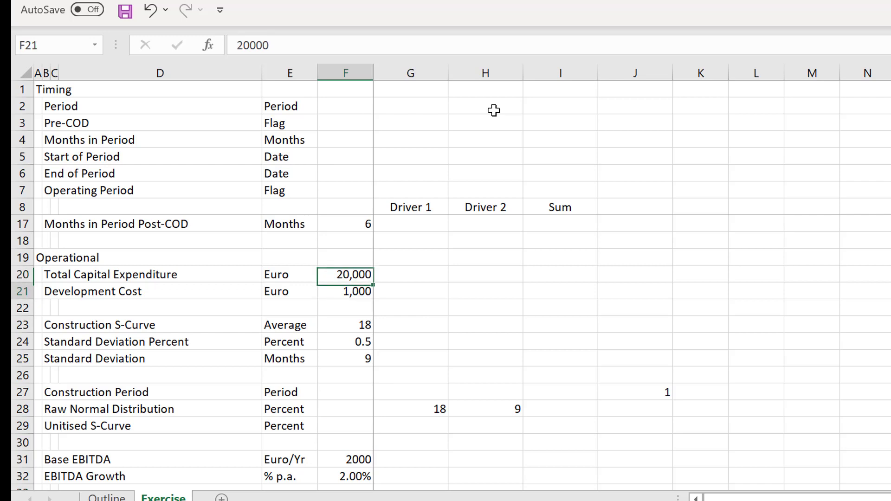
key(Down)
key(Down)
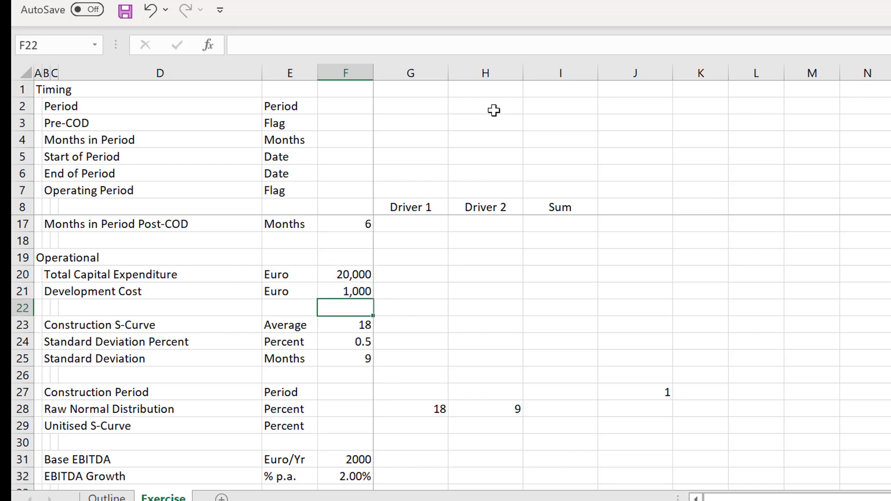
Compare the Construction S-Curve average input with the Development Cost input in column F.
key(Down)
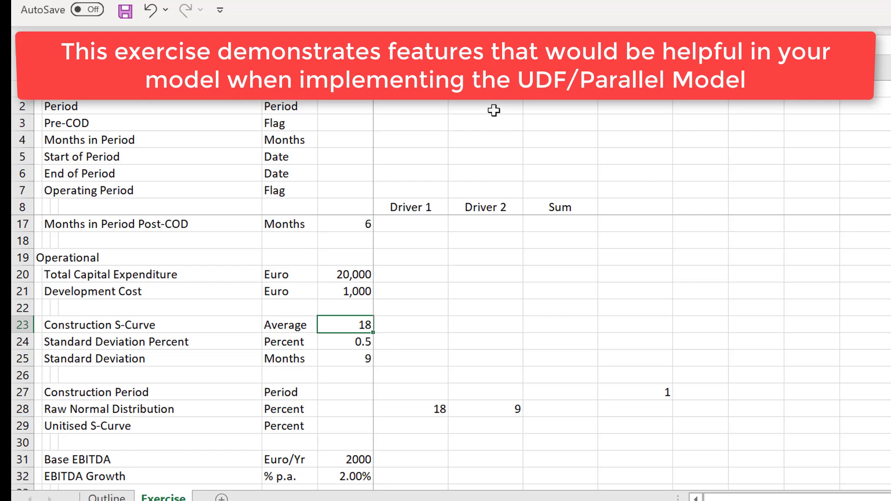
key(Up)
key(Up)
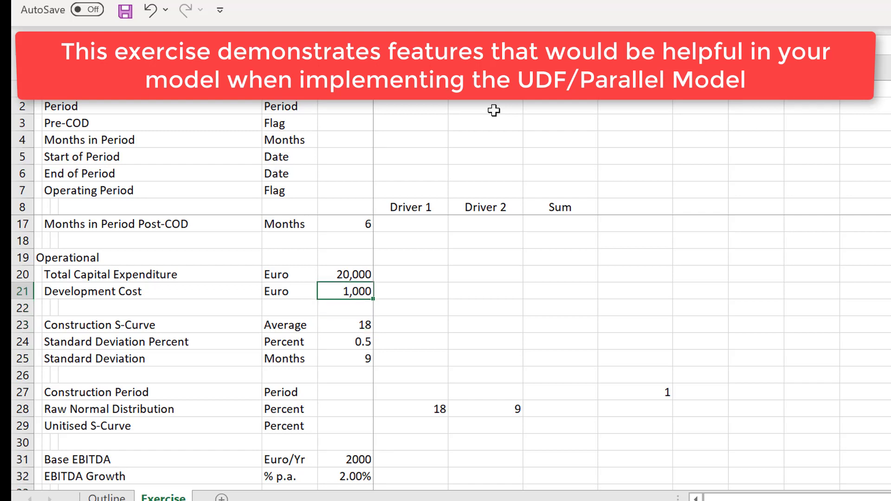
key(Down)
key(Down)
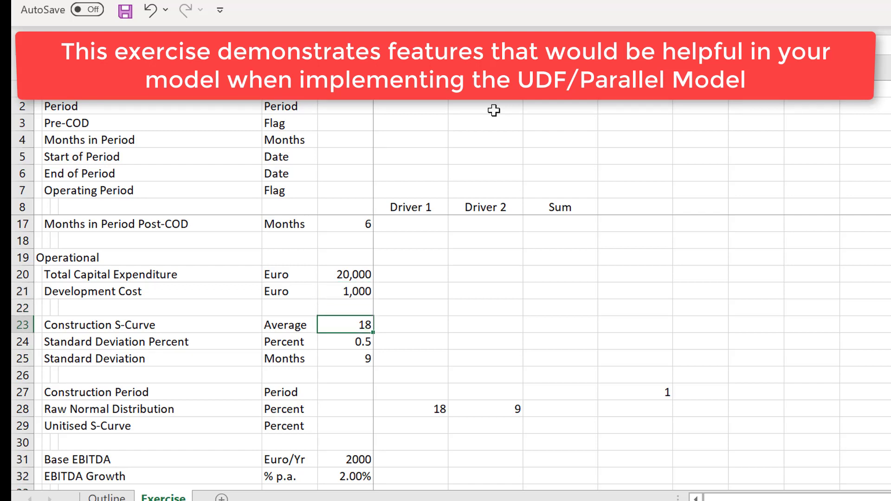
Review the S-curve and EBITDA rows down to Debt Percent, and return to the Construction Period row above Raw Normal Distribution.
key(Down)
key(Down)
key(Down)
key(Down)
key(Down)
key(Down)
key(Down)
key(Down)
key(Down)
key(Down)
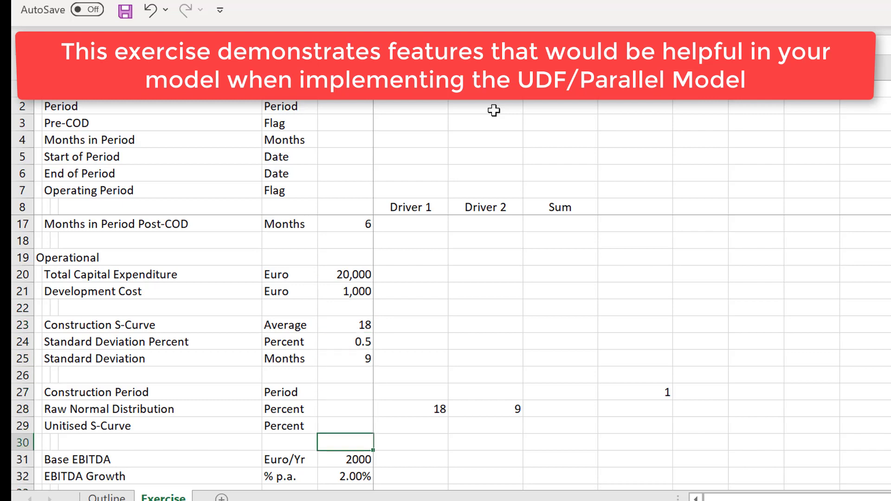
key(Down)
key(Down)
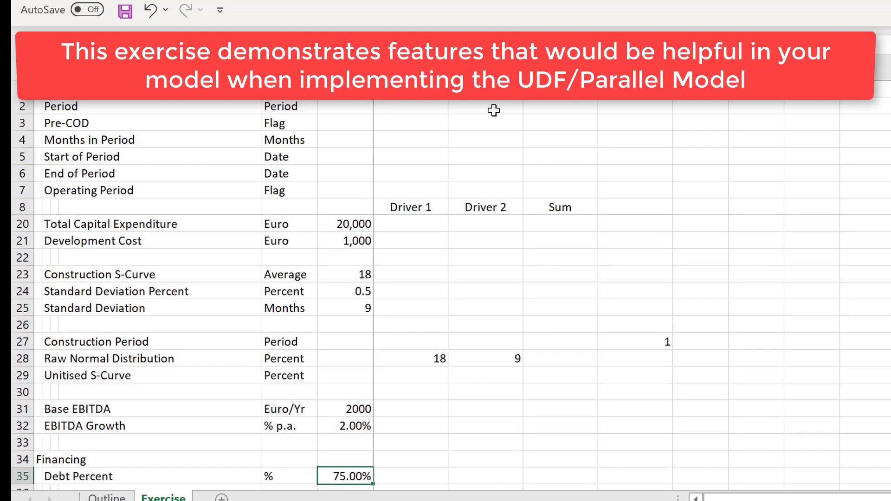
key(Up)
key(Up)
key(Up)
key(Up)
key(Up)
key(Up)
key(Up)
key(Up)
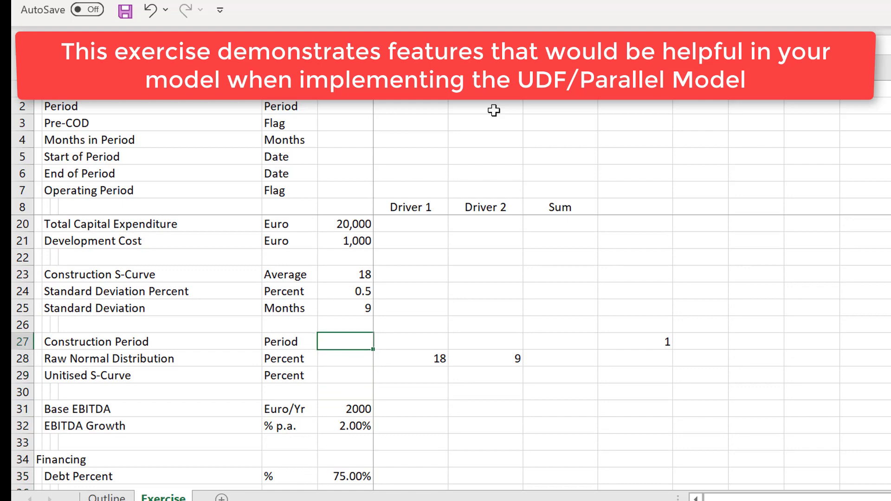
Look through the Financing inputs in column F from Debt Percent and Up-Front Funding to Repayment Tenure.
key(Down)
key(Down)
key(Down)
key(Down)
key(Down)
key(Down)
key(Down)
key(Down)
key(Down)
key(Down)
key(Down)
key(Down)
key(Down)
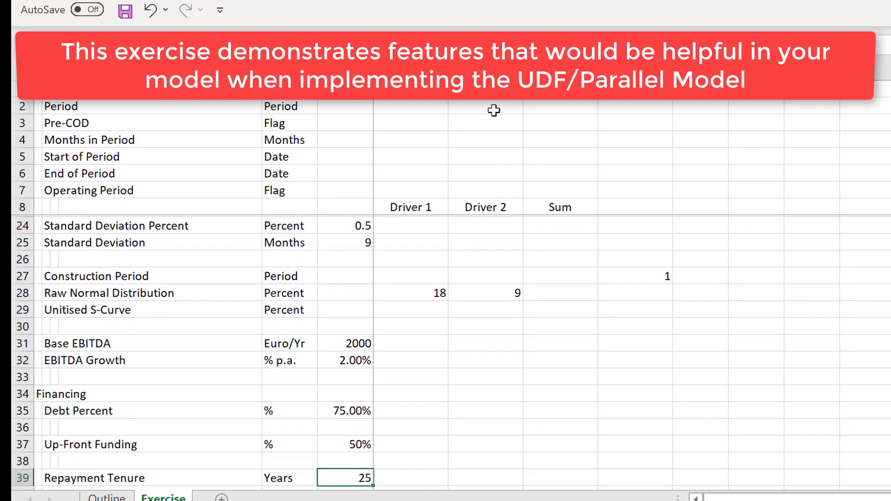
Return to the Operational section and examine the Base EBITDA and EBITDA Growth inputs.
key(Up)
key(Up)
key(Up)
key(Up)
key(Up)
key(Up)
key(Up)
key(Up)
key(Up)
key(Up)
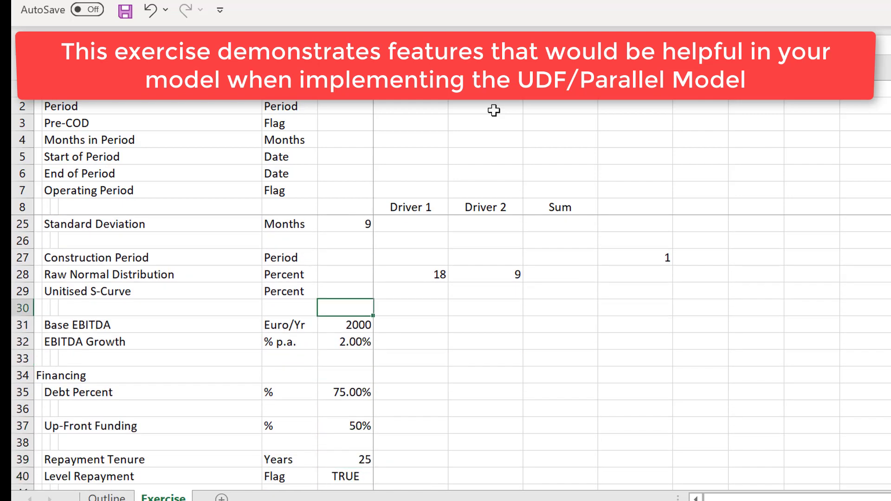
key(Down)
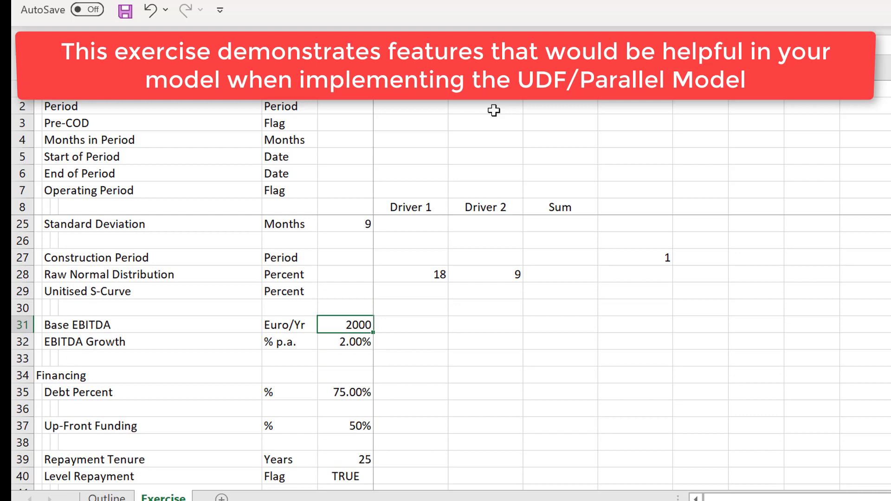
key(Down)
key(Down)
key(Down)
key(Down)
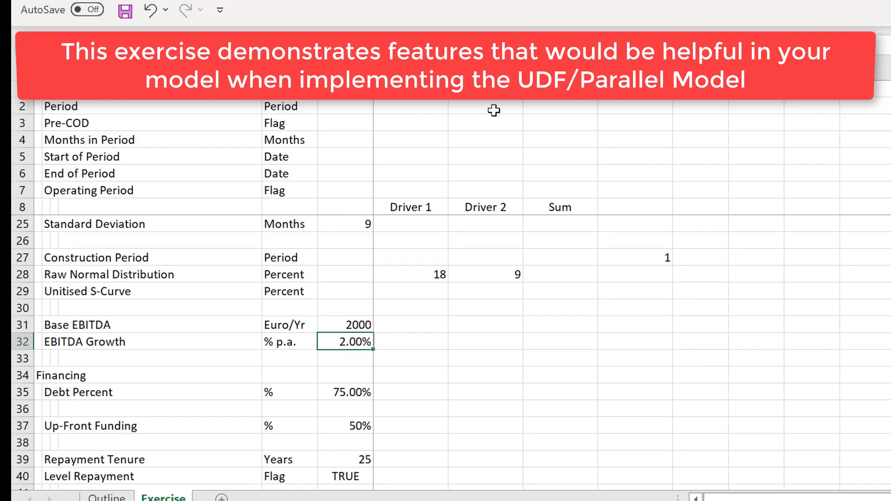
Review the Financing rows below EBITDA Growth down to the Interest Rate block, and return to the Debt Percent input.
key(Down)
key(Down)
key(Down)
key(Down)
key(Down)
key(Down)
key(Down)
key(Down)
key(Down)
key(Down)
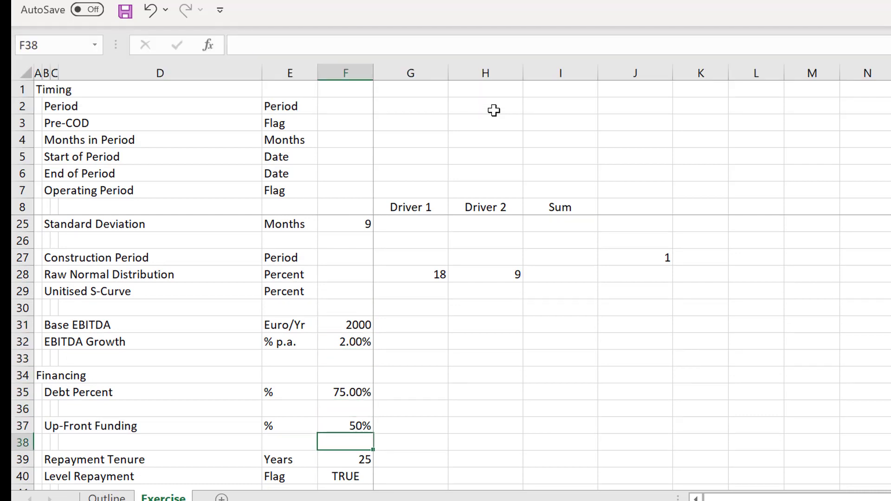
key(Up)
key(Up)
key(Up)
key(Up)
key(Up)
key(Up)
key(Up)
key(Up)
key(Up)
key(Up)
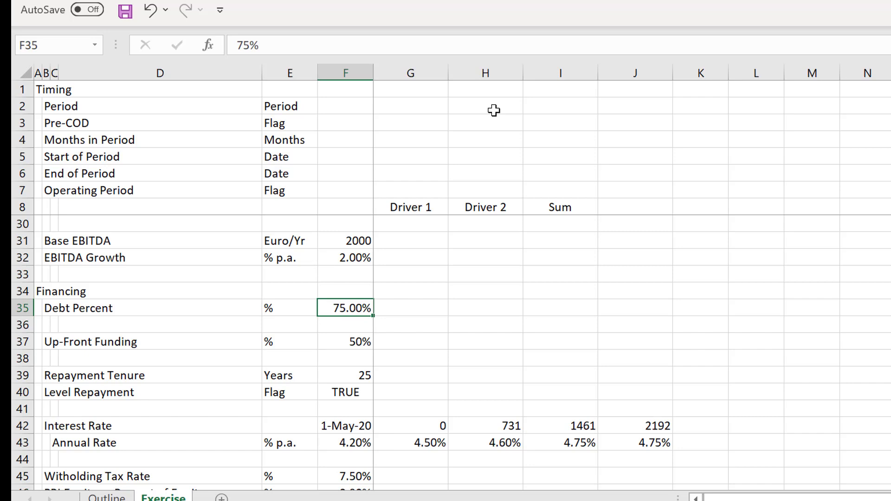
Rename the Up-Front Funding label in the Financing section as Equity Up-Front Funding.
key(Down)
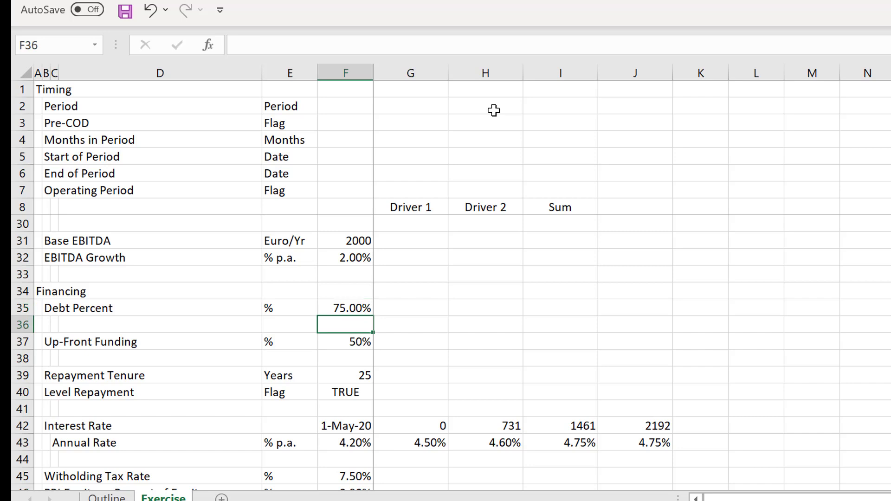
key(Up)
key(Down)
key(Down)
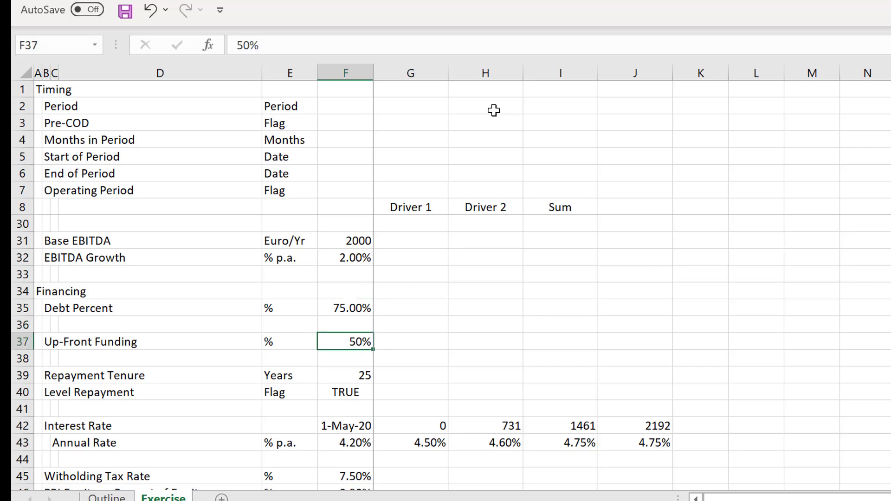
key(Left)
key(Left)
key(Right)
key(Right)
key(Left)
key(Left)
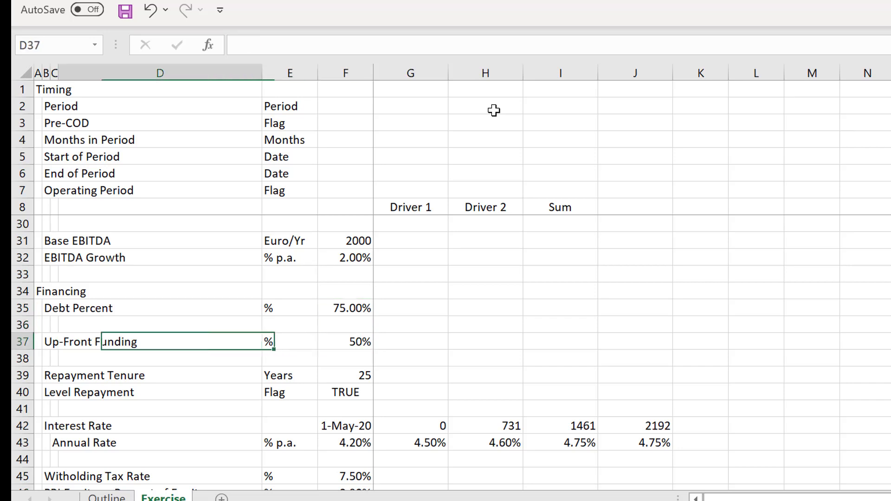
key(Left)
key(Left)
key(F2)
key(Left)
key(ctrl+Left)
key(ctrl+Left)
key(ctrl+Left)
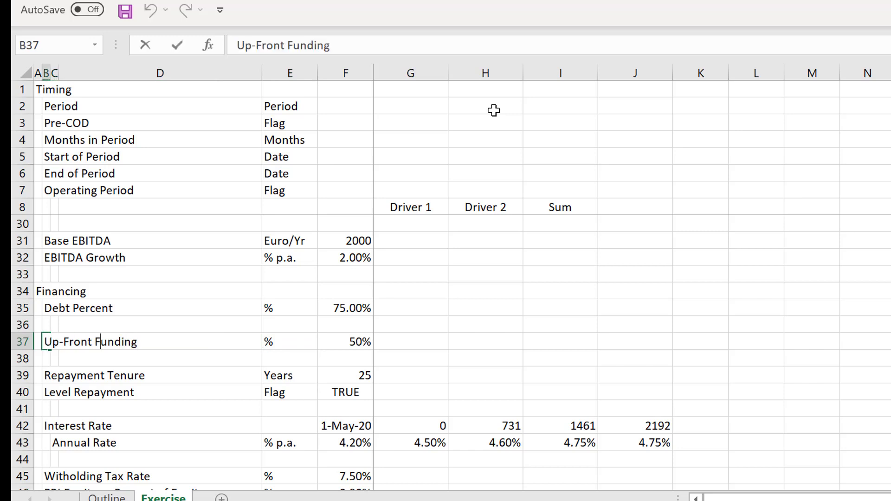
text(Equity)
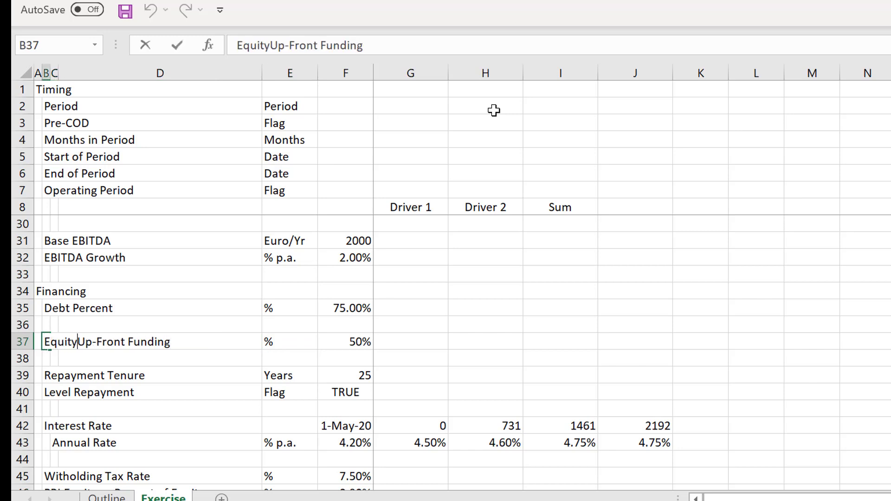
key(Return)
Try Equity Up-Front Funding values of 100% and 0% in F37.
key(Up)
key(Right)
key(Right)
key(Right)
key(Right)
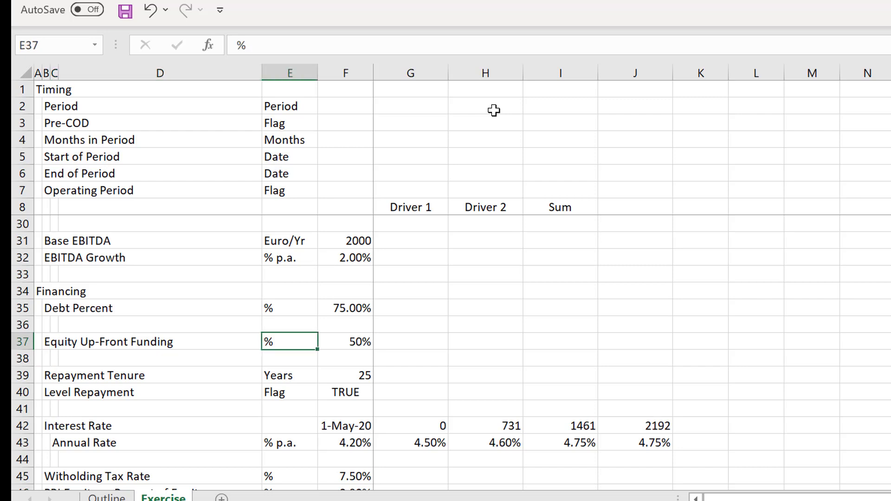
text(100)
key(Return)
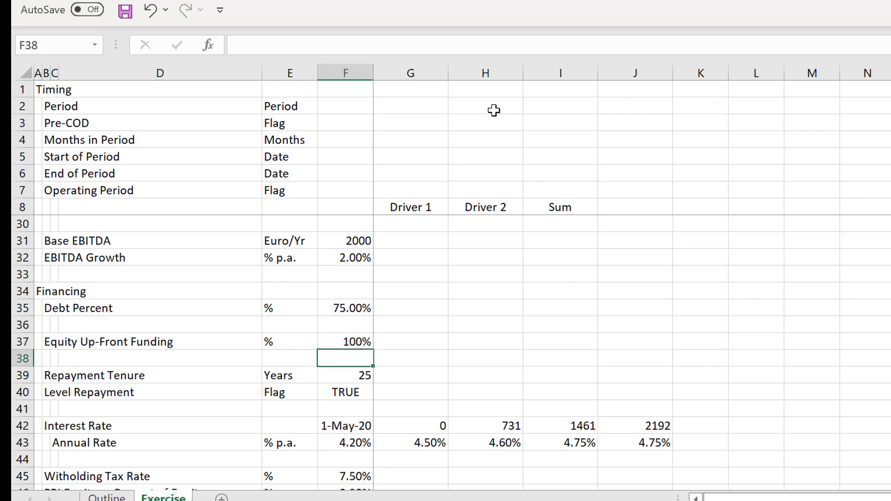
key(Up)
text(0)
key(Return)
Insert a row directly below Equity Up-Front Funding and label it Pro-Rata Equity Funding in column B.
key(Left)
key(Left)
key(shift+space)
key(ctrl+shift+plus)
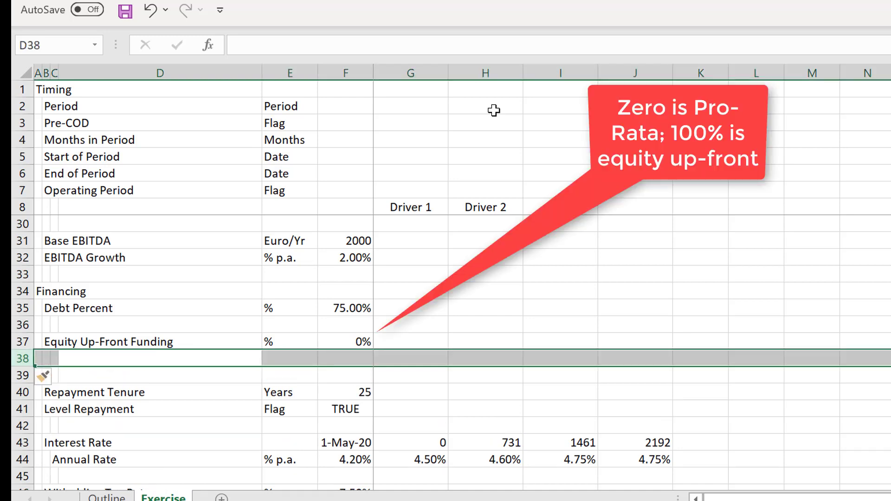
key(Left)
key(Left)
text(Pro)
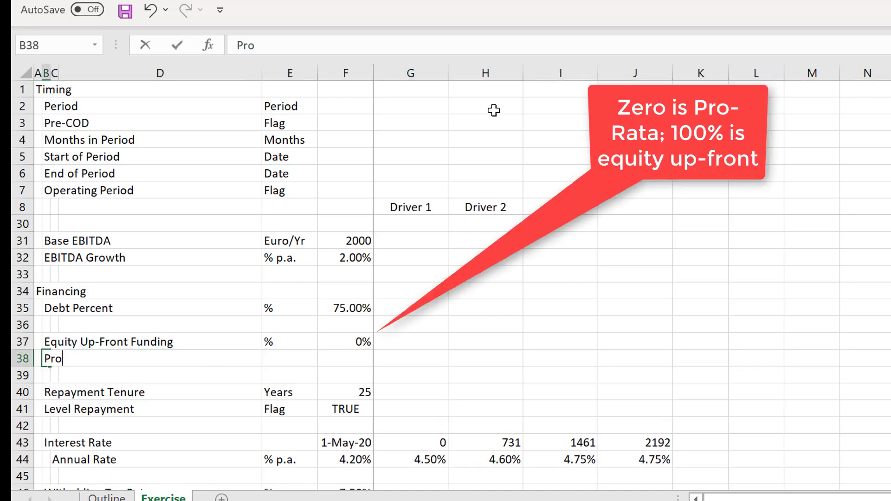
text(-Rata F)
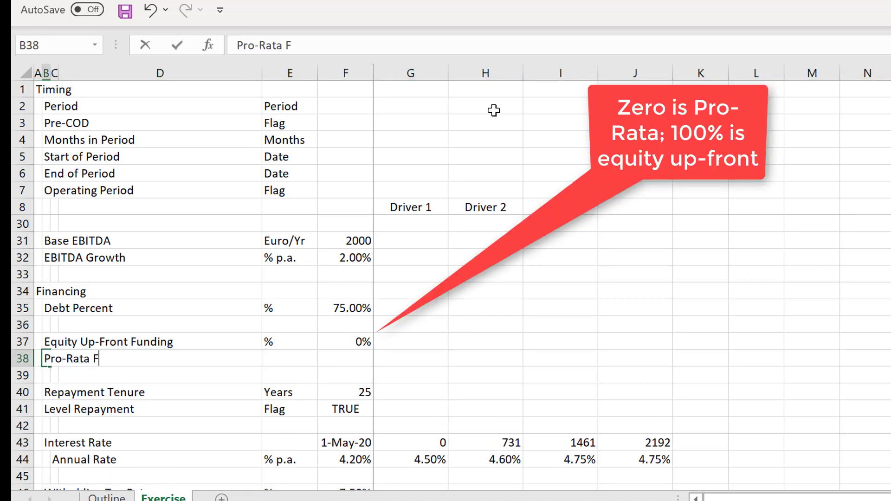
key(BackSpace)
text(Equity Funding)
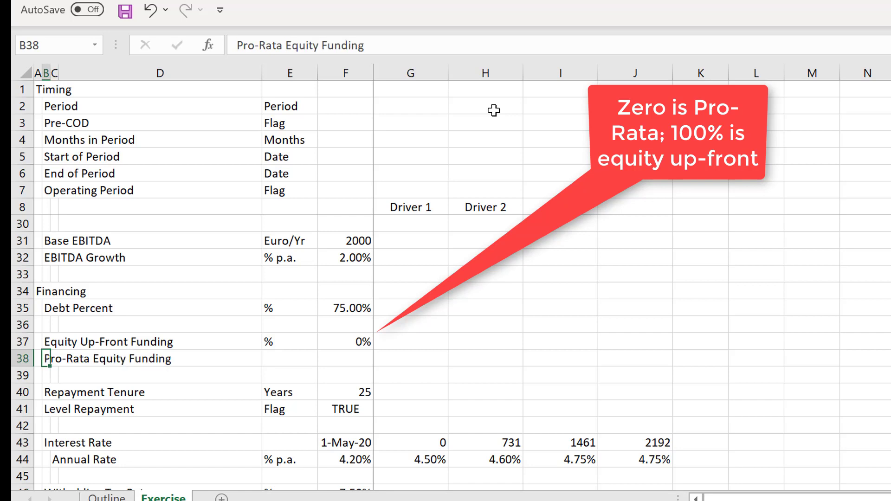
key(Return)
Give the Pro-Rata Equity Funding row the unit % and calculate its value in F38 with =1-F37.
key(Up)
key(Right)
key(Right)
key(Right)
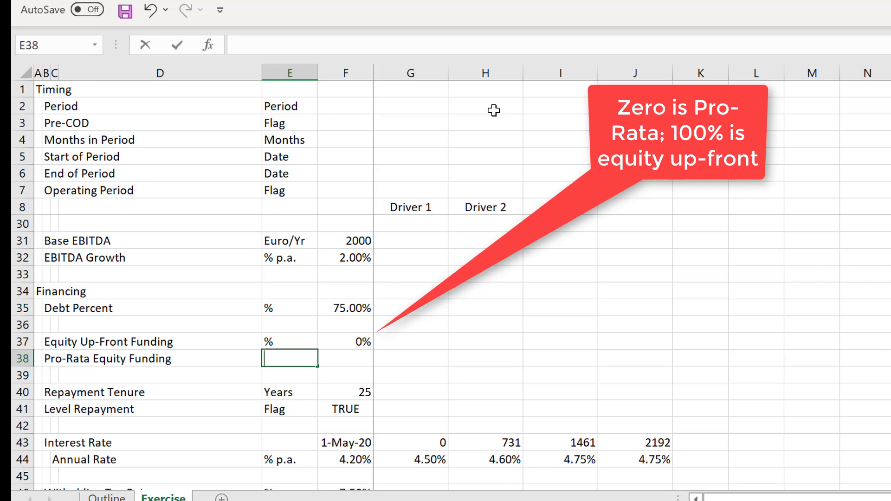
text(%)
key(Return)
key(Up)
key(Right)
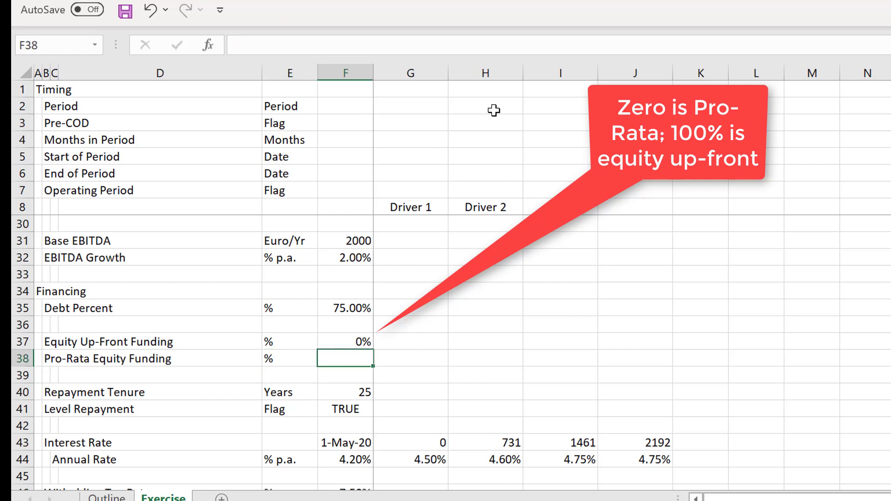
text(=1-)
key(Up)
key(Return)
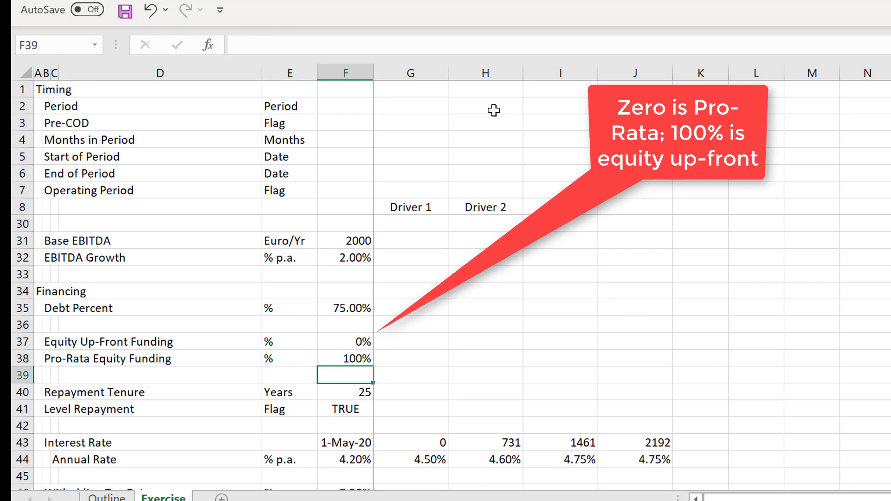
Set the Equity Up-Front Funding percentage in F37 to 50%.
key(Up)
key(Up)
text(50%)
key(Return)
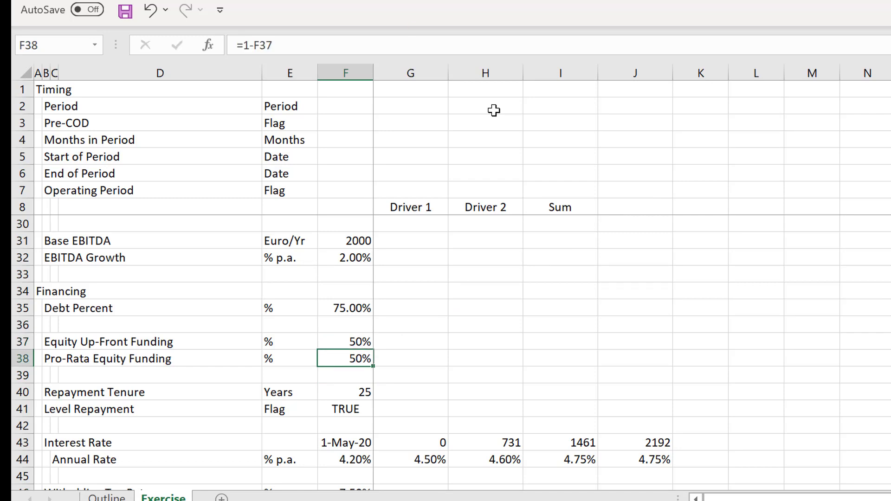
Look through the inputs from Repayment Tenure and Level Repayment past Interest Rate down to the Fees heading.
key(Down)
key(Down)
key(Down)
key(Up)
key(Up)
key(Down)
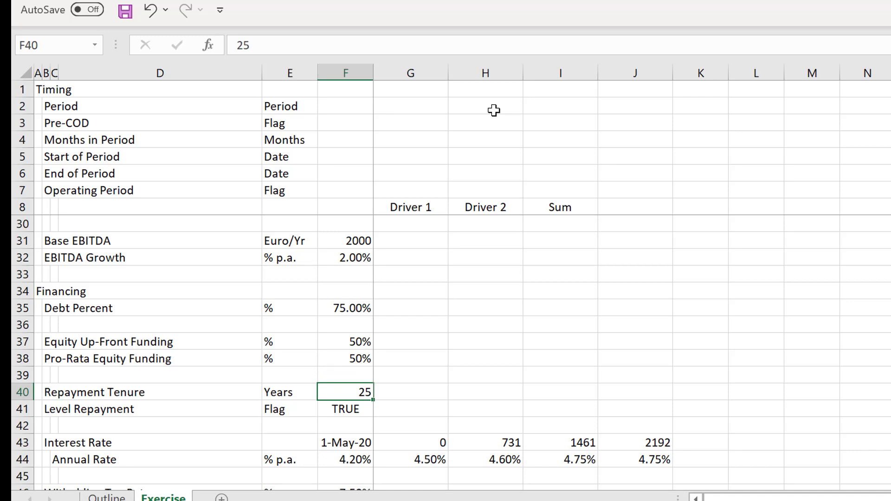
key(Down)
key(Down)
key(Down)
key(Down)
key(Down)
key(Down)
key(Down)
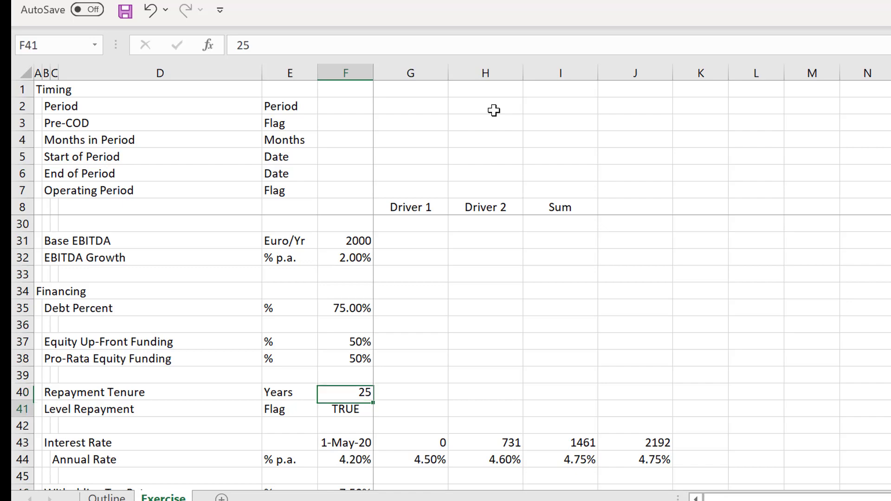
key(Down)
key(Down)
key(Down)
key(Down)
key(Down)
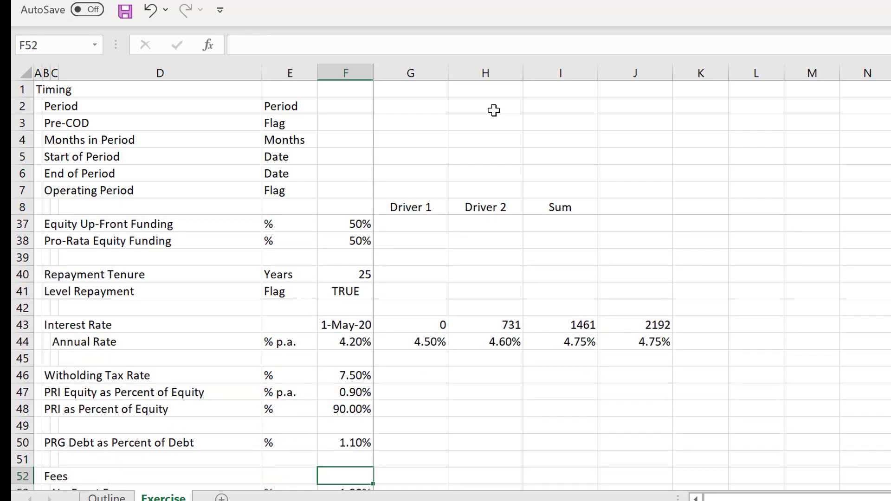
Examine the Witholding Tax Rate input and the two PRI inputs, PRI Equity as Percent of Equity and PRI as Percent of Equity.
key(Up)
key(Up)
key(Up)
key(Up)
key(Up)
key(Up)
key(Up)
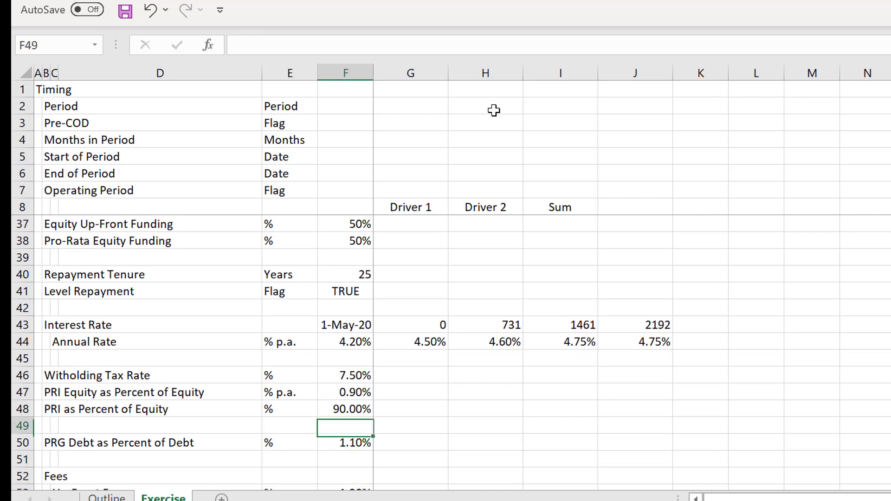
key(Down)
key(Down)
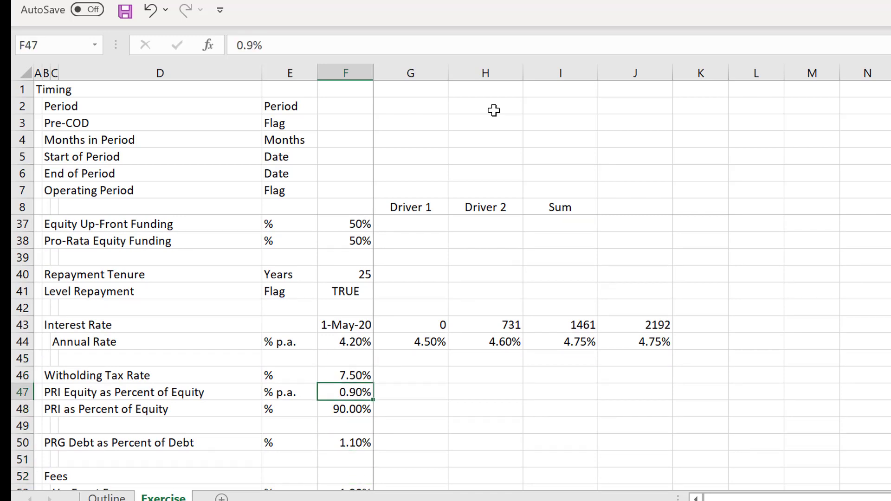
key(Down)
key(Down)
key(Down)
key(Down)
key(Up)
key(Up)
key(Up)
key(Up)
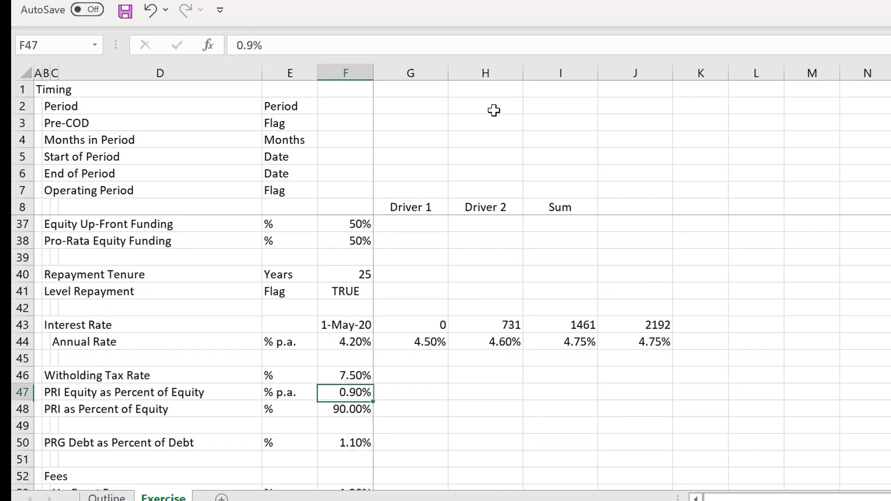
key(Down)
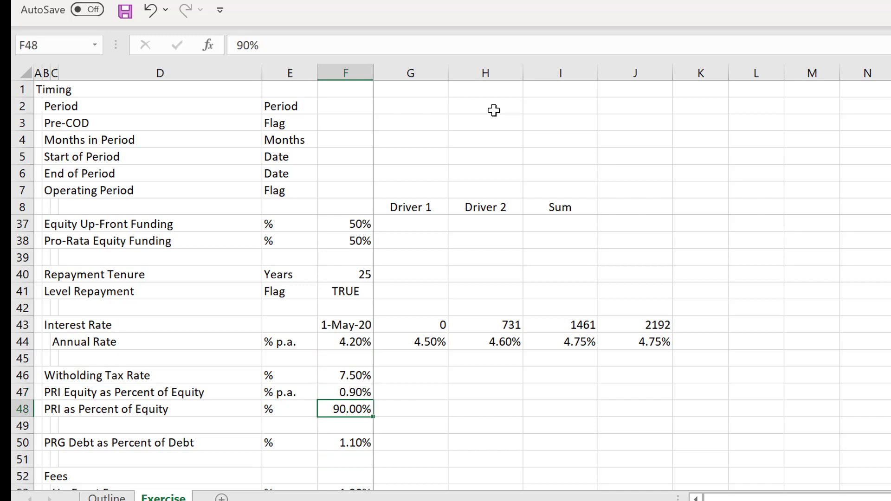
key(Up)
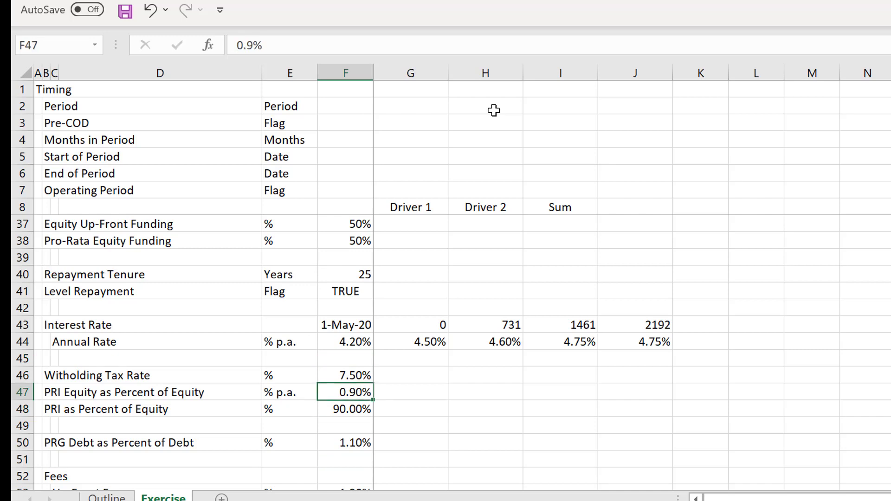
key(Down)
key(Down)
key(Up)
key(Up)
key(Up)
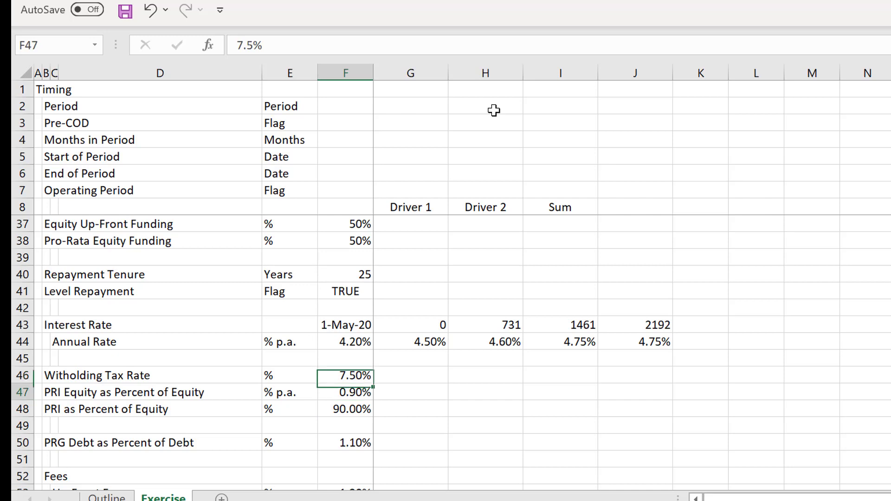
Review the inputs from PRG Debt as Percent of Debt through the Fees block to DSRA Months.
key(Down)
key(Down)
key(Down)
key(Down)
key(Down)
key(Down)
key(Down)
key(Down)
key(Down)
key(Down)
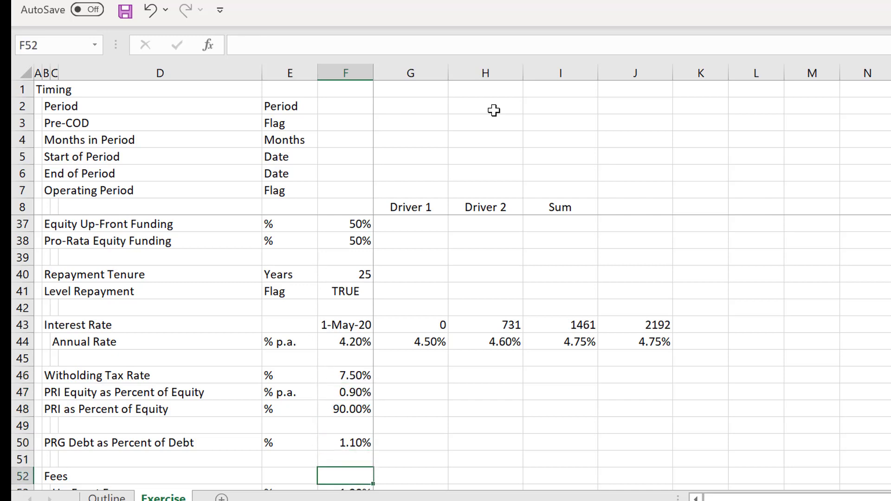
key(Down)
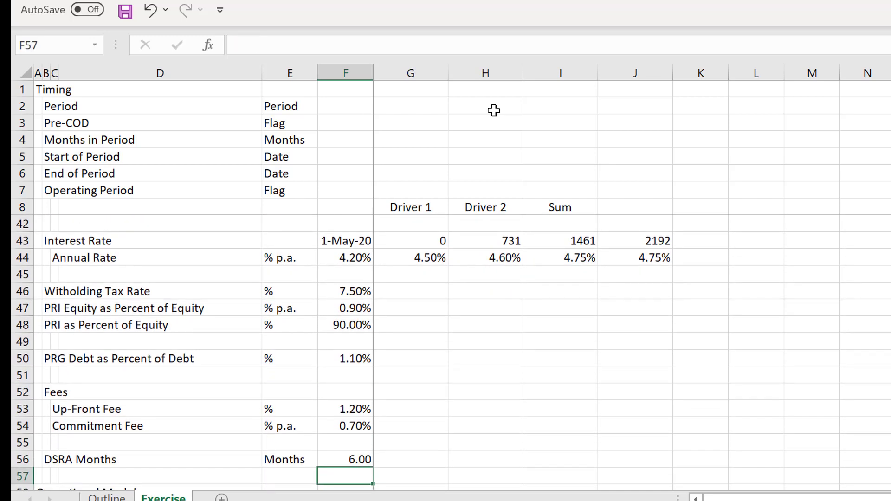
Go back over the rows from DSRA Months up to the PRI as Percent of Equity input.
key(Up)
key(Up)
key(Up)
key(Up)
key(Up)
key(Up)
key(Up)
key(Up)
key(Up)
key(Up)
key(Up)
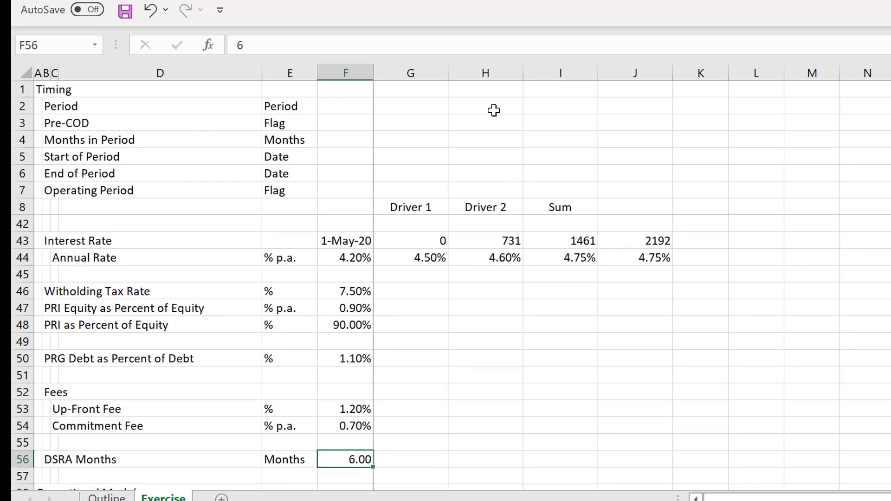
key(Down)
key(Down)
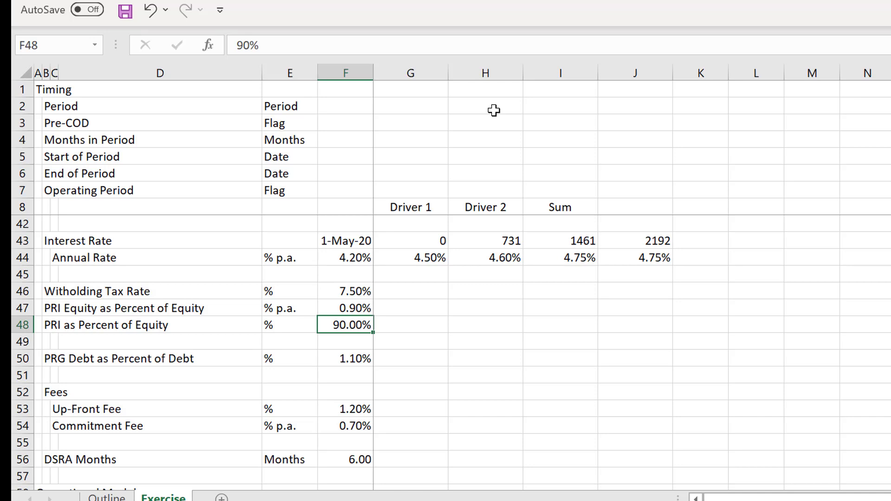
Look at the Up-Front Fee input and the start of the Operational Model section, and return to the Commitment Fee input.
key(Down)
key(Down)
key(Down)
key(Down)
key(Down)
key(Down)
key(Down)
key(Down)
key(Down)
key(Down)
key(Down)
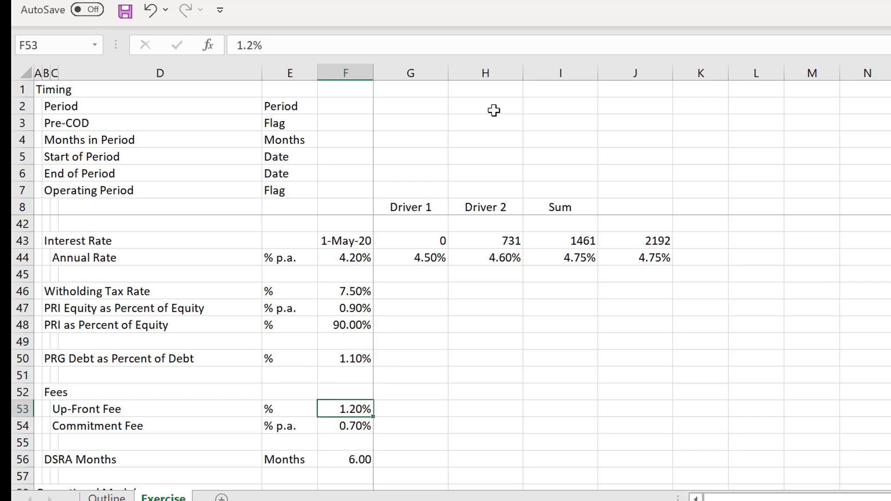
key(Down)
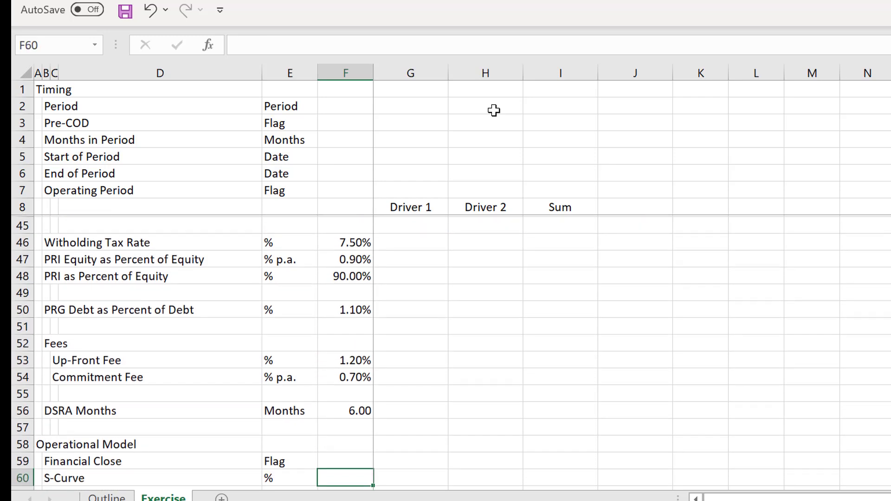
key(Up)
key(Up)
key(Up)
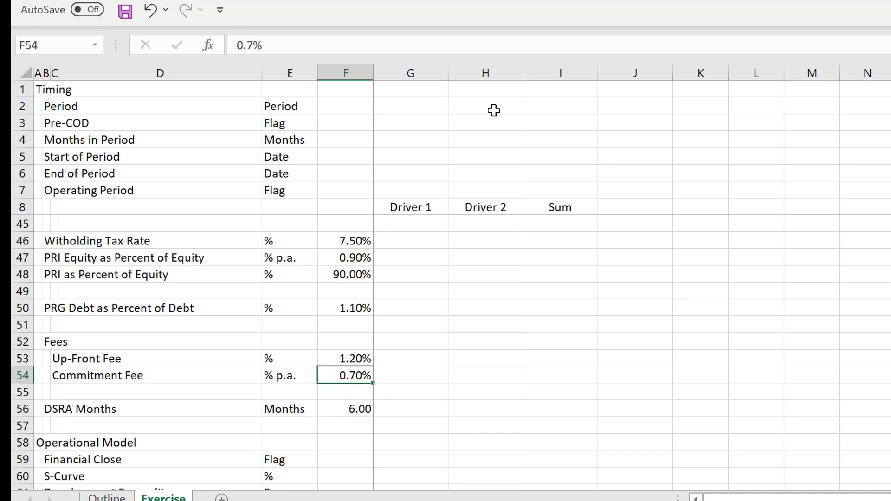
Look over the Operational Model rows from Financial Close down to Project Pre-tax IRR.
key(Down)
key(Down)
key(Down)
key(Down)
key(Down)
key(Down)
key(Down)
key(Down)
key(Down)
key(Down)
key(Down)
key(Down)
key(Down)
key(Down)
key(Down)
key(Down)
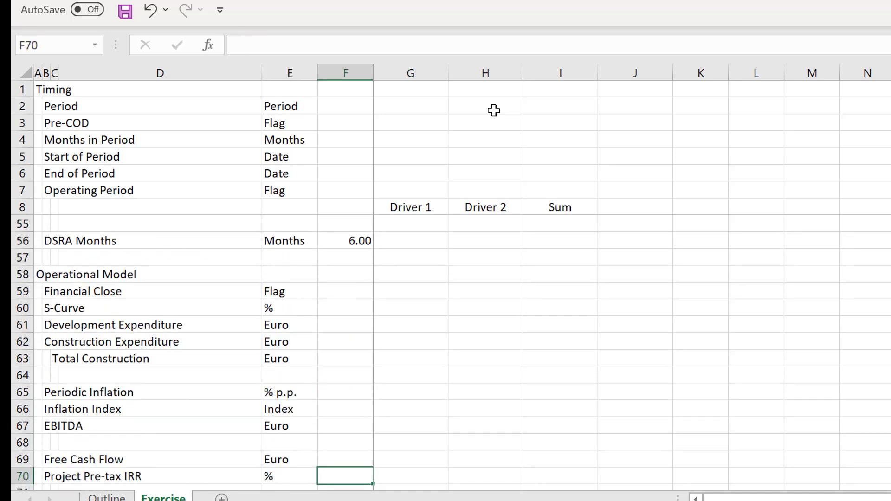
key(Left)
key(Left)
key(Left)
key(Left)
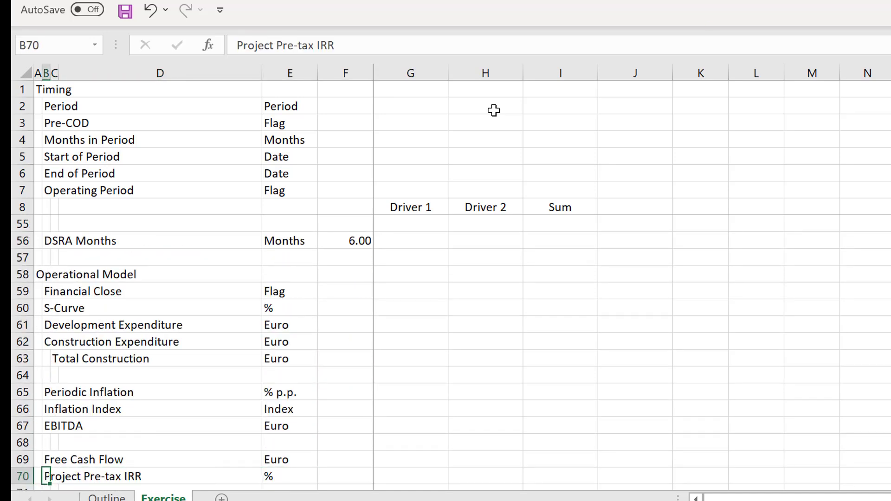
key(Left)
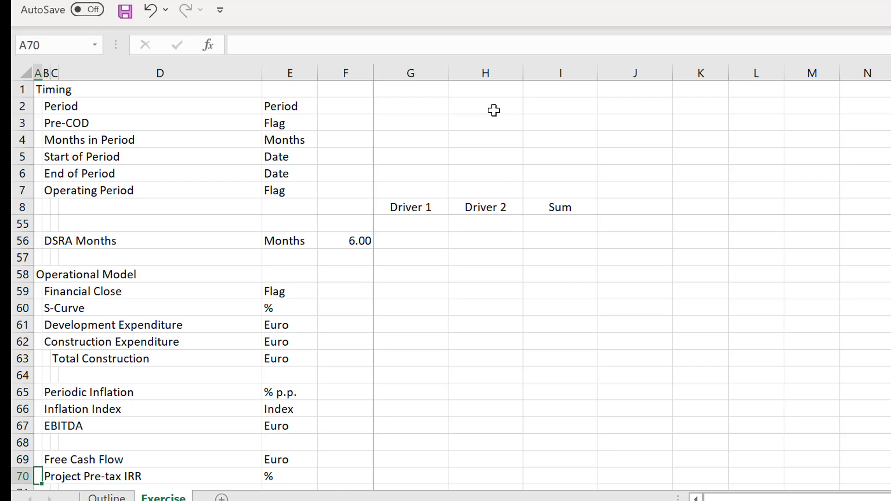
Review the Financing section's Summary Sources and Uses, from Development Costs down to the Total of Sources of Funds.
key(Down)
key(Down)
key(Down)
key(Down)
key(Down)
key(Down)
key(Down)
key(Down)
key(Down)
key(Down)
key(Down)
key(Down)
key(Down)
key(Down)
key(Down)
key(Down)
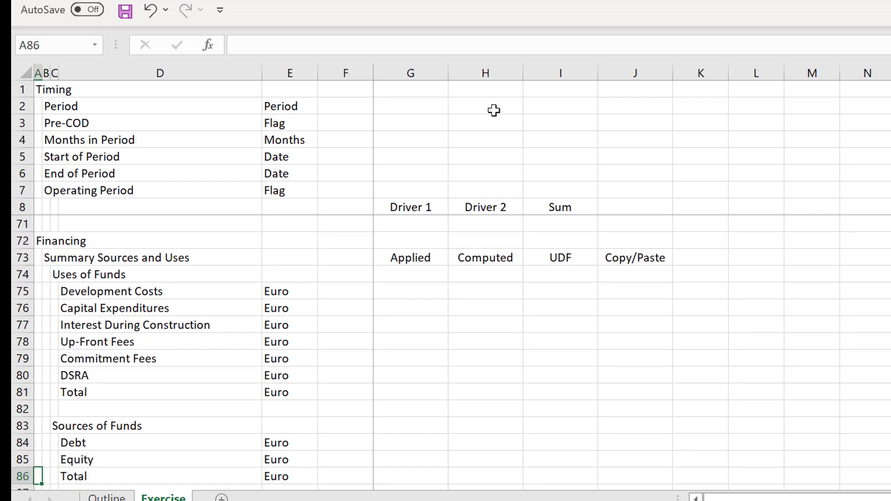
Examine the Applied, Computed and UDF columns beside the Uses of Funds rows.
key(Up)
key(Up)
key(Up)
key(Up)
key(Up)
key(Up)
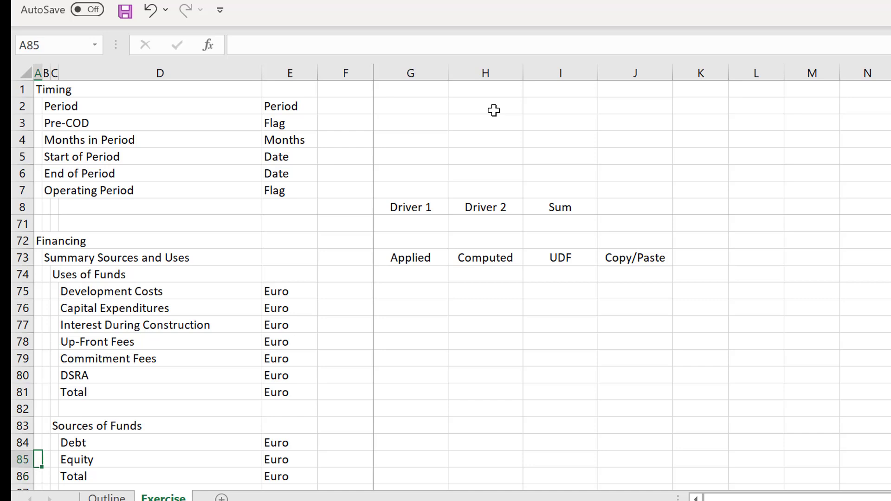
key(Right)
key(Right)
key(Right)
key(Right)
key(Right)
key(Right)
key(Right)
key(Right)
key(Right)
key(Right)
key(Right)
key(Right)
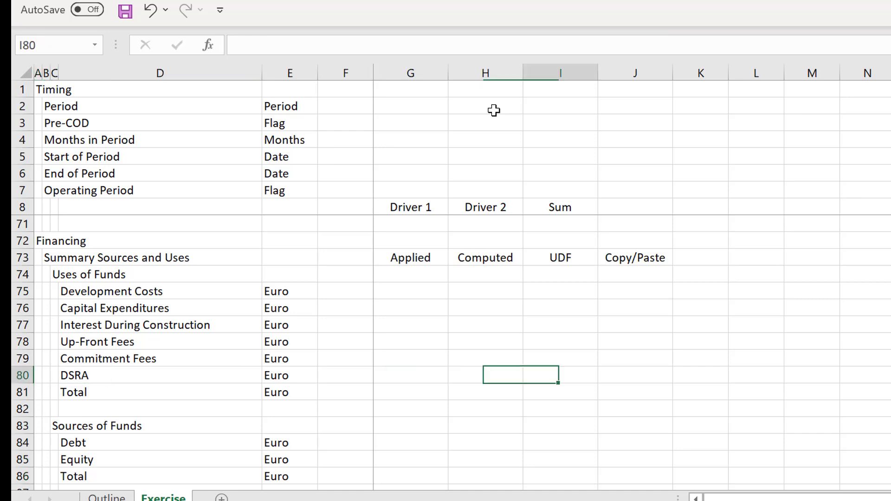
key(Left)
key(Left)
key(Left)
key(Left)
key(Left)
key(Left)
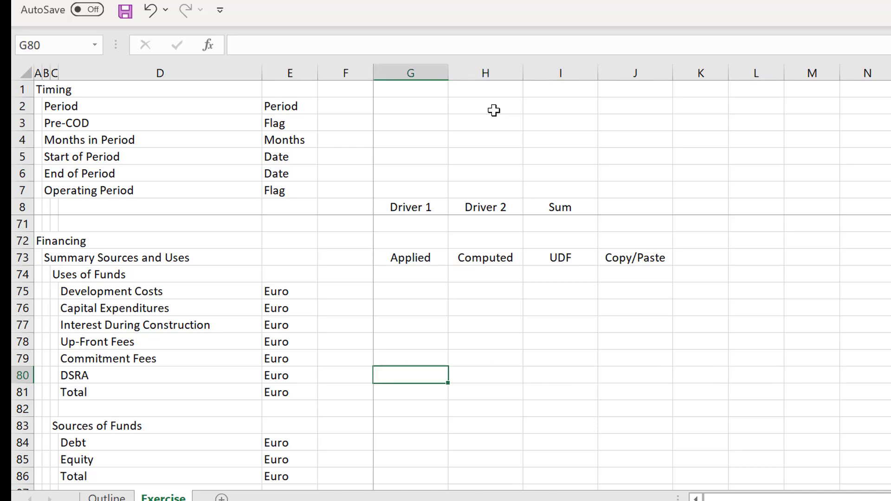
key(Right)
key(Up)
key(Up)
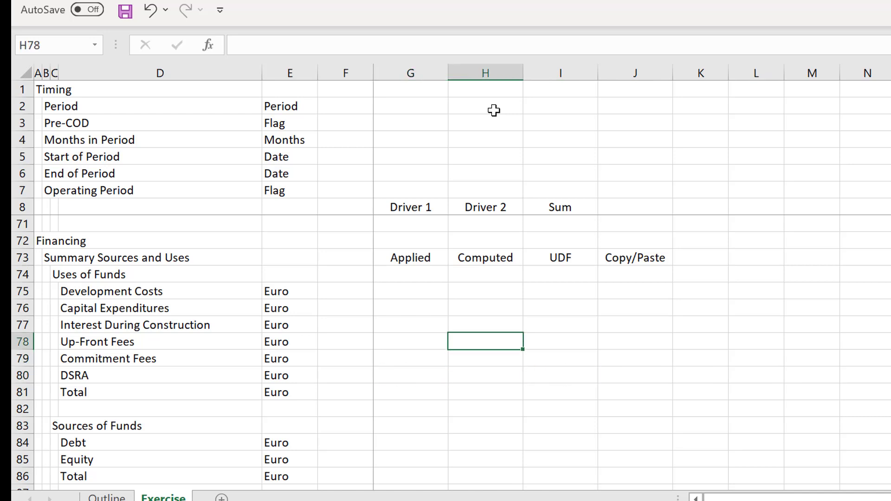
key(Right)
key(Right)
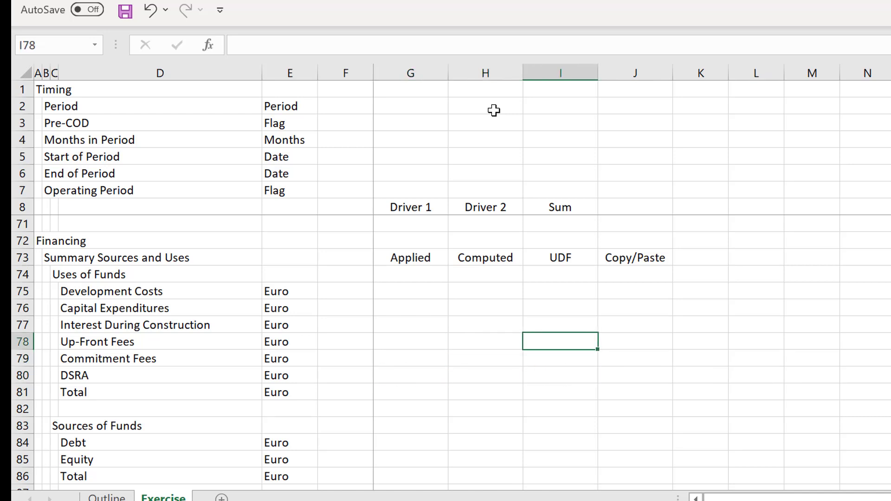
key(Left)
key(Left)
key(Left)
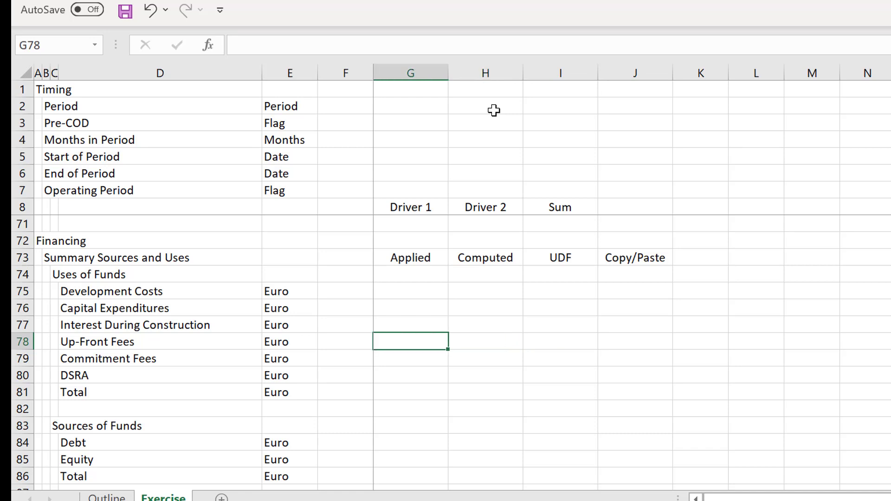
Look through the Pro-Rata and Up-Front, Funding Requirements, Debt Balances, Fees and PRI and PRG sections, and return to the Timing Inputs.
key(Page_Down)
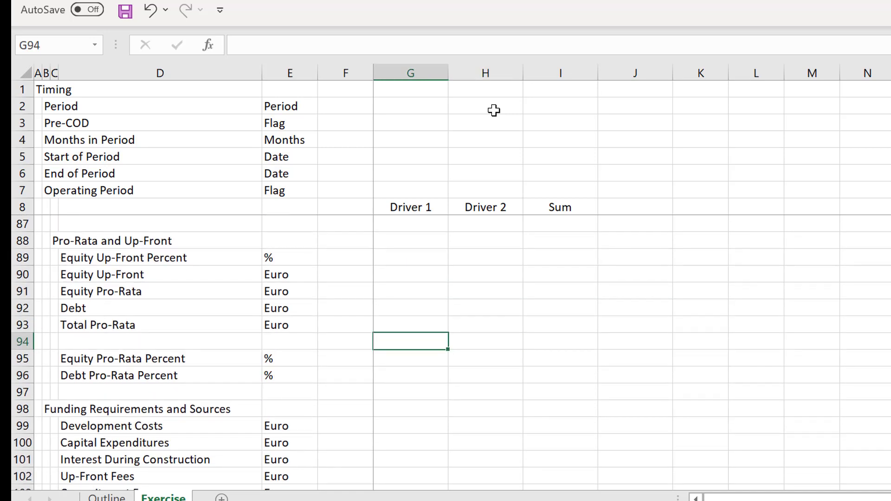
key(Page_Down)
key(Page_Down)
key(Page_Down)
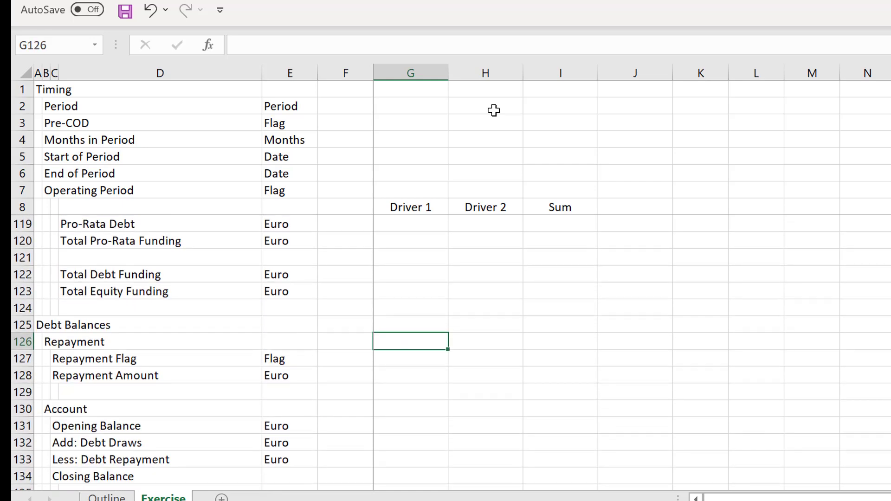
key(Page_Down)
key(Page_Down)
key(Page_Up)
key(Page_Up)
key(Page_Up)
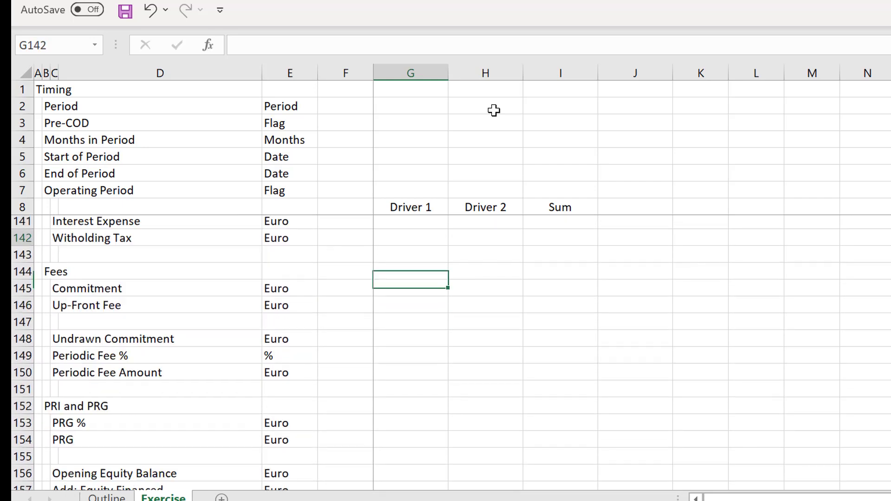
key(Page_Up)
key(Page_Up)
key(Page_Up)
key(Page_Up)
key(Page_Up)
key(Page_Up)
key(Page_Up)
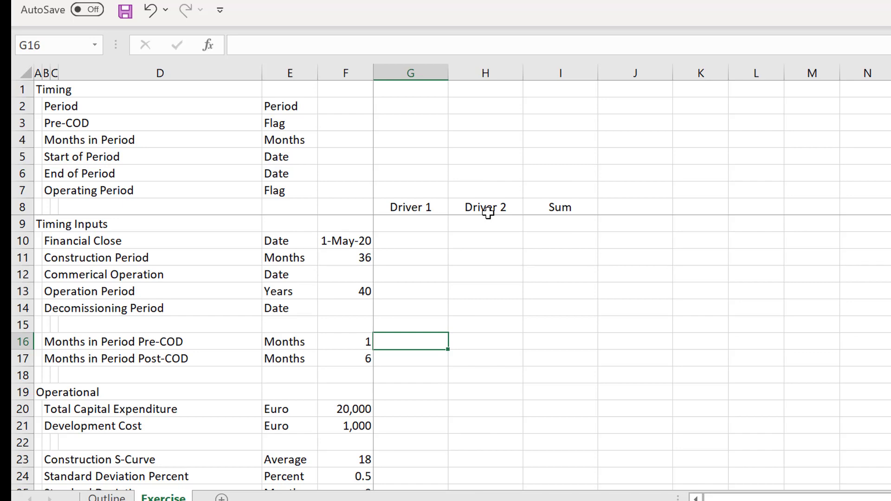
Save a copy of the workbook as "UDF Exercise 1 - Completed".
key(F12)
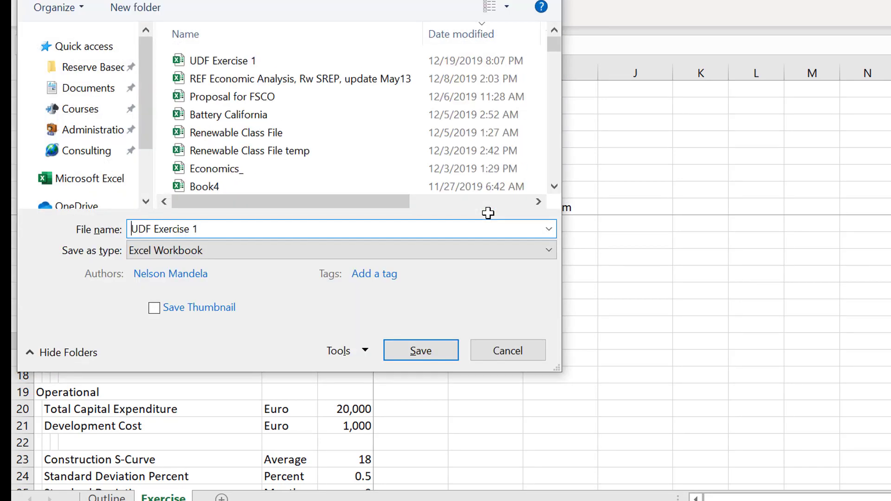
key(Right)
key(Right)
key(Right)
key(Right)
key(Right)
key(Right)
key(Right)
key(Right)
key(Right)
key(Right)
key(Right)
key(Right)
key(Right)
text(- Complte)
key(BackSpace)
key(BackSpace)
key(BackSpace)
text(leted)
key(Return)
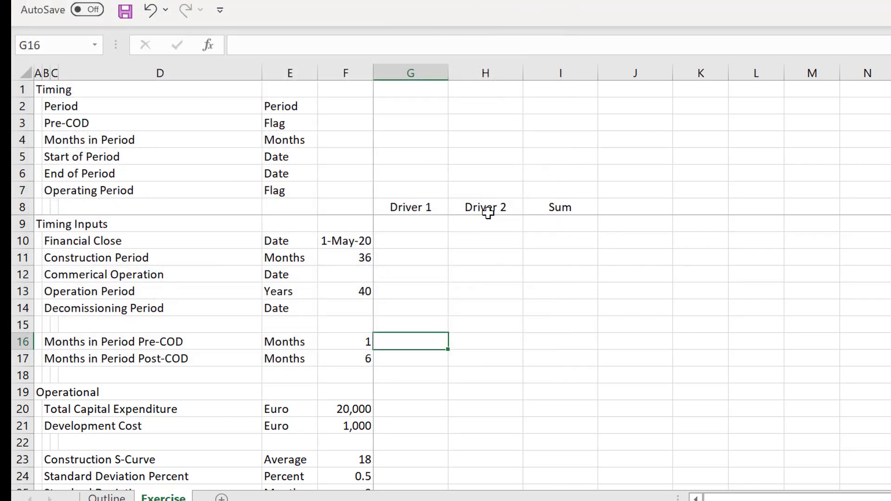
Look at the empty cells beside the Period, Pre-COD and Months in Period rows of the Timing block.
click(423, 113)
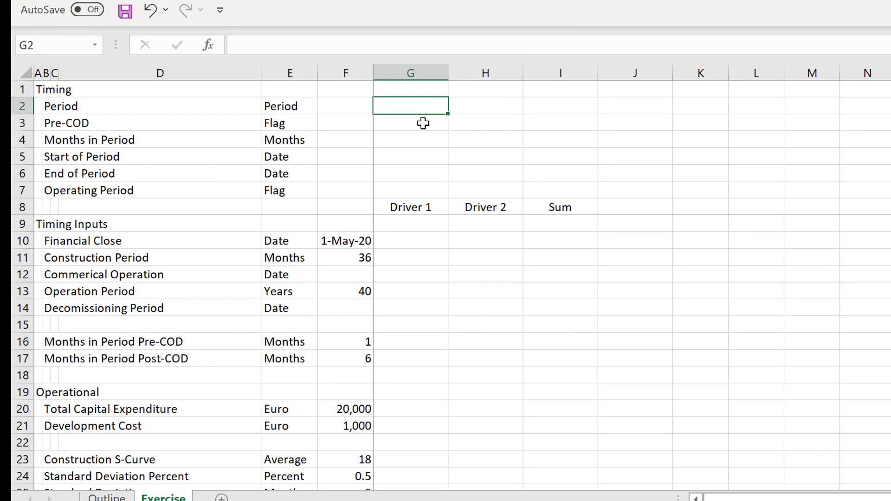
key(Left)
key(Left)
key(Right)
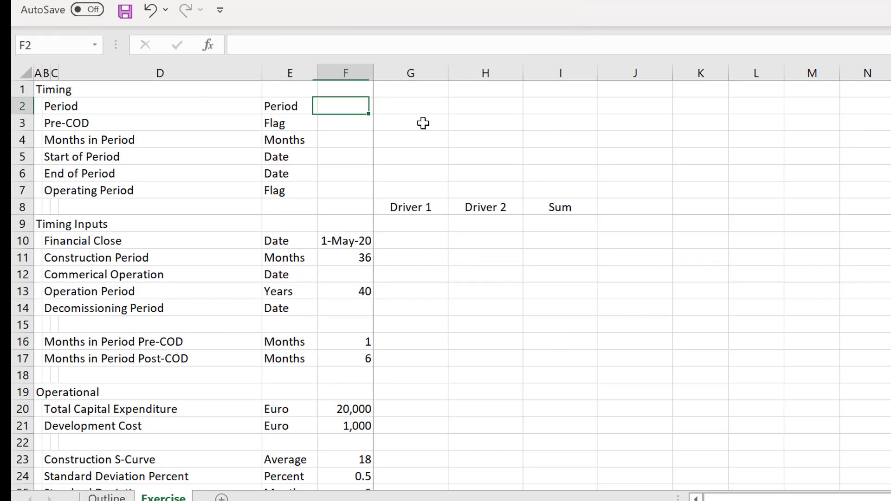
key(Right)
key(Left)
key(Down)
key(Down)
key(Up)
key(Up)
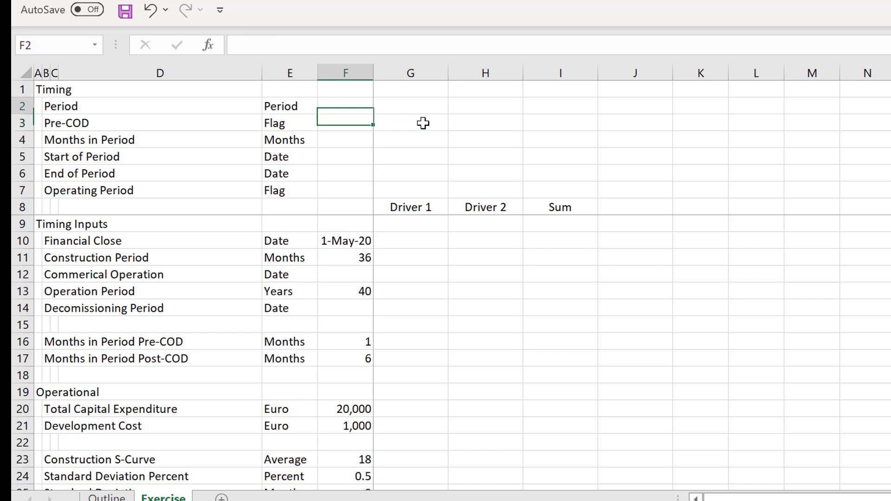
key(Right)
key(Right)
key(Down)
key(Left)
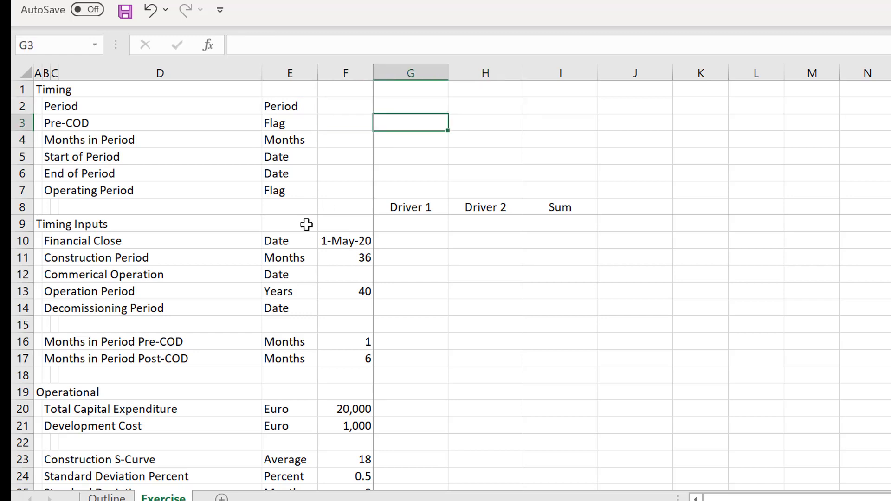
Switch to the Generic-Macros workbook, initialise its macros, and return to column A of the Exercise sheet.
click(341, 269)
key(Left)
key(Left)
key(Left)
key(Left)
key(Left)
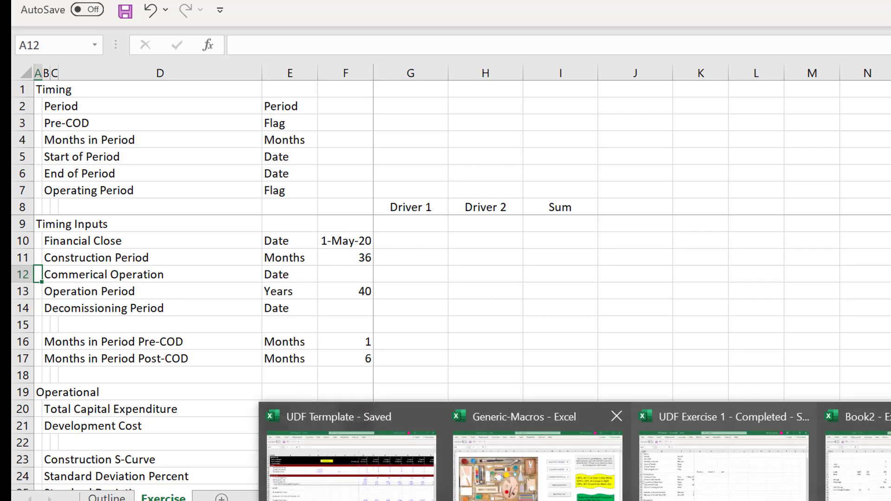
click(513, 450)
click(689, 308)
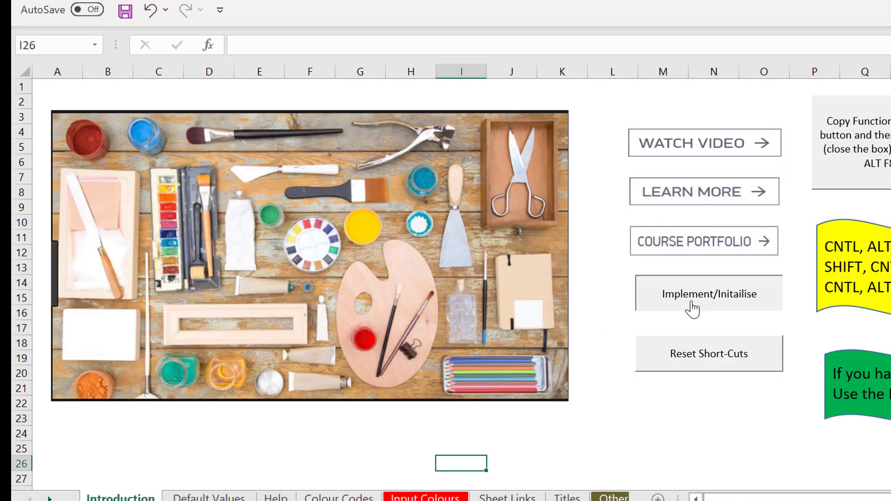
click(588, 459)
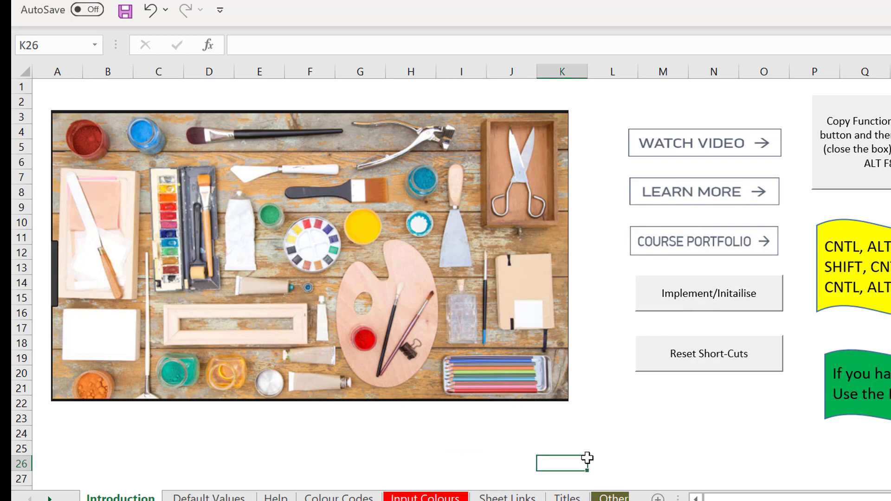
key(alt+Tab)
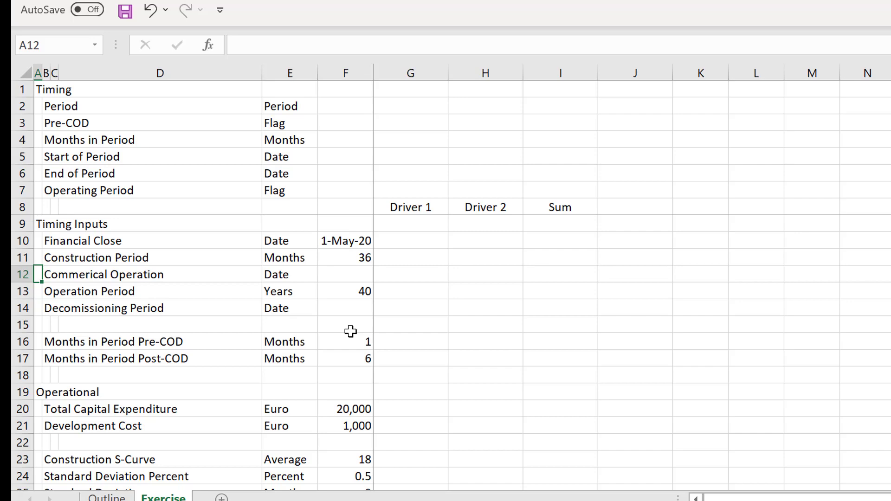
Run the Generic-Macros Format Options on the Exercise sheet twice, using Input Colour Option 1 and the Flex Title Colour.
key(ctrl+alt+c)
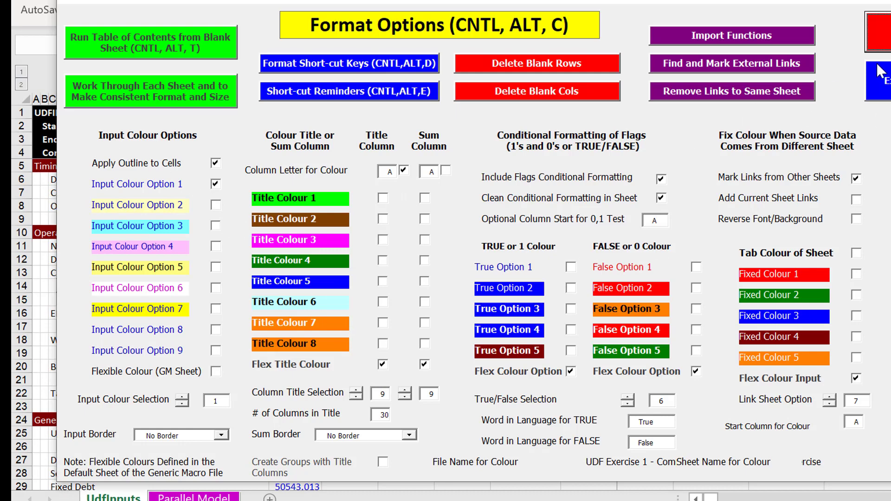
click(879, 33)
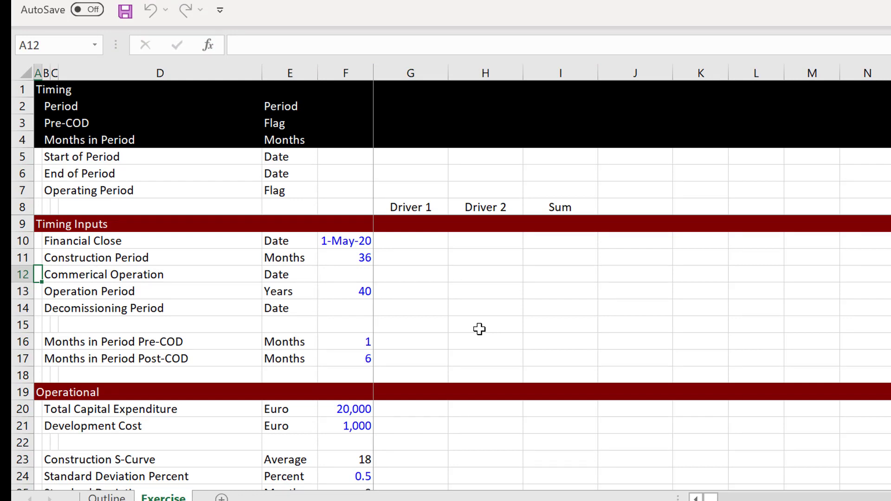
key(ctrl+alt+c)
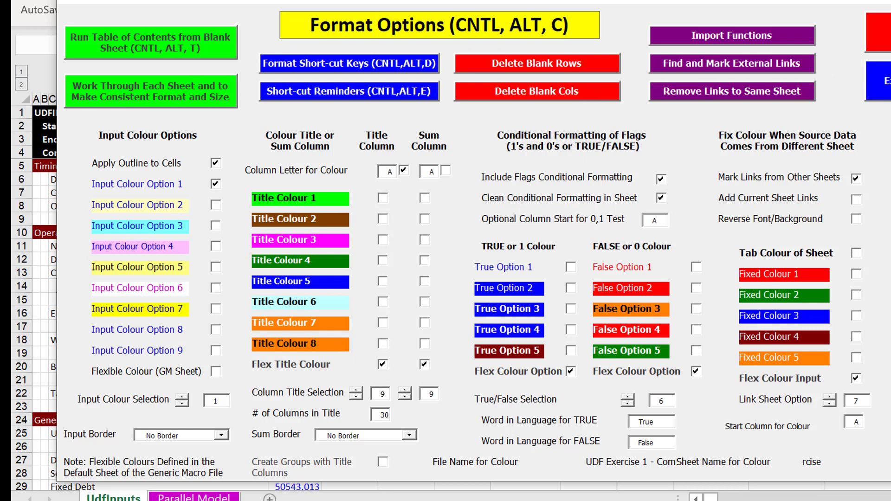
click(880, 32)
click(880, 32)
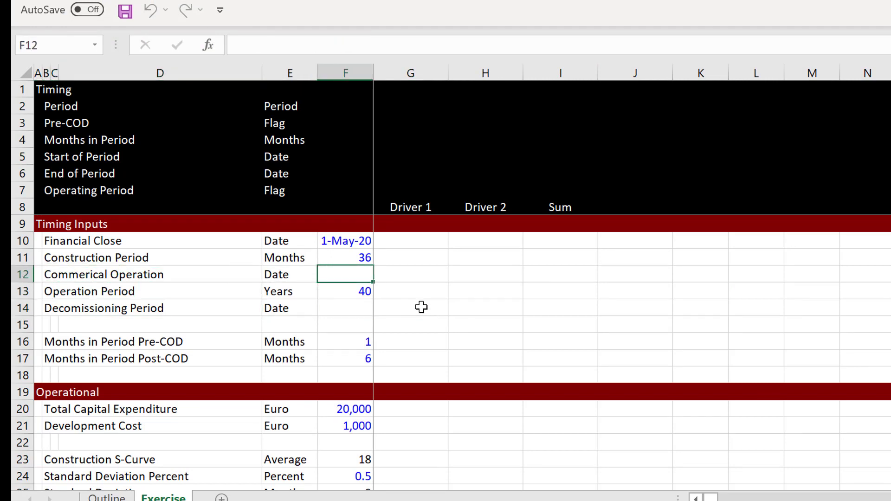
Calculate the Commerical Operation date in F12 with =EDATE(F10,F11) and format it as a date.
key(Down)
key(Up)
text(=ed)
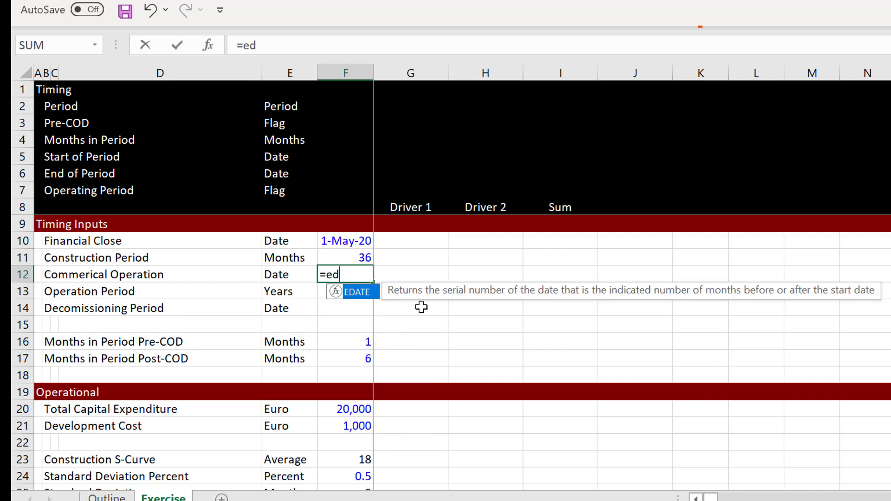
key(Tab)
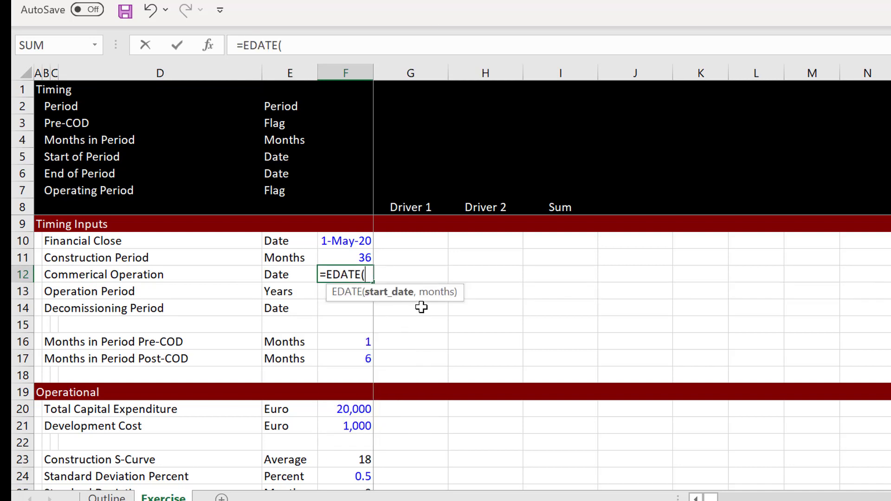
key(Up)
key(Up)
text(,)
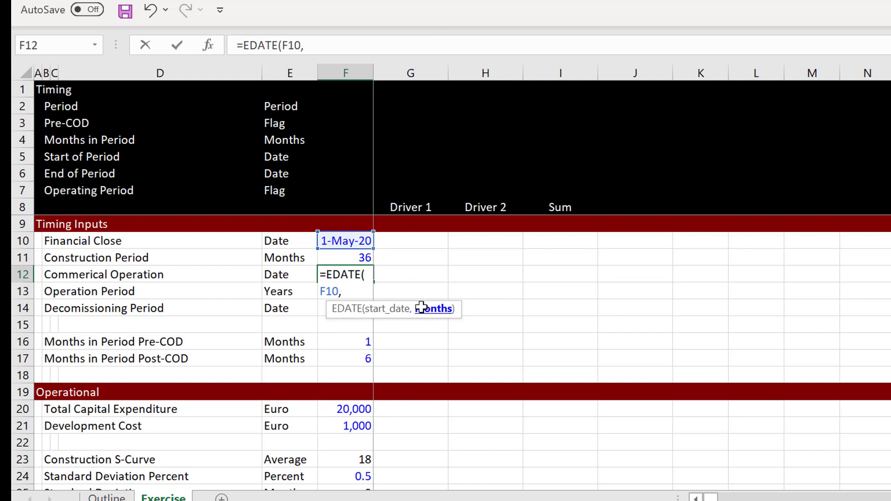
key(Up)
key(ctrl+Return)
key(ctrl+shift+3)
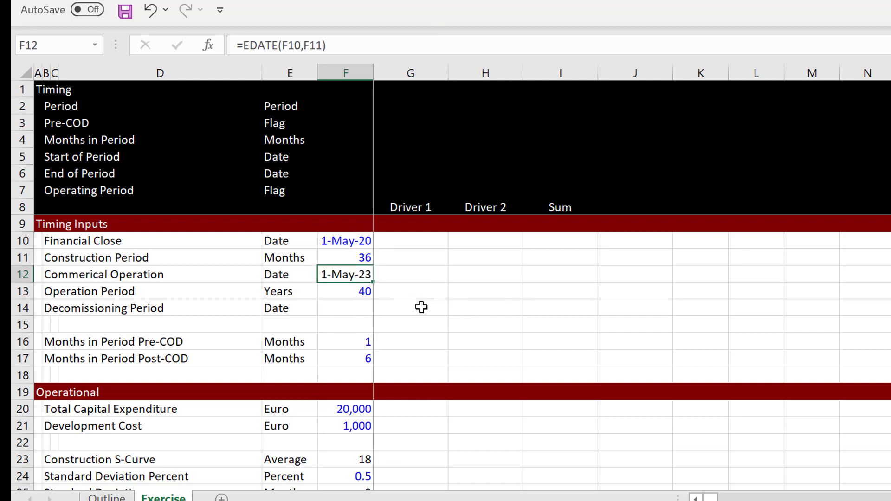
Calculate the Decomissioning Period date in F14 with =EDATE(F12,F13*12) and format it as a date.
key(Down)
key(Down)
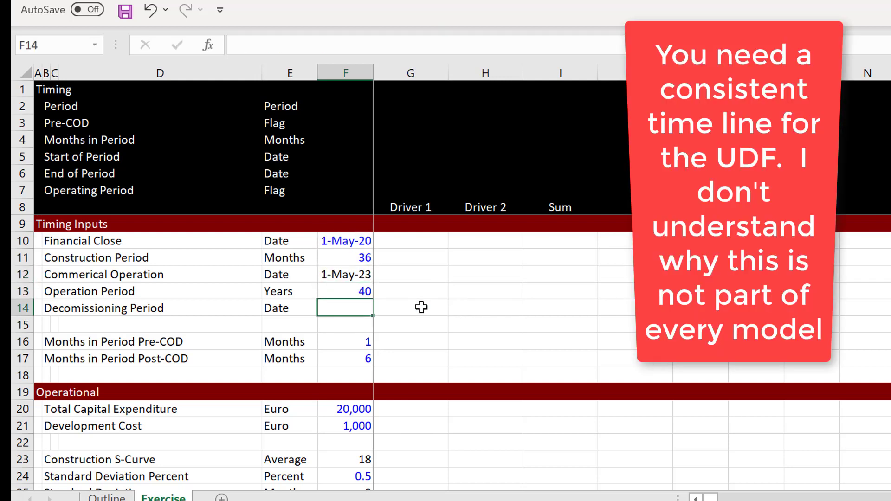
text(=ed)
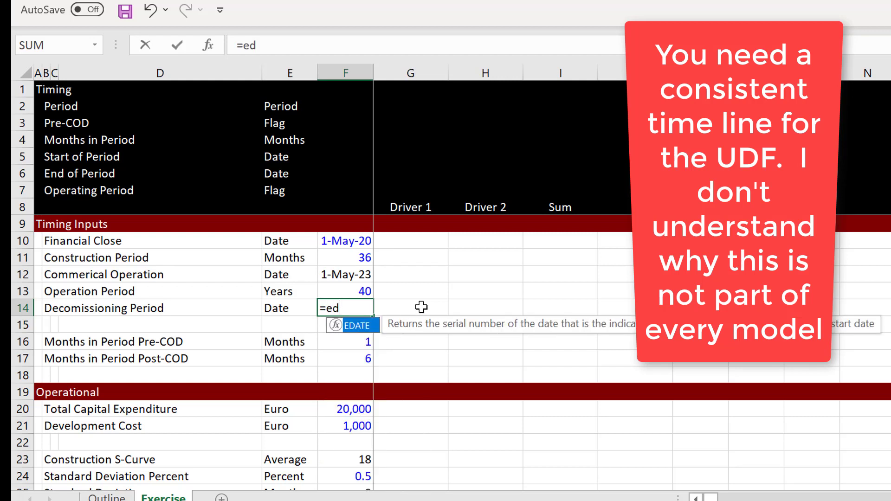
key(Tab)
key(Up)
key(Up)
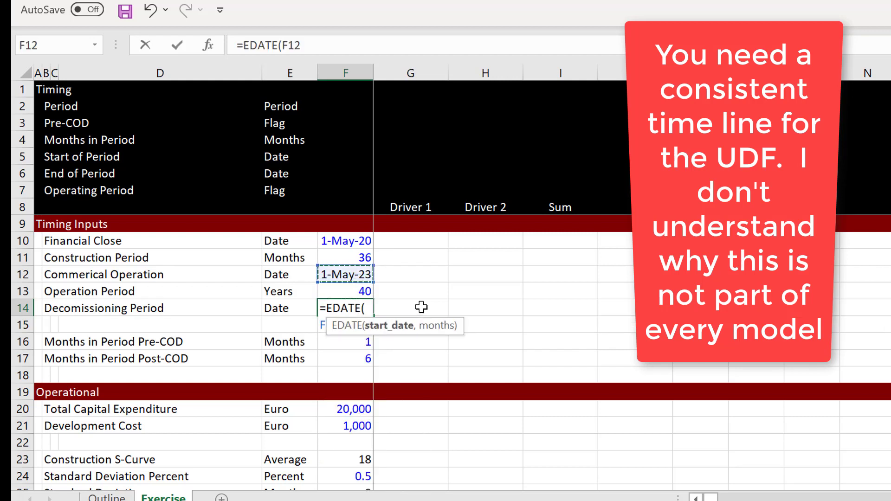
text(,)
key(Up)
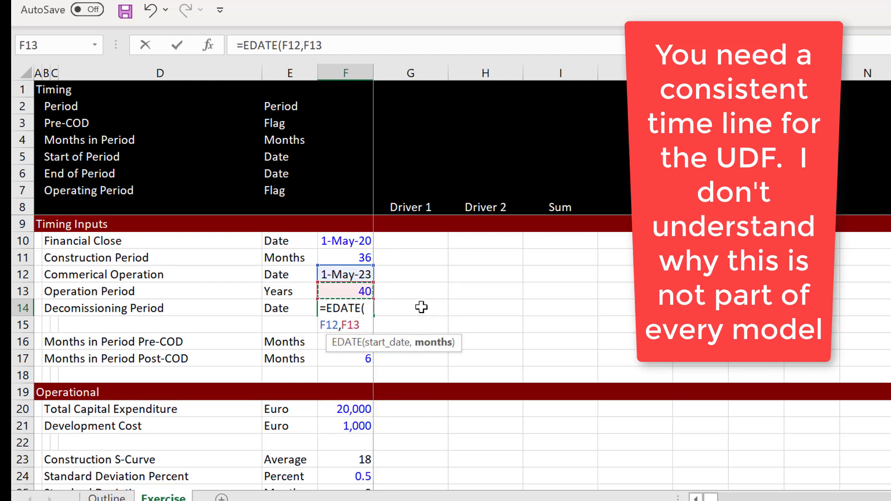
text(*12)
key(Return)
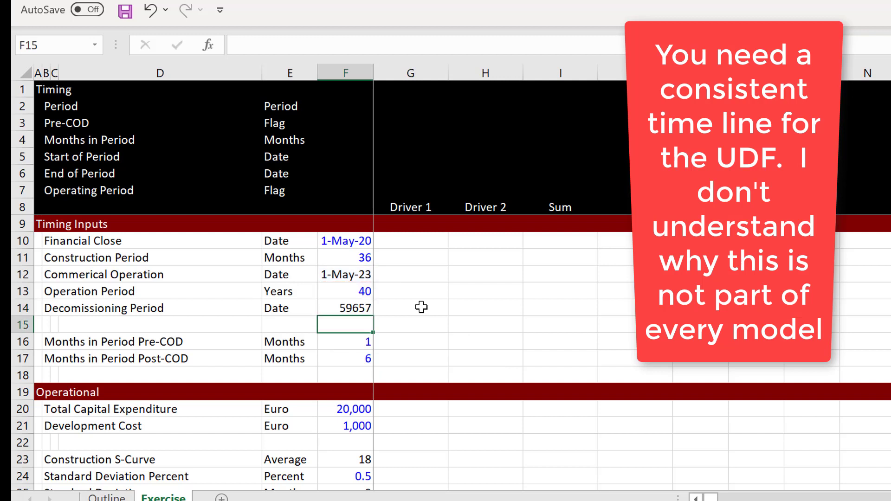
key(Up)
key(ctrl+shift+3)
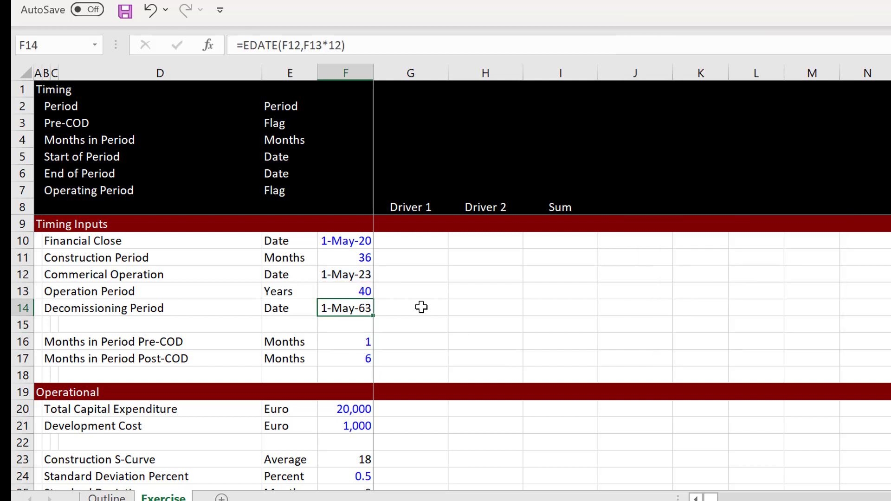
Enter 1 as the first period number in J2 of the Period row.
key(Down)
key(Down)
key(Up)
key(Up)
click(565, 98)
key(Right)
key(Right)
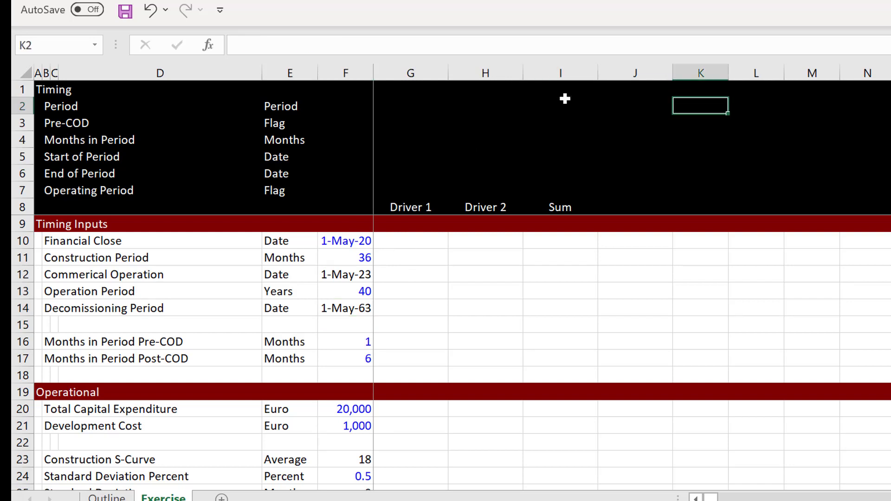
key(Left)
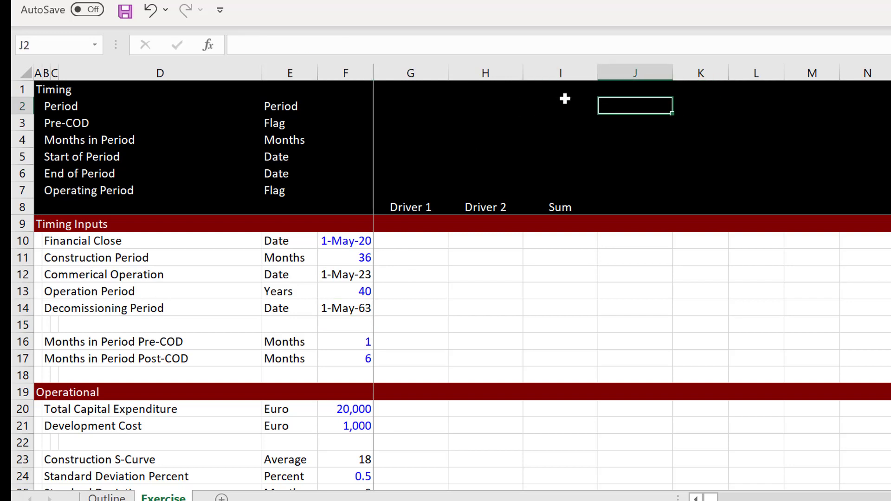
text(1)
key(Return)
key(Up)
key(Right)
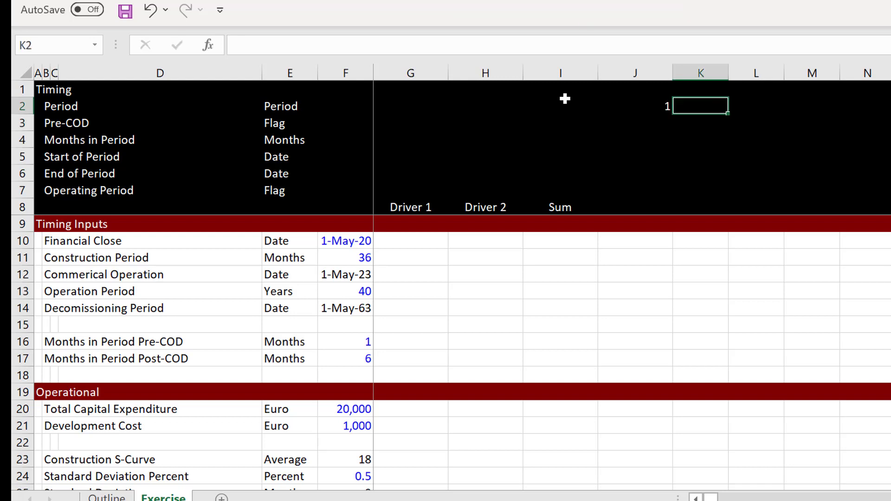
Fill the Period row from J2 with a linear series along the row, using step value 1 and stop value 150.
key(Left)
key(alt+e)
key(i)
key(s)
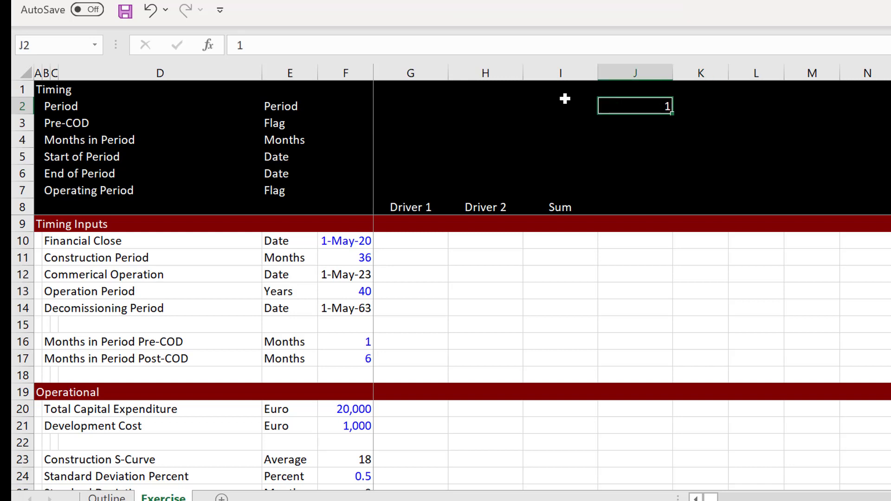
key(Tab)
text(15)
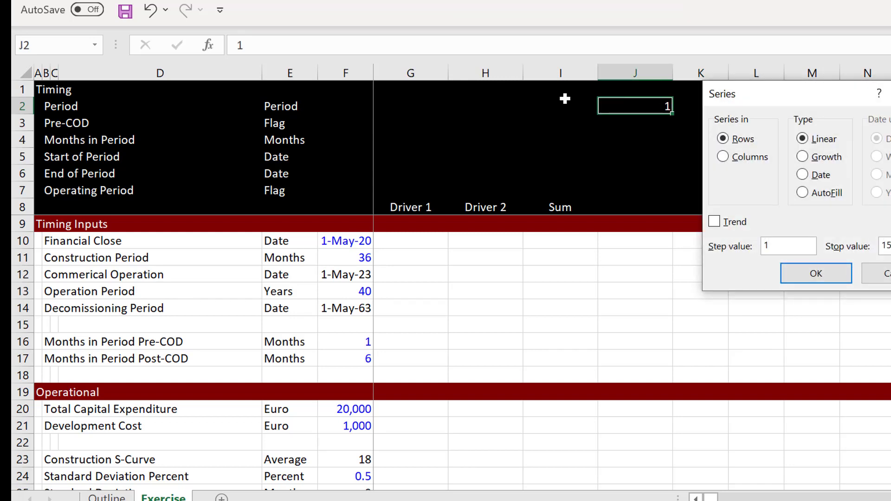
key(Return)
key(Down)
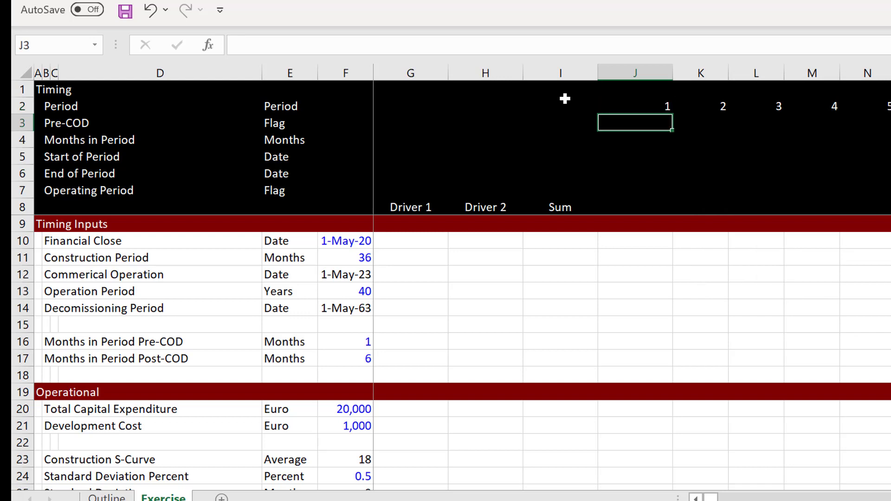
Look over the Driver 1, Driver 2 and Sum cells of the Pre-COD row.
key(Left)
key(Left)
key(Left)
key(Left)
key(Left)
key(Right)
key(Right)
key(Right)
key(Right)
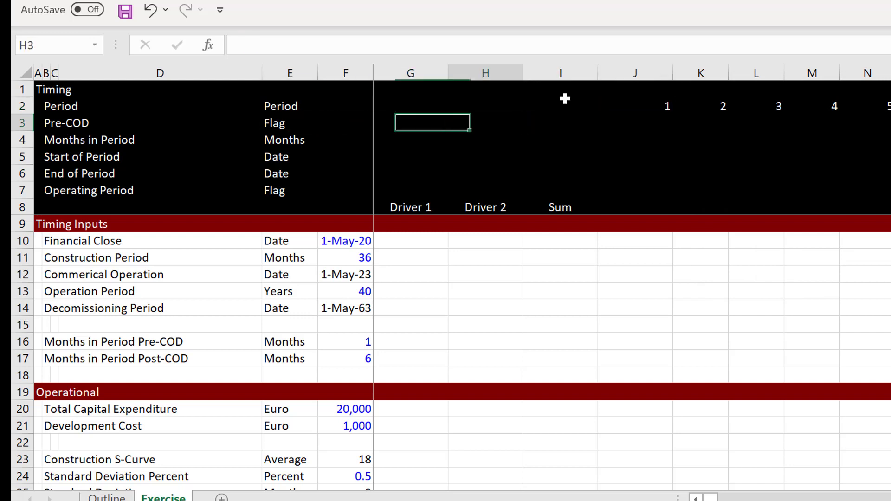
key(Left)
key(Right)
key(Left)
key(Left)
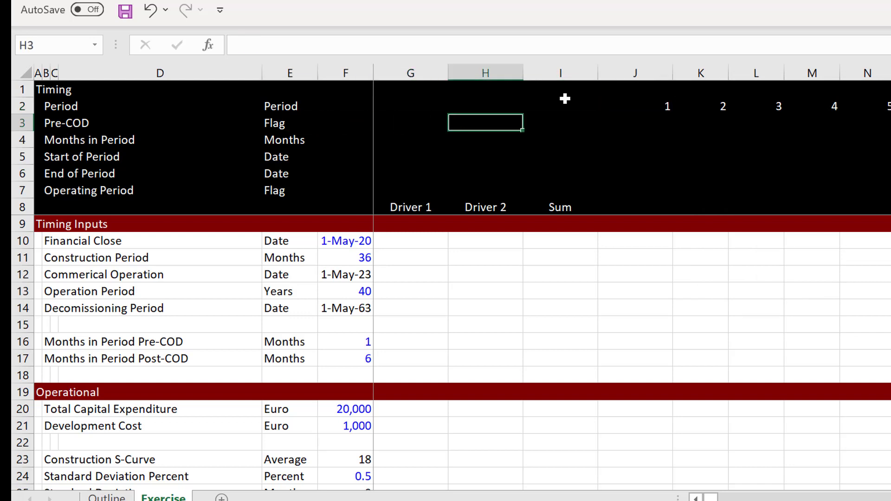
key(Right)
key(Right)
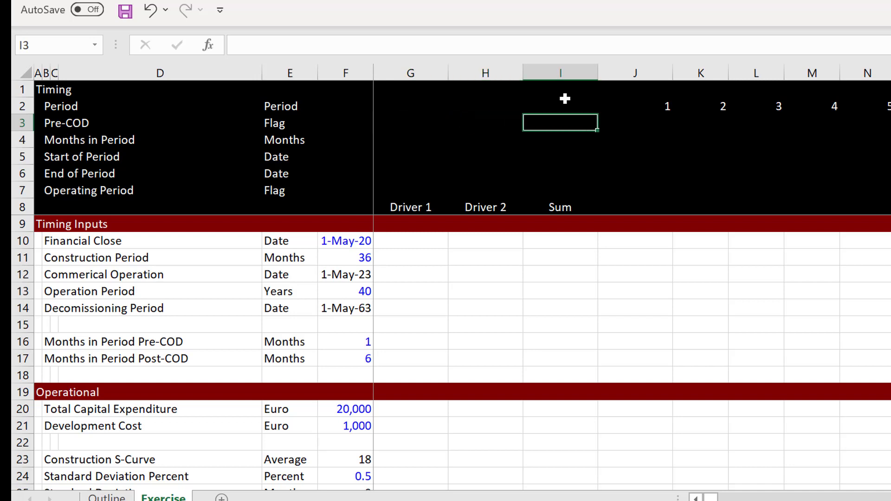
Link the Driver 1 cell of the Pre-COD row, G3, to the Construction Period with =F11.
key(Left)
key(Left)
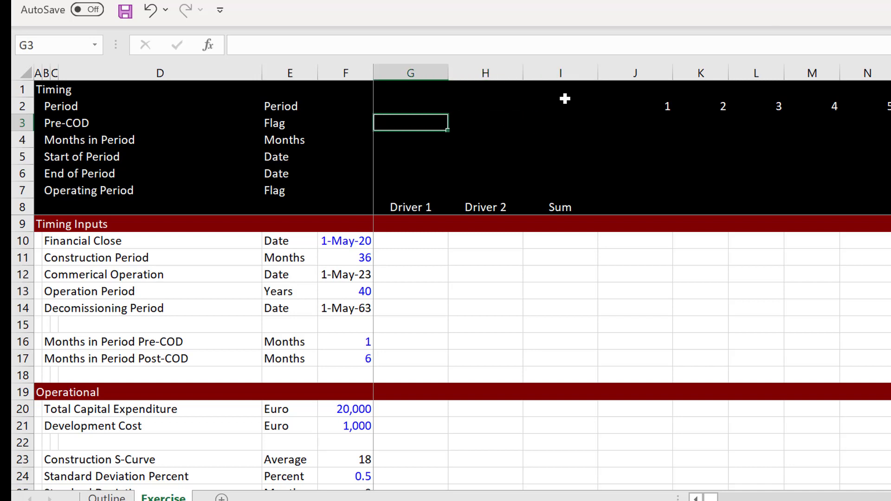
text(=)
click(343, 260)
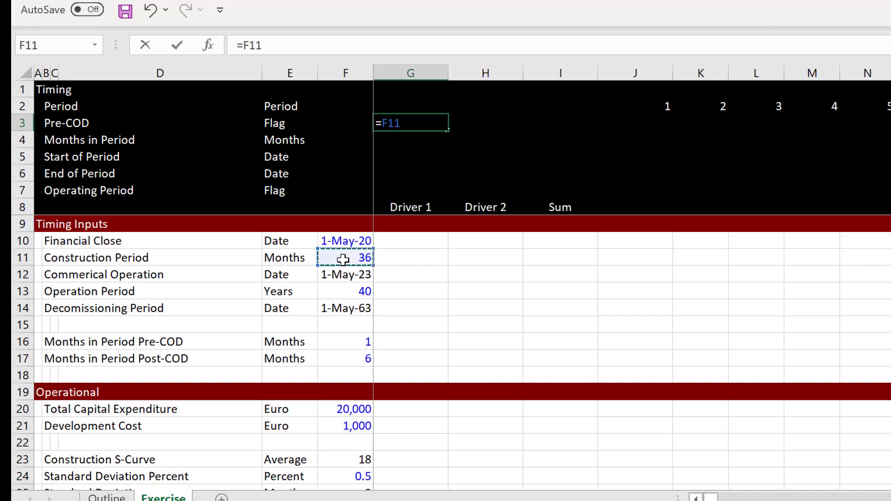
key(Return)
Enter the Pre-COD test =J2<=$G$3 in J3, comparing the first period with the fixed driver cell.
key(Up)
key(Right)
key(Right)
key(Right)
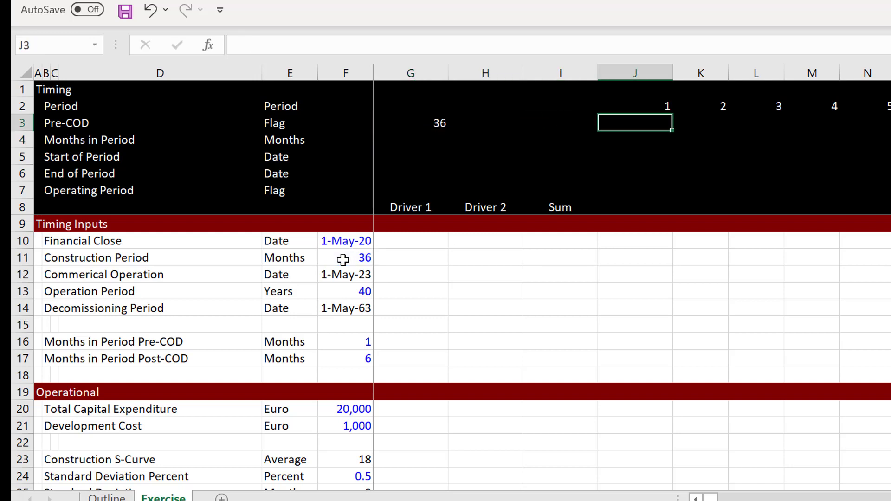
text(=)
key(Up)
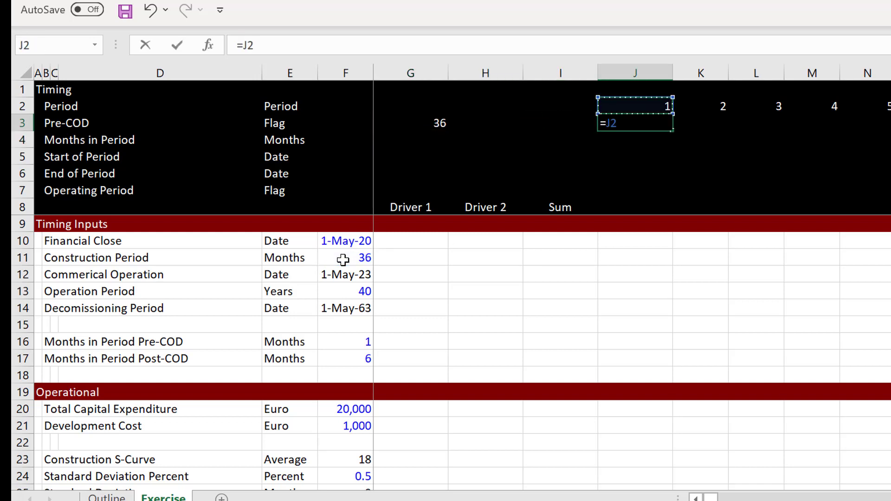
text(<=)
key(Left)
key(Left)
key(Left)
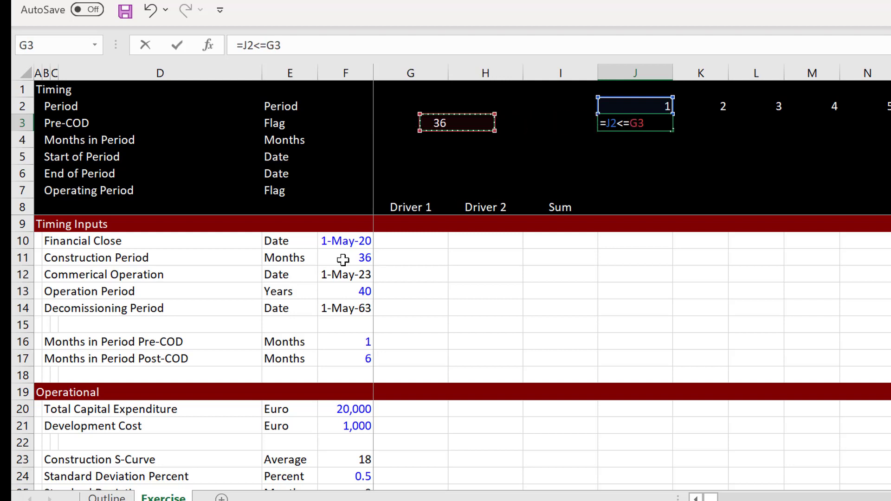
key(F4)
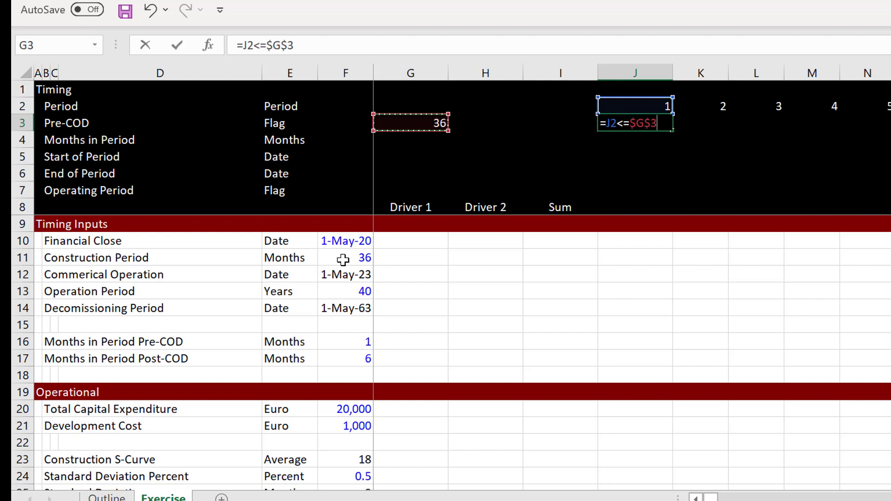
key(Return)
key(Up)
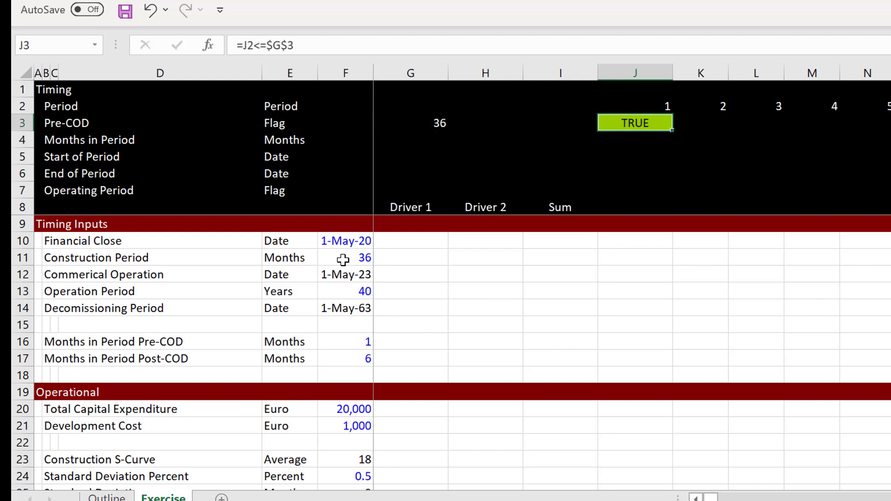
Change the Pre-COD flag in J3 to =(J2<=$G$3)*1 and copy it across the row to period 150.
key(F2)
key(Left)
key(Escape)
key(F2)
key(Left)
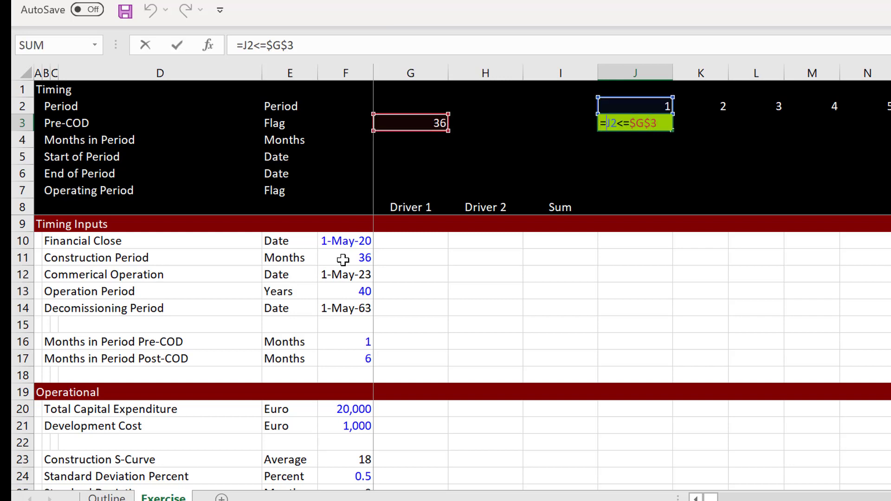
text(()
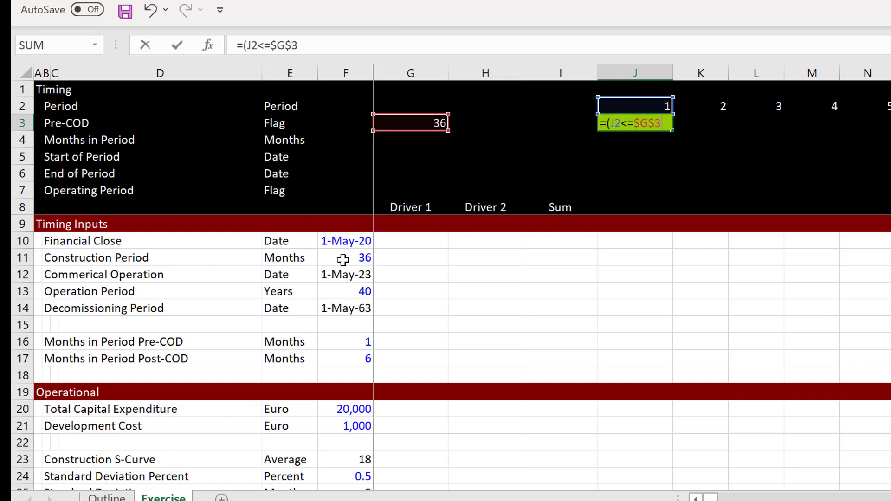
text(*)
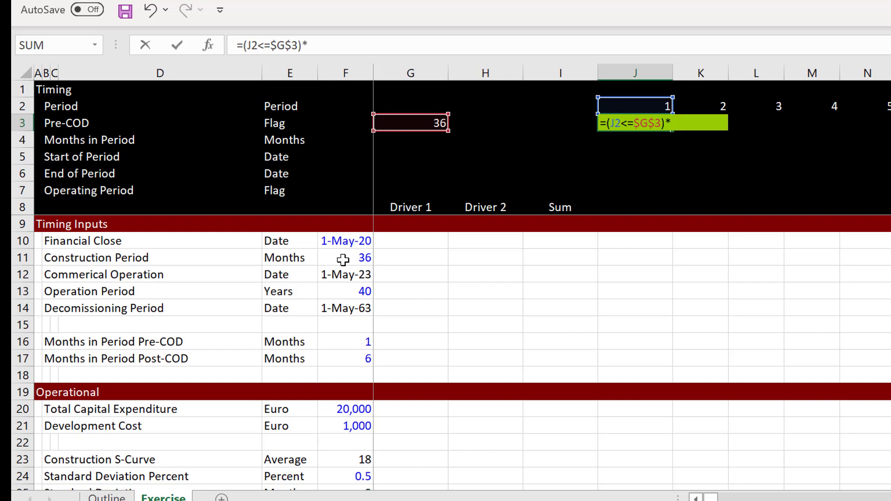
text(1)
key(ctrl+Return)
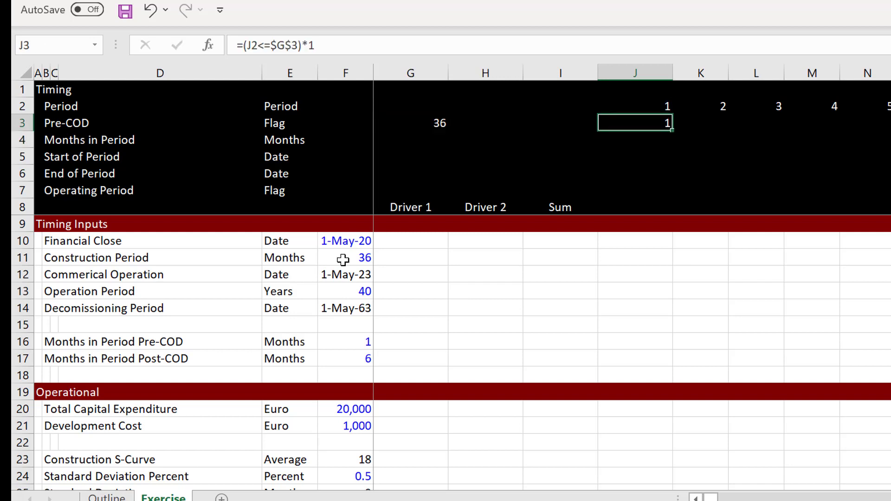
key(ctrl+shift+Right)
key(ctrl+r)
Sum the Pre-COD flags of J3:FC3 in the Sum cell I3.
key(ctrl+shift+Left)
key(Left)
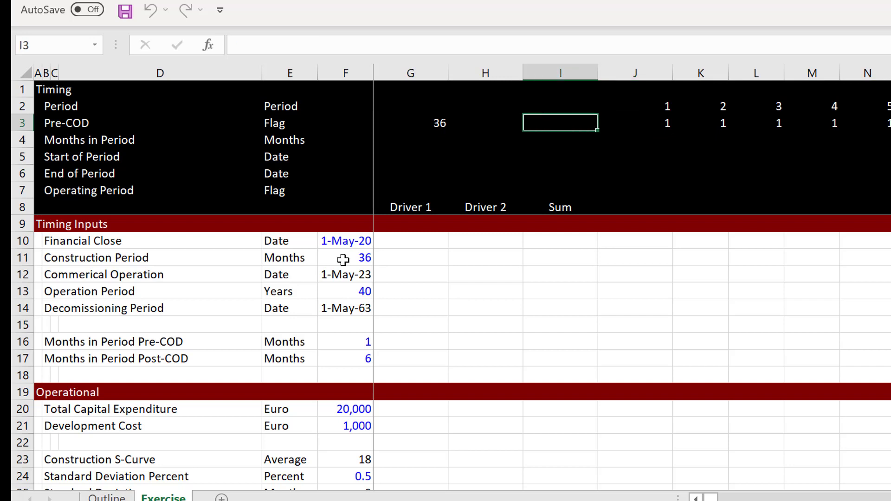
text(=sum()
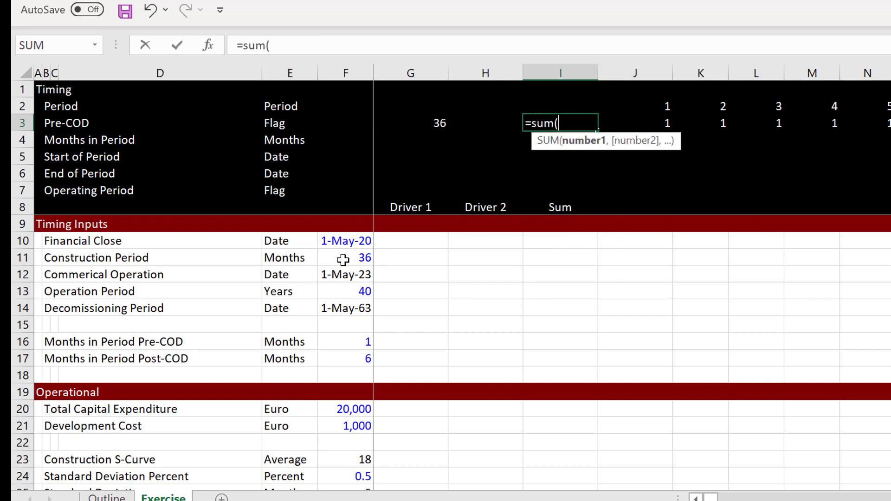
key(Right)
key(ctrl+shift+Right)
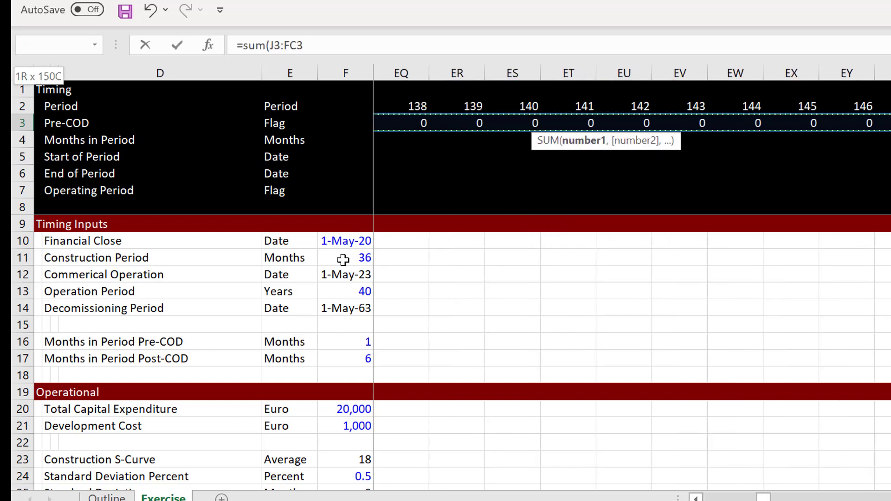
key(Return)
key(Left)
key(Left)
key(Left)
key(Right)
key(Right)
key(Right)
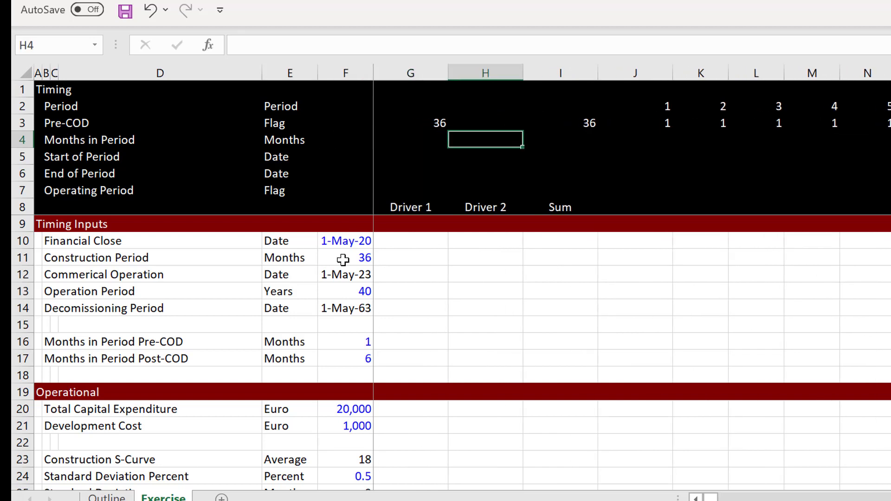
Set the opening End of Period date in I6 to the day before Financial Close with =F10-1.
key(Down)
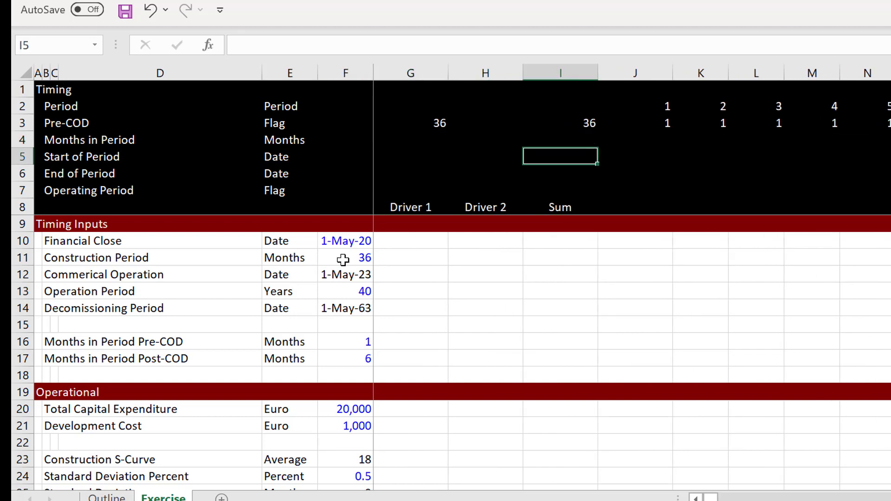
key(Down)
key(Right)
key(Left)
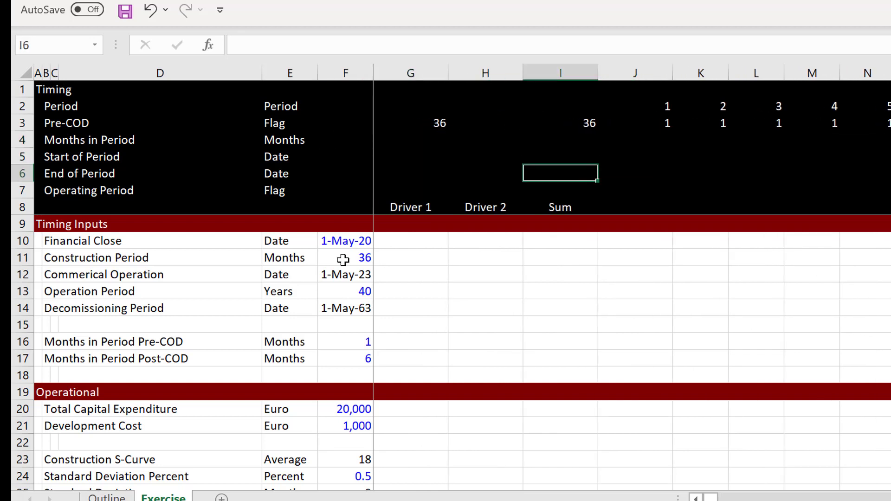
text(=)
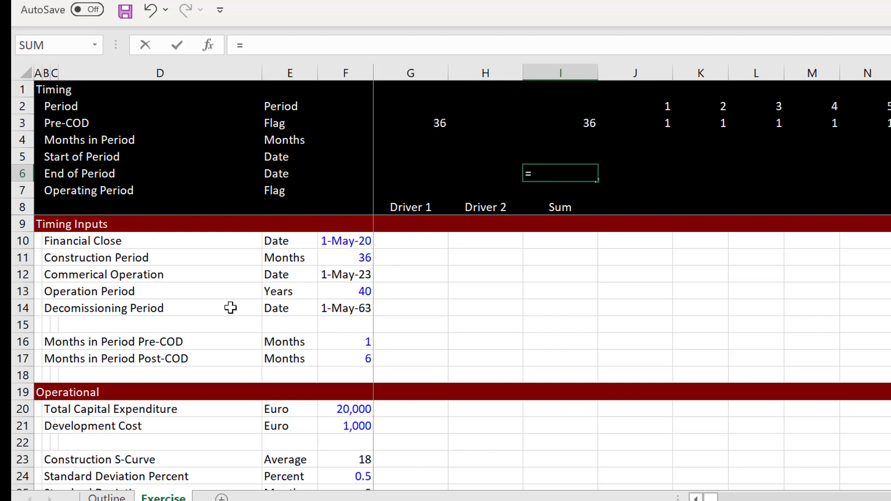
click(327, 241)
text(-)
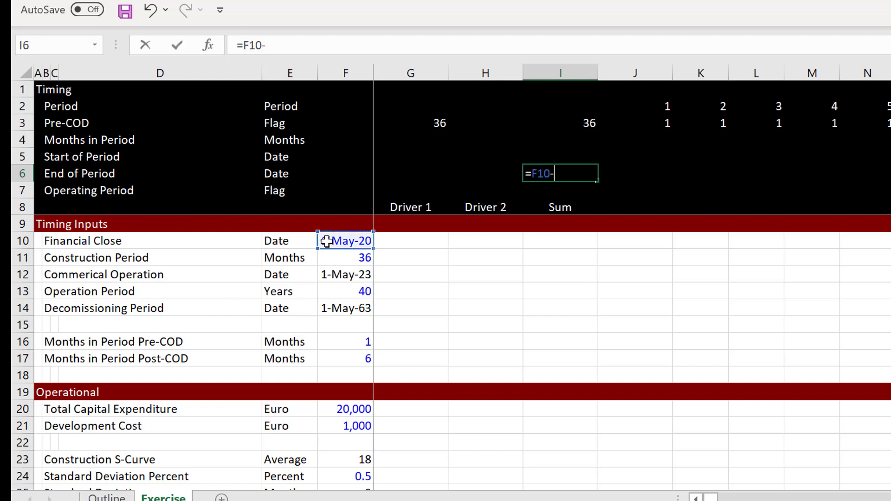
text(1)
key(ctrl+Return)
key(Up)
key(Right)
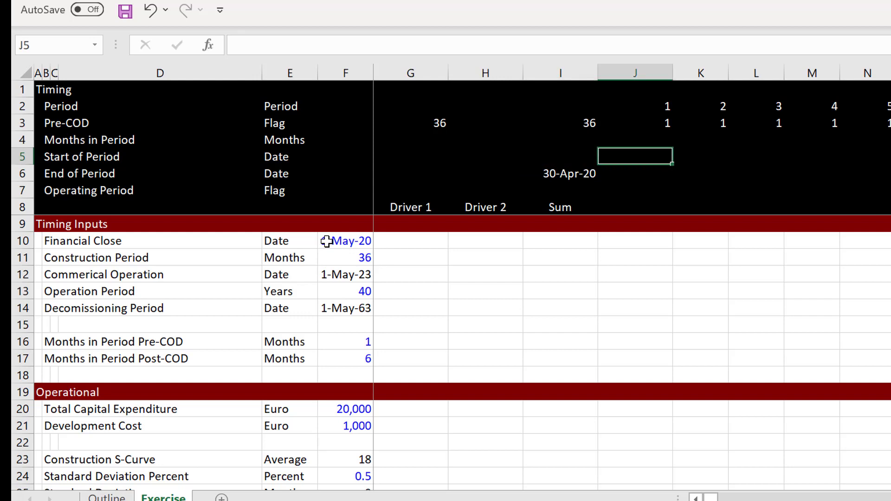
Set the first Start of Period date in J5 to the day after the opening End of Period date with =I6+1.
text(=)
key(Down)
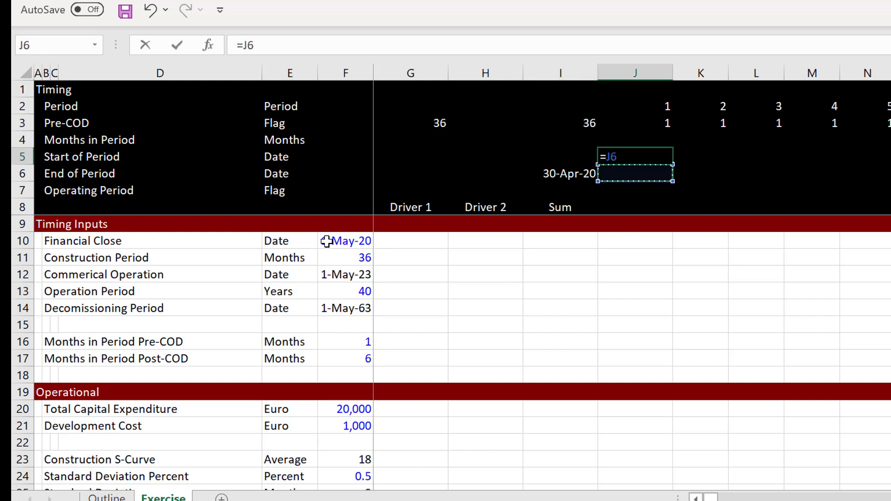
key(Left)
text(+1)
key(Return)
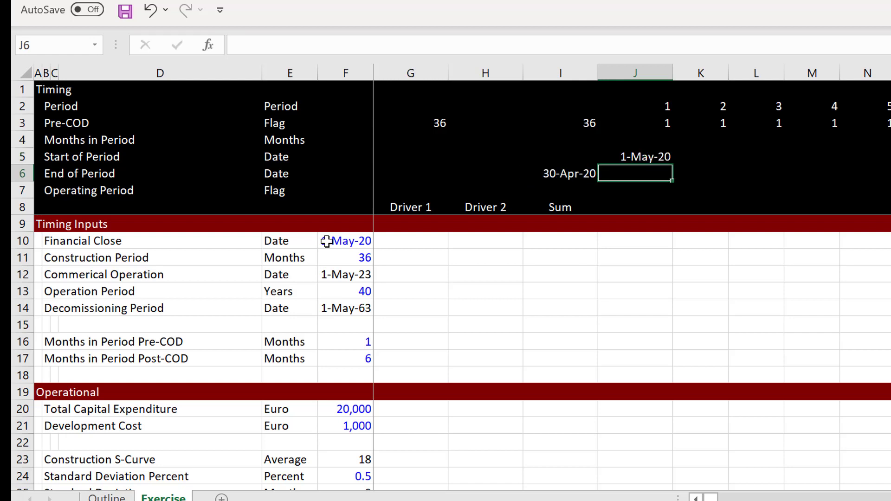
key(Up)
key(Down)
text(=)
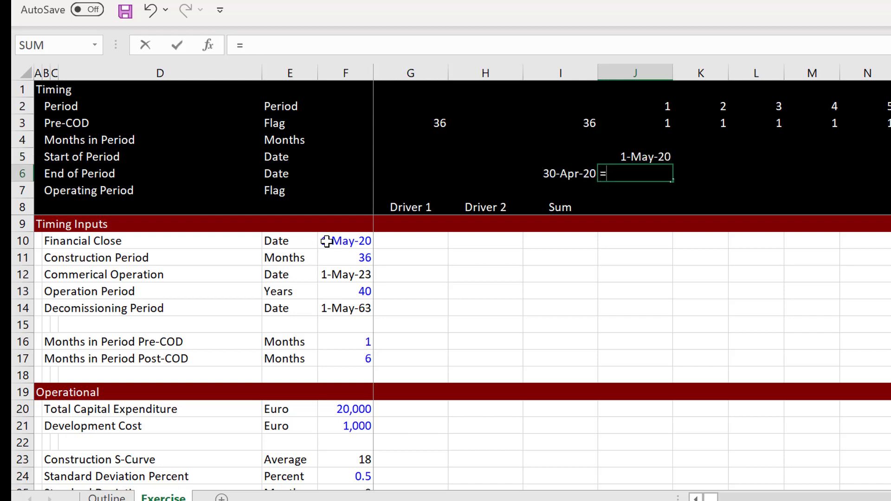
key(Escape)
Link Driver 1 of the Months in Period row, G4, to the Months in Period Pre-COD input with =F16.
key(Up)
key(Up)
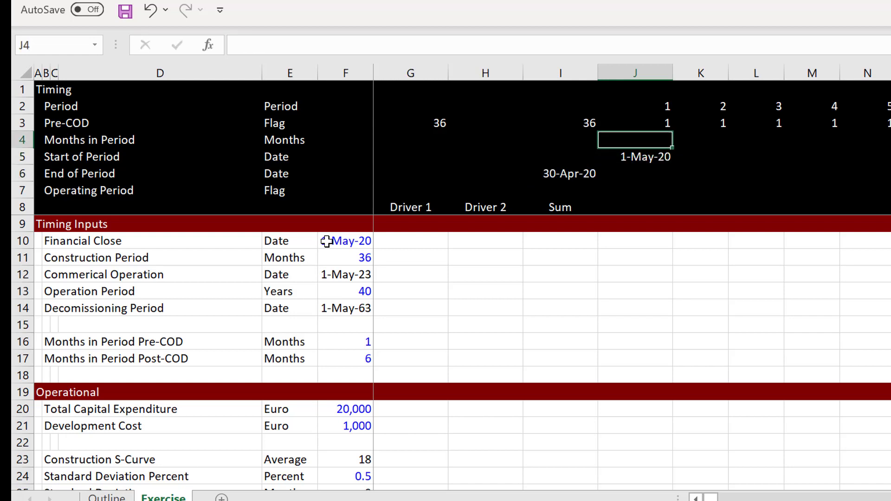
key(Left)
key(Left)
key(Right)
key(Right)
key(Right)
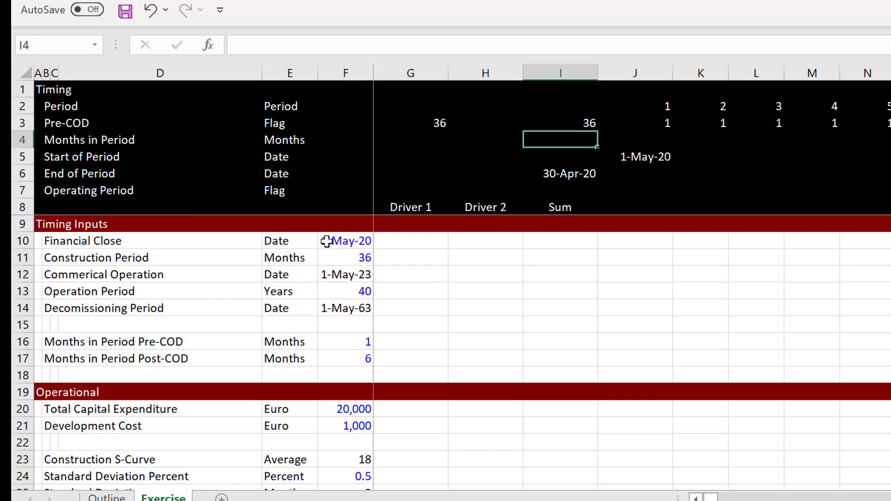
key(Left)
key(Left)
key(Left)
key(Left)
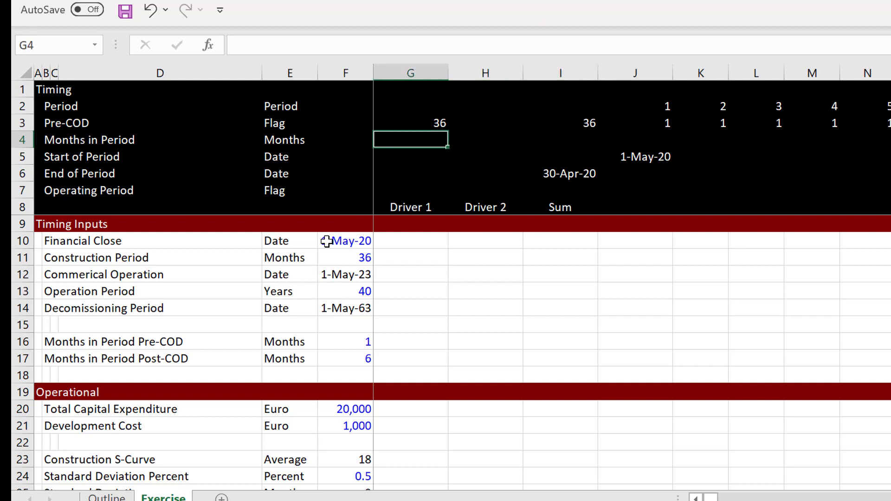
text(=)
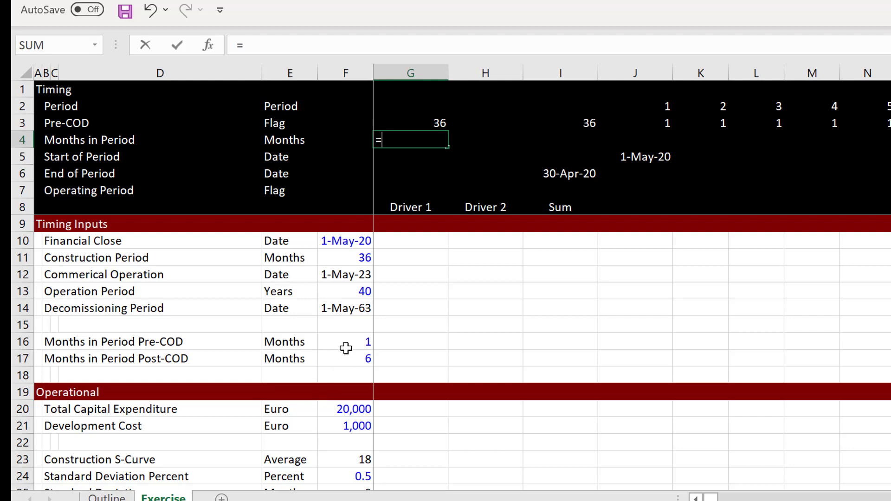
click(346, 348)
key(ctrl+Return)
Link Driver 2 of the Months in Period row, H4, to the Months in Period Post-COD input with =F17.
key(Right)
key(F2)
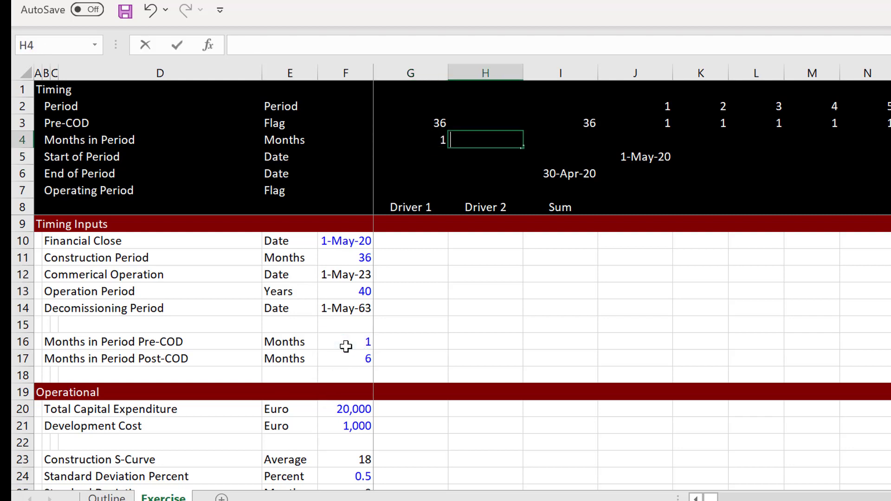
text(=)
click(358, 355)
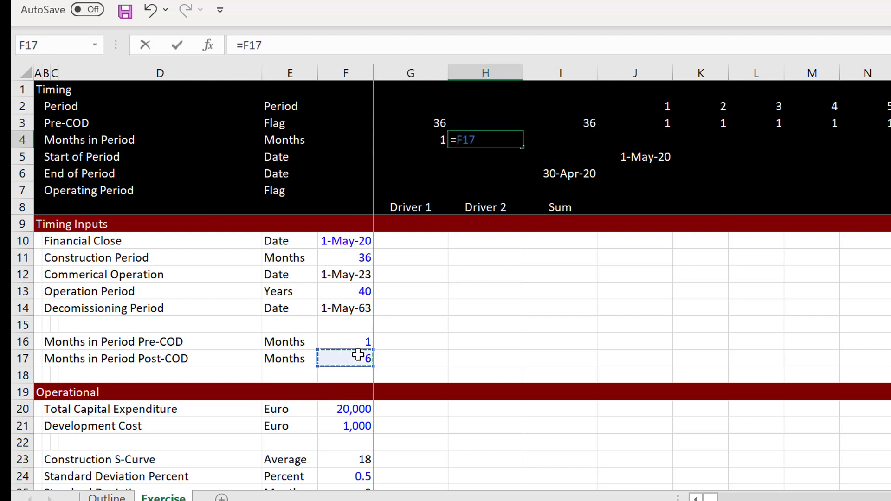
key(Return)
key(Up)
key(Up)
key(Down)
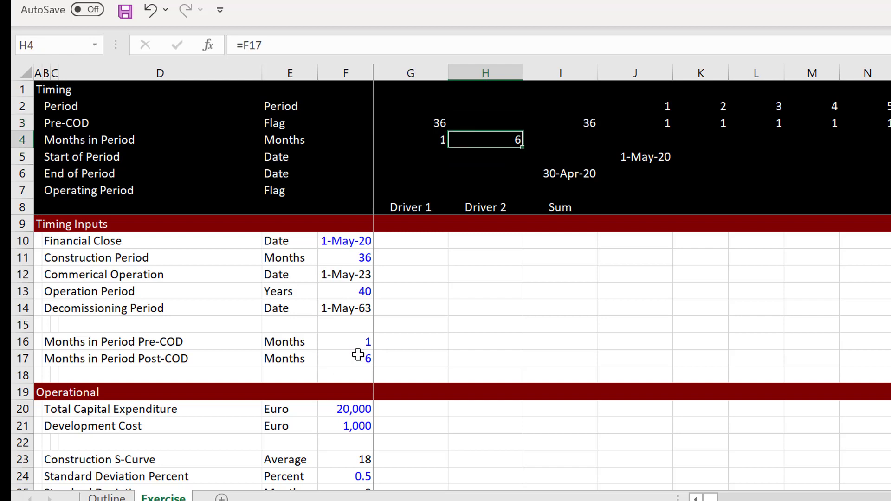
Enter the Months in Period formula =IF(J3,$G$4,$H$4) in J4 and copy it across the row to period 150.
key(Right)
key(Right)
key(Right)
key(Left)
text(=if()
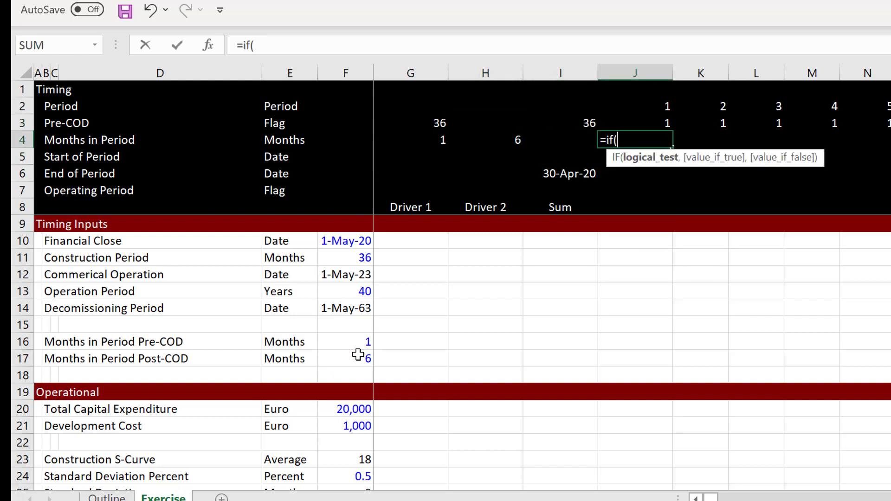
key(Up)
text(,)
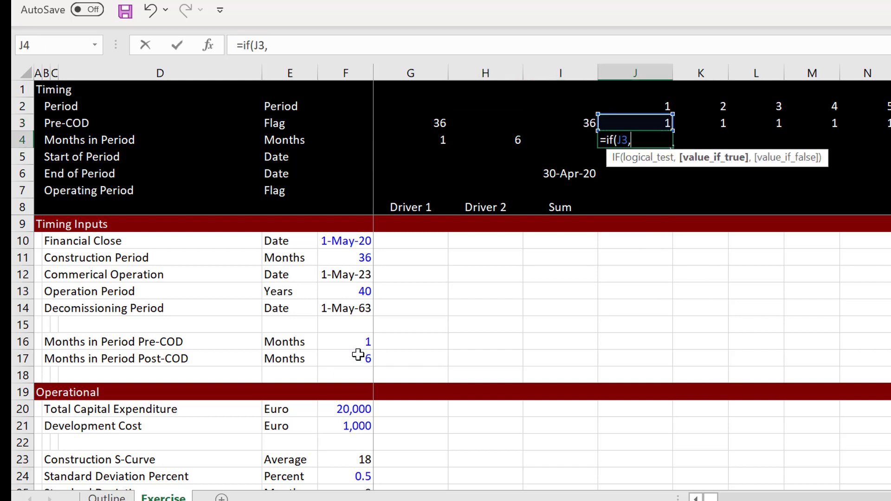
key(Left)
key(Left)
key(Left)
key(F4)
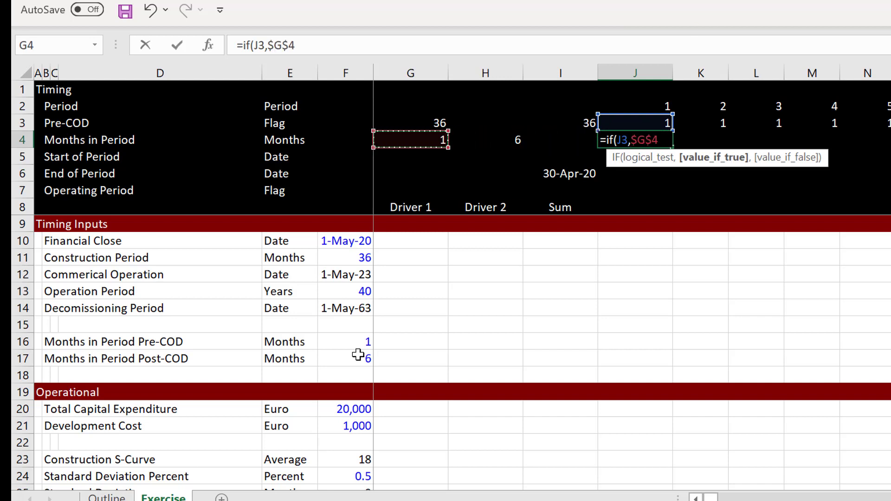
text(,)
key(Left)
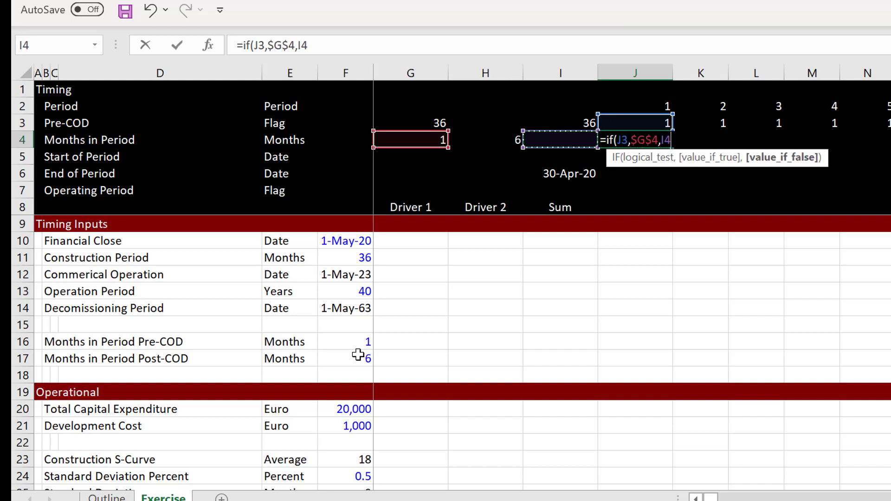
key(Left)
key(F4)
key(ctrl+Return)
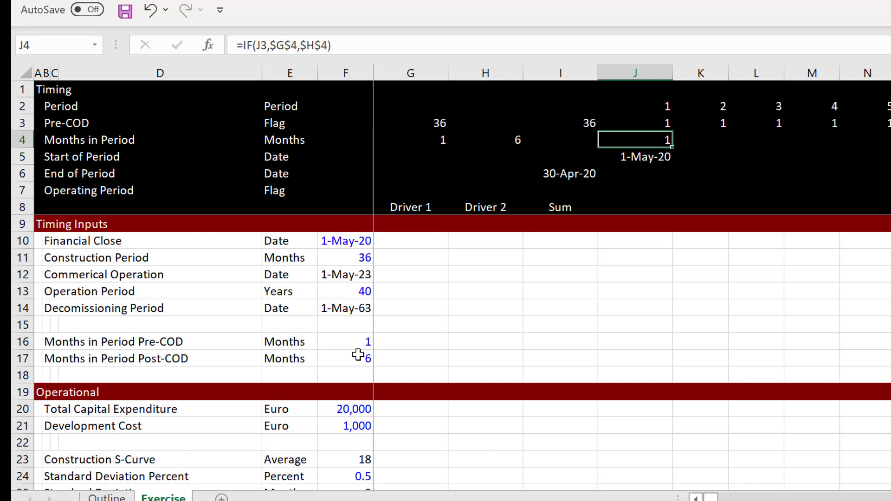
key(ctrl+shift+Right)
key(ctrl+r)
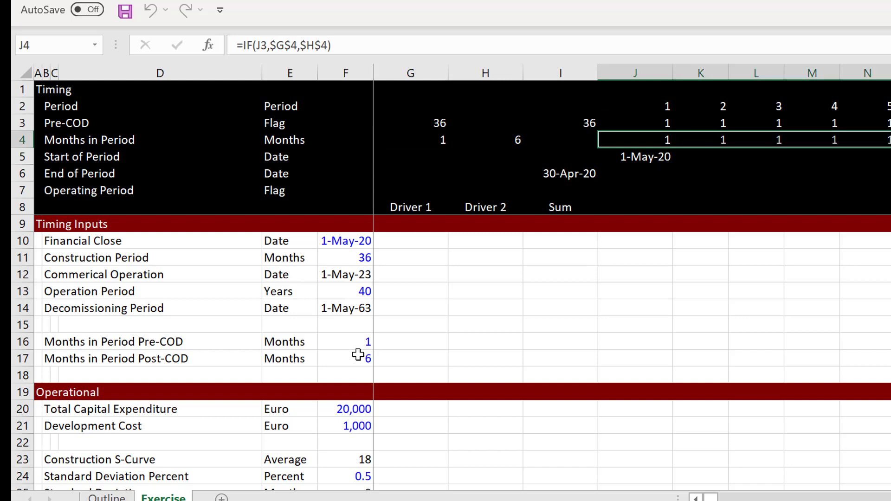
Calculate the first period's End of Period date in J6 with =EDATE(J5,J4)-1.
key(Down)
key(Down)
text(=ed)
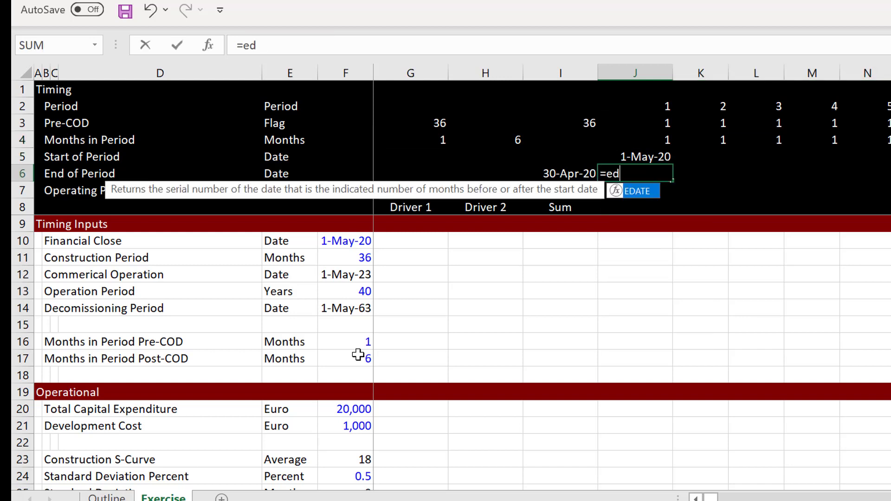
key(Tab)
key(Up)
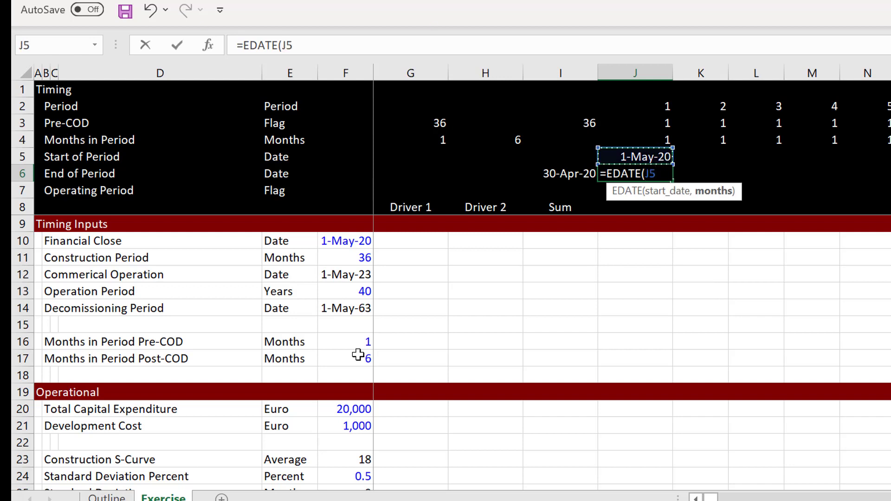
text(,)
key(Up)
key(Up)
key(Down)
key(Up)
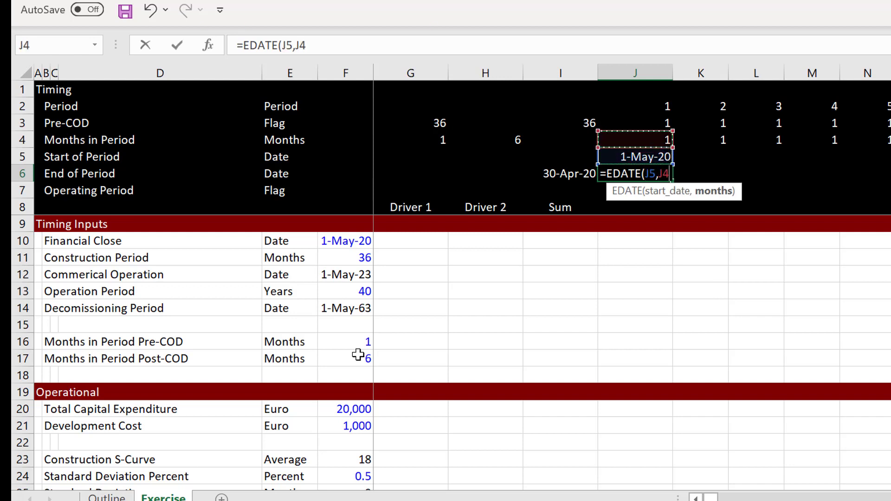
text())
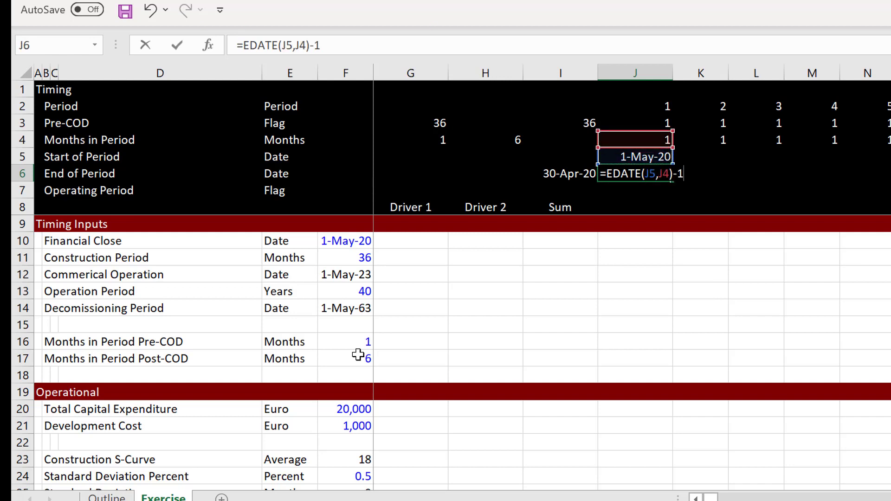
text(-1)
key(Return)
Copy the Start of Period and End of Period formulas in J5:J6 across all timeline periods.
key(Up)
key(Up)
key(shift+Down)
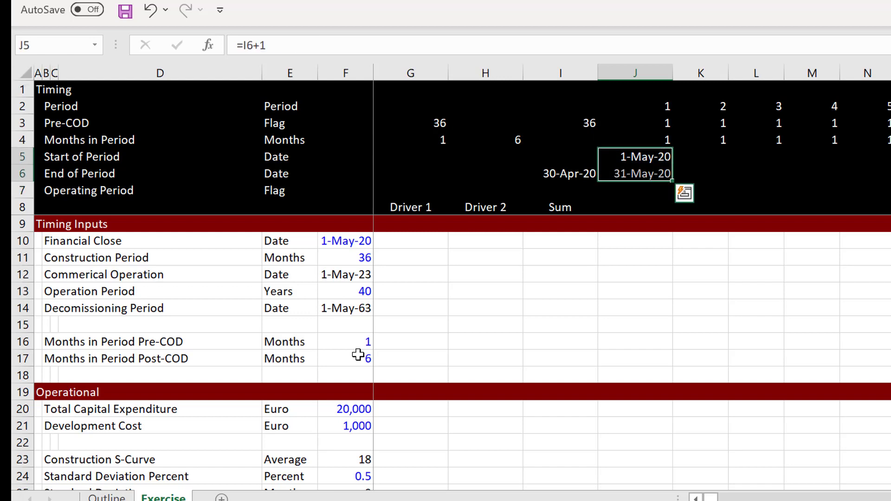
key(ctrl+shift+r)
key(Down)
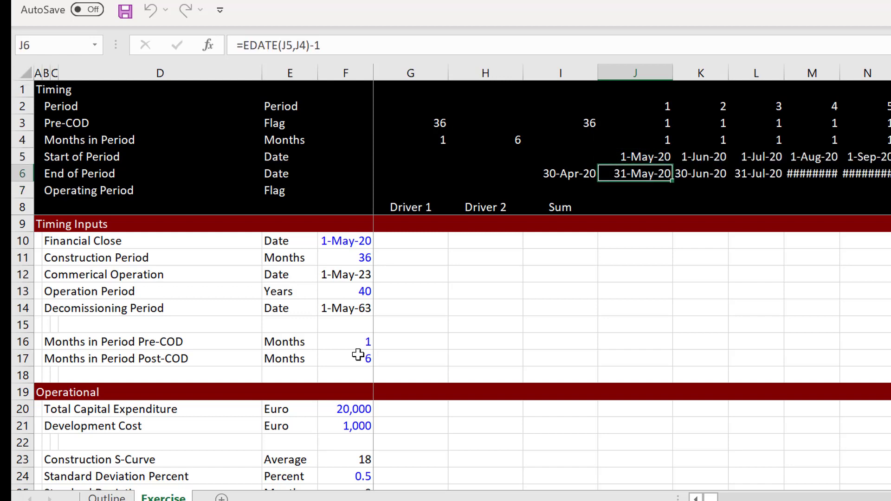
Widen all the timeline columns from J onward together so the full End of Period dates fit.
key(Up)
key(ctrl+shift+Down)
key(ctrl+shift+Up)
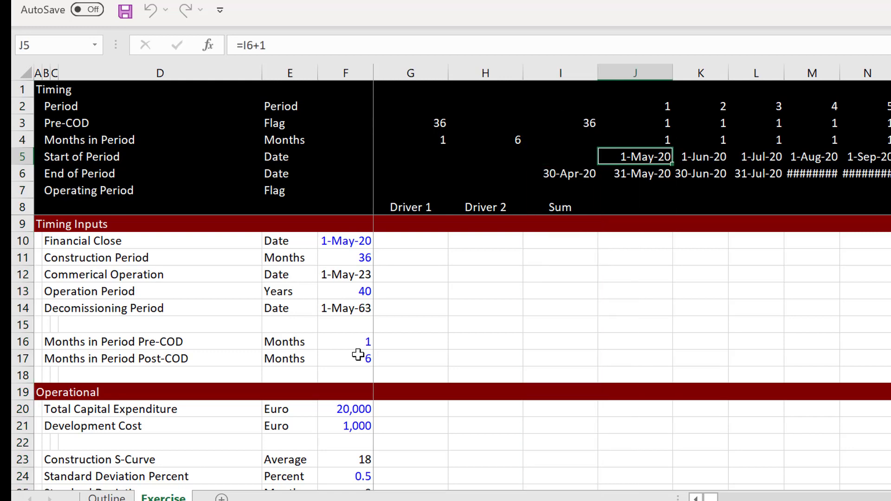
key(ctrl+shift+Right)
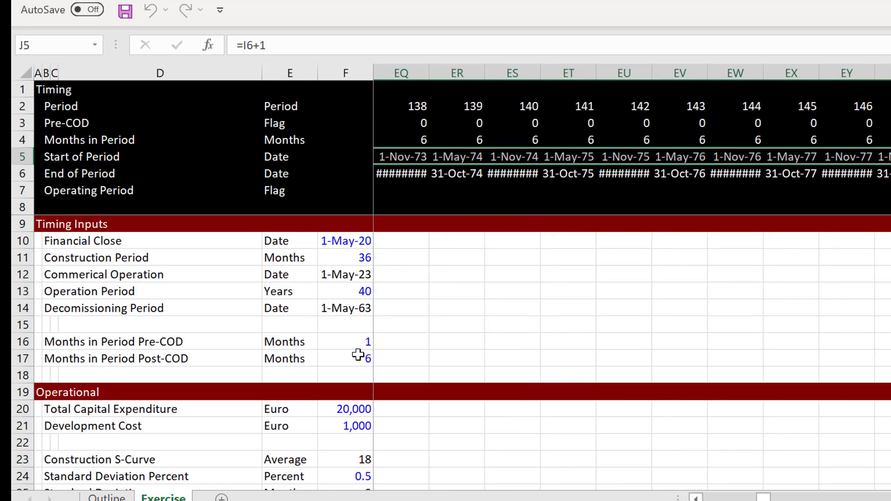
key(ctrl+shift+Down)
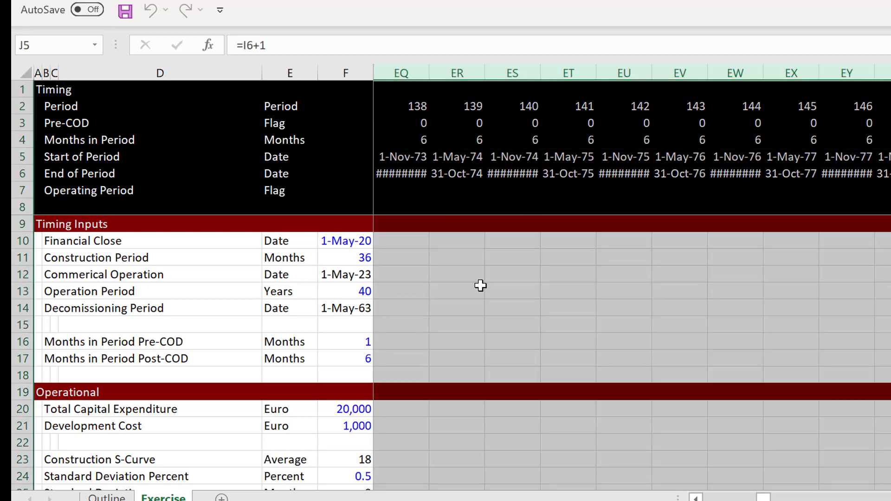
drag(541, 73, 557, 74)
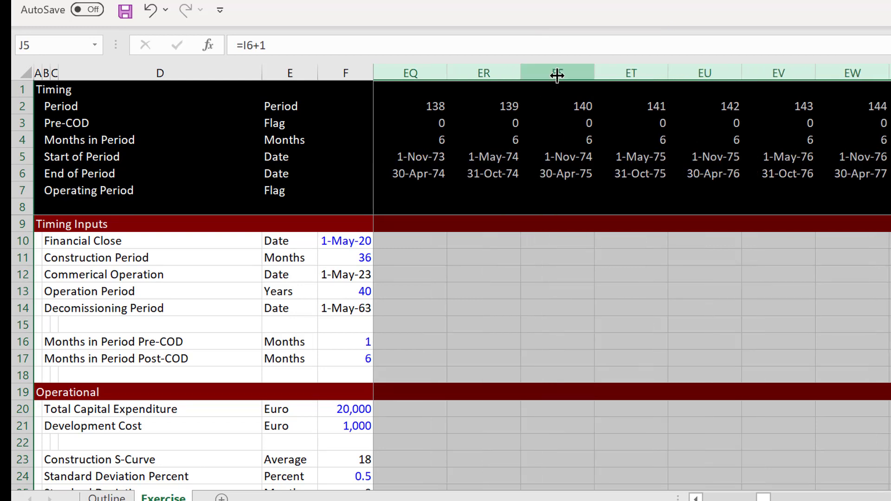
Link Driver 1 of the Operating Period row, G7, to the Commercial Operation date with =F12.
key(Left)
key(Left)
key(Left)
key(Left)
key(Left)
key(Down)
key(Down)
key(Right)
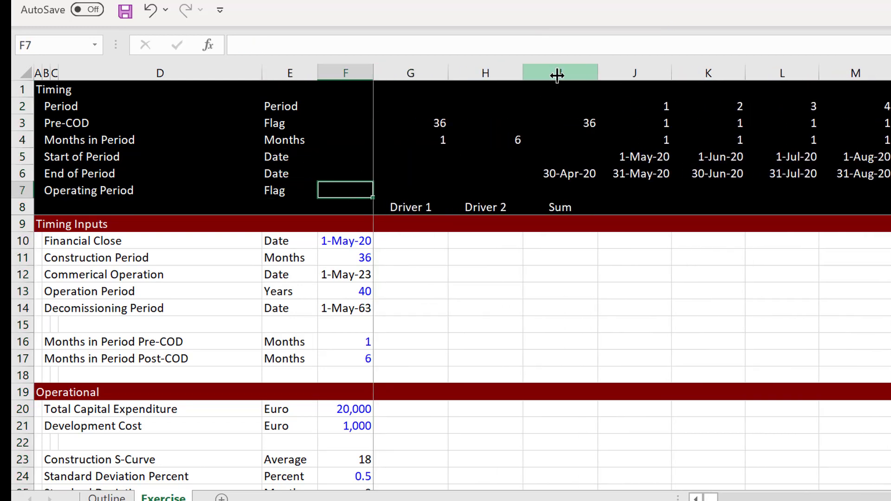
key(Right)
key(Right)
key(Right)
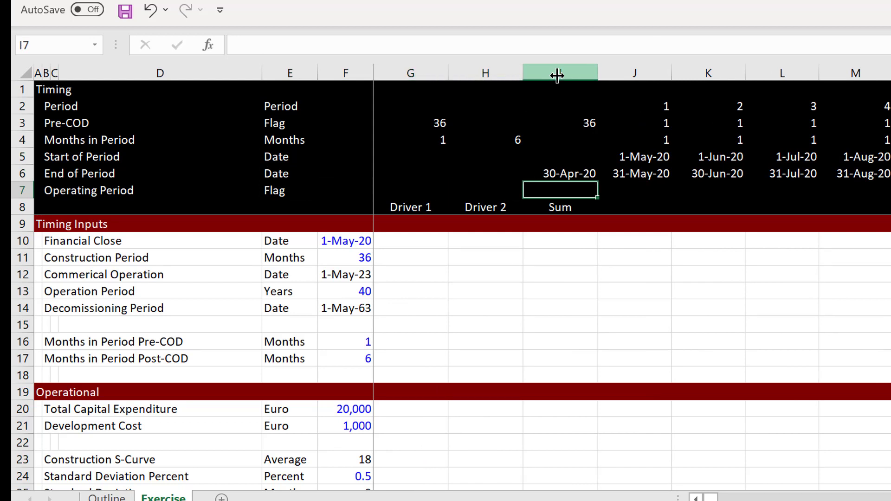
key(Left)
key(Left)
text(=)
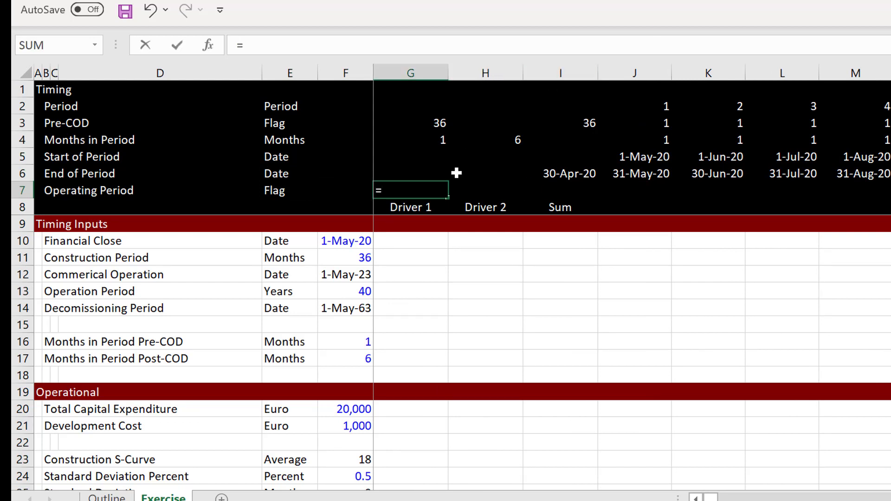
key(Left)
key(Down)
key(Down)
key(Down)
key(Down)
key(Down)
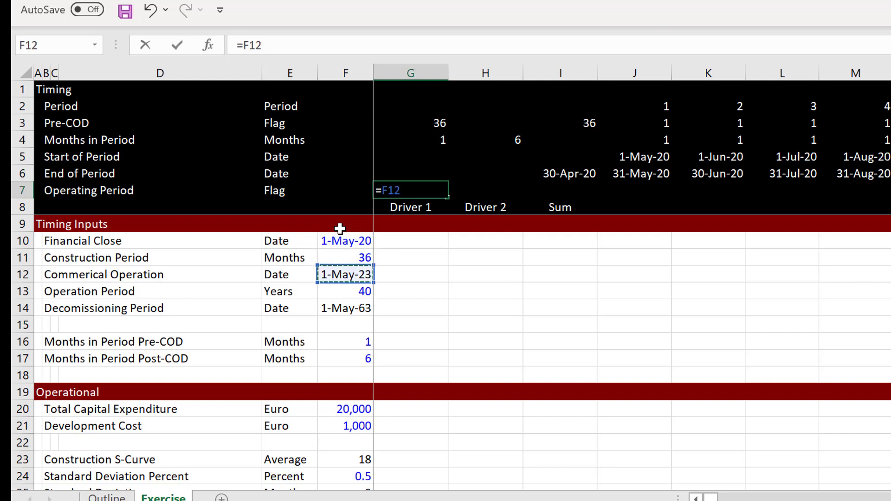
key(ctrl+Return)
Link Driver 2 of the Operating Period row, H7, to the Decommissioning Period date with =F14.
key(Right)
text(=)
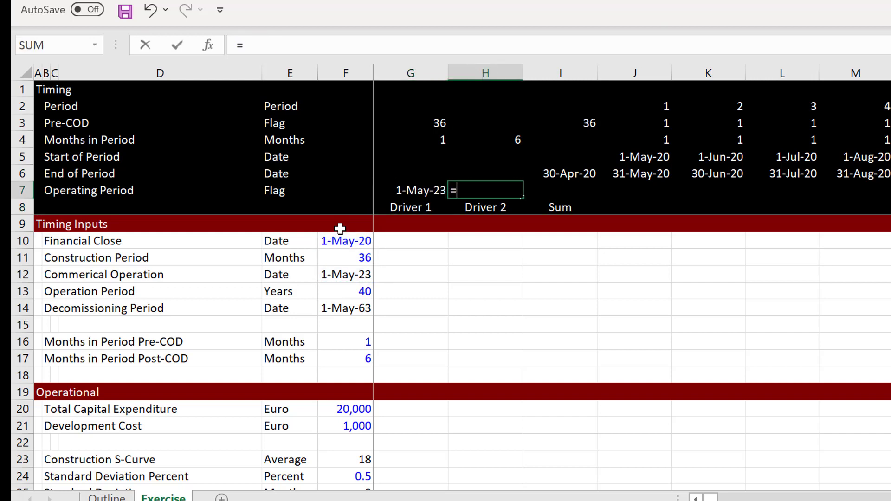
click(337, 308)
key(ctrl+Return)
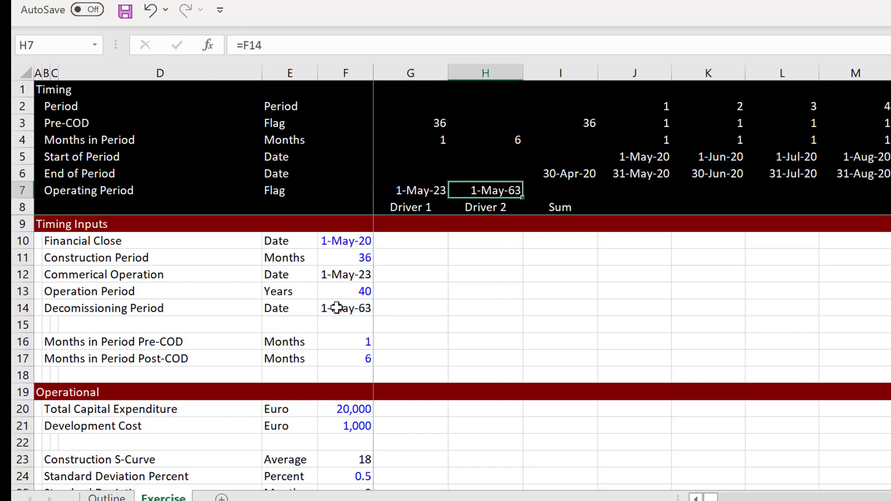
Enter the Operating Period flag in J7 as =AND(J5>=$G$7,J5<$H$7)*1, testing Start of Period against both driver dates.
key(Right)
key(Right)
text(=and()
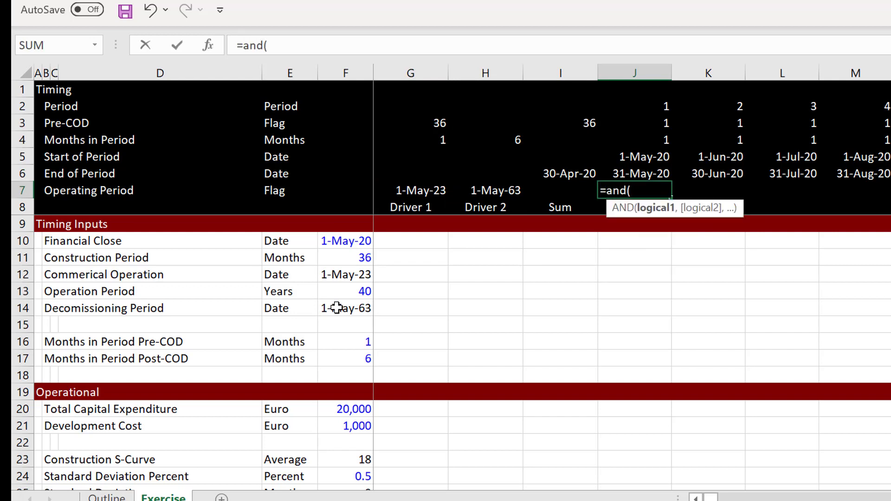
key(Up)
key(Up)
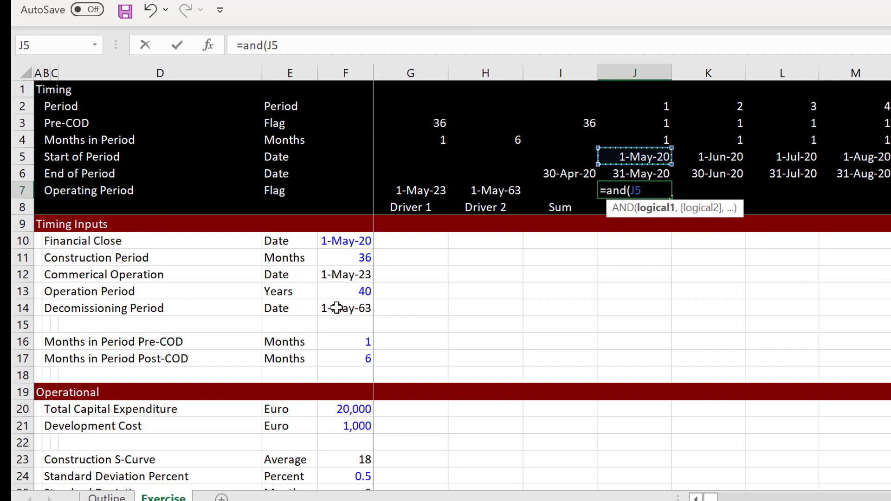
text(=)
key(Left)
key(Left)
key(Left)
key(F4)
text(,)
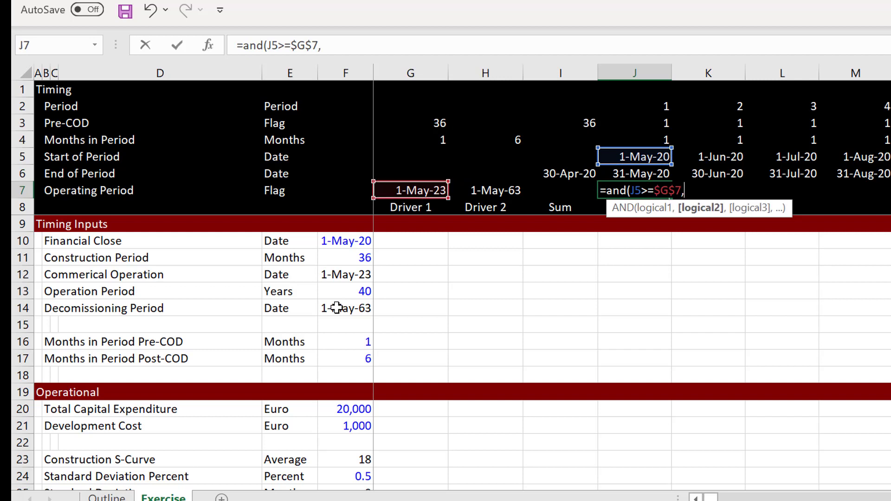
key(Up)
key(Up)
text(<)
key(Left)
key(Left)
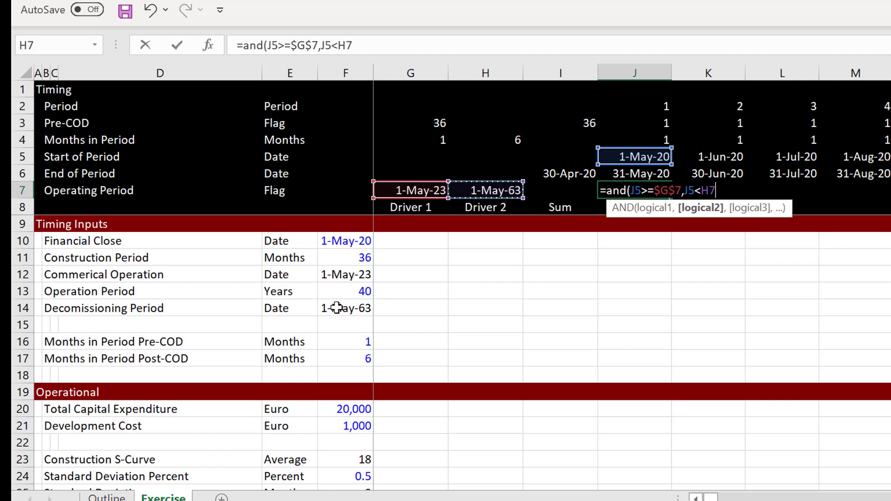
key(F4)
text())
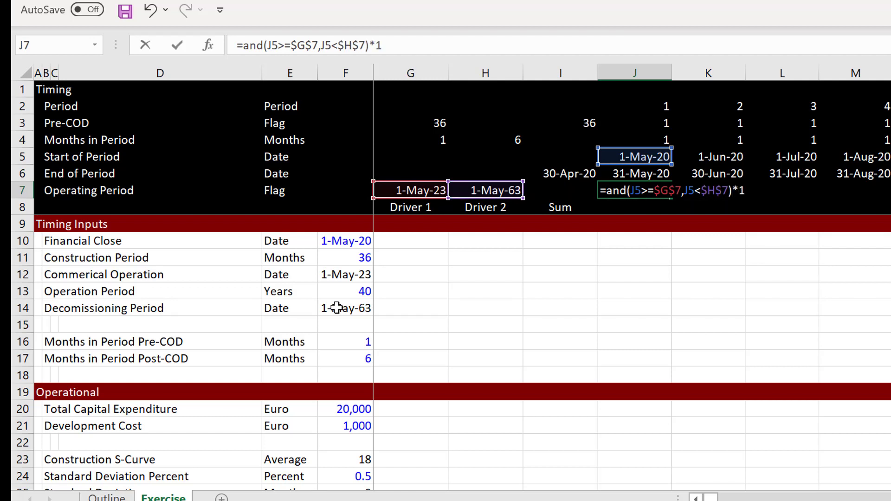
text(*1)
key(Return)
key(Up)
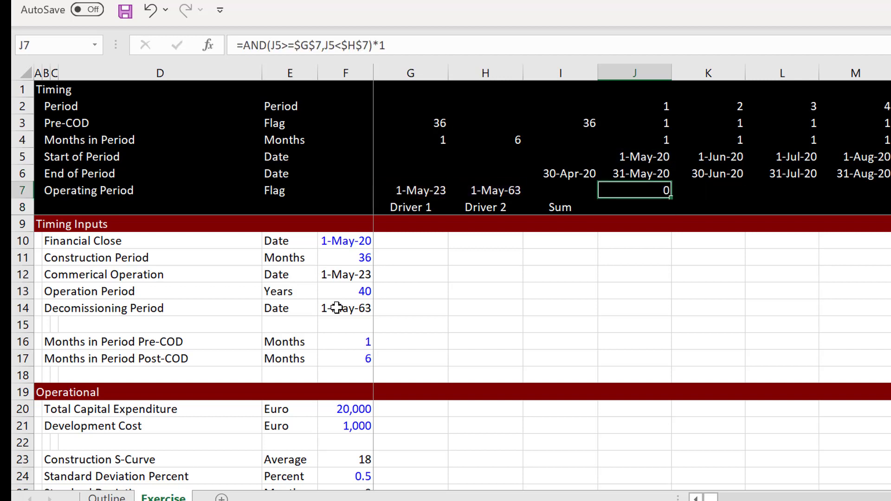
Copy the Operating Period flag in J7 across all timeline periods and sum the row in I7.
key(ctrl+shift+Right)
key(ctrl+r)
key(Left)
text(=sum()
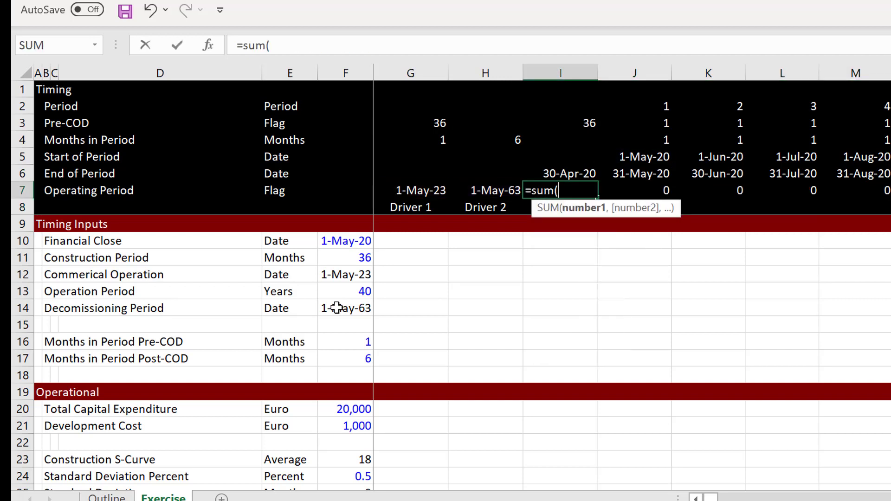
key(Right)
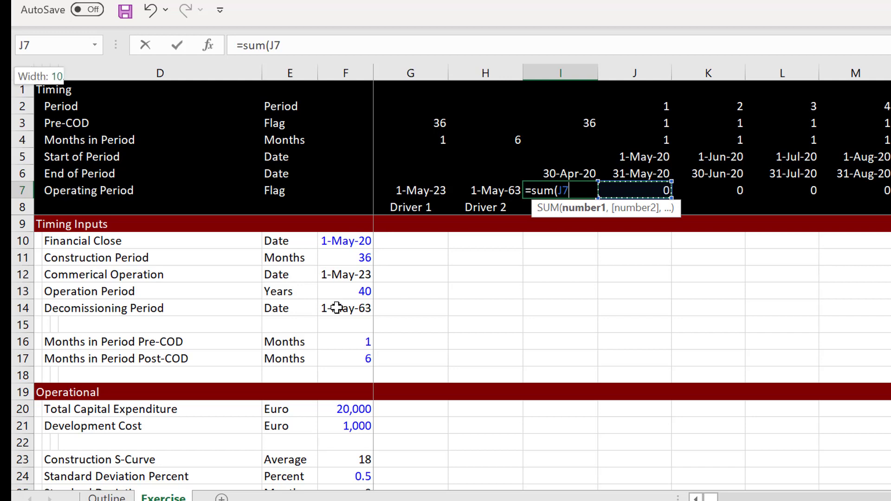
key(ctrl+shift+Right)
key(Return)
key(Left)
key(Left)
key(Up)
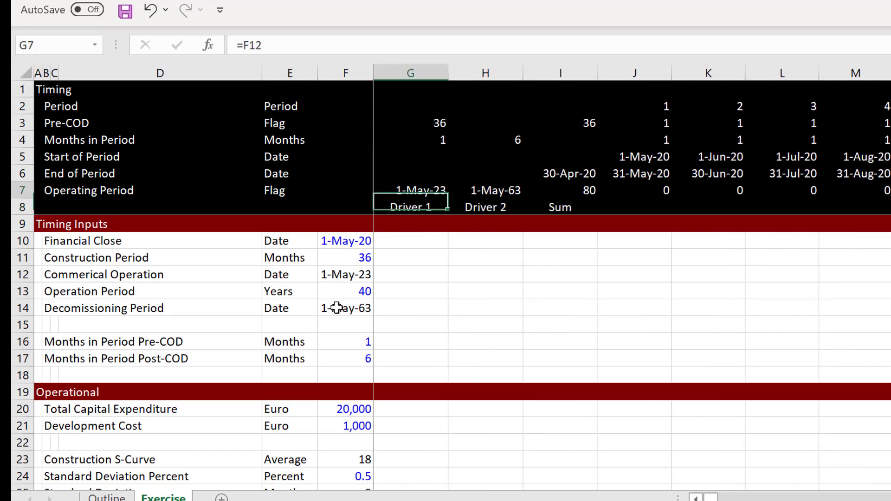
key(Left)
key(Left)
key(Right)
key(Right)
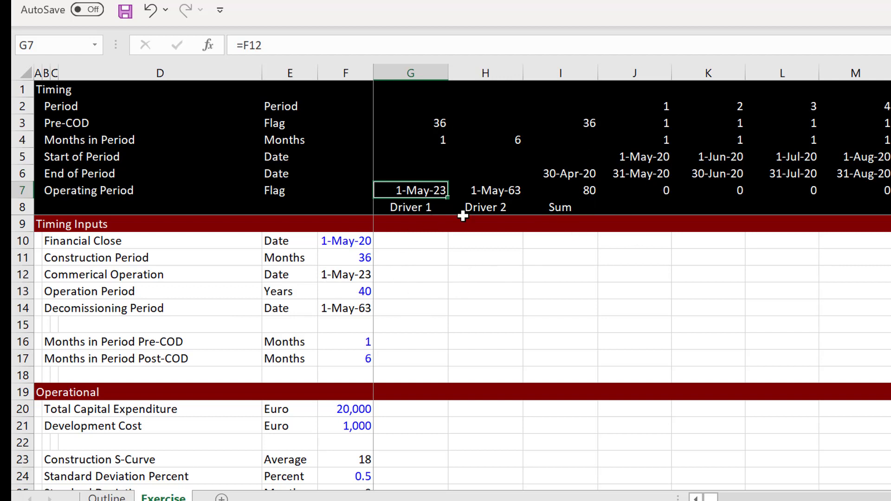
Insert a blank row above the Driver 1, Driver 2 and Sum headings in row 8.
click(410, 207)
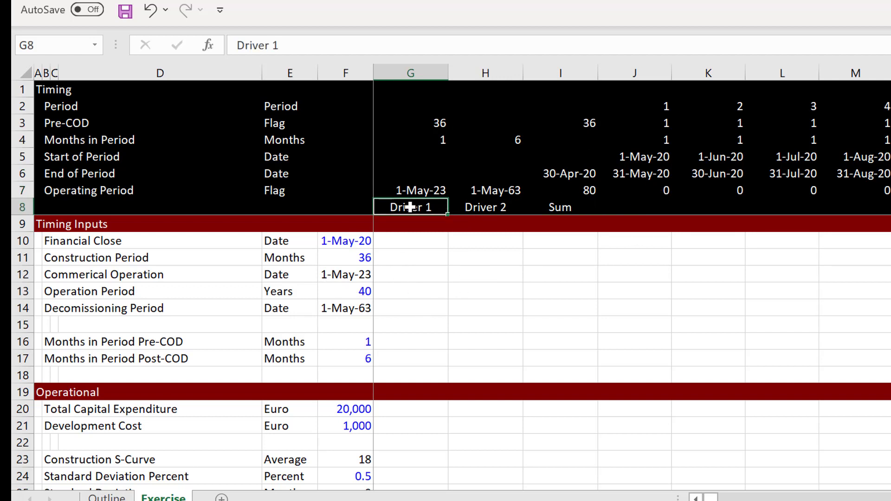
key(shift+space)
key(ctrl+shift+plus)
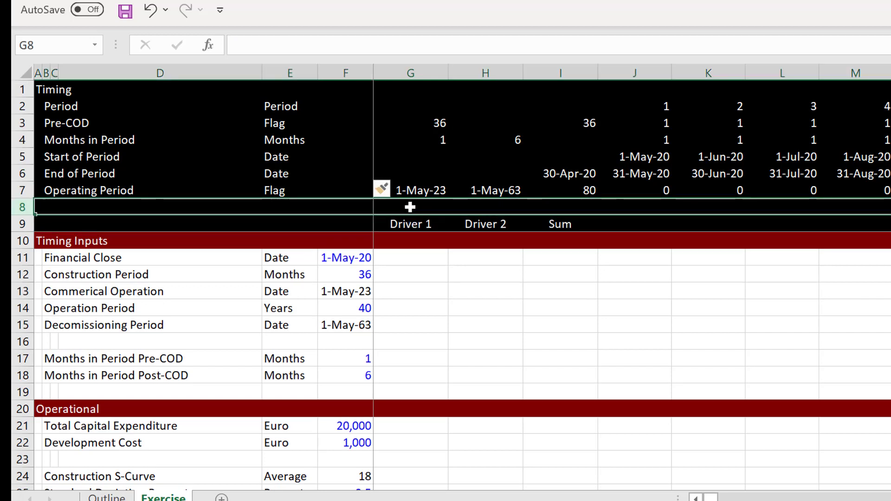
key(Down)
key(Up)
key(Up)
key(Up)
key(Right)
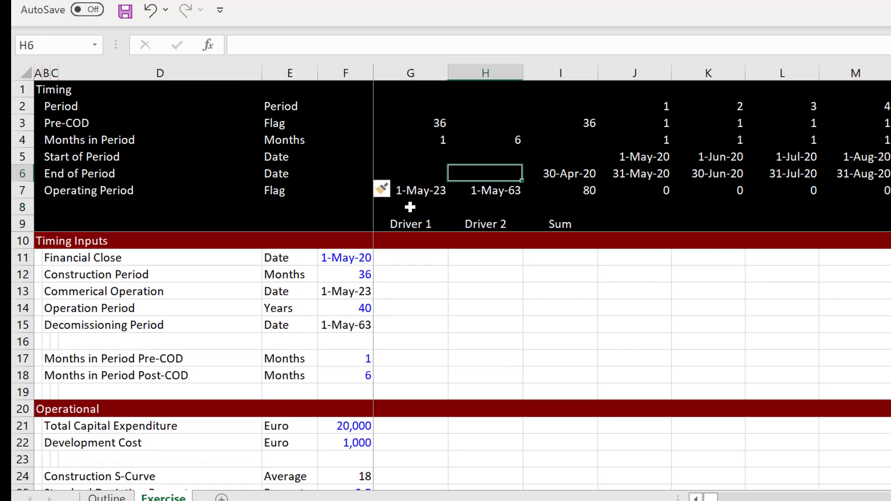
key(Right)
key(Down)
key(Down)
key(Down)
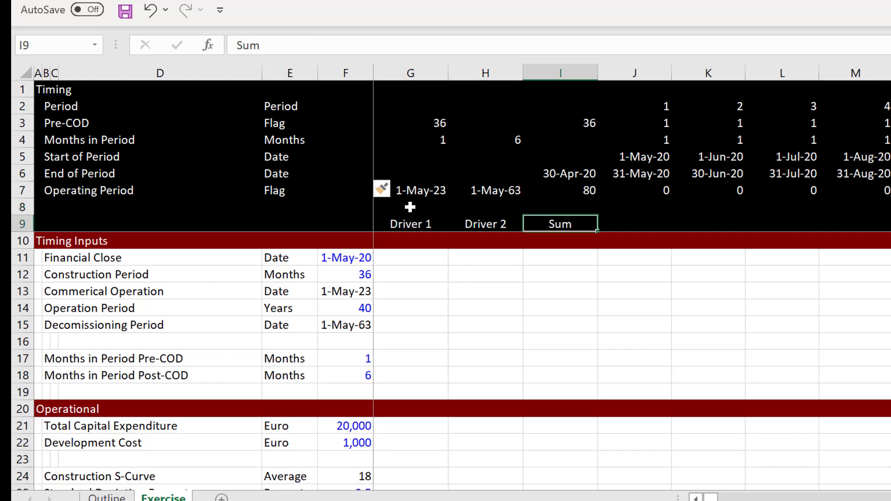
Move the Driver 1, Driver 2 and Sum headings from G9:I9 to the Timing title row, starting at G1.
key(Left)
key(Left)
key(Left)
key(Right)
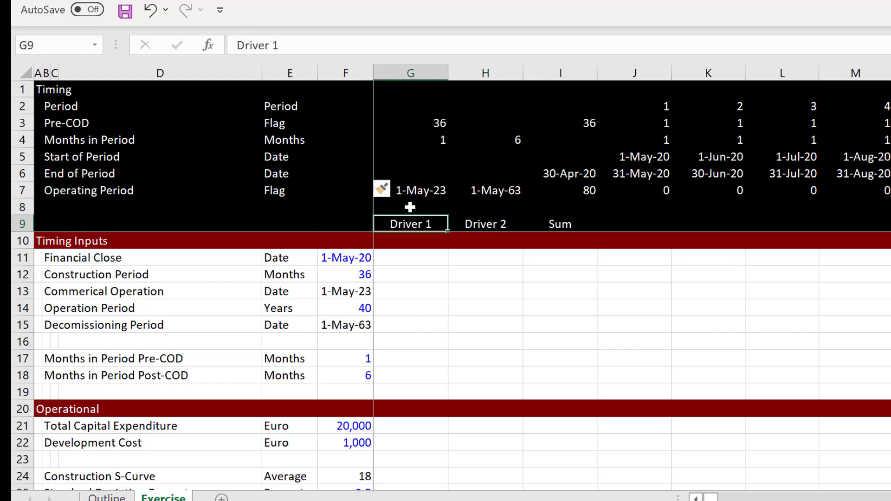
key(shift+Right)
key(shift+Right)
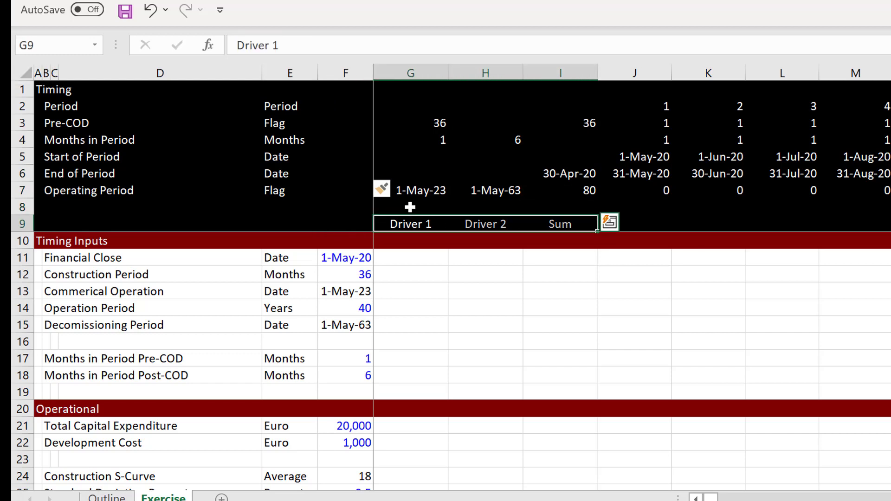
key(ctrl+c)
key(Up)
key(Up)
key(Up)
key(Up)
key(Up)
key(Up)
key(Up)
key(Up)
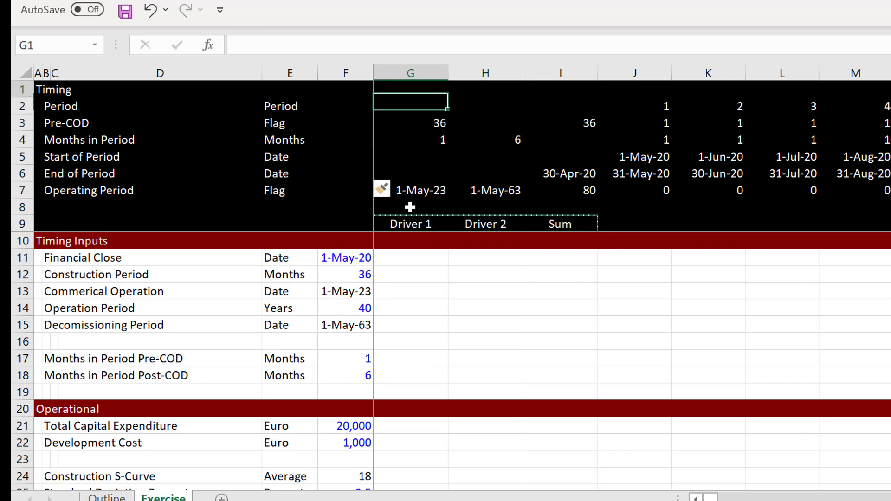
key(ctrl+v)
Delete the two empty rows between the Operating Period row and the Timing Inputs title.
key(Down)
key(Down)
key(Down)
key(Down)
key(Down)
key(Down)
key(Down)
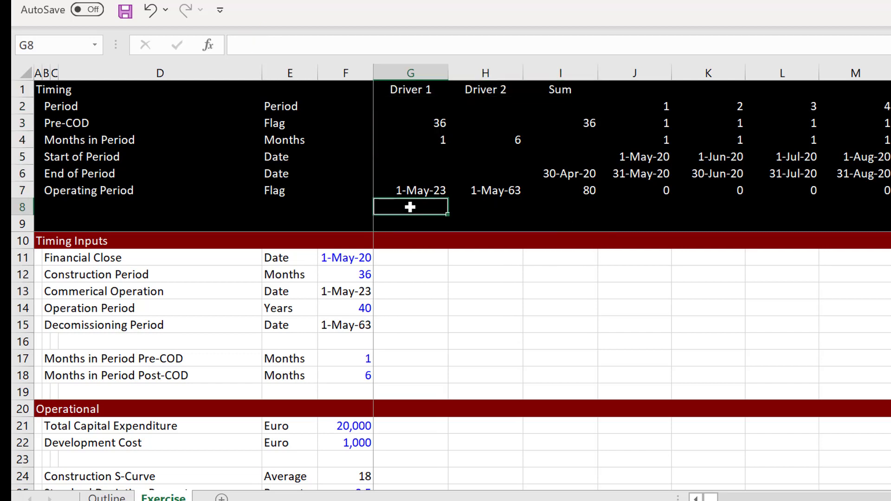
key(shift+space)
key(ctrl+minus)
key(ctrl+minus)
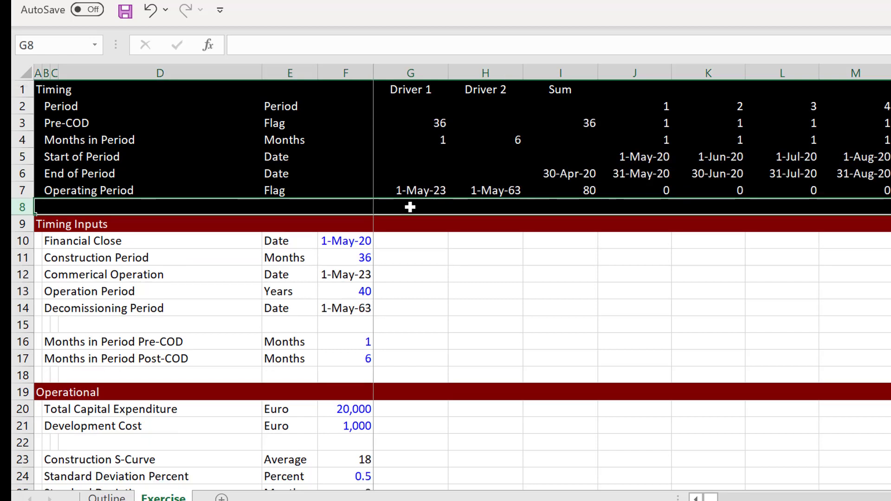
Run the Format Options macro on the Exercise sheet with conditional formatting of 0/1 flags starting at column J.
key(Down)
key(Down)
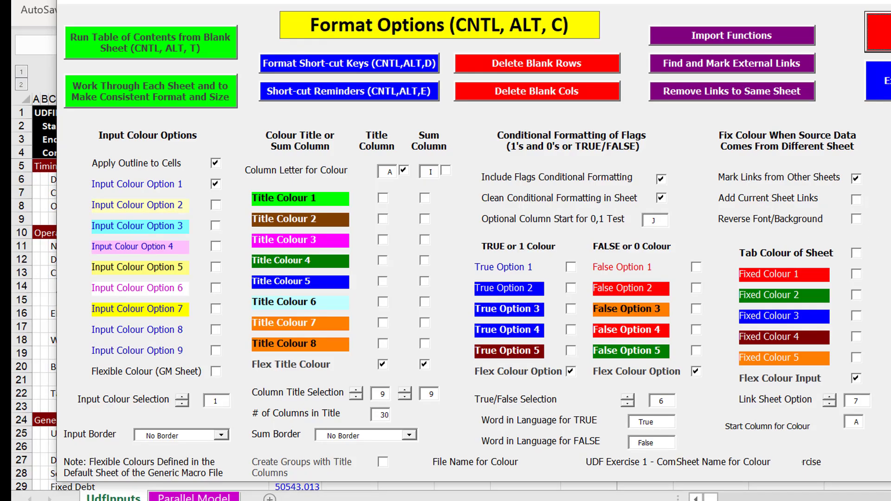
key(F10)
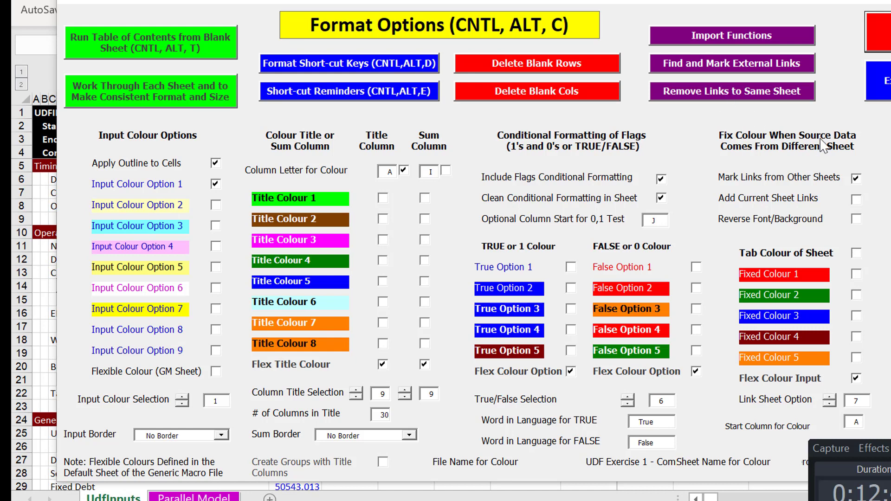
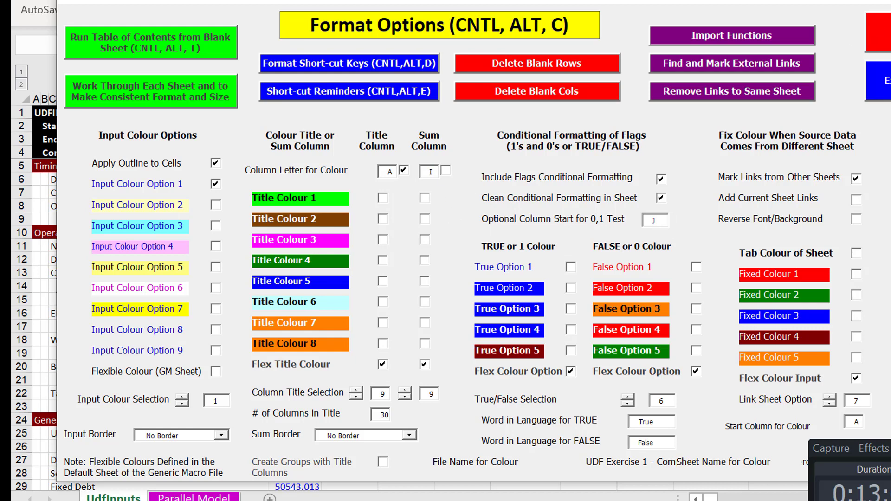
click(882, 32)
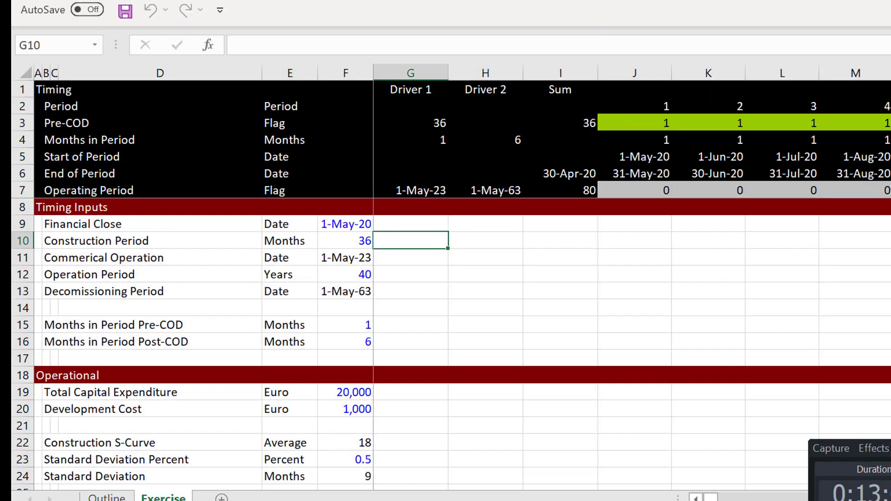
Check the colouring and sums of the Pre-COD and Operating Period flags in the Timing section.
key(Right)
key(Right)
key(Up)
key(Up)
key(Up)
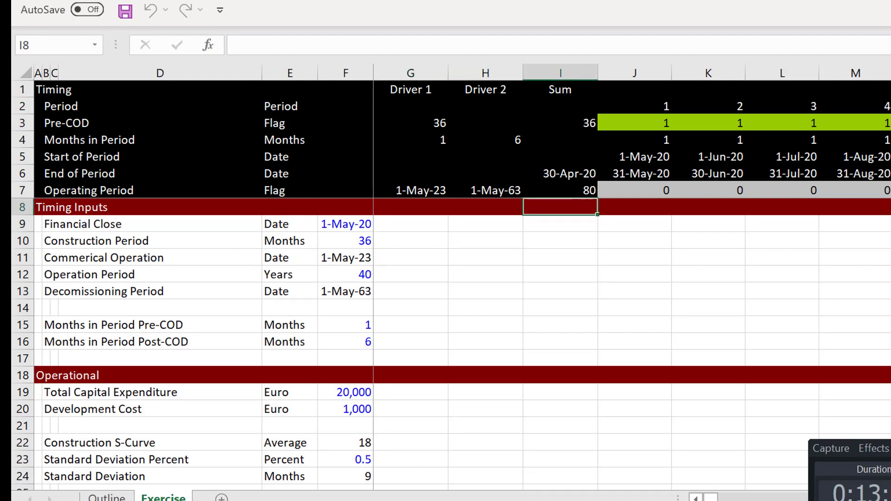
key(Right)
key(Right)
key(Left)
key(Left)
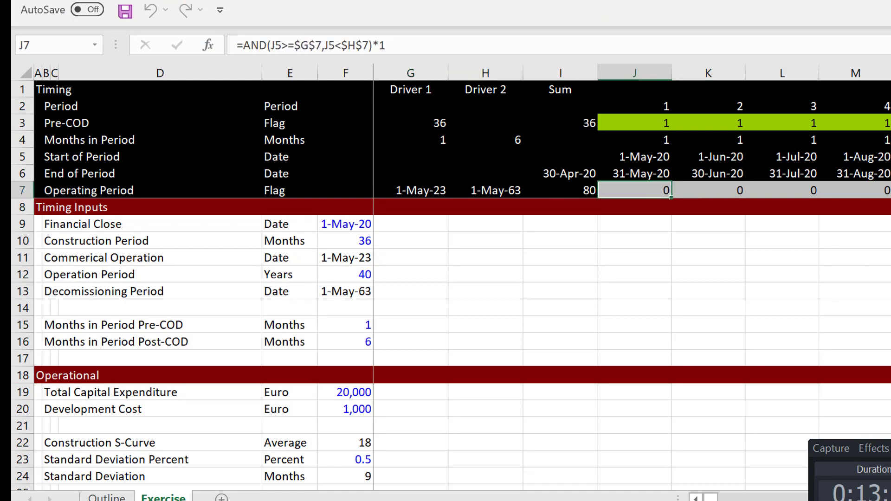
key(Up)
key(Up)
key(Up)
key(Up)
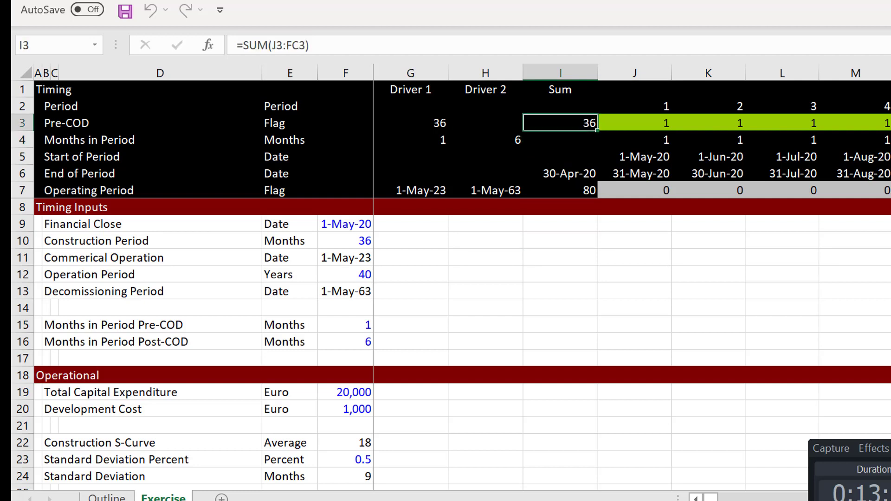
key(Down)
key(Down)
key(Down)
key(Down)
key(Down)
key(Down)
key(Down)
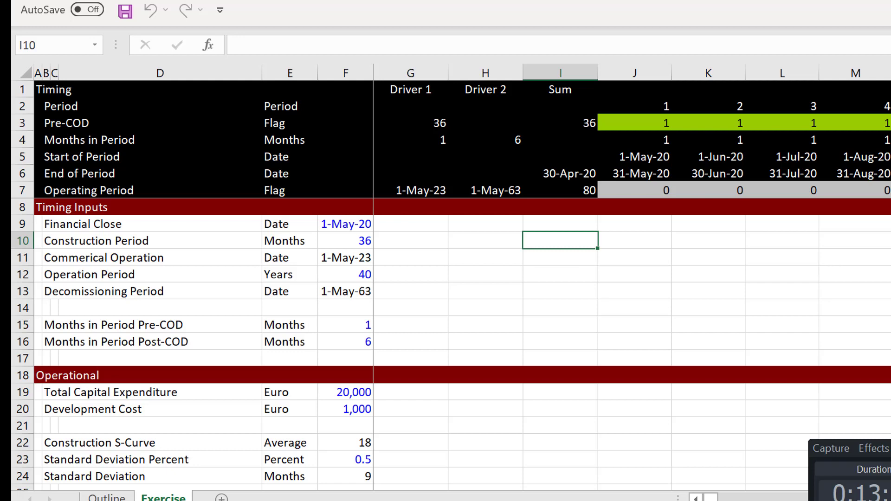
Review the Operational and Financing inputs and continue down to the Project Pre-tax IRR row of the Operational Model.
click(701, 294)
key(Page_Down)
key(Down)
key(Down)
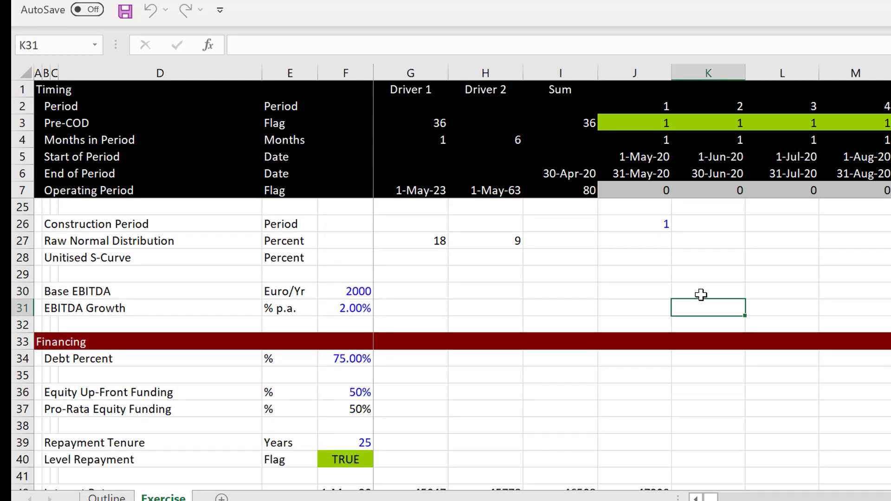
key(Page_Down)
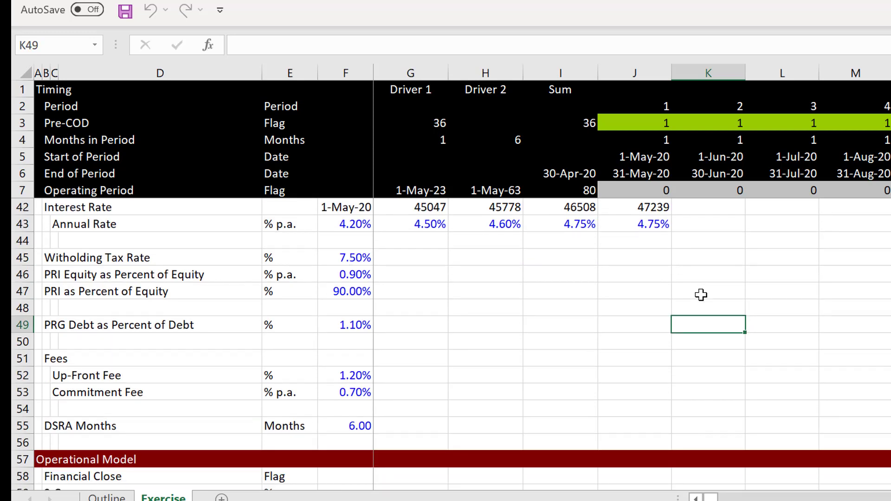
key(Down)
key(Down)
key(Down)
key(Down)
key(Down)
key(Down)
key(Down)
key(Down)
key(Down)
key(Down)
key(Down)
key(Down)
key(Down)
key(Down)
key(Down)
key(Down)
key(Down)
key(Down)
key(Down)
key(Down)
key(Up)
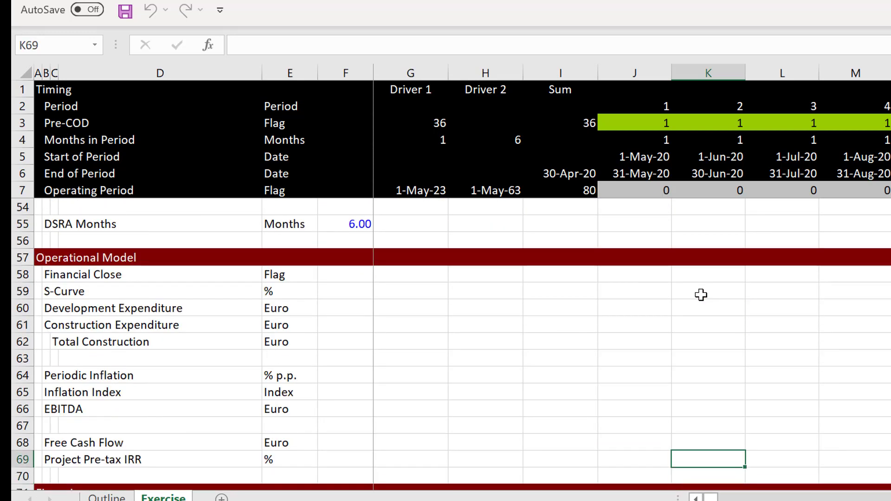
Go back over the Financing assumptions and the Operational Model rows from S-Curve to Project Pre-tax IRR.
key(Up)
key(Page_Up)
key(Page_Up)
key(Page_Up)
key(Page_Down)
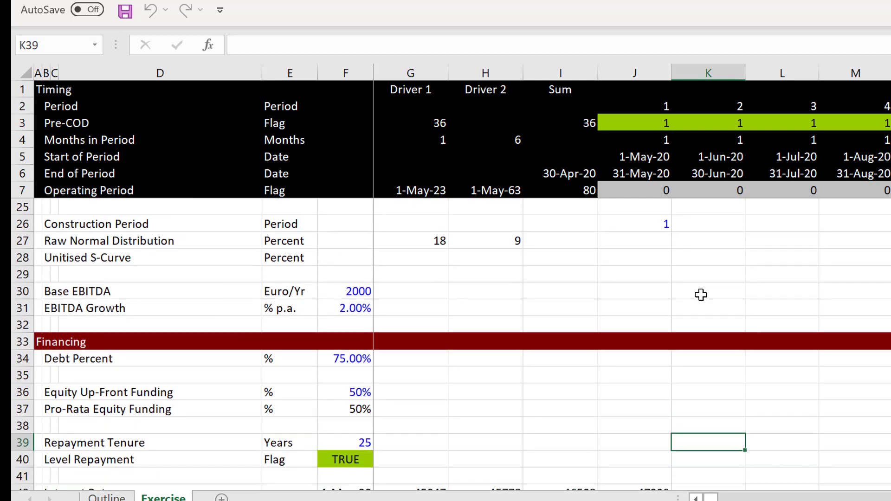
key(Page_Down)
key(Page_Down)
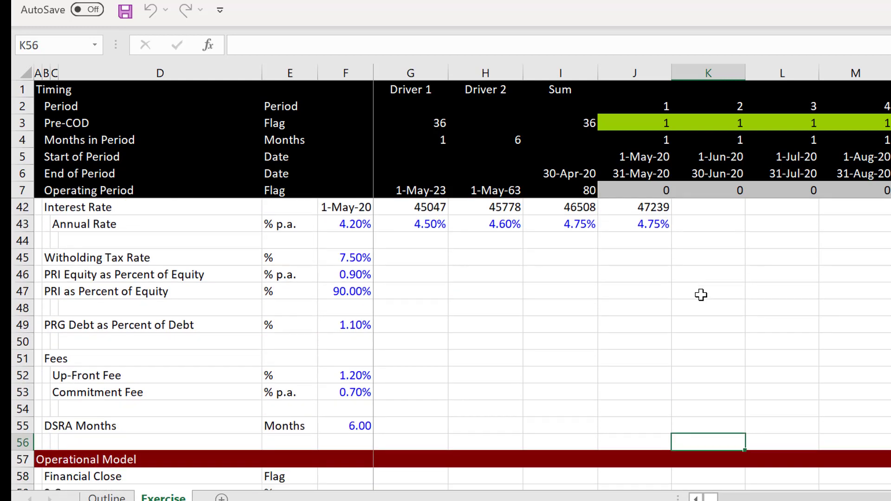
key(Up)
key(Up)
key(Up)
key(Up)
key(Up)
key(Up)
key(Up)
key(Up)
key(Up)
key(Up)
key(Up)
key(Up)
key(Up)
key(Up)
key(Up)
key(Up)
key(Up)
key(Up)
key(Up)
key(Up)
key(Up)
key(Up)
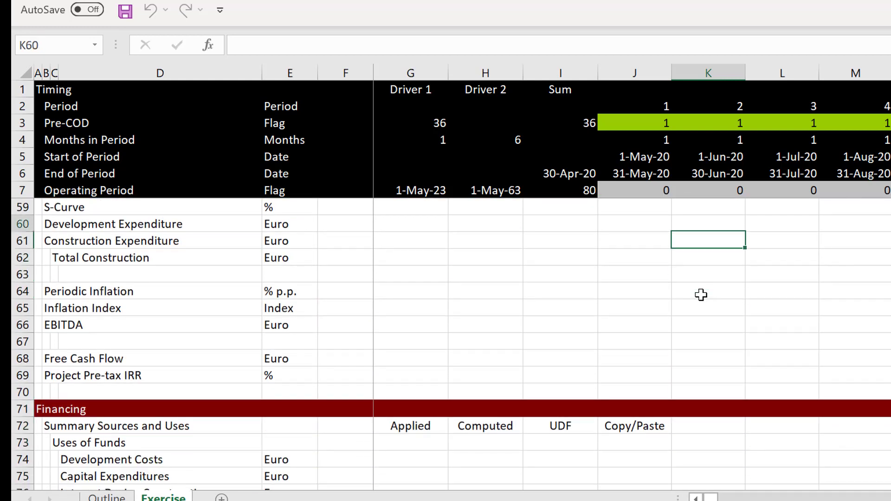
Go over the first Operational Model rows, from Financial Close to Construction Expenditure, together with the Fees and DSRA inputs above them.
key(Down)
key(Down)
key(Down)
key(Down)
key(Down)
key(Down)
key(Down)
key(Down)
key(Down)
key(Down)
key(Down)
key(Down)
key(Down)
key(Down)
key(Left)
key(Left)
key(Left)
key(Left)
key(Left)
key(Left)
key(Left)
key(Left)
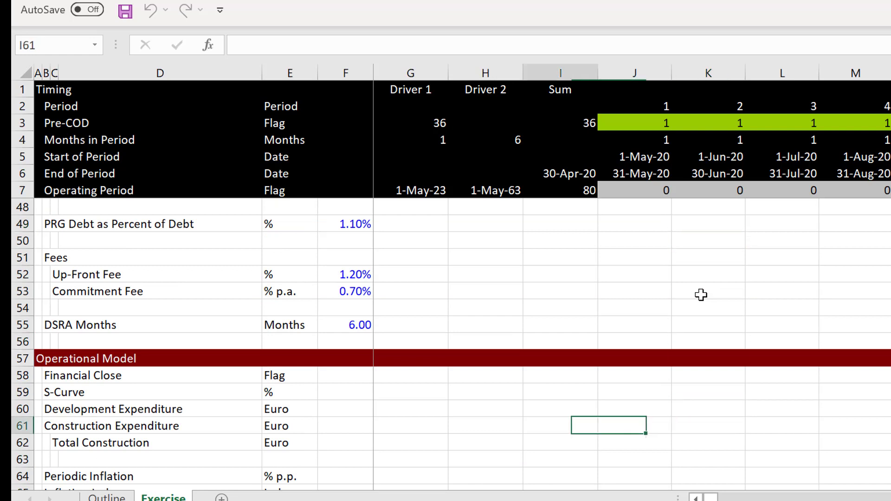
key(Up)
key(Up)
key(Up)
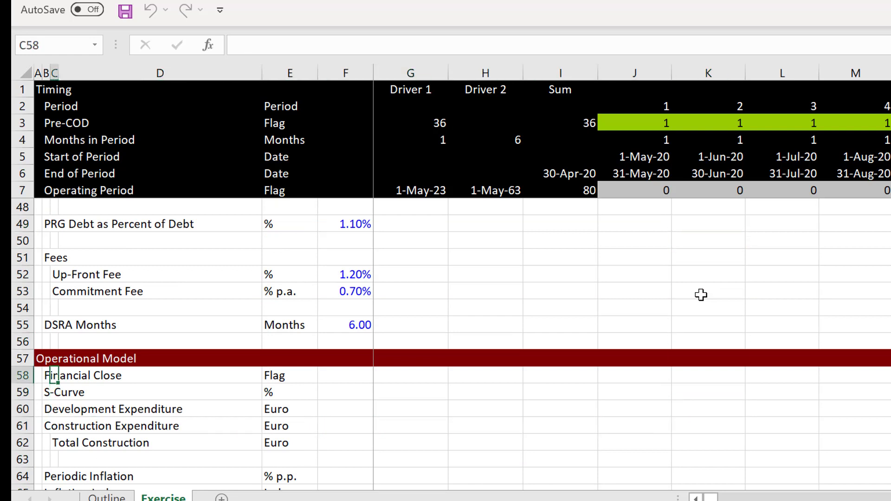
key(Right)
key(Right)
key(Right)
key(Right)
key(Right)
key(Right)
key(Right)
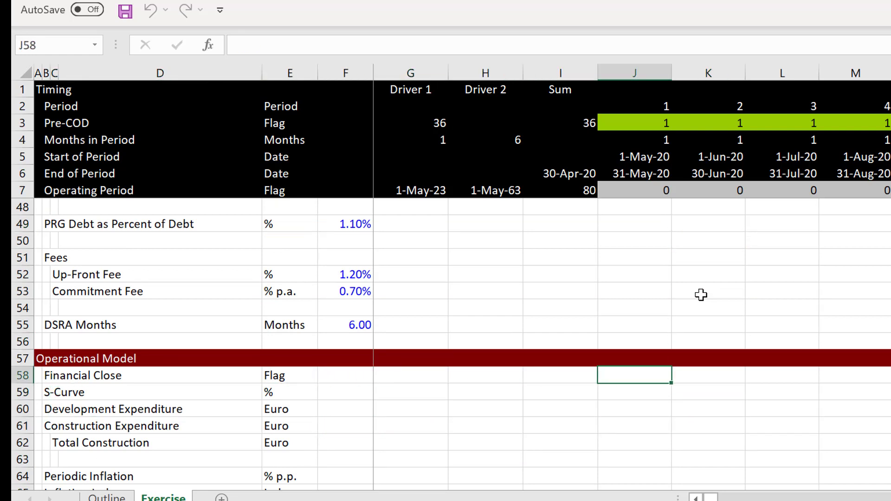
text(=)
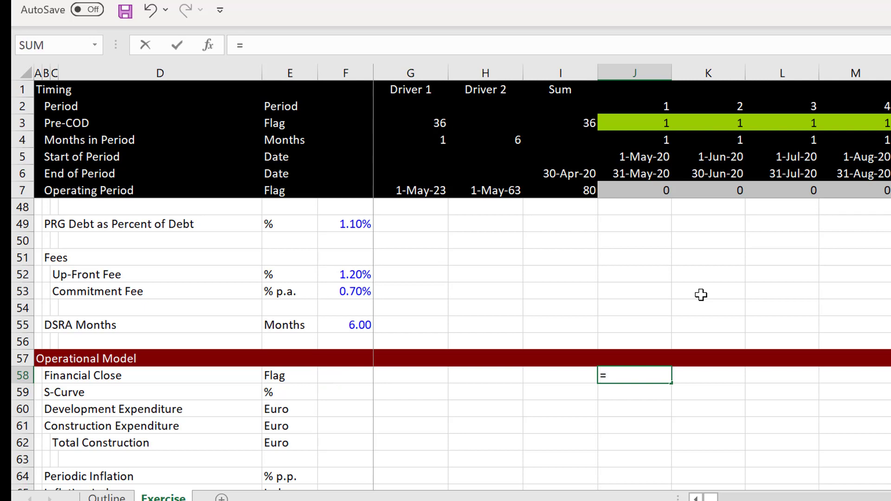
key(Escape)
Link Driver 1 of the Operational Model's Financial Close row to the Financial Close date in the Timing Inputs.
key(Left)
key(Left)
key(Left)
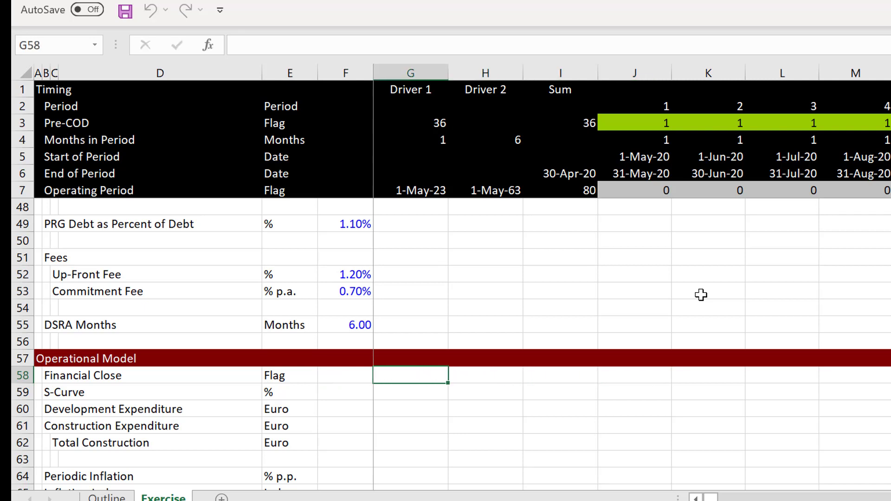
text(=)
key(Up)
key(Up)
key(Up)
key(Up)
key(Up)
key(Up)
key(Up)
key(Up)
key(Up)
key(Up)
key(Up)
key(Up)
key(Up)
key(Up)
key(Up)
key(Up)
key(Up)
key(Up)
key(Up)
key(Up)
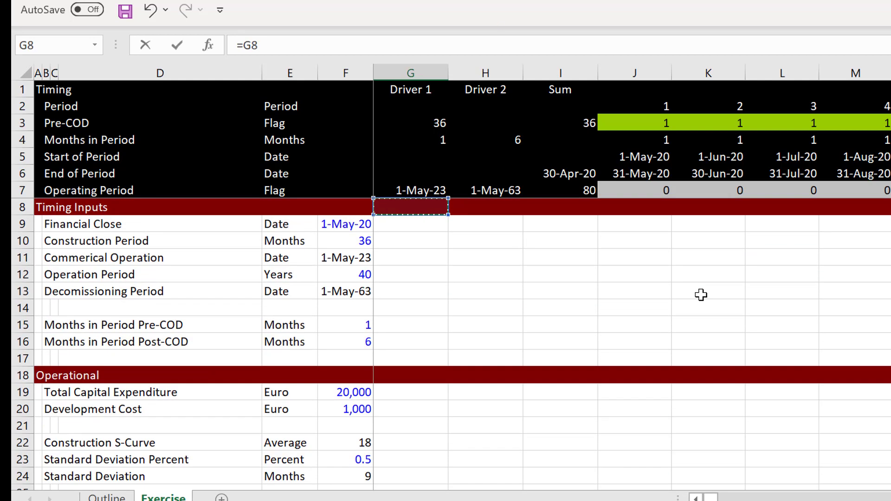
click(340, 226)
key(Return)
Enter the Financial Close flag formula =(J5=$G$58)*1 in the first period and copy it across the timeline.
key(Up)
key(Right)
key(Right)
key(Right)
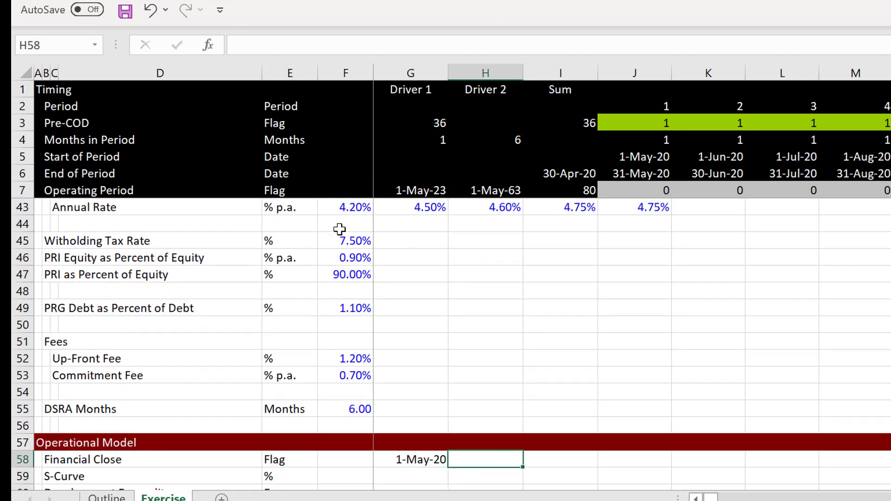
text(=()
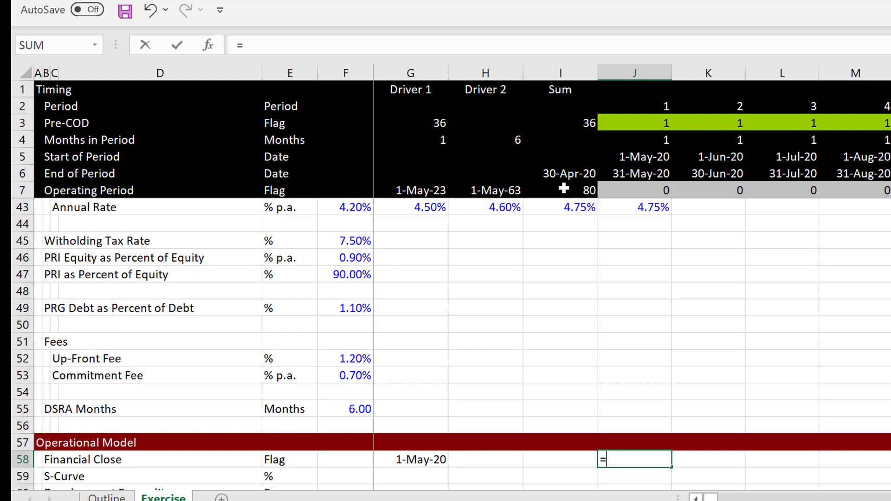
click(639, 155)
text(=)
key(Left)
key(Left)
key(Left)
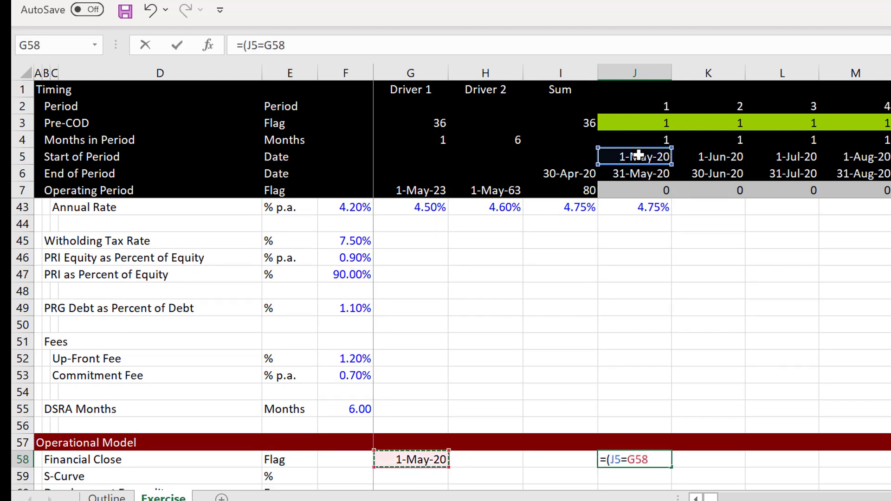
key(F4)
text()*1)
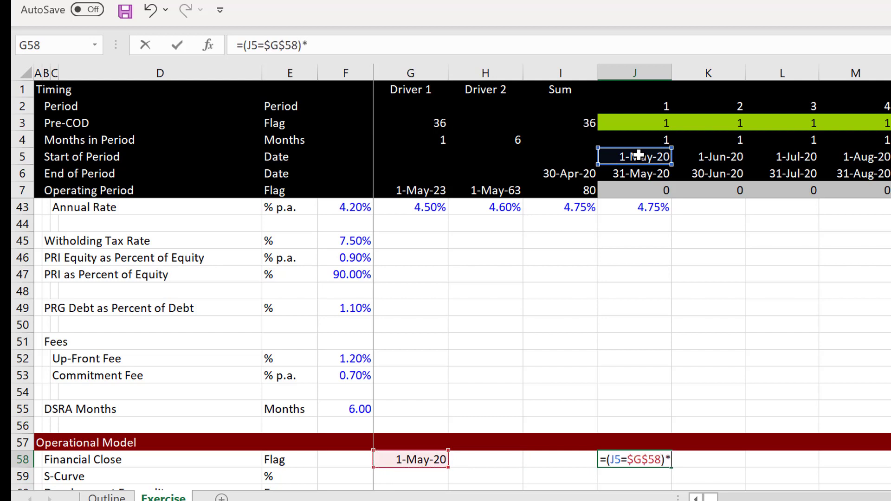
key(ctrl+Return)
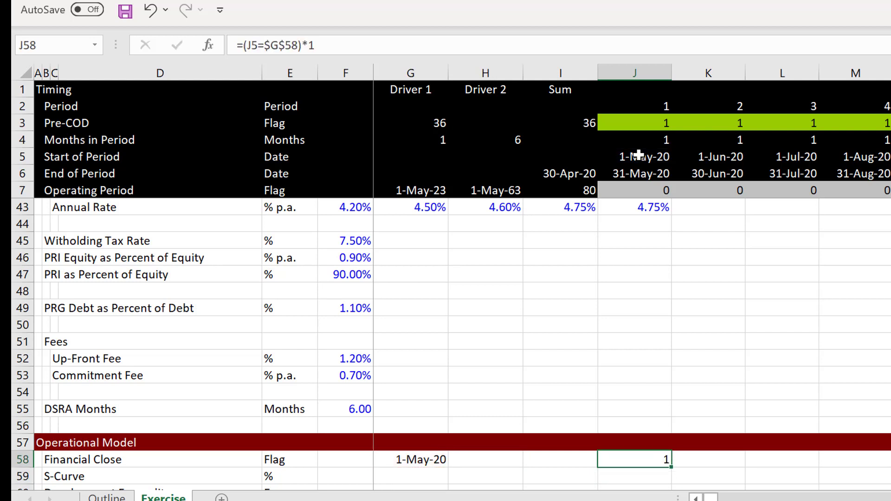
key(ctrl+shift+r)
Check the Operational Model's S-Curve row against the construction S-curve inputs and the Construction Period row in the Operational section.
key(Down)
key(Down)
key(Down)
key(Down)
key(Up)
key(Up)
key(Up)
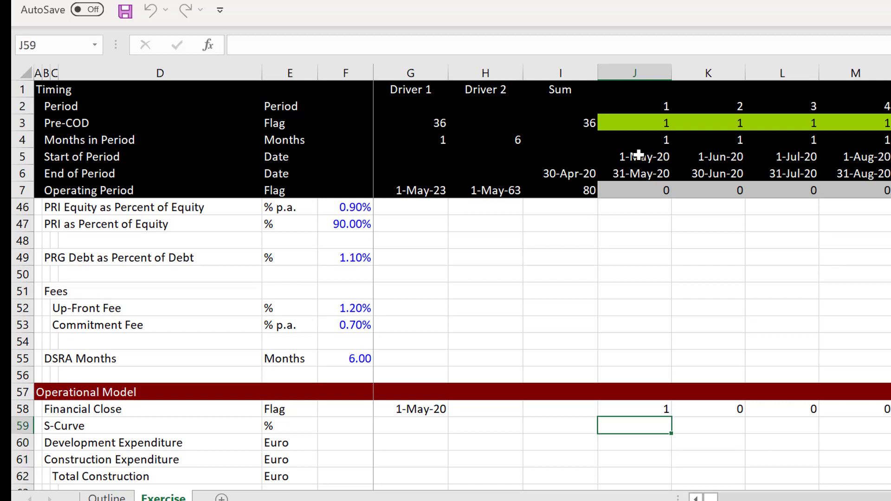
key(Left)
key(Left)
key(Left)
key(Left)
key(Left)
key(Right)
key(Right)
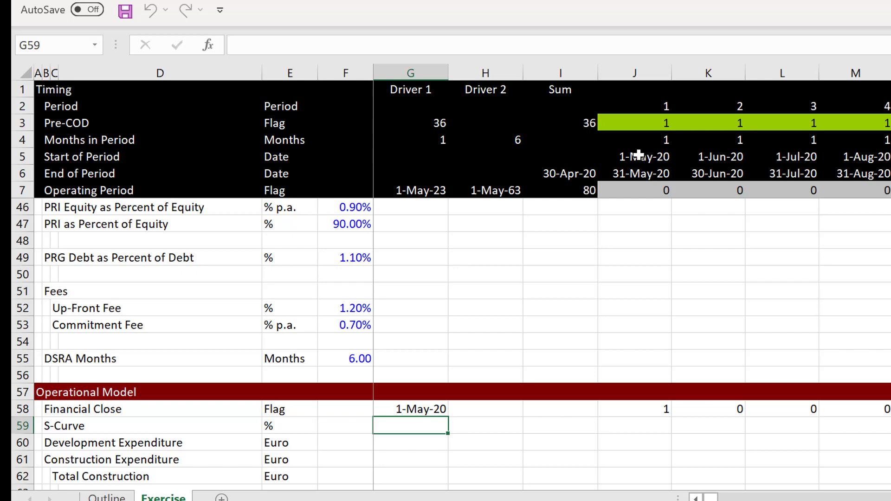
key(Page_Up)
key(Page_Up)
key(Page_Up)
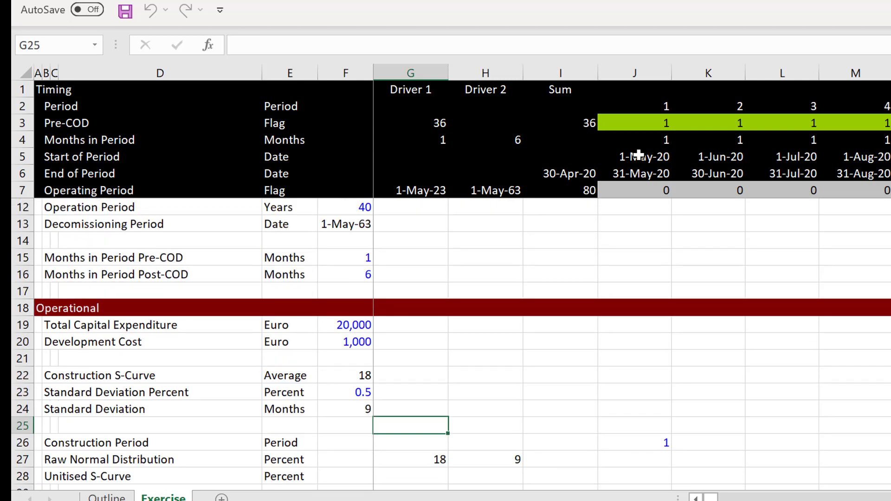
key(Down)
key(Down)
key(Down)
key(Down)
key(Down)
key(Down)
key(Down)
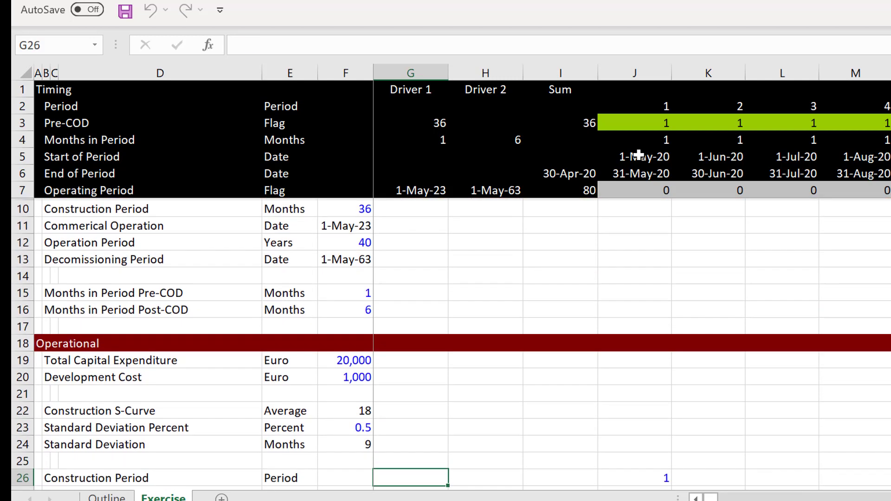
key(Up)
key(Up)
key(Up)
key(Down)
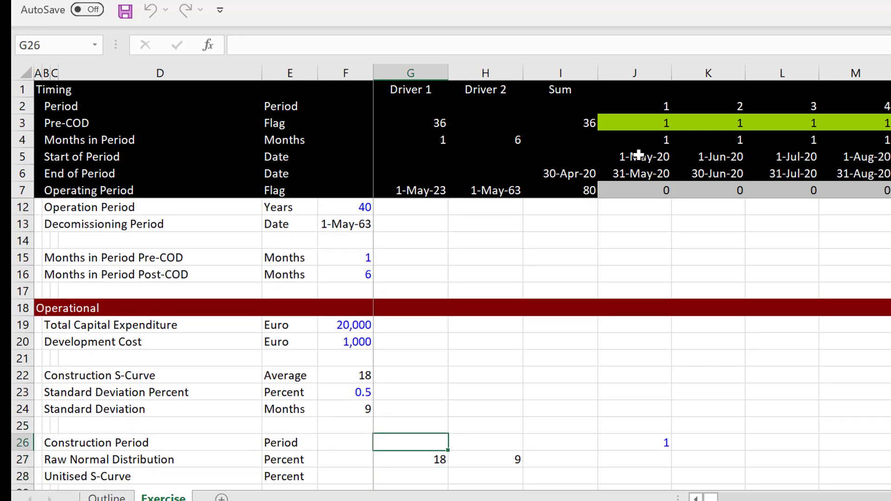
key(Right)
key(Right)
key(Right)
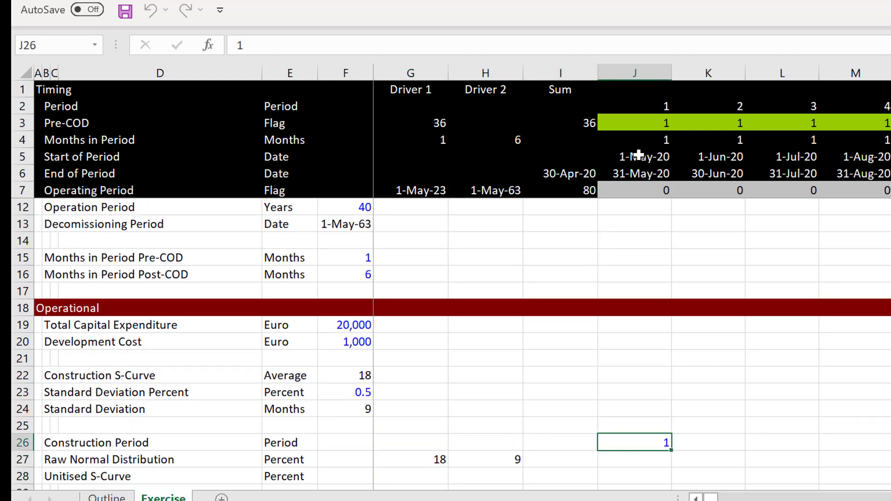
Fill the Construction Period row from its first period with a linear row series using a step value of 1.
key(Page_Up)
key(Page_Down)
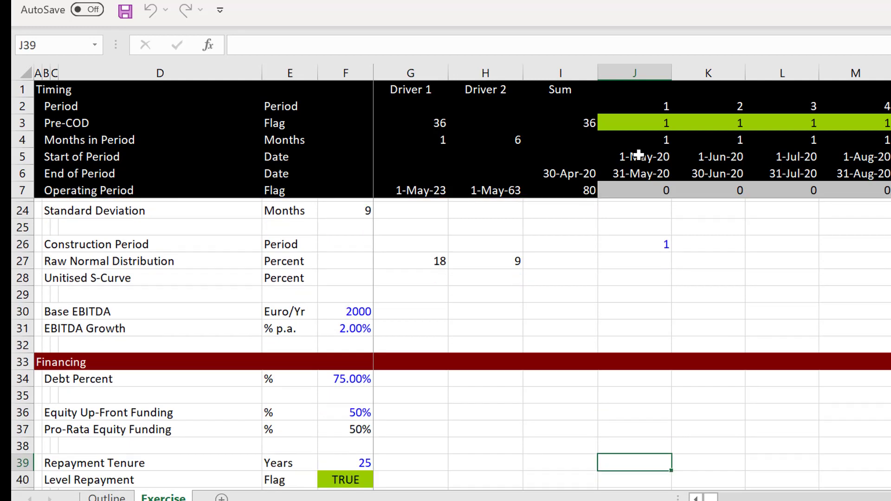
key(Page_Down)
key(Page_Up)
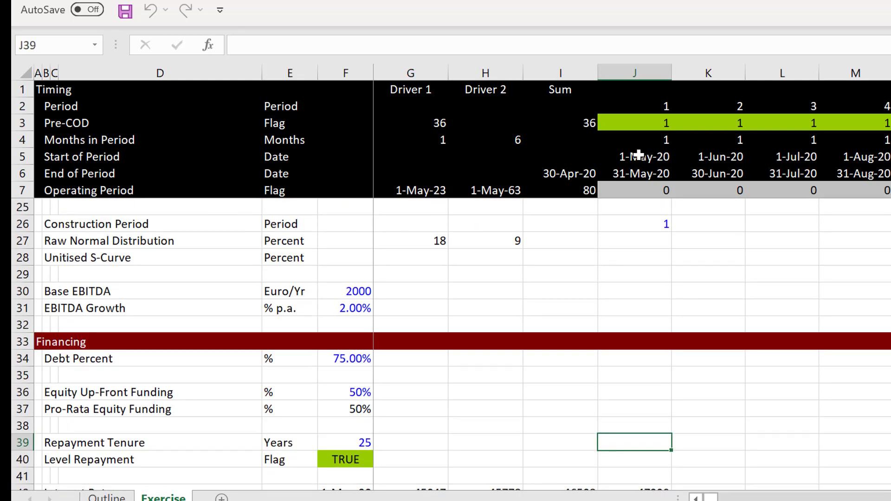
key(Up)
key(Up)
key(Up)
key(Up)
key(Up)
key(Up)
key(Up)
key(Up)
key(Up)
key(Up)
key(Up)
key(Up)
key(Up)
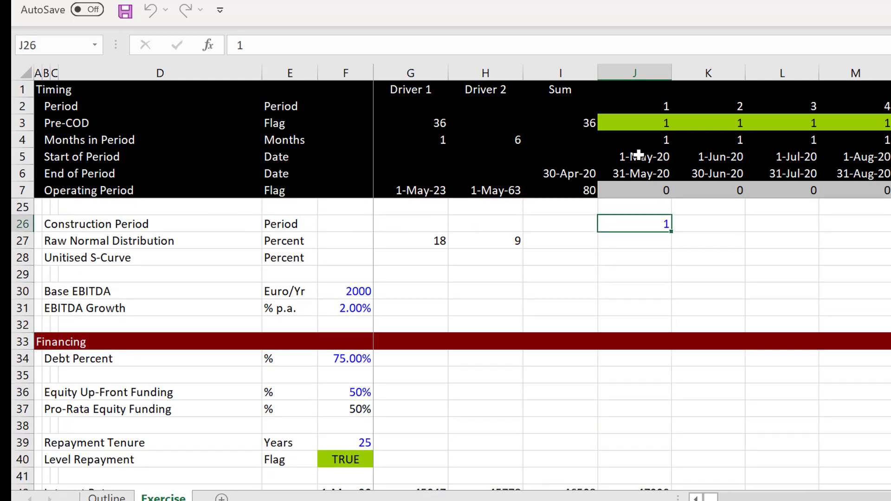
key(alt+e)
key(i)
key(s)
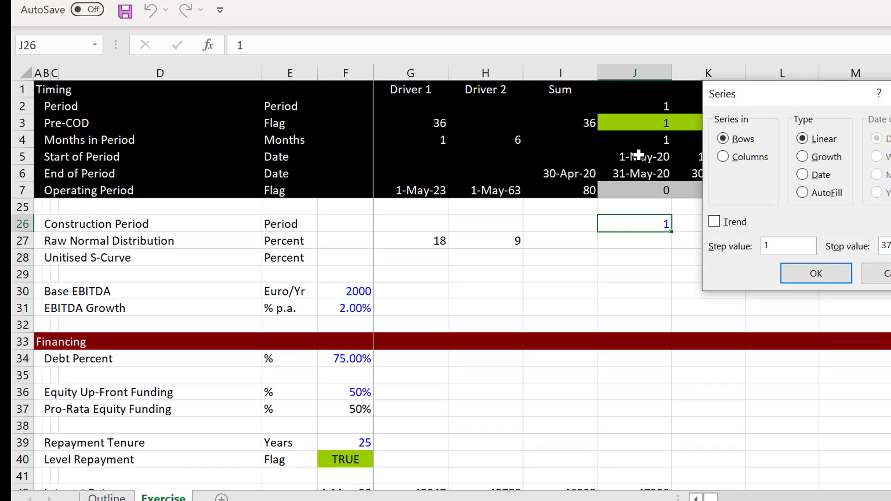
key(Return)
Begin a NORM.DIST formula in the first period of the Raw Normal Distribution row, with construction period J26 as x.
key(Down)
key(Left)
key(Left)
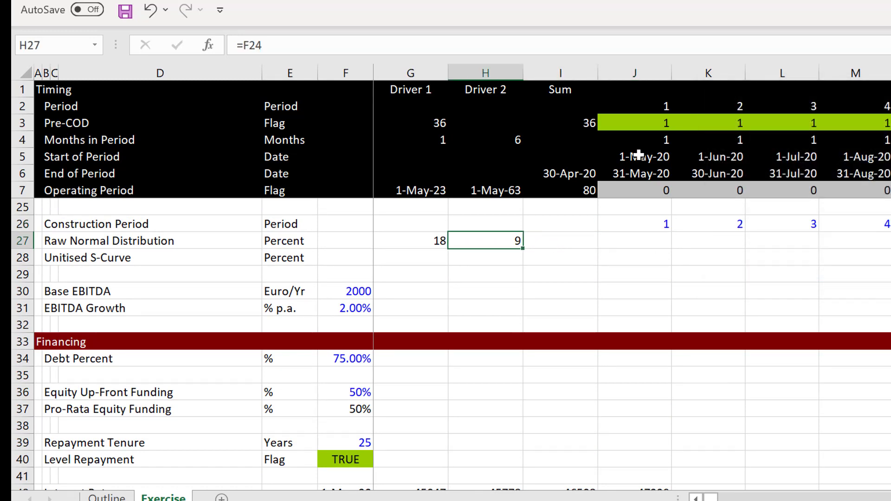
key(Right)
key(Right)
text(=nom)
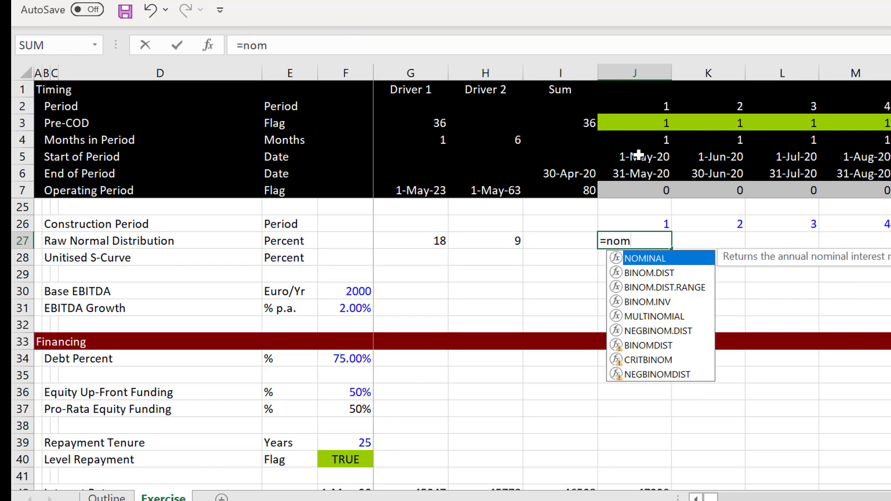
key(Down)
key(Down)
key(Down)
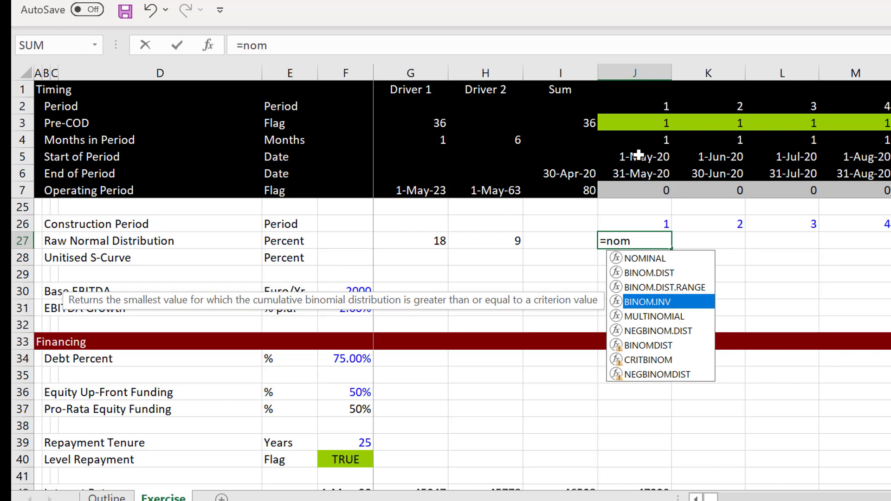
key(BackSpace)
text(mdi)
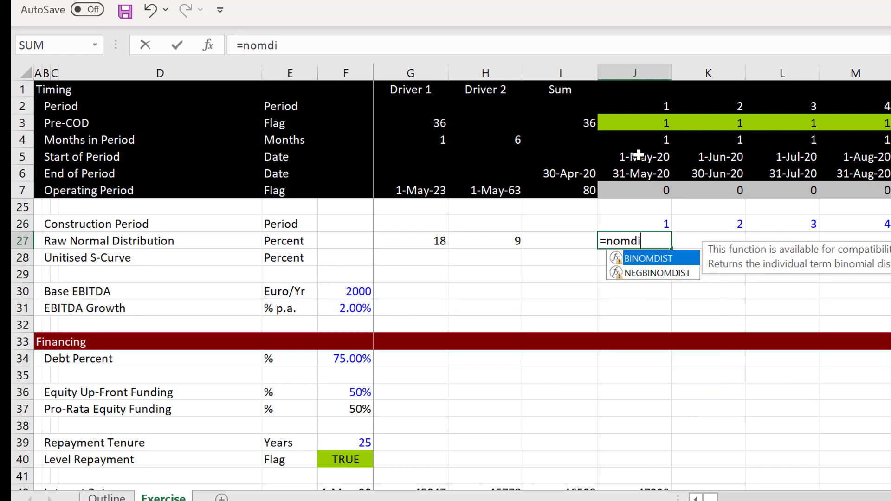
key(BackSpace)
key(BackSpace)
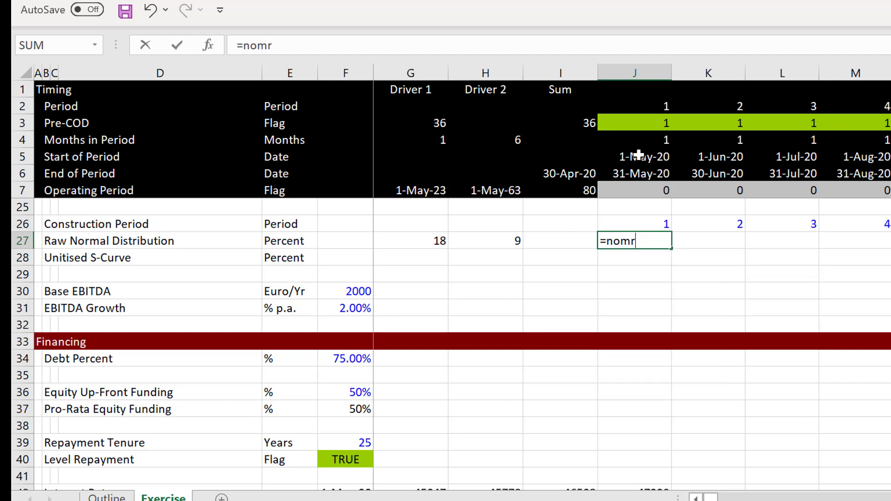
key(BackSpace)
text(rm)
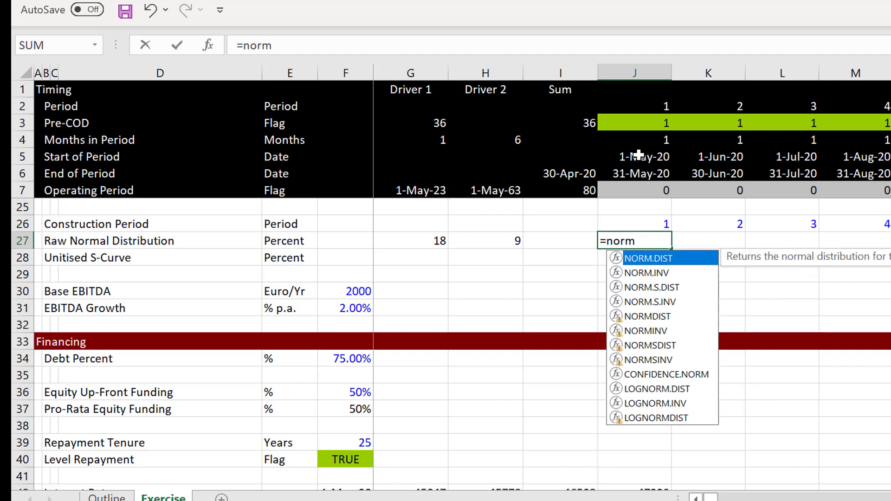
key(Tab)
key(Up)
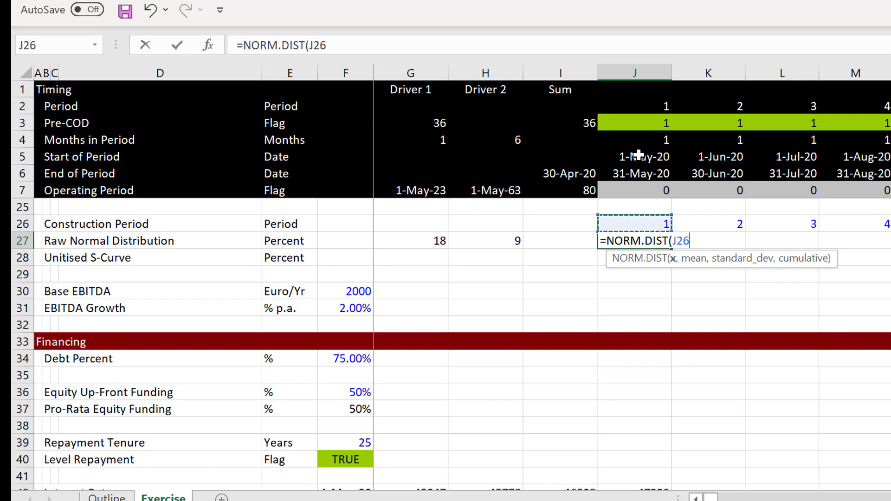
Complete the NORM.DIST formula with mean $G$27, standard deviation $H$27 and cumulative argument 0.
text(,)
key(Left)
key(Left)
key(Left)
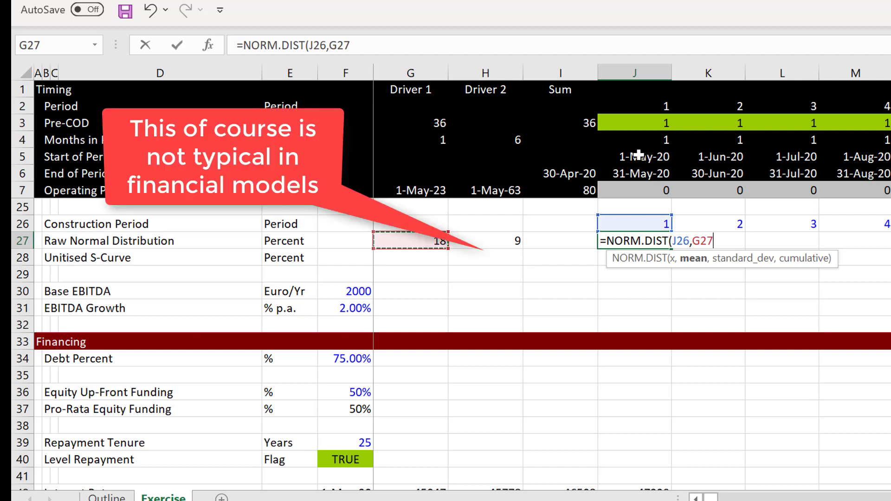
key(F4)
text(,)
key(Left)
key(Left)
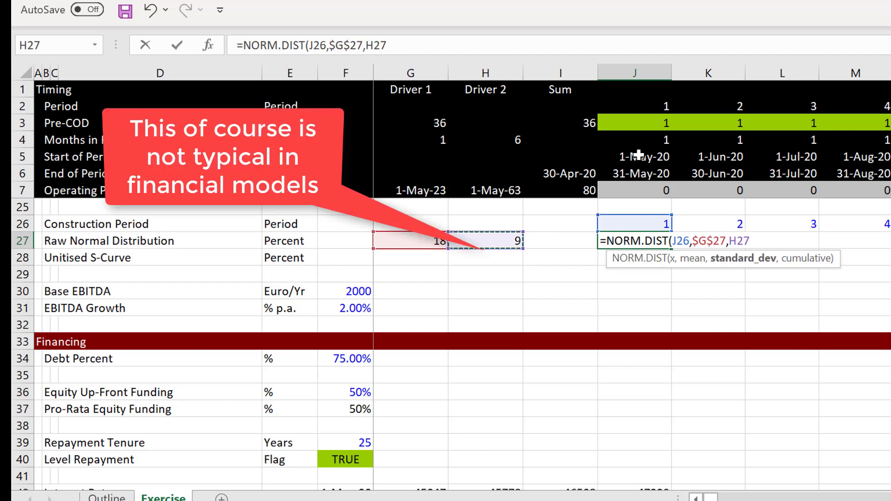
key(F4)
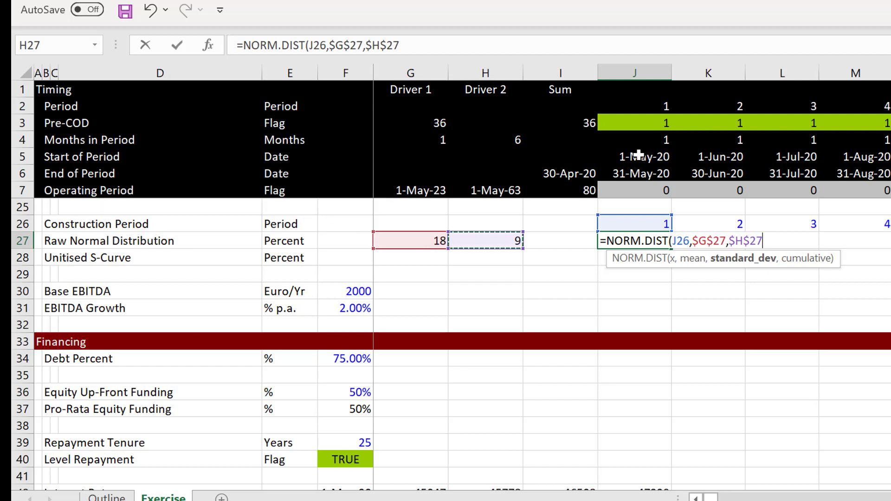
text(,)
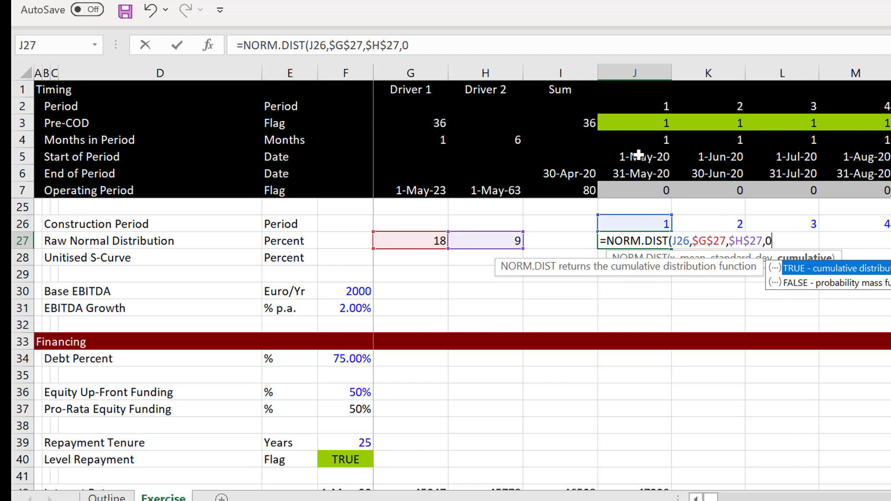
text(0)
key(Return)
key(Up)
key(Up)
key(Up)
key(Up)
key(Up)
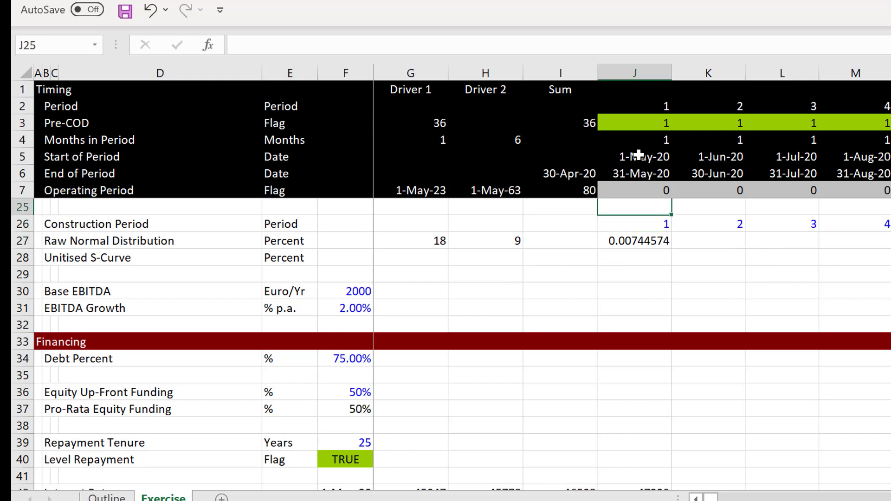
Set the Standard Deviation Percent input for the construction S-curve to 0.4.
key(Up)
key(Up)
key(Up)
key(Down)
key(Down)
key(Down)
key(Down)
key(Down)
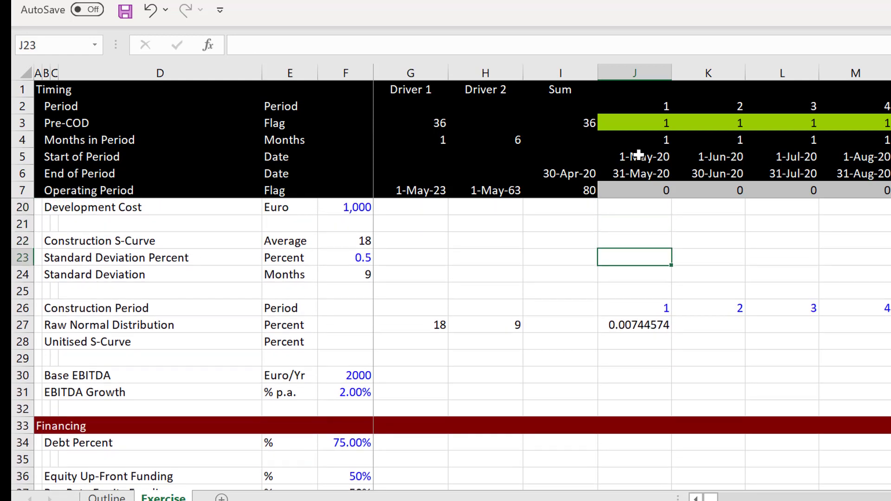
key(Down)
key(Left)
key(Left)
key(Left)
key(Left)
key(Up)
key(Up)
key(Up)
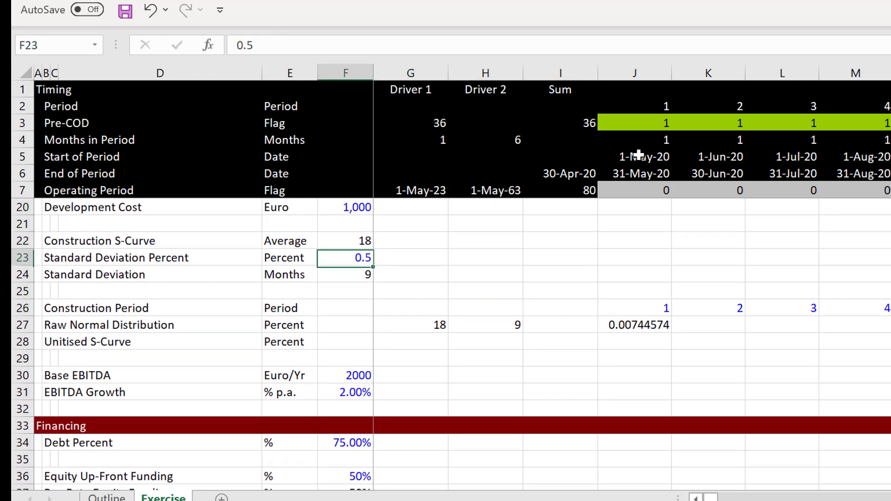
text(.4)
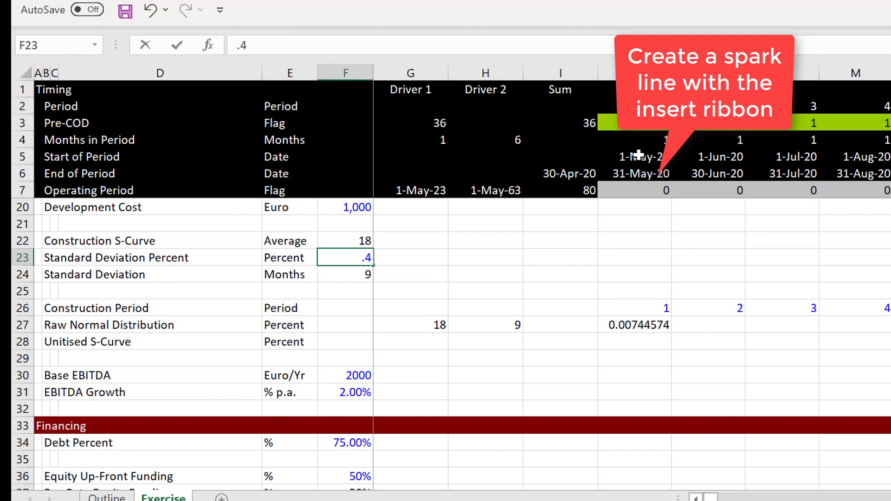
key(Return)
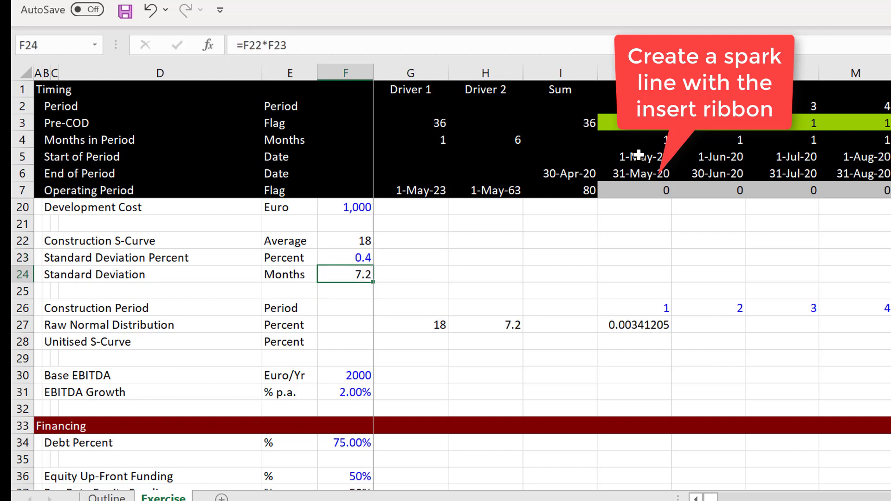
key(Up)
key(Down)
key(Up)
key(Up)
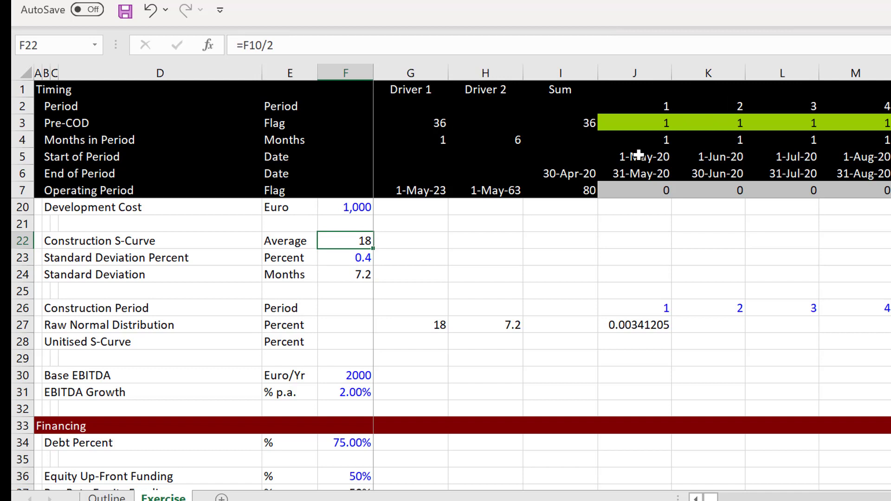
Copy the first-period NORM.DIST formula across the rest of the Raw Normal Distribution row.
key(Down)
key(Down)
key(Down)
key(Down)
key(Down)
key(Right)
key(Right)
key(Right)
key(Right)
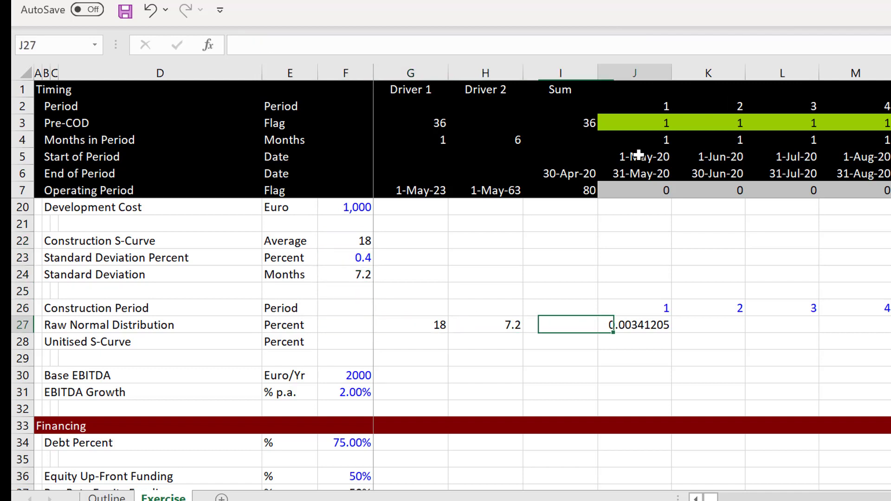
key(ctrl+shift+Right)
key(ctrl+r)
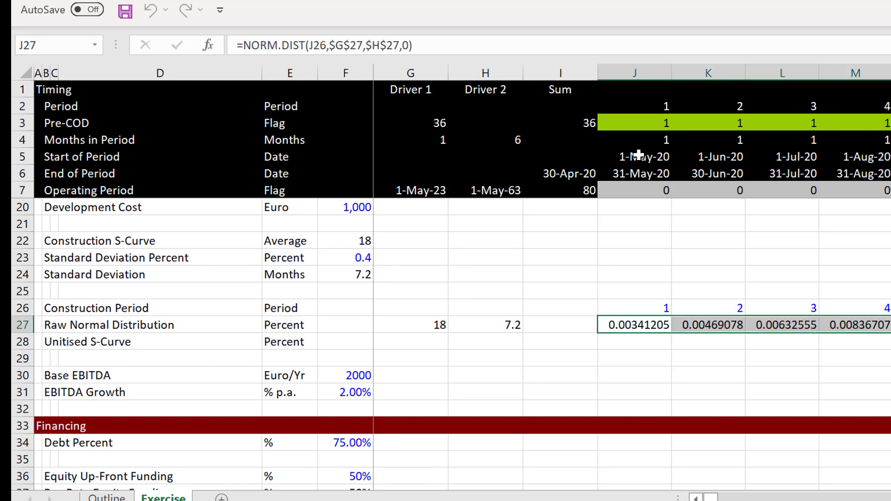
Examine how the Raw Normal Distribution values rise and fall across the construction periods.
key(Right)
key(ctrl+Right)
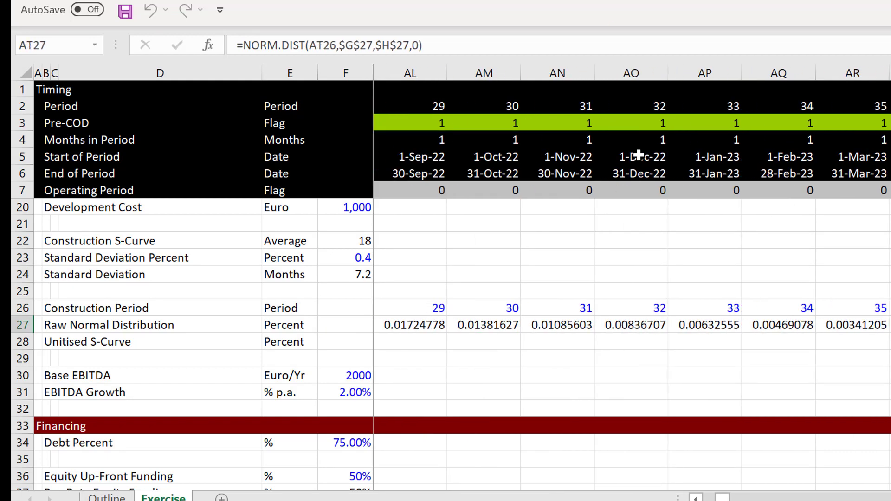
key(Left)
key(Left)
key(Left)
key(Left)
key(Left)
key(Left)
key(Left)
key(Left)
key(Left)
key(Left)
key(Left)
key(Left)
key(Left)
key(Left)
key(Left)
key(Left)
key(Left)
key(Left)
key(Right)
key(Right)
key(Right)
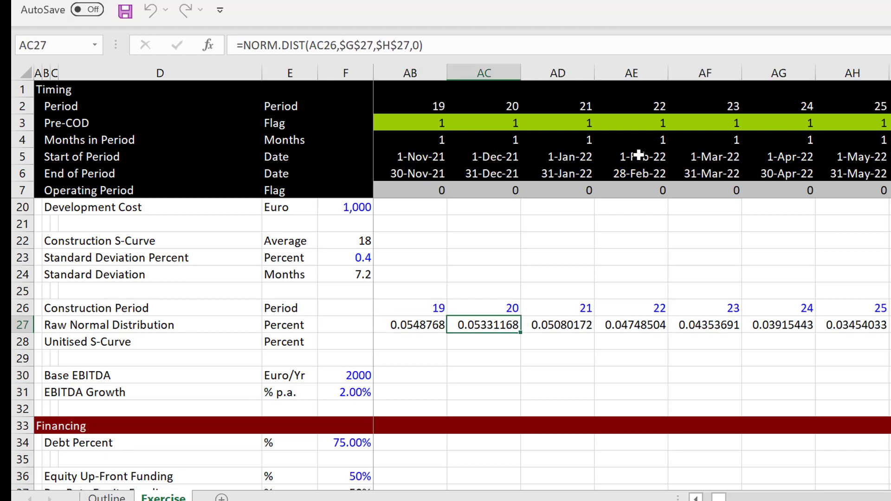
key(Left)
key(Left)
key(Left)
key(Left)
key(Left)
key(Left)
key(Left)
key(Left)
key(Left)
key(Left)
key(Left)
key(Left)
key(Left)
key(Left)
key(Left)
key(Left)
key(Left)
key(Left)
key(Left)
key(Left)
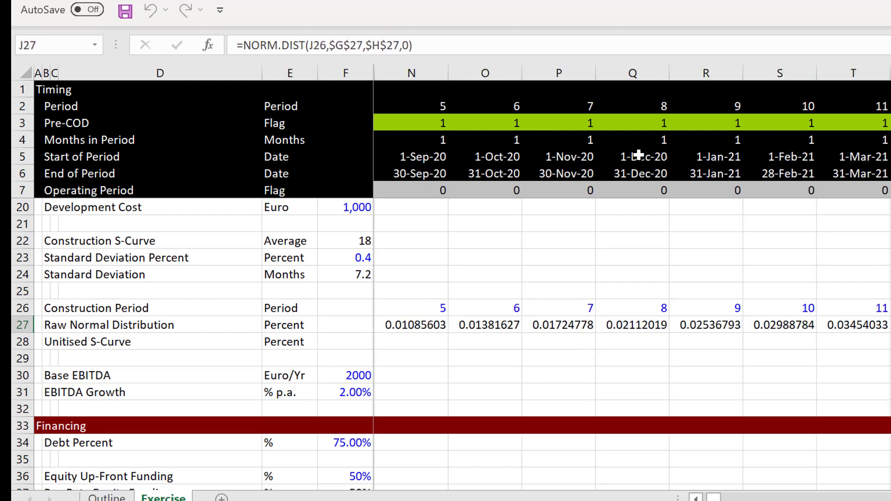
Insert a column sparkline in the Raw Normal Distribution row's Sum cell, I27, using data range J27:AT27.
key(Left)
key(Right)
key(Right)
key(Right)
key(Right)
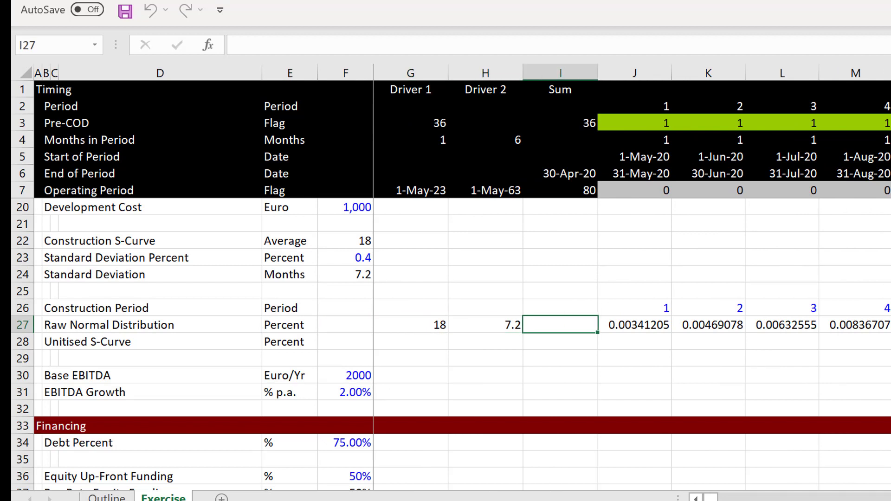
click(112, 0)
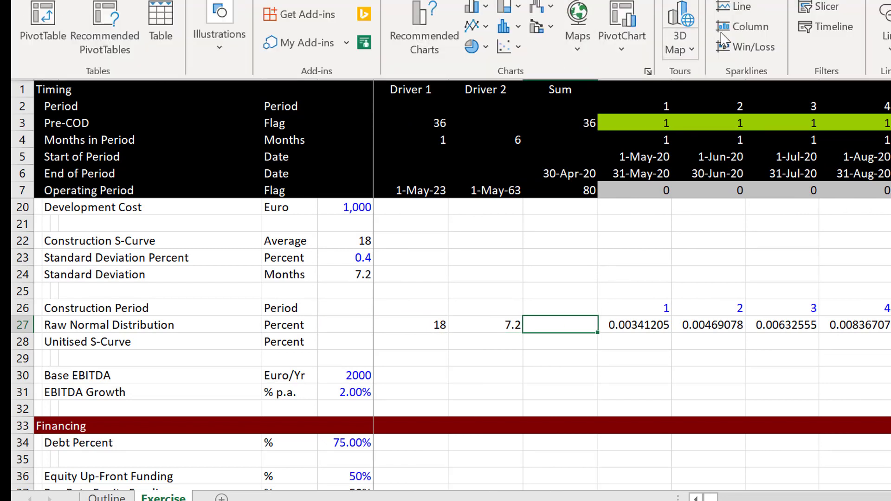
click(740, 33)
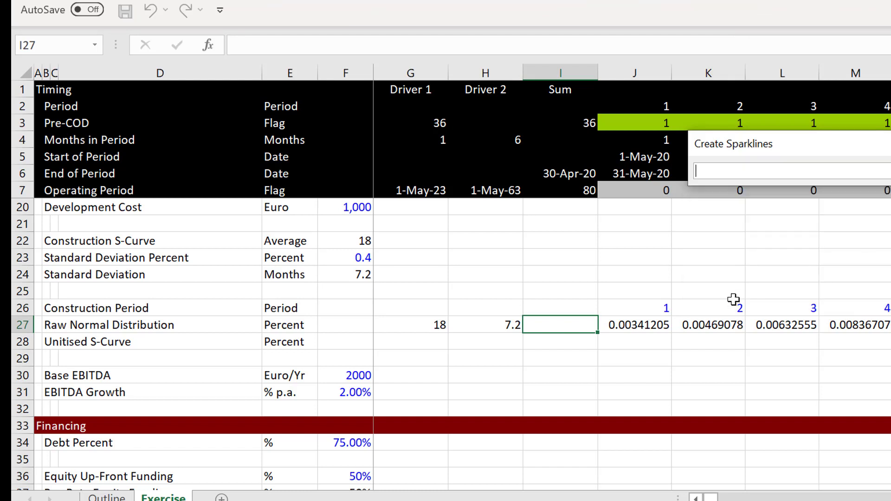
click(636, 327)
key(ctrl+shift+Right)
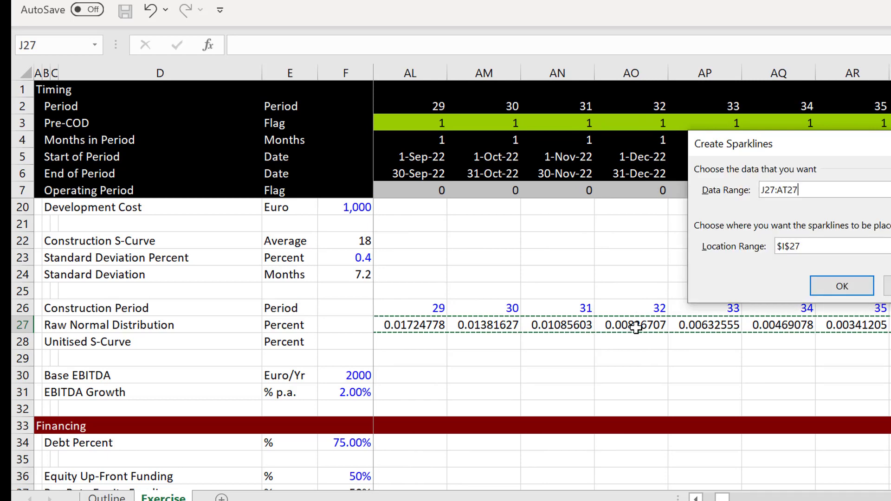
key(Return)
key(Left)
key(Left)
key(Right)
key(Right)
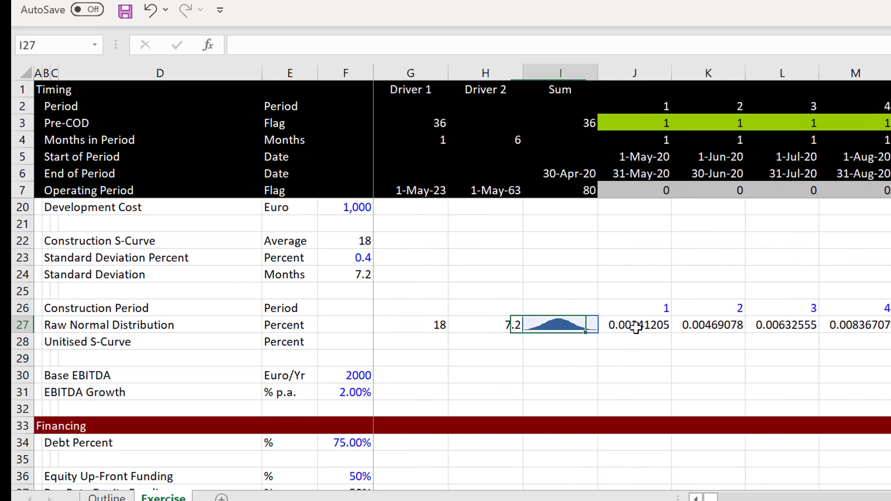
Test the distribution sparkline with Standard Deviation Percent values of 0.6 and 0.2, and restore 0.4.
key(Left)
key(Left)
key(Left)
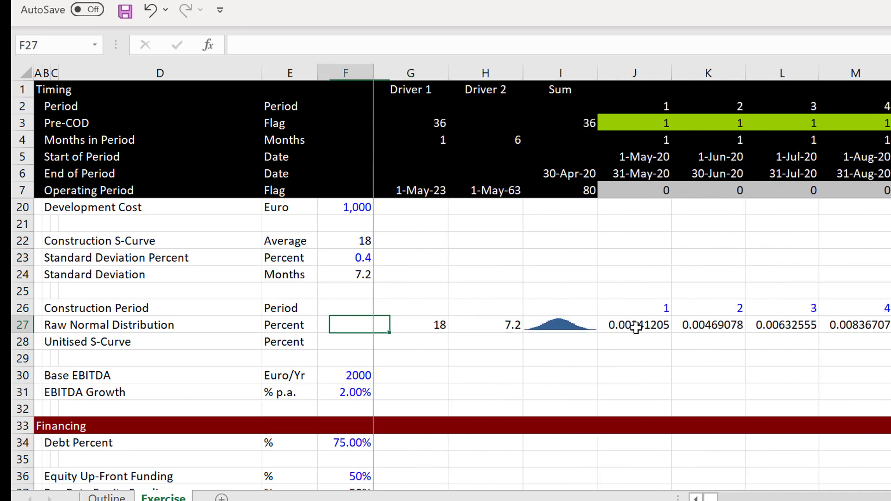
key(Up)
key(Up)
key(Up)
key(Up)
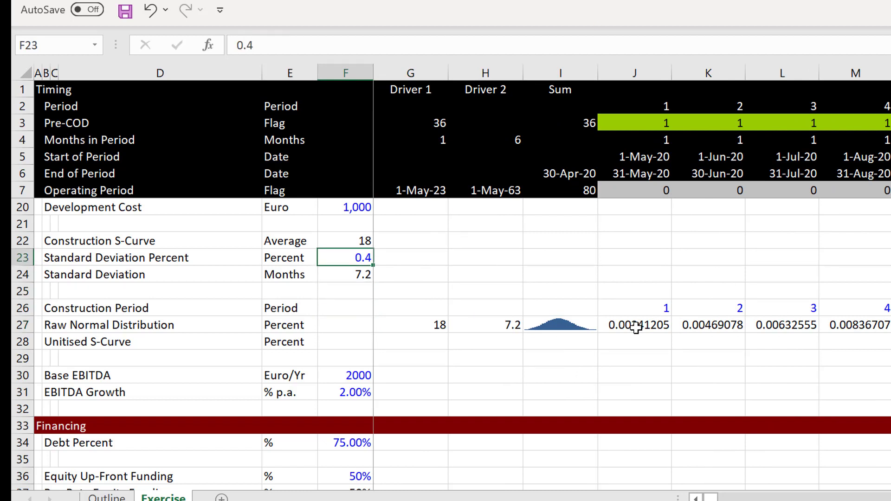
text(.6)
key(Return)
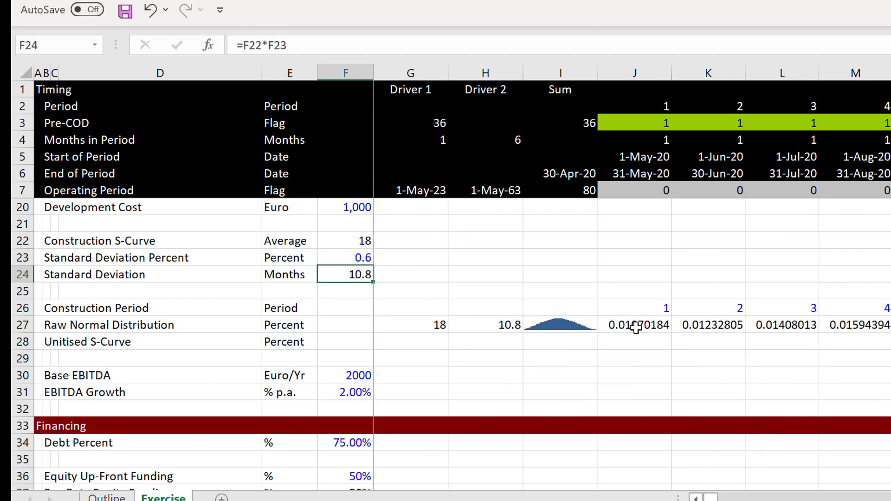
key(Up)
text(.)
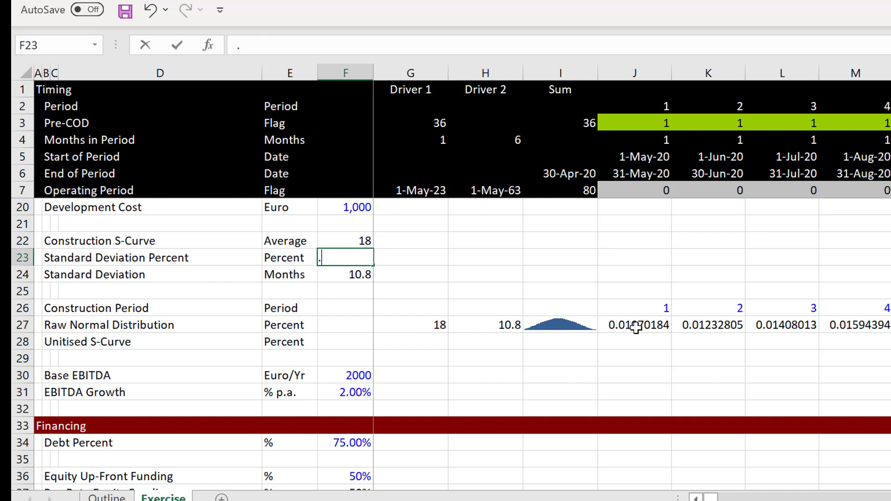
key(Return)
key(Up)
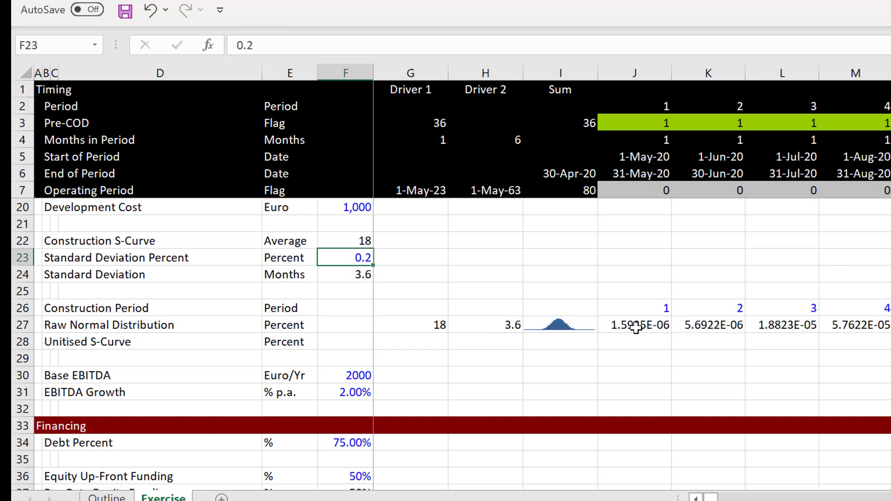
text(.4)
key(Return)
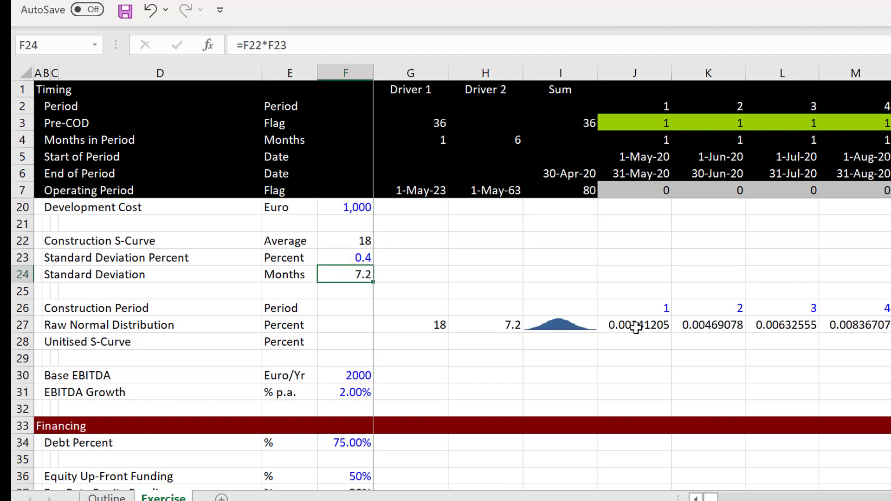
Insert a blank row directly above the Raw Normal Distribution row.
key(Down)
key(Down)
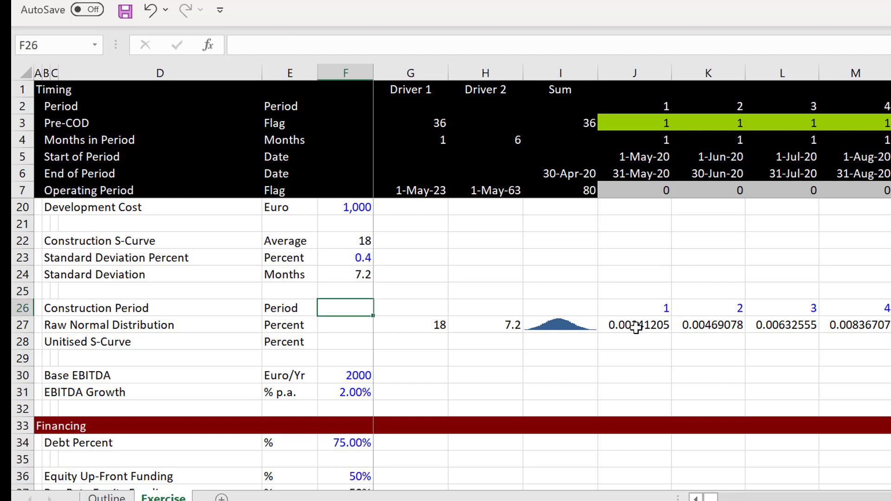
key(Down)
key(shift+space)
key(ctrl+shift+plus)
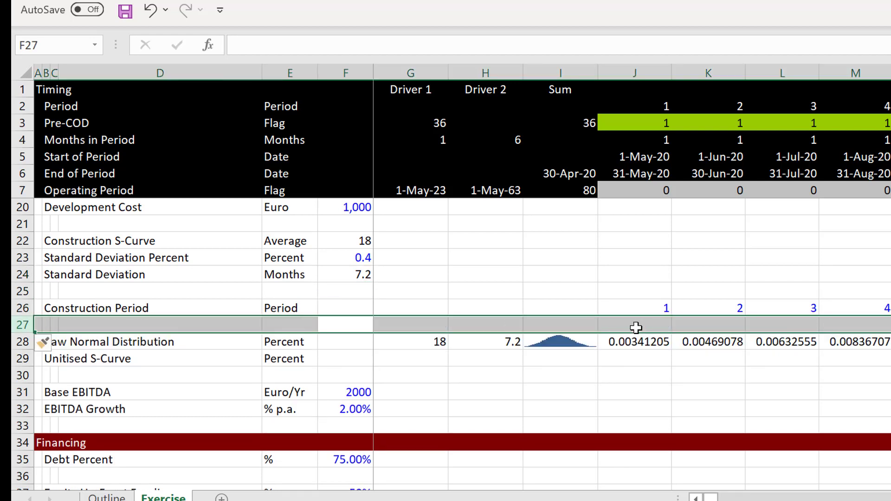
Label the new row beneath Construction Period as Period.
key(Left)
key(Right)
key(Left)
key(Left)
key(Left)
key(Left)
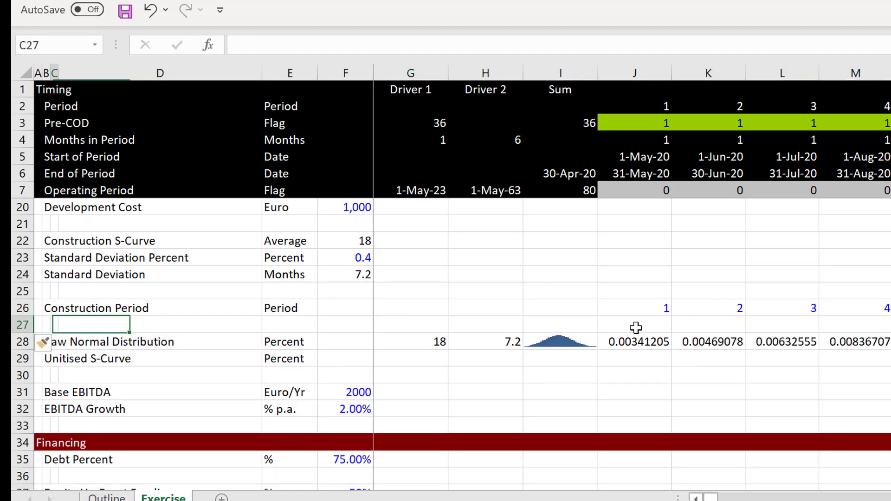
key(F2)
text(Peri)
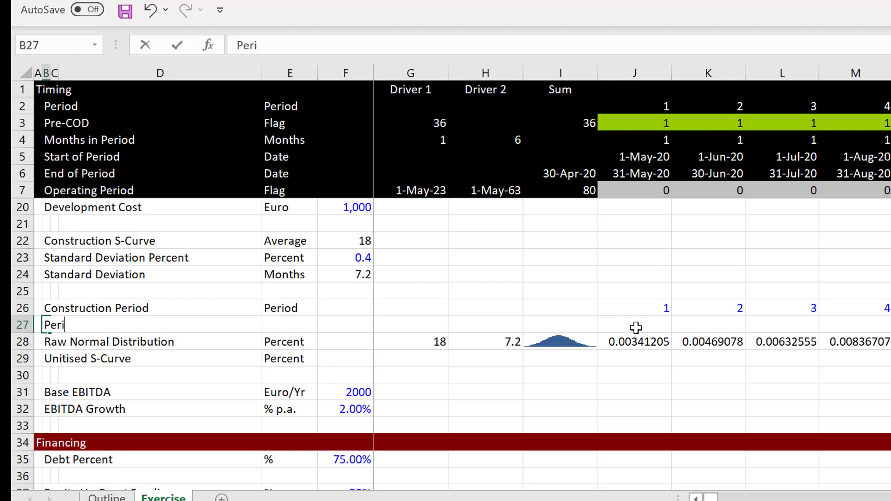
text(od)
key(Tab)
key(Tab)
key(Tab)
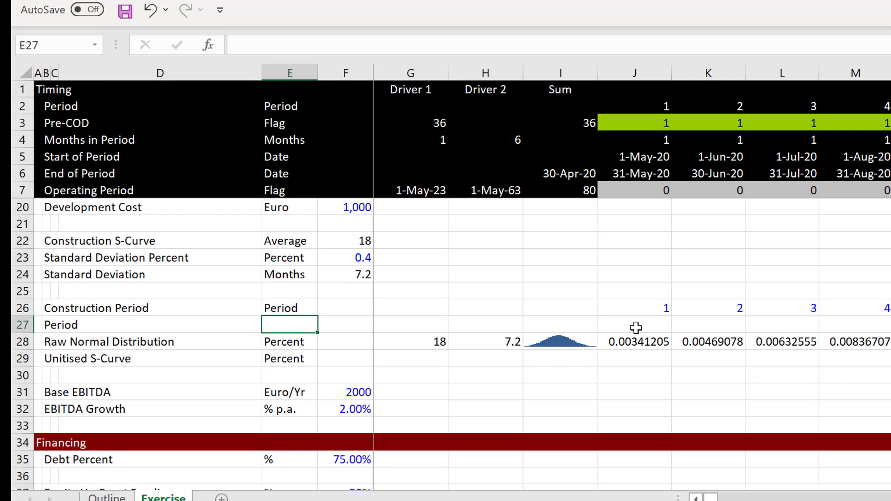
Label the new row above Raw Normal Distribution as Flag and enter Flag as its unit.
key(Left)
key(Left)
key(Left)
text(S)
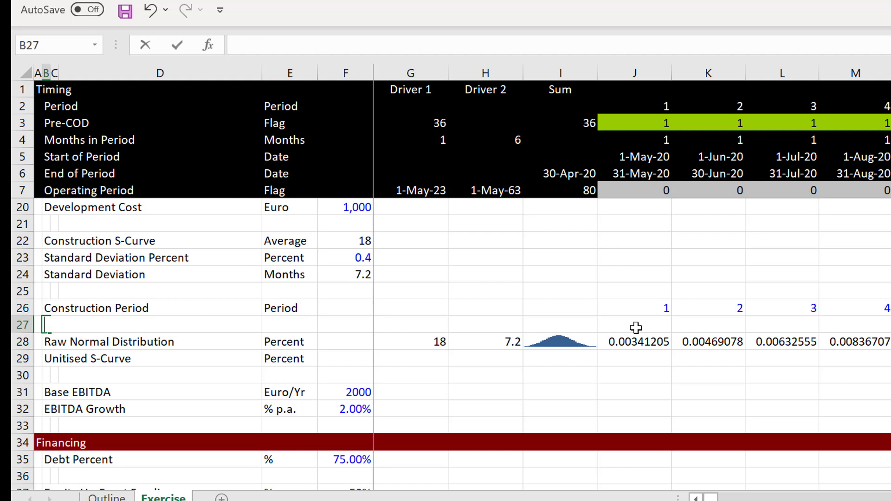
text(Flag)
key(Return)
key(Up)
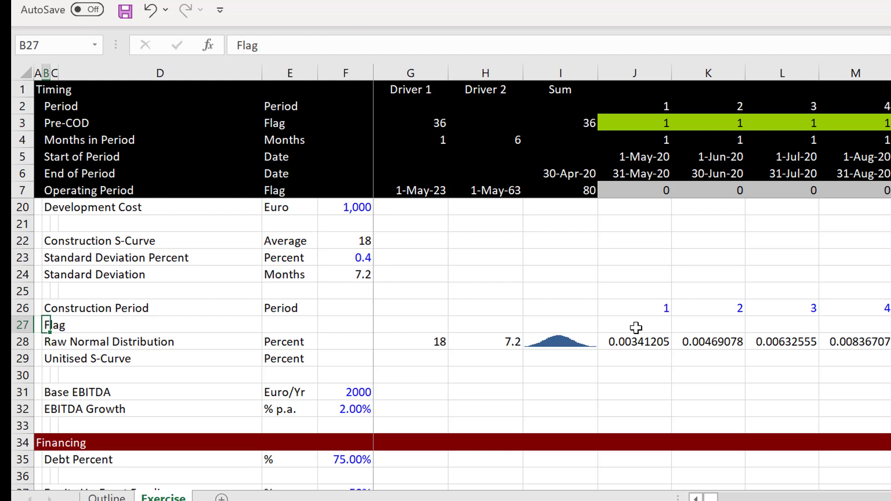
key(Right)
key(Right)
key(Right)
text(Fla)
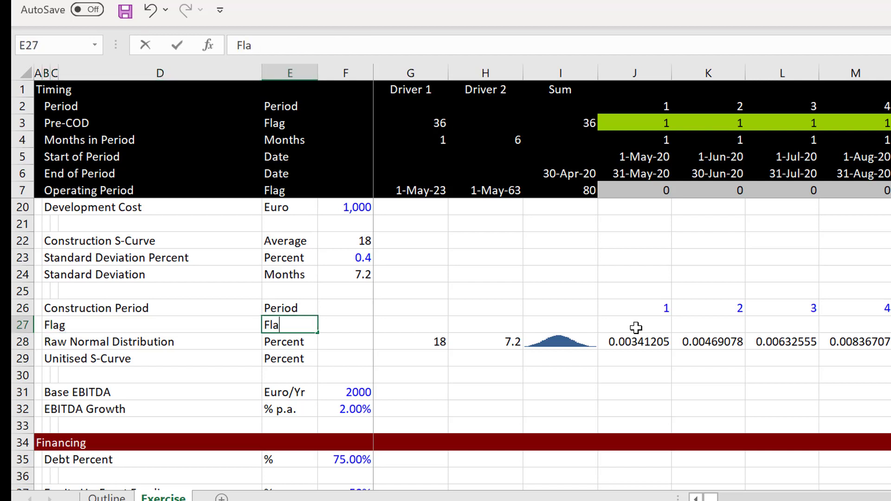
key(Right)
Link the Flag row's Driver 2 cell to the Construction Period length in the Timing Inputs (=F10).
key(Right)
key(Right)
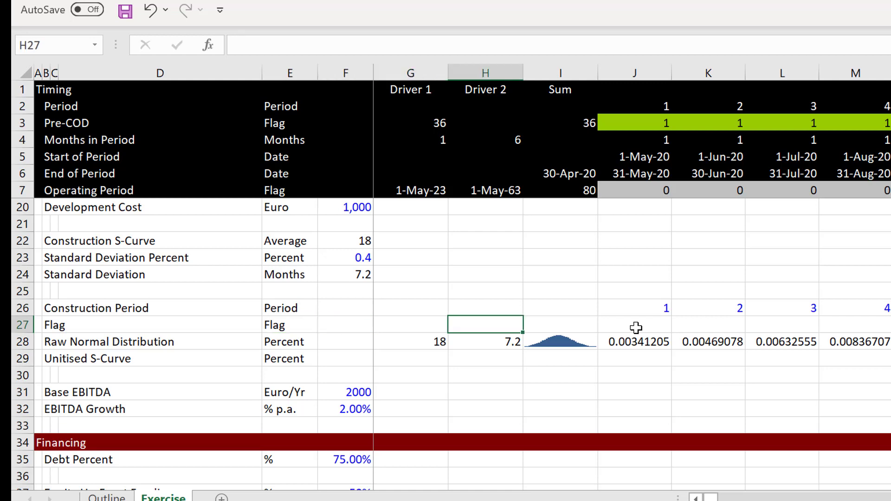
text(=)
key(Up)
key(Up)
key(Up)
key(Up)
key(Up)
key(Up)
key(Up)
key(Up)
key(Up)
key(Up)
key(Up)
key(Up)
key(Up)
key(Up)
key(Up)
key(Up)
key(Up)
key(Up)
key(Up)
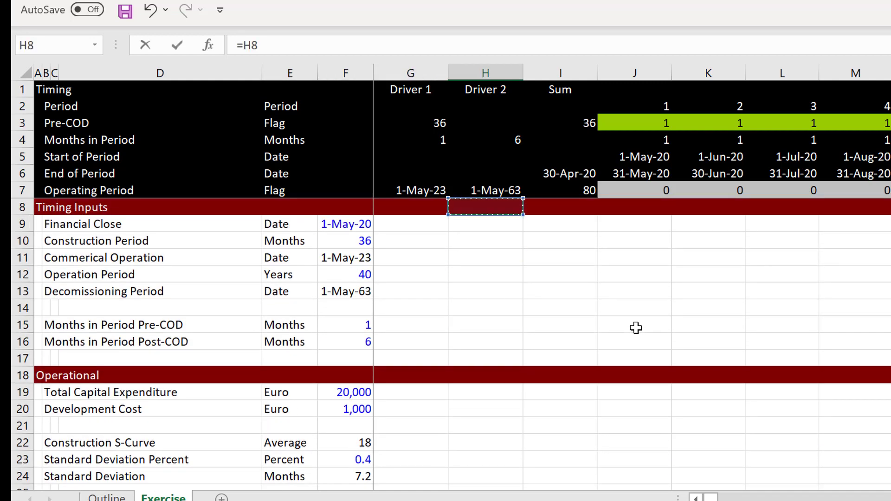
key(Left)
key(Left)
key(Down)
key(Down)
key(Return)
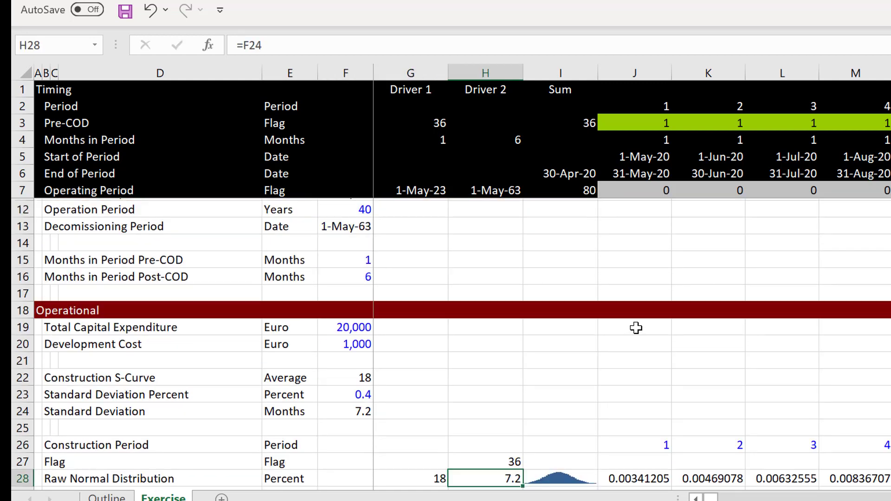
Set the Flag row's Driver 2 value to 36.
key(Up)
key(Right)
key(Left)
key(Left)
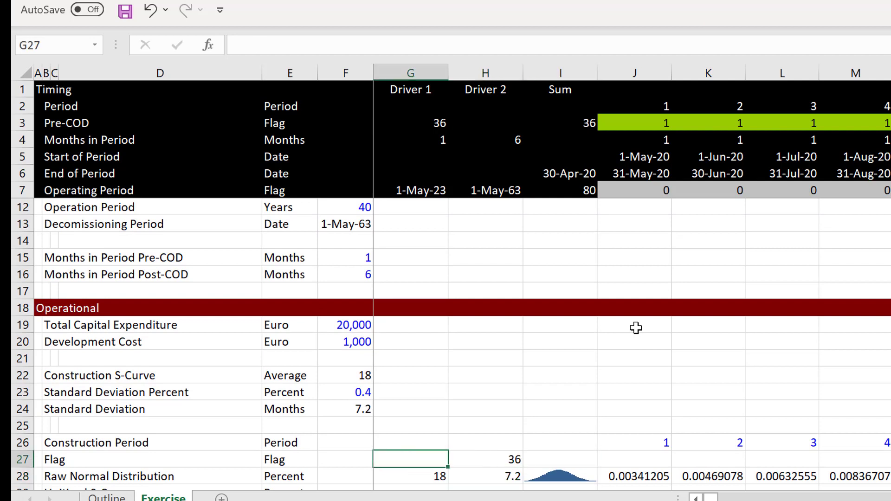
key(Right)
key(Right)
key(Left)
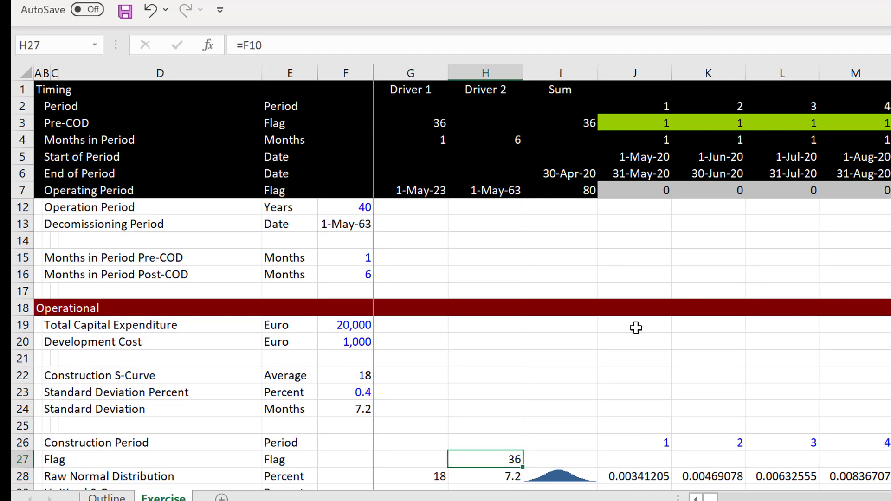
text(36)
key(Return)
key(Up)
key(Right)
key(Right)
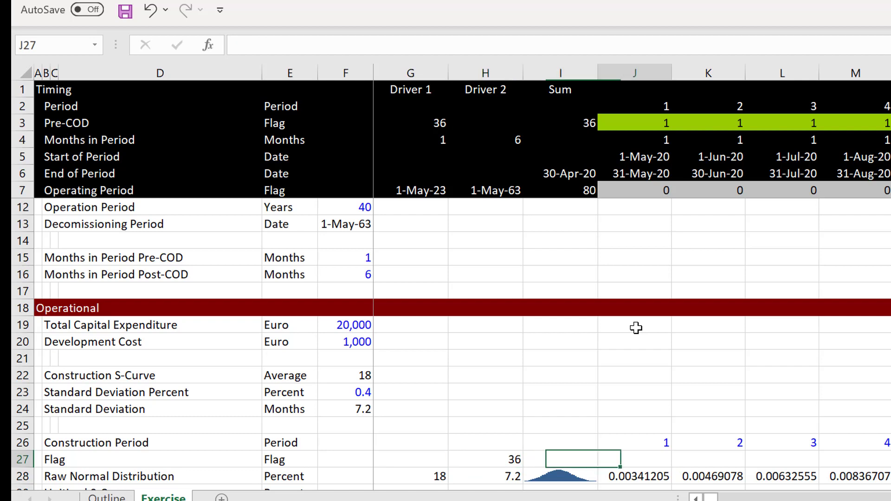
Enter the first period's flag as =J26<=$H$27 and fill it across all construction periods.
text(=)
key(Up)
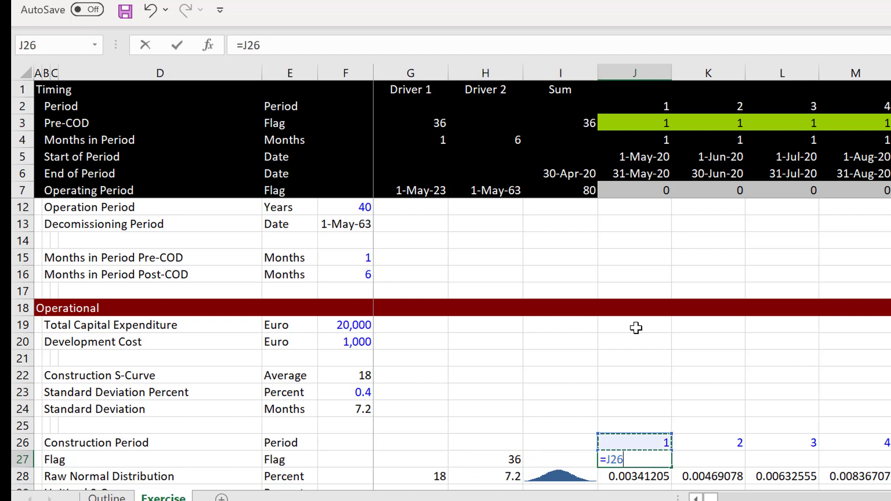
text(<=)
key(Left)
key(Left)
key(F4)
key(Return)
key(Up)
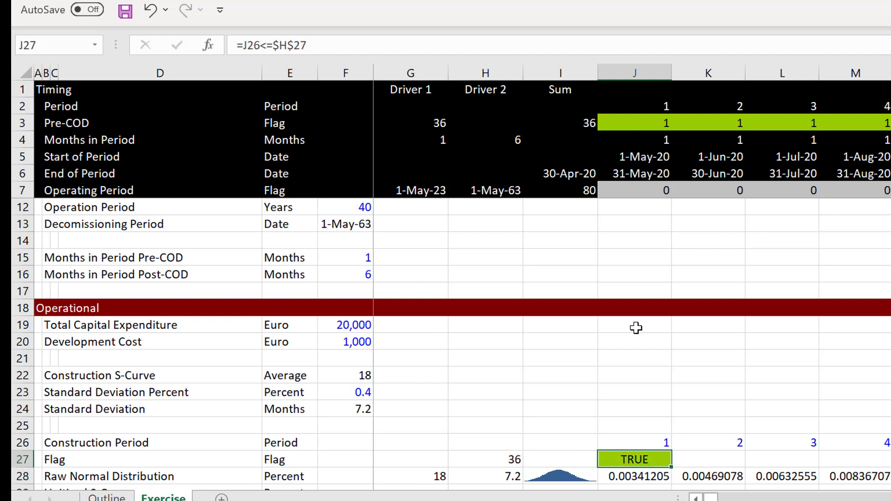
key(ctrl+shift+Right)
key(ctrl+r)
Multiply the first period's NORM.DIST formula in the Raw Normal Distribution row by its flag in J27.
key(Down)
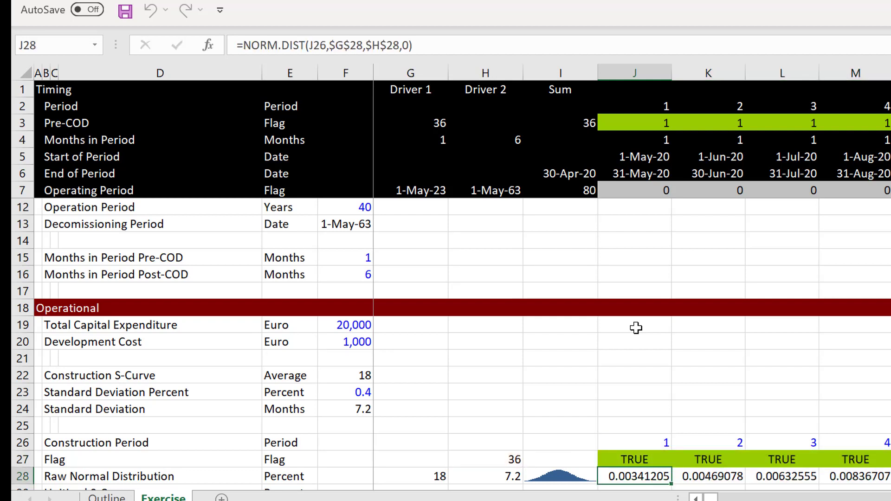
key(F2)
text(*)
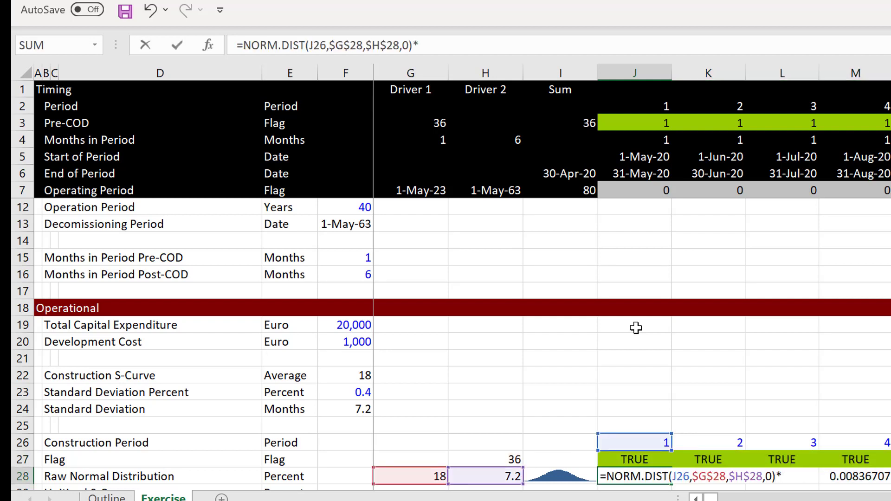
click(632, 457)
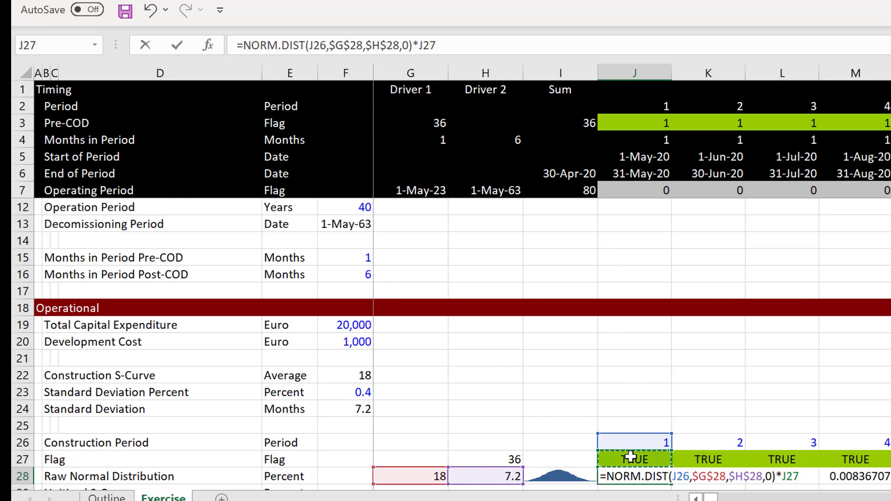
key(ctrl+Return)
scroll(632, 457, down, 1)
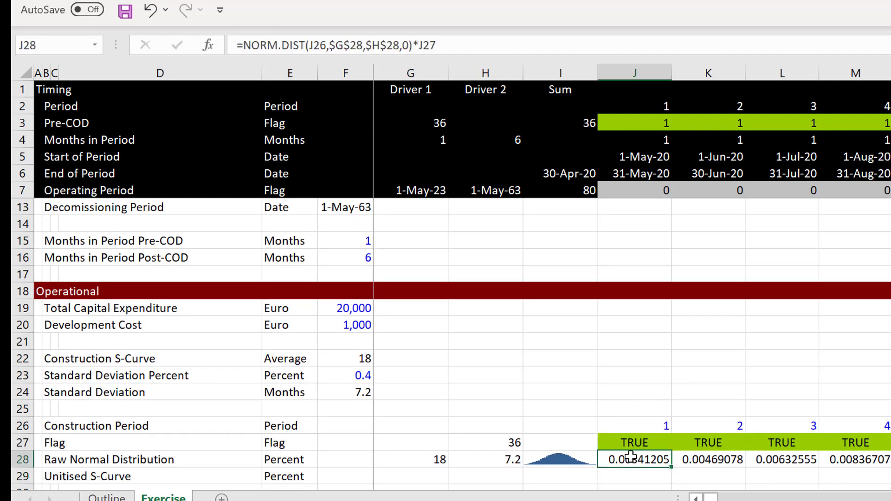
Sum the Raw Normal Distribution row over all periods in the Unitised S-Curve row's Sum cell, using =SUM(J28:AT28).
key(Down)
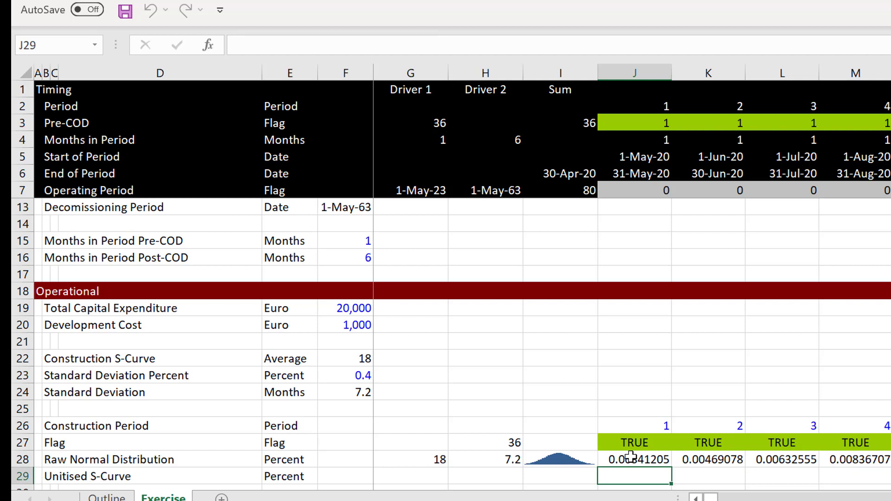
text(=)
key(Escape)
key(Left)
text(=sum)
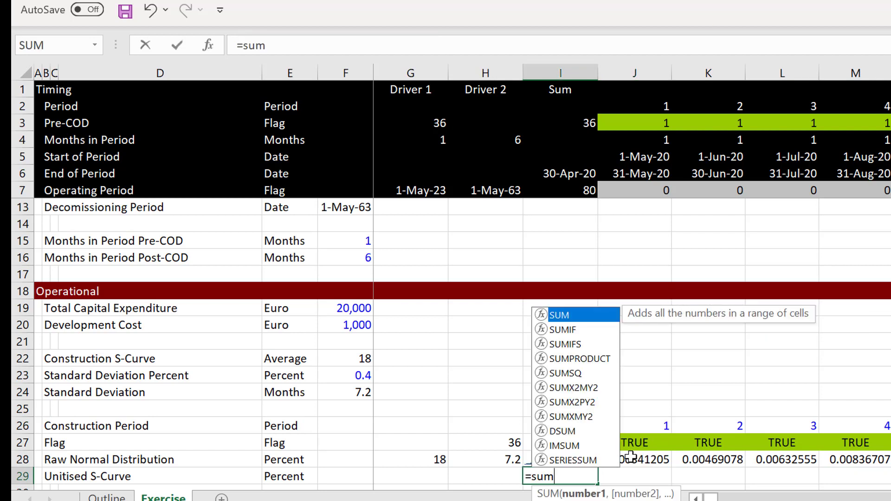
text(()
key(Up)
key(Right)
key(ctrl+shift+Right)
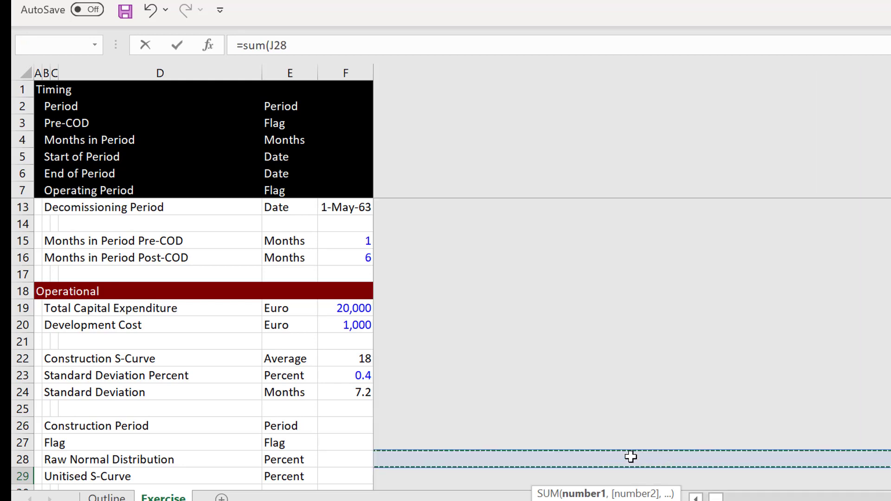
key(Return)
key(Right)
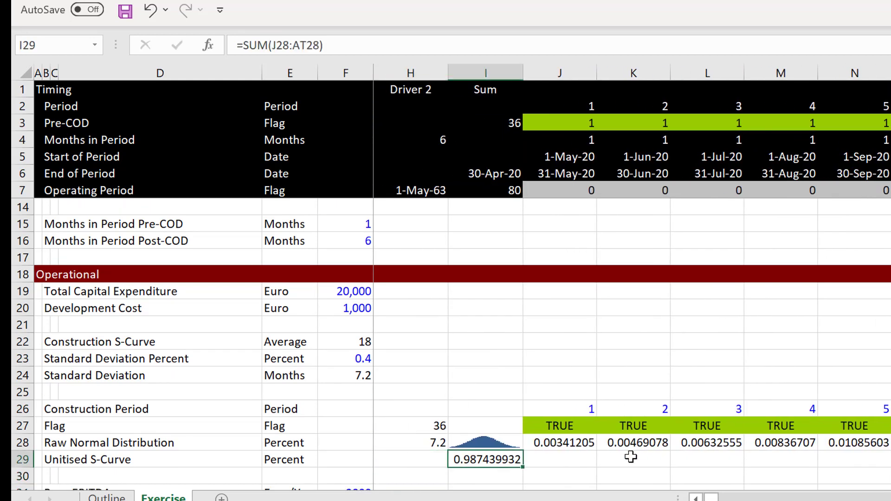
Enter the first Unitised S-Curve value as =J28/$I$29 and fill it across all construction periods.
key(Left)
key(Right)
key(Right)
text(=)
key(Up)
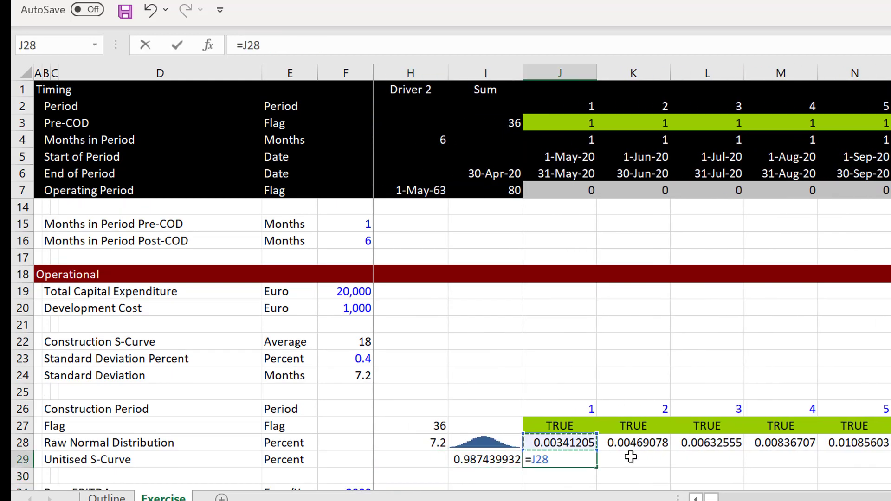
text(/)
key(Left)
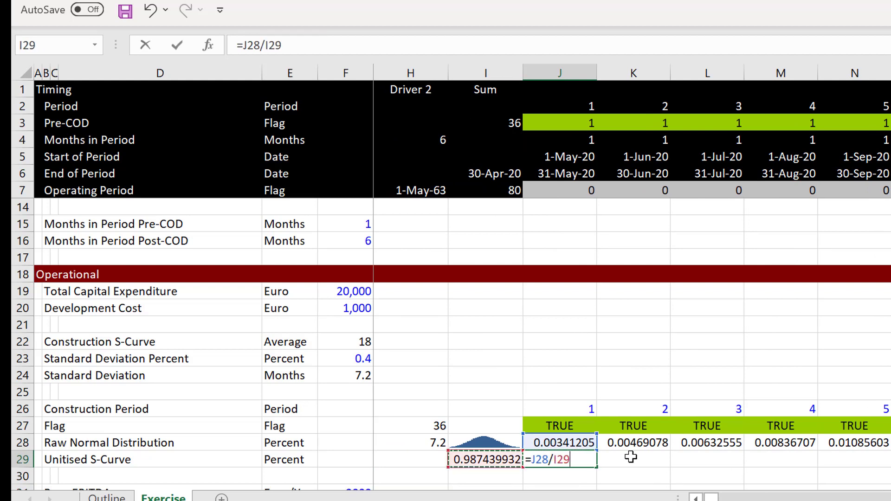
key(F4)
key(Return)
key(Up)
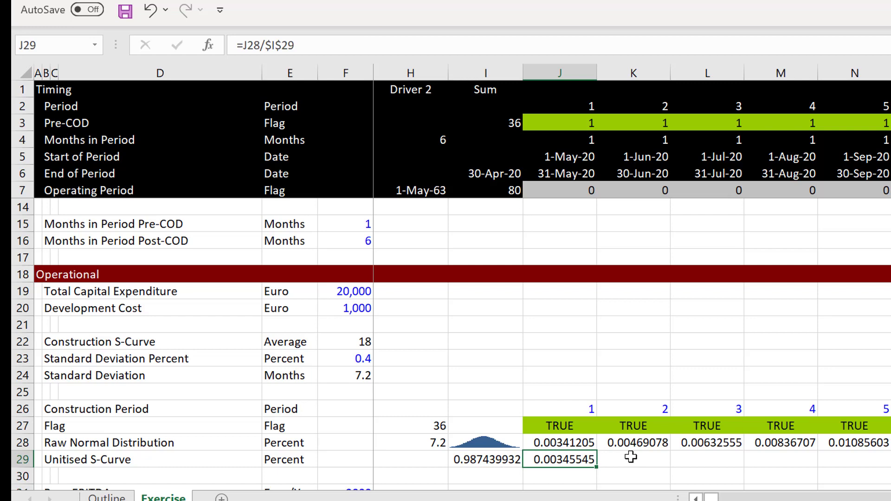
key(ctrl+shift+Right)
key(ctrl+r)
Format the period values of the Raw Normal Distribution and Unitised S-Curve rows as percentages.
key(Up)
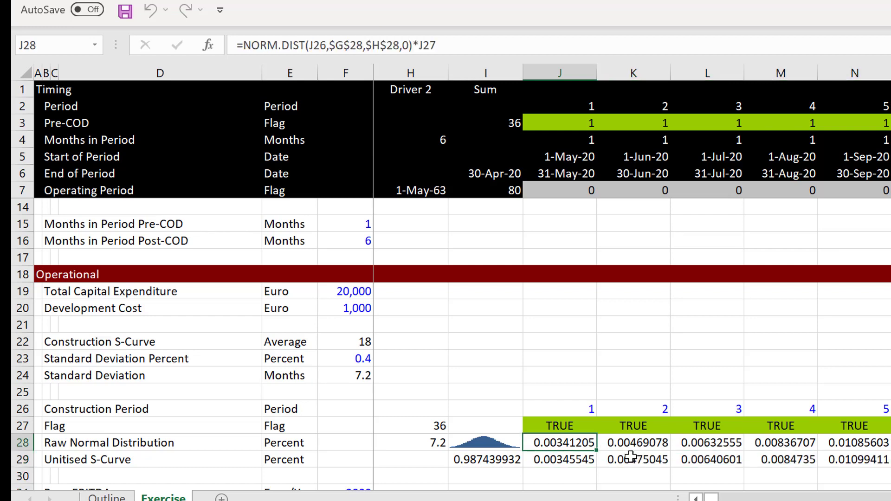
key(shift+Down)
key(ctrl+shift+Right)
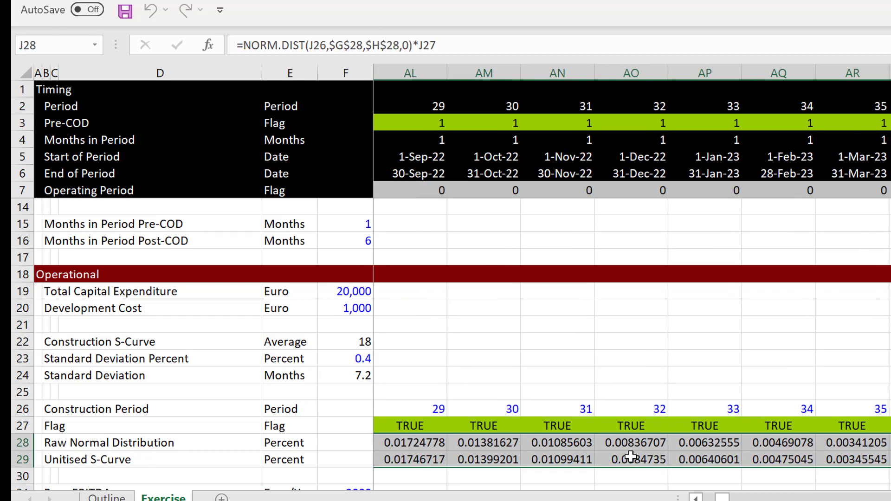
key(ctrl+shift+5)
key(Left)
key(Left)
key(Left)
key(Left)
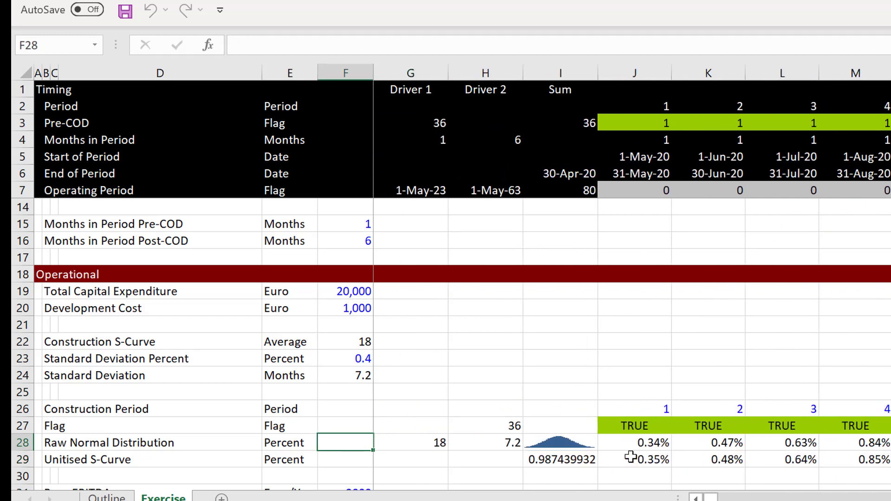
Move the distribution sparkline from the Sum column to F28 in the Raw Normal Distribution row.
key(Down)
key(Right)
key(Right)
key(Right)
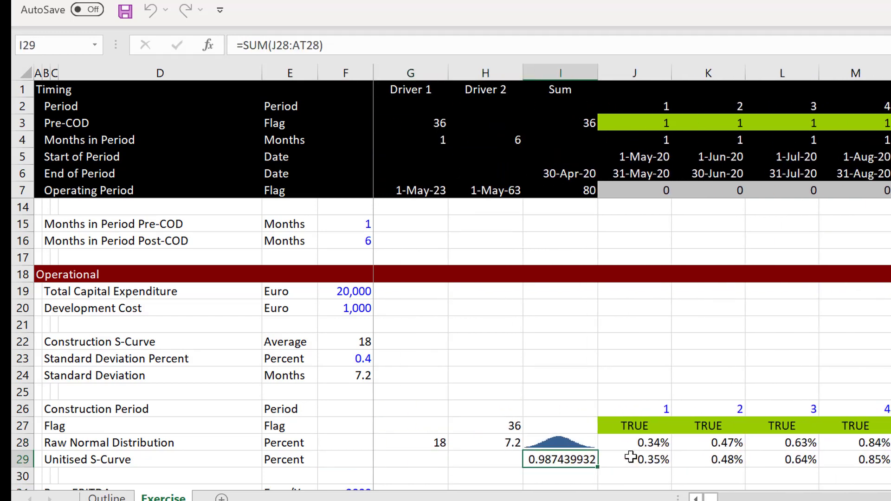
key(F2)
key(Escape)
key(Up)
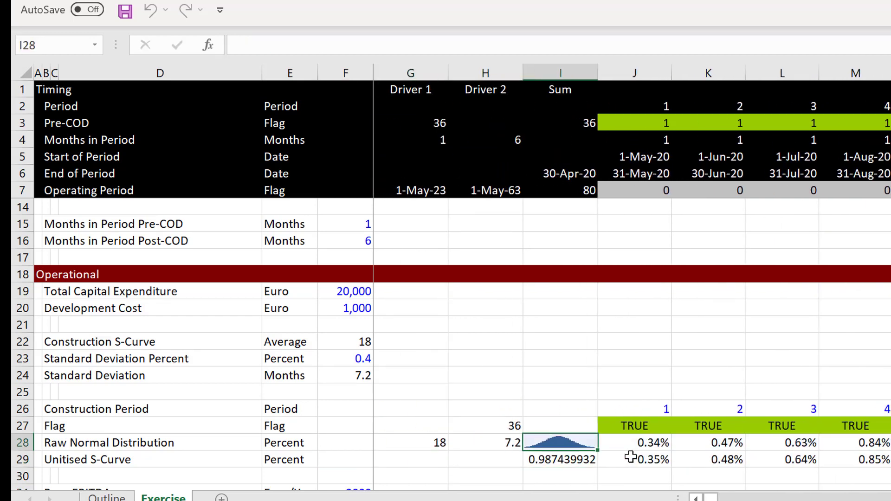
key(Left)
key(Left)
key(Left)
key(Right)
key(Right)
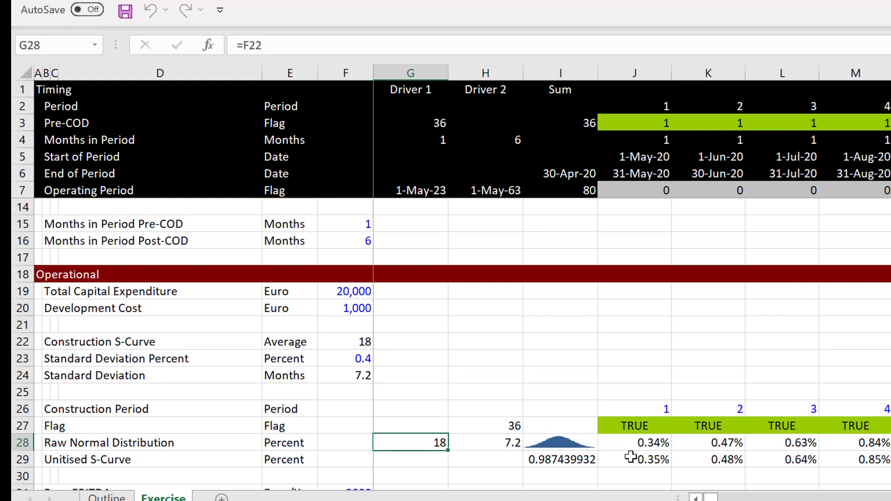
key(Right)
key(Left)
key(Left)
key(Left)
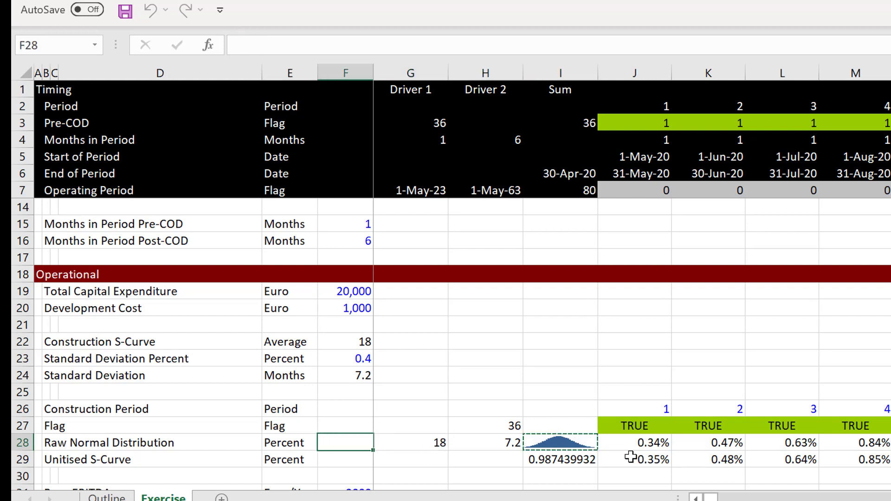
key(Right)
key(Right)
key(Down)
key(Right)
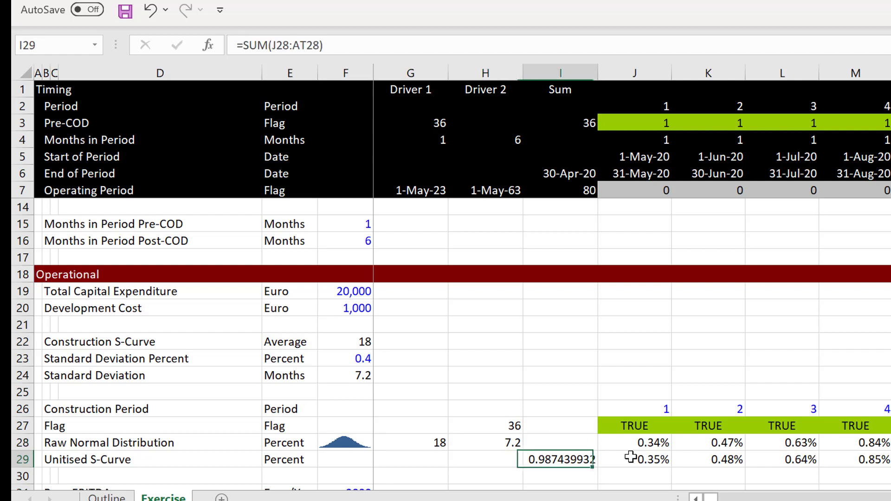
Move the distribution total from I29 up to I28, the Raw Normal Distribution row's Sum cell.
key(ctrl+x)
key(Up)
key(ctrl+v)
Sum the Unitised S-Curve across all periods in its Sum cell with =SUM(J29:AT29).
key(Down)
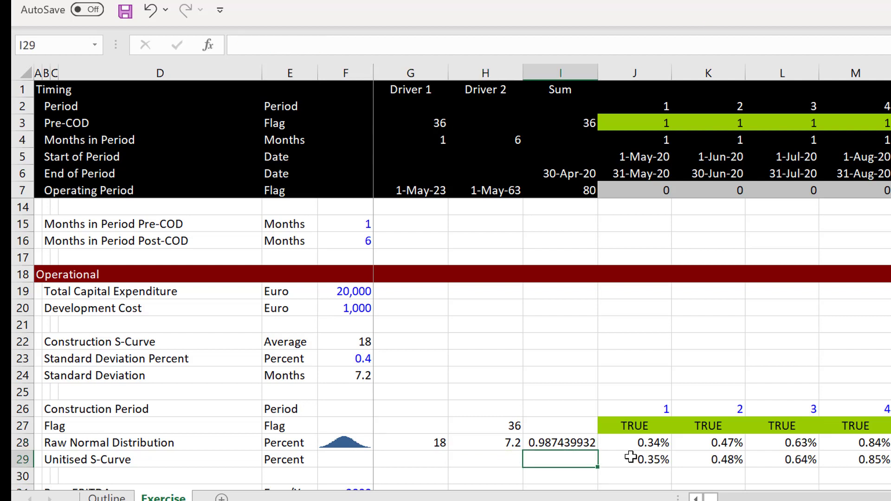
text(=sum()
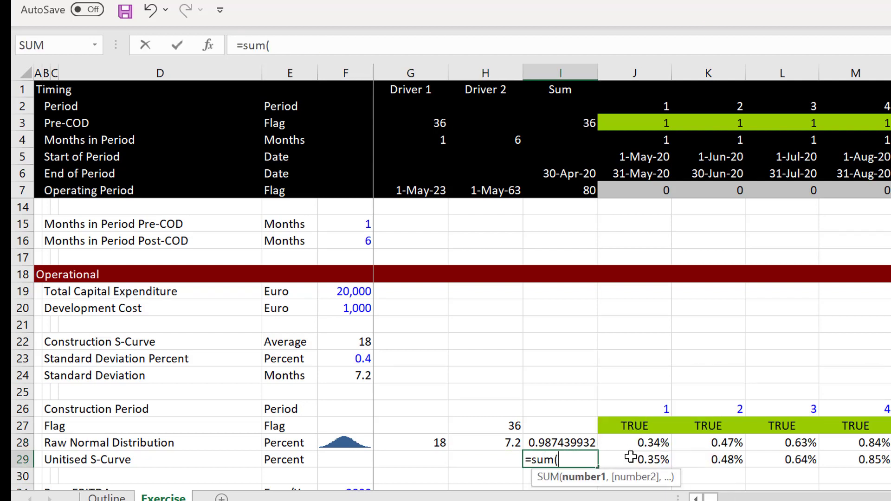
key(Right)
key(ctrl+shift+Right)
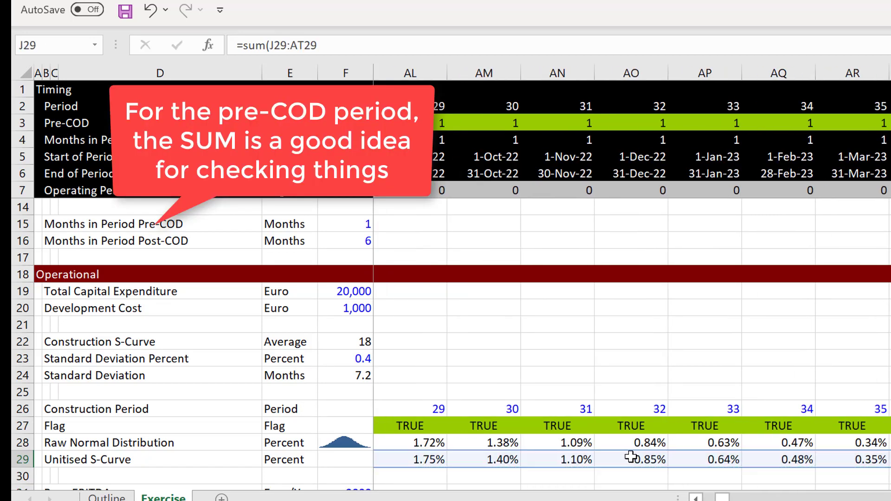
key(Return)
key(Up)
In J60, the Operational Model's first S-Curve period, look up the unitised S-curve percentage by period with =LOOKUP(J2,26:26,29:29).
key(Left)
key(Left)
key(Left)
key(Left)
key(Left)
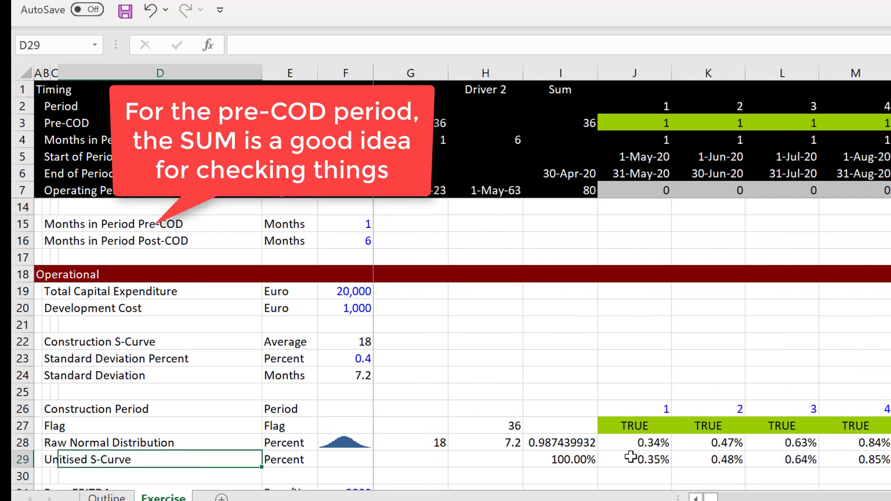
key(Down)
key(Down)
key(Down)
key(Down)
key(Down)
key(Down)
key(Down)
key(Down)
key(Down)
key(Down)
key(Down)
key(Down)
key(Down)
key(Down)
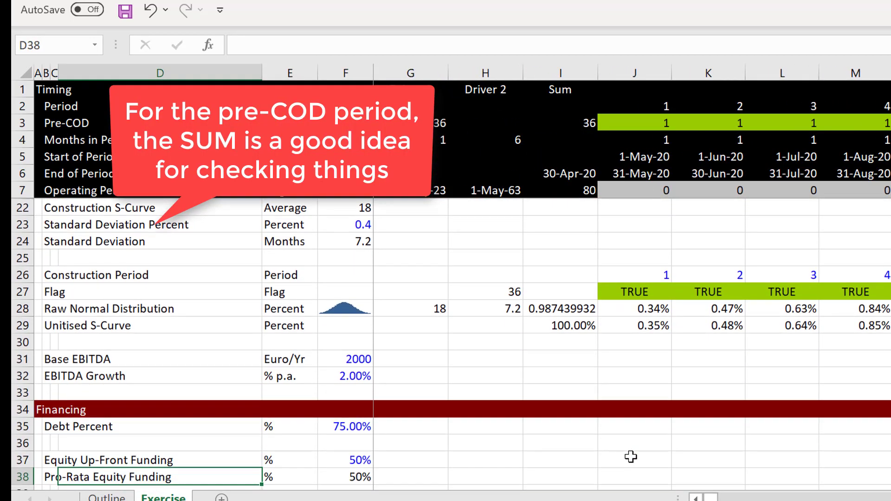
key(Down)
key(Down)
key(Down)
key(Down)
key(Down)
key(Down)
key(Down)
key(Down)
key(Down)
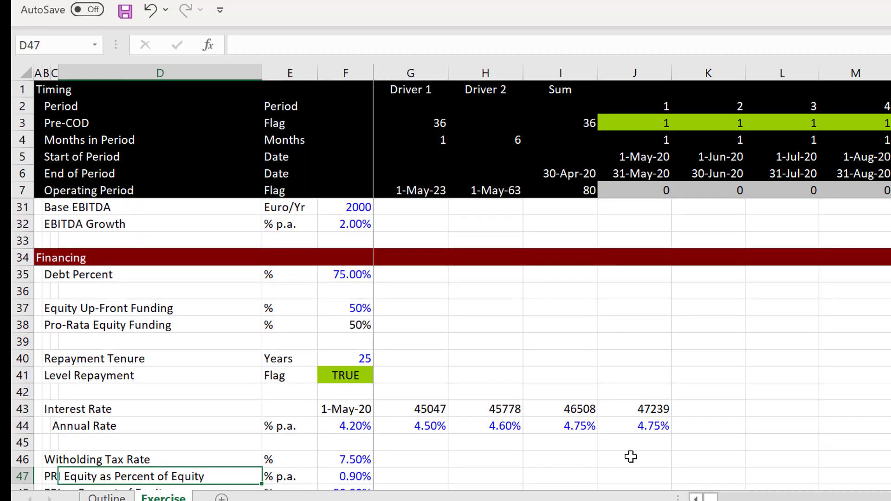
key(Down)
key(Down)
key(Down)
key(Down)
key(Down)
key(Down)
key(Down)
key(Down)
key(Down)
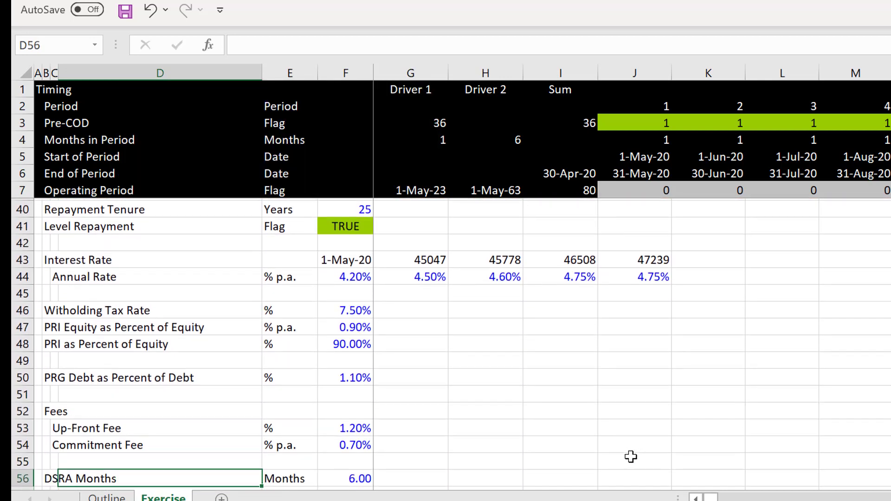
key(Down)
key(Down)
key(Up)
key(Up)
key(Up)
key(Up)
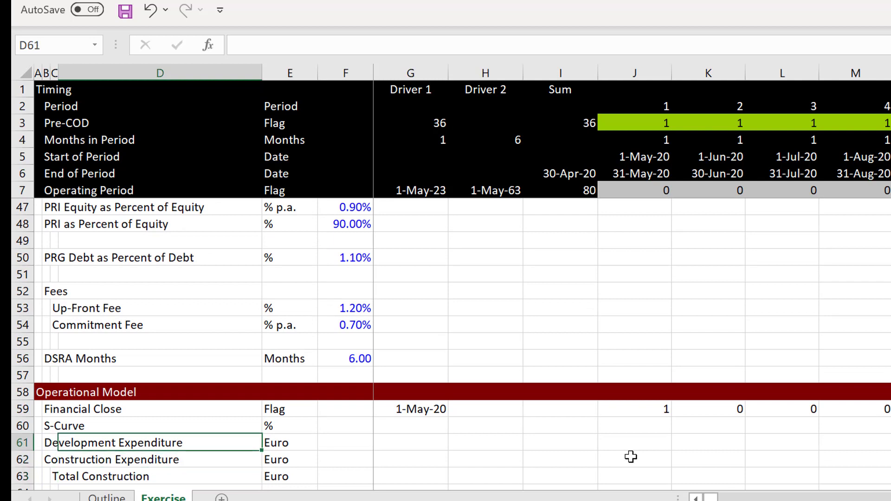
key(Down)
key(Right)
key(Right)
key(Right)
key(Right)
key(Right)
key(Right)
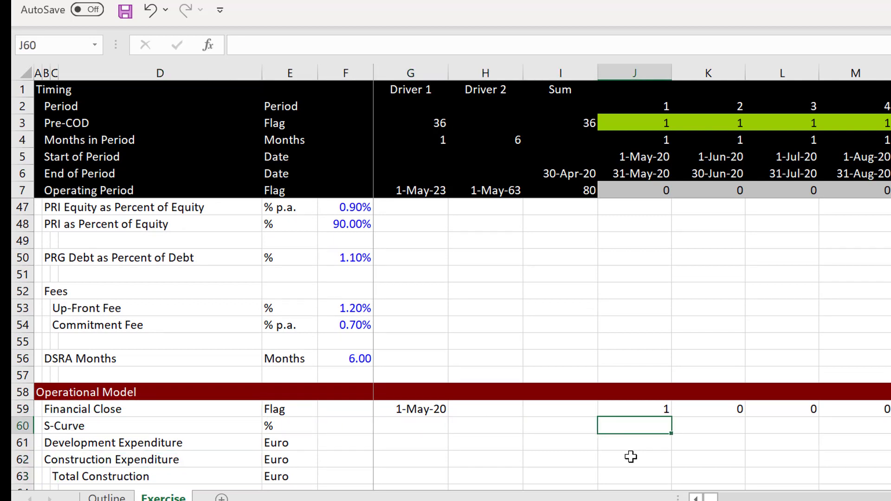
text(=loo)
key(Tab)
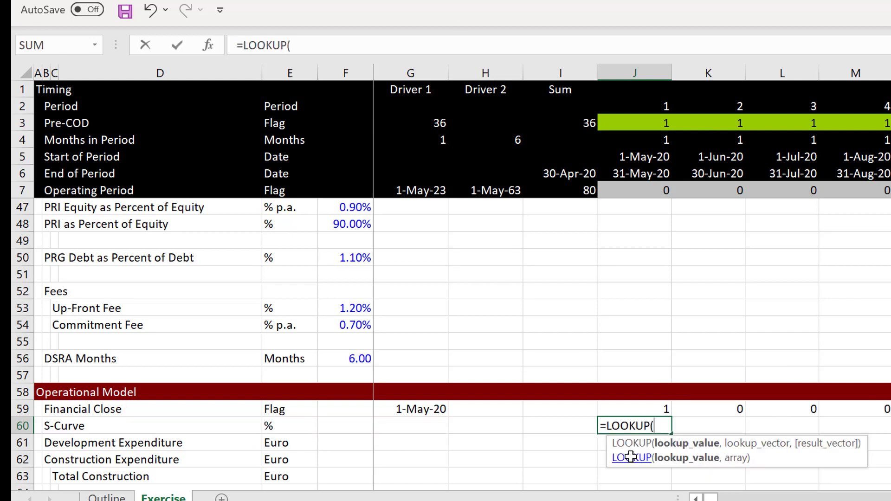
click(649, 114)
key(Up)
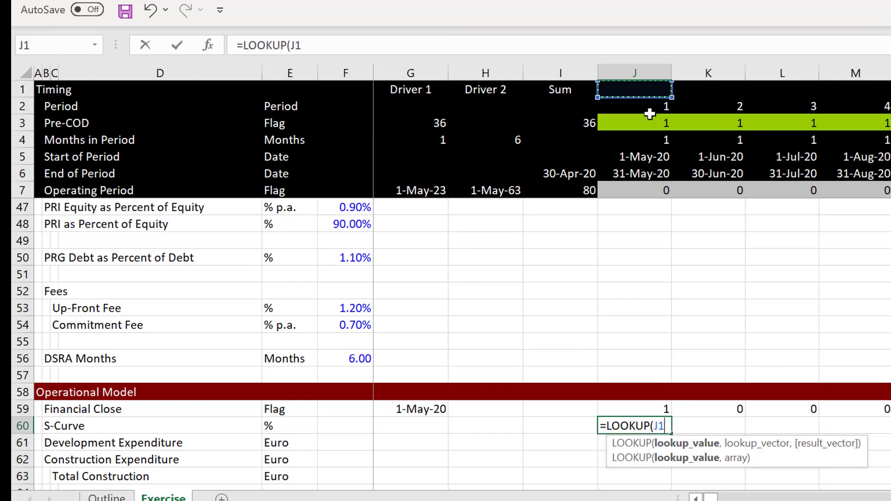
key(Down)
text(,)
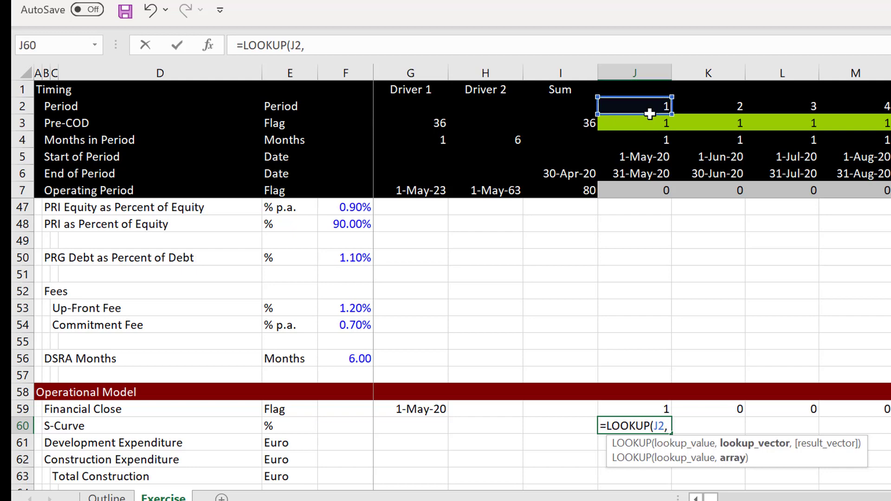
key(Up)
key(Up)
key(Up)
key(Up)
key(Up)
key(Up)
key(Up)
key(Up)
key(Up)
key(Up)
key(Up)
key(Up)
key(Up)
key(Up)
key(Up)
key(Up)
key(Up)
key(Up)
key(Up)
key(Up)
key(Down)
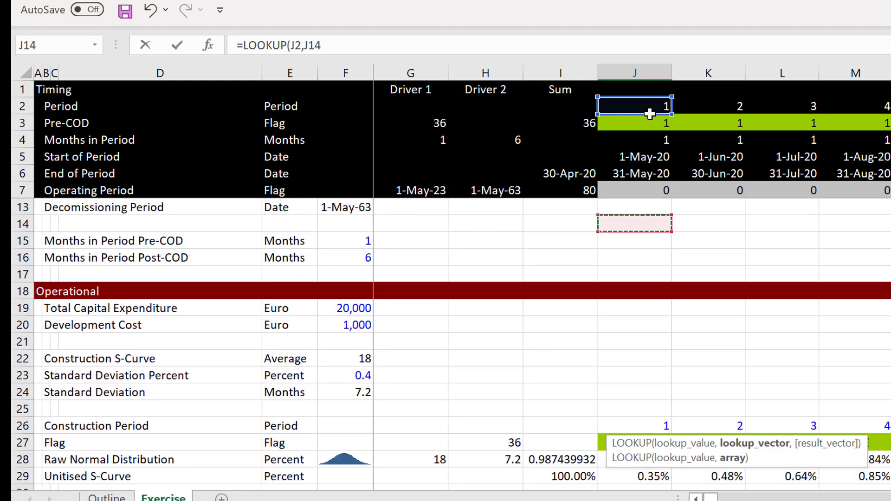
key(Down)
key(Down)
key(Down)
key(Down)
key(Down)
key(Down)
key(Down)
key(Down)
key(Down)
key(Down)
key(Down)
key(Down)
key(Down)
key(Down)
key(Down)
key(Down)
key(Down)
key(Up)
key(Up)
key(Up)
key(Up)
key(Up)
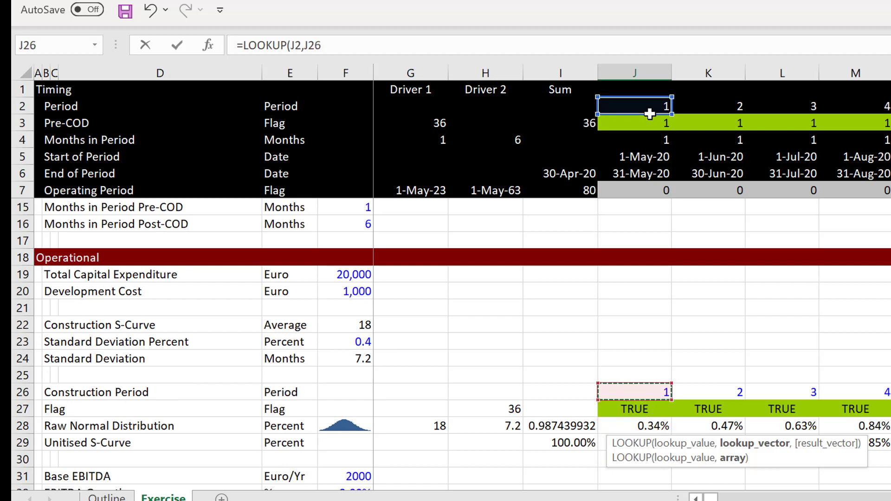
key(shift+space)
text(,)
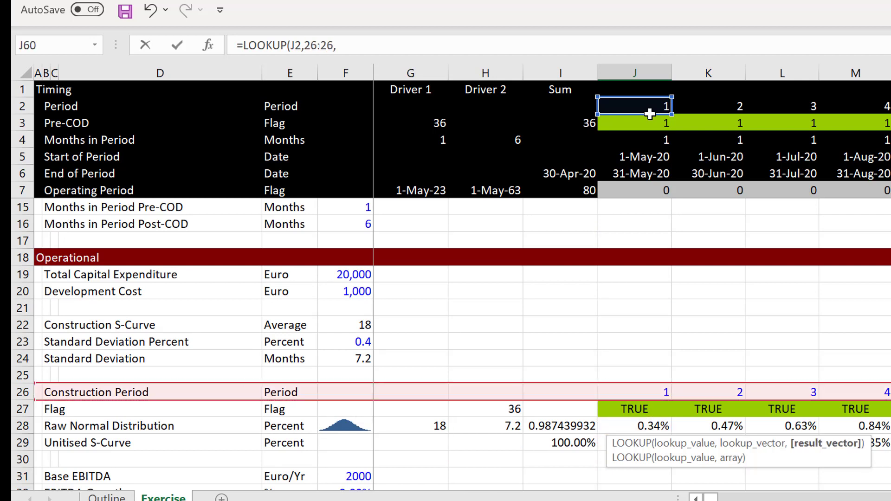
click(24, 443)
key(Return)
key(Up)
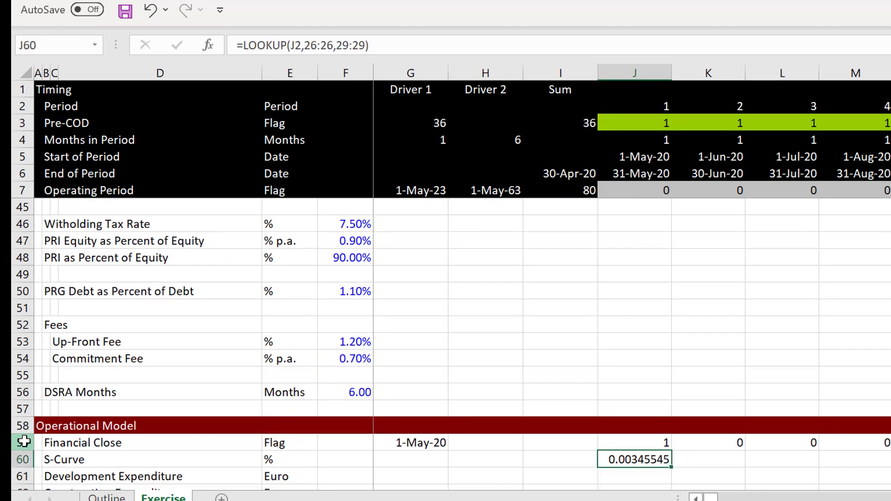
Format the first S-Curve value in row 60 as a percentage and fill its lookup formula across the remaining periods.
key(ctrl+shift+5)
key(ctrl+shift+Right)
key(ctrl+r)
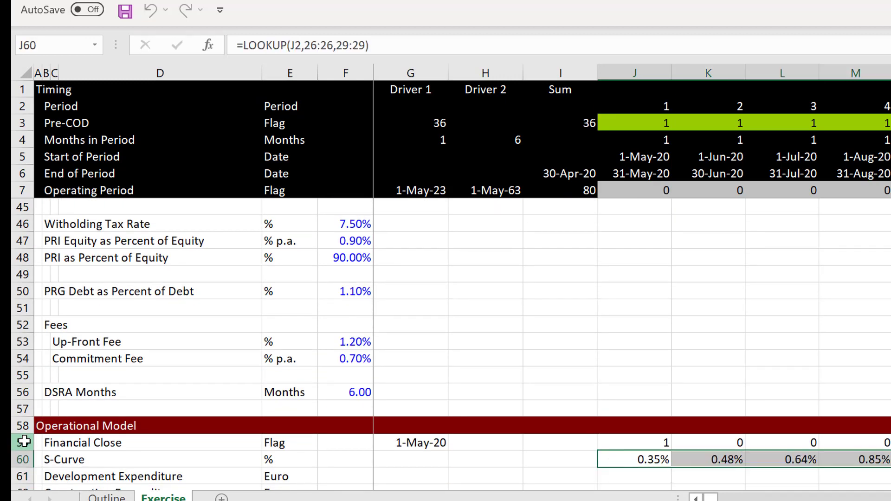
Total the Operational Model's S-Curve row across all periods with a SUM formula in its Sum cell, I60.
key(Left)
key(Left)
key(Right)
text(=)
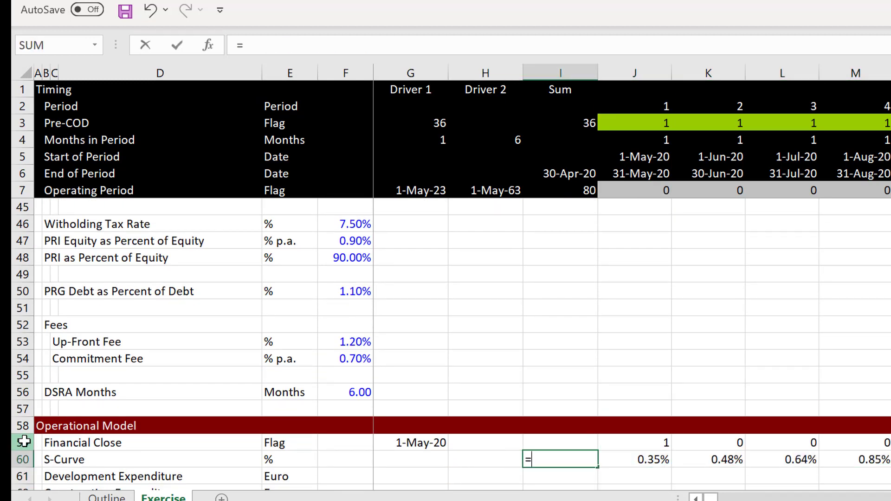
text(sum()
key(Up)
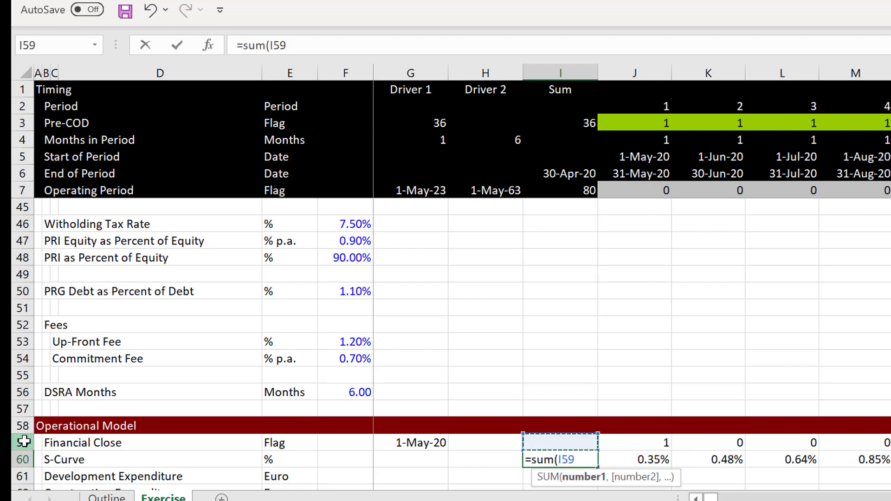
key(Down)
key(ctrl+shift+Right)
key(Return)
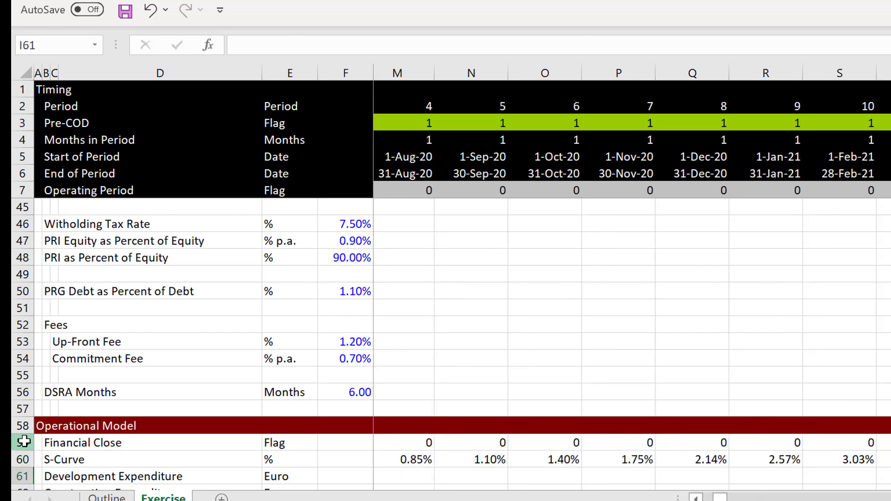
Link the Development Expenditure row's Driver 1 cell, G61, to the Development Cost input with =F20.
key(Left)
key(Left)
key(Up)
key(Down)
key(Down)
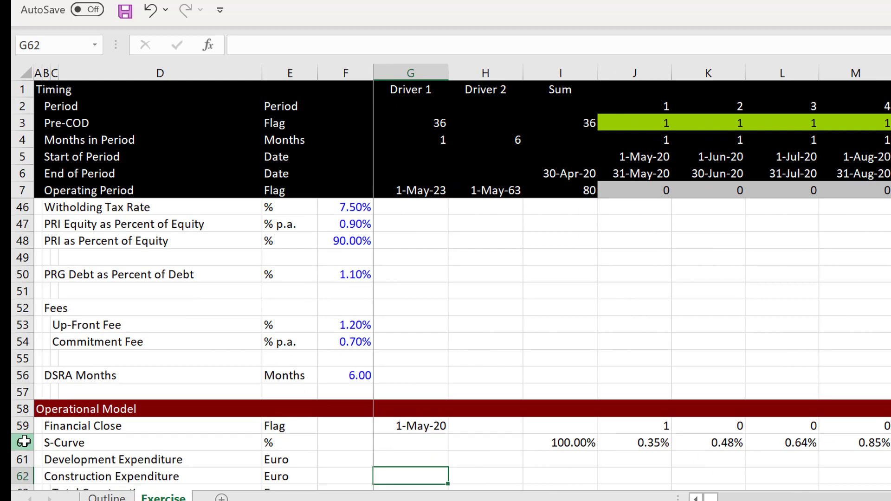
key(Left)
key(Up)
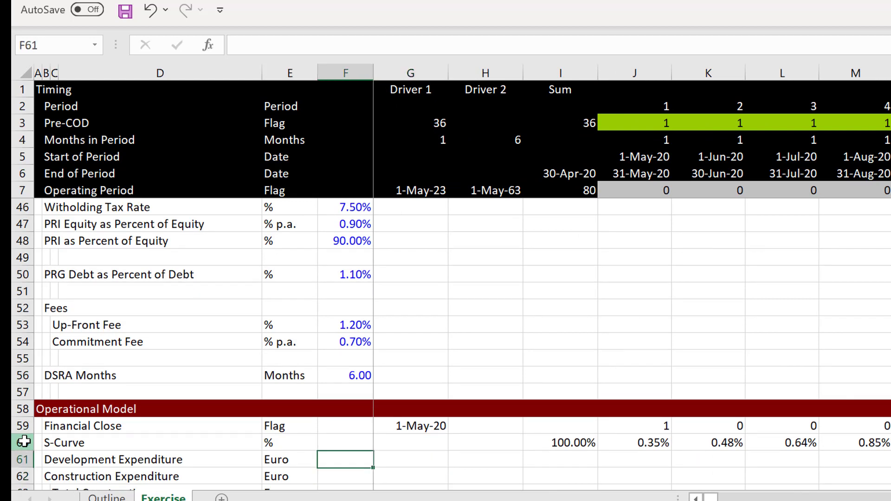
key(Right)
text(=)
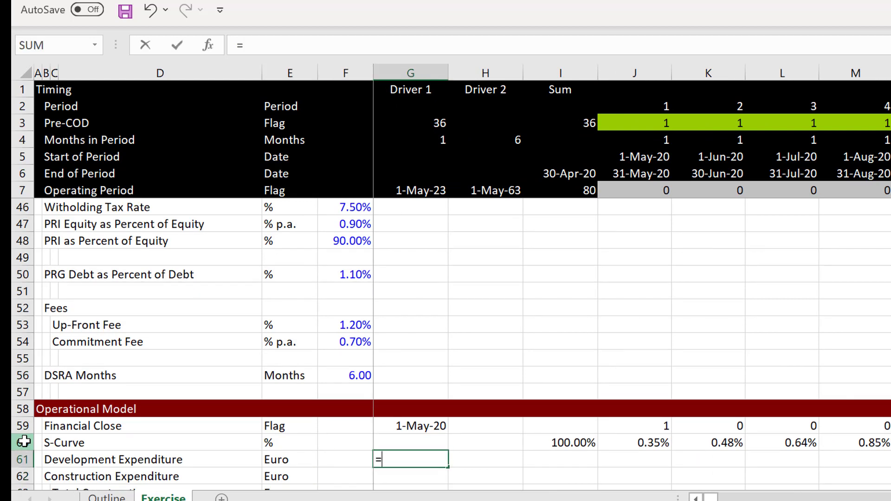
key(Up)
key(Up)
key(Up)
key(Up)
key(Up)
key(Up)
key(Up)
key(Up)
key(Up)
key(Up)
key(Up)
key(Up)
key(Up)
key(Up)
key(Up)
key(Up)
key(Up)
key(Up)
key(Up)
key(Up)
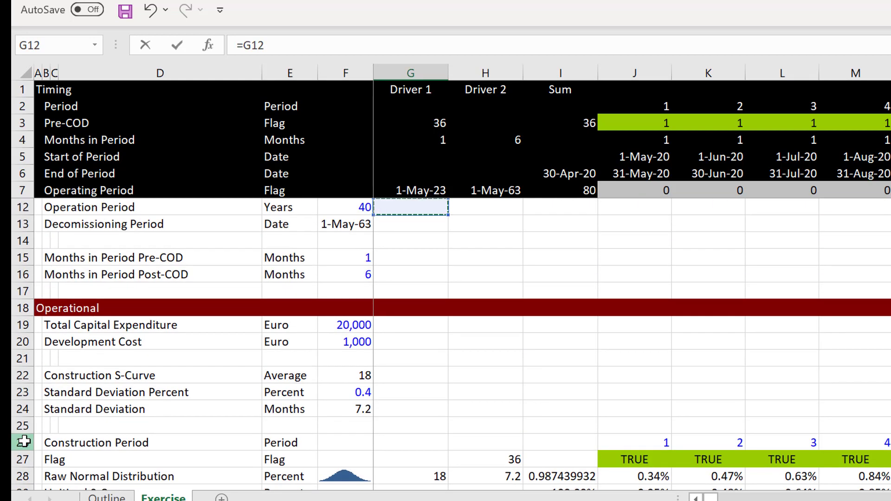
key(Down)
key(Down)
key(Down)
key(Down)
key(Down)
key(Down)
key(Down)
key(Down)
key(Left)
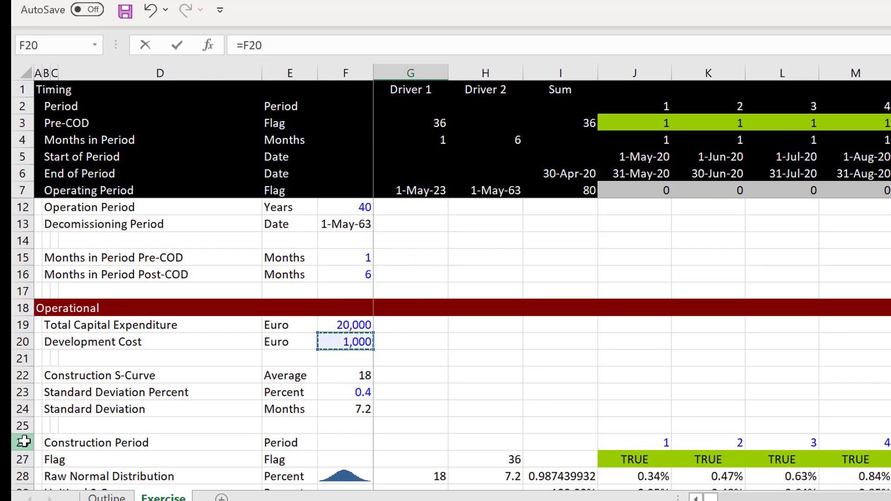
key(Return)
key(Up)
key(Right)
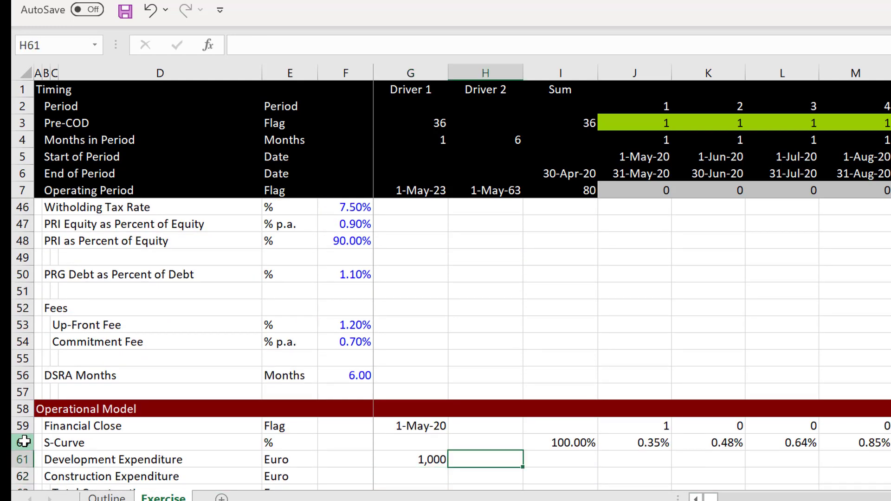
Enter =$G$61*J59 in J61 to place the development expenditure in the financial close period.
key(Right)
key(Right)
text(=)
key(Left)
key(Left)
key(Left)
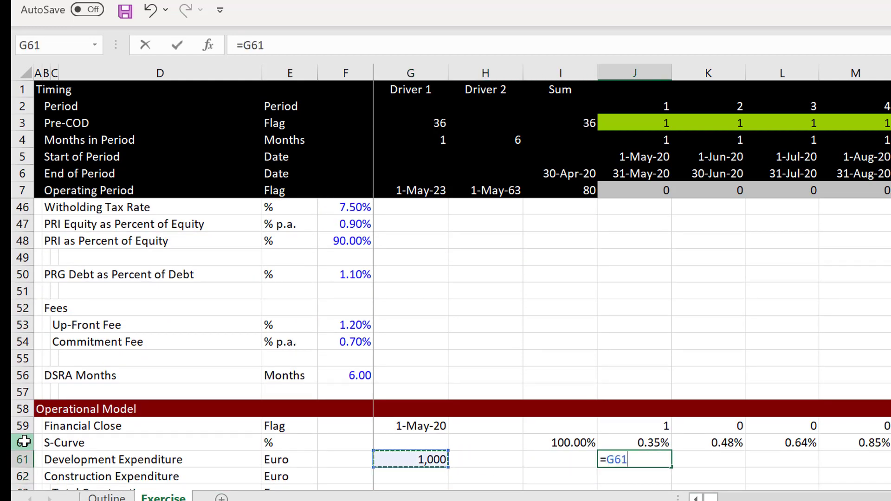
key(F4)
text(*)
key(Up)
key(Up)
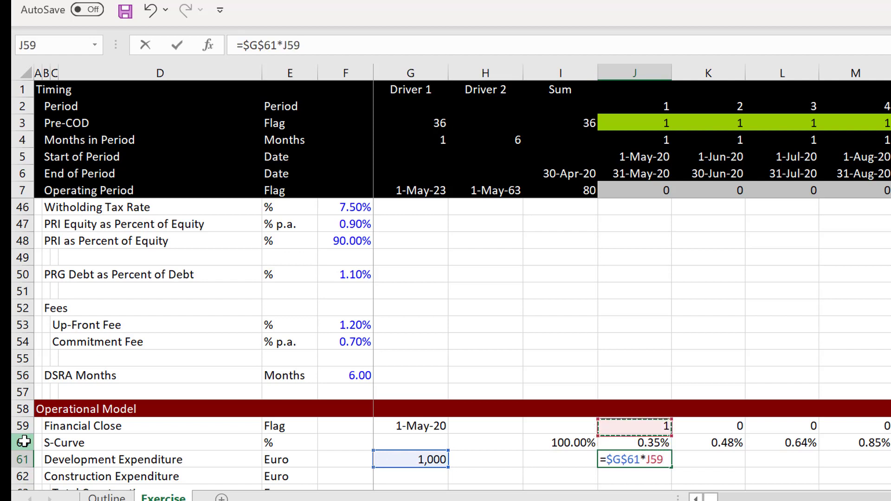
key(Return)
key(Up)
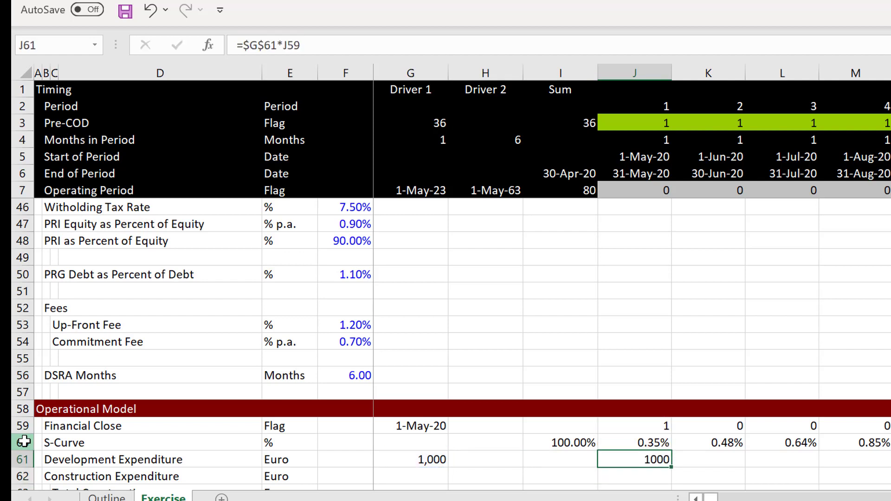
Format J61 with thousands separators and two decimals, and fill its formula right across all periods.
key(ctrl+shift+1)
key(ctrl+shift+Right)
key(ctrl+r)
Format the Development Expenditure driver in G61 with thousands separators and two decimals.
key(Down)
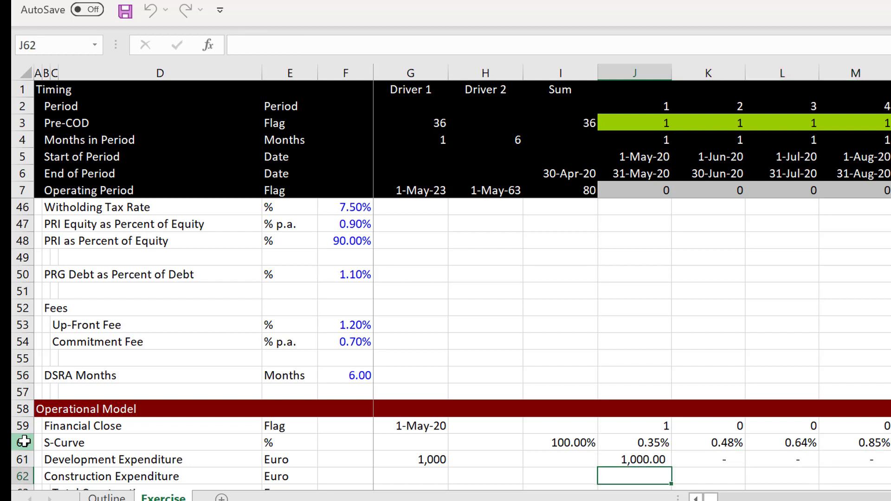
key(Down)
key(Up)
key(Up)
key(Left)
key(Left)
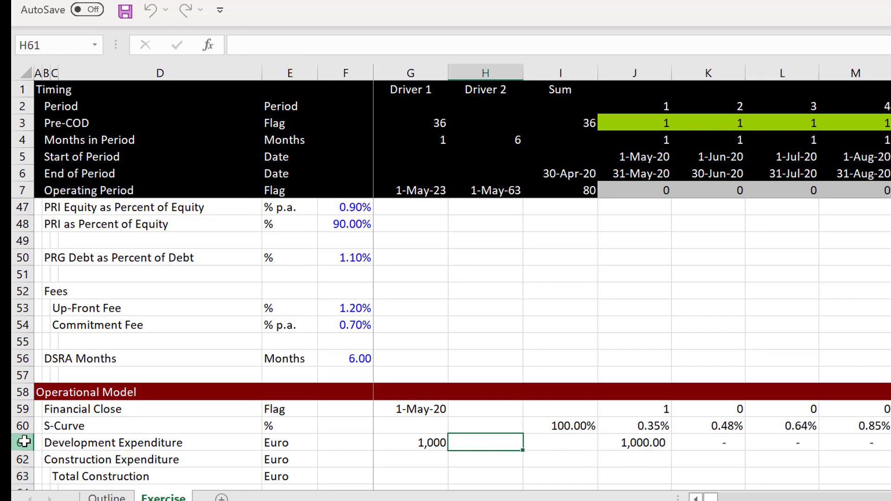
key(Left)
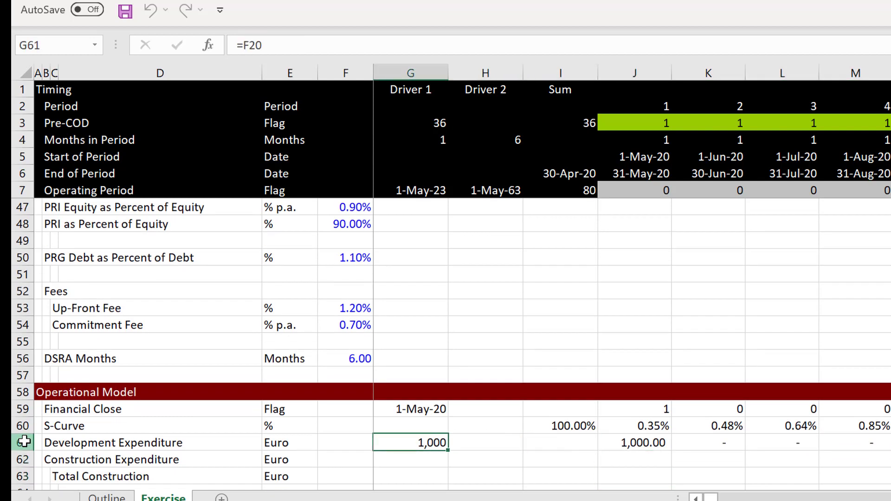
key(ctrl+shift+1)
Link the Construction Expenditure driver G62 to Total Capital Expenditure with =F19, formatted with thousands separators and two decimals.
key(Down)
text(=)
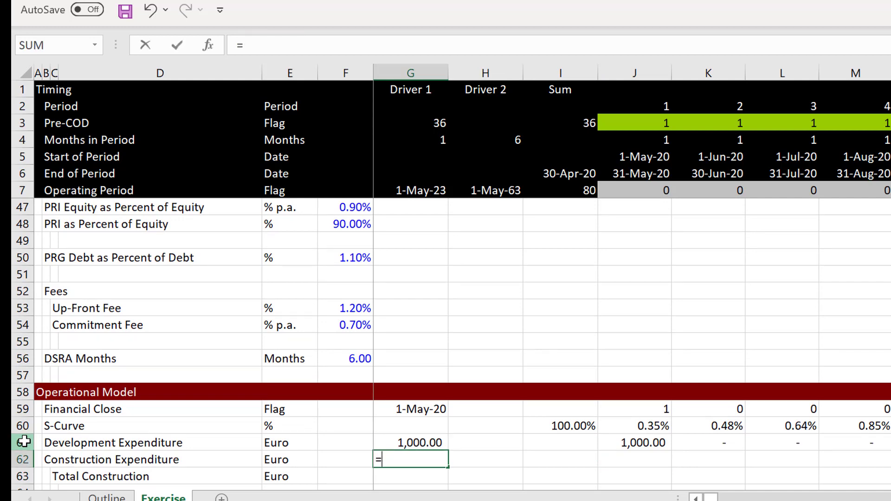
key(Up)
key(Up)
key(Up)
key(Up)
key(Up)
key(Up)
key(Up)
key(Up)
key(Up)
key(Up)
key(Up)
key(Up)
key(Up)
key(Up)
key(Up)
key(Up)
key(Up)
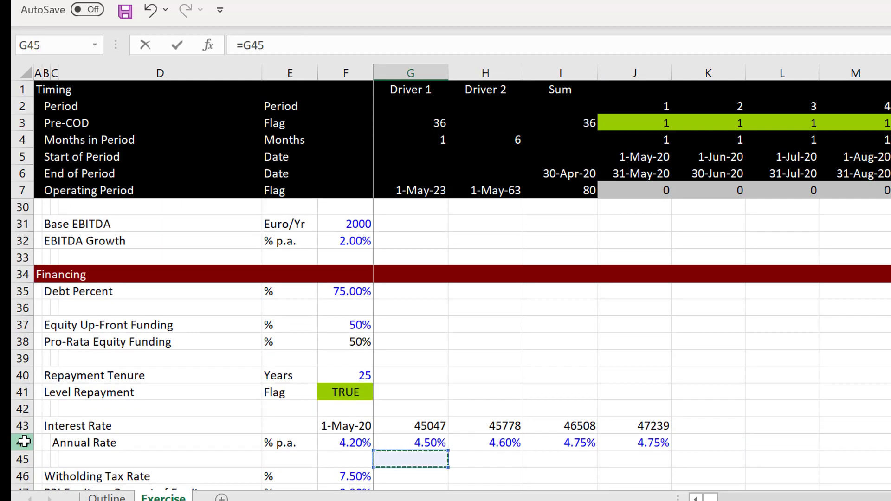
key(Up)
key(Up)
key(Up)
key(Up)
key(Up)
key(Up)
key(Up)
key(Up)
key(Up)
key(Up)
key(Up)
key(Up)
key(Up)
key(Up)
key(Up)
key(Up)
key(Up)
key(Up)
key(Up)
key(Up)
key(Down)
key(Down)
key(Down)
key(Down)
key(Down)
key(Down)
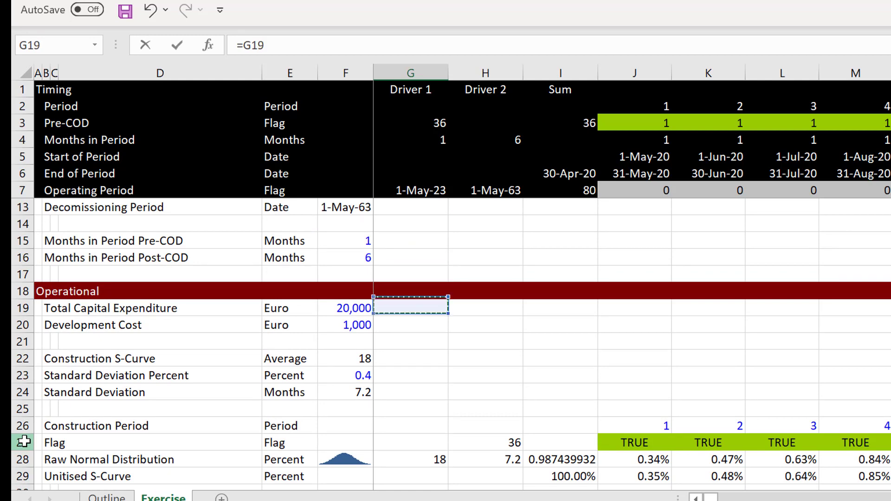
key(Left)
key(Return)
key(Up)
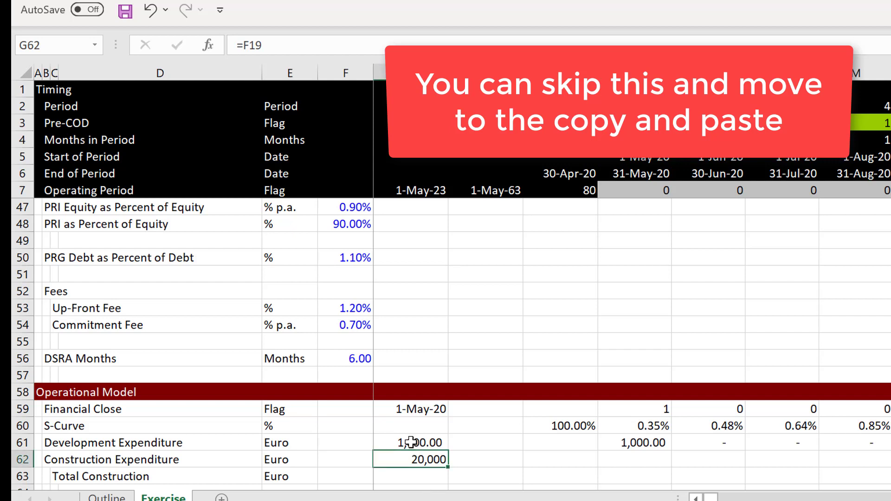
key(ctrl+shift+1)
Enter =J60*$G$62 in J62 to spread construction expenditure over the S-curve, and fill it right across all periods.
key(Right)
key(Right)
key(Right)
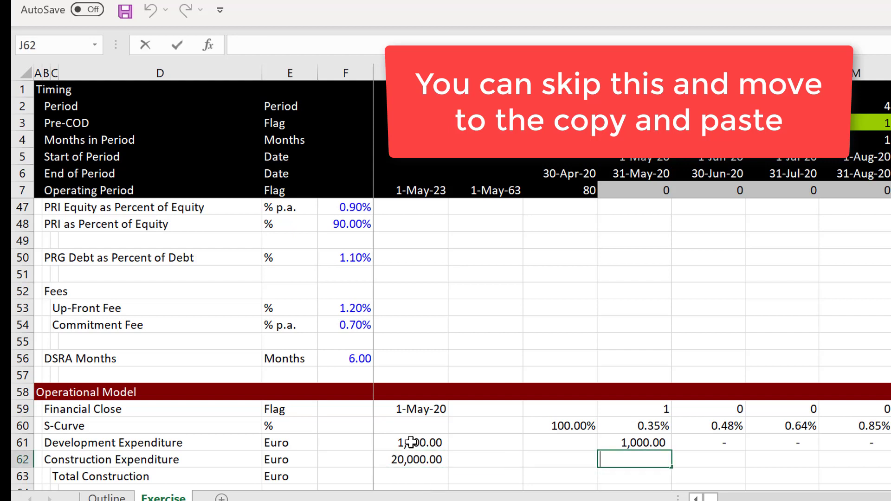
text(=)
key(Up)
key(Up)
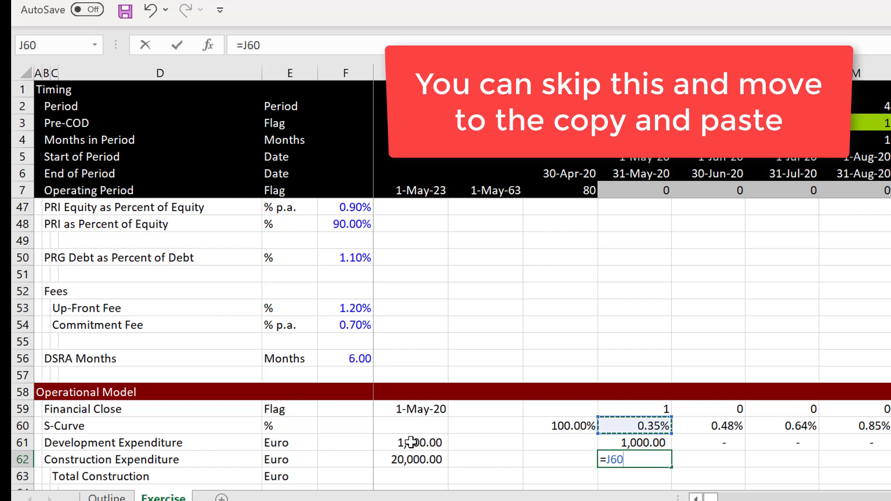
text(*)
key(Left)
key(Left)
key(Left)
key(F4)
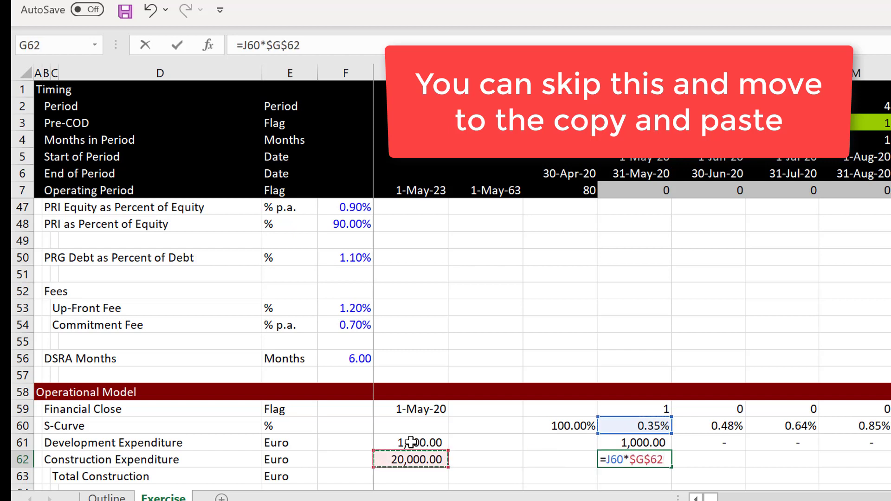
key(ctrl+Return)
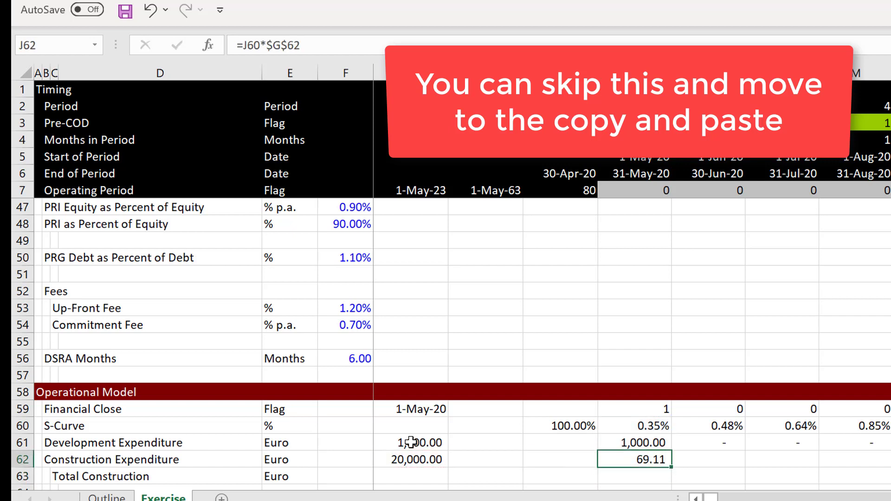
key(ctrl+shift+Right)
key(ctrl+r)
Sum the Development Expenditure row in I61 with a SUM formula from J61 through the last period.
key(Left)
key(Up)
text(=)
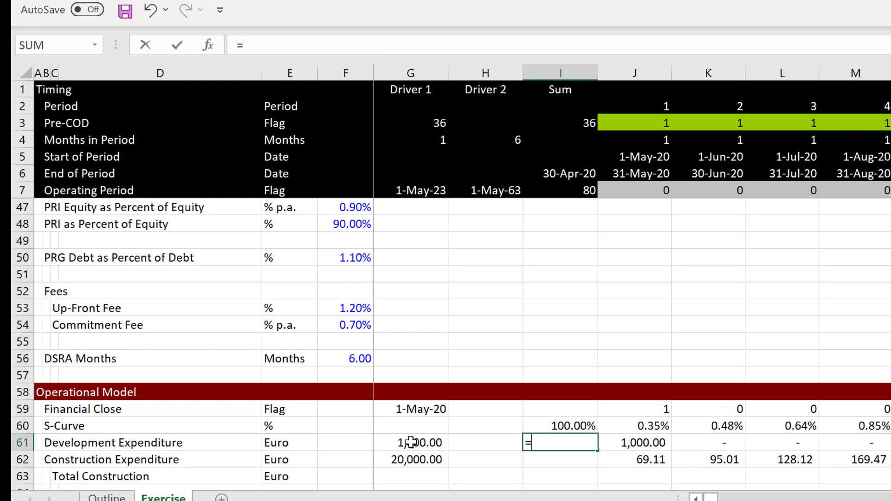
text(sum()
key(Right)
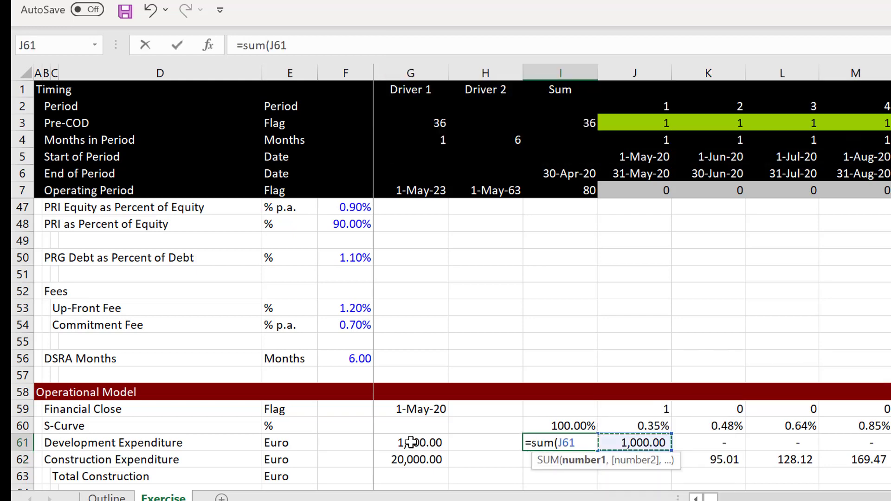
key(ctrl+shift+Right)
key(Return)
Copy the SUM formula from I61 down to the Construction Expenditure row in I62.
key(Left)
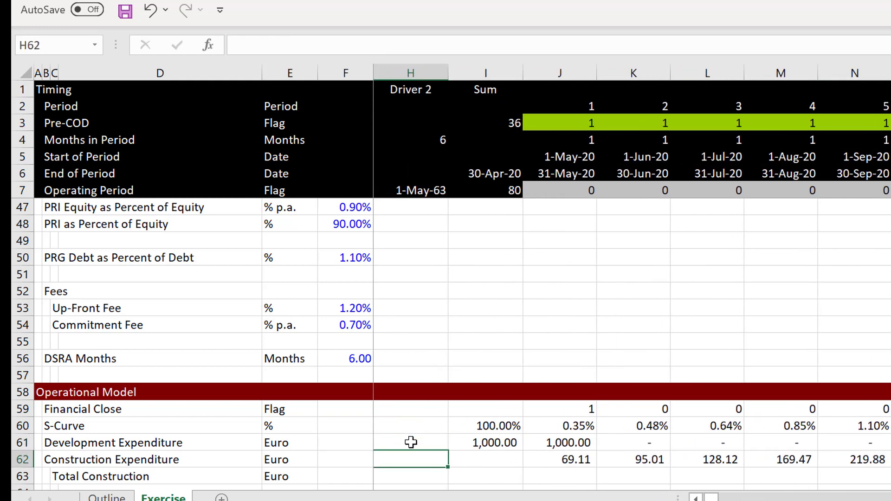
key(Up)
key(Right)
key(shift+Down)
key(ctrl+d)
key(Down)
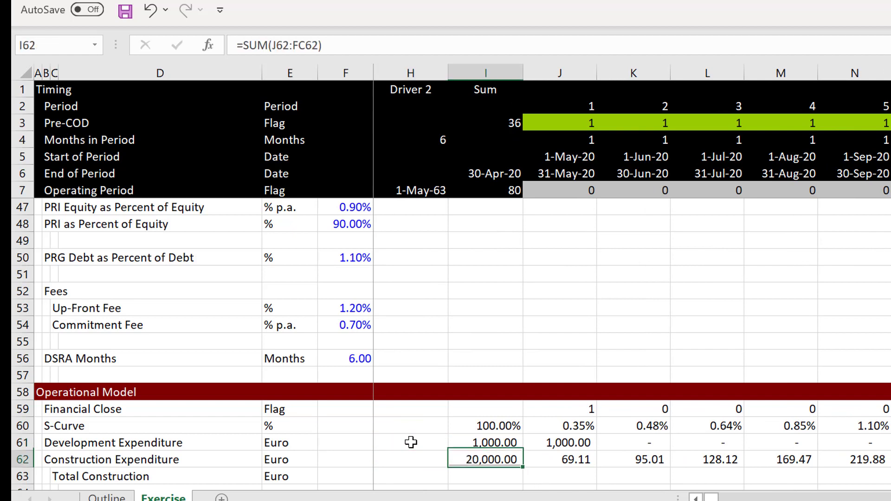
Set the Sum Border to Light Line in the Format Options form and apply the formatting to the sheet.
key(Down)
key(Down)
key(Down)
key(Up)
key(Up)
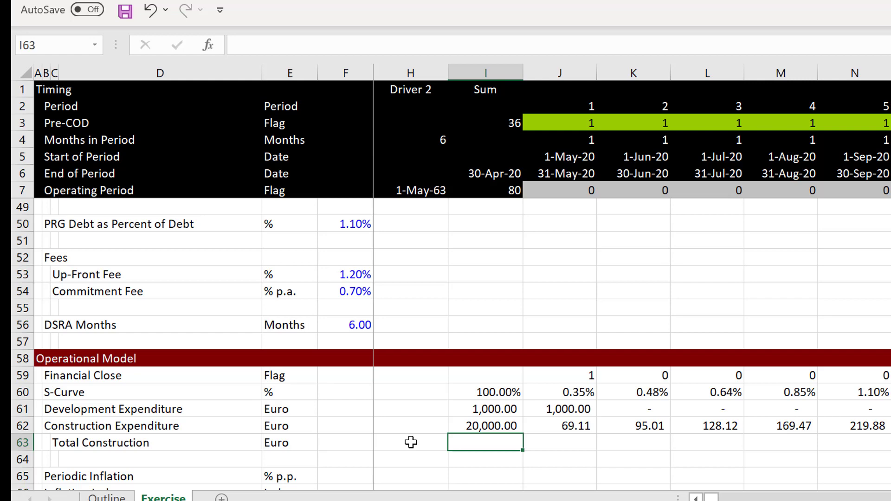
key(ctrl+alt+c)
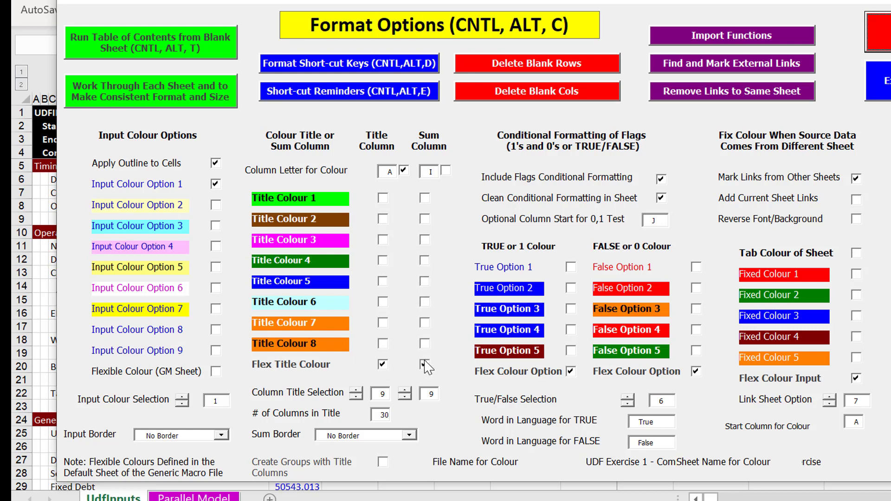
click(410, 436)
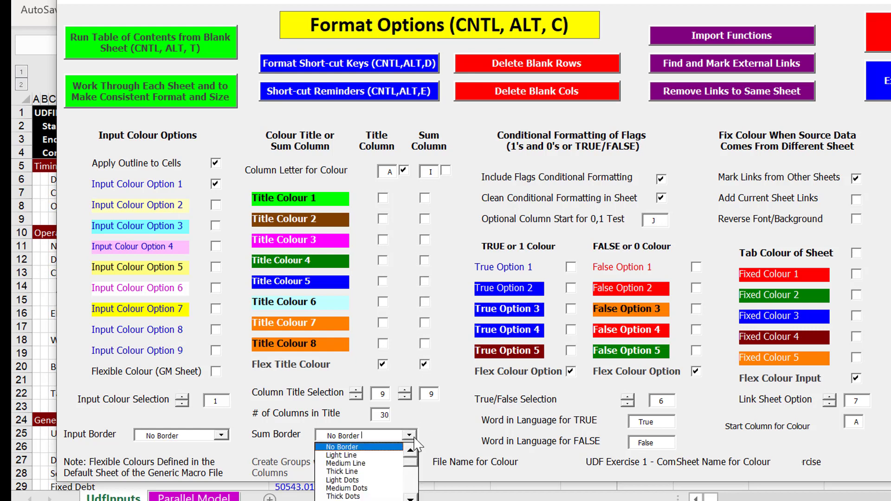
click(388, 456)
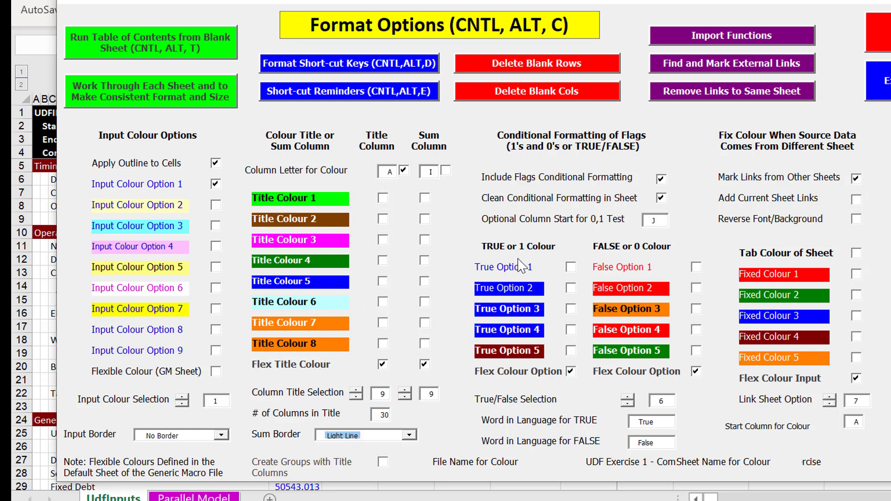
click(879, 31)
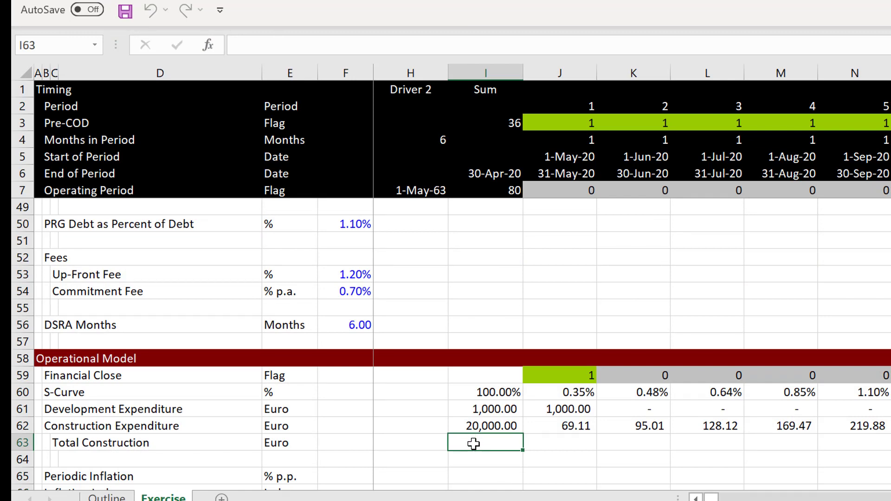
Try applying Title Colour 6 to the sum column through the Format Options form.
key(ctrl+alt+c)
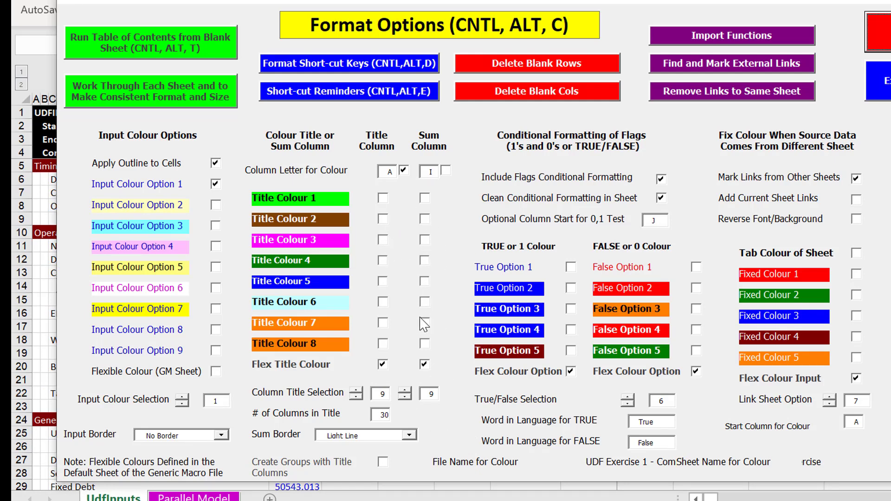
click(425, 302)
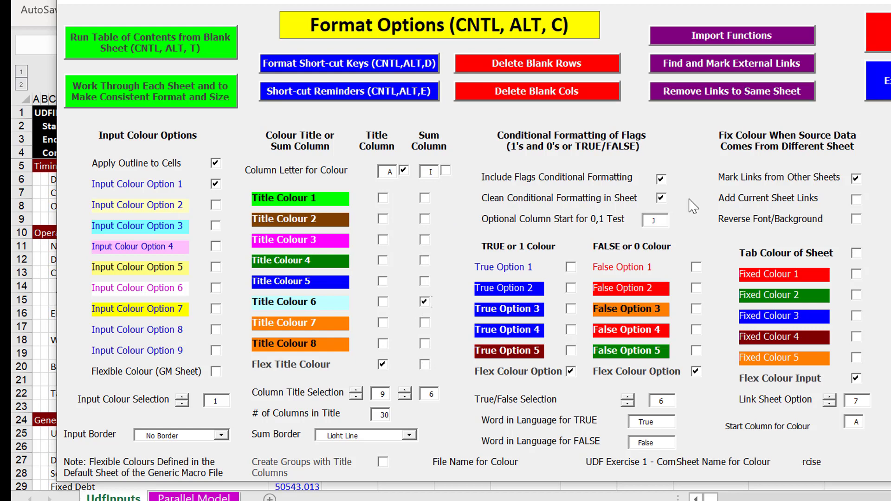
click(884, 32)
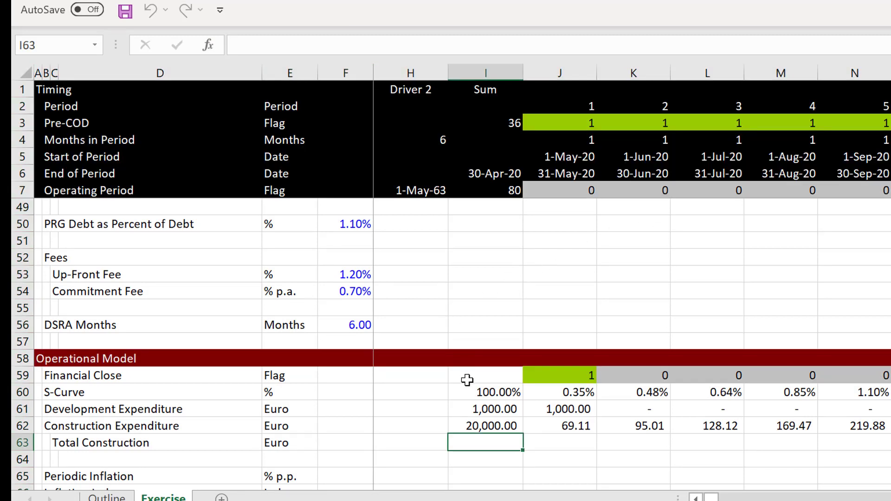
Enable colouring of sum column I in the Format Options form, choose Flex Title Colour for it, and apply the formatting.
click(467, 381)
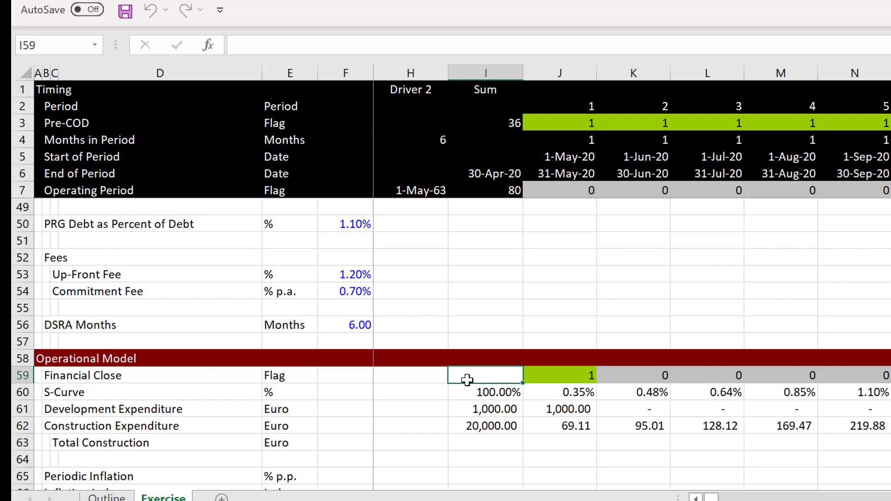
key(ctrl+alt+c)
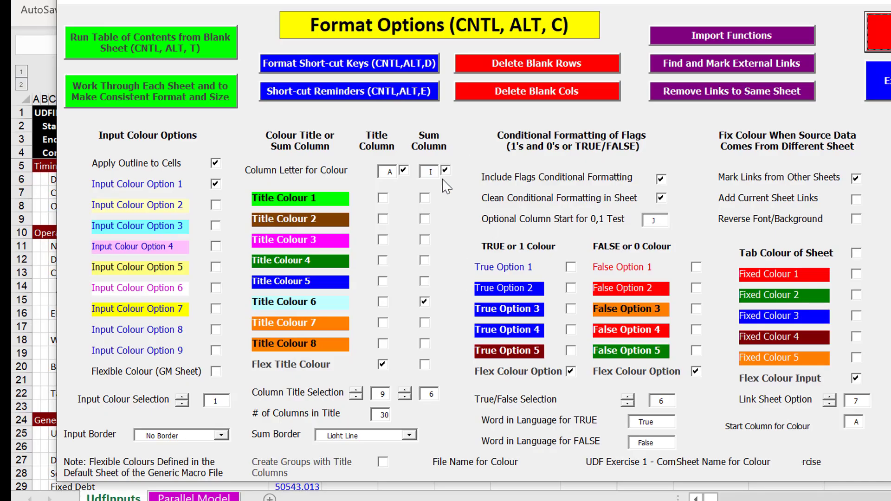
click(424, 365)
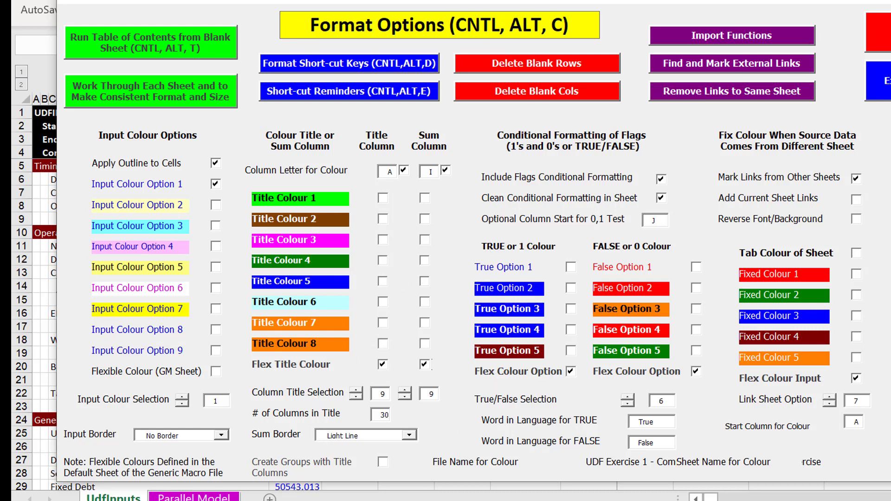
click(879, 31)
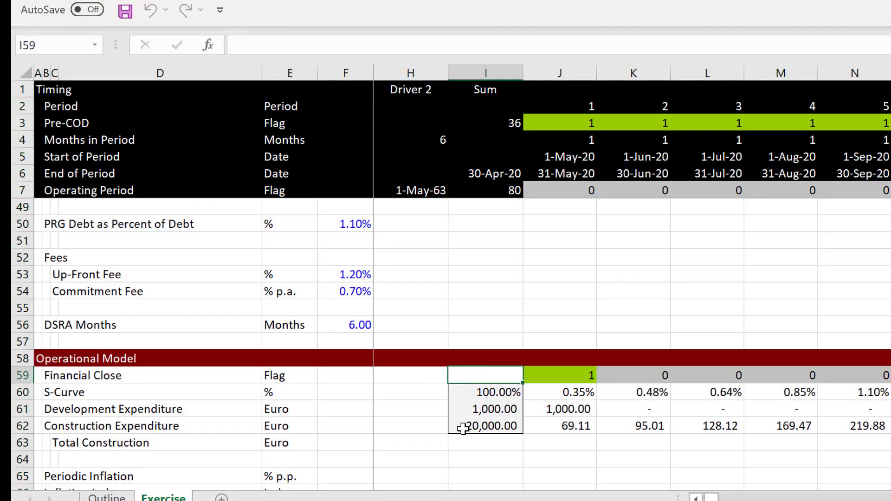
Link the Periodic Inflation driver in G65 to the EBITDA Growth rate with =F32.
click(478, 458)
key(Down)
key(Down)
key(Down)
key(Down)
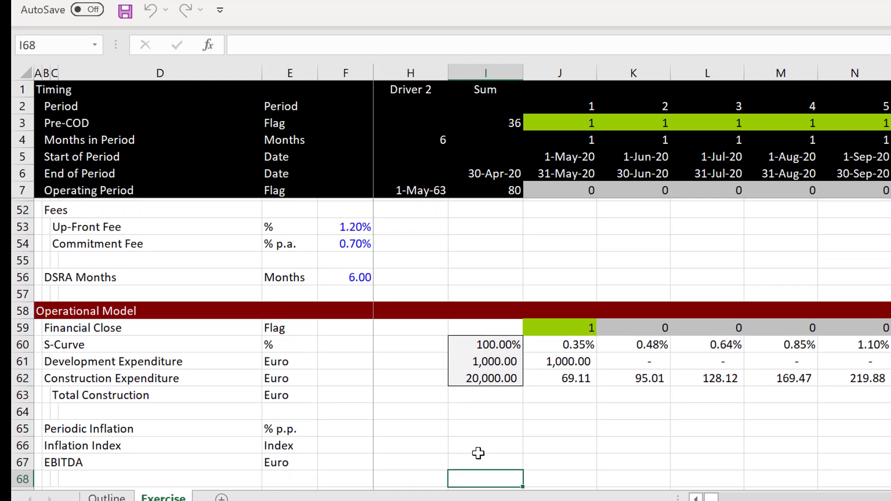
key(Up)
key(Up)
key(Up)
key(Left)
key(Left)
key(Left)
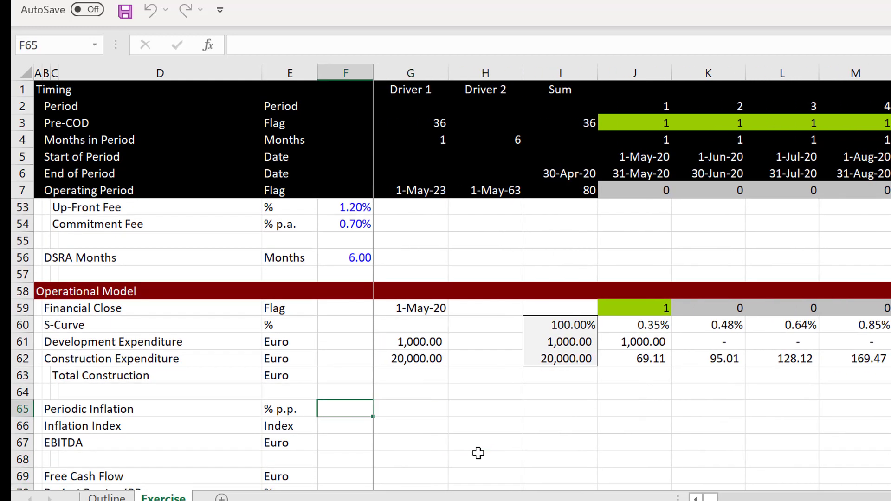
key(Left)
key(Right)
key(Right)
text(=)
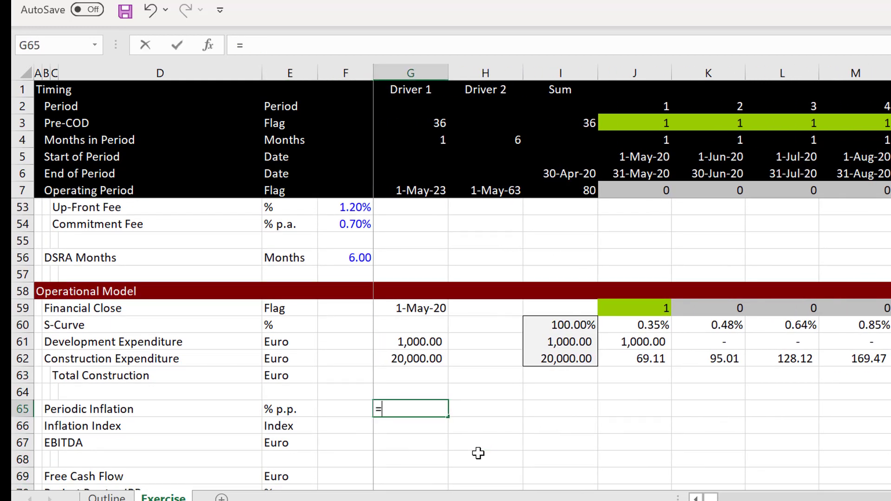
key(Page_Up)
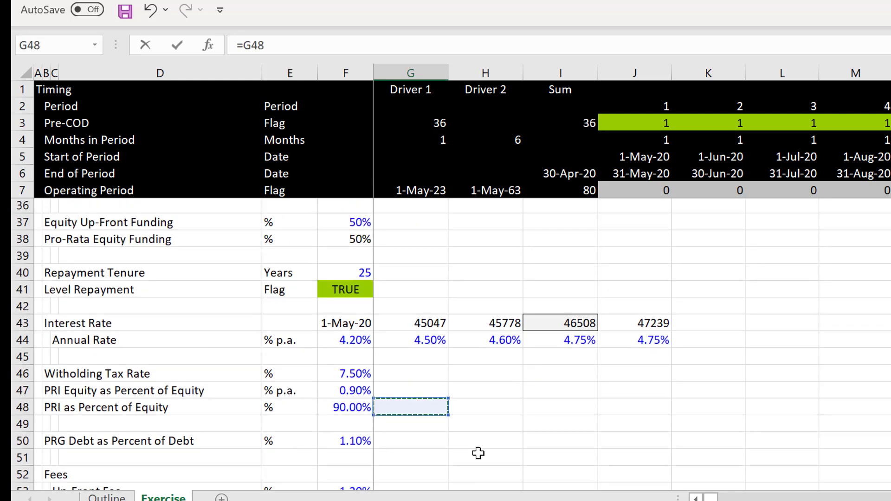
key(Page_Up)
key(Page_Up)
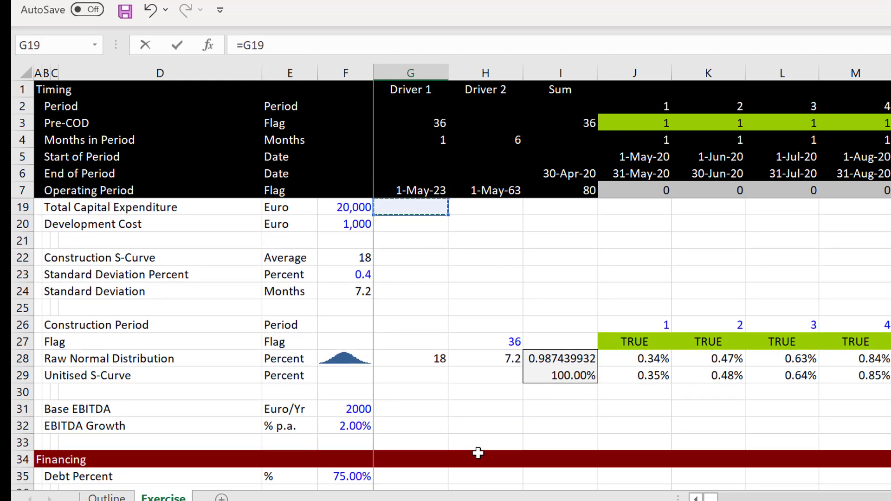
key(Down)
key(Down)
key(Down)
key(Down)
key(Down)
key(Down)
key(Down)
key(Down)
key(Down)
key(Down)
key(Down)
key(Down)
key(Down)
key(Down)
key(Down)
key(Down)
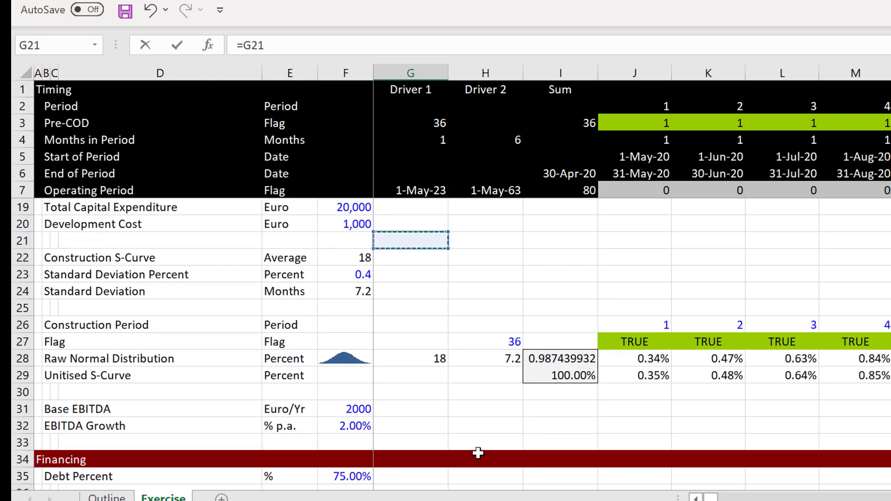
key(Left)
key(Up)
key(Up)
key(Up)
key(Return)
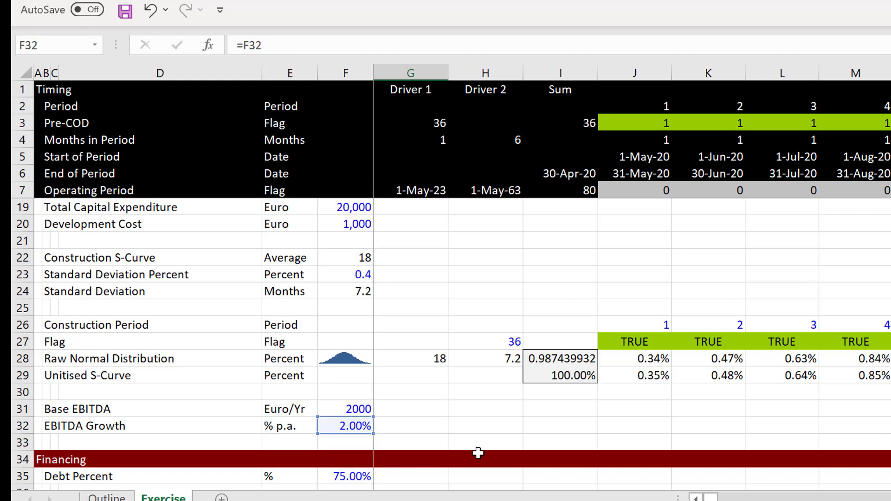
Enter =(1+$G$65)^(J4/12)-1 in J65 as the first period's inflation and format the cell as a percentage.
key(Up)
key(Right)
key(Right)
key(Right)
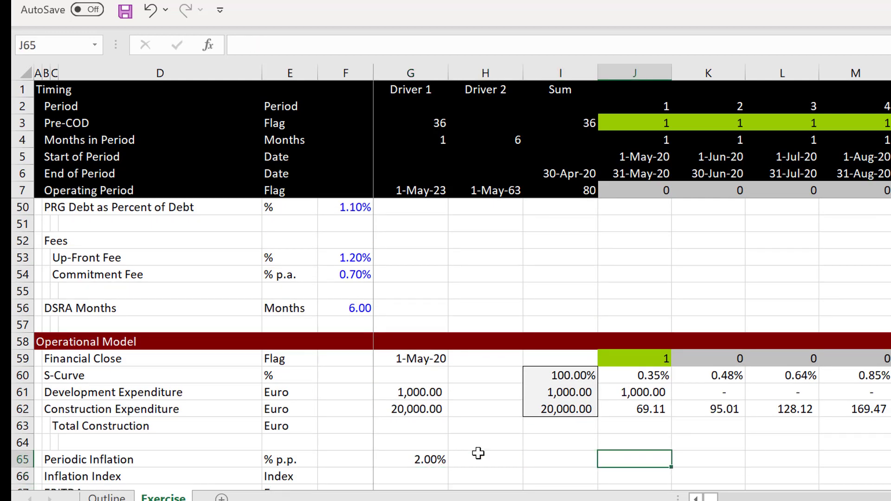
text(=(1)
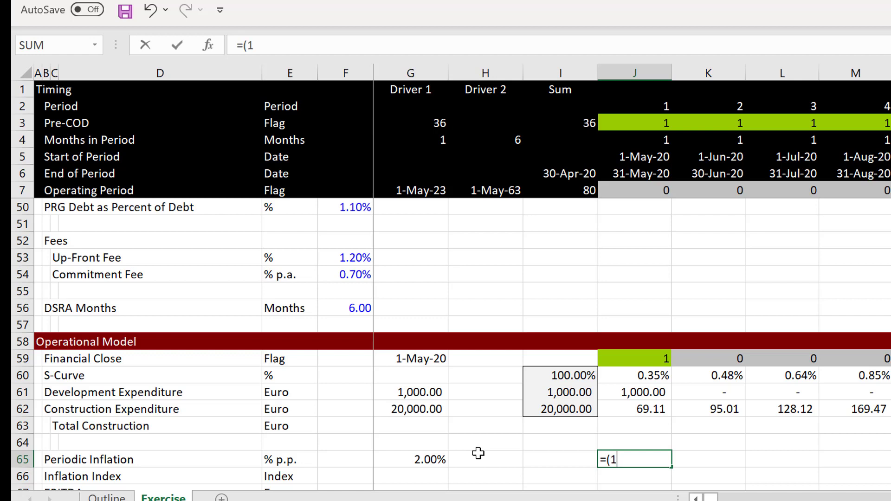
text(+)
key(Left)
key(Left)
key(Left)
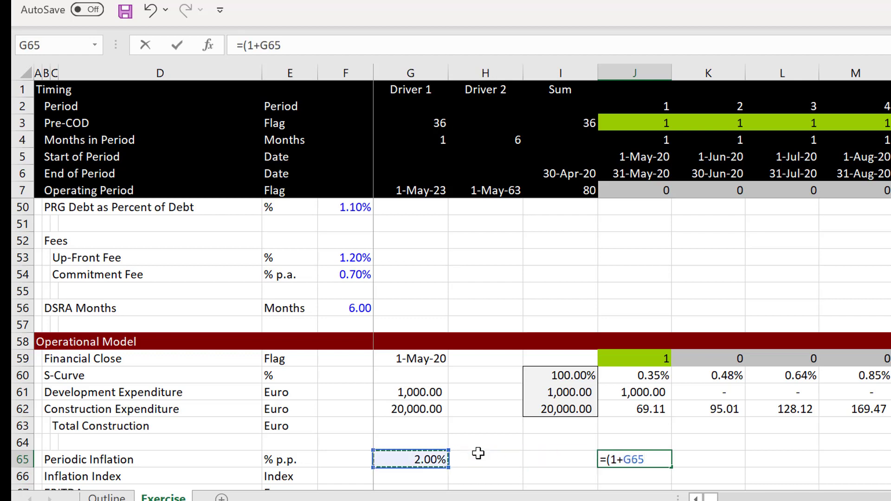
key(F4)
text())
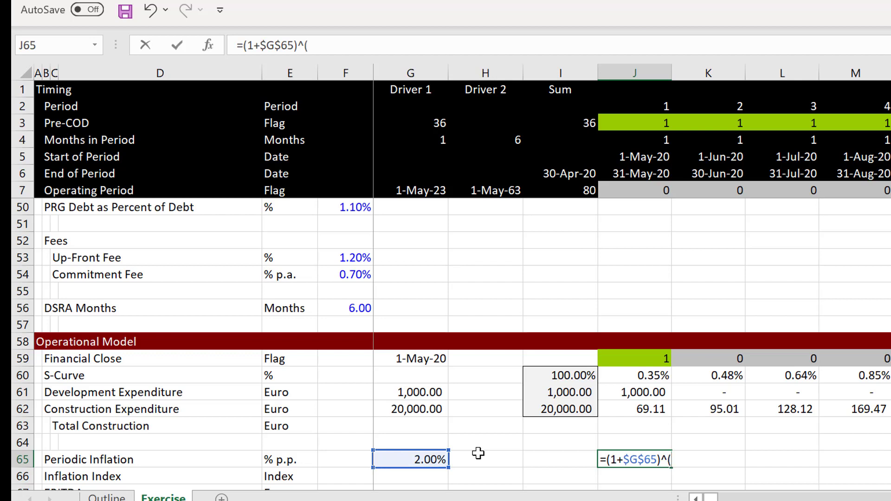
text(^()
click(638, 151)
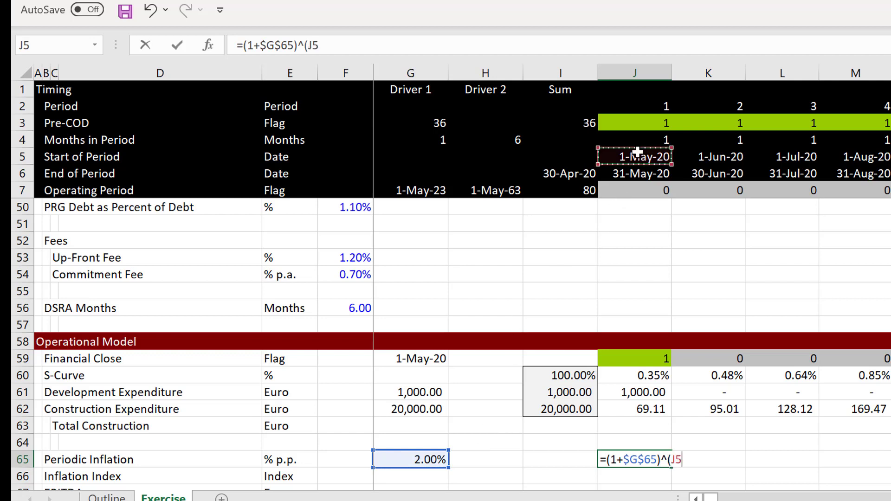
key(Up)
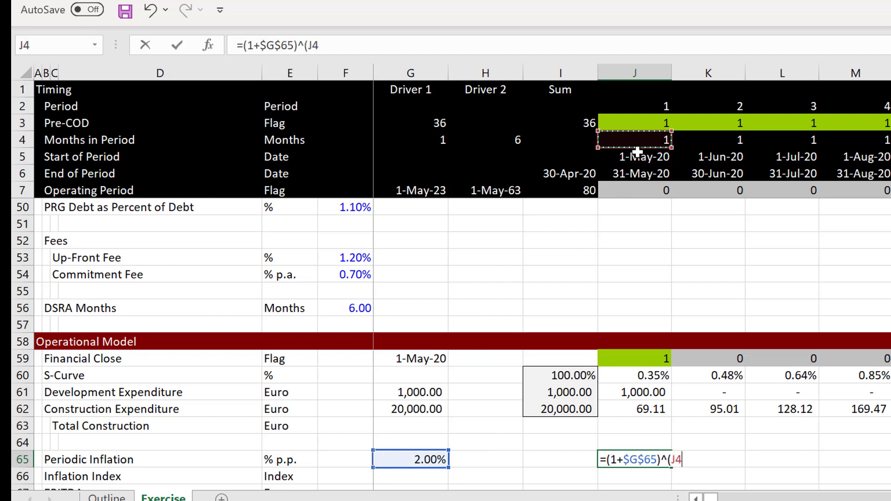
text(/12)-1)
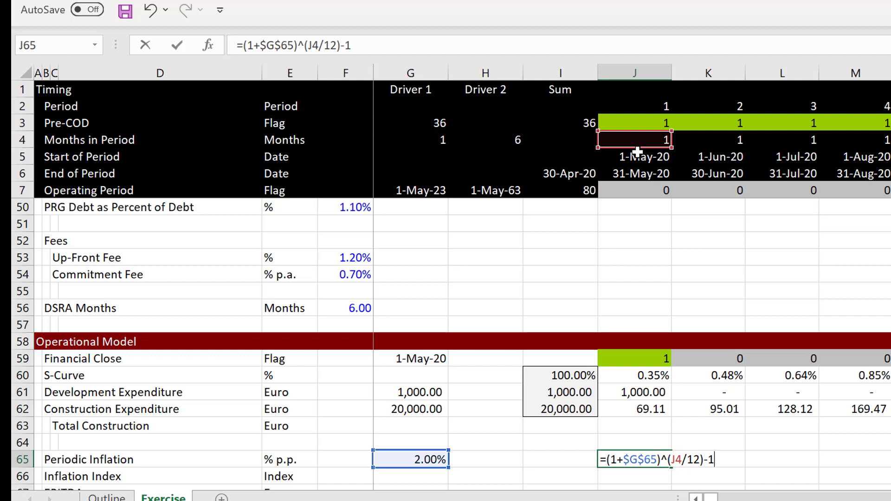
key(Return)
key(Up)
key(ctrl+shift+5)
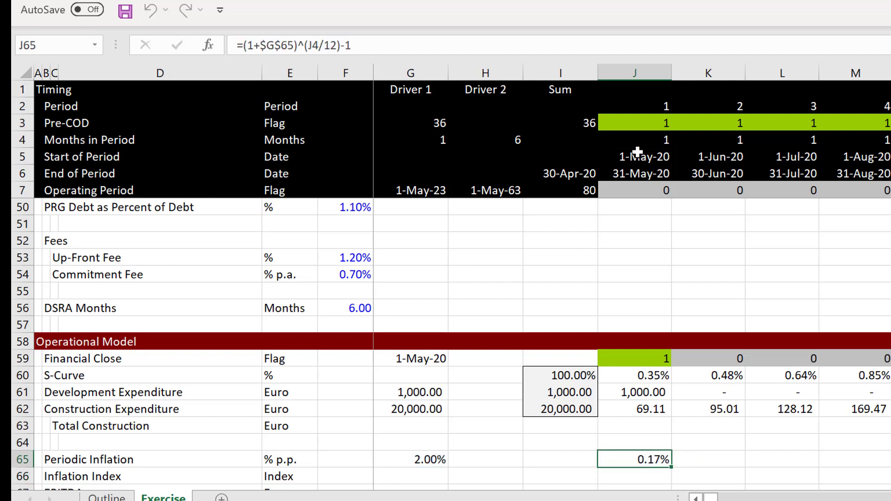
Copy the Periodic Inflation formula from J65 across all the timeline columns of row 65.
key(F2)
key(Escape)
key(ctrl+shift+Right)
key(ctrl+r)
Examine the Periodic Inflation values along row 65, comparing the monthly periods with the six-month operating periods.
key(Right)
key(Right)
key(Right)
key(Right)
key(Right)
key(Right)
key(Right)
key(Right)
key(Right)
key(Right)
key(Right)
key(Right)
key(Right)
key(Right)
key(Right)
key(Right)
key(Right)
key(Right)
key(Right)
key(Right)
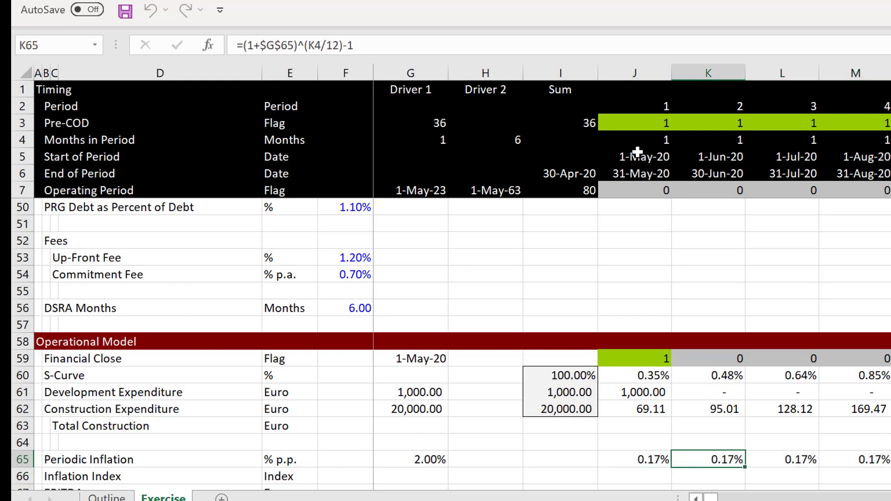
key(Right)
key(Right)
key(Right)
key(Right)
key(Right)
key(Right)
key(Right)
key(Right)
key(Right)
key(Right)
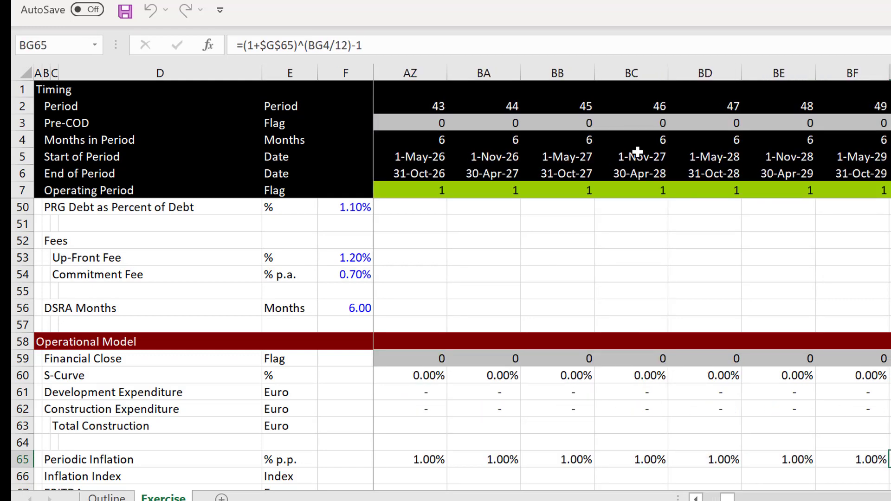
key(Left)
key(Left)
key(Left)
key(Left)
key(Left)
key(Left)
key(Left)
key(Left)
key(Left)
key(Left)
key(Left)
key(Left)
key(Left)
key(Left)
key(Left)
key(Left)
key(Left)
key(Left)
key(Left)
key(Left)
key(Left)
key(Left)
key(Left)
key(Left)
key(Left)
key(Left)
key(Left)
key(Left)
key(Left)
key(Left)
key(Left)
key(Left)
key(Left)
key(Left)
key(Left)
key(Left)
key(Left)
key(Left)
key(Left)
key(Left)
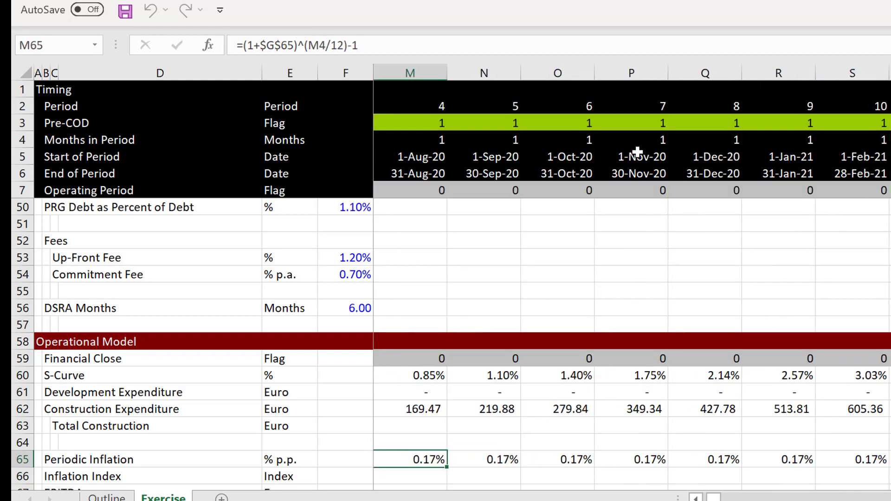
Enter a starting Inflation Index of 1 in I66.
key(Down)
key(Down)
key(Up)
key(Right)
key(Right)
key(Right)
key(Right)
key(Right)
key(Right)
key(Right)
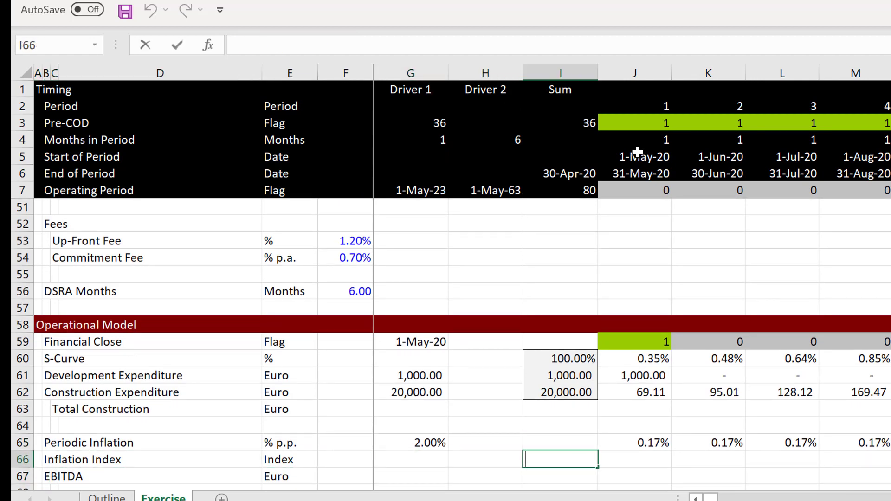
text(1)
key(Return)
Enter =I66*(1+J65*J7) in J66 to grow the Inflation Index only during the operating period.
key(Up)
key(Right)
text(=)
key(Left)
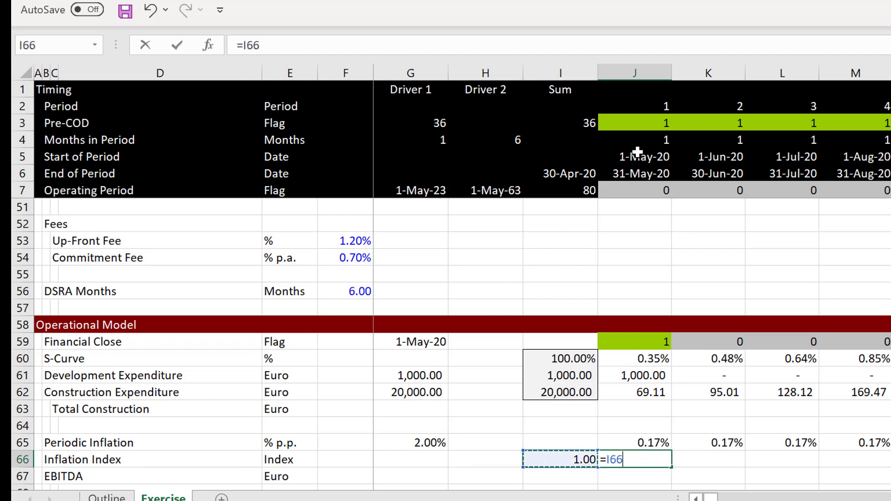
text(*()
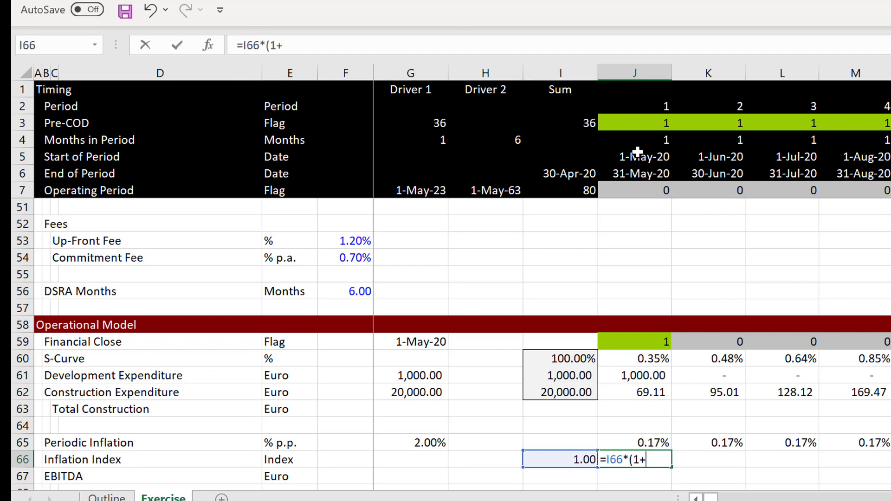
text(1+)
key(Up)
text(*)
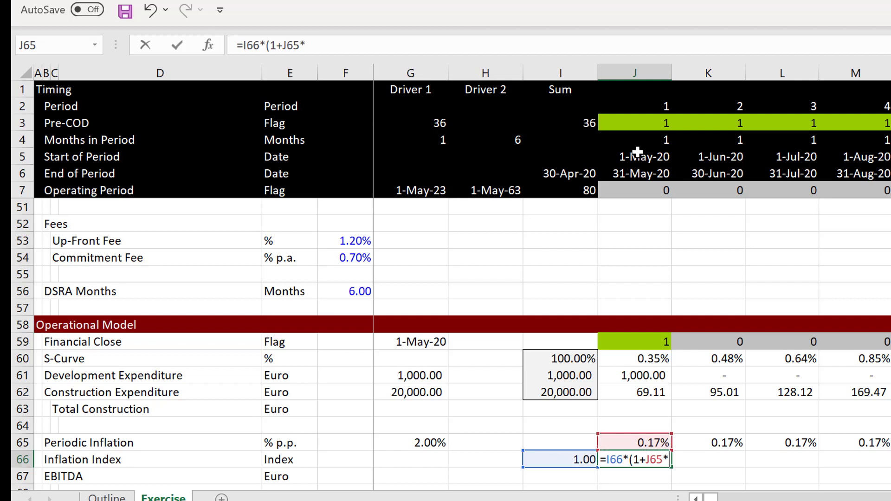
click(643, 187)
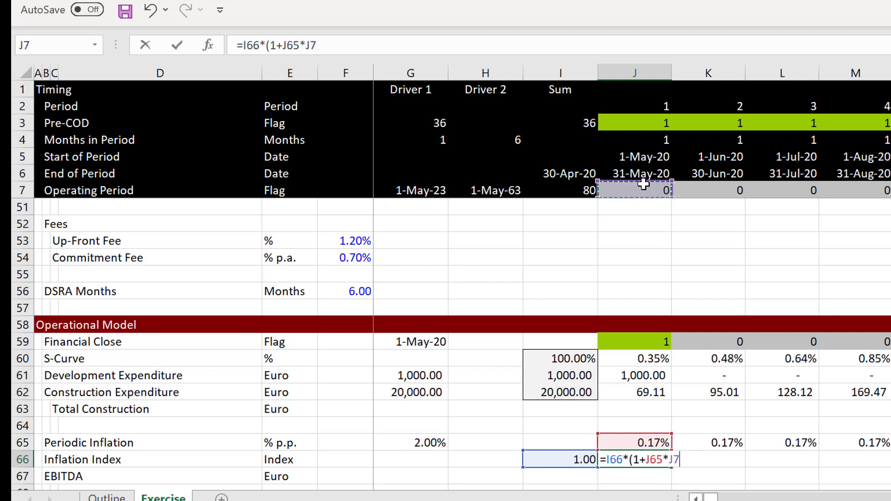
text())
key(ctrl+Return)
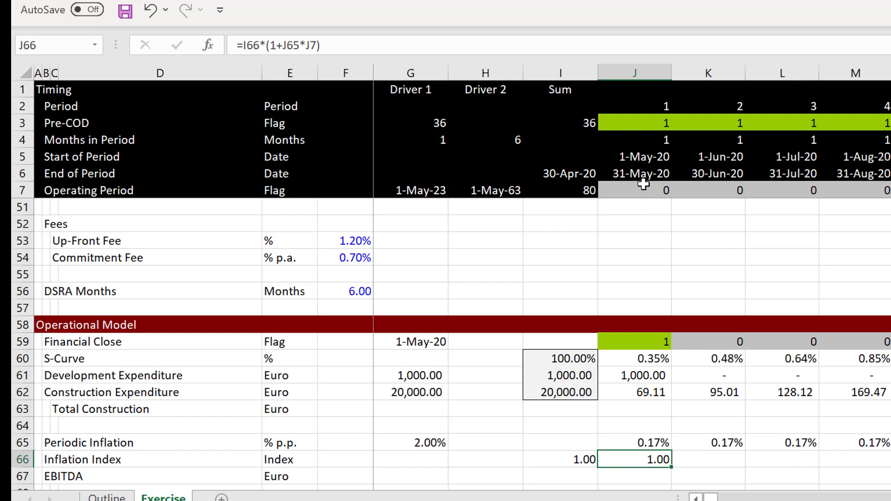
Apply the two-decimal number format to J66 and copy its Inflation Index formula across all timeline columns of row 66.
key(ctrl+shift+1)
key(ctrl+shift+Right)
key(ctrl+r)
Examine the Inflation Index values along row 66, comparing the pre-operating months with the six-month operating periods.
key(Right)
key(Right)
key(Right)
key(Right)
key(Right)
key(Right)
key(Right)
key(Right)
key(Right)
key(Right)
key(Right)
key(Right)
key(Right)
key(Right)
key(Right)
key(Right)
key(Right)
key(Right)
key(Right)
key(Right)
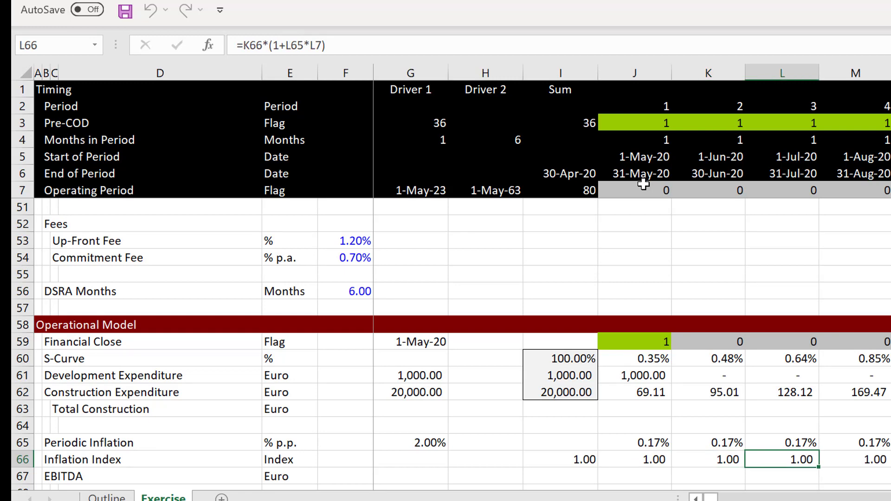
key(Right)
key(Right)
key(Right)
key(Right)
key(Right)
key(Right)
key(Right)
key(Right)
key(Right)
key(Right)
key(Right)
key(Right)
key(Right)
key(Right)
key(Right)
key(Right)
key(Right)
key(Right)
key(Right)
key(Right)
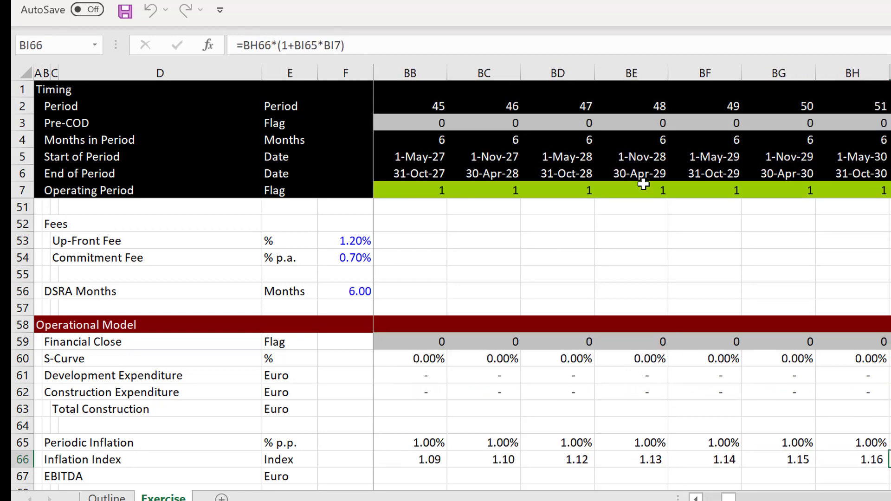
key(Left)
key(Left)
key(Left)
key(Left)
key(Left)
key(Left)
key(Left)
key(Left)
key(Left)
key(Left)
key(Left)
key(Left)
key(Left)
key(Left)
key(Left)
key(Left)
key(Left)
key(Left)
key(Left)
key(Left)
key(Left)
key(Left)
key(Left)
key(Left)
key(Left)
key(Left)
key(Left)
key(Left)
key(Left)
key(Left)
key(Left)
key(Left)
key(Left)
key(Left)
key(Left)
key(Left)
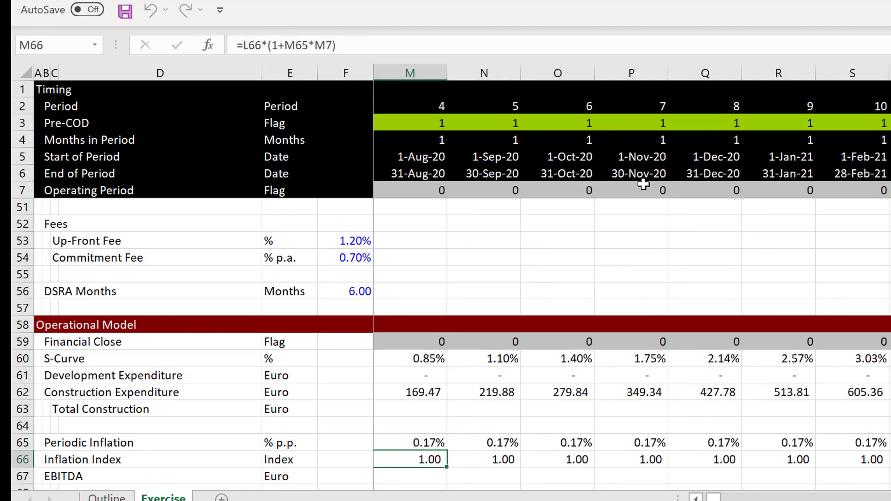
Link the EBITDA driver in G67 to Base EBITDA with =F31 and format it as a two-decimal number with thousands separator.
key(Down)
key(Down)
key(Down)
key(Down)
key(Up)
key(Up)
key(Up)
key(Up)
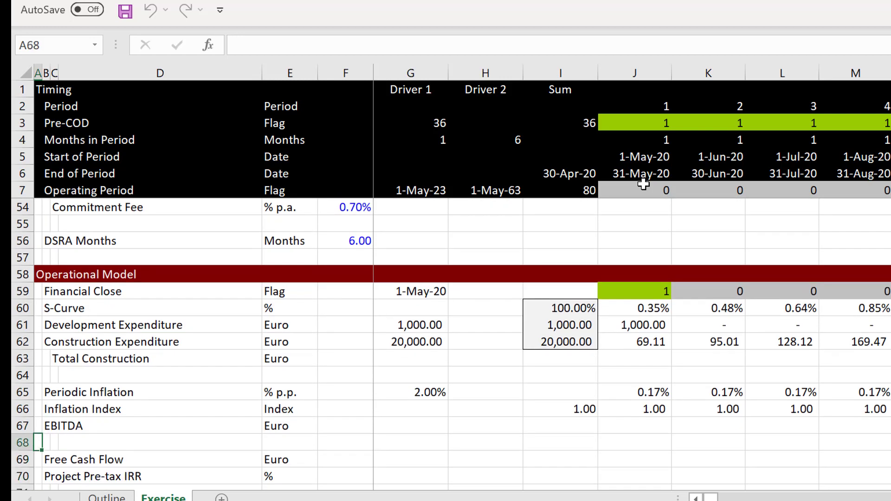
key(Right)
key(Right)
key(Right)
key(Down)
key(Right)
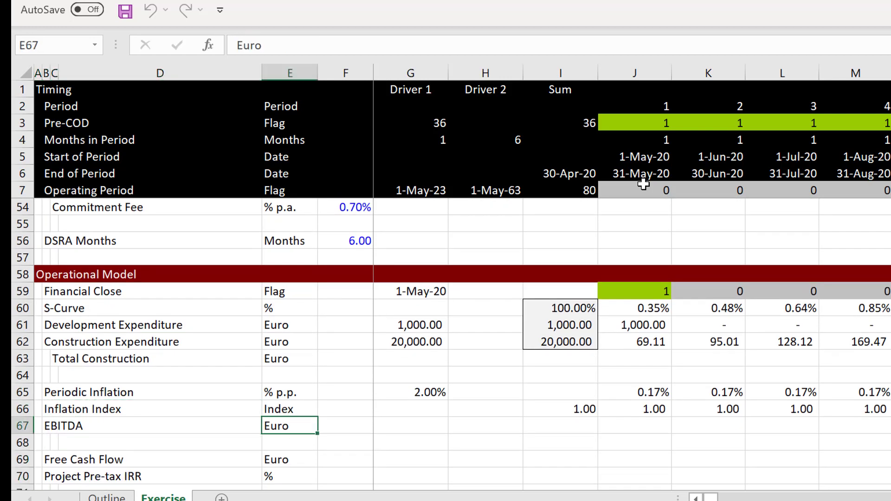
key(Right)
key(Right)
text(=)
key(Up)
key(Up)
key(Up)
key(Up)
key(Up)
key(Up)
key(Up)
key(Up)
key(Up)
key(Up)
key(Up)
key(Up)
key(Up)
key(Up)
key(Up)
key(Up)
key(Up)
key(Up)
key(Up)
key(Up)
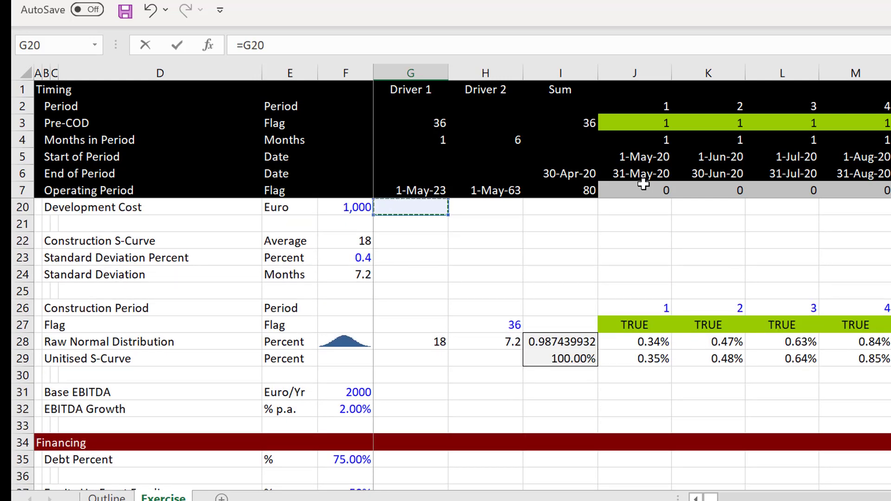
key(Down)
key(Down)
key(Down)
key(Down)
key(Down)
key(Down)
key(Down)
key(Down)
key(Down)
key(Down)
key(Down)
key(Down)
key(Down)
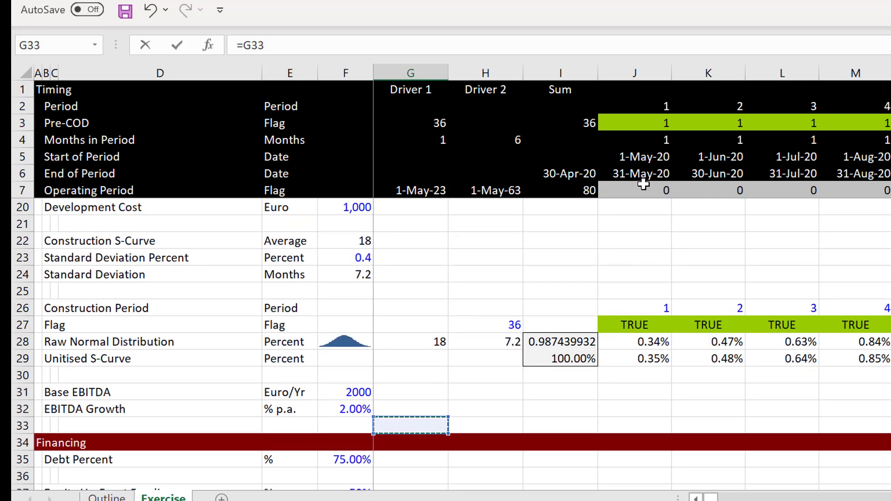
key(Up)
key(Up)
key(Left)
key(Return)
key(Up)
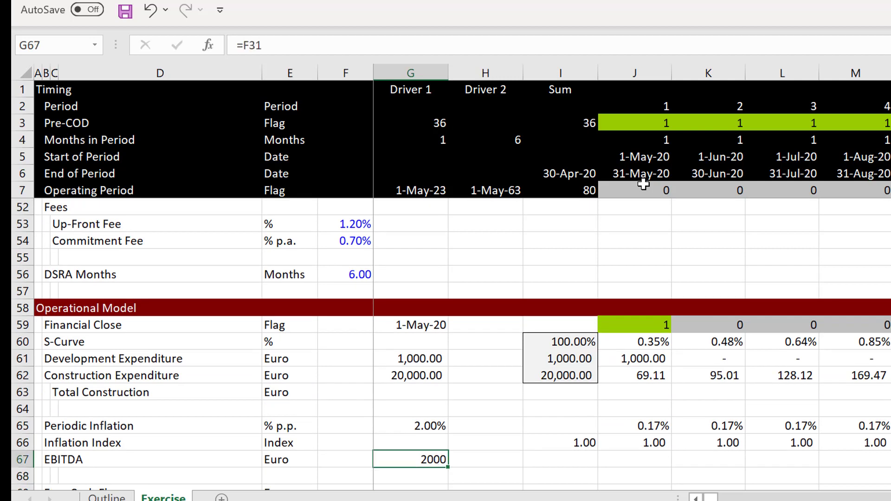
key(ctrl+shift+1)
Enter =$G$67*J66 in J67 to index the base EBITDA by the Inflation Index.
key(Right)
key(Right)
key(Right)
text(=)
key(Left)
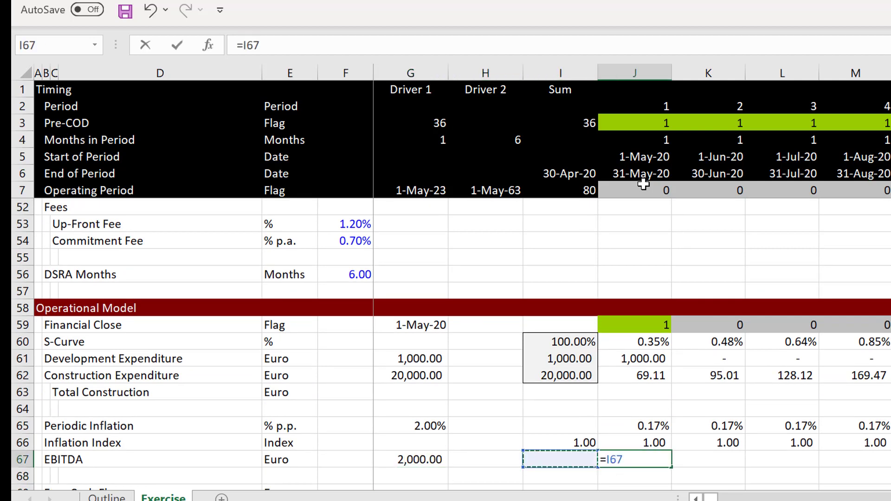
key(Left)
key(Left)
key(F4)
text(*)
key(Up)
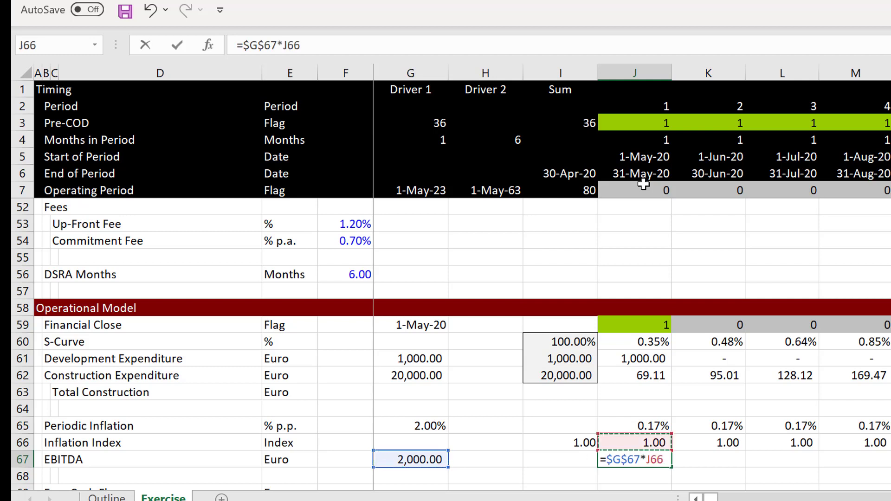
key(Return)
key(Up)
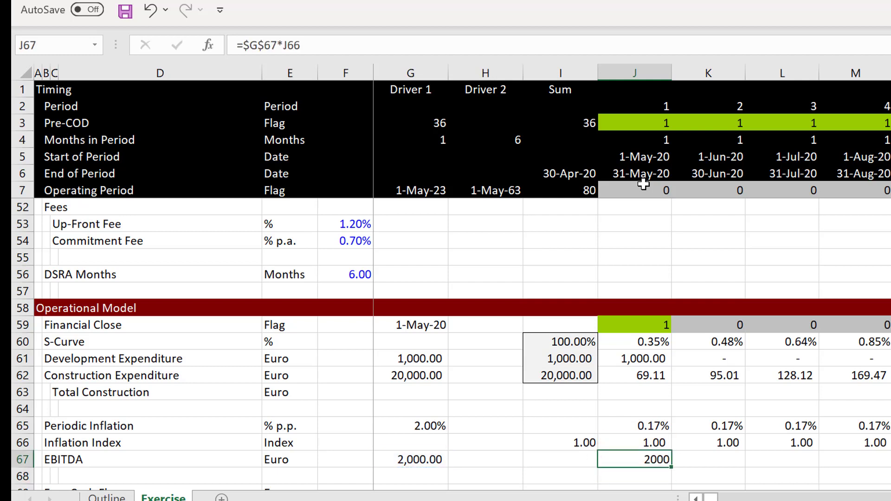
Extend the EBITDA formula in J67 to =$G$67*J66*J7 so it applies only during the operating period.
key(F2)
text(*)
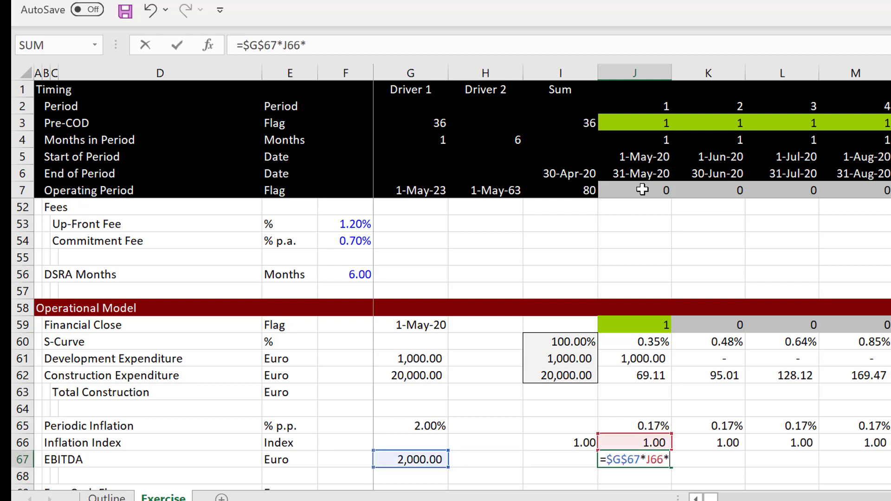
click(642, 188)
key(Return)
key(Up)
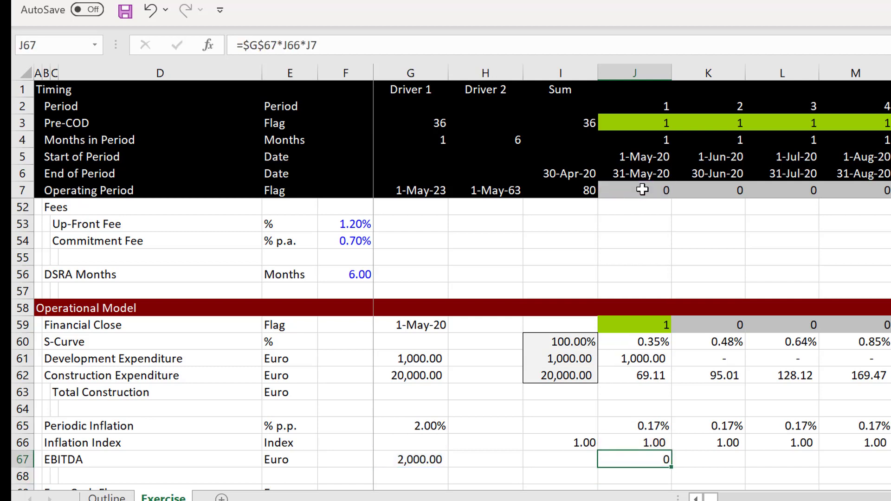
Copy the EBITDA formula from J67 across all timeline columns of row 67, using the two-decimal number format.
key(ctrl+shift+Right)
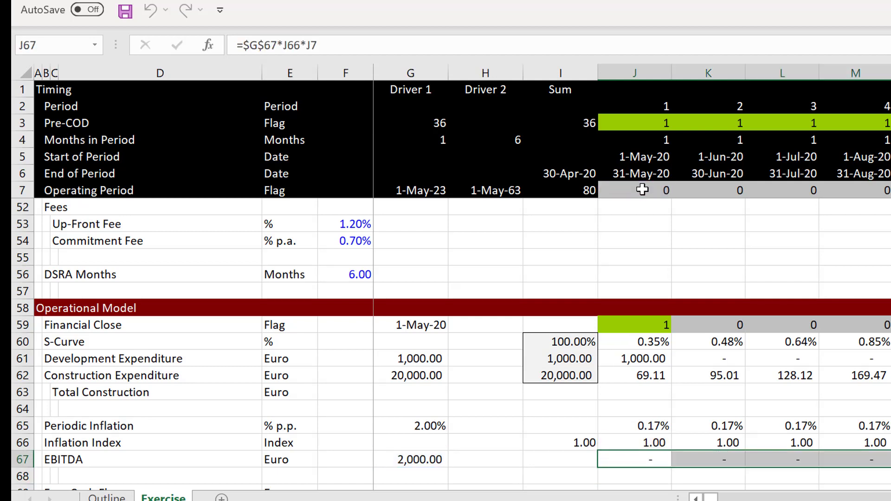
key(ctrl+r)
key(Down)
key(Down)
key(Down)
key(Up)
key(Left)
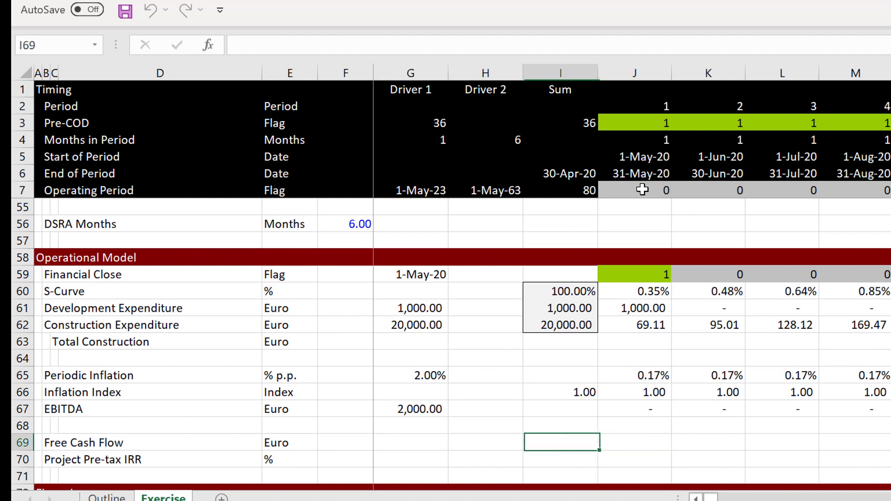
Calculate Free Cash Flow with =J67-J61-J62 in J69 and copy it across all timeline columns of row 69.
key(Left)
key(Left)
key(Left)
key(Right)
key(Right)
key(Right)
key(Right)
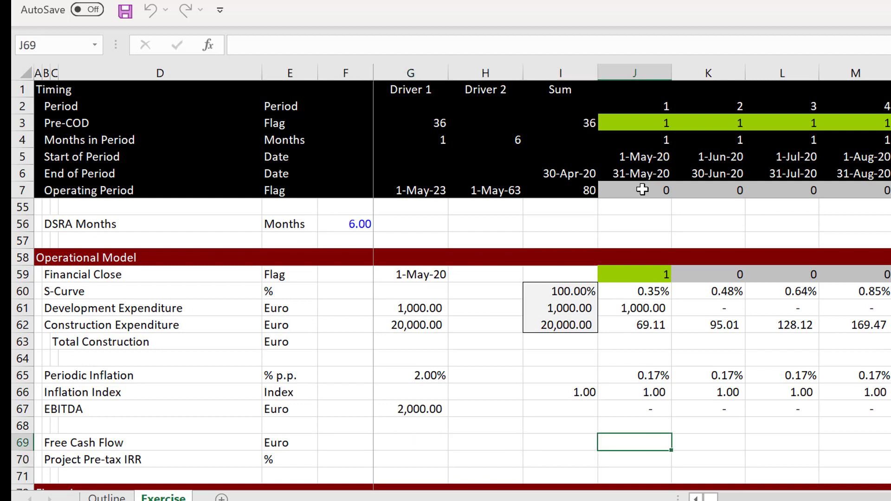
text(=)
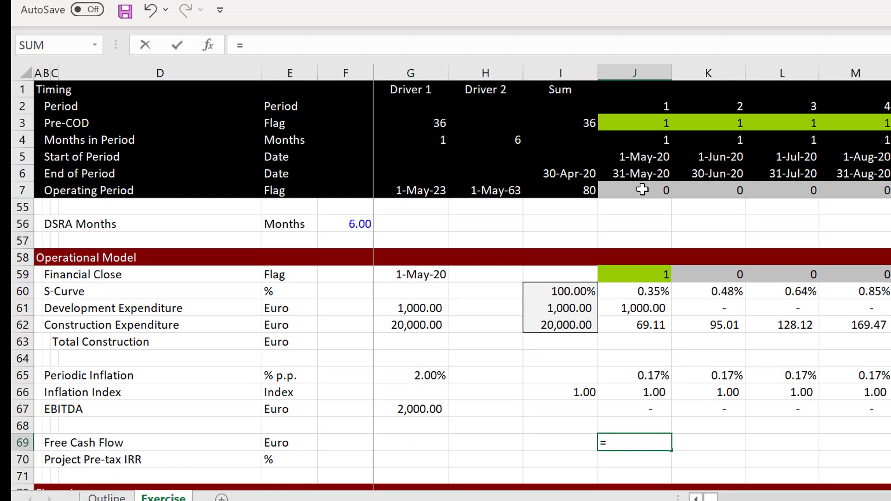
key(Up)
key(Up)
text(-)
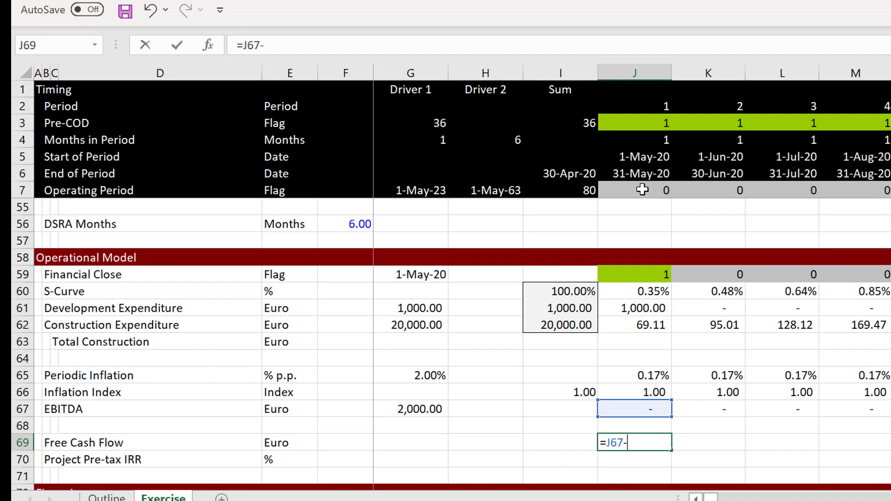
key(Up)
key(Up)
key(Up)
key(Up)
key(Up)
key(Up)
key(Up)
key(Up)
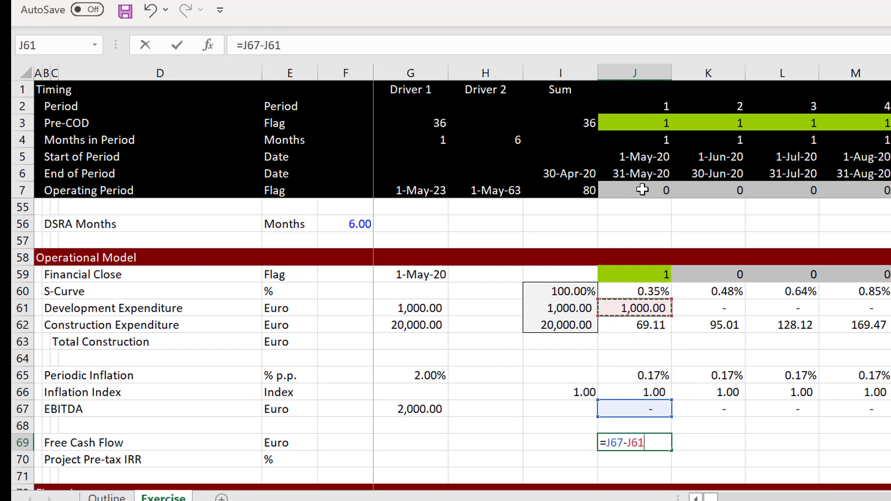
text(-)
key(Up)
key(Up)
key(Up)
key(Up)
key(Up)
key(Up)
key(Up)
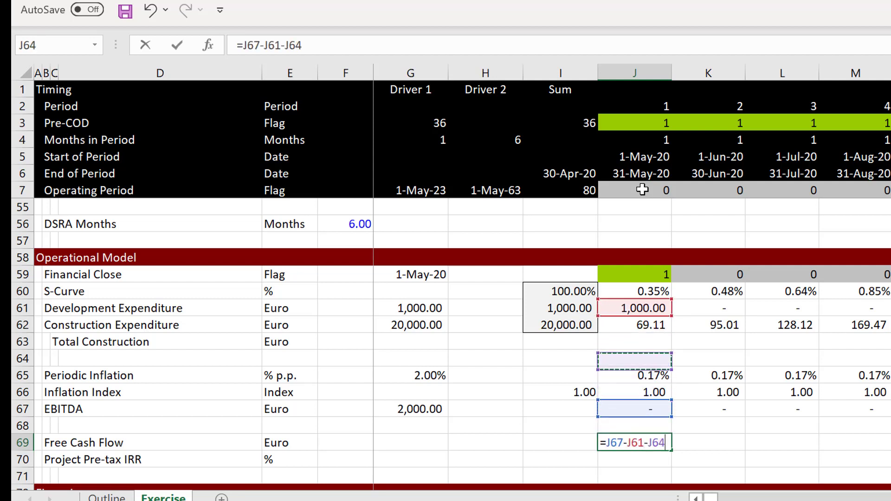
key(Return)
key(Up)
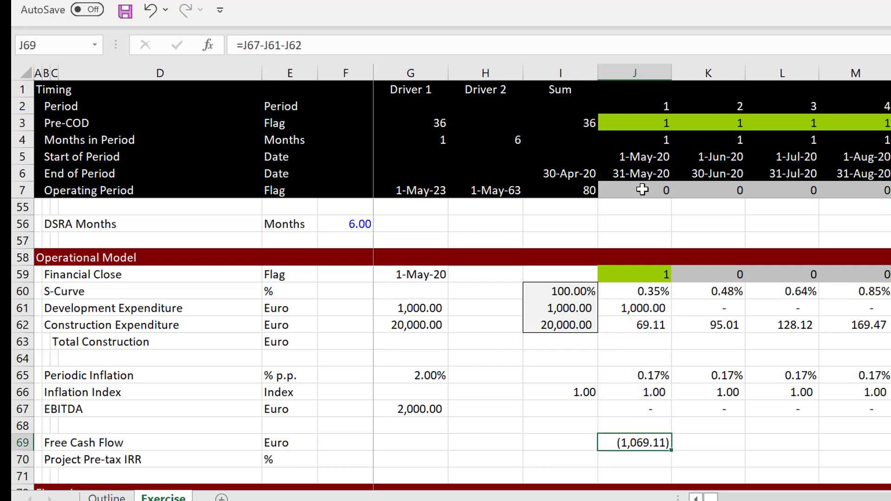
key(ctrl+shift+Right)
key(ctrl+r)
Calculate the Project Pre-tax IRR in G70 with XIRR over J69:FC69 and the End of Period dates in row 6, formatted as a two-decimal percentage.
key(Down)
key(Left)
key(Left)
key(Left)
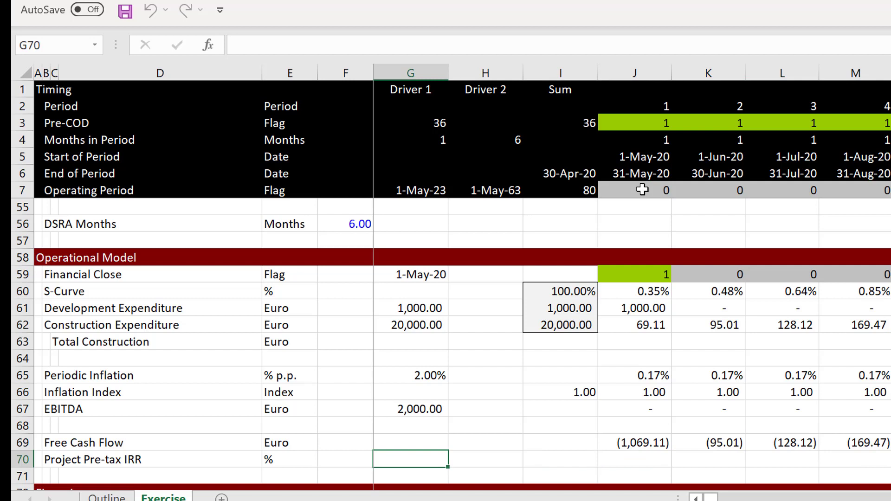
text(=xi)
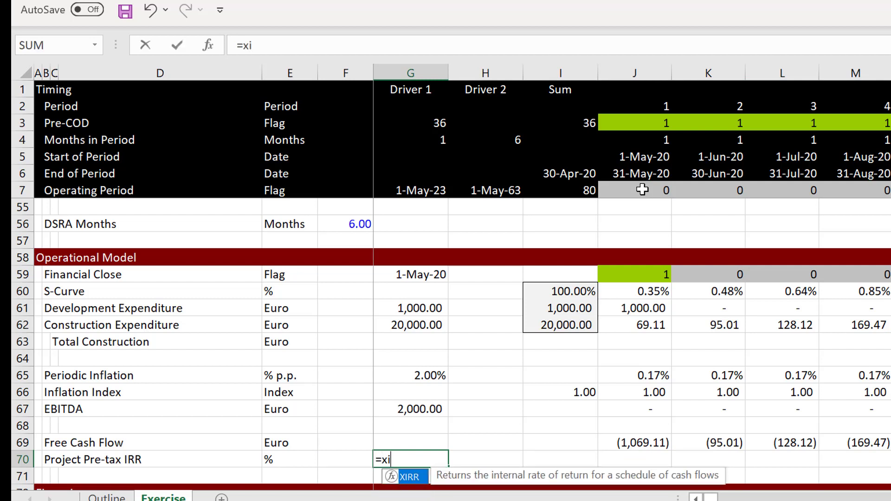
key(Tab)
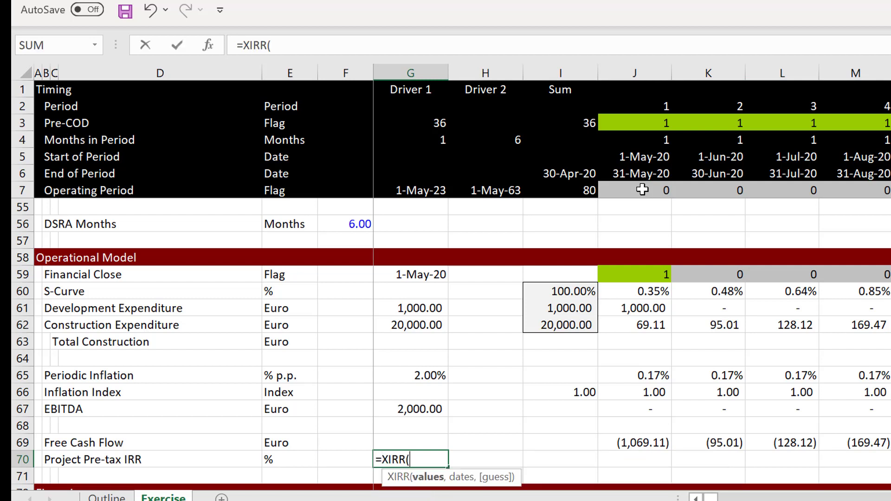
click(629, 437)
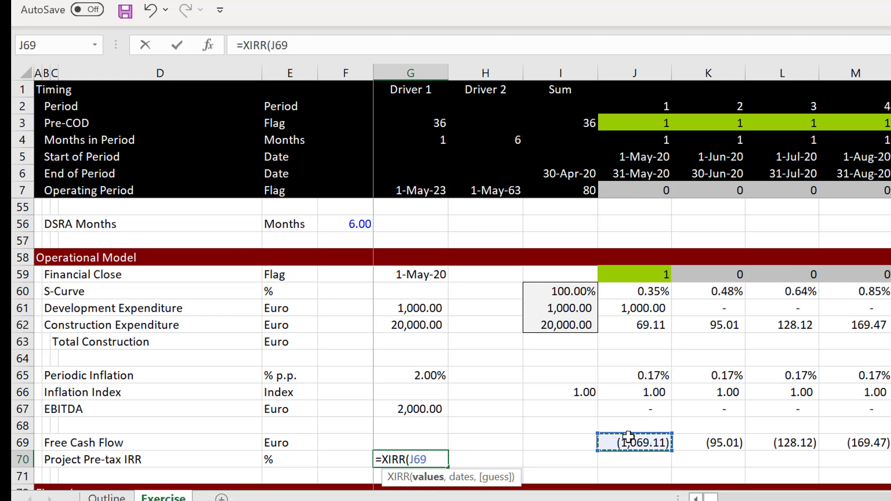
key(ctrl+shift+Right)
text(,)
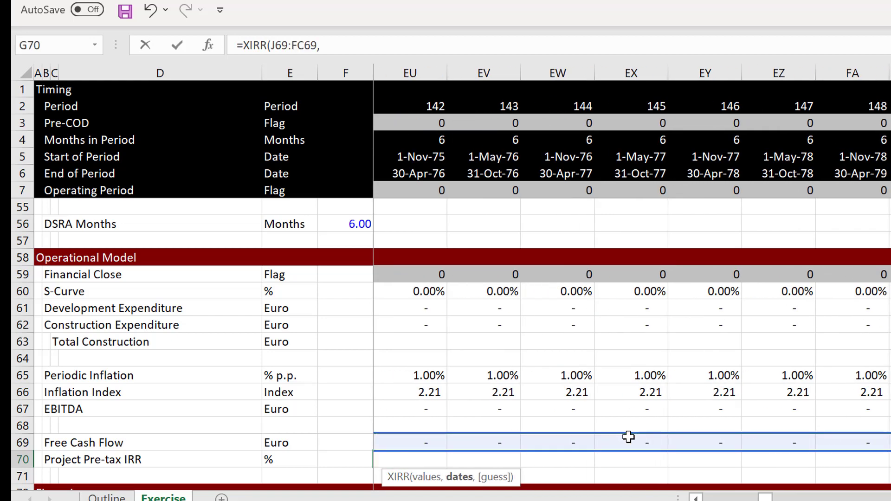
key(Right)
click(538, 173)
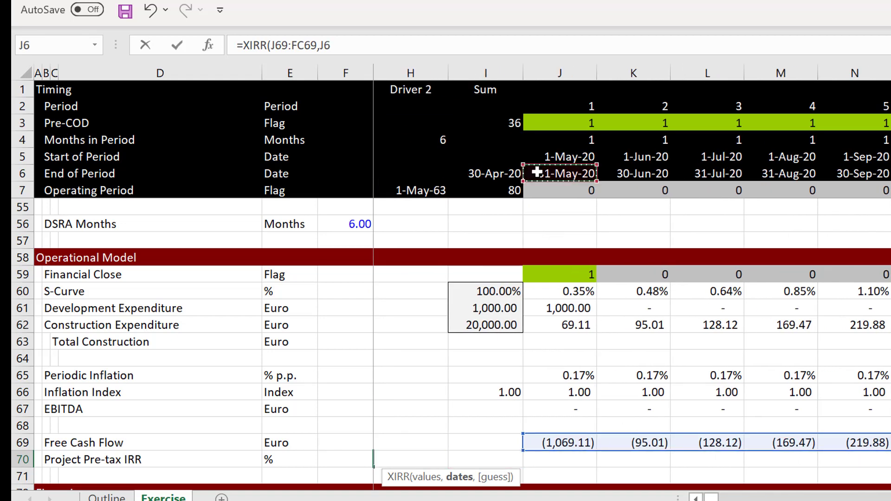
key(ctrl+shift+Right)
key(Return)
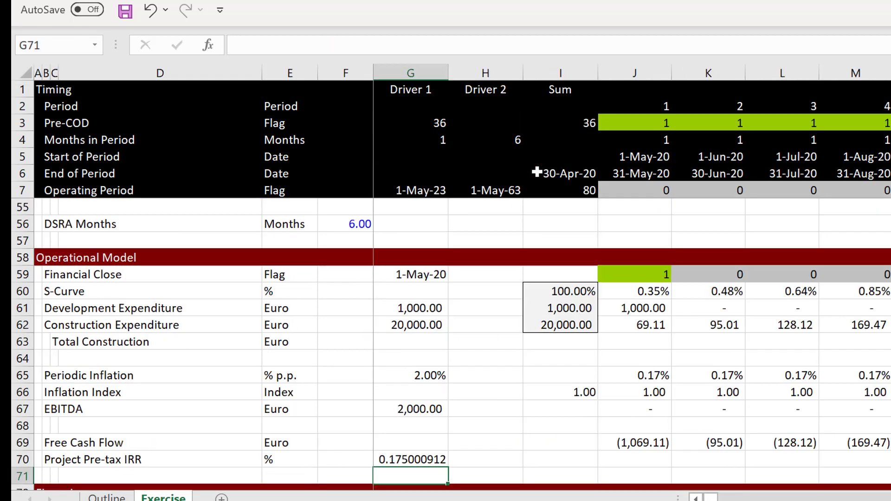
key(Up)
key(ctrl+shift+5)
Set Base EBITDA in F31 to 1500.
key(Left)
key(Left)
key(Left)
key(Left)
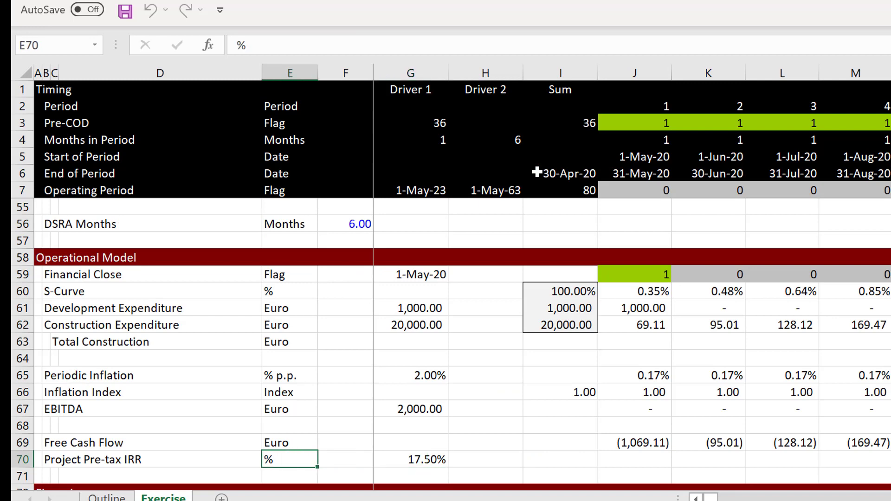
key(ctrl+Up)
key(ctrl+Up)
key(ctrl+Up)
key(Page_Up)
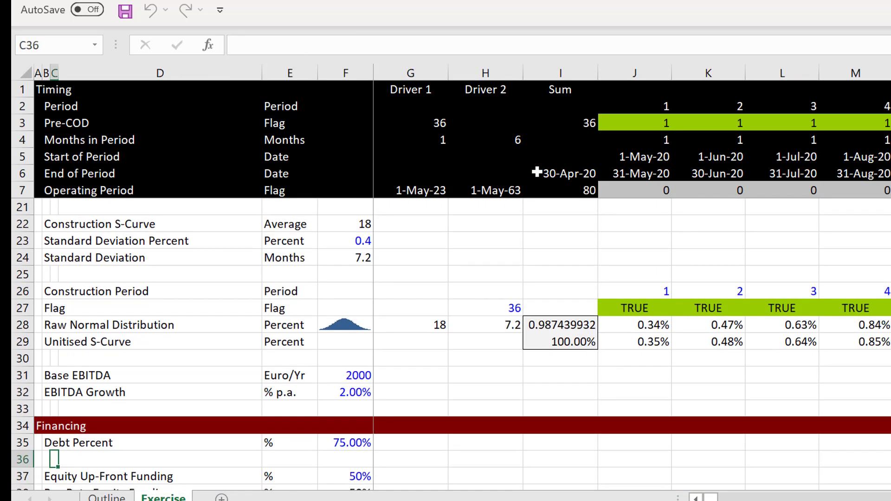
click(332, 380)
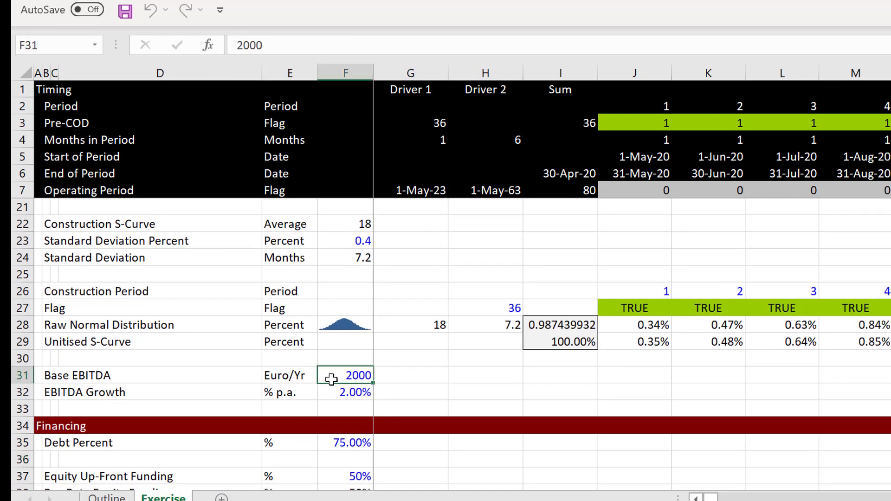
text(100)
key(Return)
click(332, 379)
text(1500)
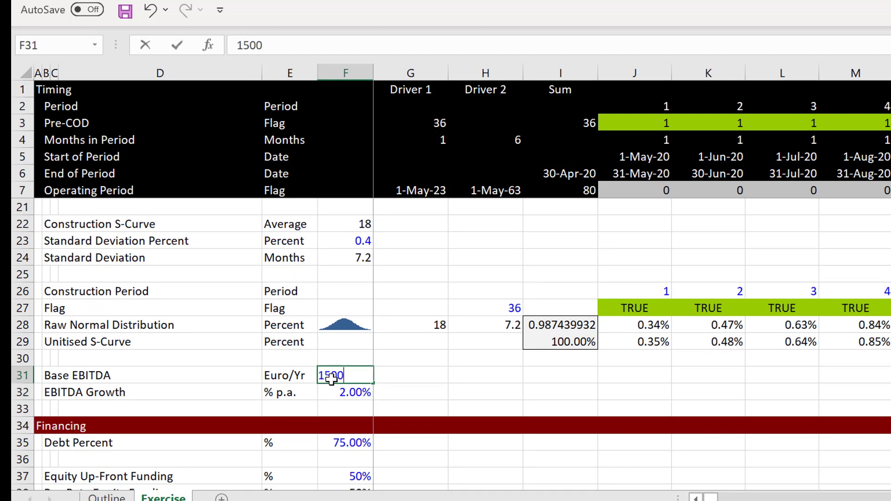
key(Return)
Format Base EBITDA in F31 with two decimals and a thousands separator, and check the Project Pre-tax IRR.
click(331, 380)
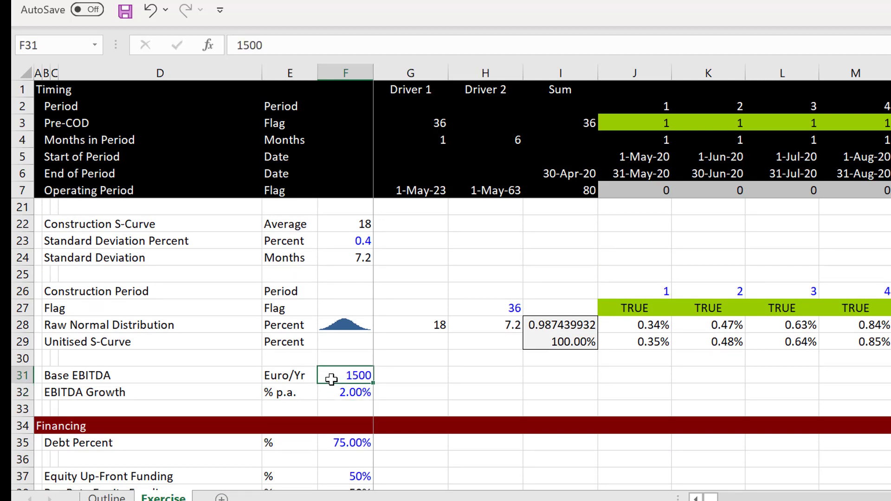
key(ctrl+shift+1)
scroll(331, 380, down, 6)
click(331, 380)
scroll(332, 379, down, 6)
click(331, 380)
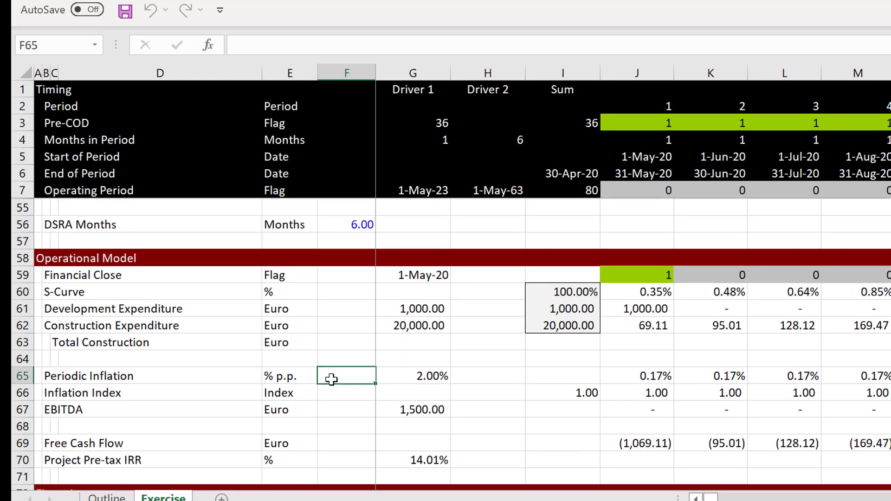
Set Base EBITDA in F31 to 1000 and check the Project Pre-tax IRR.
scroll(332, 380, up, 12)
click(332, 380)
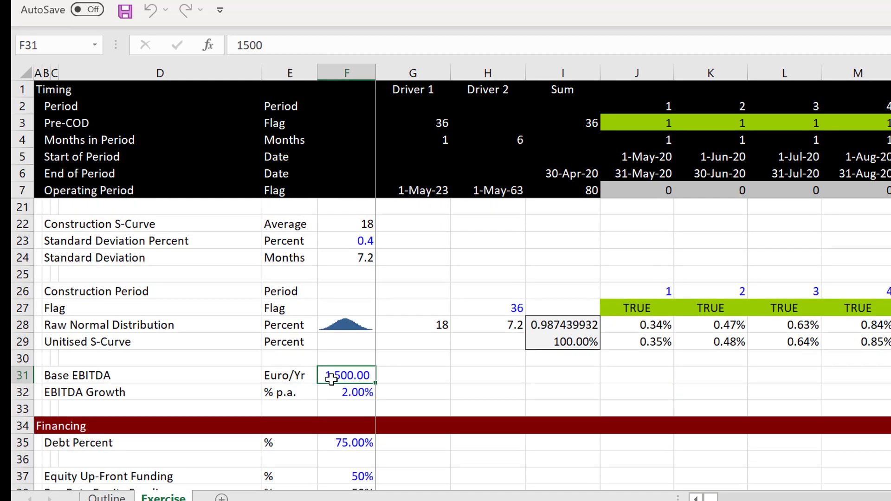
text(1000)
key(Return)
key(Page_Down)
key(Page_Down)
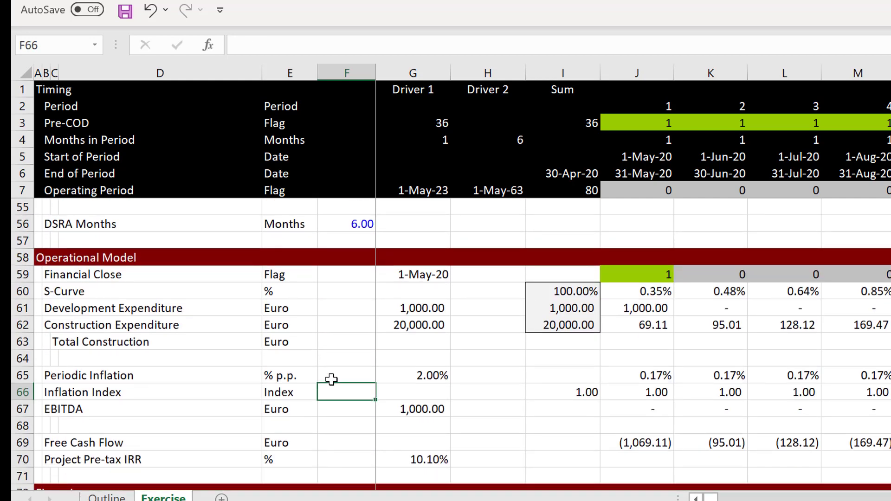
Set Base EBITDA in F31 to 700.
key(Page_Up)
key(Page_Up)
click(331, 380)
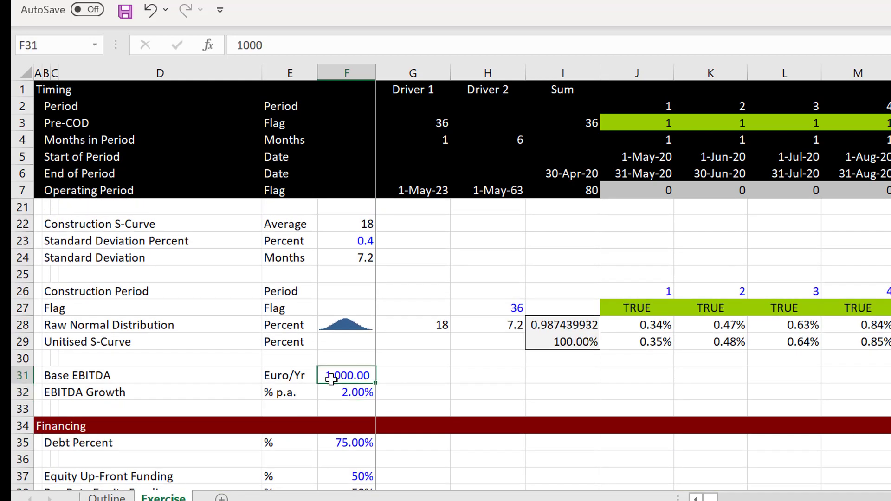
text(7)
key(Return)
key(Page_Down)
key(Page_Down)
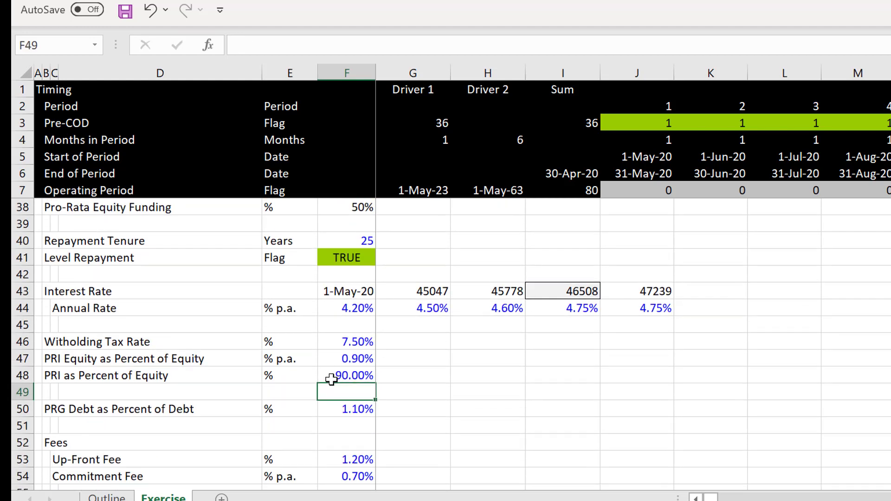
Set Base EBITDA in F31 to 600 and check the Project Pre-tax IRR in the Operational Model section.
key(Page_Up)
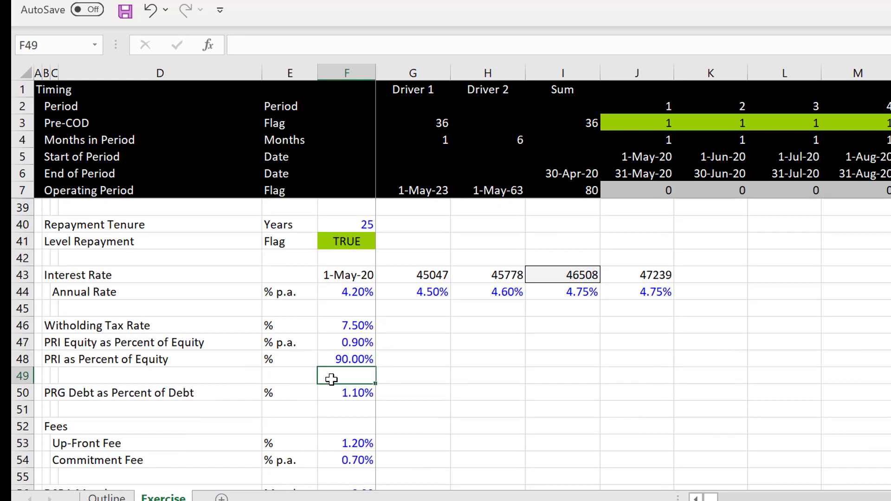
key(Up)
key(Up)
key(Up)
key(Up)
key(Up)
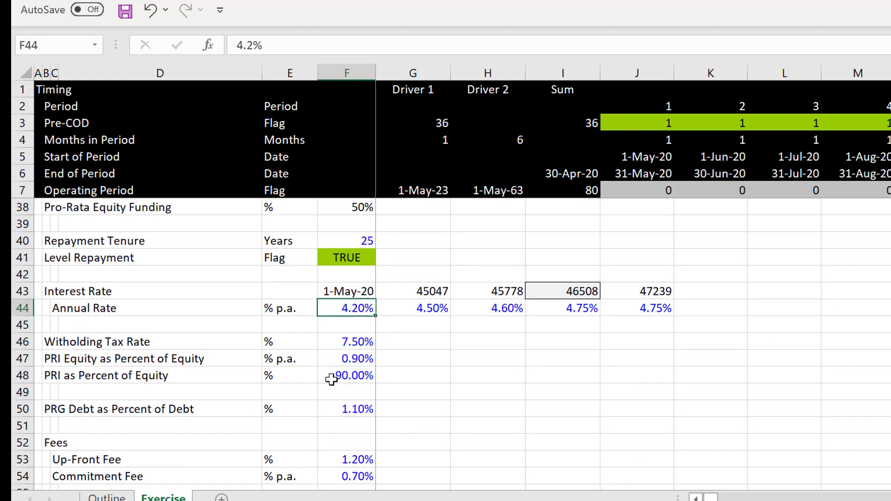
key(Page_Up)
key(Down)
key(Down)
key(Down)
key(Down)
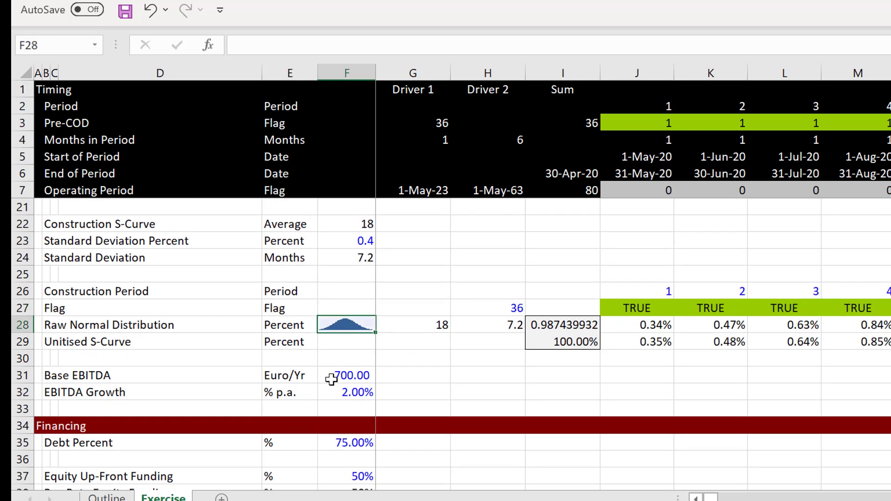
text(600)
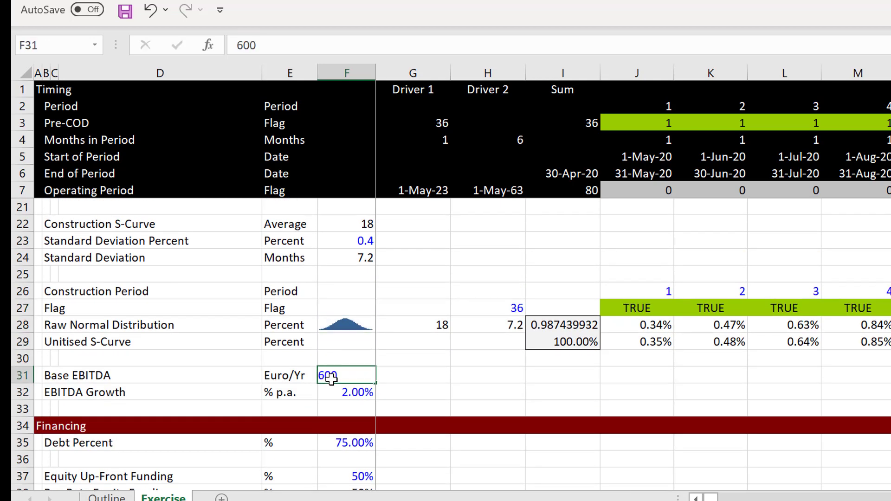
key(Return)
key(Page_Down)
key(Page_Down)
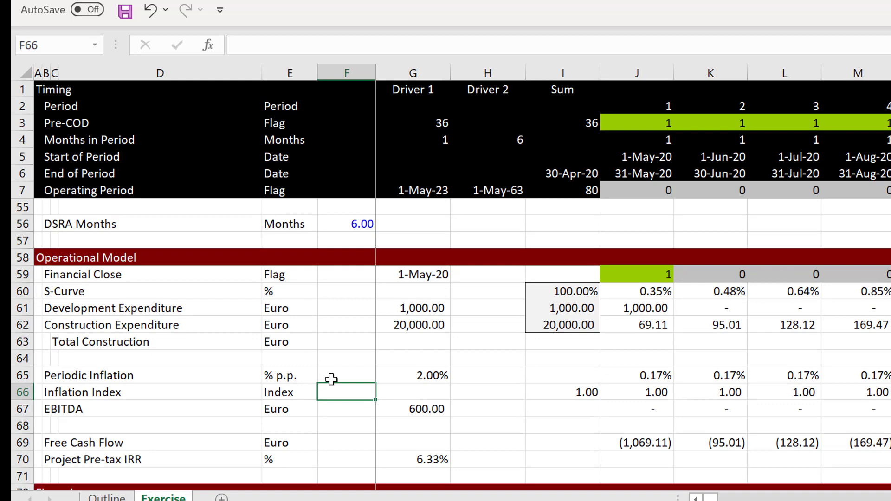
Examine the Summary Sources and Uses layout in the Financing section, down through the Uses of Funds rows.
key(Down)
key(Down)
key(Down)
key(Down)
key(Down)
key(Down)
key(Down)
key(Down)
key(Down)
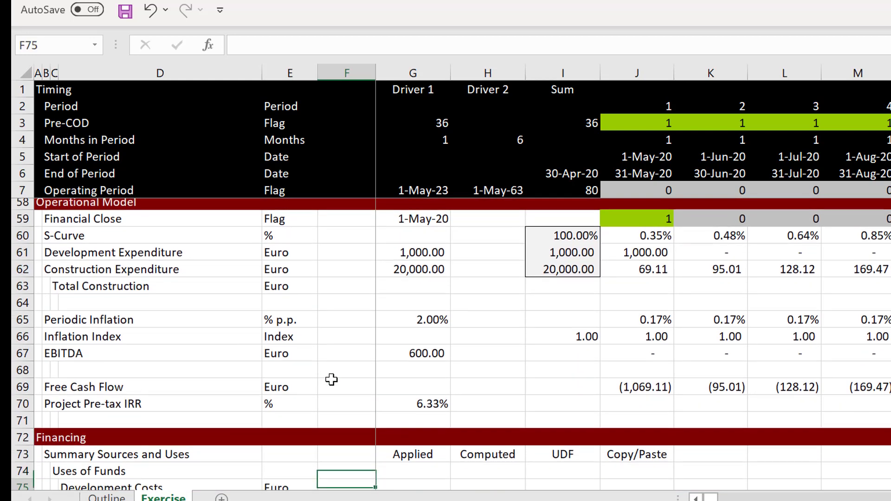
key(Down)
key(Down)
key(Down)
key(Down)
key(Down)
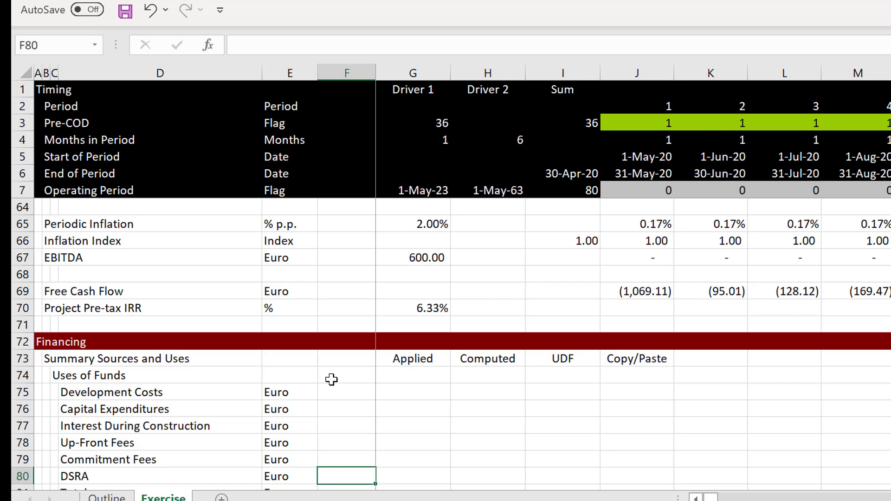
key(Down)
key(Down)
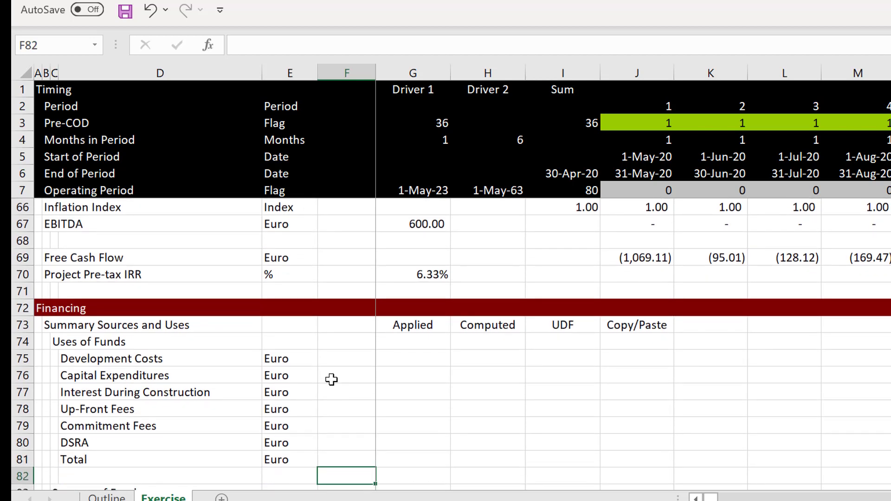
In the Computed column's Development Costs cell H75, sum the Development Expenditure timeline with =SUM(J61:FC61).
key(Up)
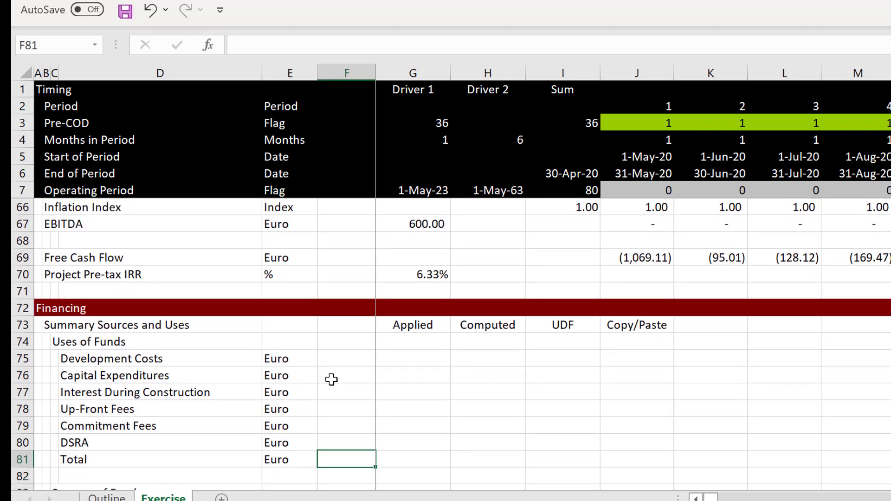
key(Up)
key(Up)
key(Up)
key(Up)
key(Up)
key(Up)
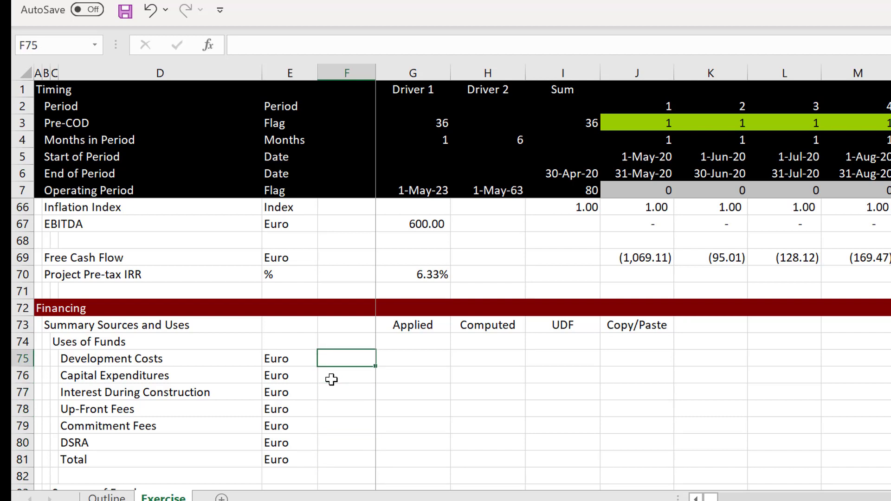
key(Right)
key(Right)
text(=su)
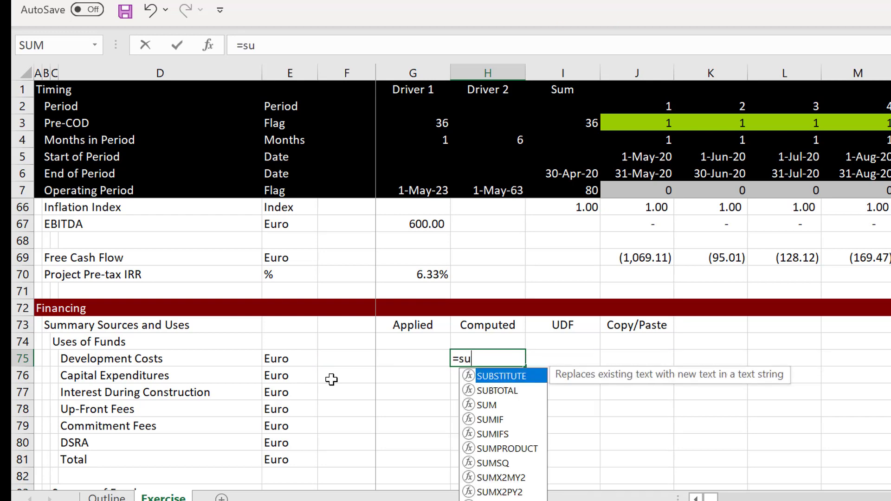
text(m()
key(Page_Up)
key(Down)
key(Down)
key(Down)
key(Down)
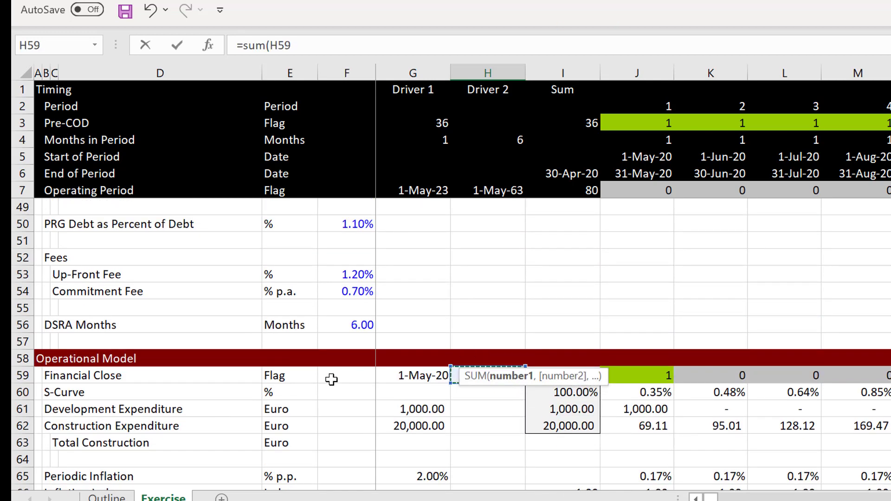
key(Up)
key(Up)
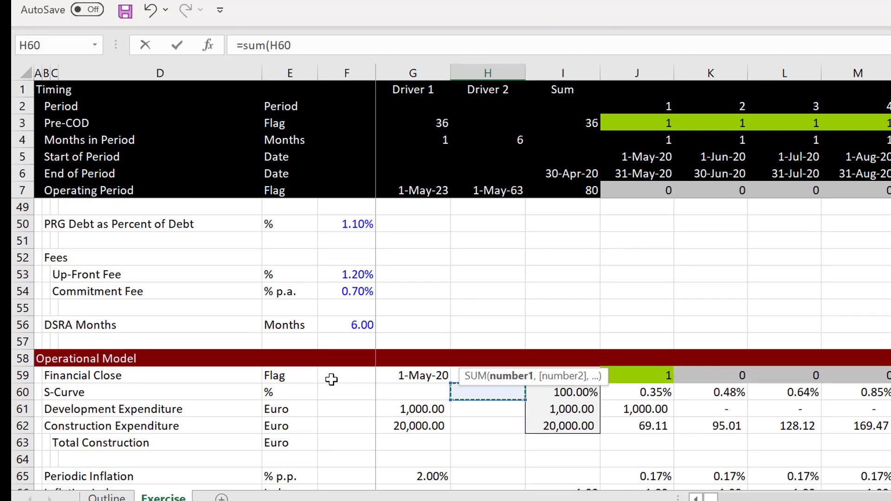
key(Down)
key(Right)
key(Right)
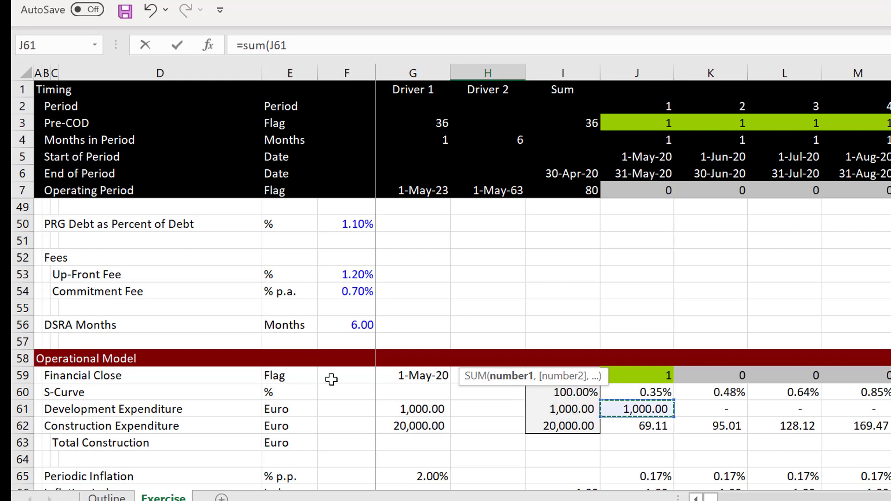
key(ctrl+shift+Right)
key(Return)
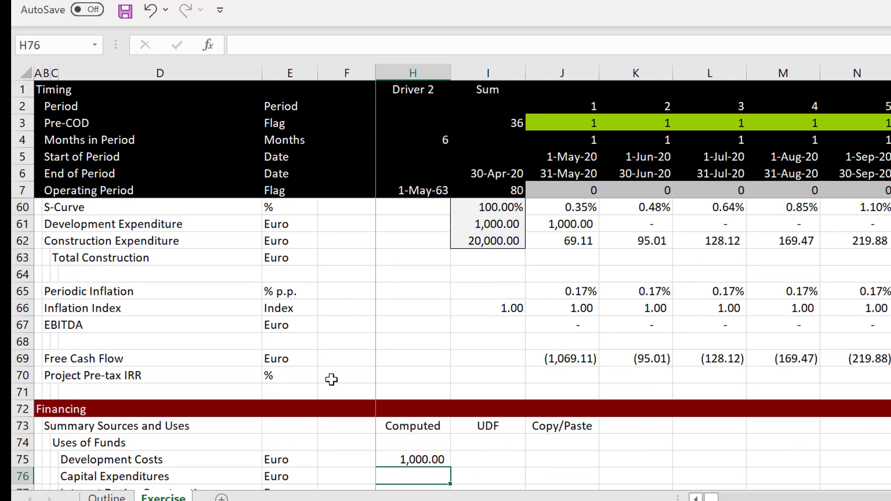
In the Computed column's Capital Expenditures cell H76, sum the Construction Expenditure timeline in row 62, starting from J62.
text(=sum()
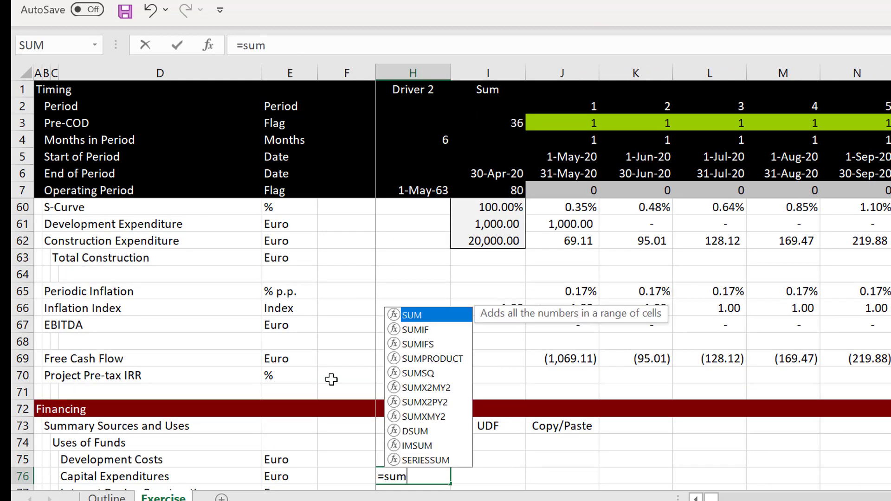
key(Up)
key(Up)
key(Up)
key(Up)
key(Up)
key(Up)
key(Up)
key(Up)
key(Up)
key(Up)
key(Up)
key(Up)
key(Up)
key(Up)
key(Up)
key(Up)
key(Up)
key(Down)
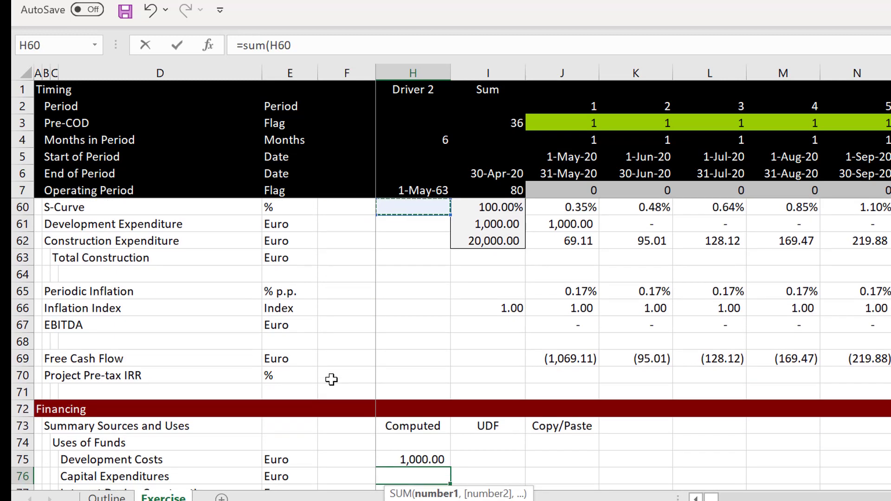
key(Up)
key(Up)
key(Down)
key(Down)
key(Down)
key(Down)
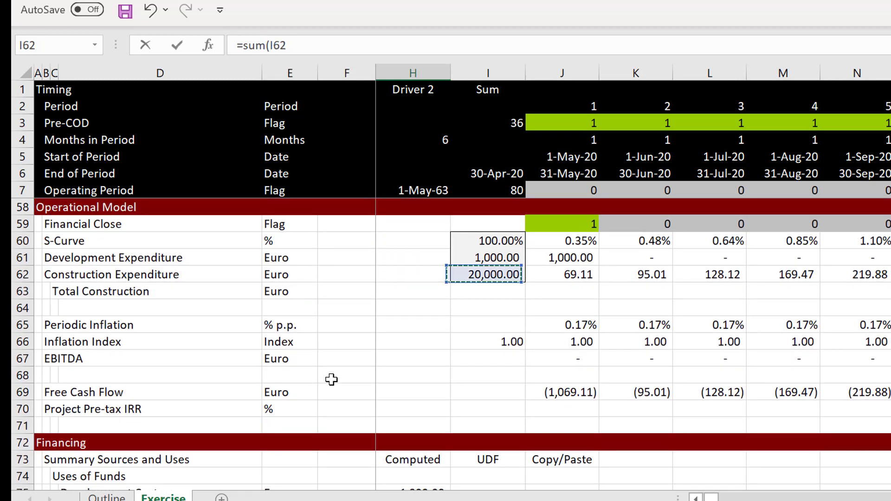
key(Right)
key(Right)
key(ctrl+shift+Right)
key(Return)
Examine the unfilled Uses of Funds rows and the Sources of Funds and Pro-Rata blocks beneath them.
key(Down)
key(Left)
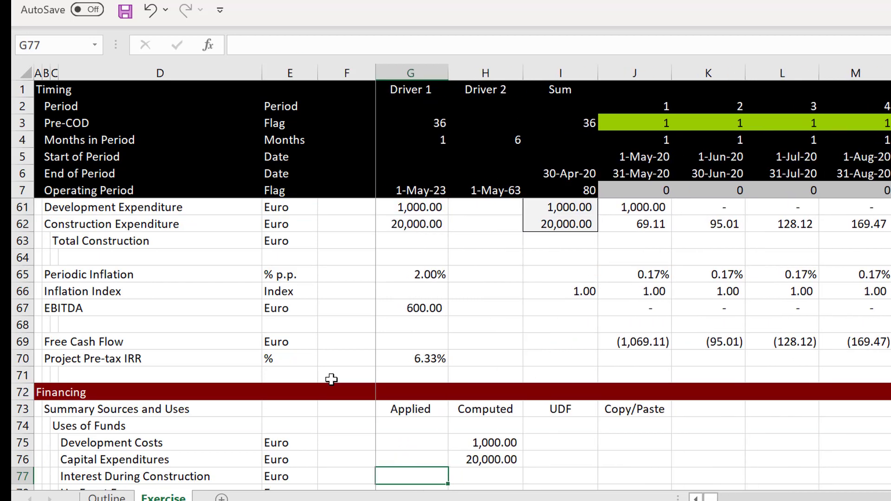
key(Left)
key(Down)
key(Down)
key(Up)
key(Up)
key(Up)
key(Right)
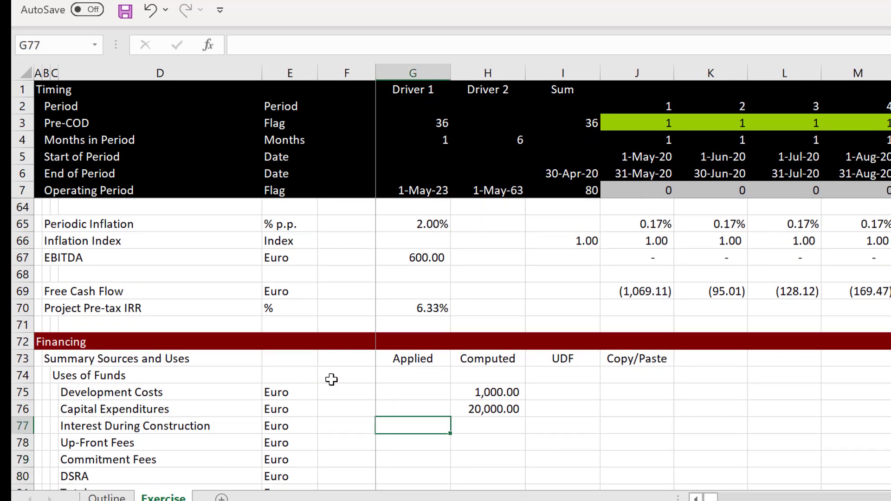
key(Right)
key(Down)
key(Page_Down)
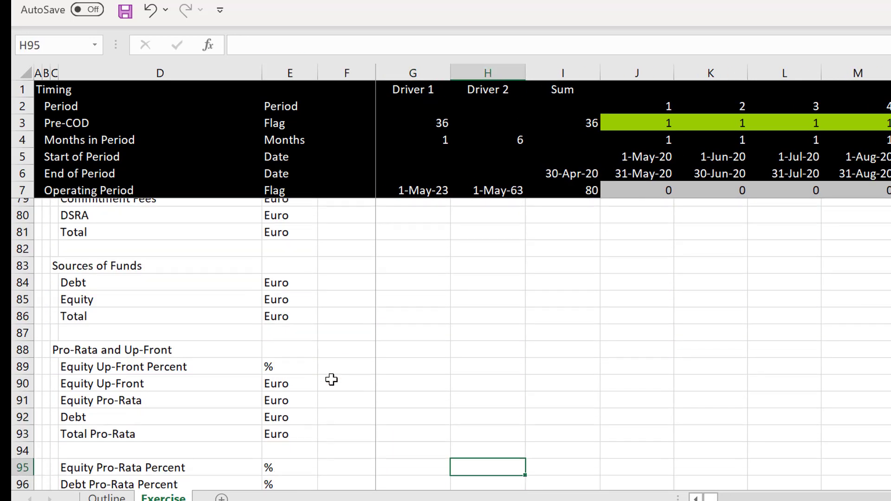
key(Page_Up)
key(Down)
key(Down)
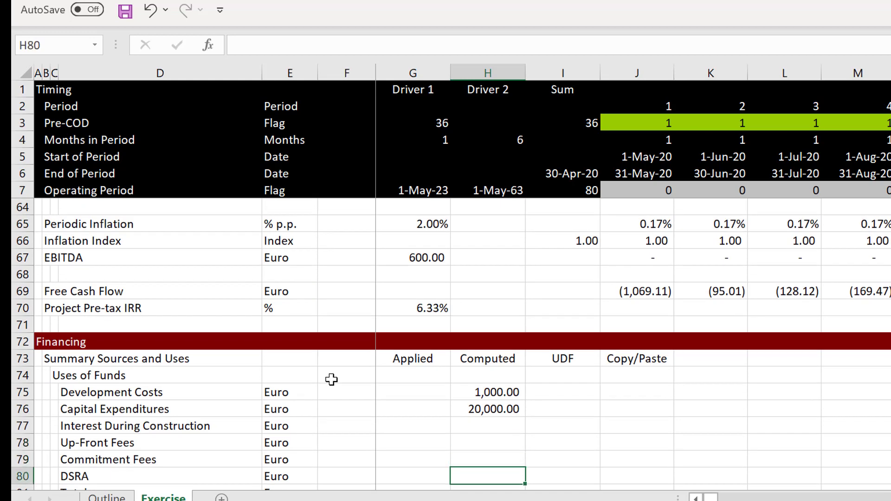
Total the computed Uses of Funds in H81 with =SUM(H75:H80).
key(Down)
key(Down)
key(Up)
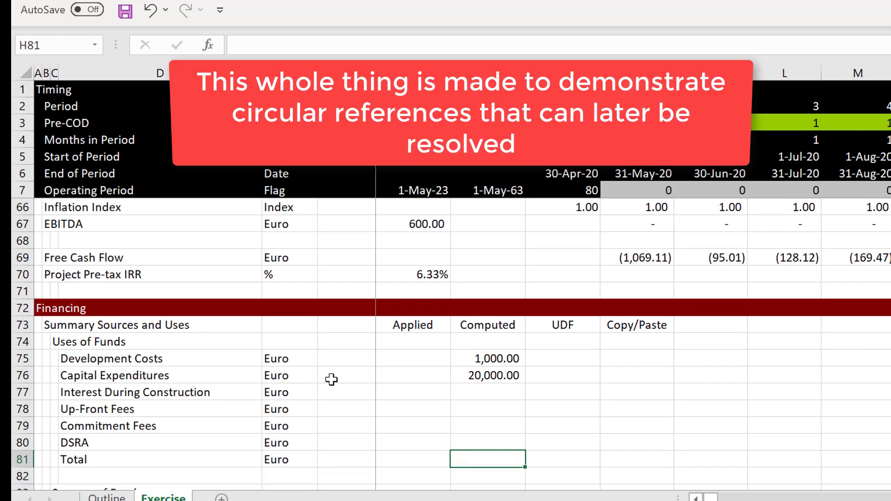
text(=sum()
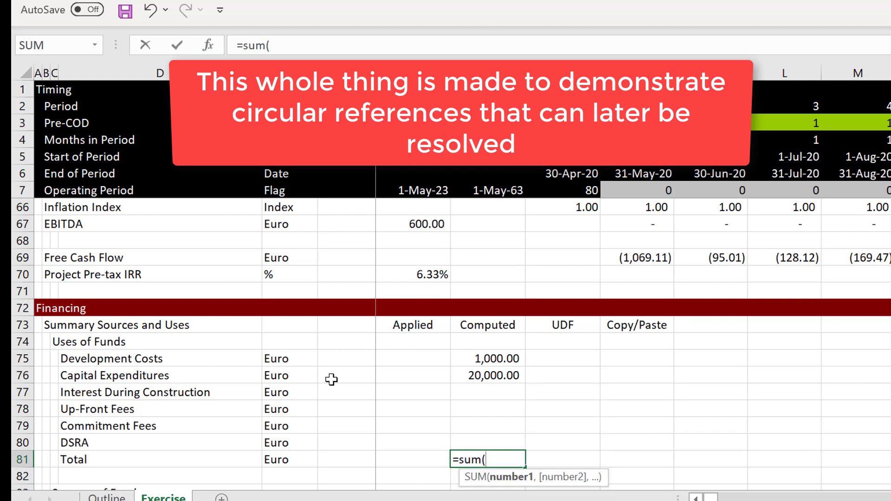
key(Up)
key(shift+Up)
key(shift+Up)
key(shift+Up)
key(shift+Up)
key(shift+Up)
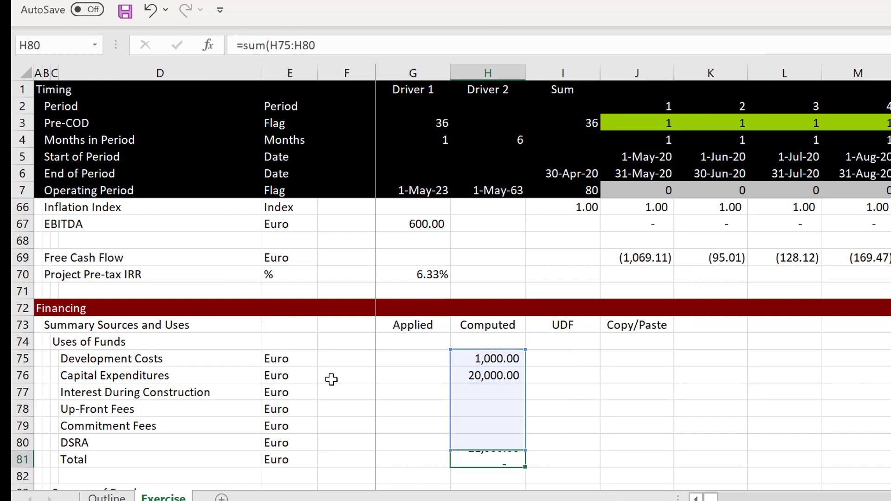
key(Return)
key(Up)
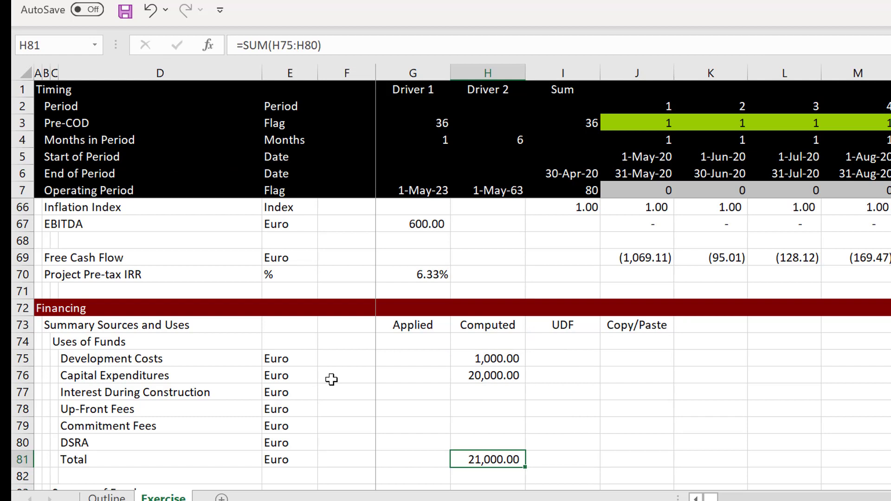
Examine the Applied, Computed, UDF and Copy/Paste columns of the Uses of Funds table.
key(Left)
key(Up)
key(Up)
key(Up)
key(Up)
key(Up)
key(Up)
key(Up)
key(Up)
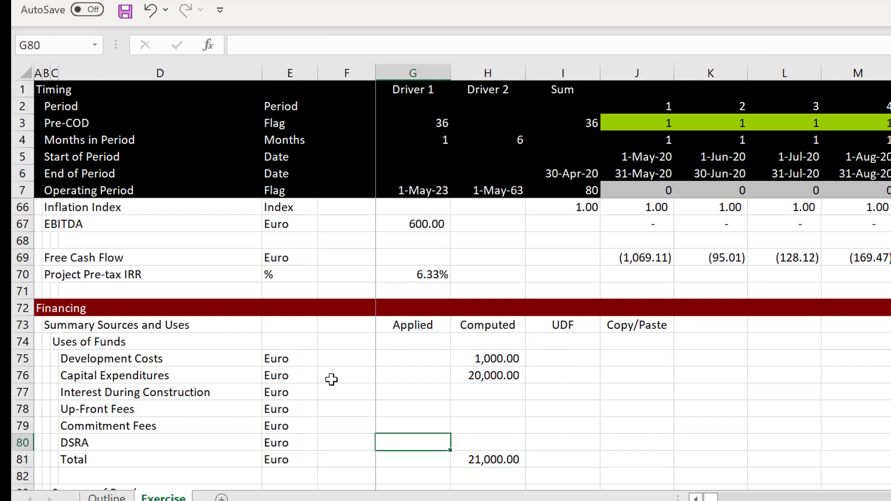
key(Down)
key(Down)
key(Right)
key(Right)
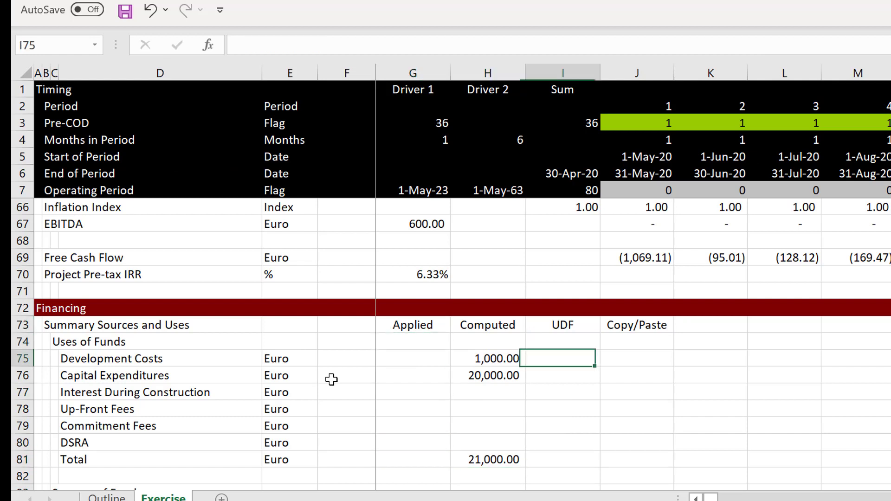
key(Right)
key(Left)
key(Left)
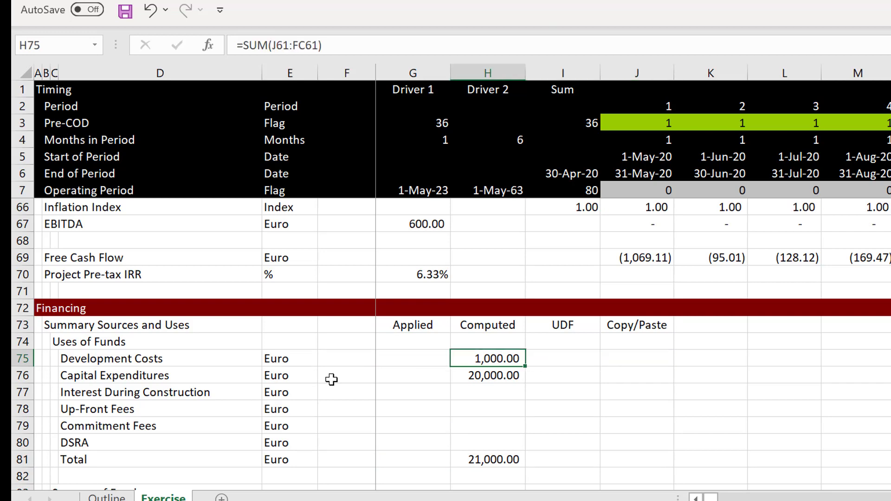
key(Left)
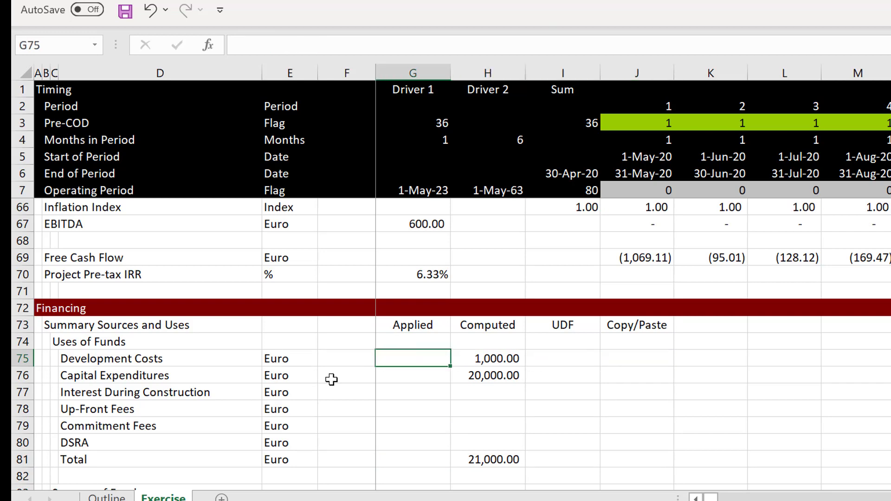
Examine the Financing assumptions from Debt Percent down to DSRA Months, above the Operational Model section.
key(Page_Up)
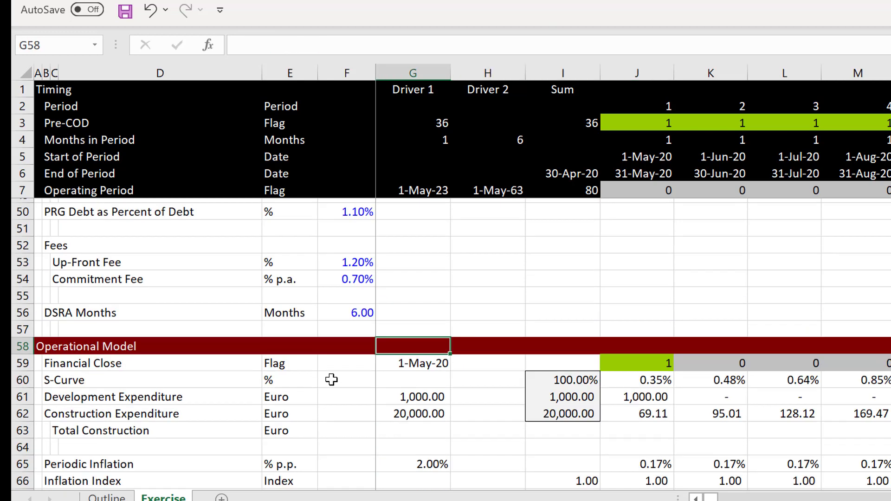
key(Page_Up)
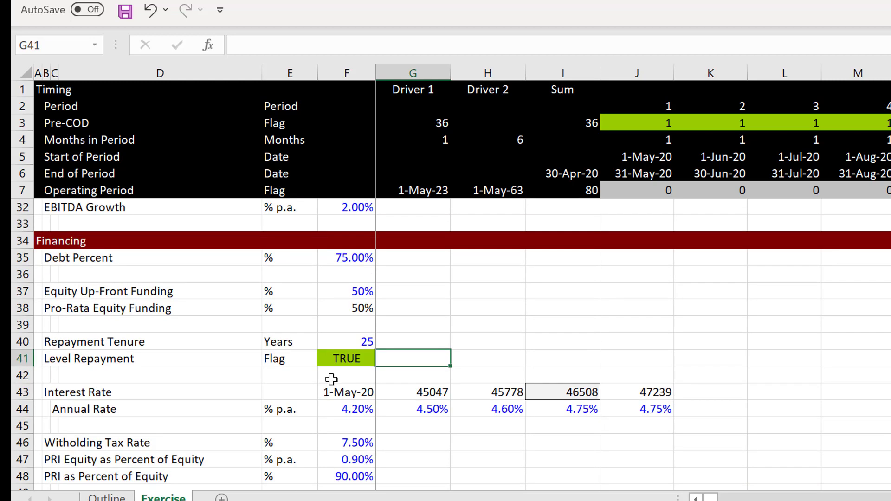
key(Page_Down)
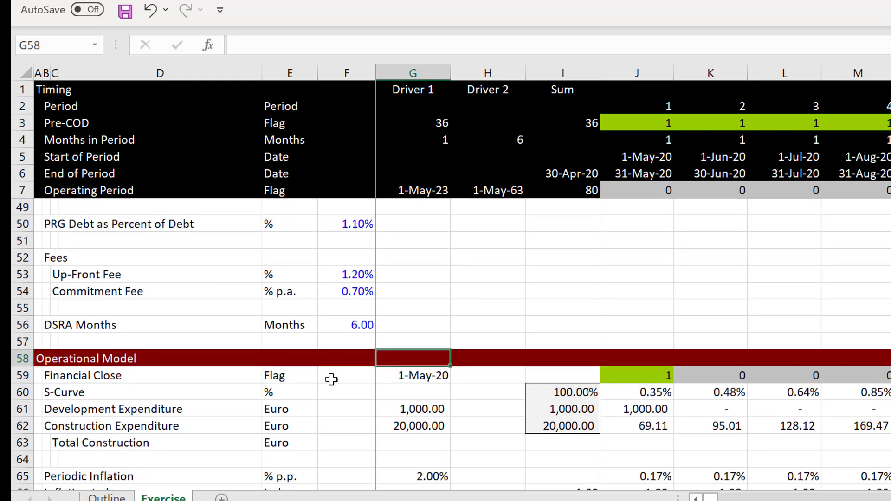
key(Page_Up)
key(Left)
key(Left)
key(Left)
key(Left)
key(Left)
key(Left)
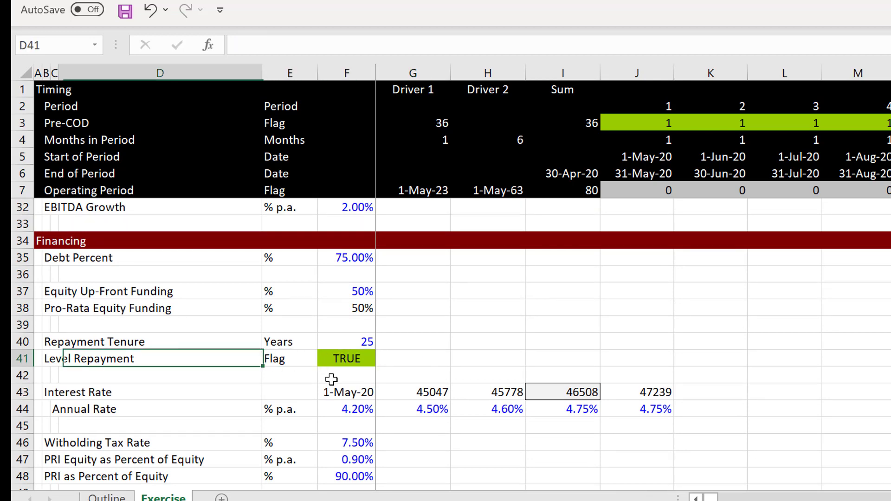
key(Up)
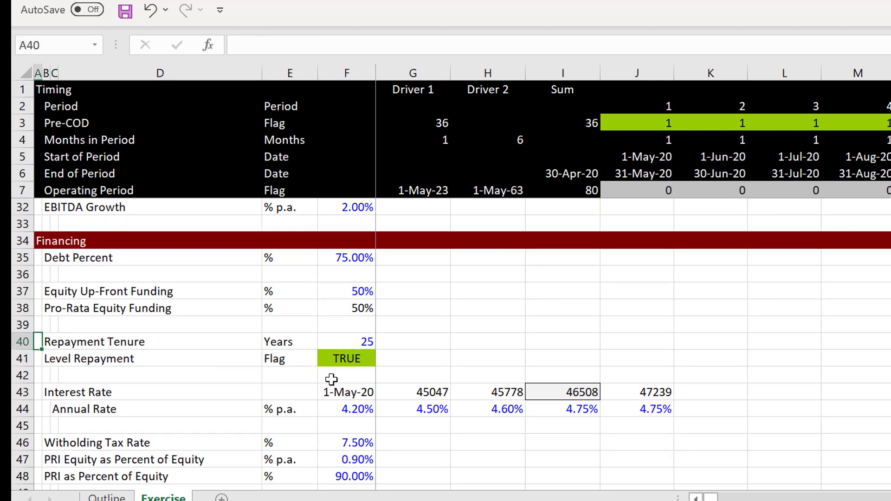
key(Up)
key(Up)
key(Up)
key(Up)
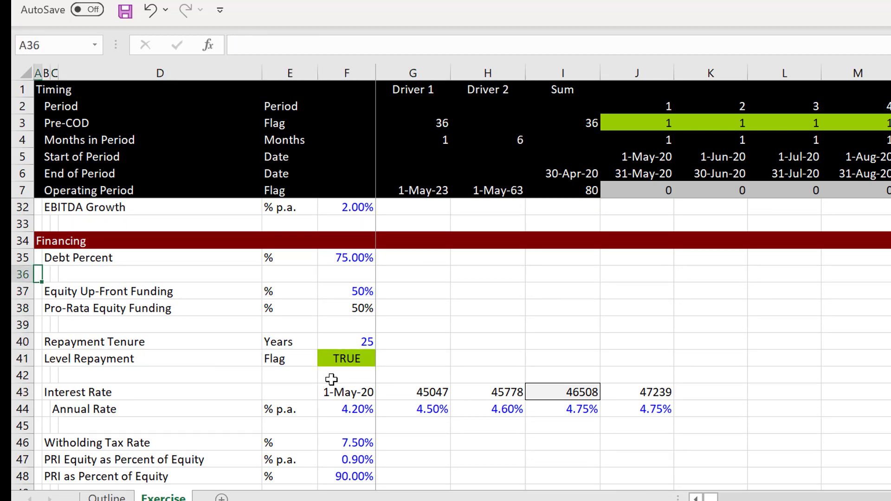
Insert a blank row at row 57, between DSRA Months and the Operational Model heading.
key(Page_Down)
key(Down)
key(Down)
key(Down)
key(Down)
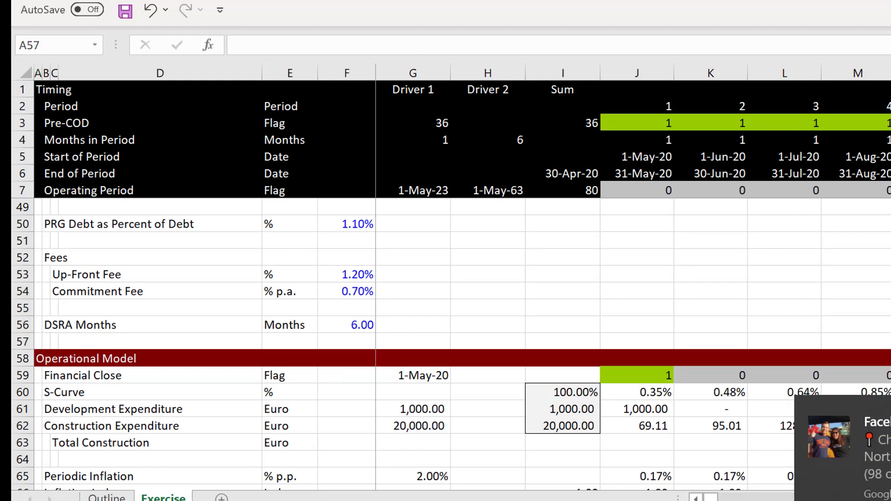
key(shift+space)
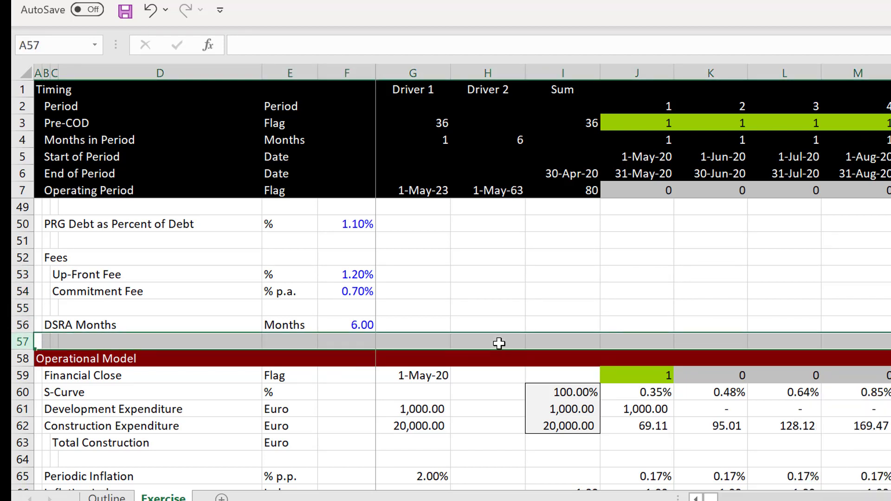
key(ctrl+shift+equal)
key(Right)
key(Left)
key(Down)
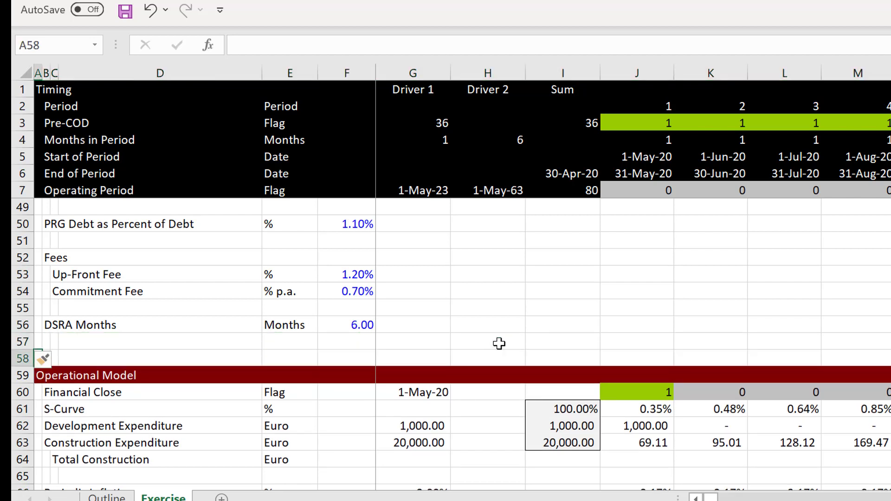
Label the new assumption in B58 as "Circular Reference (UDF True)".
key(Right)
key(shift+space)
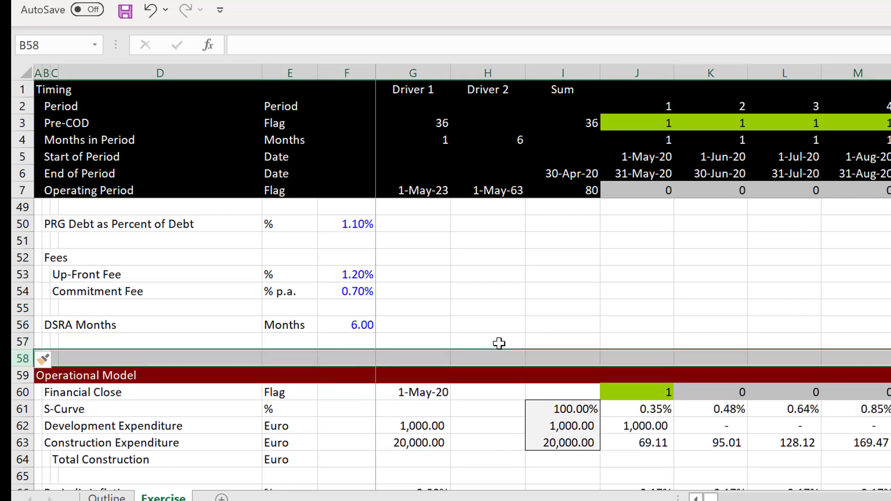
key(Up)
key(Down)
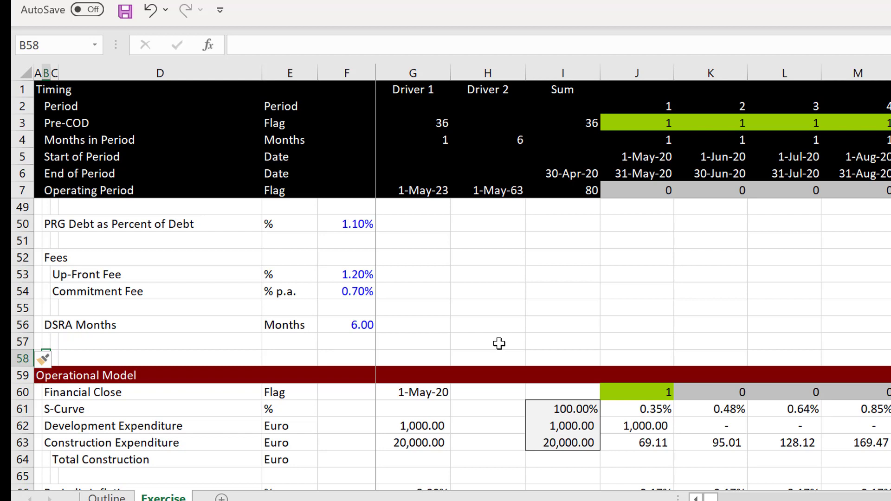
text(Cir)
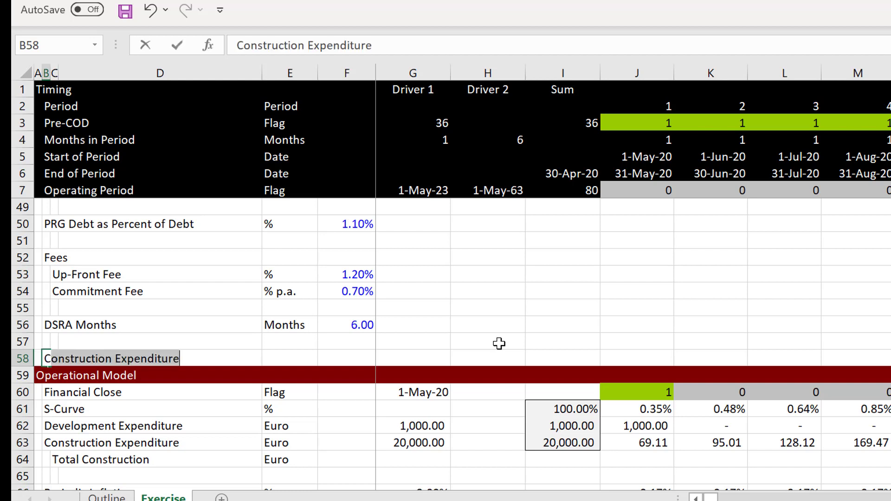
text(cular)
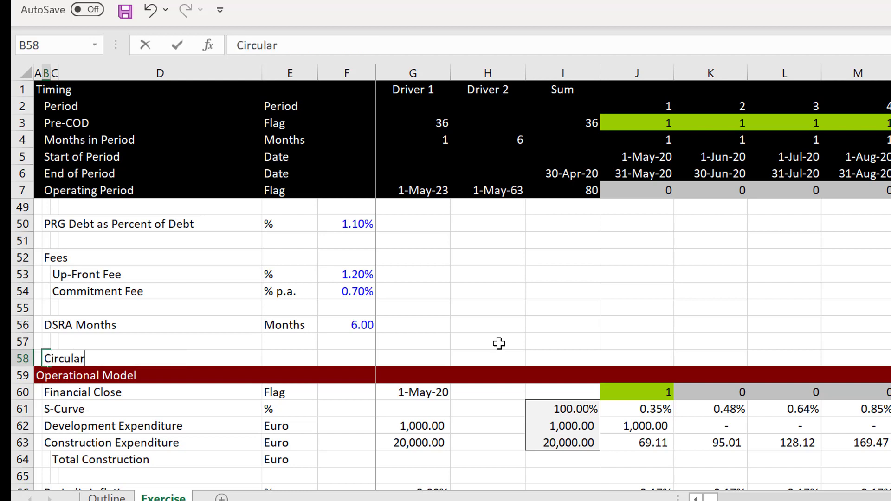
text( Referenc)
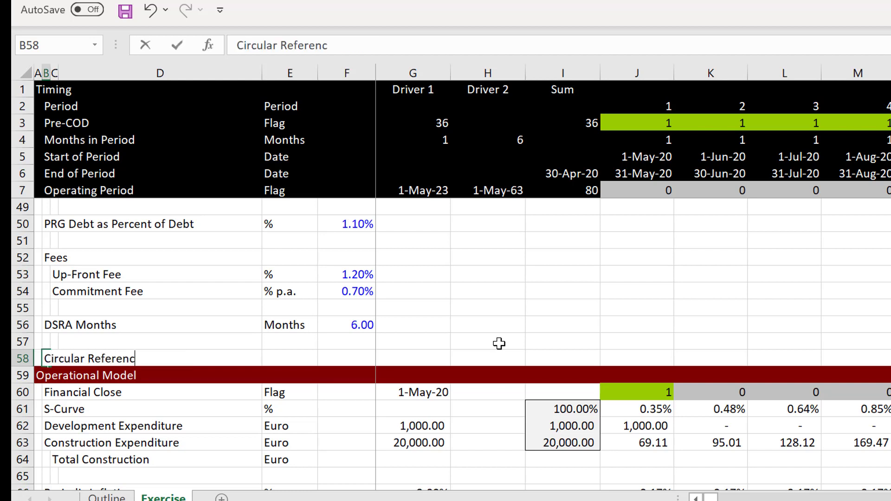
text(e (UDF Tr)
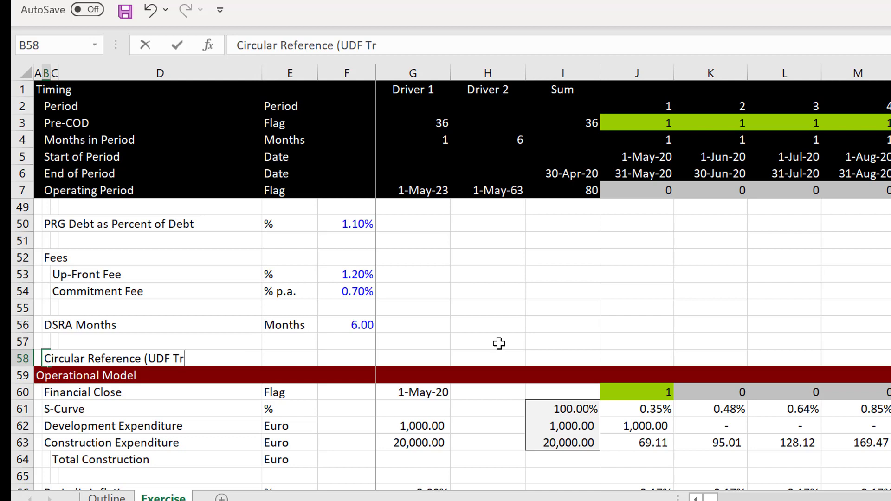
text(ue))
key(Return)
Give the Circular Reference row the unit "flag" in E58 and the value TRUE in F58.
key(Up)
key(Right)
key(Right)
key(Right)
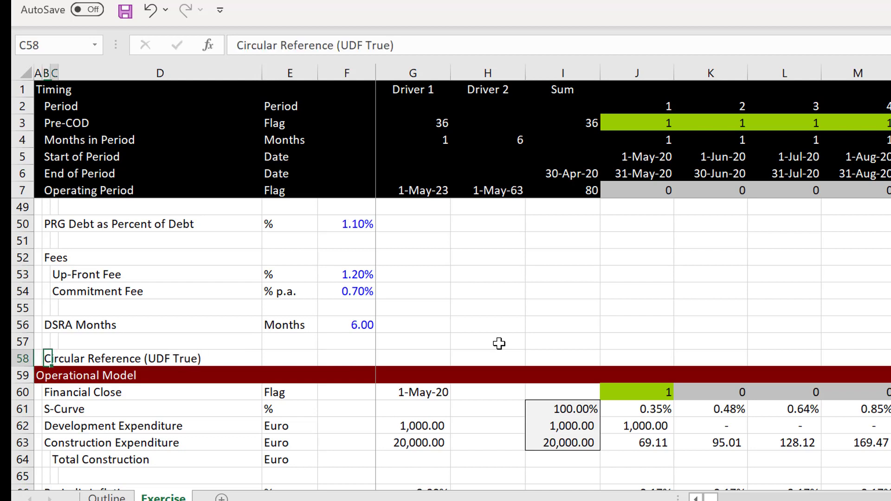
text(flag)
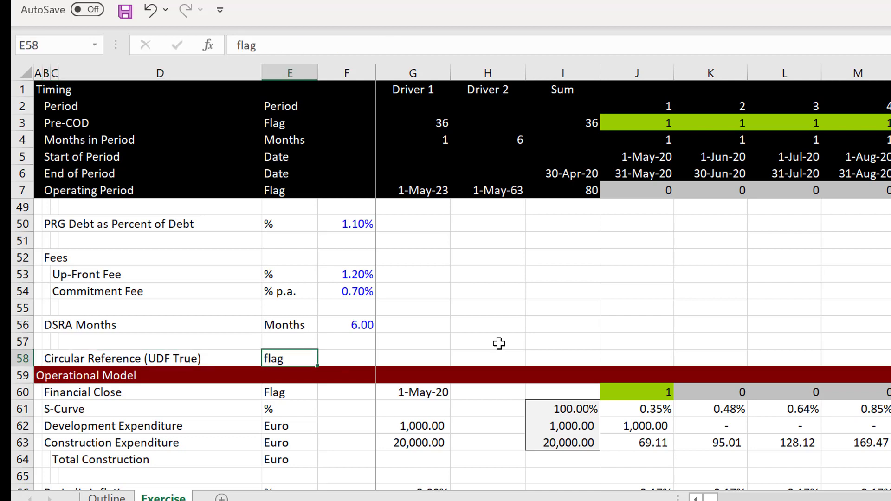
key(Tab)
text(tru)
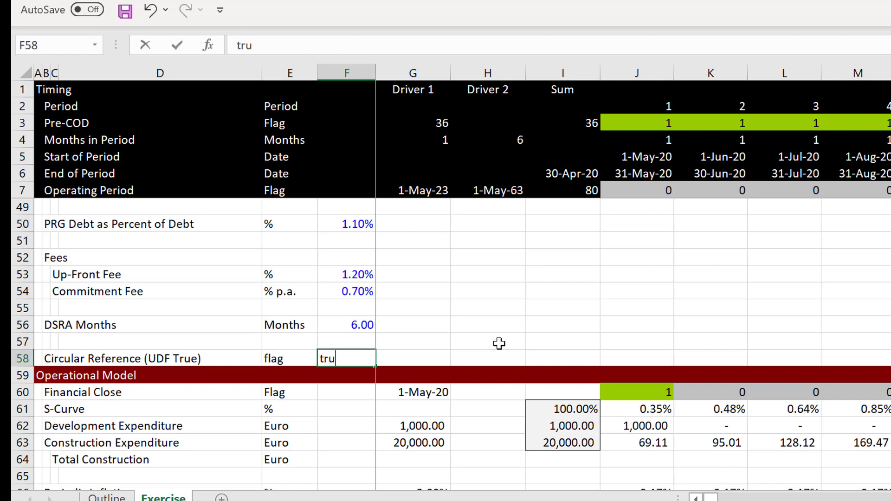
text(e)
key(ctrl+Return)
key(Right)
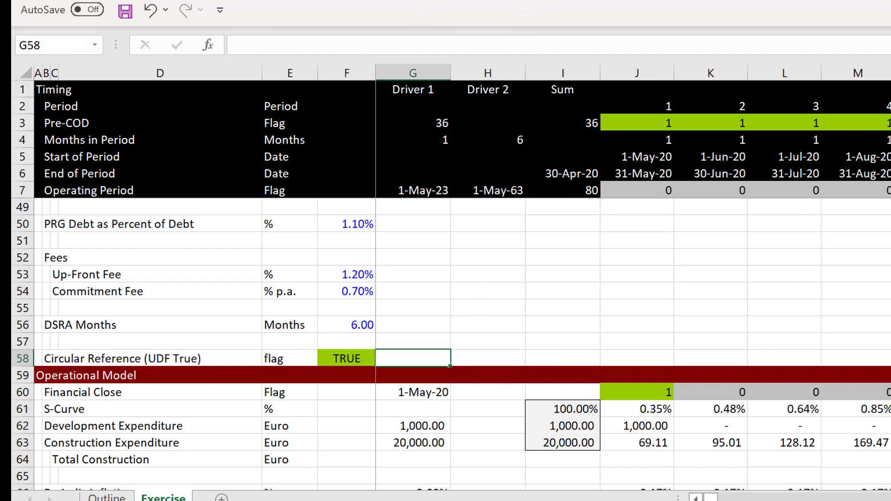
Place a check box form control in G58 beside the Circular Reference flag and clear its caption.
click(389, 1)
click(388, 25)
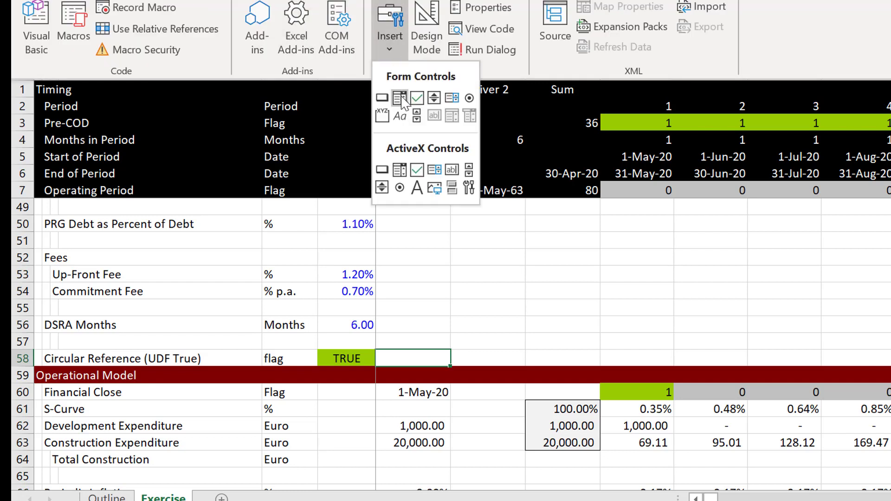
click(417, 98)
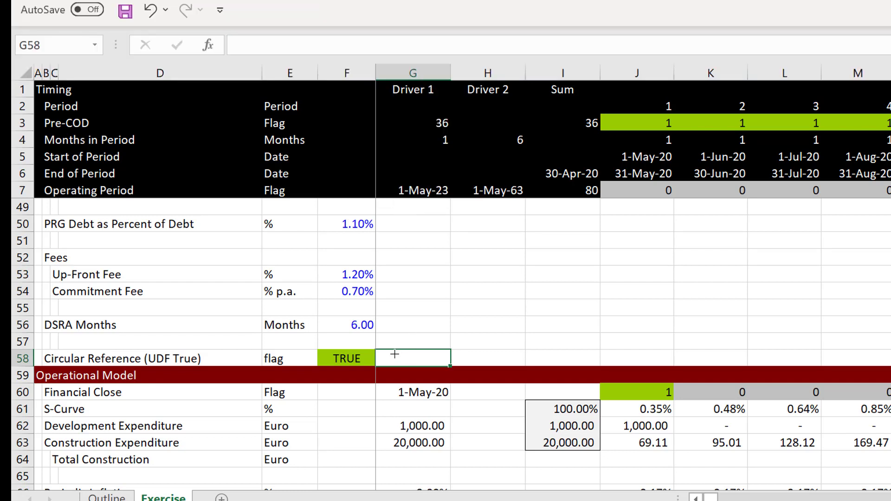
drag(392, 348, 438, 368)
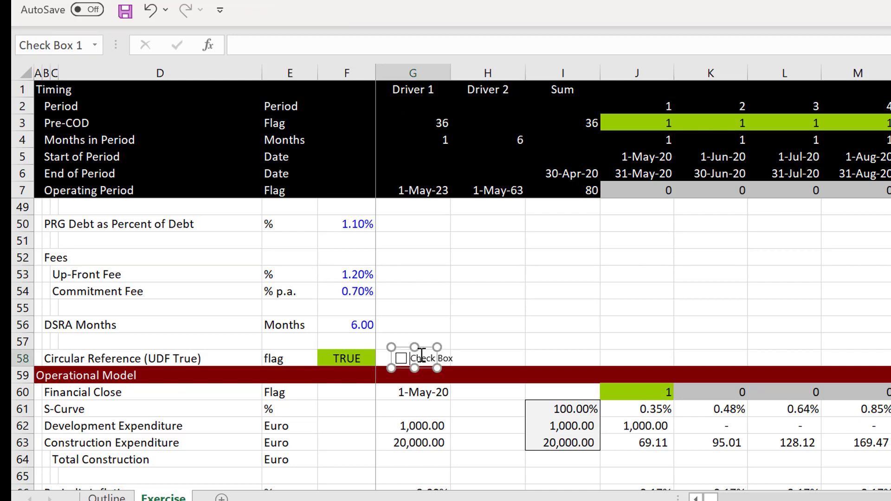
click(412, 336)
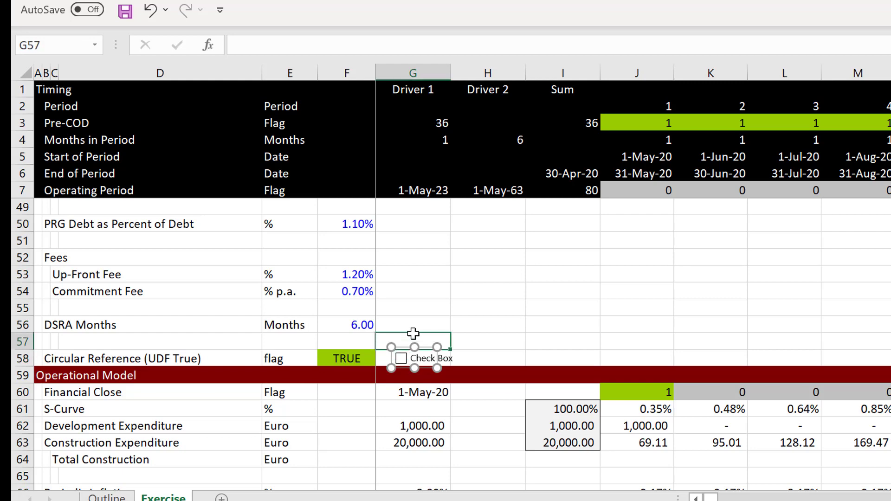
Link the check box in G58 to the Circular Reference flag cell, Exercise!$F$58.
right_click(407, 368)
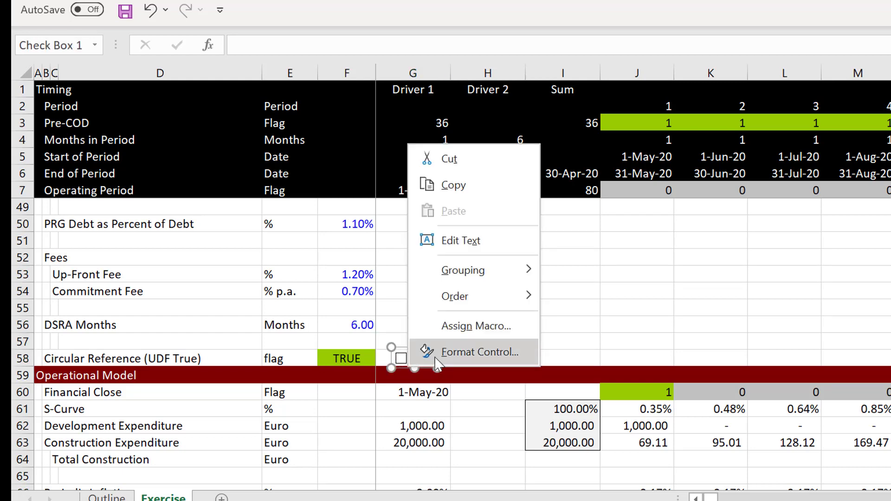
click(454, 358)
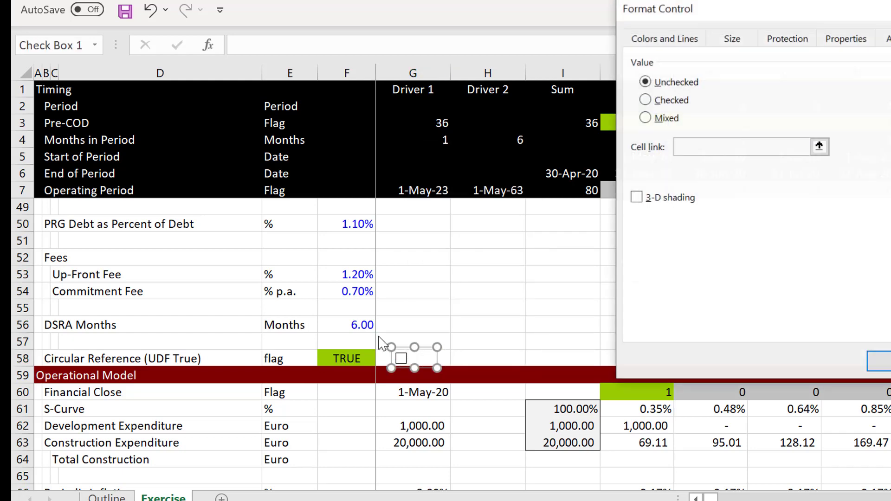
click(820, 148)
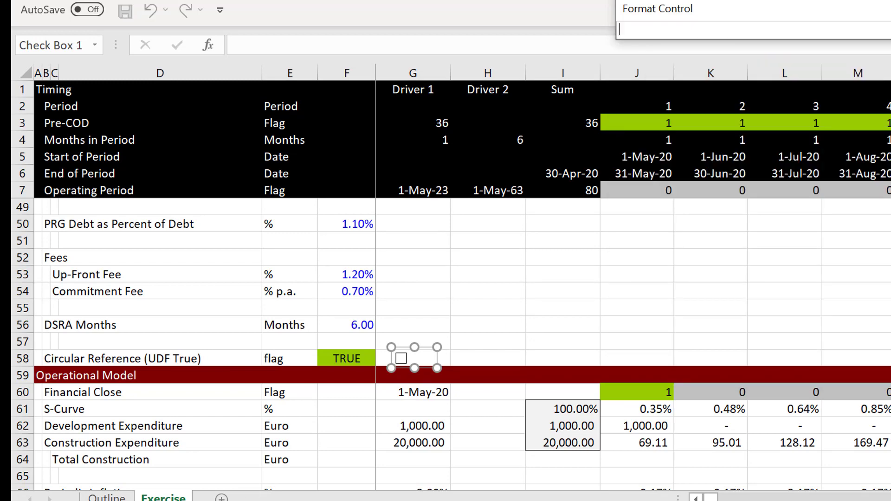
click(107, 497)
click(164, 497)
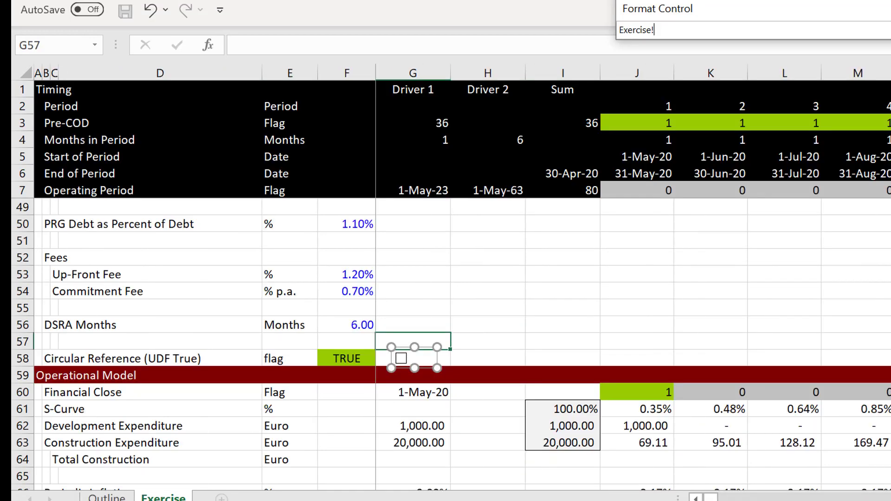
click(330, 359)
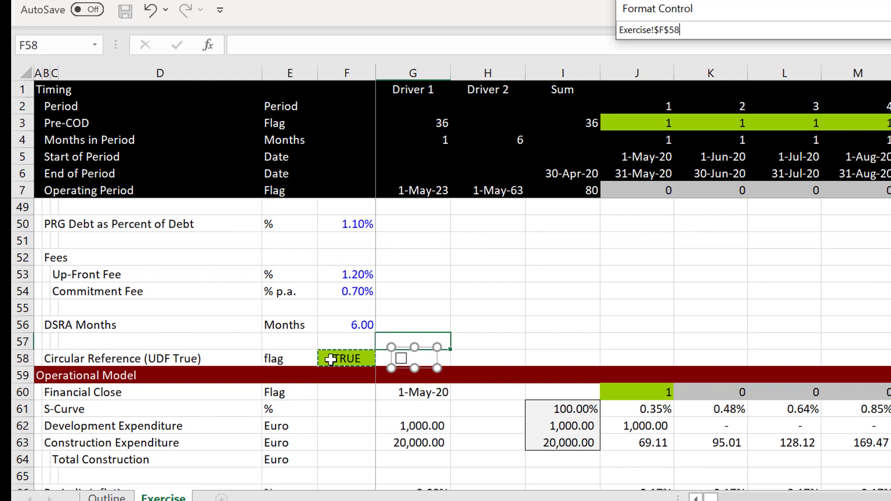
key(Return)
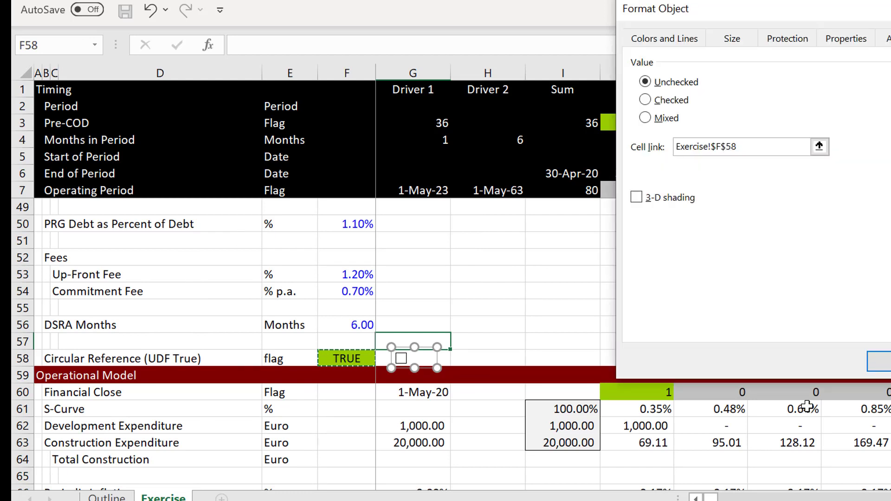
click(879, 362)
click(462, 296)
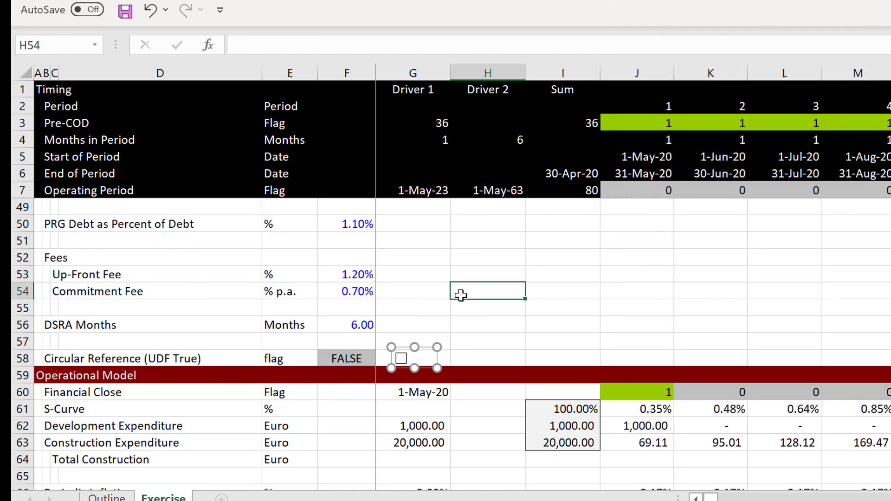
Toggle the G58 check box on and off to test its link to the flag.
click(401, 360)
click(400, 359)
click(528, 311)
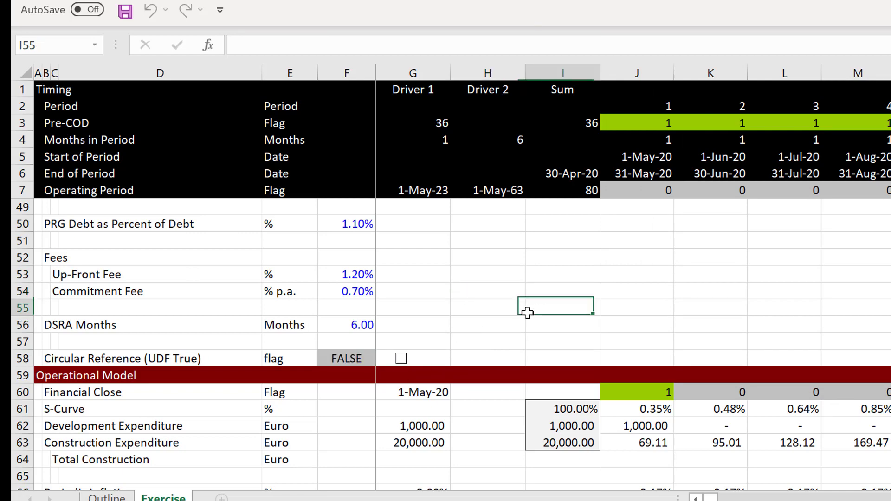
Copy the linked check box into I75 beneath the UDF heading of the Summary Sources and Uses table.
key(Page_Down)
key(Page_Down)
key(Page_Up)
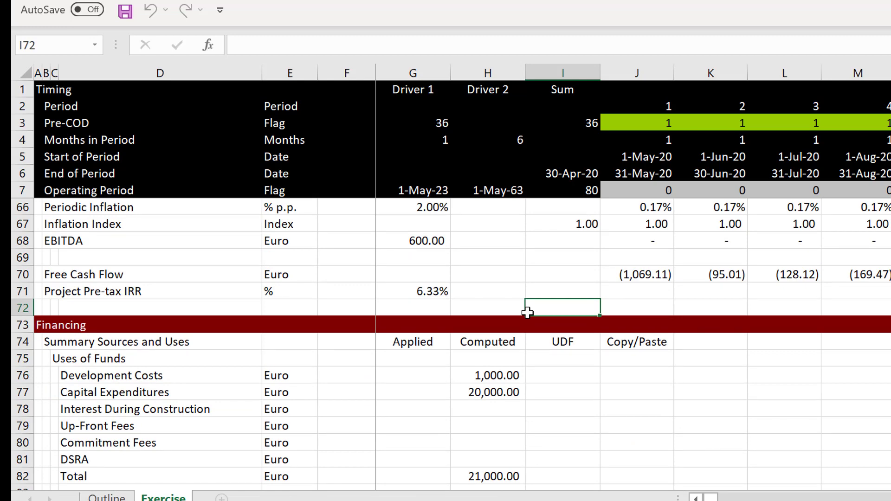
key(Page_Up)
right_click(395, 357)
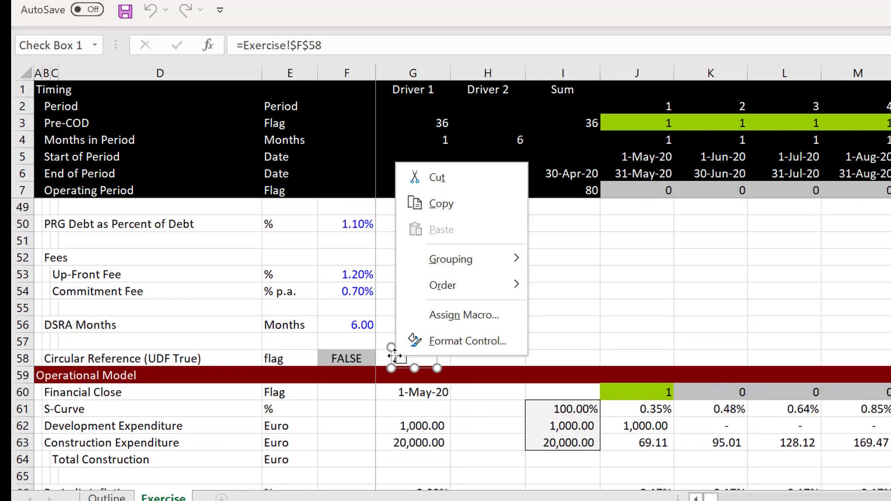
click(431, 212)
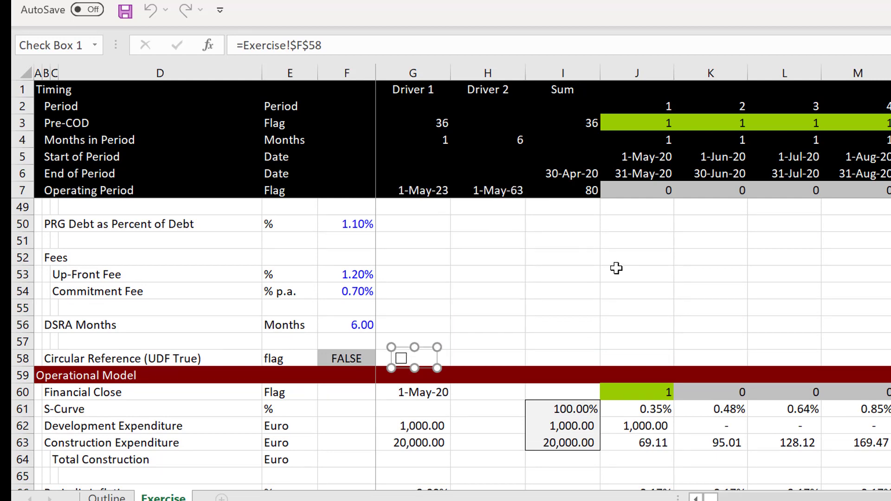
key(Page_Down)
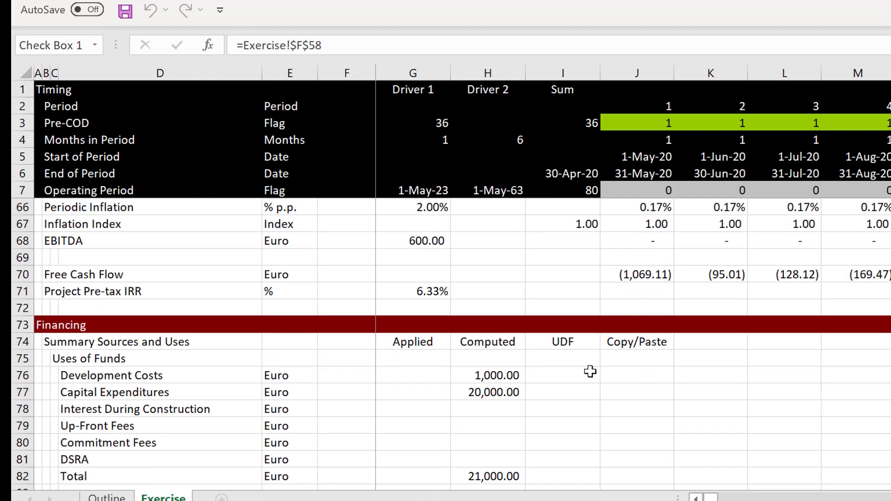
click(559, 363)
key(ctrl+v)
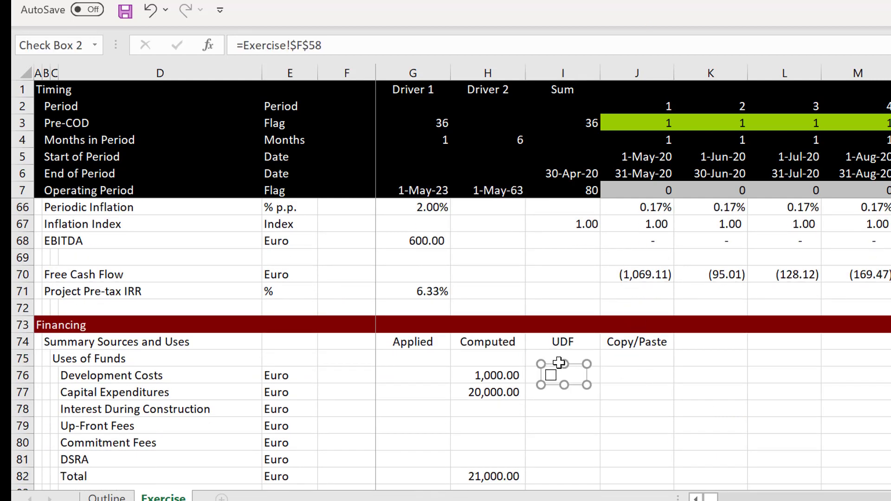
drag(561, 365, 569, 354)
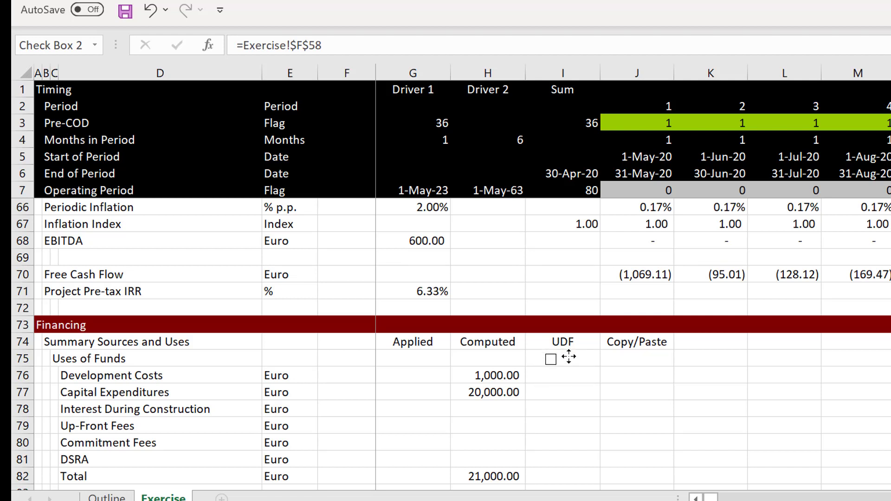
click(490, 439)
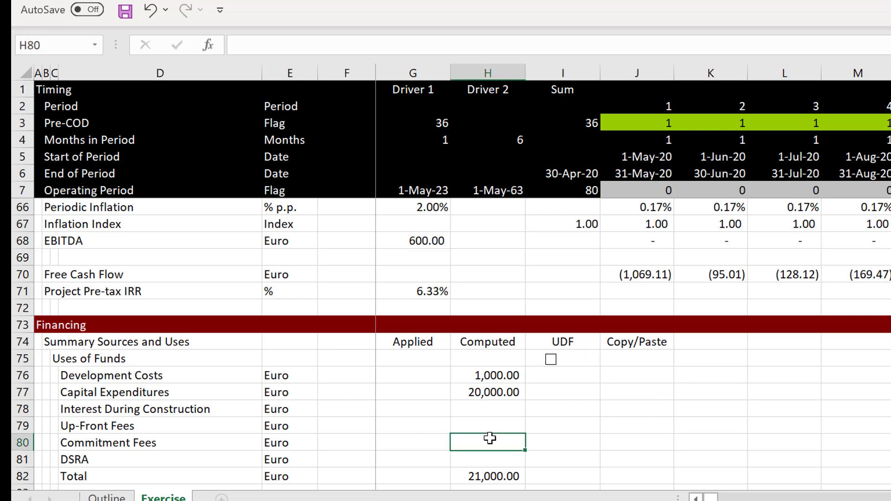
Link F85 in the Debt row of Sources of Funds to the Debt Percent assumption in F35.
key(Down)
key(Down)
key(Down)
key(Down)
key(Down)
key(Down)
key(Down)
key(Down)
key(Down)
key(Down)
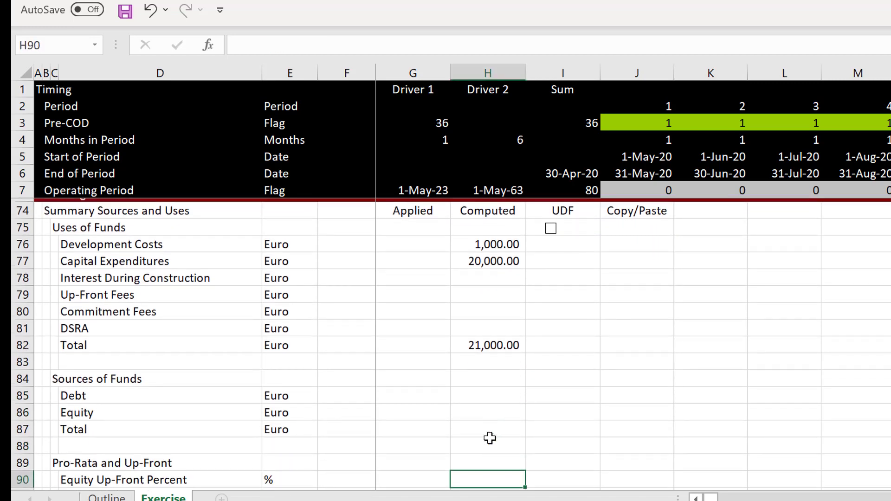
key(Up)
key(Up)
key(Up)
key(Up)
key(Up)
key(Left)
key(Left)
key(Left)
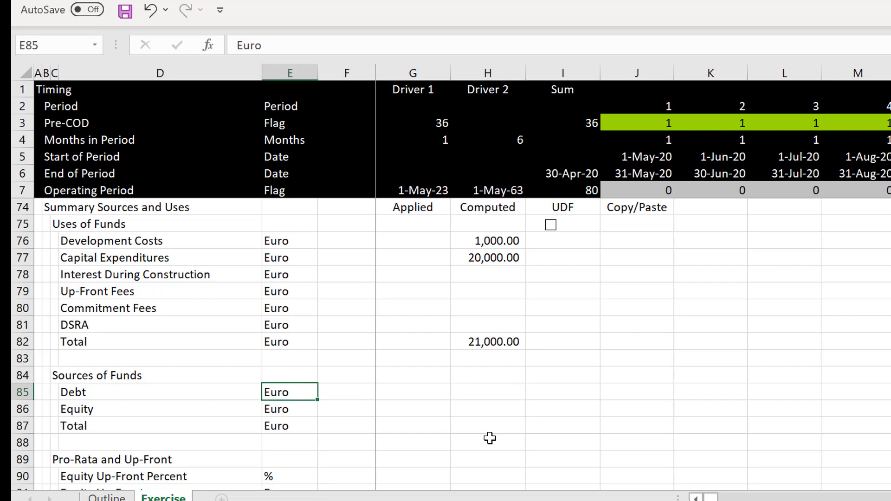
key(Right)
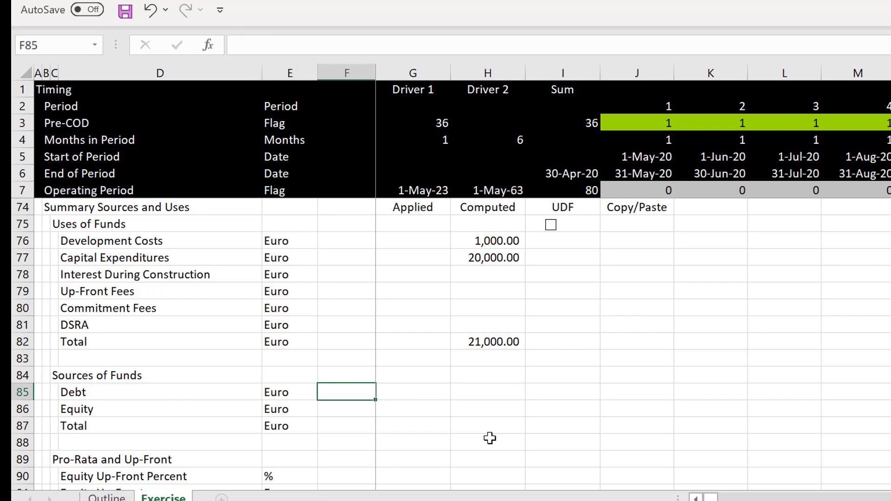
text(=)
key(Up)
key(Up)
key(Up)
key(Up)
key(Up)
key(Up)
key(Up)
key(Up)
key(Up)
key(Up)
key(Up)
key(Up)
key(Up)
key(Up)
key(Up)
key(Up)
key(Up)
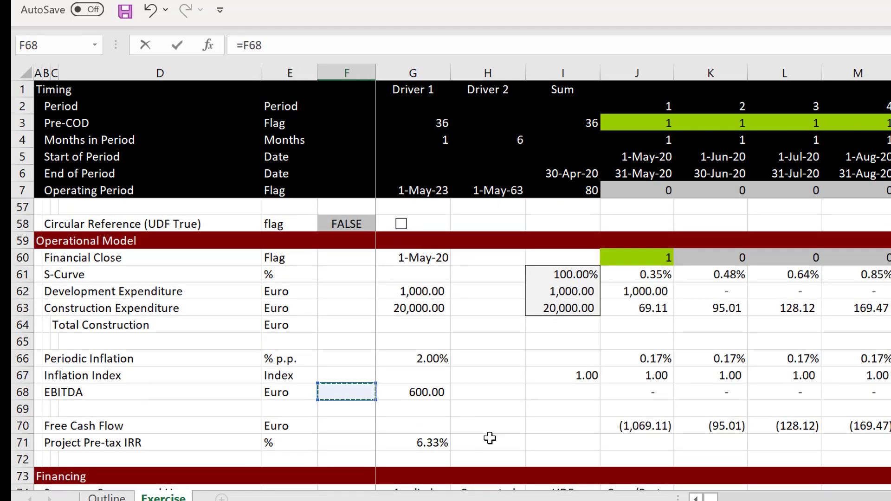
key(Up)
key(Up)
key(Up)
key(Up)
key(Up)
key(Up)
key(Up)
key(Up)
key(Up)
key(Up)
key(Up)
key(Up)
key(Up)
key(Up)
key(Up)
key(Up)
key(Up)
key(Up)
key(Up)
key(Up)
key(Up)
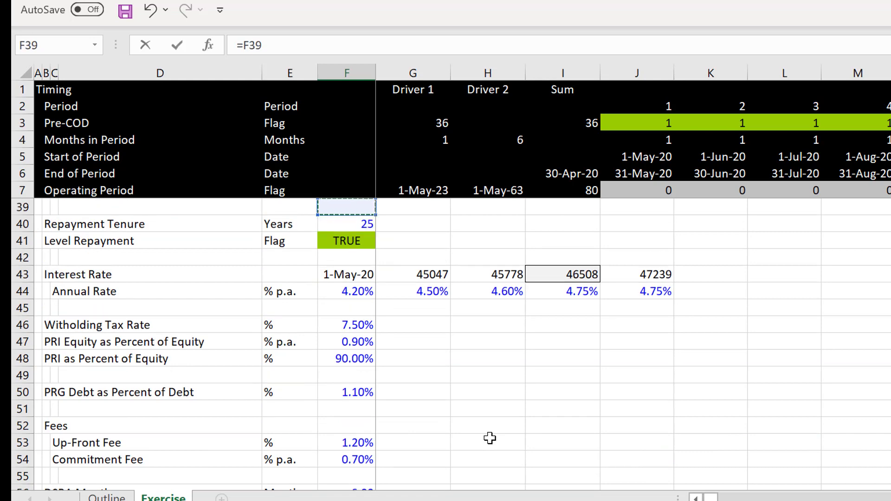
key(Up)
key(Up)
key(Up)
key(Up)
key(Up)
key(Up)
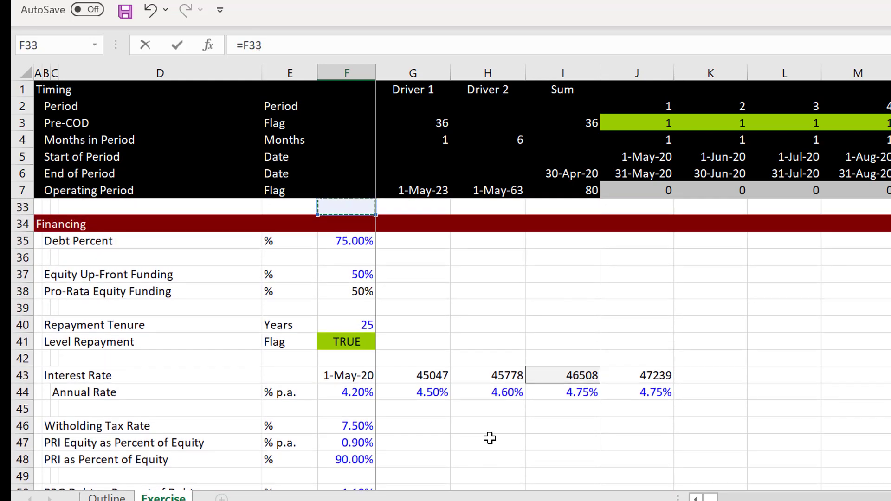
key(Down)
key(Down)
key(Return)
key(Up)
key(Right)
key(Right)
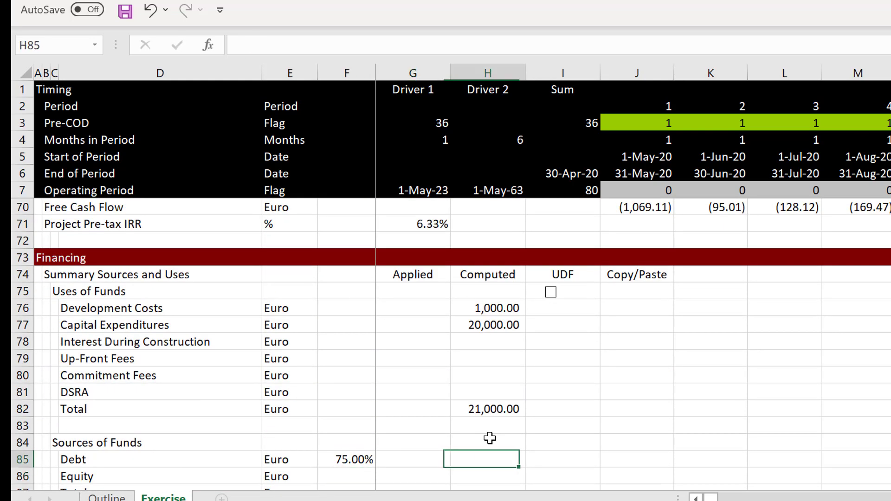
text(=)
key(Up)
key(Up)
key(Up)
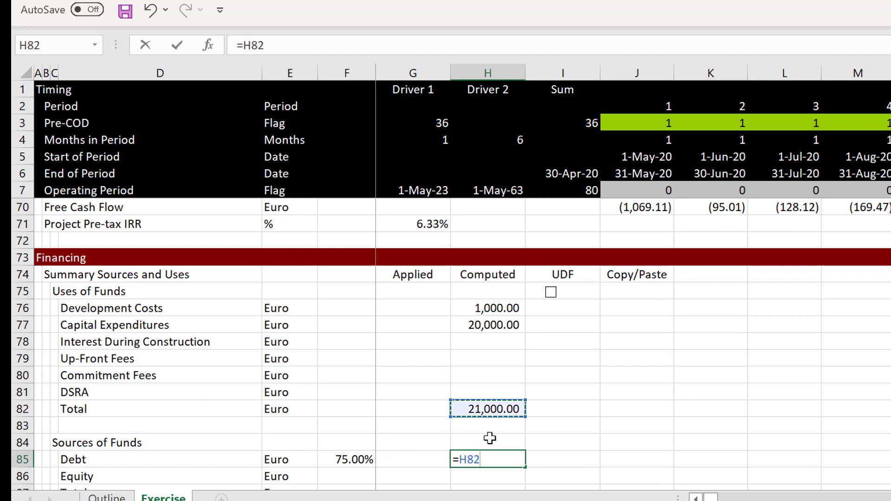
key(Escape)
key(Left)
key(Left)
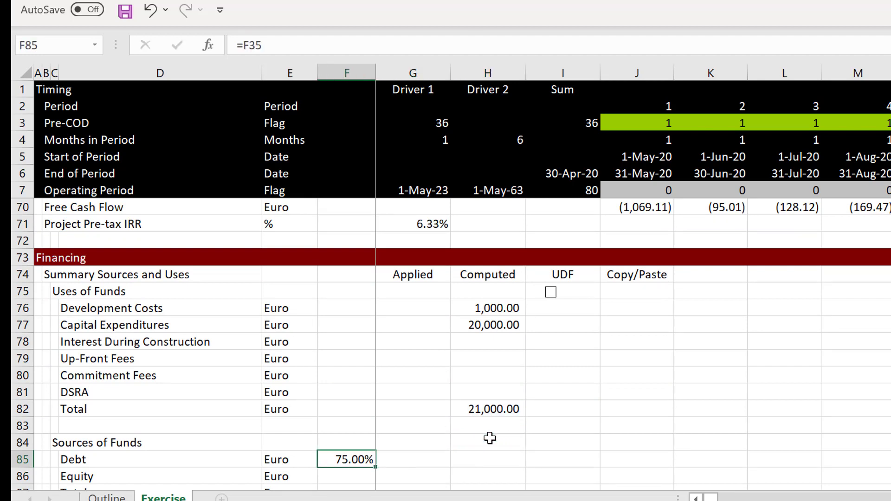
key(Right)
key(Right)
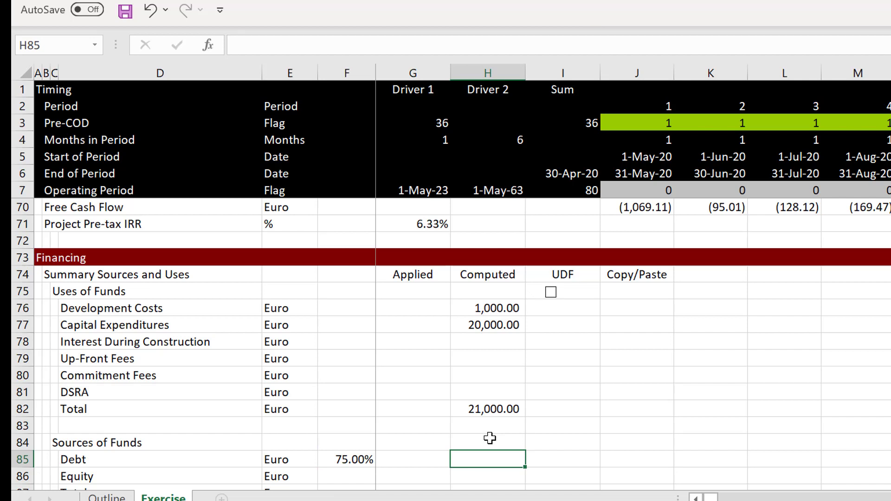
key(Left)
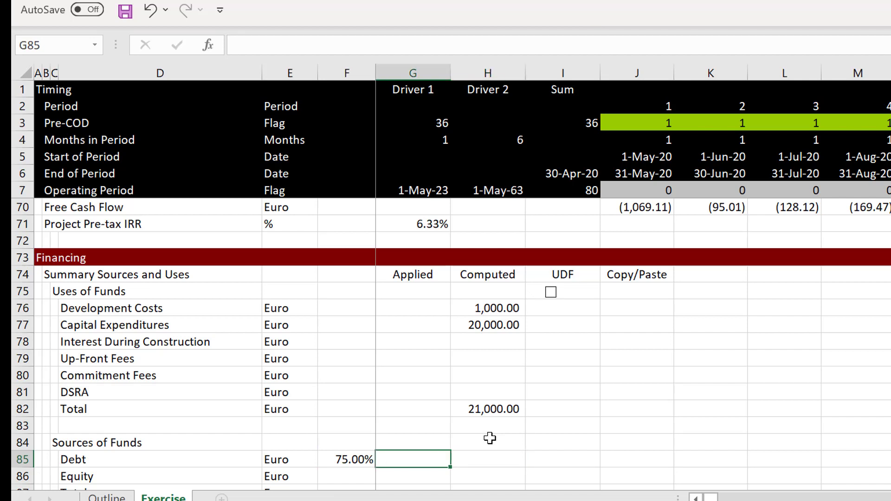
key(Up)
key(Up)
key(Up)
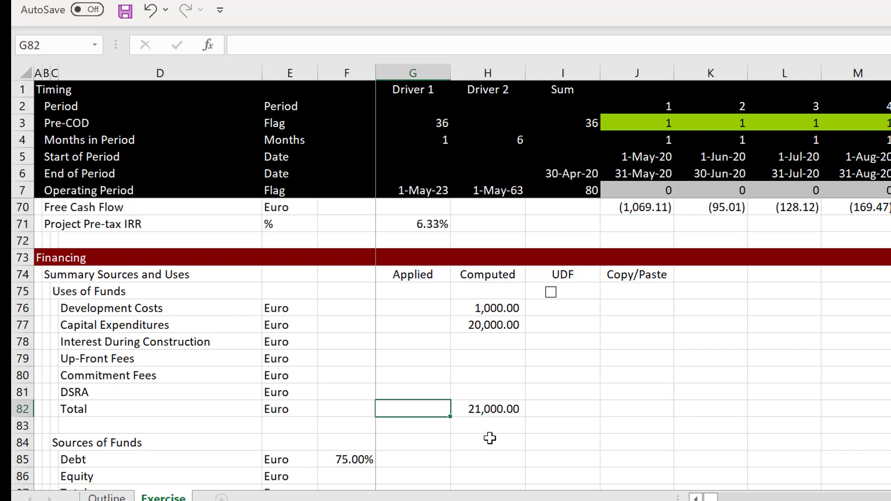
key(Down)
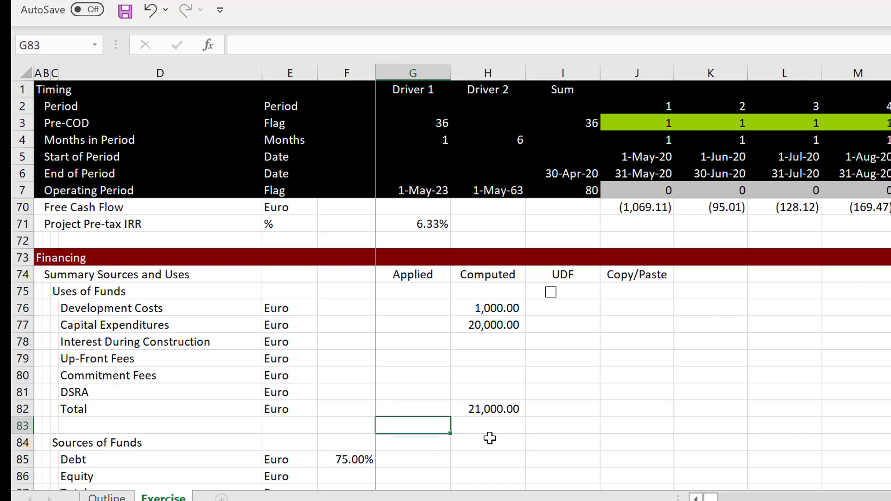
key(Down)
key(Right)
key(Down)
Compute the Debt amount in H85 as total uses times the debt percentage with the formula =H82*$F$85.
key(F2)
text(=)
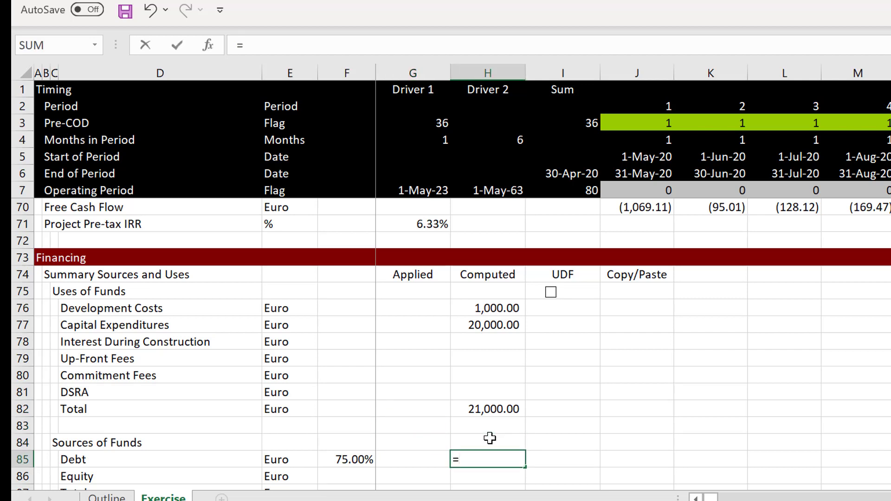
key(Up)
key(Up)
key(Up)
text(*)
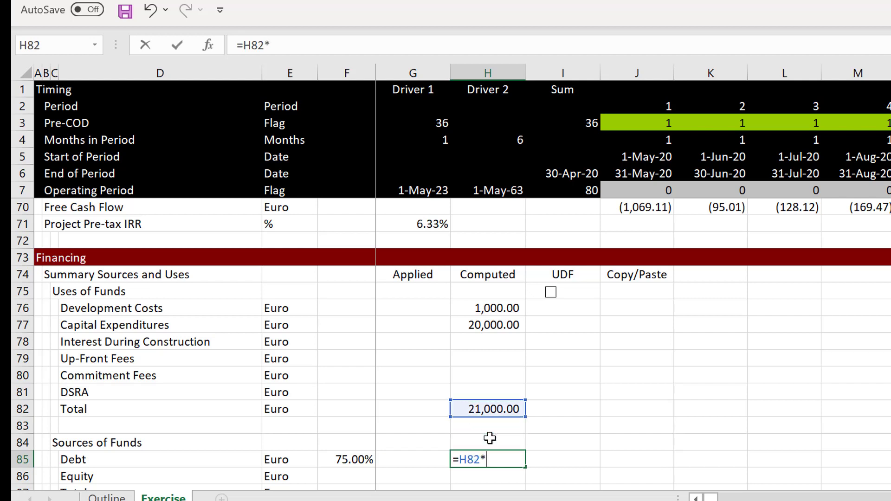
key(Left)
key(Left)
key(F4)
key(ctrl+Return)
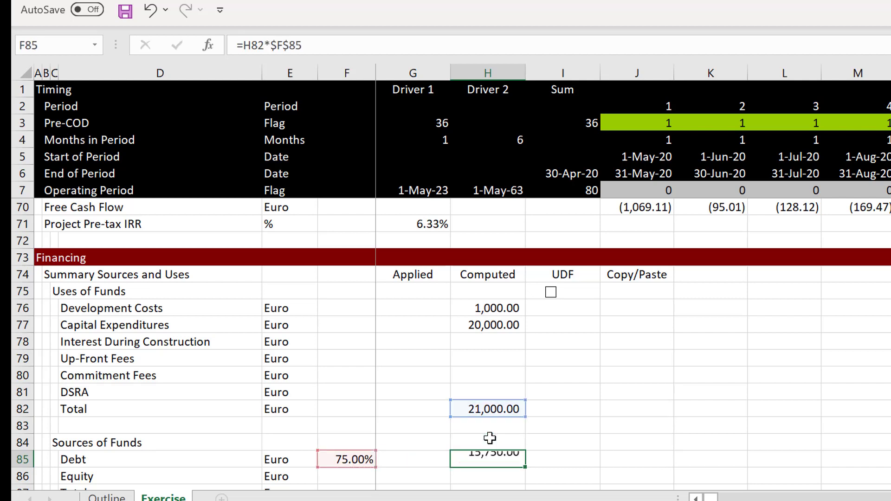
Compute the Equity amount in H86 as total uses less debt with the formula =H82-H85.
key(Down)
key(Down)
key(Down)
key(Down)
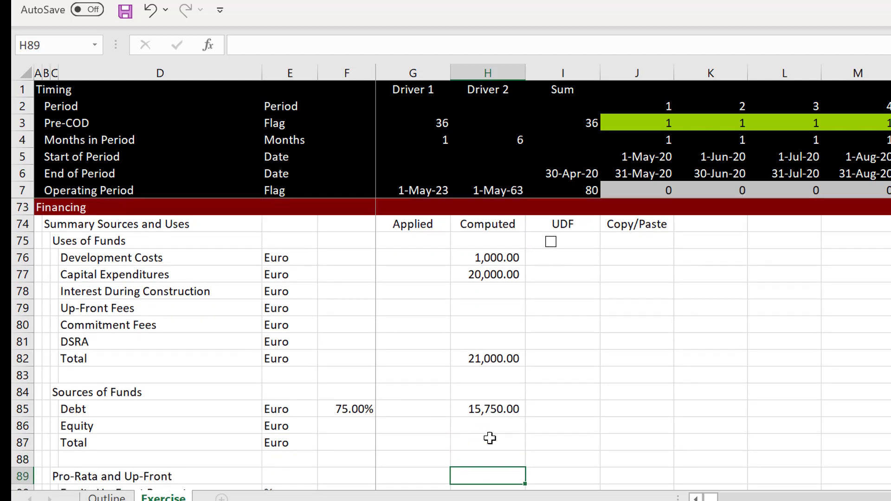
key(Up)
key(Up)
key(Up)
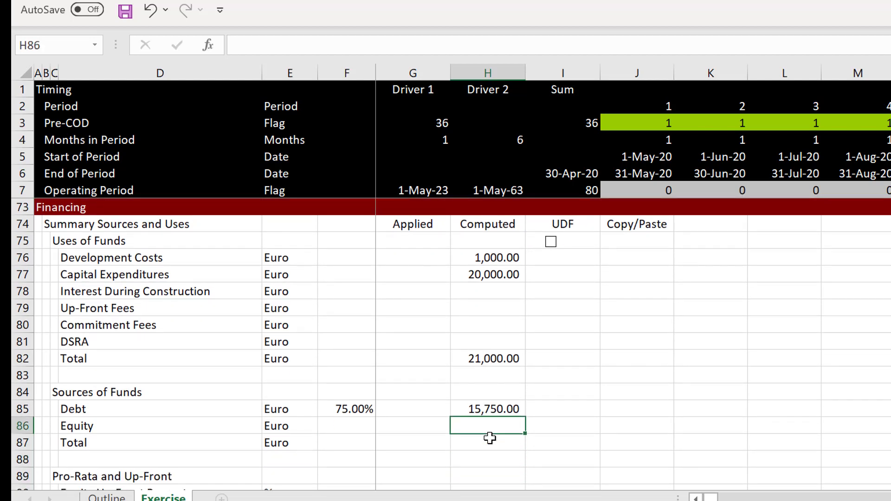
text(=)
key(Up)
key(Up)
key(Up)
key(Up)
text(-)
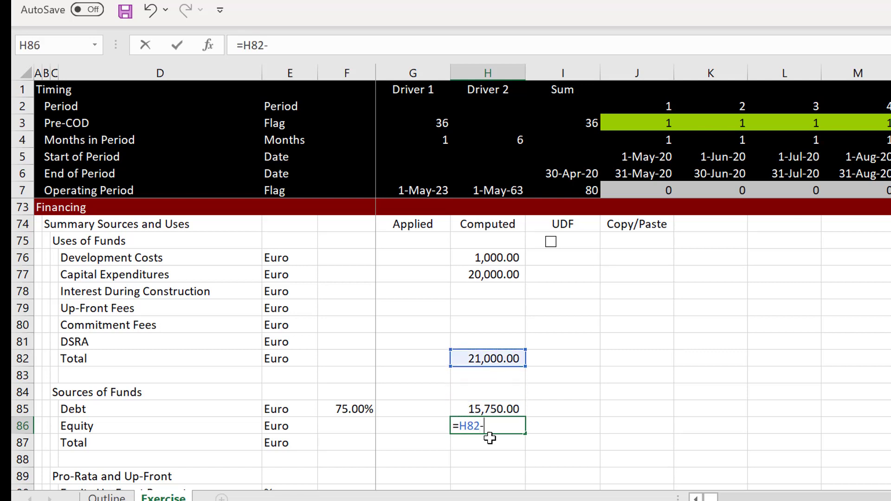
key(Up)
key(Return)
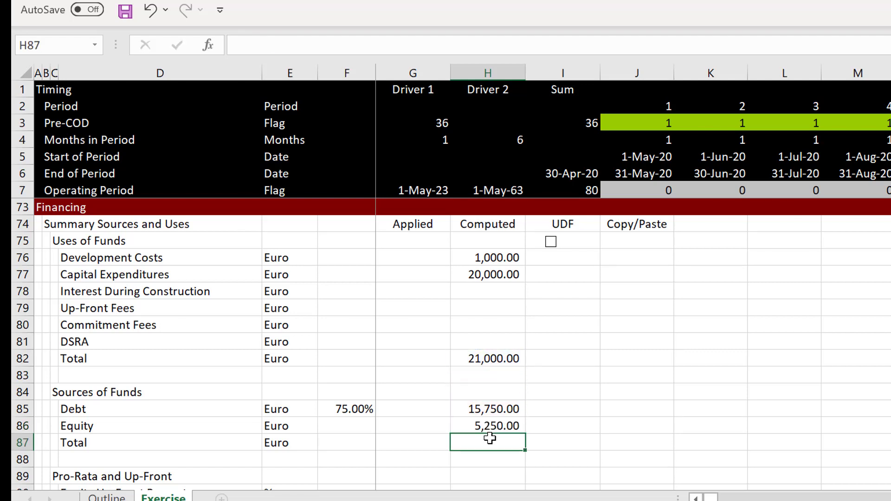
Total the Sources of Funds in H87 with the formula =SUM(H85:H86).
key(alt+equal)
key(Return)
key(Up)
key(Up)
key(Up)
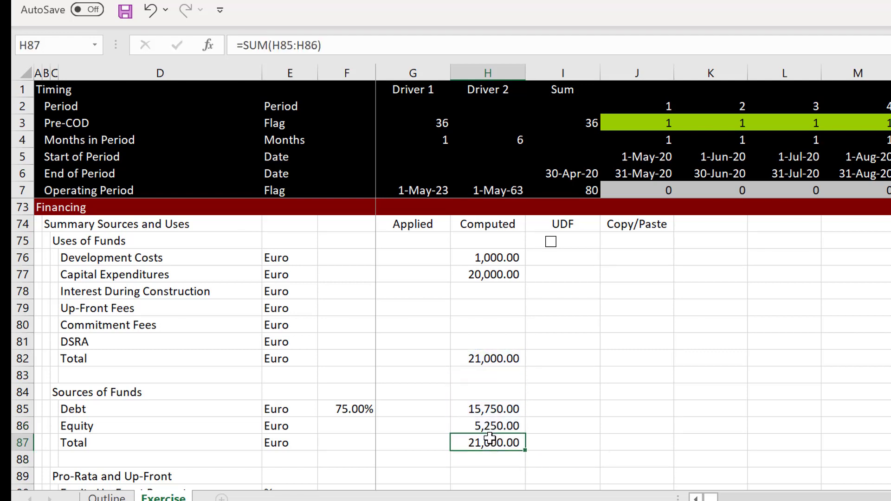
Link F90 in the Equity Up-Front Percent row to the Equity Up-Front Funding assumption in F37.
key(Down)
key(Down)
key(Down)
key(Down)
key(Down)
key(Down)
key(Down)
key(Down)
key(Down)
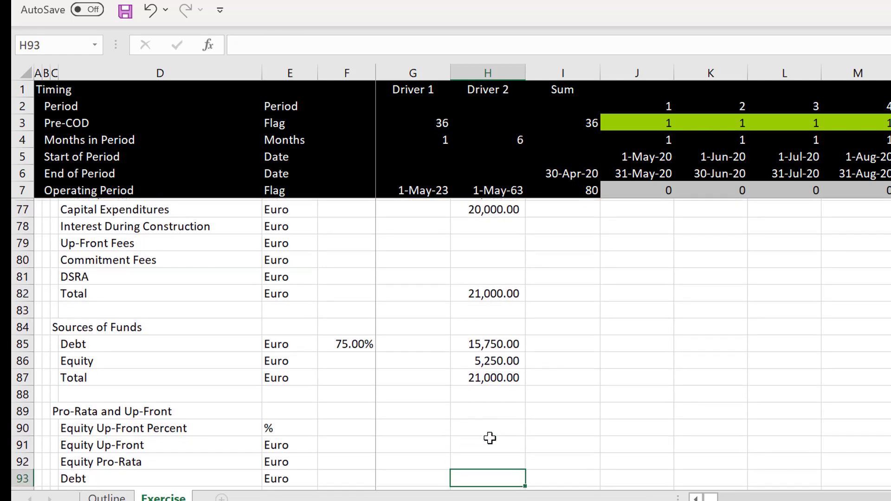
key(Up)
key(Up)
key(Up)
key(Left)
key(Left)
key(Left)
key(Left)
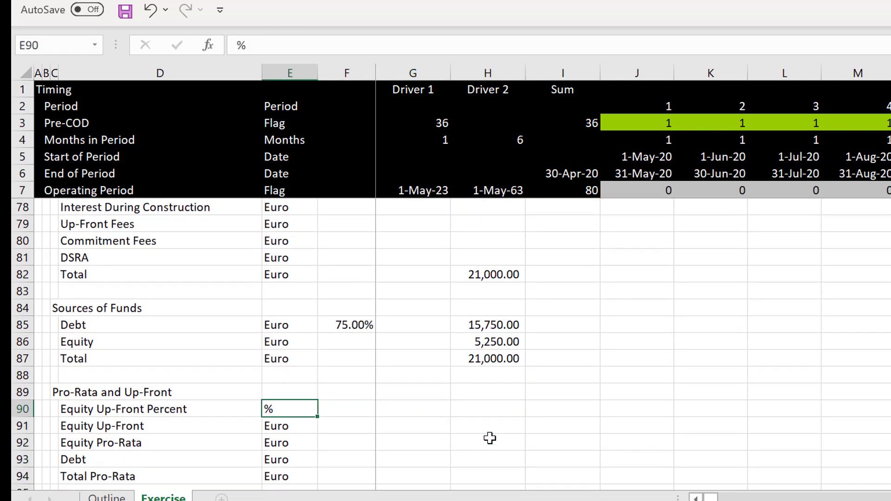
key(Right)
key(Right)
text(=)
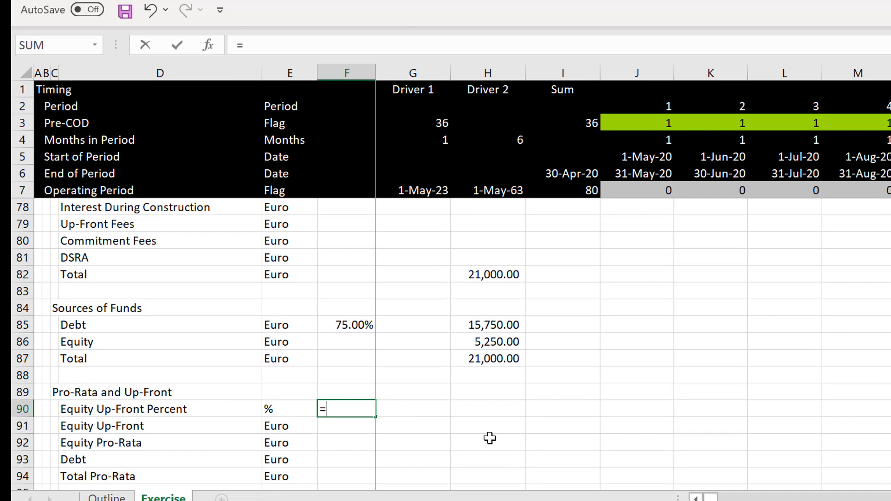
key(Up)
key(Up)
key(Up)
key(Up)
key(Up)
key(Up)
key(Up)
key(Up)
key(Up)
key(Up)
key(Up)
key(Up)
key(Up)
key(Up)
key(Up)
key(Up)
key(Up)
key(Up)
key(Up)
key(Up)
key(Up)
key(Up)
key(Up)
key(Up)
key(Up)
key(Up)
key(Up)
key(Up)
key(Up)
key(Up)
key(Up)
key(Up)
key(Up)
key(Up)
key(Up)
key(Up)
key(Up)
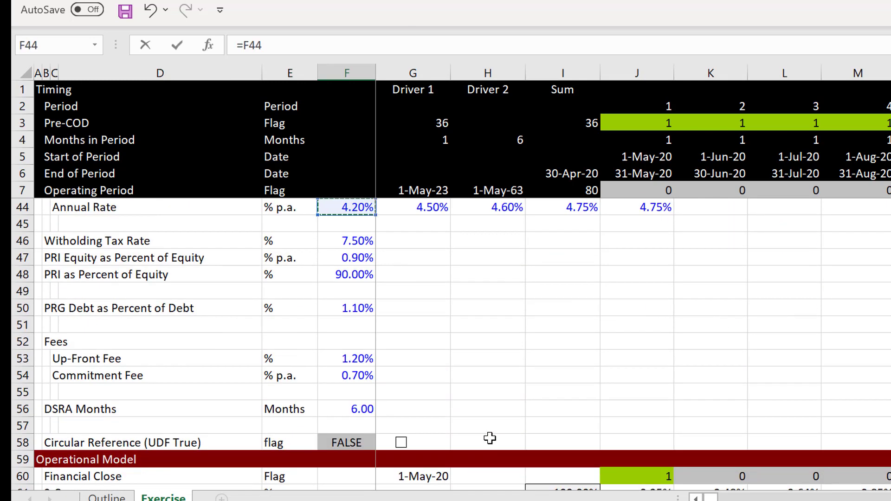
key(Up)
key(Up)
key(Up)
key(Up)
key(Up)
key(Up)
key(Up)
key(Up)
key(Up)
key(Up)
key(Up)
key(Up)
key(Up)
key(Up)
key(Up)
key(Up)
key(Up)
key(Down)
key(Down)
key(Down)
key(Down)
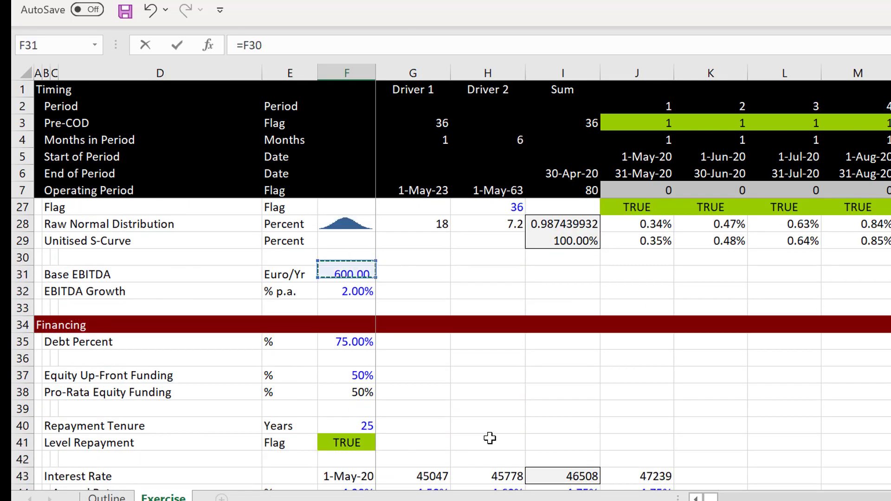
key(Down)
key(Down)
key(Down)
key(Down)
key(Down)
key(Down)
key(Down)
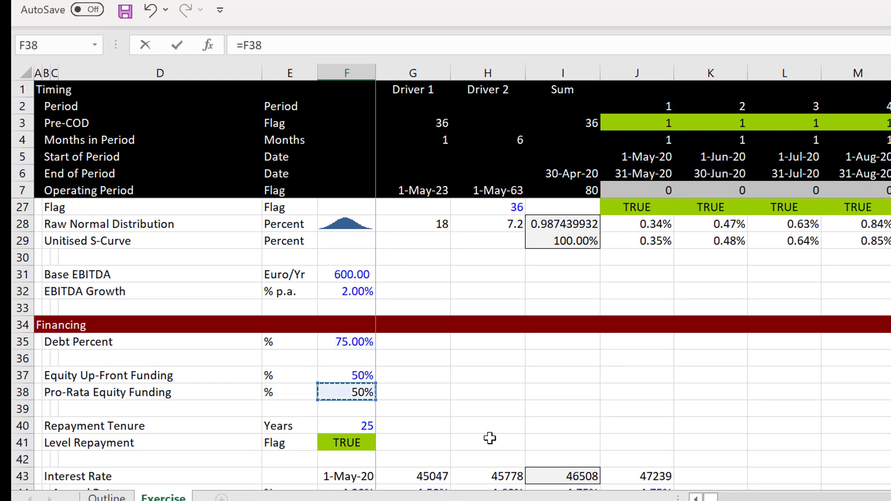
key(Up)
key(Escape)
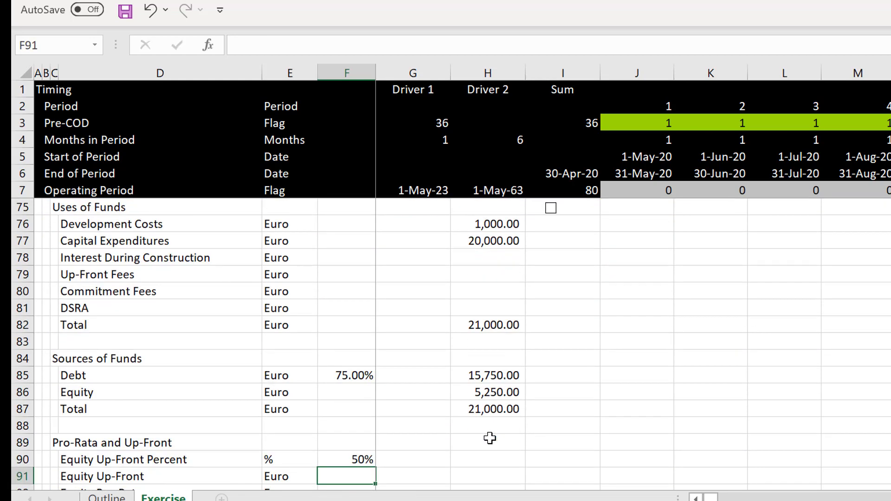
key(Up)
key(Right)
key(Right)
text(=)
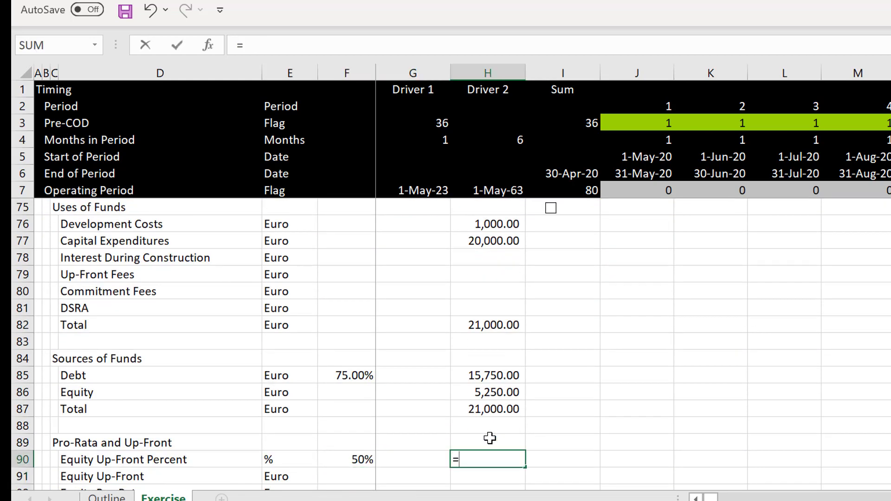
key(Up)
key(Up)
key(Up)
key(Up)
text(()
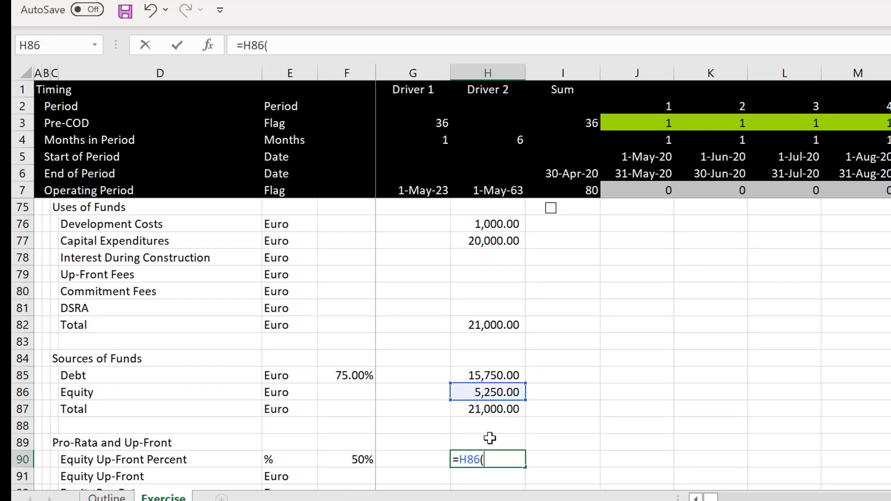
key(Left)
key(Left)
key(F4)
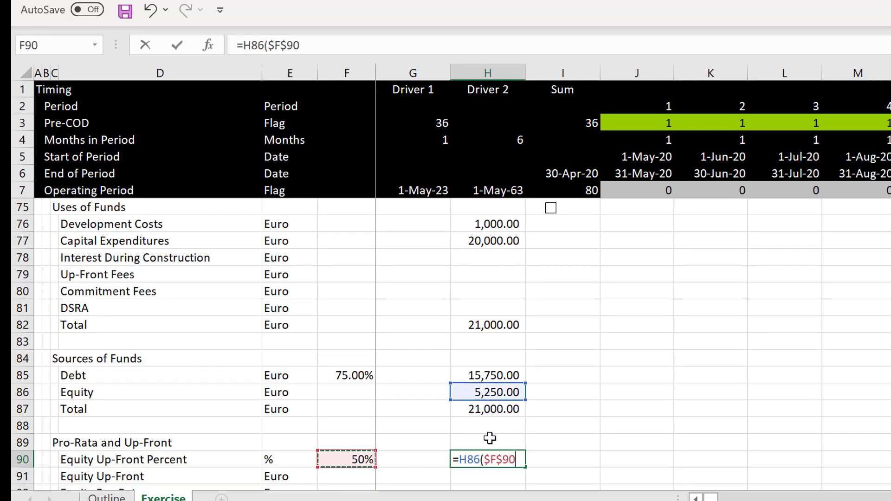
key(Escape)
Compute the up-front equity in H90 as total equity times the up-front percentage with the formula =H86*$F$90.
text(=)
key(Up)
key(Up)
key(Up)
key(Up)
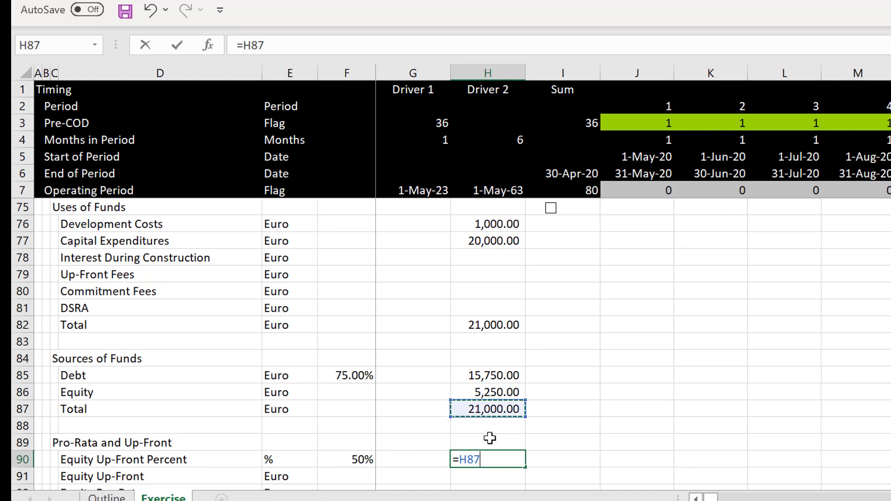
text(*)
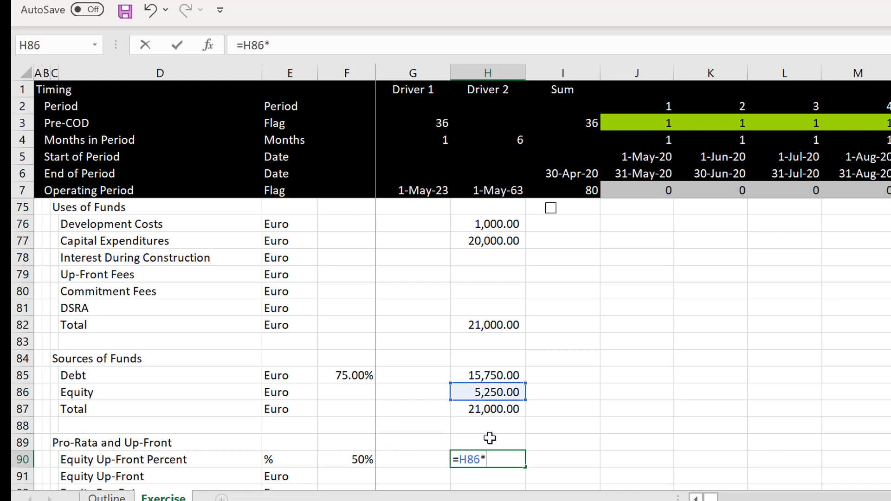
key(Left)
key(Left)
key(F4)
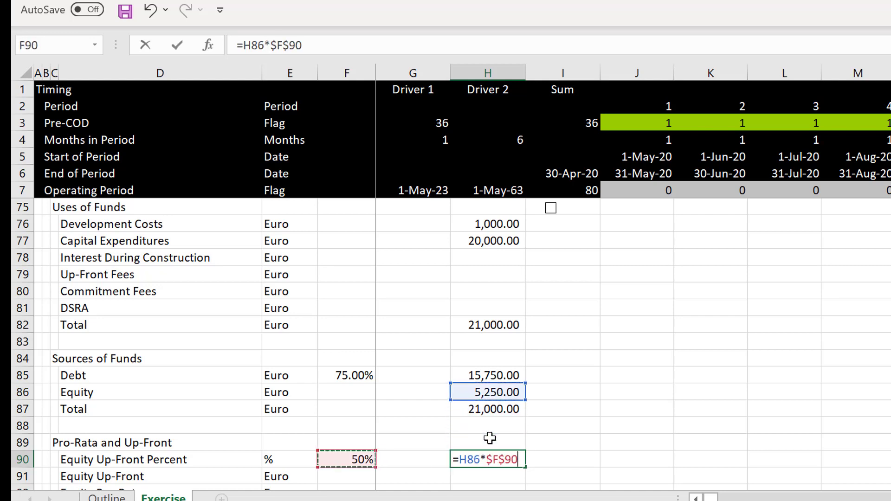
key(Return)
Compute the remaining equity in H91 as total equity less the amount above with the formula =H86-H90.
text(=)
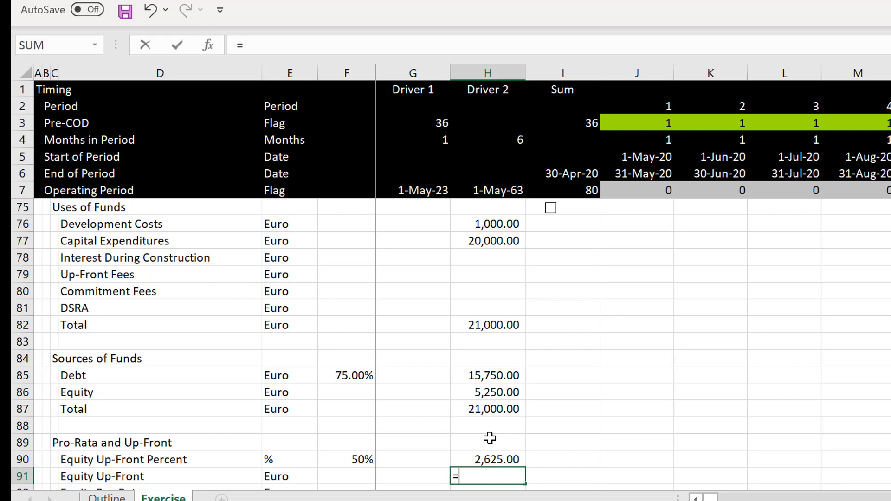
key(Up)
key(Up)
key(Up)
key(Up)
key(Up)
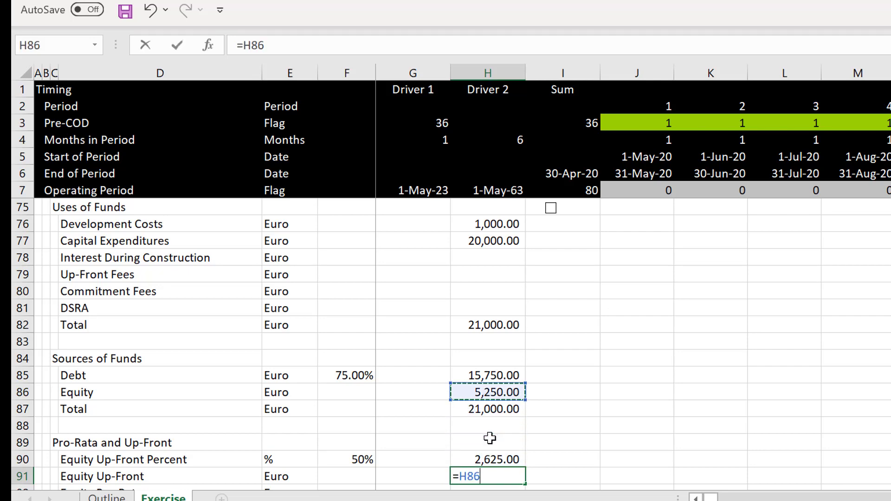
text(-)
key(Up)
key(Return)
Set the Equity Up-Front Funding assumption in F37 to 40%.
key(Page_Up)
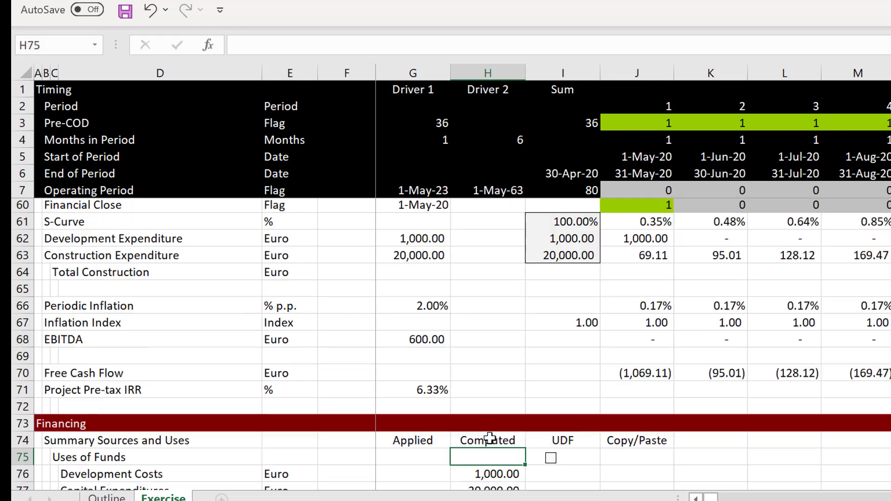
key(Page_Up)
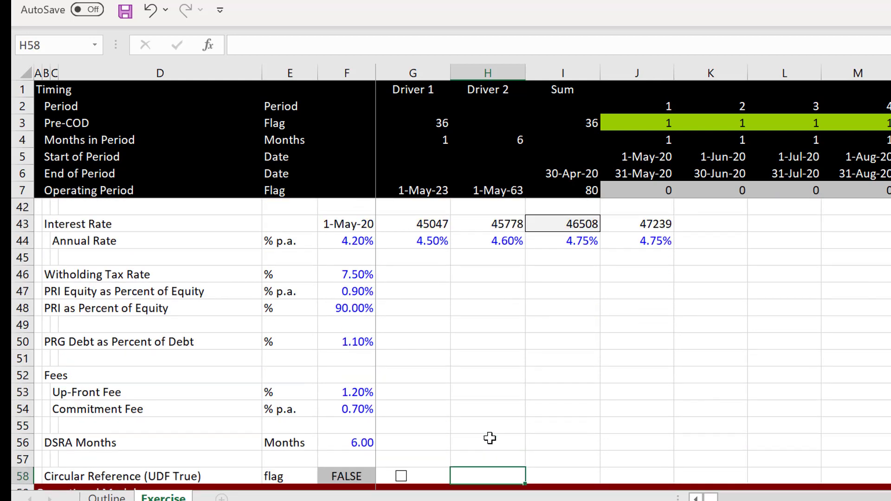
key(Up)
key(Up)
key(Up)
key(Up)
key(Up)
key(Up)
key(Up)
key(Up)
key(Up)
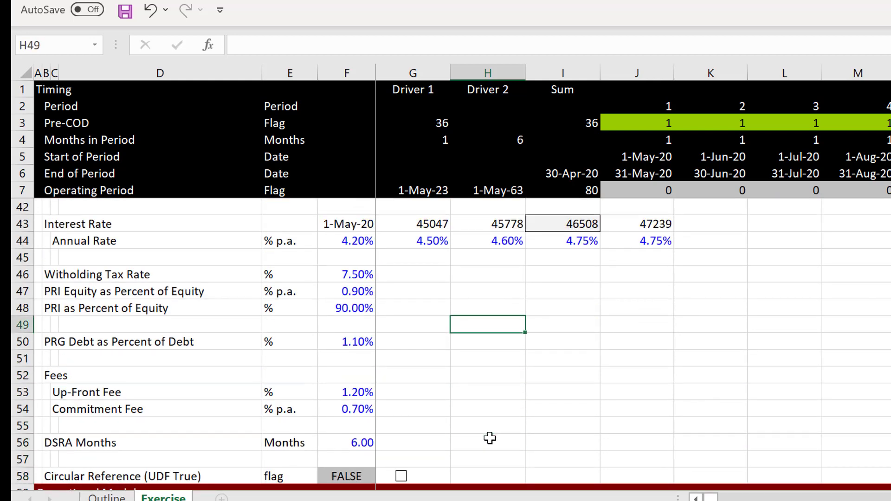
key(Page_Up)
key(Down)
key(Left)
key(Left)
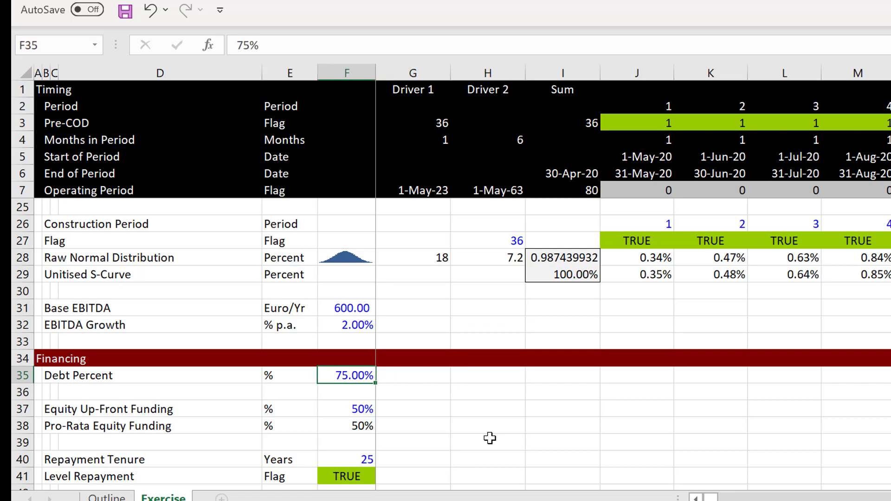
key(Down)
key(Down)
key(Return)
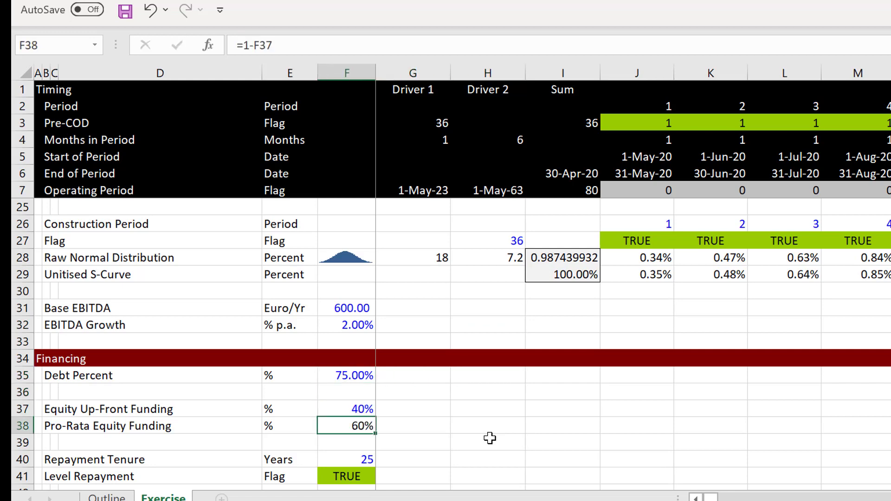
Check how the changed up-front percentage flows into the equity split in the Pro-Rata and Up-Front block.
key(Page_Down)
key(Page_Down)
key(Down)
key(Down)
key(Down)
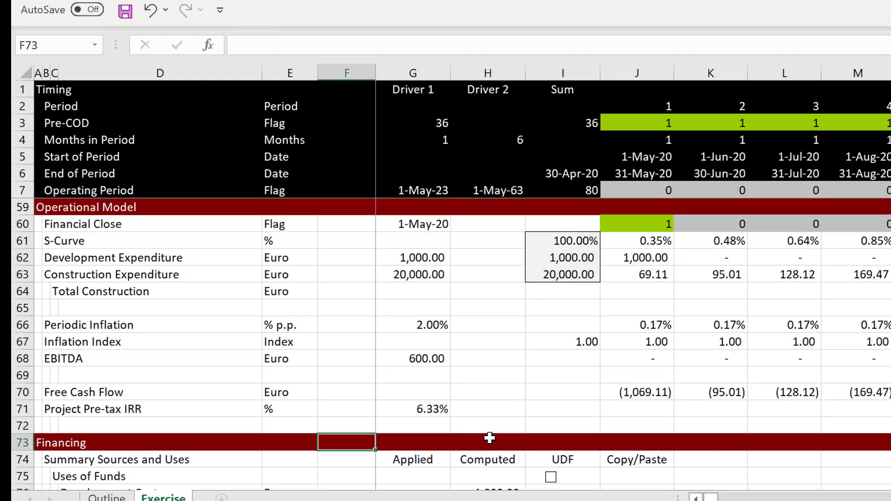
key(Page_Down)
key(Down)
key(Down)
key(Down)
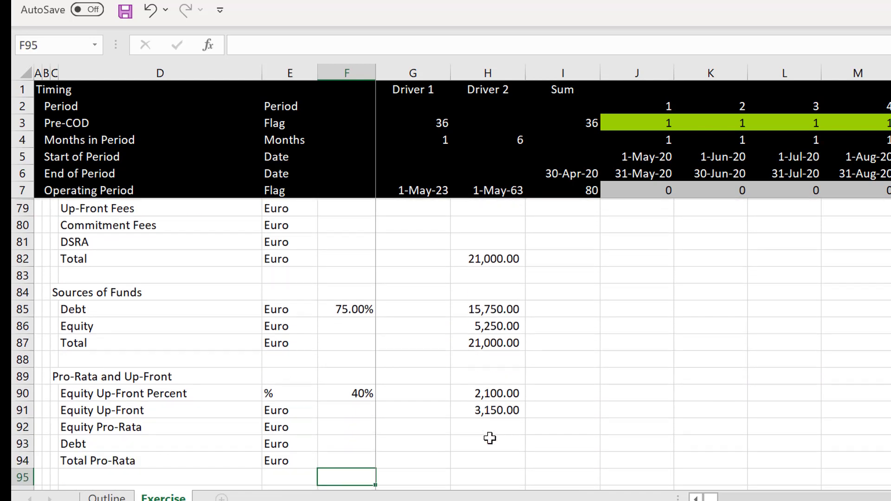
key(Up)
key(Up)
key(Up)
key(Right)
key(Right)
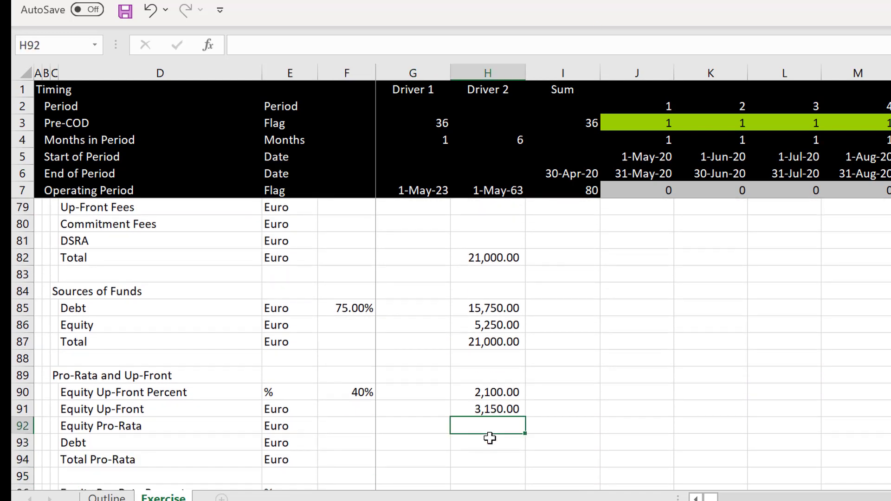
Inspect the formula in H90 in the Equity Up-Front Percent row.
text(=)
key(Up)
key(Left)
key(Up)
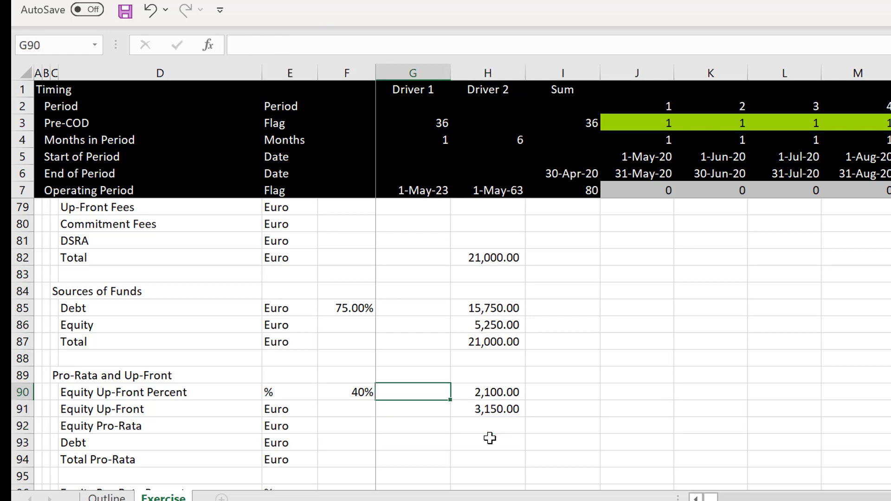
key(Right)
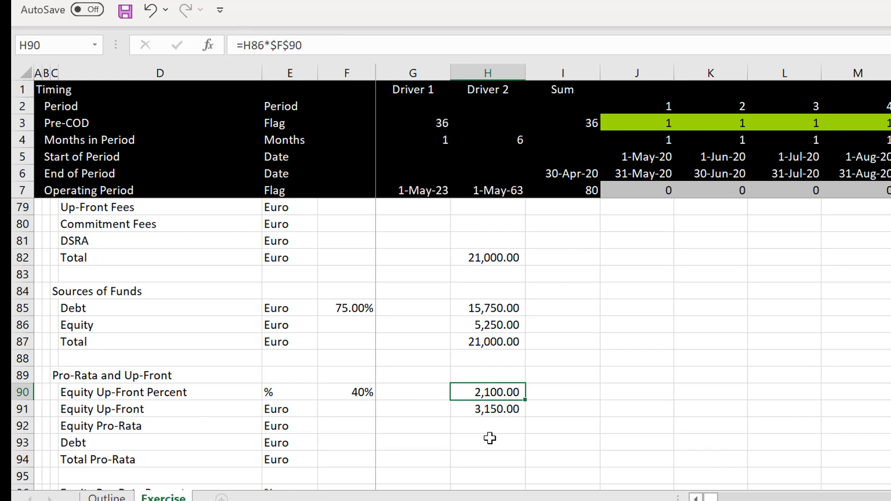
key(F2)
key(BackSpace)
key(BackSpace)
key(BackSpace)
key(BackSpace)
key(BackSpace)
key(BackSpace)
key(BackSpace)
key(BackSpace)
key(BackSpace)
key(Escape)
Clear the percentage link from F90 in the Equity Up-Front Percent row.
key(Left)
key(Left)
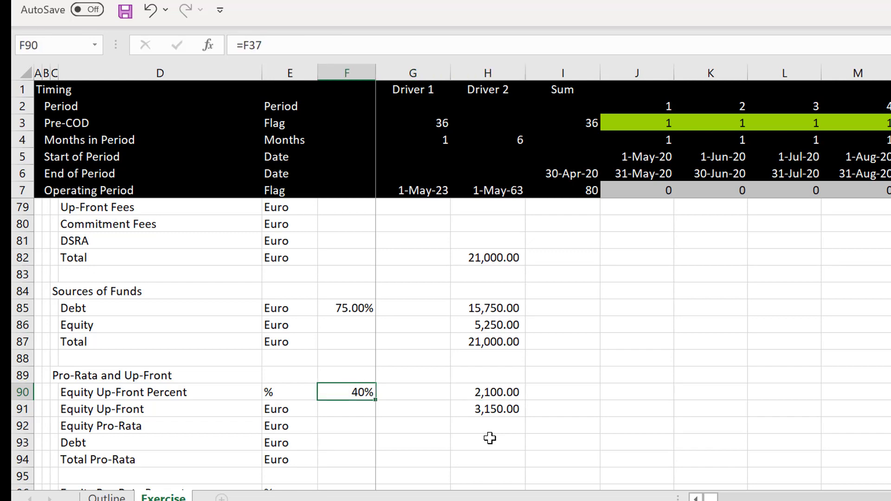
key(Delete)
Link the Equity Up-Front Percent in H90 to the Equity Up-Front Funding assumption with the formula =F37.
key(Right)
key(Right)
text(=)
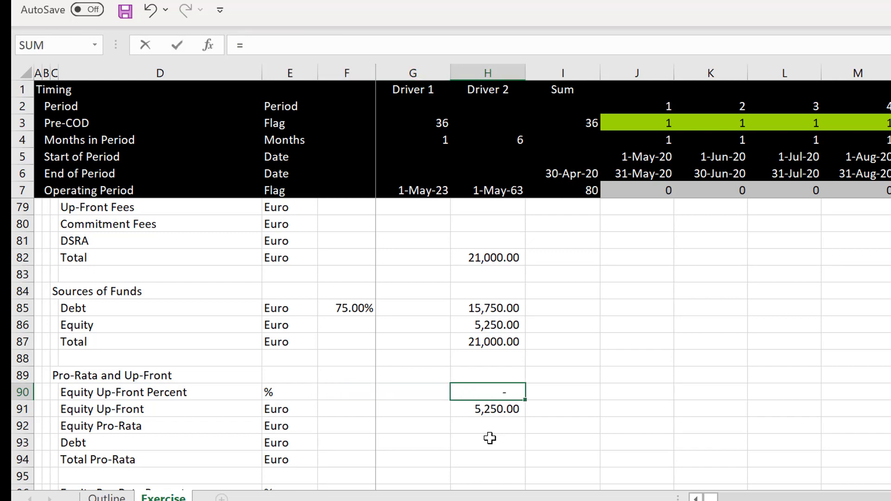
key(Up)
key(Up)
key(Up)
key(Up)
key(Up)
key(Up)
key(Up)
key(Up)
key(Up)
key(Up)
key(Up)
key(Up)
key(Up)
key(Up)
key(Up)
key(Up)
key(Up)
key(Up)
key(Up)
key(Up)
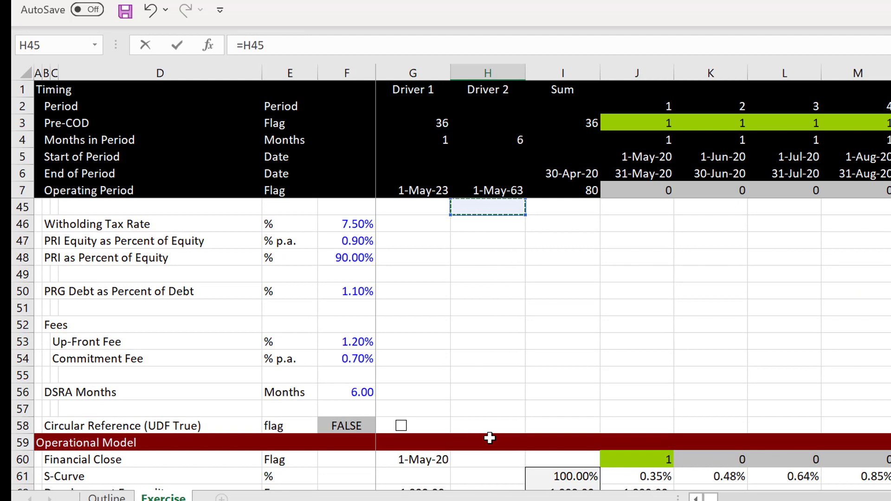
key(Up)
key(Up)
key(Up)
key(Up)
key(Up)
key(Up)
key(Up)
key(Up)
key(Up)
key(Up)
key(Up)
key(Up)
key(Up)
key(Up)
key(Up)
key(Up)
key(Up)
key(Down)
key(Down)
key(Down)
key(Down)
key(Down)
key(Down)
key(Down)
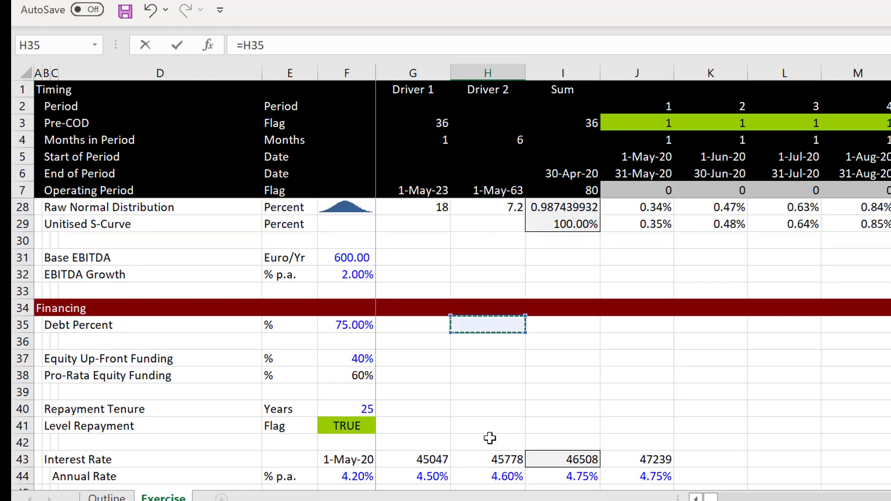
key(Down)
key(Down)
key(Left)
key(Left)
key(Return)
key(Return)
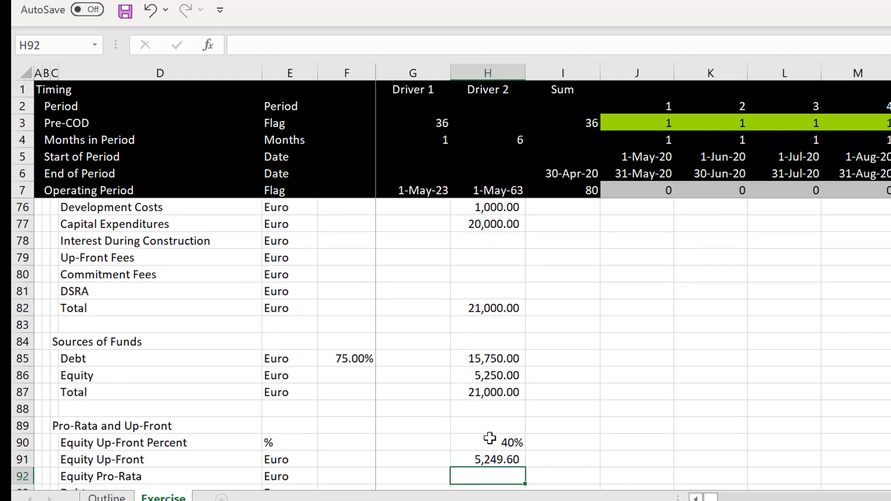
Replace the Equity Up-Front formula in H91 with =H90*H86, the up-front percentage times total equity.
key(Up)
key(F2)
key(Escape)
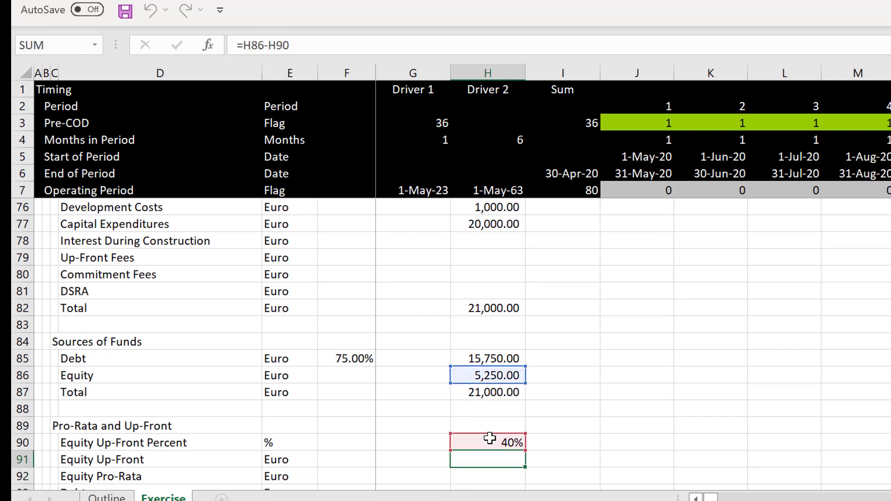
text(=)
key(Up)
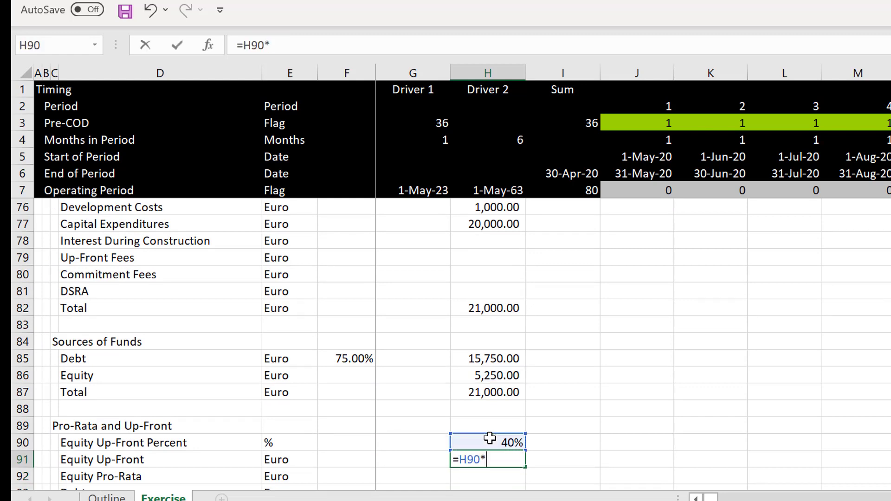
text(*)
key(Up)
key(Up)
key(Up)
key(Up)
key(Up)
key(Return)
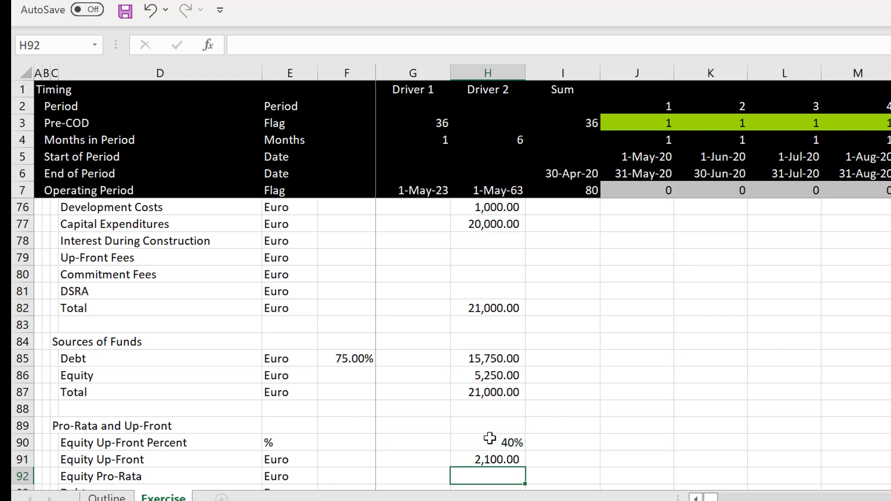
Compute Equity Pro-Rata in H92 as total equity less up-front equity with the formula =H86-H91.
text(=)
key(Up)
key(Up)
key(Up)
key(Up)
key(Up)
key(Up)
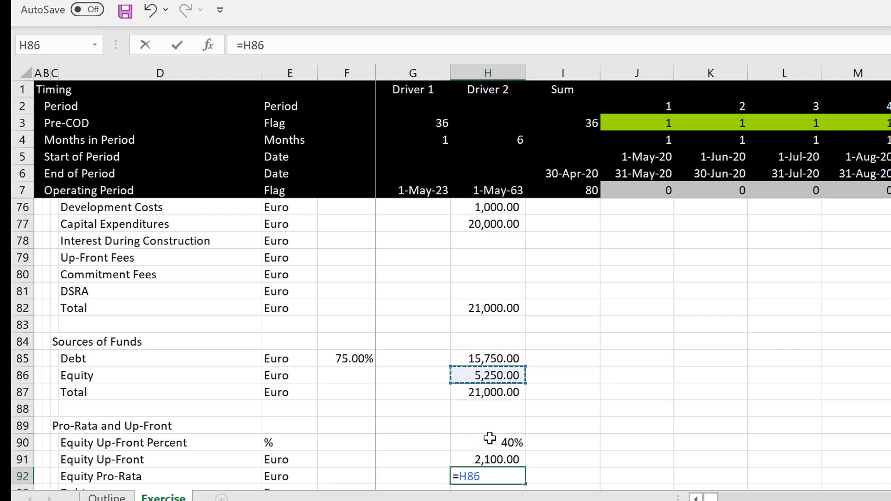
text(0)
key(BackSpace)
text(-)
key(Up)
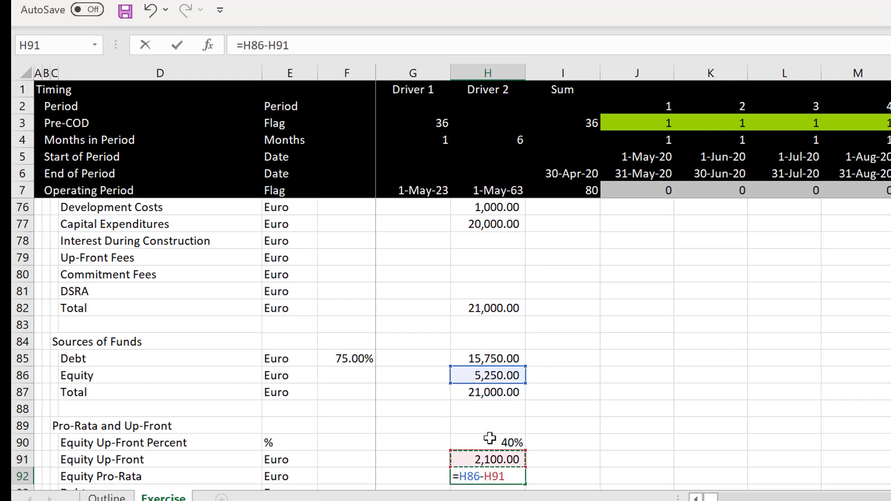
key(Return)
Link the Debt amount in H93 of the Pro-Rata and Up-Front block to the debt source with =H85.
key(Down)
key(Down)
key(Up)
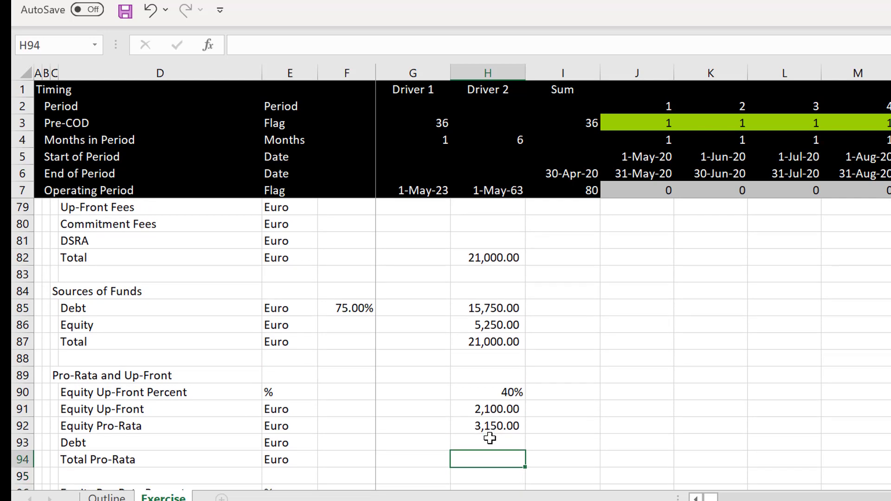
click(490, 439)
text(=)
key(Up)
key(Up)
key(Up)
key(Up)
key(Up)
key(Up)
key(Up)
key(Up)
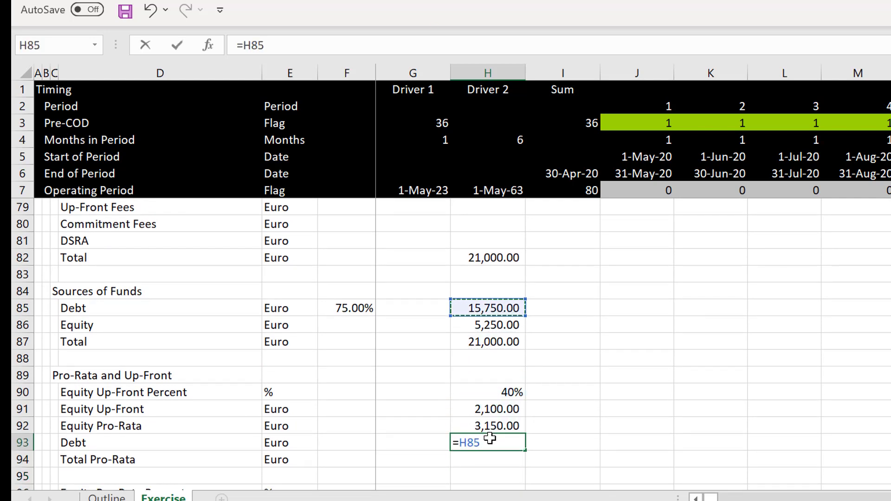
key(Return)
Compute Total Pro-Rata in H94 as debt plus pro-rata equity with the formula =H93+H92.
text(=)
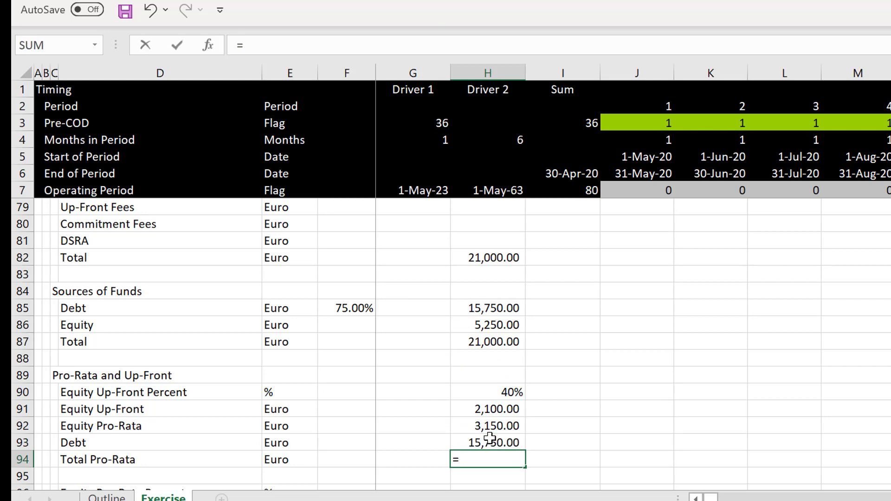
key(Up)
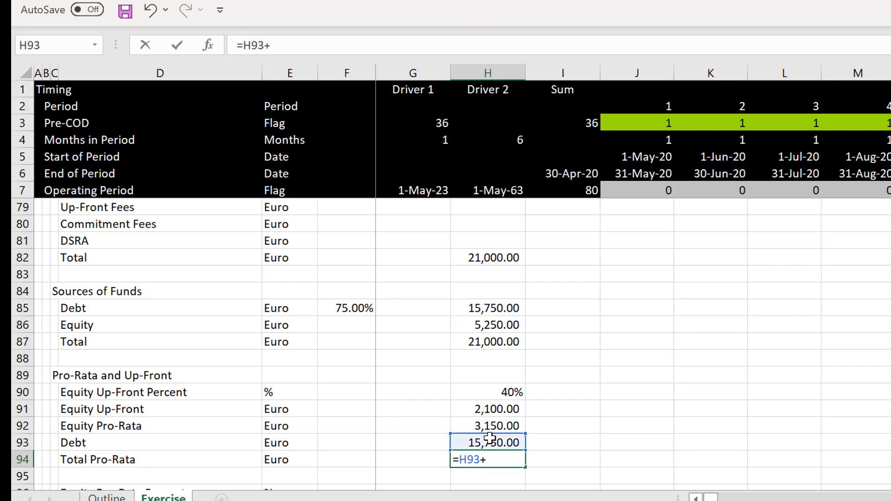
text(+)
key(Up)
key(Up)
key(Return)
key(Return)
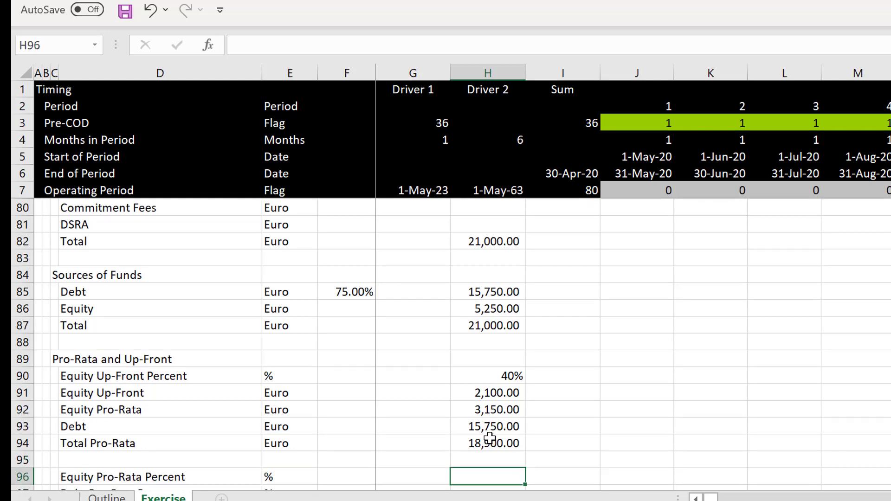
Compute the Equity Pro-Rata Percent in H96 with the formula =H92/H94.
key(Return)
key(Return)
key(Up)
key(Up)
text(=)
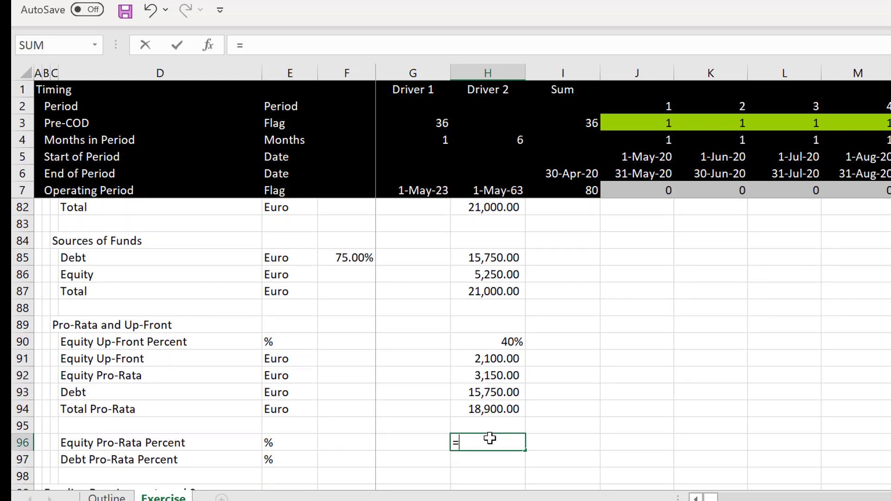
key(Up)
key(Up)
key(Up)
key(Up)
text(/)
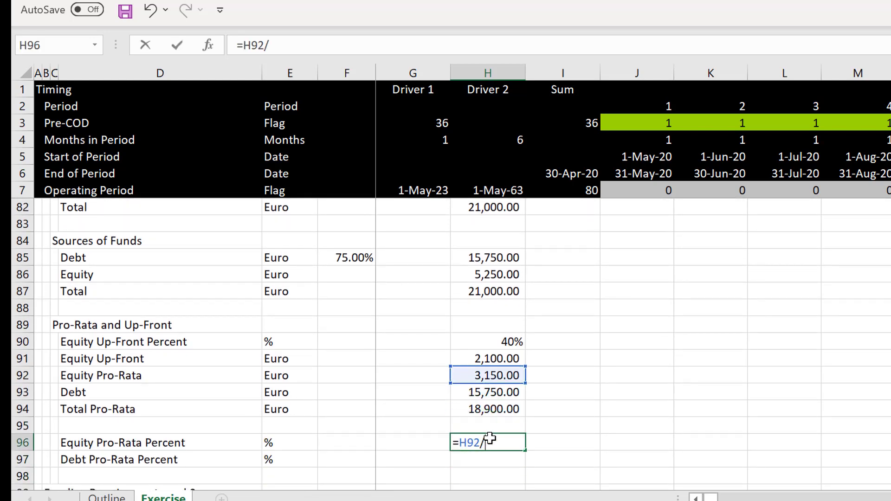
key(Up)
key(Up)
key(Return)
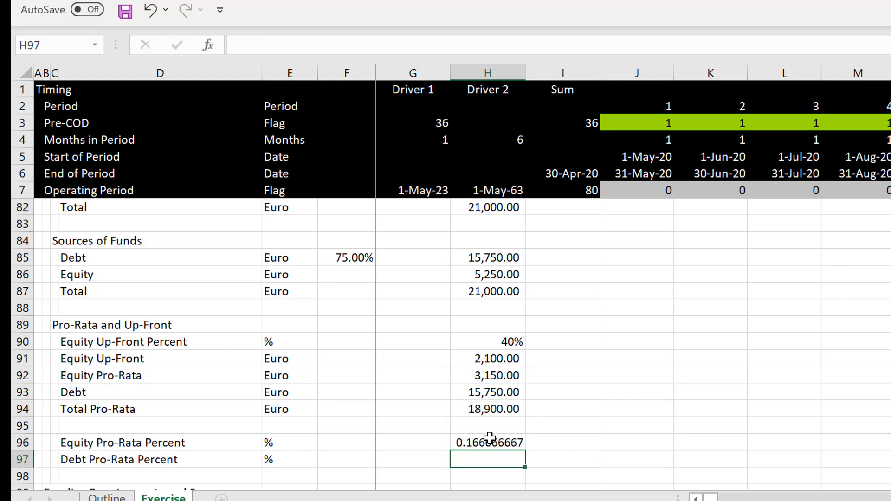
Compute the Debt Pro-Rata Percent in H97 with the formula =H93/H94.
text(=)
key(Up)
key(Up)
key(Up)
key(Up)
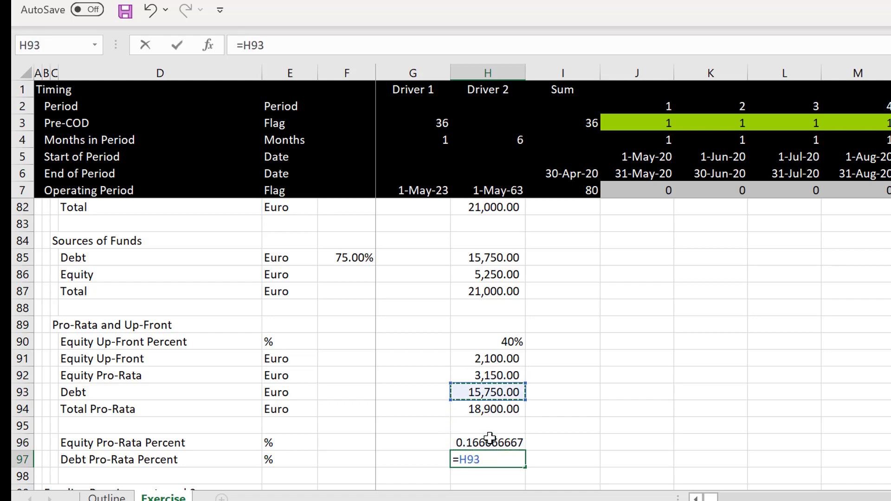
text(/)
key(Up)
key(Up)
key(Up)
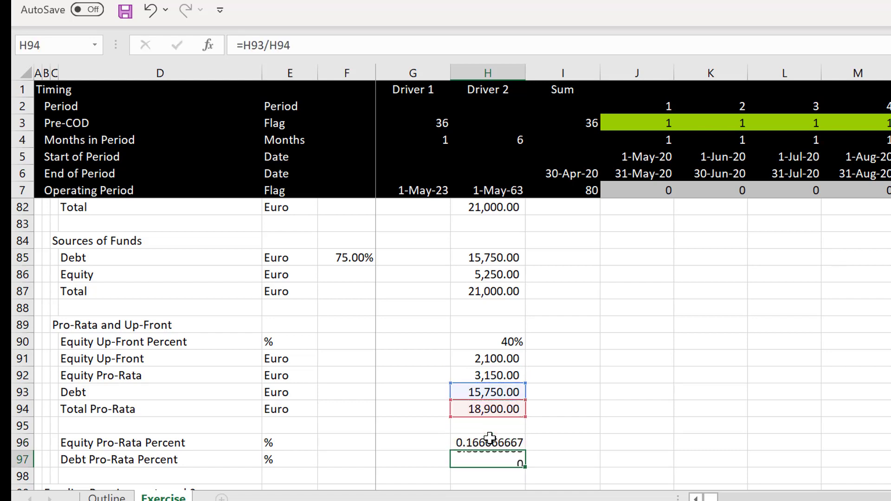
key(Return)
Format the pro-rata percentages in H96:H97 as percentages with two decimals.
key(Up)
key(Up)
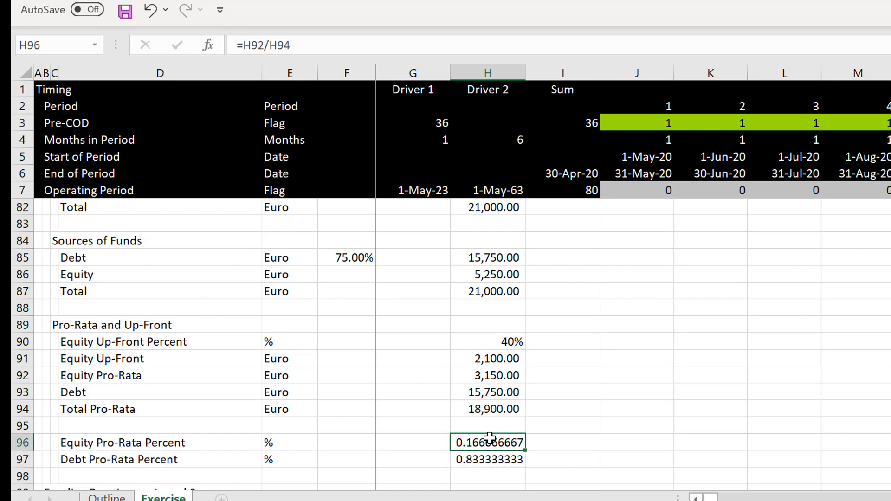
key(shift+Down)
key(ctrl+shift+5)
Link the first-month Development Costs in J100 to Development Expenditure with the formula =J62.
key(Down)
key(Down)
key(Down)
key(Down)
key(Down)
key(Down)
key(Down)
key(Down)
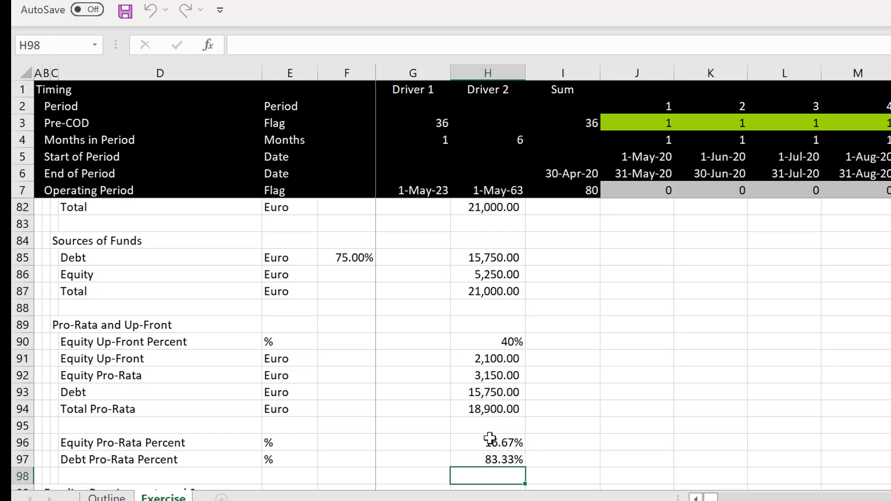
key(Up)
key(Up)
key(Up)
key(Up)
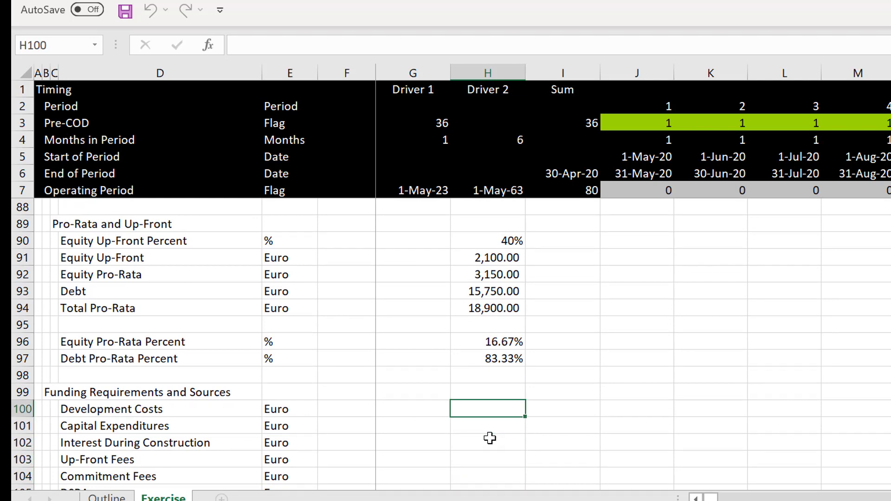
key(Right)
key(Right)
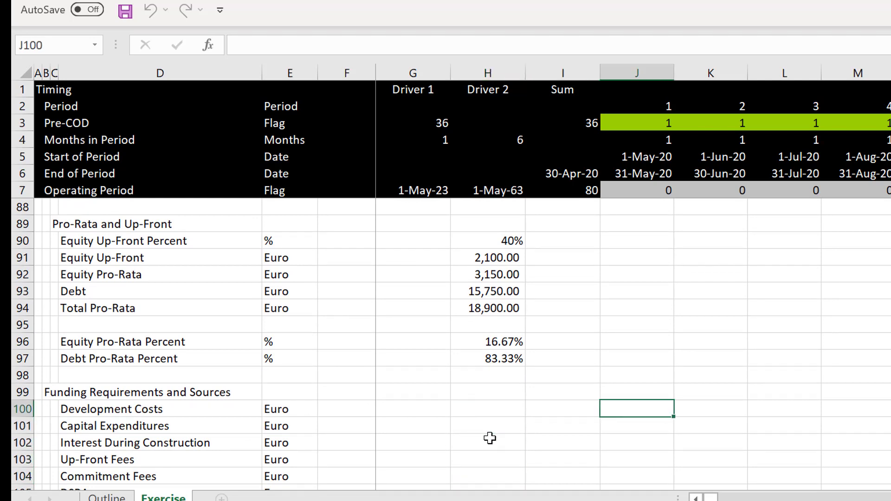
text(=)
key(Up)
key(Up)
key(Up)
key(Up)
key(Up)
key(Up)
key(Up)
key(Up)
key(Up)
key(Up)
key(Up)
key(Up)
key(Up)
key(Up)
key(Up)
key(Up)
key(Up)
key(Up)
key(Up)
key(Up)
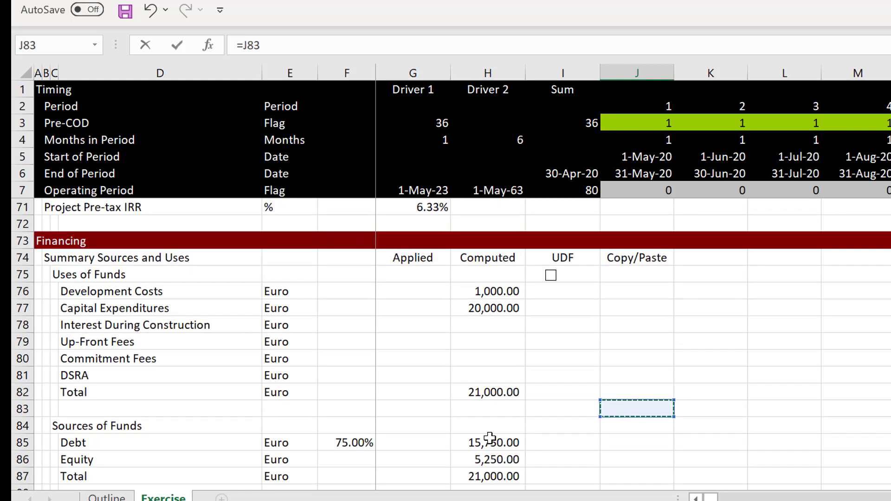
key(Down)
key(Down)
key(Down)
key(Down)
key(Down)
key(Down)
key(Down)
key(Down)
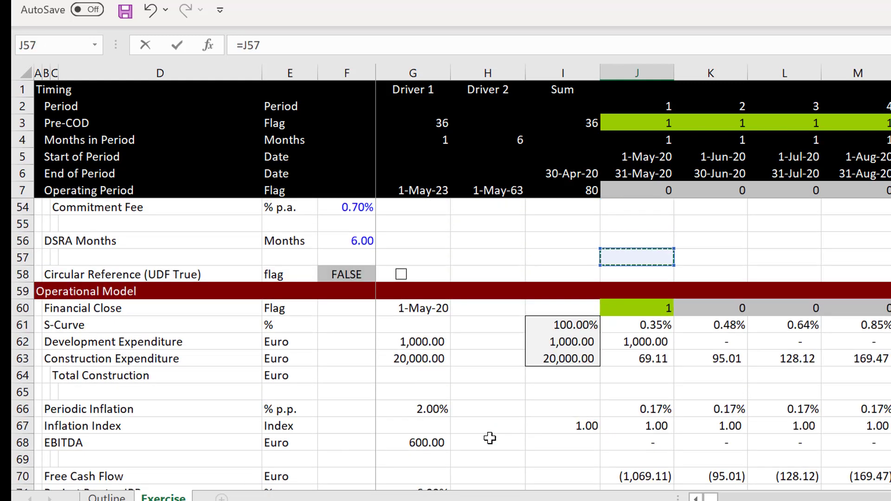
key(Return)
Link the first-month Capital Expenditures in J101 to Construction Expenditure with the formula =J63.
text(=)
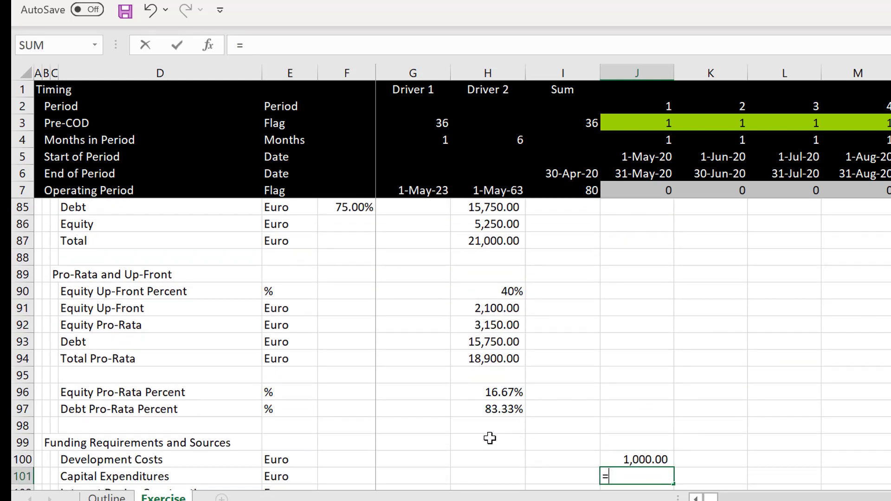
key(Up)
key(Up)
key(Up)
key(Up)
key(Up)
key(Up)
key(Up)
key(Up)
key(Up)
key(Up)
key(Up)
key(Up)
key(Up)
key(Up)
key(Up)
key(Up)
key(Up)
key(Up)
key(Up)
key(Up)
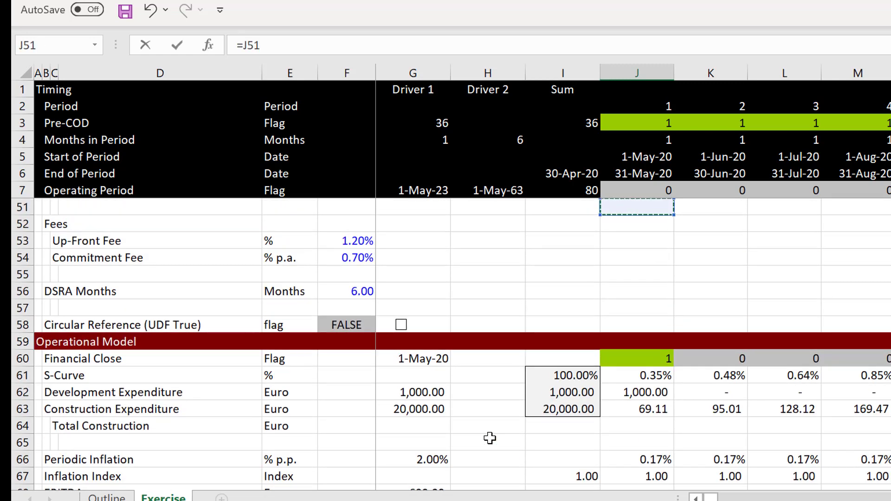
key(Down)
key(Down)
key(Down)
key(Down)
key(Down)
key(Down)
key(Down)
key(Down)
key(Down)
key(Down)
key(Down)
key(Down)
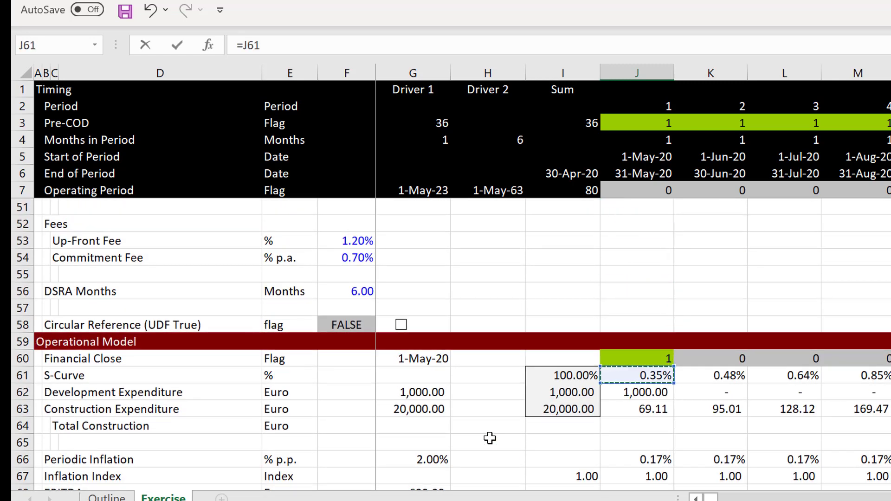
key(Return)
Compute the first-month funding requirements Total in J106 with the formula =SUM(J100:J105).
key(Down)
key(Down)
key(Down)
key(Down)
key(Down)
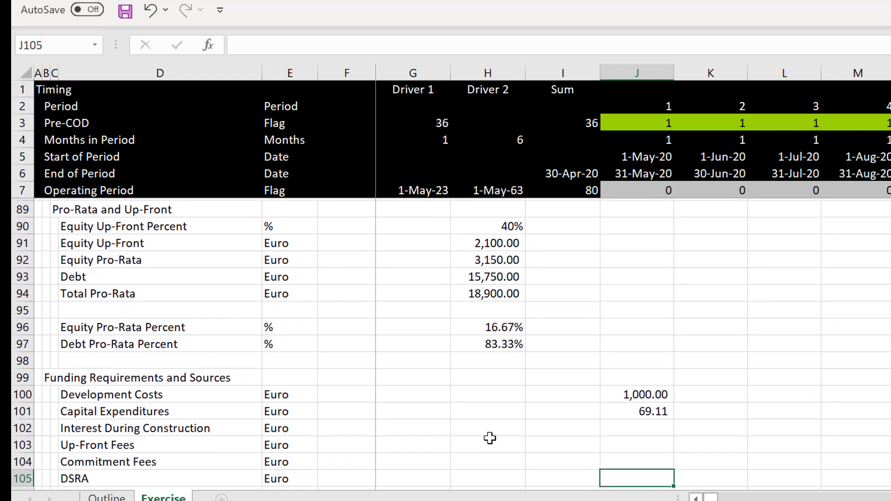
key(Up)
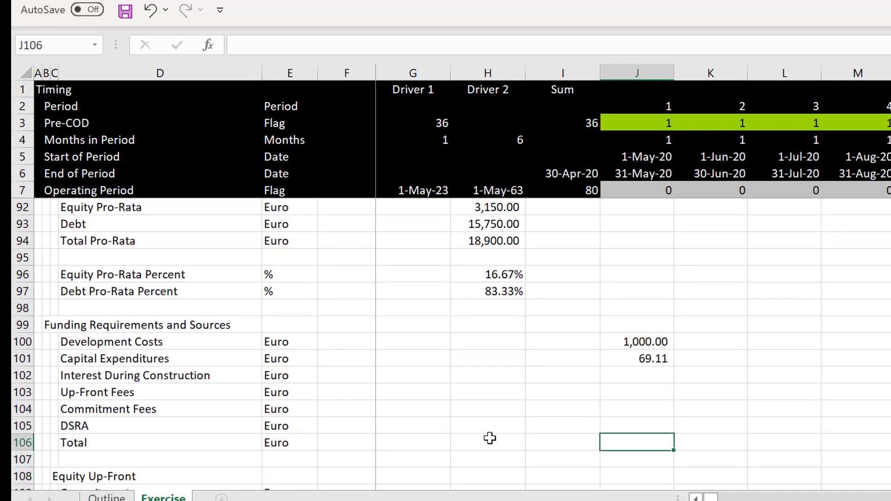
text(=sum()
key(Up)
key(Up)
key(Up)
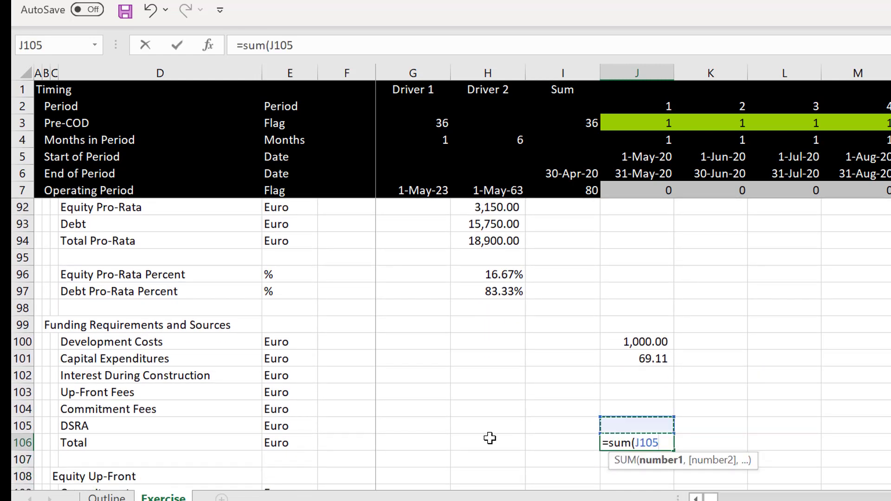
key(Up)
key(Up)
key(Up)
key(shift+Down)
key(shift+Down)
key(shift+Down)
key(shift+Down)
key(shift+Down)
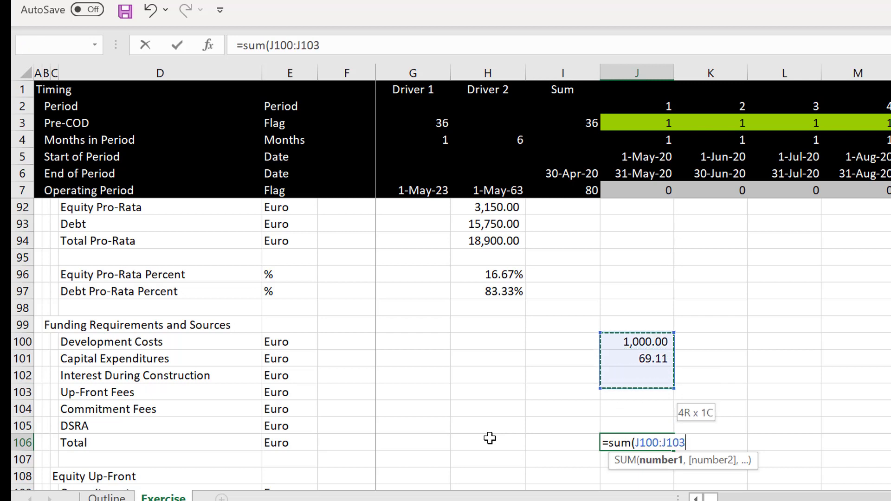
key(Return)
Copy the funding requirement formulas in J100:J106 across all the timeline columns.
key(Up)
key(Up)
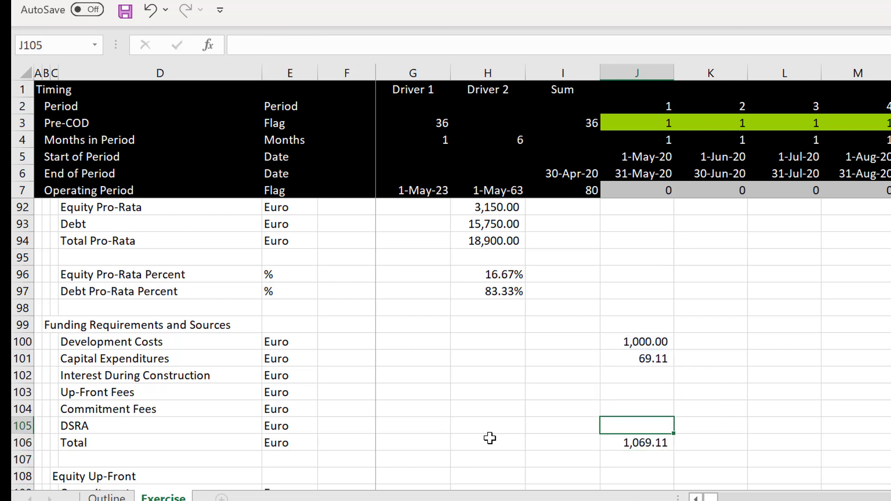
key(Up)
key(Up)
key(Up)
key(Up)
key(Up)
key(Up)
key(Down)
key(shift+Down)
key(shift+Down)
key(shift+Down)
key(shift+Down)
key(shift+Down)
key(shift+Down)
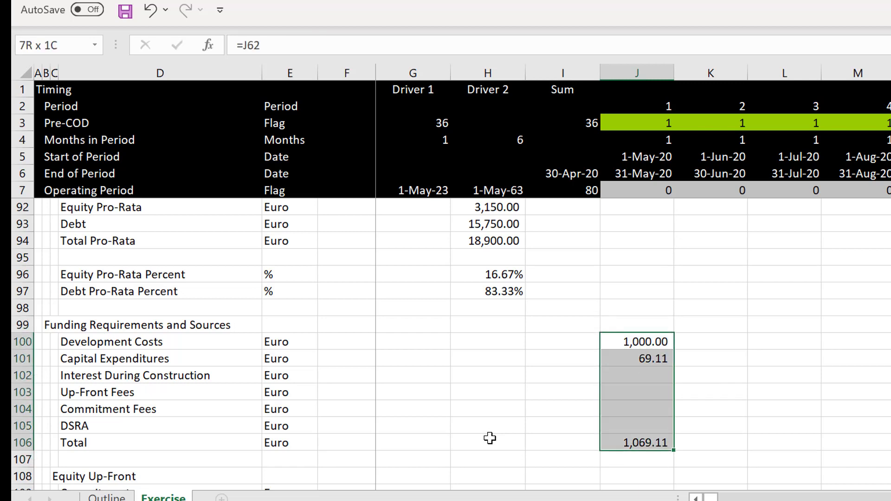
key(ctrl+shift+r)
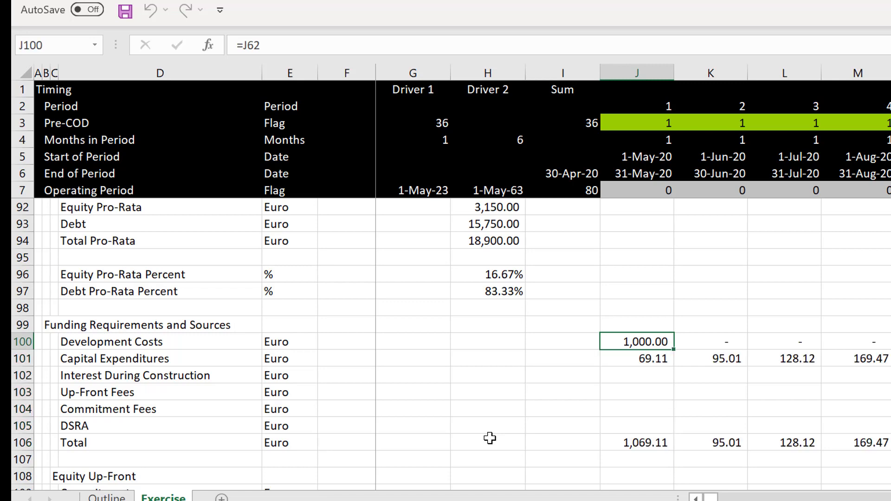
Examine the Development Costs, Capital Expenditures and Total rows across the monthly construction periods.
key(Right)
key(Right)
key(Right)
key(Right)
key(Right)
key(Right)
key(Right)
key(Right)
key(Right)
key(Right)
key(Right)
key(Right)
key(Right)
key(Right)
key(Right)
key(Right)
key(Right)
key(Right)
key(Right)
key(Right)
key(Right)
key(Right)
key(Right)
key(Right)
key(Right)
key(Right)
key(Right)
key(Right)
key(Right)
key(Right)
key(Right)
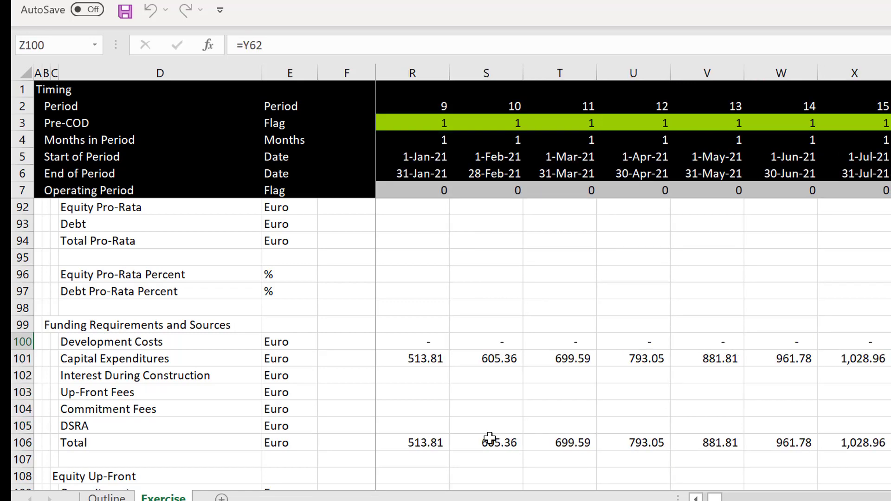
Examine the funding requirement rows from the later construction months through to the end of the timeline.
key(Right)
key(Right)
key(Right)
key(Right)
key(Right)
key(Right)
key(Right)
key(Right)
key(Right)
key(Right)
key(Right)
key(Right)
key(Right)
key(Right)
key(Right)
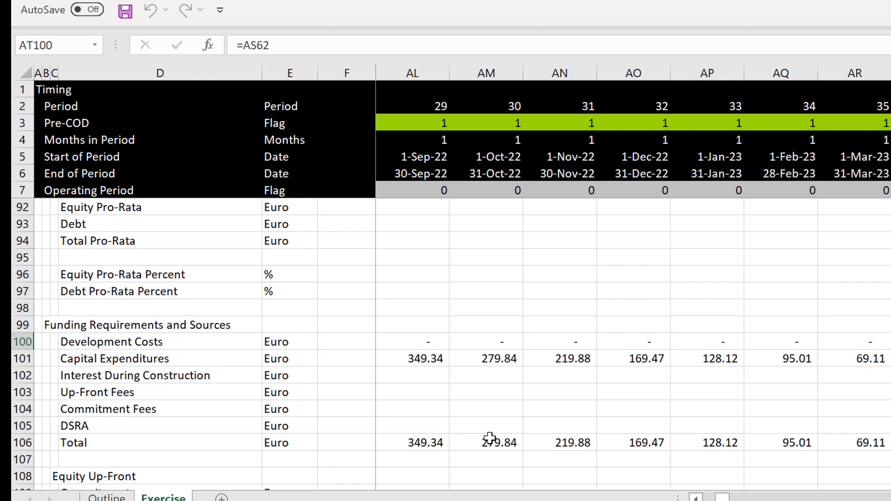
key(ctrl+Right)
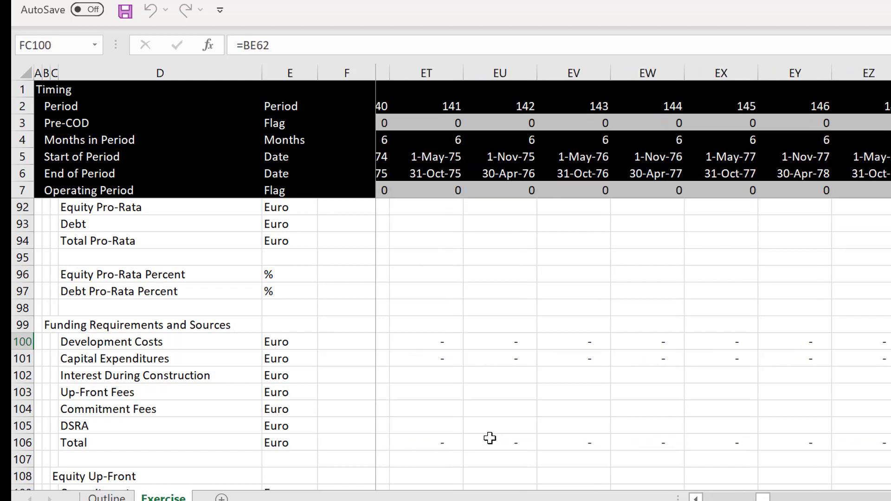
key(ctrl+Left)
key(Left)
key(Left)
key(Left)
key(Left)
key(Left)
key(Left)
key(Left)
key(Left)
key(Left)
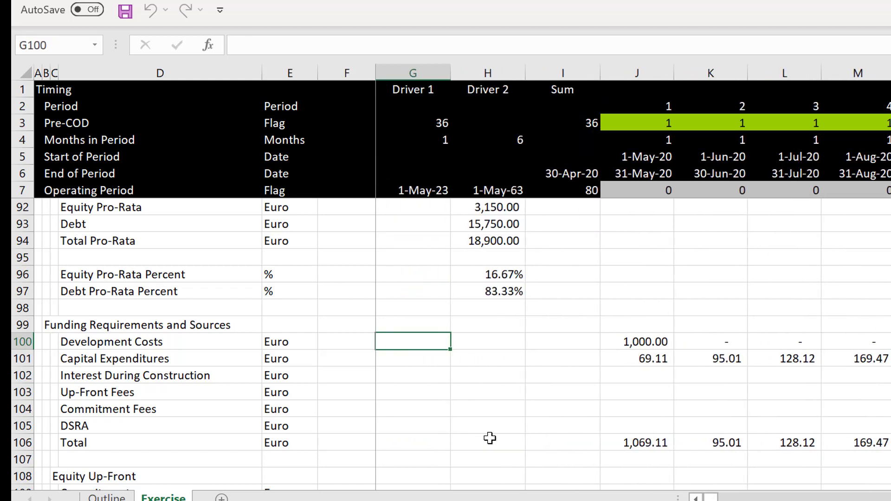
Apply a top and thick bottom border to the funding requirements Total row 106, from D106 across the whole timeline.
key(Down)
key(Down)
key(Down)
key(Down)
key(Down)
key(Down)
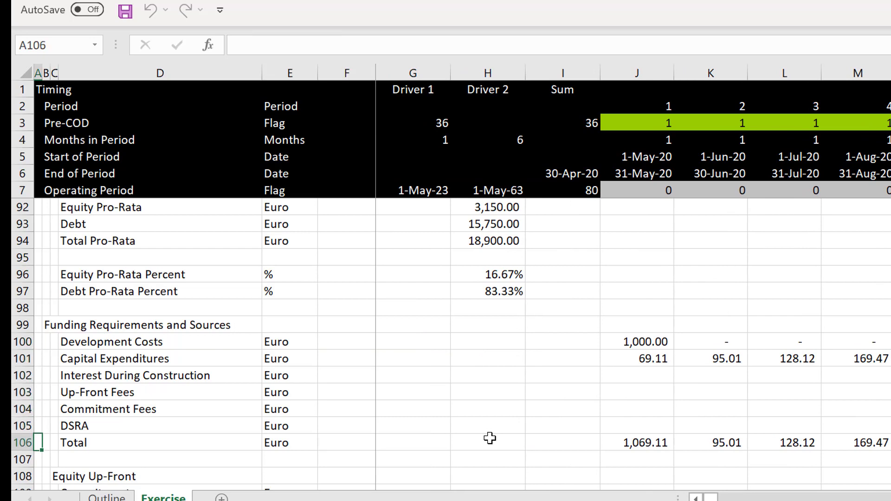
key(Right)
key(Right)
key(Right)
key(ctrl+shift+Right)
key(ctrl+shift+Right)
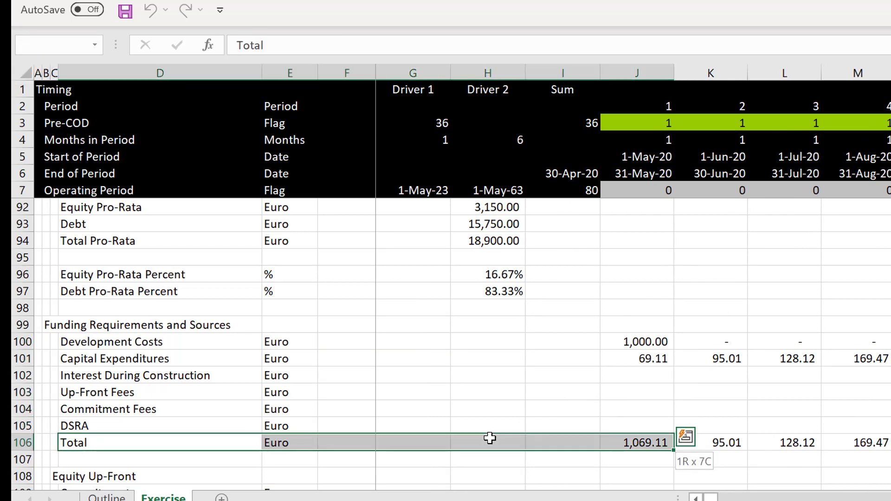
key(ctrl+shift+Right)
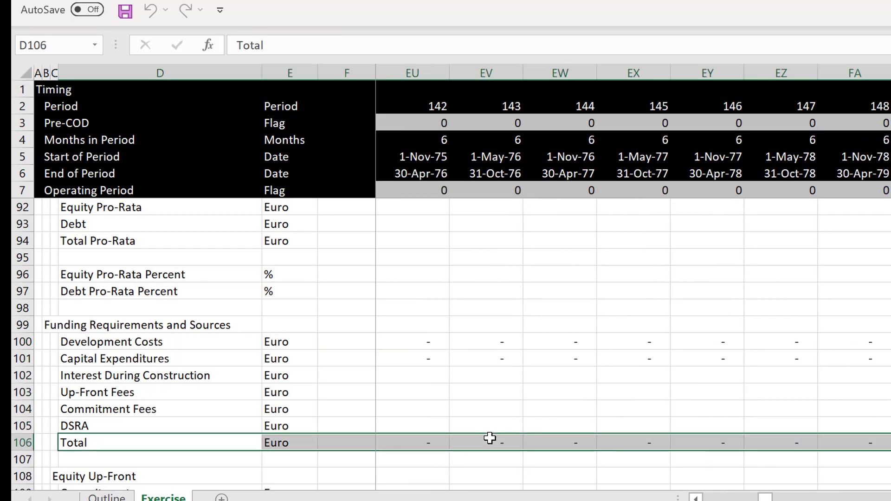
key(alt+h)
key(b)
key(c)
key(Left)
key(Right)
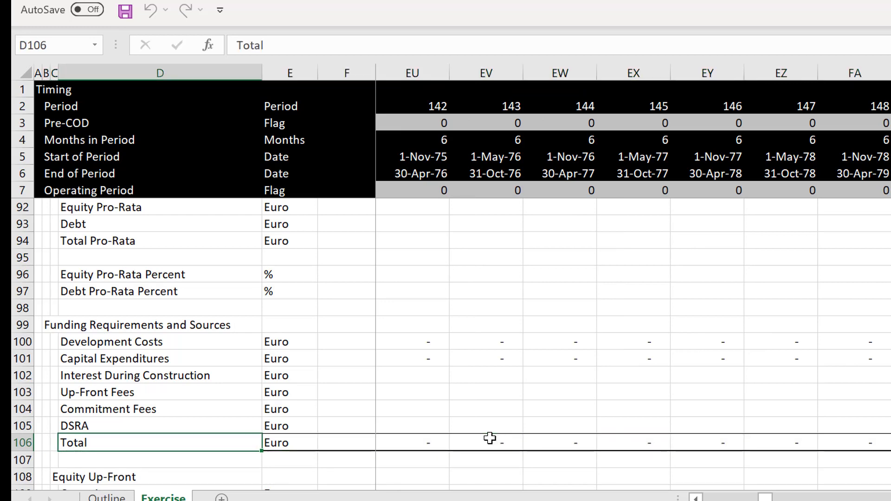
Link the Equity Up-Front Commitment driver in G109 to the Equity Up-Front amount with the formula =H91.
key(Down)
key(Down)
key(Down)
key(Down)
key(Down)
key(Down)
key(Down)
key(Down)
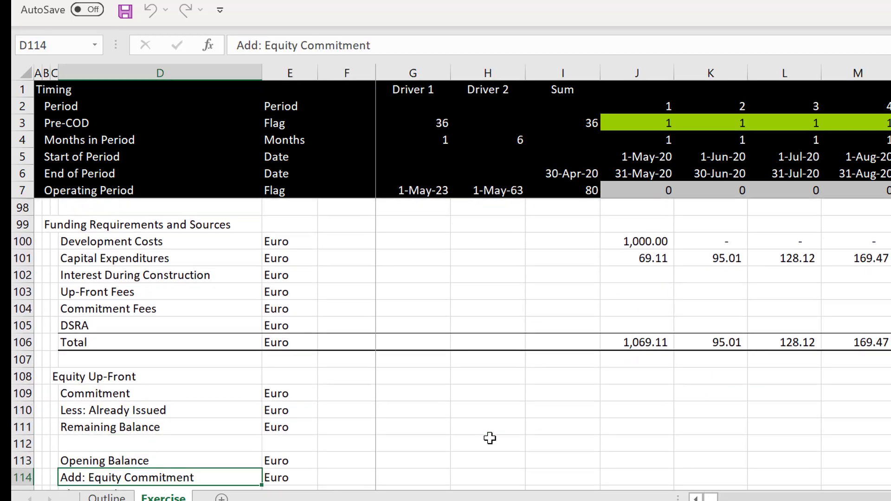
key(Up)
key(Up)
key(Up)
key(Up)
key(Up)
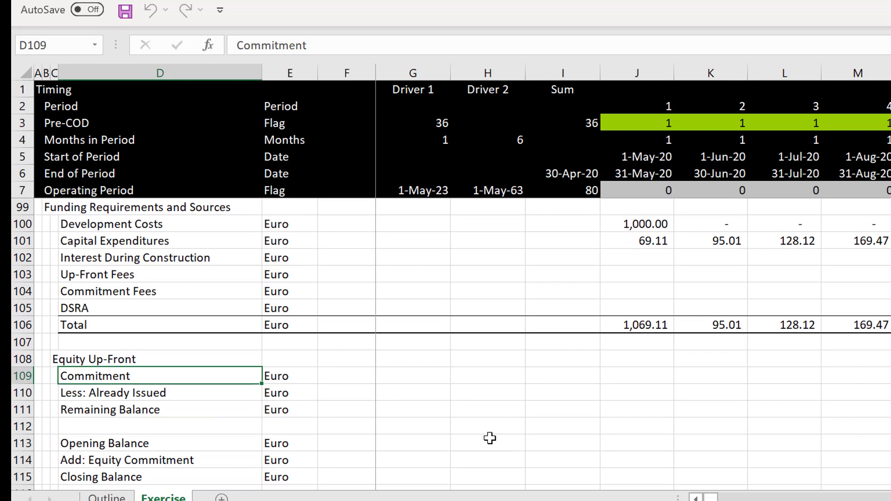
key(Right)
key(Right)
key(Right)
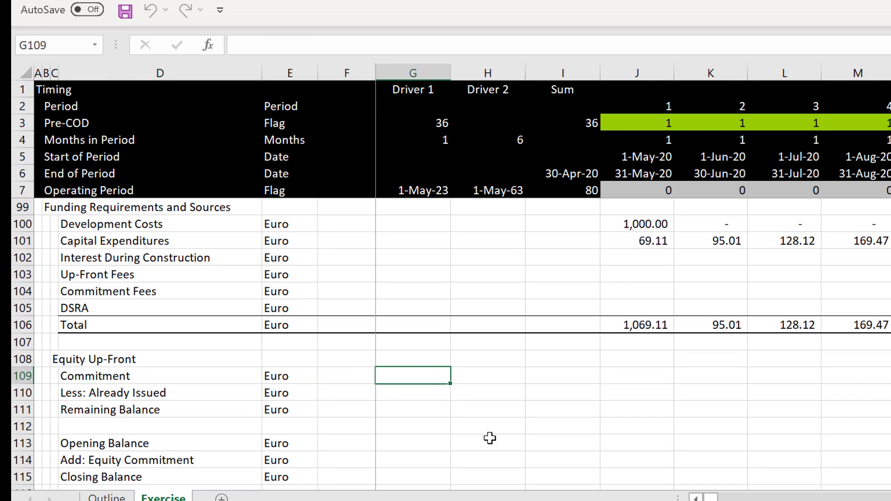
text(=)
key(Page_Up)
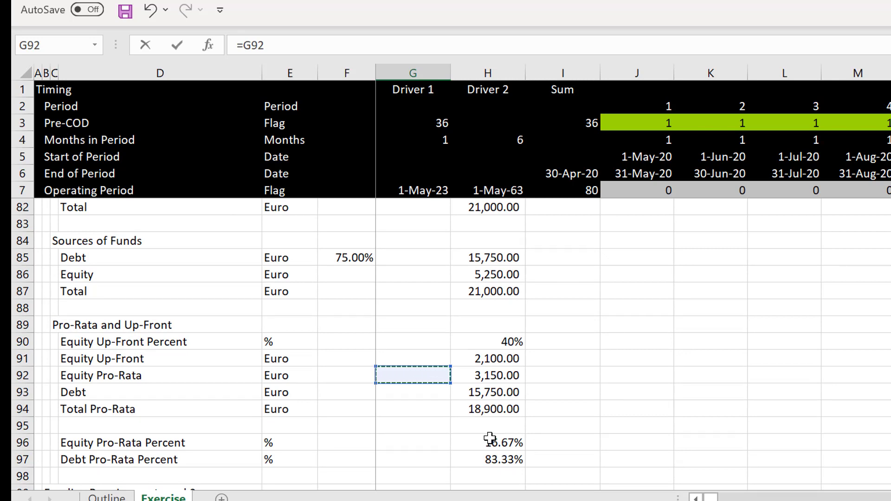
key(Right)
key(Up)
key(Left)
key(Left)
key(Left)
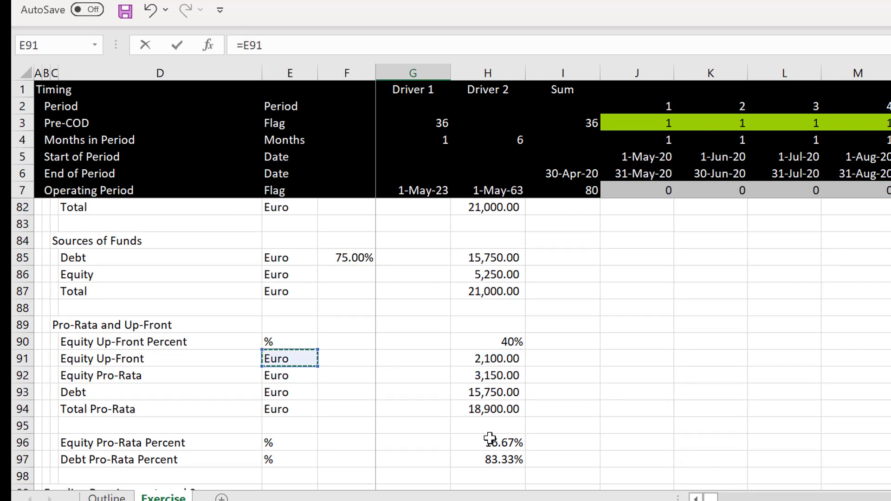
key(Right)
key(Right)
key(Right)
key(Return)
key(Down)
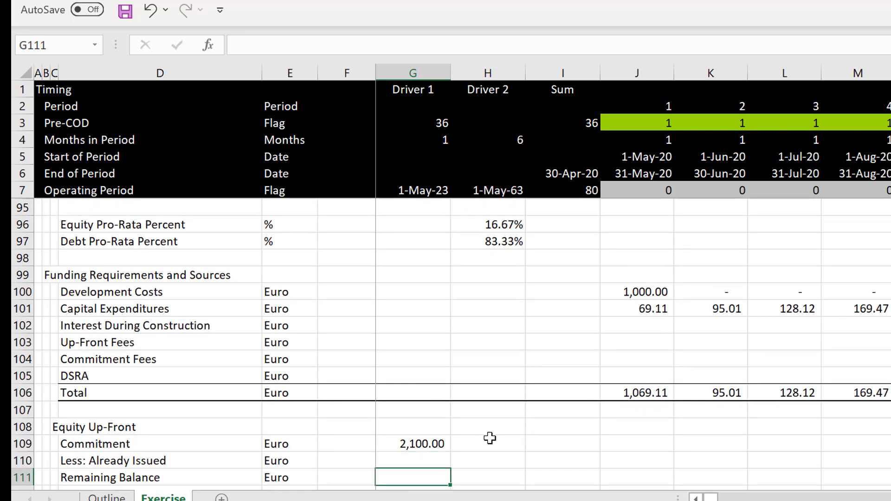
Enter =$G$109 as the first-month Commitment in J109 and copy it across all the timeline columns.
key(Up)
key(Up)
key(Right)
key(Right)
key(Right)
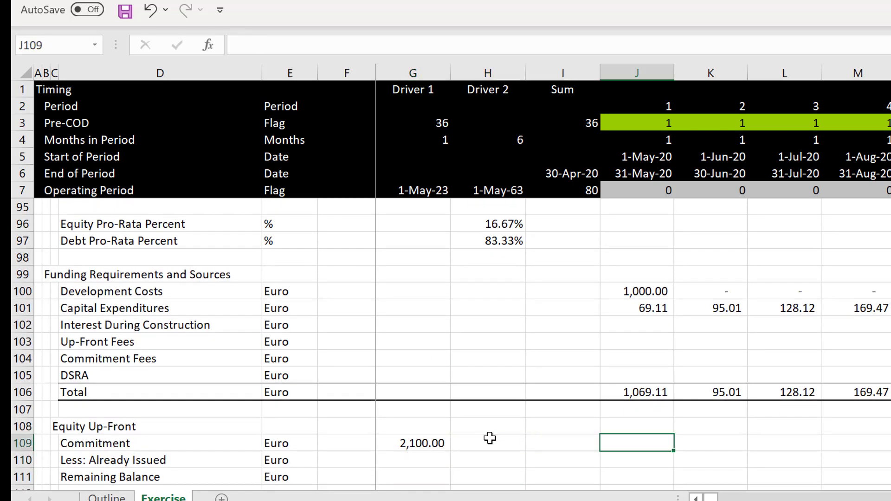
text(=)
key(Left)
key(Left)
key(Left)
key(F4)
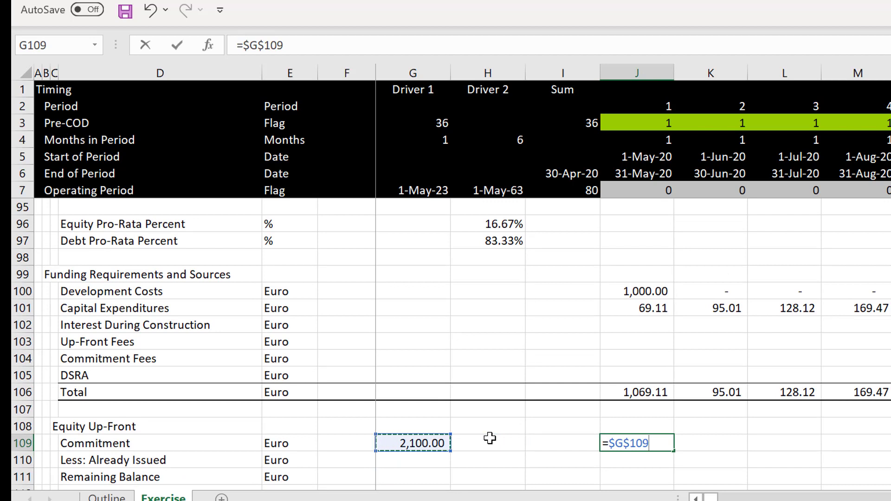
key(ctrl+Return)
key(ctrl+shift+Right)
key(ctrl+r)
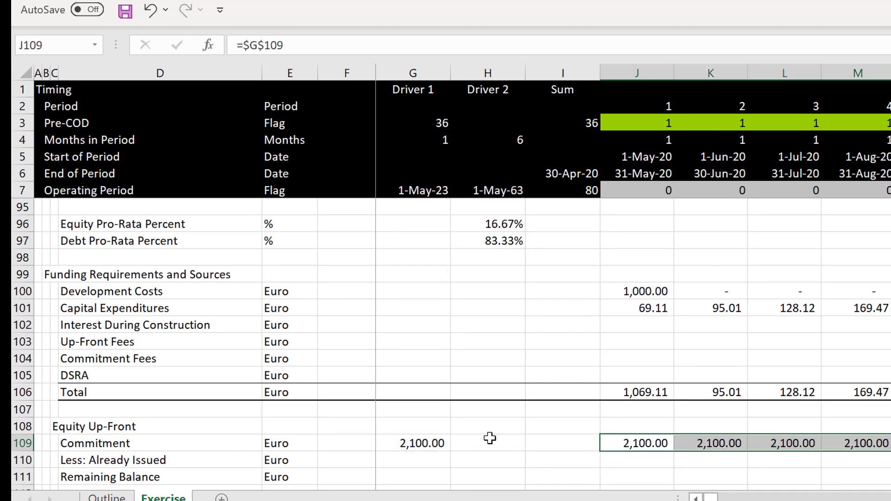
Link the first-month Less: Already Issued in J110 to the Opening Balance with the formula =J113.
key(Down)
key(Left)
key(Left)
key(Left)
key(Right)
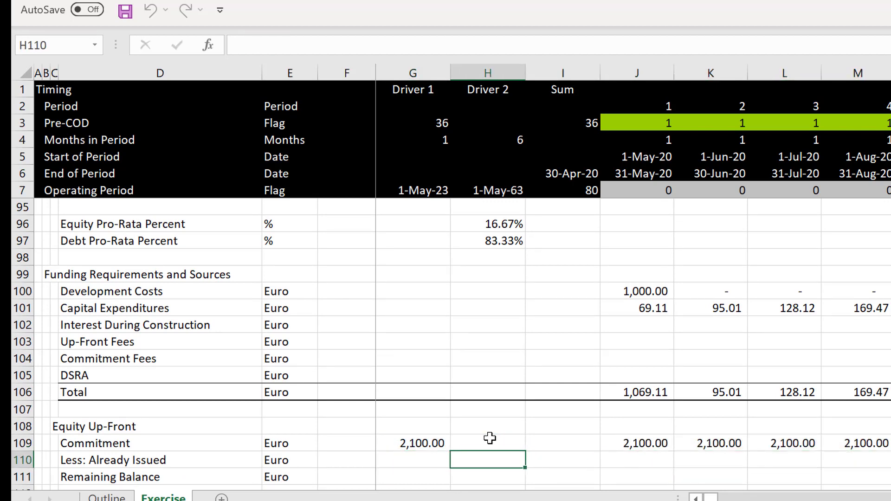
key(Down)
key(Down)
key(Down)
key(Down)
key(Down)
key(Down)
key(Down)
key(Up)
key(Up)
key(Up)
key(Up)
key(Up)
key(Up)
key(Up)
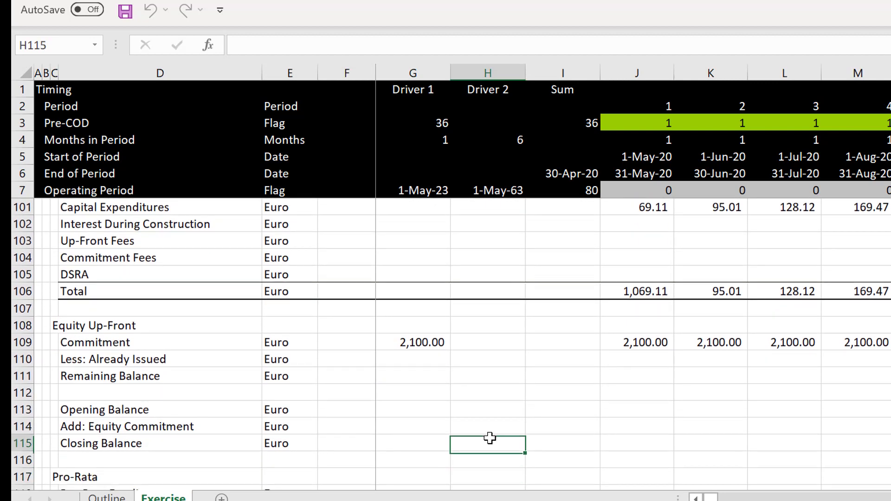
key(Right)
key(Right)
text(=)
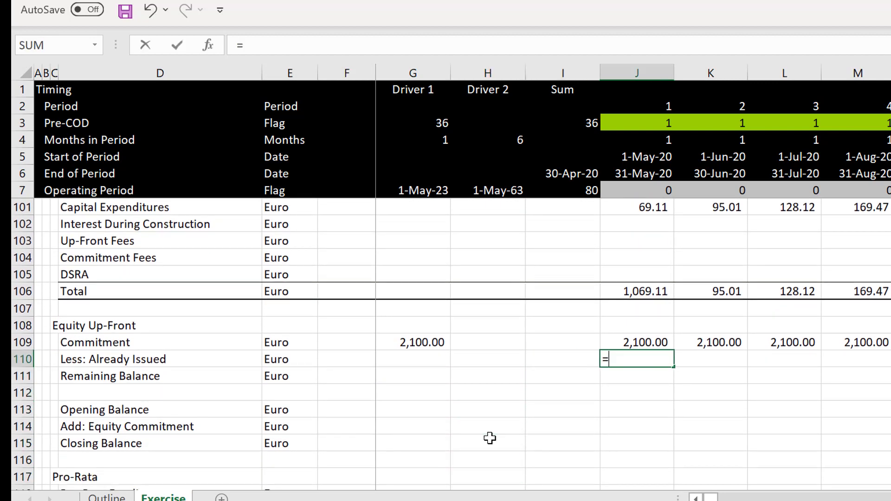
key(Down)
key(Down)
key(Down)
key(Return)
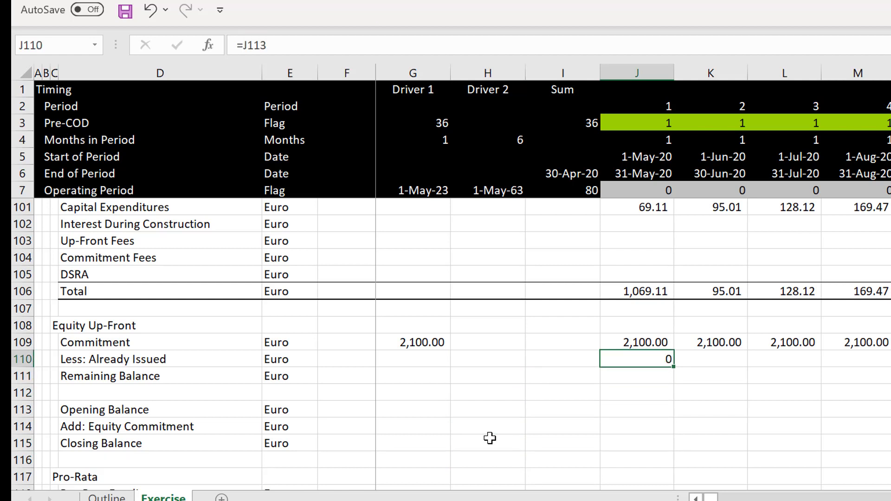
Give the Less: Already Issued cell J110 the same number format as the Commitment cell J109.
key(ctrl+shift+r)
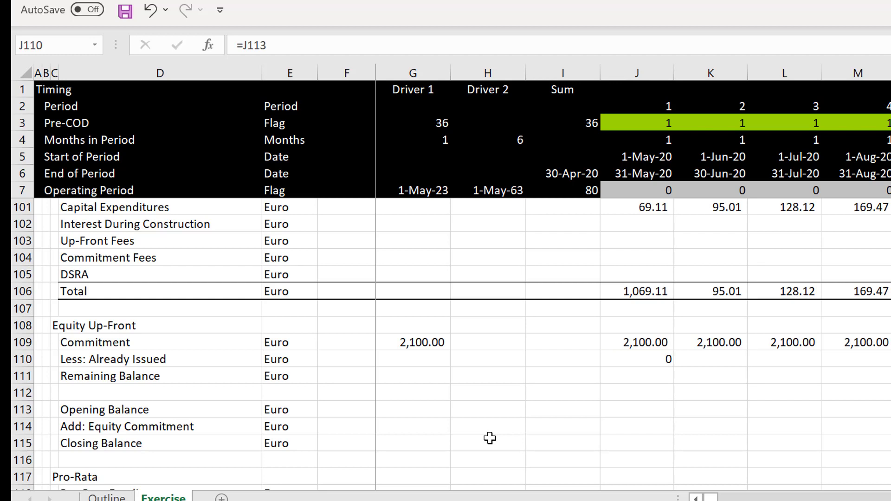
click(613, 358)
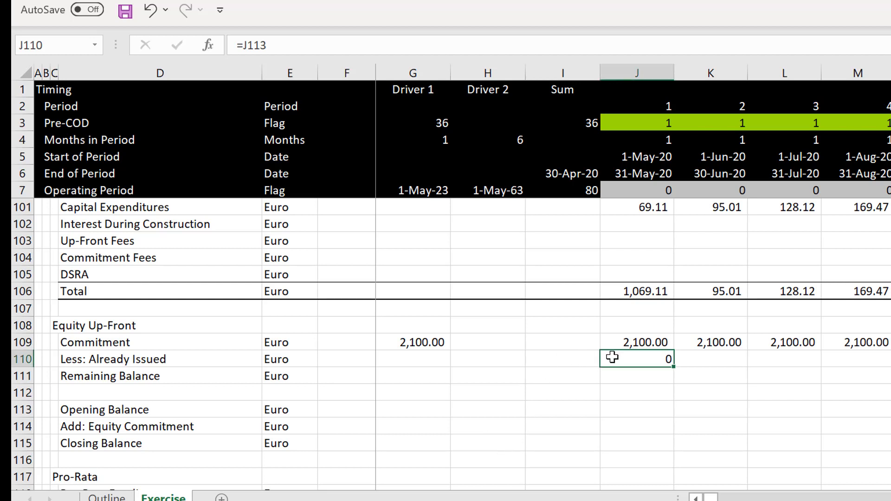
key(ctrl+shift+r)
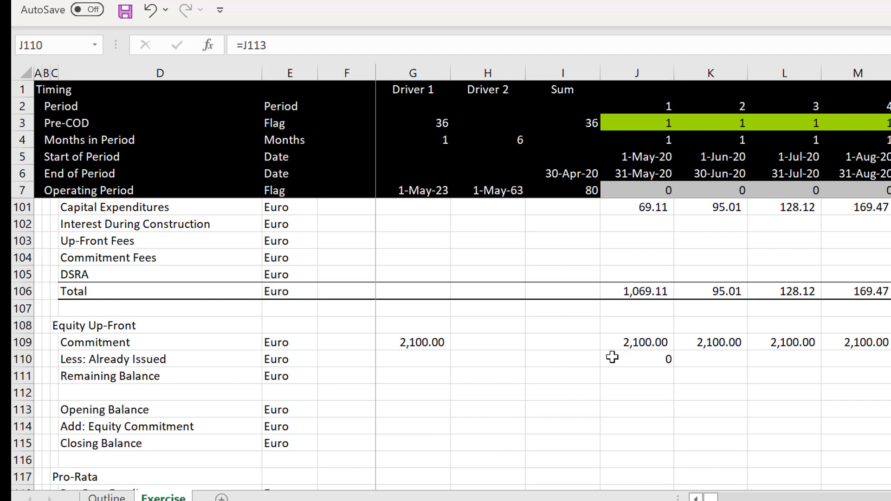
click(622, 353)
click(618, 345)
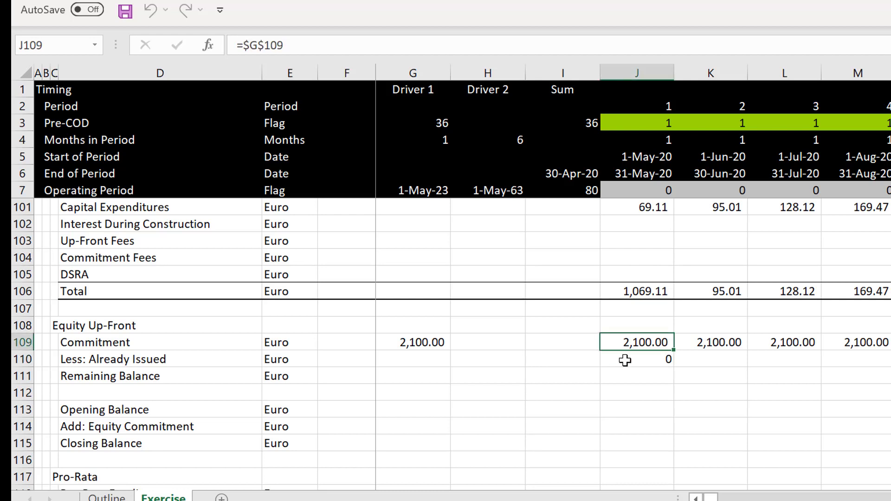
click(625, 360)
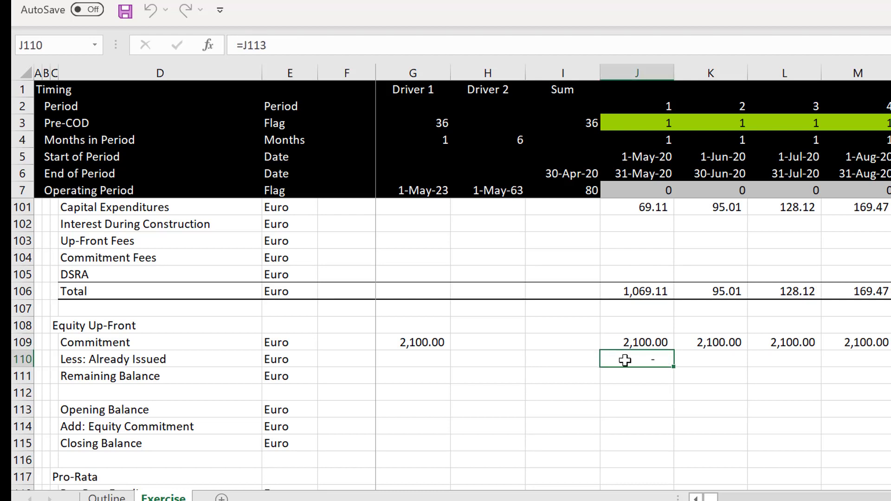
Compute the first-month Remaining Balance in J111 with the formula =J109-J110.
key(Down)
text(=)
key(Up)
key(Up)
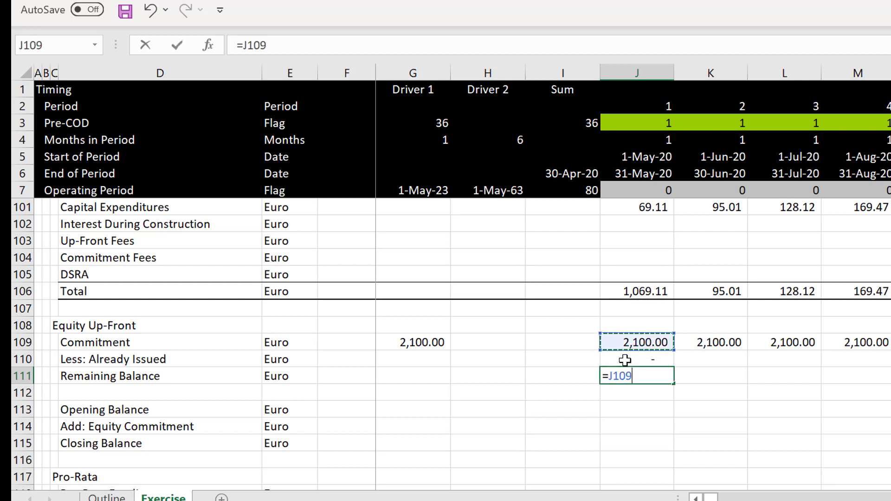
text(-)
key(Up)
key(Return)
Link the first-month Opening Balance in J113 to the prior Closing Balance with =I115 and apply the model's number format.
key(Down)
key(Down)
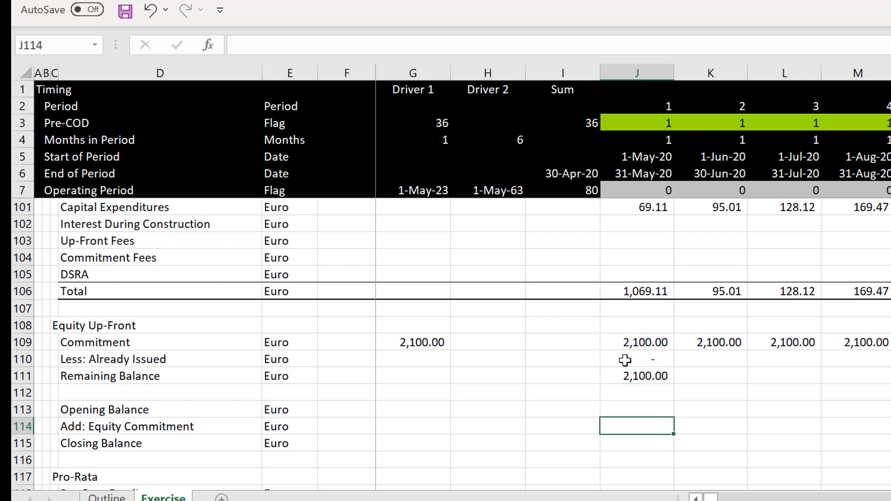
key(Up)
text(=)
key(Down)
key(Down)
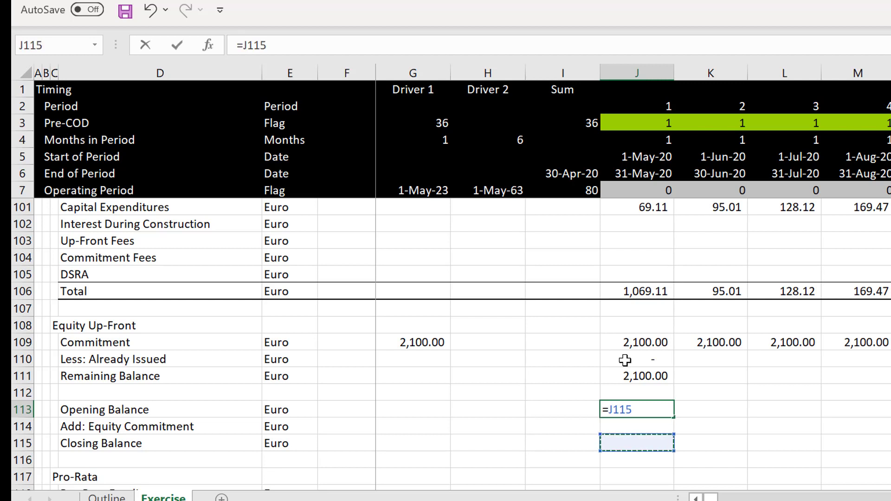
key(Down)
key(Left)
key(Up)
key(Return)
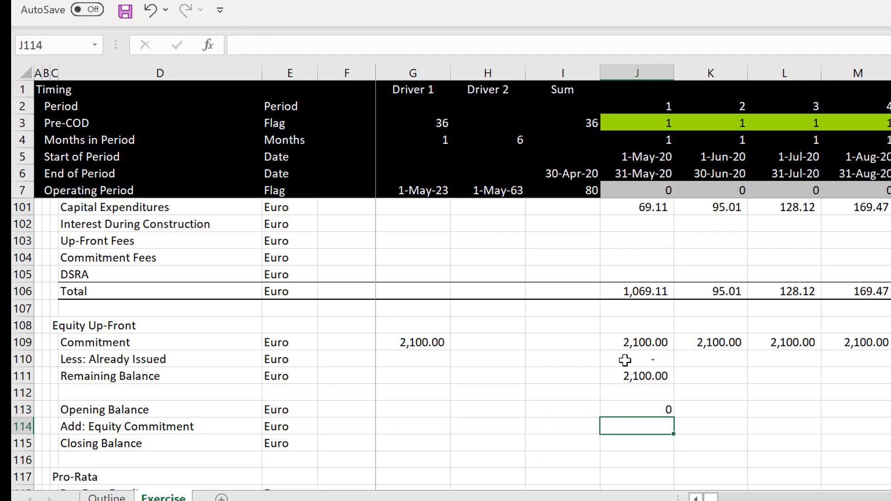
key(Up)
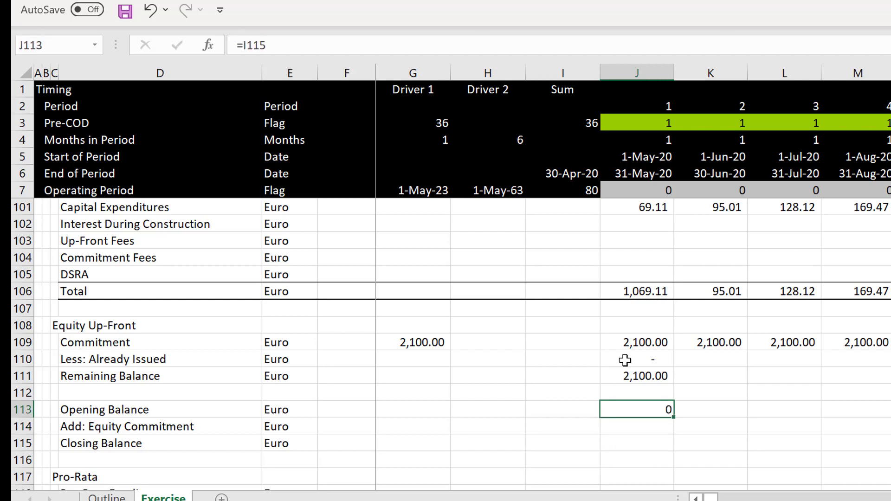
key(Down)
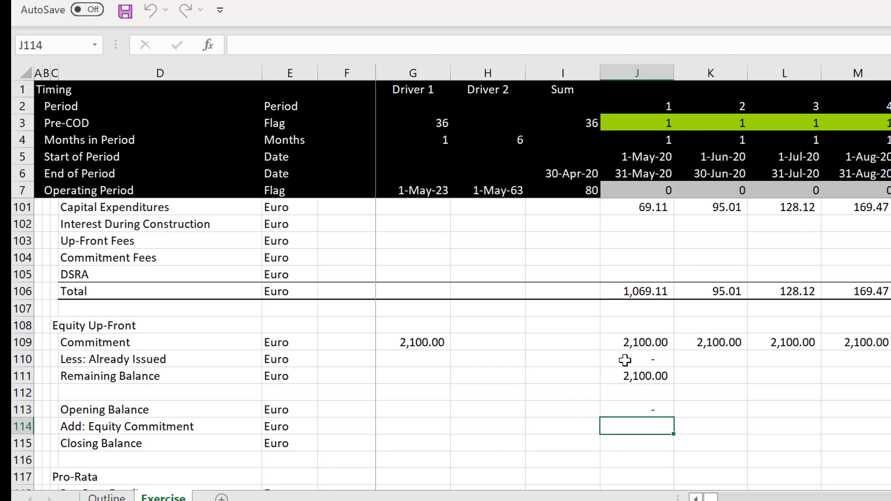
Compute the first-month Add: Equity Commitment in J114 as the smaller of remaining balance and total requirement with =MIN(J111,J106).
text(=min)
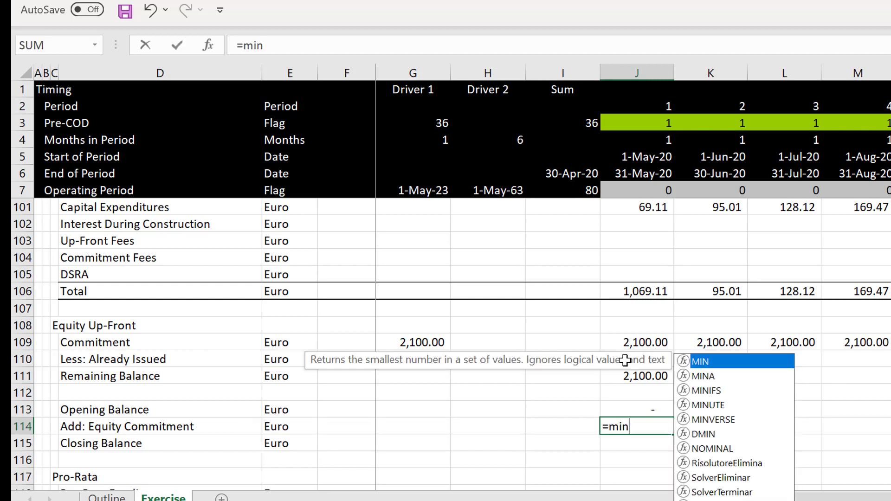
text(()
key(Up)
key(Up)
key(Up)
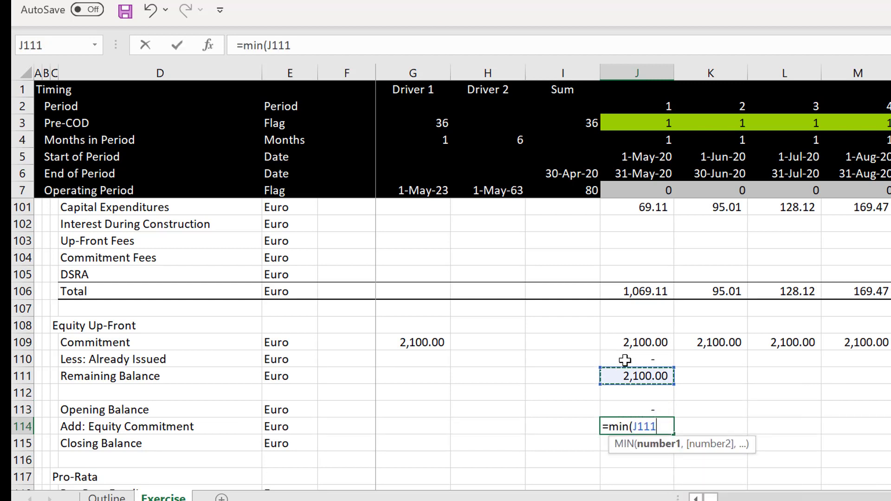
text(,)
key(Up)
key(Up)
key(Up)
key(Up)
key(Up)
key(Up)
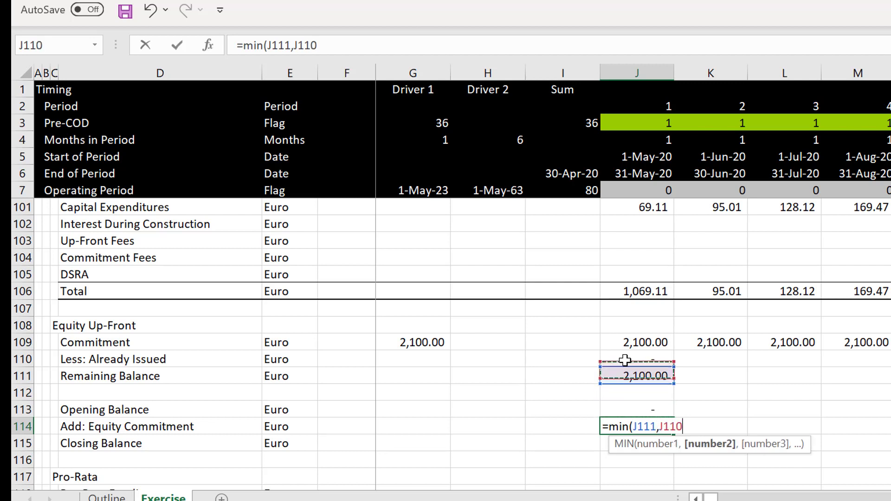
key(Up)
key(Up)
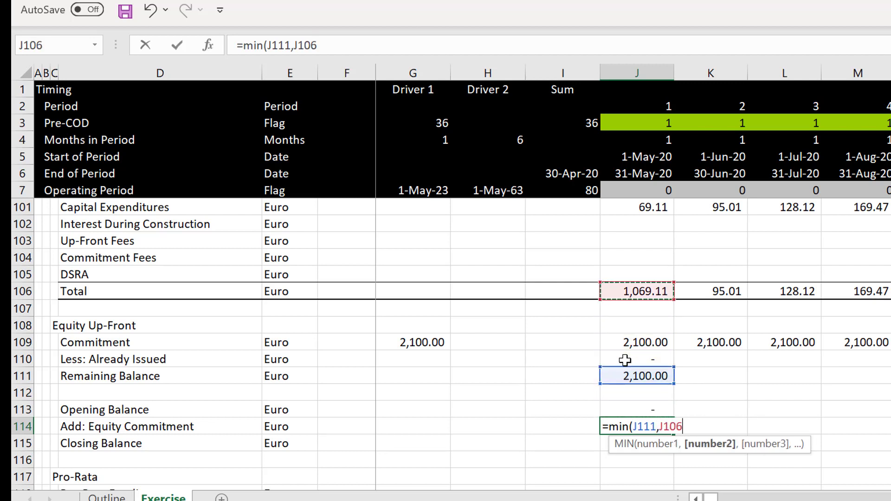
key(Return)
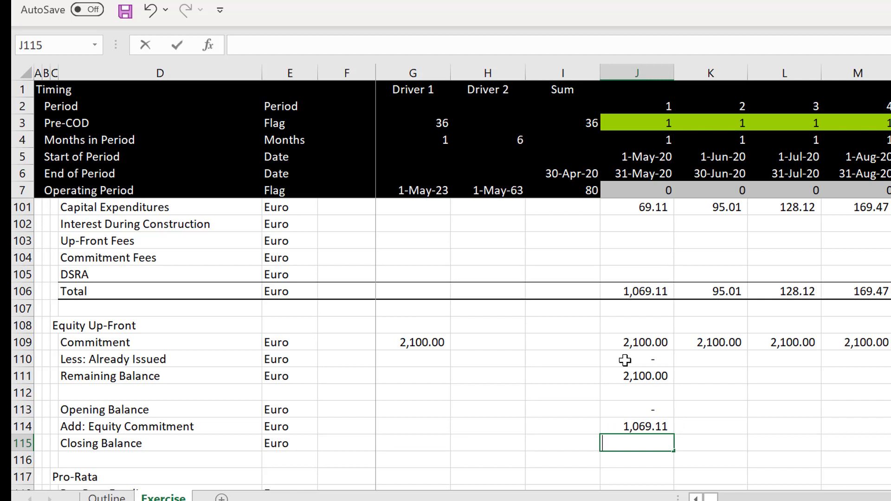
Compute the first-month Closing Balance in J115 with the formula =J113+J114.
text(=)
key(Up)
key(Up)
text(+)
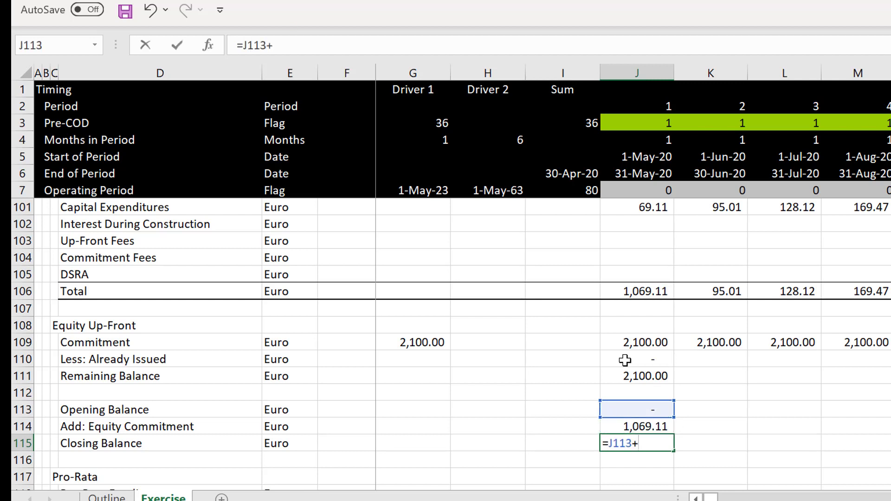
key(Up)
key(Return)
Copy the Equity Up-Front formulas in J110:J115 across all periods of the timeline.
key(Up)
key(Up)
key(Up)
key(Up)
key(Up)
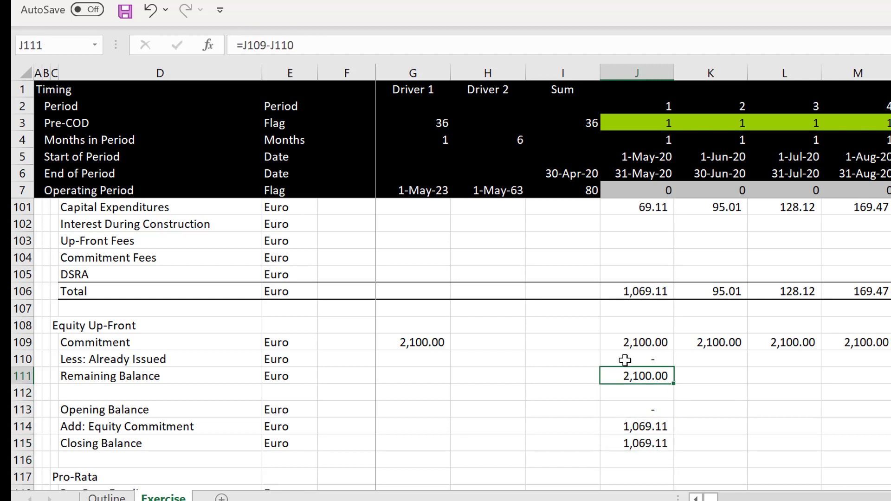
click(625, 361)
key(shift+Down)
key(shift+Down)
key(shift+Down)
key(shift+Down)
key(shift+Down)
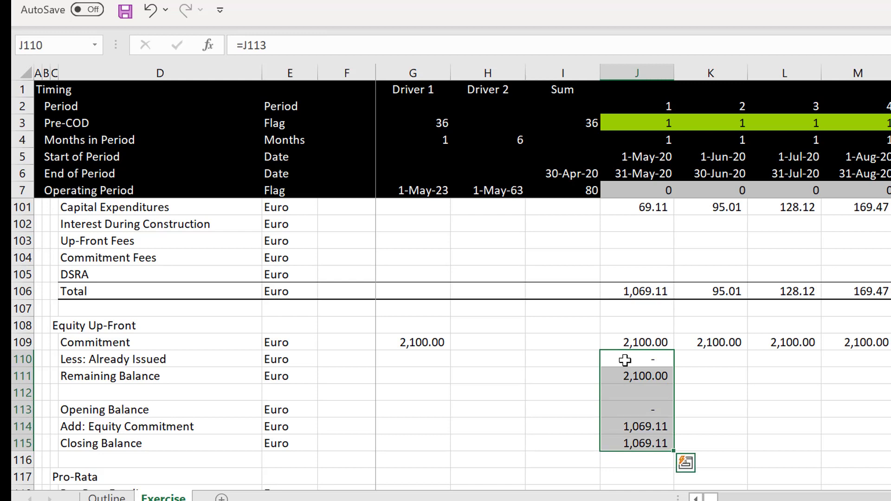
key(ctrl+shift+r)
key(Down)
key(Down)
key(Down)
key(Down)
key(Down)
key(Down)
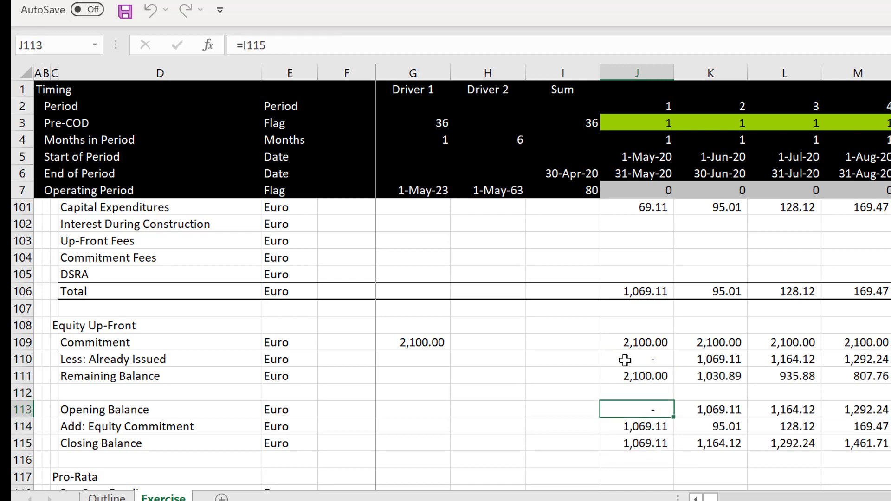
key(Down)
key(Down)
key(Down)
key(Down)
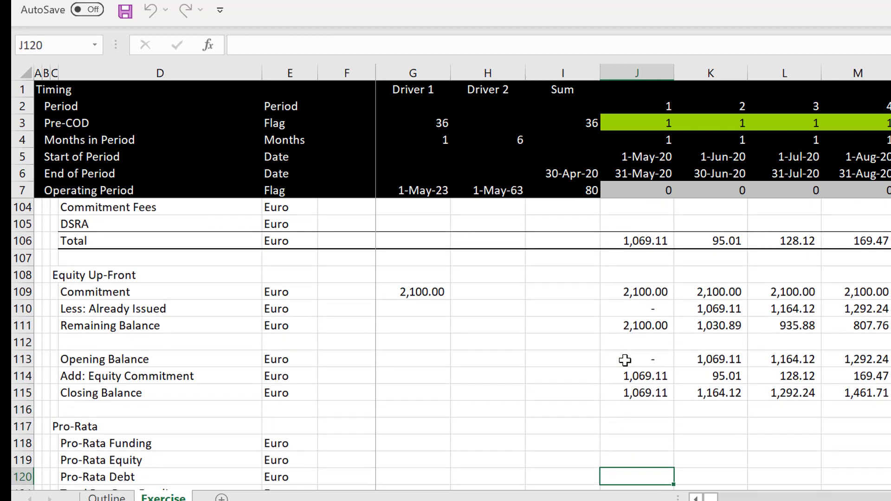
Rename the label in D114 from Add: Equity Commitment to Add: Equity Financed.
key(Up)
key(Up)
key(Up)
key(Up)
key(Up)
key(Up)
key(Left)
key(Left)
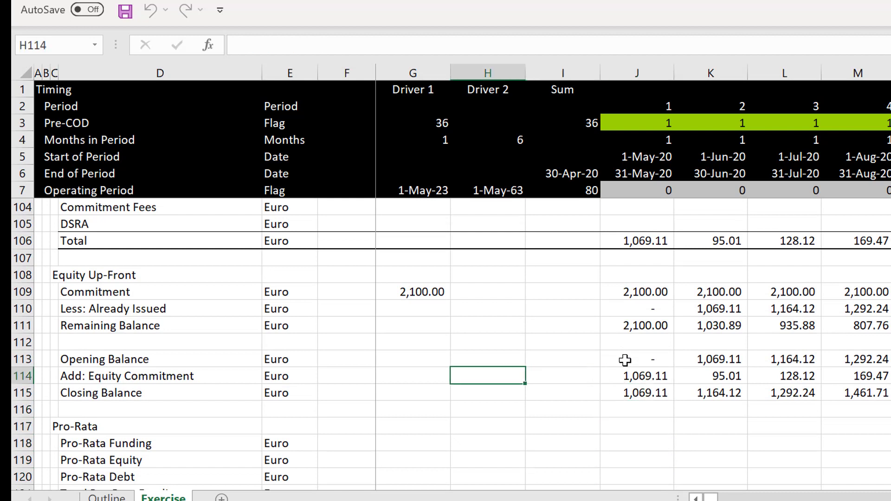
key(Left)
key(Left)
key(Left)
key(Left)
key(Left)
key(Right)
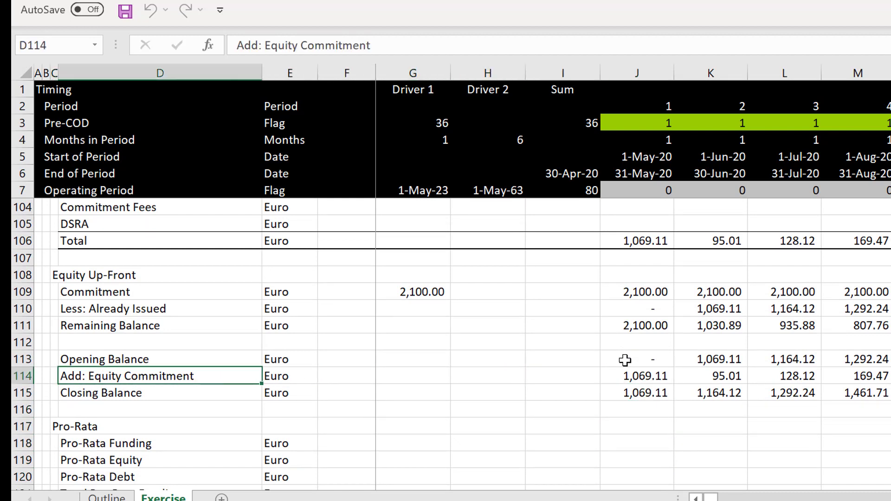
key(F2)
key(BackSpace)
key(BackSpace)
key(BackSpace)
key(BackSpace)
key(BackSpace)
key(BackSpace)
key(BackSpace)
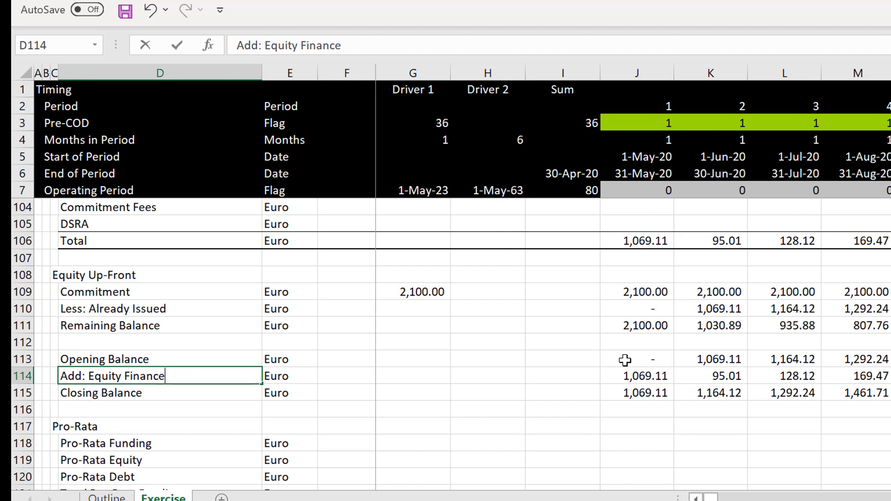
Apply the model's total-row border format to the Add: Equity Financed row 114 from column D across all periods.
key(shift+Right)
key(ctrl+shift+Right)
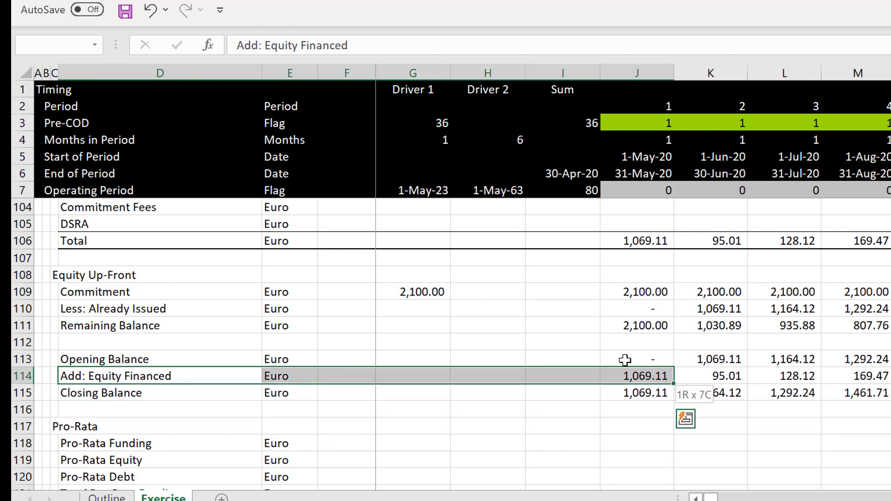
key(ctrl+shift+Right)
key(ctrl+shift+t)
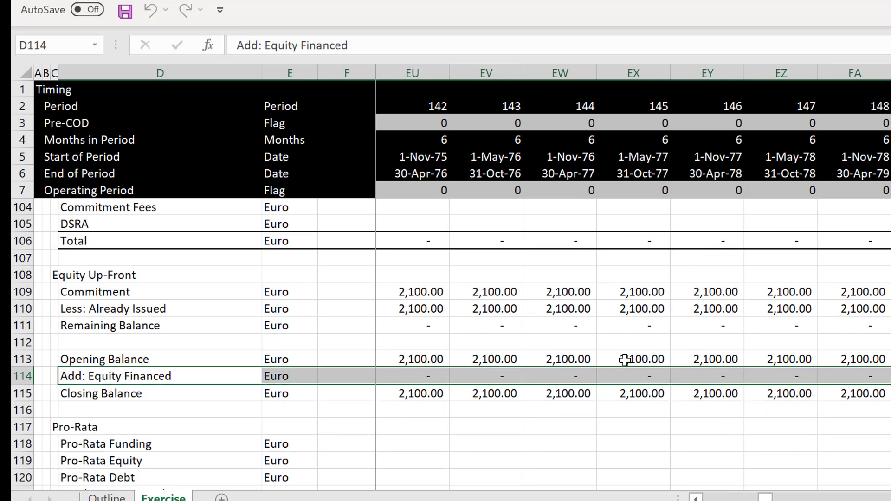
key(Left)
key(Right)
key(Right)
key(Right)
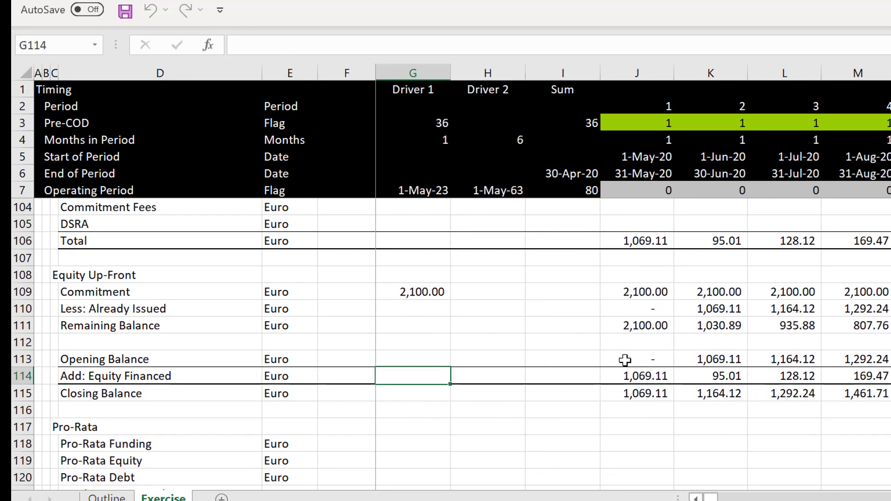
key(Right)
key(Right)
key(Right)
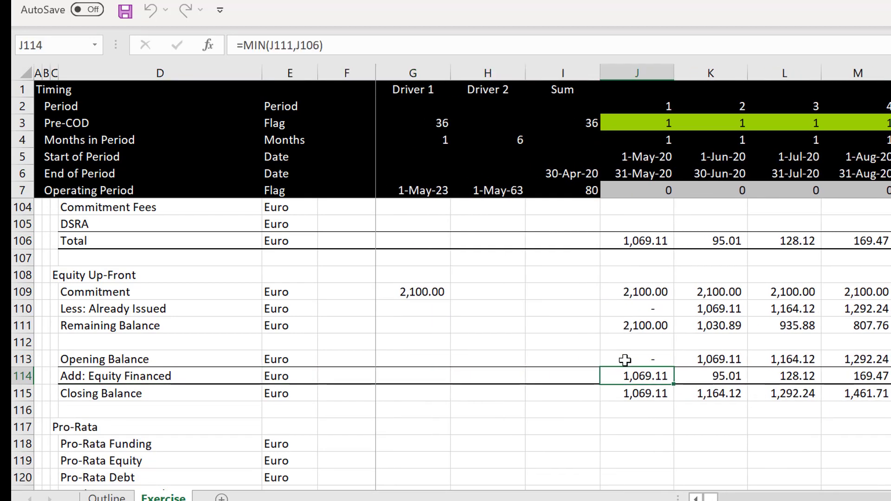
Total the Add: Equity Financed row in Sum cell I114 with a SUM of all periods from J114 onward.
key(Left)
key(Left)
key(Up)
key(Up)
key(Up)
key(Up)
key(Up)
key(Right)
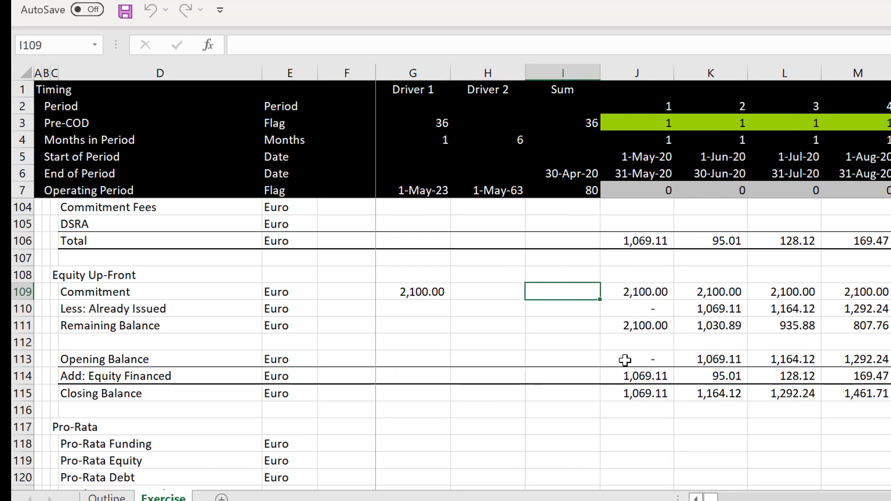
key(Down)
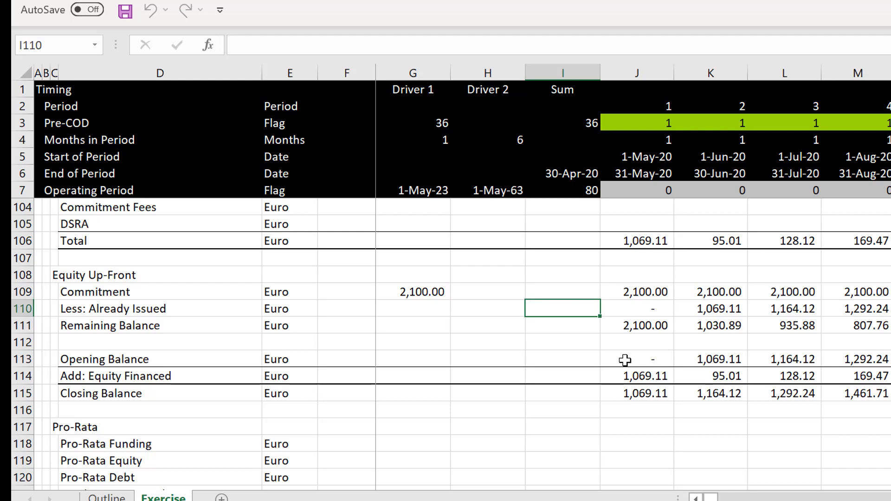
key(Down)
key(Down)
key(Down)
key(Down)
text(=sum()
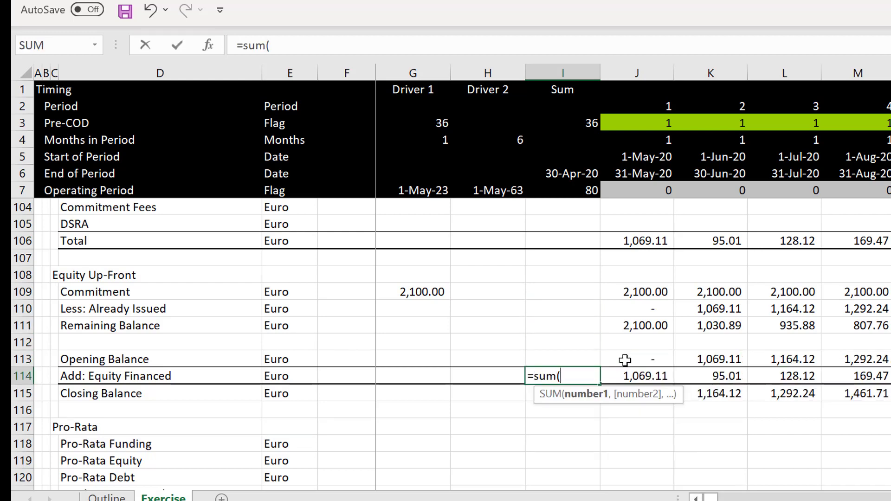
key(Right)
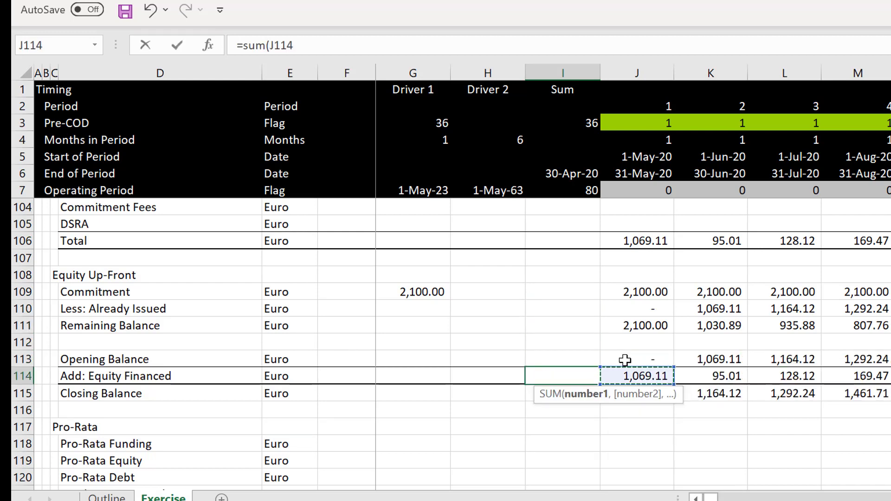
key(ctrl+shift+Right)
key(Return)
key(Left)
key(Left)
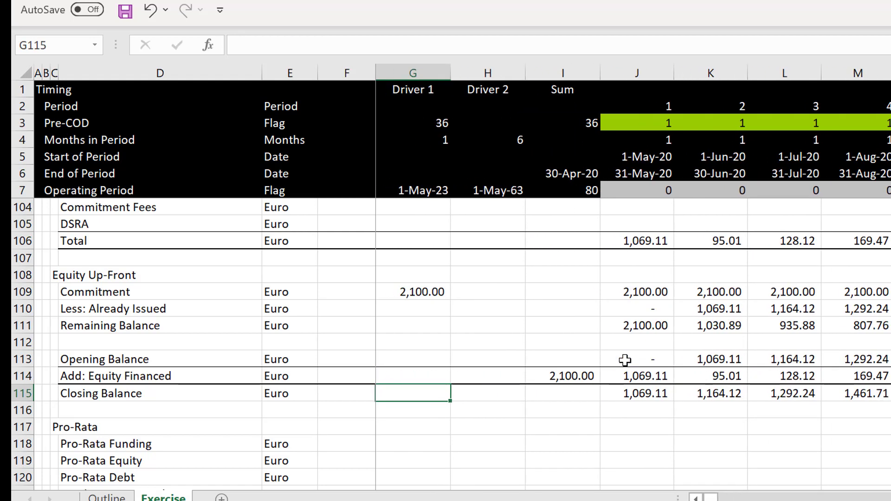
key(Right)
key(Left)
key(Right)
key(Down)
key(Down)
key(Down)
key(Down)
key(Down)
key(Down)
key(Down)
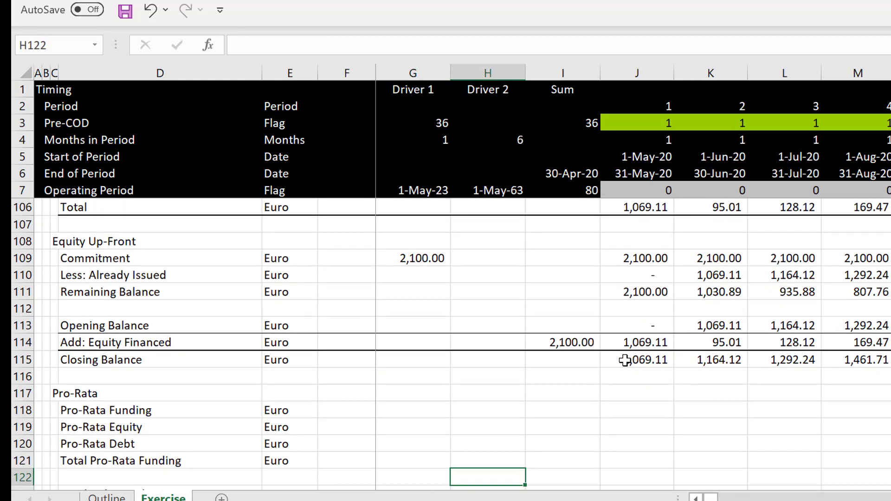
key(Up)
key(Up)
key(Up)
key(Up)
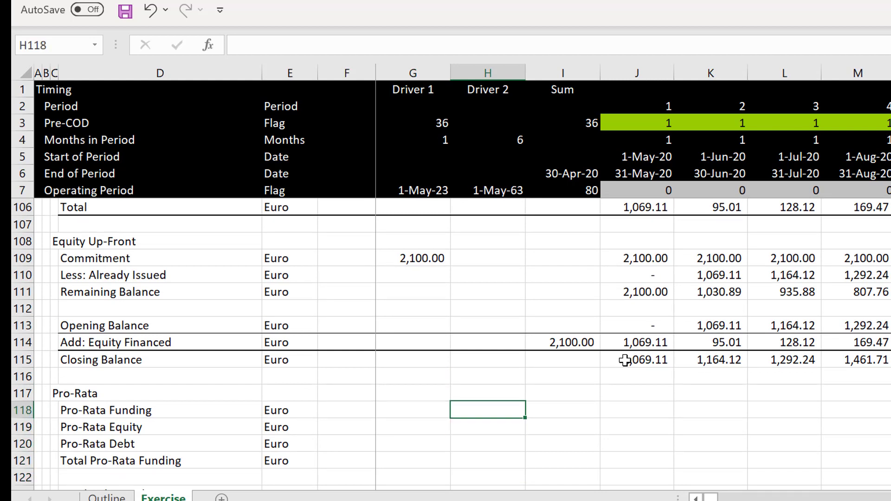
key(Left)
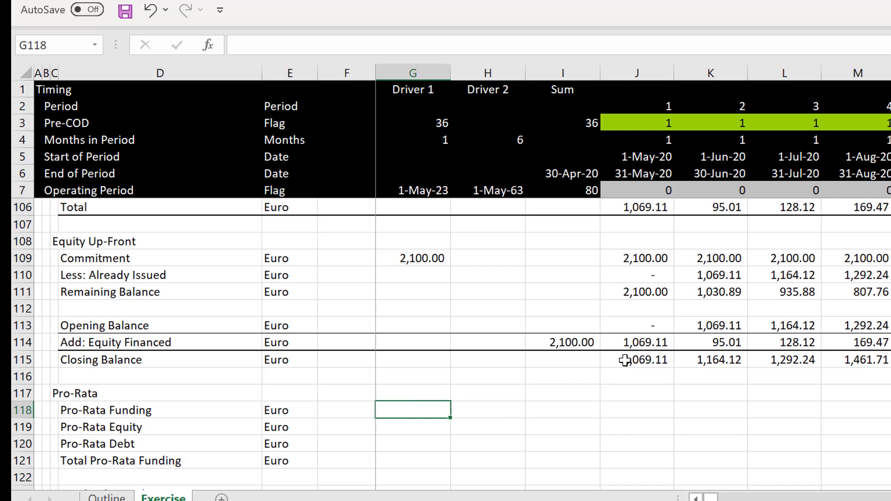
Compute the first-month Pro-Rata Funding in J118 as total requirement less equity financed with =J106-J114.
key(Right)
key(Right)
key(Right)
text(=)
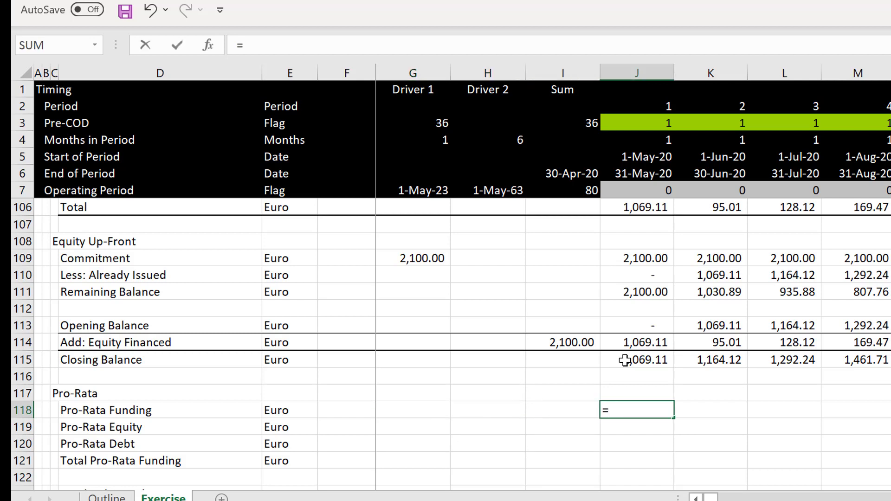
key(Up)
key(Up)
key(Up)
key(Up)
key(Up)
key(Up)
key(Up)
key(Up)
key(Up)
key(Up)
key(Up)
key(Up)
key(Up)
key(Down)
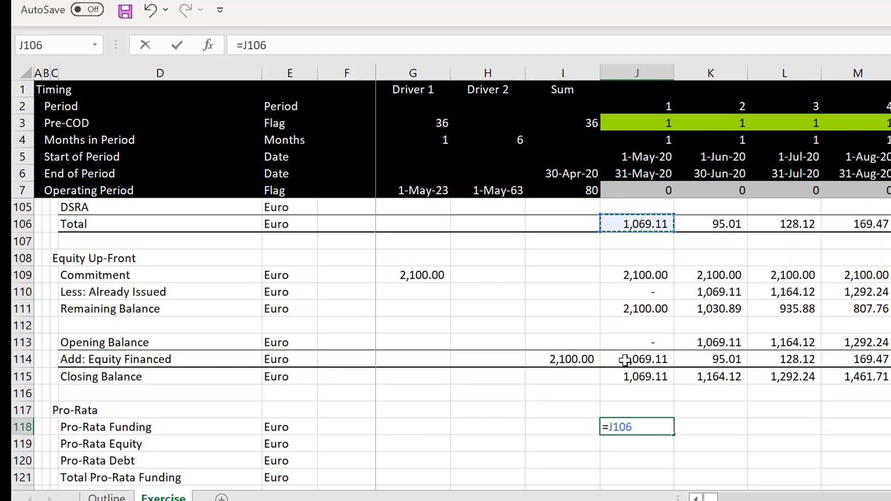
text(-)
key(Up)
key(Up)
key(Up)
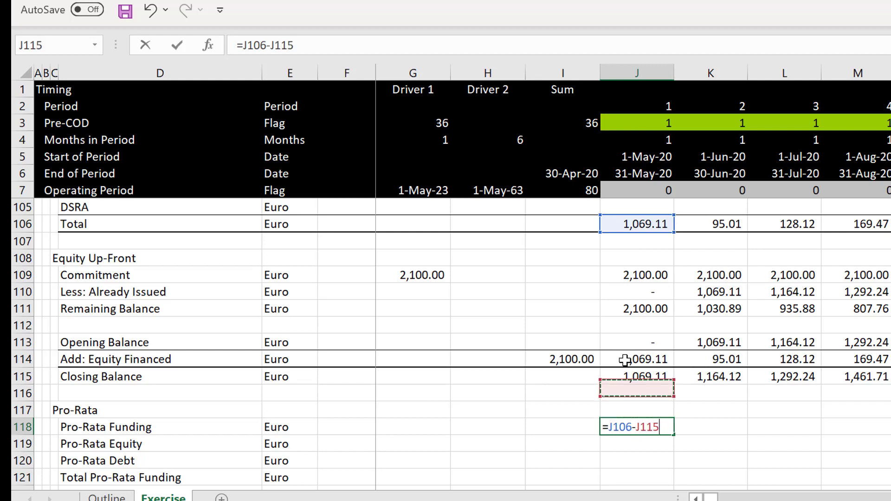
key(Up)
key(Return)
Copy the Pro-Rata Funding formula in J118 across all periods of the timeline.
key(Up)
key(Up)
key(Up)
key(Up)
key(Up)
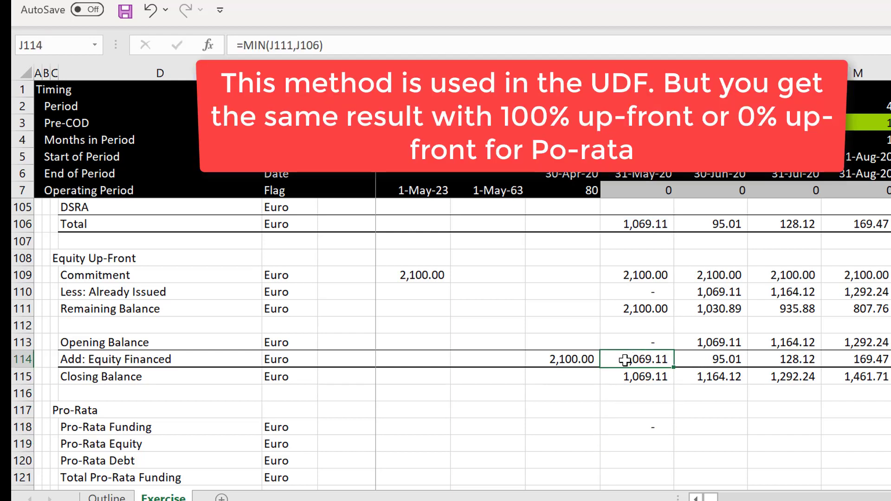
key(ctrl+shift+Right)
click(617, 430)
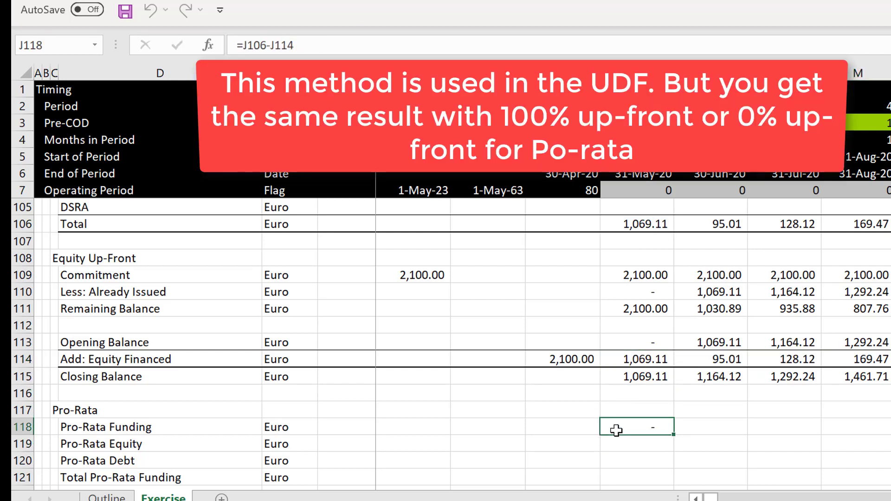
key(ctrl+shift+Right)
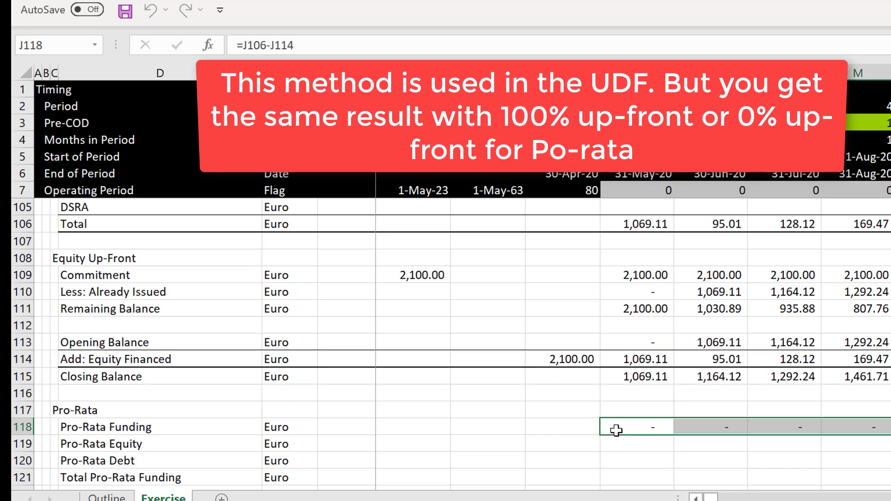
Examine the Pro-Rata Funding row across the later months against the Total and Add: Equity Financed rows.
key(Right)
key(Right)
key(Right)
key(Right)
key(Right)
key(Right)
key(Right)
key(Right)
key(Right)
key(Right)
key(Right)
key(Right)
key(Right)
key(Right)
key(Right)
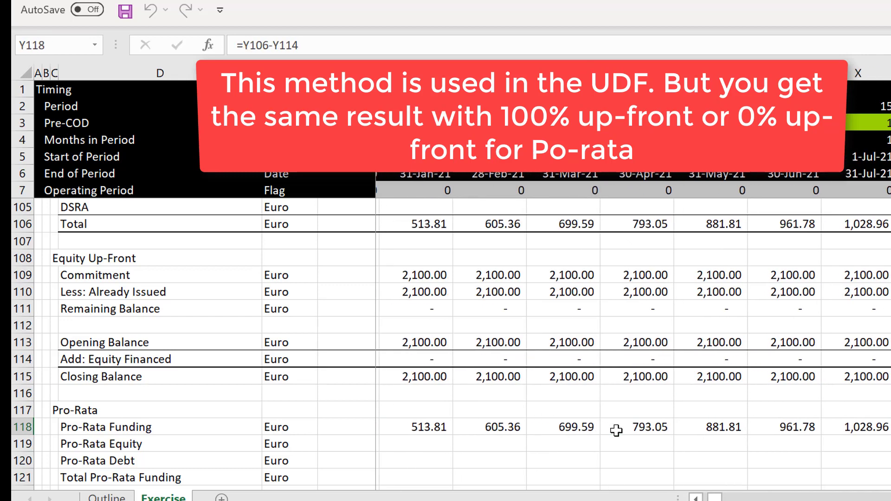
key(ctrl+Left)
key(ctrl+Left)
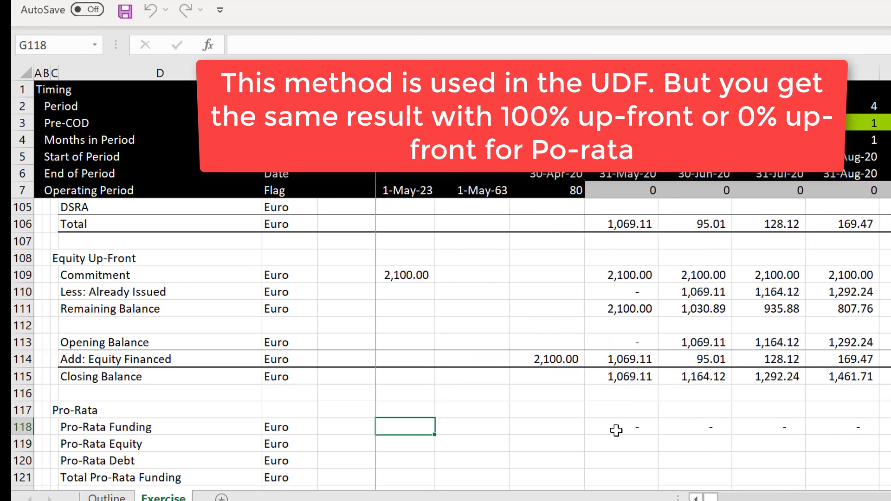
key(Right)
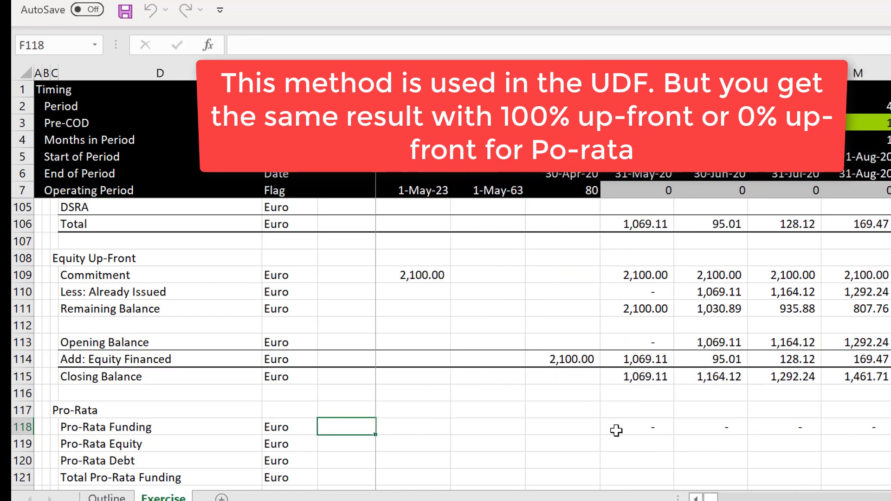
Link the Pro-Rata Equity percentage in G119 to the Equity Pro-Rata Percent in H96.
key(Right)
key(Down)
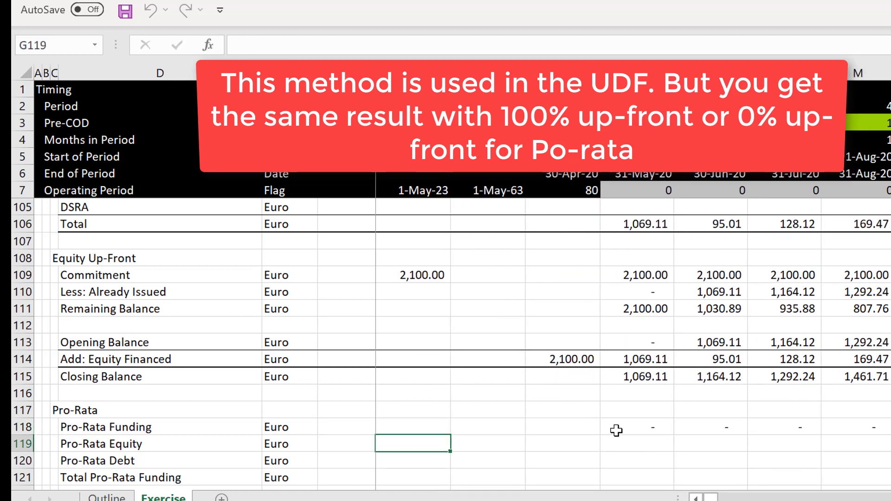
text(=)
key(Up)
key(Up)
key(Up)
key(Up)
key(Up)
key(Up)
key(Up)
key(Up)
key(Up)
key(Up)
key(Up)
key(Up)
key(Up)
key(Up)
key(Up)
key(Up)
key(Up)
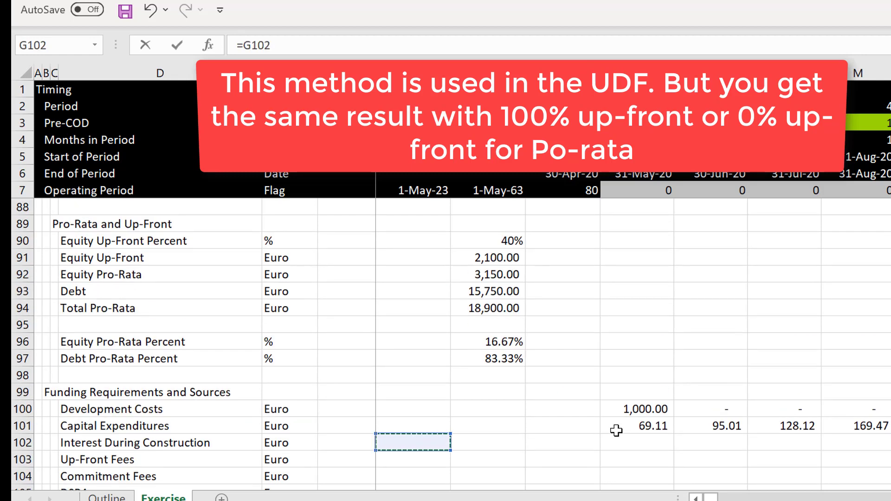
key(Up)
key(Up)
key(Up)
key(Up)
key(Up)
key(Up)
key(Up)
key(Up)
key(Down)
key(Down)
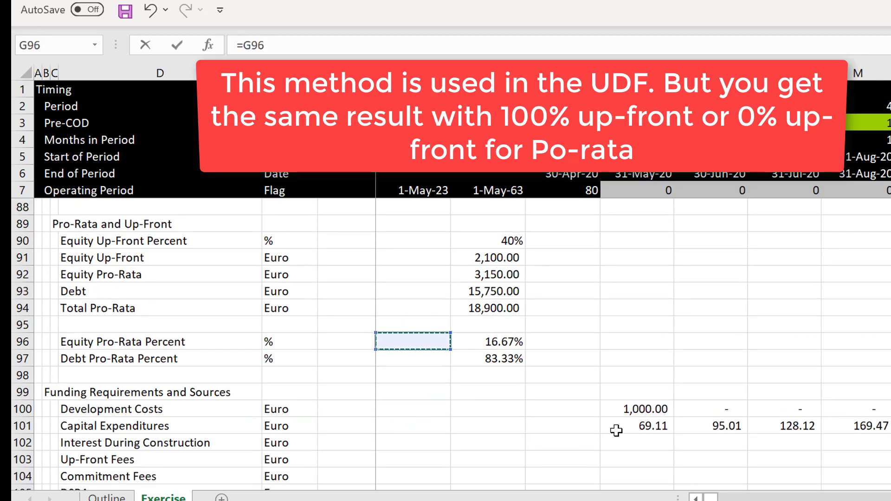
key(Right)
key(Return)
Link the Pro-Rata Debt percentage in G120 to the Debt Pro-Rata Percent in H97.
text(=)
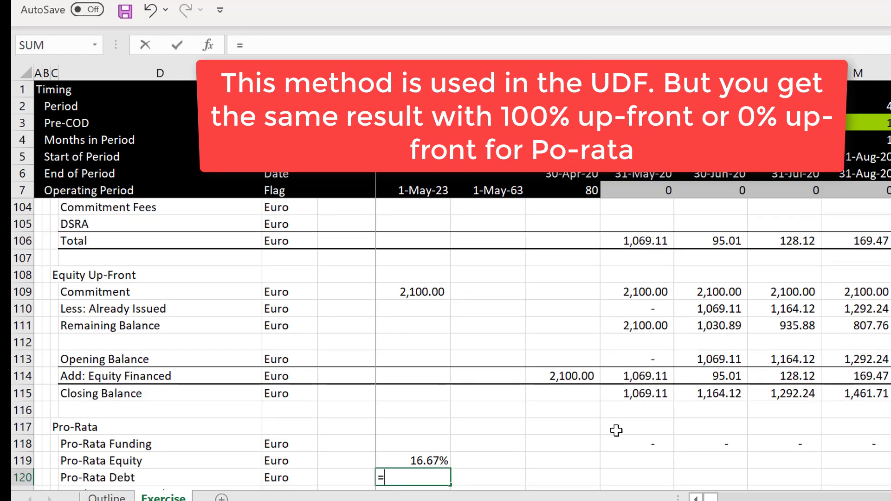
key(Up)
key(Up)
key(Up)
key(Up)
key(Up)
key(Up)
key(Up)
key(Up)
key(Up)
key(Up)
key(Up)
key(Up)
key(Up)
key(Up)
key(Up)
key(Up)
key(Up)
key(Up)
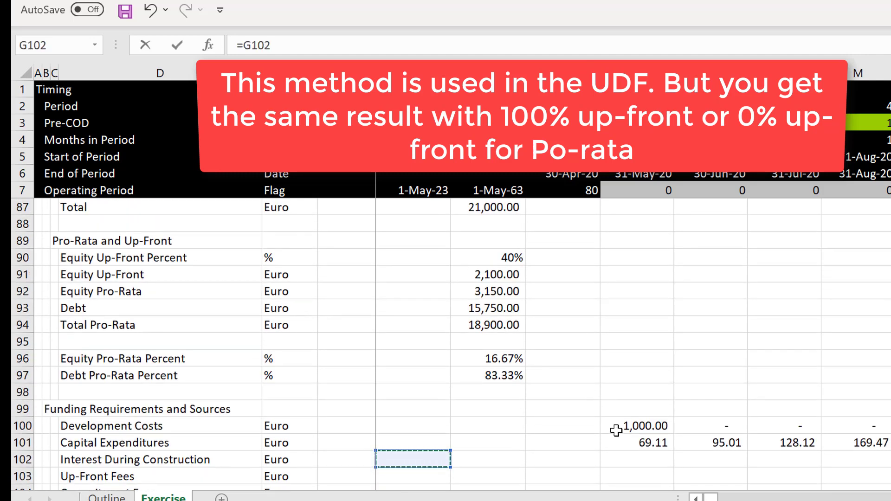
key(Up)
key(Up)
key(Up)
key(Up)
key(Up)
key(Right)
key(Return)
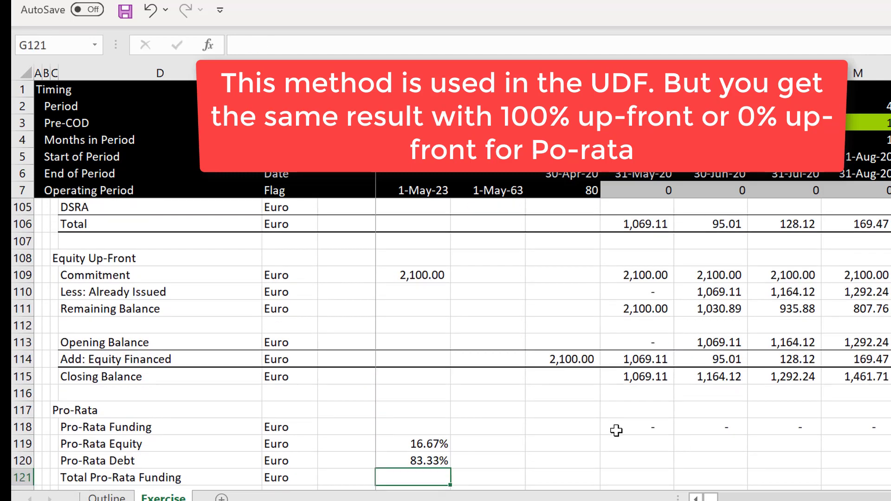
Compute the first-month Pro-Rata Equity in J119 as funding times the fixed equity percentage with =J118*$G$119.
key(Up)
key(Up)
key(Right)
key(Right)
key(Right)
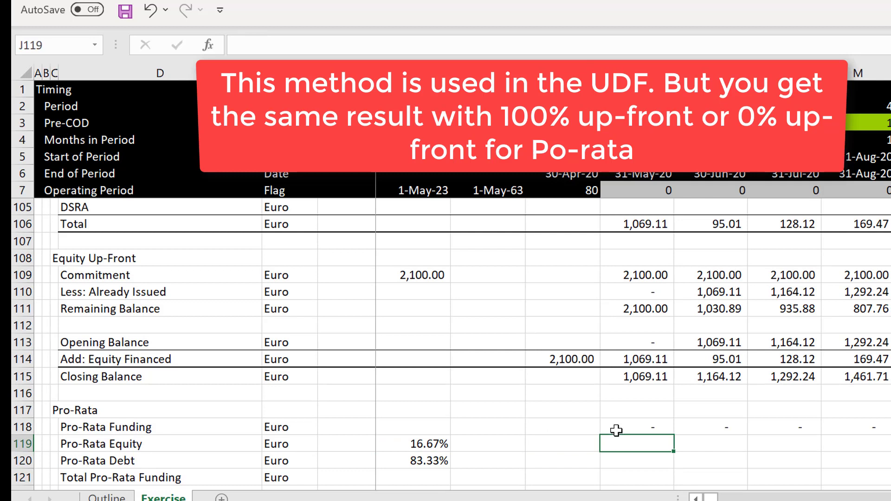
text(=)
key(Up)
text(*)
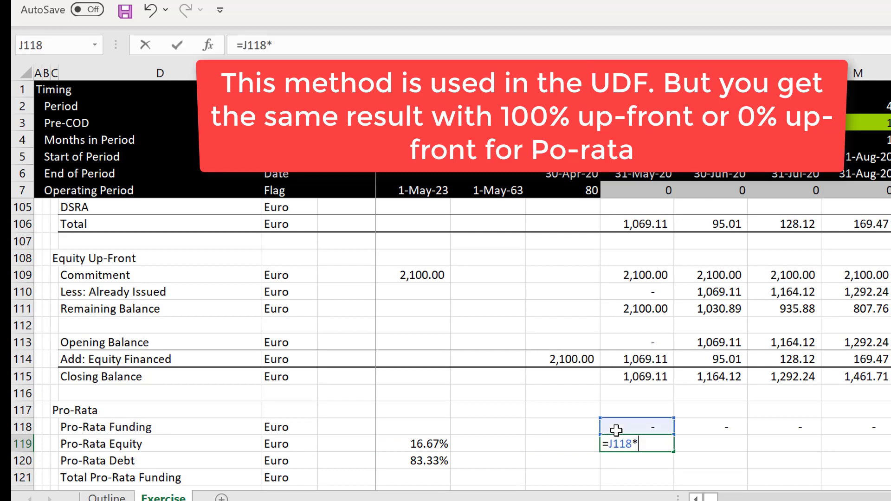
key(Left)
key(Left)
key(Left)
key(F4)
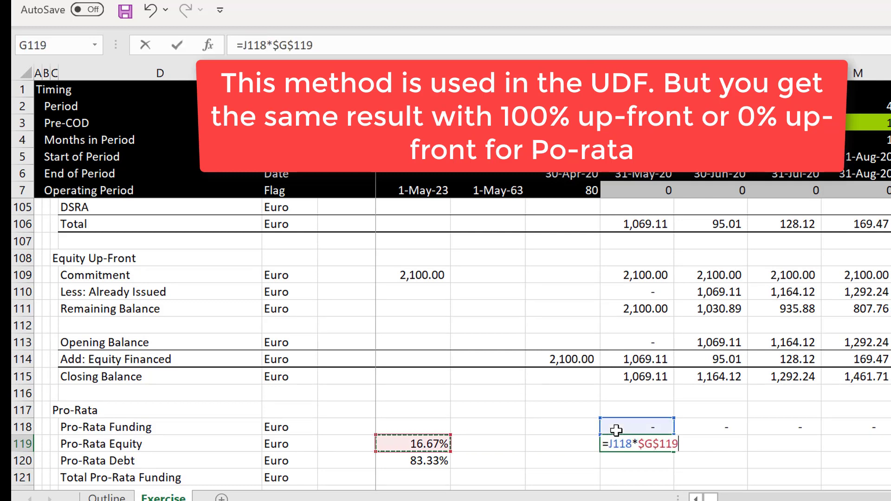
key(Return)
Compute the first-month Pro-Rata Debt in J120 as funding times the fixed debt percentage with =J118*$G$120.
text(=)
key(Up)
key(Up)
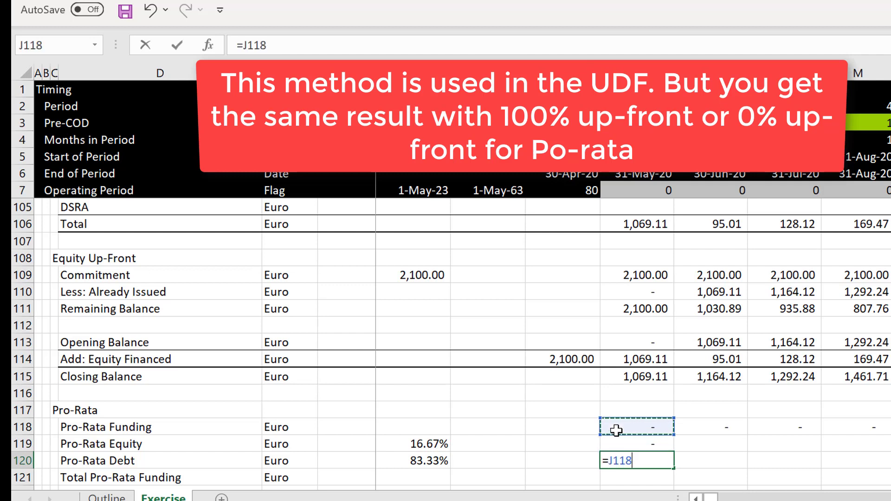
text(*)
key(Left)
key(Left)
key(Left)
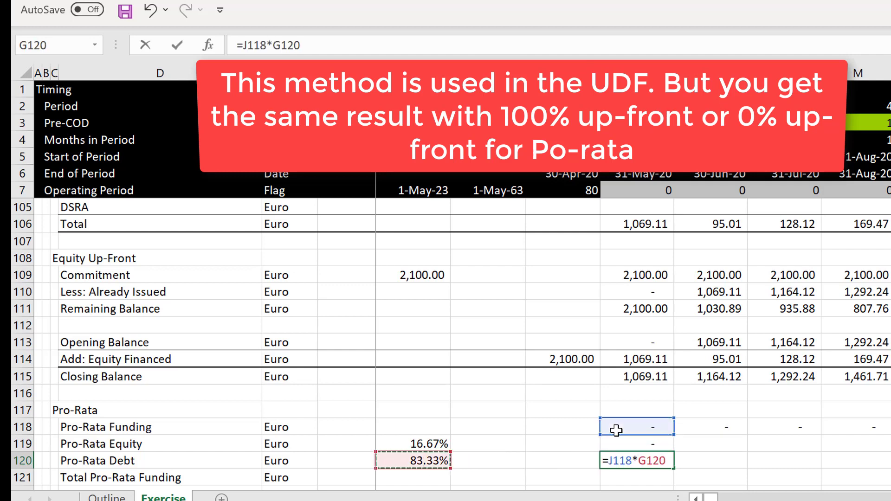
key(F4)
key(Return)
Copy the Pro-Rata Equity and Pro-Rata Debt formulas in J119:J120 across all periods of the timeline.
key(Up)
key(Up)
key(shift+Down)
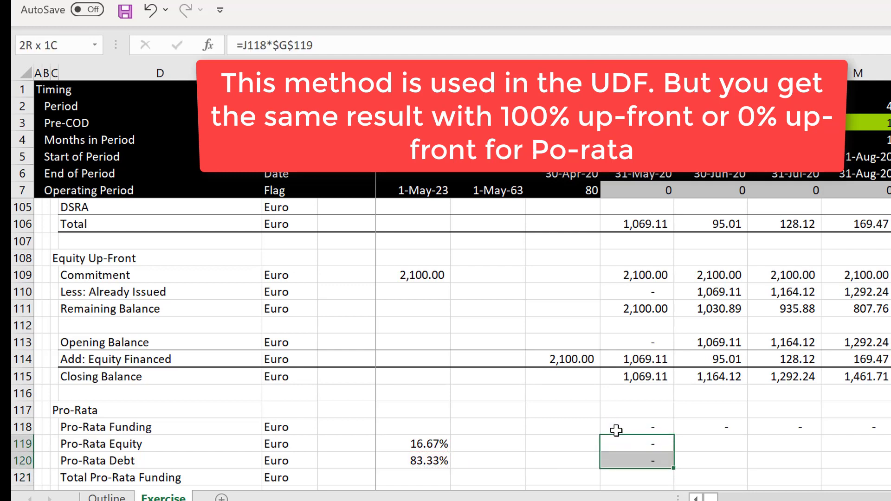
key(ctrl+shift+r)
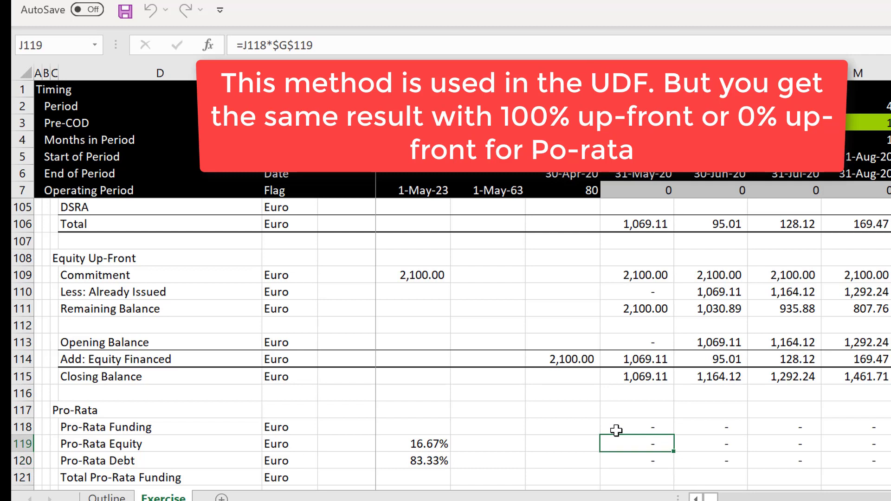
Delete the entire Total Pro-Rata Funding row 121 from the Pro-Rata block.
key(Down)
key(Down)
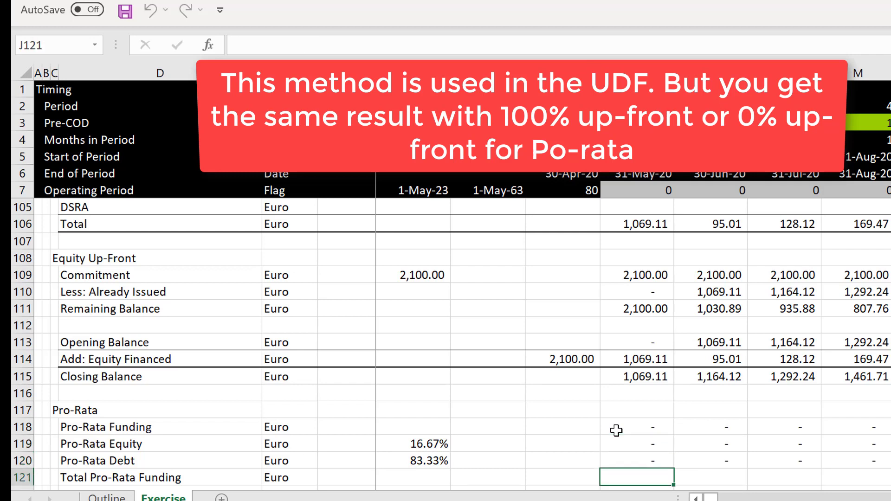
text(=)
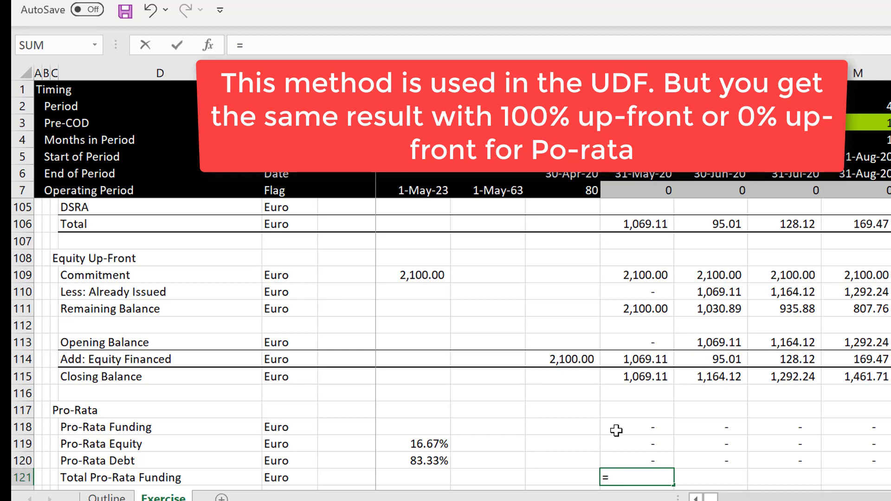
key(Escape)
key(Left)
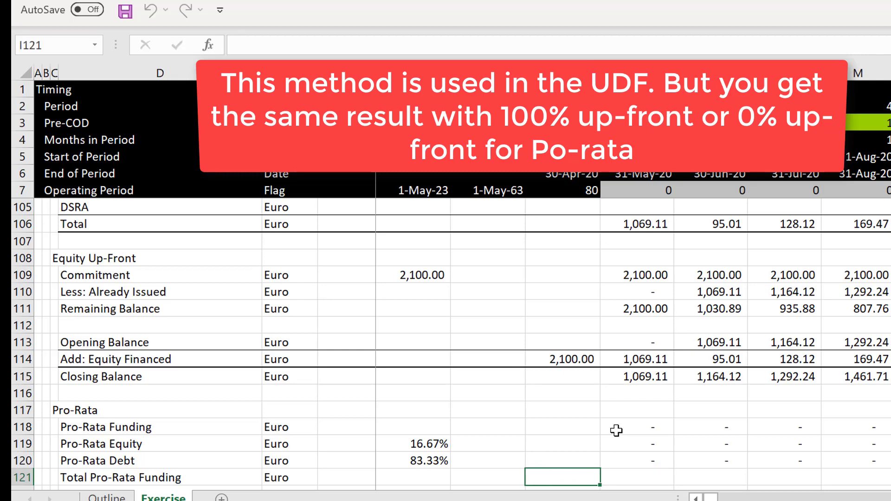
key(shift+space)
key(ctrl+minus)
Link the first-month Total Debt Funding in J122 to the Pro-Rata Debt with =J120.
key(Down)
key(Down)
key(Down)
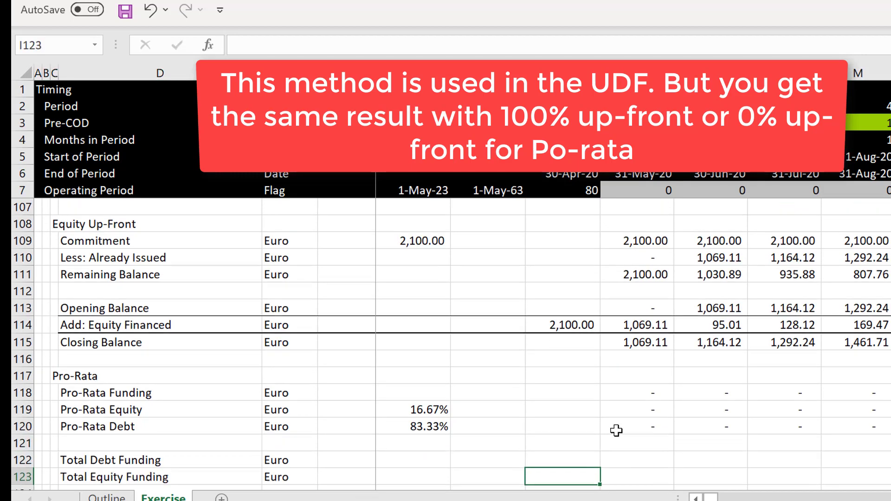
key(Up)
key(Up)
key(Right)
text(=)
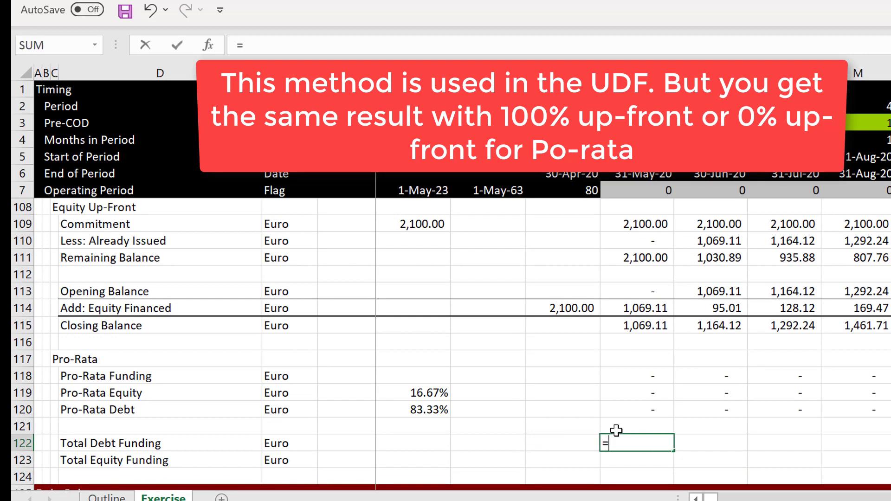
key(Up)
key(Up)
key(Up)
key(Down)
key(Return)
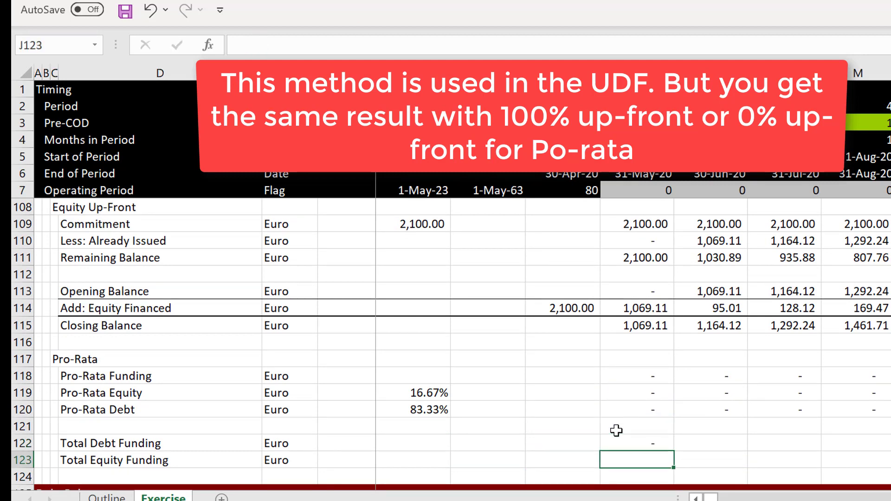
Copy the Total Debt Funding formula in J122 across all periods of the timeline.
key(Up)
key(ctrl+shift+Right)
key(ctrl+r)
Compute the first-month Total Equity Funding in J123 as pro-rata equity plus up-front equity financed with =J119+J114.
key(Down)
text(=)
key(Up)
key(Up)
key(Up)
key(Up)
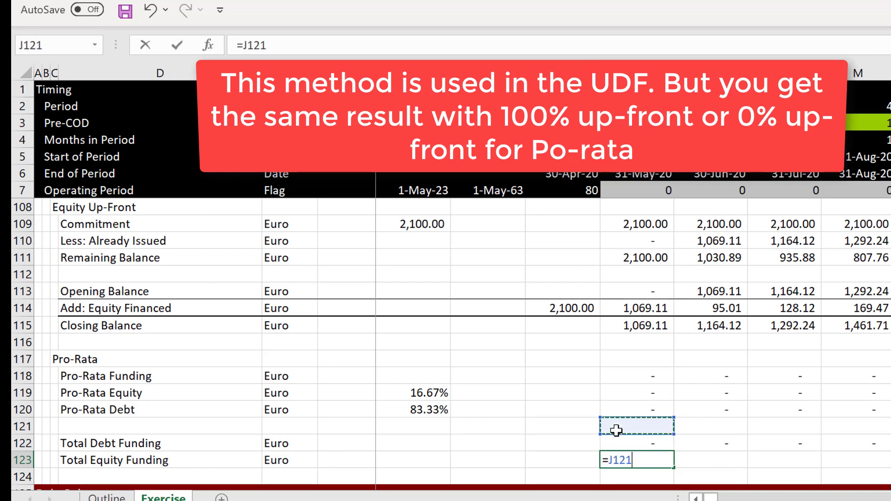
text(+)
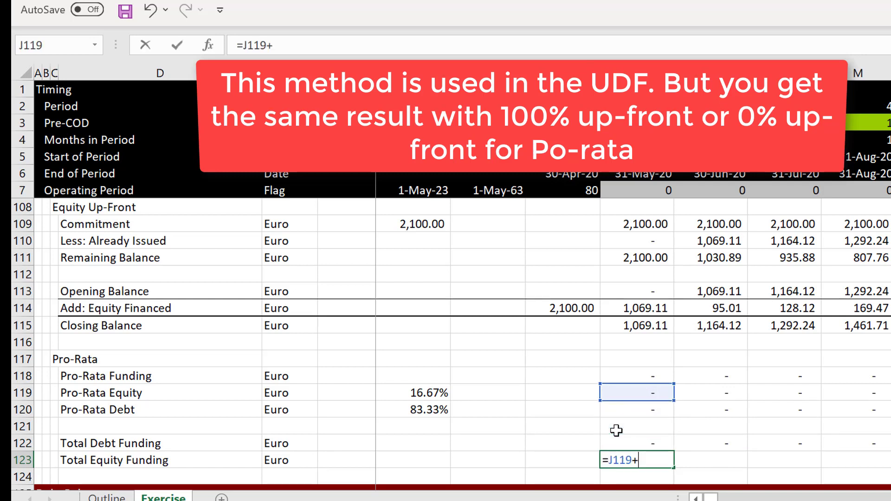
key(Up)
key(Up)
key(Up)
key(Up)
key(Up)
key(Up)
key(Up)
key(Up)
key(Up)
key(Up)
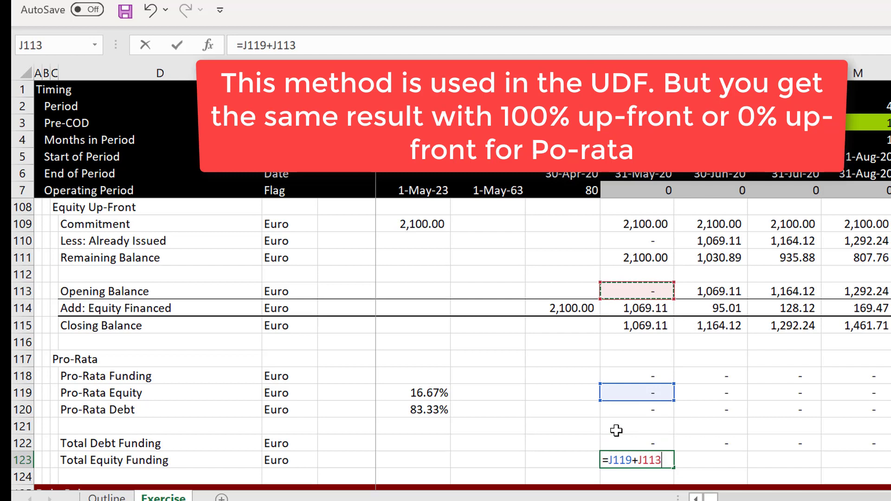
key(Down)
key(Return)
Copy the Total Equity Funding formula in J123 across all periods of the timeline.
key(Up)
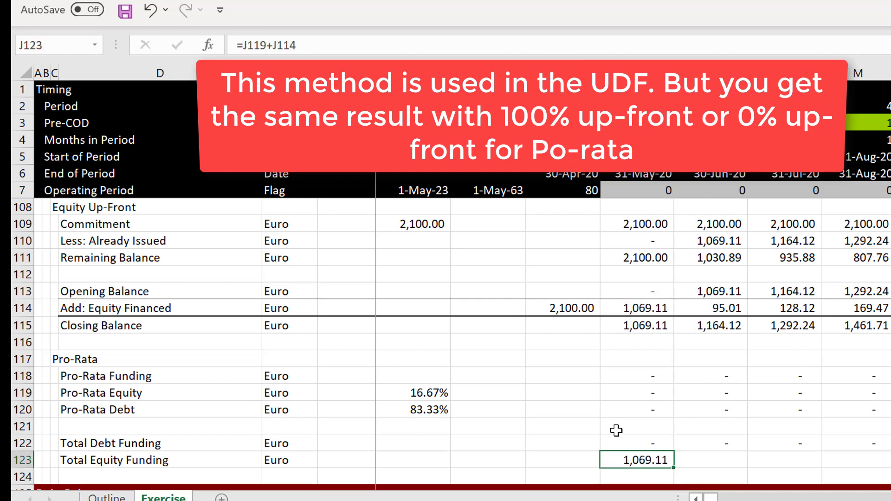
key(ctrl+shift+Right)
key(ctrl+r)
Insert a new row 124 directly below Total Equity Funding.
key(Down)
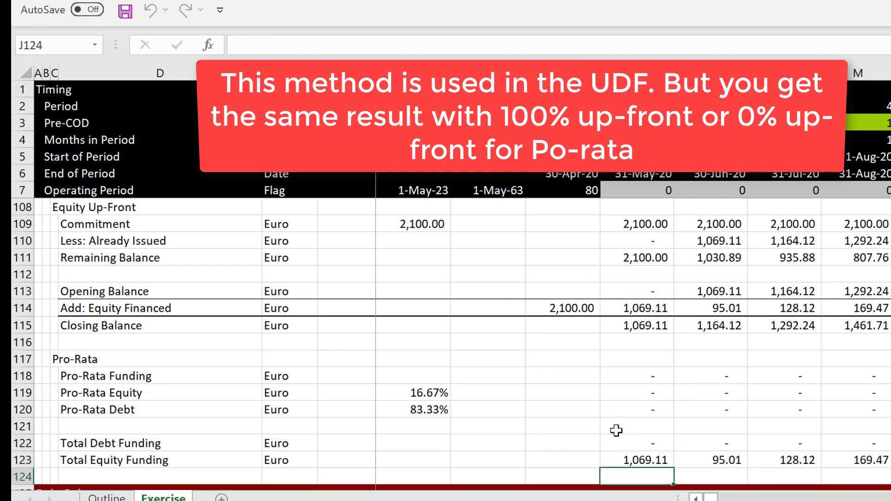
key(shift+space)
key(ctrl+shift+equal)
Label the new row in D124 Total Source of Funds and fill its unit Euro down into E124.
key(Left)
key(Left)
key(Left)
key(Left)
key(Left)
key(Left)
key(Left)
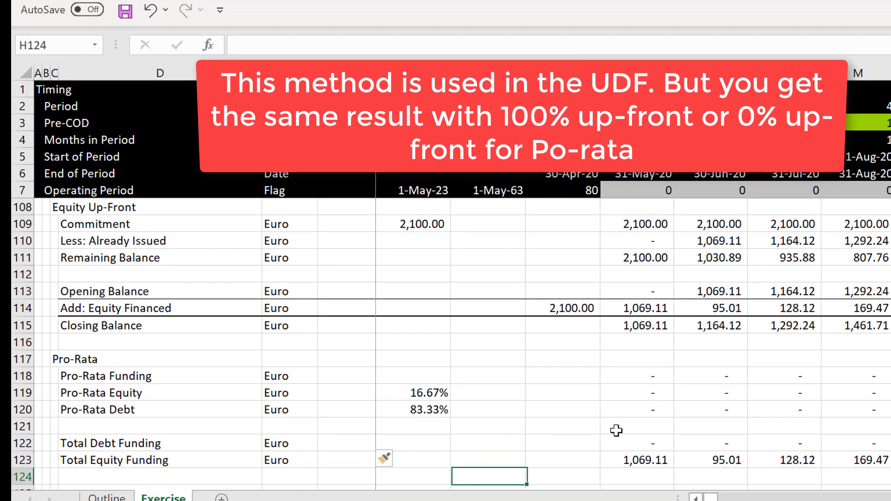
key(Right)
key(F2)
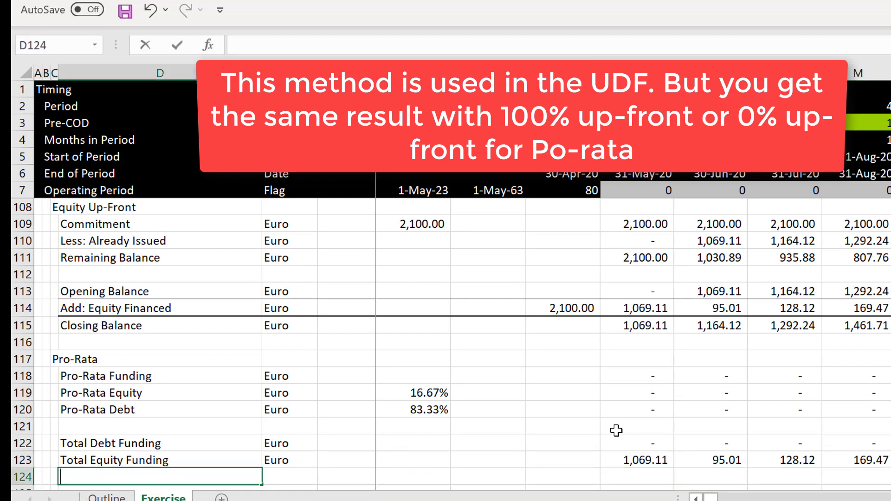
text(Total Source)
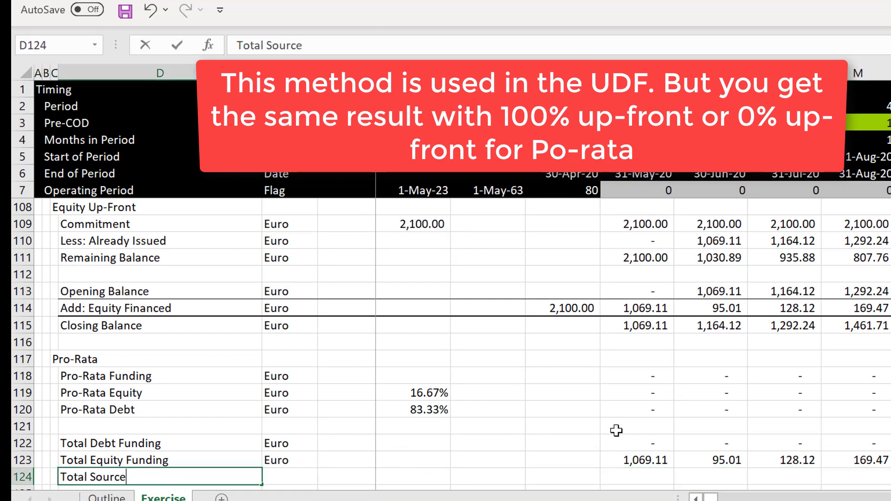
text( of Fund)
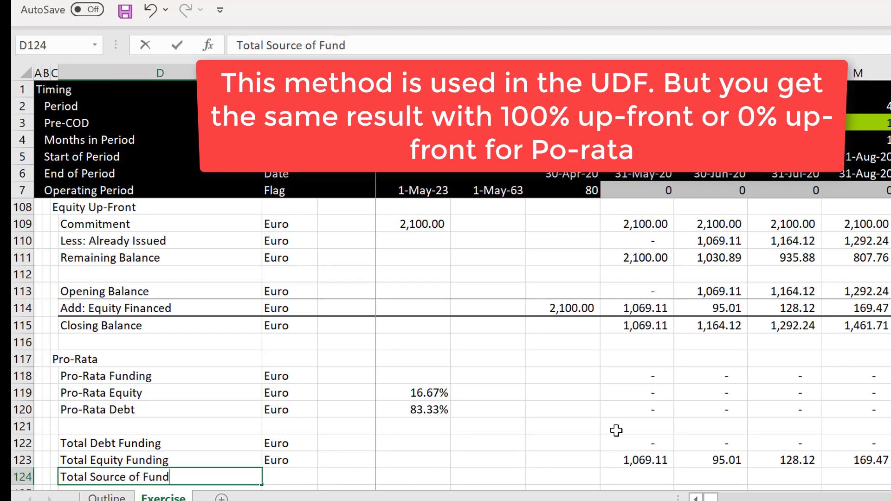
text(s)
key(Return)
key(Up)
key(Right)
key(ctrl+d)
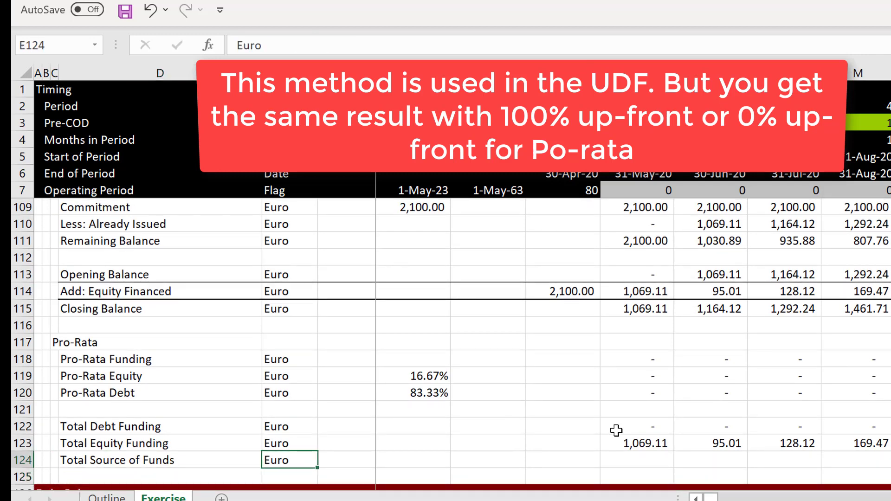
Compute the first-month Total Source of Funds in J124 as debt plus equity funding with =SUM(J122:J123).
key(Right)
key(Right)
key(Right)
key(Right)
key(Right)
key(alt+equal)
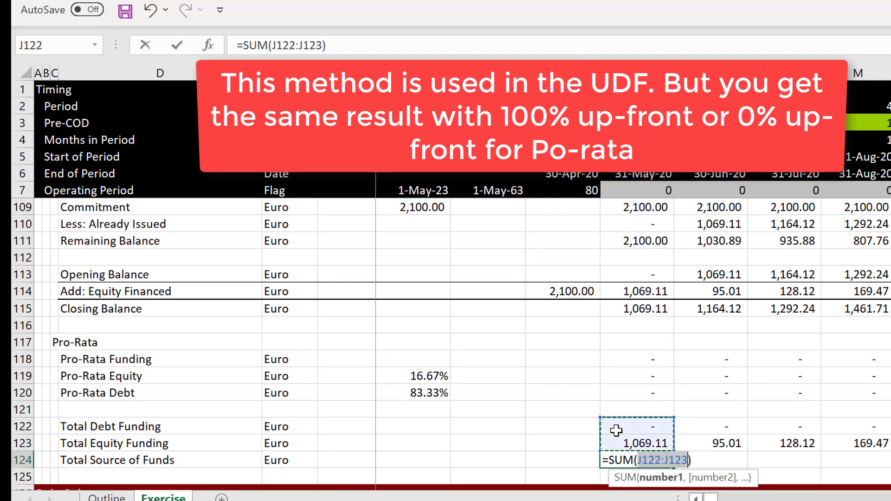
key(Return)
key(Up)
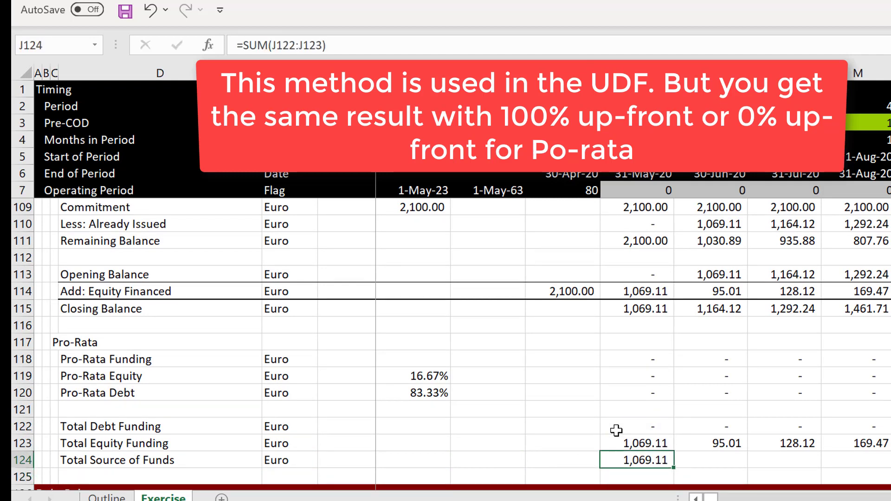
Copy the Total Source of Funds formula in J124 across all periods and add top and bottom borders to the row from column D.
key(ctrl+shift+Right)
key(ctrl+r)
key(Left)
key(Left)
key(Left)
key(Left)
key(Left)
key(Left)
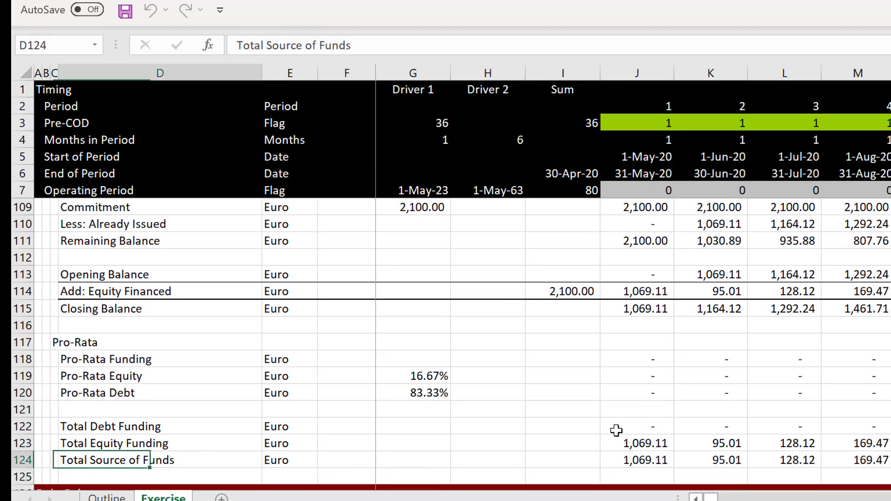
key(ctrl+shift+Right)
key(ctrl+shift+Right)
key(ctrl+shift+Right)
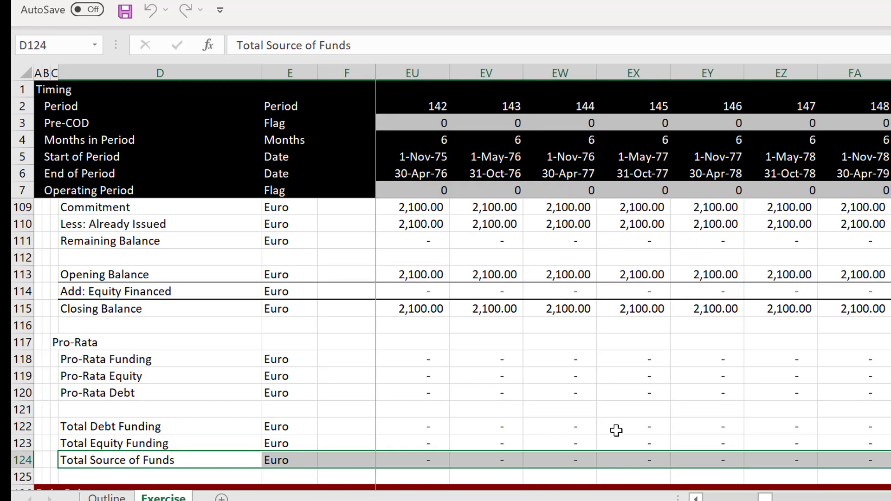
key(Left)
key(Left)
key(Left)
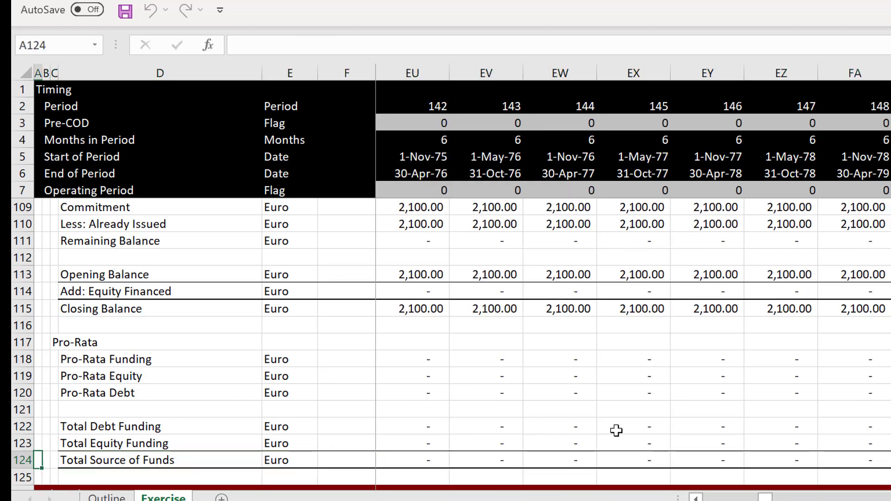
Review the Debt Balances rows, the Pro-Rata and Up-Front block and the Uses of Funds summary.
key(Down)
key(Down)
key(Down)
key(Down)
key(Down)
key(Down)
key(Down)
key(Down)
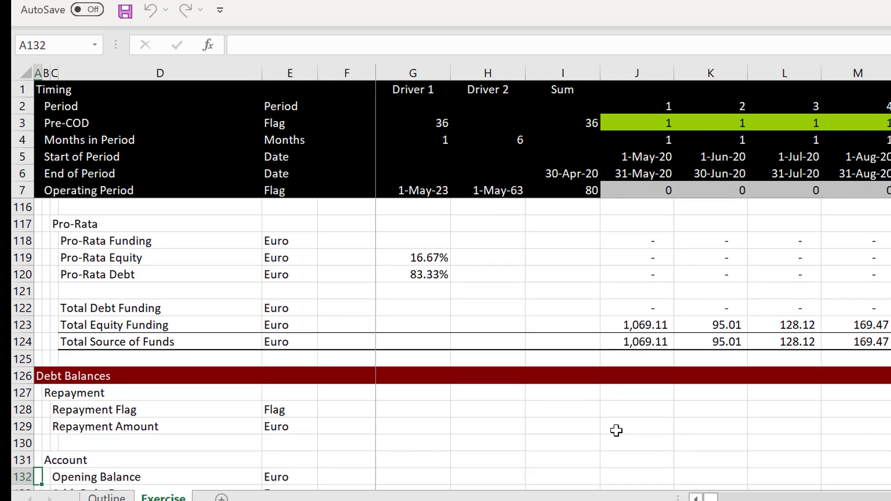
key(Up)
key(Up)
key(Up)
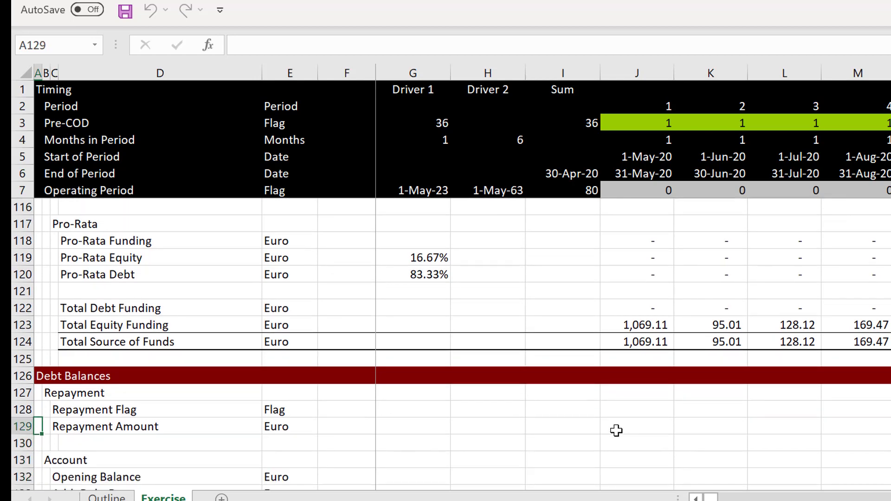
key(Page_Up)
key(Page_Up)
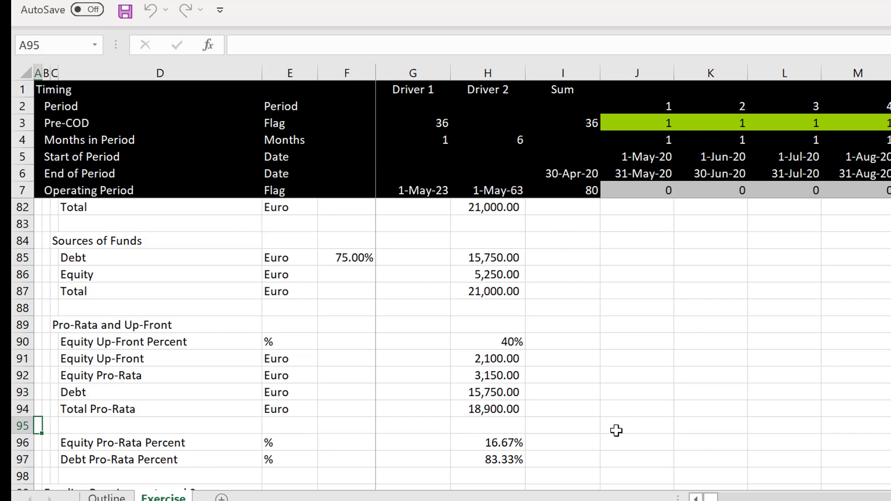
key(Page_Down)
key(Page_Up)
key(Page_Down)
key(Page_Up)
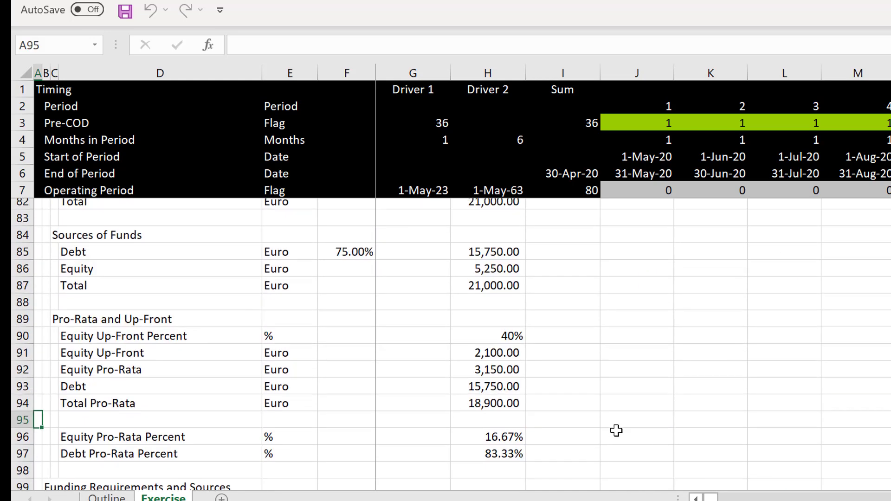
key(Page_Up)
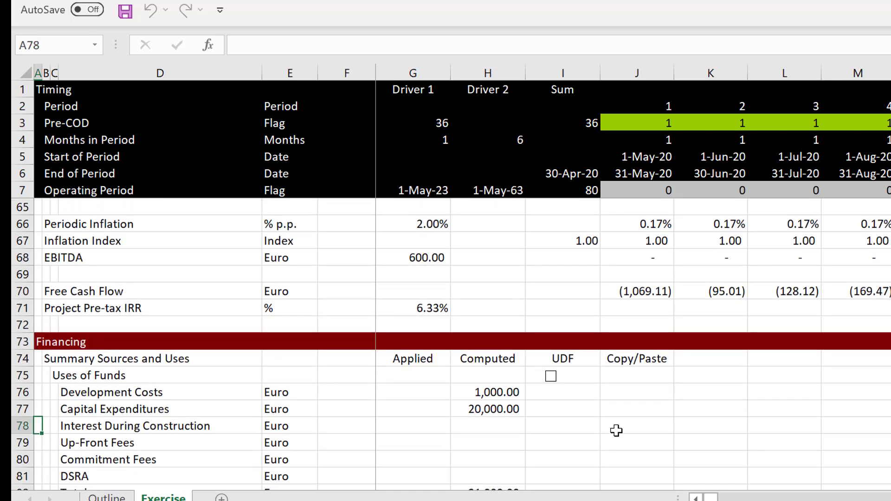
Insert two blank rows above DSRA in the Uses of Funds list.
key(Down)
key(Down)
key(Down)
key(Down)
key(Down)
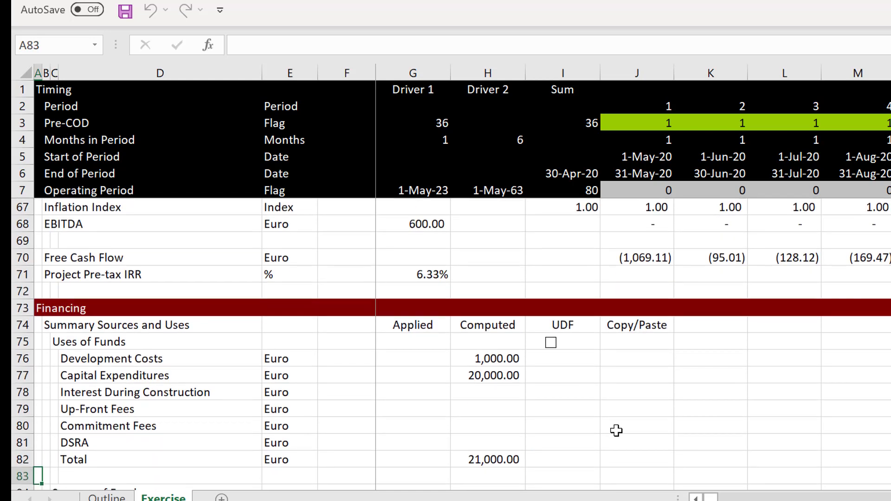
key(Up)
key(Up)
key(shift+space)
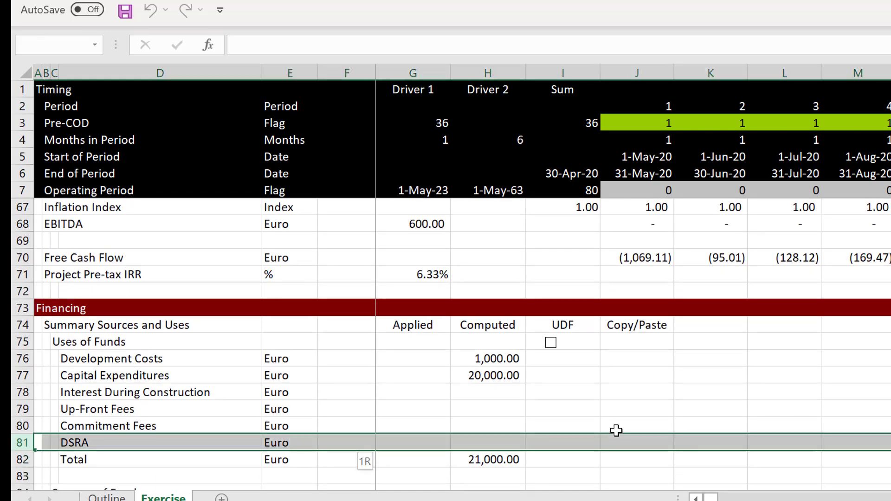
key(ctrl+shift+plus)
key(ctrl+shift+plus)
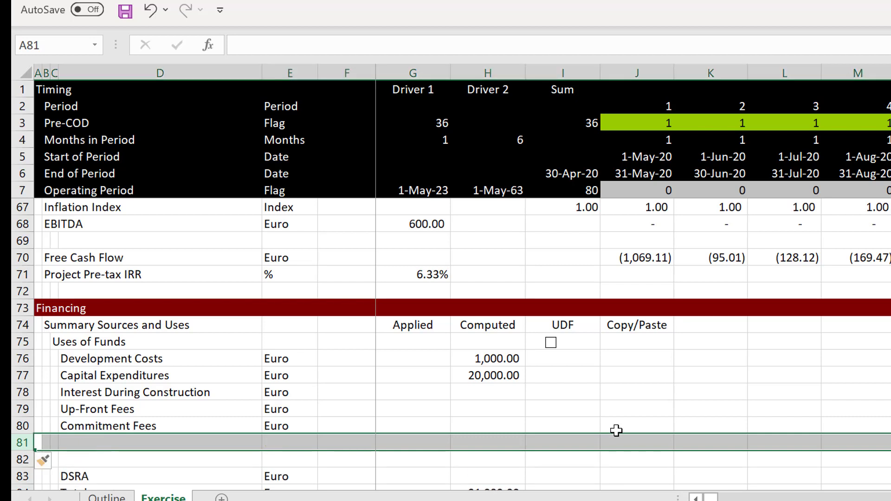
Label the first inserted row under Commitment Fees PRG and enter its unit in column E.
key(Right)
key(Right)
key(Right)
text(PR)
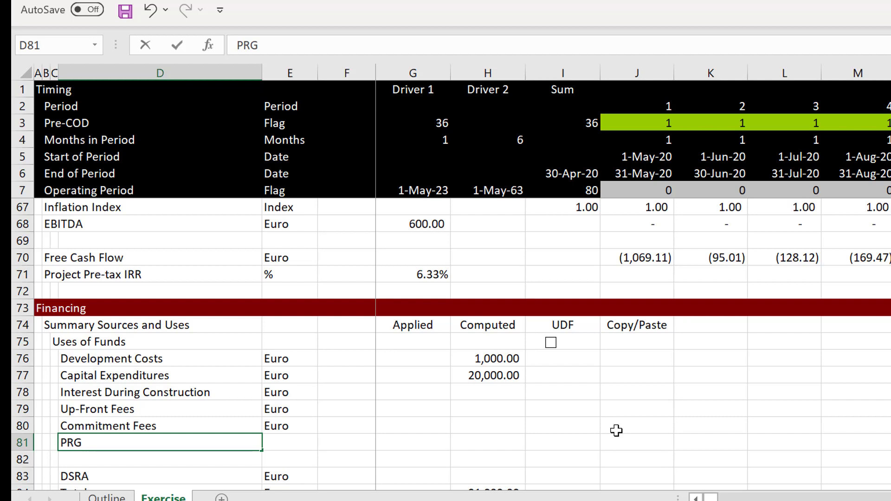
key(Return)
key(Up)
key(Right)
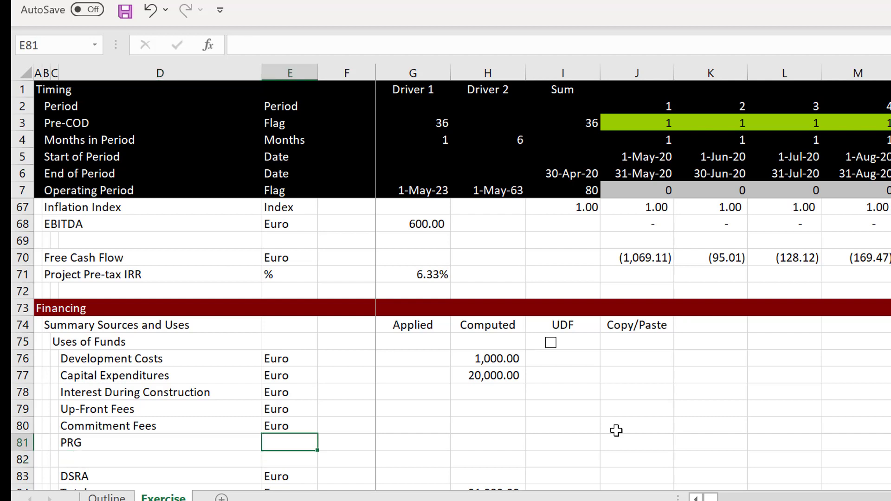
text(E)
key(Escape)
text(Er)
key(Return)
Insert a row above Up-Front Fees in the Uses of Funds list and label it Withholding Tax.
key(Up)
key(Up)
key(Up)
key(shift+space)
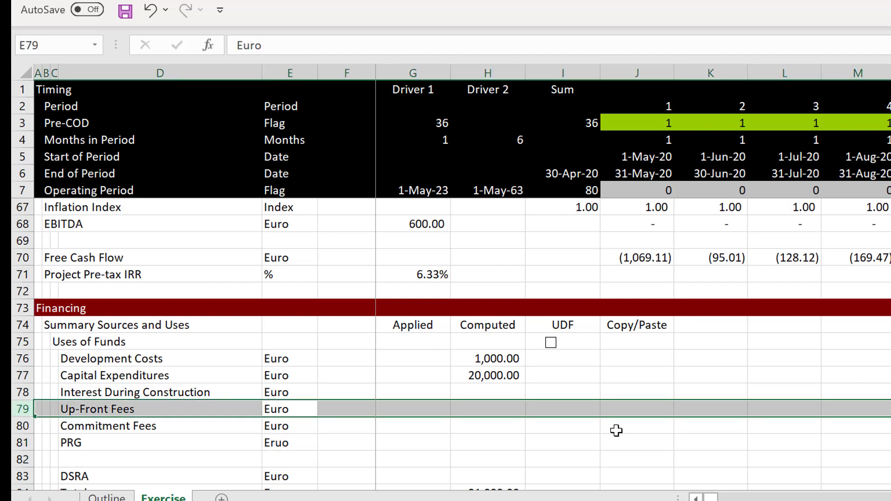
key(ctrl+shift+plus)
key(Left)
key(Left)
key(Right)
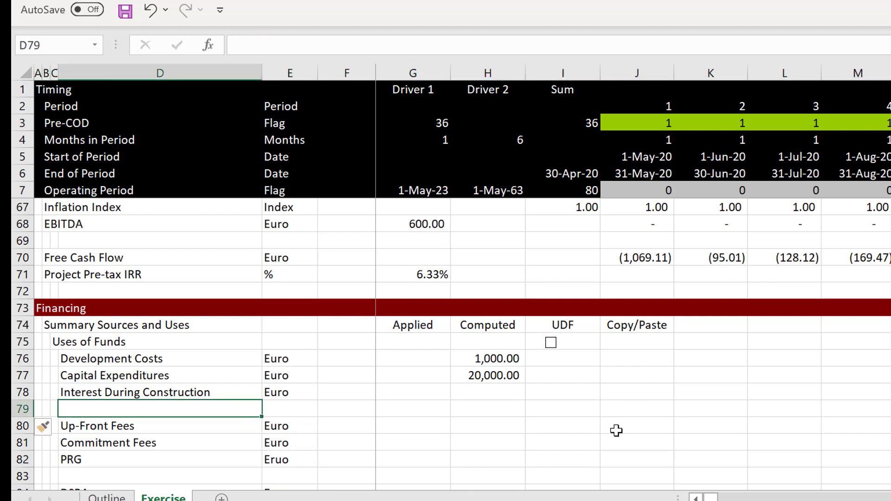
text(Witholdi)
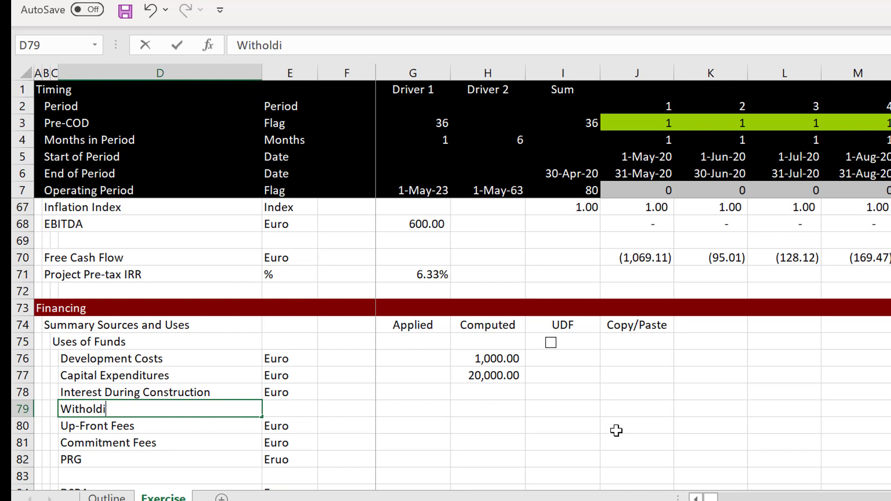
text(ng)
key(BackSpace)
key(BackSpace)
key(BackSpace)
key(BackSpace)
text(ding Tax)
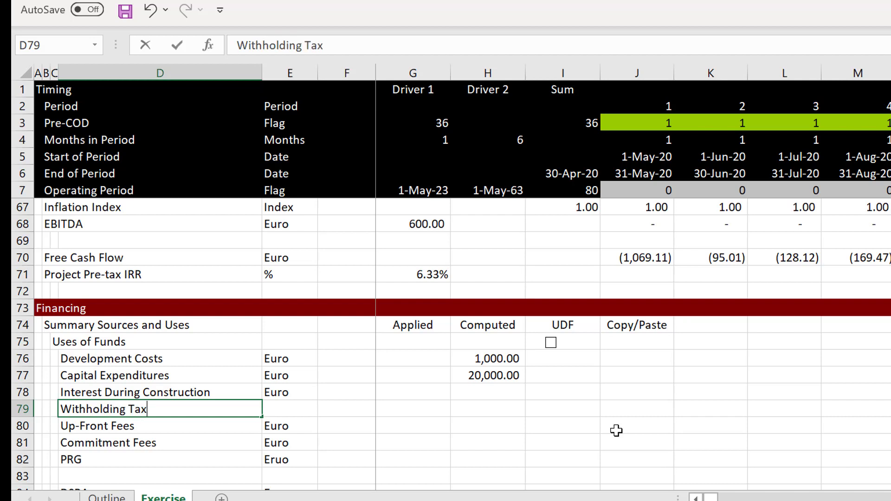
key(Return)
Fill the unit Euro from the row above into E79 for Withholding Tax.
key(Up)
key(Right)
text(d)
key(Return)
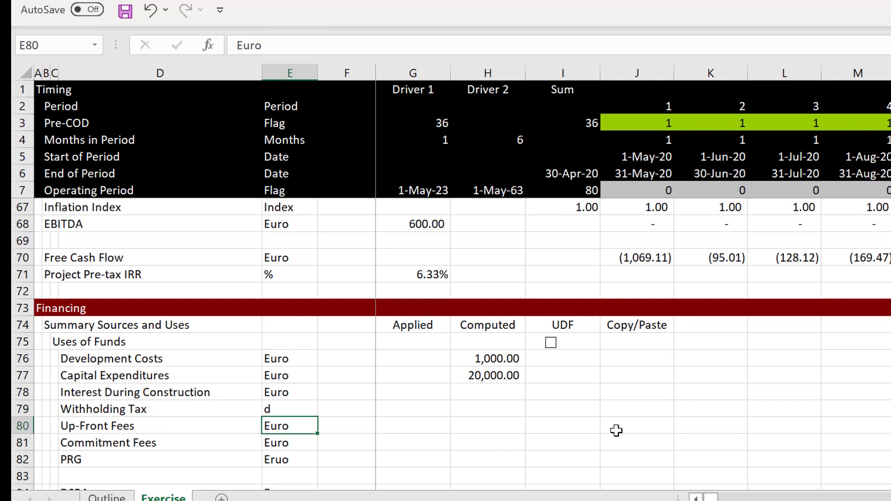
key(Left)
key(Up)
key(Right)
key(ctrl+d)
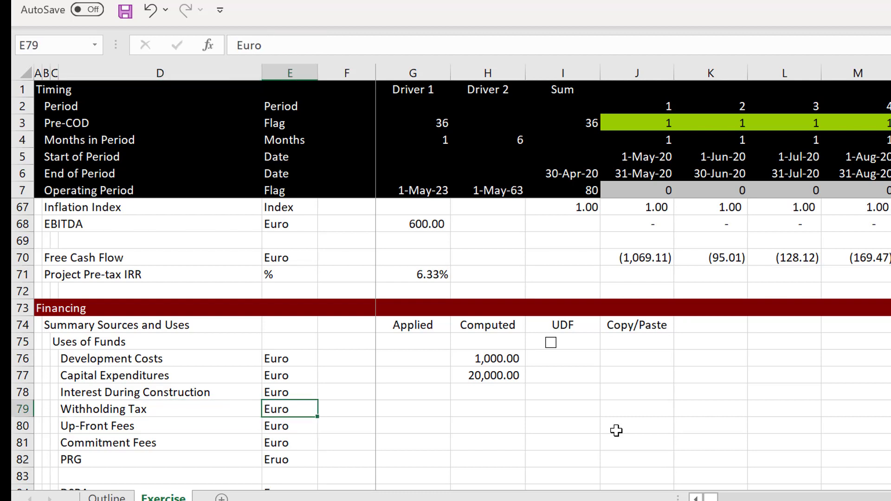
Label the blank row between PRG and DSRA PRI.
key(Down)
key(Down)
key(Down)
key(Down)
key(Left)
key(Left)
key(Right)
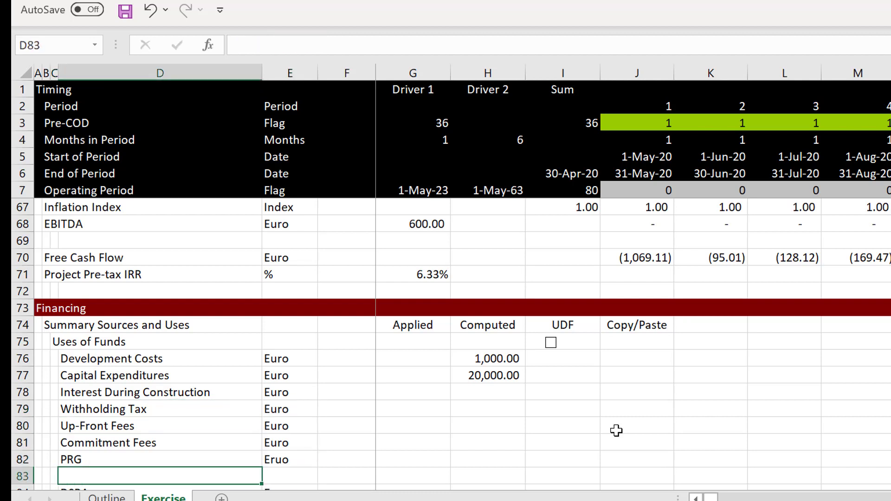
text(PIRRG)
key(Return)
Set the units of the PRG and PRI rows in column E to Euro.
key(Up)
key(Up)
key(Right)
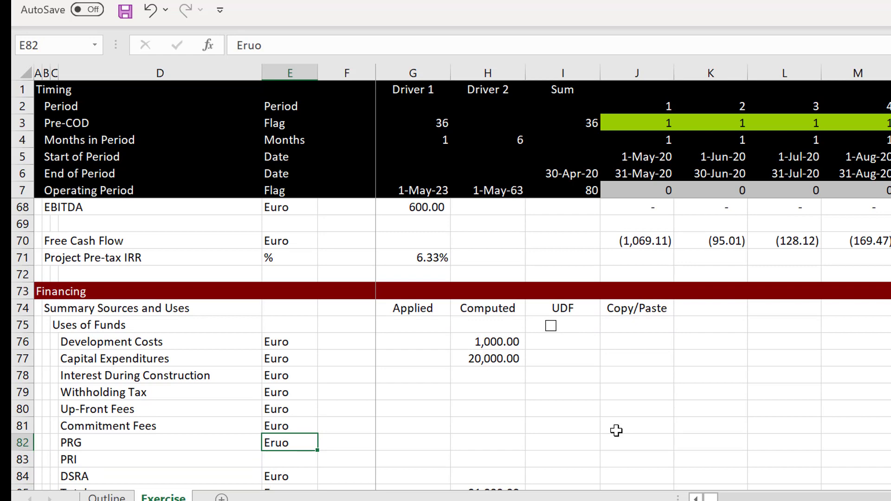
text(Euro)
key(Return)
text(Euro)
key(Return)
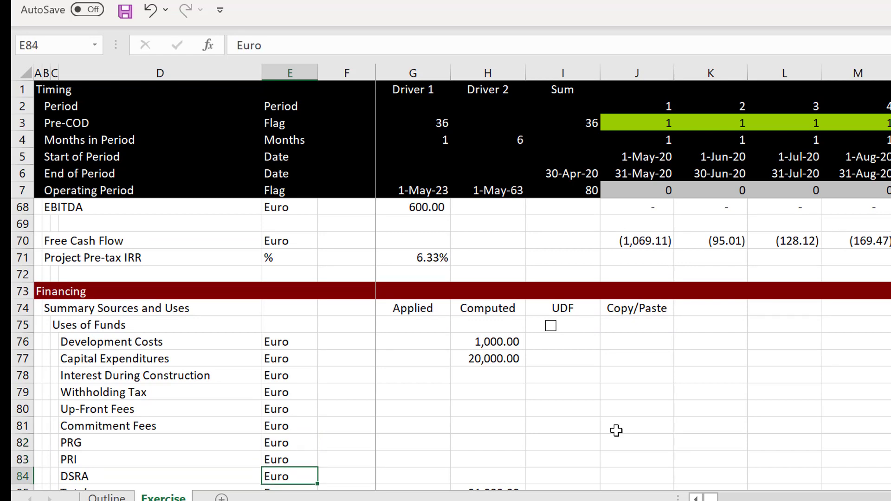
Add top and bottom borders to the Uses of Funds Total row across D85:H85.
key(Down)
key(Down)
key(Down)
key(Down)
key(Down)
key(Up)
key(Up)
key(Up)
key(Up)
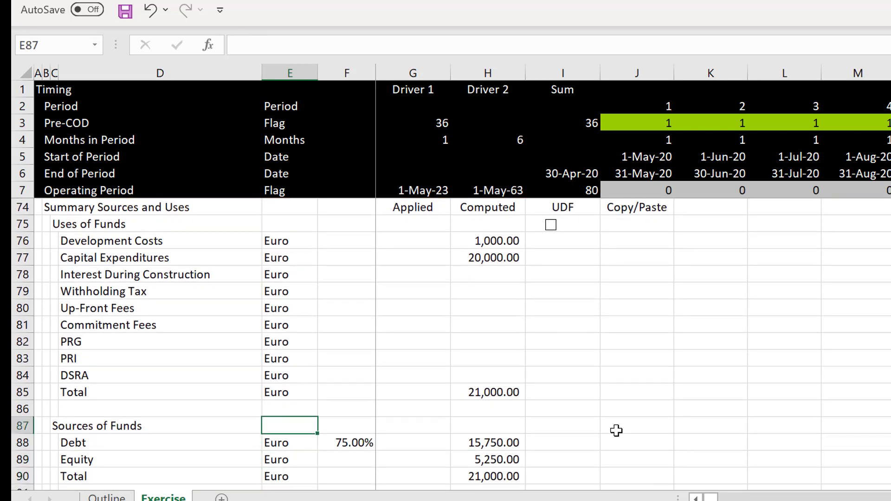
key(Left)
key(Left)
key(Right)
key(ctrl+shift+Right)
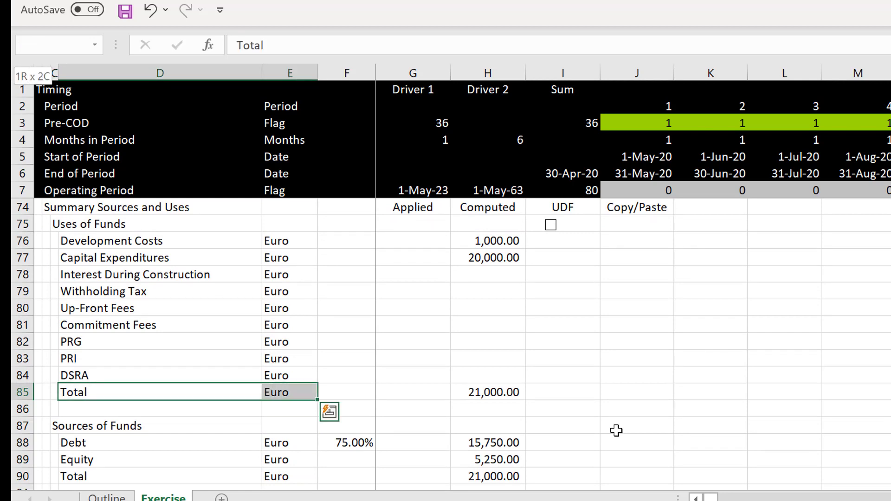
key(ctrl+shift+Right)
key(alt+h)
key(b)
key(c)
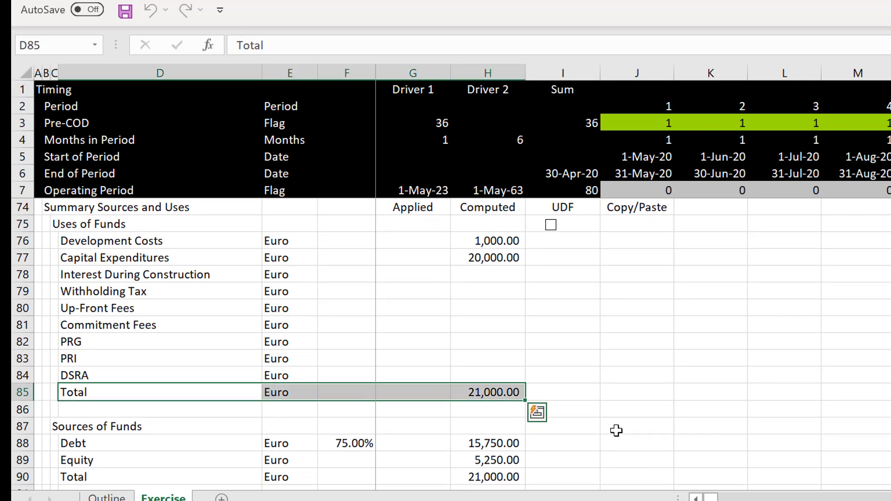
Check which range the Uses of Funds Total formula in H85 sums.
key(Right)
key(Right)
key(Right)
key(Right)
key(F2)
key(Escape)
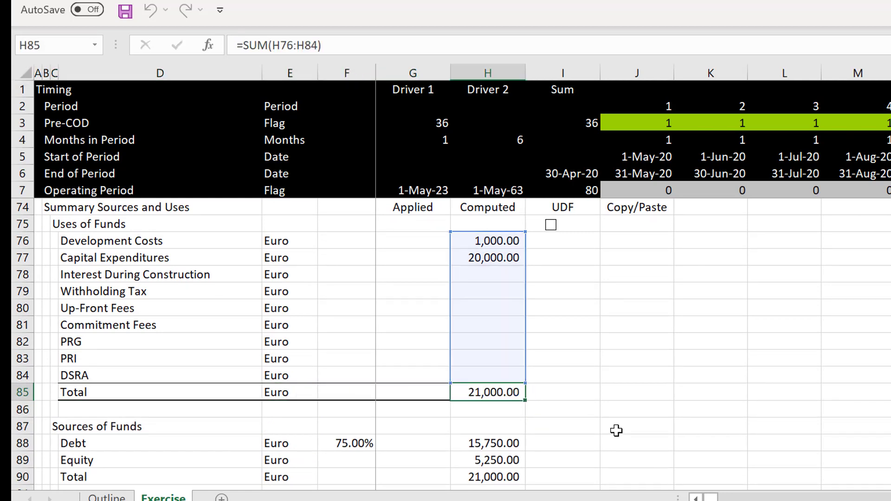
Apply the same top and bottom borders to the Sources of Funds Total row across D90:H90.
key(Down)
key(Down)
key(Down)
key(Down)
key(Down)
key(Down)
key(Down)
key(Down)
key(Down)
key(Down)
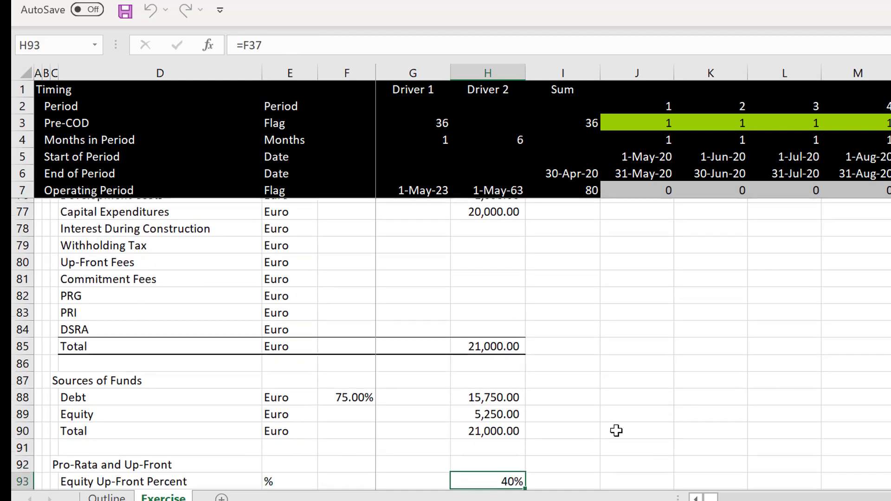
key(Up)
key(Up)
key(Up)
key(Up)
key(Up)
key(Left)
key(Left)
key(Left)
key(Left)
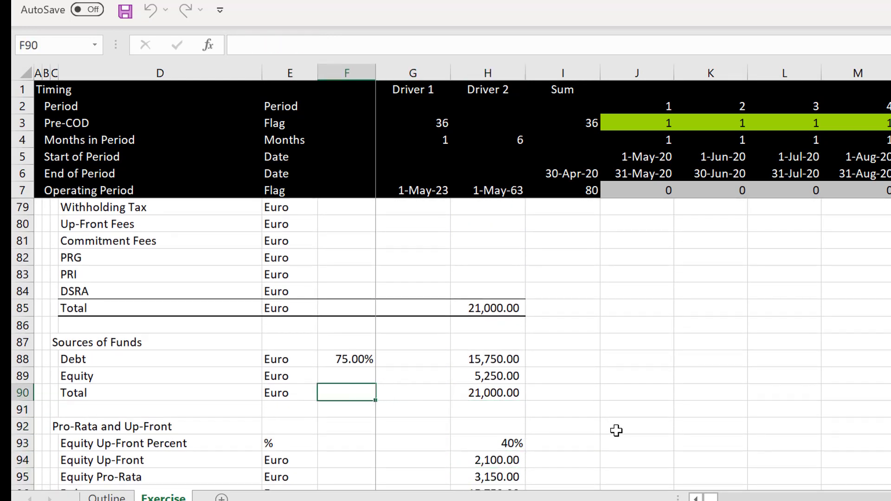
key(shift+Right)
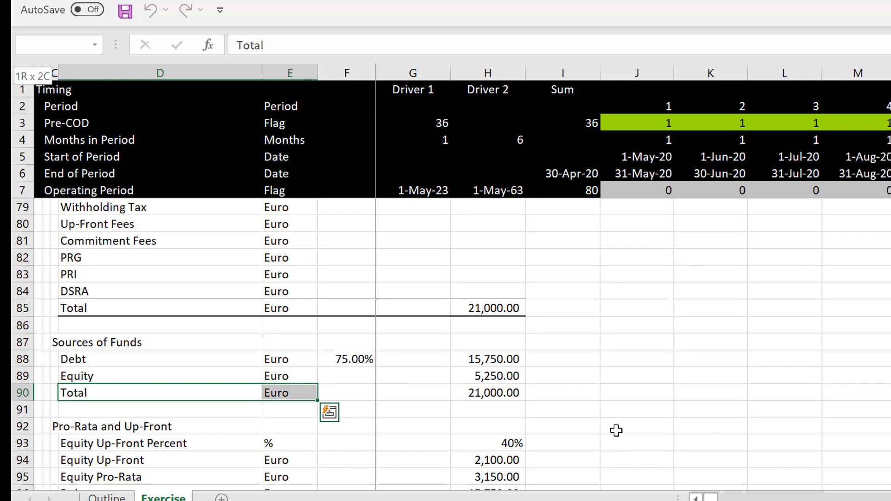
key(shift+Right)
key(shift+Right)
key(shift+Right)
key(F4)
key(Right)
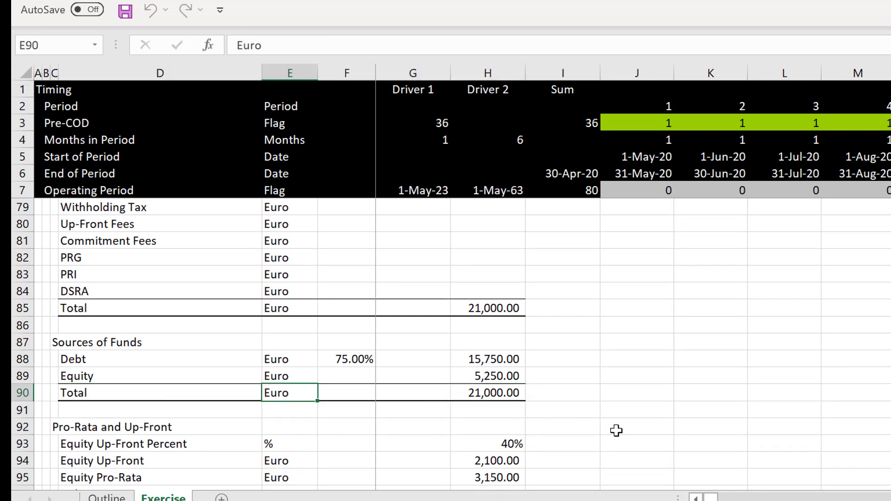
Review the model rows from Sources of Funds down to the Repayment lines under Debt Balances.
key(Right)
key(Down)
key(Down)
key(Down)
key(Down)
key(Down)
key(Down)
key(Down)
key(Down)
key(Down)
key(Down)
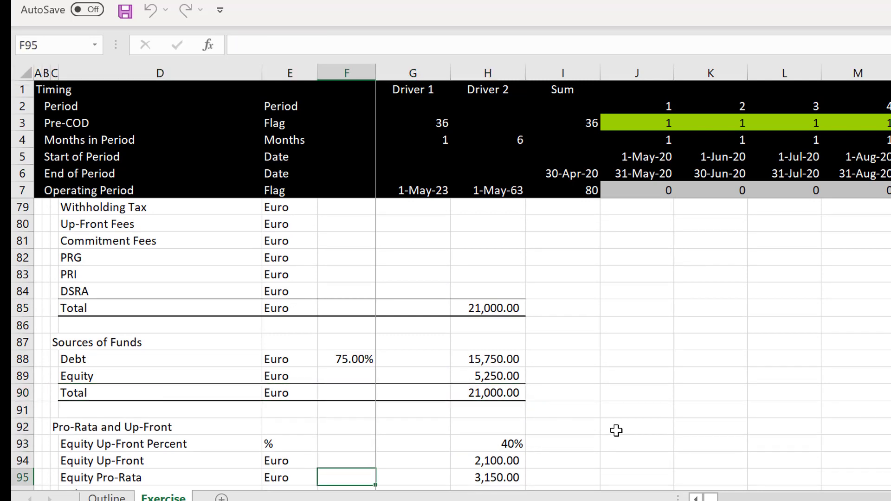
key(Down)
key(Down)
key(Down)
key(Down)
key(Down)
key(Down)
key(Down)
key(Down)
key(Down)
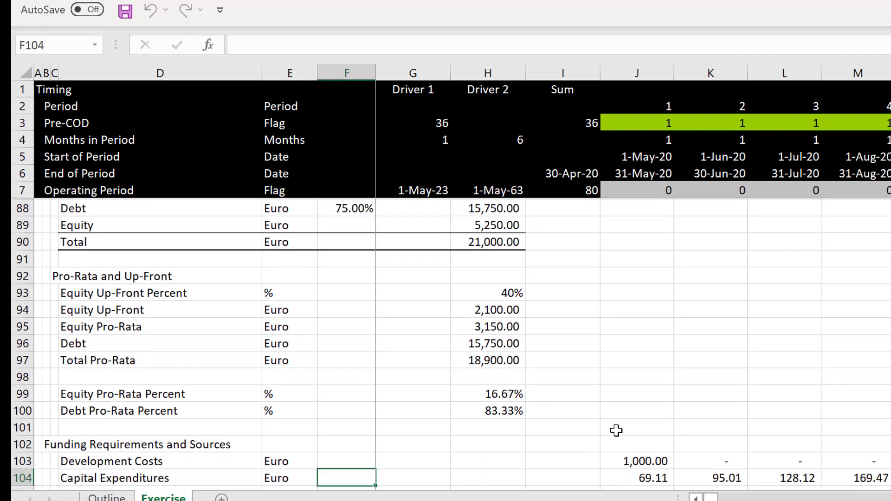
key(Down)
key(Down)
key(Down)
key(Down)
key(Down)
key(Down)
key(Down)
key(Down)
key(Down)
key(Down)
key(Down)
key(Down)
key(Down)
key(Down)
key(Down)
key(Down)
key(Down)
key(Down)
key(Down)
key(Down)
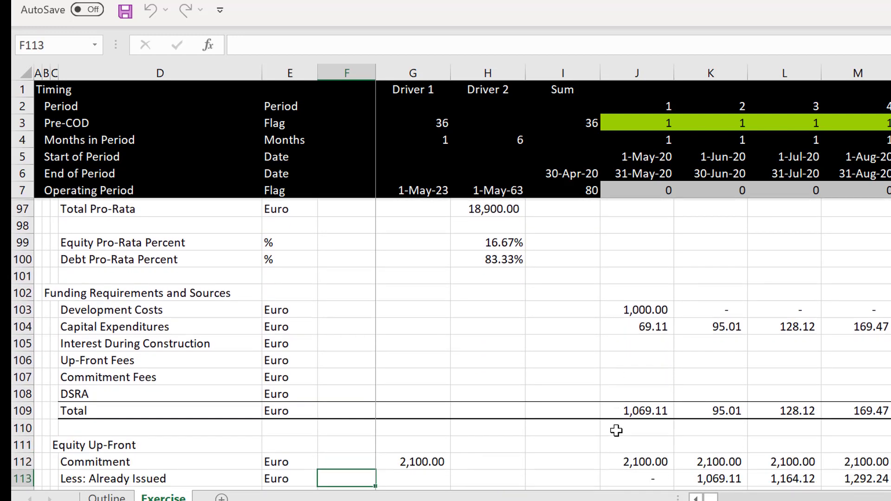
key(Down)
key(Down)
key(Down)
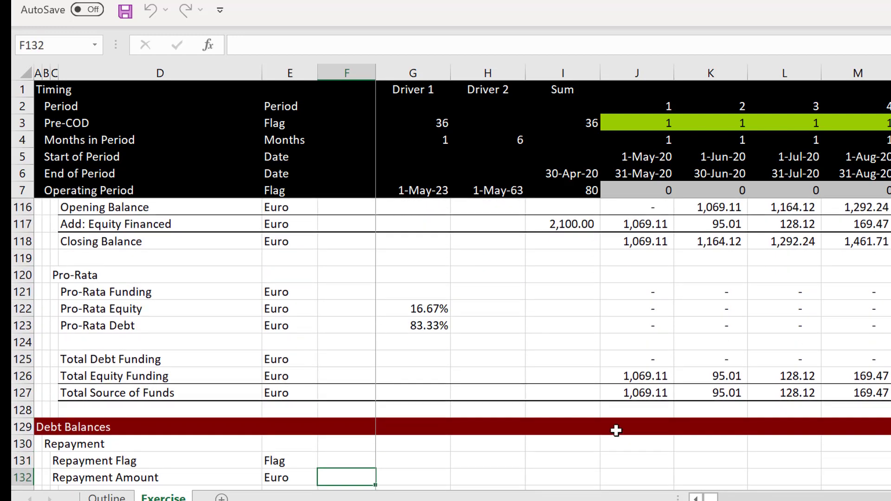
key(Up)
key(Up)
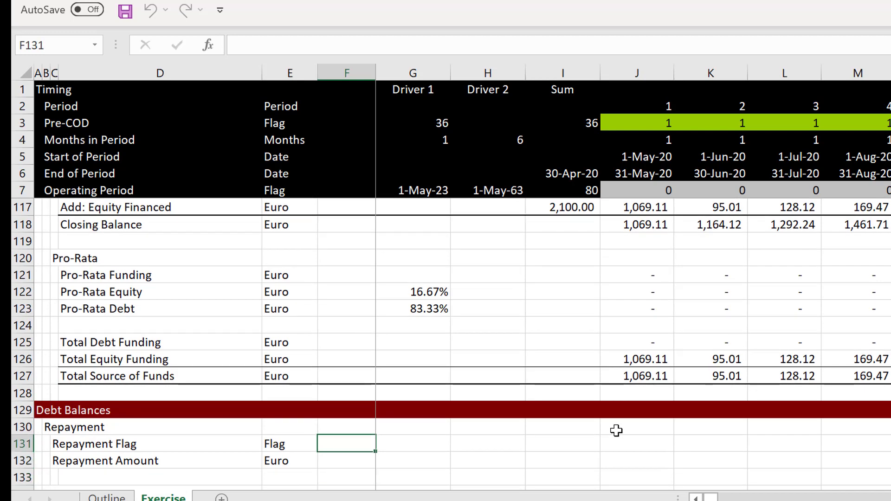
Insert a new blank row at row 42, directly below Level Repayment in the Financing inputs.
key(Page_Up)
key(Page_Up)
key(Page_Up)
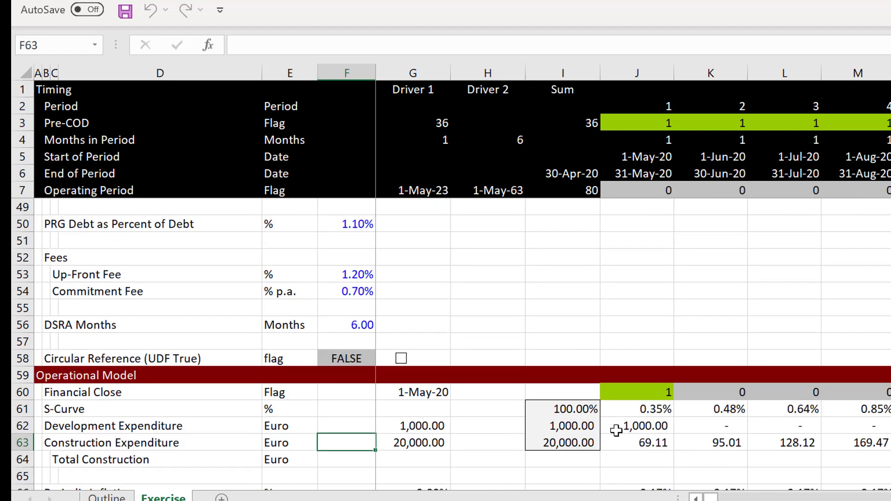
key(Page_Up)
key(Down)
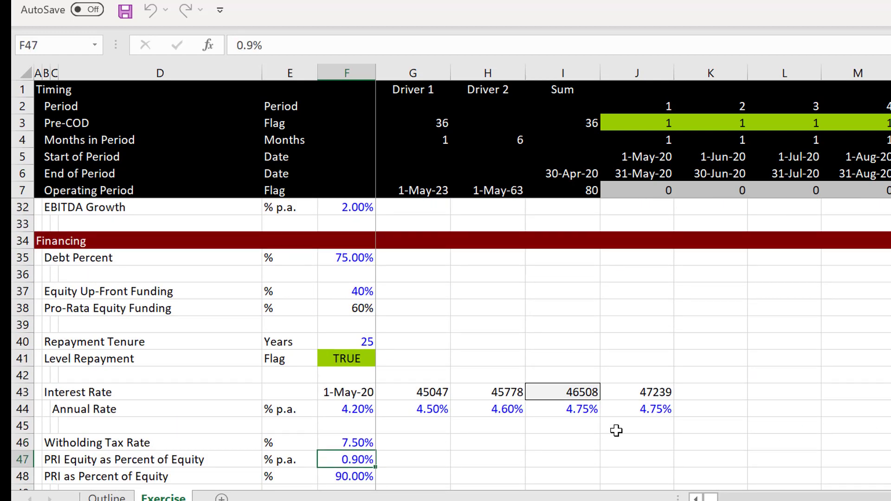
key(Up)
key(Up)
key(Up)
key(Up)
key(Up)
key(shift+space)
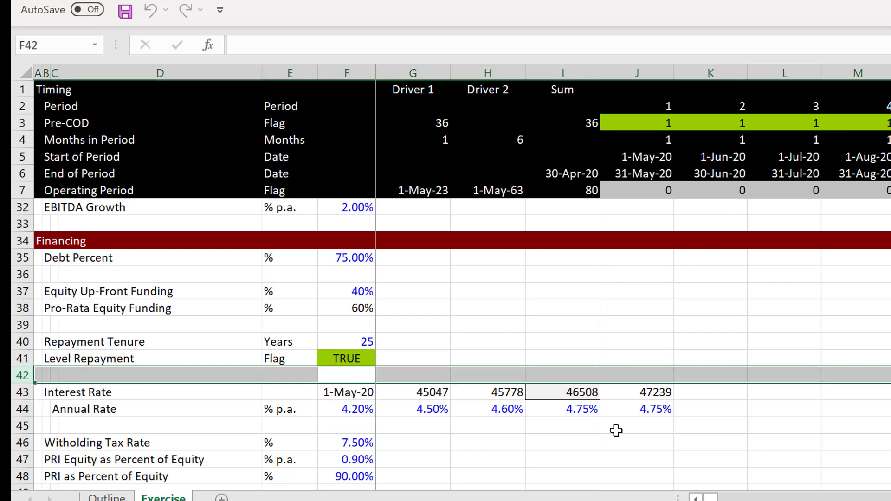
text(+)
key(Escape)
key(ctrl+shift+equal)
key(Left)
key(Left)
key(Left)
key(Left)
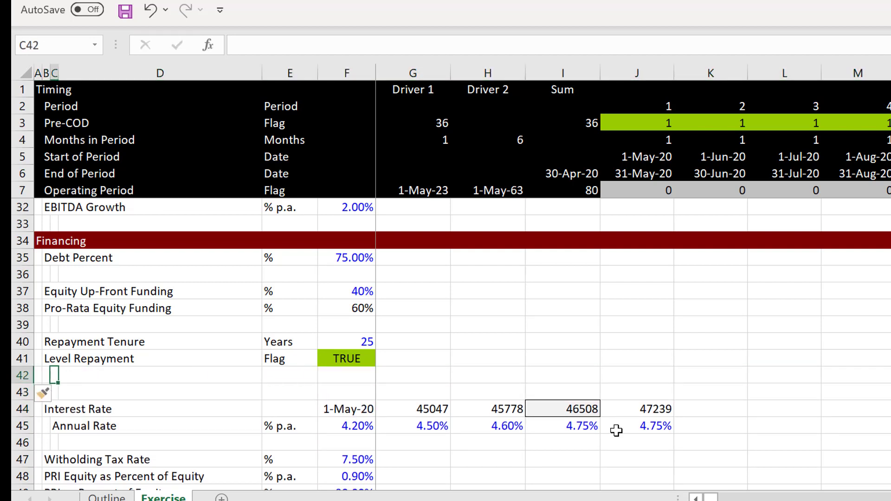
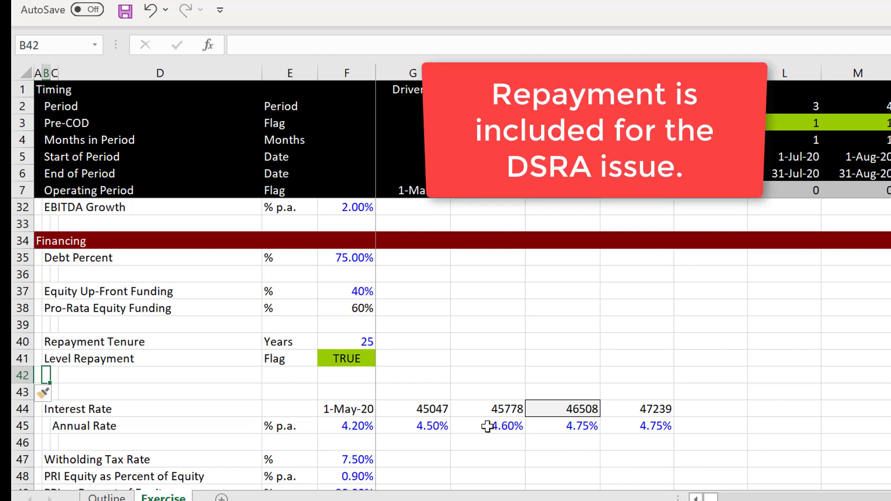
Format the Interest Rate header cells F44:J44 as dates in day-month-year style.
click(349, 411)
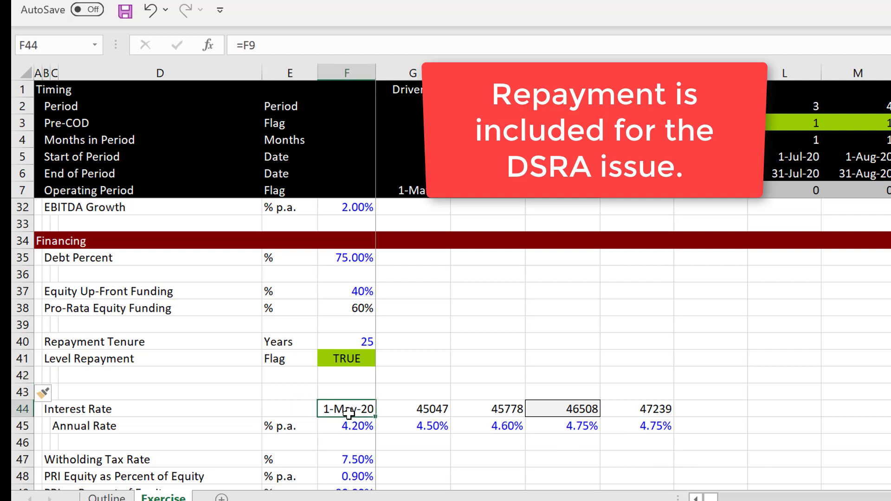
key(ctrl+shift+Right)
key(ctrl+shift+3)
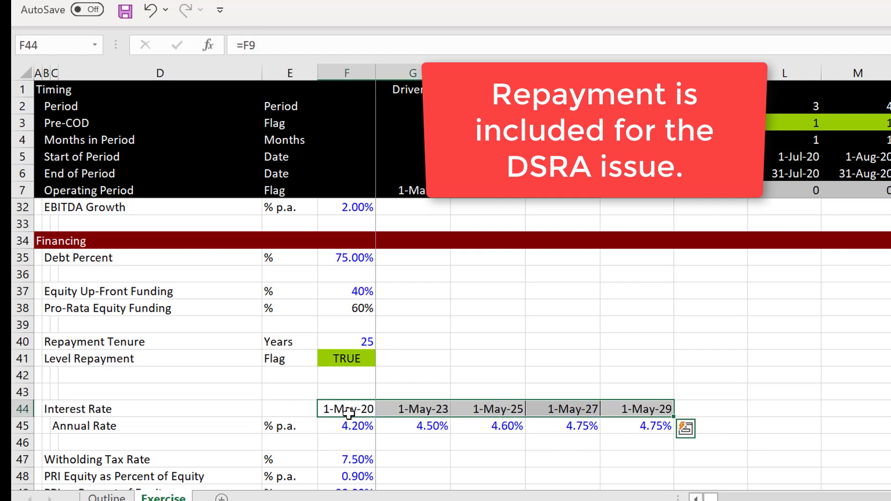
Label the new row in B42 as "End of Debt Repayment".
key(Left)
key(Up)
key(Up)
key(Right)
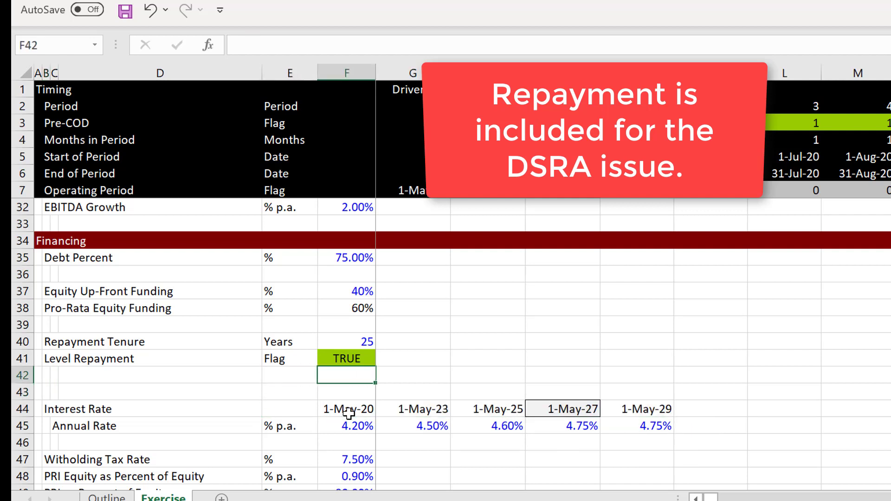
key(Left)
key(Left)
key(Left)
key(Left)
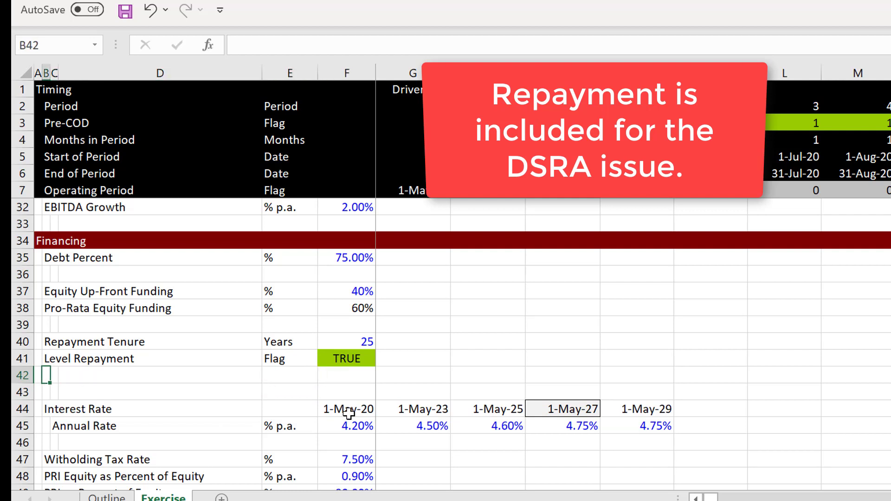
text(End )
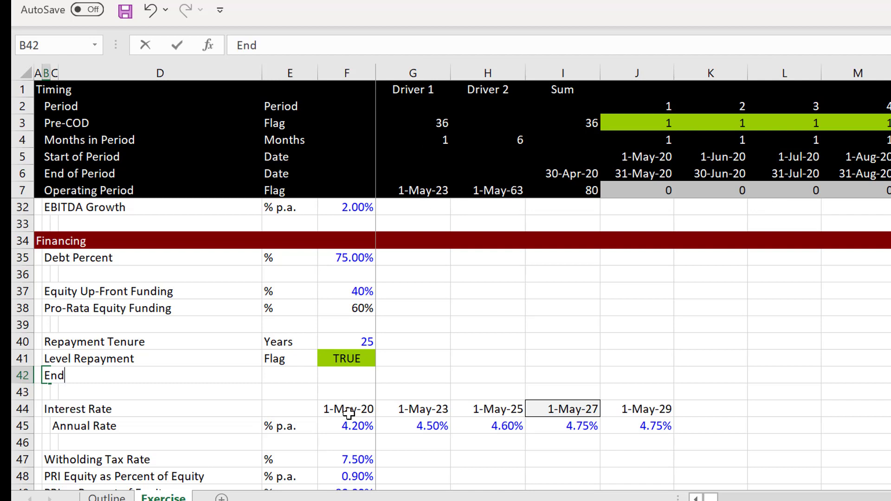
text(of)
key(BackSpace)
key(BackSpace)
key(BackSpace)
text(of Debt )
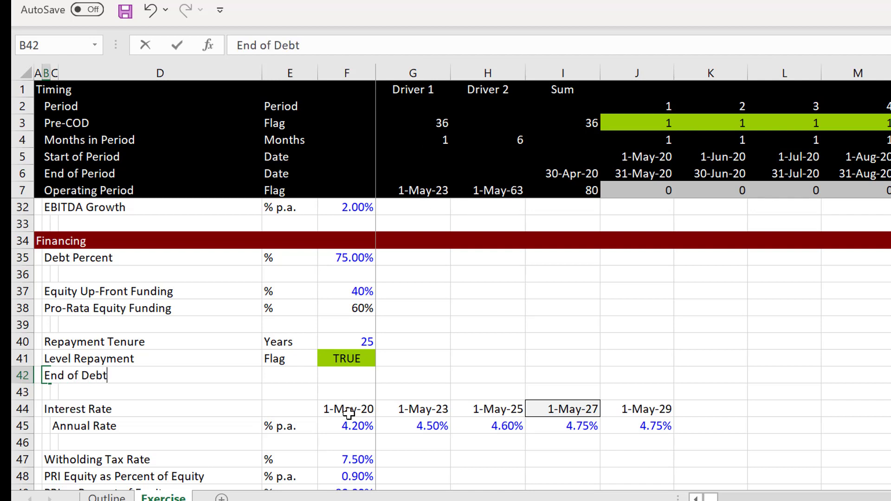
text(Repayment)
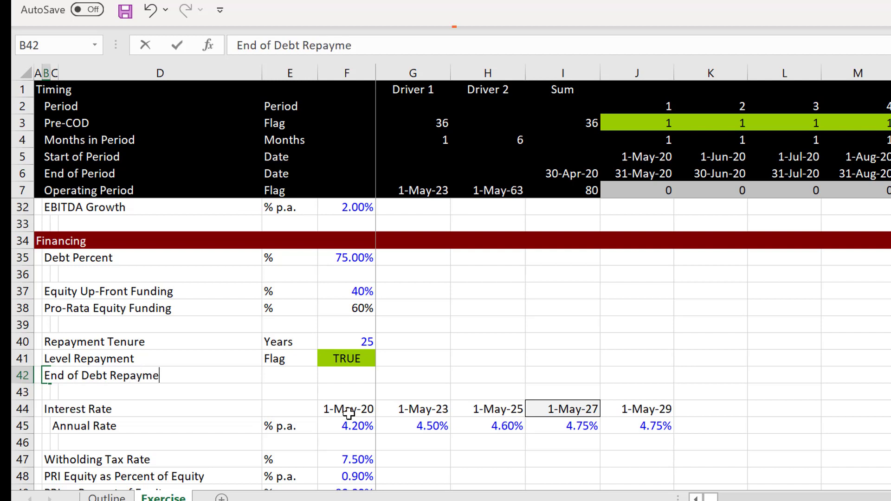
key(Return)
Set the unit of the End of Debt Repayment row in E42 to Date.
key(Up)
key(Right)
key(Right)
key(Right)
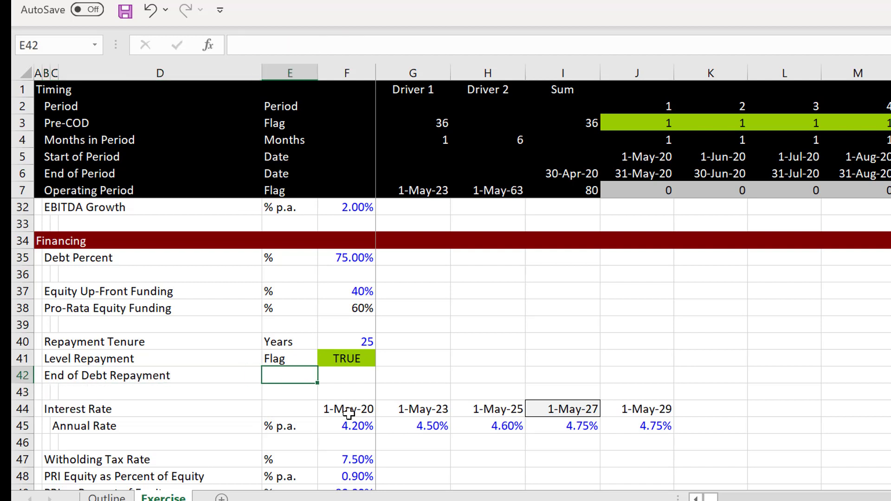
text(Date)
key(Return)
Calculate the End of Debt Repayment date in F42 with =EDATE(F11,F40*12), using the commercial operation date and repayment tenure.
key(Up)
key(Right)
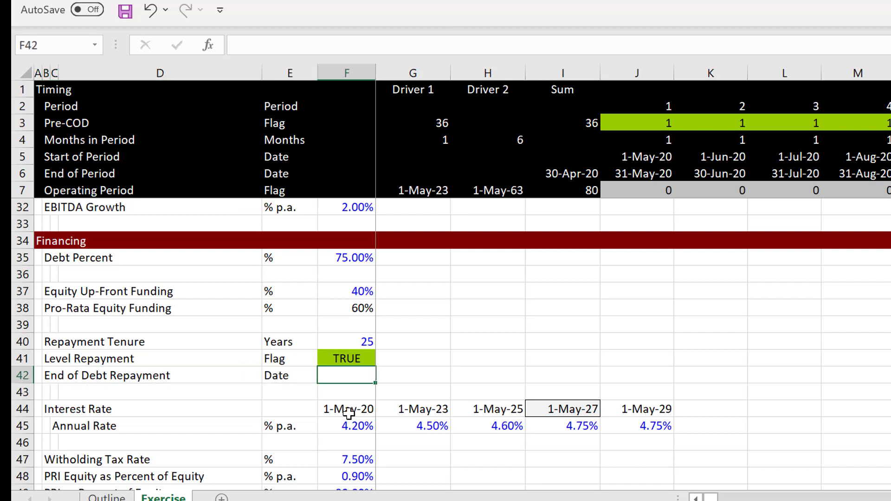
text(=ed)
key(Tab)
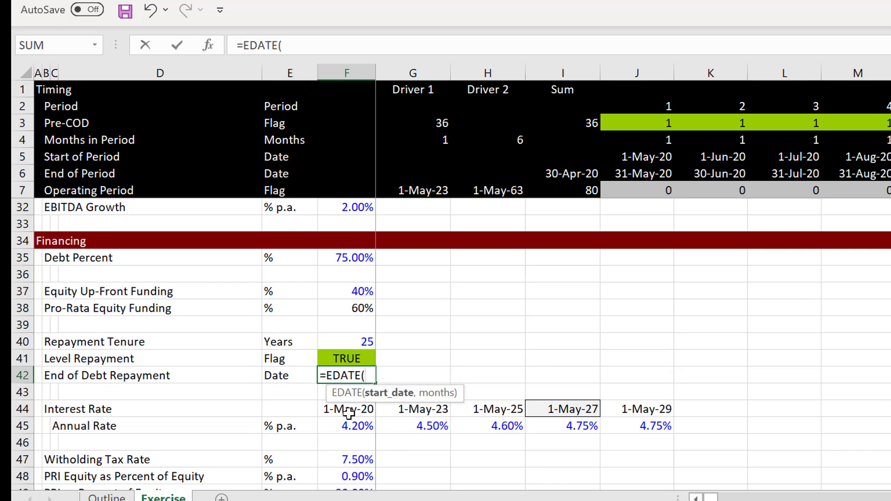
key(Up)
key(Up)
key(Up)
key(Up)
key(Up)
key(Up)
key(Up)
key(Up)
key(Up)
key(Up)
key(Up)
key(Up)
key(Up)
key(Up)
key(Up)
key(Up)
key(Up)
key(Up)
key(Up)
key(Up)
key(Down)
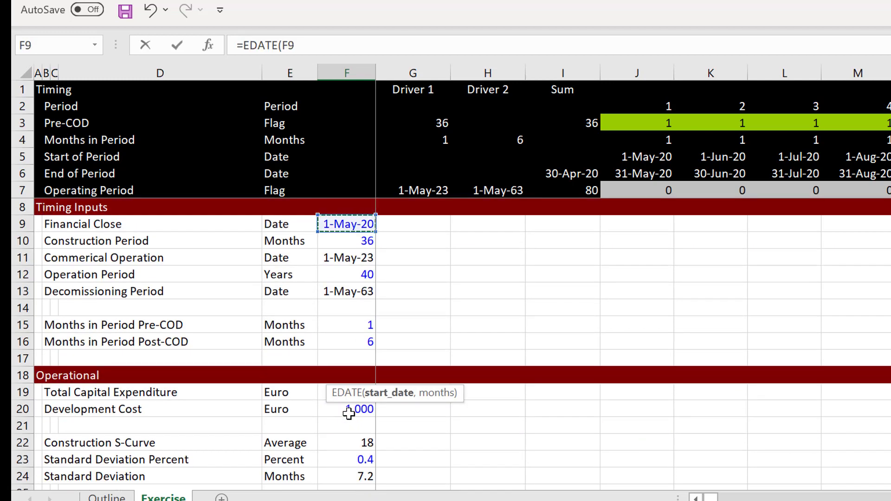
key(Down)
key(Down)
text(,)
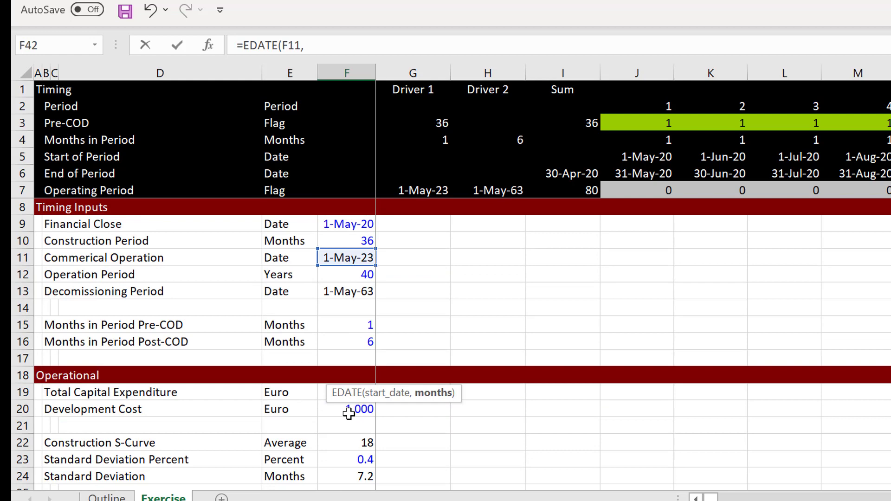
key(Up)
key(Up)
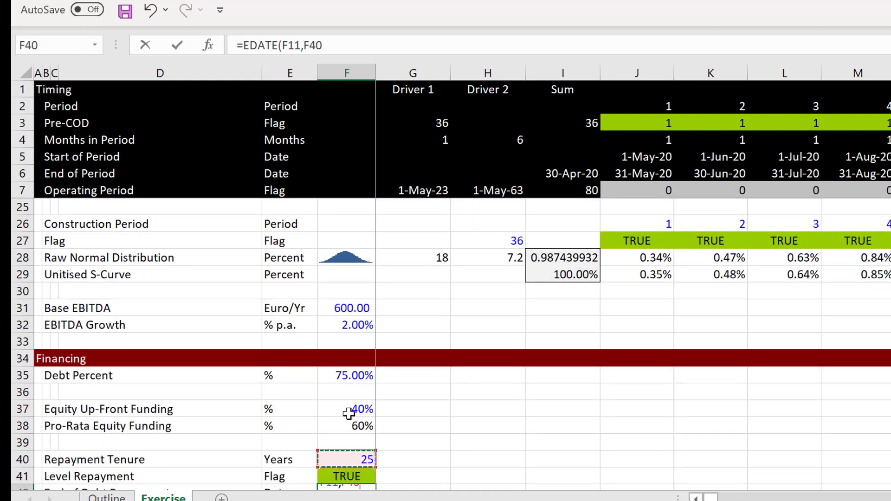
text(*12))
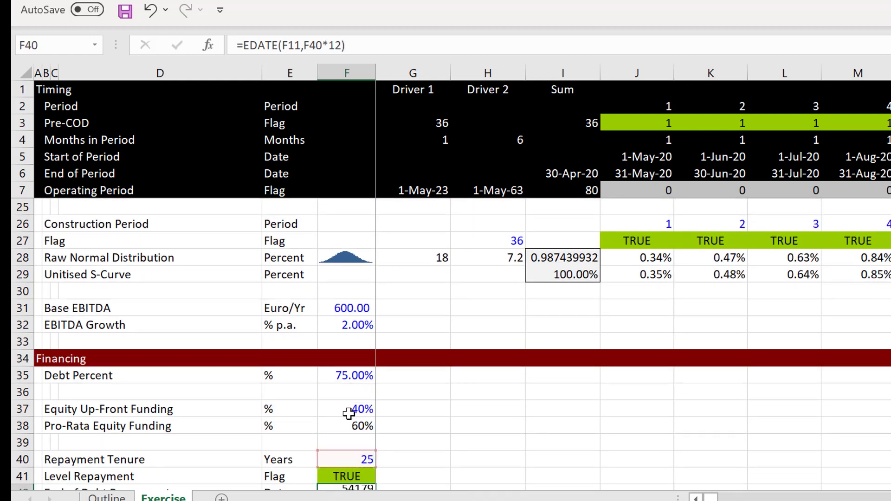
key(ctrl+Return)
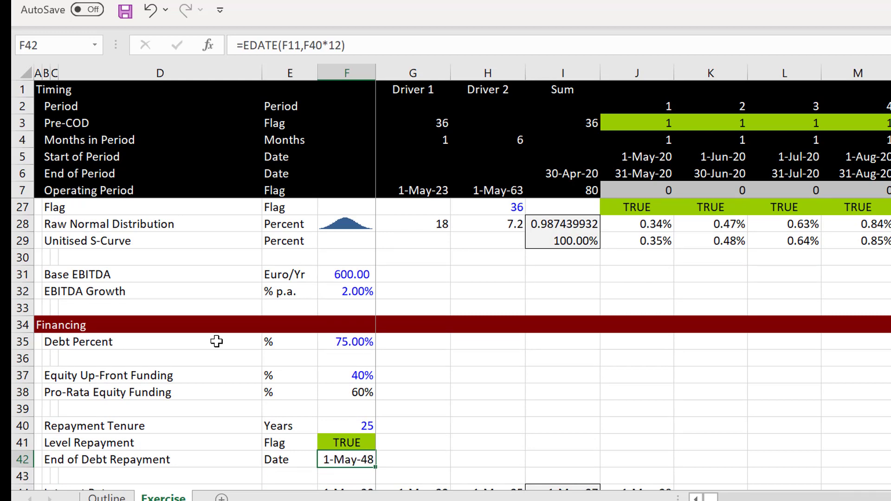
Link the Repayment Flag's Driver 1 cell G132 to the commercial operation date with =F11.
key(Page_Down)
key(Page_Down)
key(Page_Down)
key(Page_Down)
key(Page_Down)
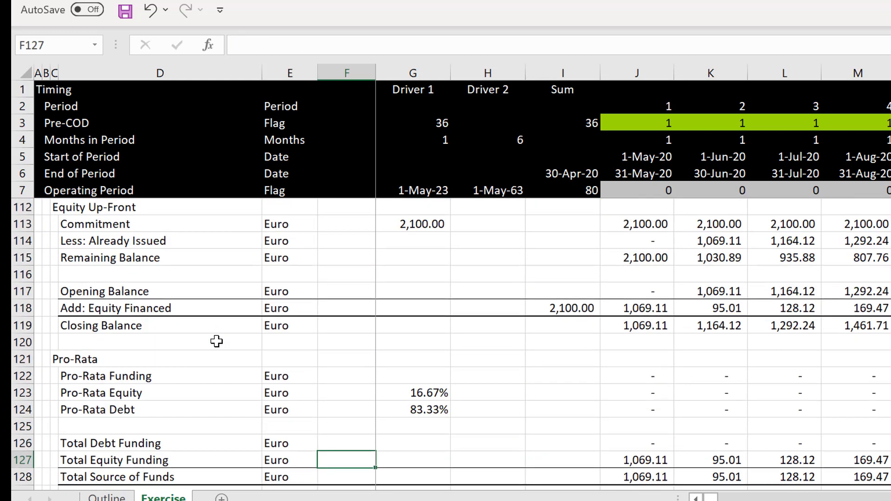
key(Page_Down)
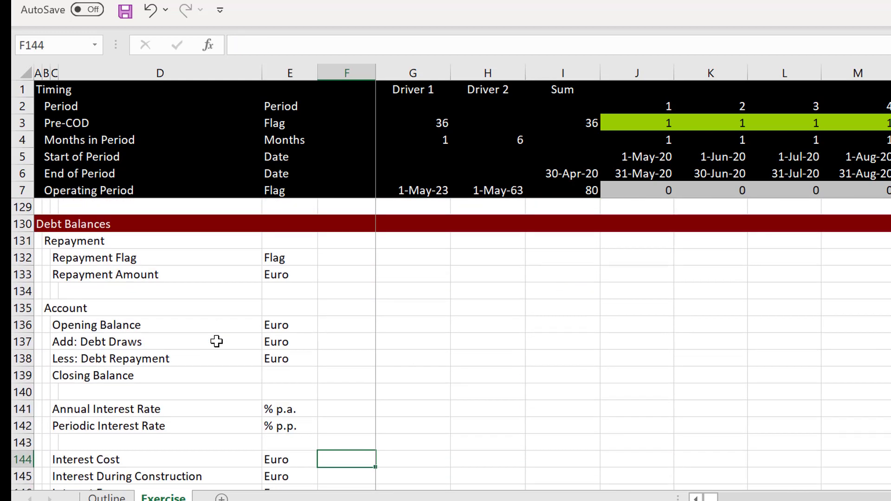
key(Up)
key(Up)
key(Up)
key(Up)
key(Up)
key(Up)
key(Up)
key(Up)
key(Up)
key(Up)
key(Up)
key(Up)
key(Down)
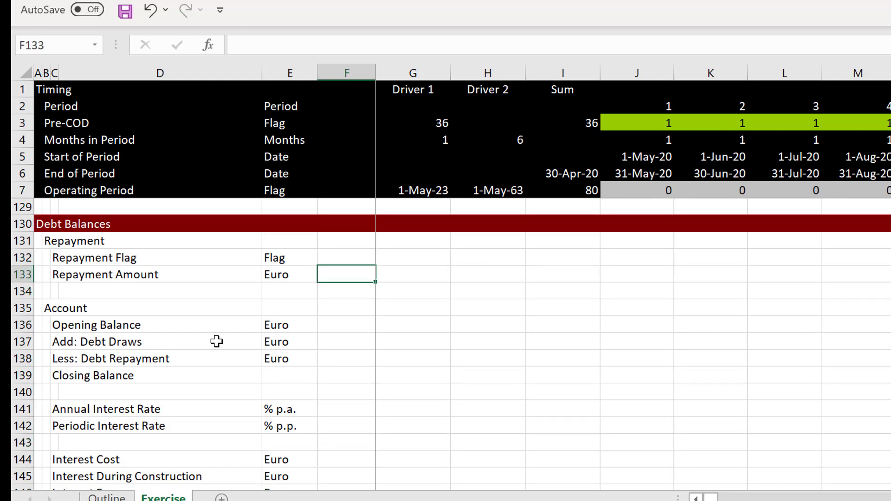
key(Up)
key(Right)
text(=)
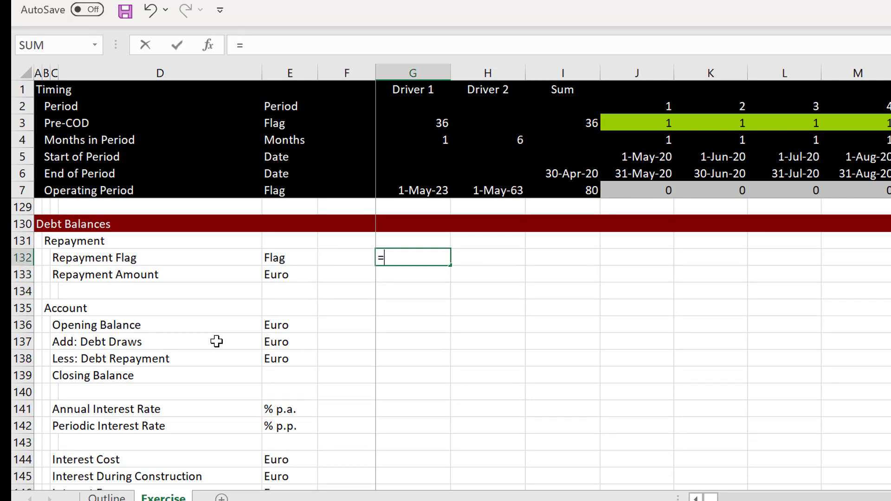
key(Page_Up)
key(Page_Up)
key(Page_Up)
key(Page_Up)
key(Page_Up)
key(Page_Up)
key(Page_Up)
key(Page_Up)
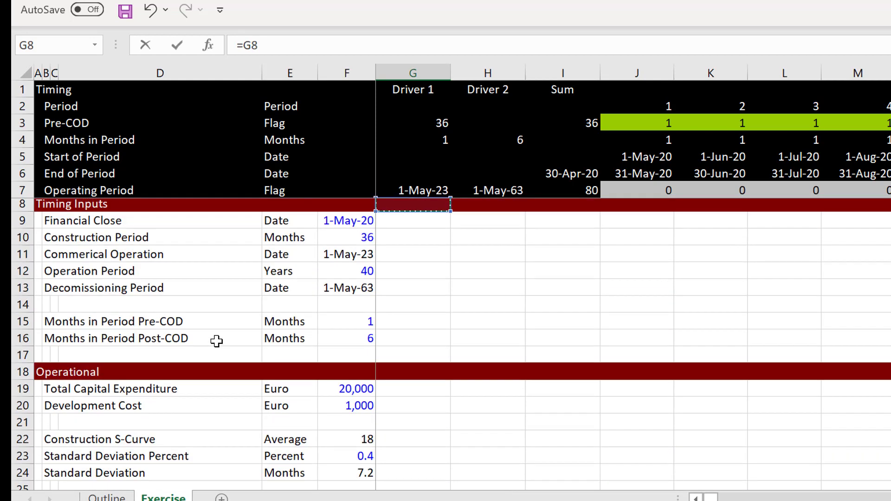
key(Down)
key(Down)
key(Down)
key(Left)
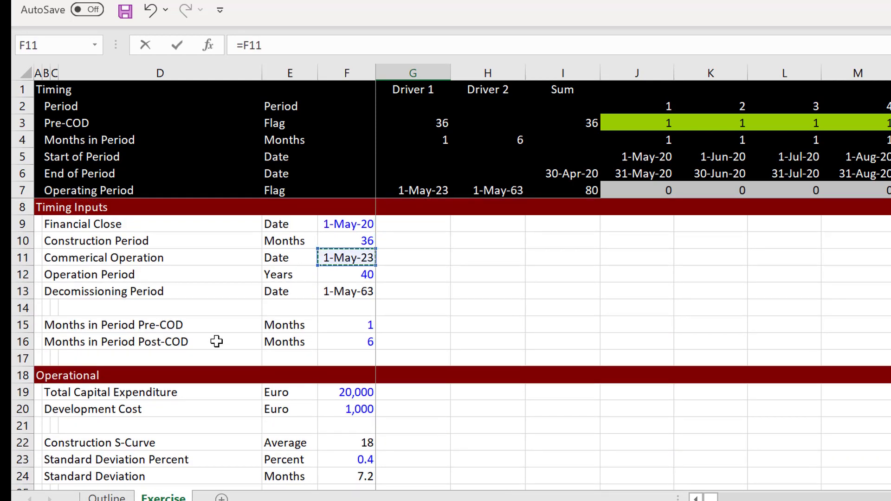
key(Return)
Link the Repayment Flag's Driver 2 cell H132 to the End of Debt Repayment date with =F42.
key(Up)
key(Right)
text(=)
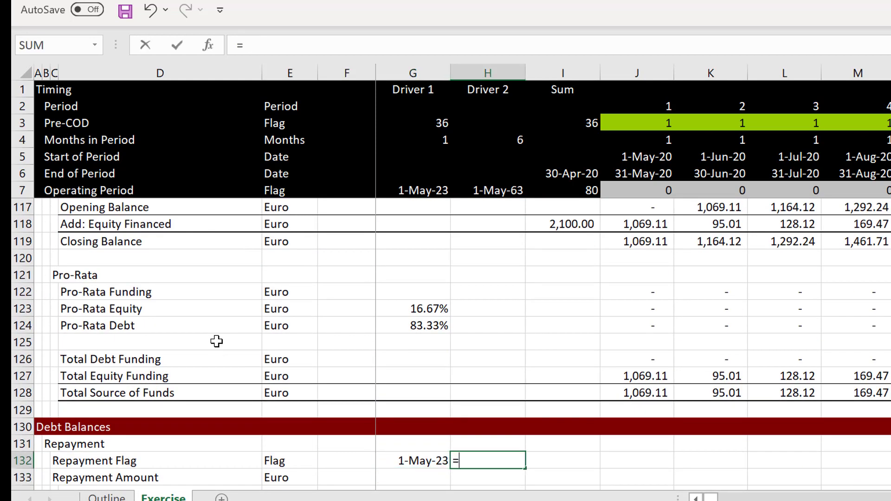
key(Page_Up)
key(Page_Up)
key(Page_Up)
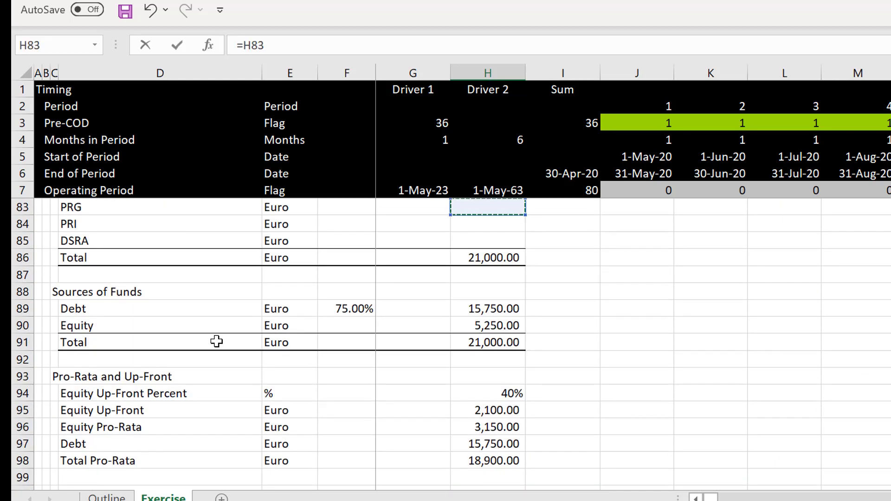
key(Left)
key(Left)
key(Page_Down)
key(Page_Down)
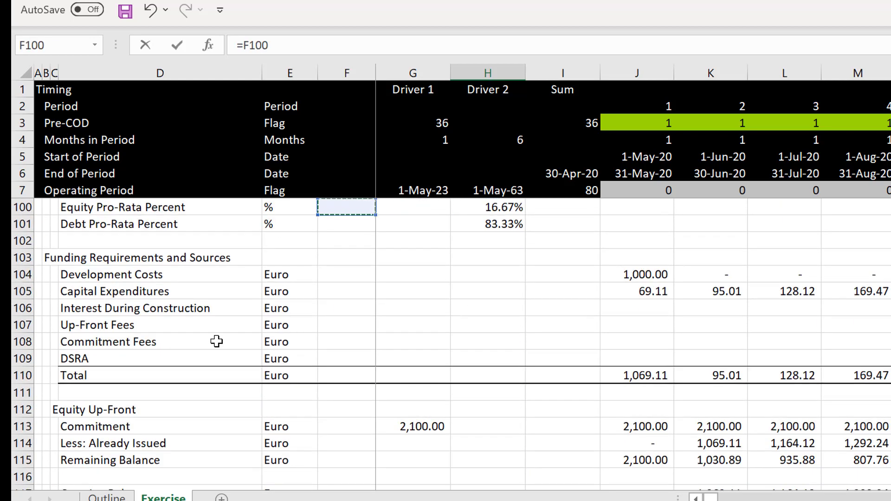
key(Page_Up)
key(Page_Up)
key(Page_Up)
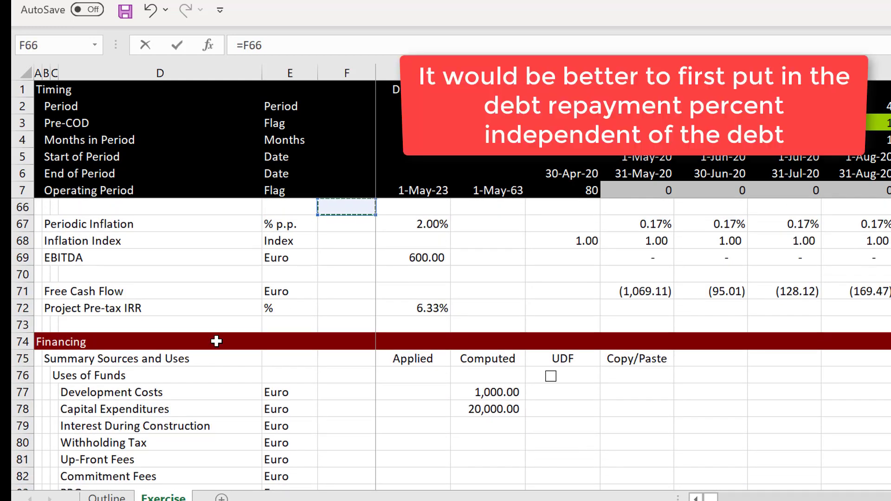
key(Page_Up)
key(Down)
key(Down)
key(Down)
key(Down)
key(Down)
key(Down)
key(Down)
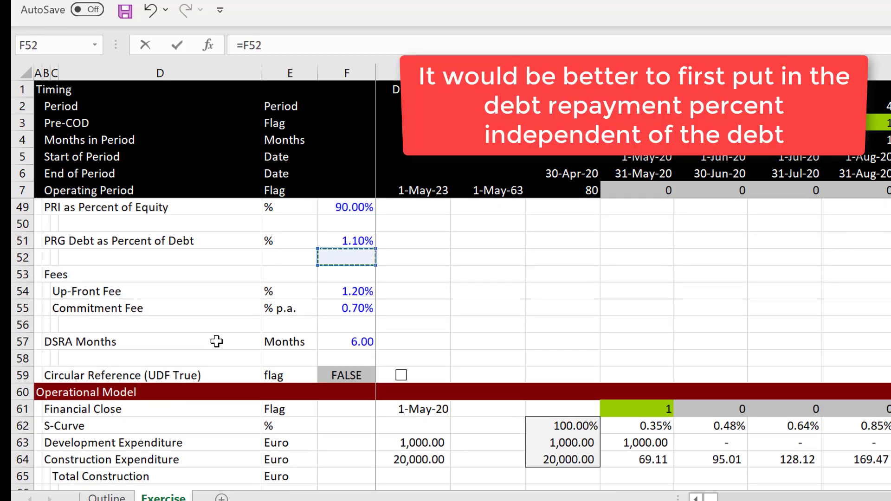
key(Page_Up)
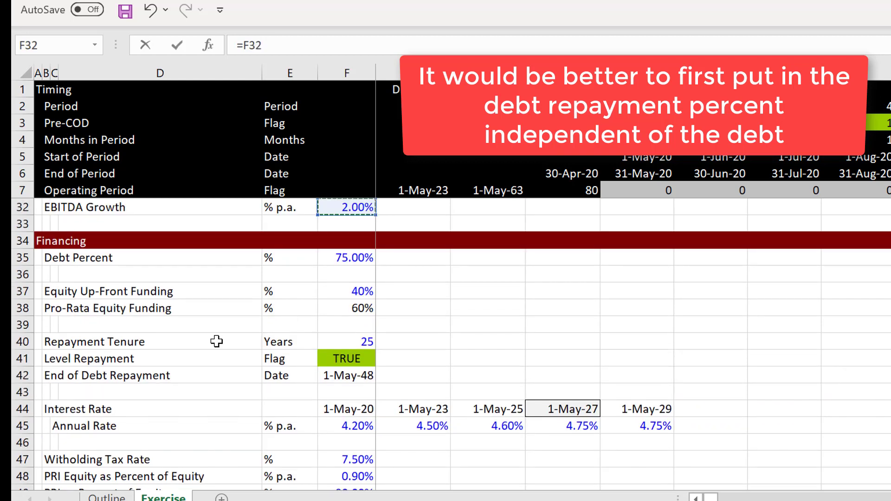
key(Down)
key(Down)
key(Down)
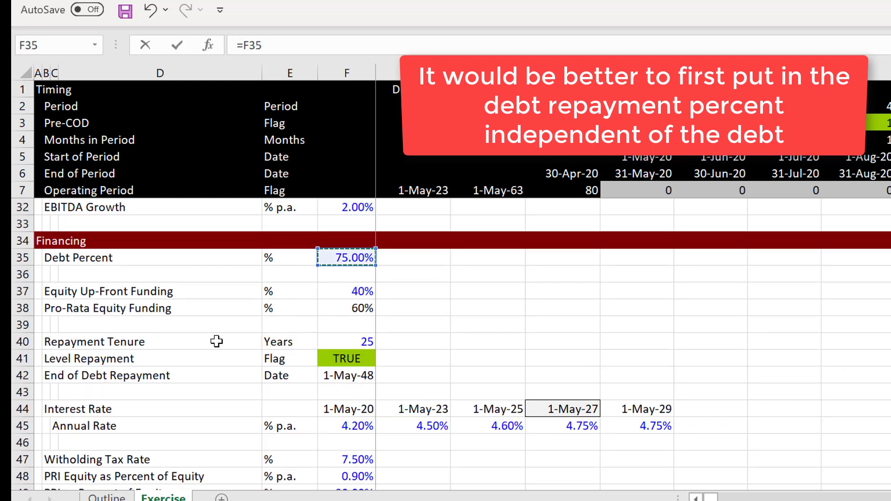
key(Down)
key(Down)
key(Down)
key(Down)
key(Down)
key(Down)
key(Down)
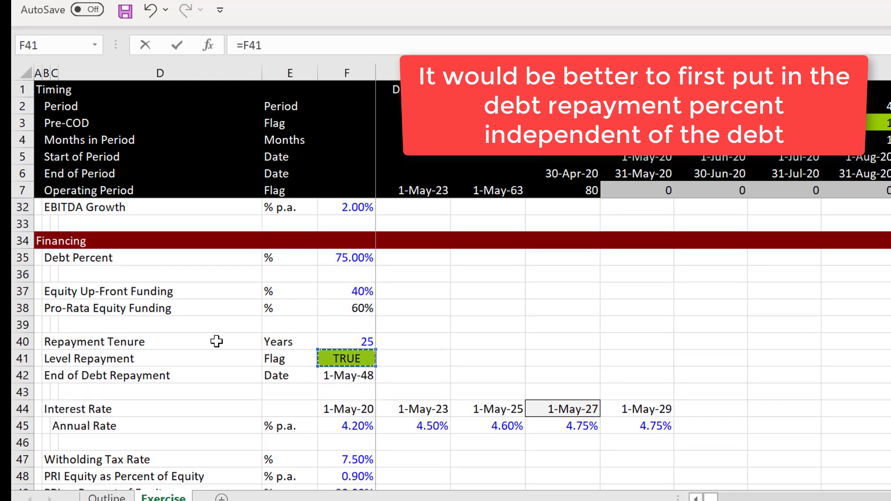
key(Escape)
Enter =AND(J5>=$G$132,J5<$H$132) in J132 to test whether the period start falls within the repayment window.
key(Up)
key(Right)
key(Right)
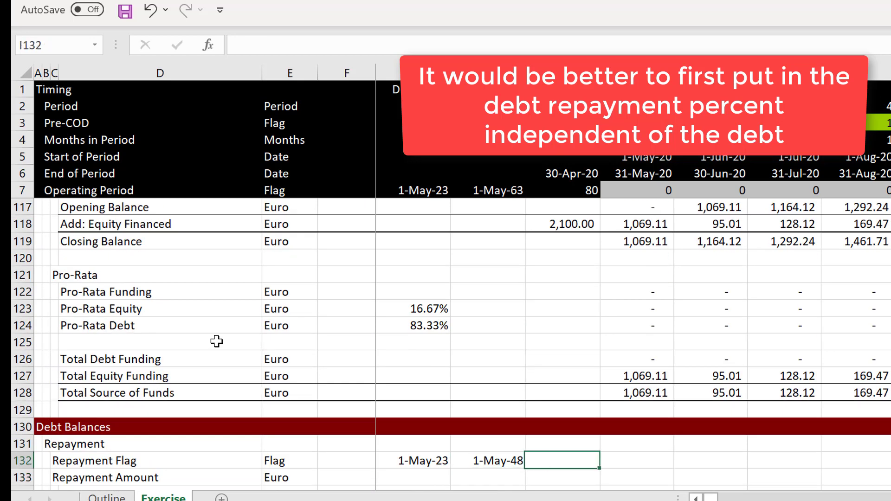
text(=and()
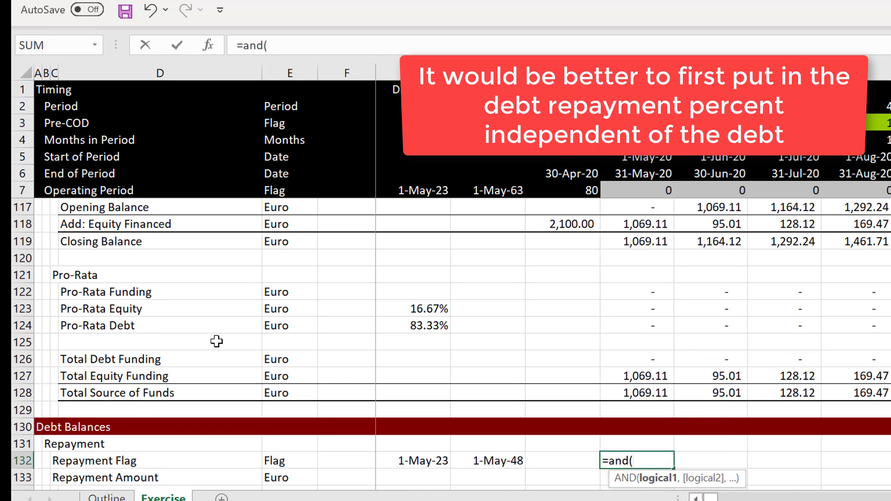
click(654, 161)
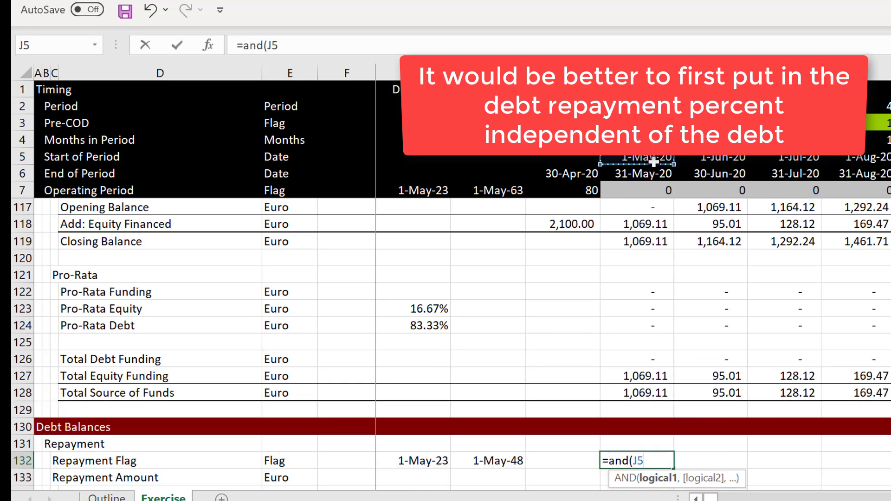
text(>=)
key(Left)
key(Left)
key(Left)
key(F4)
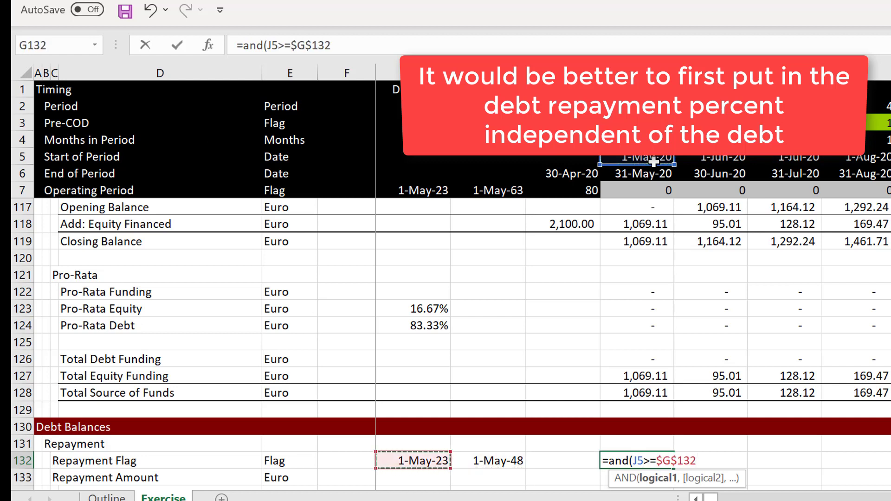
text(,)
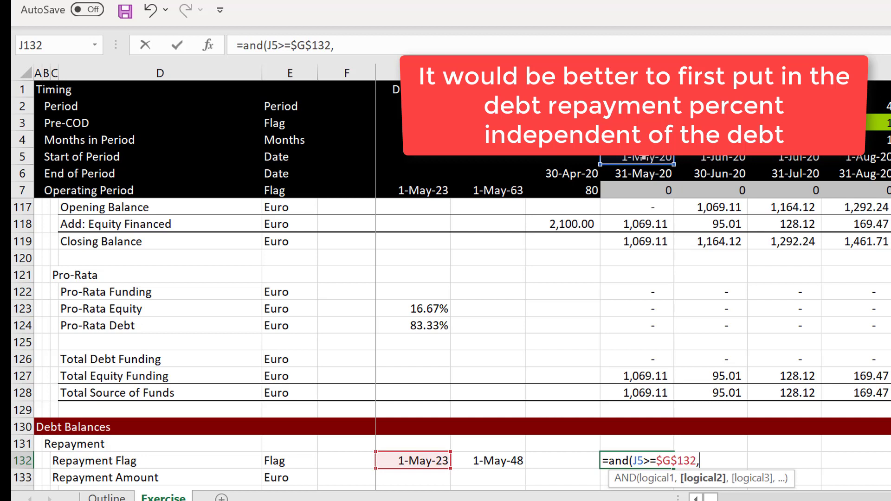
click(645, 159)
text(<)
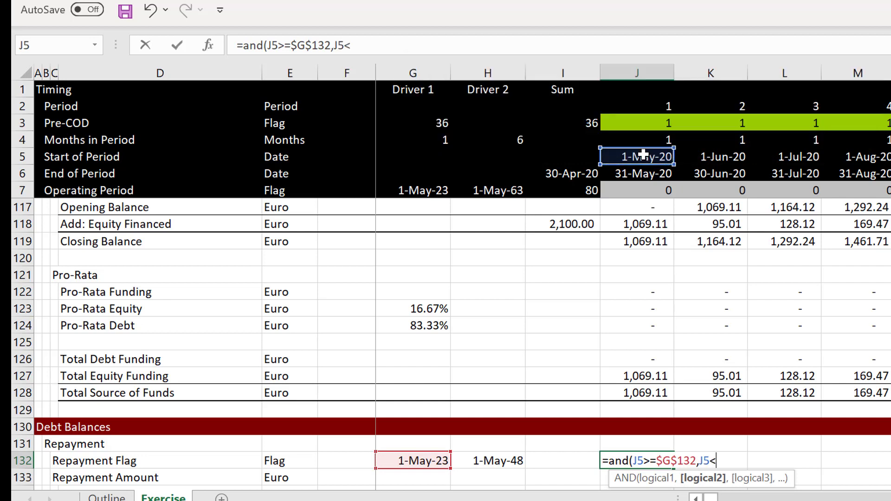
key(Left)
key(Left)
key(Left)
key(Right)
key(F4)
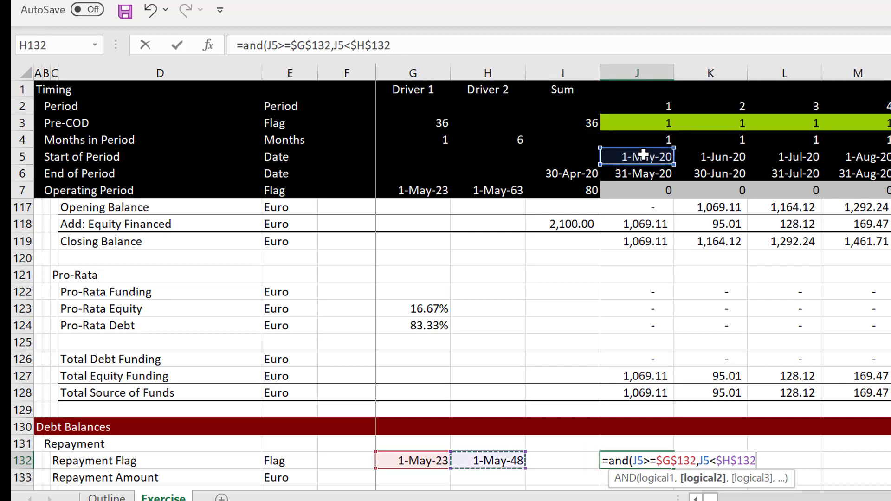
key(ctrl+Return)
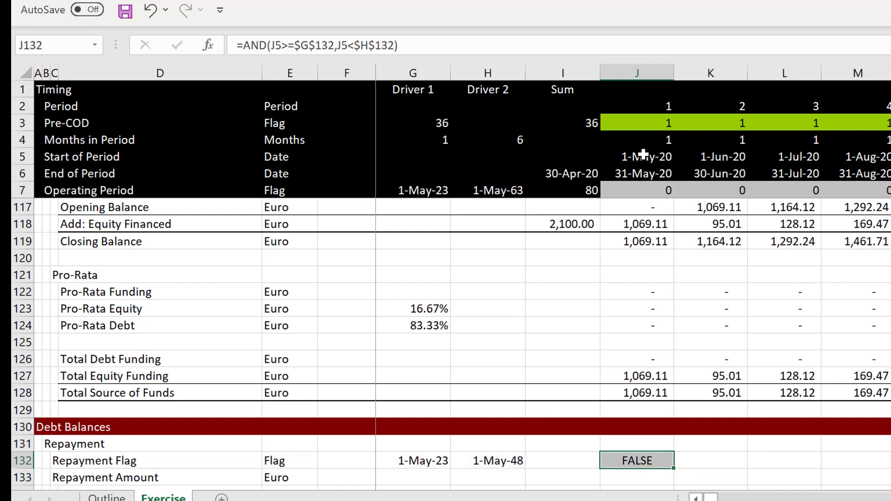
Multiply the AND formula in J132 by 1 so the Repayment Flag is numeric.
key(F2)
text(*)
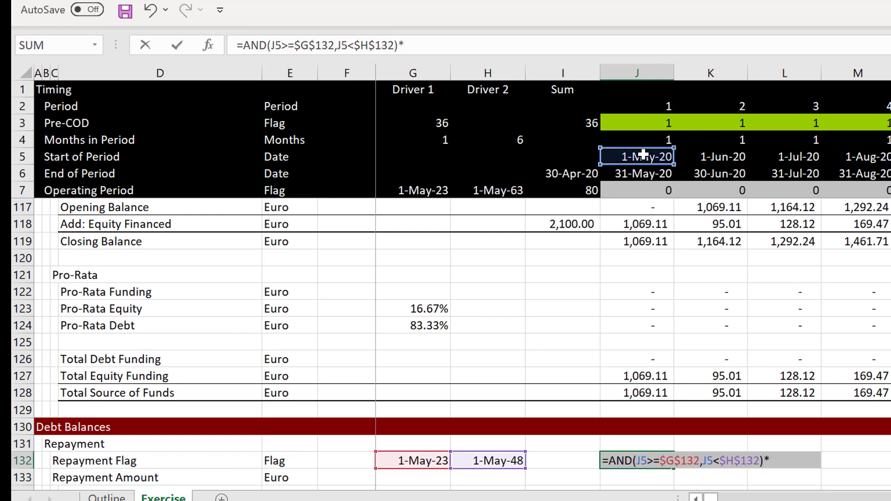
text(1)
key(ctrl+Return)
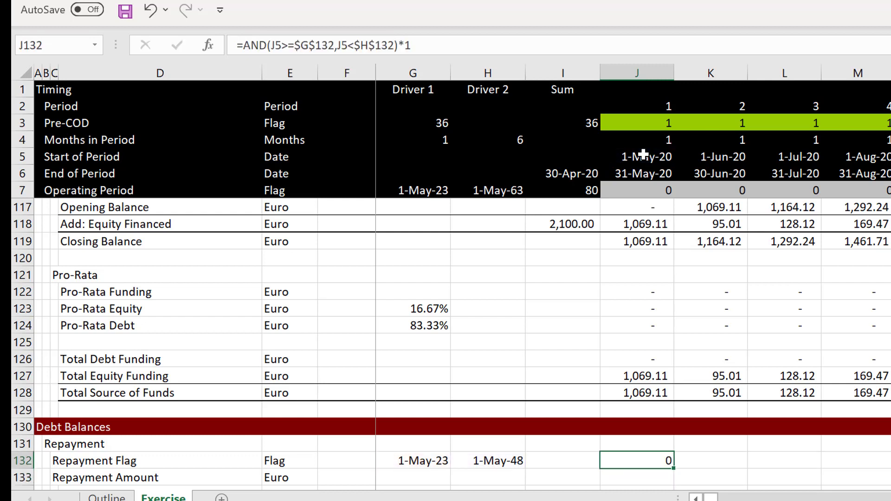
Copy the Repayment Flag formula from J132 across all the periods of row 132.
key(ctrl+shift+Right)
key(ctrl+r)
key(Down)
key(Down)
key(Down)
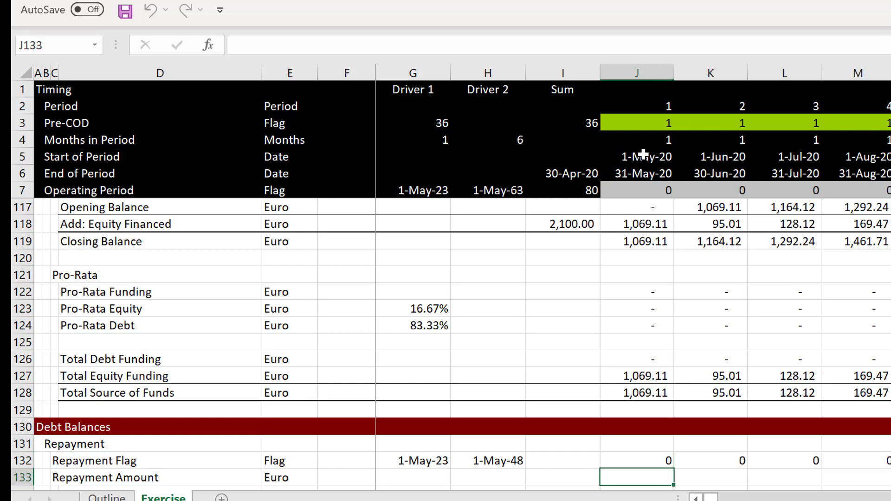
Total the Repayment Flag across all periods in I132 with a SUM formula starting at J132.
key(Up)
key(Up)
key(Left)
key(Left)
key(Left)
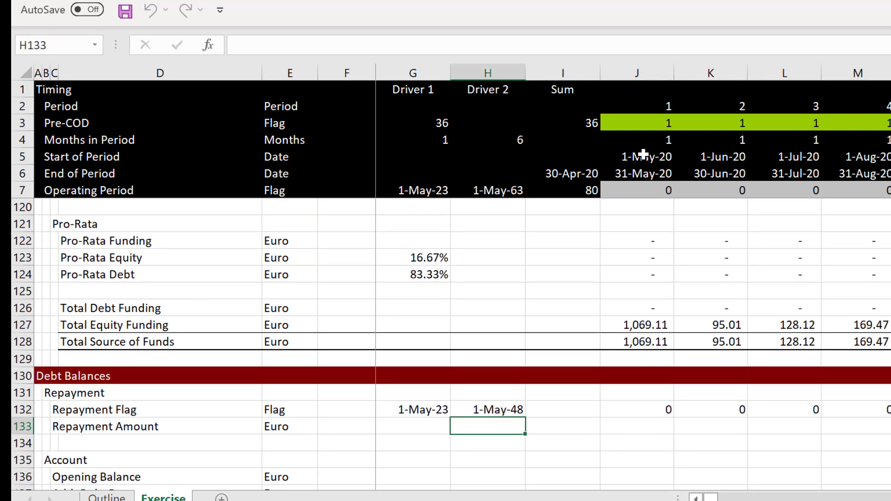
key(Up)
key(Right)
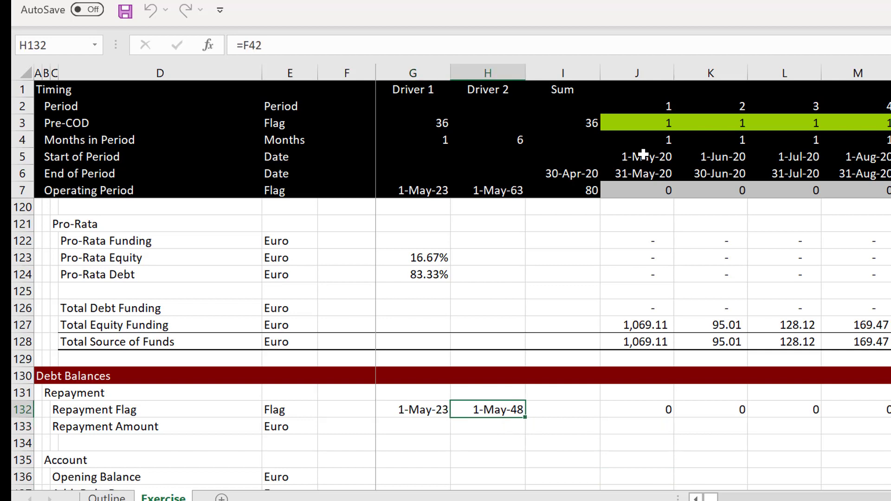
key(Right)
text(=sum()
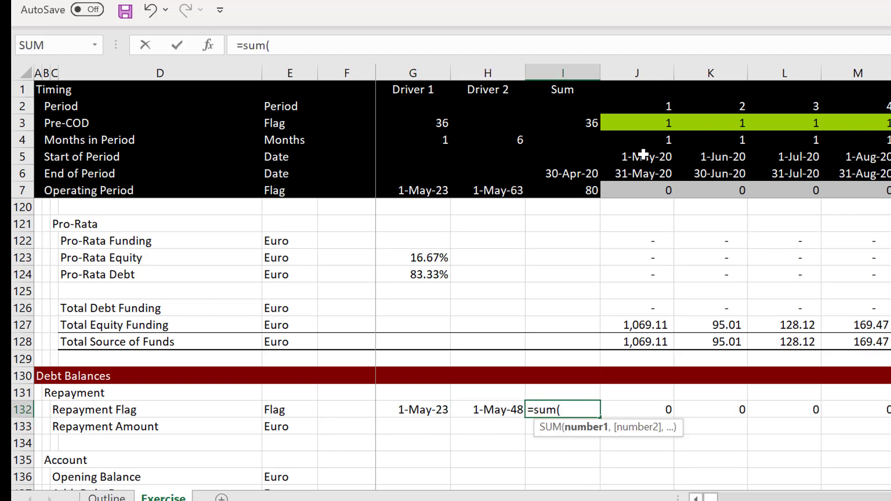
key(Right)
key(ctrl+shift+Right)
key(Return)
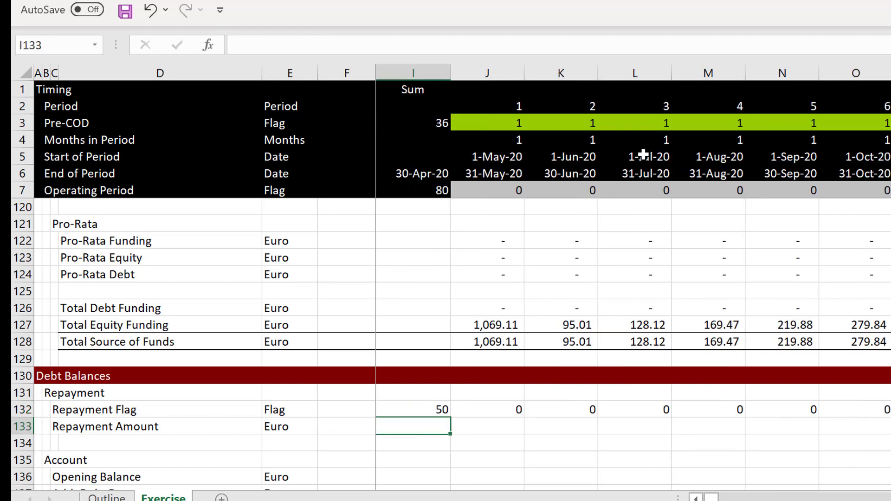
Link the Repayment Amount's Driver 1 cell G133 to the Debt amount in Sources of Funds with =H89.
key(Up)
key(Left)
key(Left)
key(Left)
key(Left)
key(Down)
key(Right)
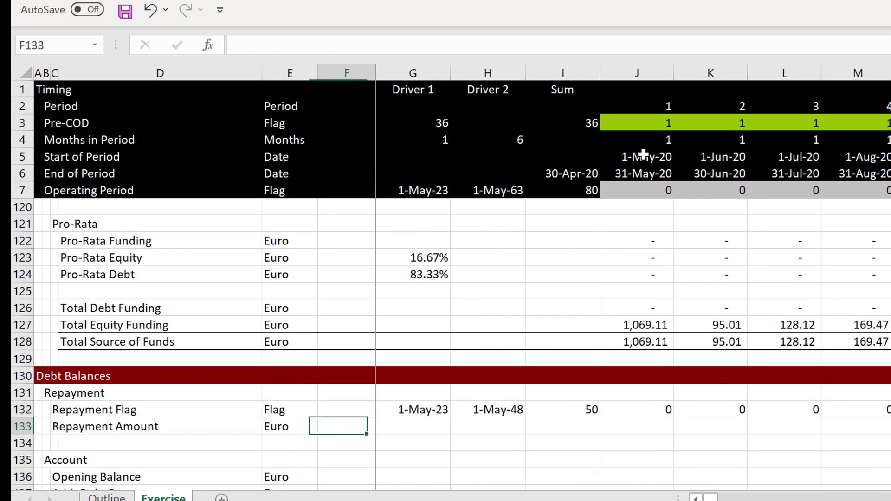
key(Right)
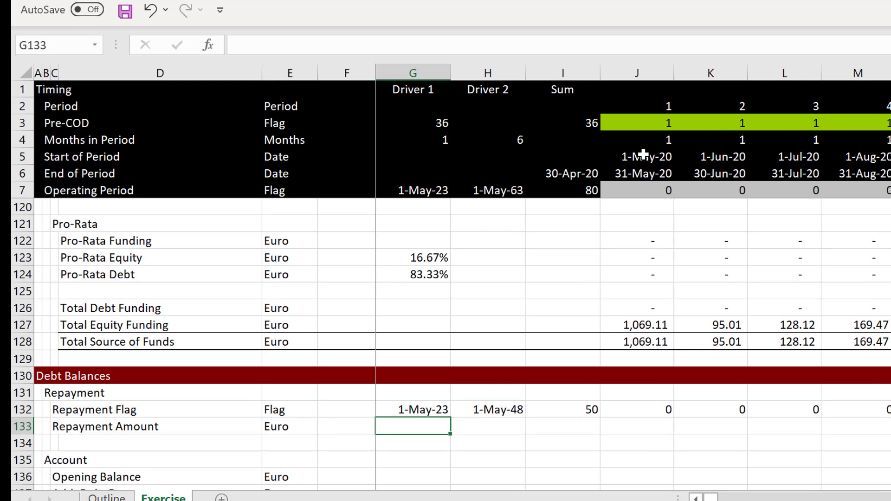
text(=)
key(Up)
key(Up)
key(Up)
key(Up)
key(Up)
key(Up)
key(Up)
key(Up)
key(Up)
key(Up)
key(Up)
key(Up)
key(Up)
key(Up)
key(Up)
key(Up)
key(Up)
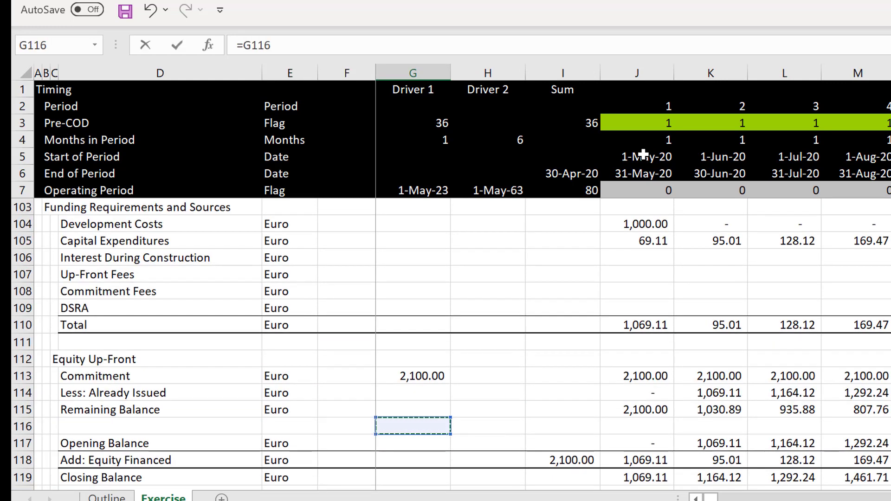
key(Up)
key(Up)
key(Up)
key(Up)
key(Up)
key(Up)
key(Up)
key(Up)
key(Up)
key(Up)
key(Up)
key(Up)
key(Up)
key(Up)
key(Up)
key(Up)
key(Up)
key(Up)
key(Up)
key(Up)
key(Down)
key(Down)
key(Down)
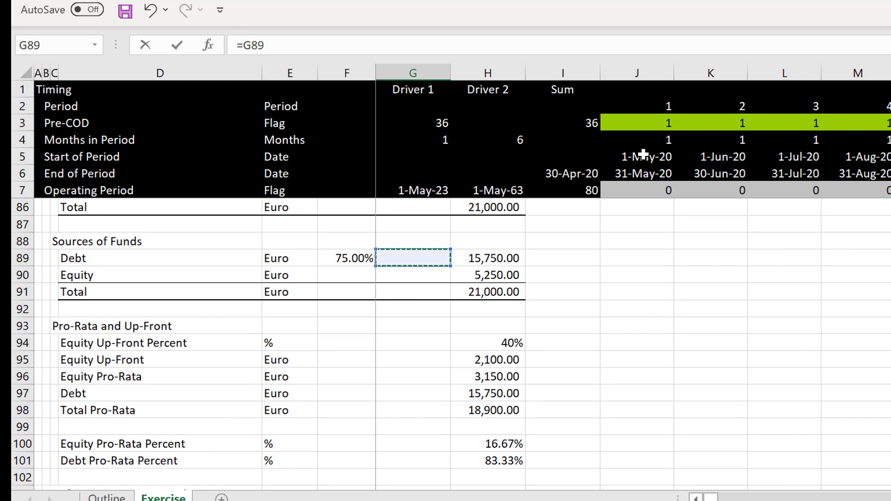
key(Right)
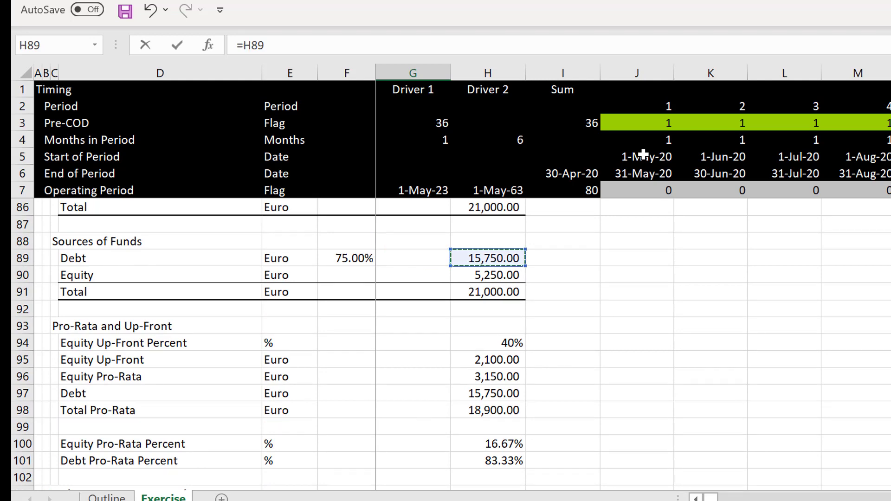
key(Return)
Calculate the repayment per period in H133 with =G133/I132, dividing the debt by the summed Repayment Flag.
key(Up)
key(Right)
key(Right)
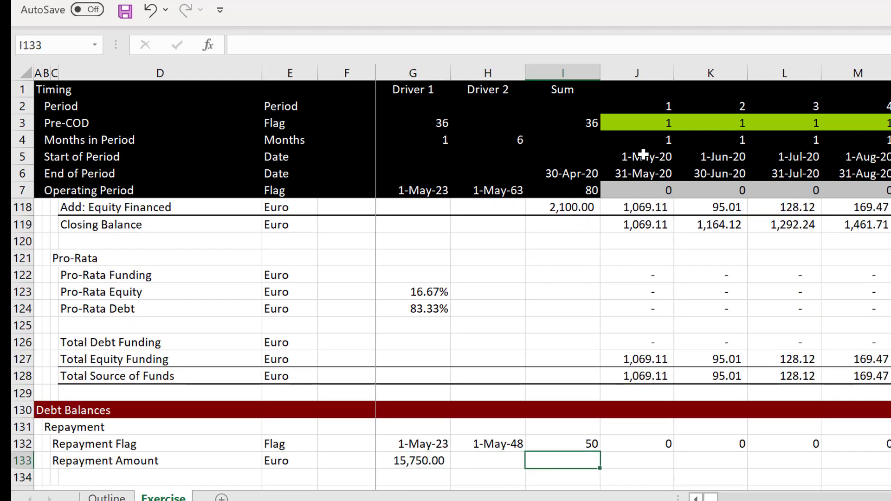
key(Left)
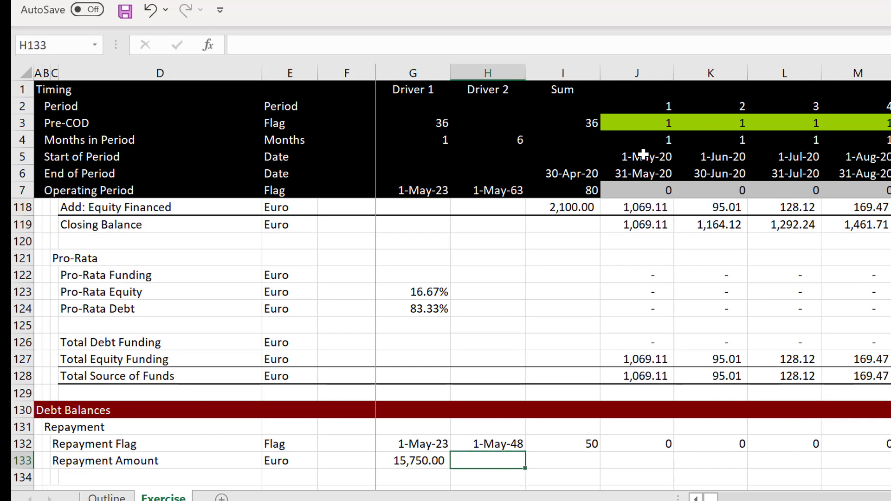
text(=)
key(Left)
text(/)
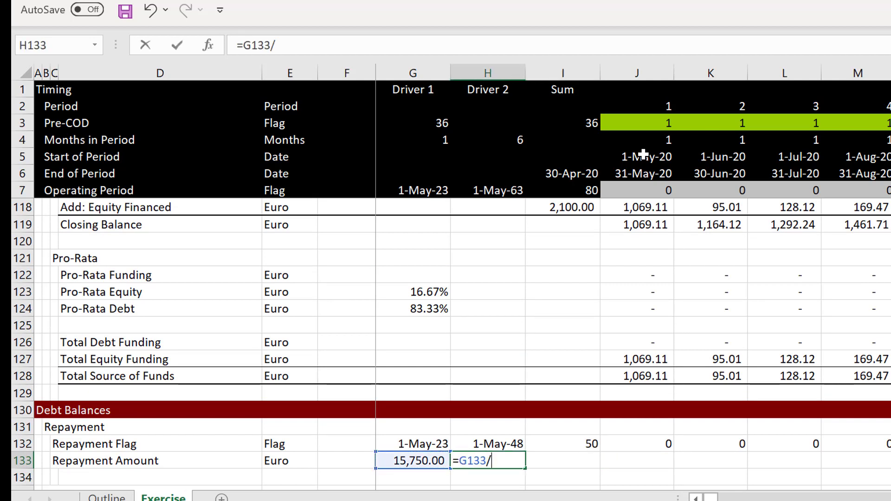
key(Up)
key(Right)
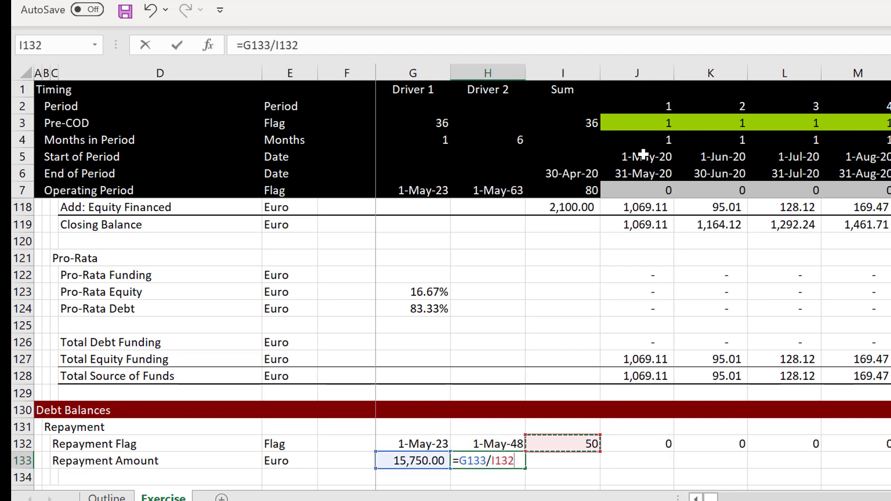
key(Return)
Calculate the first period's Repayment Amount in J133 with =$H$133*J132, multiplying the per-period repayment by the Repayment Flag.
key(Up)
key(Right)
key(Right)
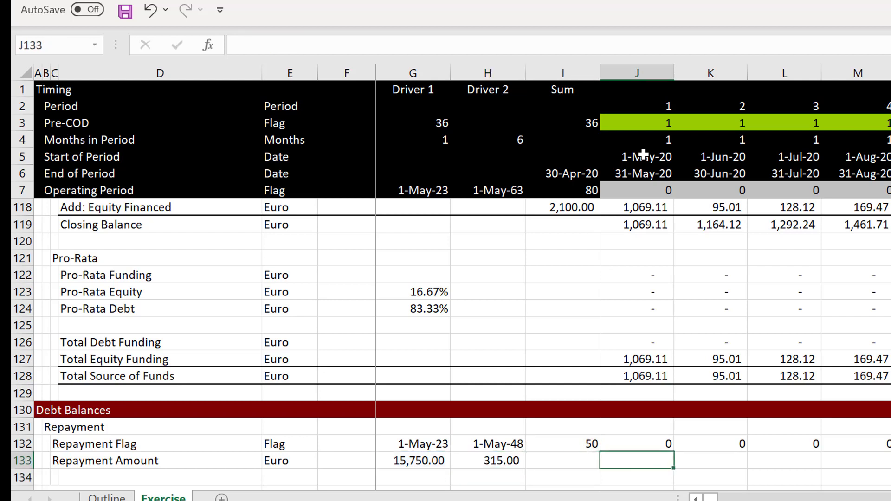
text(=)
key(Left)
key(Left)
key(F4)
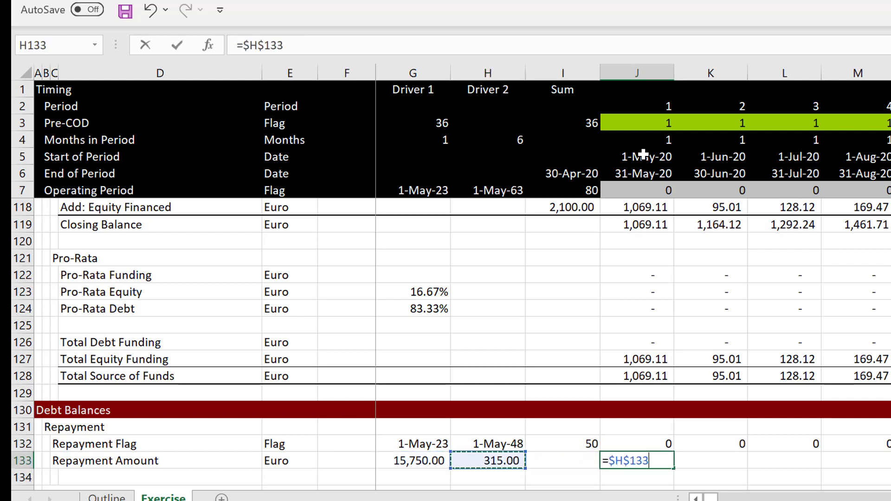
text(*)
key(Up)
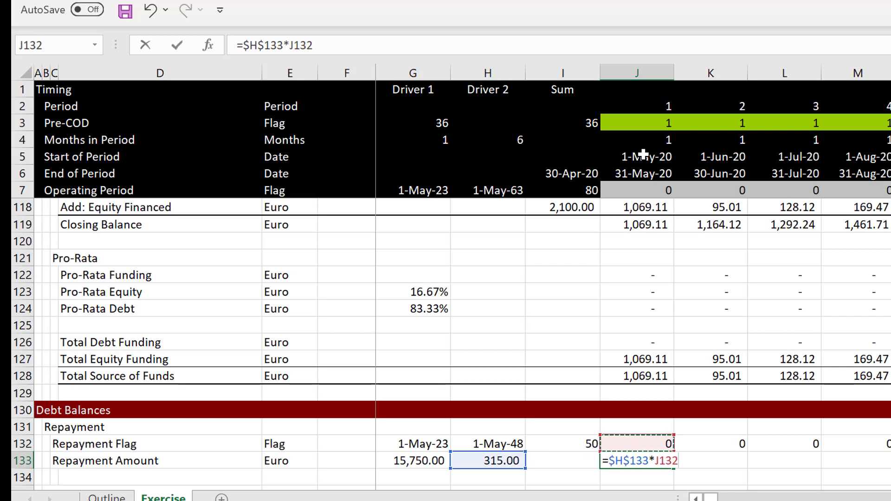
key(Return)
key(Up)
Copy the Repayment Amount formula from J133 across all the periods of row 133.
key(ctrl+shift+Right)
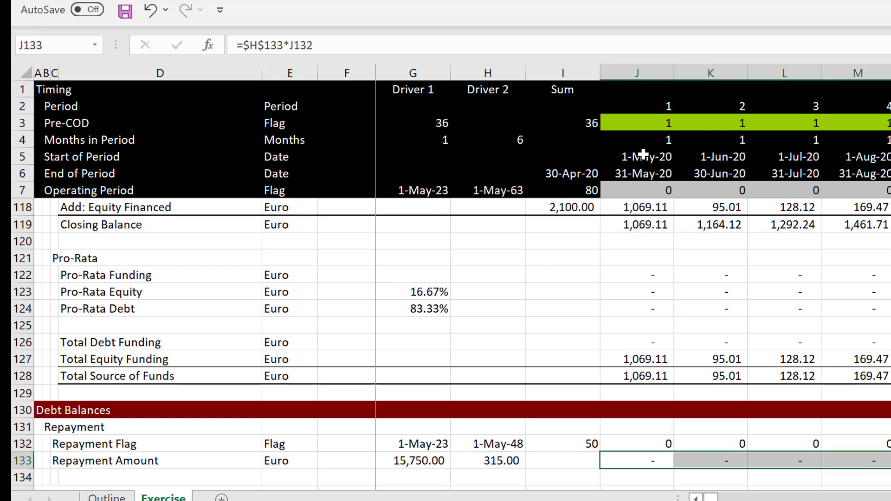
key(ctrl+r)
key(Down)
key(Down)
key(Down)
key(Down)
key(Up)
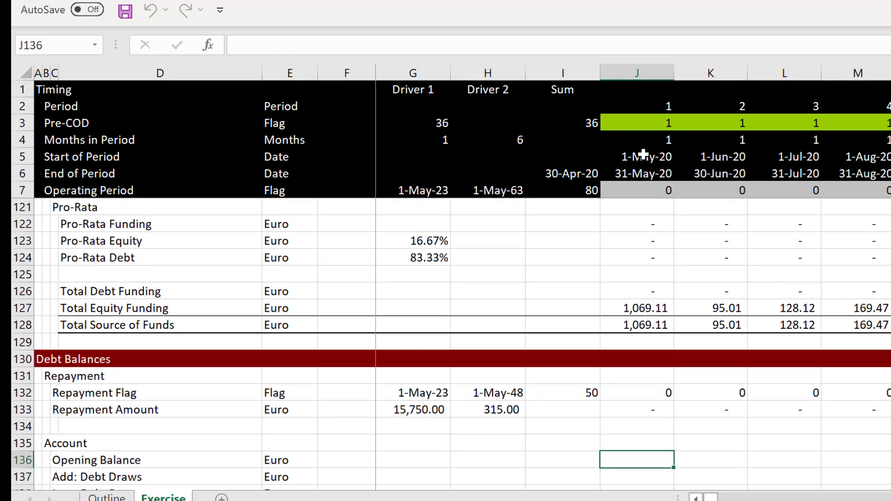
Look over the Account block rows of the debt balances, from Opening Balance down to Annual Interest Rate.
key(Left)
key(Left)
key(Left)
key(Left)
key(Left)
key(Right)
key(Right)
key(Right)
key(Right)
key(Right)
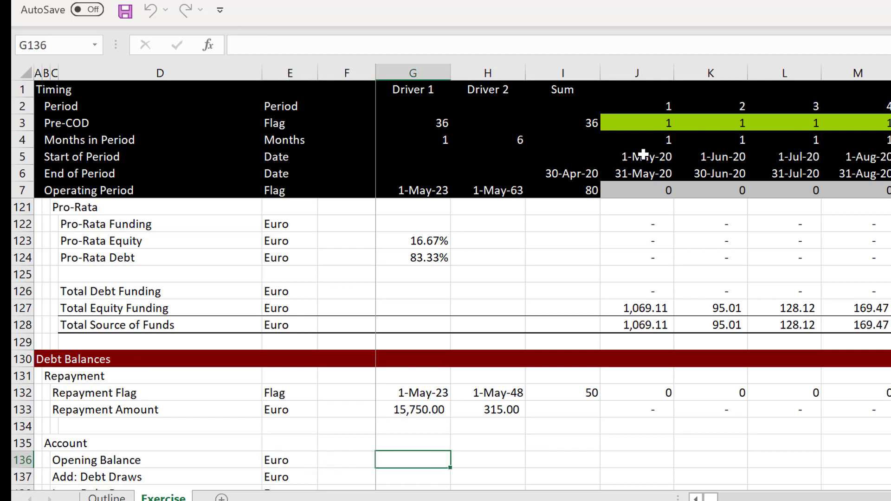
key(Down)
key(Down)
key(Down)
key(Down)
key(Down)
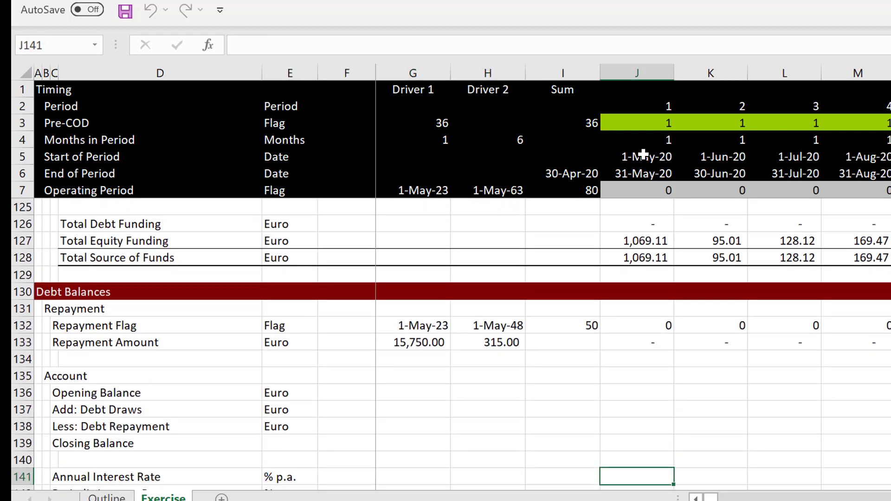
key(Up)
key(Up)
key(Up)
key(Up)
key(Up)
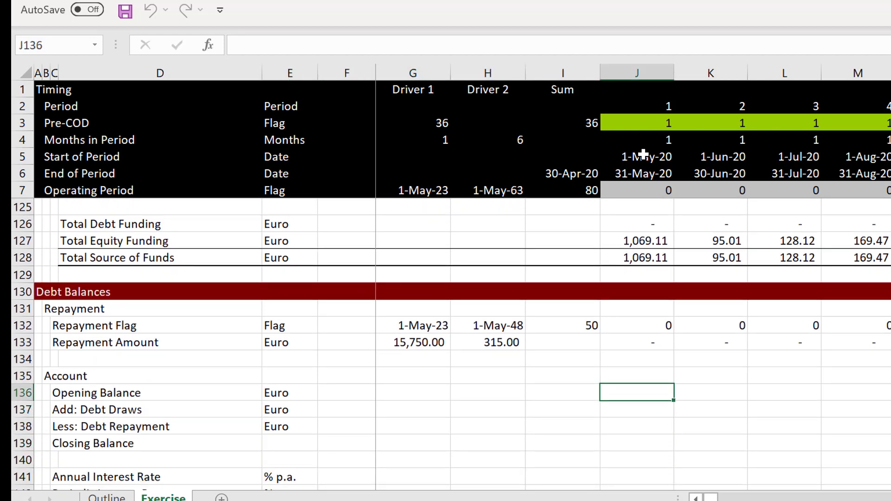
Link the debt account's Opening Balance in J136 to the prior period's Closing Balance with =I139.
text(=)
key(Down)
key(Down)
key(Down)
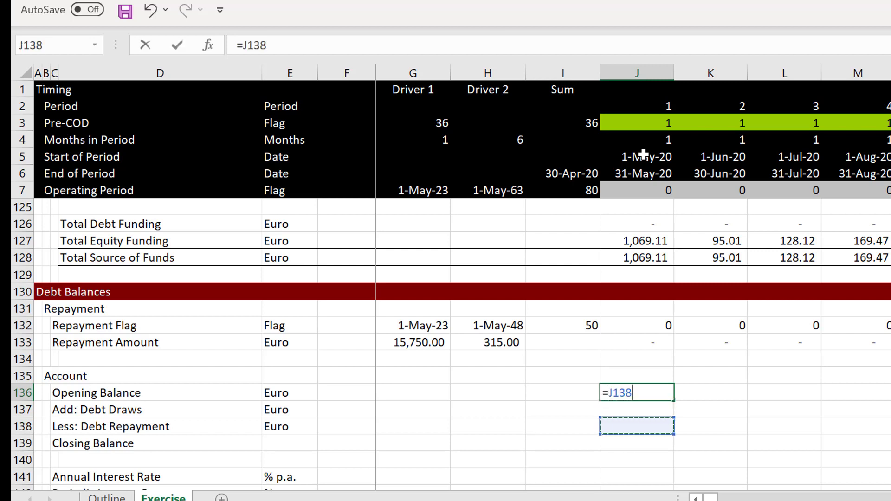
key(Left)
key(Return)
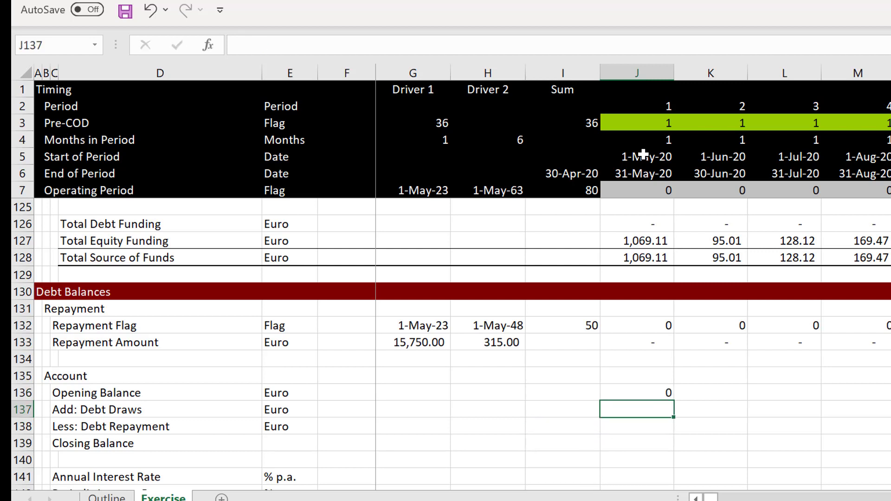
Link Add: Debt Draws in J137 to the same period's Total Debt Funding in row 126.
text(=)
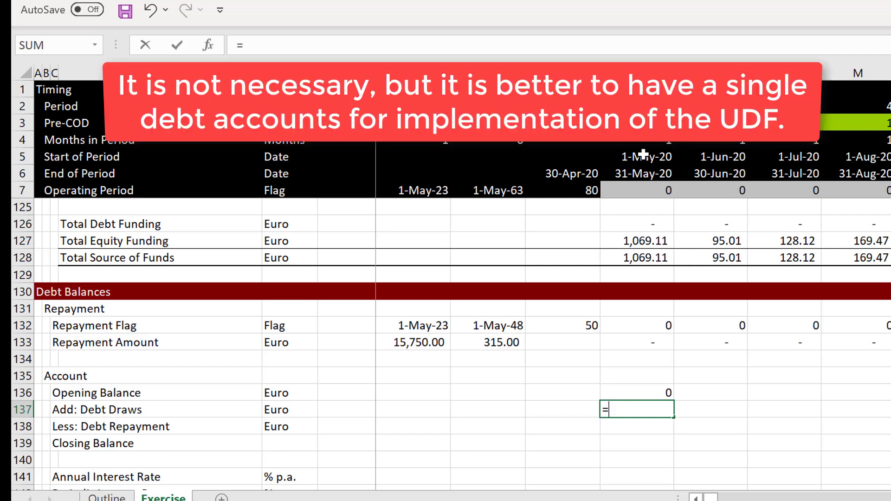
key(Page_Up)
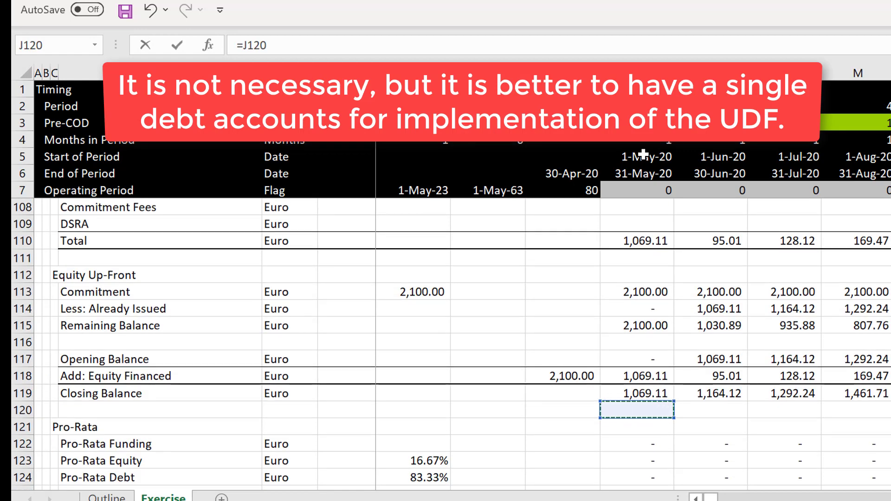
key(Up)
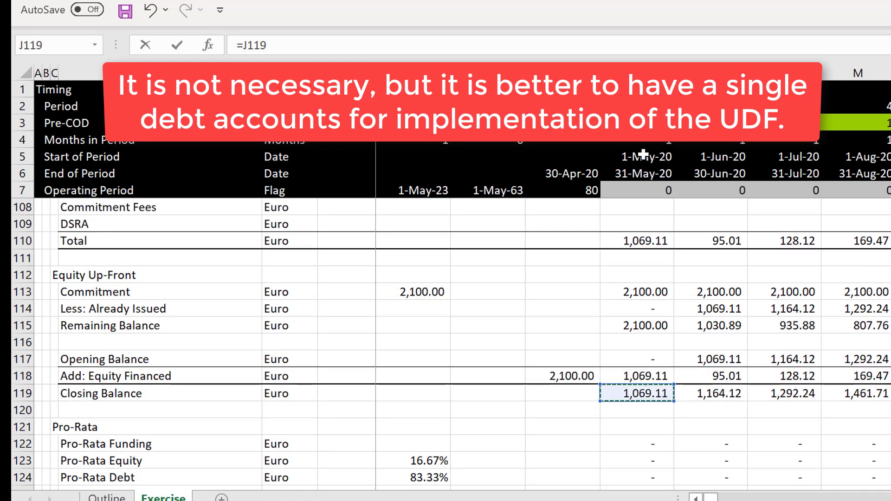
key(Page_Up)
key(Page_Down)
key(Down)
key(Down)
key(Down)
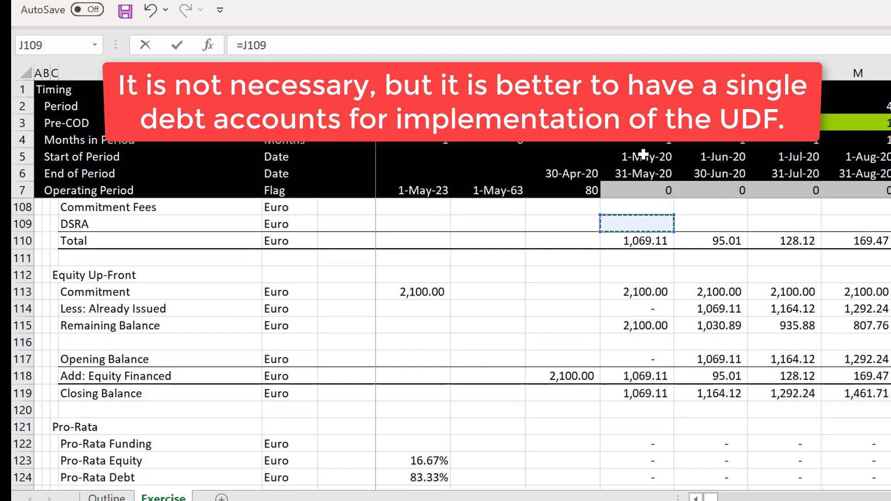
key(Down)
key(Down)
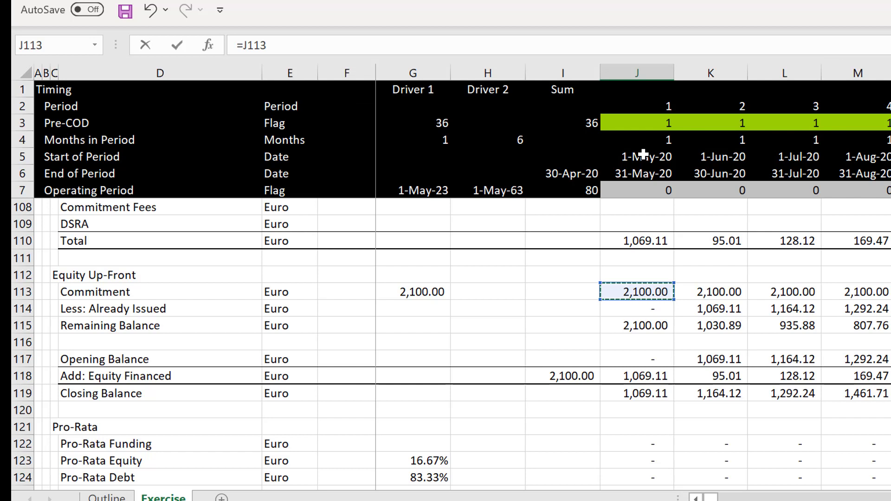
key(Down)
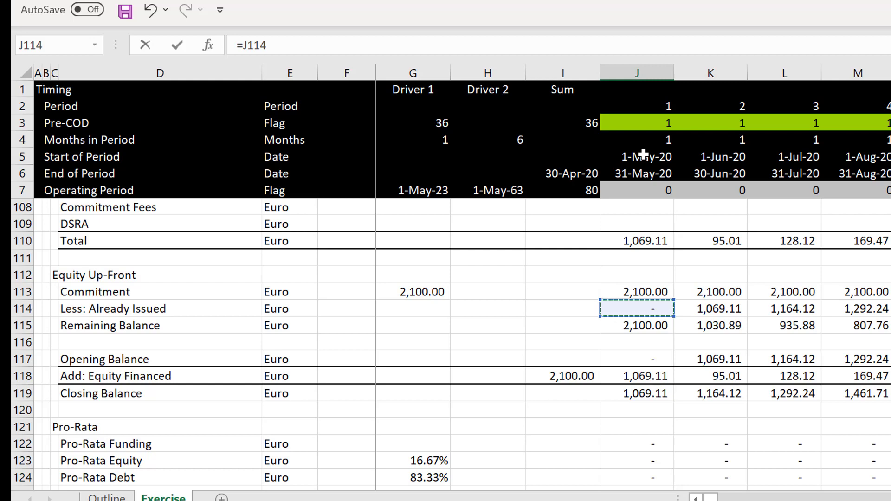
key(Down)
key(Down)
key(Down)
key(Down)
key(Down)
key(Down)
key(Down)
key(Down)
key(Down)
key(Down)
key(Down)
key(Down)
key(Down)
key(Down)
key(Down)
key(Down)
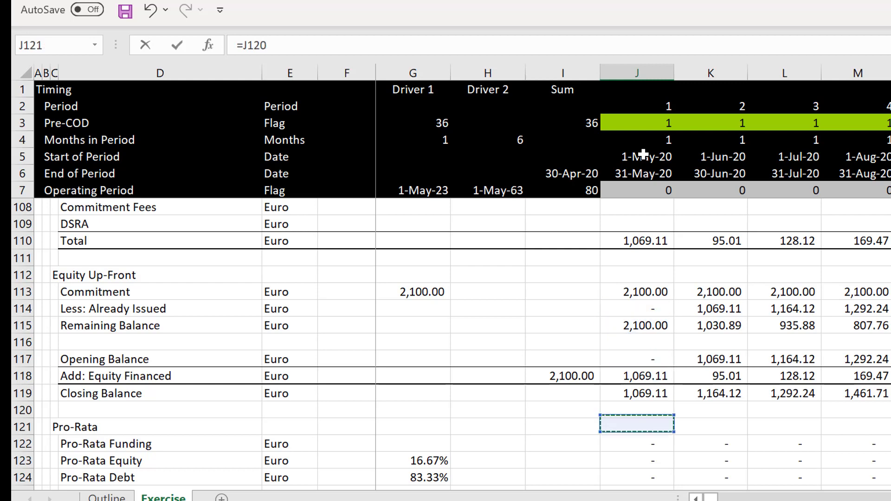
key(Up)
key(Up)
key(Up)
key(Up)
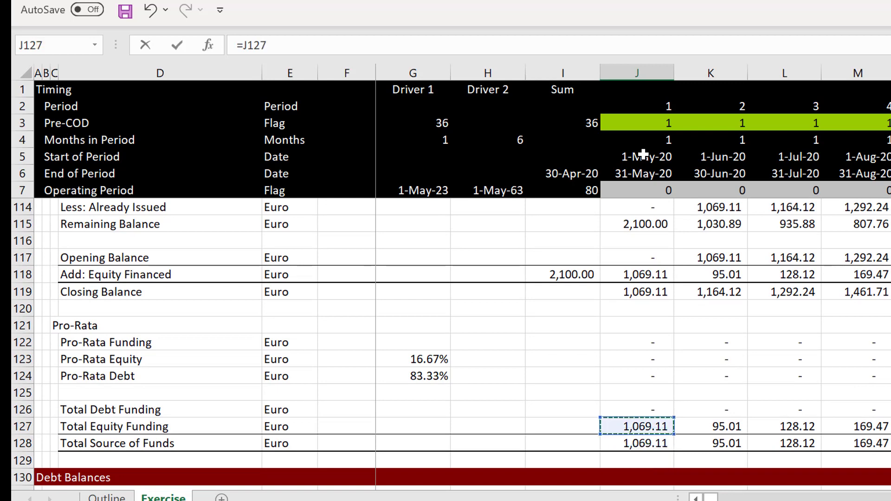
key(Escape)
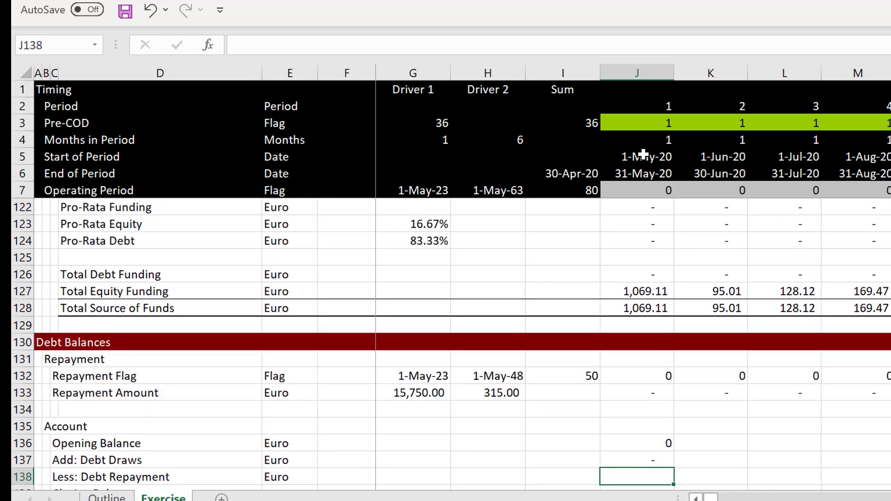
Change the number format of the Opening Balance cell J136 so that zero displays as a dash.
key(Up)
key(Up)
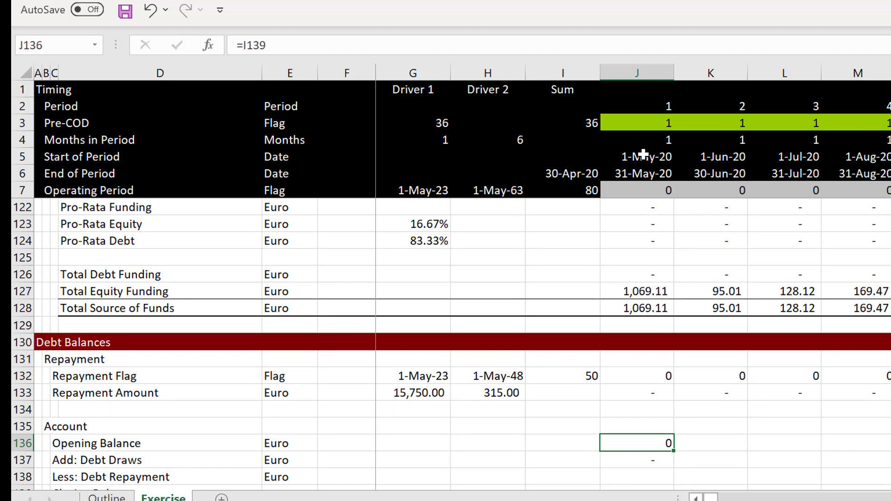
key(ctrl+1)
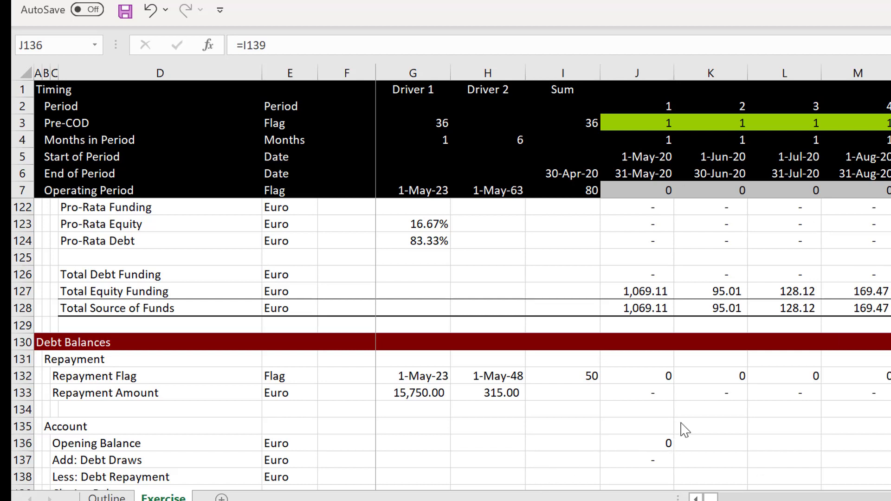
click(652, 438)
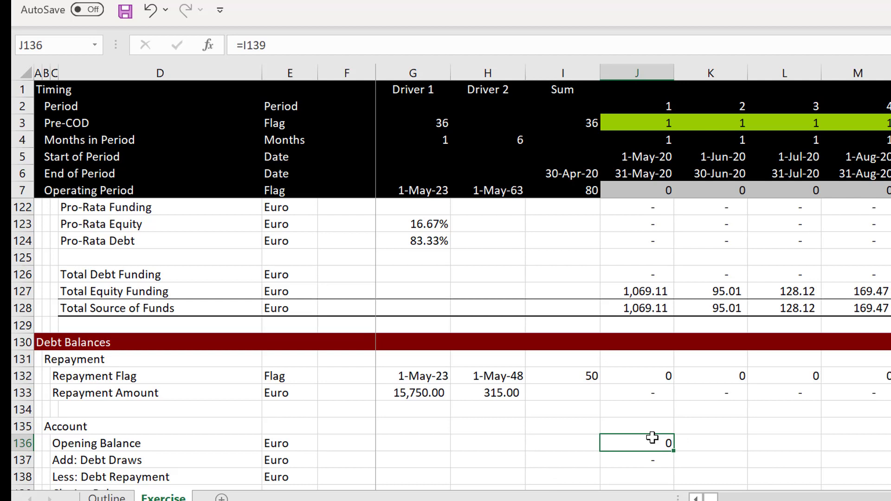
key(ctrl+1)
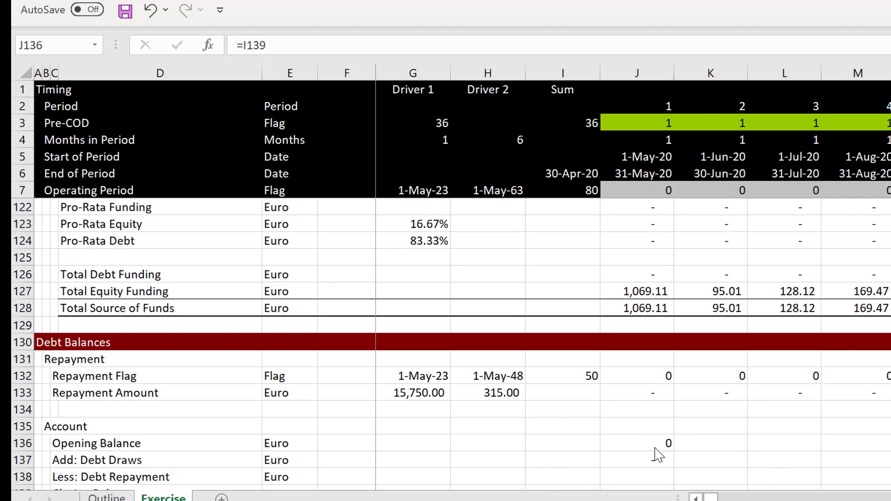
double_click(657, 447)
key(Escape)
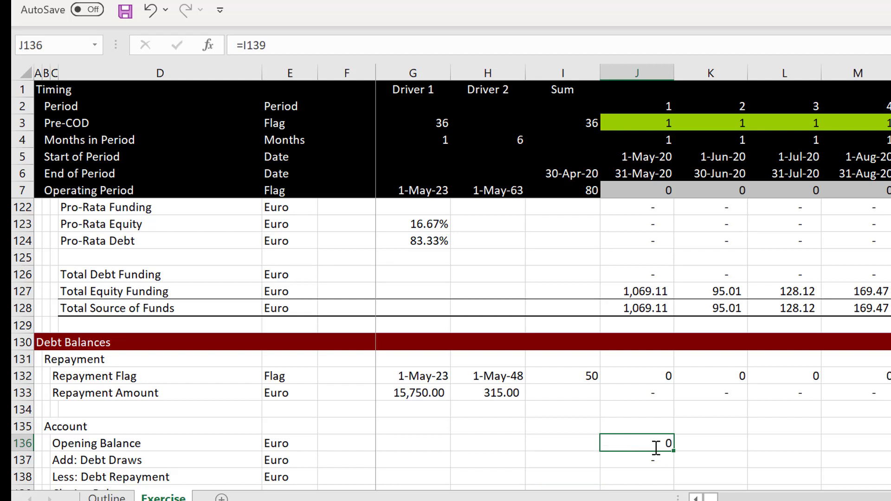
key(ctrl+1)
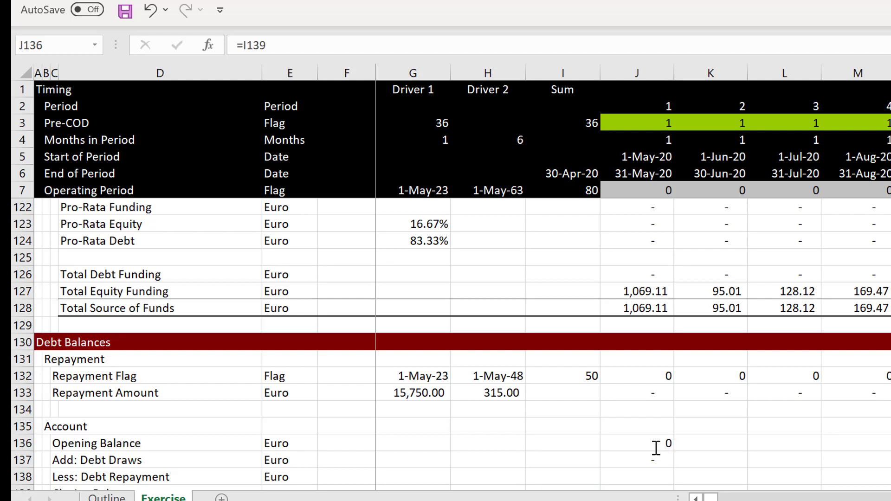
click(642, 445)
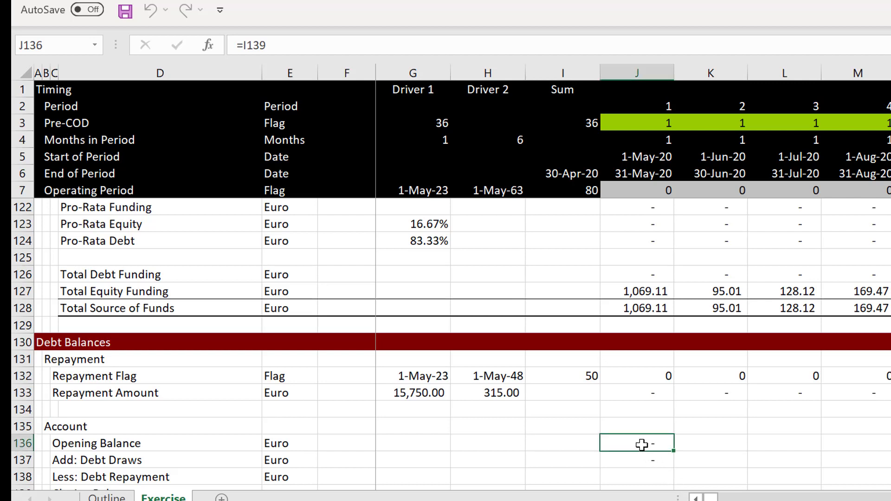
Link Less: Debt Repayment in J138 to the period's Repayment Amount with =J133.
key(Down)
key(Down)
key(Down)
key(Down)
key(Up)
key(Up)
key(Up)
key(Up)
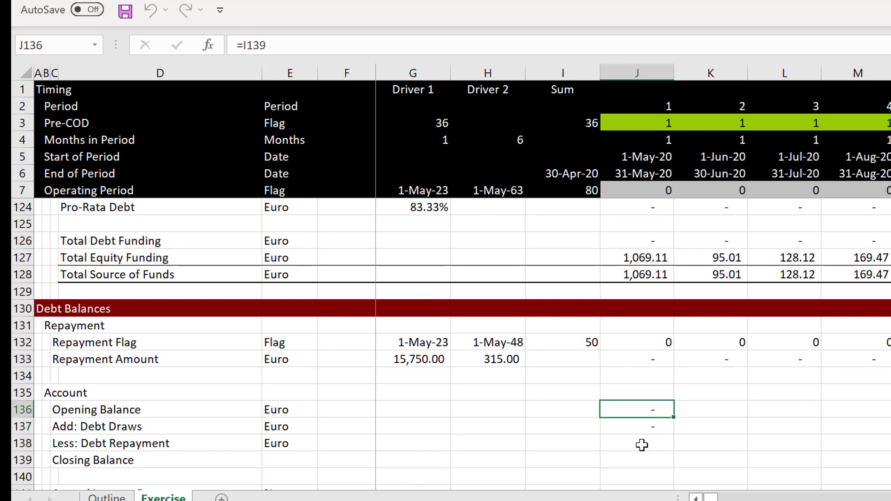
key(Down)
key(Down)
text(=)
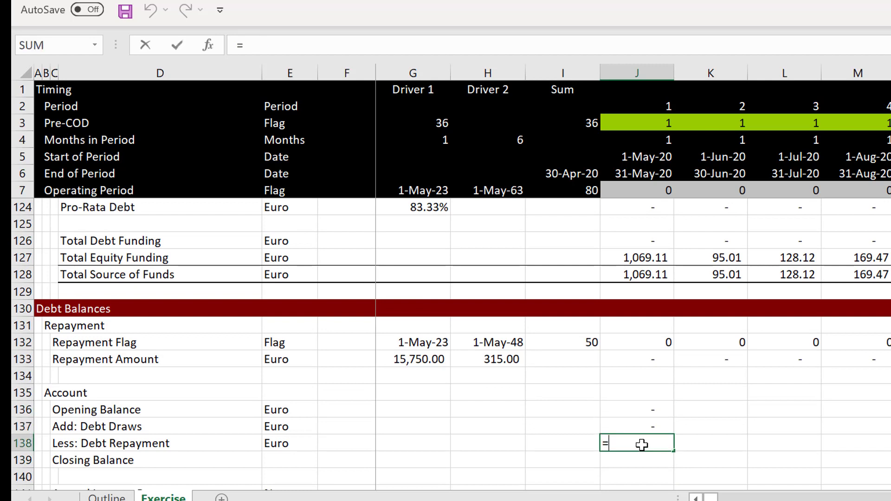
key(Up)
key(Up)
key(Up)
key(Up)
key(Up)
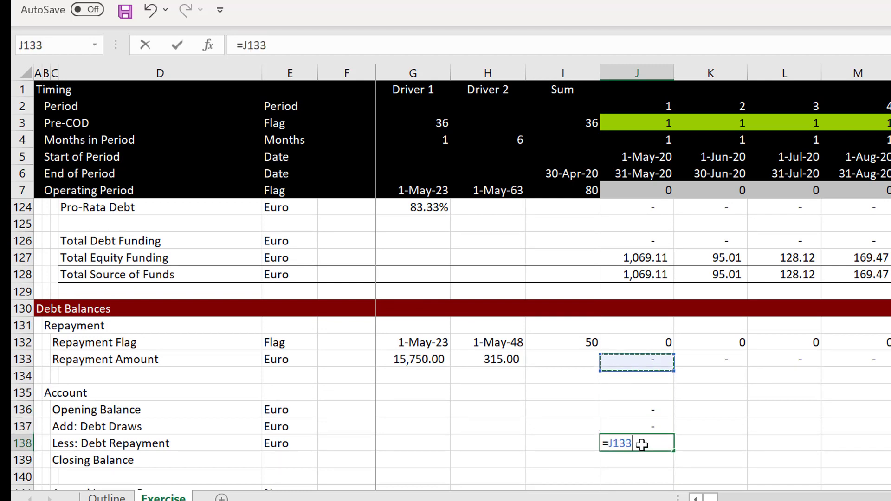
key(ctrl+Return)
key(Return)
key(Up)
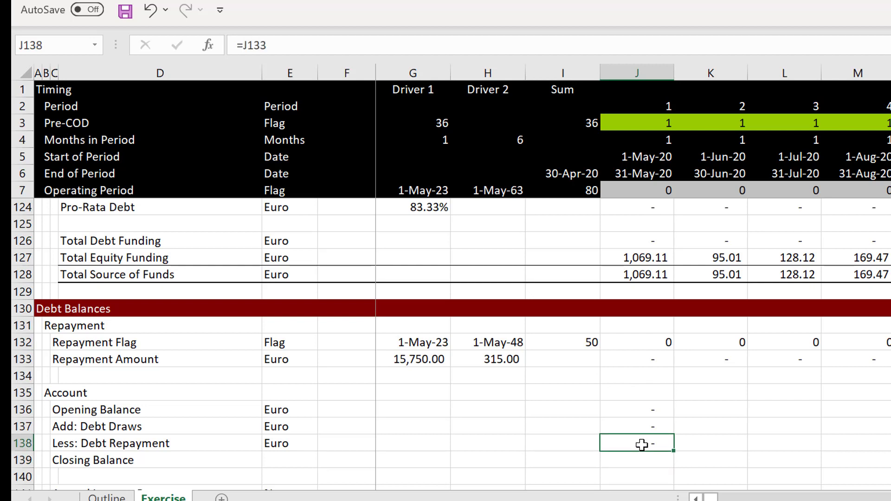
Calculate the debt account's Closing Balance in J139 with =J136+J137-J138.
key(Down)
text(=)
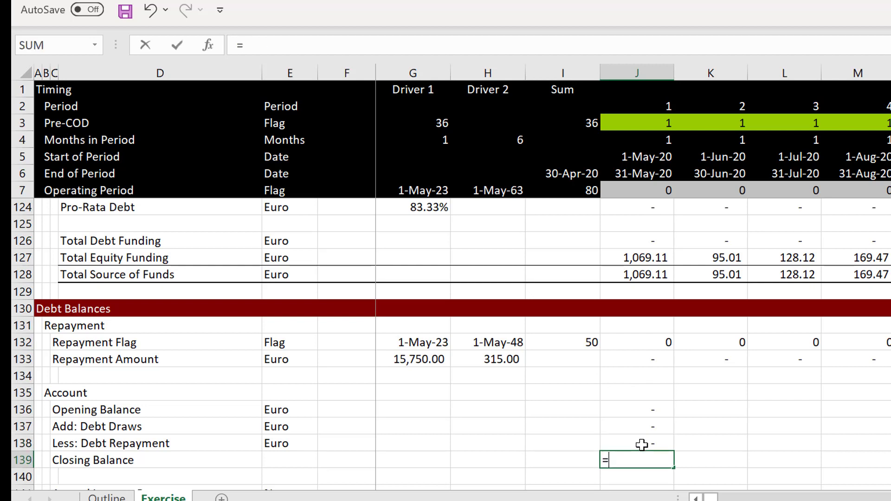
key(Up)
key(Up)
key(Up)
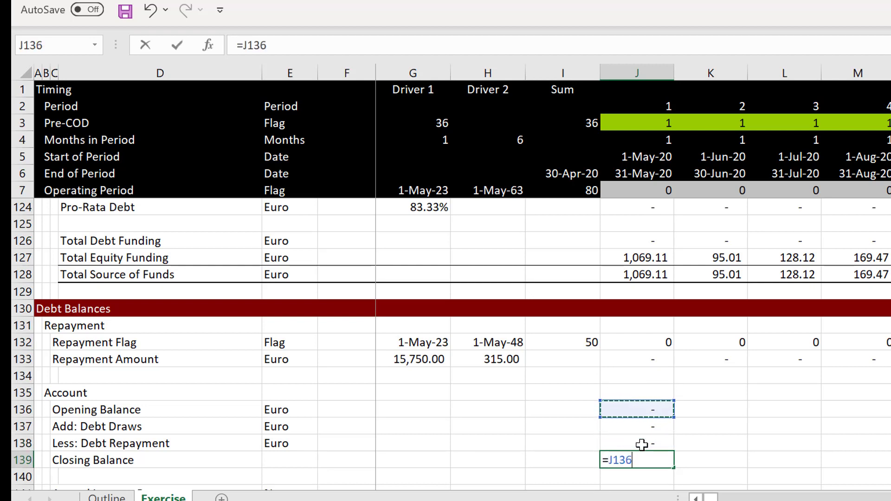
text(+)
key(Up)
key(Up)
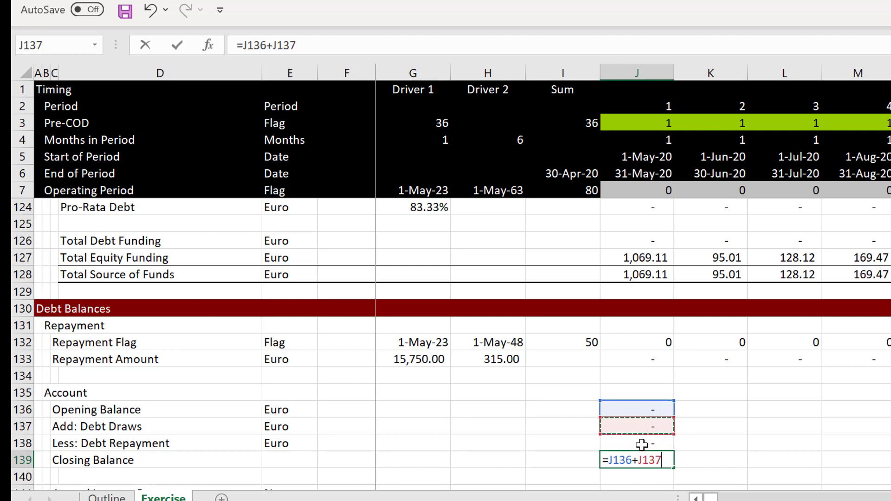
text(-)
key(Up)
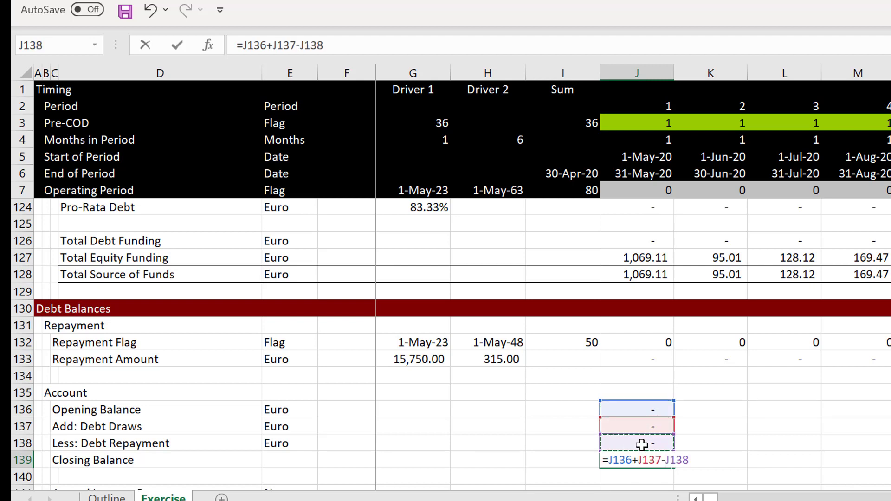
key(Return)
Copy the debt account formulas in J136:J139, from Opening Balance to Closing Balance, across all the periods.
key(Up)
key(Up)
key(Up)
key(Up)
key(shift+Down)
key(shift+Down)
key(shift+Down)
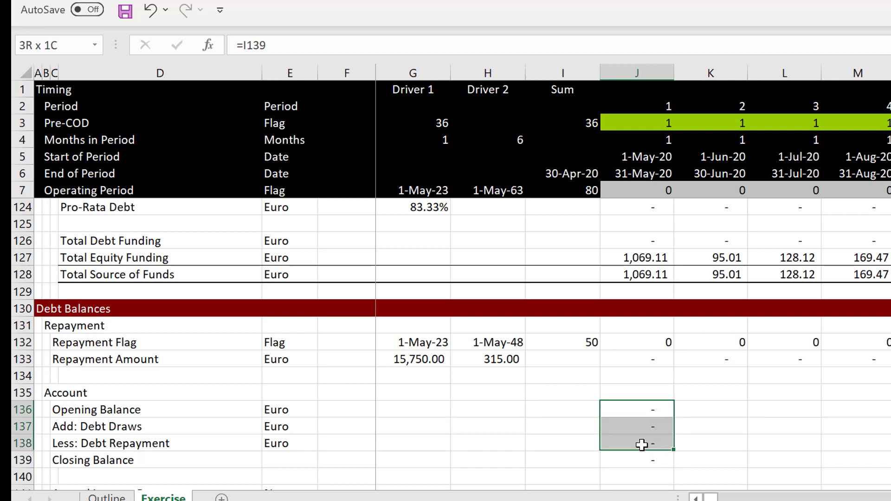
key(ctrl+shift+r)
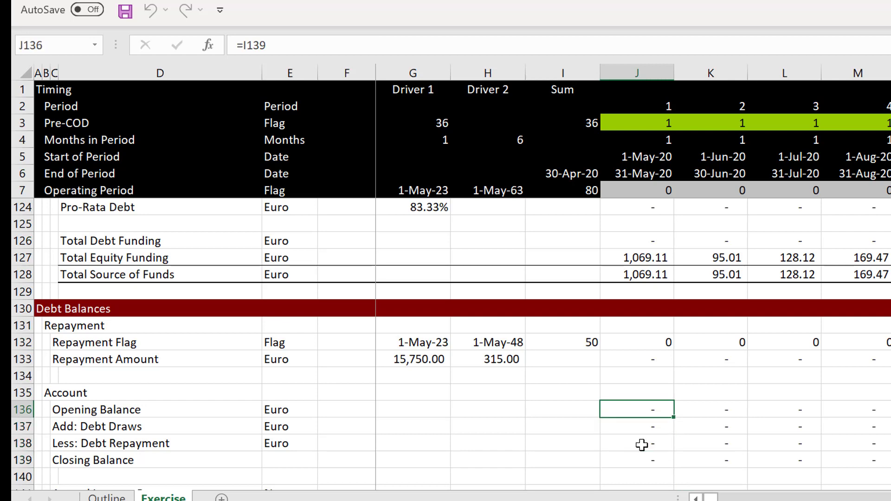
Examine the debt account's opening, draws, repayment and closing balances along the timeline through the end of the repayment period.
key(Right)
key(Right)
key(Right)
key(Right)
key(Right)
key(Right)
key(Right)
key(Right)
key(Right)
key(Right)
key(Right)
key(Right)
key(Right)
key(Right)
key(Right)
key(Right)
key(Right)
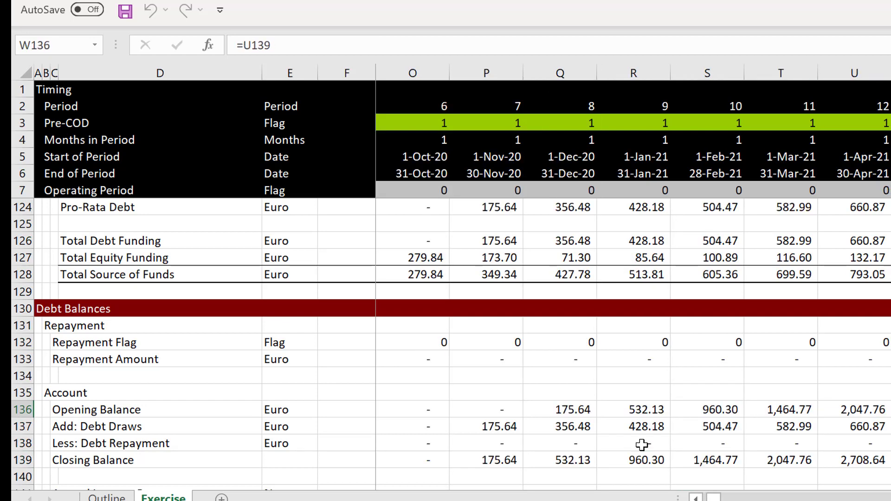
key(Right)
key(Right)
key(Right)
key(Right)
key(Right)
key(Right)
key(Right)
key(Right)
key(Right)
key(Right)
key(Right)
key(Right)
key(Right)
key(Right)
key(Right)
key(Right)
key(Right)
key(Right)
key(Right)
key(Right)
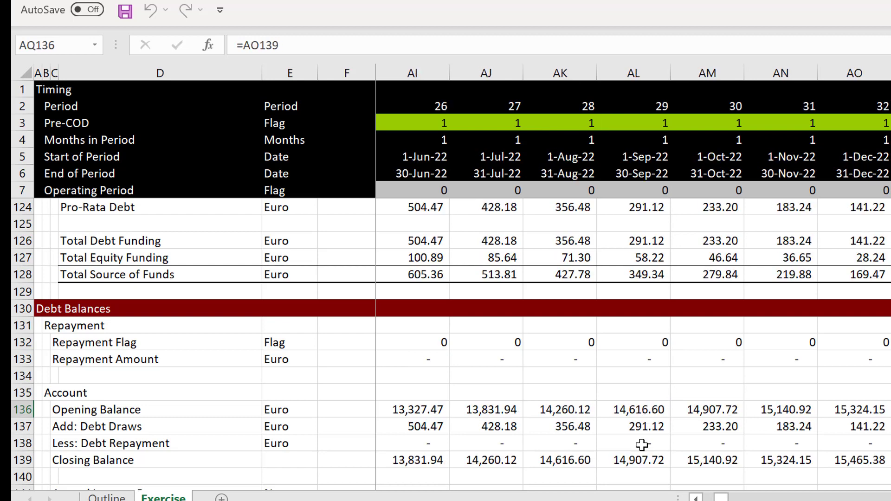
key(Right)
key(Right)
key(Right)
key(Right)
key(Right)
key(Right)
key(Right)
key(Right)
key(Right)
key(Right)
key(Right)
key(Right)
key(Right)
key(Right)
key(Right)
key(Right)
key(Right)
key(Right)
key(Right)
key(Right)
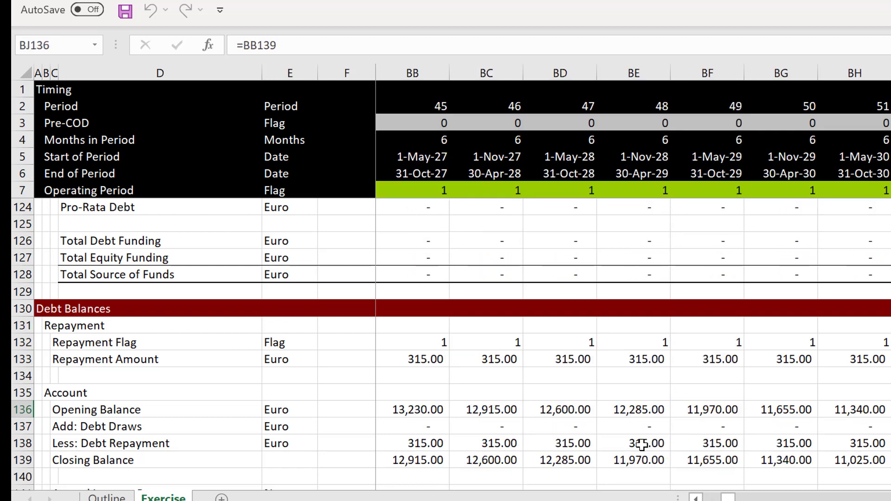
key(Right)
key(Right)
key(Right)
key(Right)
key(Right)
key(Right)
key(Right)
key(Right)
key(Right)
key(Right)
key(Right)
key(Right)
key(Right)
key(Right)
key(Right)
key(Right)
key(Right)
key(Right)
key(Right)
key(Right)
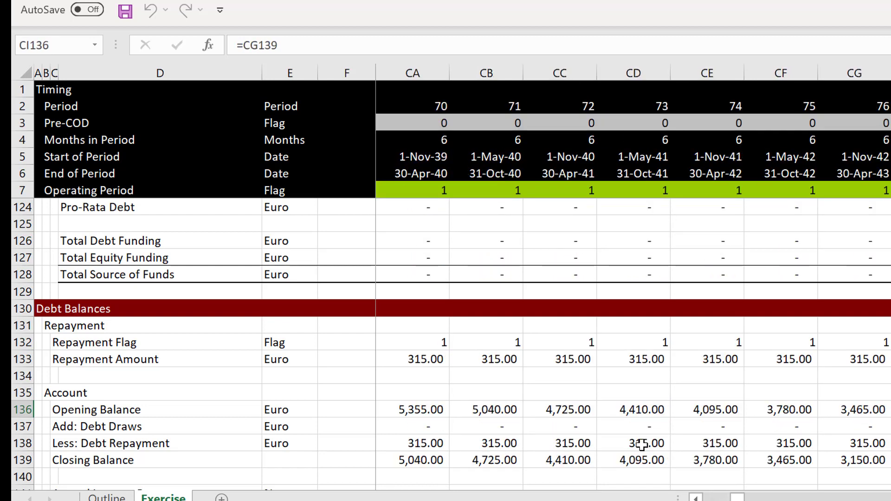
key(Right)
key(Right)
key(Right)
key(Right)
key(Right)
key(Right)
key(Right)
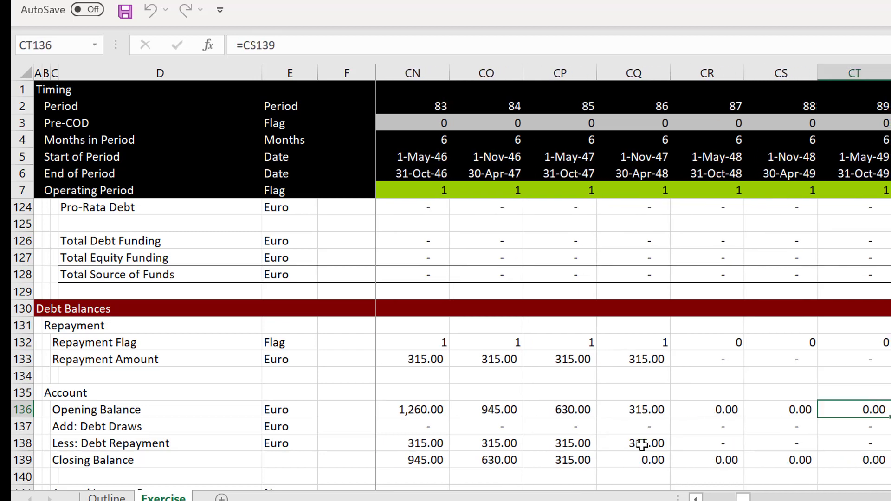
key(ctrl+Left)
key(Left)
key(Left)
key(Left)
key(Left)
key(Left)
key(Left)
key(Left)
key(Left)
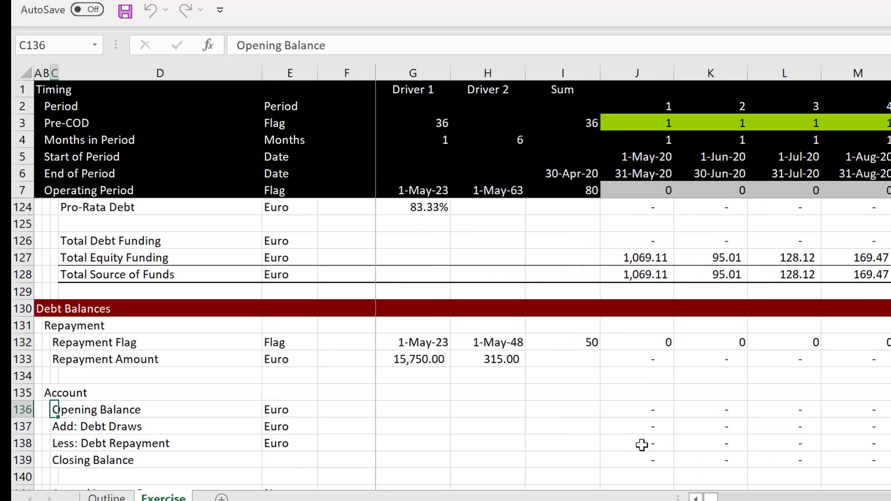
Look up the first period's Annual Interest Rate in J141 by start date from the interest rate inputs with =LOOKUP(J5,44:44,45:45).
key(Down)
key(Down)
key(Down)
key(Down)
key(Down)
key(Down)
key(Down)
key(Down)
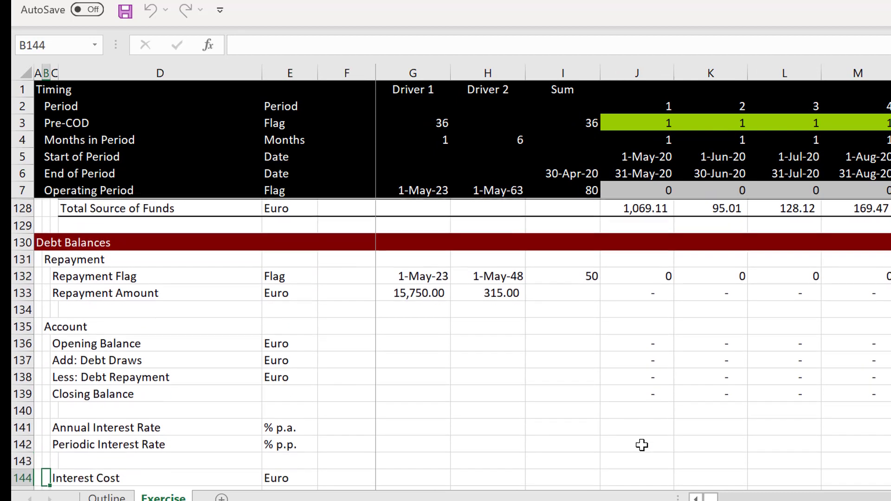
key(Up)
key(Up)
key(Up)
key(Right)
key(Right)
key(Right)
key(Right)
key(Right)
key(Right)
key(Right)
key(Right)
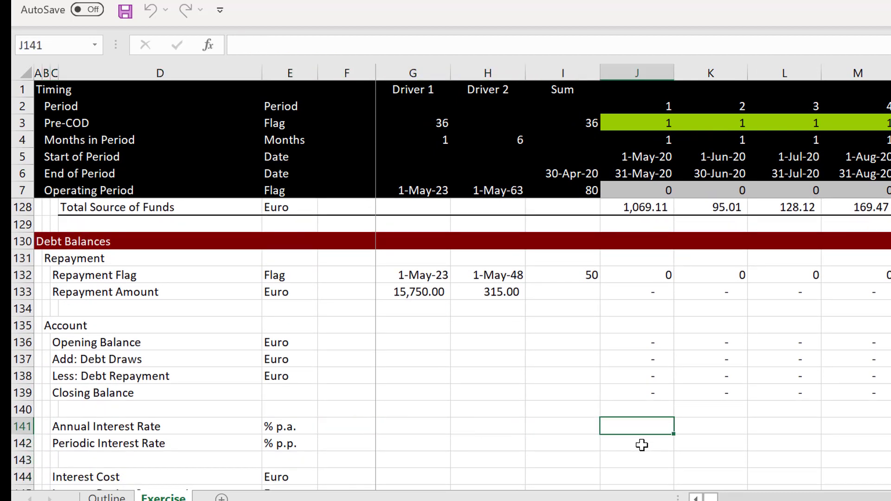
text(=loo)
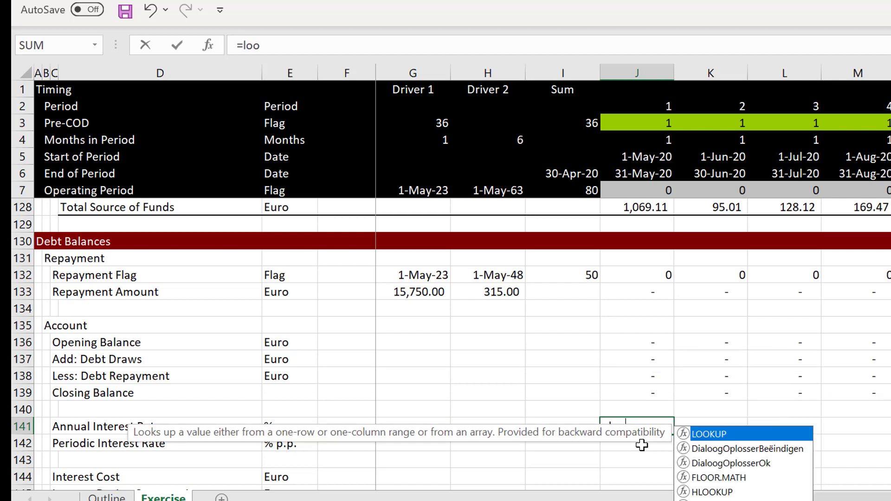
key(Tab)
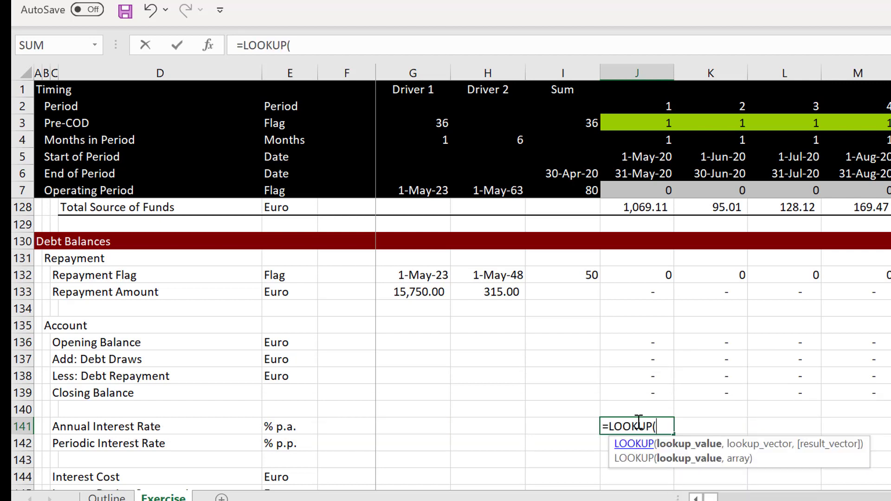
click(634, 150)
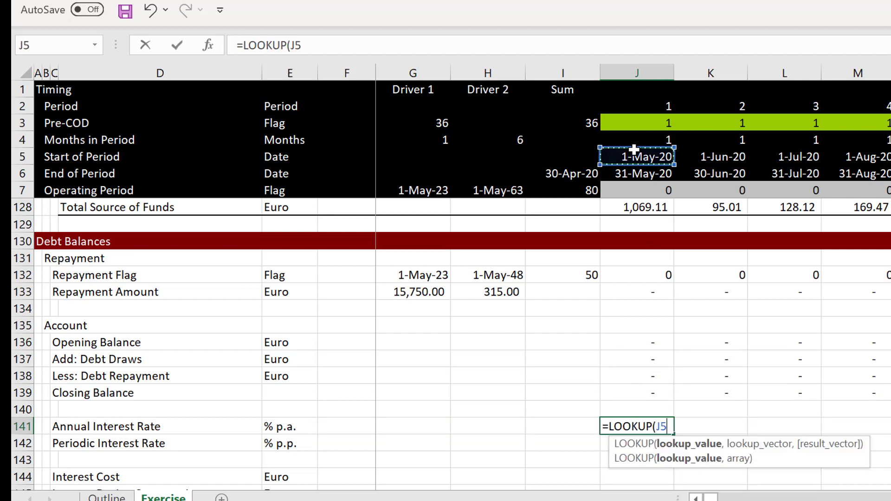
text(,)
key(Page_Up)
key(Page_Up)
key(Page_Up)
key(Page_Up)
key(Page_Up)
key(Page_Up)
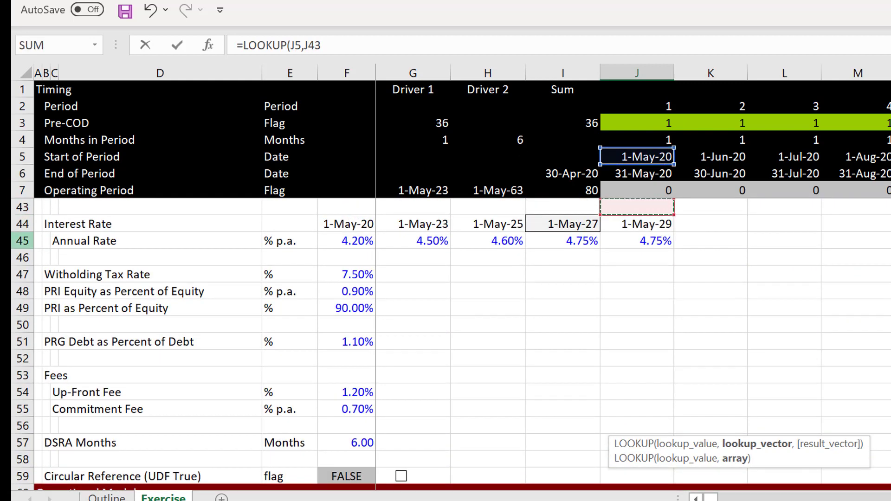
click(23, 223)
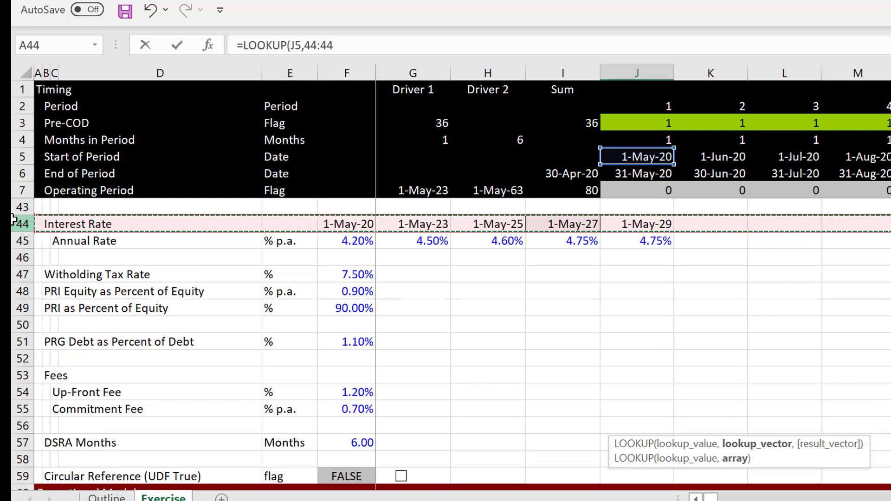
text(,)
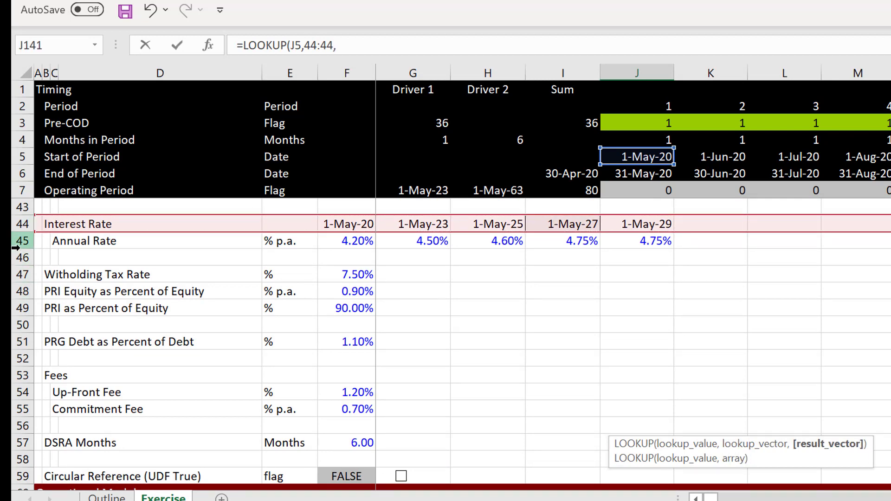
click(20, 246)
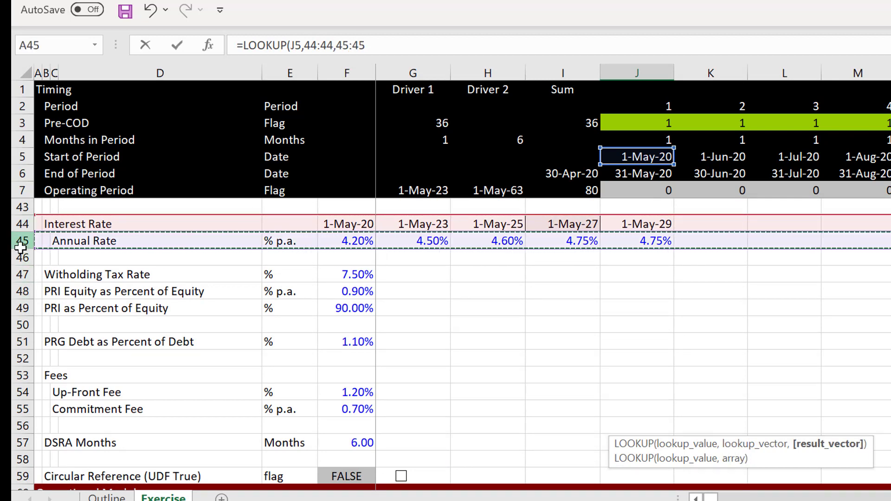
key(Return)
key(Up)
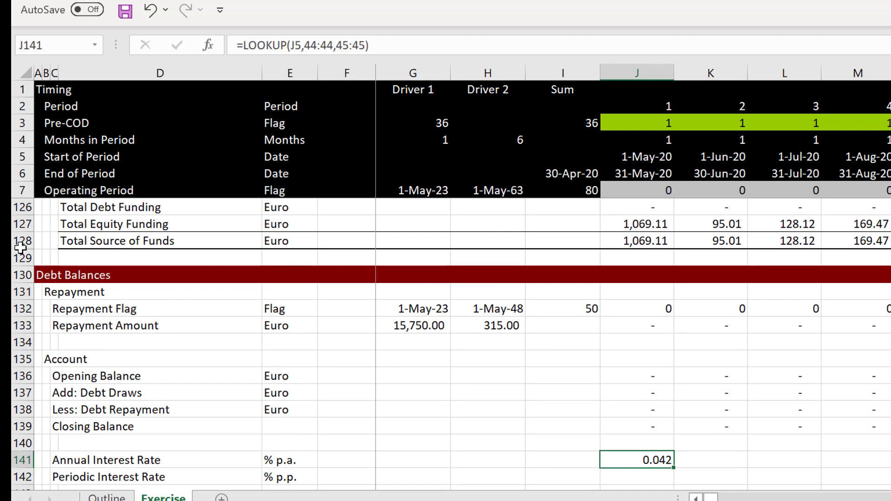
Format the Annual Interest Rate in J141 as a percentage with two decimals and copy its formula across all the periods.
key(ctrl+shift+5)
key(ctrl+shift+Right)
key(ctrl+r)
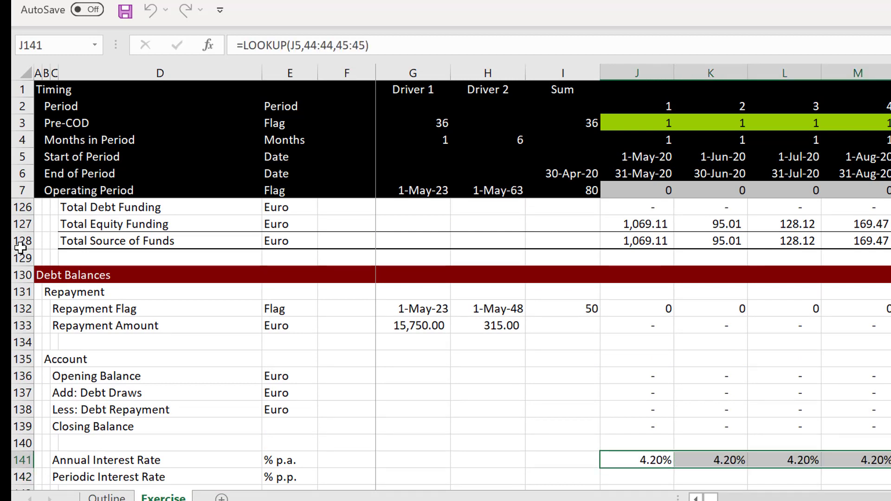
key(Left)
key(Right)
key(Right)
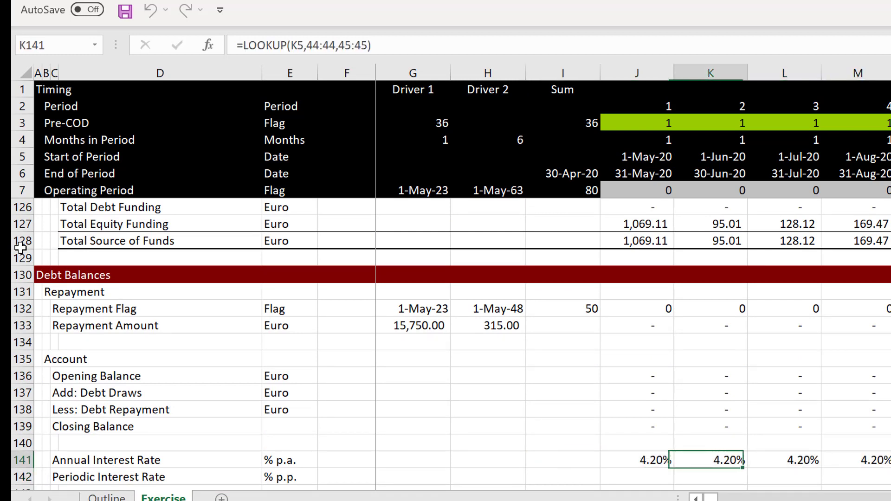
Examine the Annual Interest Rate along the timeline from construction into the first operating periods.
key(Right)
key(Right)
key(Right)
key(Right)
key(Right)
key(Right)
key(Right)
key(Right)
key(Right)
key(Right)
key(Right)
key(Right)
key(Right)
key(Right)
key(Right)
key(Right)
key(Right)
key(Right)
key(Right)
key(Right)
key(Right)
key(Right)
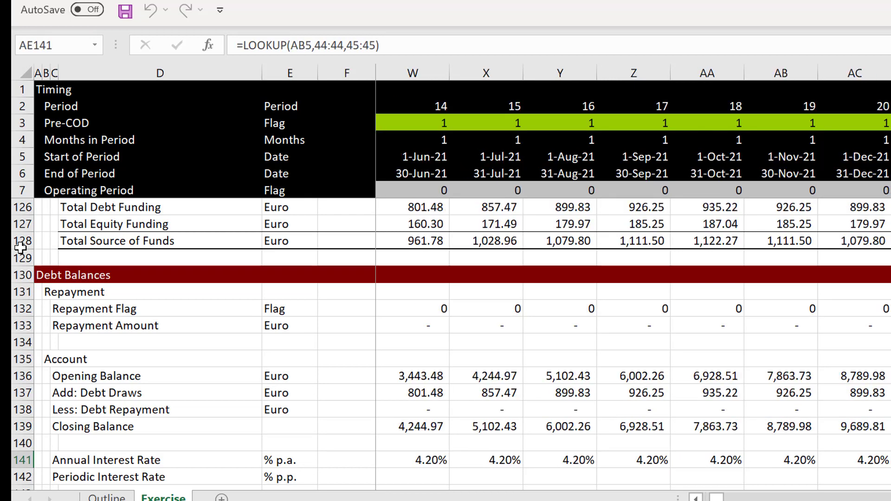
key(Right)
key(Right)
key(Right)
key(Right)
key(Right)
key(Right)
key(Right)
key(Right)
key(Right)
key(Right)
key(Right)
key(Right)
key(Right)
key(Right)
key(Right)
key(Right)
key(Right)
key(Right)
key(Right)
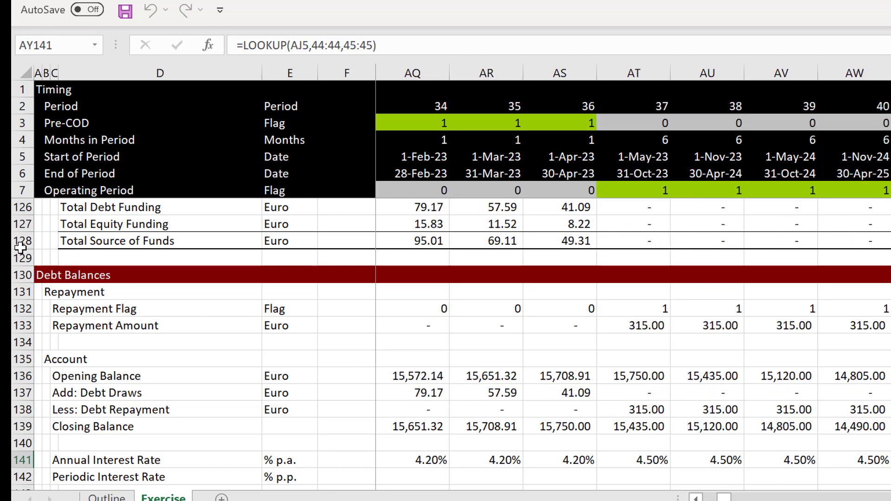
key(Left)
key(Left)
key(ctrl+Left)
key(Left)
key(Left)
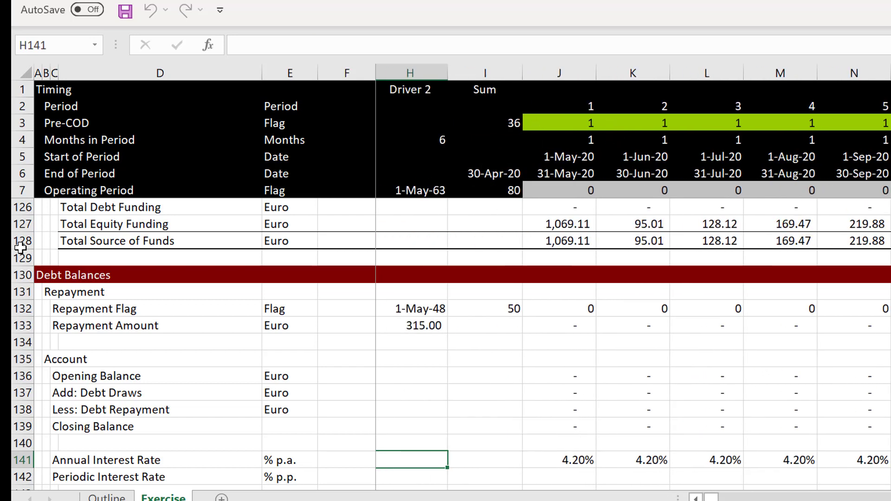
Calculate the first period's Periodic Interest Rate in J142 from the annual rate and months in period with =J141/12*J4.
key(Left)
key(Down)
key(Right)
key(Right)
key(Right)
text(=)
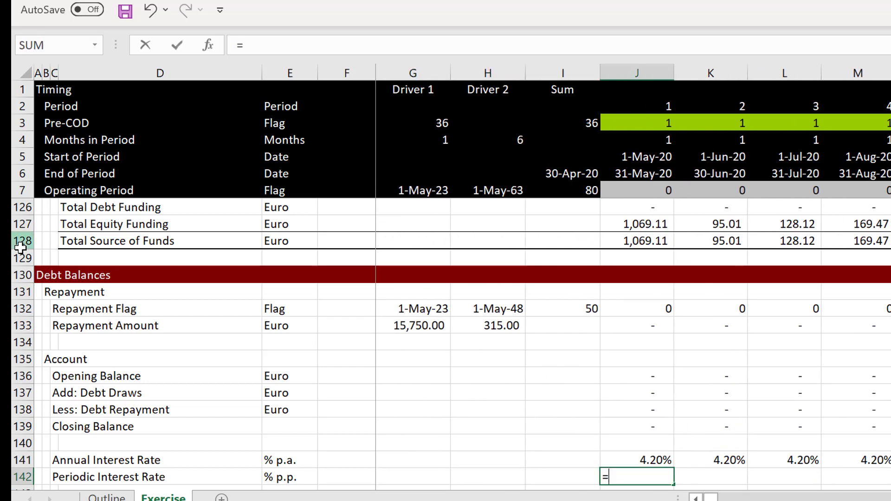
key(Up)
text(/)
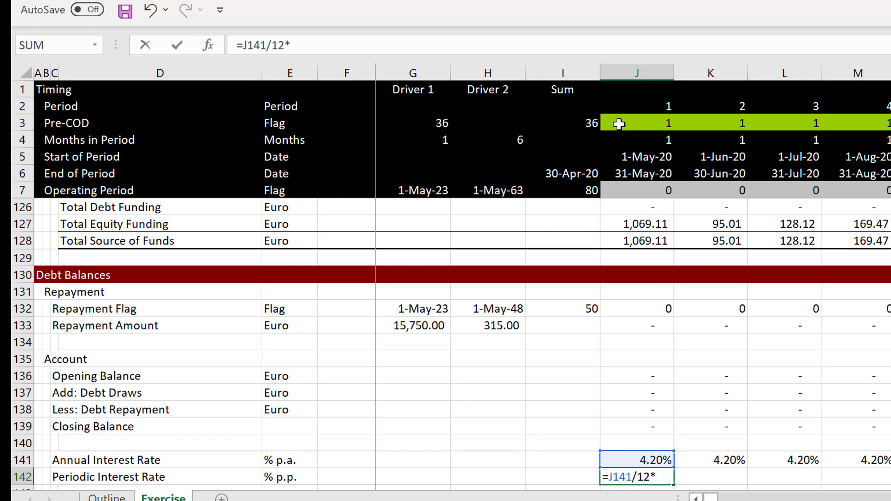
click(630, 148)
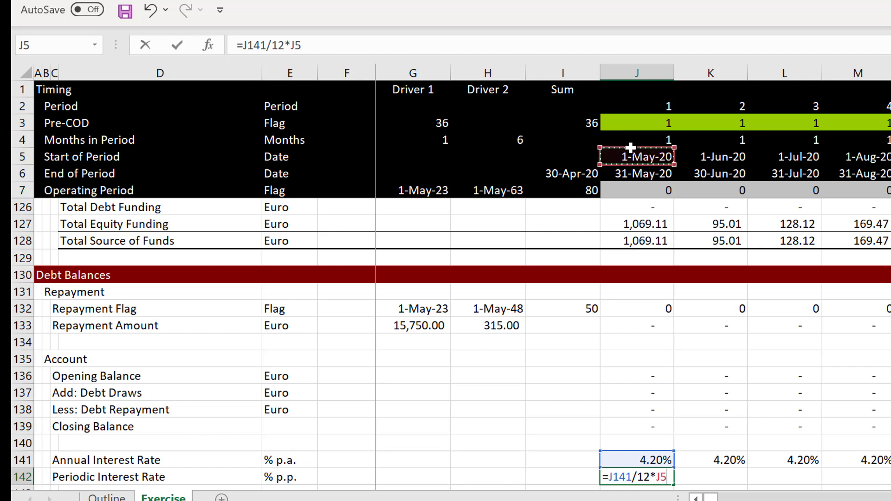
key(Up)
key(Return)
key(Up)
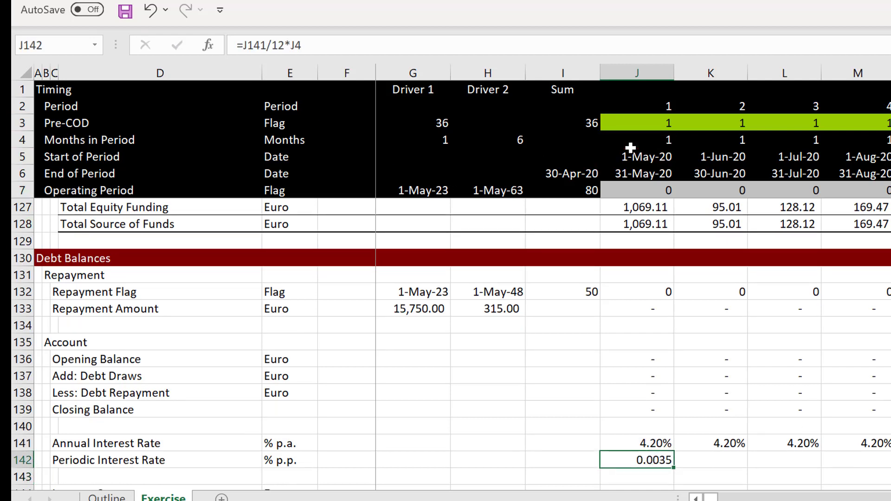
Format the Periodic Interest Rate in J142 as a percentage with two decimals and copy its formula across all the periods.
key(ctrl+shift+5)
key(ctrl+shift+Right)
key(ctrl+r)
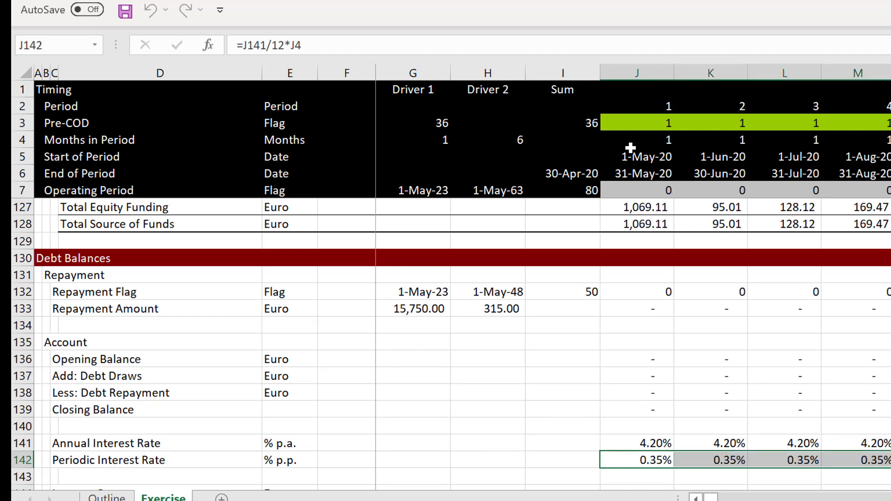
Calculate Interest Cost in J144 on the opening balance with =J142*J136 and copy the formula across all the periods.
key(Down)
key(Down)
key(Down)
key(Down)
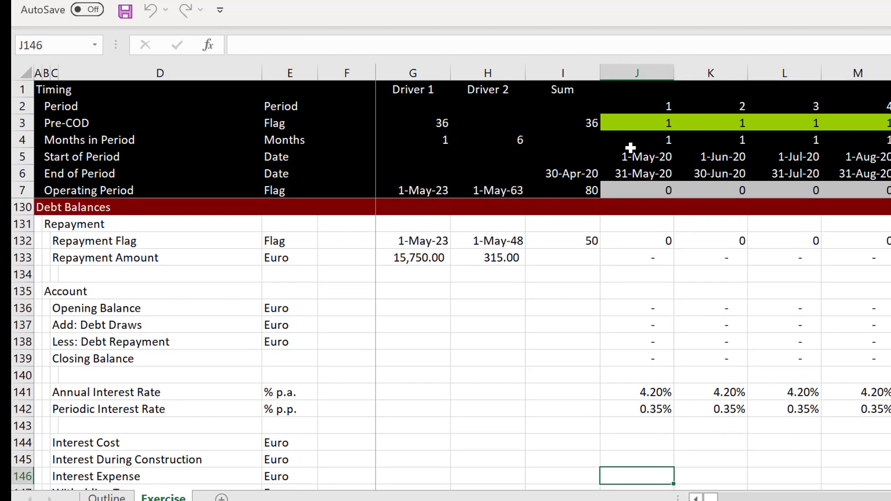
key(Up)
key(Up)
text(=)
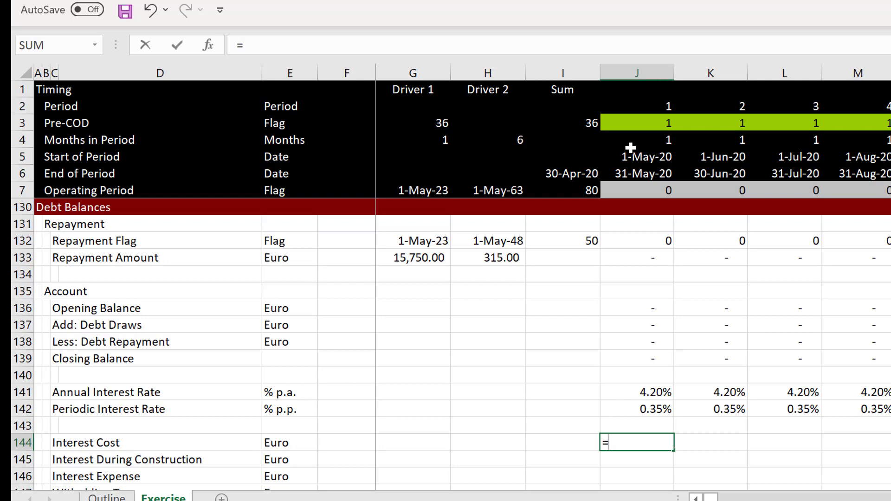
key(Up)
key(Up)
text(*)
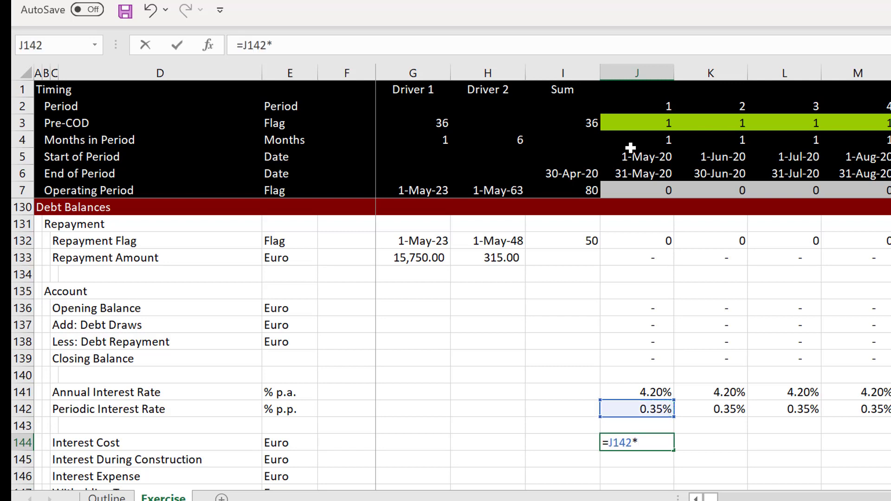
key(Up)
key(Up)
key(Up)
key(Up)
key(Up)
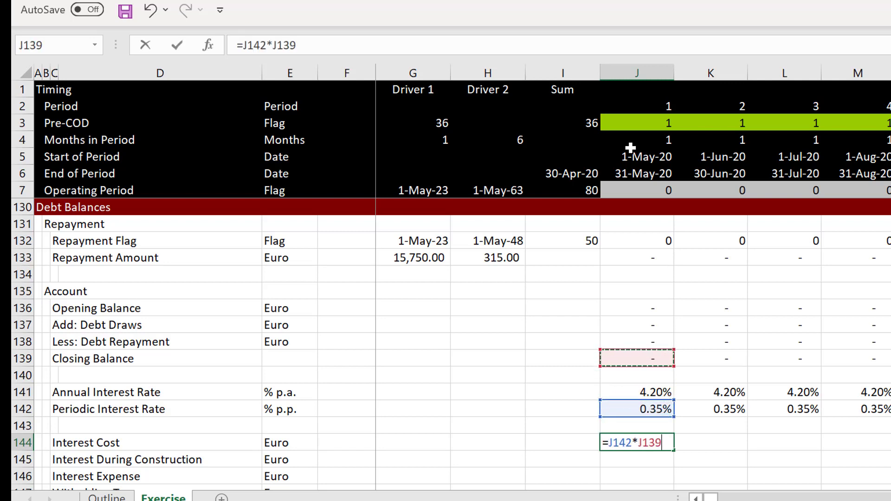
key(Up)
key(Up)
key(Up)
key(Return)
key(Up)
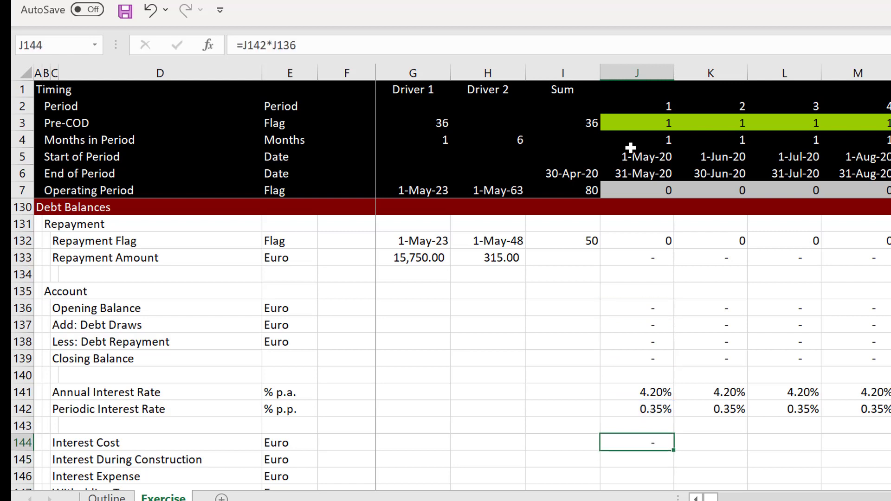
key(ctrl+shift+Right)
key(ctrl+r)
key(Down)
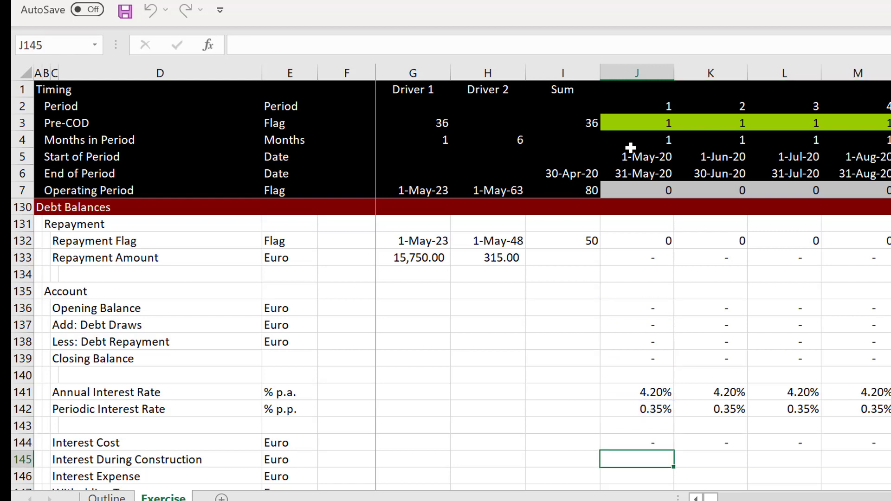
Calculate Interest During Construction in J145 using the Pre-COD flag with =J144*J3 and copy it across all the periods.
text(=)
key(Up)
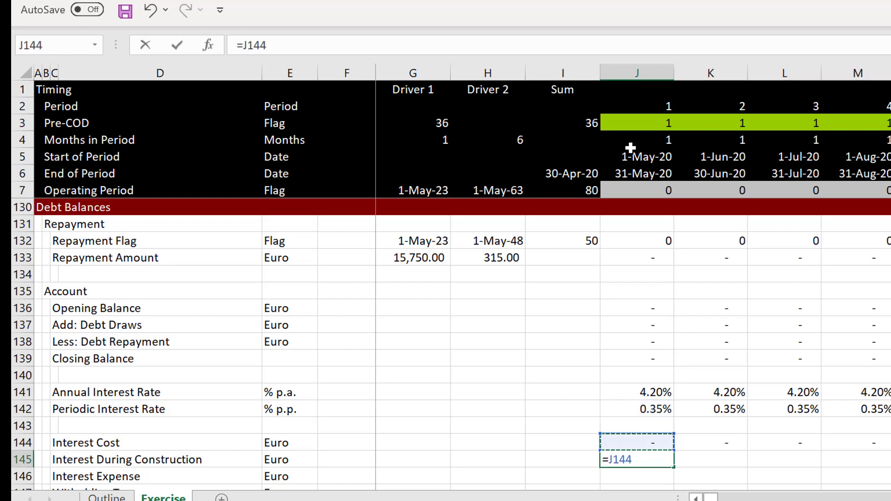
text(*)
click(649, 124)
key(Return)
key(Up)
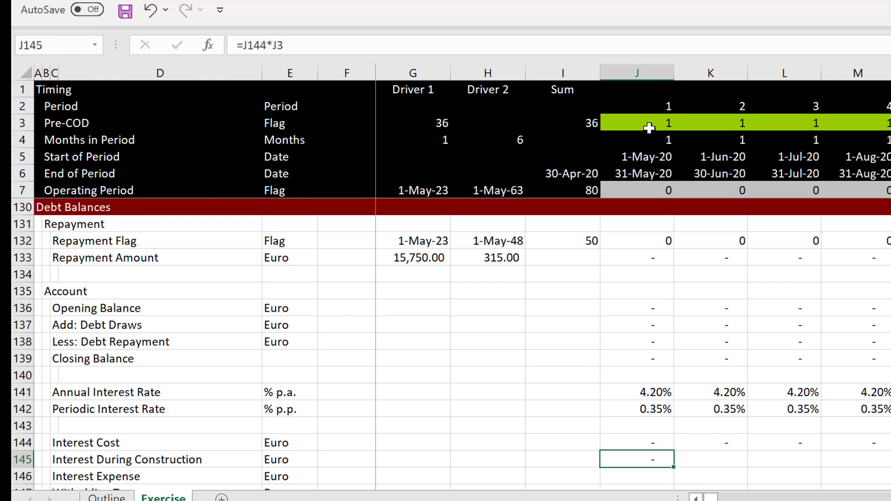
key(ctrl+shift+Right)
key(ctrl+r)
key(Down)
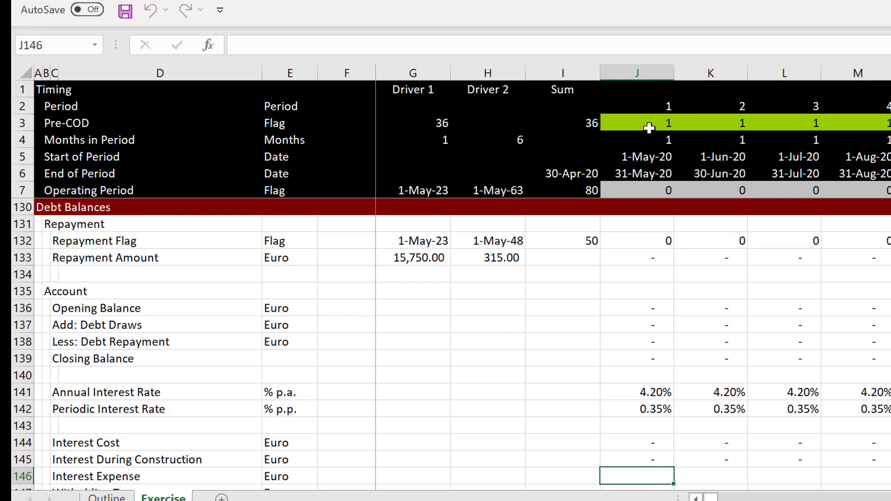
Calculate Interest Expense in J146 using the Operating Period flag with =J144*J7 and copy it across all the periods.
text(=)
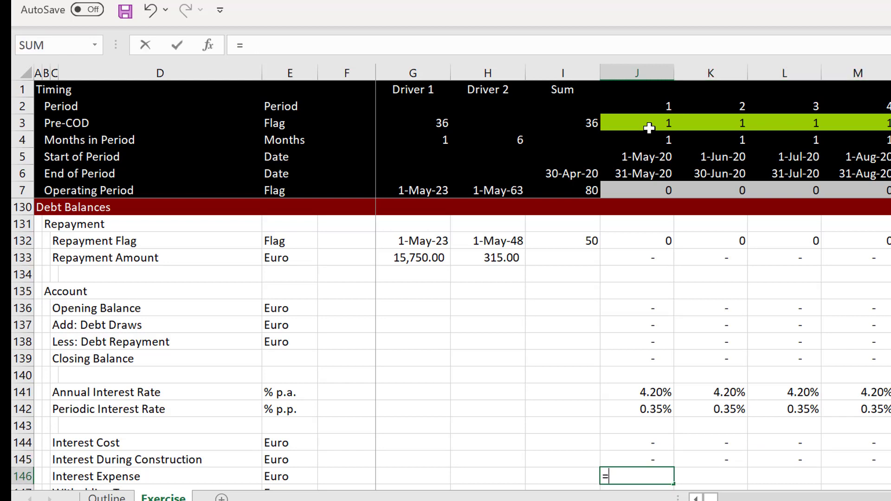
click(643, 438)
text(*)
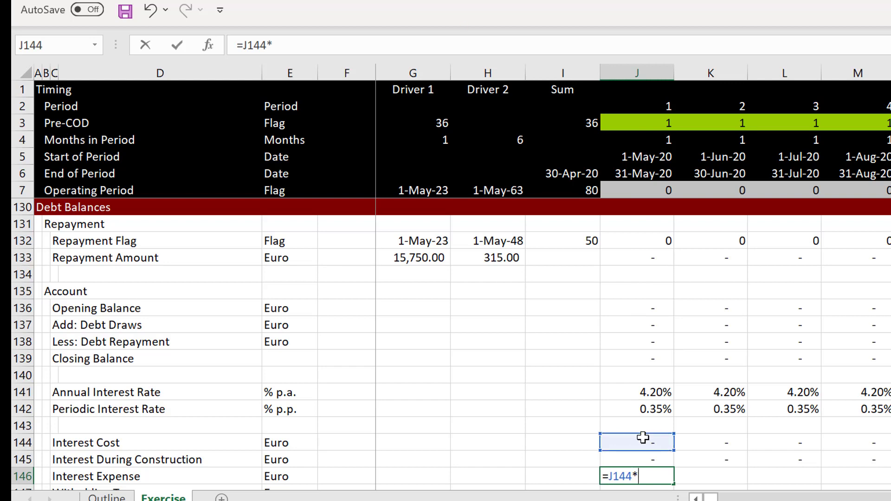
click(650, 190)
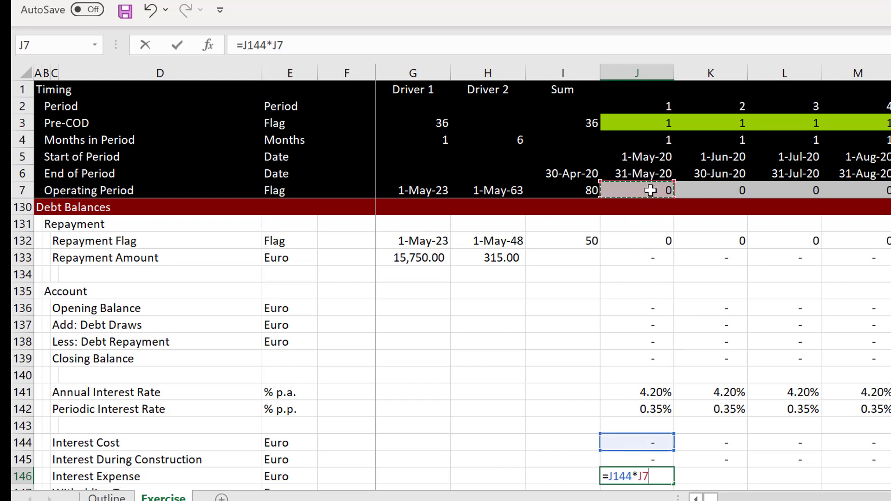
key(Return)
key(Up)
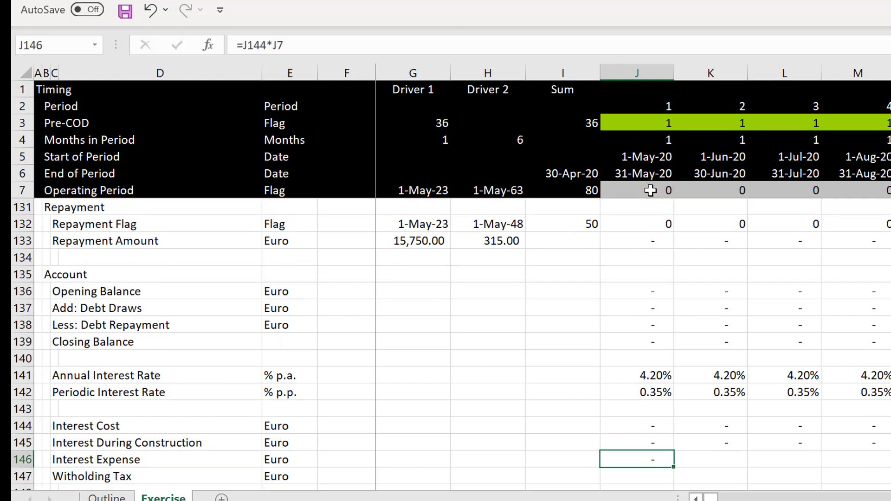
key(ctrl+shift+Right)
key(ctrl+r)
key(Down)
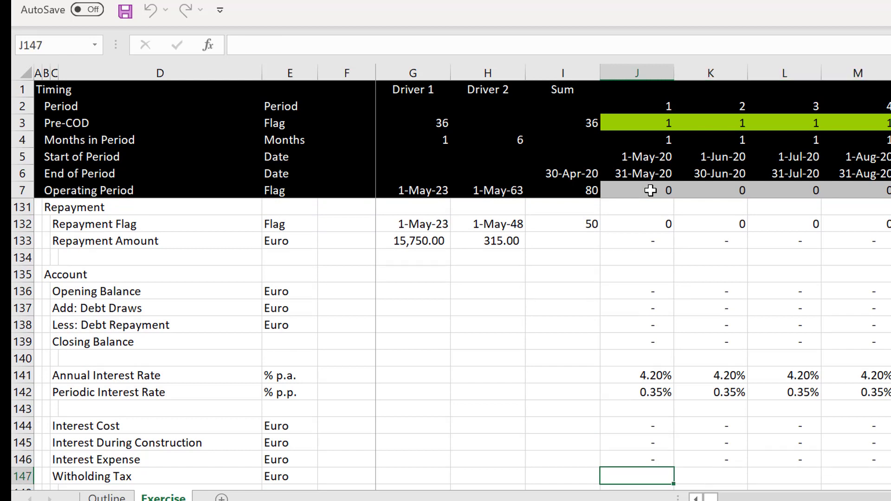
Link Driver 1 of the Witholding Tax row, G147, to the Witholding Tax Rate input in F47.
key(Left)
key(Left)
key(Left)
key(Left)
key(Left)
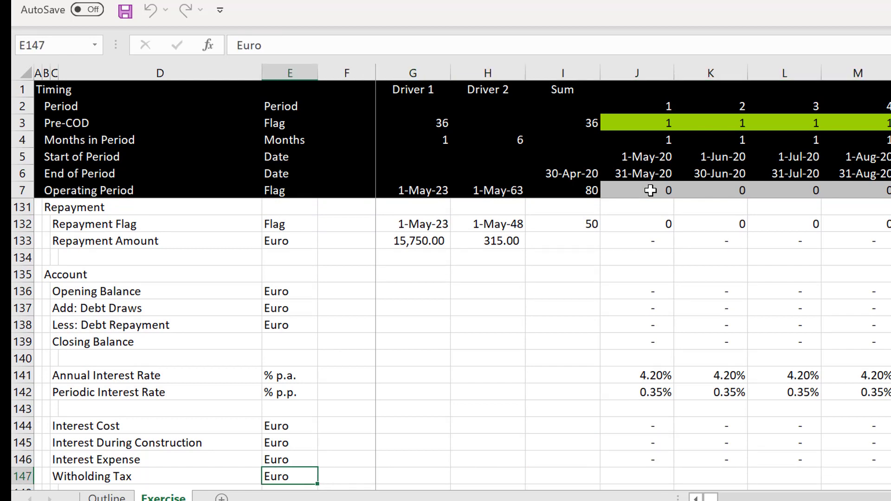
key(Right)
key(Right)
text(=)
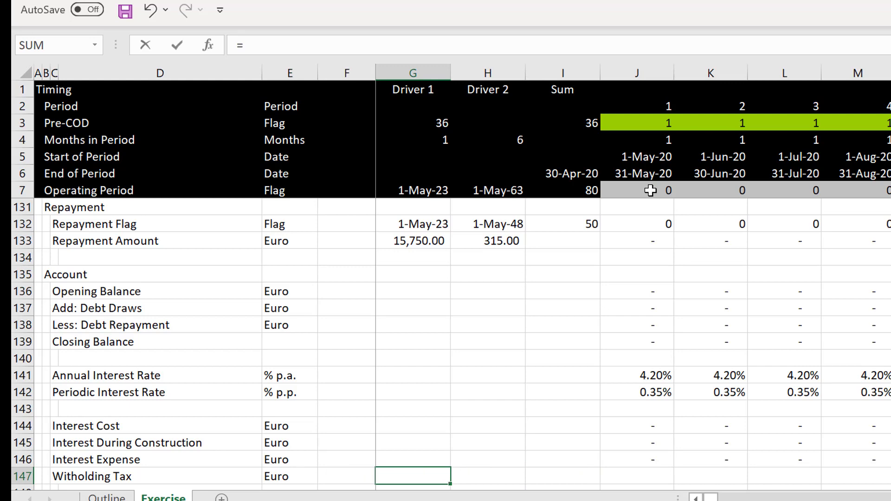
key(Up)
key(Up)
key(Up)
key(Up)
key(Up)
key(Up)
key(Up)
key(Up)
key(Up)
key(Up)
key(Up)
key(Up)
key(Up)
key(Up)
key(Up)
key(Up)
key(Up)
key(Up)
key(Up)
key(Up)
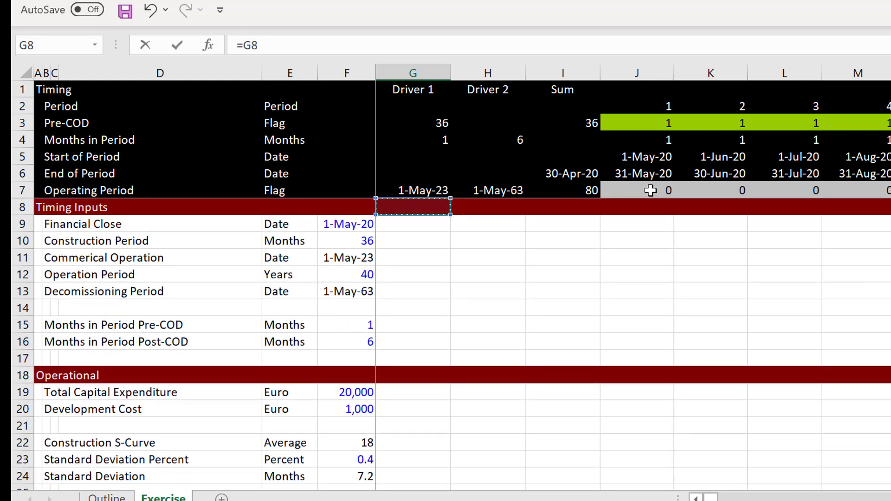
key(Page_Down)
key(Down)
key(Down)
key(Down)
key(Down)
key(Down)
key(Down)
key(Down)
key(Down)
key(Down)
key(Down)
key(Down)
key(Down)
key(Down)
key(Down)
key(Down)
key(Down)
key(Down)
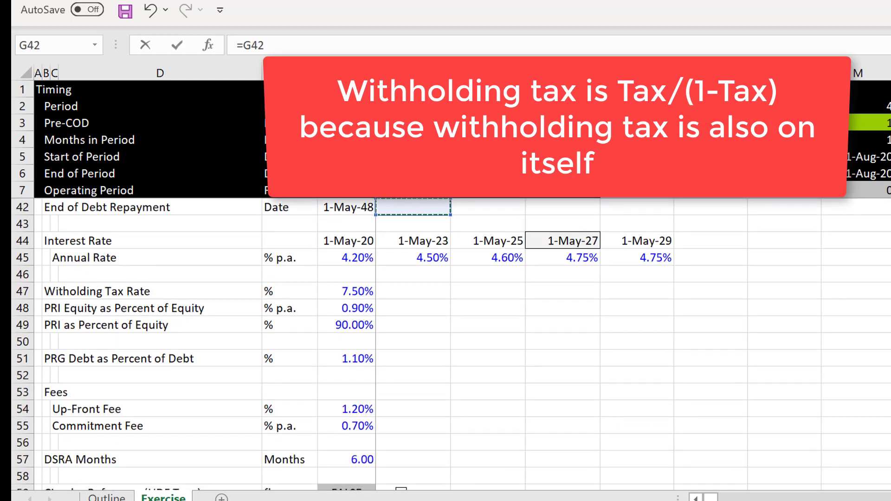
key(Down)
key(Down)
key(Down)
key(Down)
key(Left)
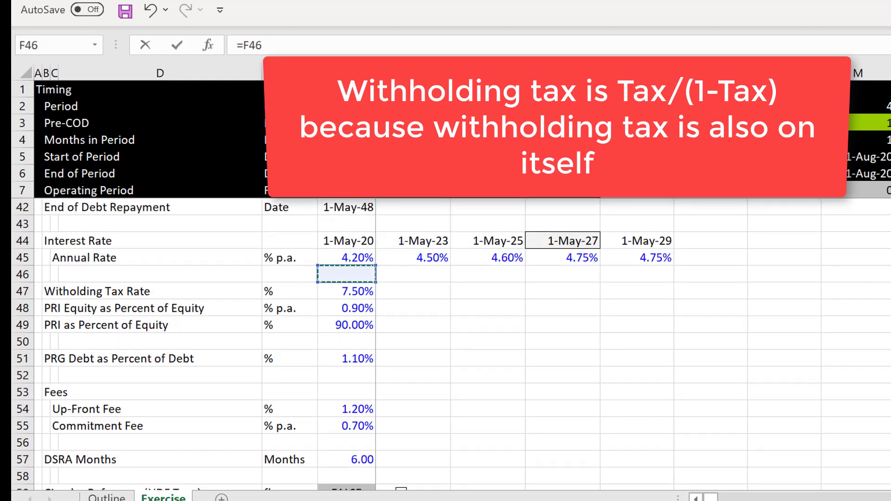
key(Down)
key(Return)
key(Up)
Calculate the grossed-up withholding tax rate in H147 with =G147/(1-G147) and format it as a percentage.
key(Right)
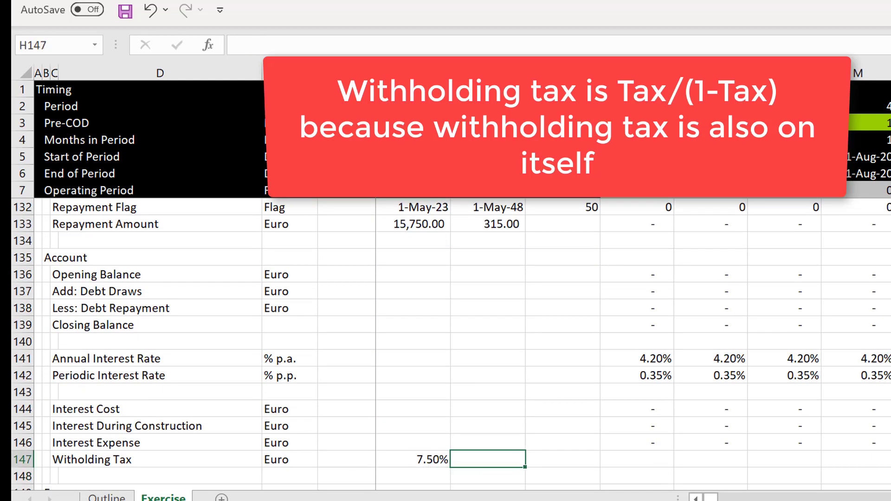
text(=)
key(Left)
text(*)
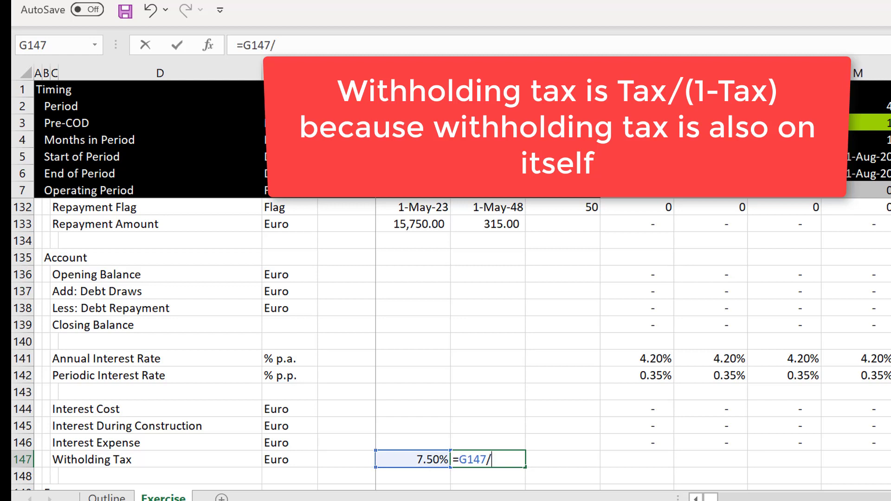
key(Left)
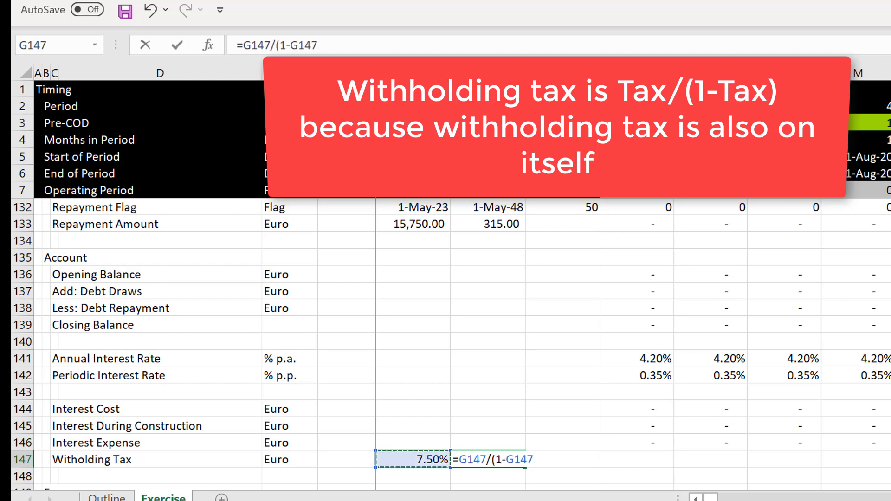
text())
key(Return)
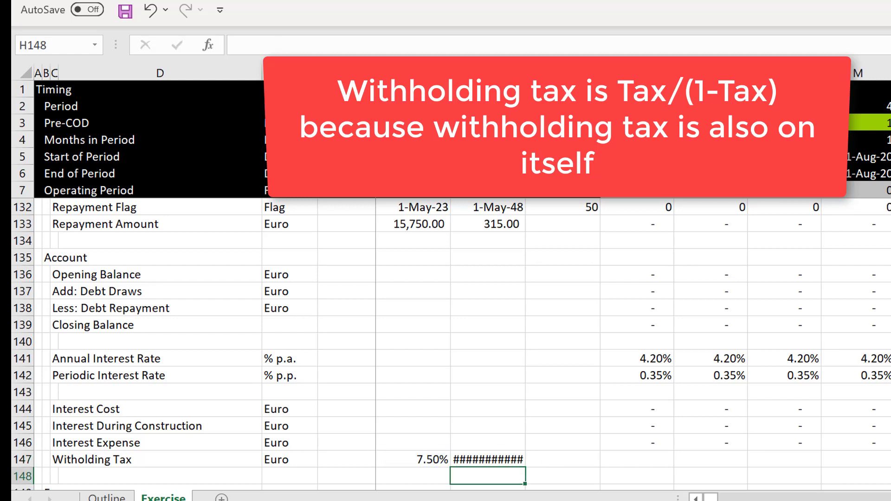
key(Up)
key(ctrl+shift+5)
Calculate Witholding Tax in J147 on Interest During Construction with =$H$147*J145 and copy it across all the periods.
key(Right)
key(Right)
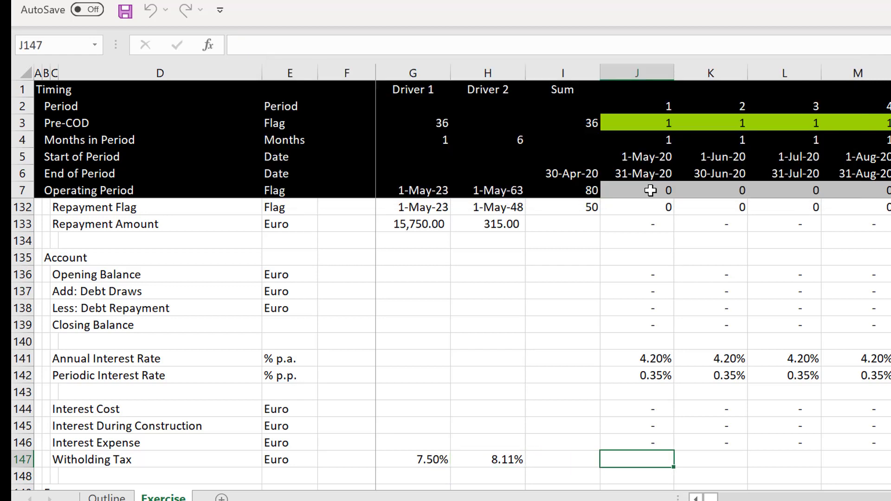
text(=)
key(Left)
key(Left)
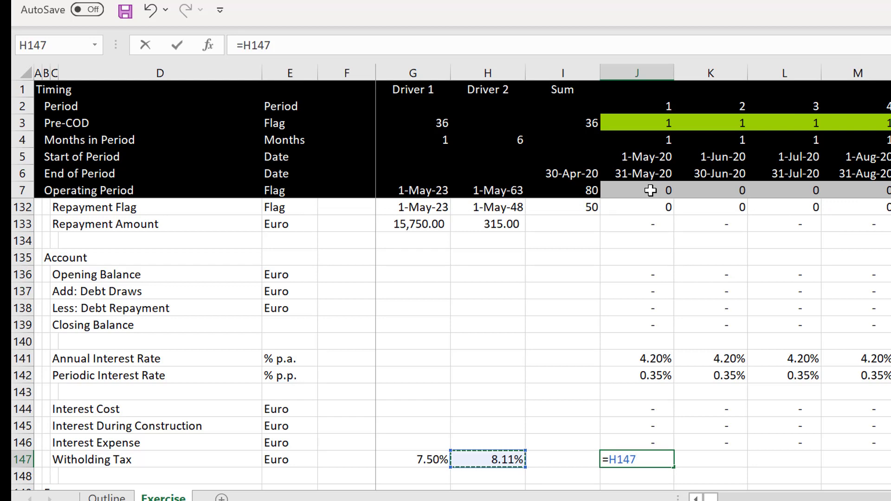
key(F4)
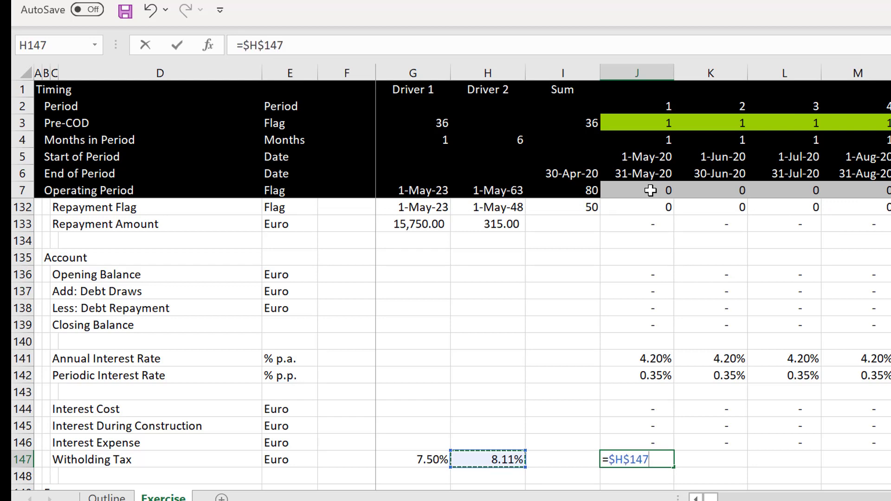
text(*)
key(Up)
key(Up)
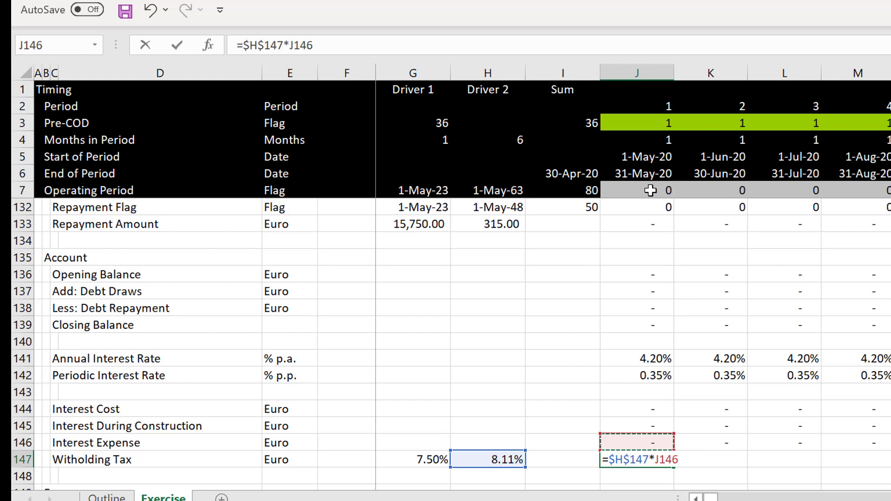
key(Up)
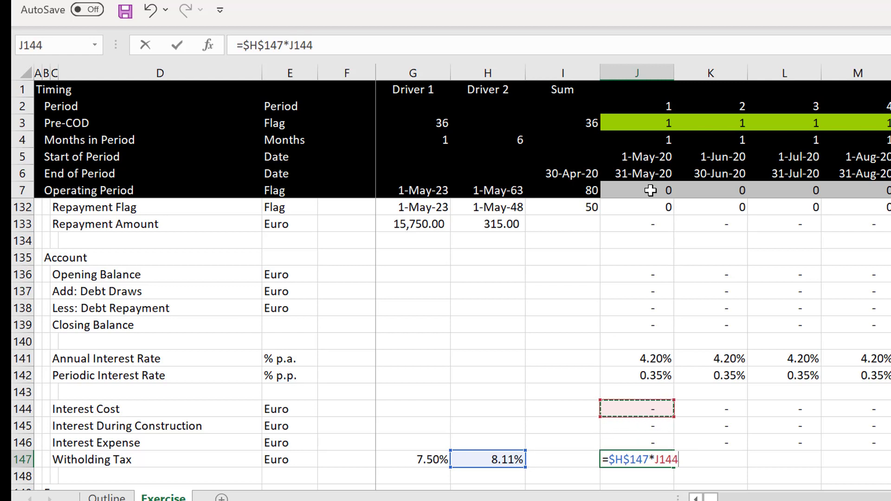
key(Down)
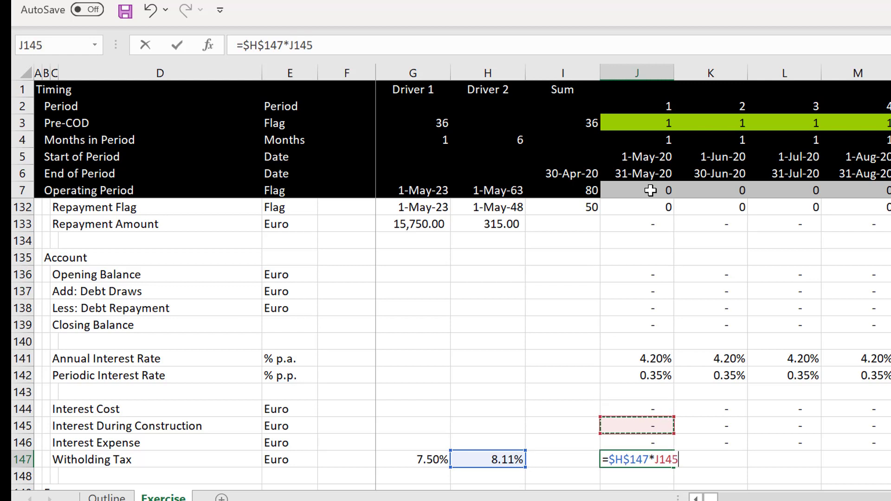
key(Return)
key(Up)
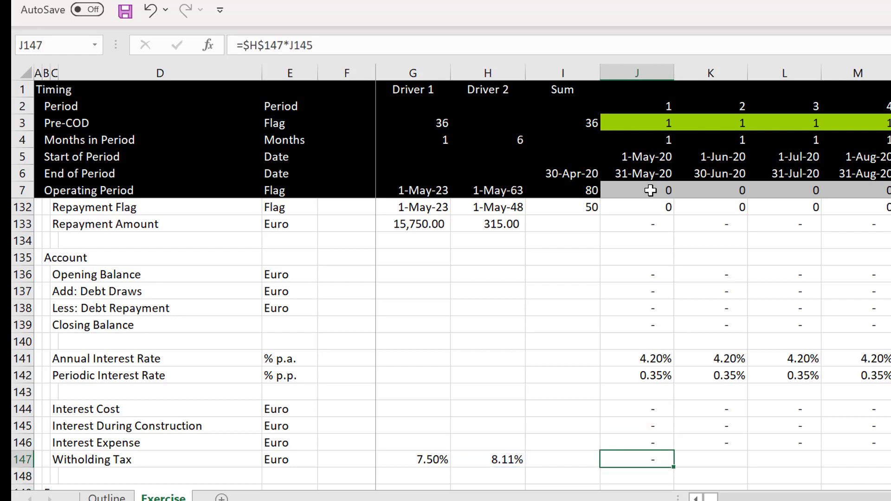
key(ctrl+shift+Right)
key(ctrl+r)
Rename the row 147 label in C147 as Witholding Tax Pre-COD.
key(Left)
key(Left)
key(Left)
key(Left)
key(Left)
key(Left)
key(Left)
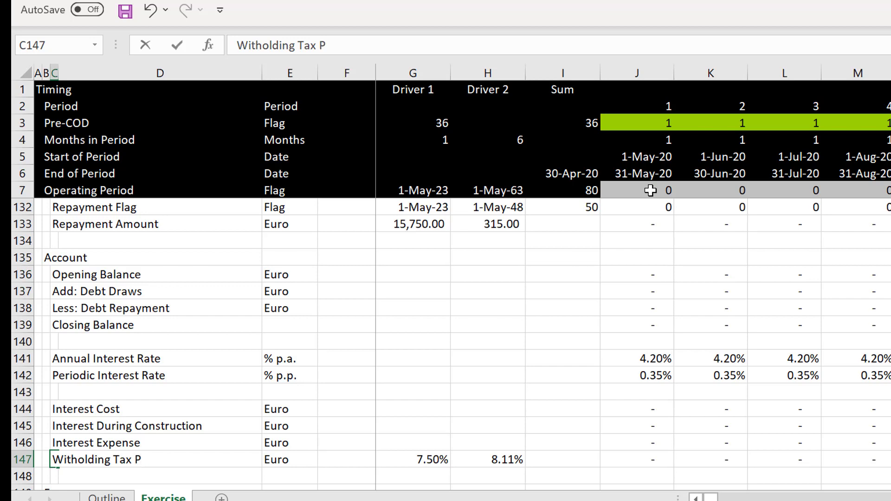
text(COD)
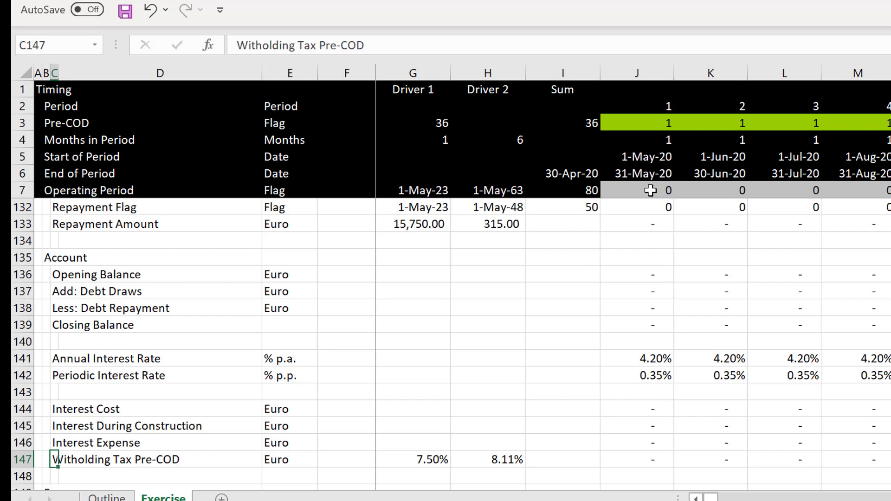
key(Return)
Insert a new blank row at row 148, directly below Witholding Tax Pre-COD.
key(Down)
key(Down)
key(shift+space)
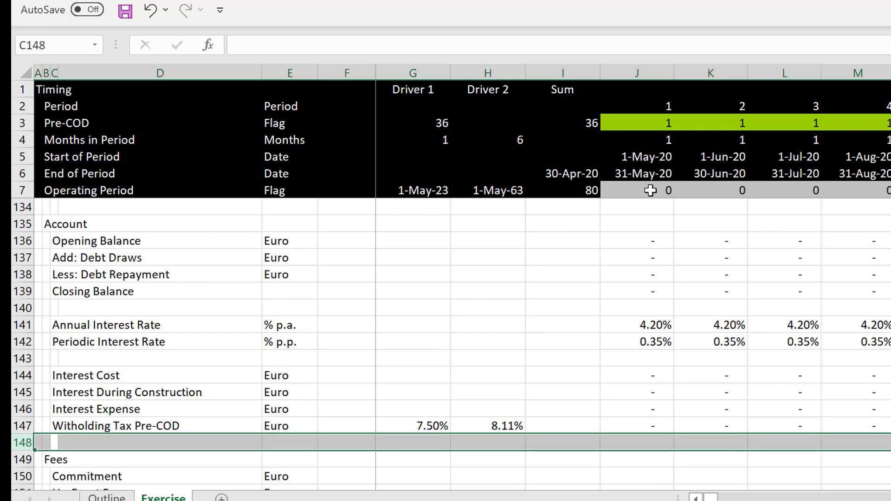
key(ctrl+shift+equal)
key(Left)
key(Right)
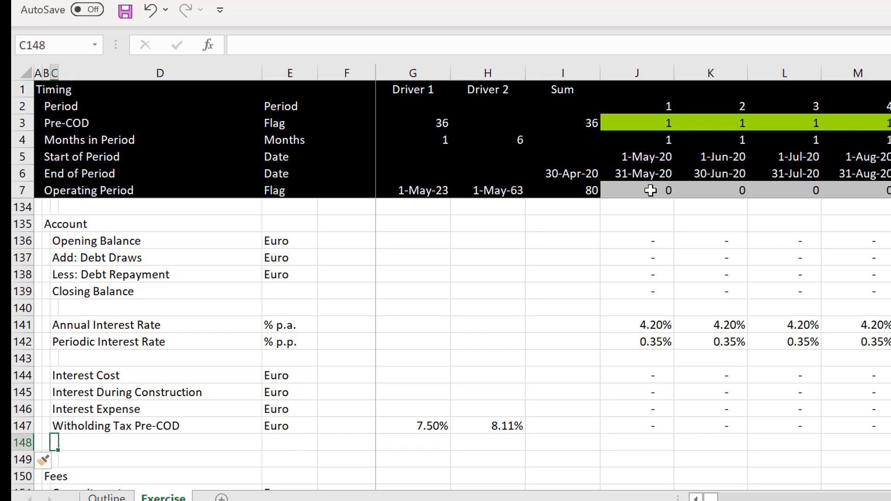
Label the new row in C148 as Witholding Tax Post-COD and enter Euro as its unit in E148.
key(ctrl+d)
key(F2)
key(BackSpace)
key(BackSpace)
key(BackSpace)
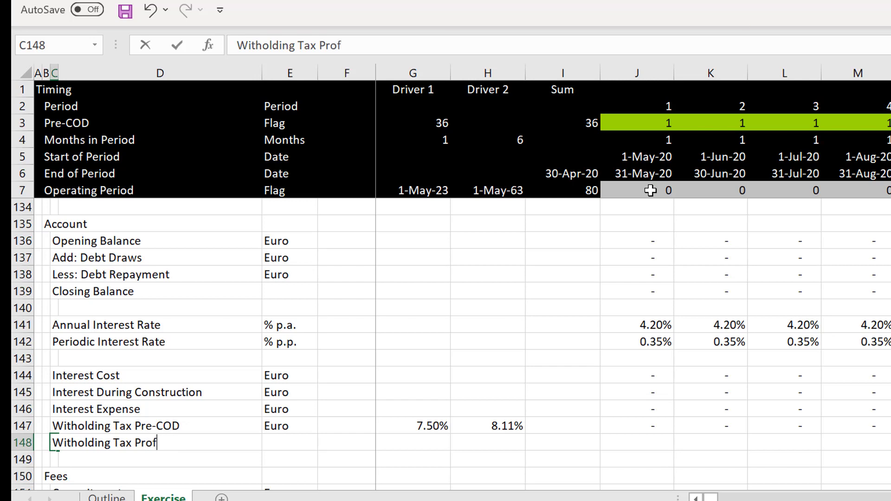
key(BackSpace)
key(BackSpace)
text(ost-COD)
key(Return)
key(Up)
key(Right)
key(Right)
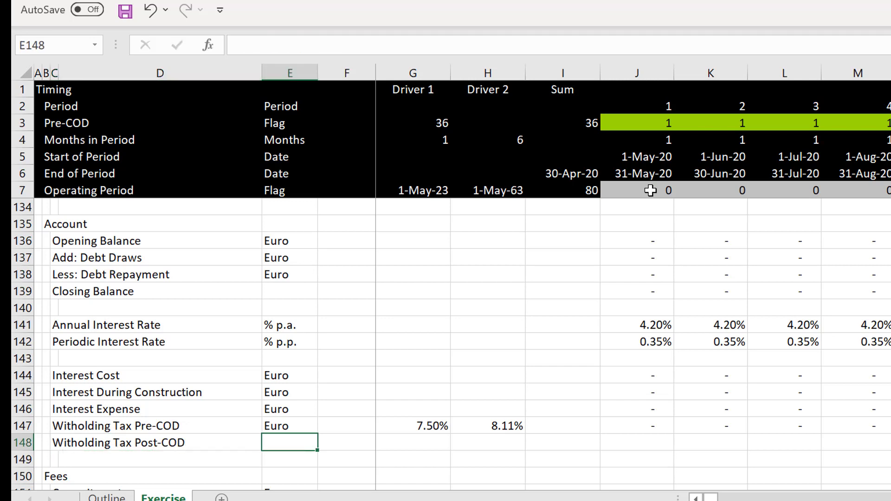
text(Euro)
Link both drivers of the Post-COD row to the Pre-COD row with =G147 in G148 and =H147 in H148.
key(Right)
key(Right)
key(Right)
key(Left)
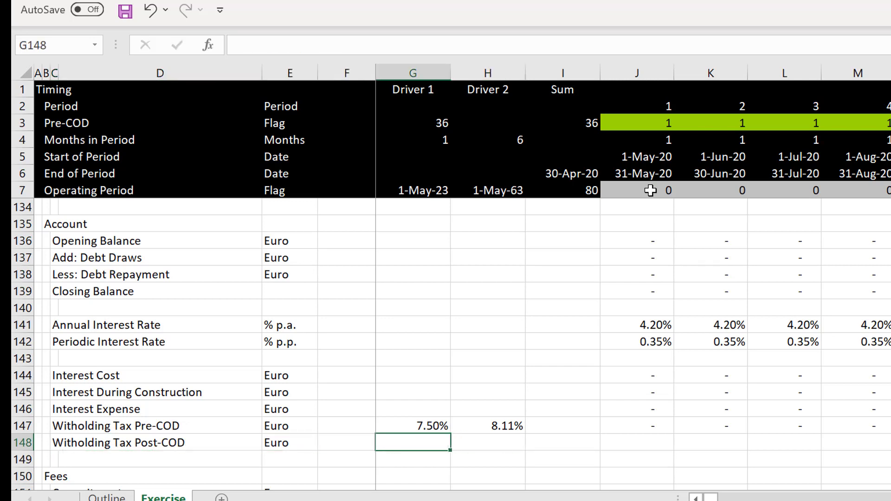
text(=)
key(Up)
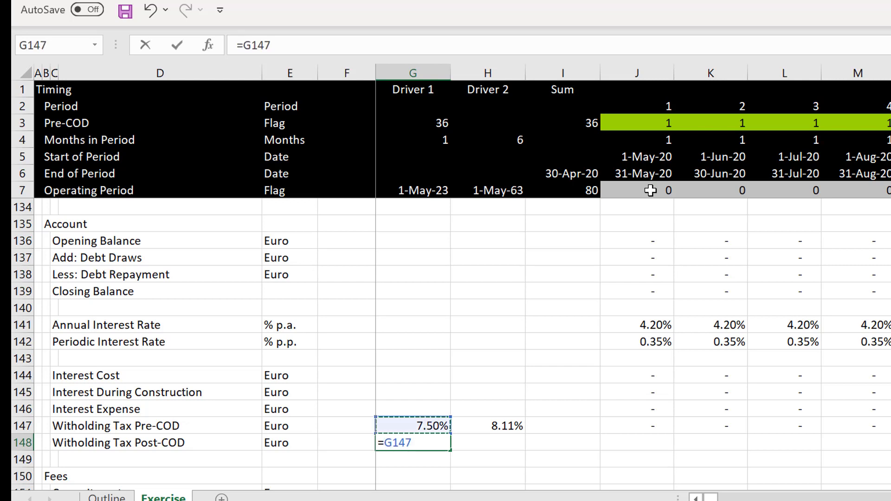
key(Return)
key(Up)
key(Right)
text(=)
key(Up)
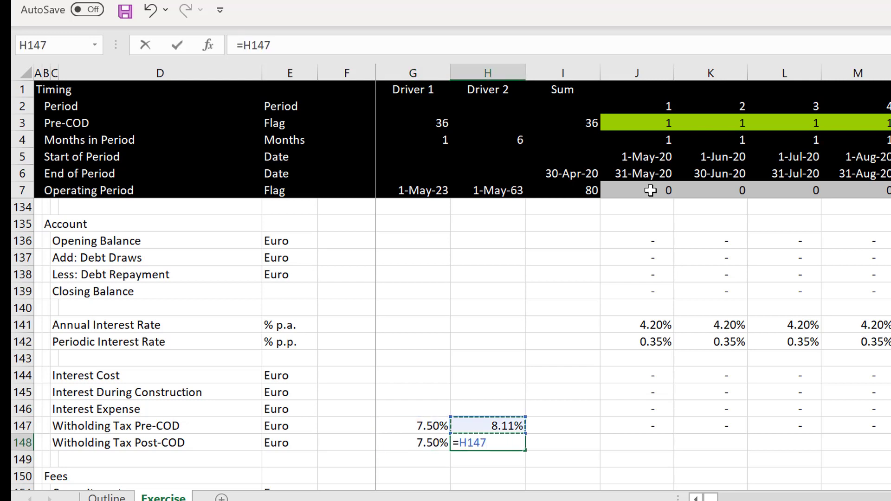
key(Return)
Calculate Witholding Tax Post-COD in J148 on Interest Expense with =$H$148*J146 and copy it across all the periods.
key(Right)
key(Up)
key(Right)
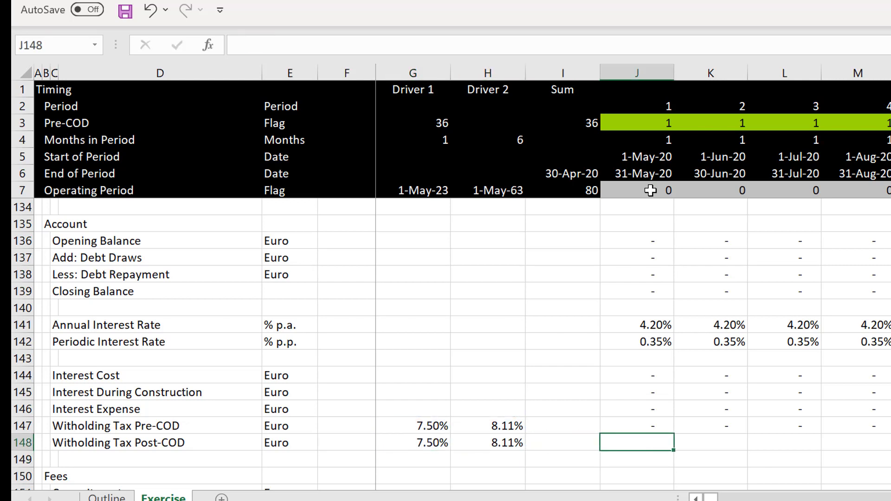
text(=)
key(Left)
key(Left)
key(F4)
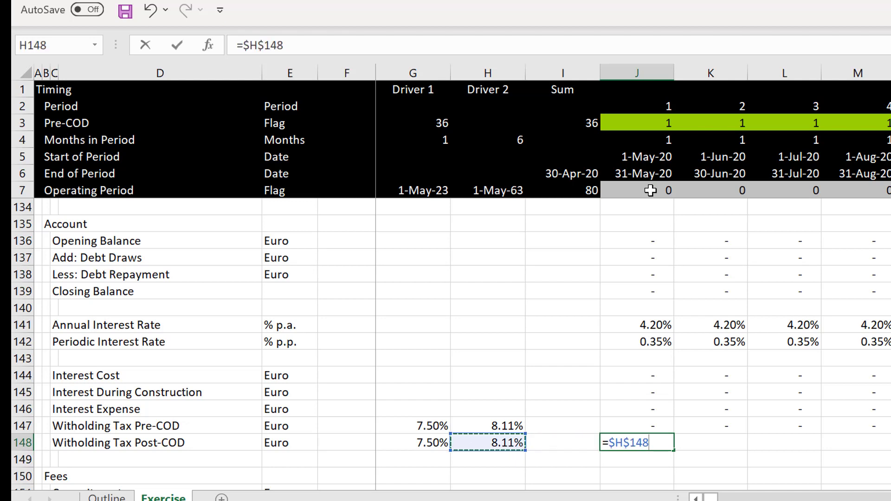
text(*)
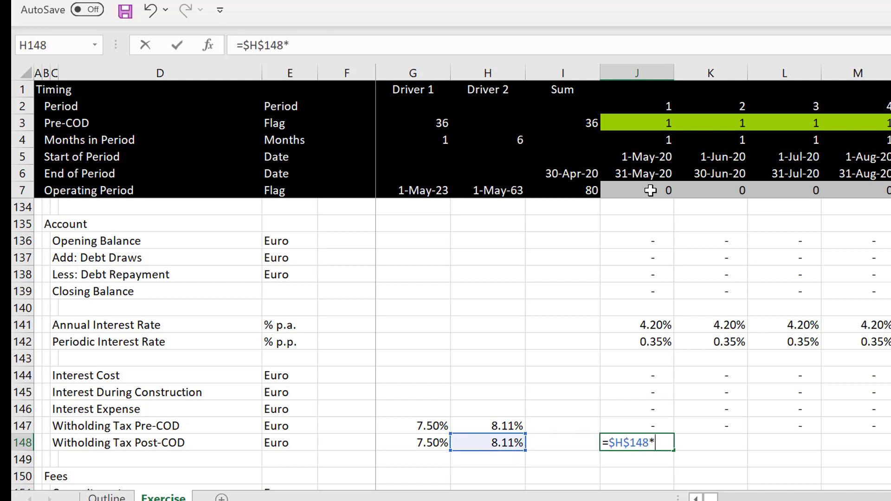
key(Up)
key(Up)
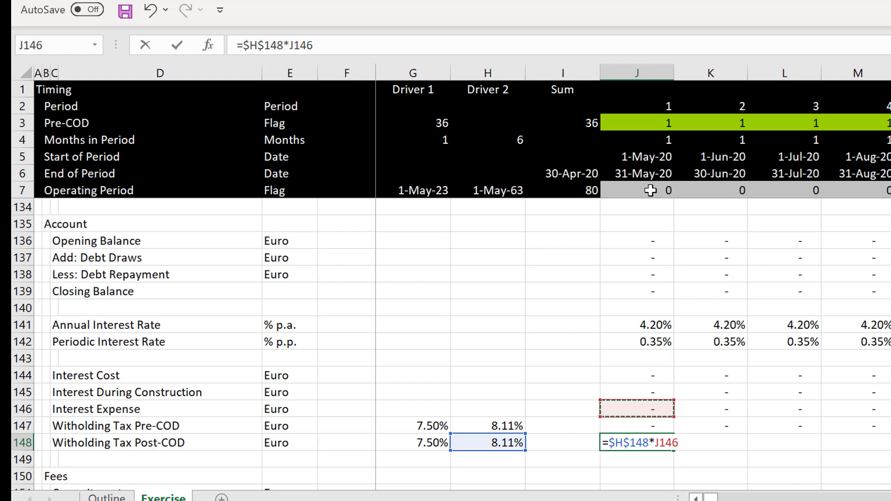
key(Return)
key(Up)
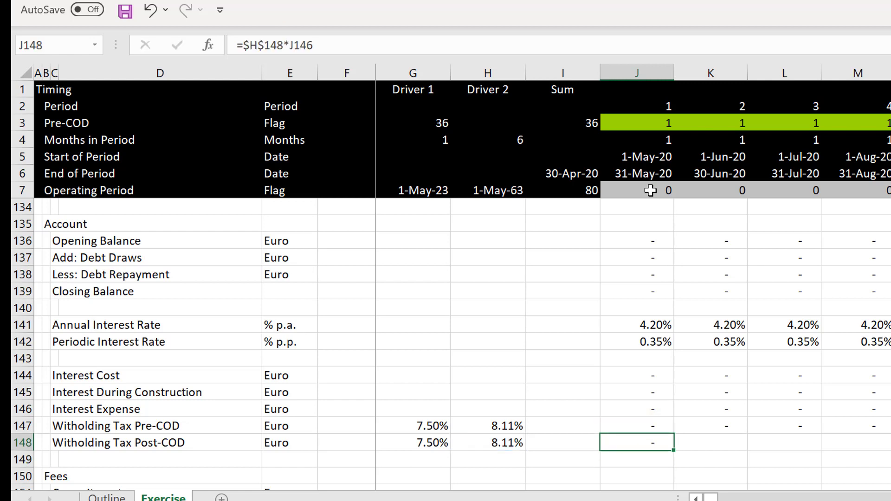
key(ctrl+shift+Right)
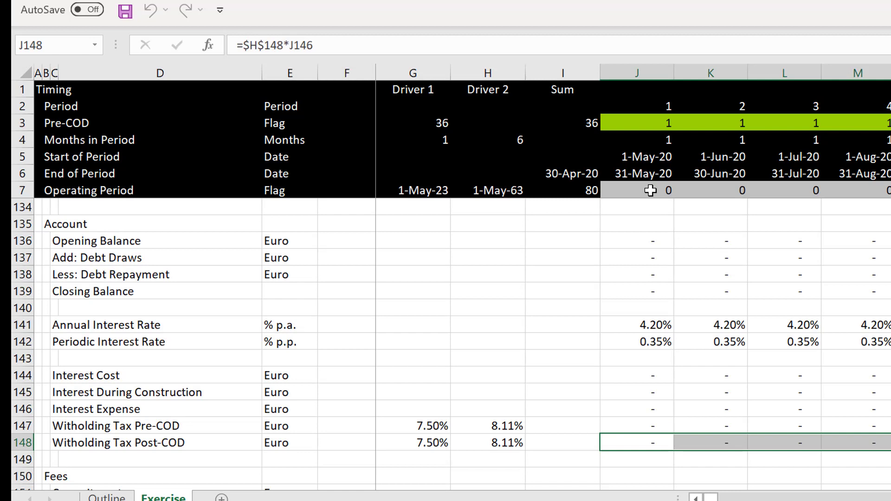
Link the Commitment driver in G151 of the Fees block to the computed Debt amount in Sources of Funds with =H89.
key(Left)
key(Down)
key(Down)
key(Down)
key(Down)
key(Down)
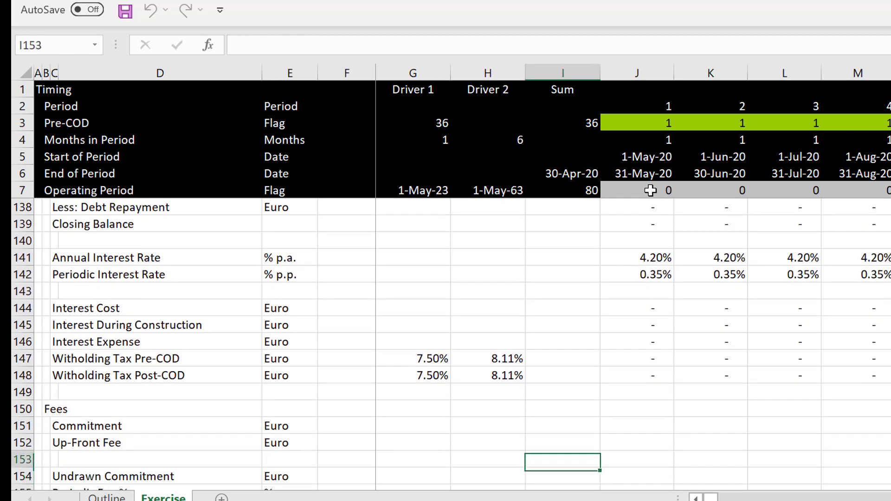
key(Up)
key(Up)
key(Left)
key(Left)
key(Left)
key(Left)
key(Left)
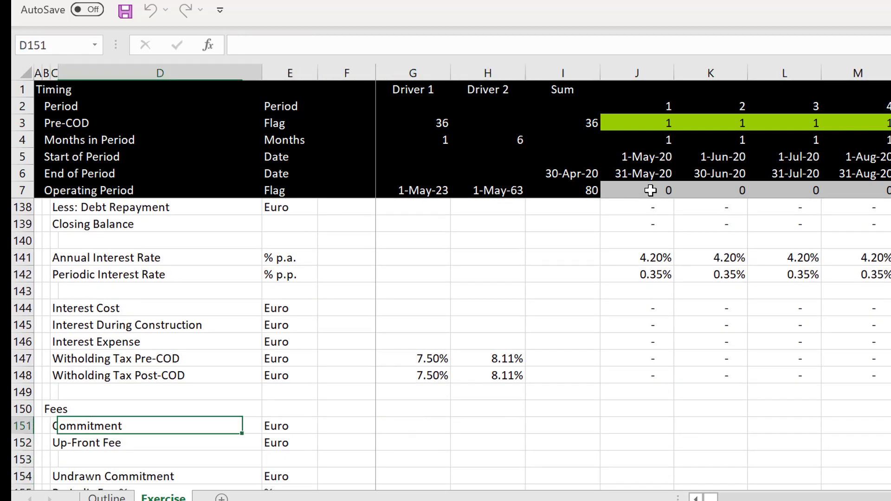
key(Right)
key(Right)
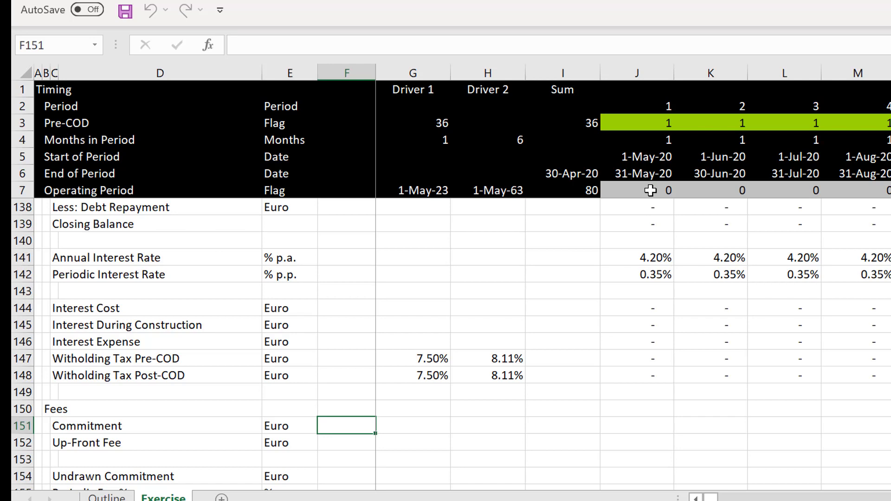
key(Right)
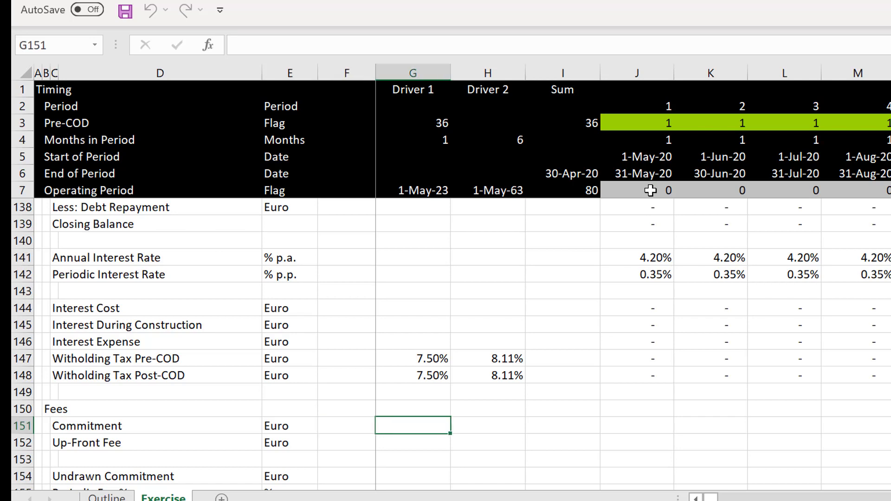
text(=)
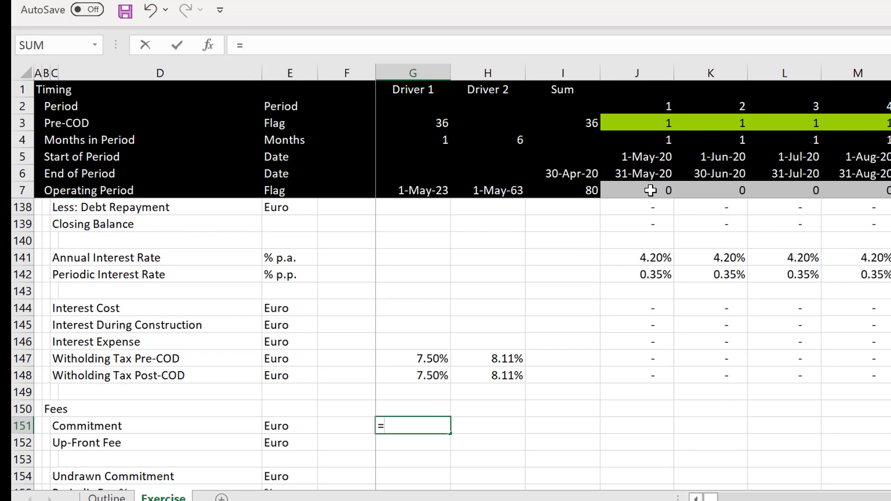
key(Page_Up)
key(Page_Up)
key(Page_Up)
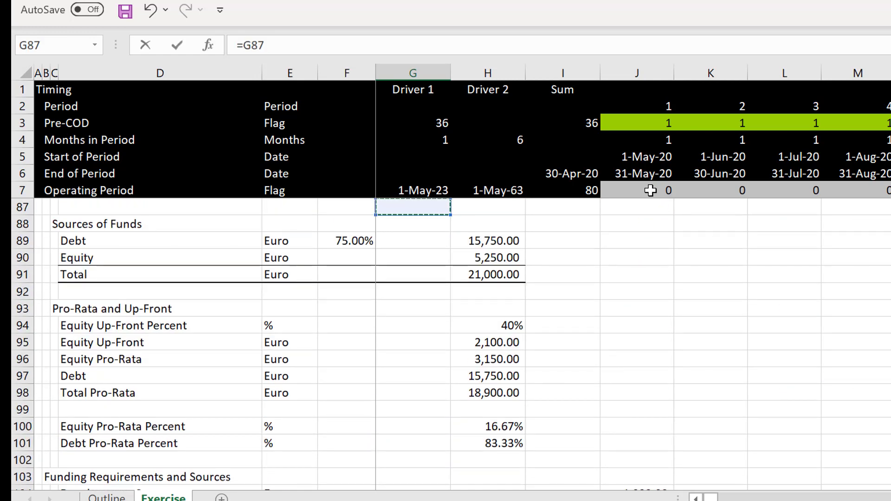
key(Page_Up)
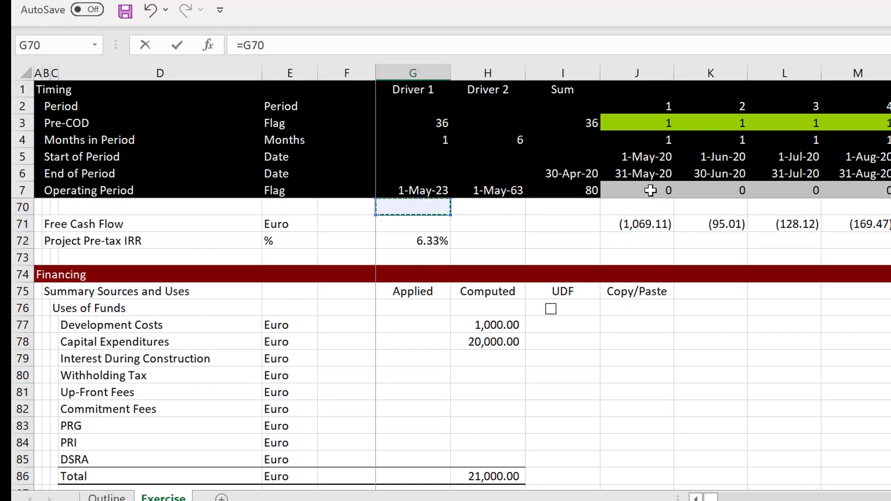
key(Page_Down)
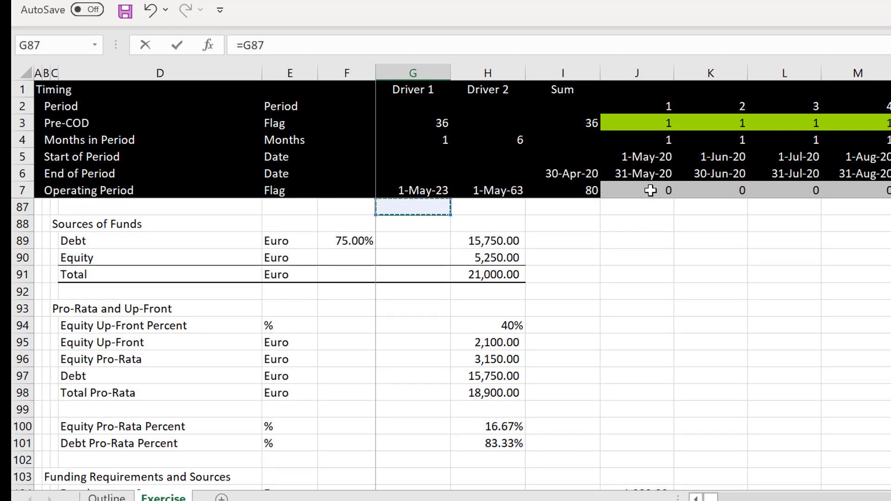
key(Page_Up)
key(Down)
key(Down)
key(Down)
key(Down)
key(Down)
key(Down)
key(Down)
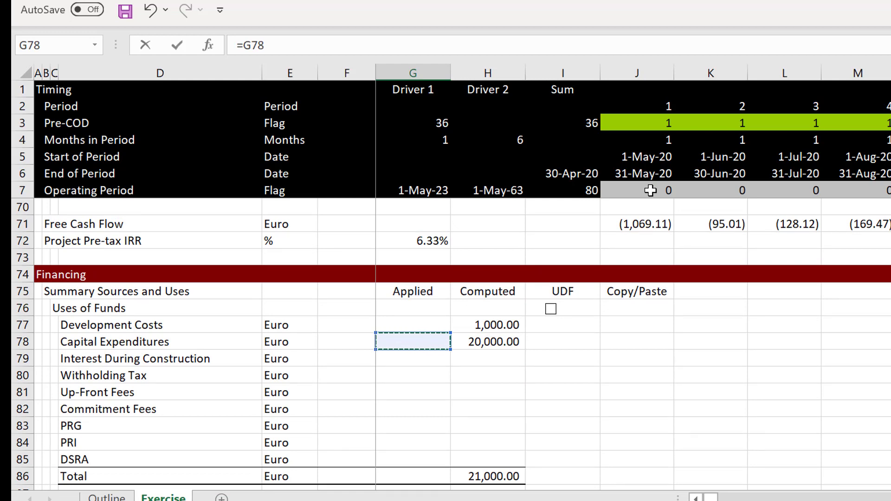
key(Page_Down)
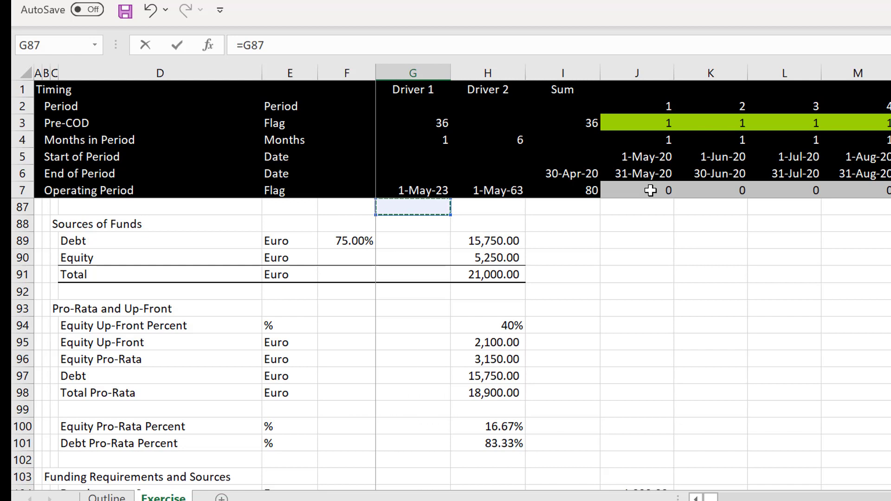
key(Down)
key(Down)
key(Right)
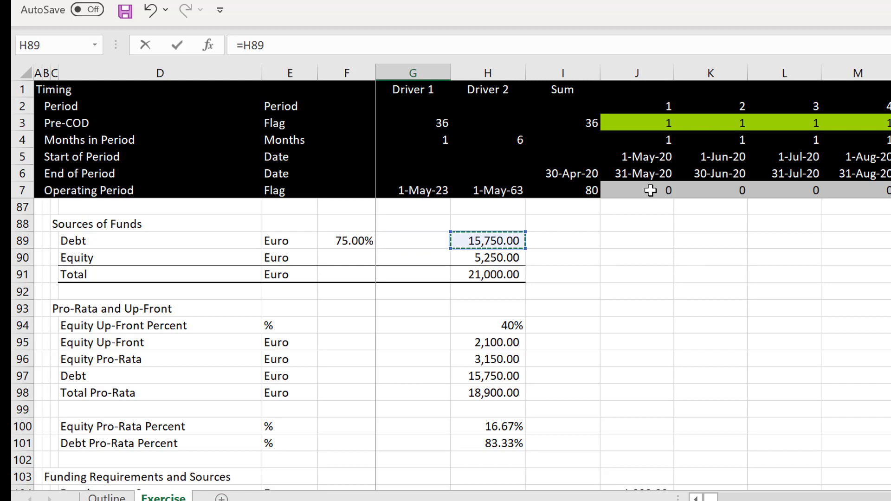
key(Return)
Set the Commitment row in J151 to its driver with =$G$151 and copy it across all the periods.
key(Up)
key(Right)
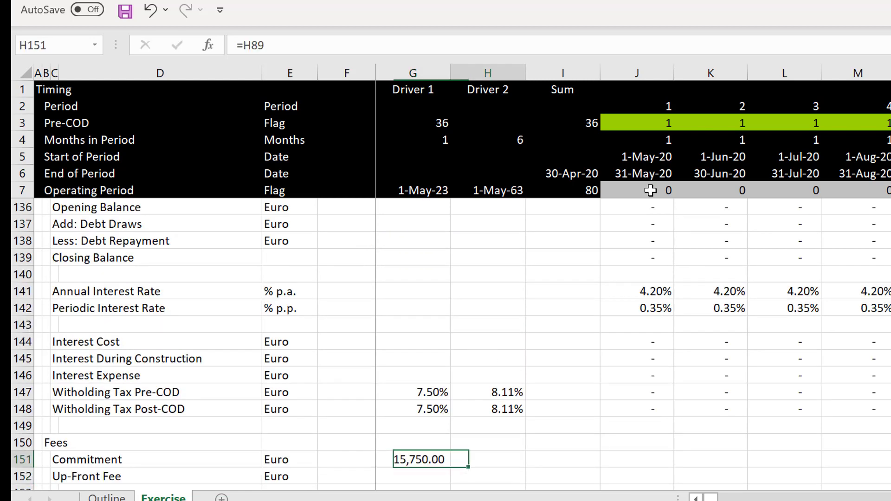
key(Right)
key(Right)
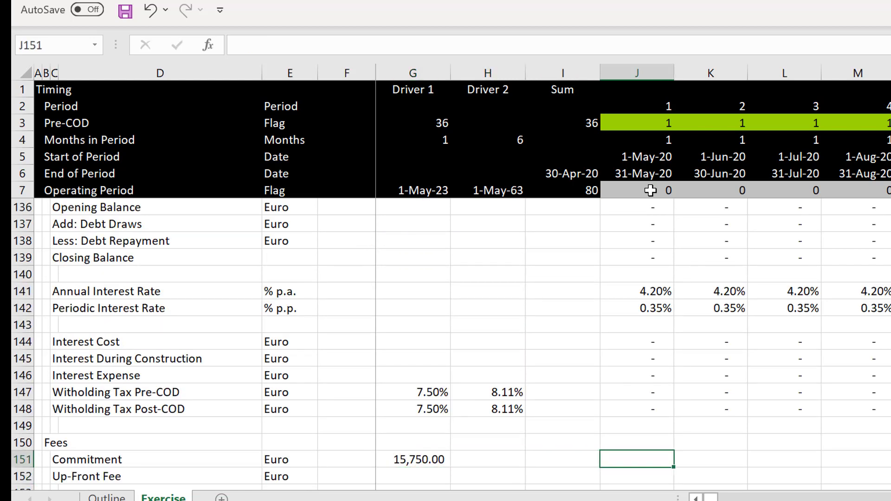
text(=)
key(Left)
key(Left)
key(Left)
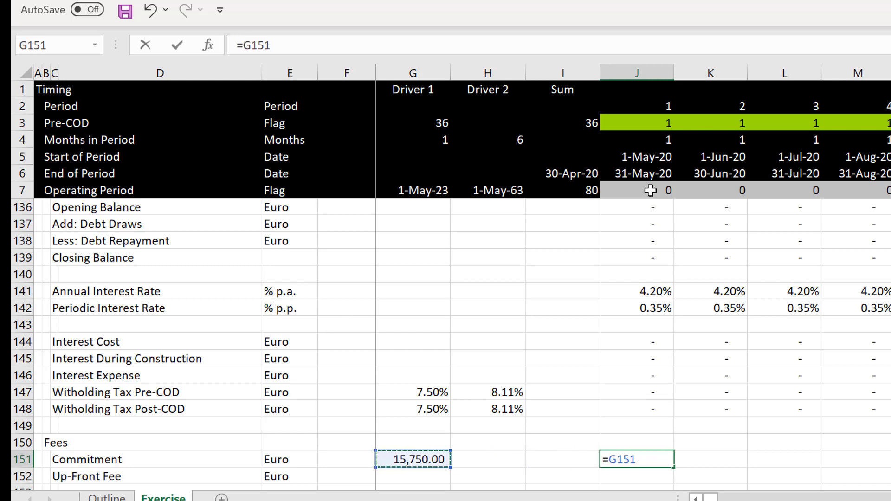
key(F4)
key(ctrl+Return)
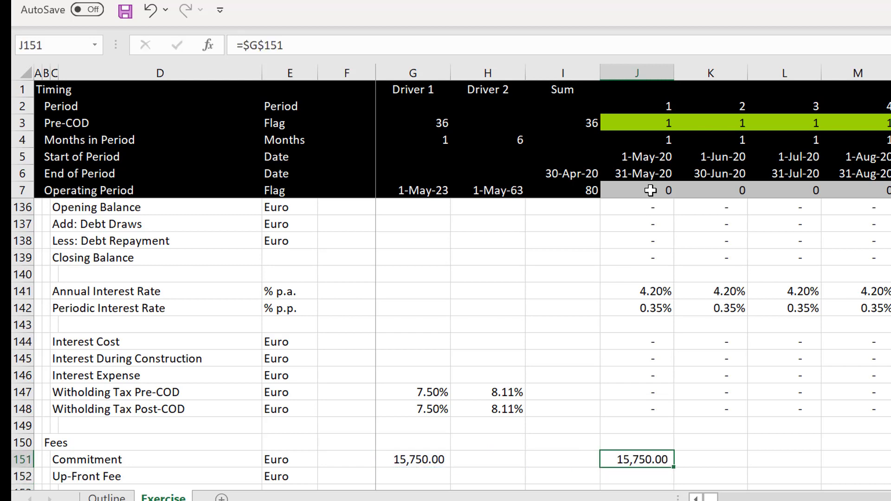
key(ctrl+shift+Right)
key(ctrl+r)
Link the Up-Front Fee driver in G152 to the up-front fee percentage in the Fees assumptions with =F54.
key(Down)
key(Down)
key(Down)
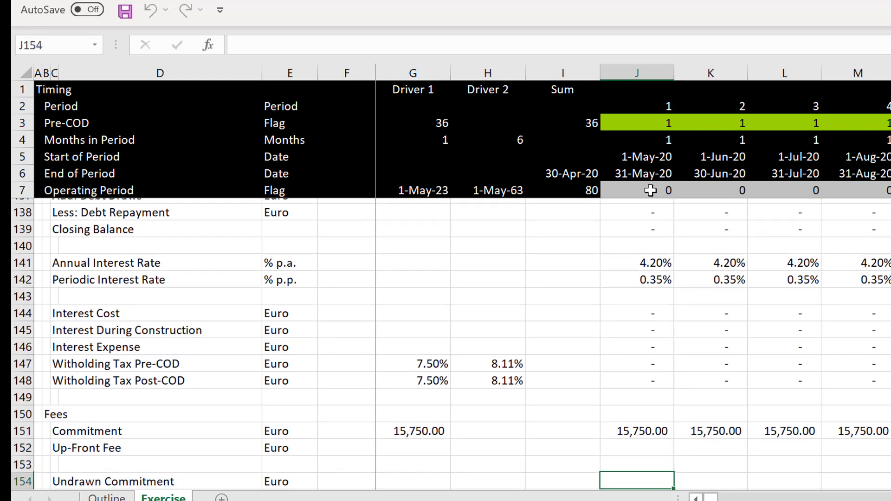
key(Up)
key(Up)
key(Left)
key(Left)
key(Left)
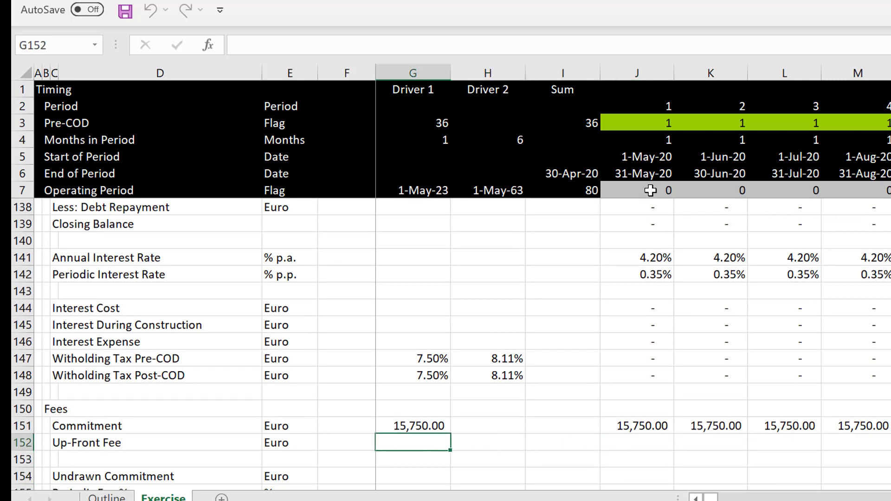
text(=)
key(Page_Up)
key(Page_Up)
key(Page_Up)
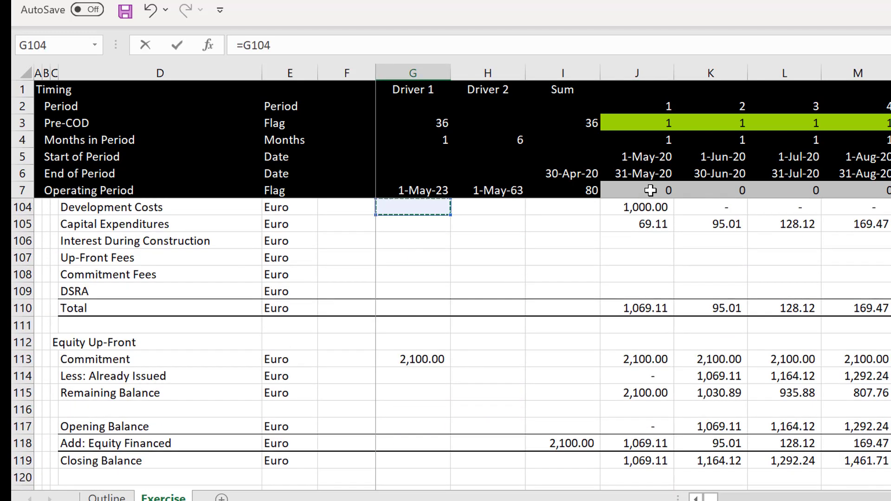
key(Page_Up)
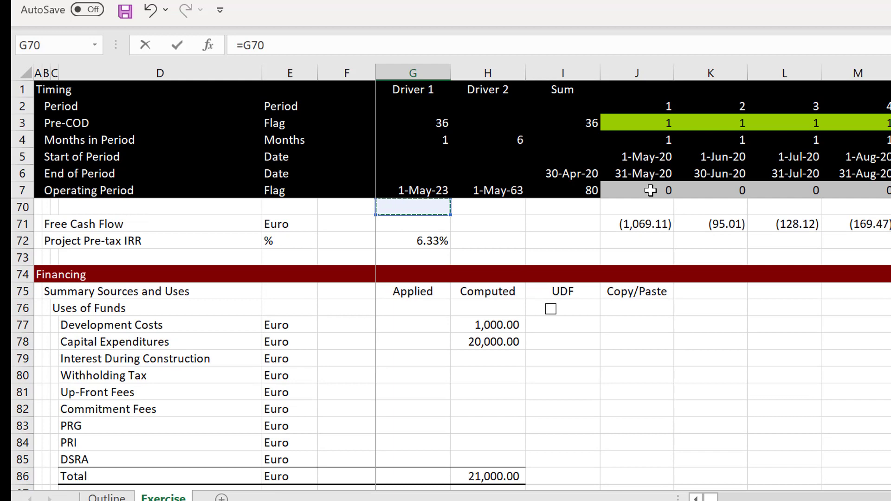
key(Page_Up)
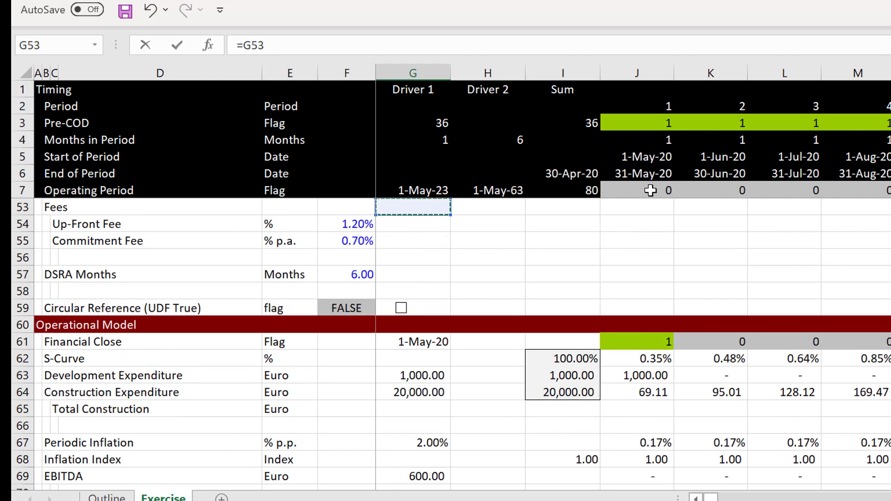
key(Up)
key(Up)
key(Up)
key(Down)
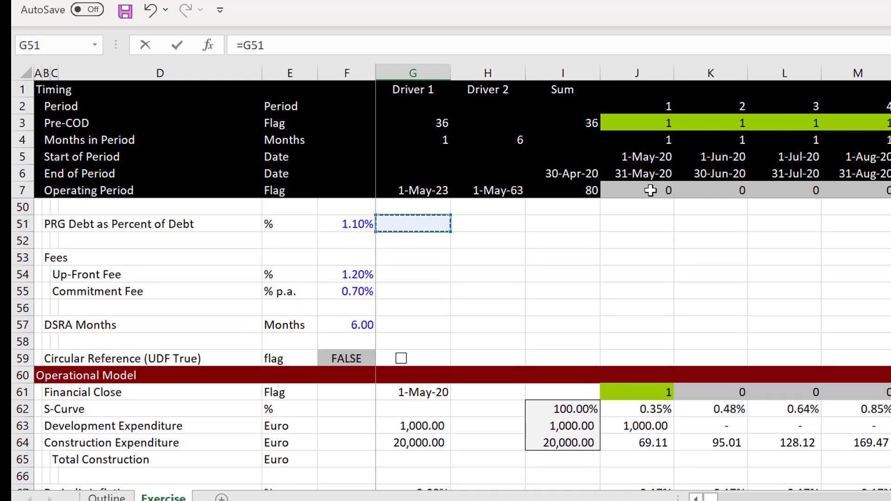
key(Down)
key(Down)
key(Down)
key(Left)
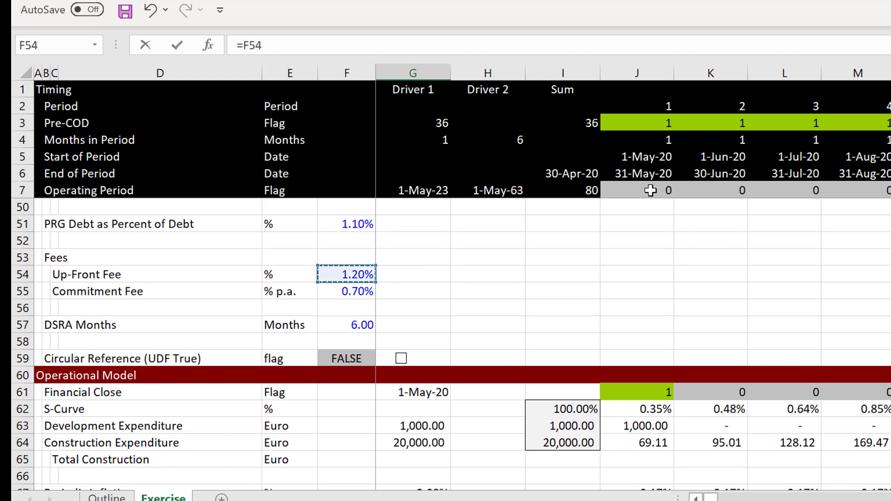
key(Return)
key(Up)
key(Right)
key(Right)
key(Right)
text(=)
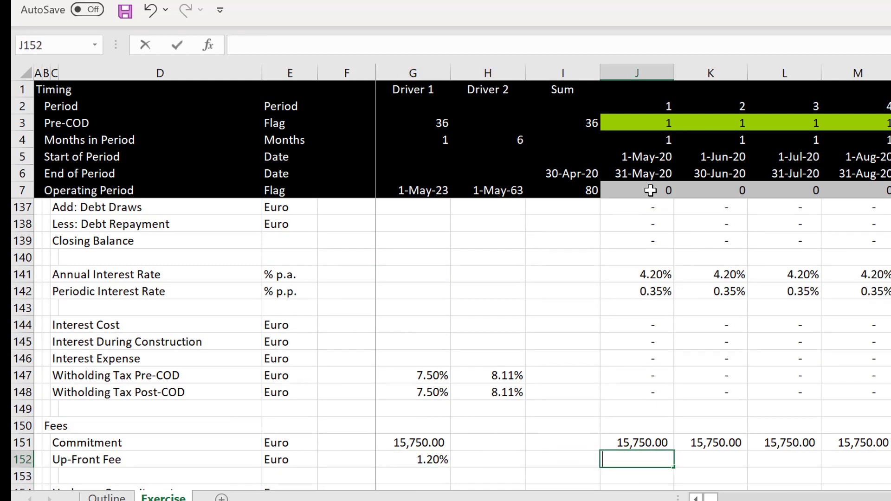
key(Page_Up)
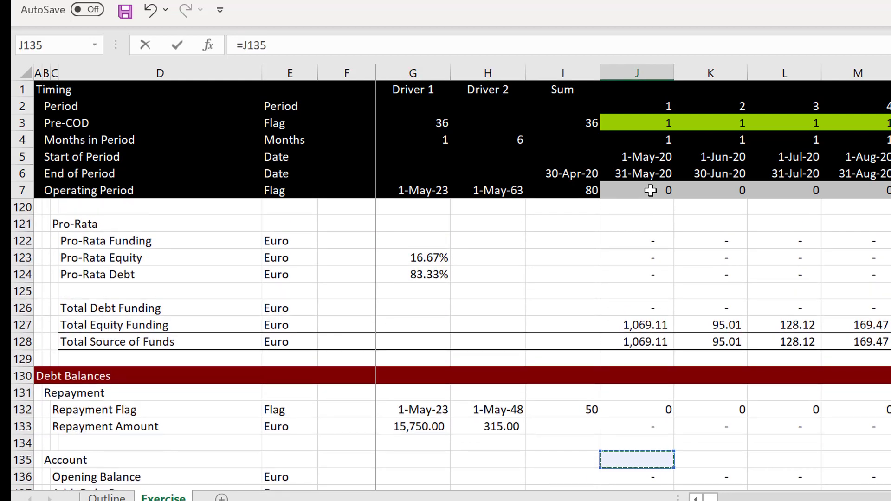
key(Page_Up)
key(Page_Up)
key(Page_Up)
key(Page_Up)
key(Page_Up)
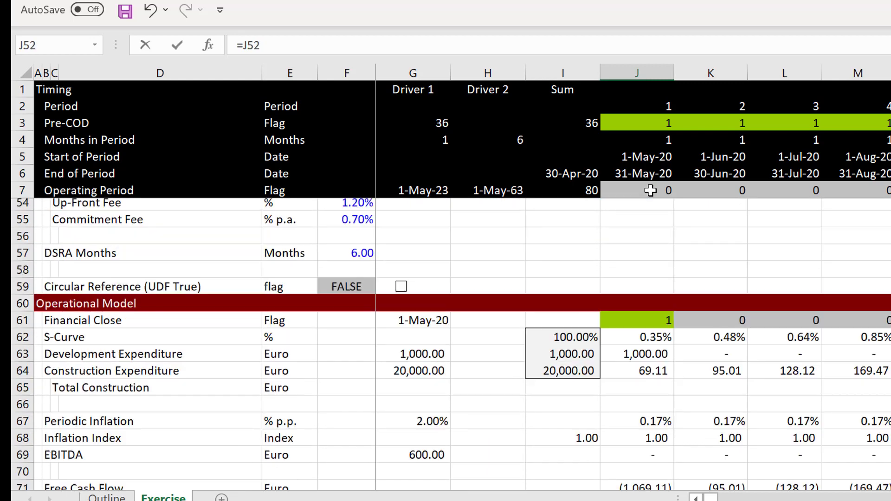
key(Escape)
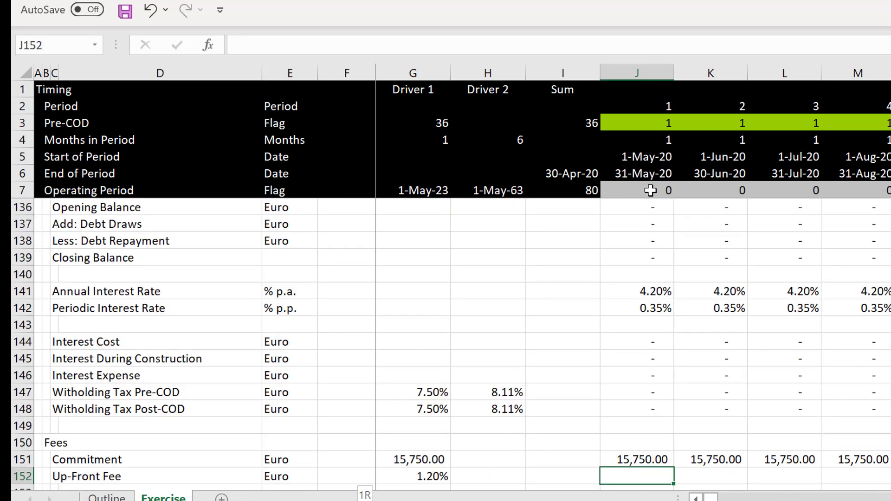
Insert a new row 152 directly above Up-Front Fee and label it Financial Close Flag in C152.
key(shift+space)
key(ctrl+plus)
key(Left)
key(Left)
key(Left)
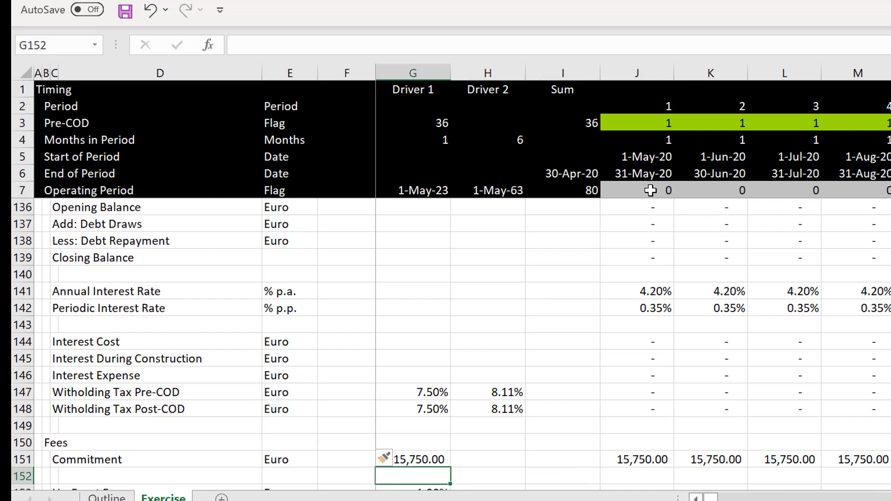
key(Left)
key(Left)
key(Left)
key(Left)
key(Left)
key(Left)
key(Right)
key(Right)
text(F)
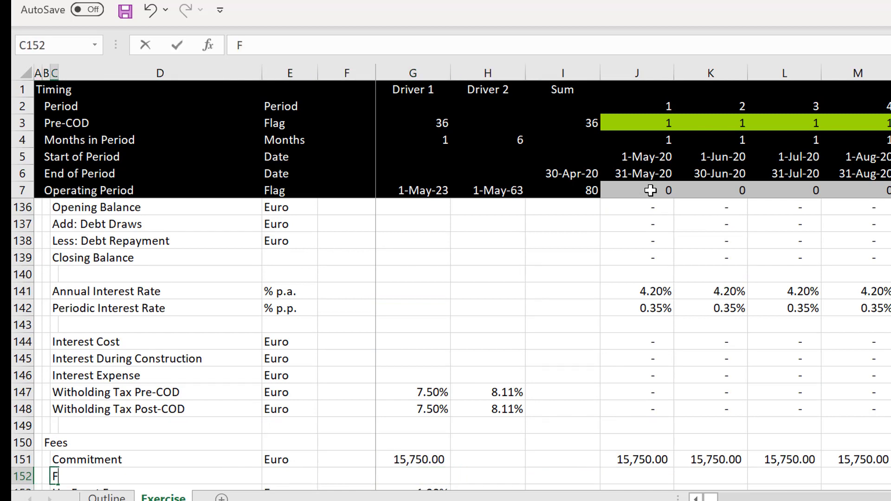
text(inancial)
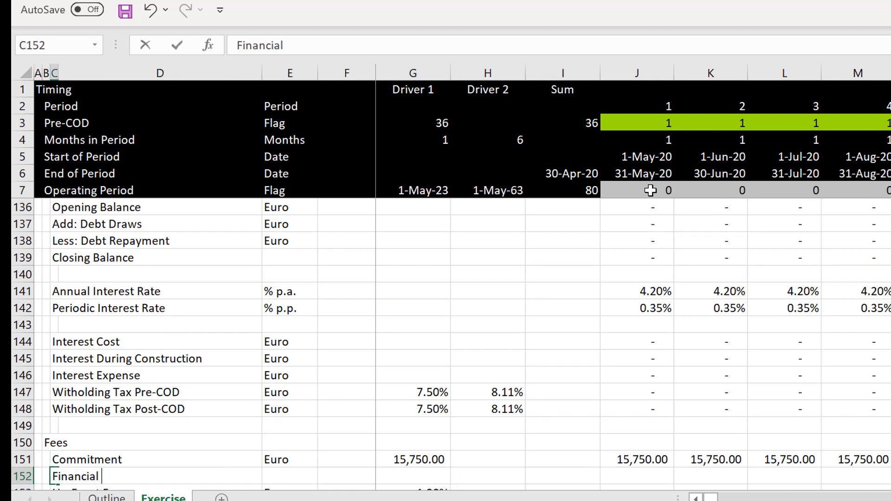
text( Close)
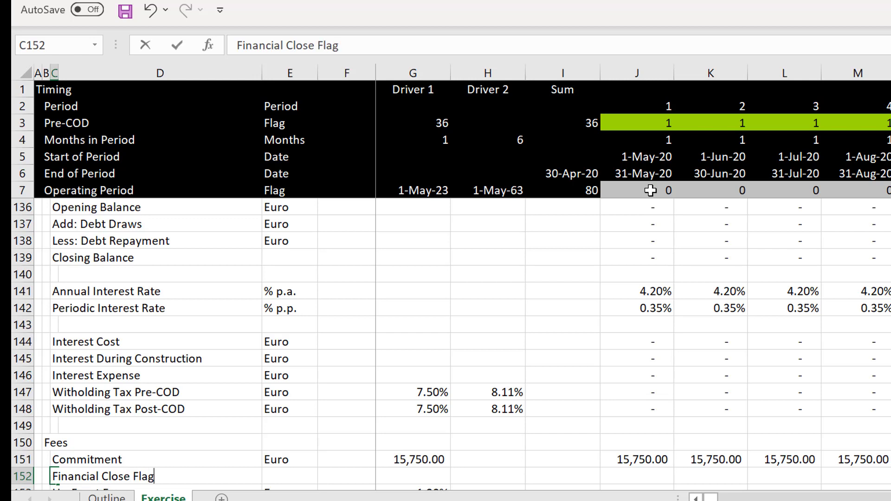
text( Flag)
key(Return)
Enter Flag as the unit of the Financial Close Flag row in E152.
key(Up)
key(Right)
key(Right)
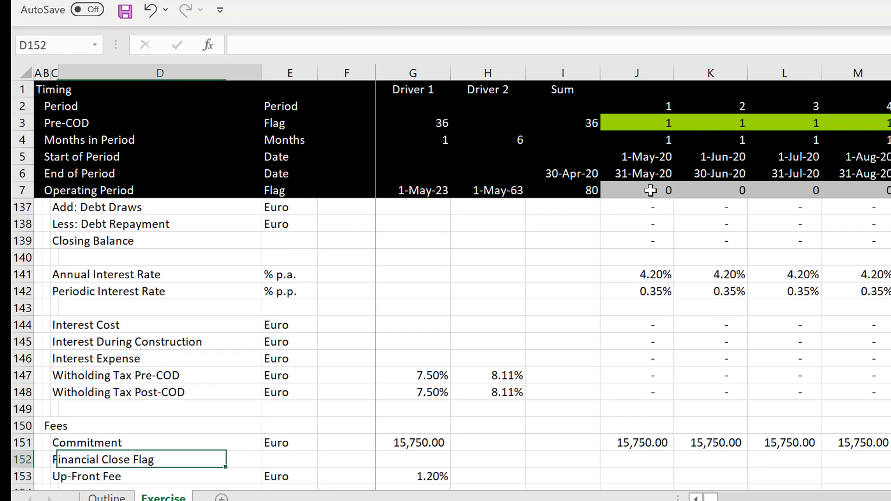
text(Flag)
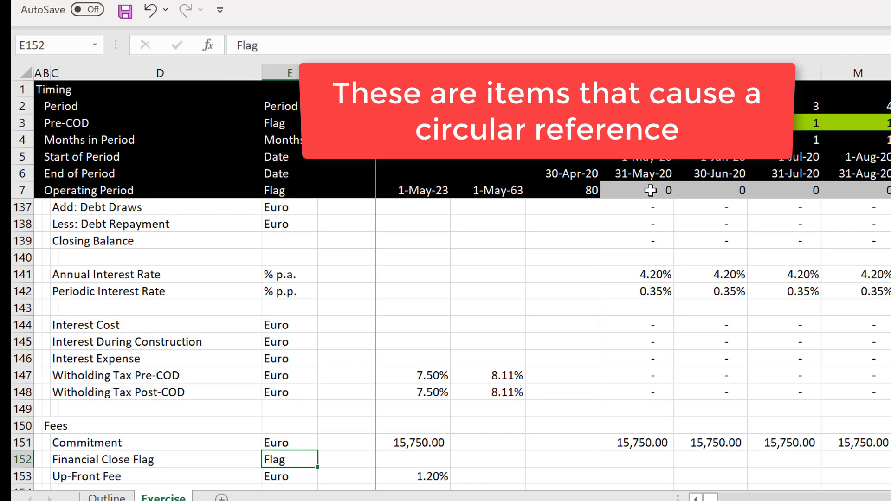
Link the Financial Close Flag in J152 to the Operational Model's Financial Close flag with =J61 and copy it across all the periods.
key(Right)
key(Right)
key(Right)
key(Right)
text(=)
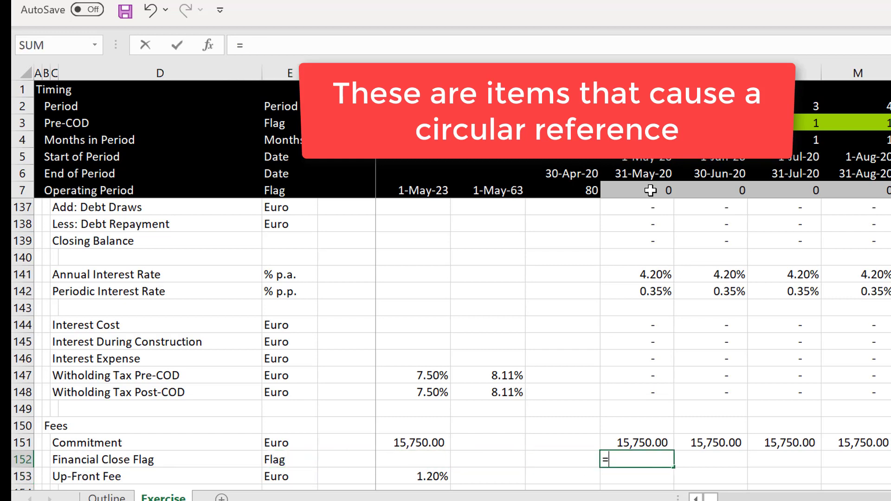
key(Up)
key(Up)
key(Up)
key(Up)
key(Up)
key(Up)
key(Up)
key(Up)
key(Up)
key(Up)
key(Up)
key(Up)
key(Up)
key(Up)
key(Up)
key(Up)
key(Up)
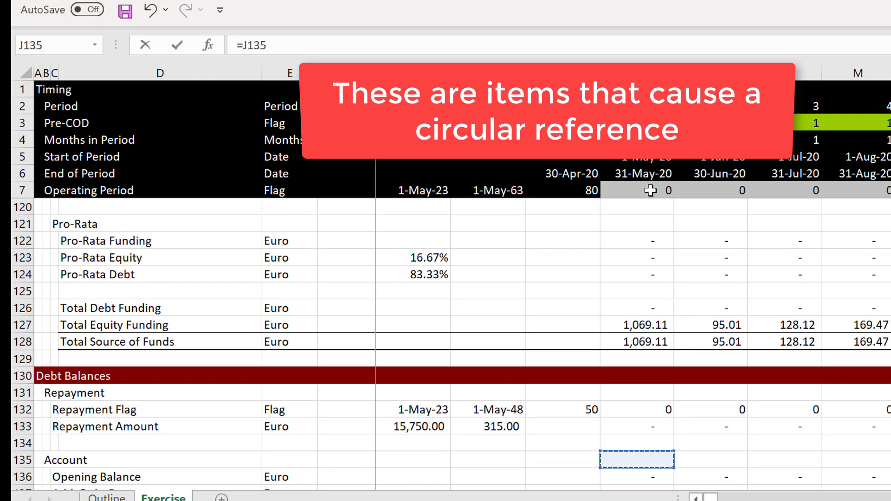
key(Page_Up)
key(Page_Up)
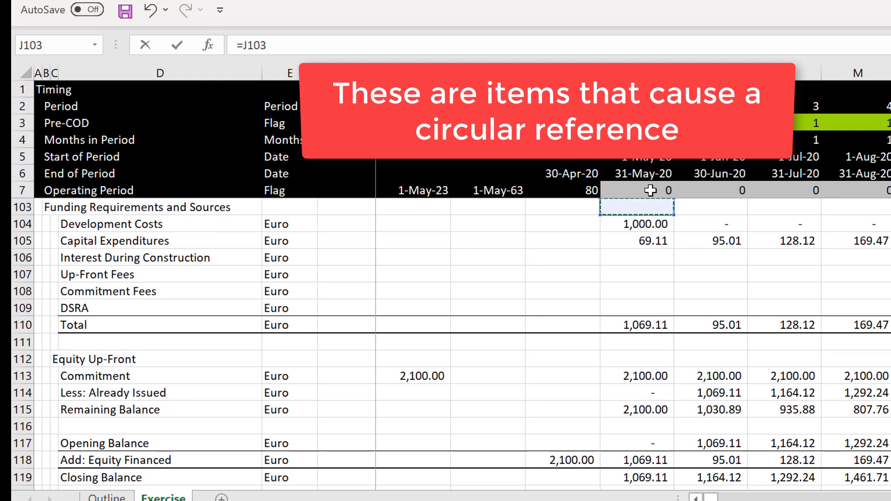
key(Page_Up)
key(Page_Down)
key(Page_Up)
key(Page_Up)
key(Page_Up)
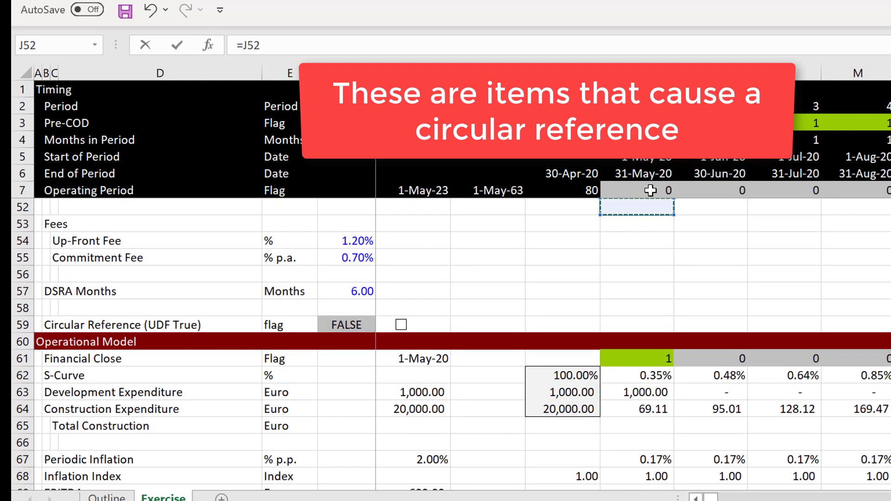
key(Down)
key(Down)
key(Down)
key(Down)
key(Down)
key(Down)
key(Down)
key(Down)
key(Down)
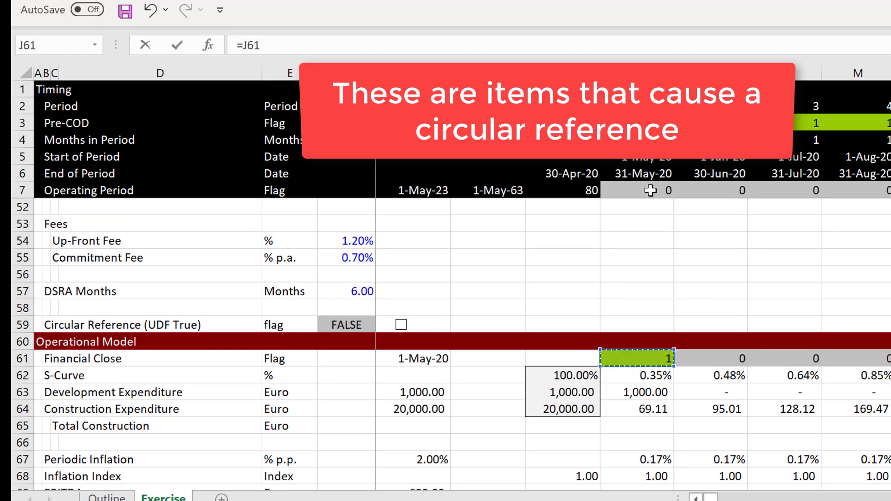
key(Return)
key(Up)
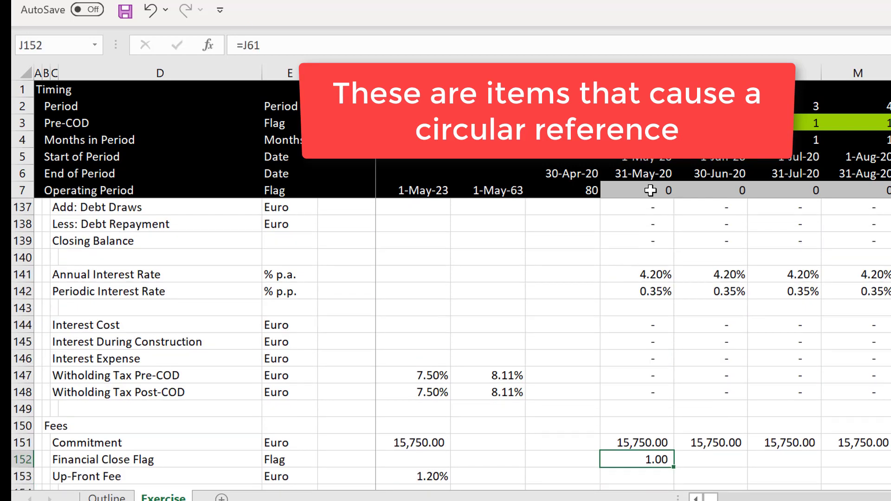
Calculate the Up-Front Fee in J153 from the commitment, financial close flag and fee driver with =J151*J152*$G$153.
key(Down)
text(=)
key(Up)
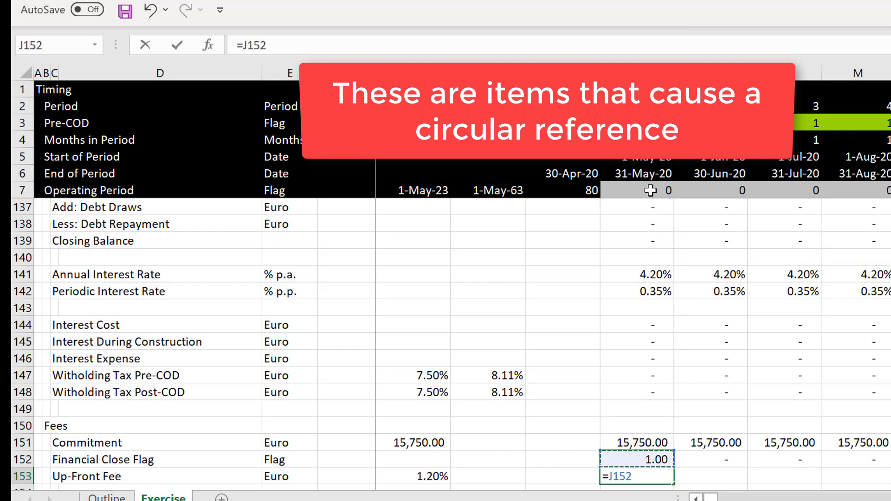
key(Up)
text(*)
key(Up)
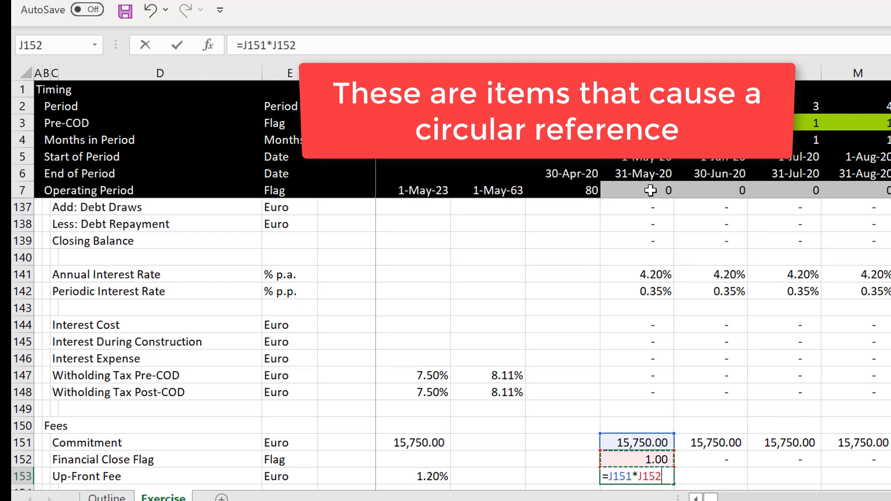
text(*)
key(Left)
key(Left)
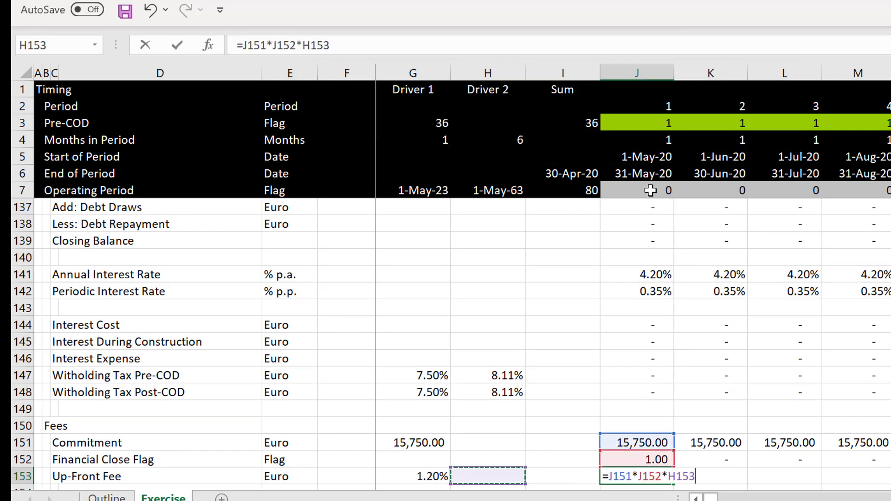
key(Left)
key(F4)
key(Return)
key(Up)
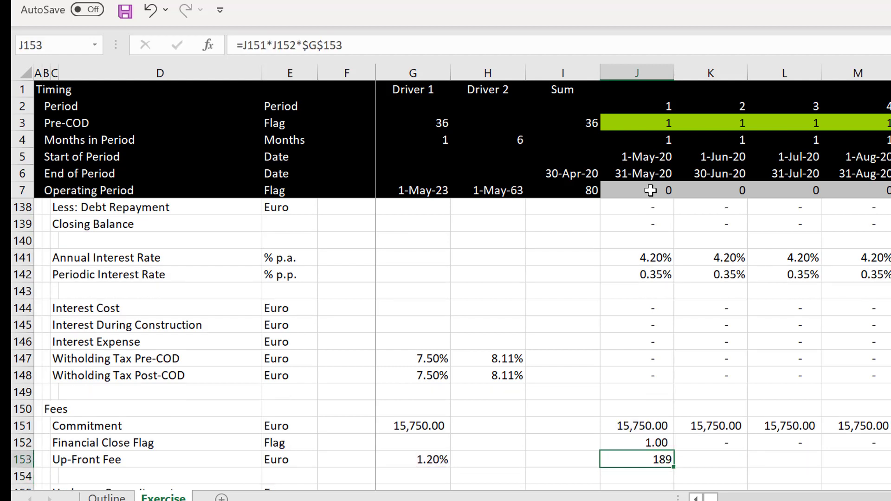
Format the Up-Front Fee in J153 as a two-decimal number and copy it across all the periods.
key(ctrl+shift+Right)
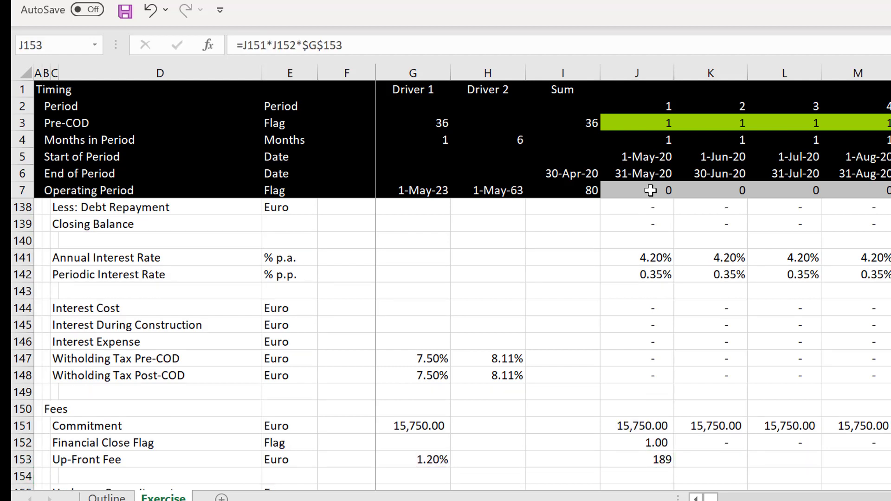
click(637, 462)
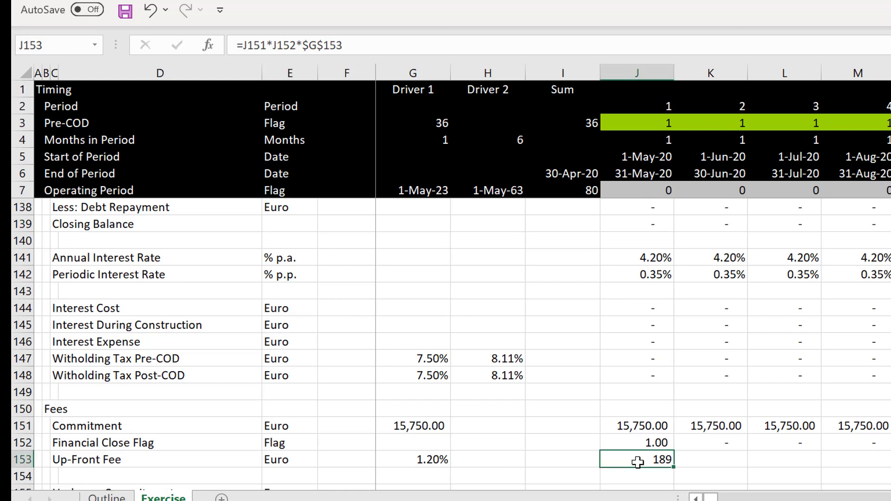
key(ctrl+shift+1)
key(ctrl+shift+Right)
key(ctrl+r)
Calculate the Undrawn Commitment in J155 as the commitment less the debt account's opening balance with =J151-J136.
key(Down)
key(Down)
key(Down)
key(Down)
key(Up)
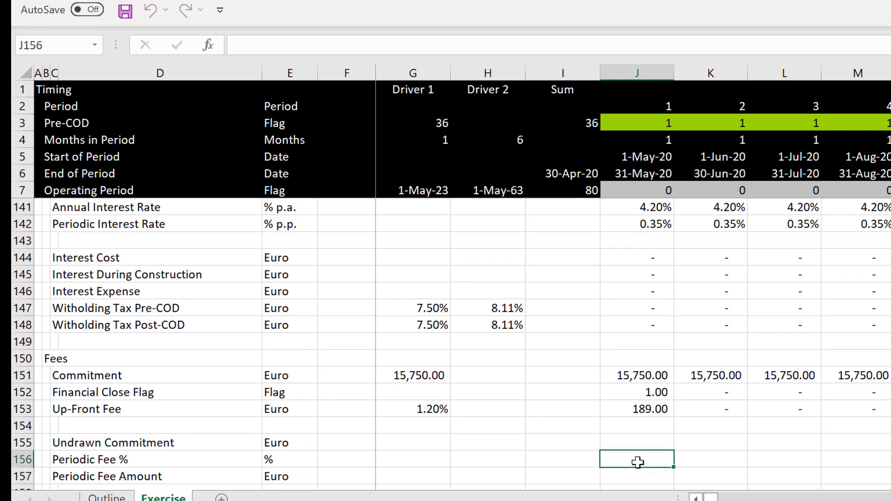
key(Left)
key(Left)
key(Left)
key(Left)
key(Up)
key(Right)
key(Right)
key(Right)
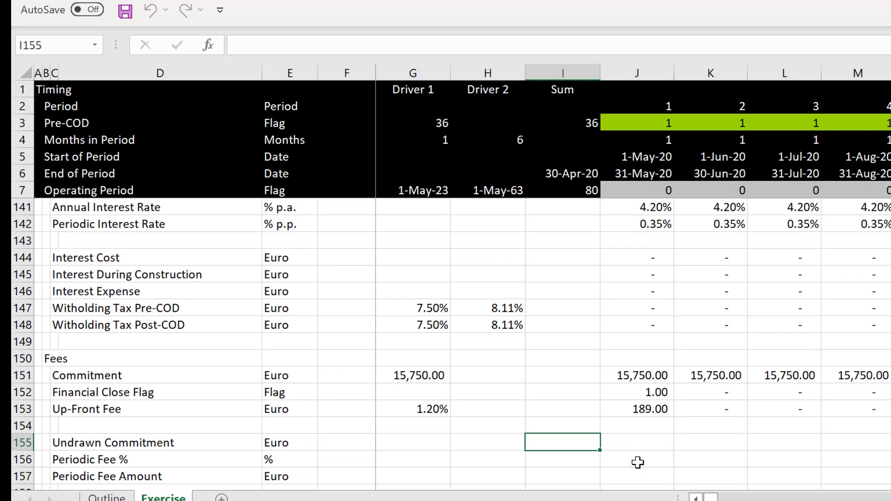
key(Right)
text(=)
key(Up)
key(Up)
key(Up)
key(Up)
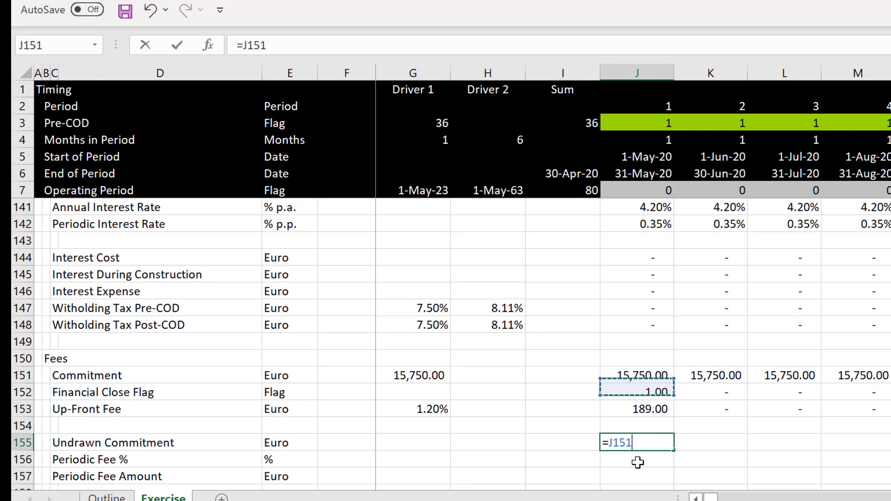
text(-)
key(Up)
key(Up)
key(Up)
key(Up)
key(Up)
key(Up)
key(Up)
key(Up)
key(Up)
key(Up)
key(Up)
key(Up)
key(Up)
key(Up)
key(Up)
key(Up)
key(Up)
key(Up)
key(Up)
key(Up)
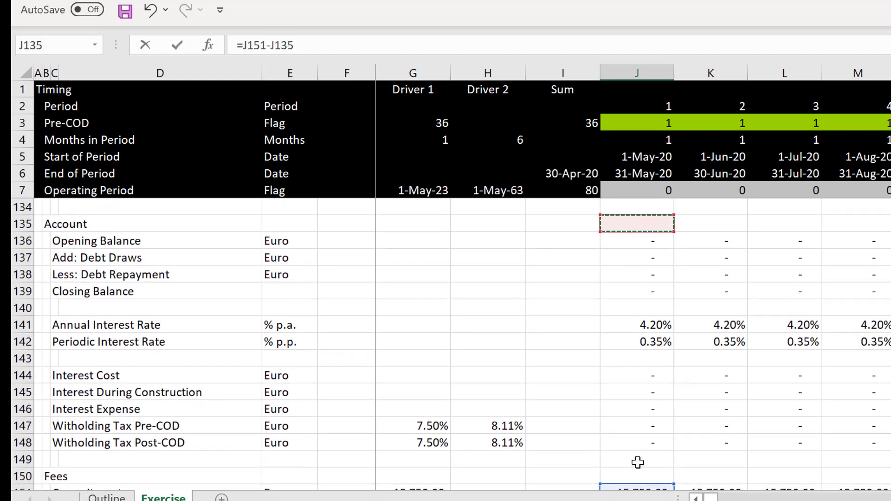
key(Down)
key(Return)
Link the Periodic Fee % driver in G156 to the commitment fee percentage in the Fees assumptions with =F55.
key(Down)
key(Down)
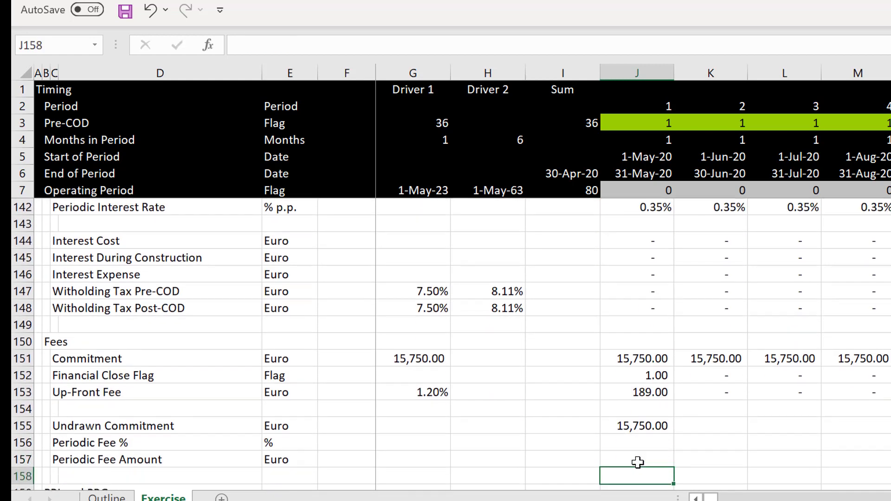
key(Up)
key(Up)
key(Up)
key(Left)
key(Down)
key(Left)
key(Left)
key(Left)
key(Left)
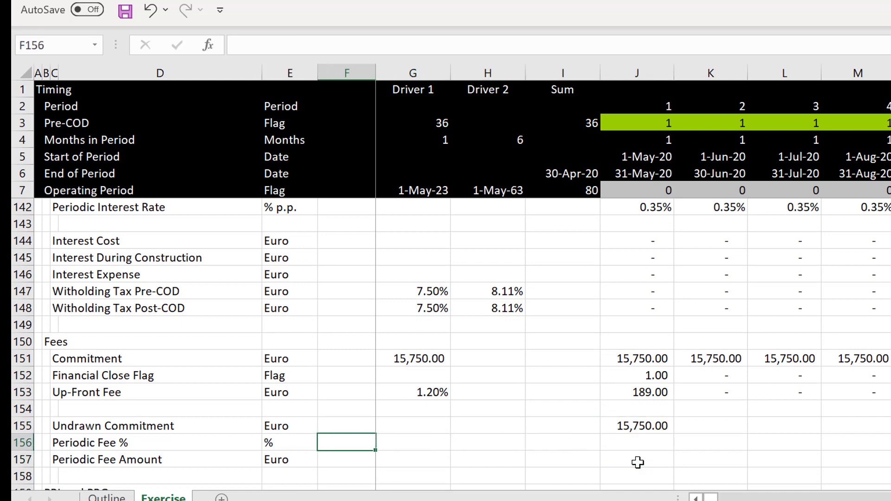
key(Right)
key(Right)
text(=)
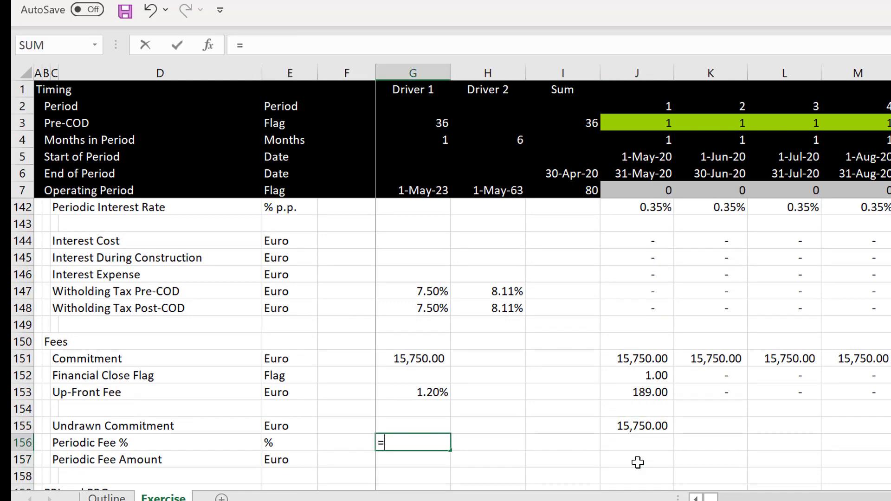
key(Page_Up)
key(Page_Up)
key(Page_Up)
key(Page_Up)
key(Page_Up)
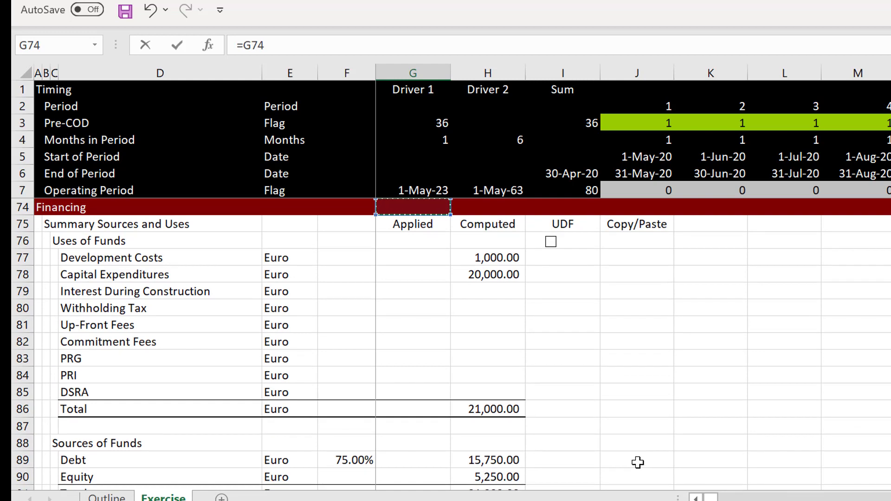
key(Page_Up)
key(Up)
key(Up)
key(Up)
key(Up)
key(Up)
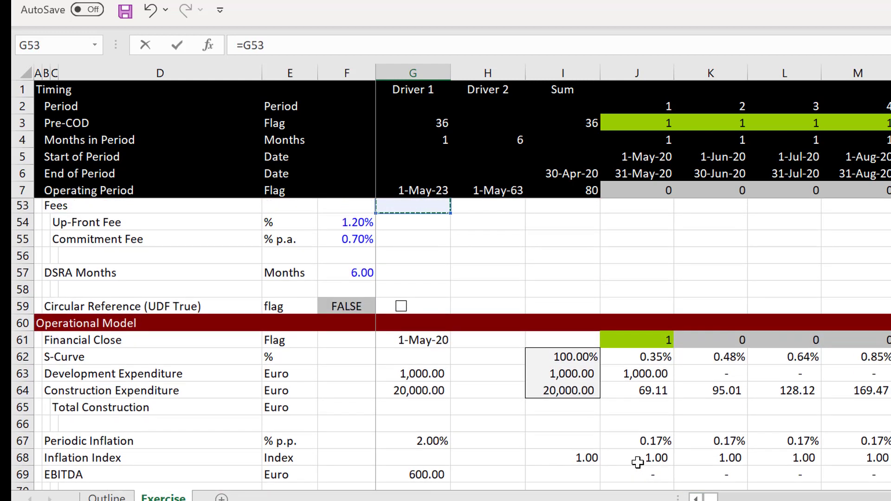
key(Down)
key(Down)
key(Down)
key(Left)
key(Down)
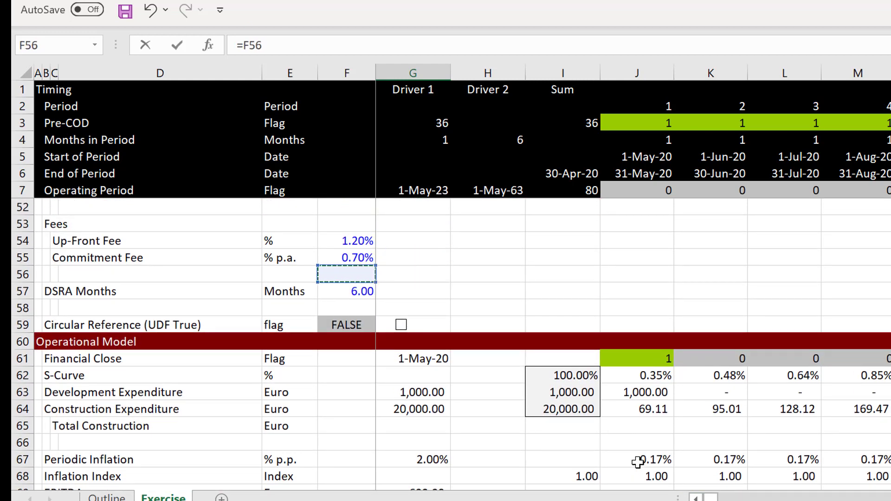
key(Up)
key(Return)
key(Up)
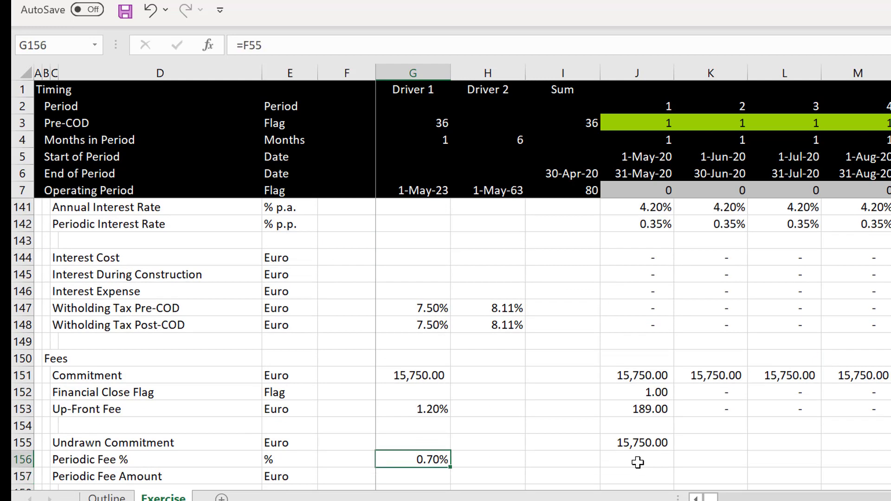
Enter a Periodic Fee % formula in J156 that multiplies the driver $G$156 by the months in the period in J4, followed by a division.
key(Right)
key(Right)
key(Right)
text(=)
key(Left)
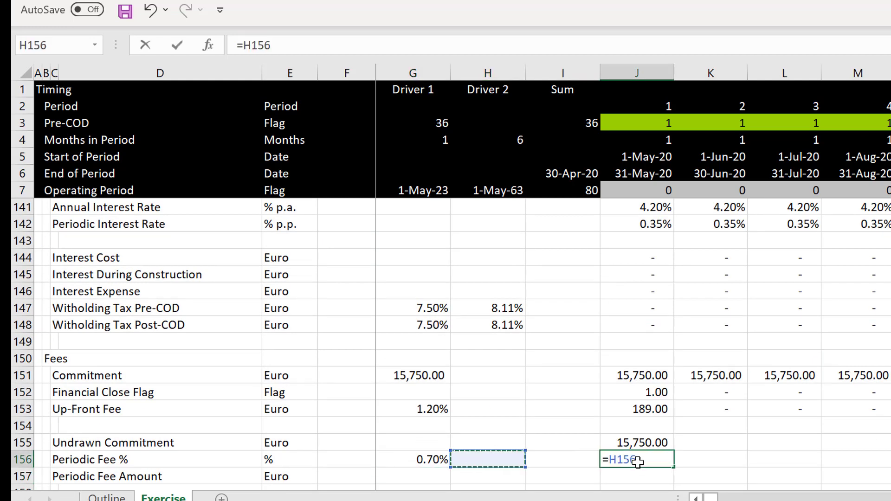
key(Left)
key(F4)
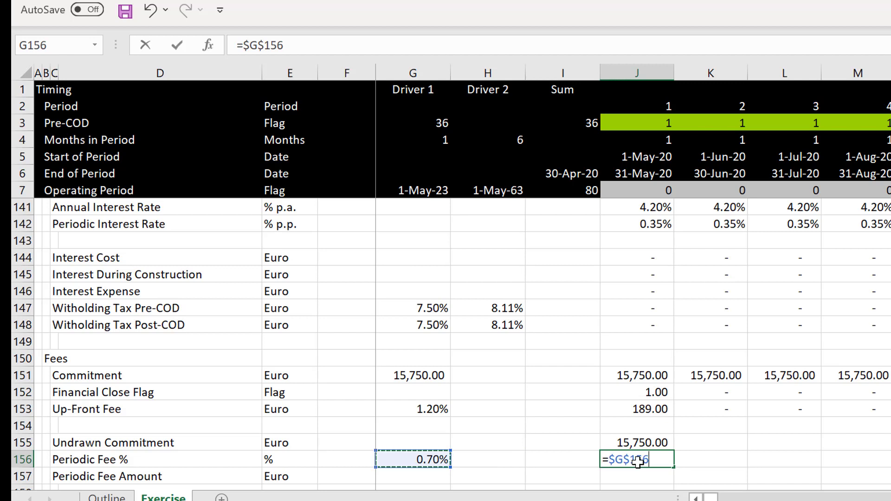
text(*)
click(649, 142)
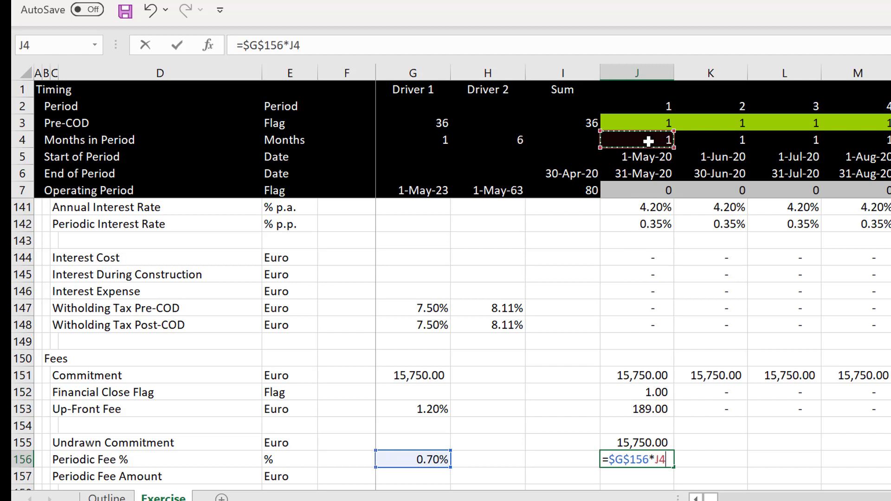
key(Up)
key(Up)
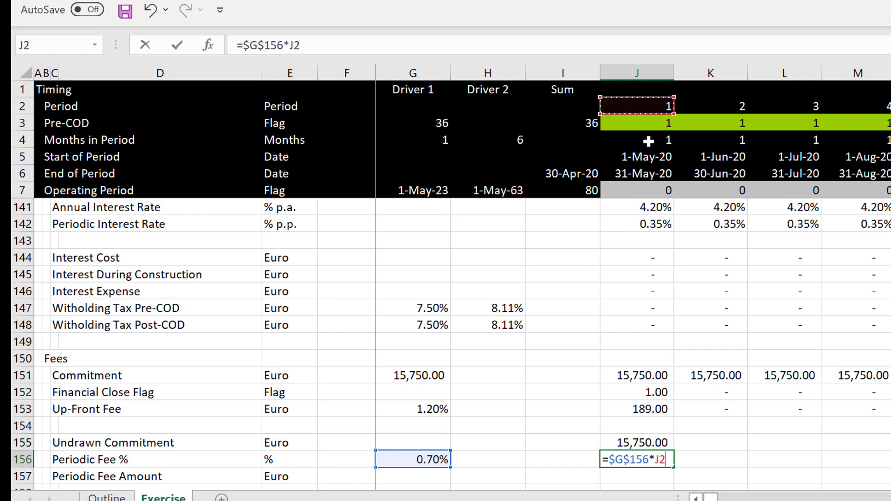
key(Down)
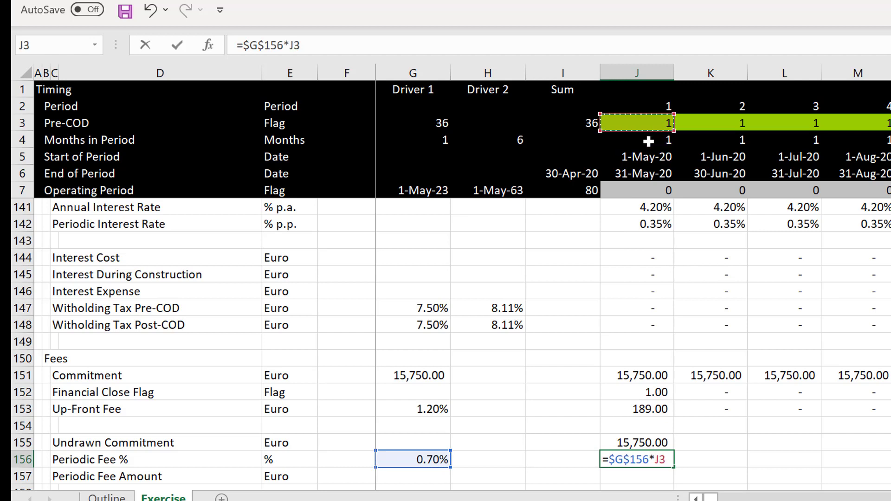
key(Down)
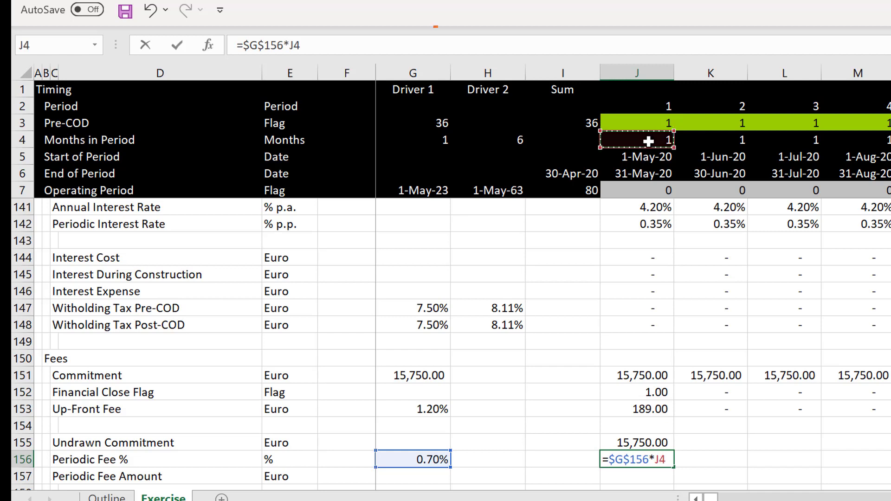
text(/)
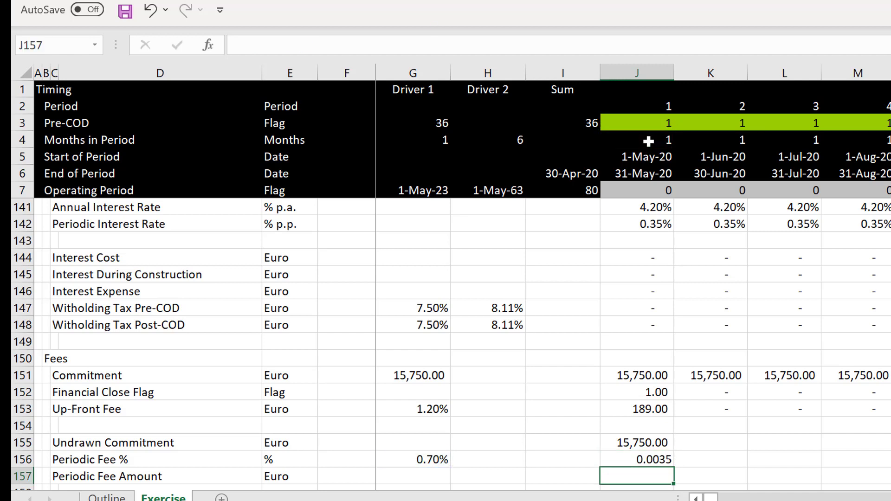
Correct the Periodic Fee % formula in J156 to =$G$156*J4/12 and format the cell as a percentage.
key(Up)
key(F2)
text(156*J4/12)
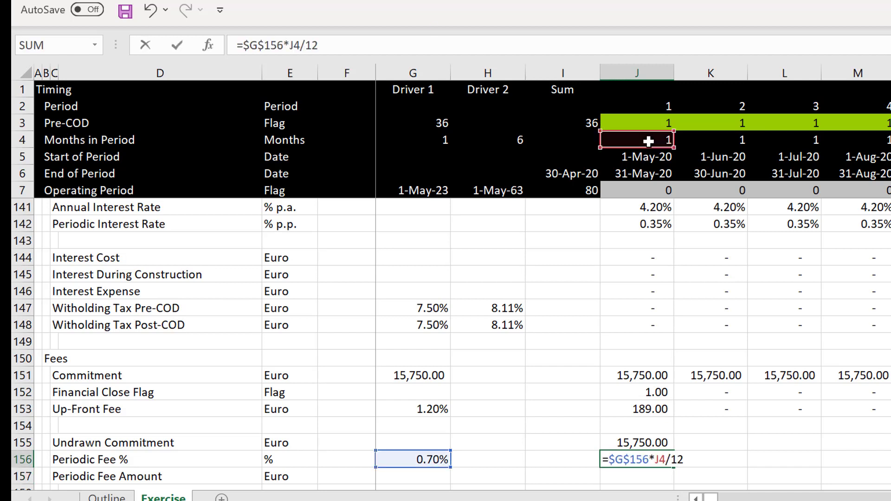
key(ctrl+Return)
key(ctrl+shift+5)
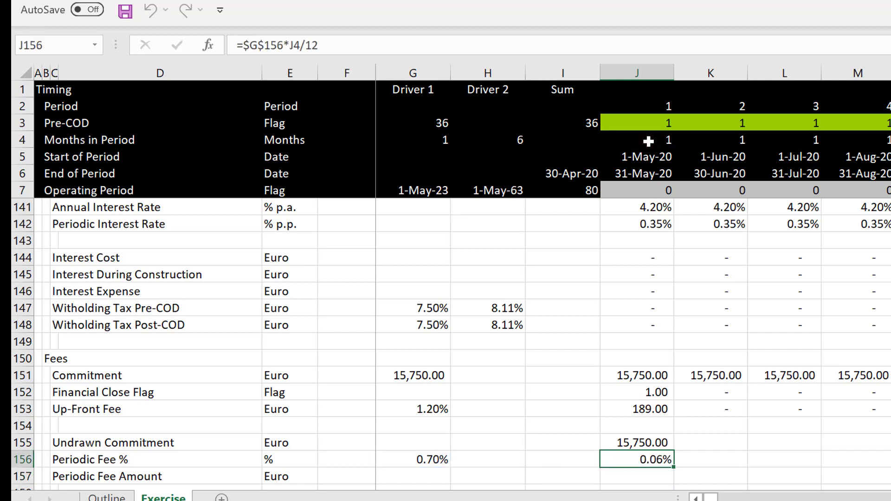
Calculate the Periodic Fee Amount in J157 as undrawn commitment times periodic fee percentage with =J155*J156.
key(Down)
text(=)
key(Up)
key(Up)
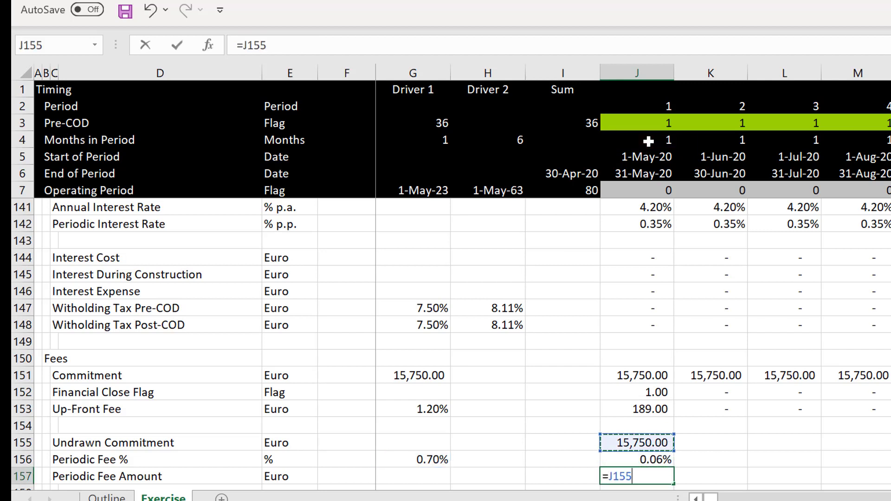
text(*)
key(Up)
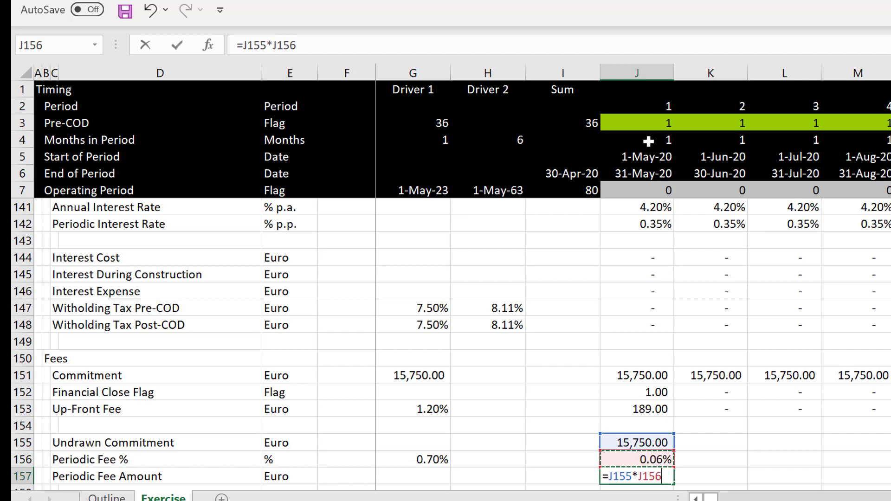
key(Return)
Fill the Undrawn Commitment, Periodic Fee % and Periodic Fee Amount formulas in J155:J157 across all timeline periods.
key(Up)
key(Up)
key(Up)
key(shift+Down)
key(shift+Down)
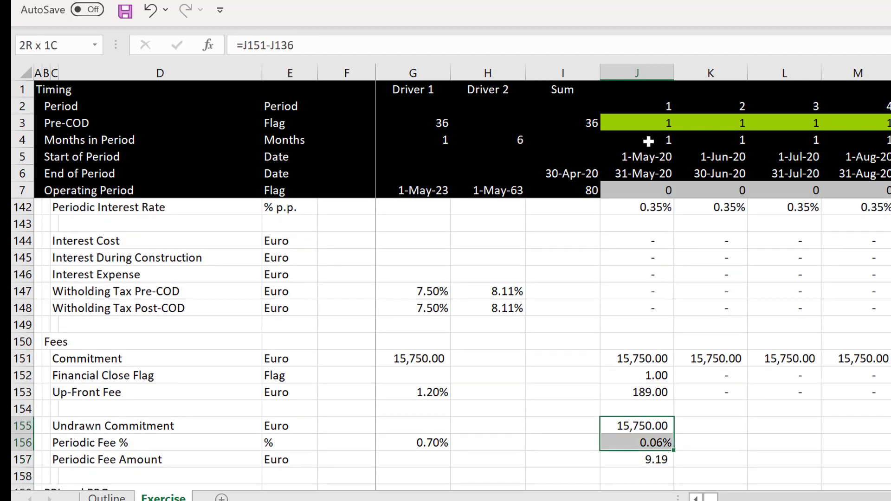
key(ctrl+shift+r)
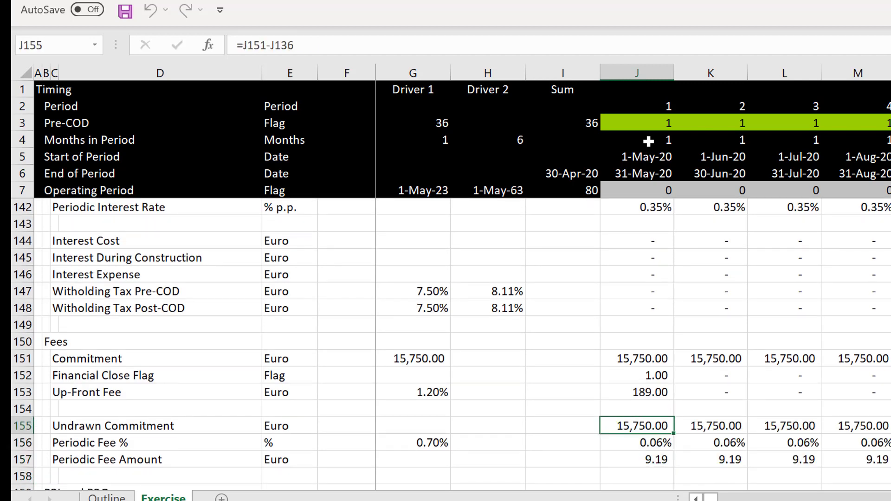
Examine the undrawn commitment and periodic fee rows along the timeline, through construction and into the first operating periods.
key(Right)
key(Right)
key(Right)
key(Right)
key(Right)
key(Right)
key(Right)
key(Right)
key(Right)
key(Right)
key(Right)
key(Right)
key(Right)
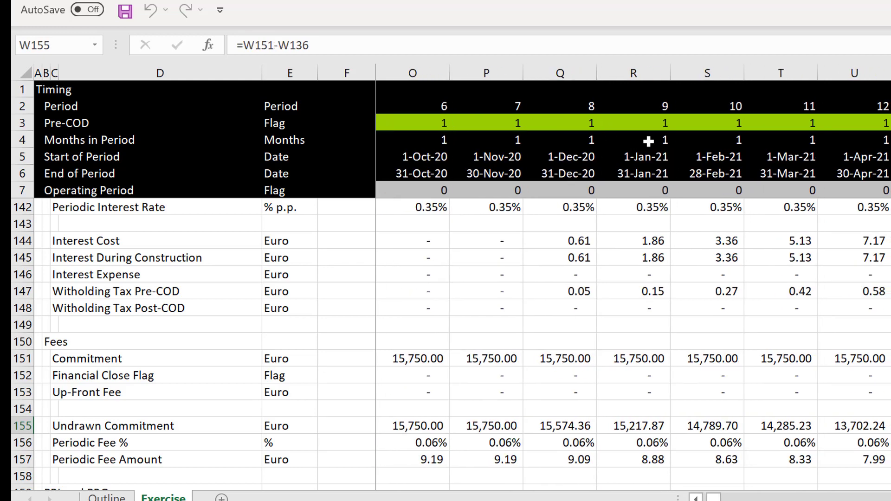
key(Right)
key(Right)
key(Right)
key(Right)
key(Right)
key(Right)
key(Right)
key(Right)
key(Right)
key(Right)
key(Right)
key(Right)
key(Right)
key(Right)
key(Right)
key(Right)
key(Right)
key(Right)
key(Right)
key(Right)
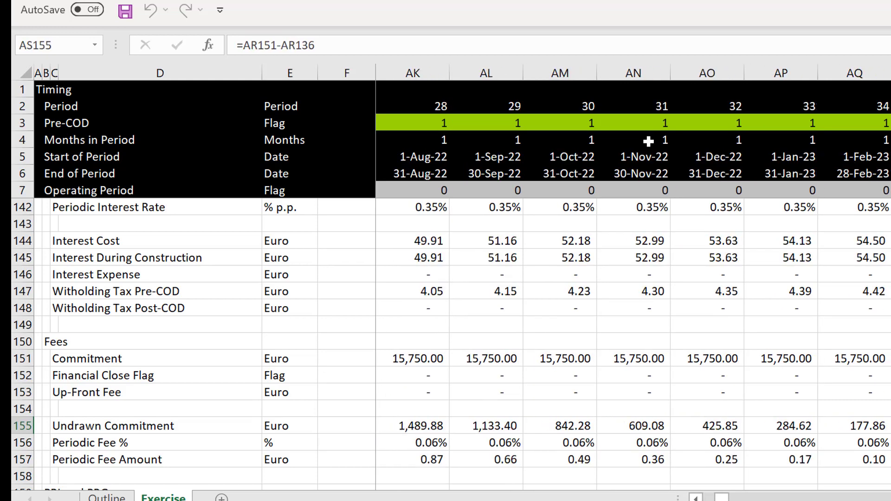
key(Right)
key(Right)
key(Right)
key(Left)
key(Left)
key(Left)
key(Left)
key(Left)
key(Left)
key(Left)
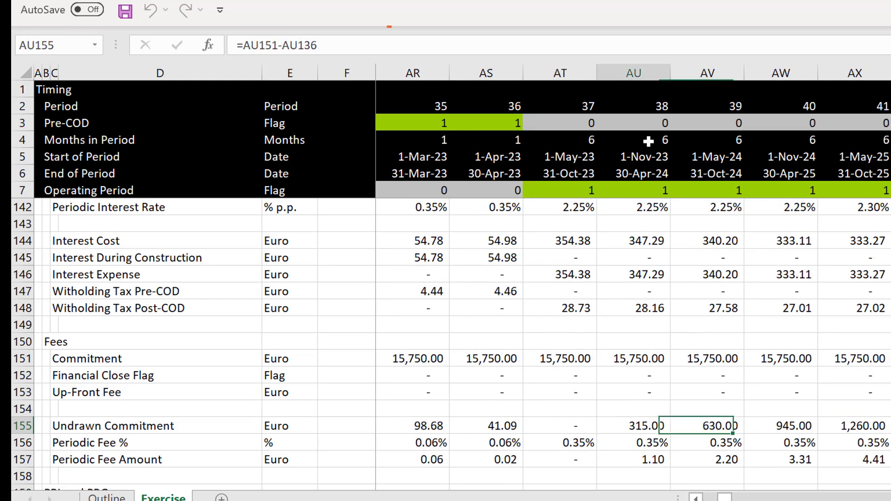
key(Right)
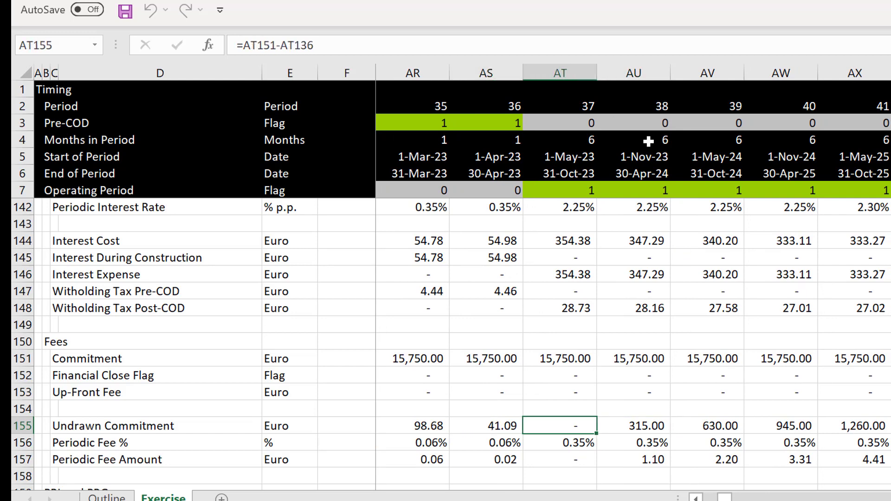
Restrict the Periodic Fee Amount to construction by changing J157 to =J155*J156*J3, and fill the revised formula across the timeline.
key(ctrl+Left)
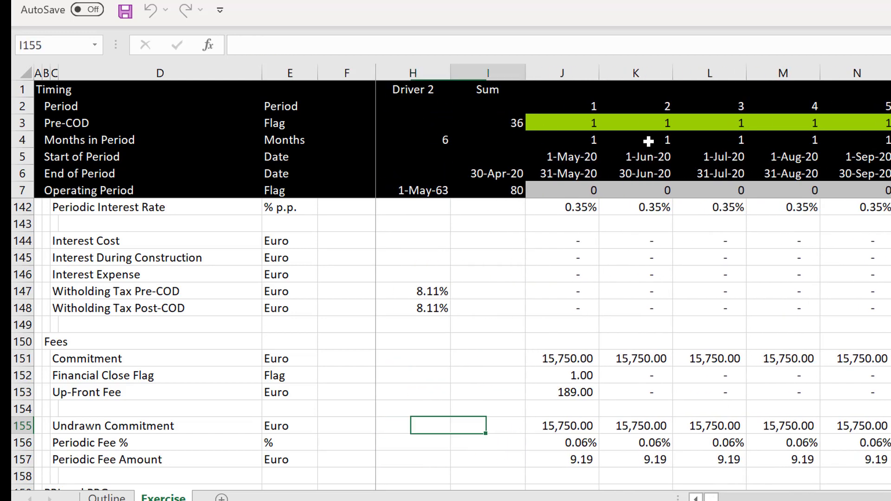
key(Right)
key(F2)
key(Escape)
key(Down)
key(Down)
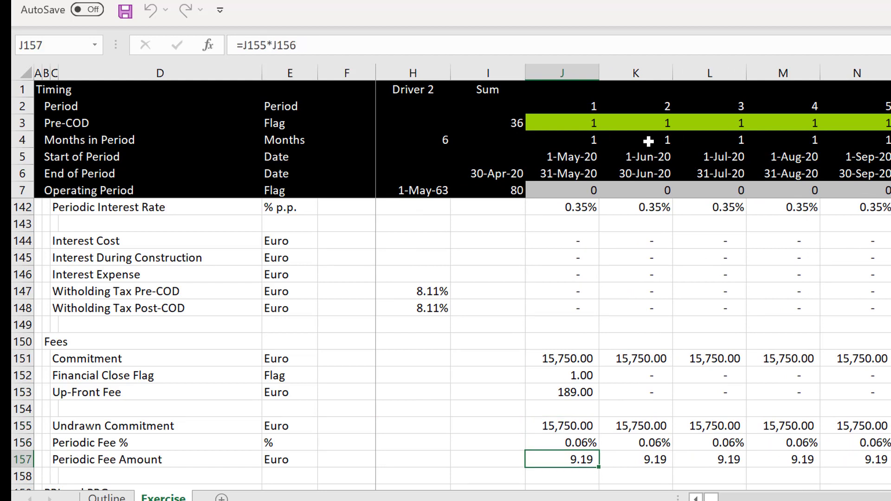
key(Up)
key(Down)
key(F2)
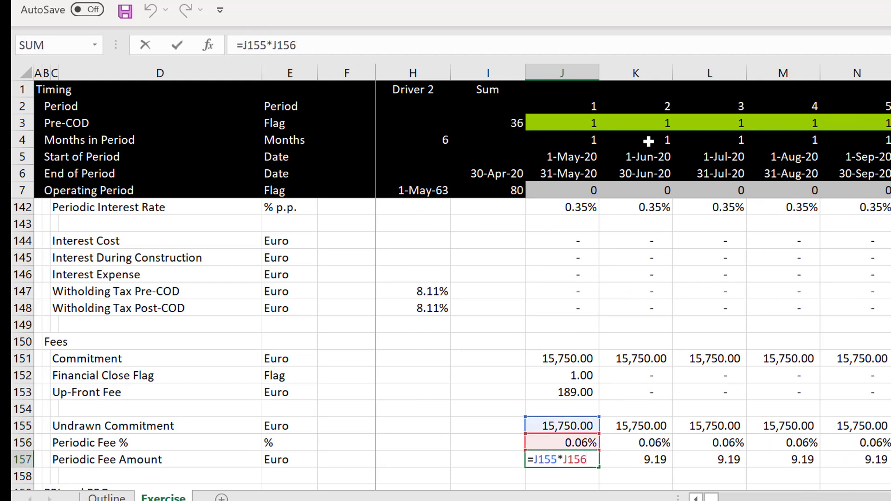
text(*)
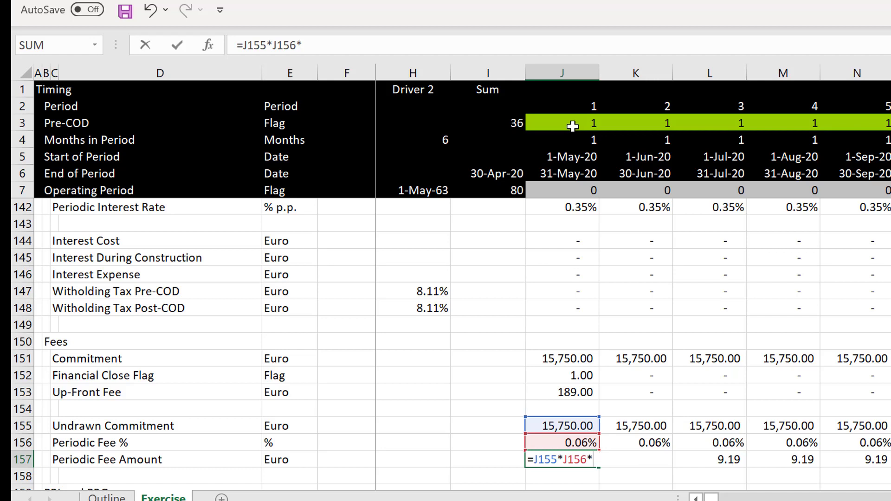
click(572, 126)
key(Return)
key(Up)
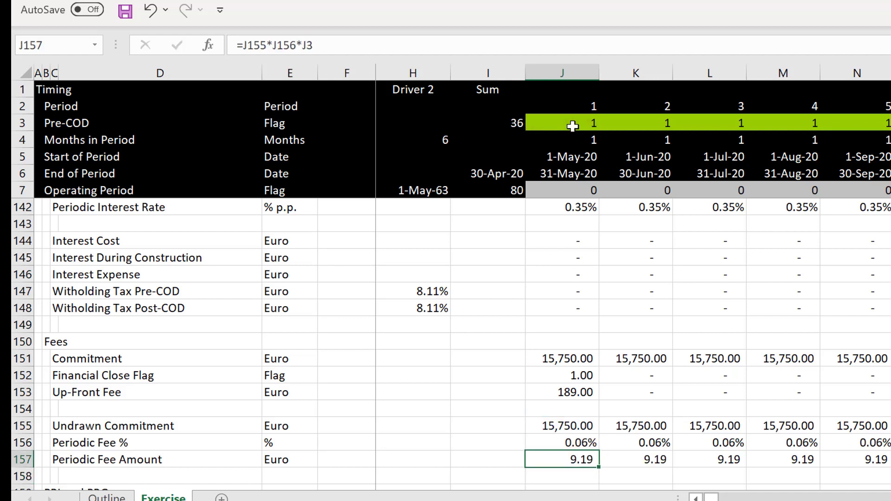
key(ctrl+shift+Right)
Total the Up-Front Fee row in the Sum column at I153 with =SUM(J153:FC153).
key(Left)
key(Left)
key(Up)
key(Up)
key(Up)
key(Up)
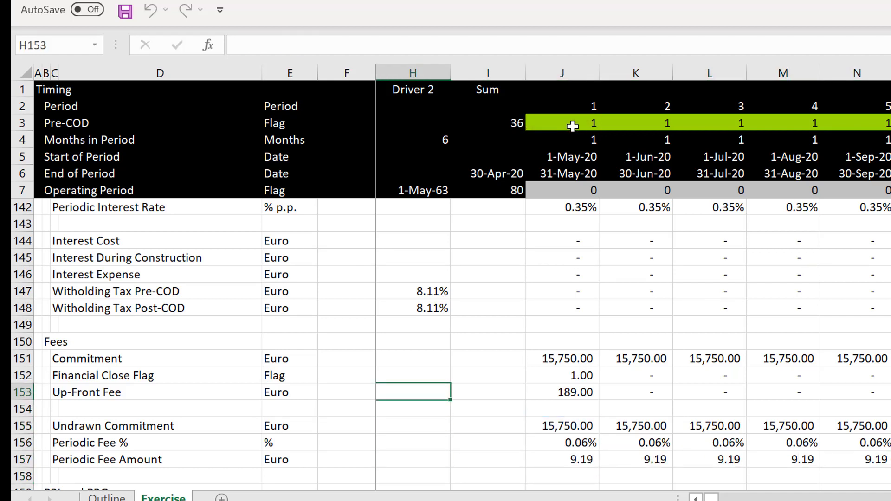
key(Right)
key(Right)
key(Left)
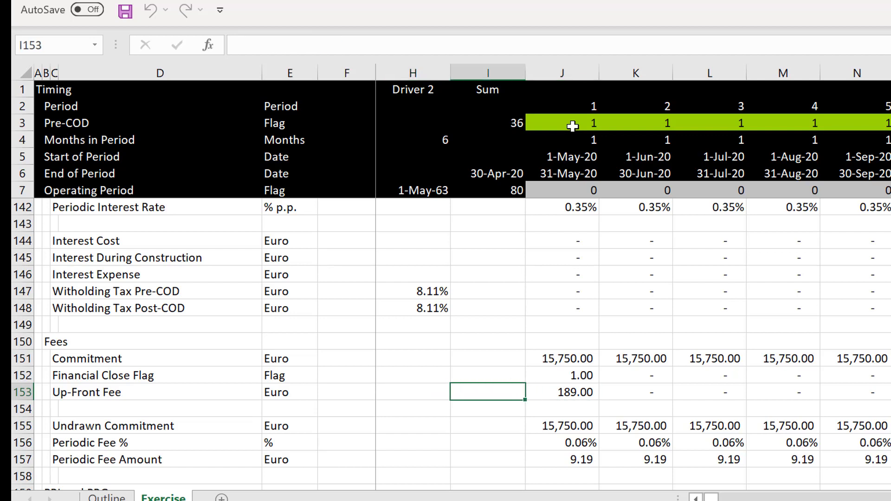
text(=sum()
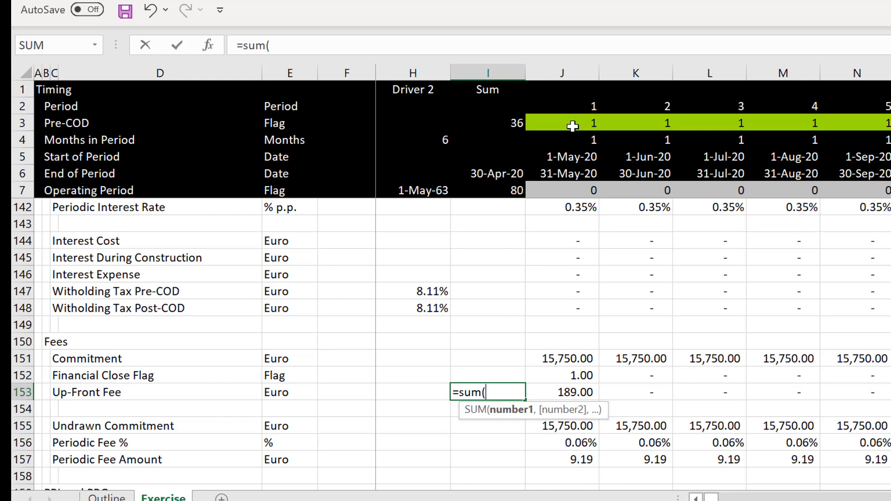
key(Right)
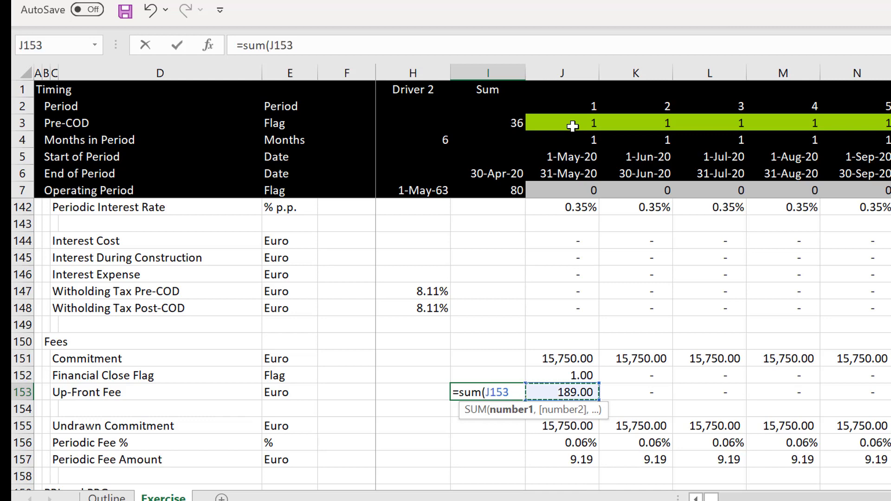
key(ctrl+shift+Right)
key(Return)
key(Left)
key(Up)
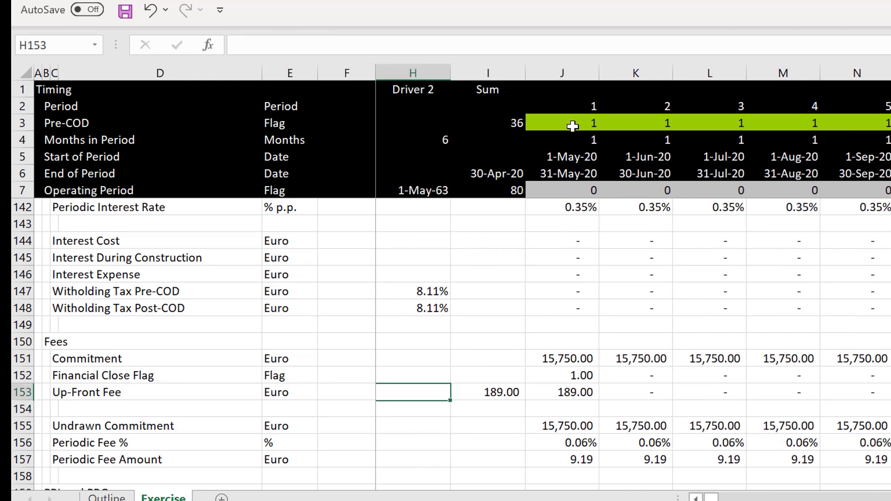
Copy the Up-Front Fee sum formula from I153 to the Periodic Fee Amount row at I157.
key(Right)
key(ctrl+c)
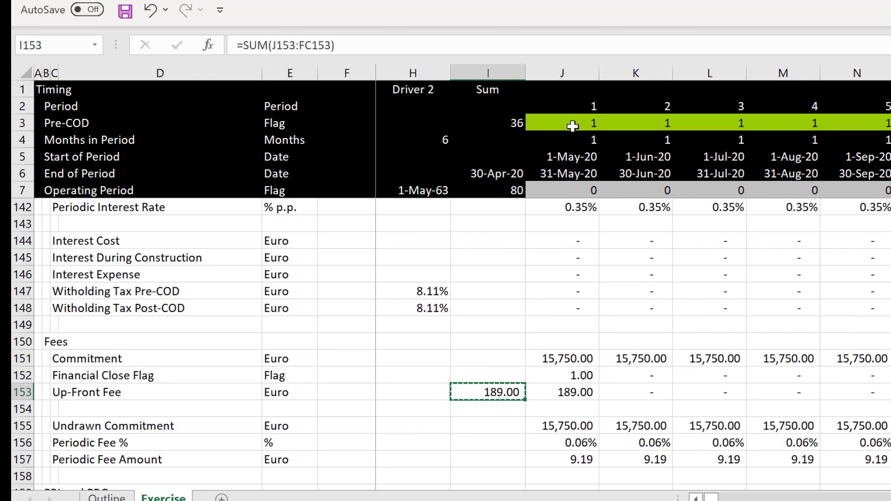
key(Down)
key(Down)
key(Down)
key(Down)
key(ctrl+v)
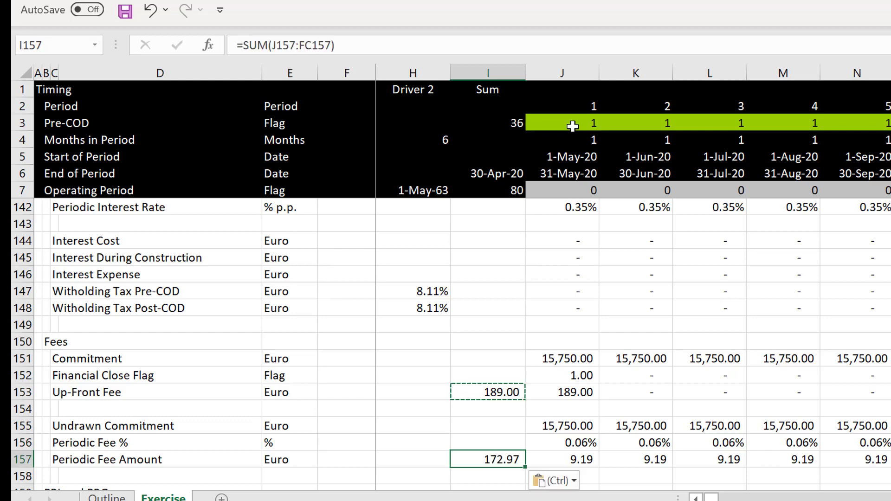
key(Escape)
Total the Interest Cost row in the Sum column at I144 with =SUM(J144:FC144).
key(Down)
key(Down)
key(Down)
key(Down)
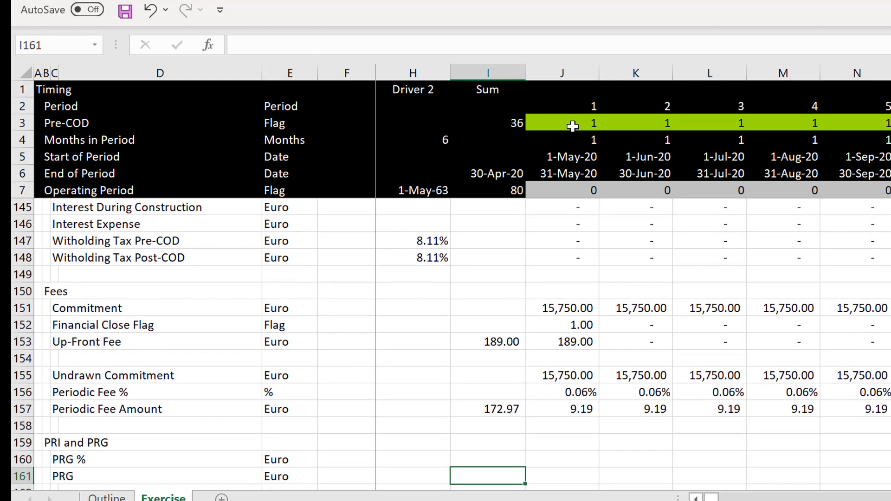
key(Page_Up)
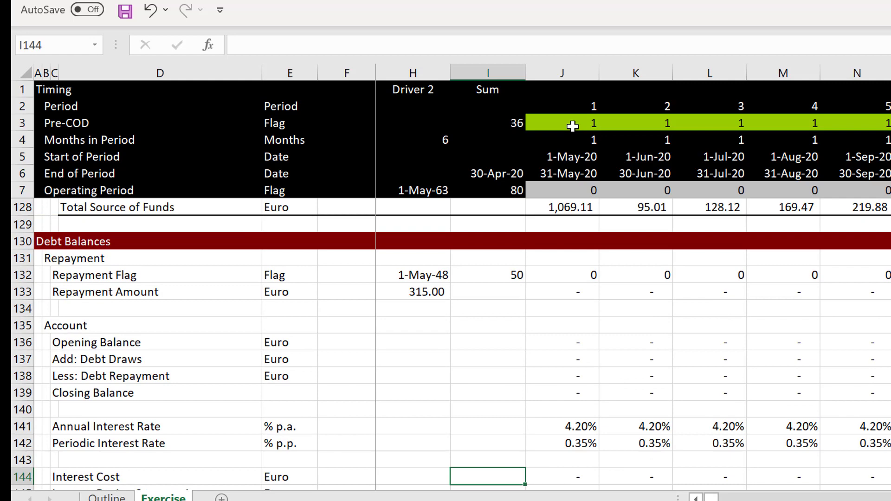
key(Down)
key(Down)
key(Down)
key(Down)
key(Down)
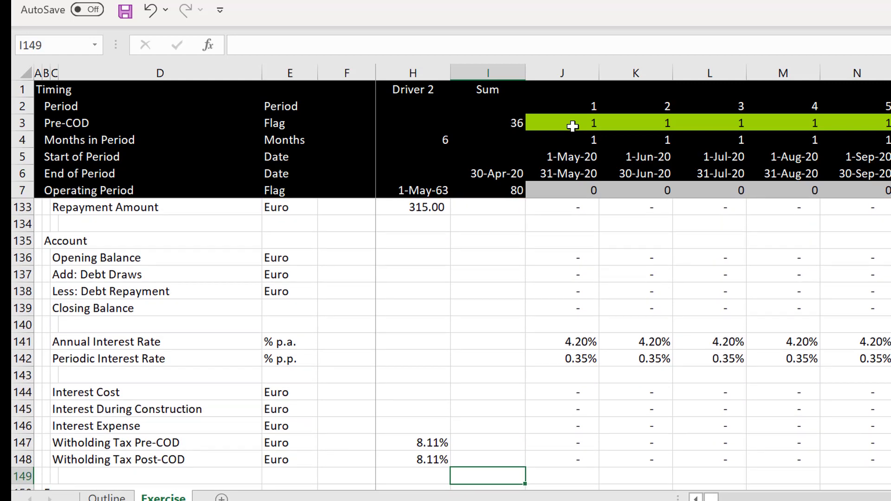
key(Up)
key(Up)
key(Up)
key(Up)
key(Up)
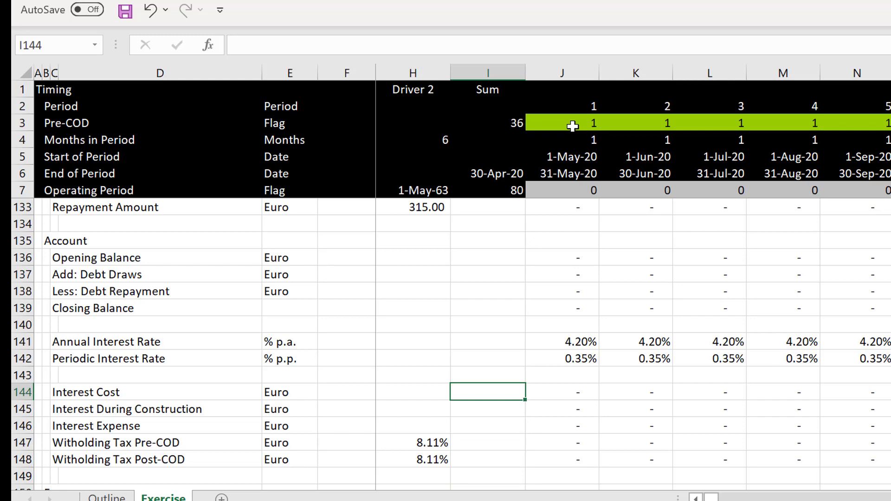
text(=sum()
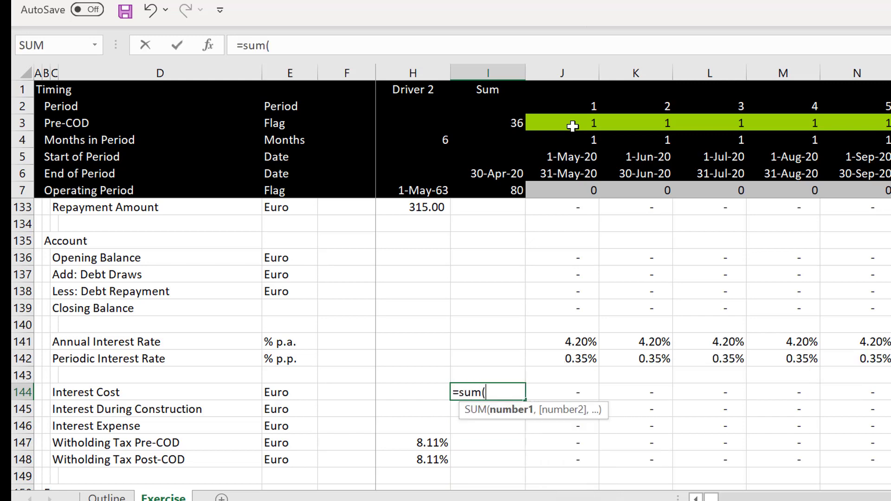
key(Right)
key(ctrl+shift+Right)
key(Return)
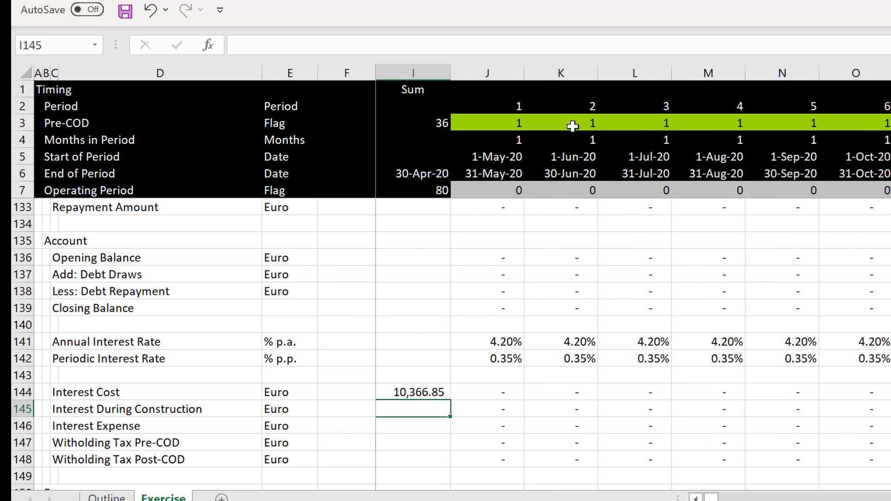
Copy the Interest Cost sum formula to I145:I148 for interest during construction, interest expense and both withholding tax rows.
key(Up)
scroll(572, 126, left, 2)
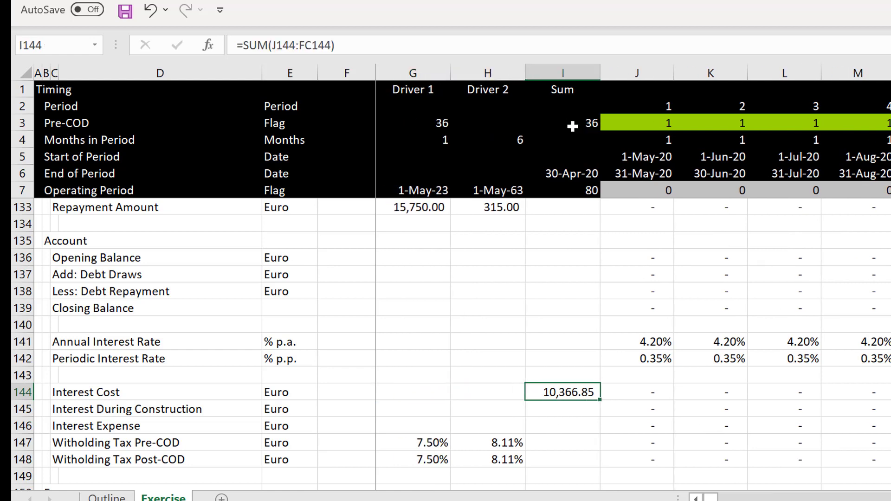
key(ctrl+c)
key(Down)
key(ctrl+v)
key(Down)
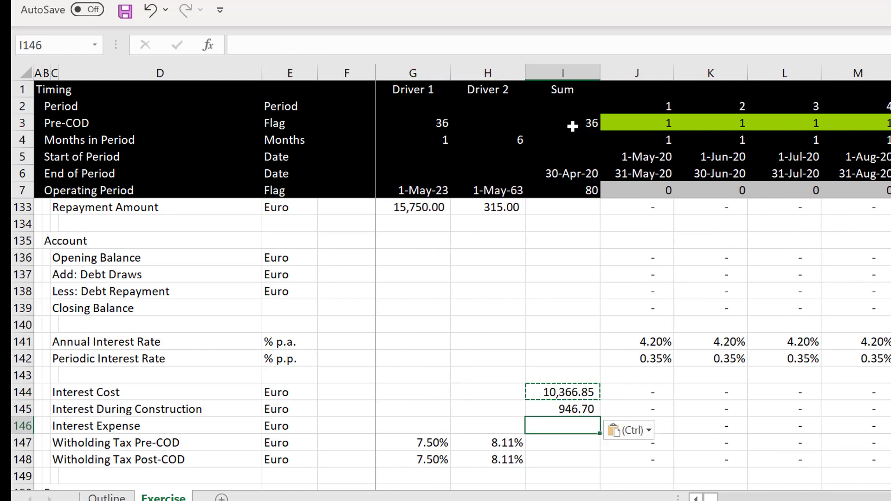
key(ctrl+v)
key(Down)
key(ctrl+v)
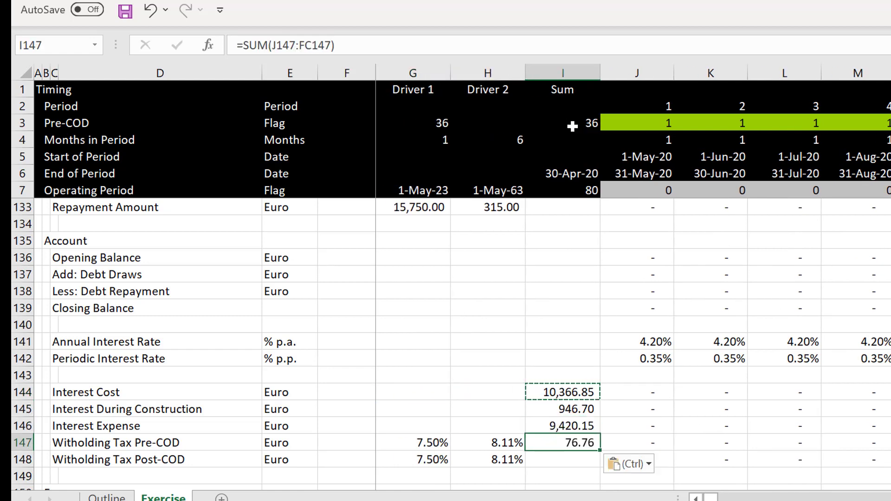
key(Down)
key(ctrl+v)
Paste the copied sum formula into the Up-Front Fee and Periodic Fee Amount totals at I153 and I157.
key(Down)
key(Down)
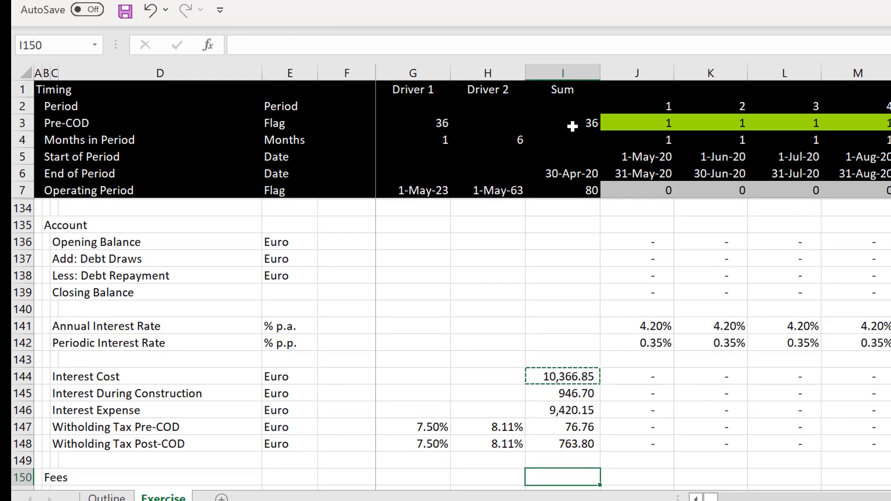
key(Down)
key(Down)
key(Down)
key(ctrl+v)
key(Down)
key(Down)
key(Down)
key(Down)
key(ctrl+v)
Examine the PRI and PRG block below the fees, checking the PRG % and PRG row labels.
key(Down)
key(Down)
key(Down)
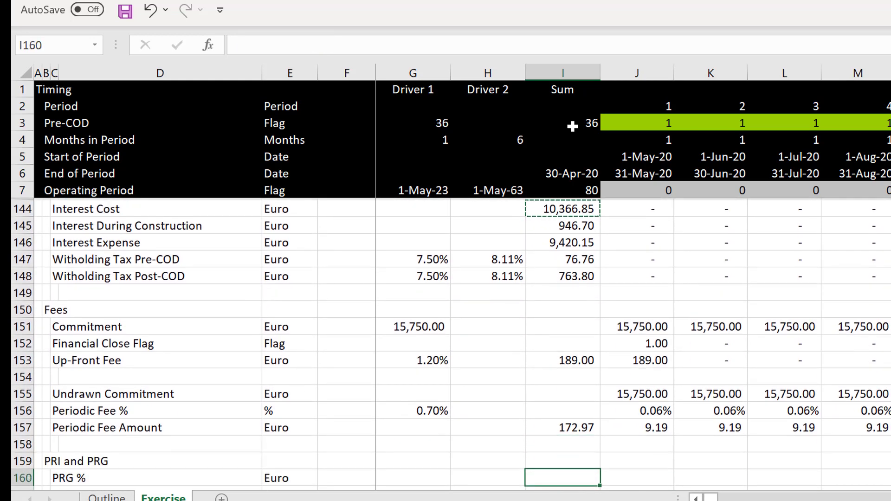
key(Down)
key(Down)
key(Down)
key(Down)
key(Up)
key(Up)
key(Up)
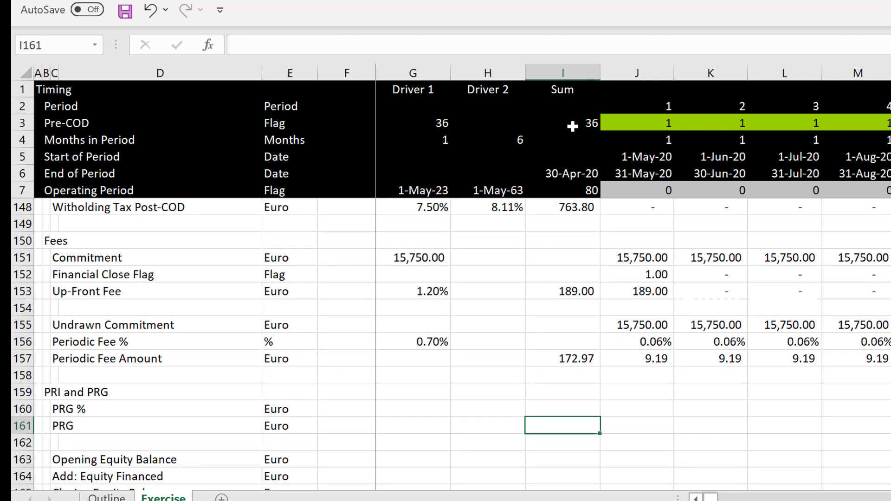
key(Left)
key(Left)
key(Left)
key(Left)
key(Left)
key(Left)
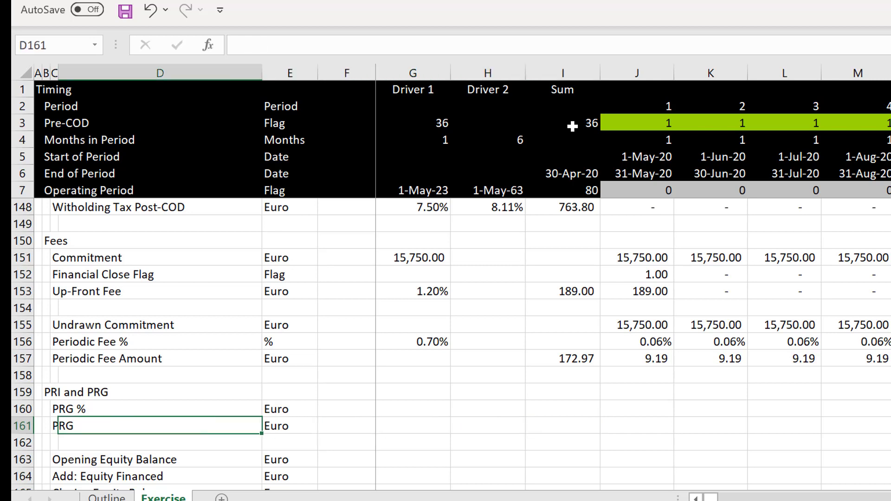
key(Up)
key(F2)
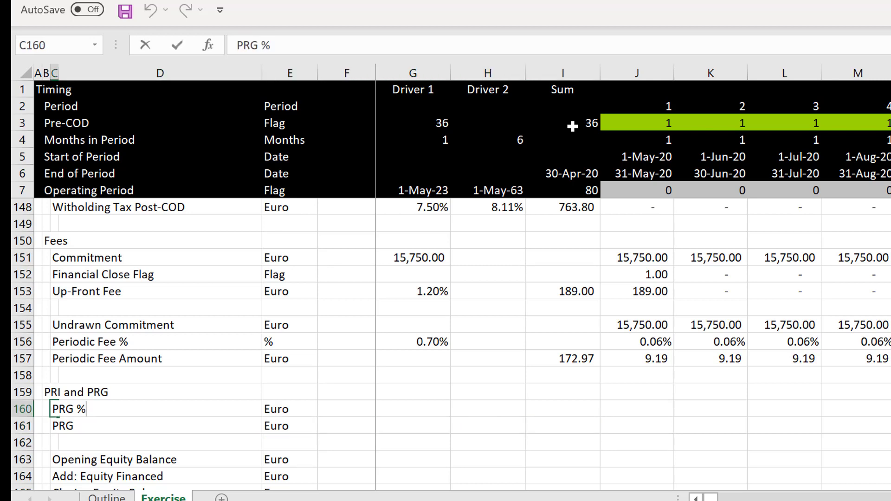
key(Return)
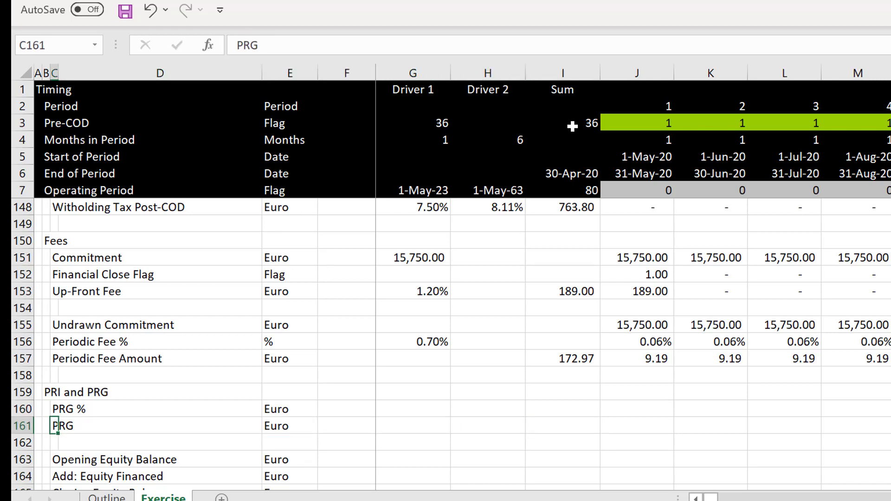
Insert a blank row above the PRG row, at row 161 of the PRI and PRG block.
key(F2)
key(Up)
key(Down)
key(shift+space)
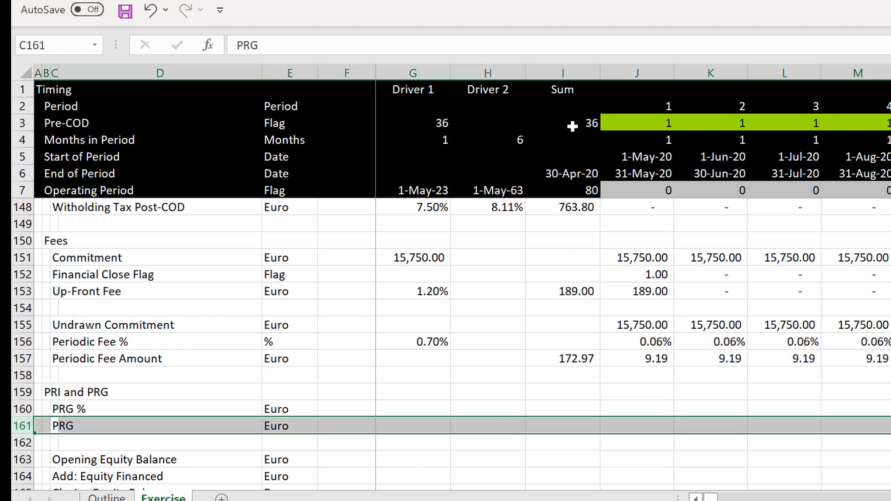
key(ctrl+shift+plus)
key(Right)
key(Left)
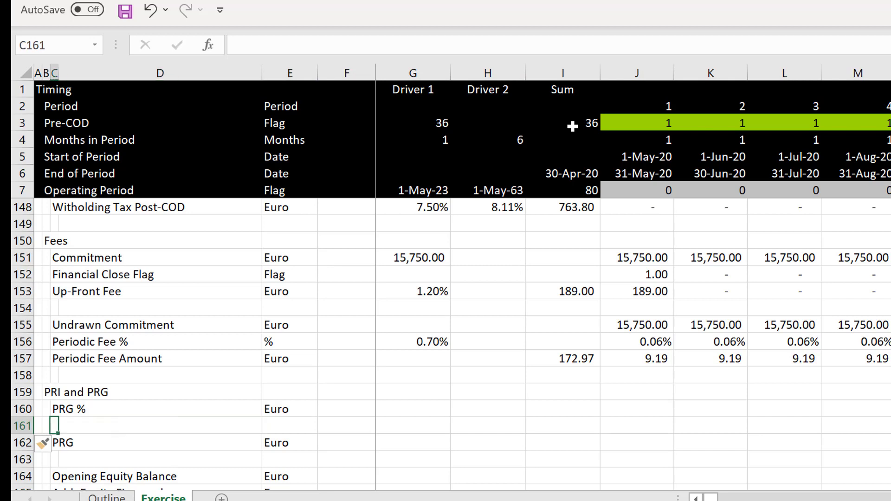
Label the new row 161 Debt Balance and set its unit to Euro.
key(F2)
text(Dteb)
key(BackSpace)
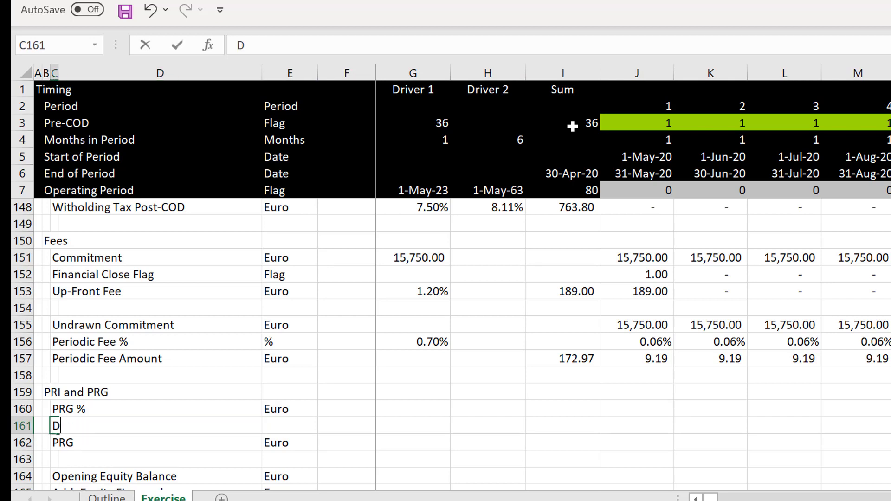
text(ebt Balance)
key(Return)
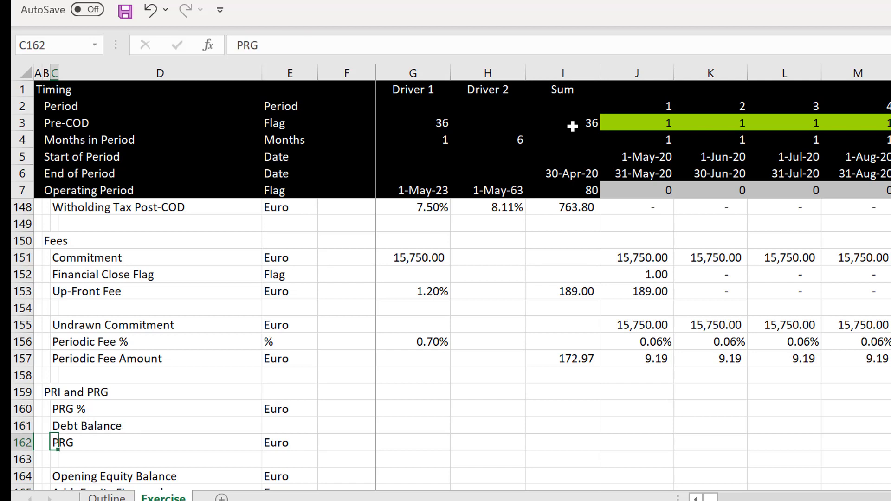
key(Up)
key(Right)
key(Right)
text(Euro)
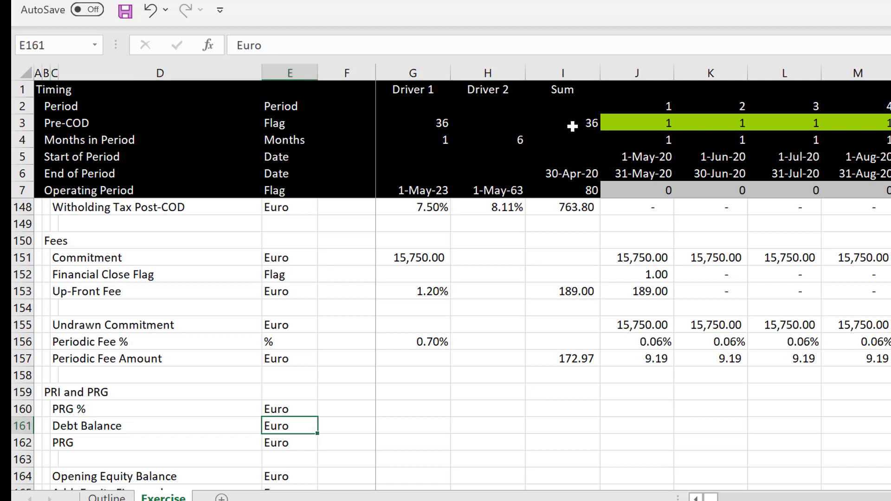
Link the PRG % driver in G160 to the PRG Debt as Percent of Debt input with =F51.
key(Up)
key(Right)
key(Right)
key(Right)
key(Right)
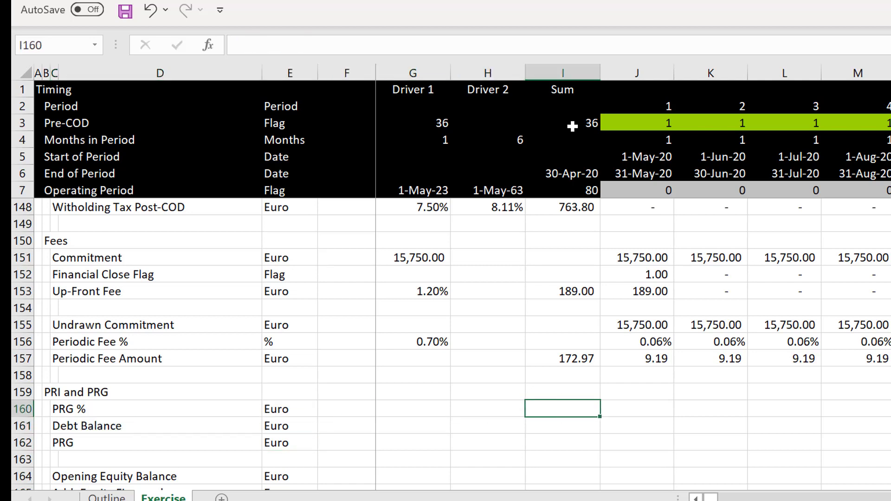
key(Left)
key(Left)
key(Left)
key(Right)
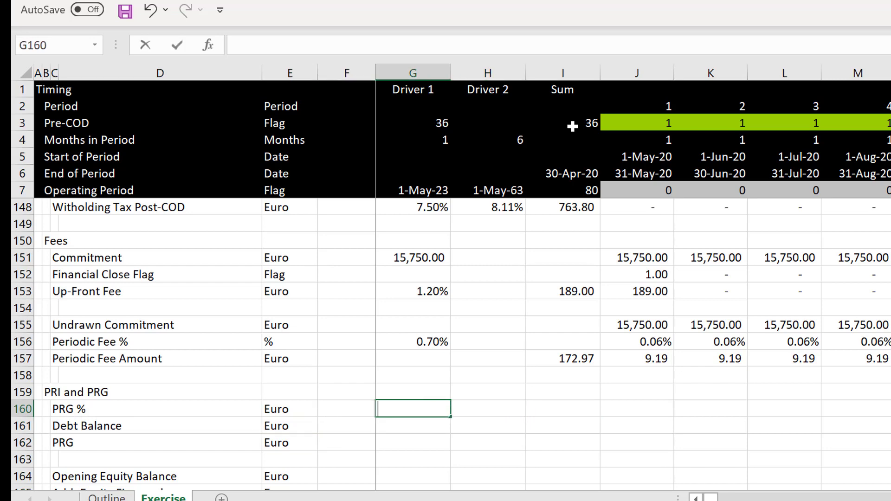
text(=)
key(Up)
key(Up)
key(Up)
key(Up)
key(Up)
key(Up)
key(Up)
key(Up)
key(Up)
key(Up)
key(Up)
key(Up)
key(Up)
key(Up)
key(Up)
key(Up)
key(Up)
key(Up)
key(Up)
key(Up)
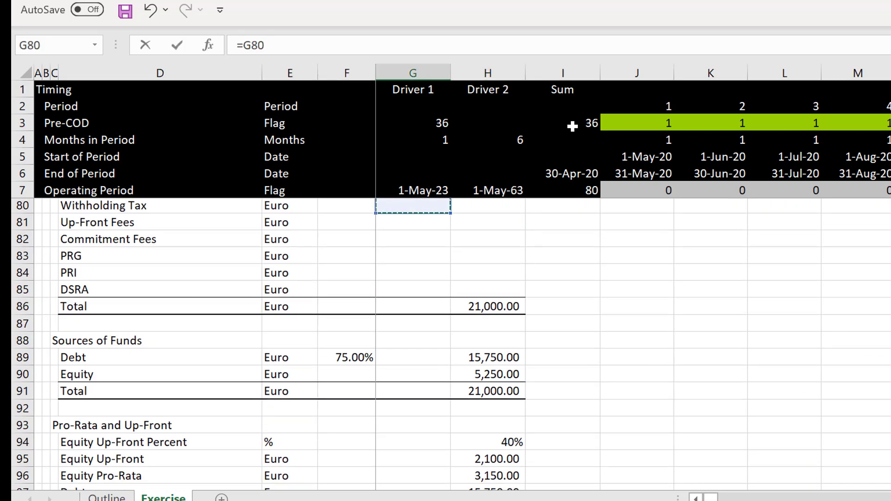
key(Up)
key(Up)
key(Up)
key(Up)
key(Up)
key(Up)
key(Up)
key(Up)
key(Up)
key(Up)
key(Up)
key(Up)
key(Up)
key(Up)
key(Up)
key(Up)
key(Up)
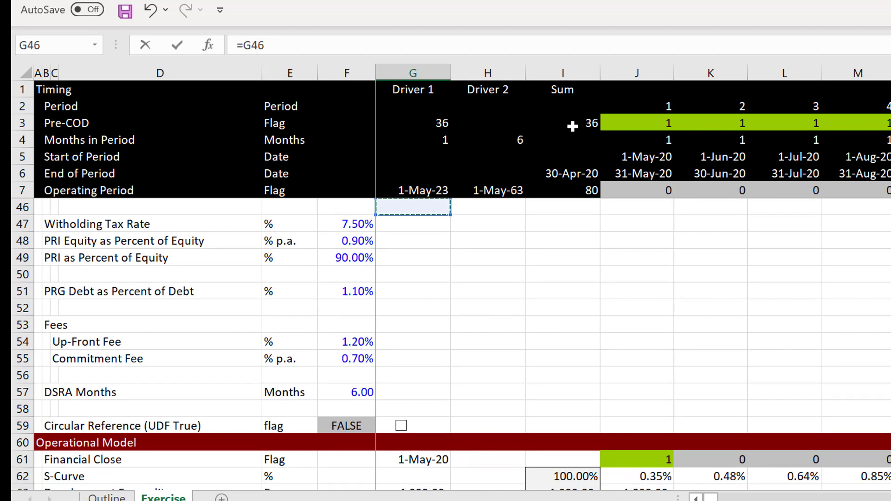
key(Up)
key(Up)
key(Down)
key(Down)
key(Down)
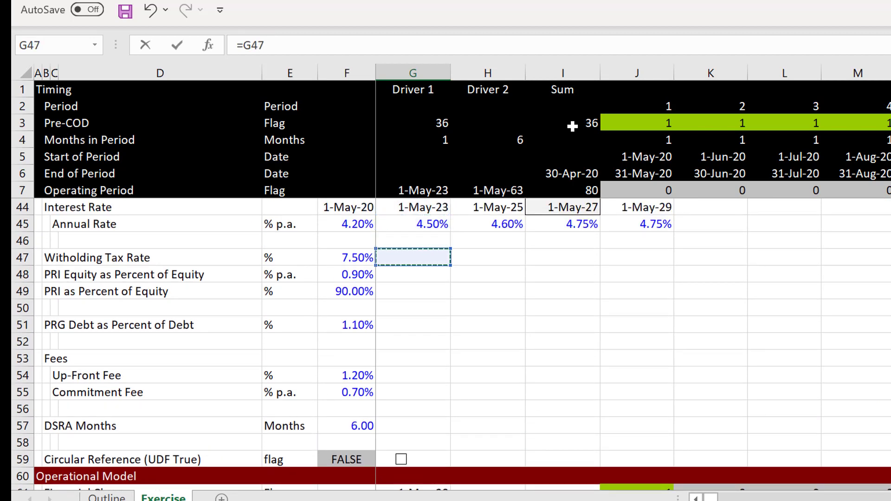
key(Down)
key(Down)
key(Down)
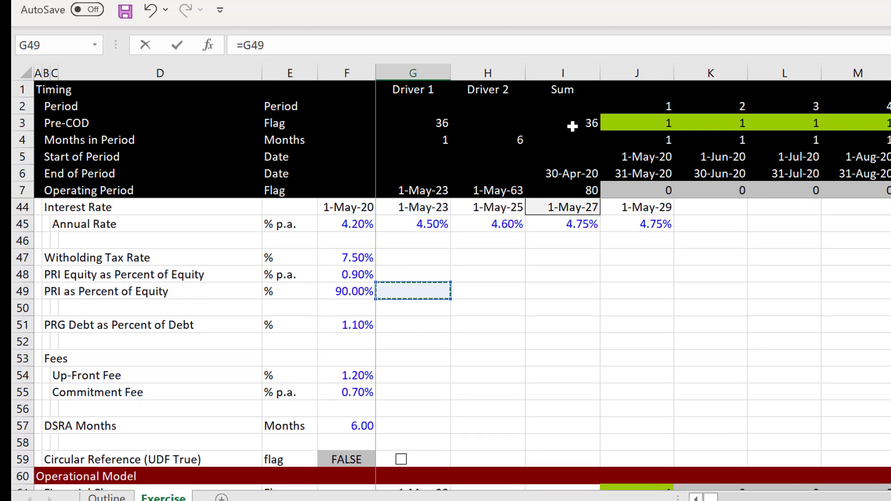
key(Left)
key(Down)
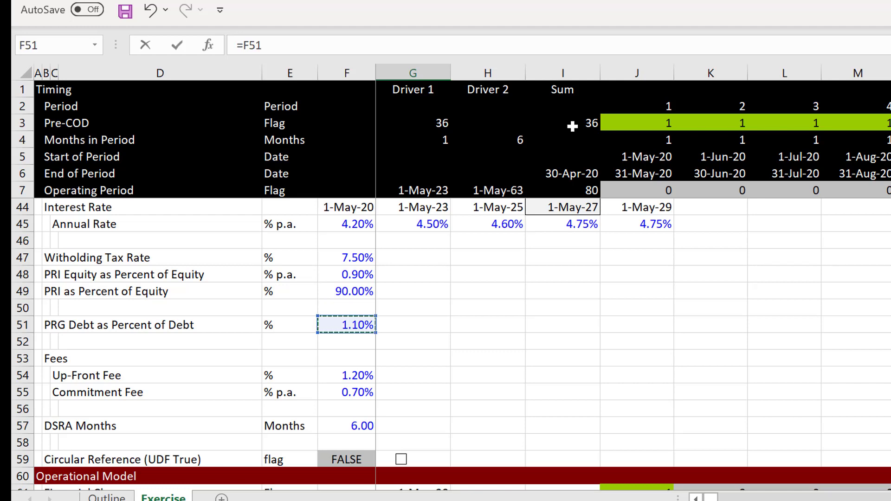
key(Tab)
Enter =$G$160/12*J3 in J160 as the periodic PRG % and format the cell as a percentage.
key(Tab)
key(Tab)
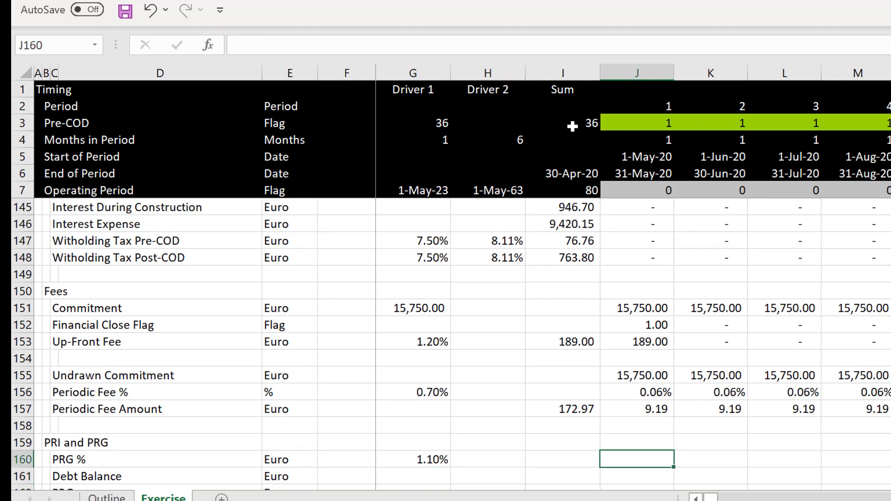
text(=)
key(Left)
key(Left)
key(Left)
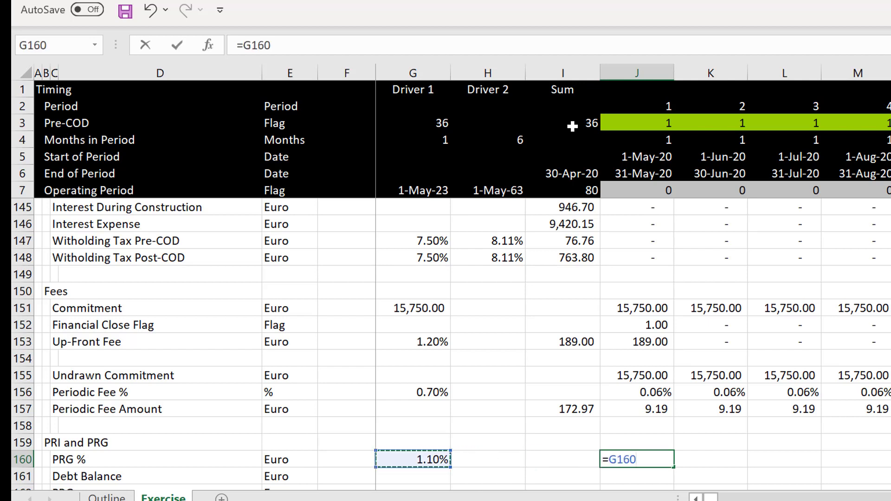
key(F4)
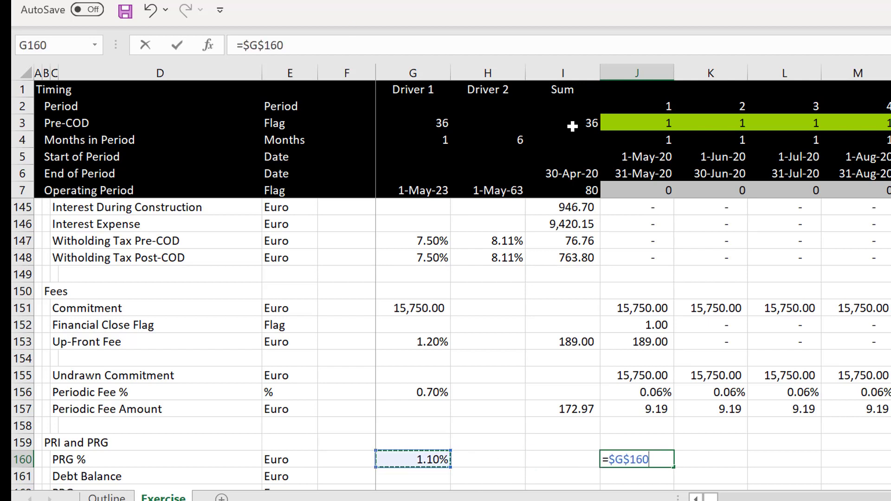
text(/12*)
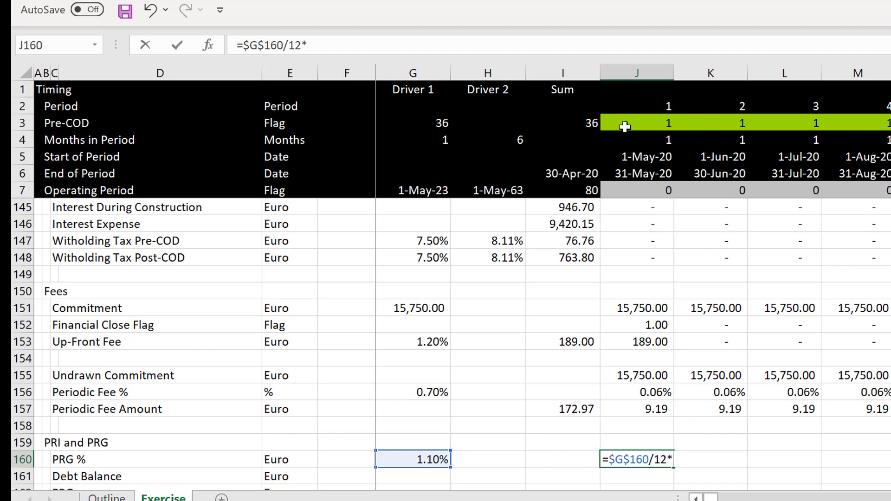
click(636, 126)
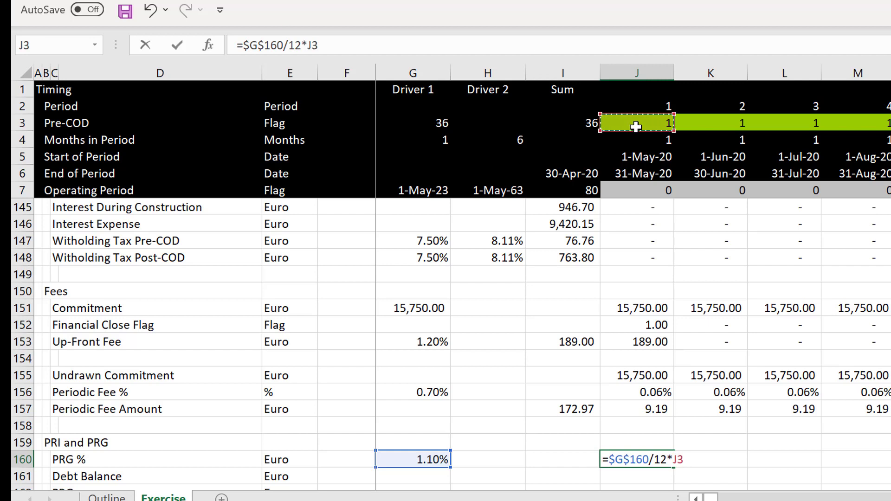
key(Up)
key(Down)
key(Return)
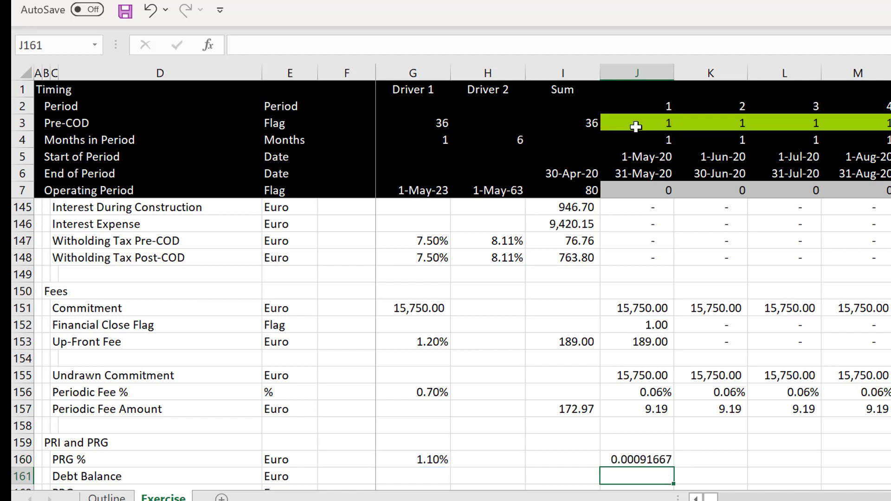
key(Up)
key(ctrl+shift+5)
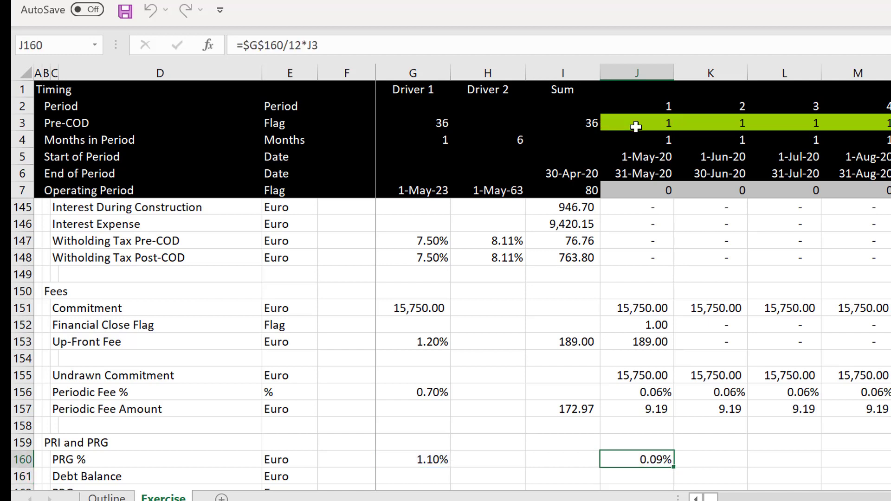
Correct the PRG % formula in J160 to =$G$160/12*J4 and fill it across all periods.
key(F2)
key(BackSpace)
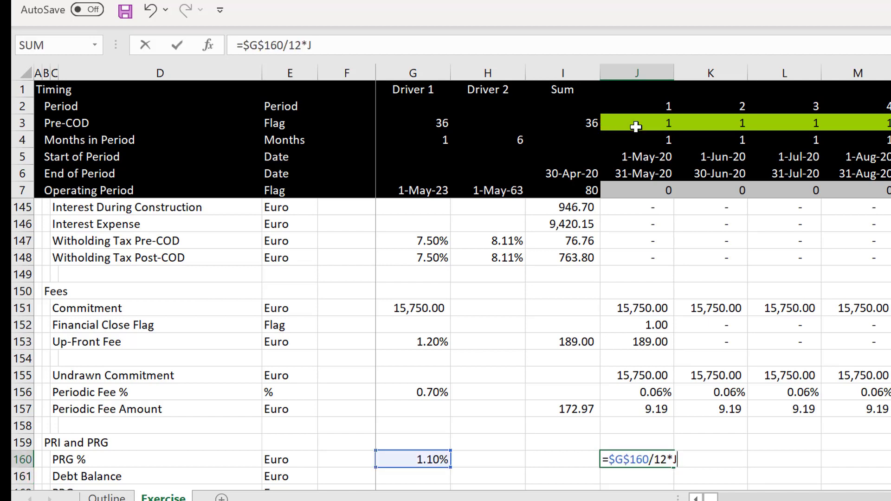
click(632, 141)
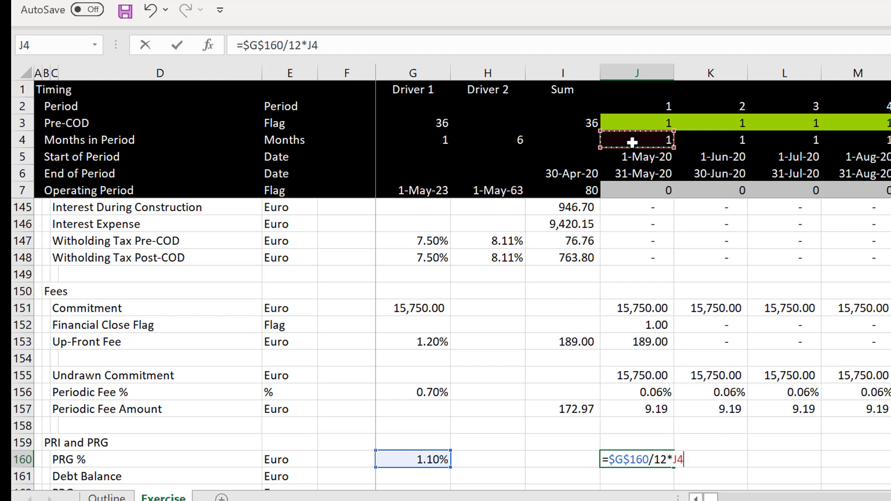
key(Return)
key(Up)
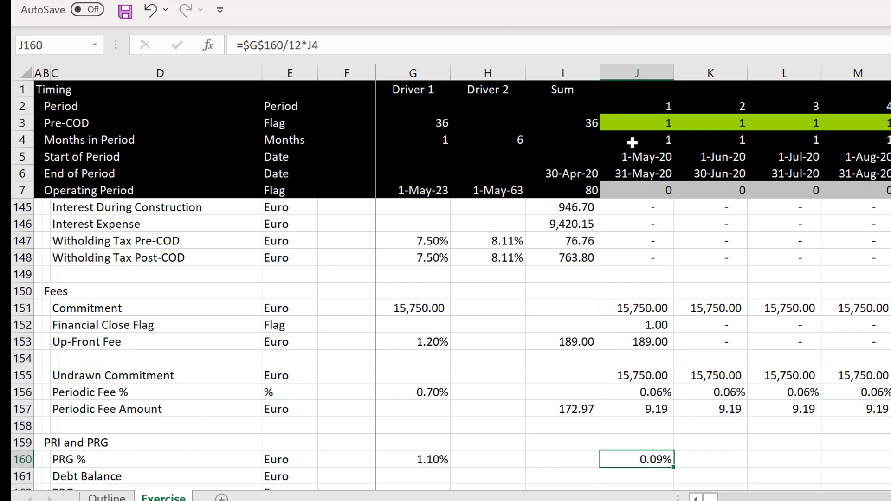
key(ctrl+shift+r)
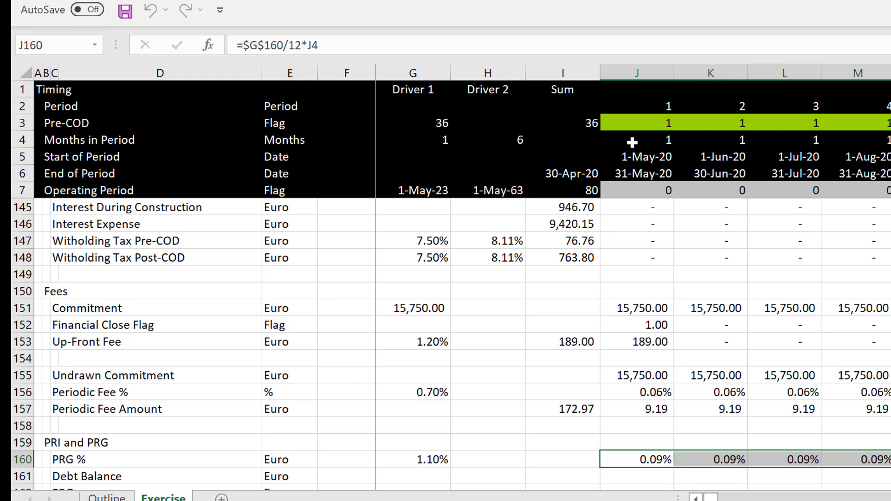
Link Debt Balance in J161 to the debt account's opening balance with =J136 and fill it across all periods.
key(Down)
text(=)
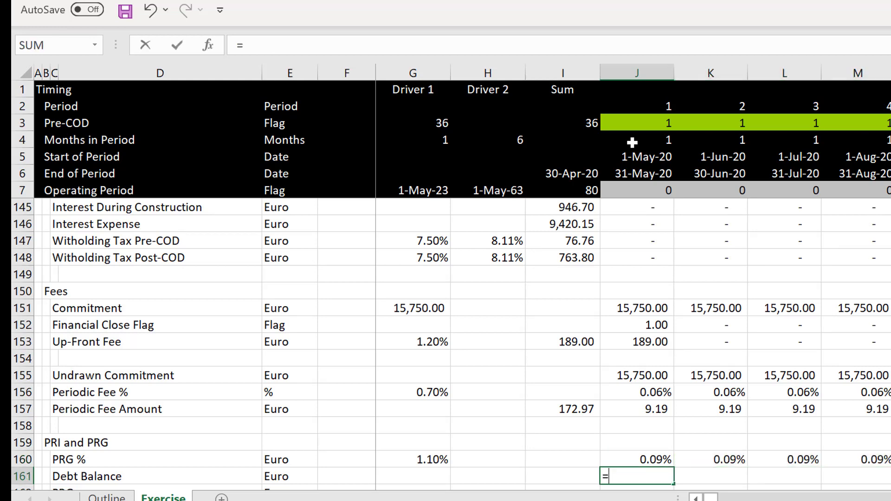
key(Up)
key(Up)
key(Up)
key(Up)
key(Up)
key(Up)
key(Up)
key(Up)
key(Up)
key(Up)
key(Up)
key(Up)
key(Up)
key(Up)
key(Up)
key(Up)
key(Up)
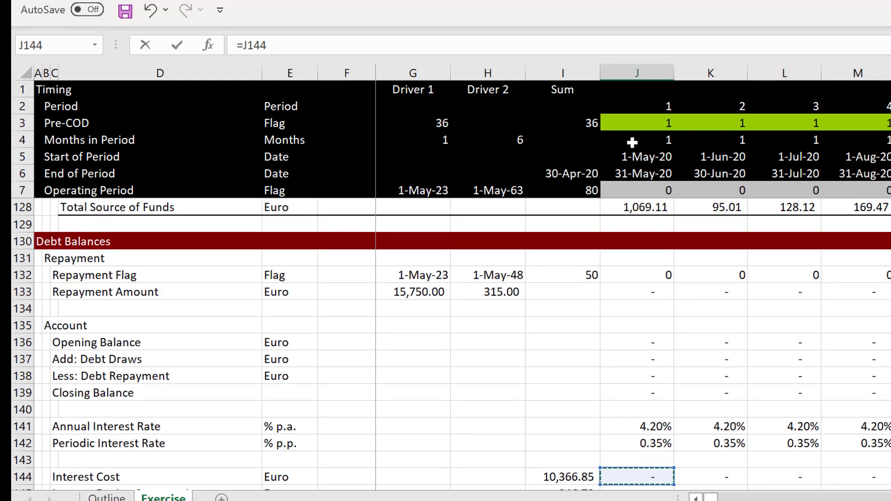
key(Up)
key(Up)
key(Up)
key(Up)
key(Up)
key(Up)
key(Up)
key(Up)
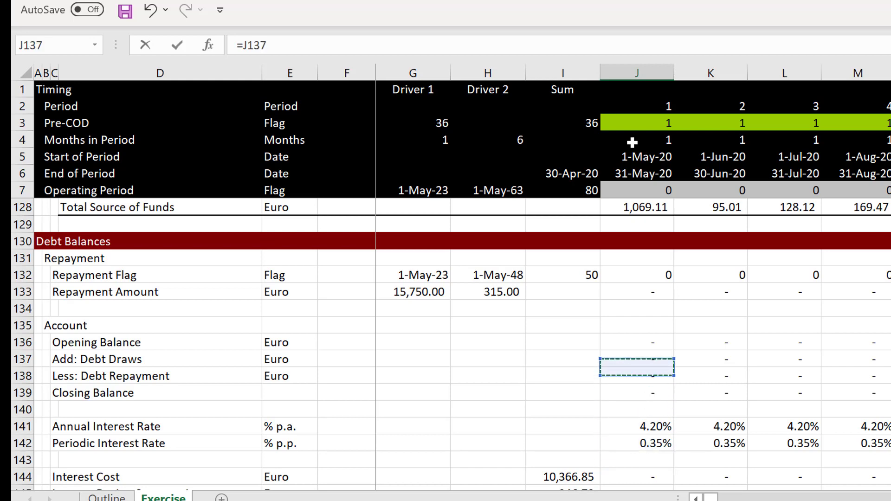
key(Return)
key(Up)
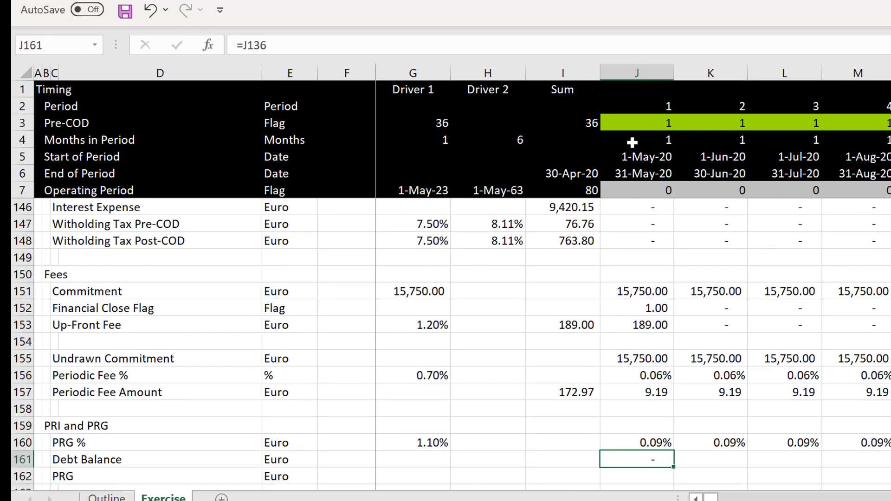
key(ctrl+shift+Right)
key(ctrl+r)
Calculate PRG in J162 as debt balance times PRG % with =J161*J160 and fill it across all periods.
key(Down)
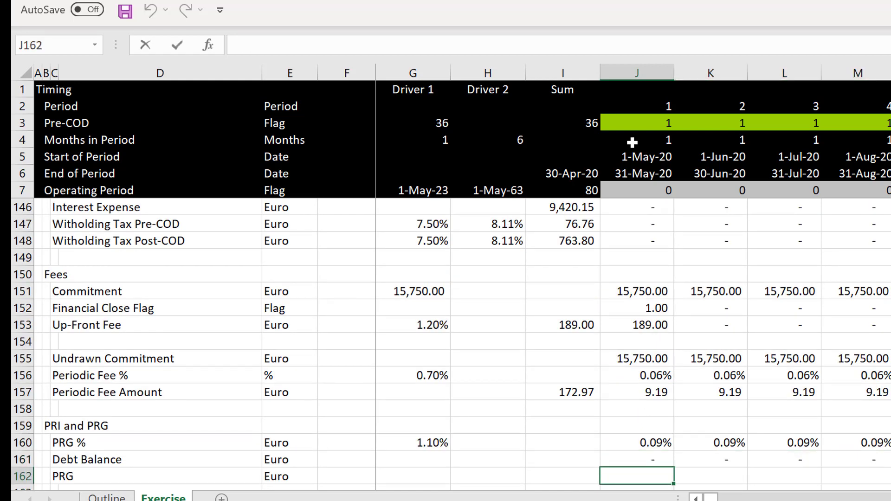
text(=)
key(Up)
text(*)
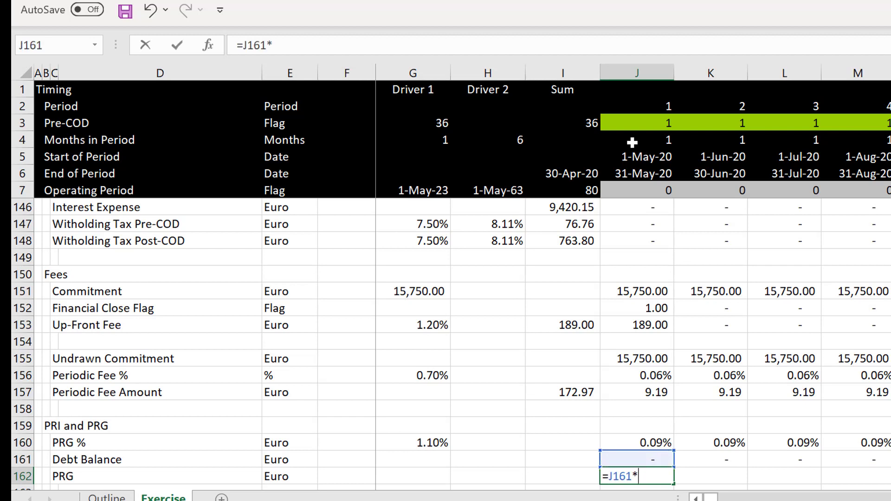
key(Up)
key(Up)
key(Return)
key(Up)
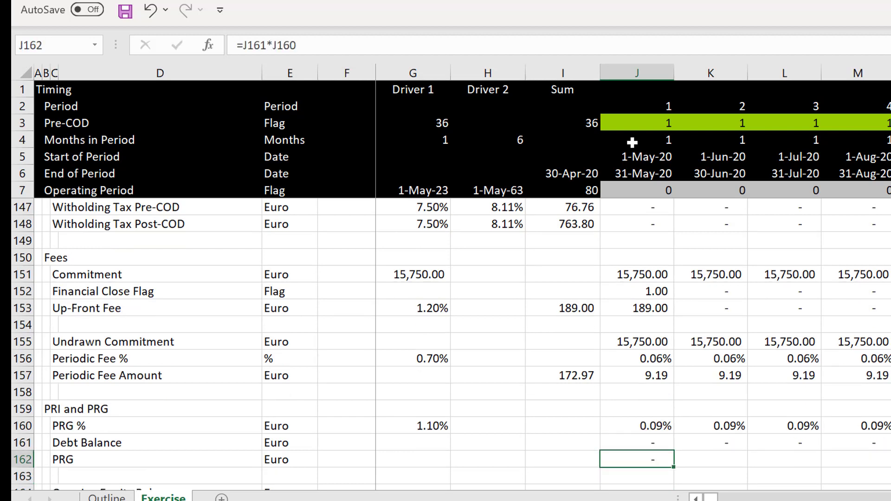
key(ctrl+shift+Right)
key(ctrl+r)
Total the PRG row in the Sum column at I162 with a SUM from J162 to the last period.
key(Left)
key(Left)
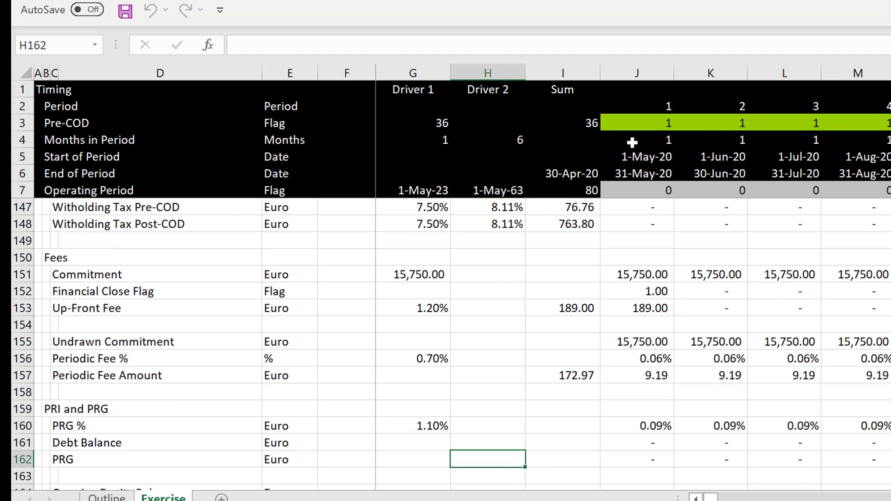
key(Down)
key(Up)
key(Up)
key(Left)
key(Left)
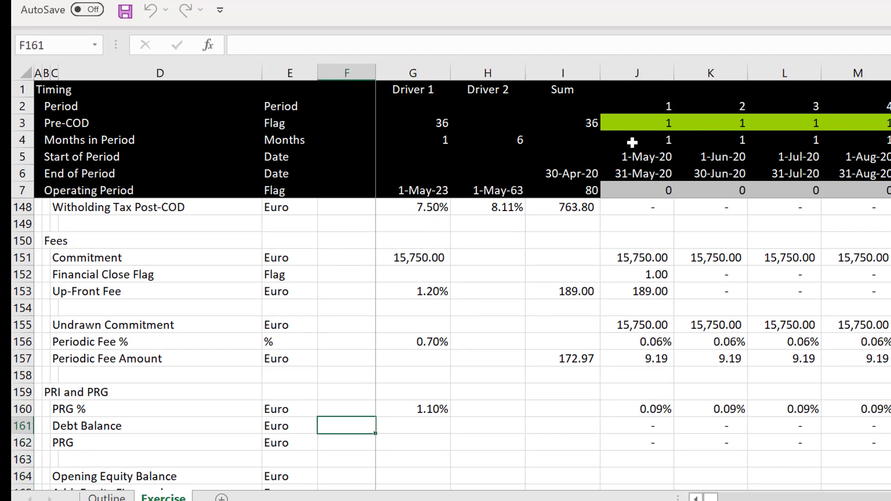
key(Down)
key(Right)
key(Right)
key(Right)
text(=sum()
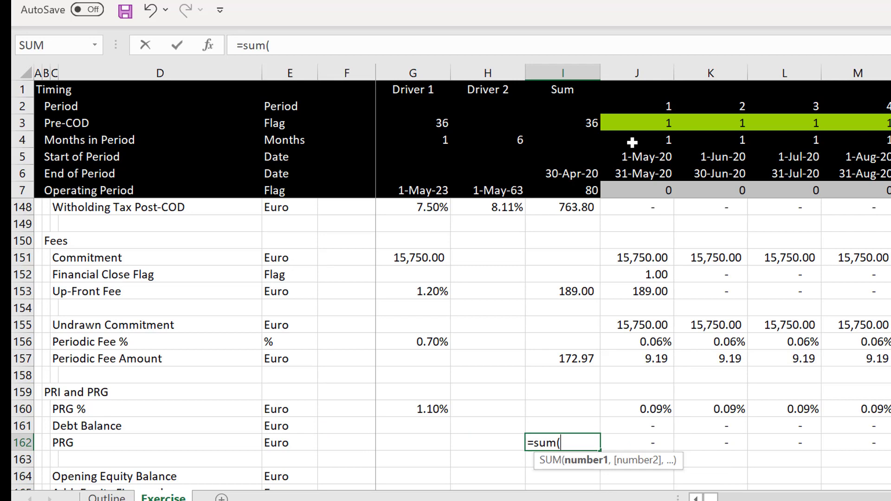
key(Right)
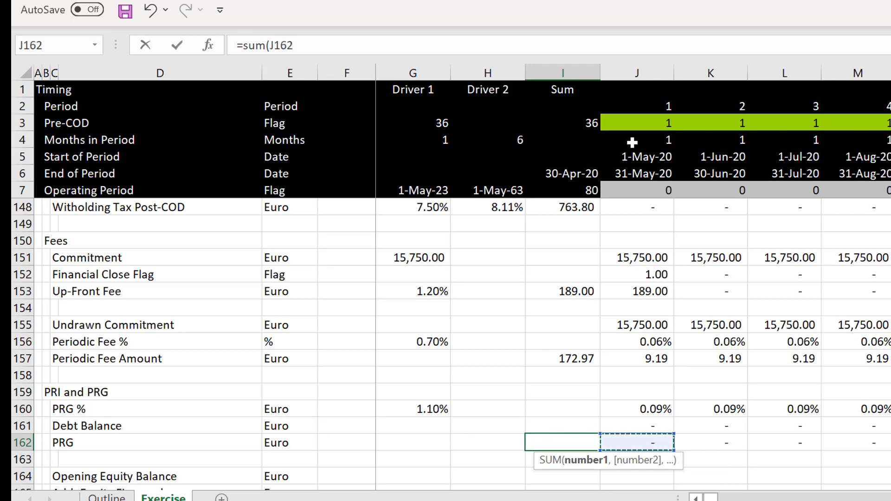
key(ctrl+shift+Right)
key(Return)
key(Left)
key(Left)
key(Down)
key(Down)
key(Down)
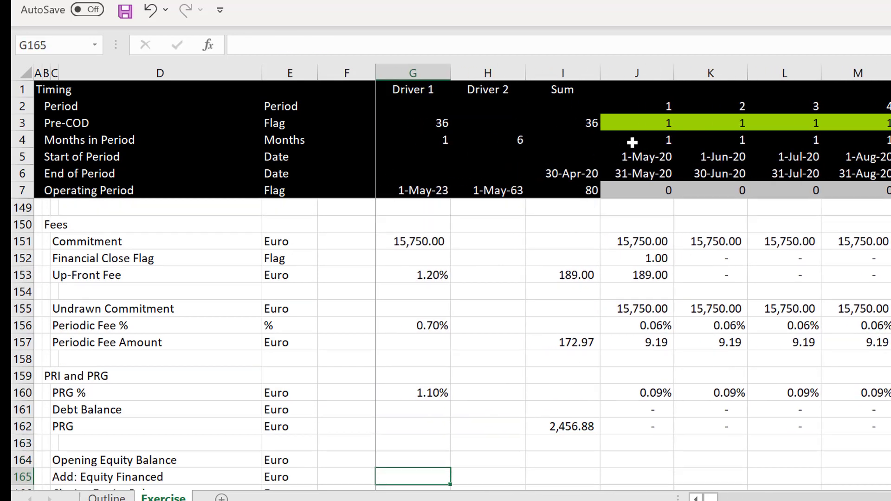
Link the first-period Opening Equity Balance in J164 to the prior column's closing equity balance with =I166.
key(Up)
key(Up)
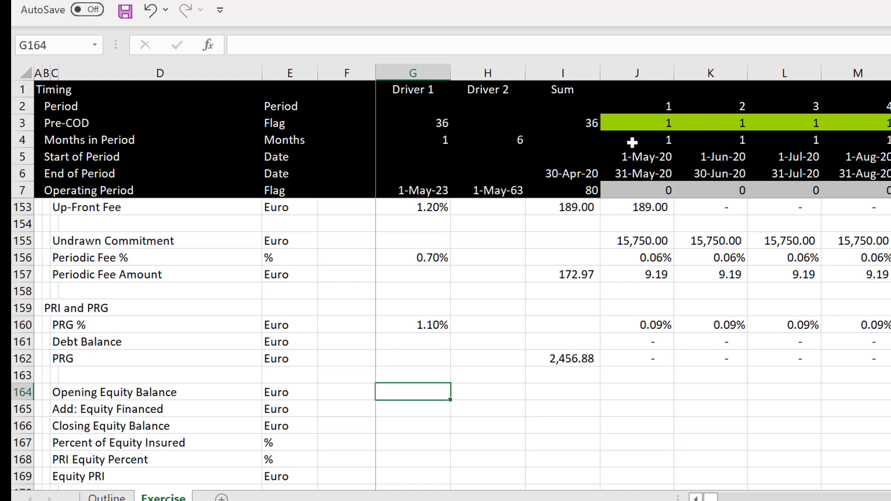
key(Right)
key(Right)
key(Right)
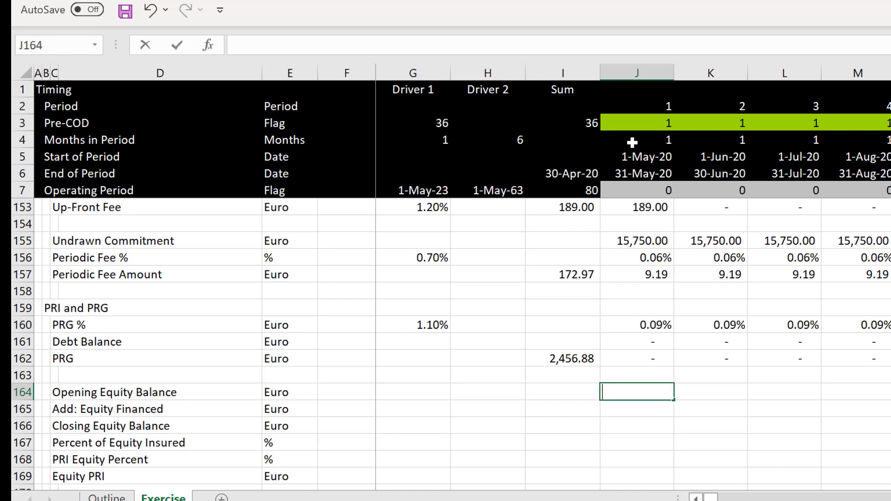
text(=)
key(Down)
key(Down)
key(Left)
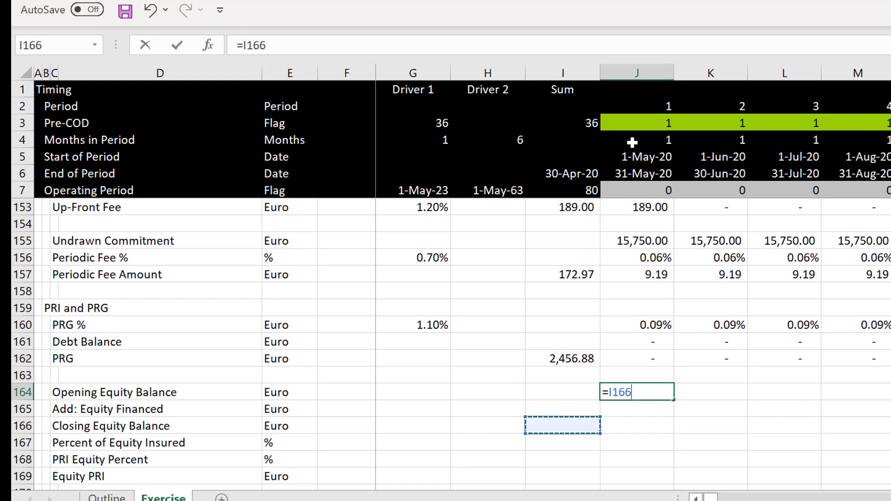
key(Return)
Begin the Add: Equity Financed formula in J165 and look through the sections above for the first-period equity funding cell to reference.
text(=)
key(Up)
key(Up)
key(Up)
key(Up)
key(Up)
key(Up)
key(Up)
key(Up)
key(Up)
key(Up)
key(Up)
key(Up)
key(Up)
key(Up)
key(Up)
key(Up)
key(Up)
key(Up)
key(Up)
key(Up)
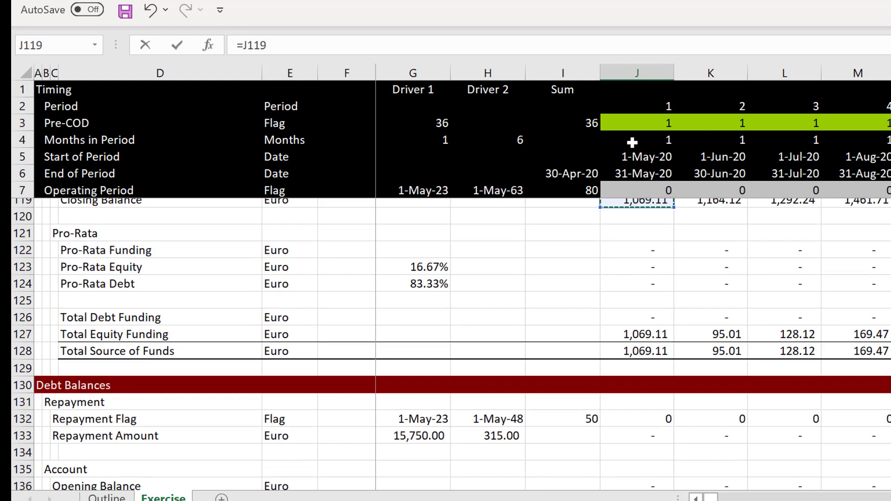
key(Up)
key(Up)
key(Up)
key(Up)
key(Up)
key(Up)
key(Up)
key(Up)
key(Up)
key(Up)
key(Up)
key(Up)
key(Up)
key(Up)
key(Up)
key(Up)
key(Up)
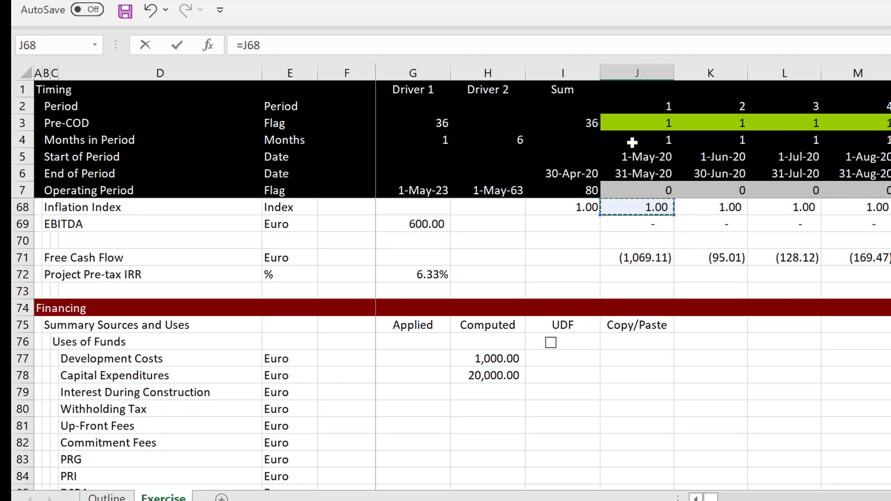
key(Page_Up)
key(Page_Down)
key(Page_Up)
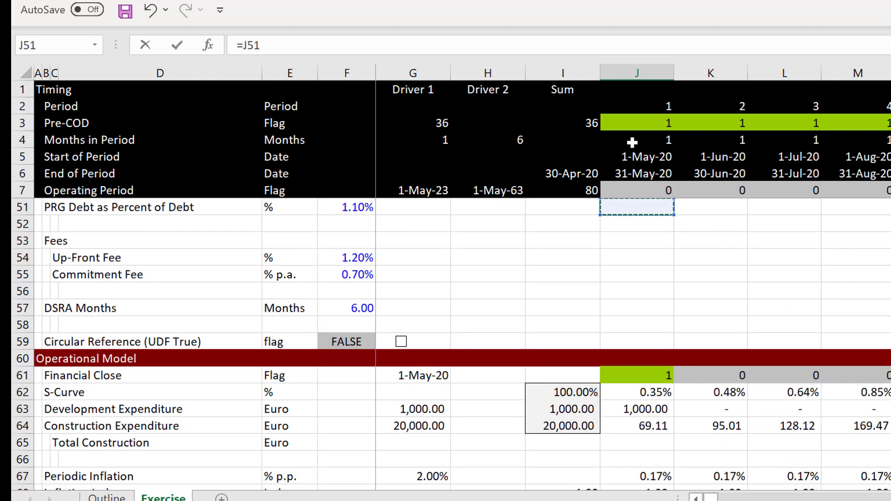
Link the first-period equity financed amount in J165 to Total Equity Funding in J127.
key(Page_Down)
key(Page_Down)
key(Page_Down)
key(Page_Down)
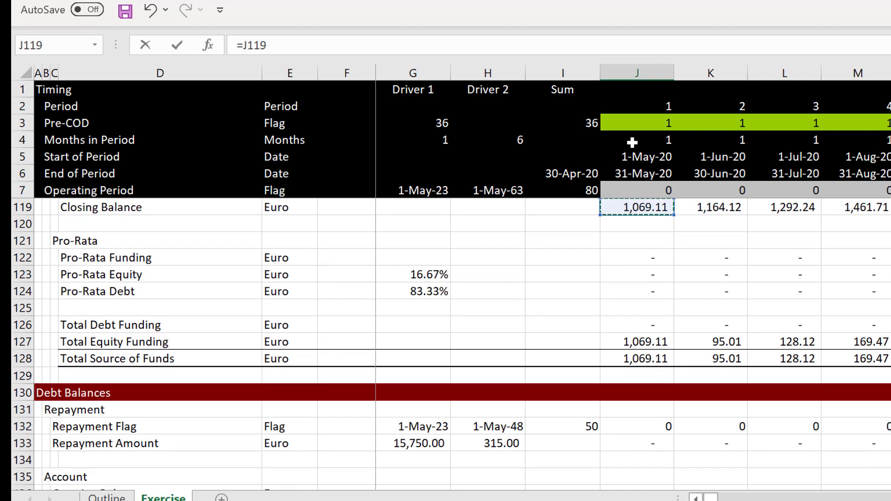
key(Down)
key(Down)
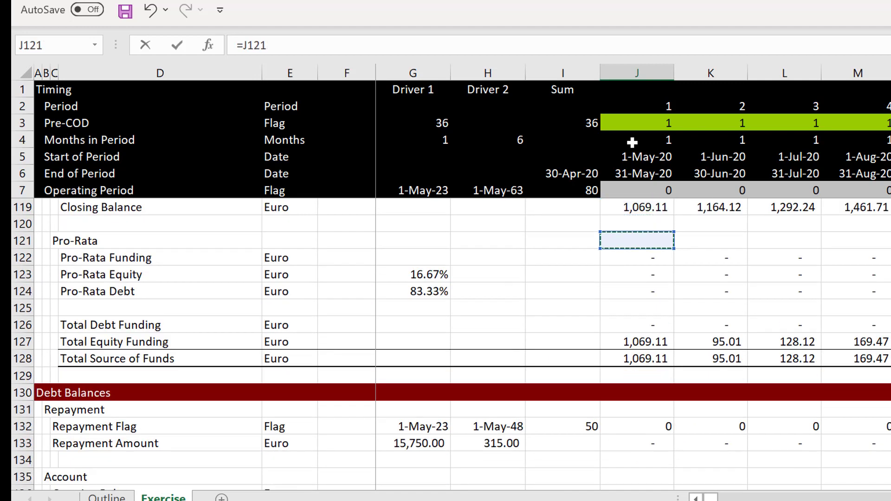
key(Down)
key(Down)
key(Down)
key(Down)
key(Down)
key(Down)
key(Down)
key(Up)
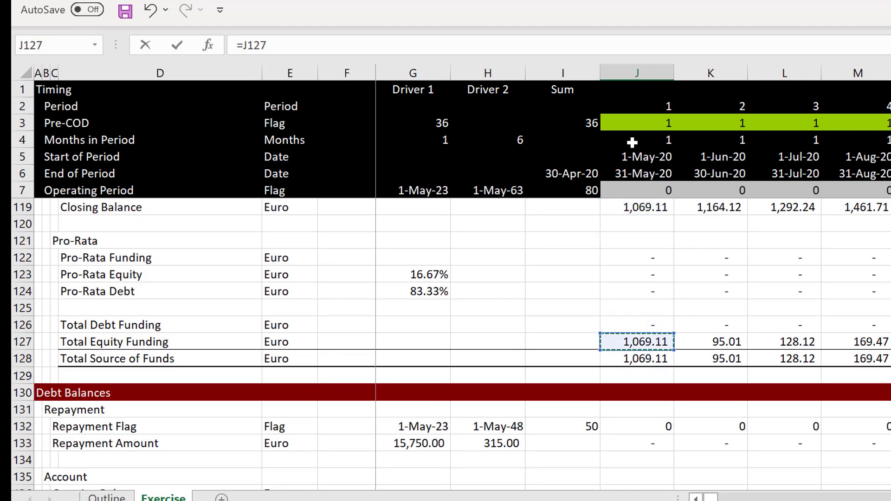
key(Return)
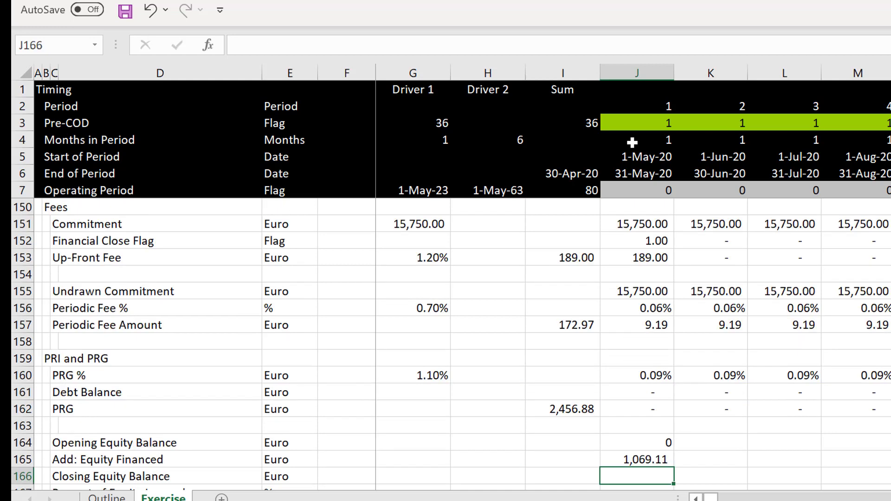
Calculate the first-period Closing Equity Balance in J166 as =SUM(J164:J165).
key(alt+equal)
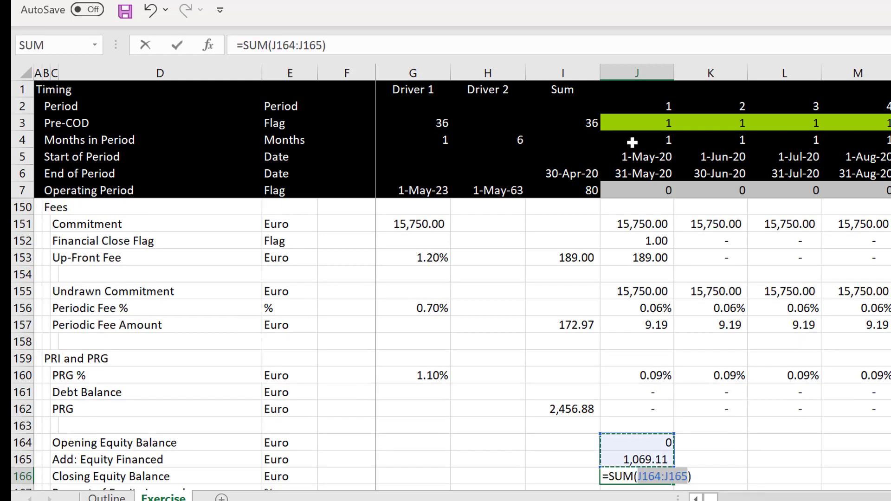
key(Return)
key(Up)
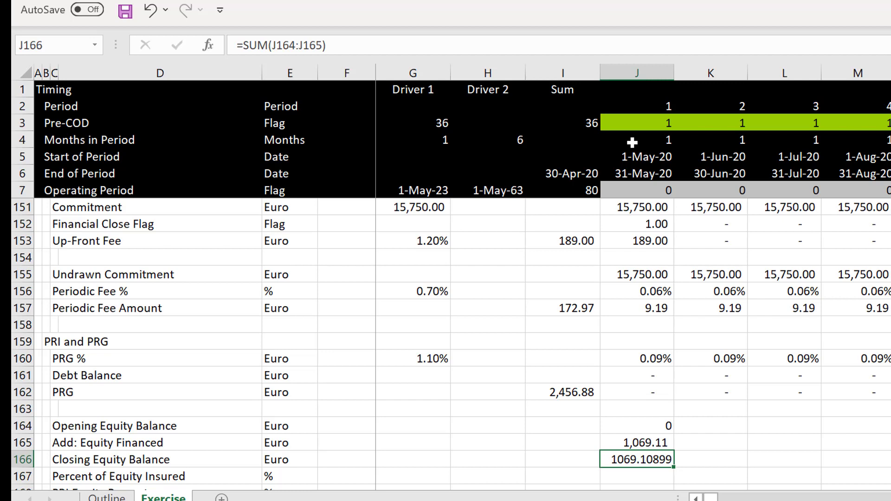
key(alt+Tab)
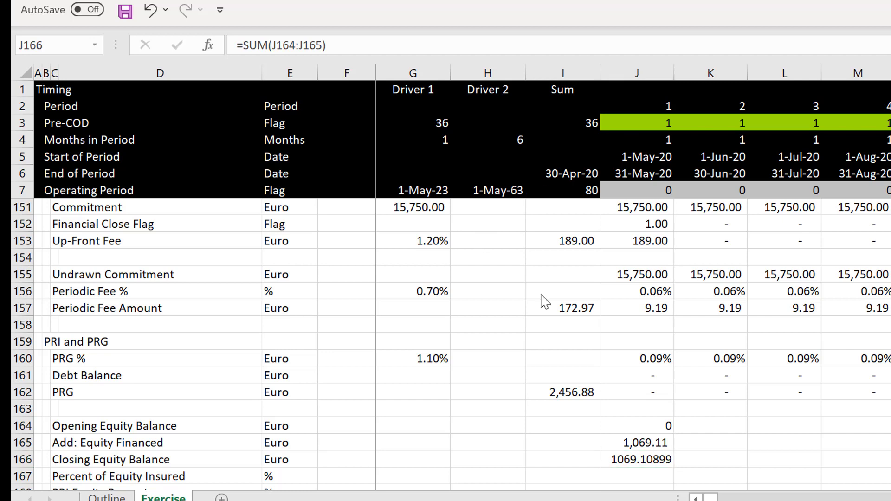
click(636, 458)
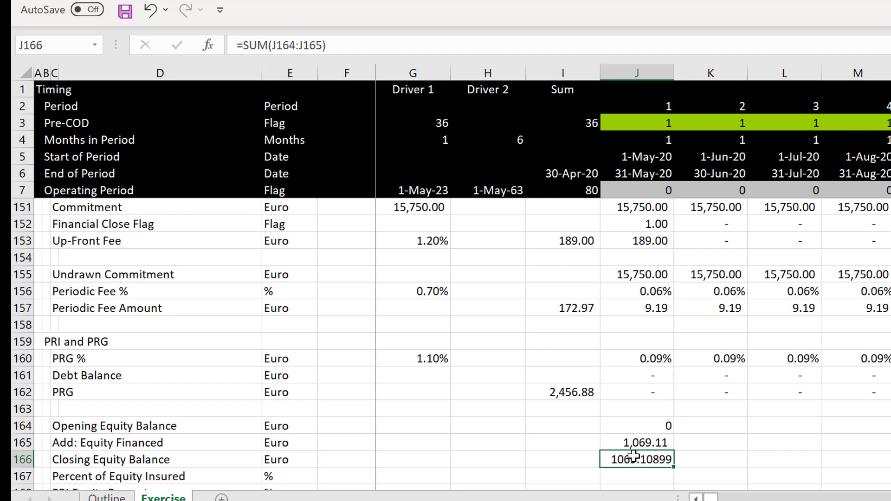
Format J164:J166 as numbers with thousands separators and two decimals, and copy the three equity balance formulas across the timeline.
key(ctrl+z)
key(Up)
key(Up)
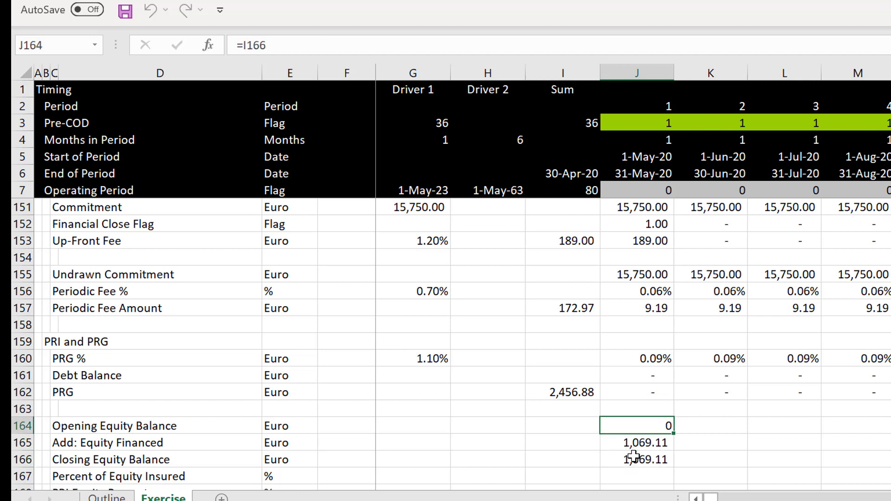
key(shift+Down)
key(shift+Down)
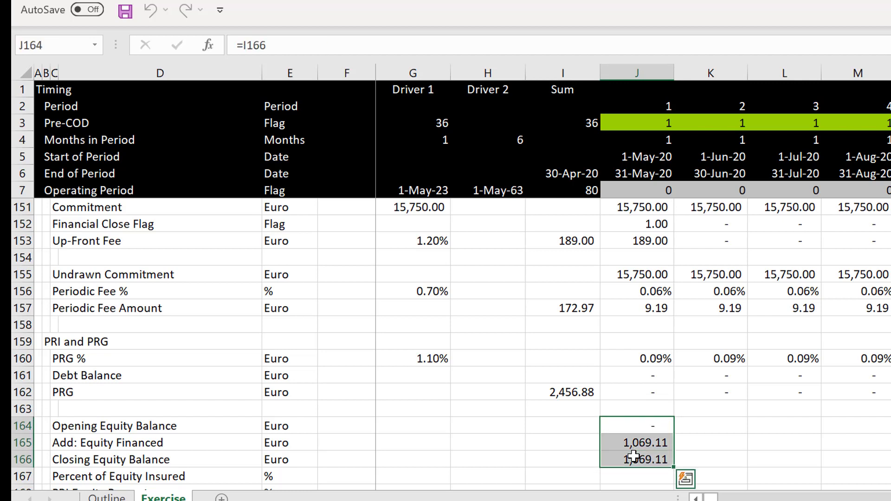
key(ctrl+shift+r)
Link the Percent of Equity Insured driver in G167 to the PRI as Percent of Equity assumption in F49.
key(Down)
key(Down)
key(Down)
key(Down)
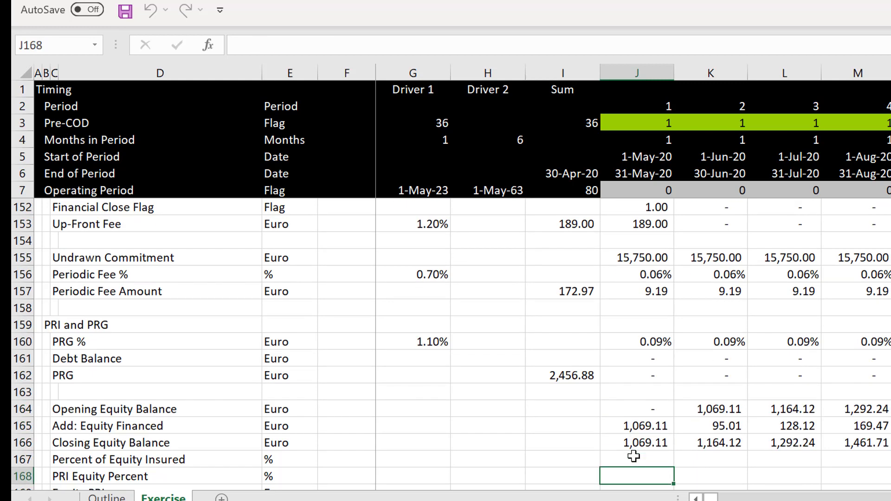
key(Up)
key(Left)
key(Left)
key(Left)
key(Left)
key(Right)
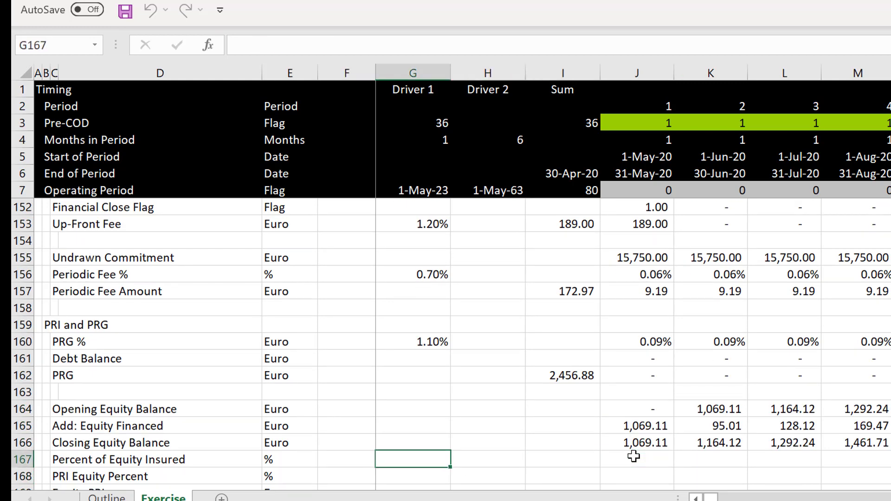
text(=)
key(Page_Up)
key(Page_Up)
key(Page_Up)
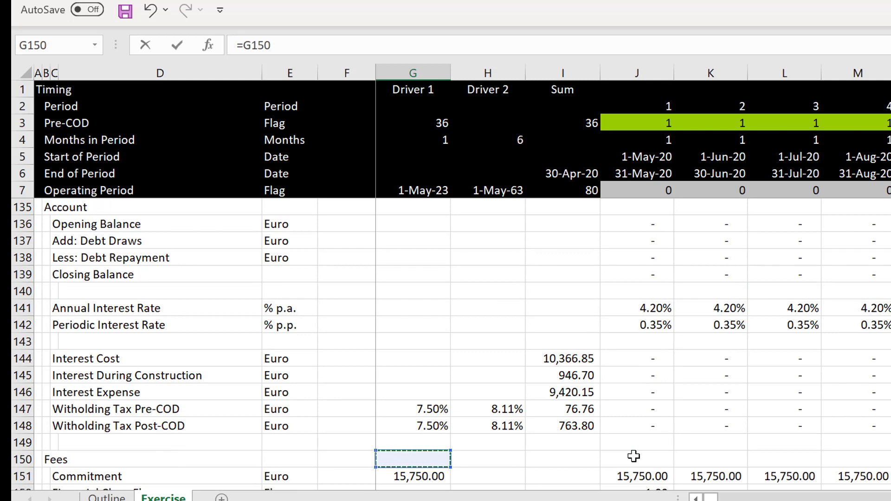
key(Page_Up)
key(Page_Up)
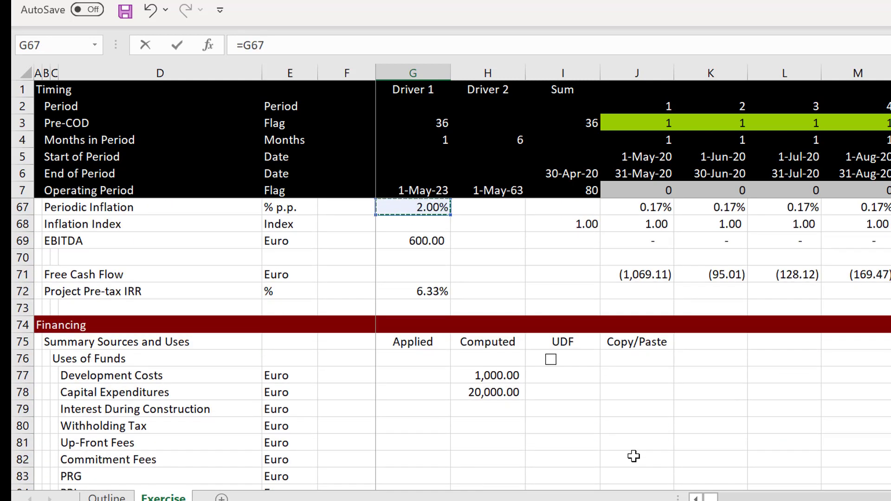
key(Up)
key(Up)
key(Up)
key(Up)
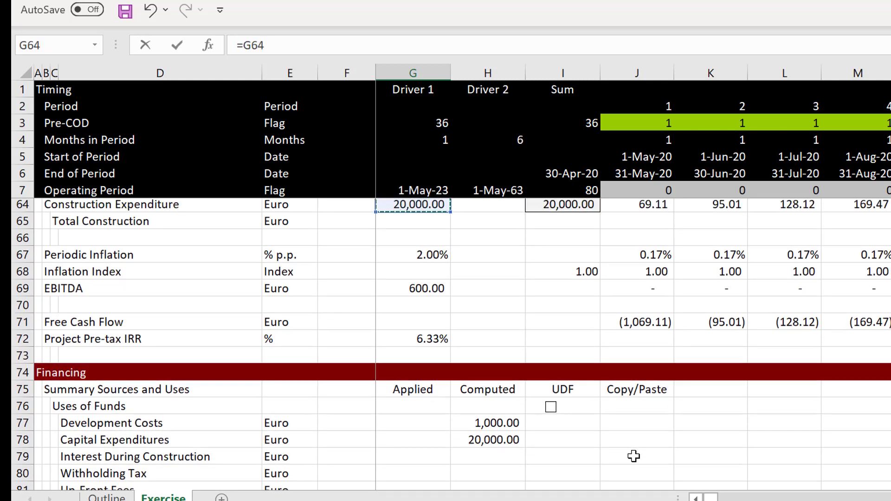
key(Page_Up)
key(Down)
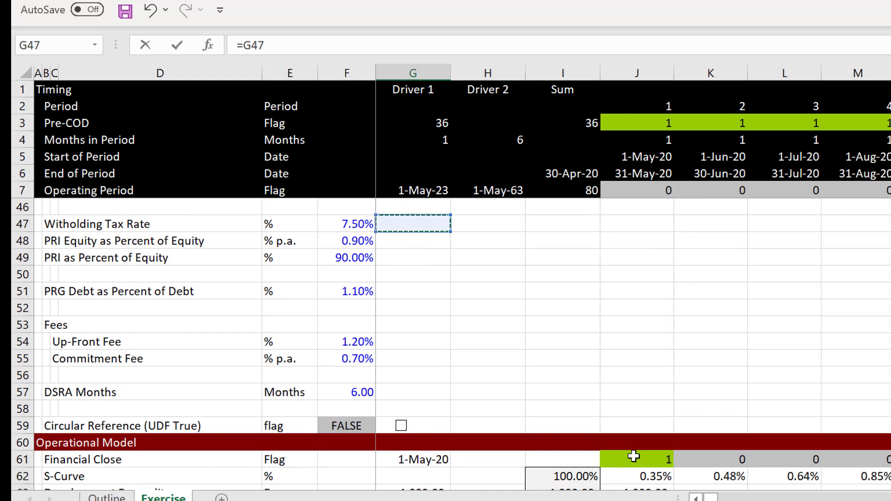
key(Down)
key(Left)
key(Down)
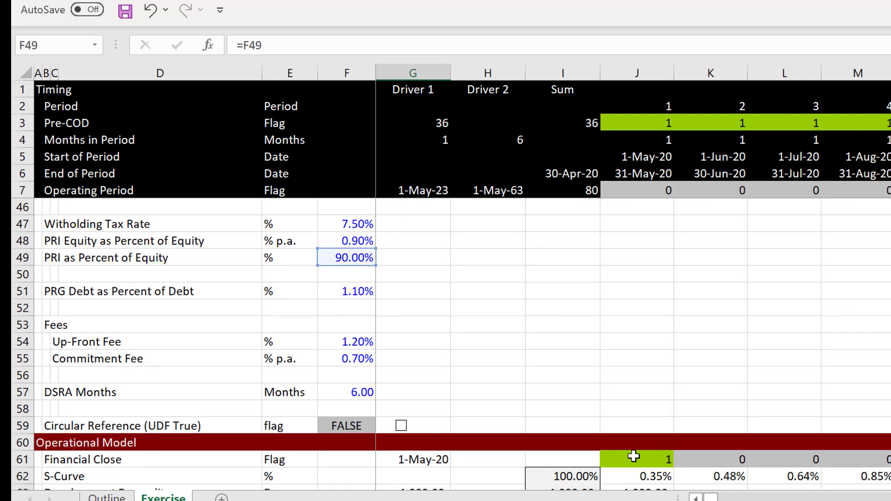
key(Return)
key(Up)
key(Right)
key(Right)
key(Right)
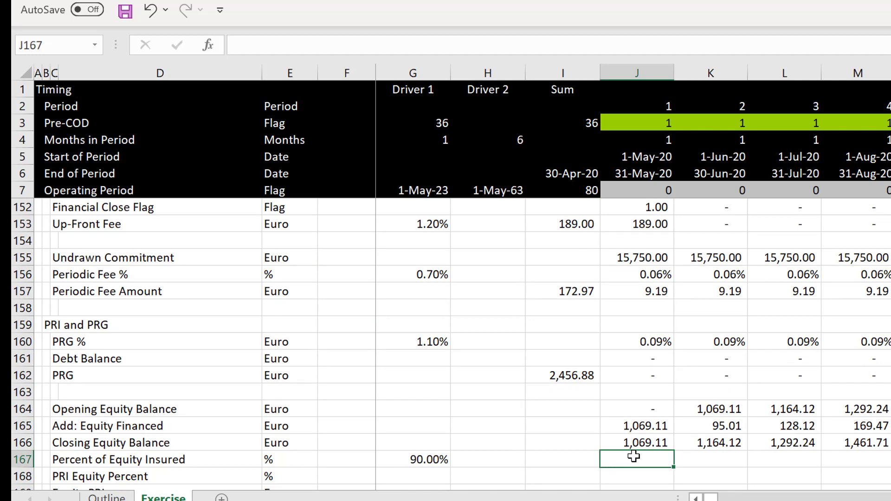
text(=)
key(Left)
key(Left)
key(Left)
key(Escape)
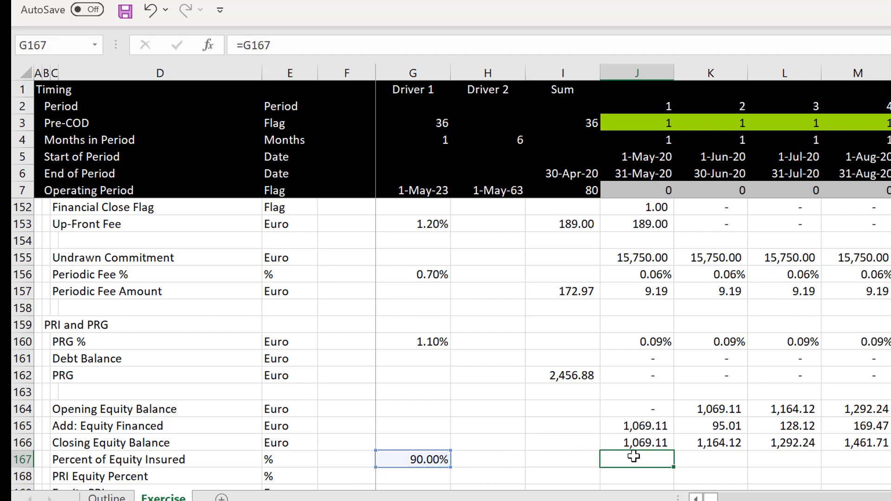
Shorten the row label in C167 to "Equity Insured".
key(Left)
key(Left)
key(Left)
key(Left)
key(Left)
key(Left)
key(Left)
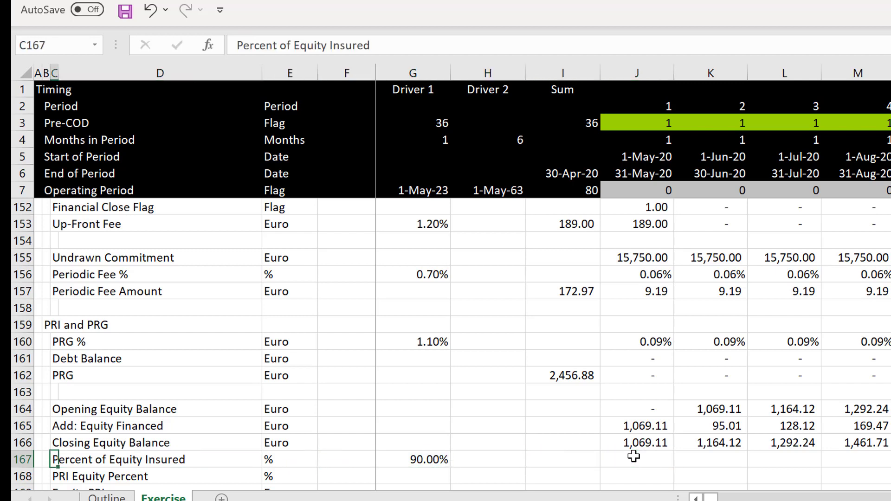
key(F2)
key(ctrl+Left)
key(ctrl+Left)
key(BackSpace)
key(BackSpace)
key(BackSpace)
key(BackSpace)
key(BackSpace)
key(BackSpace)
key(BackSpace)
key(BackSpace)
key(BackSpace)
key(BackSpace)
key(BackSpace)
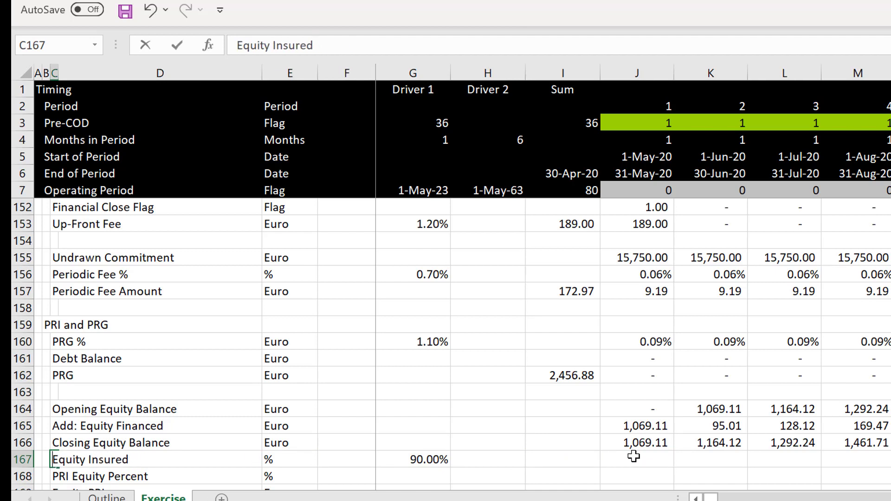
key(Return)
Calculate first-period Equity Insured in J167 as =$G$167*J164, multiplying the insured percentage by the opening equity balance.
key(Up)
key(Right)
key(Right)
key(Right)
key(Right)
key(Right)
key(Right)
key(Right)
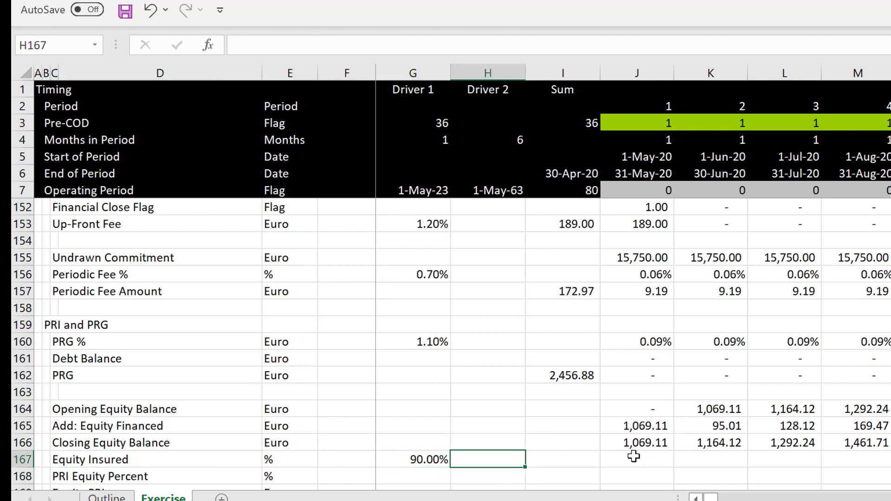
text(=)
key(Left)
key(Left)
key(Left)
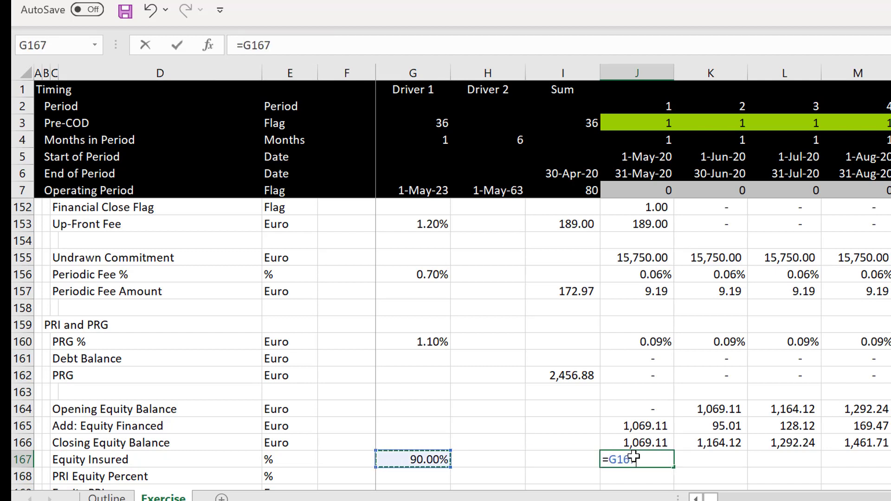
key(F4)
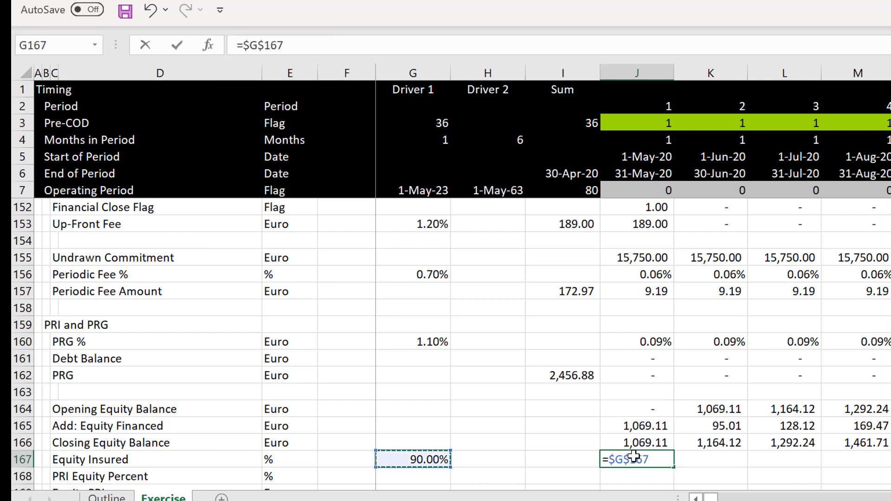
text(*)
key(Up)
key(Up)
key(Up)
key(Return)
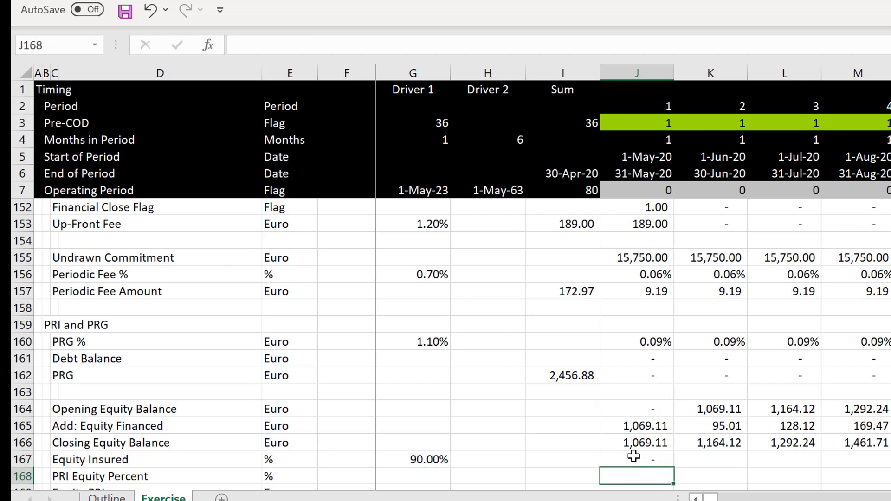
Copy the Equity Insured formula from J167 across the remaining periods of the timeline.
click(634, 456)
key(ctrl+shift+Right)
key(ctrl+r)
key(Down)
key(Down)
key(Down)
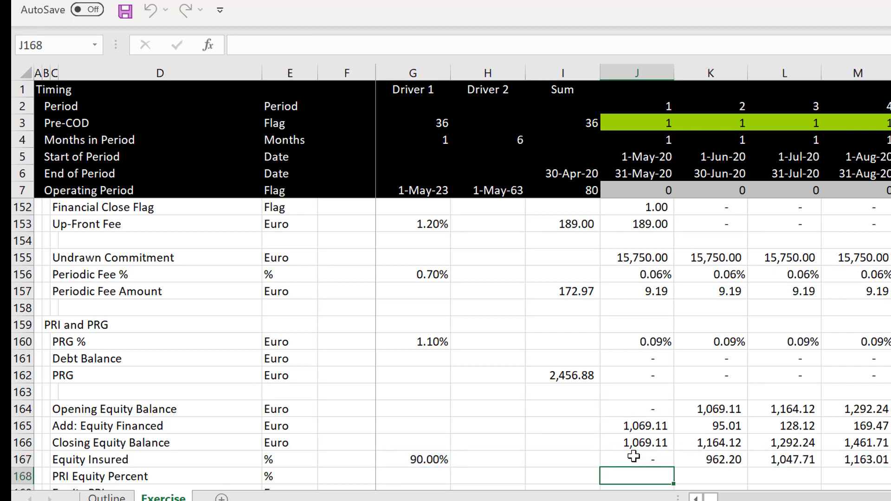
Delete the entire PRI Equity Percent row, row 168.
key(Up)
key(Up)
key(Up)
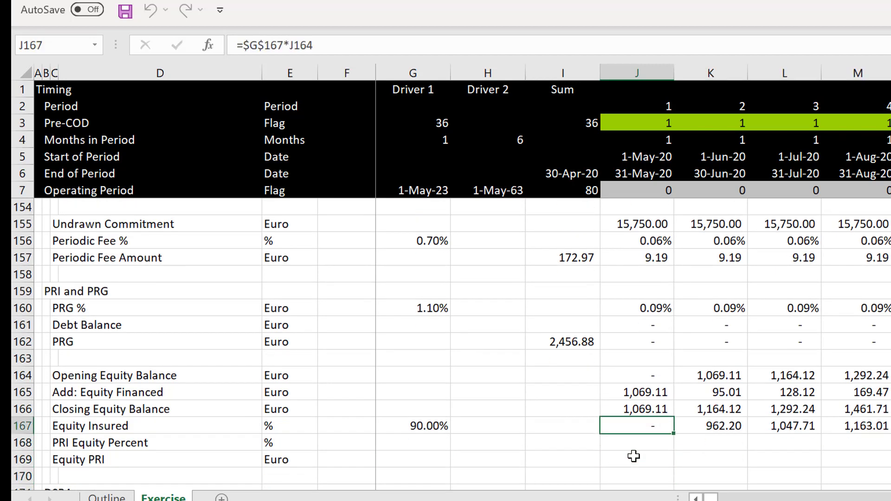
key(Down)
key(Left)
key(Left)
key(Left)
key(Left)
key(Left)
key(Left)
key(Left)
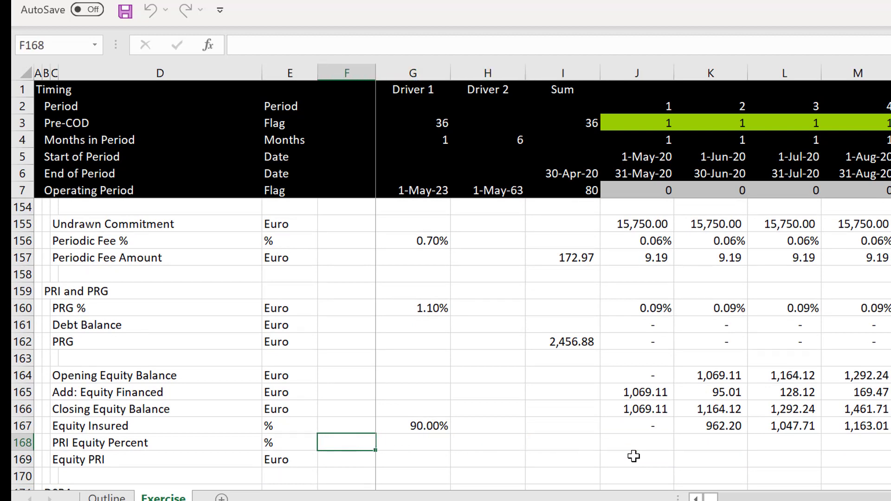
key(Left)
key(Left)
key(shift+space)
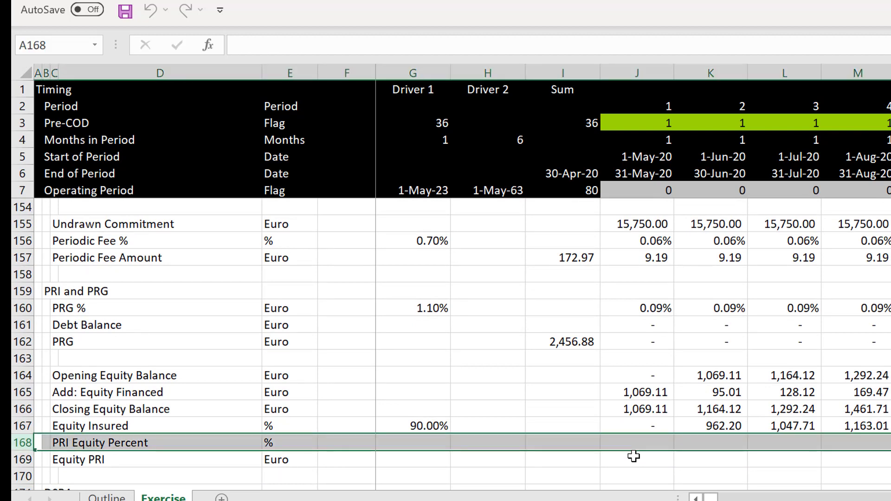
key(ctrl+minus)
Insert a blank row at row 168, directly above Equity PRI.
key(Right)
key(Right)
key(Right)
key(Right)
key(Right)
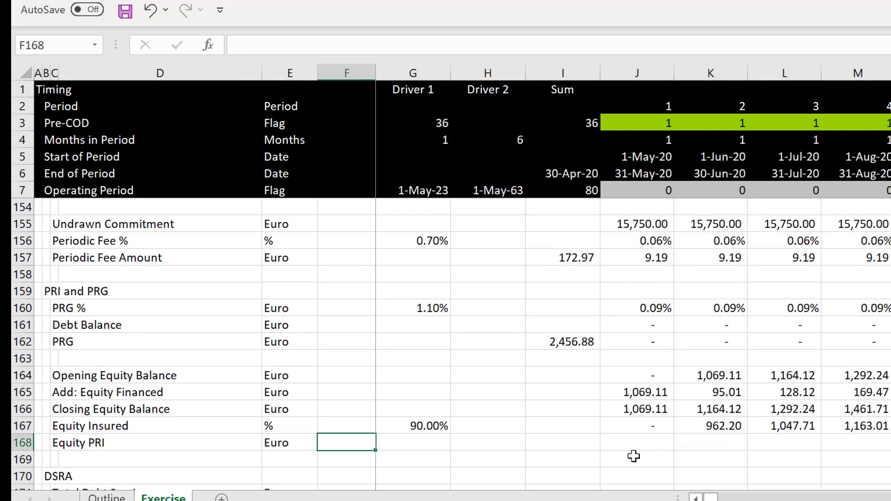
key(Right)
key(shift+space)
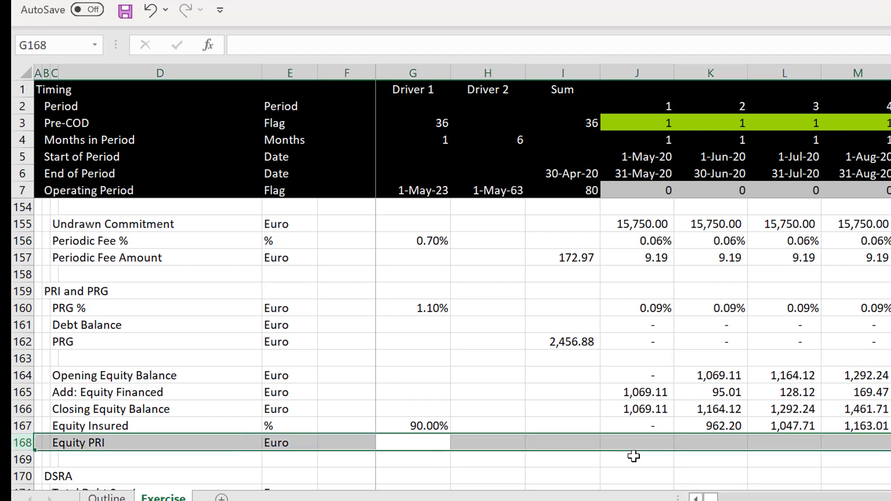
key(ctrl+plus)
Enter the label "PRI Rate" in C168 of the blank row.
key(Left)
key(Left)
key(Left)
key(Left)
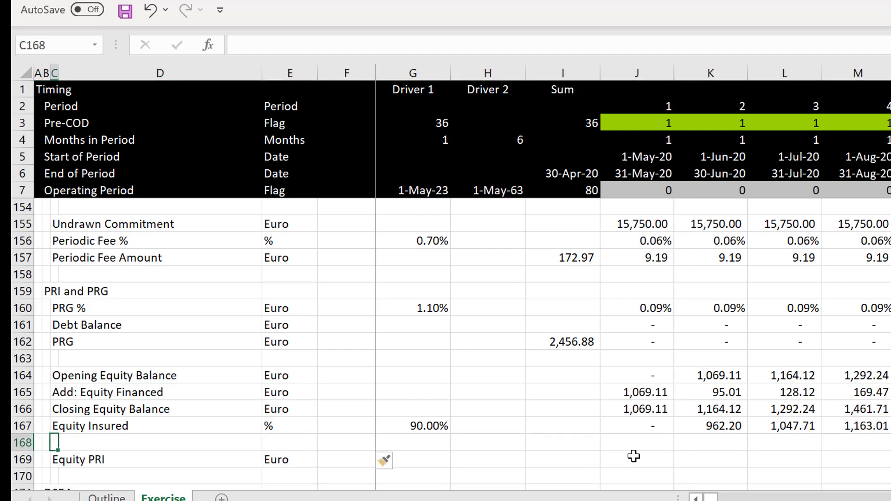
text(PRI )
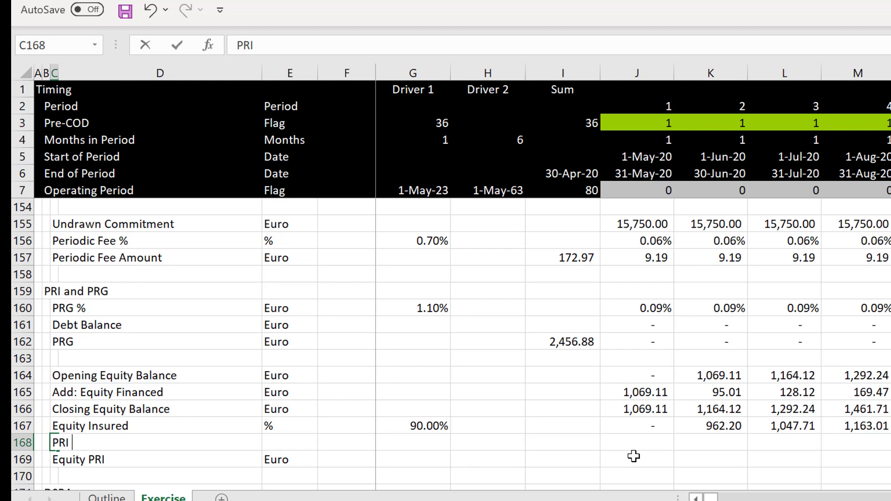
text(Rate)
key(Return)
Enter % as the unit of the PRI Rate row in E168.
key(Up)
key(Right)
key(Right)
key(Right)
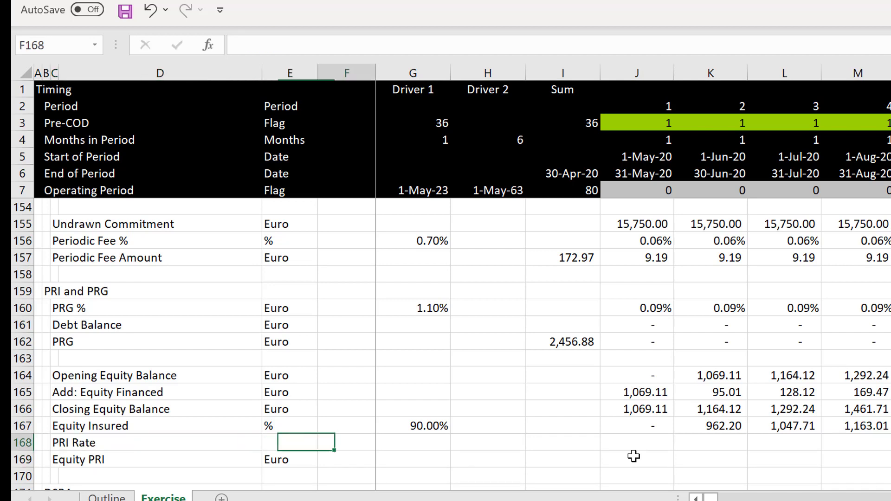
key(Left)
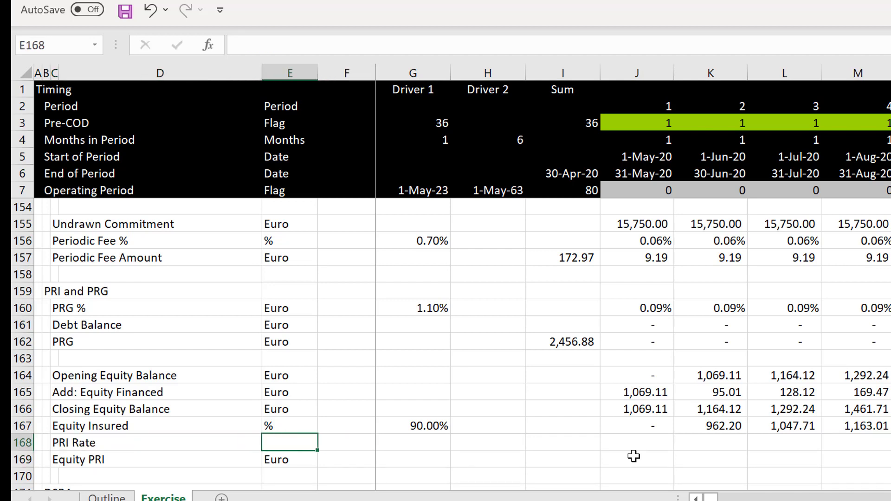
Link the PRI Rate driver in G168 to the PRI Equity as Percent of Equity assumption in F48.
key(Right)
key(Right)
text(=)
key(Page_Up)
key(Page_Up)
key(Page_Up)
key(Page_Up)
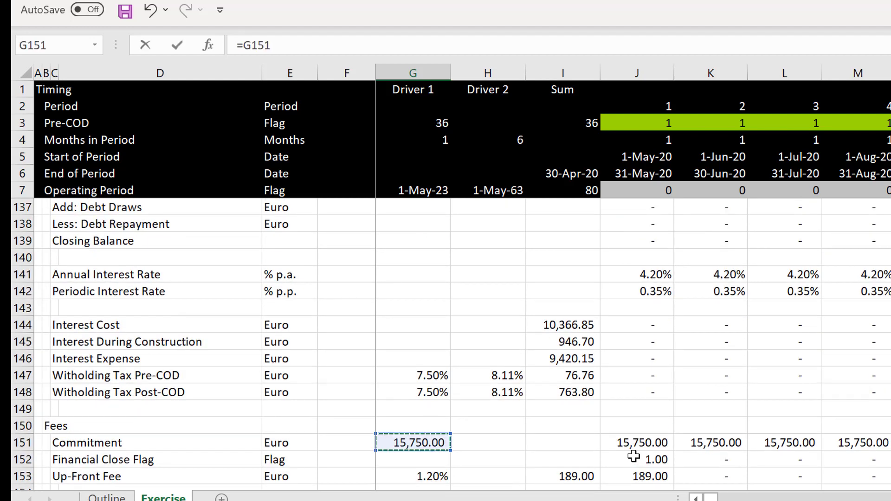
key(Page_Up)
key(Page_Up)
key(Page_Up)
key(Page_Up)
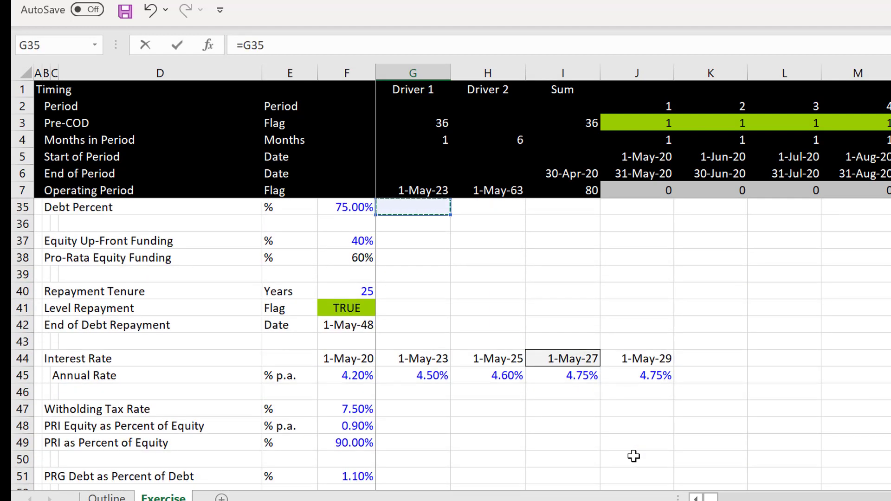
key(Down)
key(Down)
key(Down)
key(Left)
key(Left)
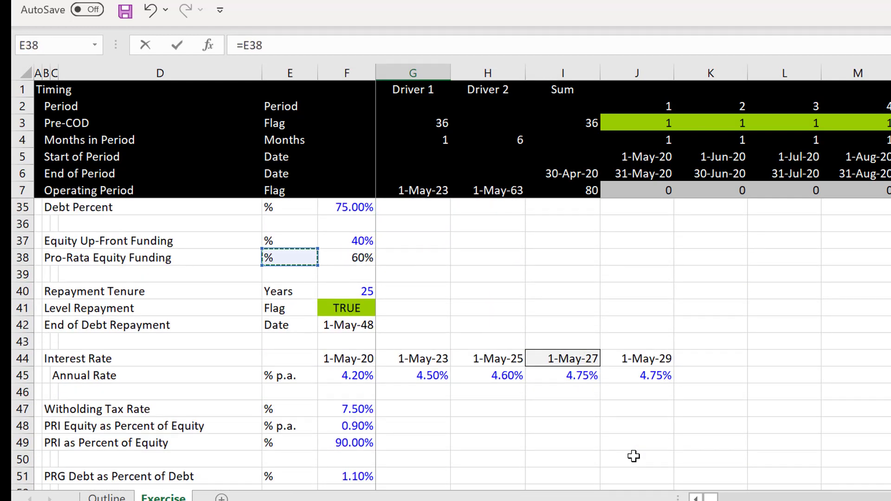
key(Down)
key(Down)
key(Down)
key(Down)
key(Down)
key(Down)
key(Down)
key(Down)
key(Down)
key(Down)
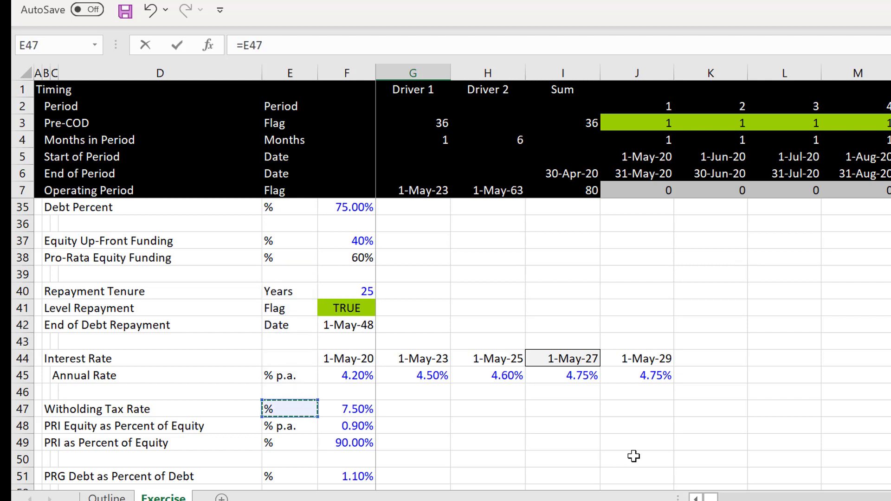
key(Right)
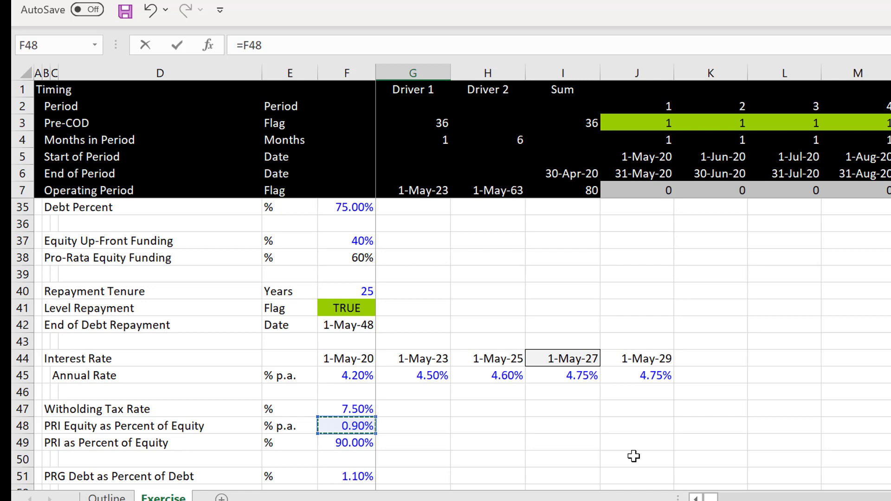
key(Return)
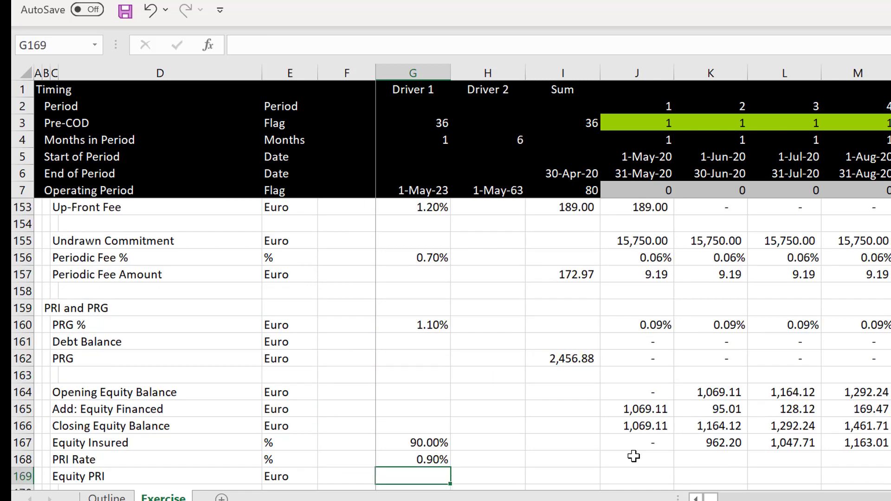
Calculate the first period's PRI Rate in J168 with the formula =$G$168/12*J4, using the months in the period.
key(Up)
key(Right)
key(Right)
key(Right)
text(=)
key(Left)
key(Left)
key(Left)
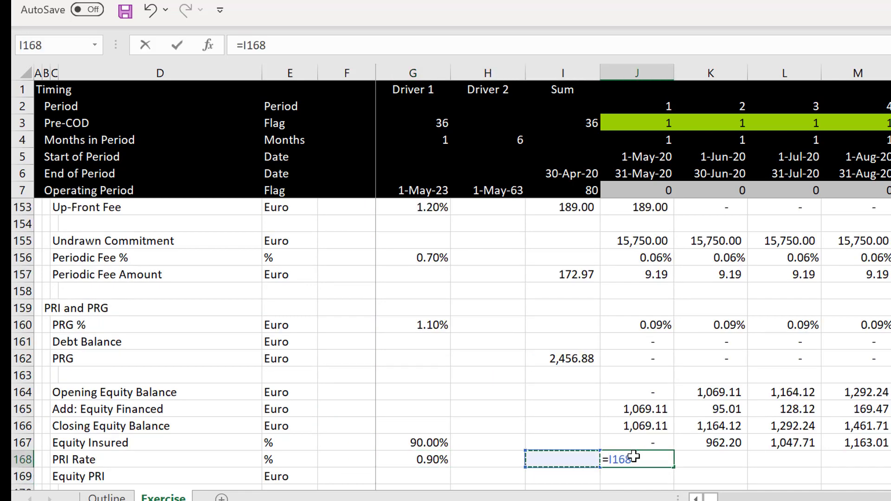
key(F4)
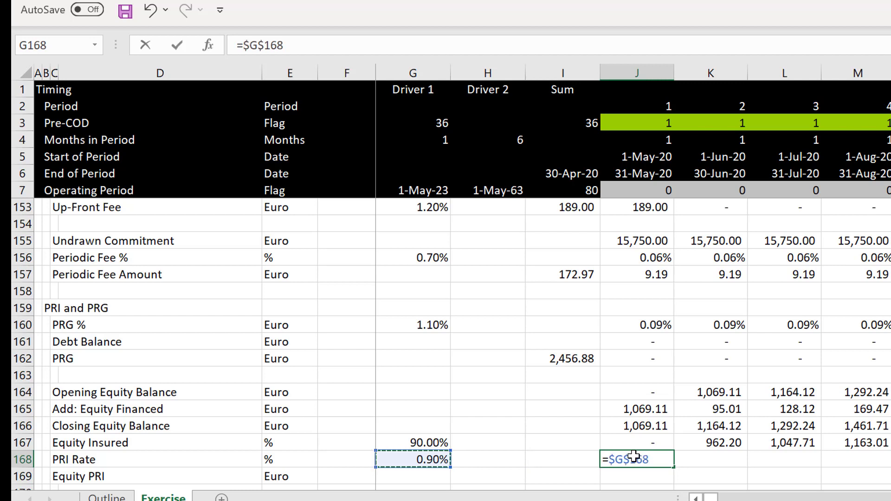
text(*)
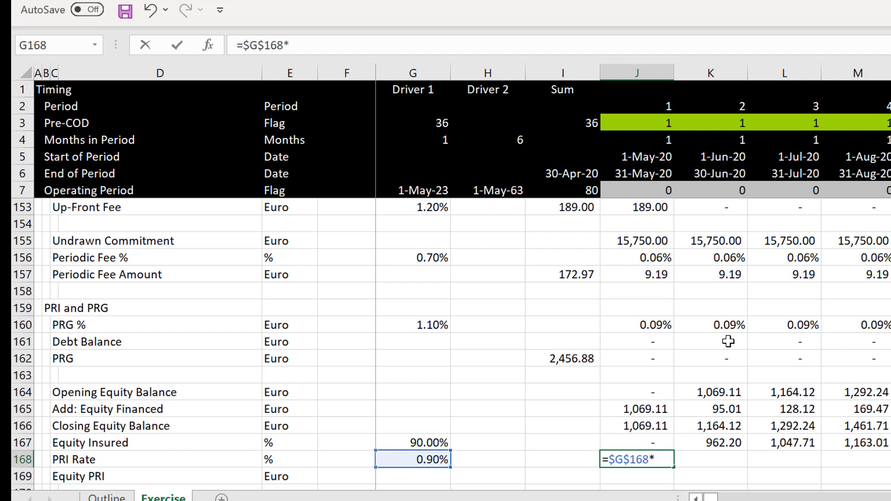
click(653, 148)
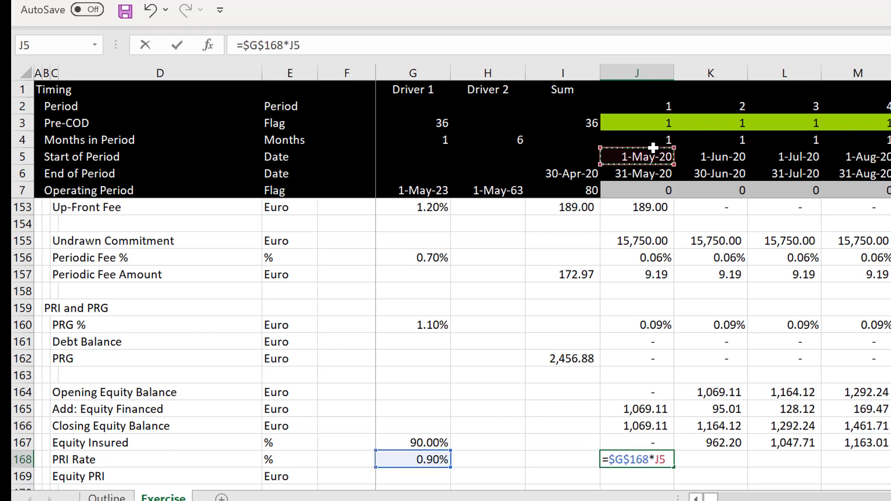
key(BackSpace)
key(BackSpace)
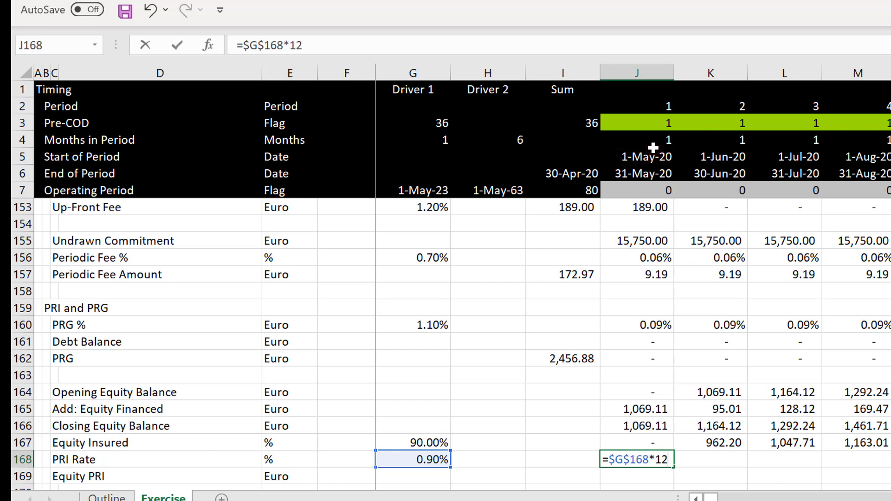
text(/12*)
click(647, 140)
key(ctrl+Return)
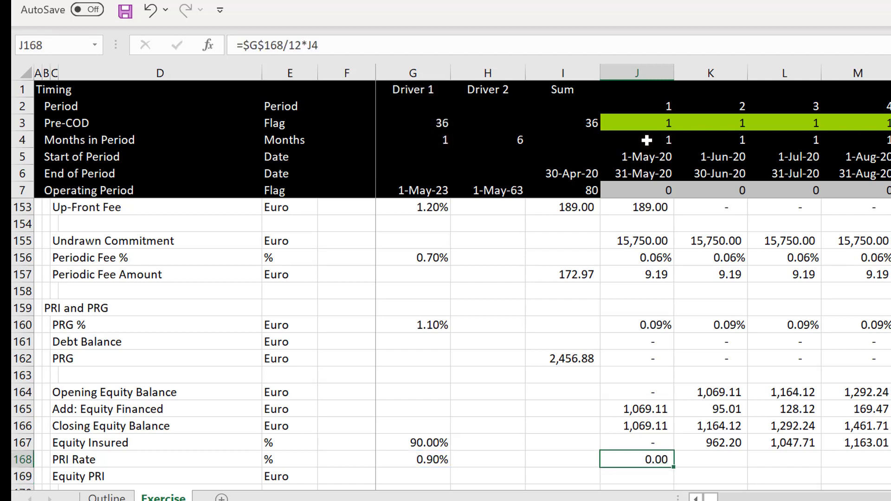
Format the PRI Rate in J168 as a percentage and copy it across the remaining periods of the timeline.
key(ctrl+shift+5)
key(ctrl+shift+Right)
key(ctrl+r)
Calculate Equity PRI in J169 as =J168*J167 and copy the formula across the remaining periods of the timeline.
key(Down)
key(Down)
key(Down)
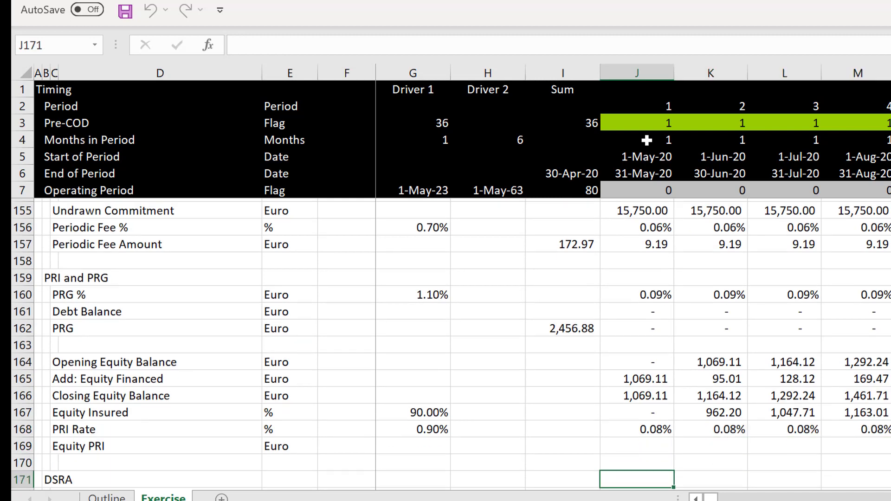
key(Left)
key(Up)
key(Right)
key(Right)
key(Up)
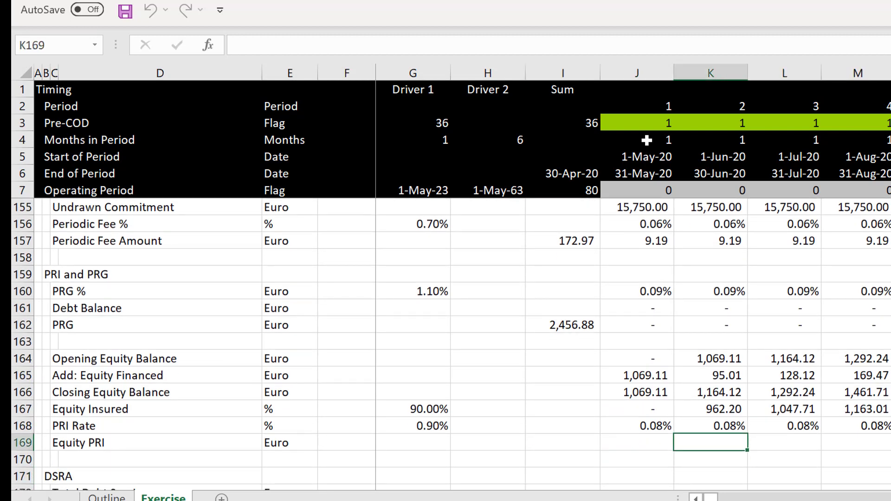
key(Left)
text(=)
key(Up)
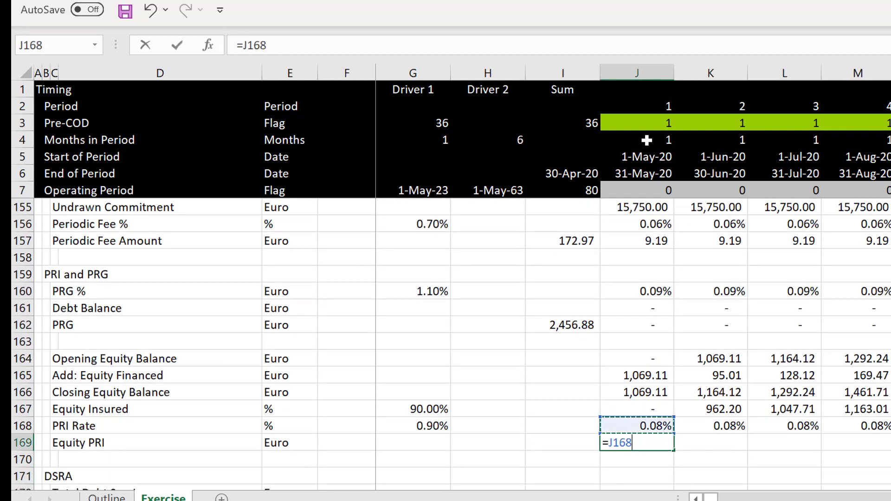
text(*)
key(Up)
key(Up)
key(Up)
key(Up)
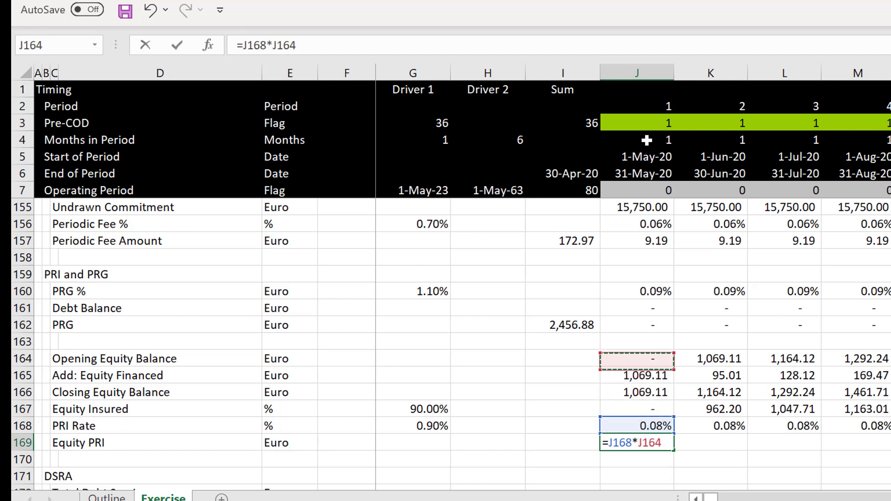
key(Down)
key(Down)
key(Down)
key(Return)
key(Up)
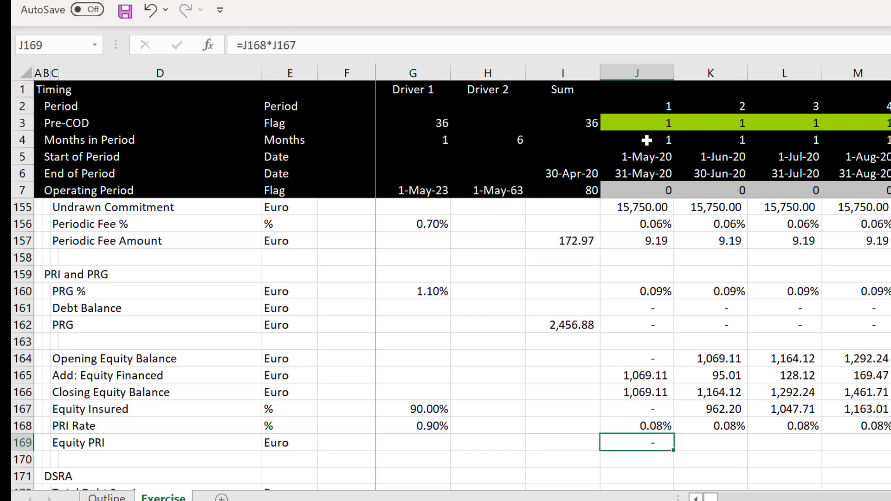
key(ctrl+shift+Right)
key(ctrl+r)
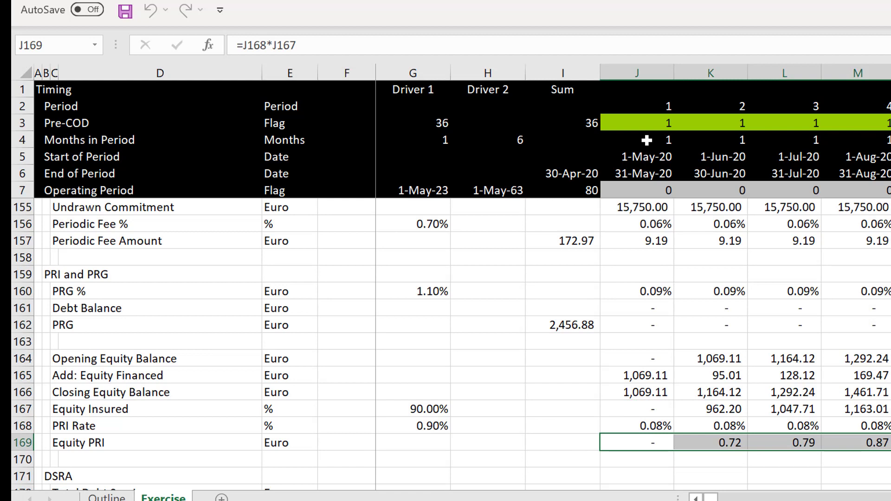
Total the Equity PRI row in I169 with a SUM over J169:FC169.
key(Left)
key(Left)
key(Right)
text(=s)
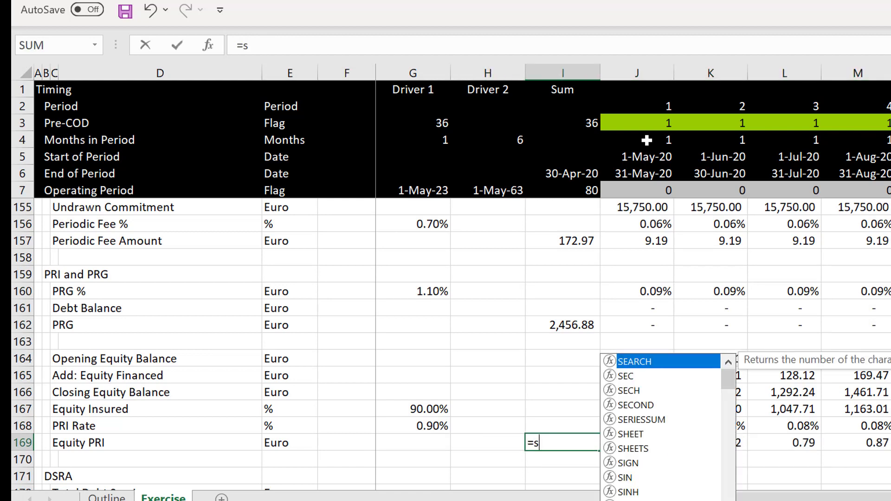
text(um()
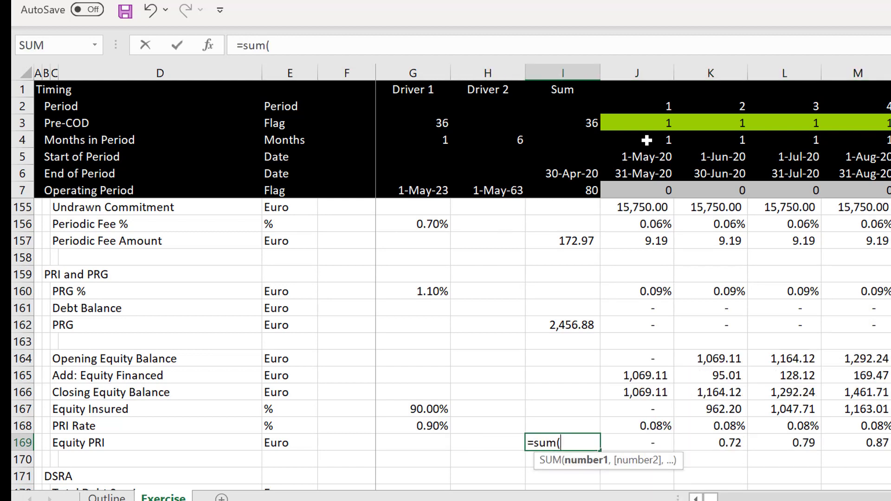
key(Right)
key(ctrl+shift+Right)
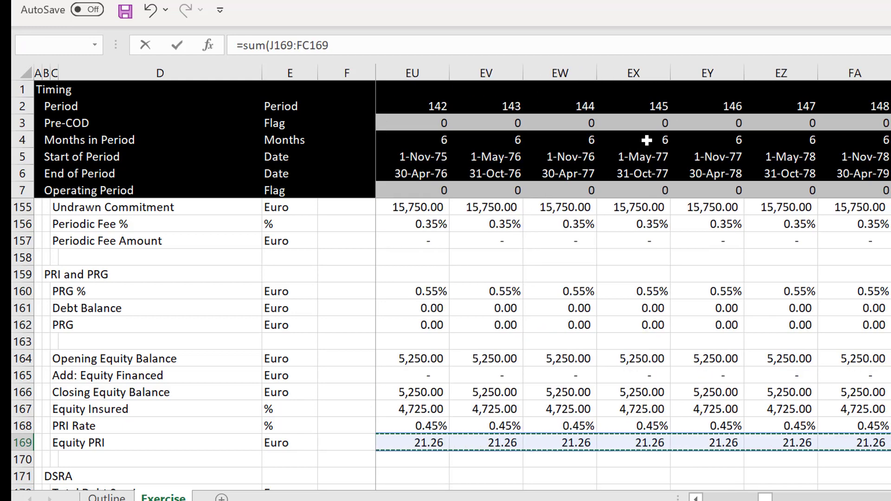
key(Return)
Calculate the first period's Total Debt Service in J172 as =J138+J146, adding the debt repayment and the interest expense.
key(Down)
key(Down)
key(Down)
key(Down)
key(Down)
key(Down)
key(Down)
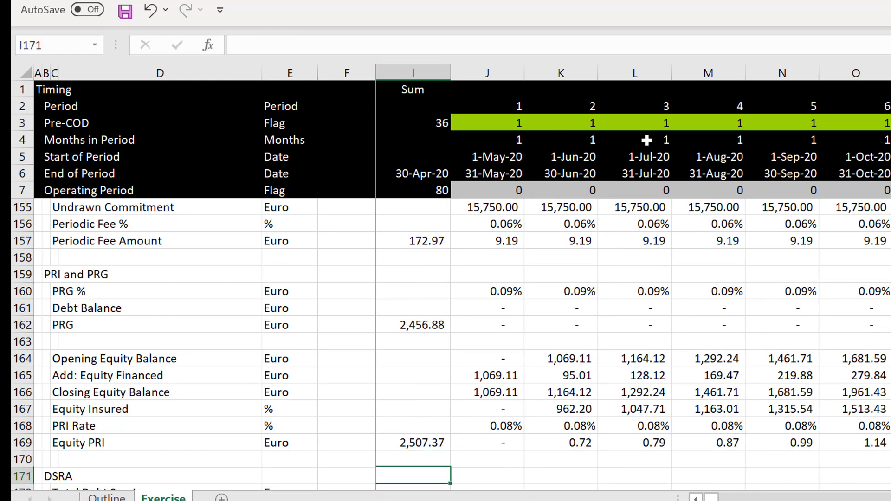
key(Up)
key(Up)
key(Up)
key(Up)
key(Up)
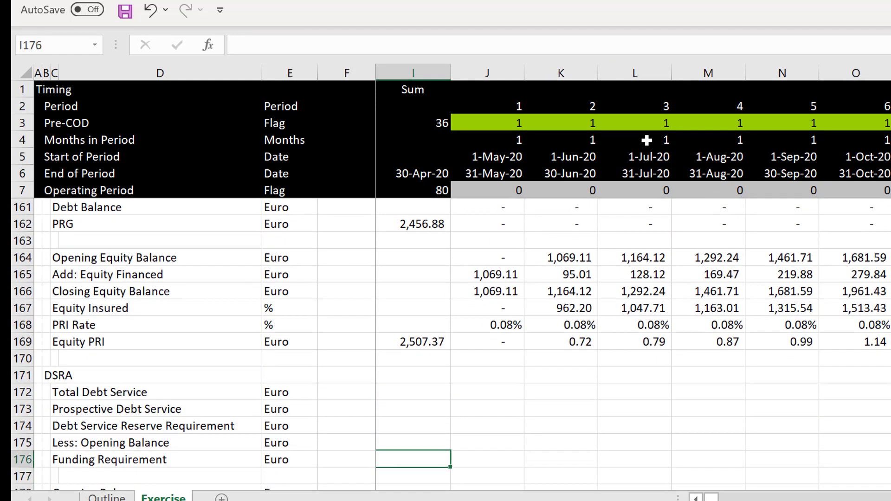
key(Right)
key(Right)
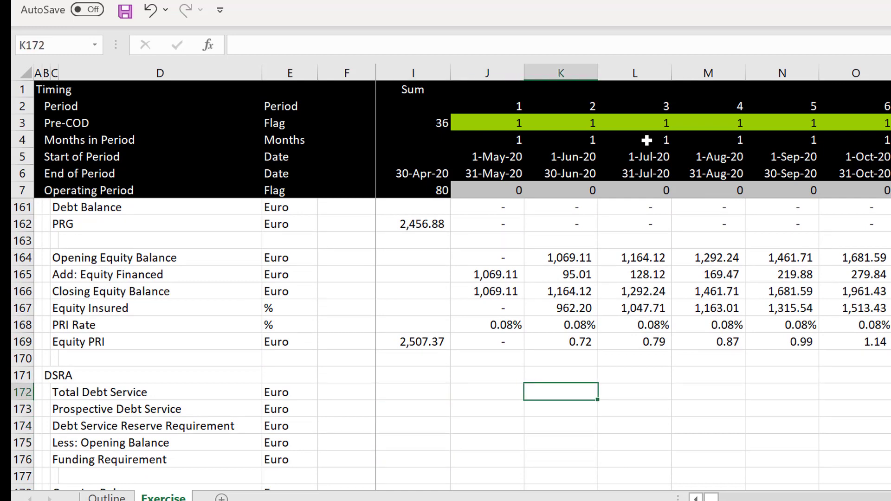
key(Left)
text(=)
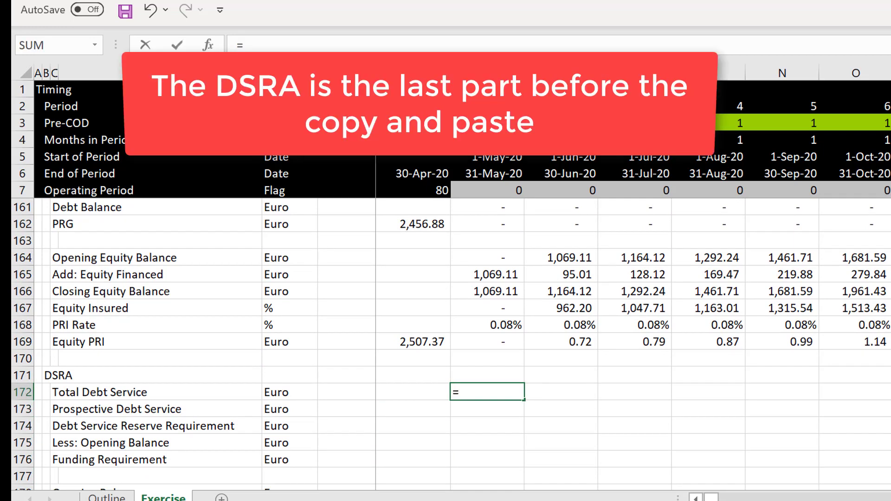
key(Up)
key(Up)
key(Up)
key(Up)
key(Up)
key(Up)
key(Up)
key(Up)
key(Up)
key(Up)
key(Up)
key(Up)
key(Up)
key(Up)
key(Up)
key(Up)
key(Up)
key(Up)
key(Up)
key(Up)
key(Up)
key(Up)
key(Up)
key(Up)
key(Up)
key(Up)
key(Up)
key(Up)
key(Up)
key(Up)
key(Up)
key(Up)
key(Up)
key(Up)
key(Up)
key(Up)
key(Up)
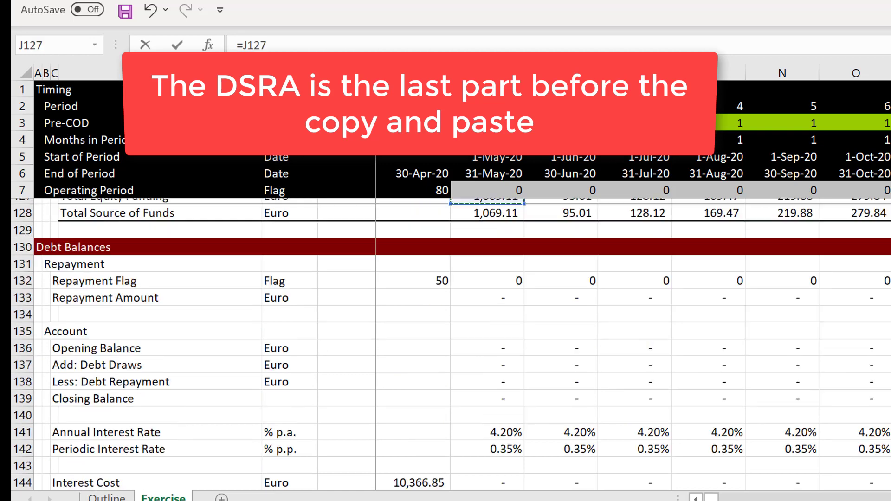
key(Down)
key(Down)
key(Down)
key(Down)
key(Down)
key(Down)
key(Down)
key(Down)
key(Down)
key(Down)
key(Down)
key(Down)
key(Down)
key(Down)
key(Down)
key(Down)
key(Down)
key(Up)
key(Up)
key(Up)
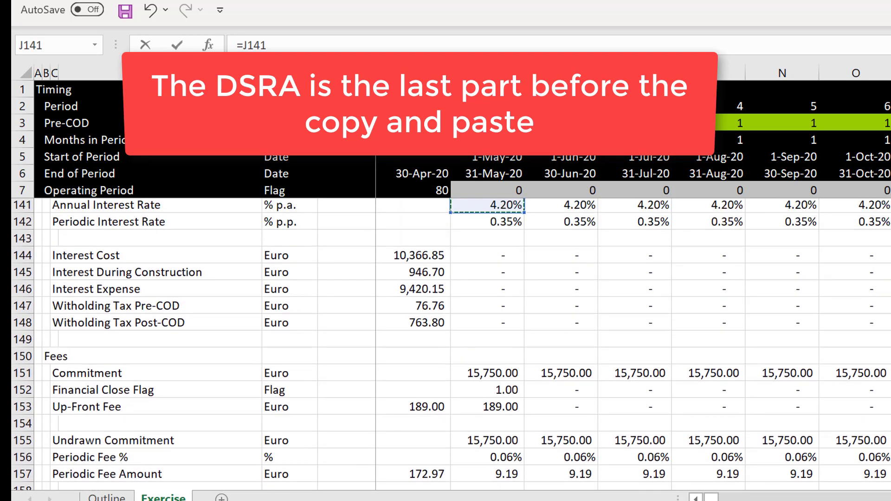
key(Up)
key(Up)
key(Up)
key(Up)
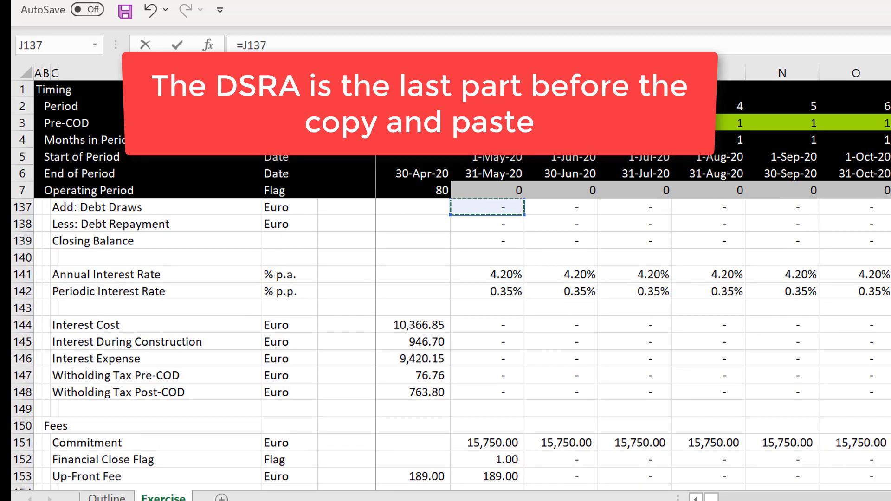
key(Down)
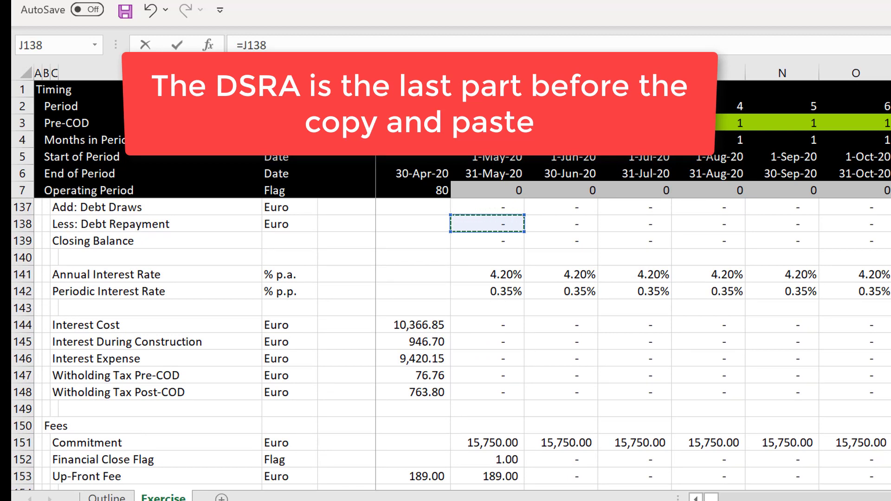
text(+)
click(464, 375)
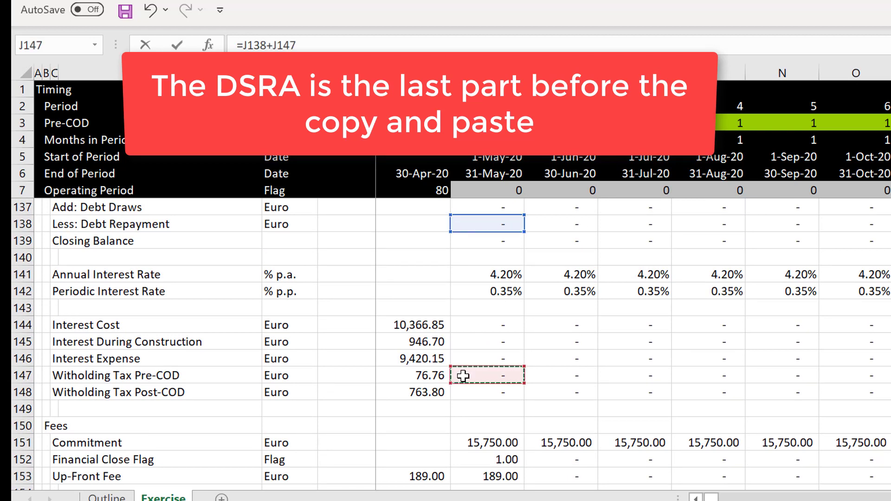
key(Up)
key(Up)
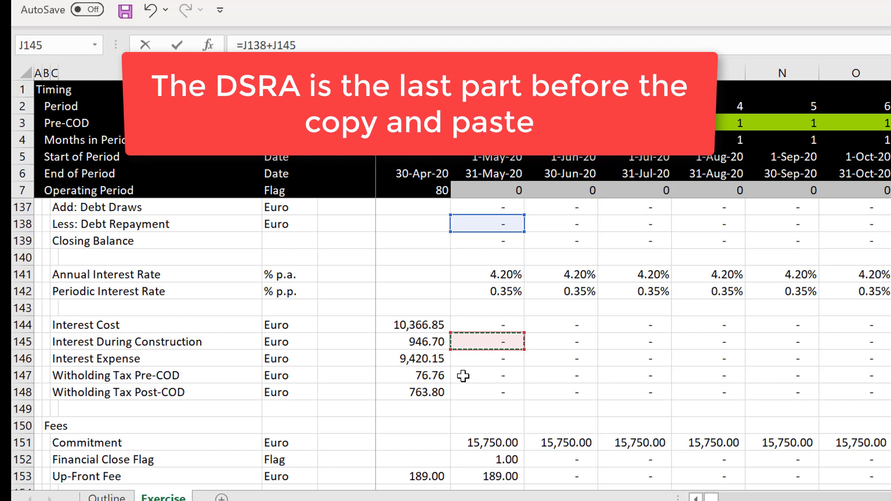
key(Down)
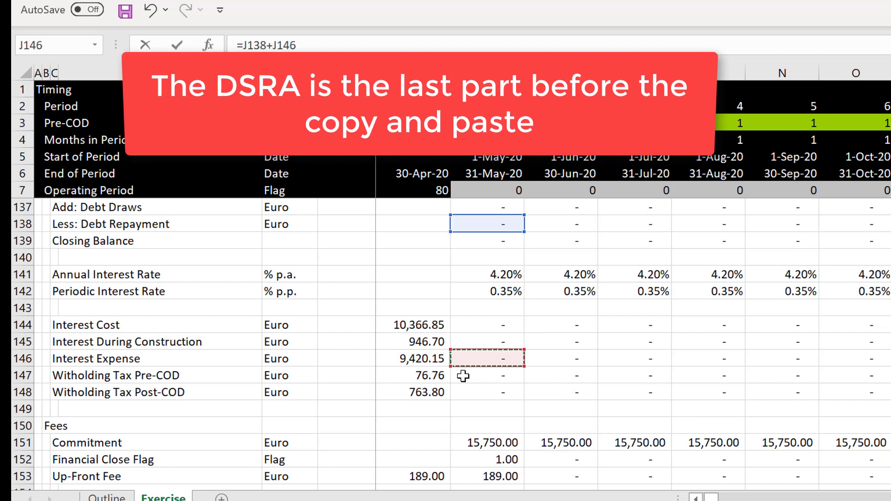
key(Return)
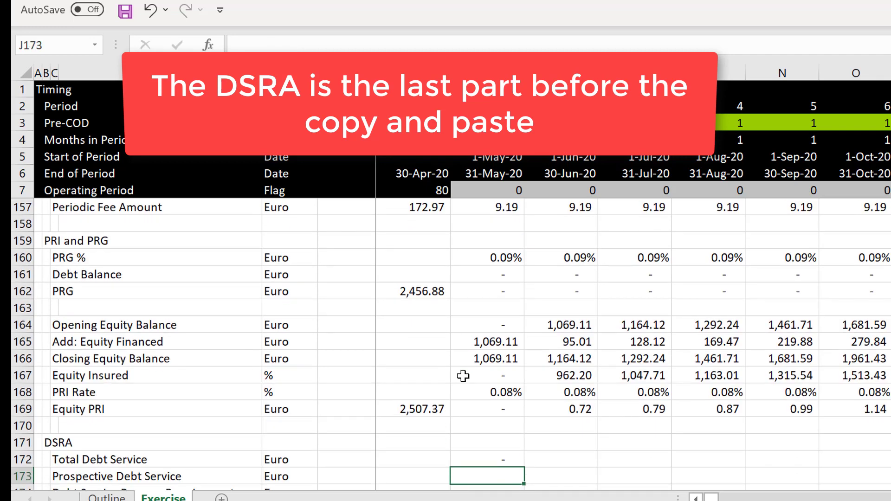
Copy the Total Debt Service formula from J172 across the remaining periods of the timeline.
key(Up)
key(ctrl+shift+Right)
key(ctrl+r)
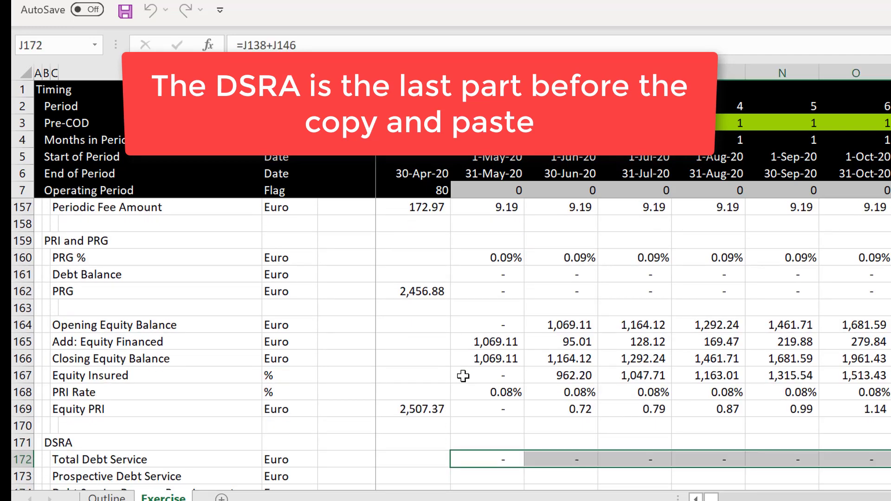
Calculate the number of prospective debt service periods in G173 as =F57/H4, dividing the DSRA months by the months per operating period.
key(Down)
key(Down)
key(Down)
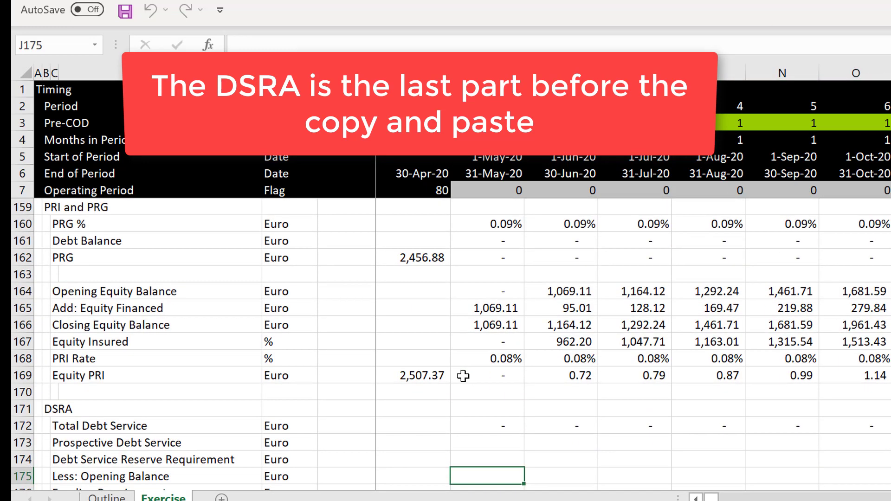
key(Up)
key(Up)
key(Up)
key(Left)
key(Left)
key(Down)
key(Down)
key(Left)
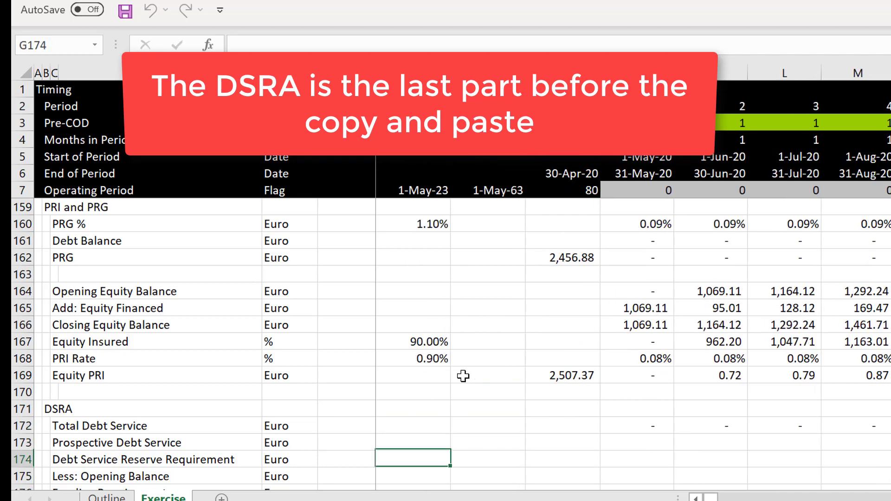
key(Left)
key(Right)
key(Up)
text(=)
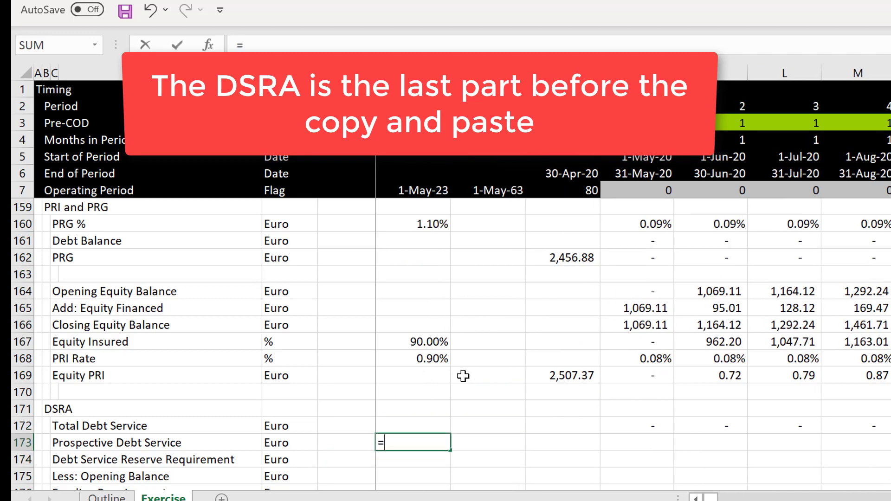
key(Up)
key(Up)
key(Up)
key(Up)
key(Up)
key(Up)
key(Up)
key(Up)
key(Up)
key(Up)
key(Up)
key(Up)
key(Up)
key(Up)
key(Up)
key(Up)
key(Up)
key(Up)
key(Up)
key(Up)
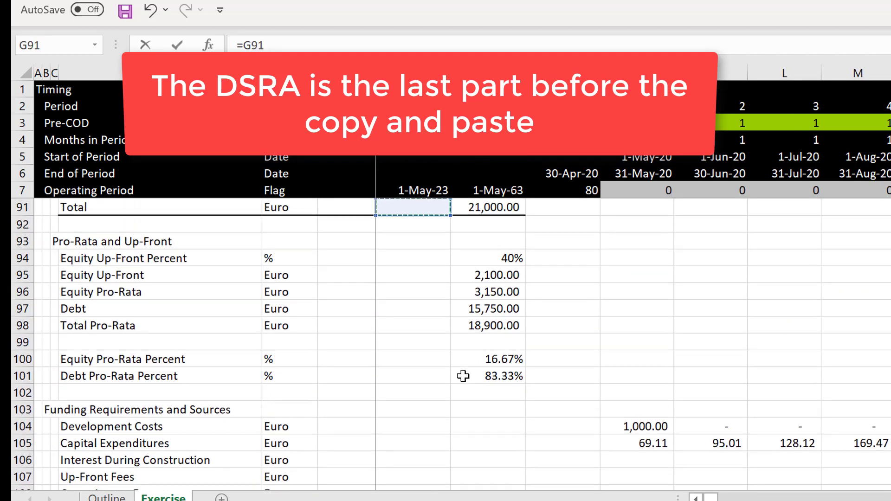
key(Page_Up)
key(Page_Up)
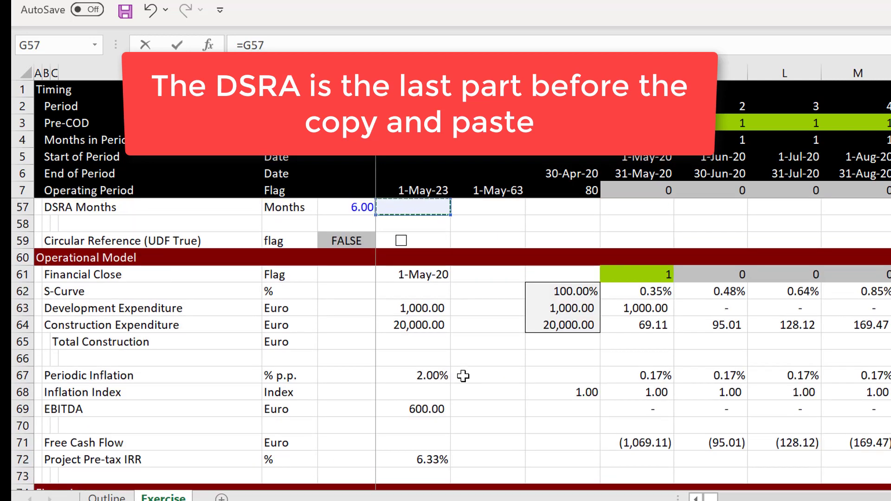
key(Left)
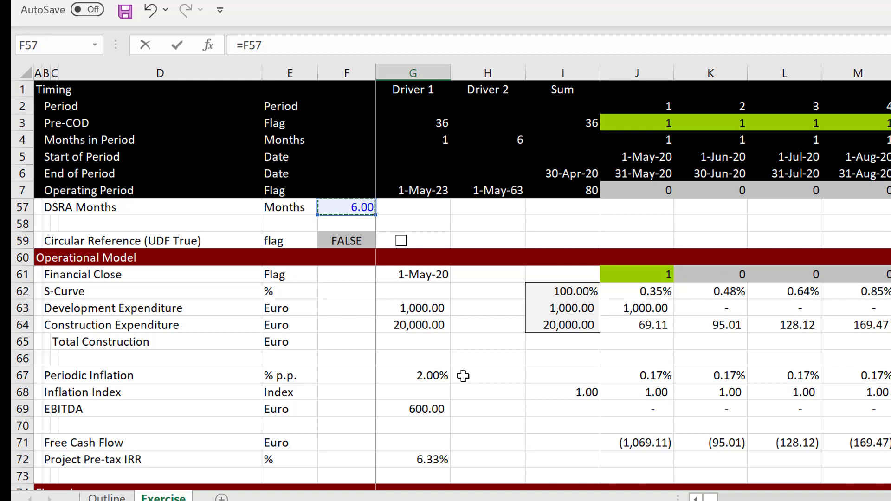
text(/12)
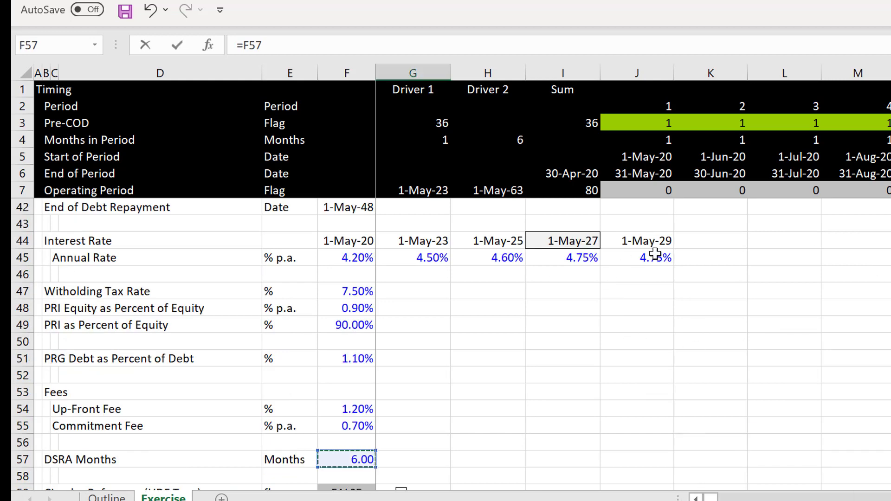
text(/)
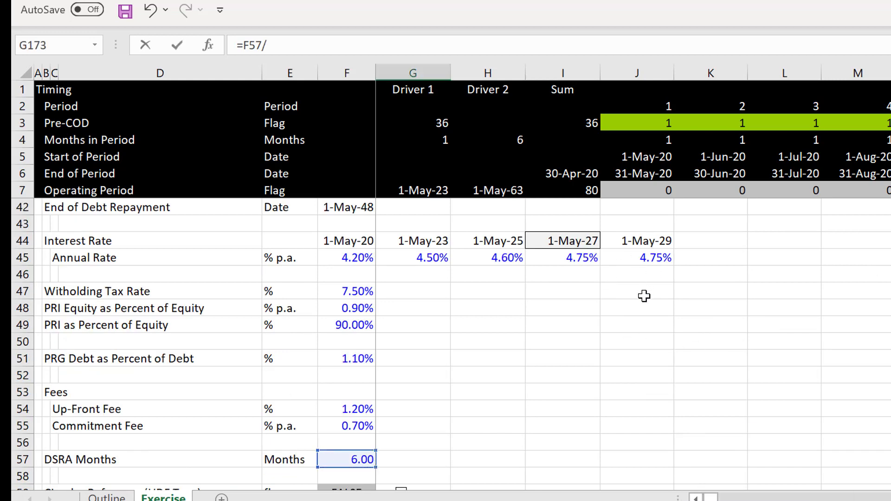
click(494, 132)
key(Return)
Calculate the first period's Prospective Debt Service in J173 with the formula =SUM(OFFSET(J172,0,1,1,$G$173)).
key(Up)
key(Right)
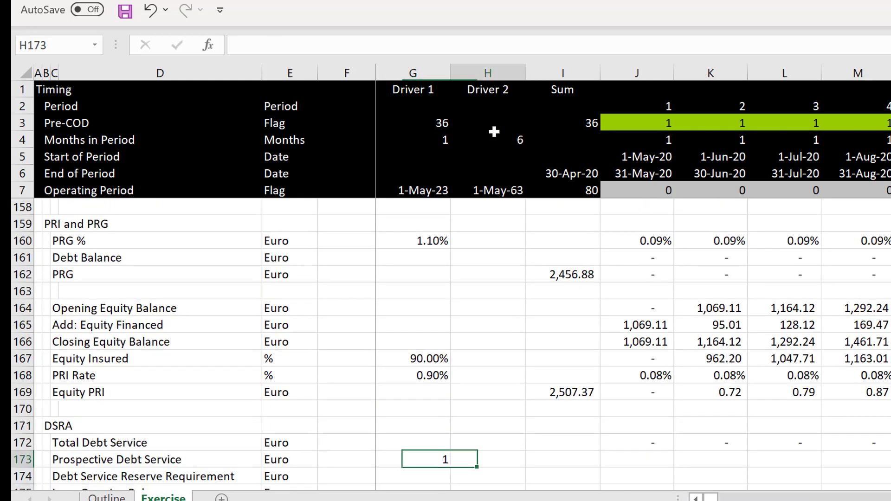
key(Right)
key(Right)
text(=)
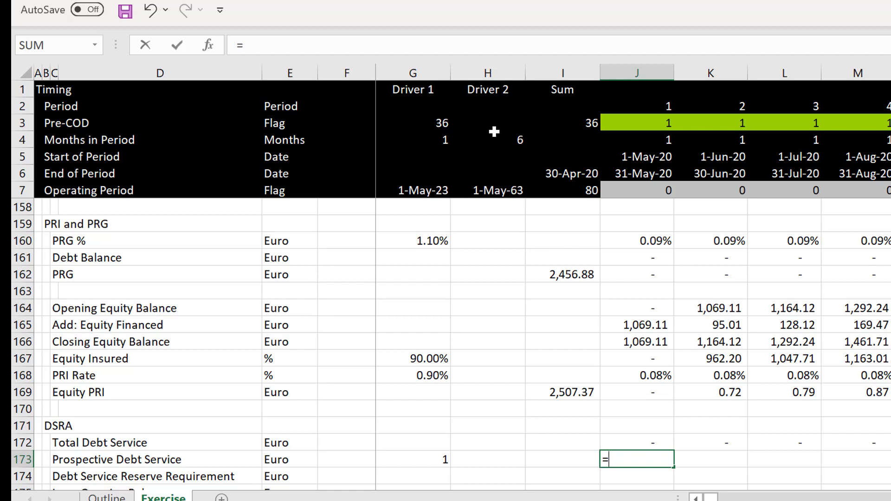
text(sum()
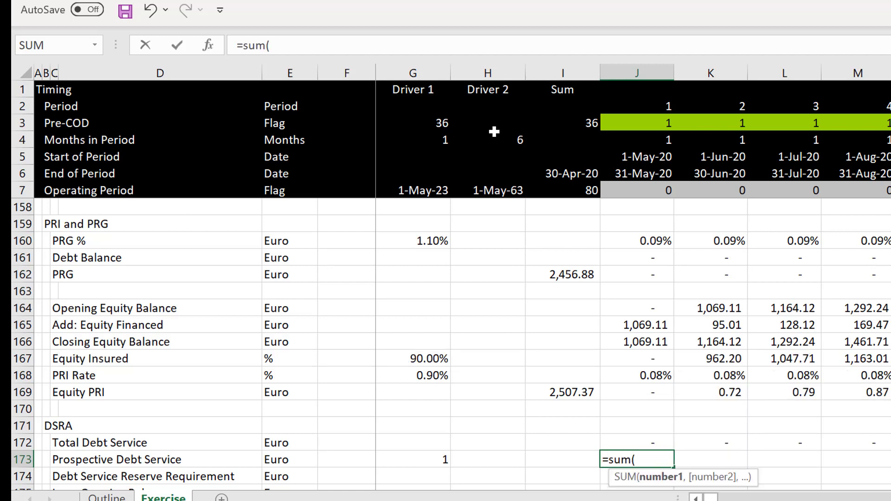
text(off)
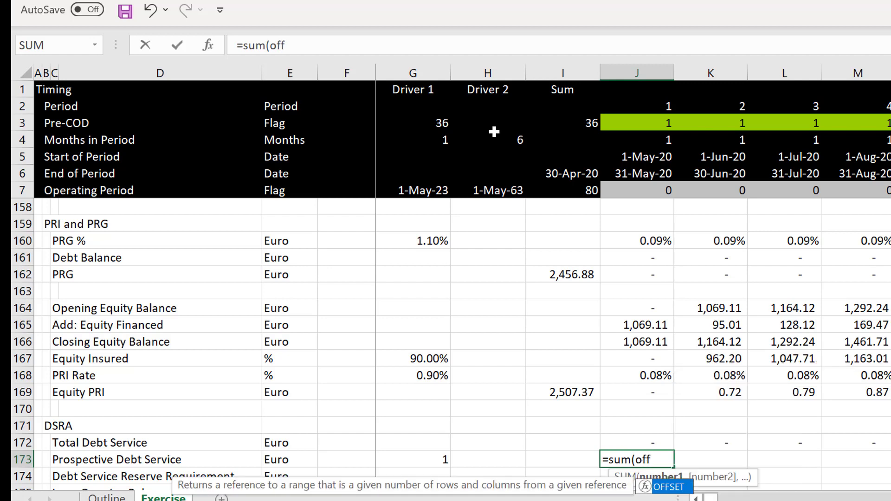
key(Tab)
key(Up)
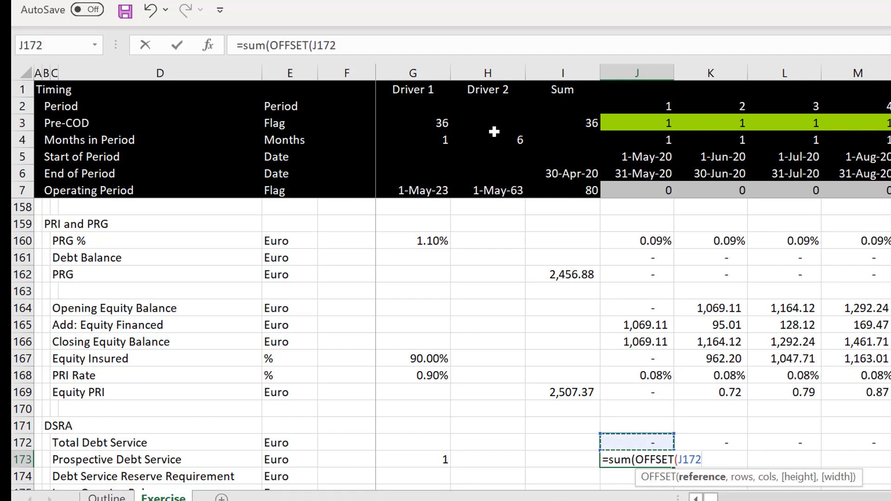
text(,)
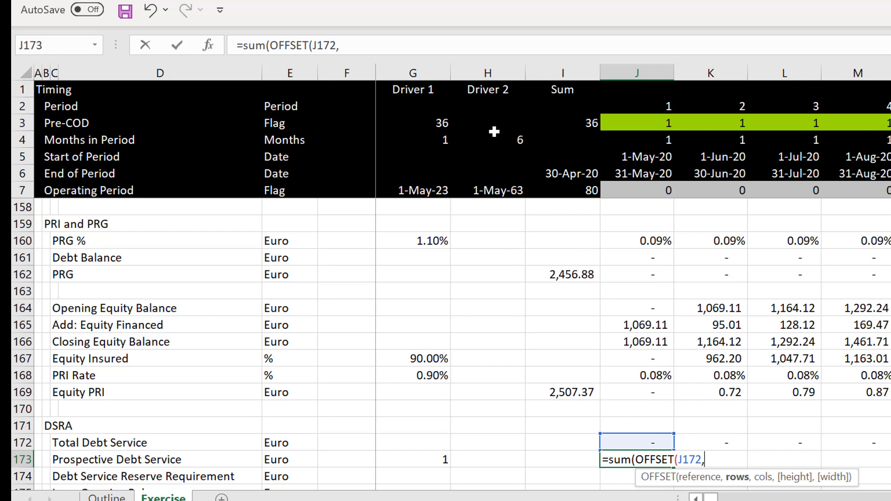
text(0,1,)
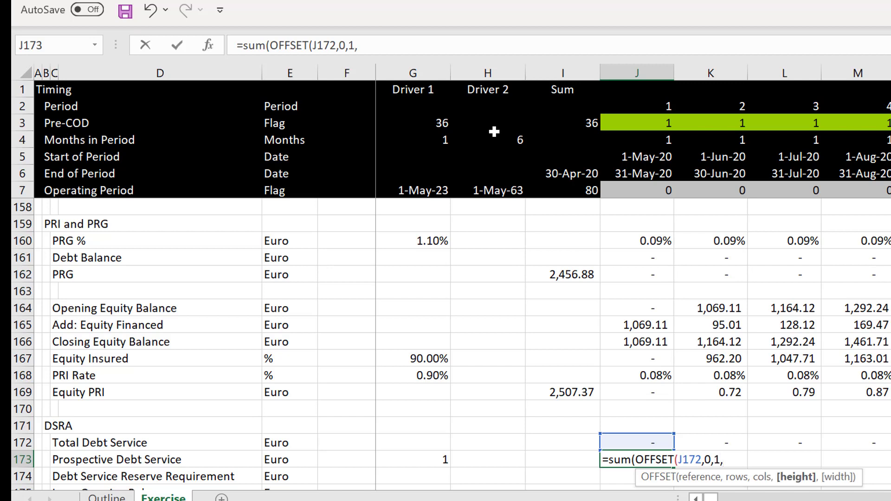
text(1,)
key(Left)
key(Left)
key(Left)
key(F4)
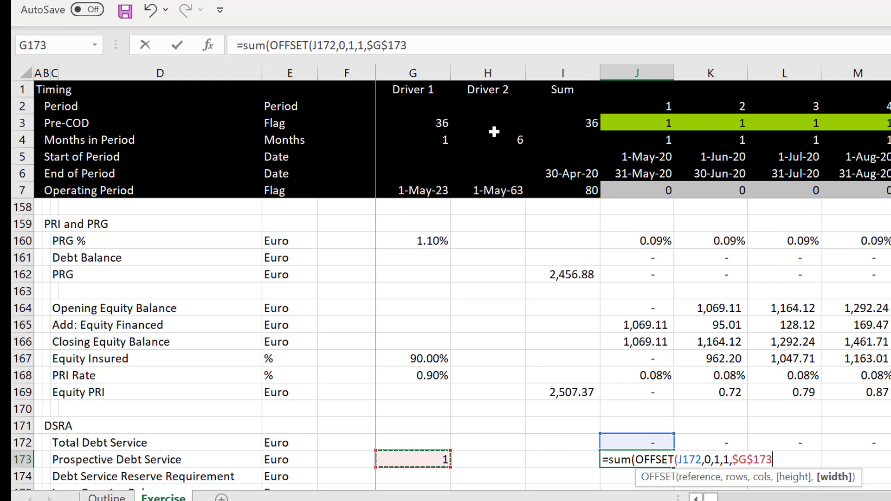
text())
key(Return)
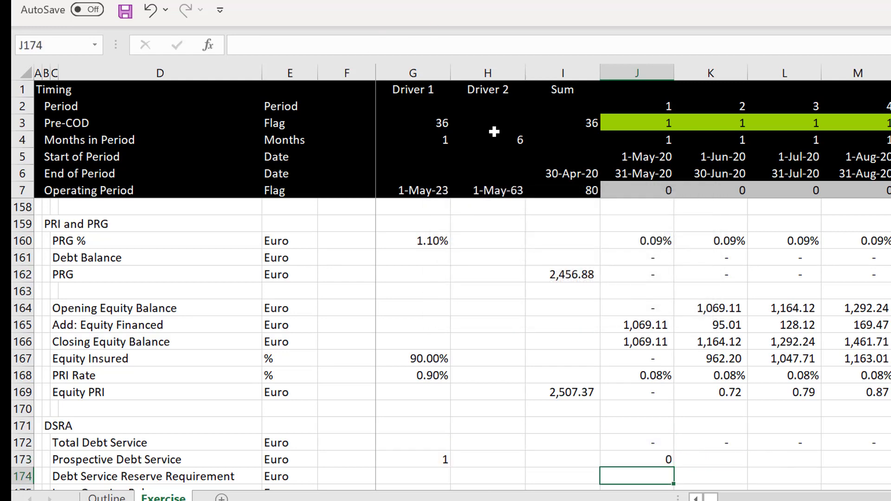
key(Up)
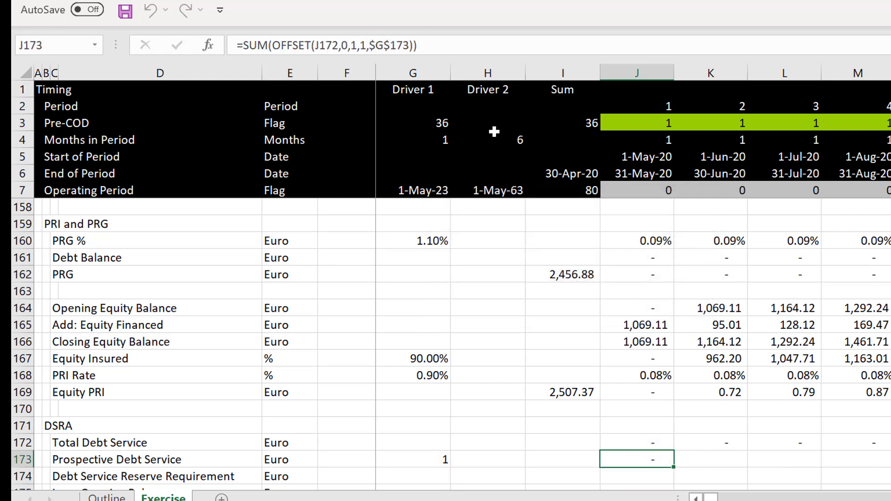
Copy the Prospective Debt Service formula from J173 across the remaining periods of the timeline.
key(shift+ctrl+Right)
key(ctrl+r)
Examine Prospective Debt Service against Total Debt Service through the pre-COD periods up to the start of operations.
key(Right)
key(Right)
key(Right)
key(Right)
key(Right)
key(Right)
key(Right)
key(Right)
key(Right)
key(Right)
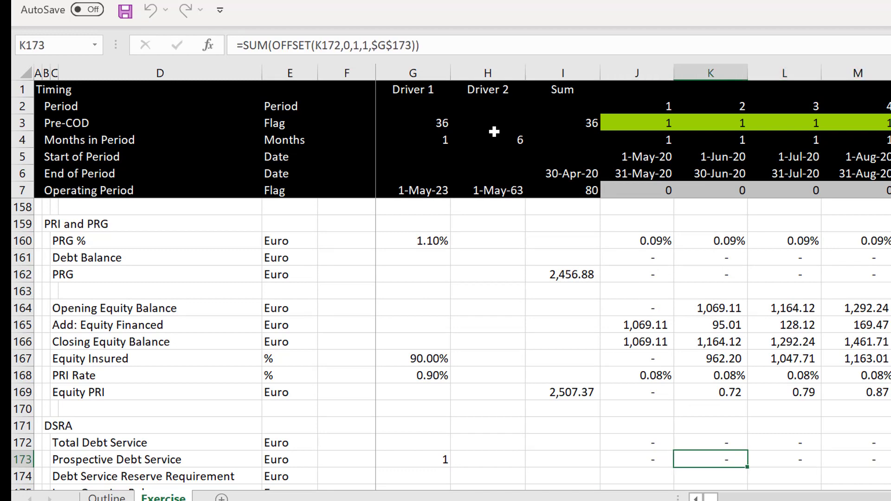
key(Right)
key(Right)
key(Right)
key(Right)
key(Right)
key(Right)
key(Right)
key(Right)
key(Right)
key(Right)
key(Right)
key(Right)
key(Right)
key(Right)
key(Right)
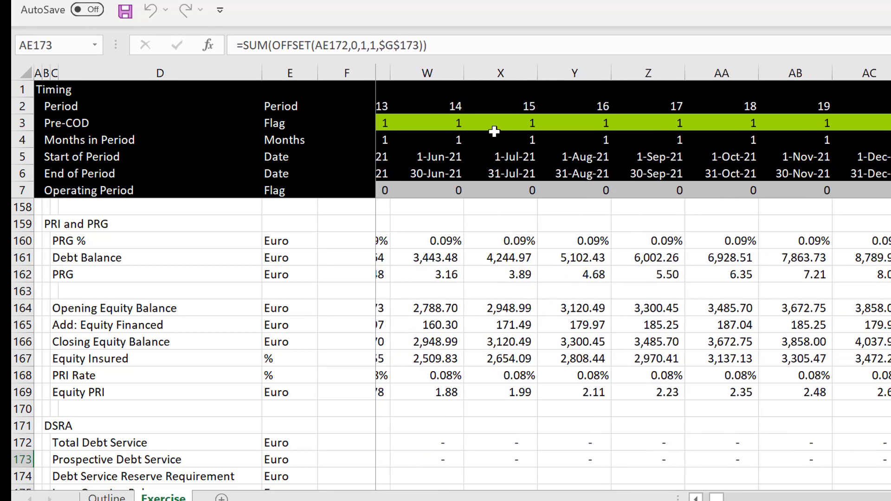
key(Right)
key(Right)
key(Right)
key(Right)
key(Right)
key(Right)
key(Right)
key(Right)
key(Right)
key(Right)
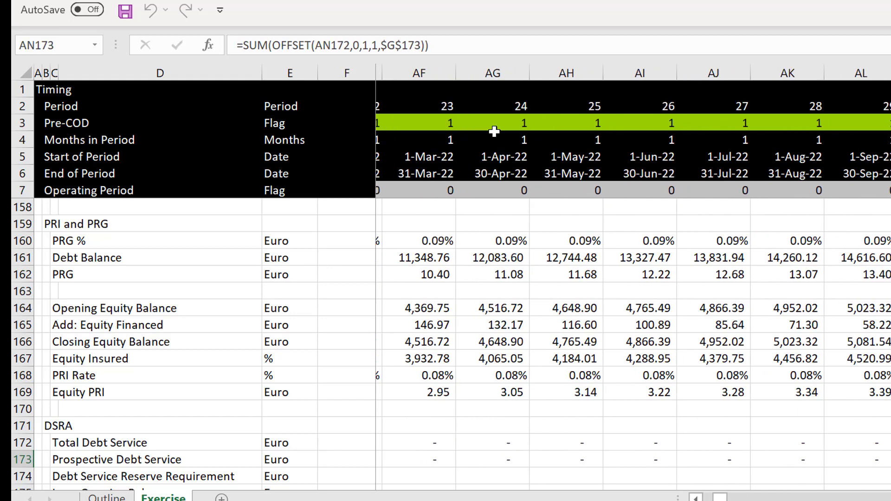
key(Right)
key(Right)
key(Left)
key(Left)
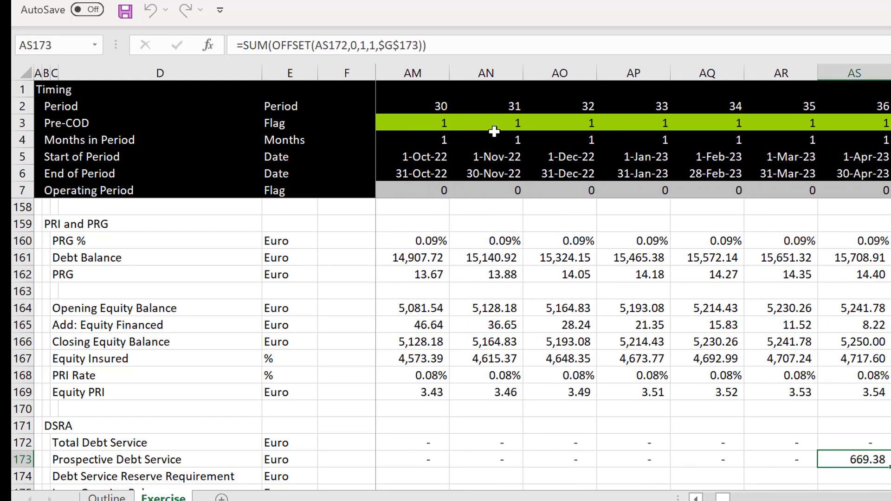
key(Up)
key(Down)
key(Up)
key(Down)
key(Up)
key(Down)
key(Down)
key(Left)
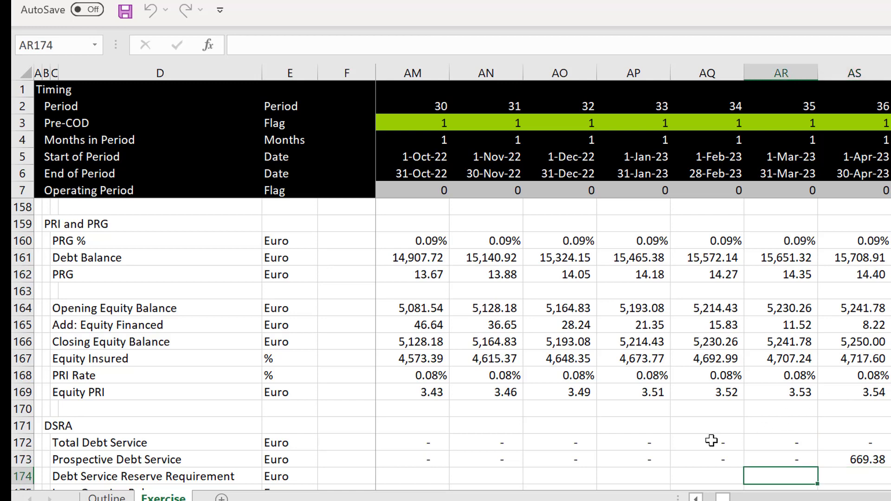
Link the first period's Debt Service Reserve Requirement in J174 to Prospective Debt Service with =J173.
key(ctrl+Left)
key(ctrl+Left)
key(ctrl+Right)
key(Right)
key(Right)
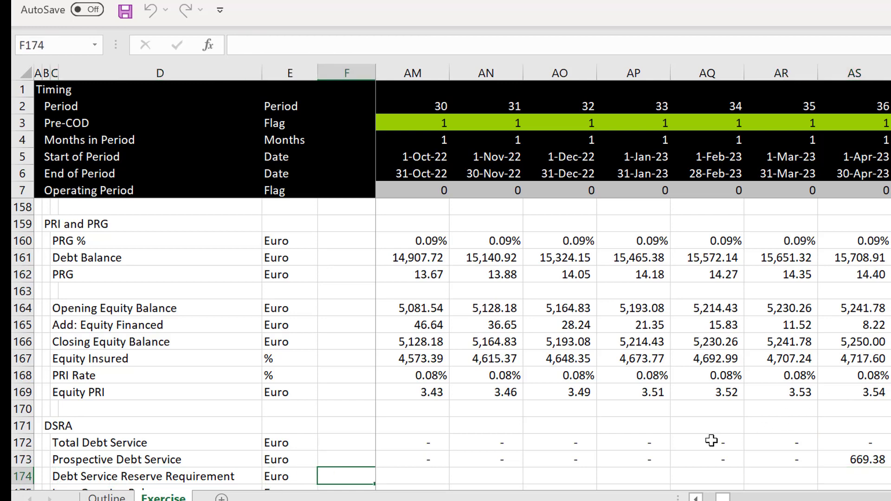
key(Right)
key(Right)
key(Right)
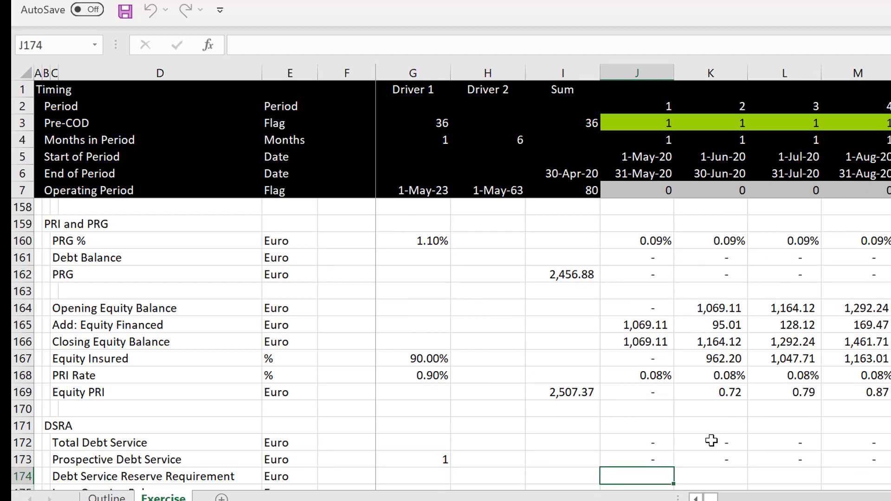
key(Left)
key(Left)
key(Right)
key(Right)
text(=)
key(Up)
key(Return)
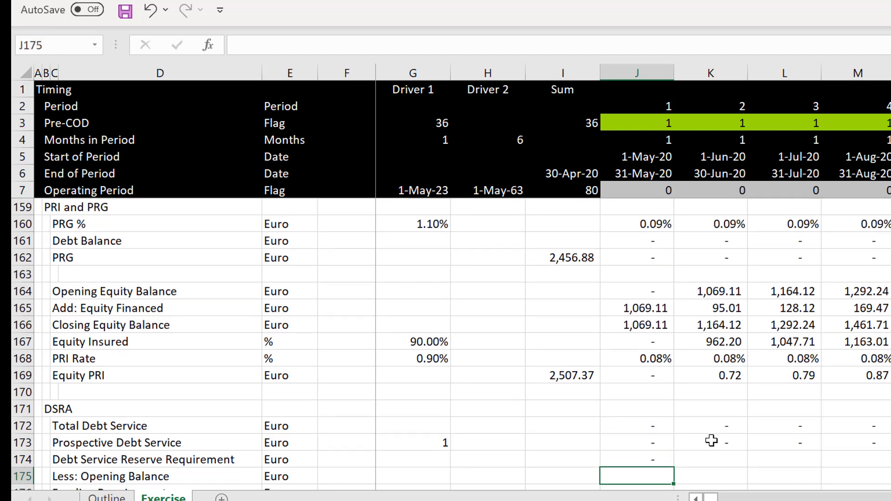
Copy the Debt Service Reserve Requirement formula from J174 across the remaining periods of the timeline.
key(Up)
key(ctrl+shift+Right)
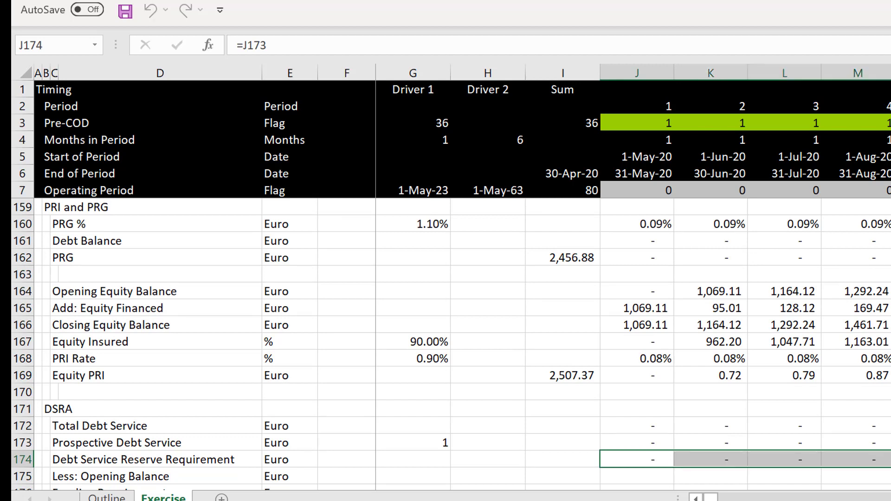
key(alt+Tab)
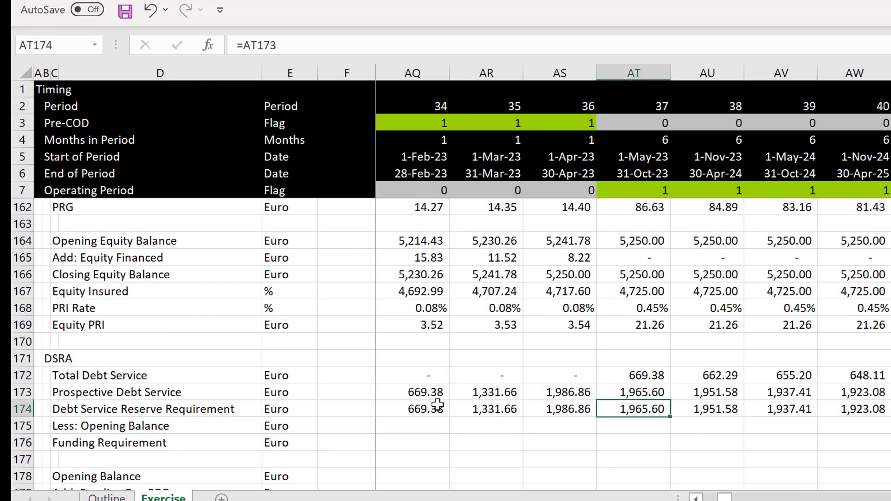
Review the Debt Service Reserve Requirement row from the start of operations back through the construction periods.
click(437, 405)
key(Left)
key(Left)
key(Left)
key(Left)
key(Left)
key(Left)
key(Left)
key(Left)
key(Left)
key(Left)
key(Left)
key(Left)
key(Left)
key(Left)
key(Left)
key(Left)
key(Left)
key(Left)
key(Left)
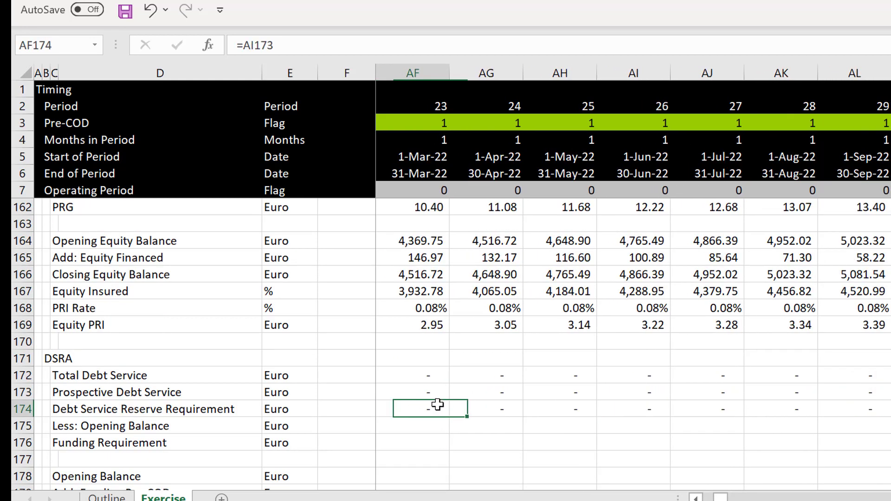
key(Left)
key(Left)
key(Left)
key(Left)
key(Left)
key(Left)
key(Left)
key(Left)
key(Left)
key(Left)
key(Left)
key(Left)
key(Left)
key(Left)
key(Left)
key(Left)
key(Left)
key(Left)
key(Left)
key(Left)
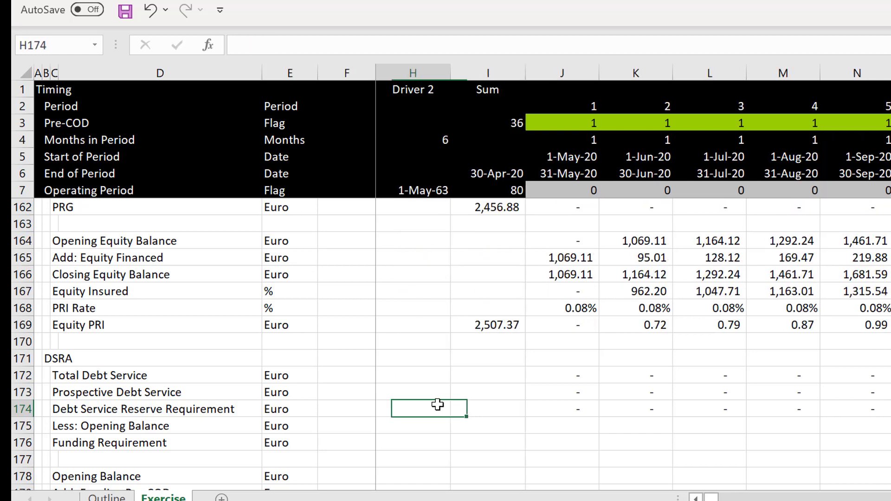
Check the DSRA Months assumption in F57 that drives the number of prospective debt service periods.
key(Page_Up)
key(Page_Up)
key(Page_Up)
key(Page_Up)
key(Page_Up)
key(Page_Up)
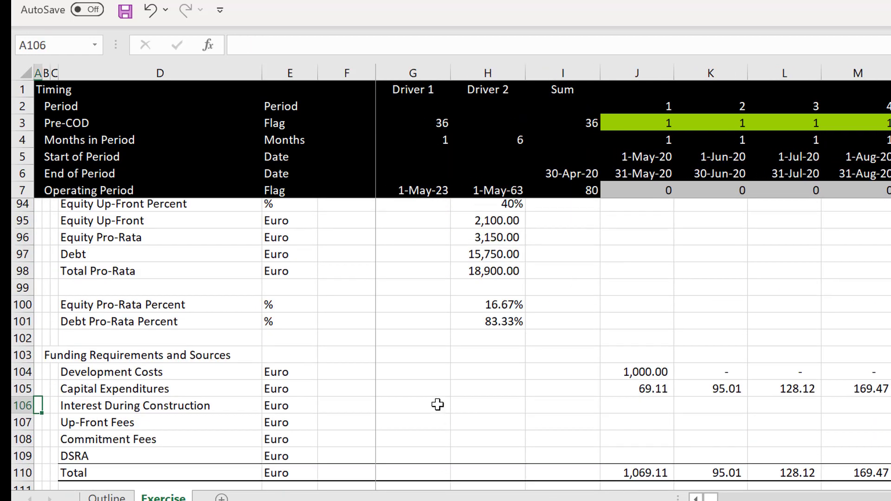
scroll(438, 405, up, 1)
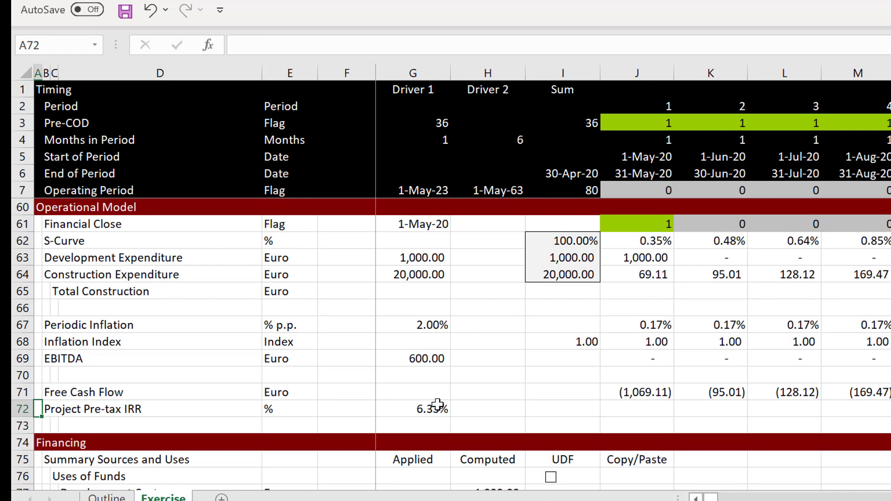
key(Page_Down)
key(Page_Up)
key(Page_Up)
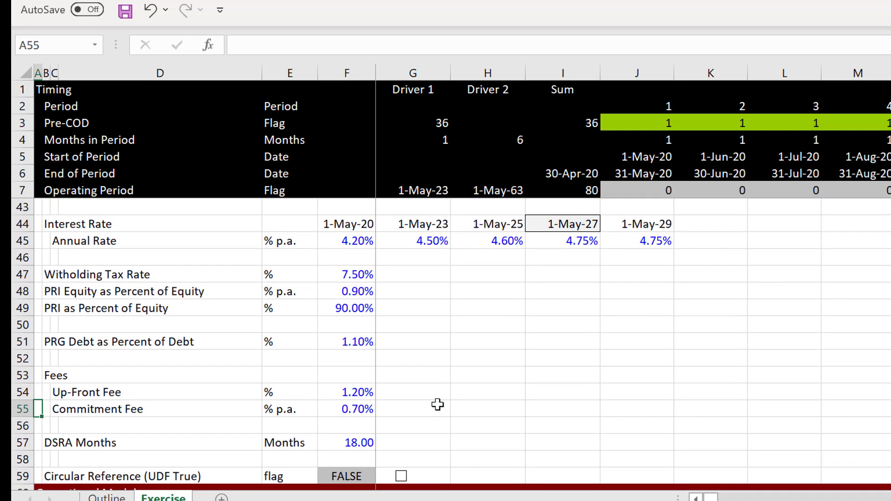
click(343, 439)
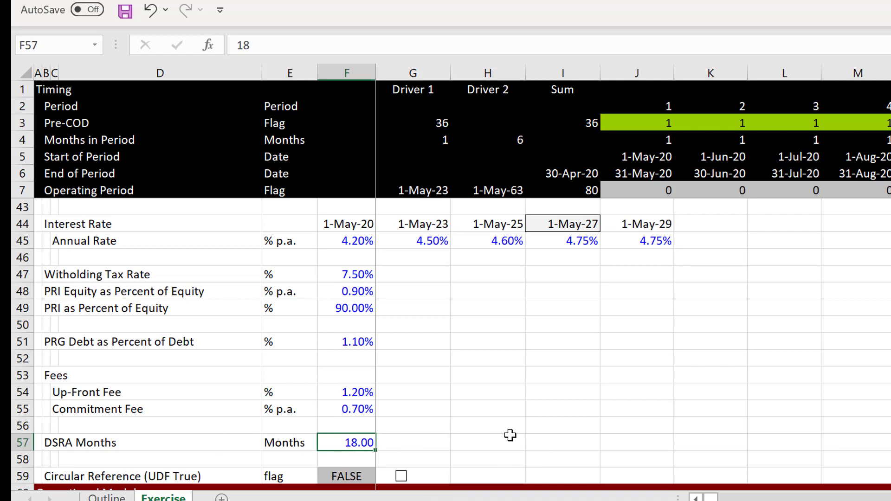
Return to the DSRA section and examine Prospective Debt Service in the last construction periods before COD.
key(Page_Down)
key(Page_Down)
key(Page_Down)
key(Page_Down)
key(Page_Down)
key(Page_Down)
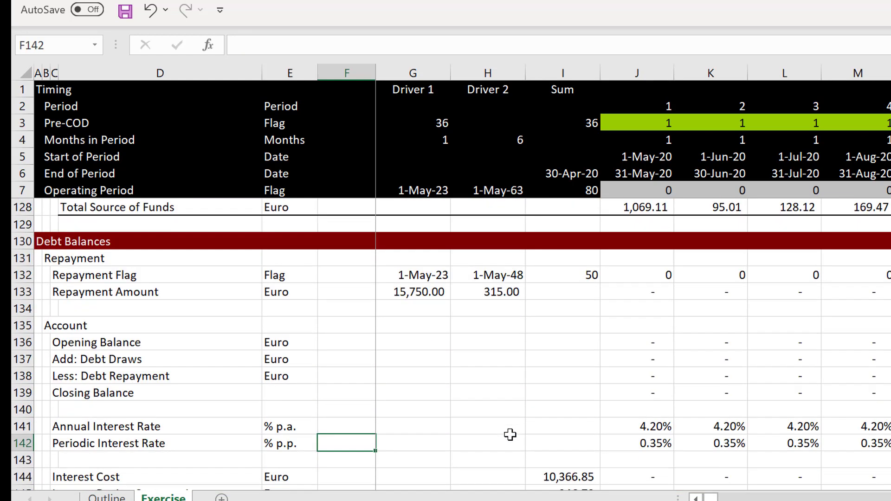
key(Page_Down)
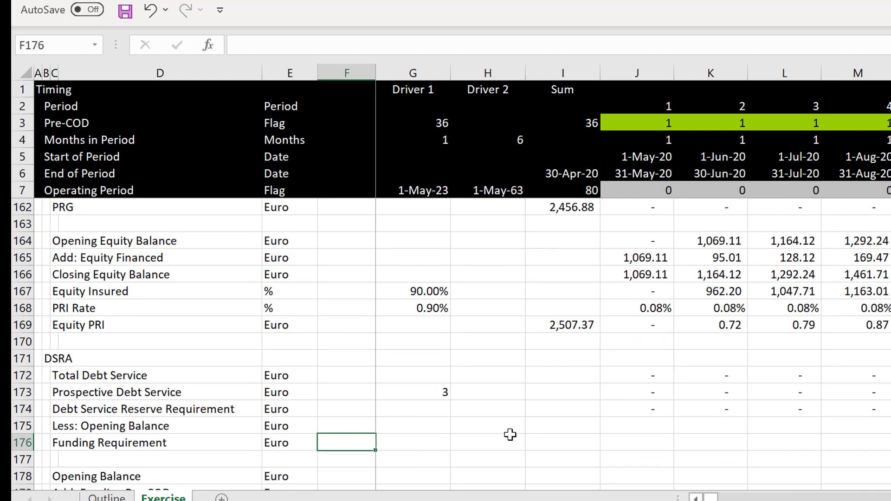
key(Right)
key(Right)
key(Right)
key(Right)
key(Right)
key(Right)
key(Right)
key(Right)
key(Right)
key(Right)
key(Right)
key(Right)
key(Right)
key(Right)
key(Right)
key(Right)
key(Right)
key(Right)
key(Right)
key(Right)
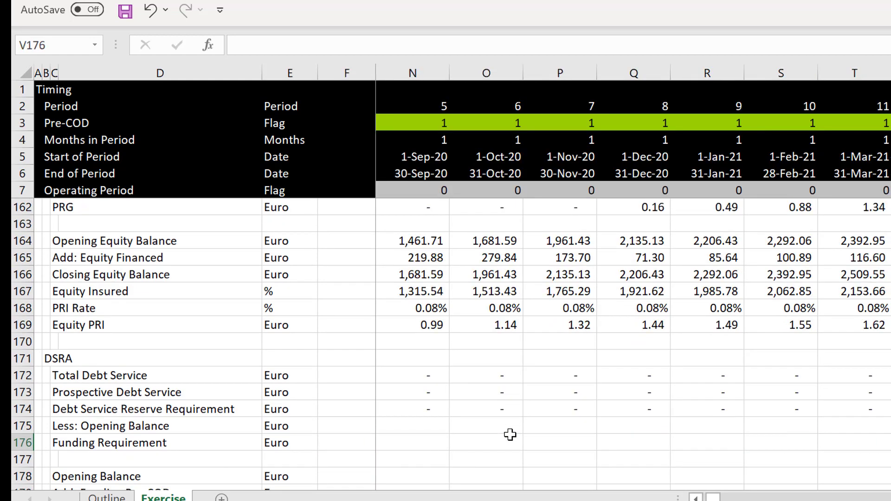
key(Right)
key(Right)
key(Right)
key(Right)
key(Right)
key(Right)
key(Right)
key(Right)
key(Right)
key(Right)
key(Right)
key(Right)
key(Right)
key(Right)
key(Right)
key(Right)
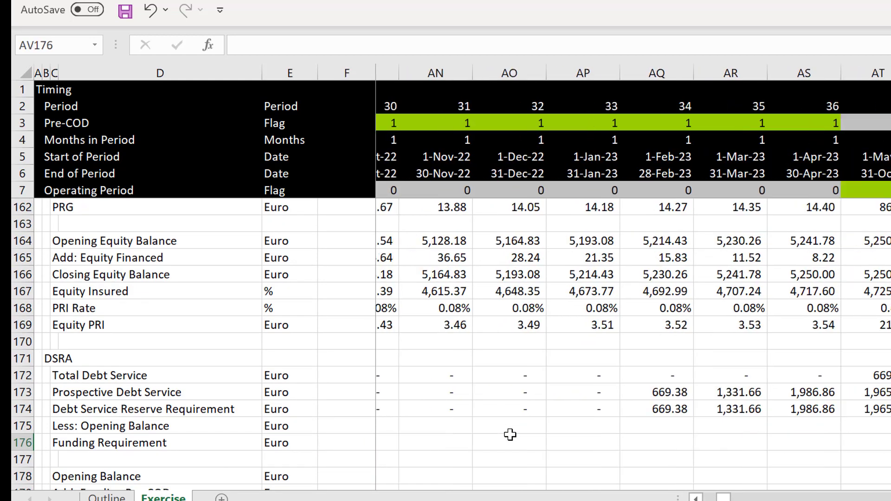
key(Left)
key(Up)
key(Up)
key(Up)
key(Left)
key(Left)
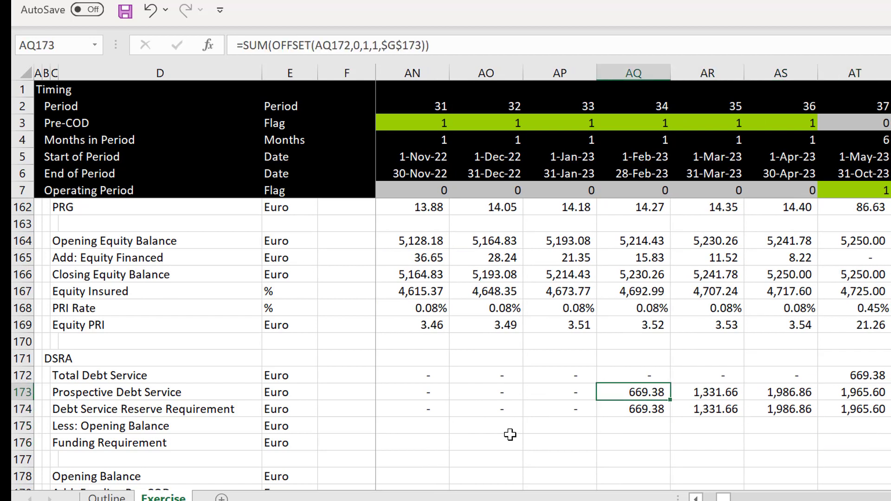
Check the Prospective Debt Service formulas in AQ173 to AS173 against the first operating period's Total Debt Service in AT172.
key(F2)
key(Escape)
key(Up)
key(Right)
key(Right)
key(Right)
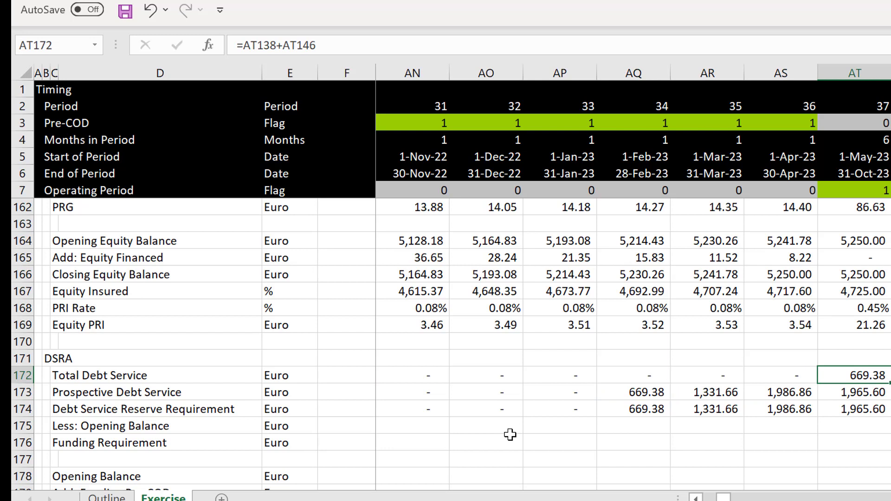
key(Down)
key(Left)
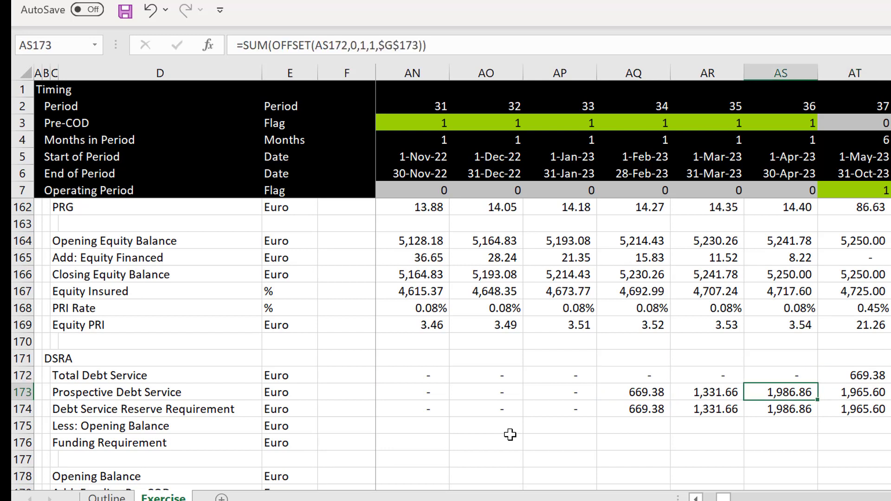
key(Left)
key(Left)
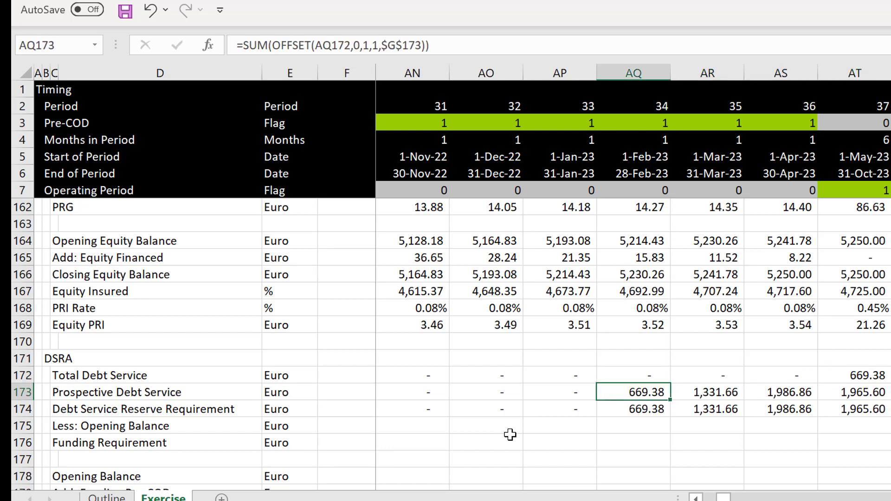
key(Left)
key(Left)
Insert a blank row above Debt Service Reserve Requirement at row 174.
key(ctrl+Left)
key(Left)
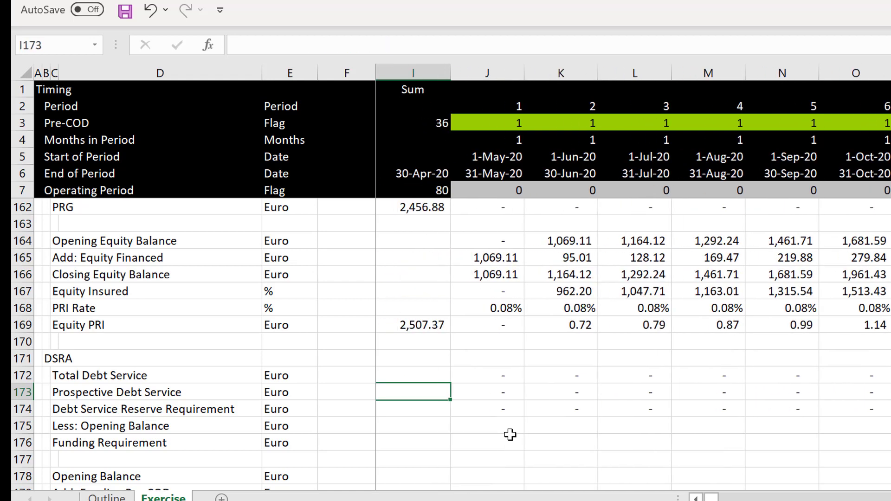
key(Left)
key(Left)
key(Left)
key(Right)
key(Right)
key(Down)
key(ctrl+Right)
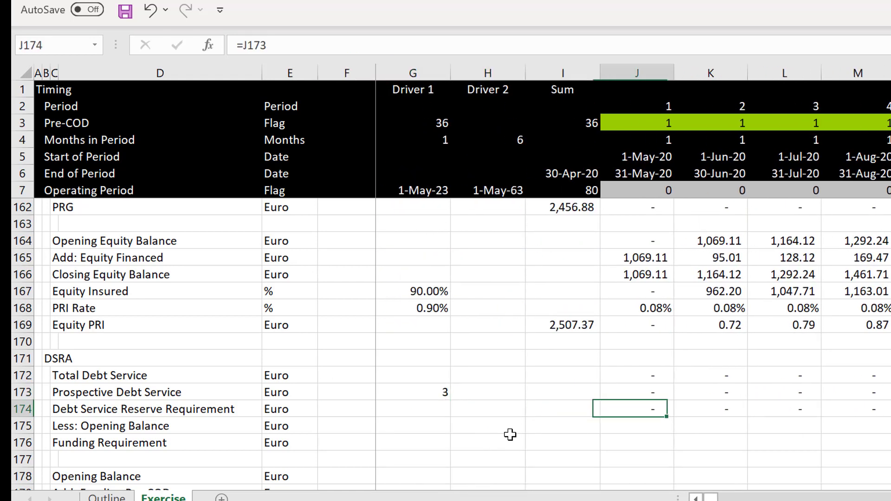
key(shift+space)
key(ctrl+shift+plus)
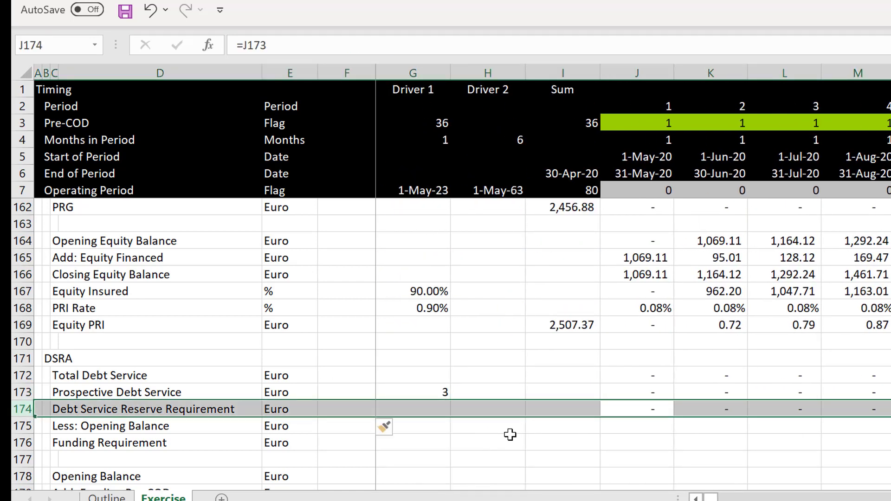
Review the DSRA rows from the first construction periods through the first operating period in column AT.
key(Down)
key(Up)
key(Right)
key(Right)
key(Right)
key(Right)
key(Right)
key(Right)
key(Right)
key(Right)
key(Right)
key(Right)
key(Right)
key(Right)
key(Right)
key(Right)
key(Right)
key(Right)
key(Right)
key(Right)
key(Right)
key(Right)
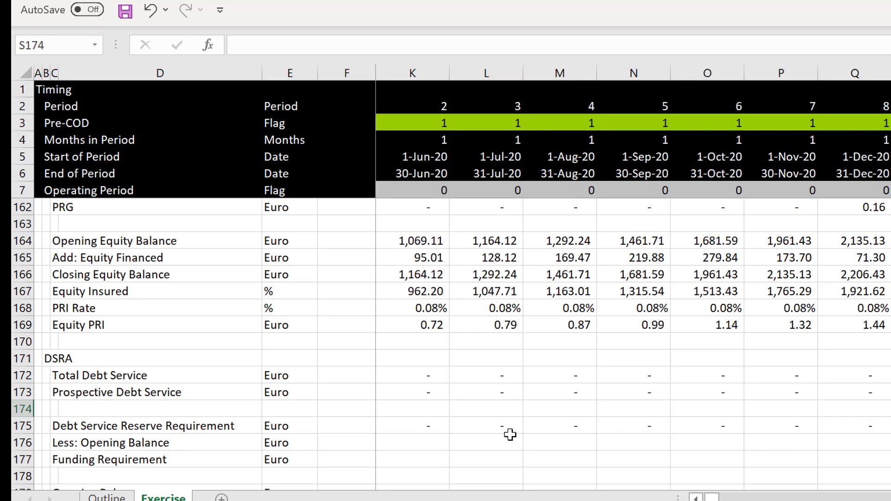
key(Right)
key(Right)
key(Right)
key(Right)
key(Right)
key(Right)
key(Right)
key(Right)
key(Right)
key(Right)
key(Right)
key(Right)
key(Right)
key(Right)
key(Right)
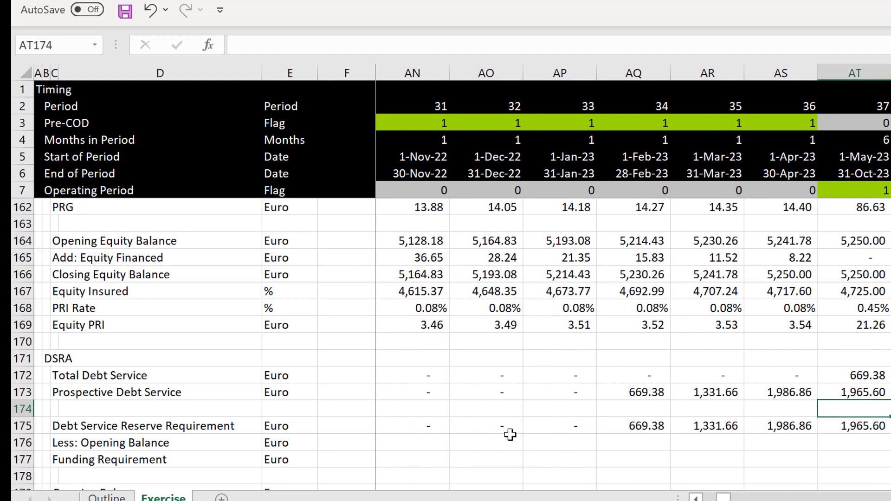
Label the new row in C174 as "Period Prior to COD".
key(Left)
key(Left)
key(ctrl+Left)
key(Right)
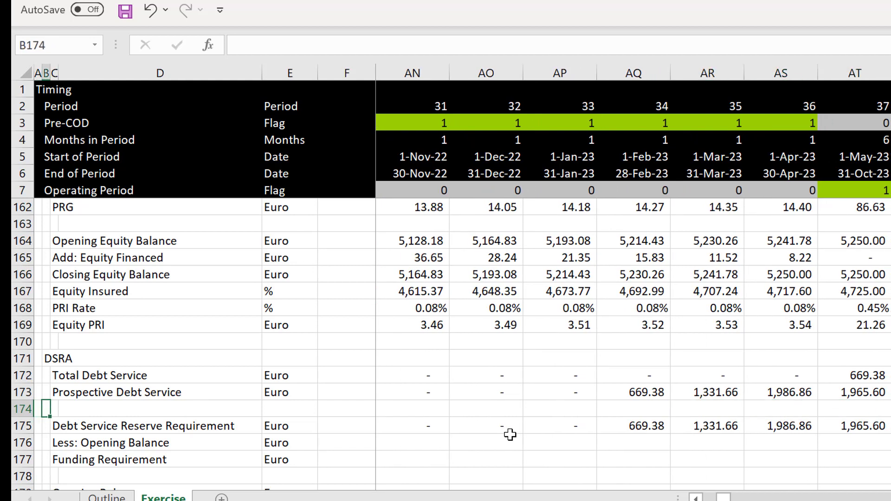
key(Right)
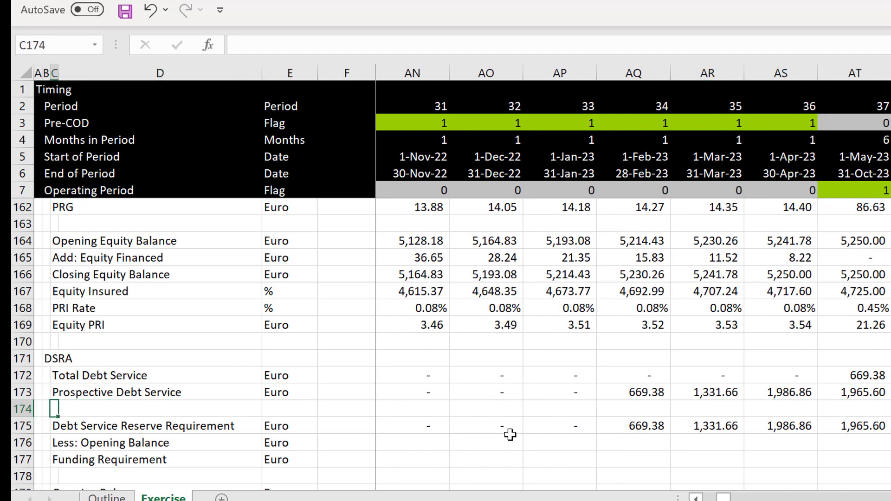
text(Pre)
text(Period Priod)
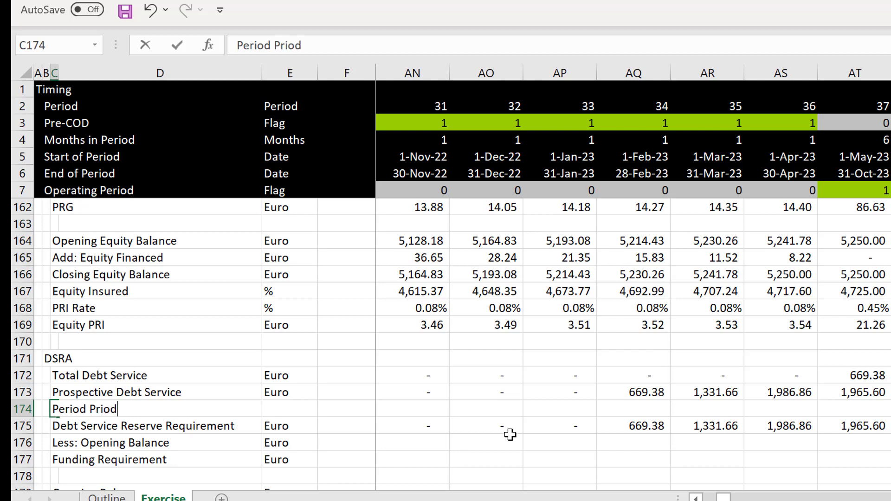
key(BackSpace)
key(BackSpace)
text(ior to COD)
key(Return)
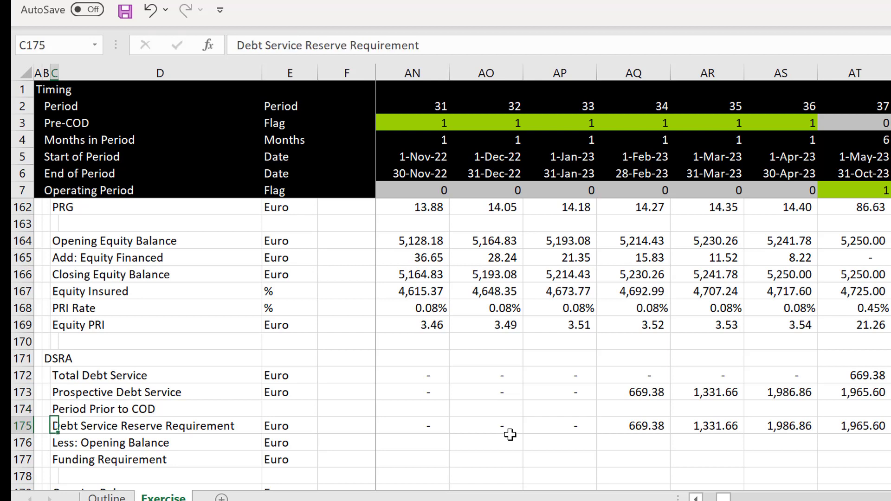
Enter Flag as the unit for Period Prior to COD in E174 and go to its Driver 1 cell G174.
key(Up)
key(Right)
key(Right)
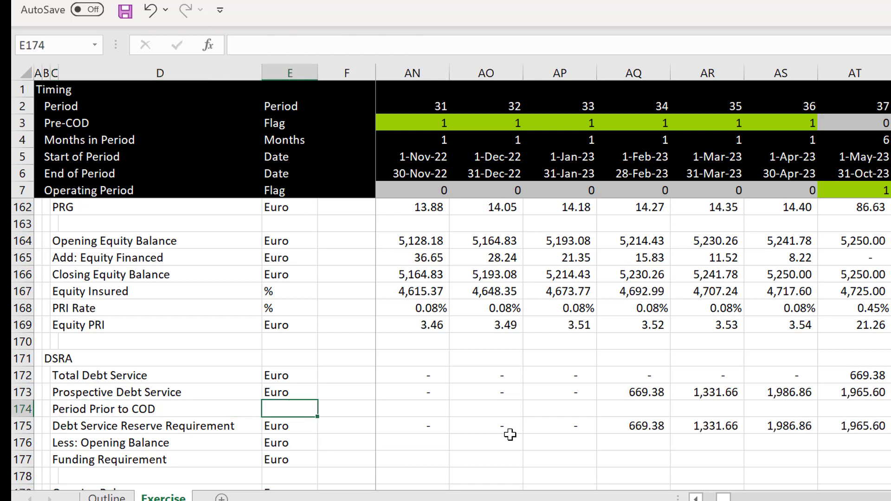
text(Flag)
key(Return)
key(Up)
key(Right)
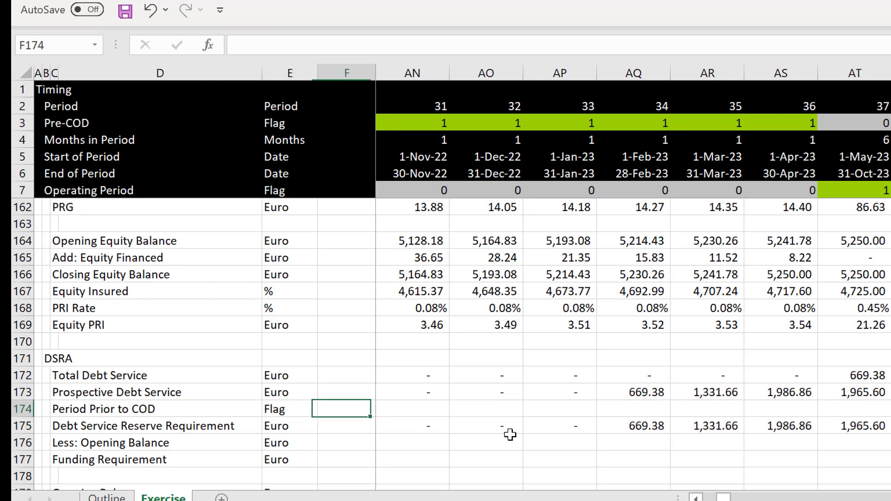
key(Right)
text(=)
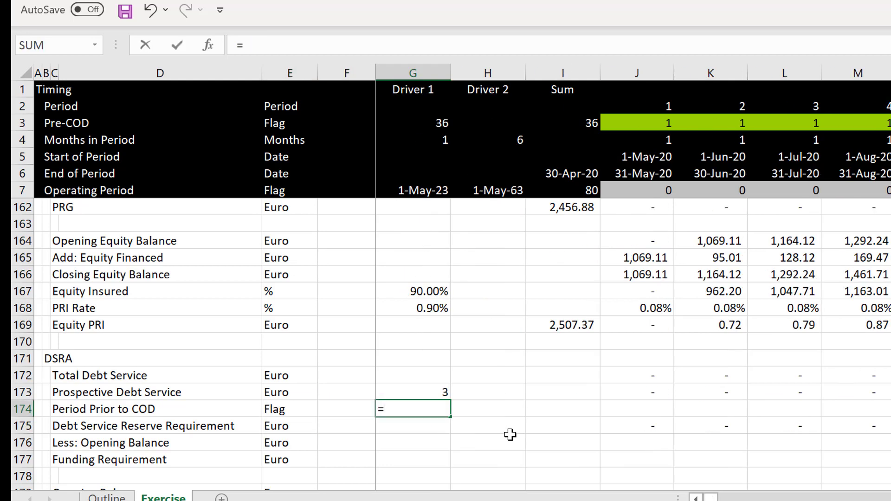
key(Page_Up)
key(Page_Up)
key(Page_Up)
key(Page_Up)
key(Page_Up)
key(Page_Up)
key(Page_Up)
key(Page_Up)
key(Page_Up)
key(Page_Up)
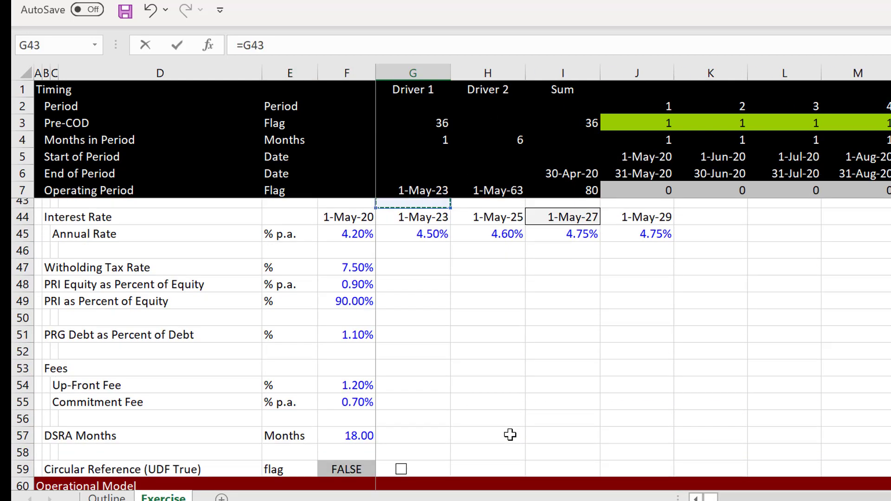
key(Up)
key(Down)
key(Down)
key(Down)
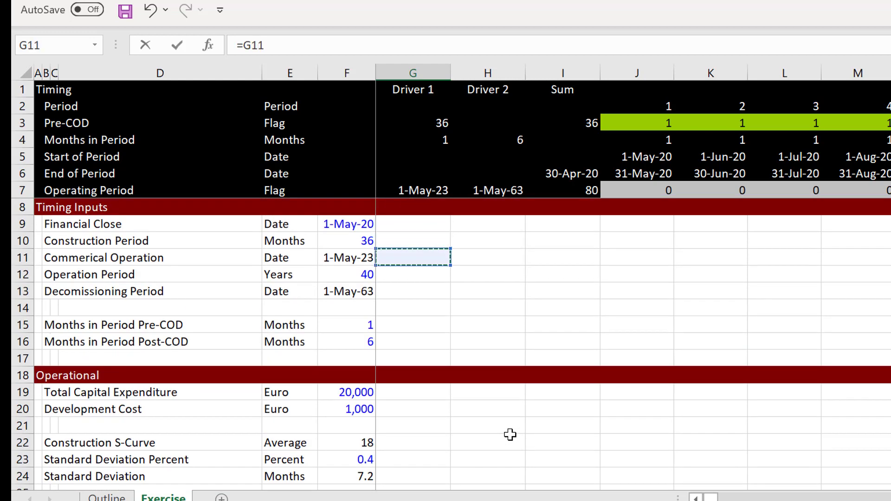
key(Down)
key(Left)
key(Escape)
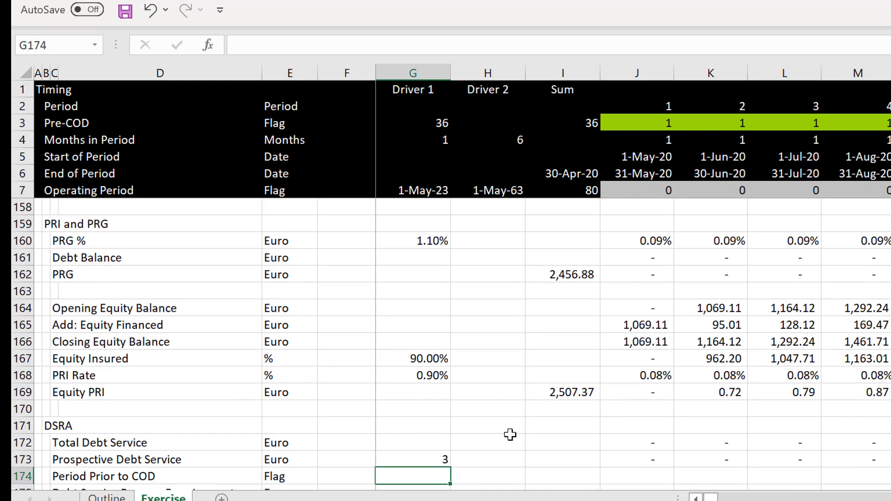
Enter =EDATE(F11,-F15) in G174 as the driver for Period Prior to COD.
text(=e)
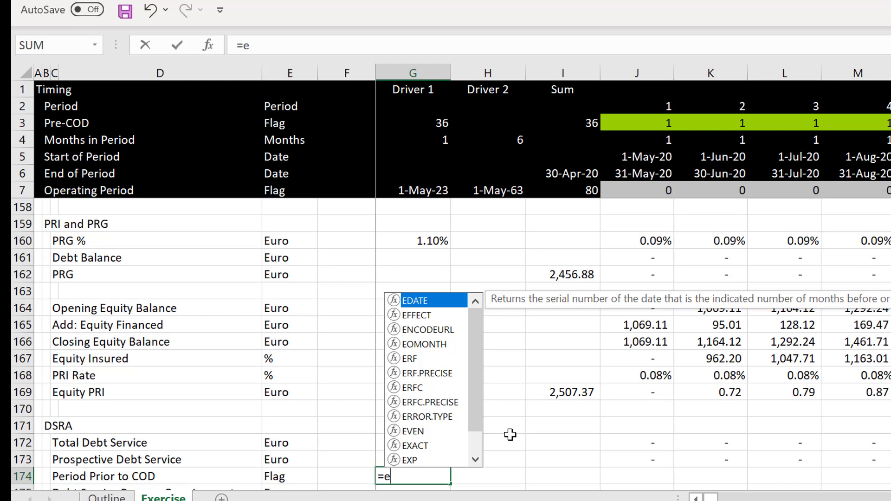
key(Tab)
key(Page_Up)
key(Page_Up)
key(Page_Up)
key(Page_Up)
key(Page_Up)
key(Page_Up)
key(Page_Up)
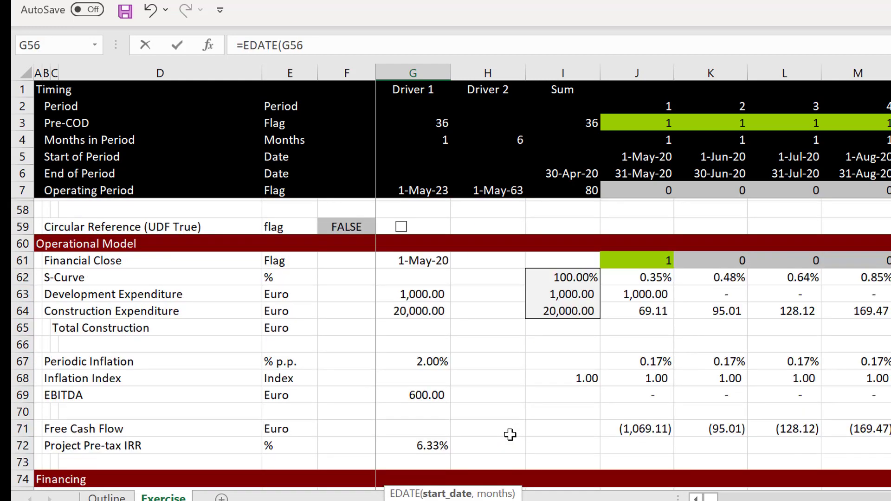
key(Page_Up)
key(Page_Up)
key(Down)
key(Down)
key(Down)
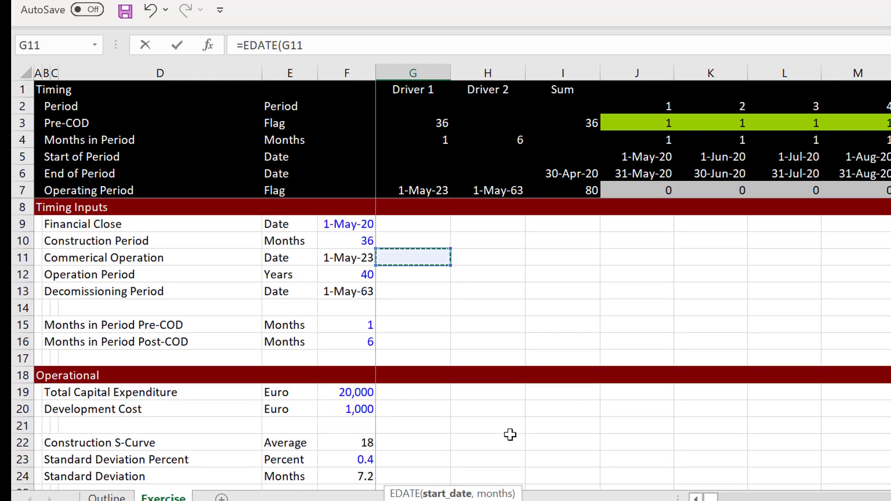
key(Left)
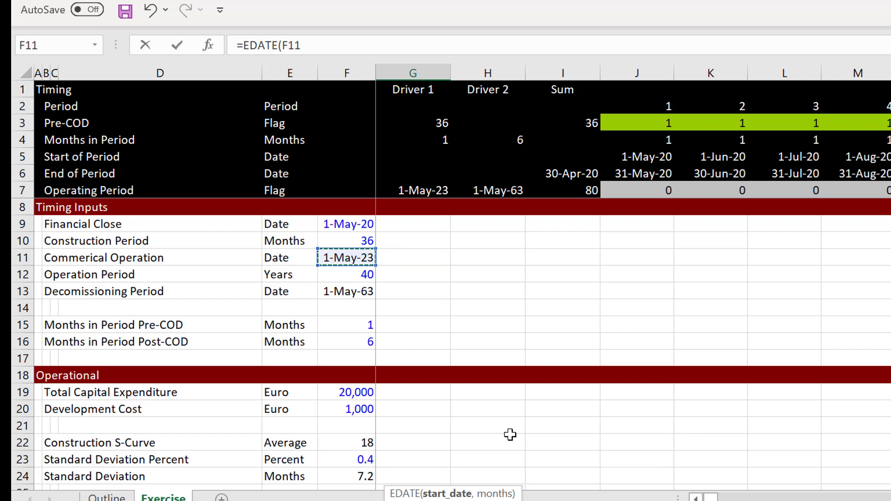
text(,-)
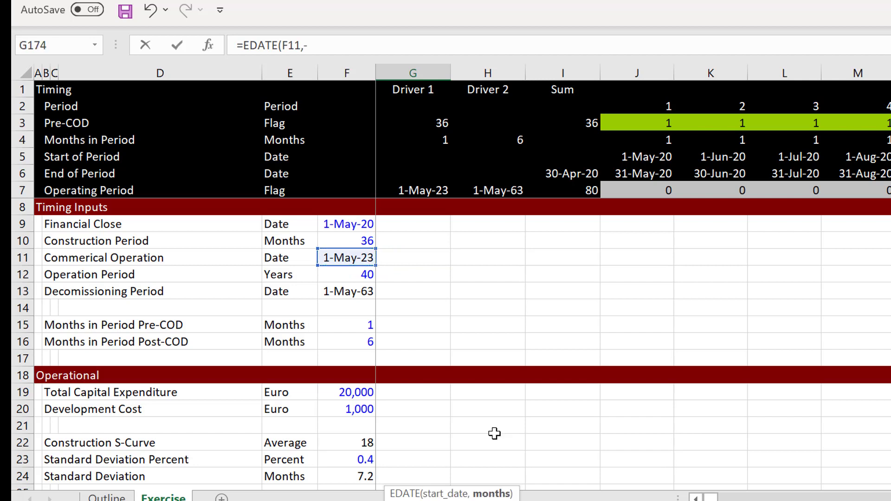
click(337, 334)
key(Up)
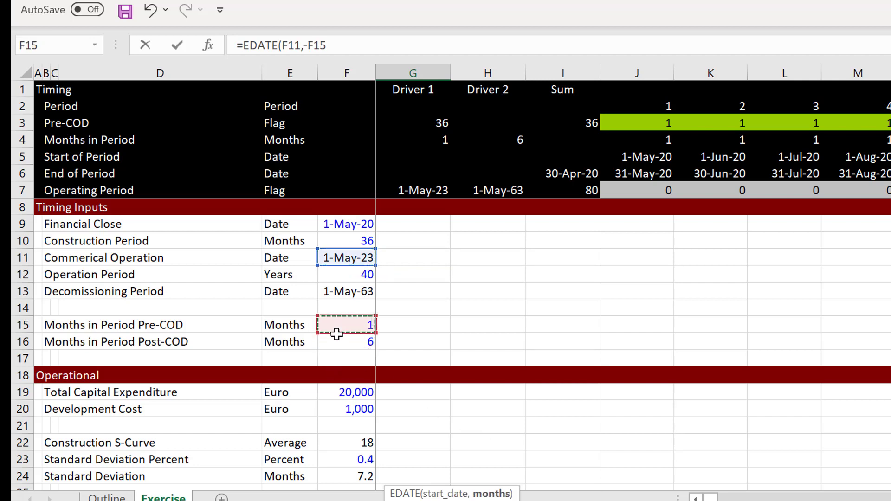
key(Return)
key(Up)
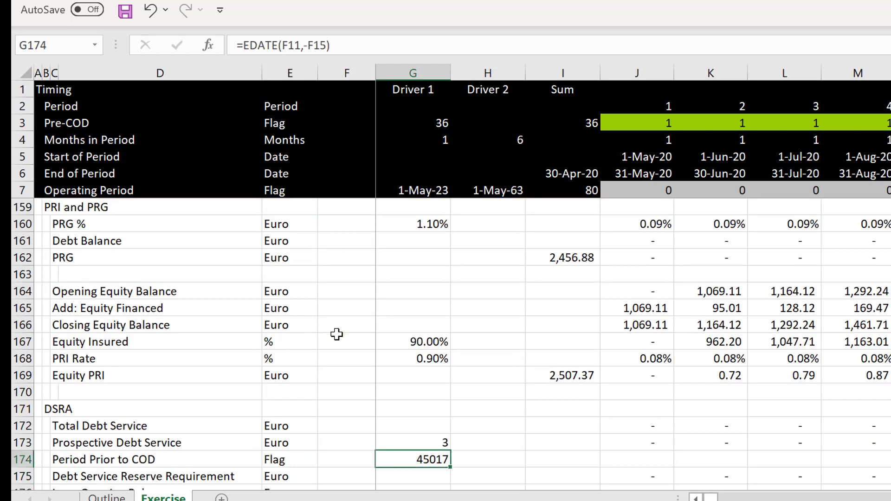
Format G174 as a date and go to J174, the first period of the flag row.
key(ctrl+shift+3)
key(Right)
key(Right)
key(Right)
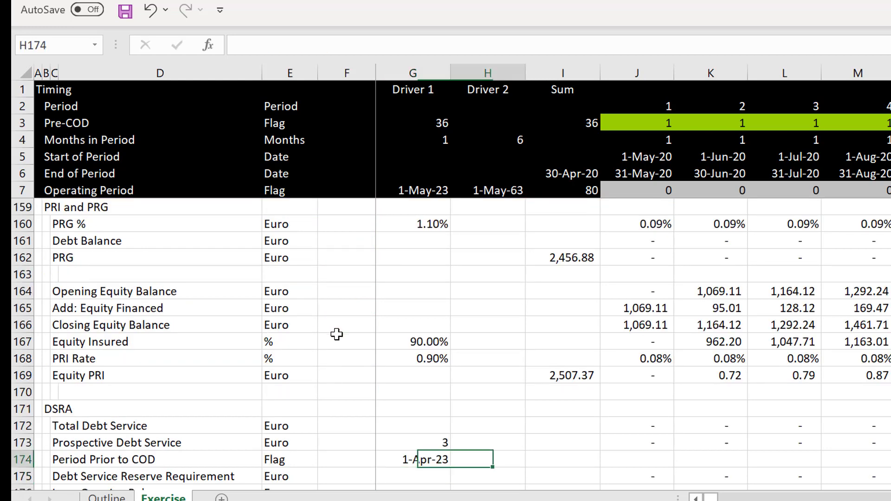
text(=)
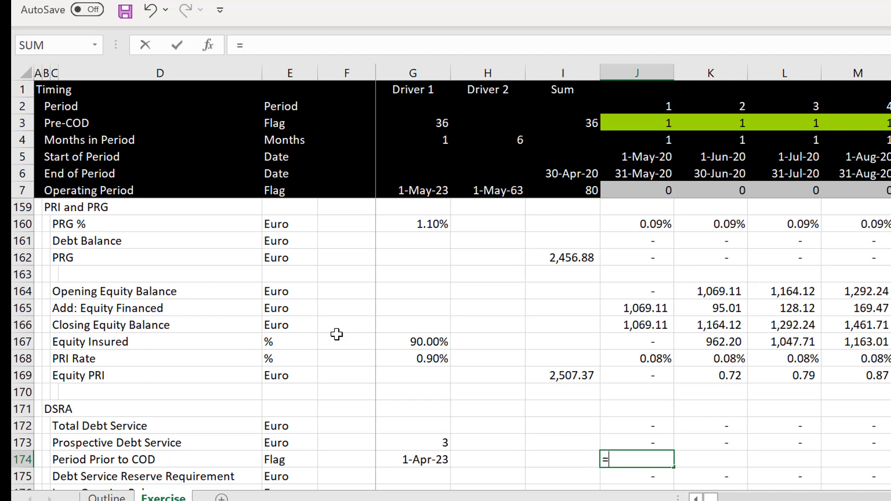
click(629, 155)
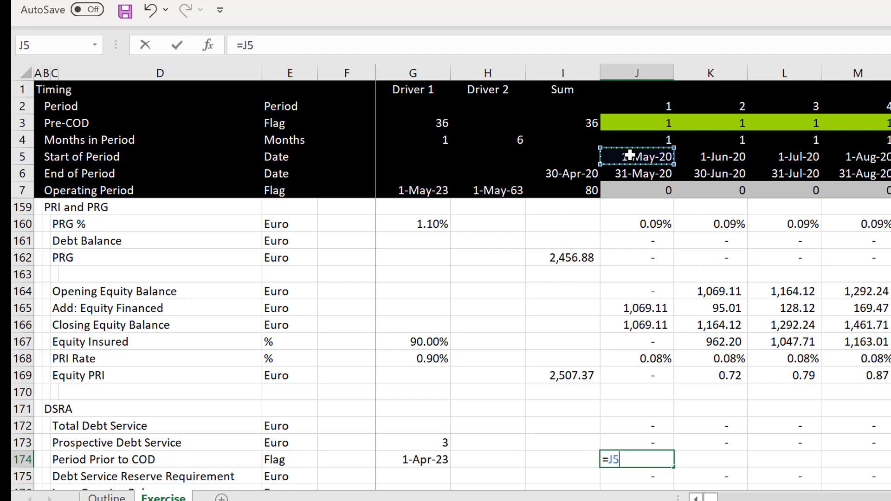
key(Escape)
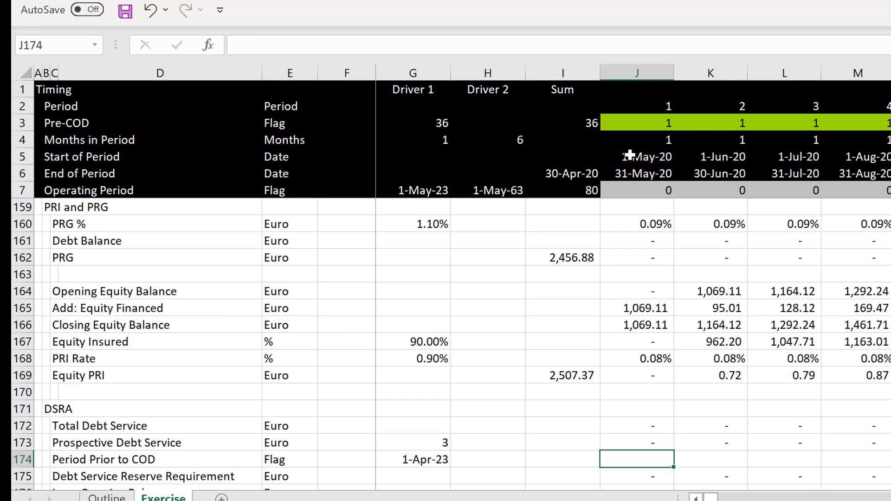
Enter =(J5=$G$174)*1 in J174 and fill the flag formula across all periods of the row.
text(=()
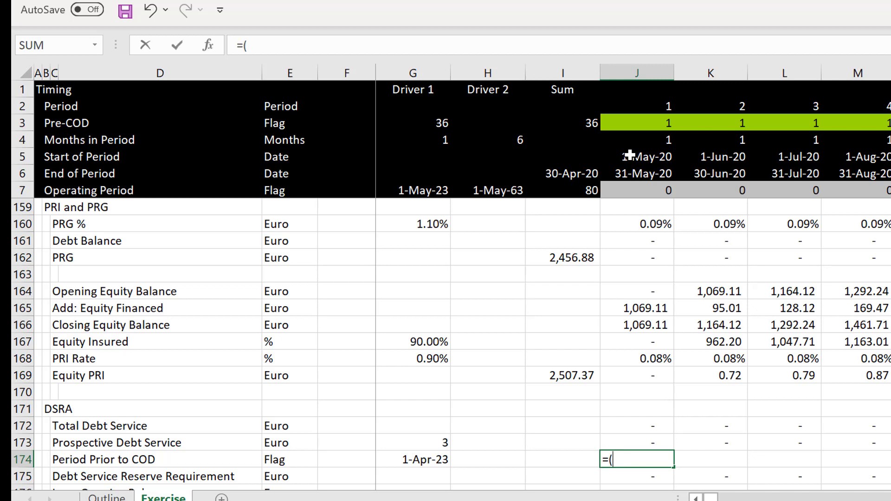
click(630, 155)
text(=)
key(Left)
key(Left)
key(Left)
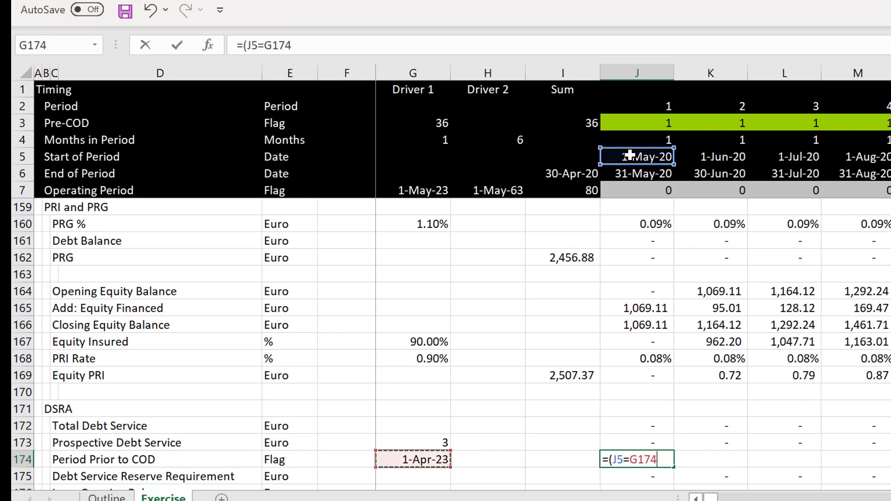
key(F4)
text())
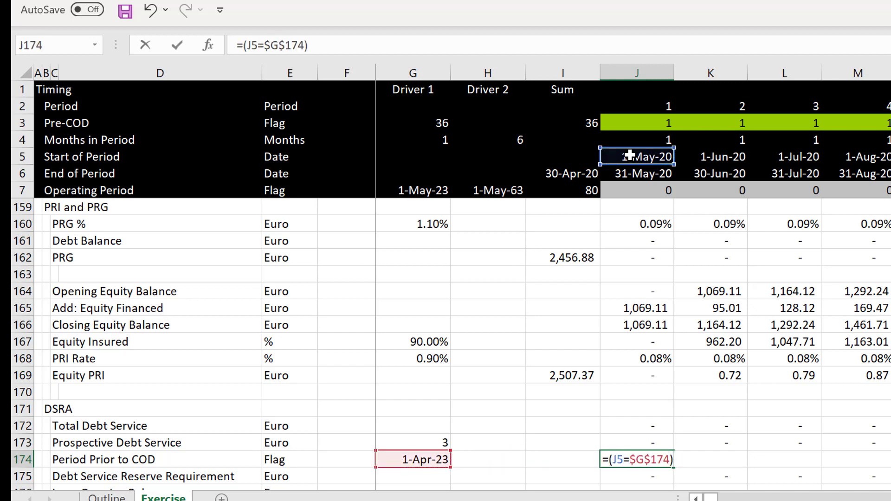
text(*1)
key(ctrl+Return)
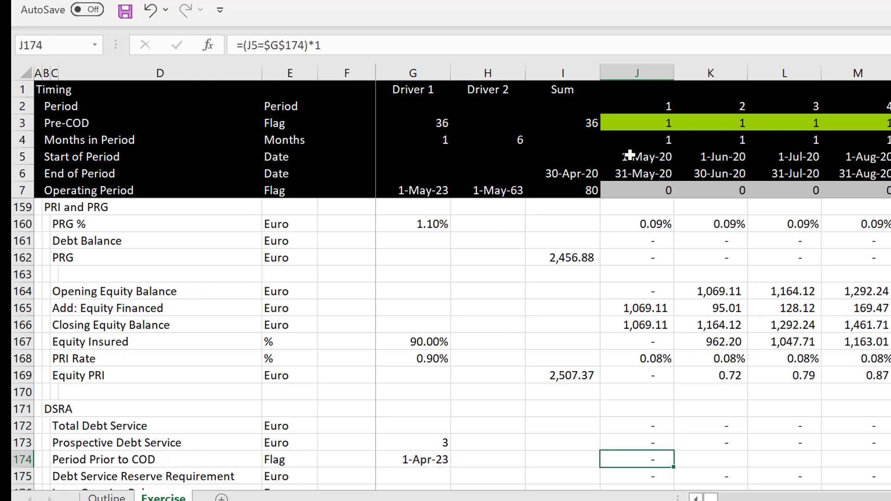
key(ctrl+shift+Right)
key(ctrl+r)
Review the Period Prior to COD flag along row 174 up to the first operating period in column AT.
key(Right)
key(Right)
key(Right)
key(Right)
key(Right)
key(Right)
key(Right)
key(Right)
key(Right)
key(Right)
key(Right)
key(Right)
key(Right)
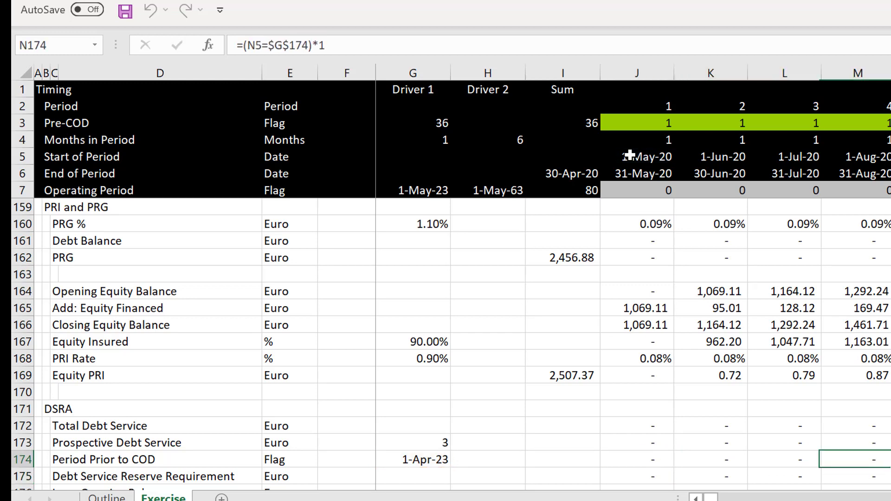
key(Right)
key(Right)
key(Right)
key(Right)
key(Right)
key(Right)
key(Right)
key(Right)
key(Right)
key(Right)
key(Right)
key(Right)
key(Right)
key(Right)
key(Right)
key(Right)
key(Right)
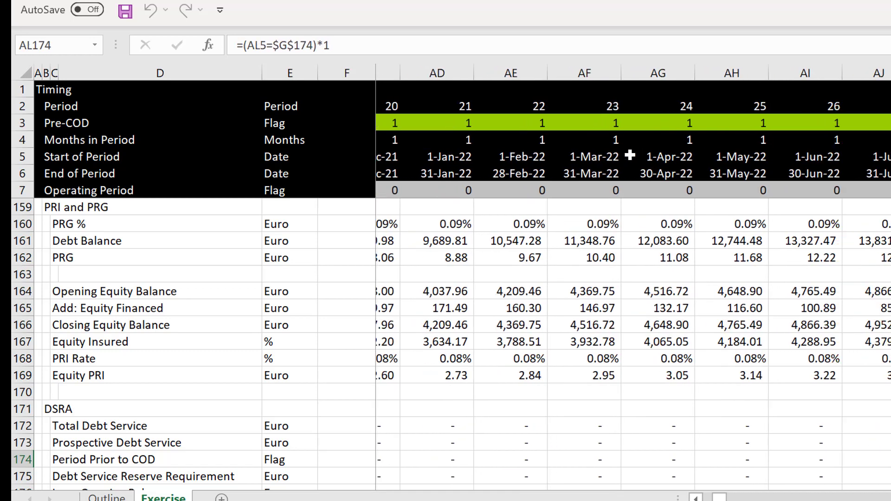
key(Right)
key(Right)
key(Right)
key(Right)
key(Right)
key(Right)
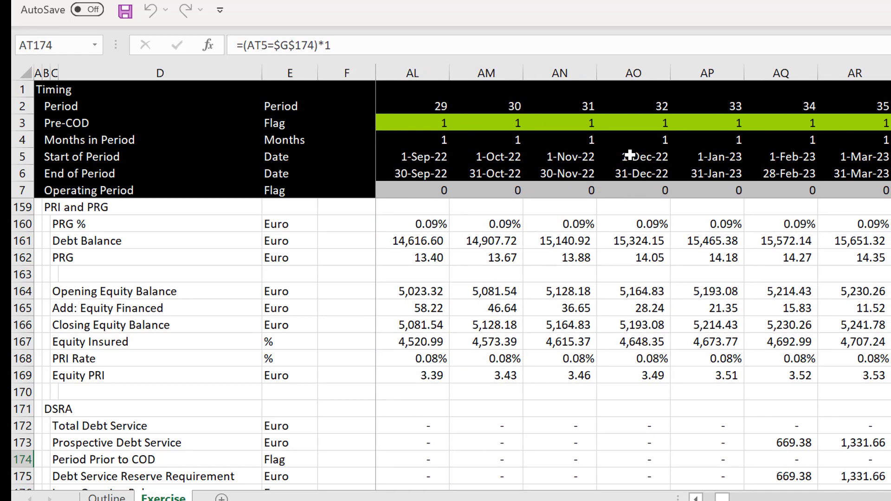
Check the Debt Service Reserve Requirement against Prospective Debt Service and the flag in the last construction periods around column AS.
key(Left)
key(Down)
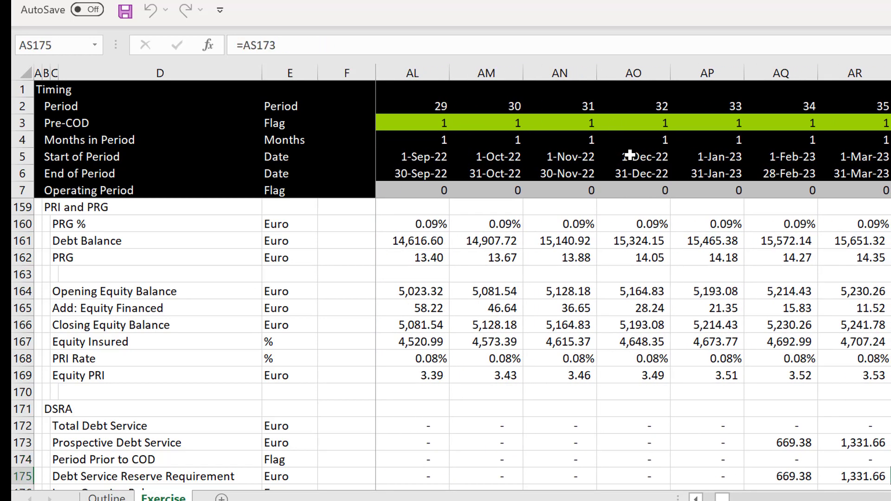
key(Up)
key(Up)
key(Down)
key(Down)
key(Left)
key(Left)
key(Left)
key(Right)
key(Right)
key(Right)
key(Up)
key(Down)
Change the Debt Service Reserve Requirement formula in J175 to =J173*J174 and fill it across all periods.
key(ctrl+Left)
key(Left)
key(Right)
text(=)
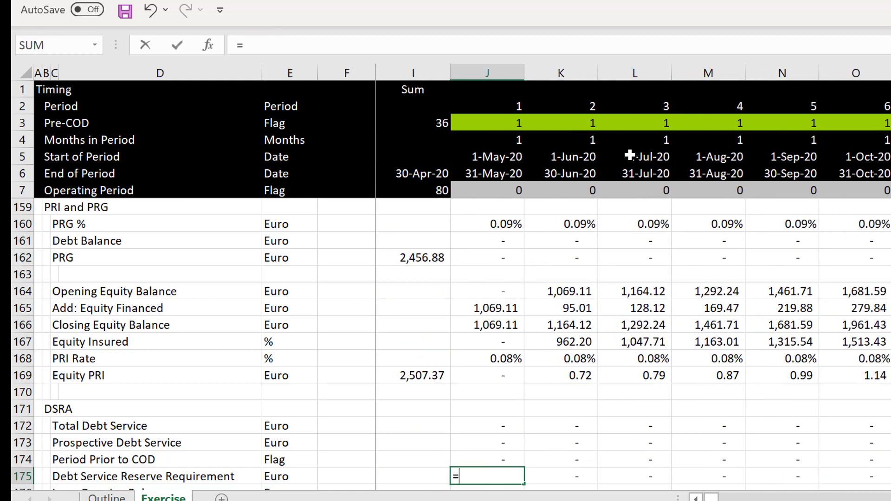
key(Up)
key(Up)
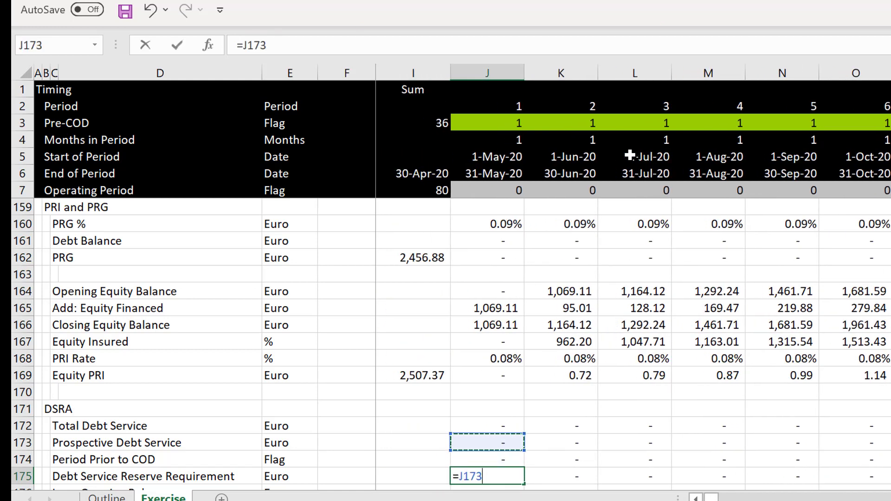
text(*)
key(Up)
key(Return)
key(Up)
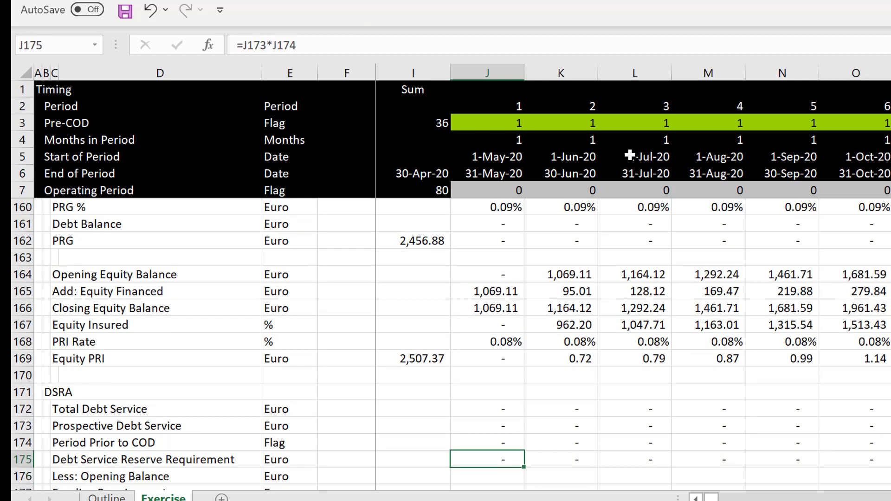
key(ctrl+shift+Right)
Review the Debt Service Reserve Requirement along row 175 through column AU and inspect the formula in AS175.
key(Right)
key(Right)
key(Right)
key(Right)
key(Right)
key(Right)
key(Right)
key(Right)
key(Right)
key(Right)
key(Right)
key(Right)
key(Right)
key(Right)
key(Right)
key(Right)
key(Right)
key(Right)
key(Right)
key(Right)
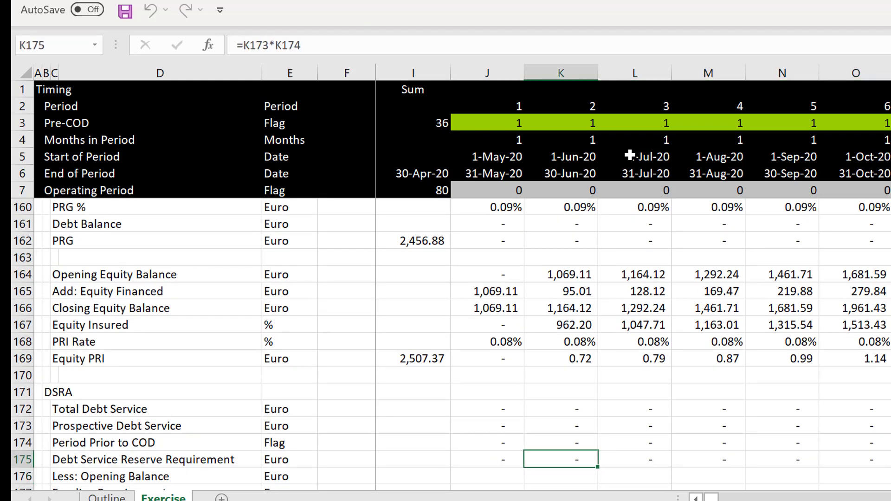
key(Right)
key(Right)
key(Right)
key(Right)
key(Right)
key(Right)
key(Right)
key(Right)
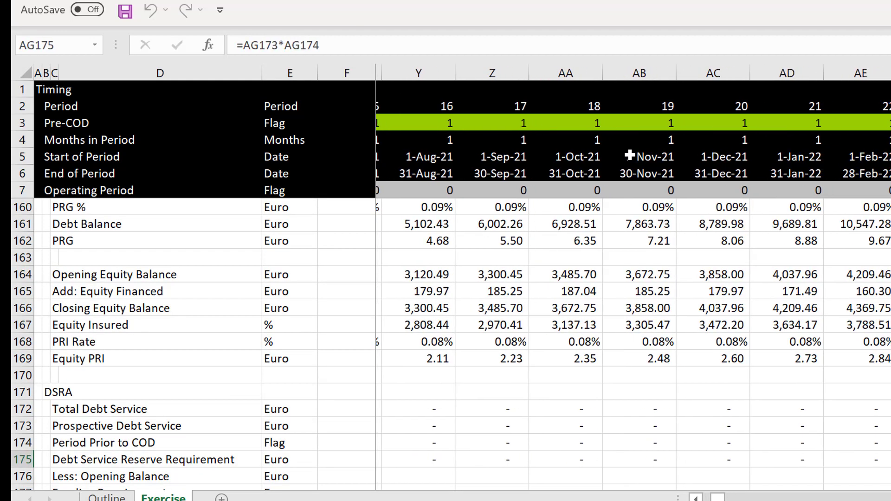
key(Right)
key(Right)
key(Right)
key(Right)
key(Right)
key(Right)
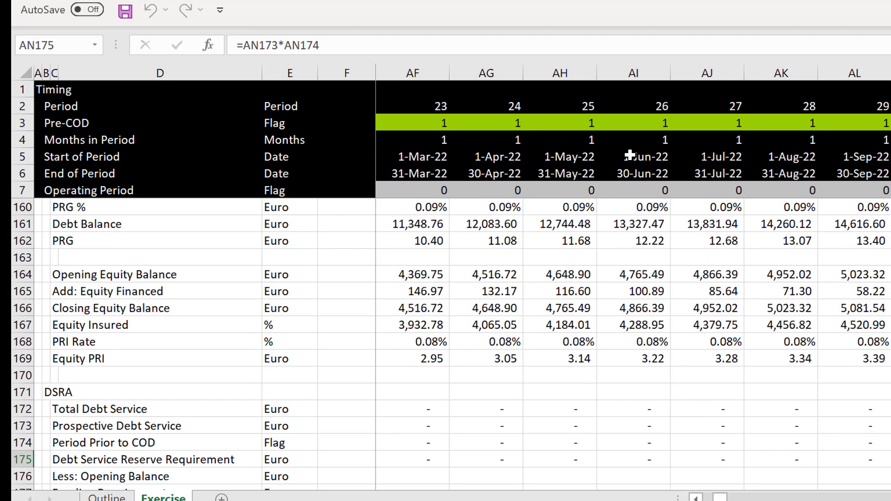
key(Right)
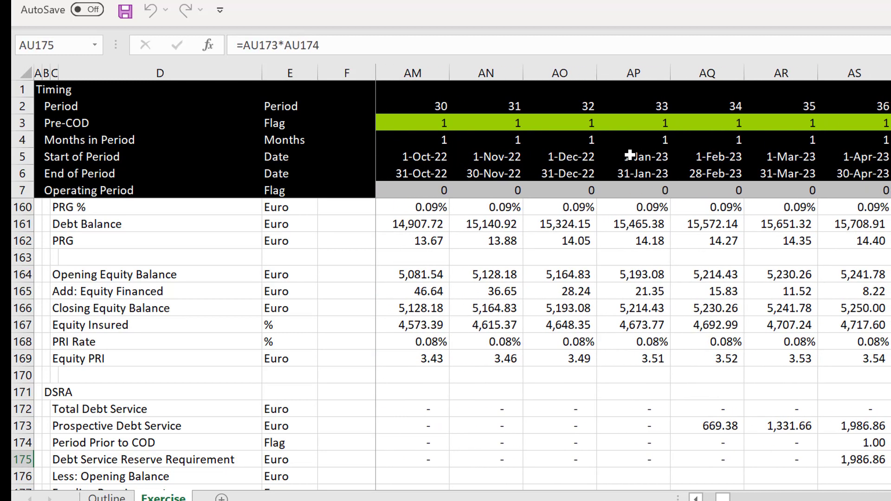
key(Down)
key(Up)
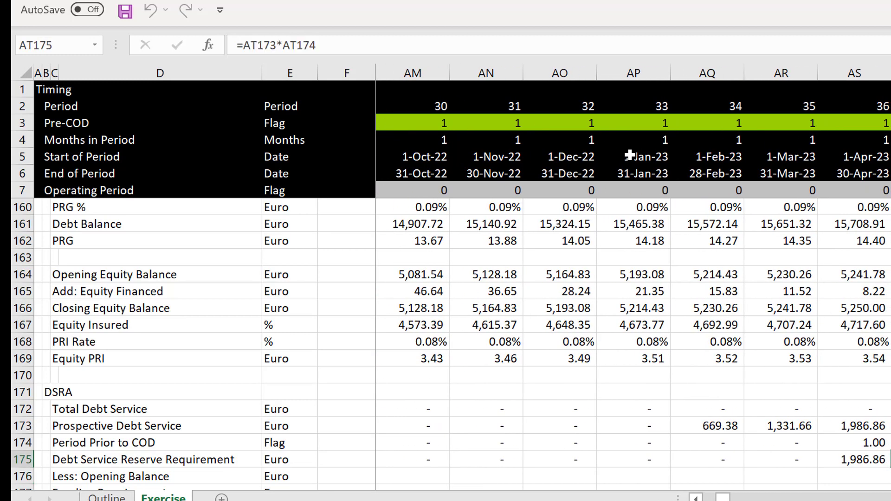
key(Left)
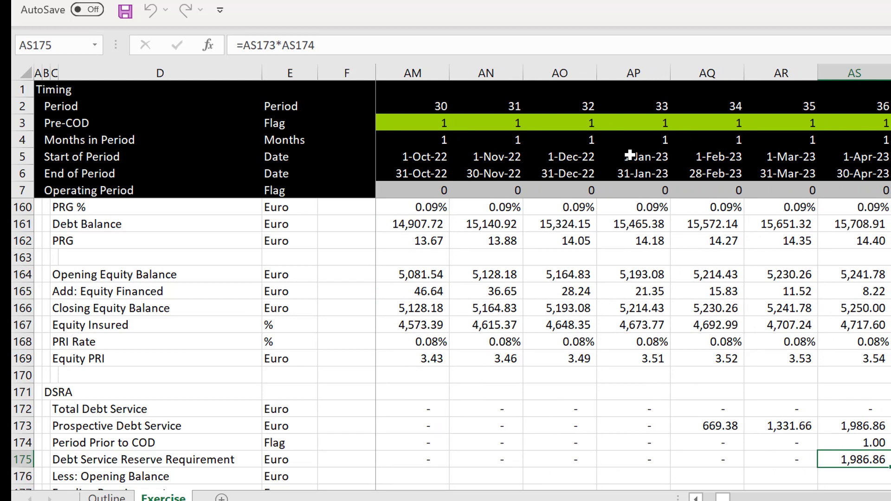
key(F2)
key(Escape)
key(Up)
key(Down)
Extend the Debt Service Reserve Requirement formula in J175 with the Operating Period flag, making it =J173*(J174+J7).
key(ctrl+Left)
key(F2)
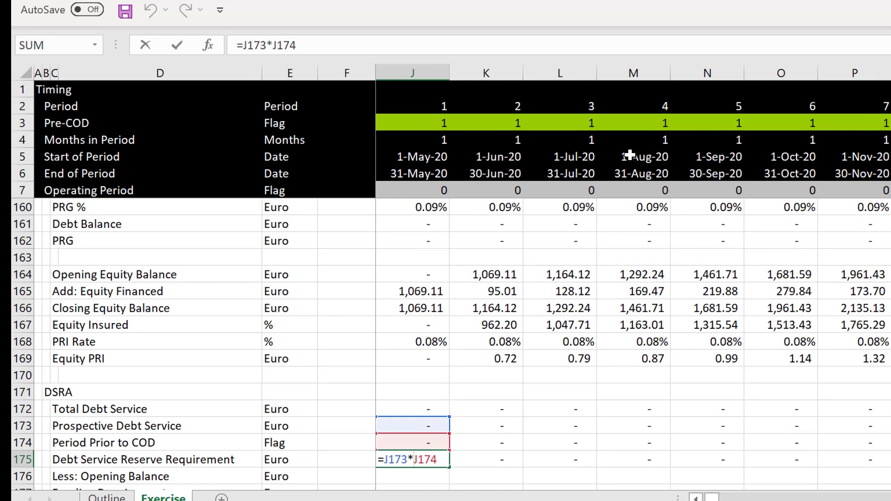
text(()
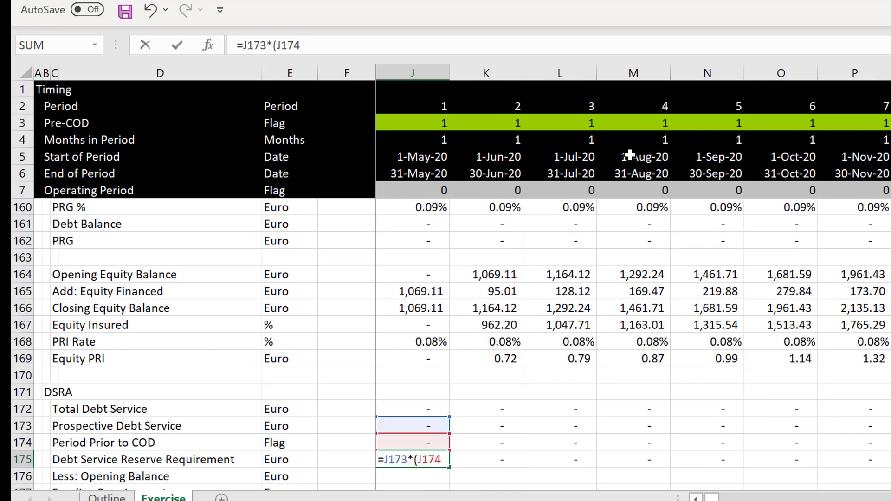
click(408, 191)
text())
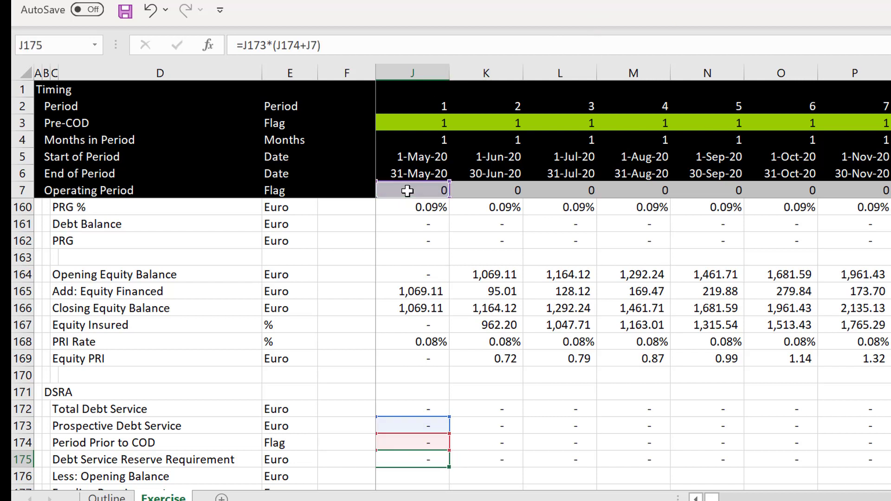
key(ctrl+Return)
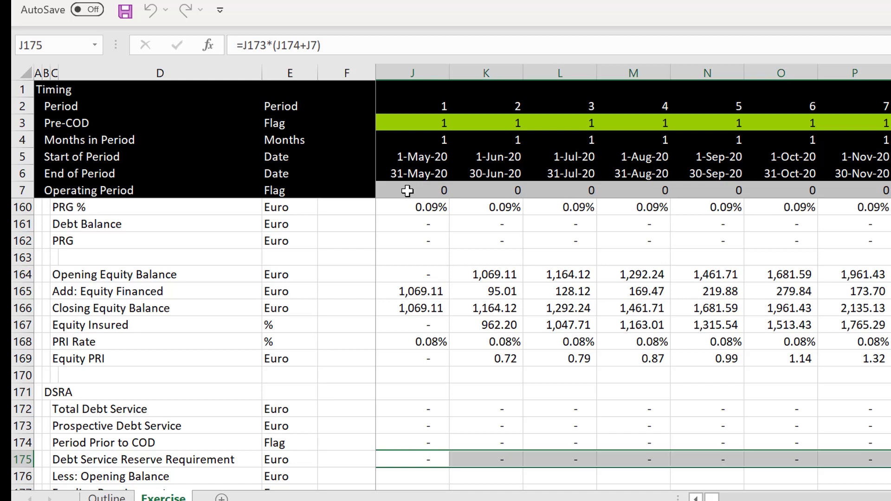
Review the Debt Service Reserve Requirement along row 175 around the transition from construction to operation, columns AO to AU.
key(Right)
key(Right)
key(Right)
key(Right)
key(Right)
key(Right)
key(Right)
key(Right)
key(Right)
key(Right)
key(Right)
key(Right)
key(Right)
key(Right)
key(Right)
key(Right)
key(Right)
key(Right)
key(Right)
key(Right)
key(Right)
key(Right)
key(Right)
key(Right)
key(Right)
key(Right)
key(Right)
key(Right)
key(Right)
key(Right)
key(Right)
key(Right)
key(Right)
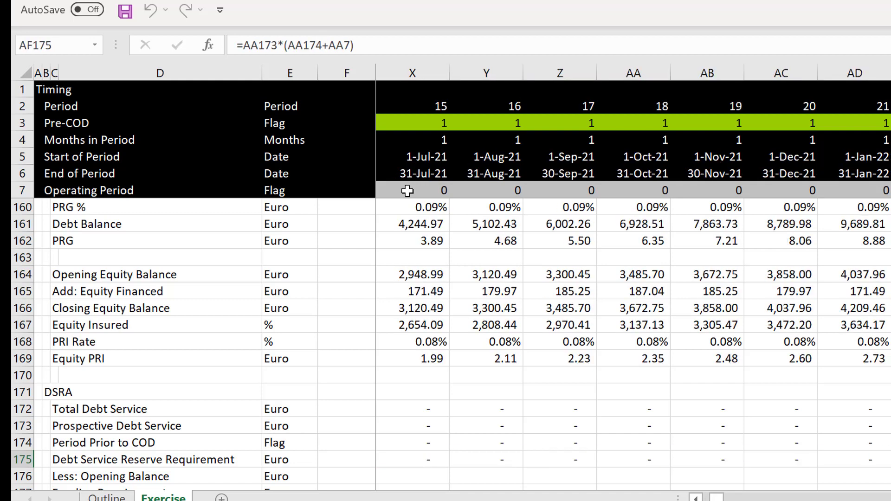
key(Right)
key(Right)
key(Right)
key(Right)
key(Right)
key(Right)
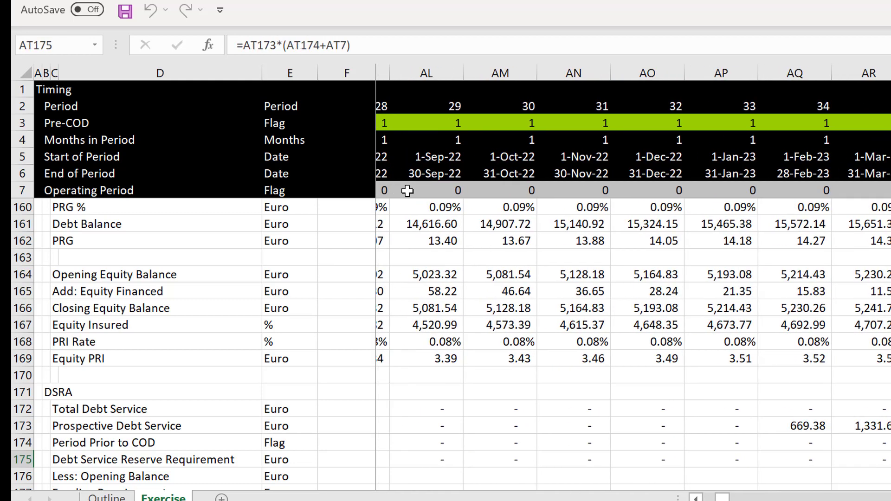
key(Down)
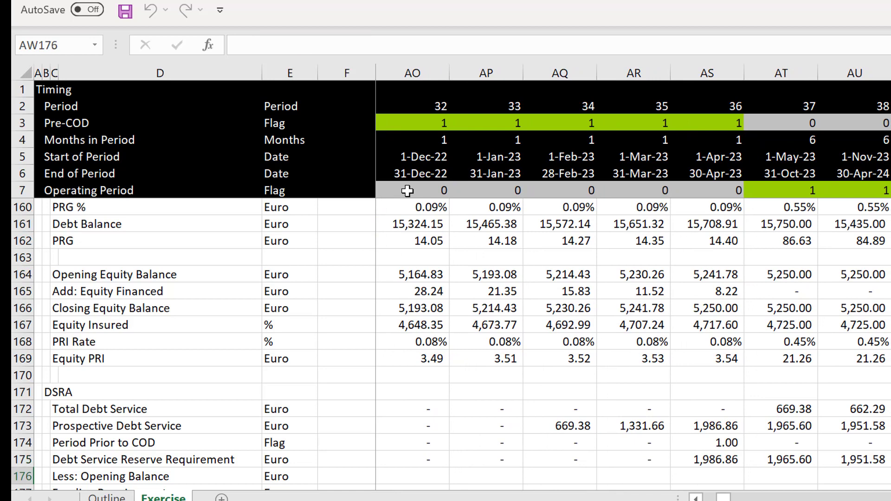
key(Left)
key(Left)
key(Down)
key(Down)
key(Down)
key(Down)
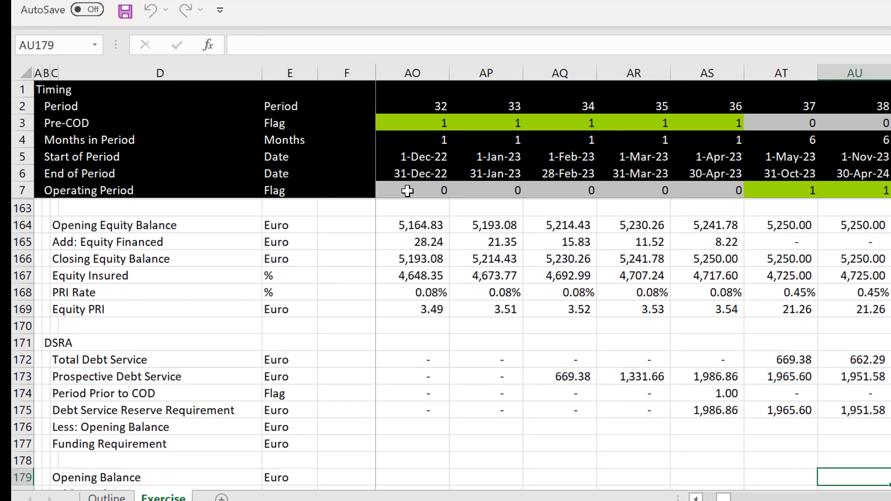
key(Up)
key(Up)
key(Up)
key(Up)
key(Left)
key(Left)
key(Left)
key(Left)
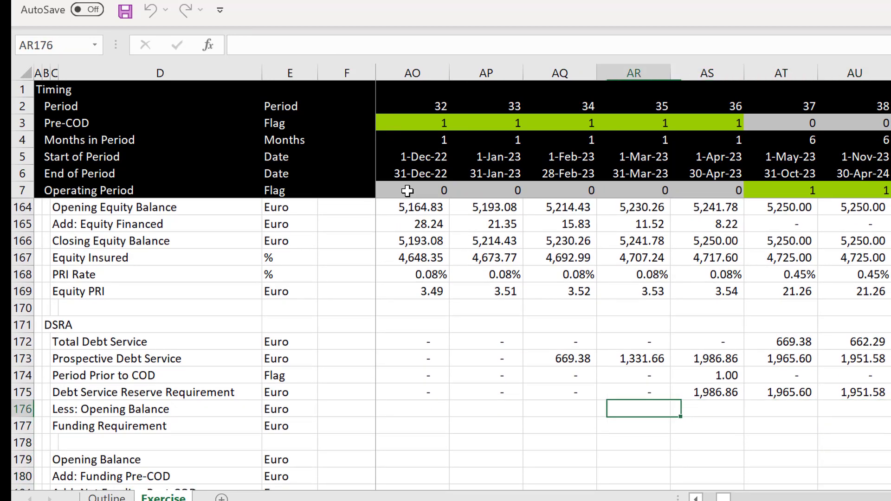
Link Less: Opening Balance in J176 to the DSRA Opening Balance with the formula =J179.
key(ctrl+Left)
key(Left)
key(Right)
key(Right)
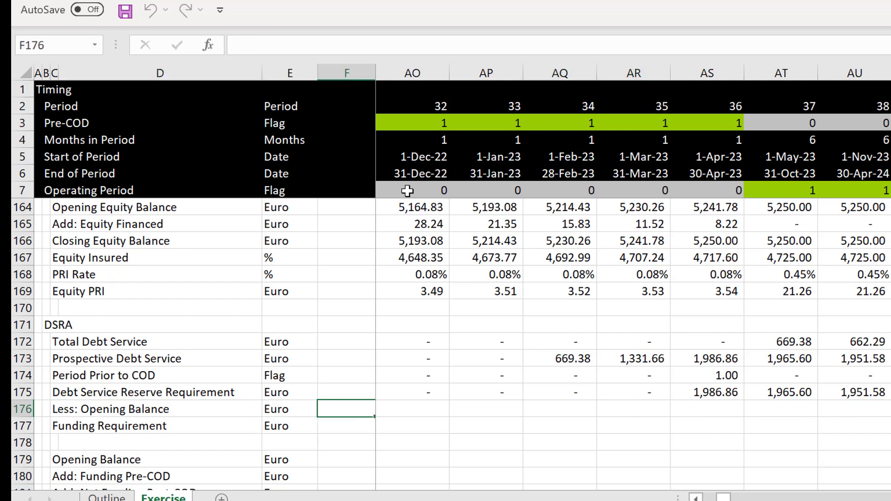
key(Right)
key(Right)
key(Right)
key(Right)
text(=)
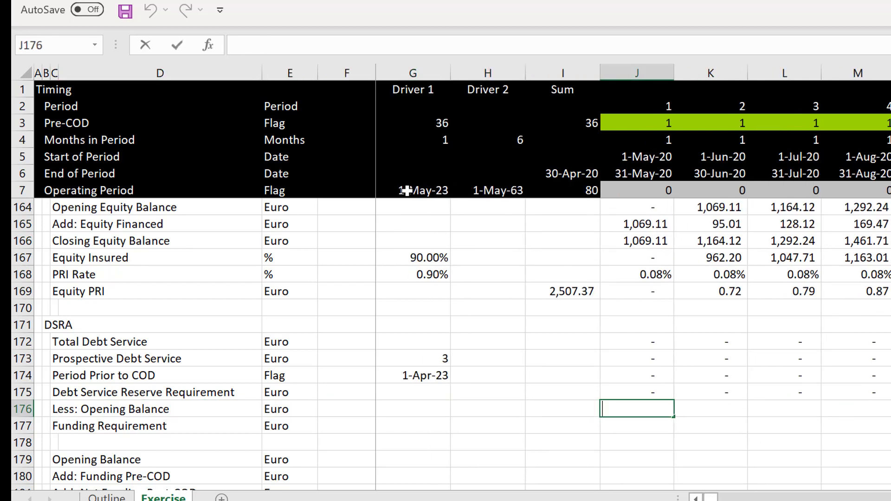
key(Down)
key(Down)
key(Down)
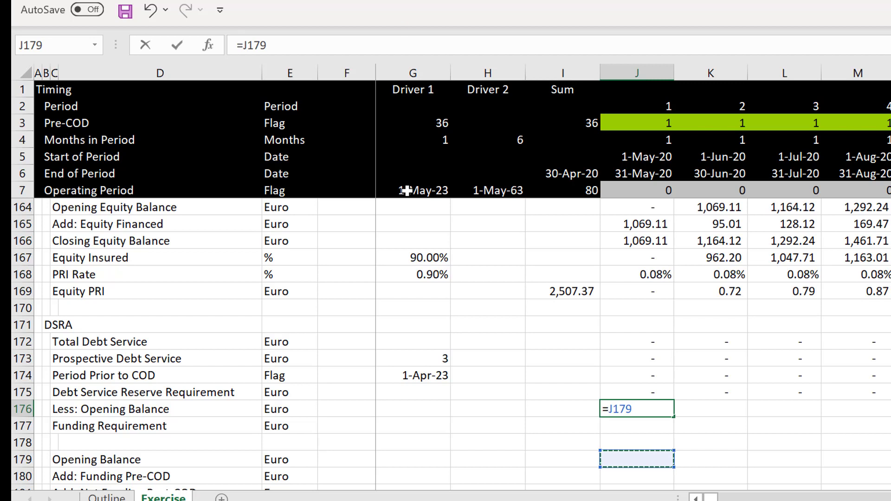
key(Return)
key(Up)
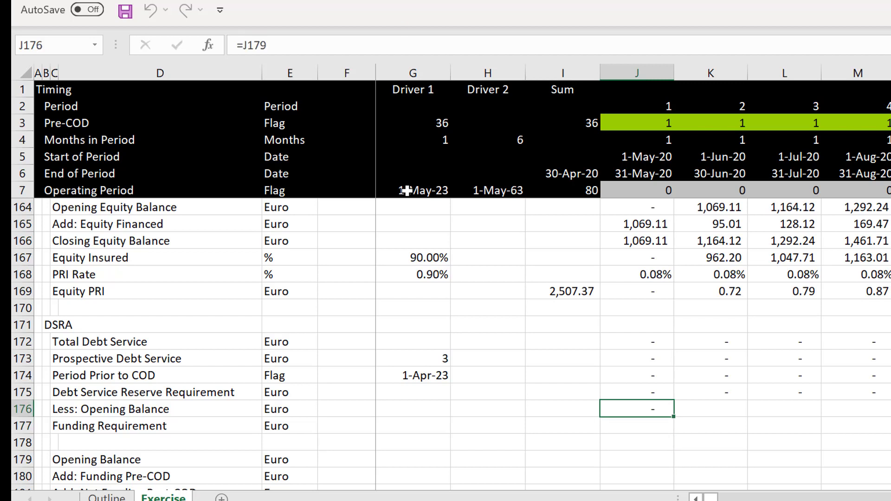
Set the DSRA Opening Balance in J179 to the prior period's Closing Balance with the formula =I182.
key(Down)
key(Down)
key(Down)
key(Down)
key(Down)
key(Down)
key(Up)
key(Up)
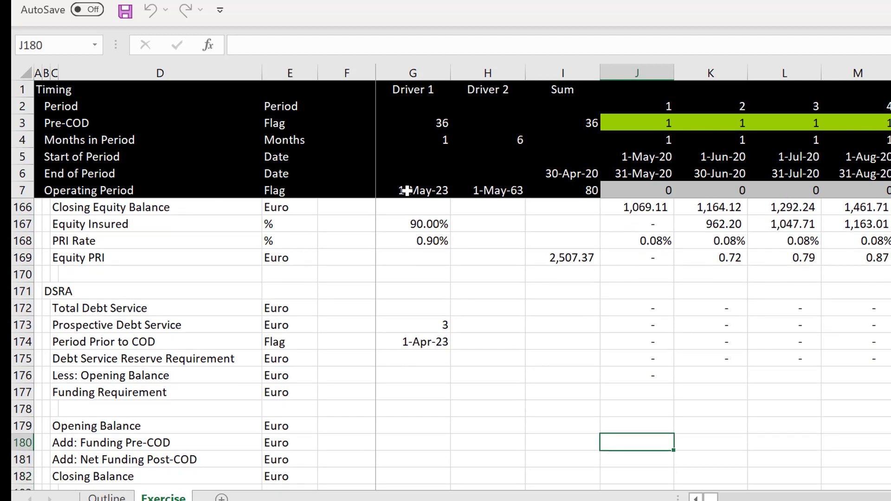
key(Up)
text(=)
key(Down)
key(Down)
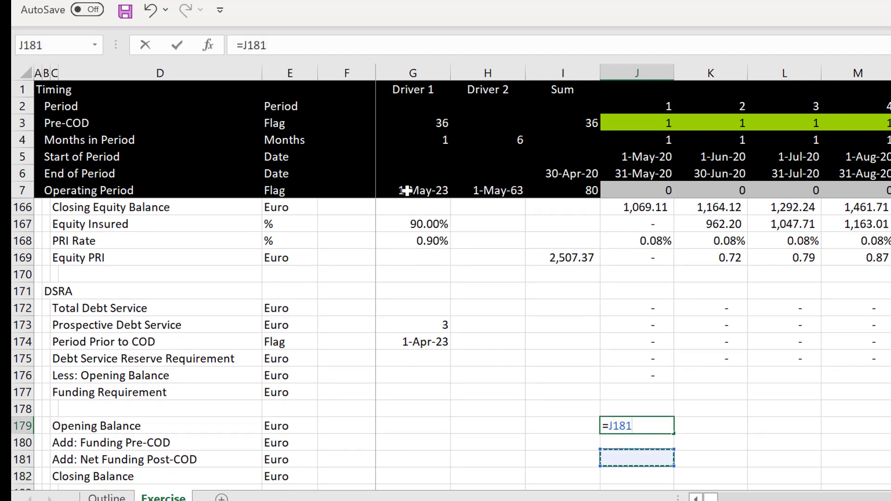
key(Down)
key(Left)
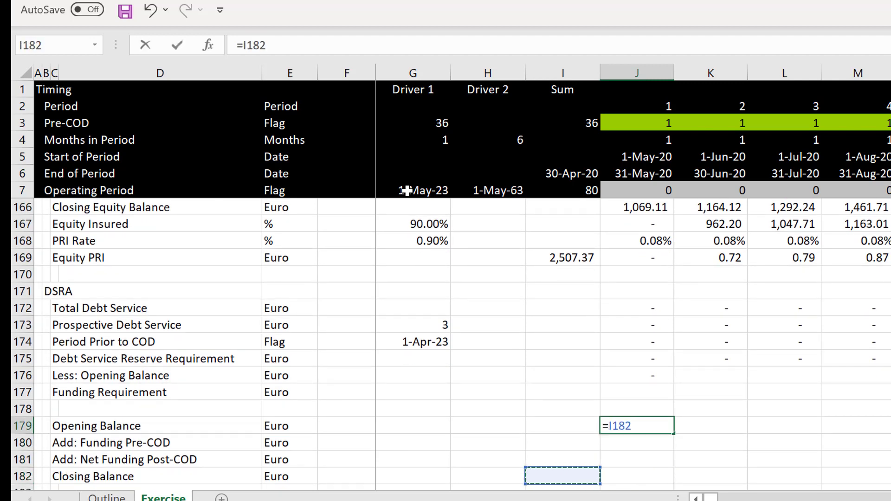
key(ctrl+Return)
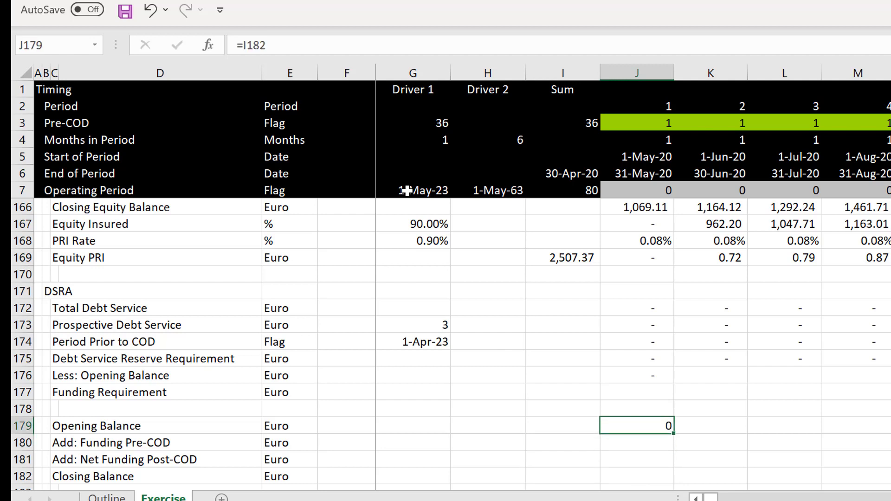
key(ctrl+shift+Right)
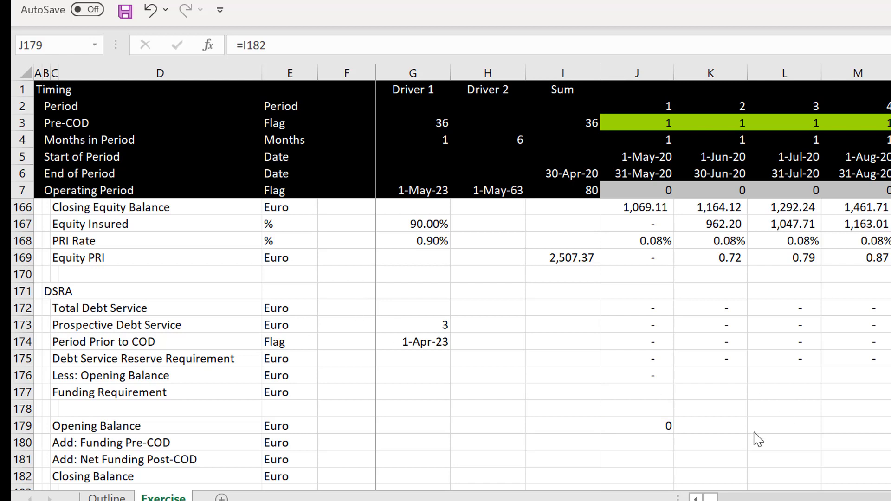
click(665, 420)
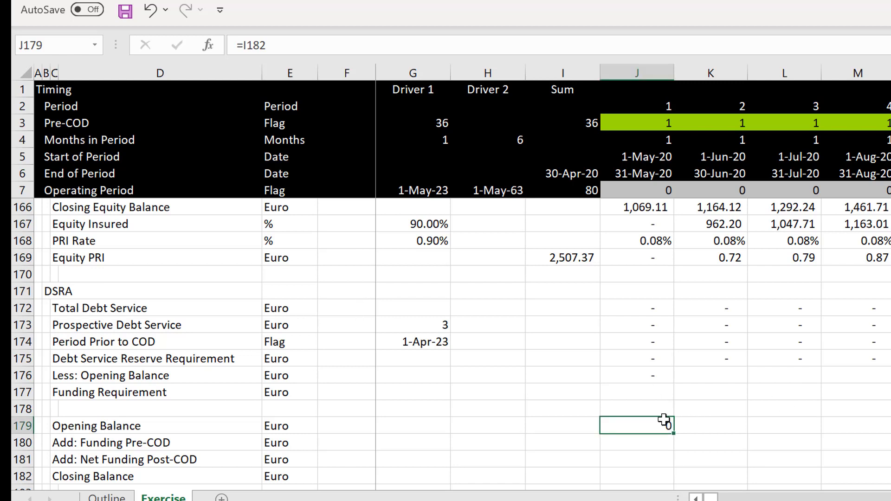
Calculate Add: Funding Pre-COD in J180 as the Funding Requirement times the Pre-COD flag, =J177*J3.
key(Down)
text(=)
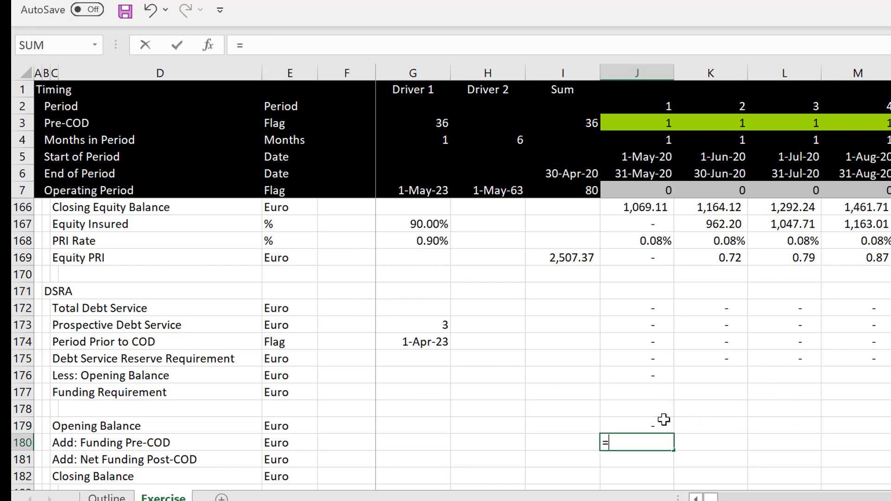
key(Up)
key(Up)
key(Up)
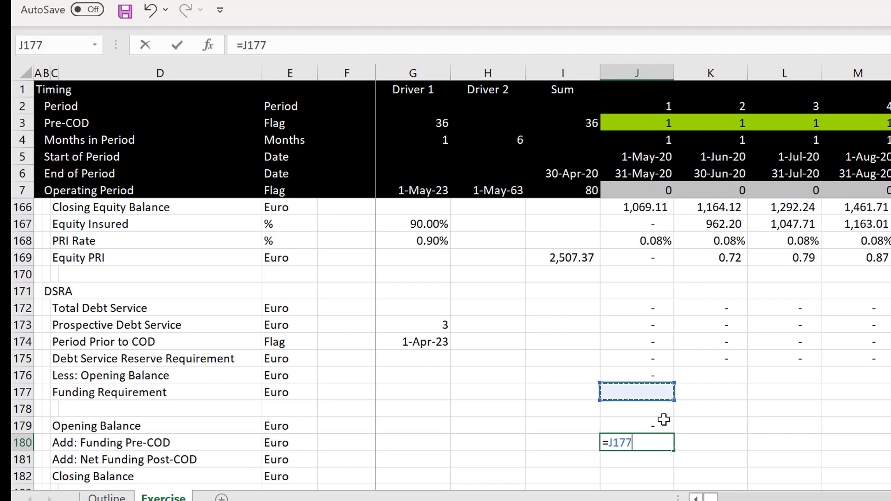
key(ctrl+Return)
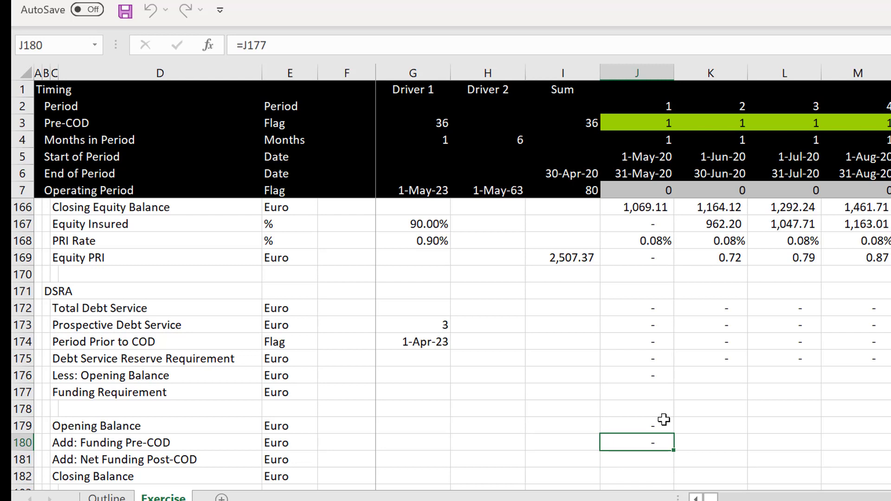
key(F2)
text(*)
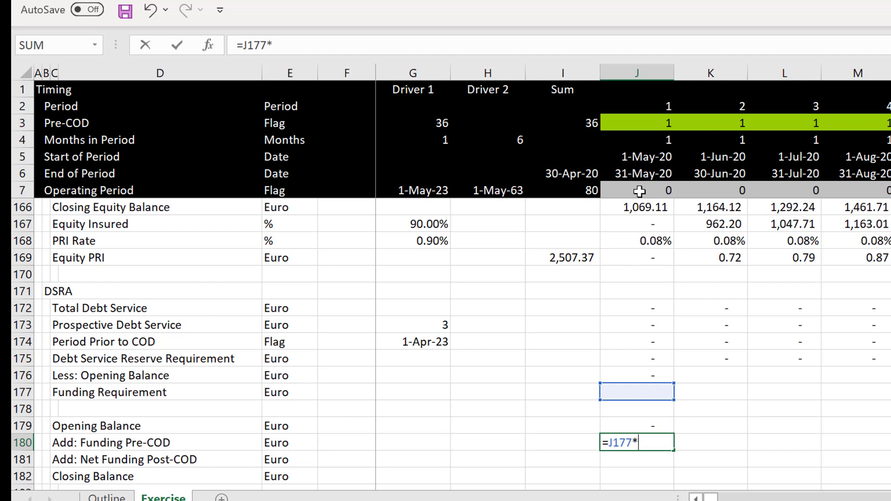
click(638, 121)
key(Return)
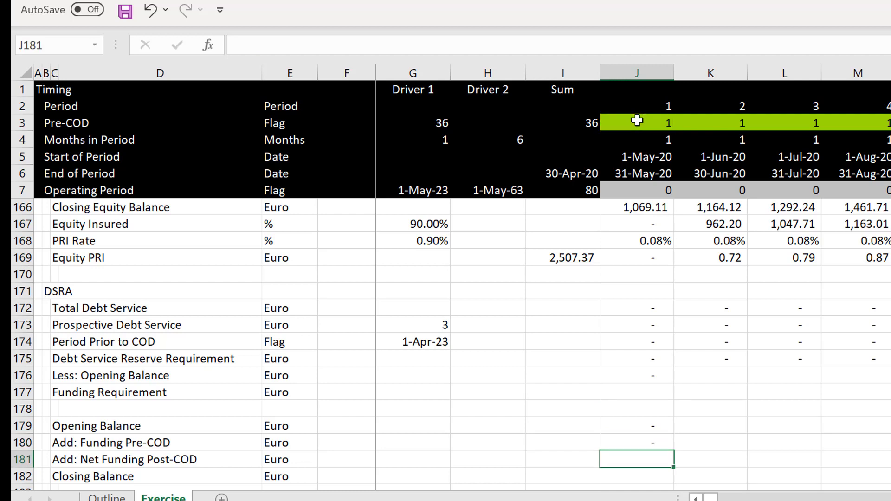
Calculate Add: Net Funding Post-COD in J181 as the Funding Requirement times the Operating Period flag, =J177*J7.
text(=)
key(Up)
key(Up)
key(Up)
key(Up)
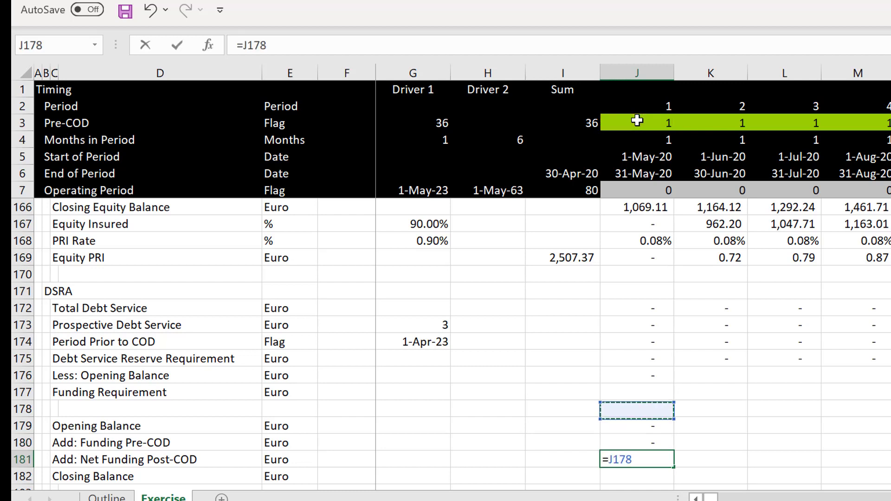
text(*)
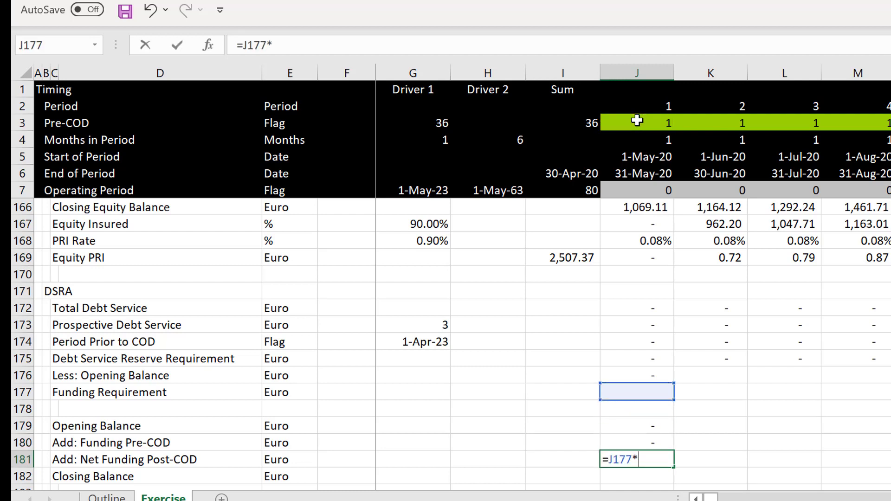
click(642, 189)
key(ctrl+Return)
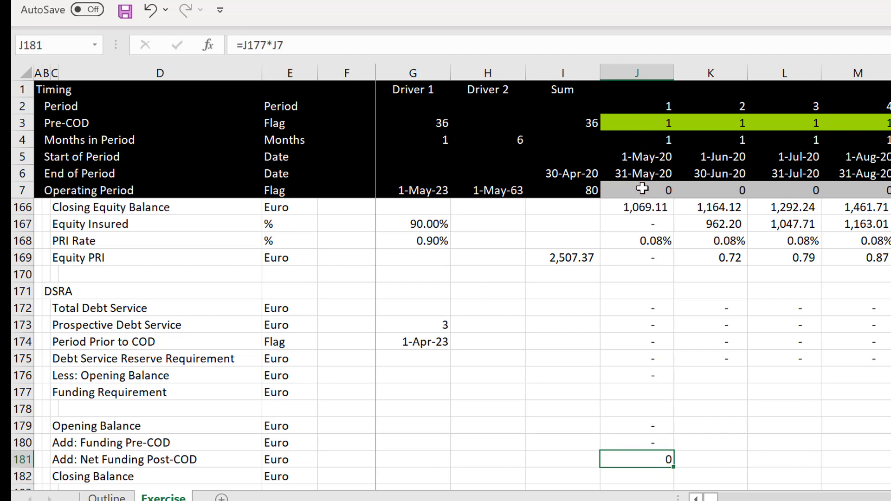
Calculate the DSRA Closing Balance in J182 by adding the opening balance and both funding lines, =J179+J180+J181.
key(Down)
text(=)
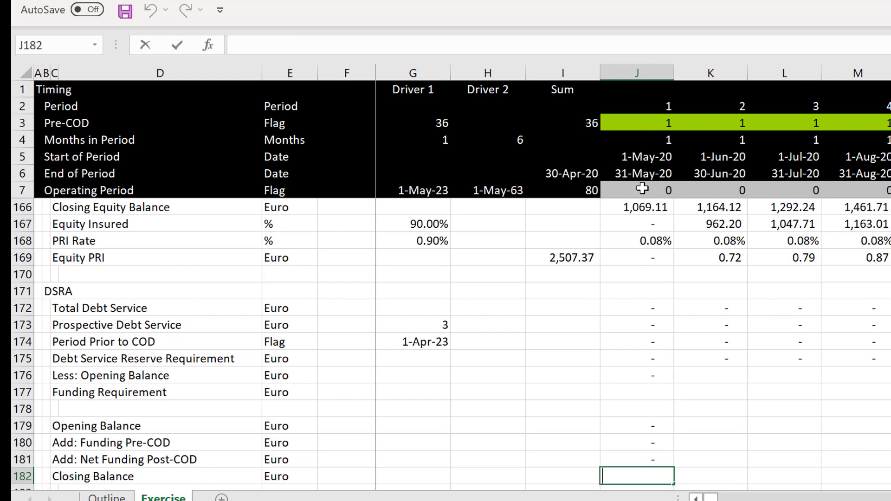
key(Up)
key(Up)
key(Up)
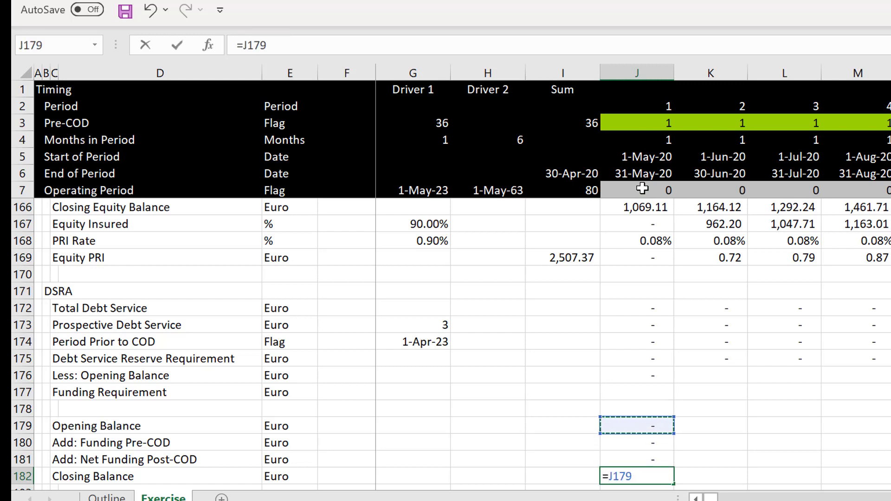
text(+)
key(Up)
key(Up)
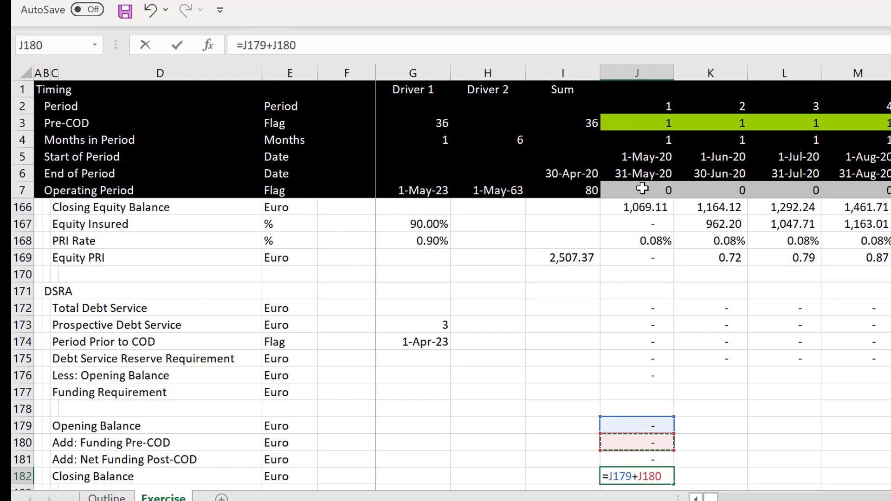
text(+)
key(Up)
key(Return)
Fill the DSRA account formulas in J179:J182 across all periods.
key(Up)
key(Up)
key(Up)
key(Up)
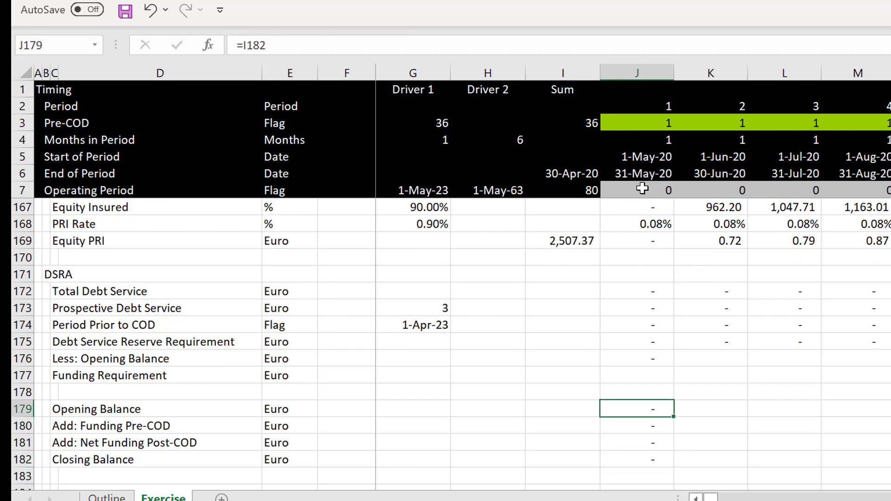
key(shift+Down)
key(shift+Down)
key(shift+Down)
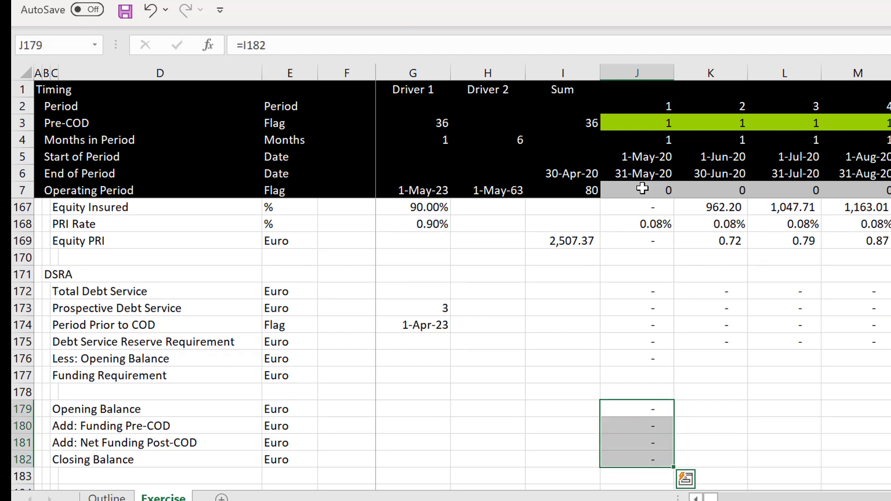
key(ctrl+shift+r)
Calculate the Funding Requirement in J177 as the reserve requirement less the opening balance, =J175-J176.
key(Left)
key(Up)
key(Up)
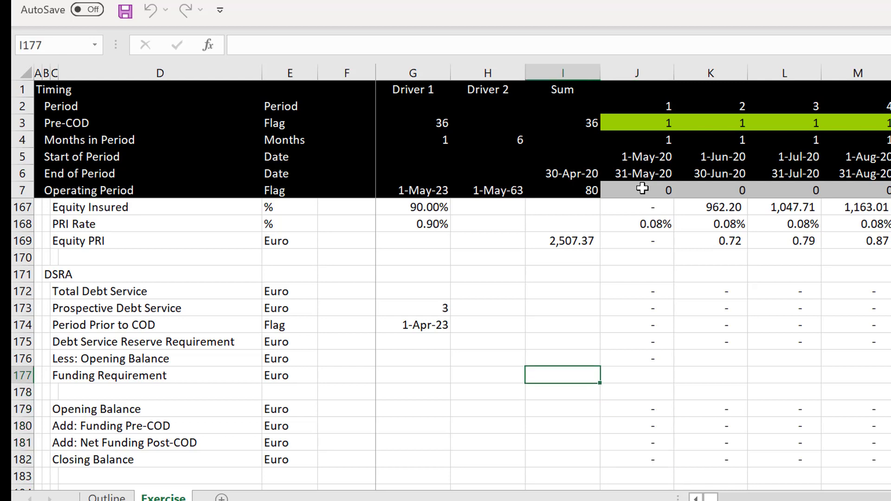
key(Right)
text(=)
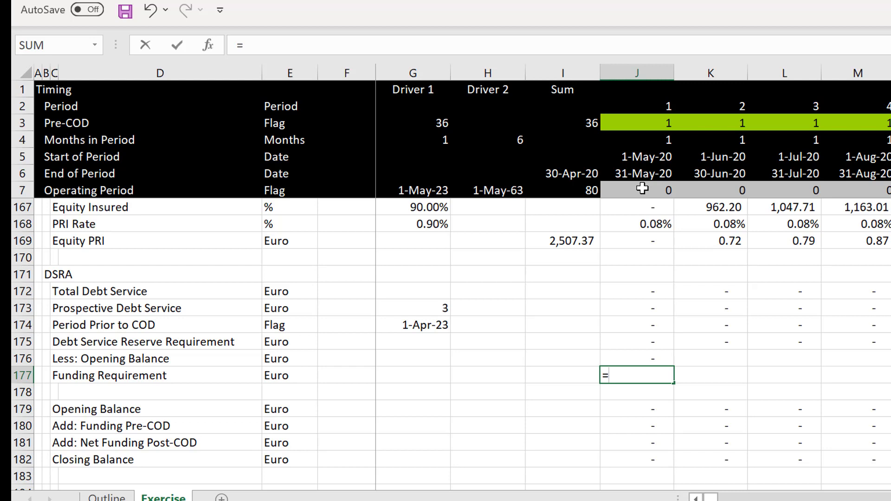
key(Up)
key(Up)
text(-)
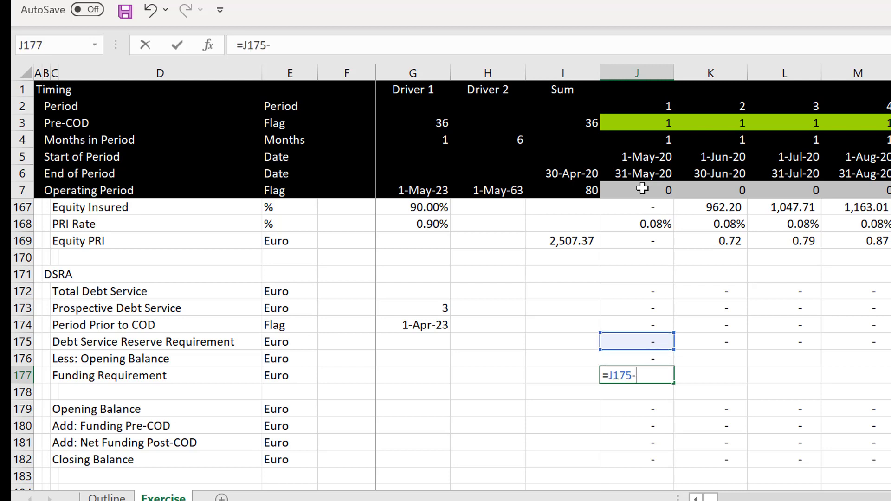
key(Up)
key(Return)
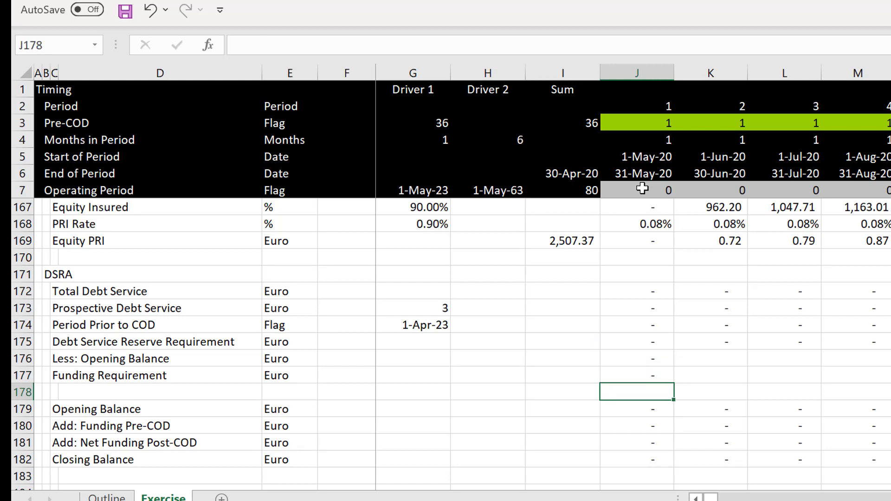
Fill the Less: Opening Balance and Funding Requirement formulas in J176:J177 across all periods.
key(Up)
key(Up)
key(shift+Down)
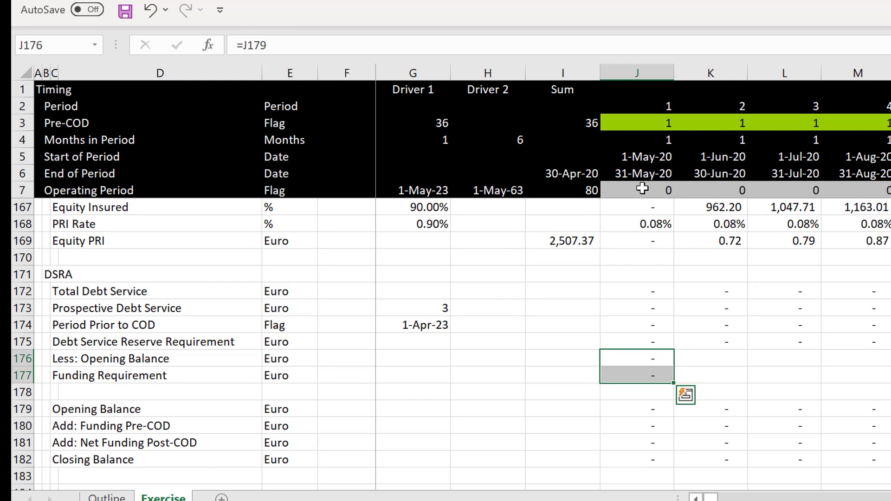
key(ctrl+shift+r)
Examine the DSRA rows around COD in periods 36 and 37, including the pre-COD funding in AS180 and post-COD funding in AT181.
key(Right)
key(Right)
key(Right)
key(Right)
key(Right)
key(Right)
key(Right)
key(Right)
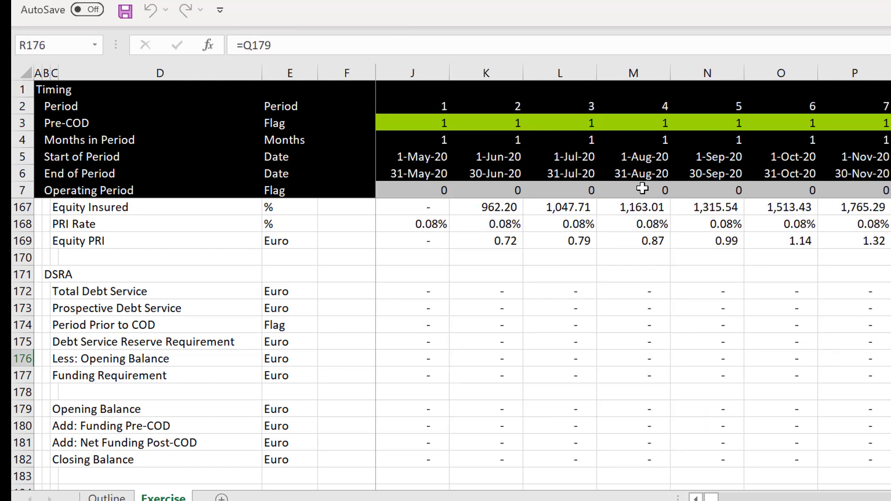
key(Right)
key(Right)
key(Right)
key(Right)
key(Right)
key(Right)
key(Right)
key(Right)
key(Right)
key(Right)
key(Right)
key(Right)
key(Right)
key(Right)
key(Right)
key(Right)
key(Right)
key(Right)
key(Right)
key(Right)
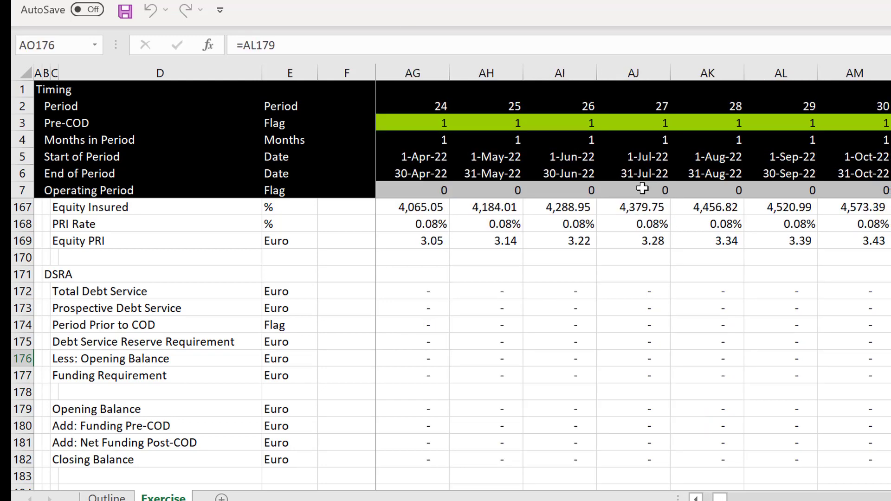
key(Right)
key(Right)
key(Right)
key(Right)
key(Right)
key(Right)
key(Right)
key(Left)
key(Left)
key(Left)
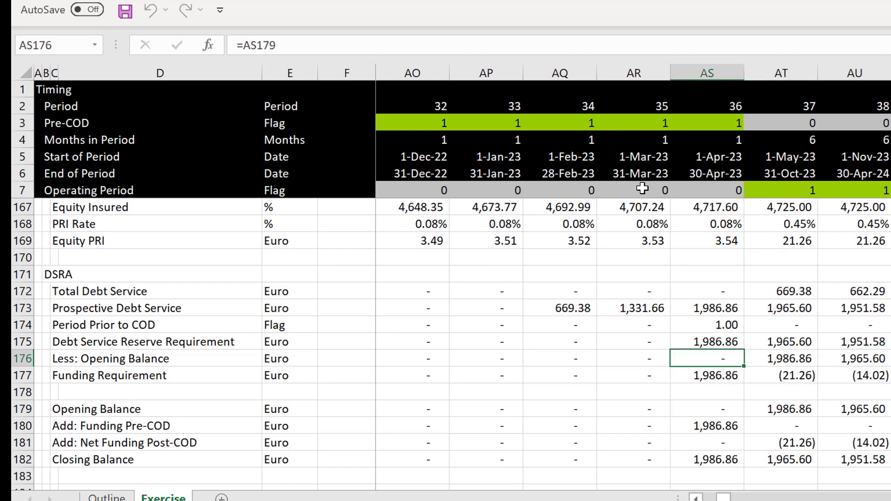
key(Down)
key(Down)
key(Down)
key(Down)
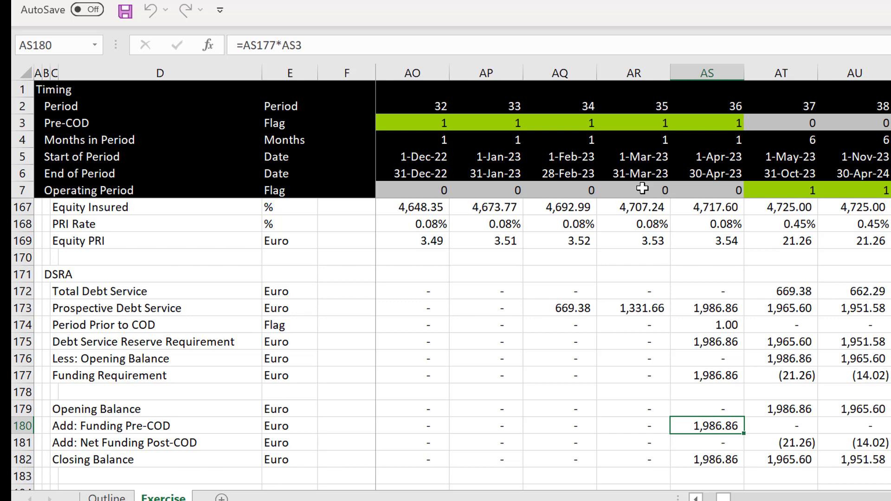
key(Down)
key(Right)
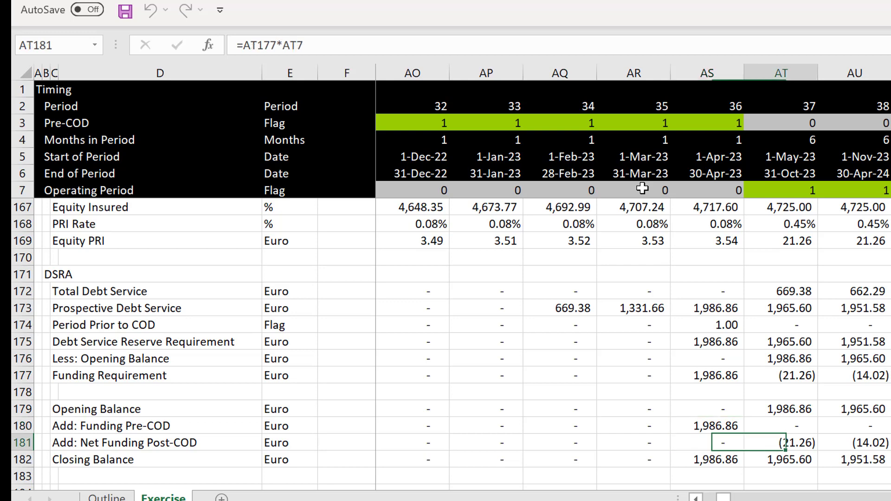
Examine the DSRA reserve requirement, net post-COD funding and closing balances across the operating periods up to the end of debt service.
key(Right)
key(Right)
key(Right)
key(Right)
key(Right)
key(Right)
key(Right)
key(Right)
key(Right)
key(Right)
key(Right)
key(Right)
key(Right)
key(Right)
key(Right)
key(Right)
key(Right)
key(Right)
key(Right)
key(Right)
key(Right)
key(Right)
key(Right)
key(Right)
key(Right)
key(Right)
key(Right)
key(Right)
key(Right)
key(Right)
key(Right)
key(Right)
key(Right)
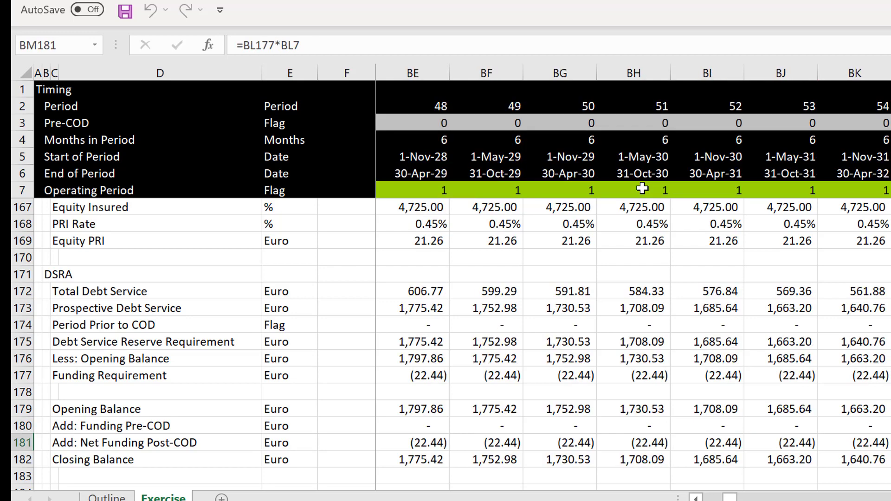
key(Right)
key(Right)
key(Right)
key(Right)
key(Right)
key(Right)
key(Right)
key(Right)
key(Right)
key(Right)
key(Right)
key(Right)
key(Right)
key(Right)
key(Right)
key(Right)
key(Right)
key(Right)
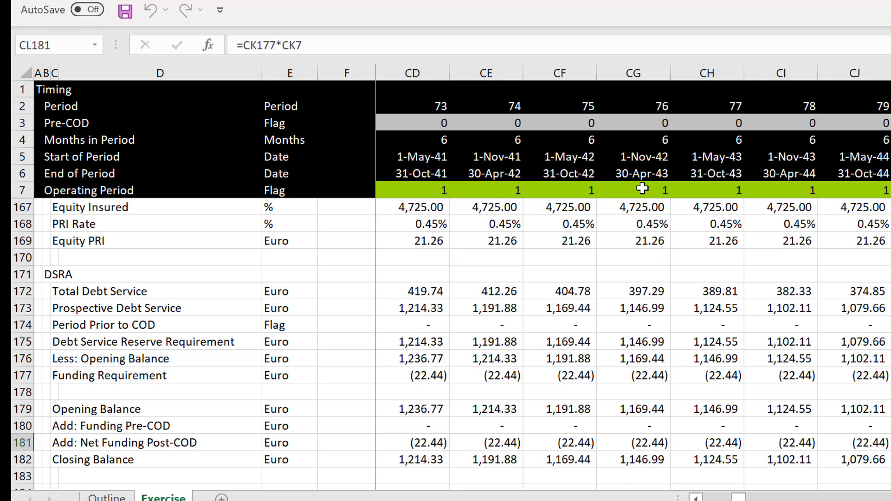
key(Left)
key(Left)
key(Left)
key(Left)
key(Left)
key(Left)
key(Left)
key(Left)
key(Left)
key(Left)
key(Left)
key(Left)
key(Left)
key(Left)
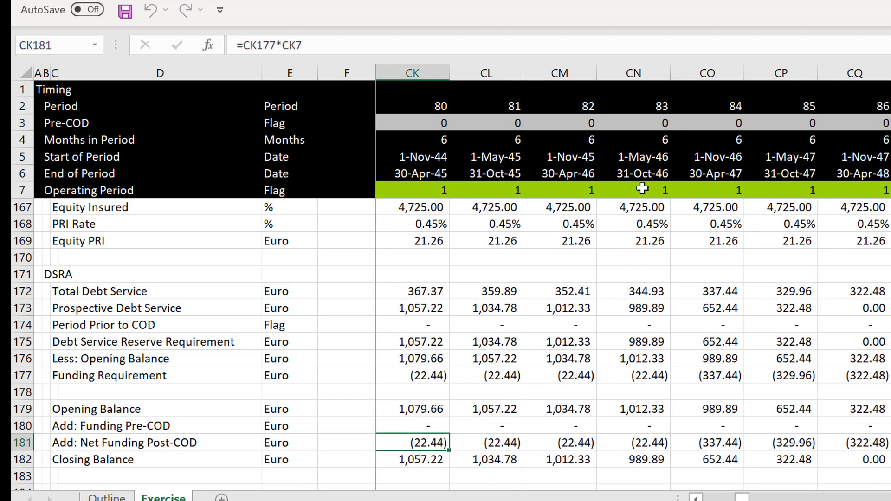
Total the Add: Funding Pre-COD row in I180 across all periods with =SUM(J180:FC180).
key(ctrl+Left)
key(Left)
key(Left)
key(Left)
key(Left)
key(Left)
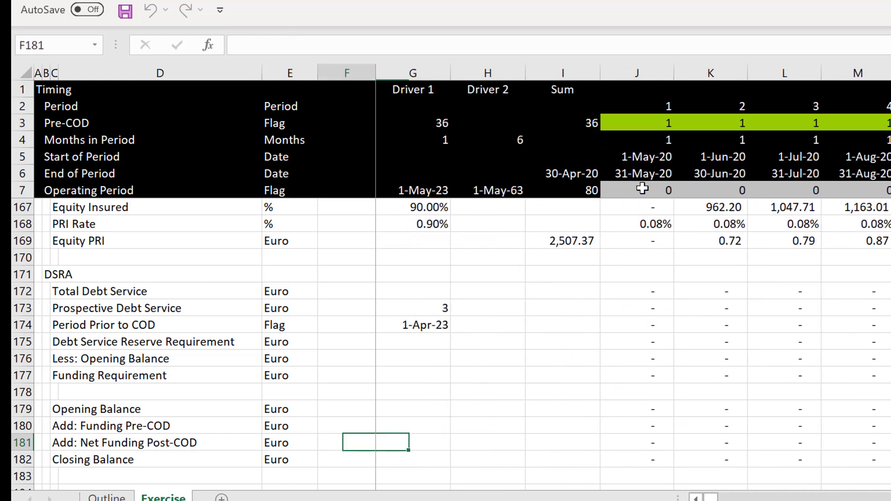
key(Right)
key(Right)
key(Right)
key(Right)
key(Up)
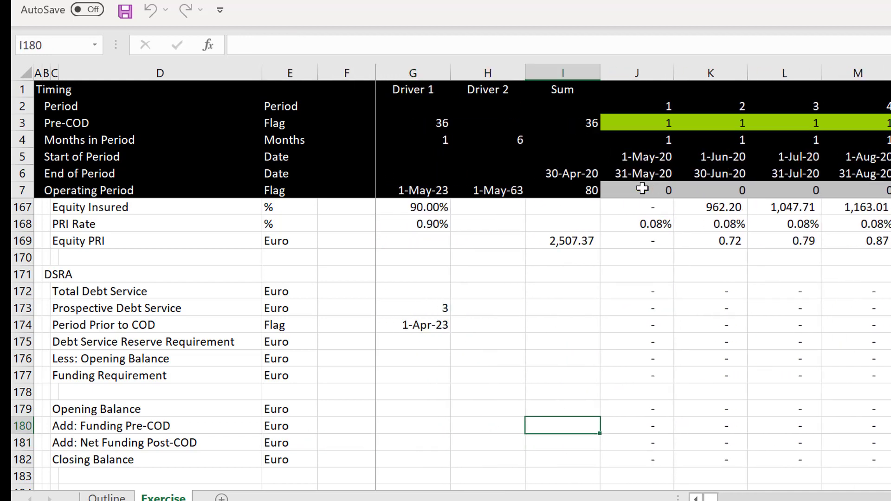
text(=sum()
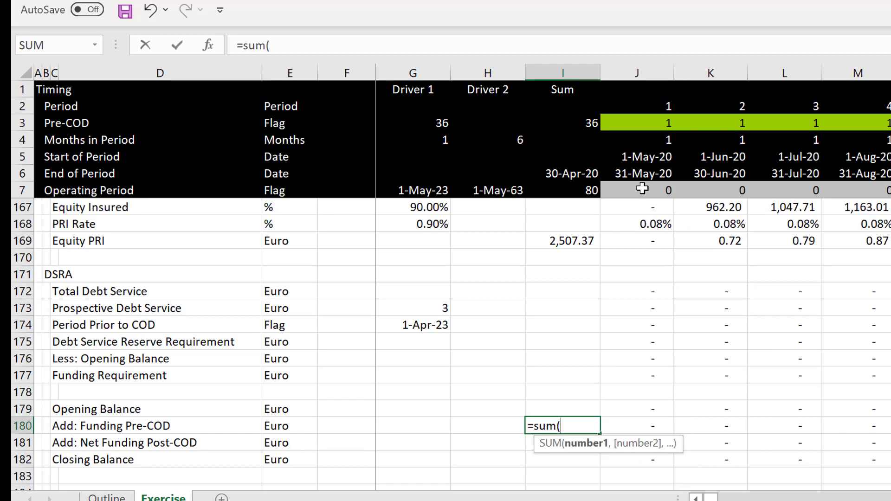
key(Right)
key(ctrl+shift+Right)
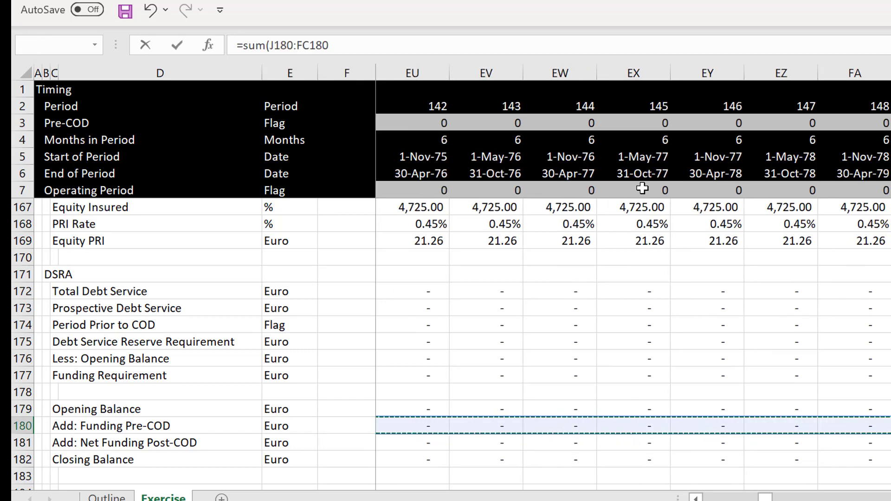
key(Return)
Copy the total formula down to I181 for Add: Net Funding Post-COD and compare the two totals.
key(Left)
key(Up)
key(Right)
key(Down)
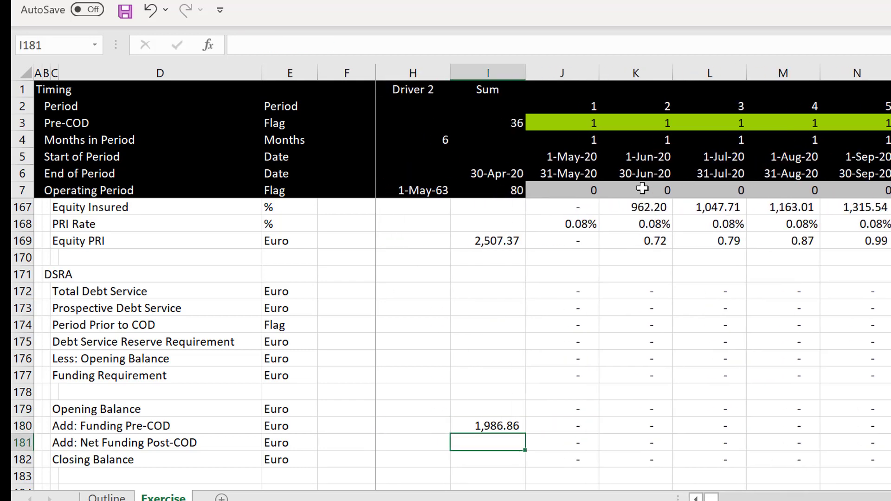
key(ctrl+d)
key(Up)
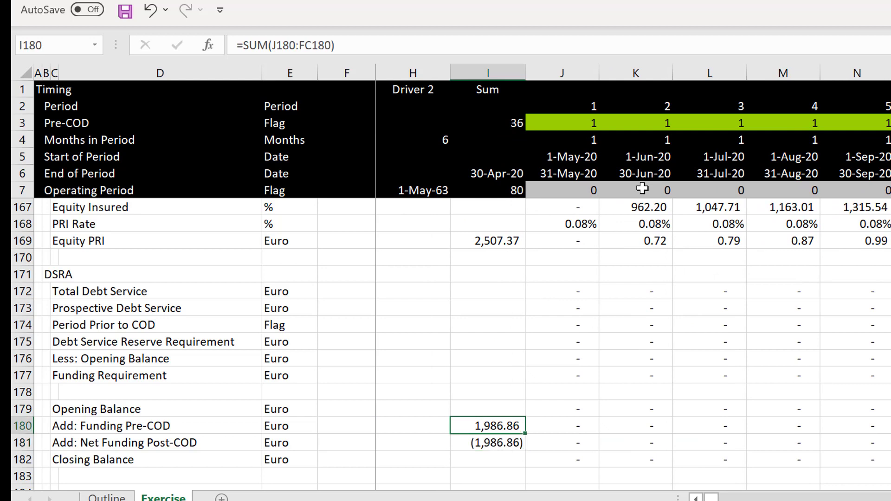
key(Down)
key(Up)
key(Down)
key(Down)
key(Down)
key(Down)
key(Down)
key(Down)
key(Down)
key(Down)
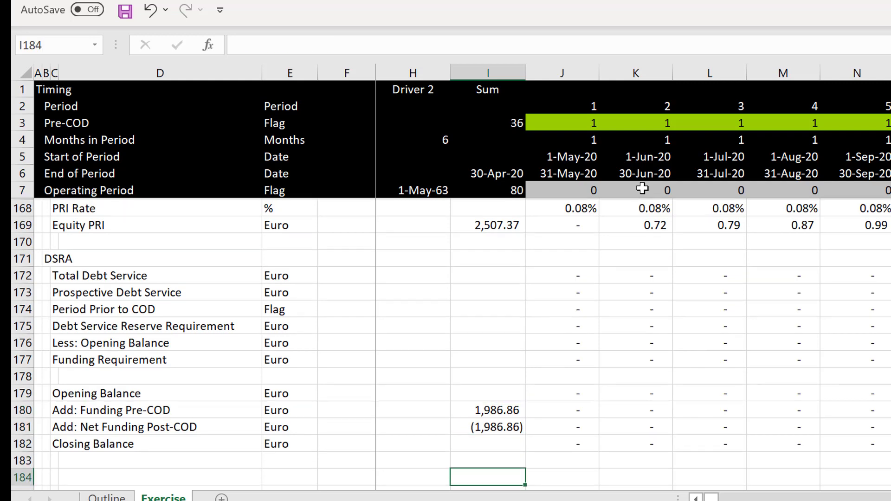
key(Down)
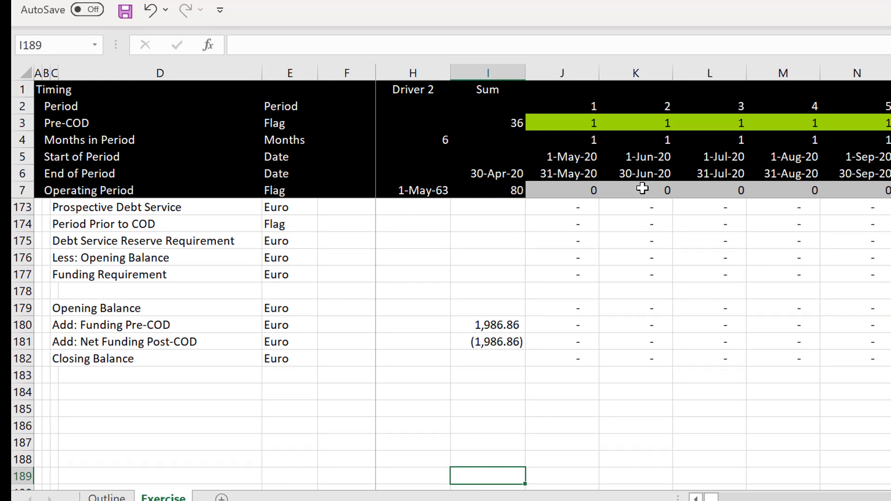
key(Page_Up)
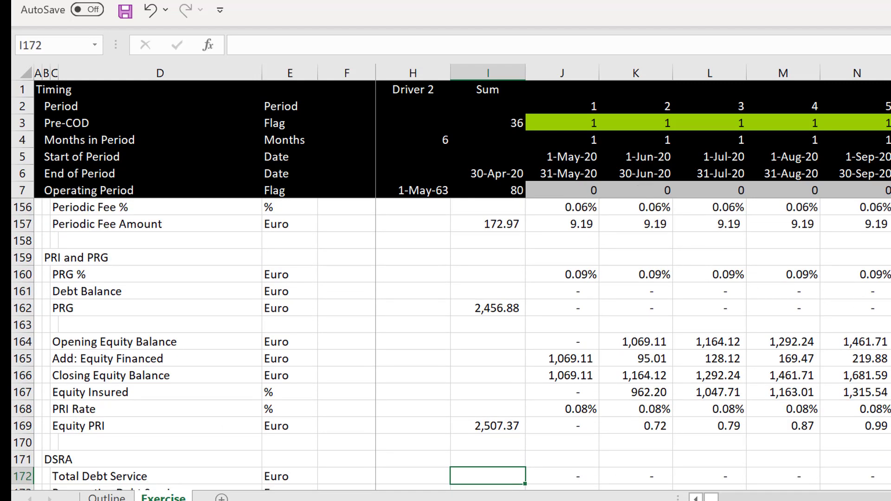
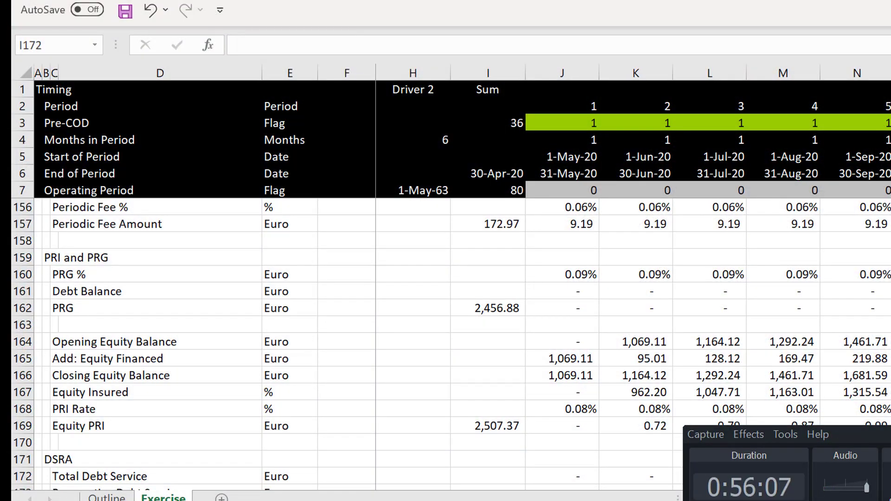
Go to the Summary Sources and Uses table and review the Computed entries in Uses of Funds, ending at PRI in H84.
click(557, 420)
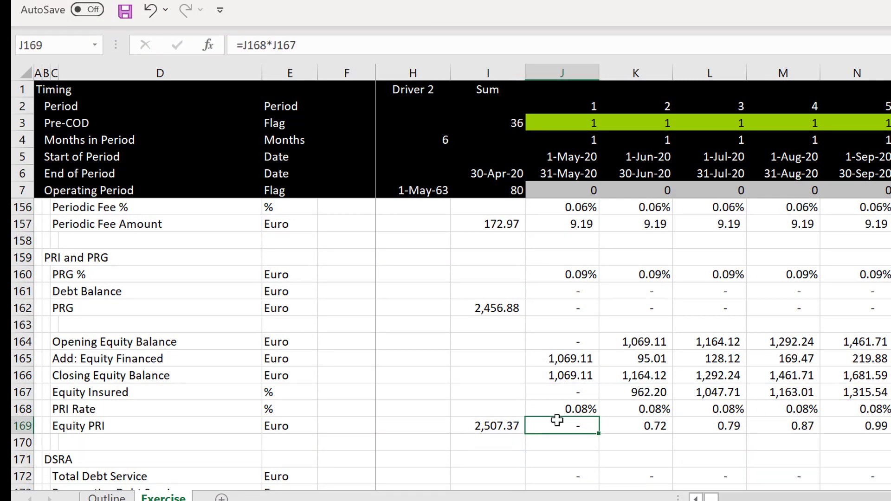
key(Page_Up)
key(Page_Up)
key(Page_Up)
key(Page_Up)
key(Page_Up)
key(Page_Up)
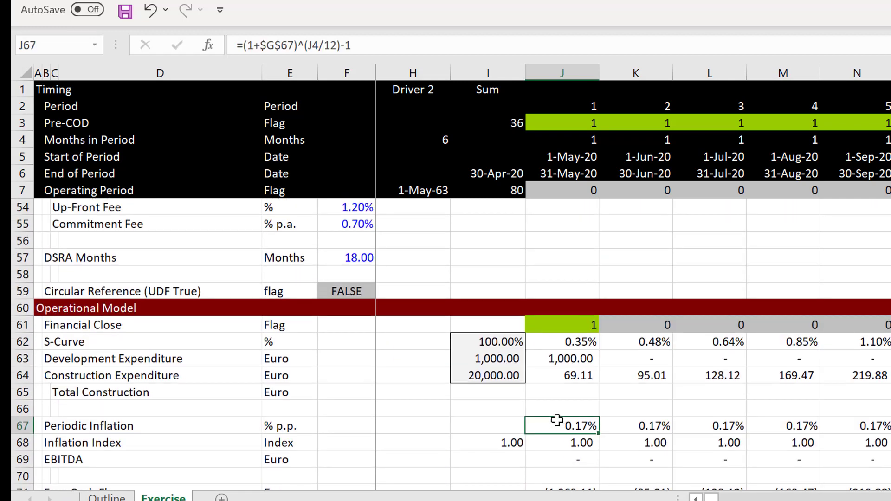
key(Page_Up)
key(Page_Down)
key(Page_Down)
key(Left)
key(Left)
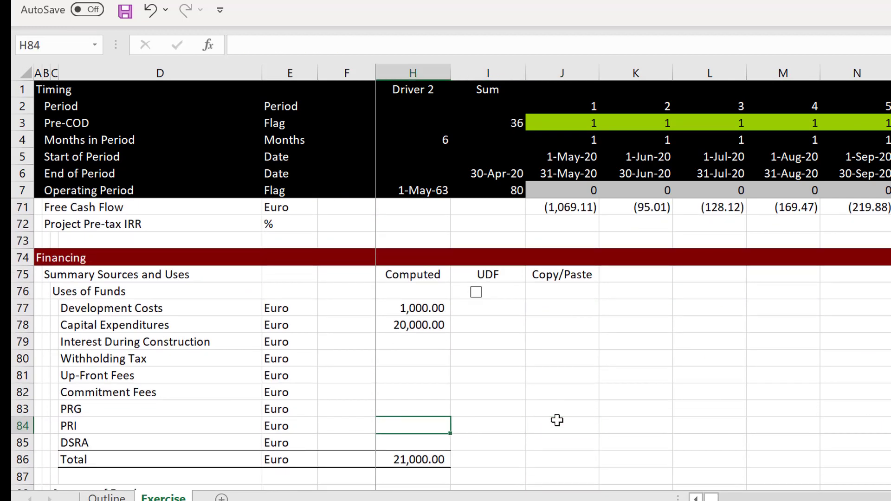
key(Left)
key(Left)
key(Right)
key(Right)
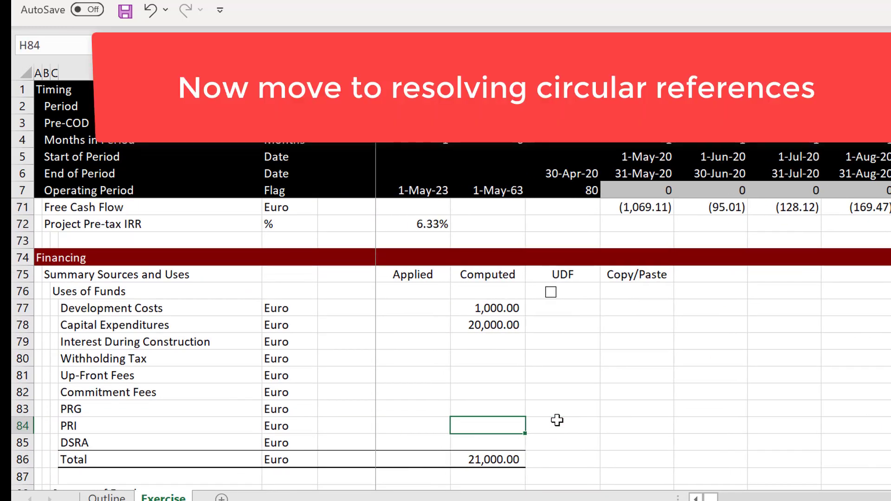
Link the computed Interest During Construction in H79 to the Witholding Tax Pre-COD total in I147.
key(Up)
key(Up)
key(Up)
key(Up)
key(Up)
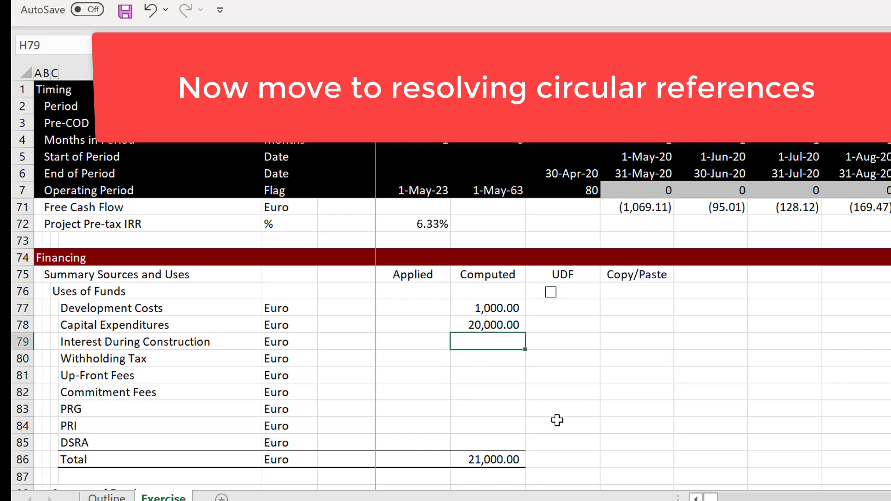
text(=)
key(Escape)
key(Page_Down)
key(ctrl+c)
key(Page_Down)
key(Page_Down)
key(Page_Down)
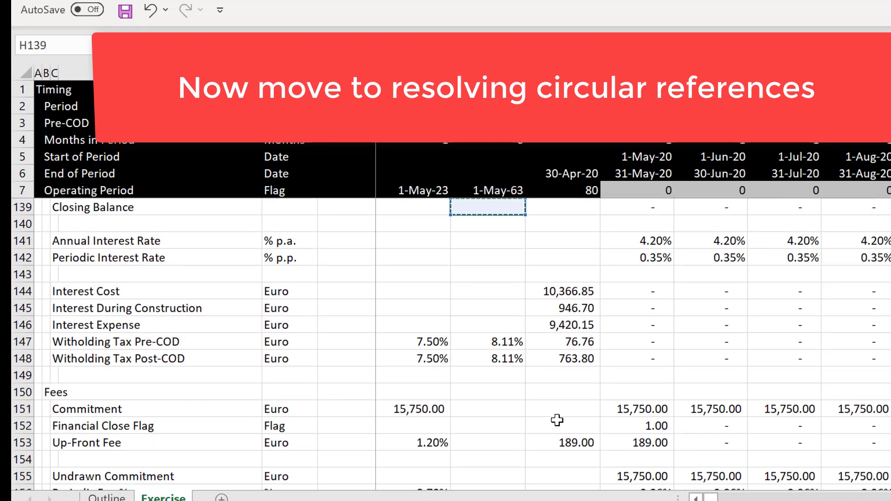
key(Down)
key(Down)
key(Down)
key(Down)
key(Down)
key(Down)
key(Down)
key(Down)
key(Down)
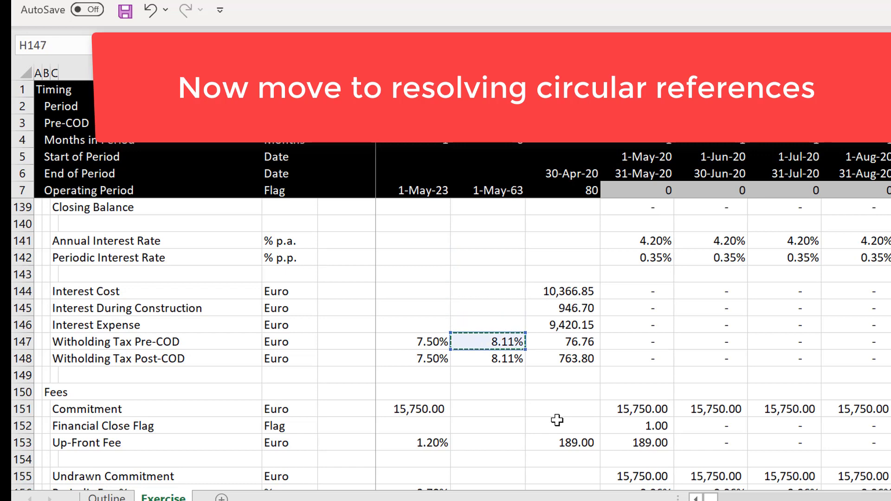
key(Up)
key(Right)
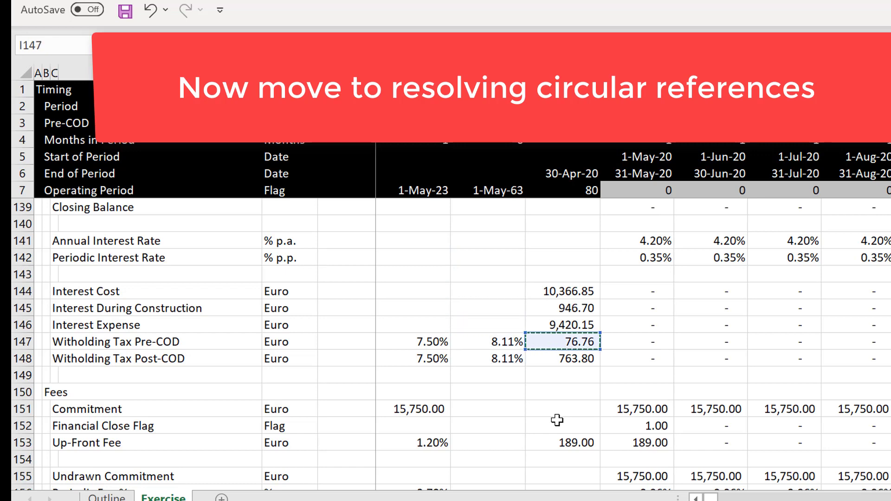
key(Return)
key(Return)
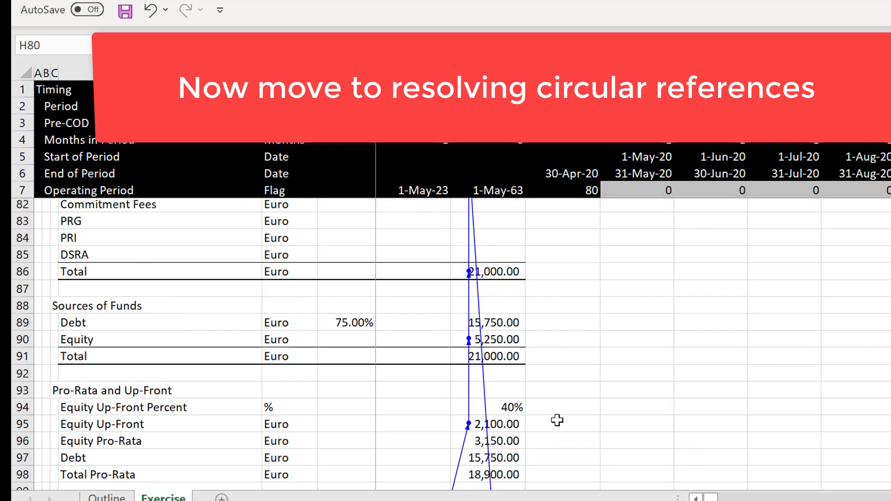
Examine the circular-reference arrows and the Computed entries around Interest During Construction in H79.
key(Up)
key(Up)
key(Up)
key(Up)
key(Up)
key(Up)
key(Up)
key(Up)
key(Up)
key(Up)
key(Up)
key(Up)
key(Up)
key(Up)
key(Up)
key(Up)
key(Up)
key(Up)
key(Up)
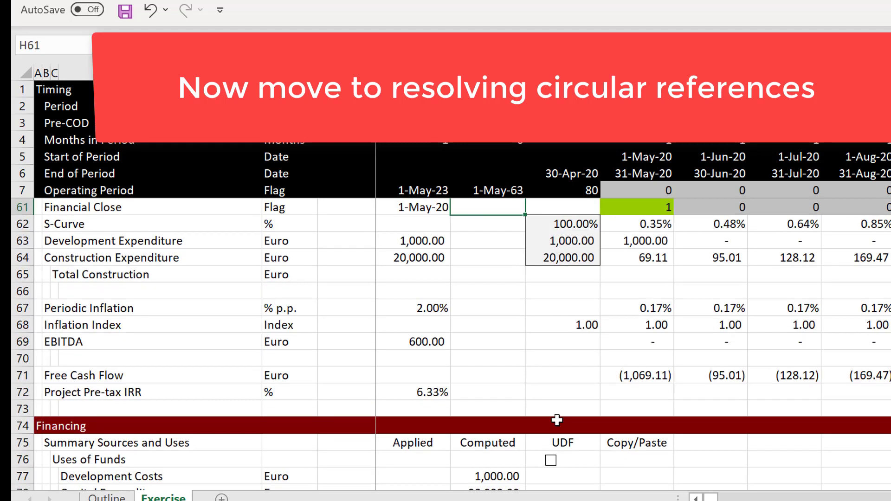
key(Down)
key(Down)
key(Down)
key(Down)
key(Down)
key(Down)
key(Down)
key(Down)
key(Down)
key(Down)
key(Down)
key(Down)
key(Down)
key(Down)
key(Down)
key(Down)
key(Down)
key(Up)
key(Up)
key(Down)
key(Down)
key(Down)
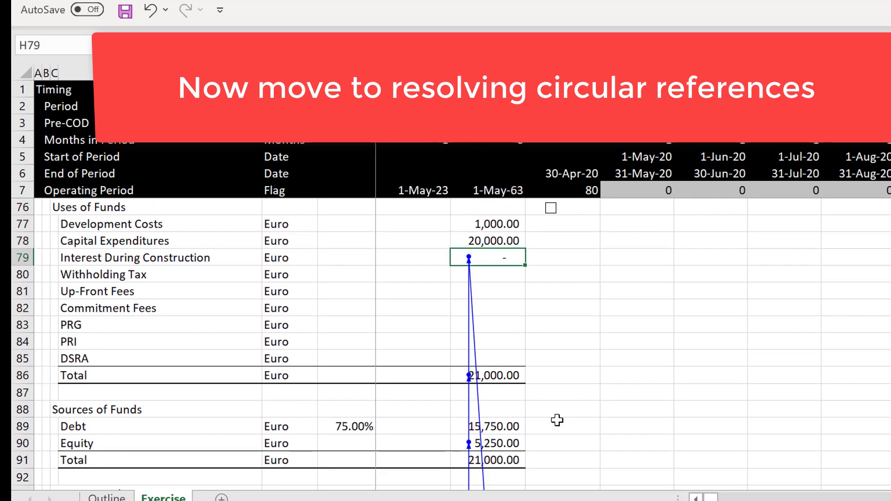
key(Down)
text(=)
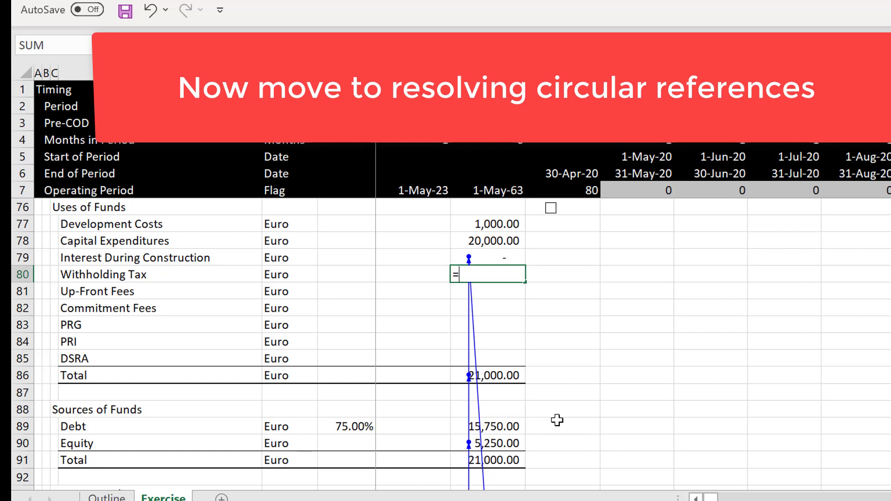
key(Escape)
key(Up)
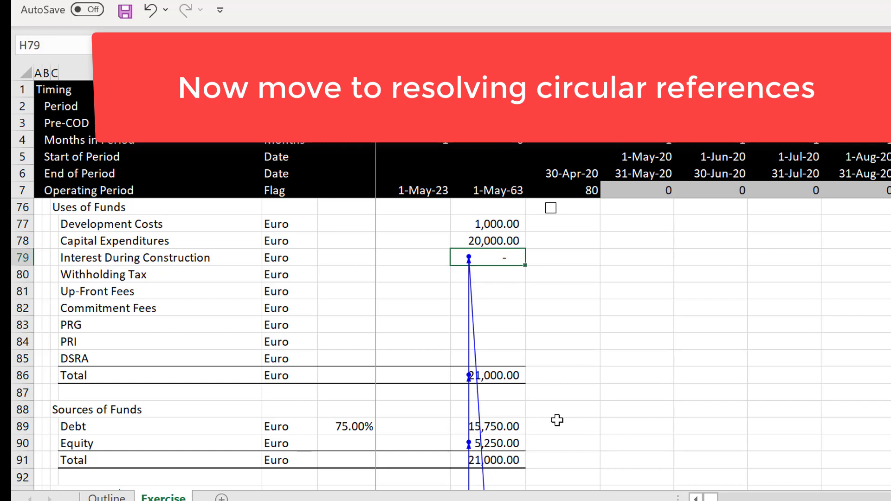
Relink the computed Interest During Construction in H79 to the Interest During Construction total in I145.
text(=)
key(Page_Down)
key(Page_Down)
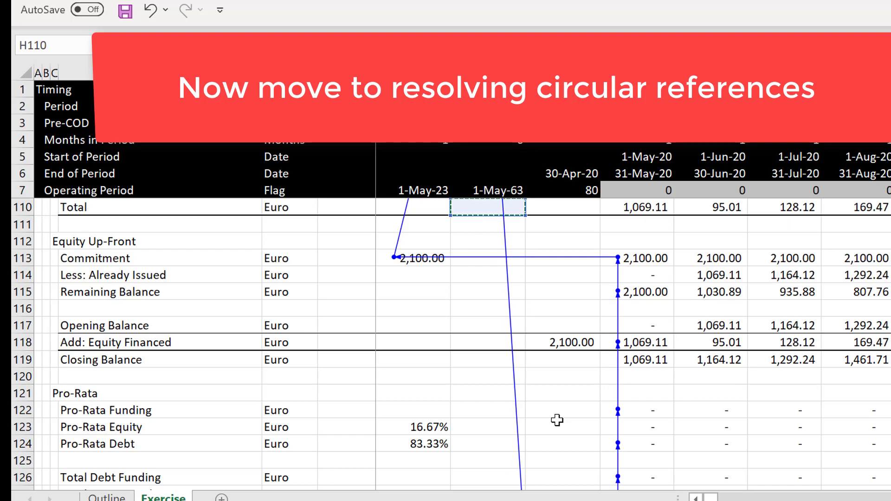
key(Page_Down)
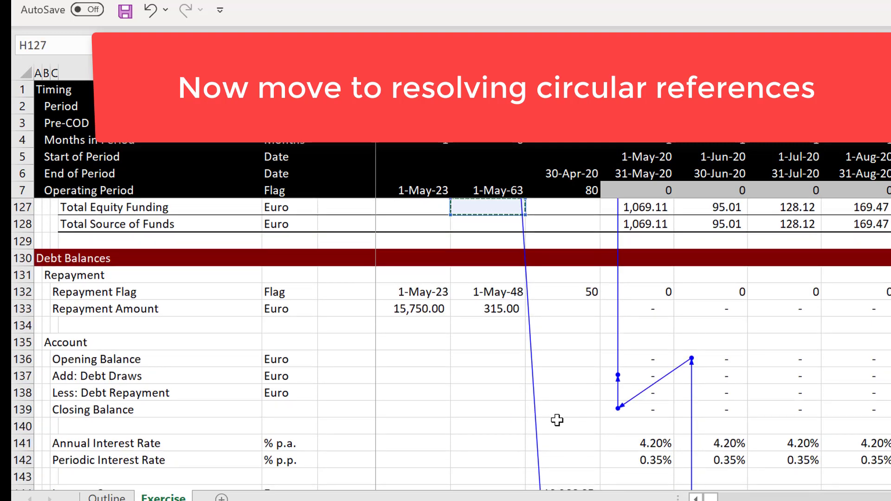
key(Page_Down)
key(Down)
key(Down)
key(Down)
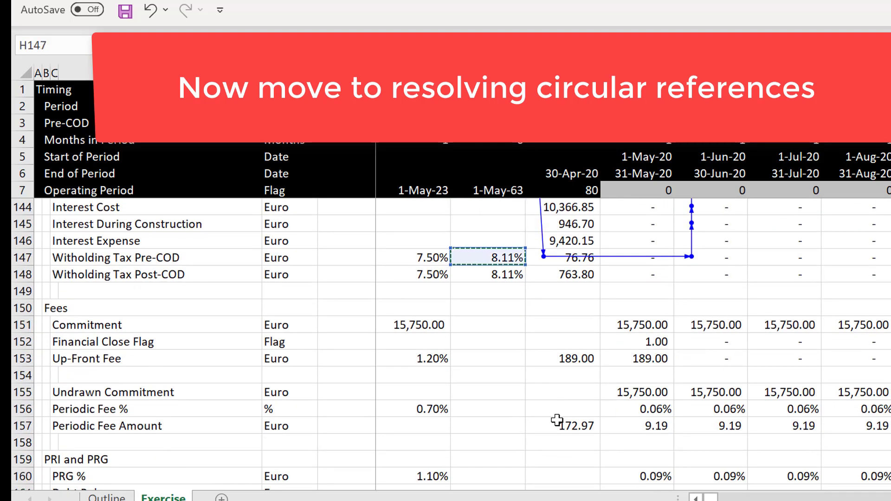
key(Down)
key(Up)
key(Up)
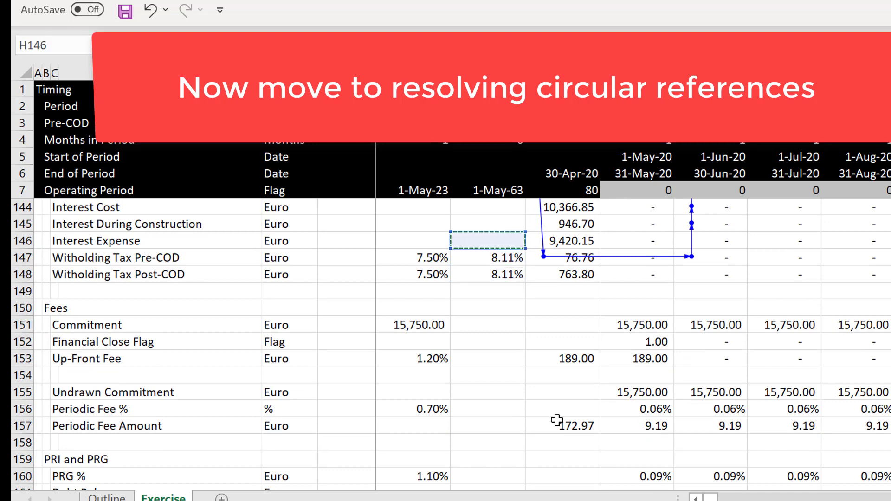
key(Up)
key(Right)
key(Escape)
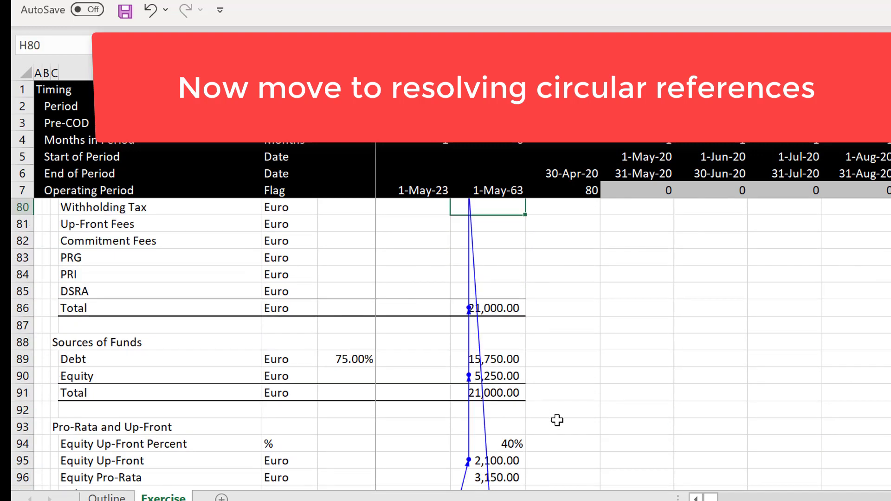
Link the computed Withholding Tax in H80 to the Witholding Tax Pre-COD total in I147.
key(Up)
key(Down)
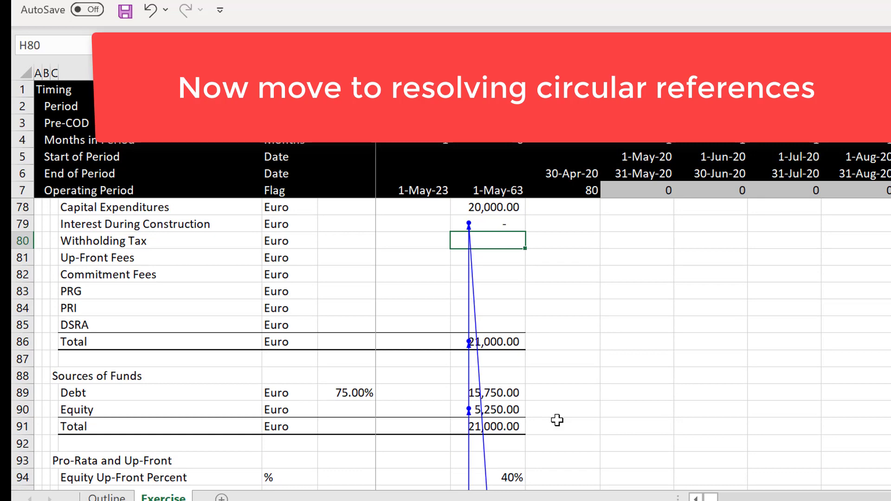
text(=)
key(Down)
key(Down)
key(Down)
key(Down)
key(Down)
key(Down)
key(Down)
key(Down)
key(Down)
key(Down)
key(Down)
key(Down)
key(Down)
key(Down)
key(Down)
key(Down)
key(Down)
key(Down)
key(Down)
key(Down)
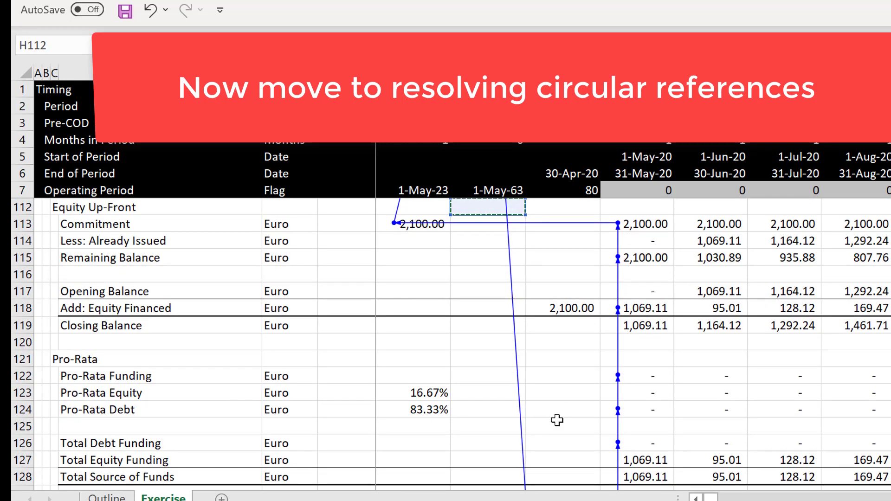
key(Page_Down)
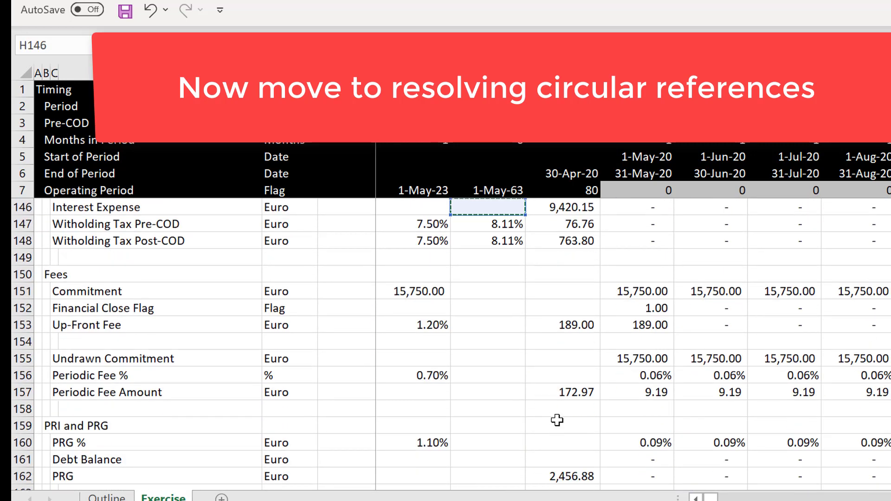
key(Down)
key(Down)
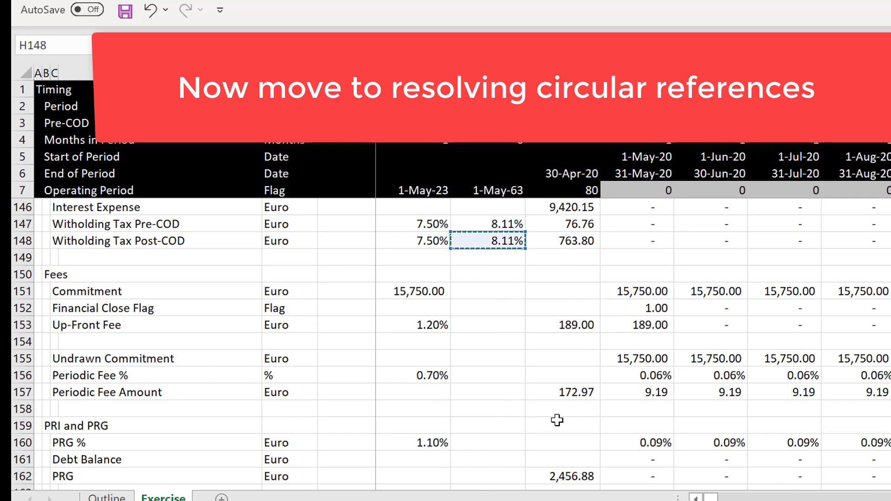
key(Up)
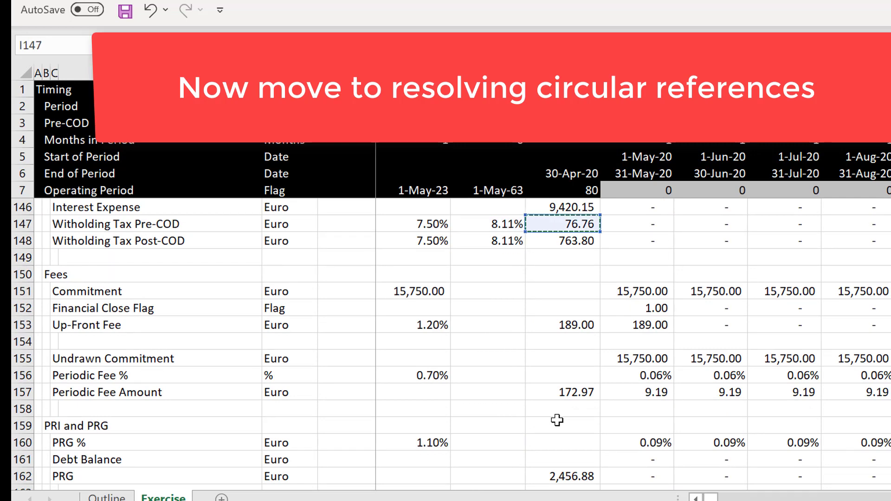
key(ctrl+bracketleft)
Link the computed Up-Front Fees in H81 to the Up-Front Fee total in I153 of the Fees section.
key(Up)
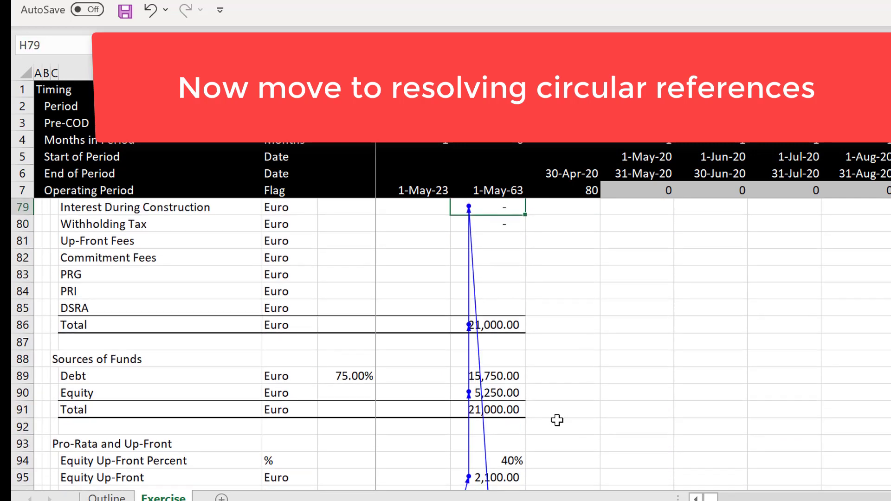
key(Down)
key(Down)
text(=)
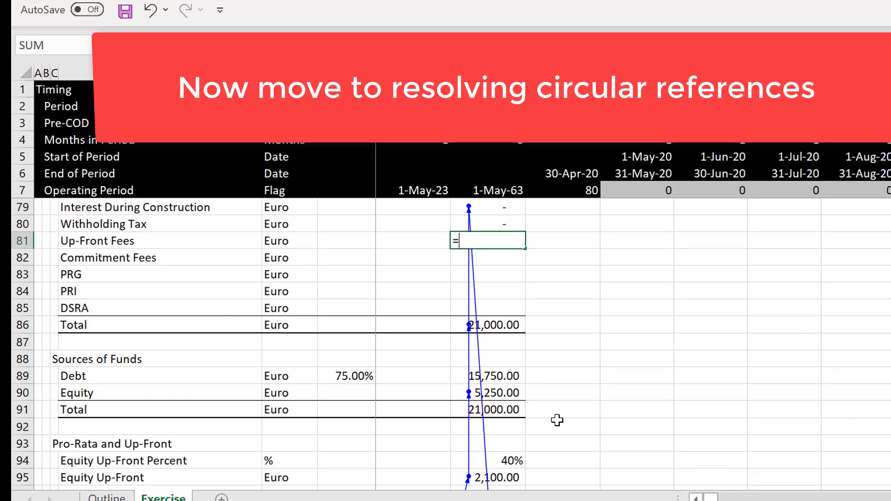
key(Down)
key(Down)
key(Down)
key(Down)
key(Down)
key(Down)
key(Down)
key(Down)
key(Down)
key(Down)
key(Down)
key(Down)
key(Down)
key(Down)
key(Down)
key(Down)
key(Down)
key(Down)
key(Down)
key(Down)
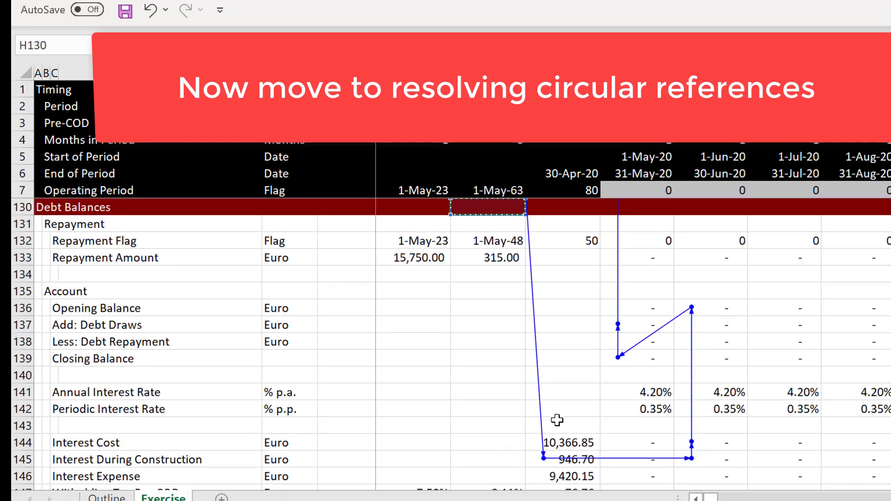
key(Down)
key(Down)
key(Down)
key(Down)
key(Down)
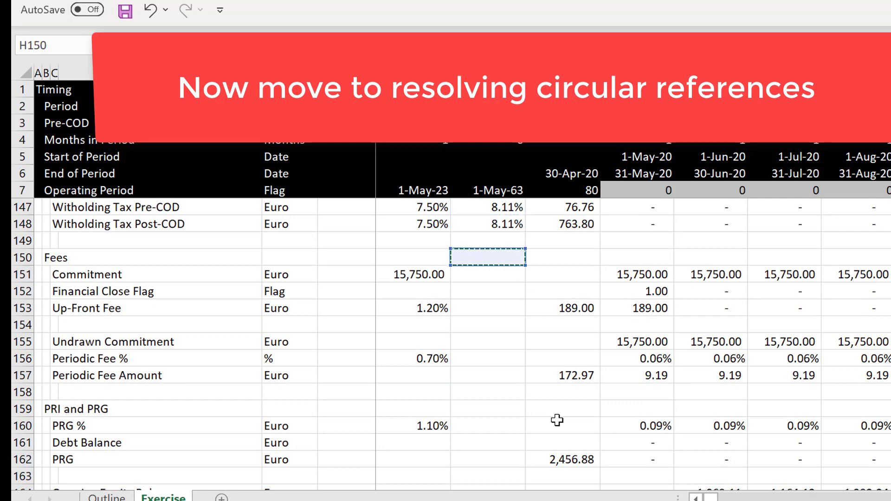
key(Down)
key(Right)
key(Return)
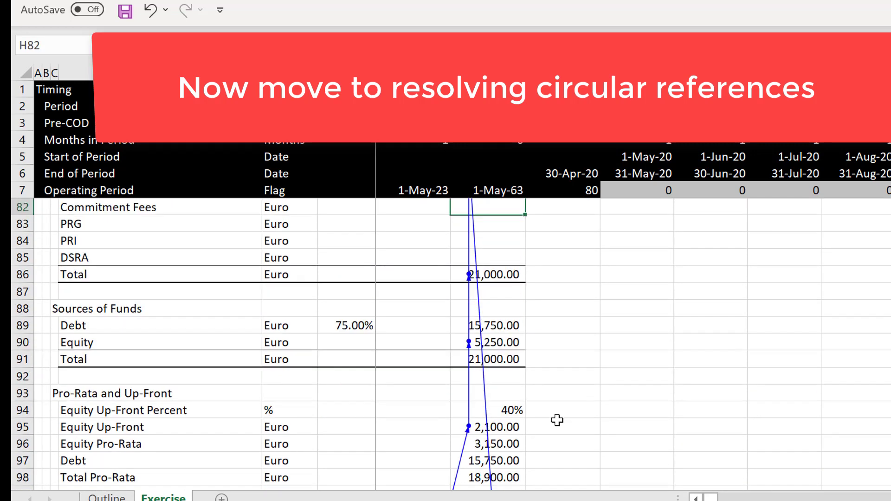
Link the computed Commitment Fees in H82 to the Periodic Fee Amount total in I157 of the Fees section.
key(Up)
key(Up)
key(Down)
key(Down)
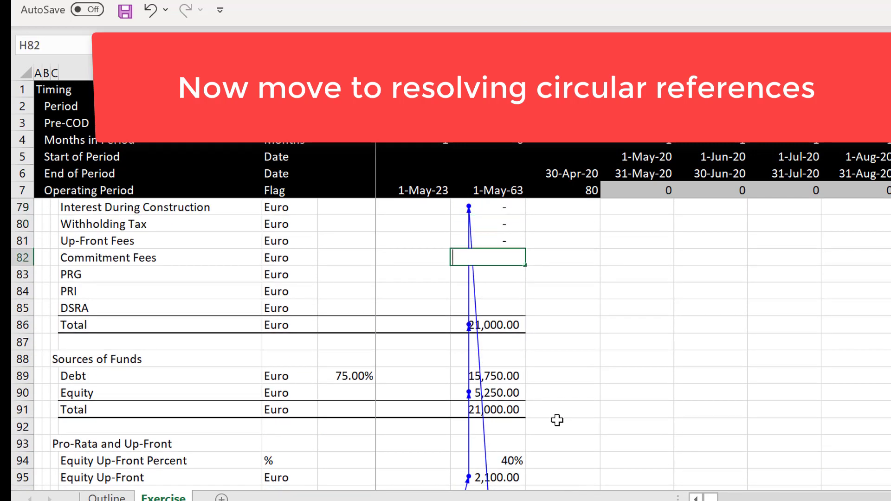
text(=)
key(Down)
key(Down)
key(Down)
key(Down)
key(Down)
key(Down)
key(Down)
key(Down)
key(Down)
key(Down)
key(Down)
key(Down)
key(Down)
key(Down)
key(Down)
key(Down)
key(Down)
key(Down)
key(Down)
key(Down)
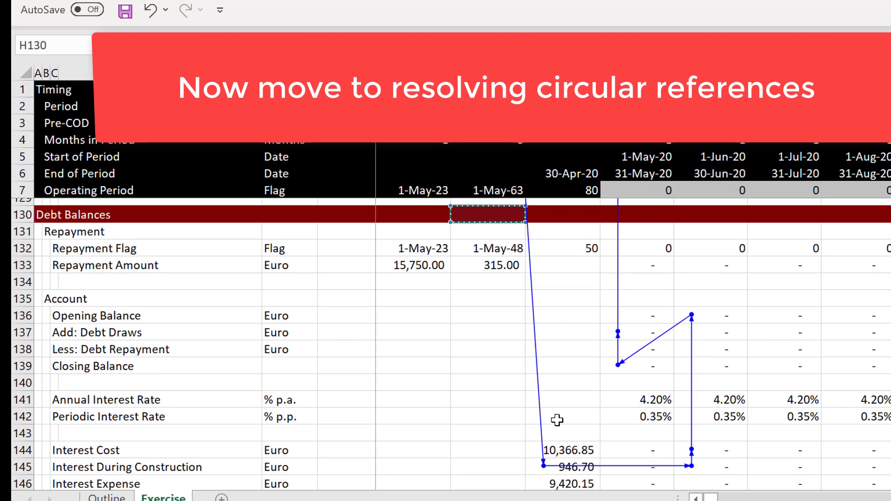
key(Page_Down)
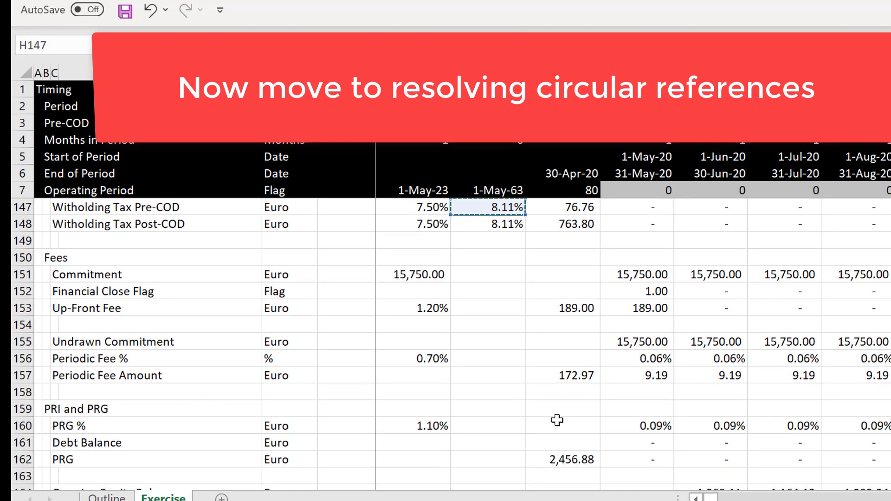
key(Down)
key(Down)
key(Down)
key(Down)
key(Down)
key(Down)
key(Down)
key(Down)
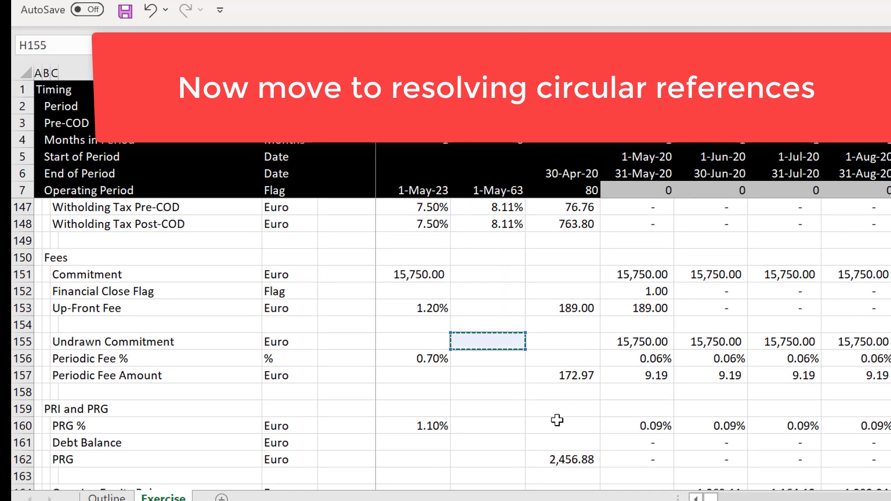
key(Up)
key(Up)
key(Right)
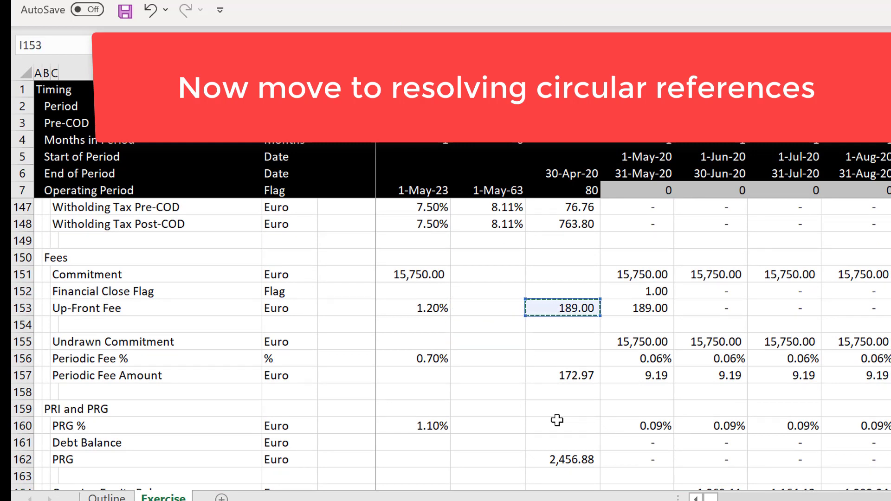
key(Down)
key(Down)
key(Down)
key(Down)
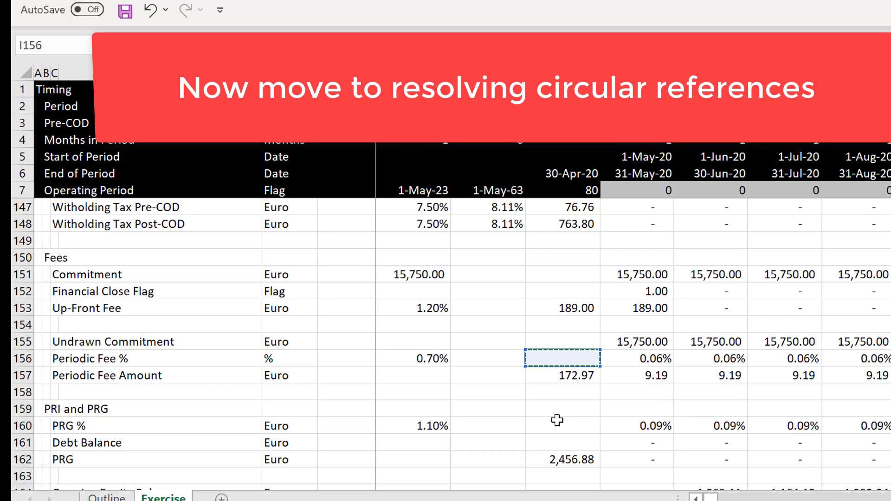
key(Return)
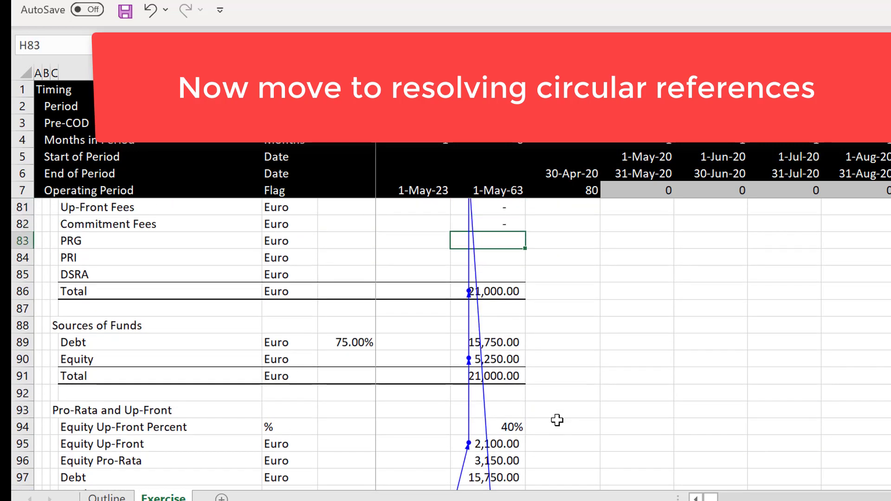
text(=)
key(Page_Down)
key(Page_Down)
key(Page_Down)
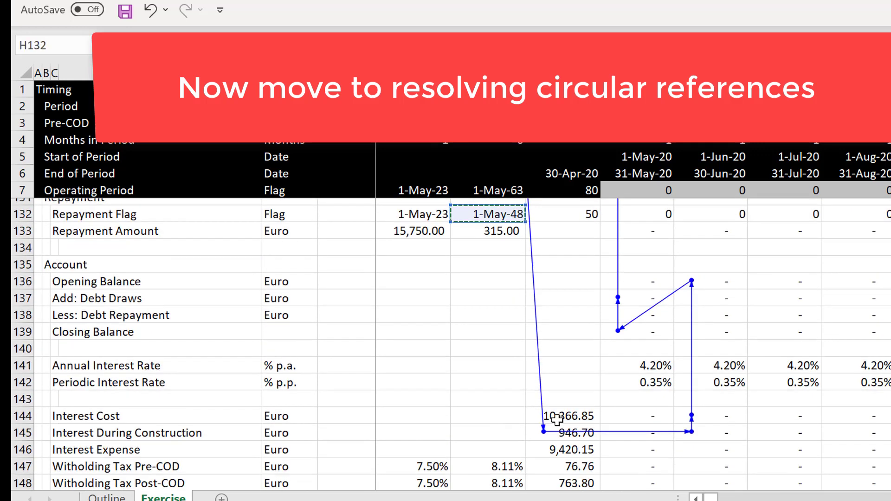
key(Page_Down)
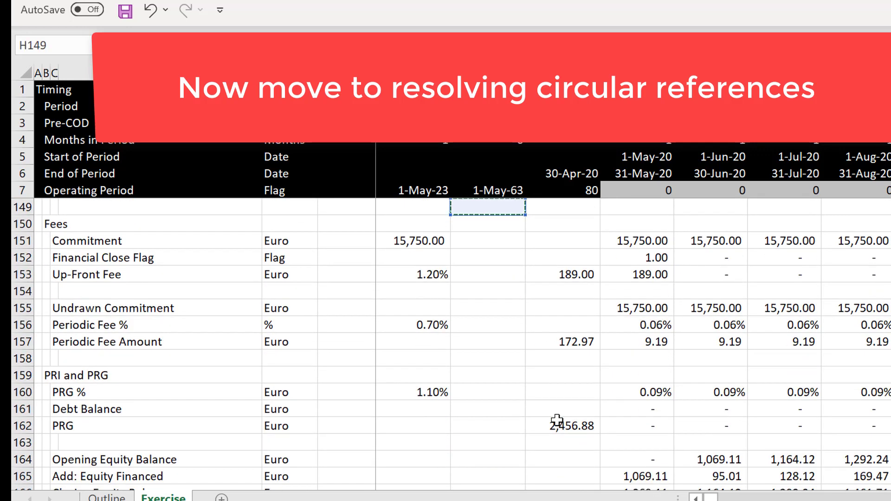
key(Down)
key(Down)
key(Down)
key(Down)
key(Down)
key(Down)
key(Down)
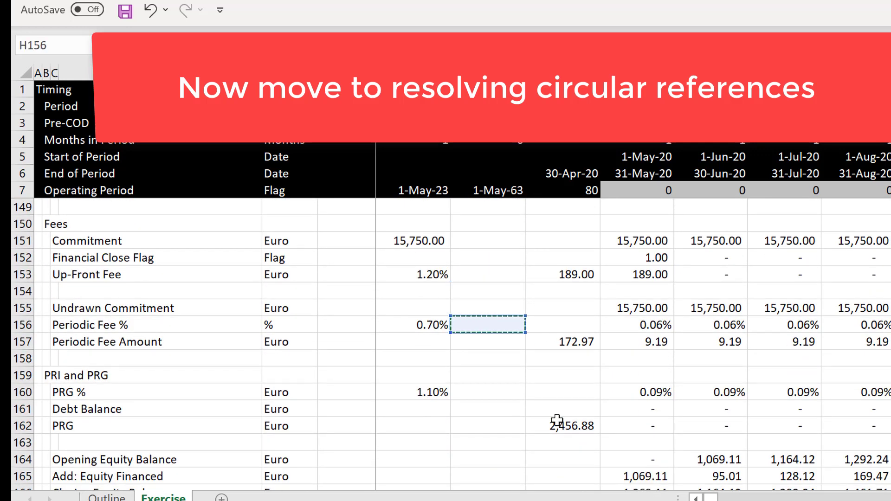
key(Down)
key(Down)
key(Down)
key(Down)
key(Down)
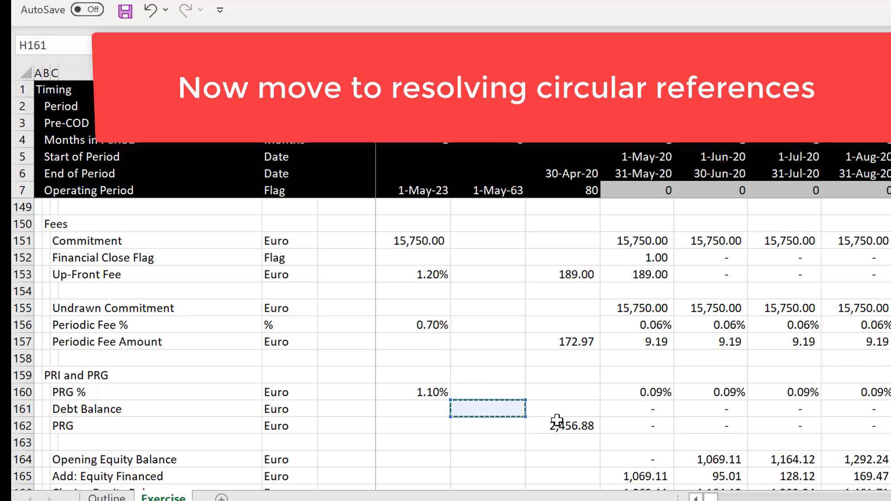
key(Down)
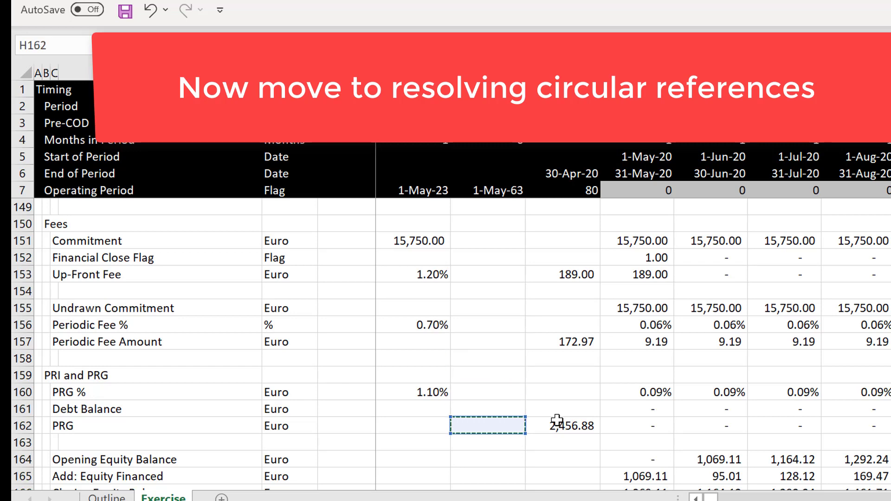
key(Return)
Insert two blank rows at row 163, directly beneath the PRG line of the PRI and PRG section.
key(Page_Down)
key(Page_Down)
key(Page_Down)
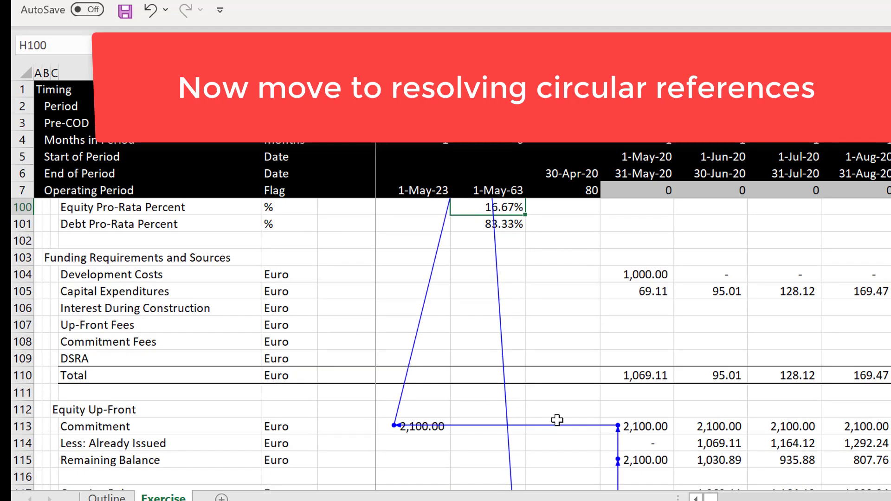
key(Page_Down)
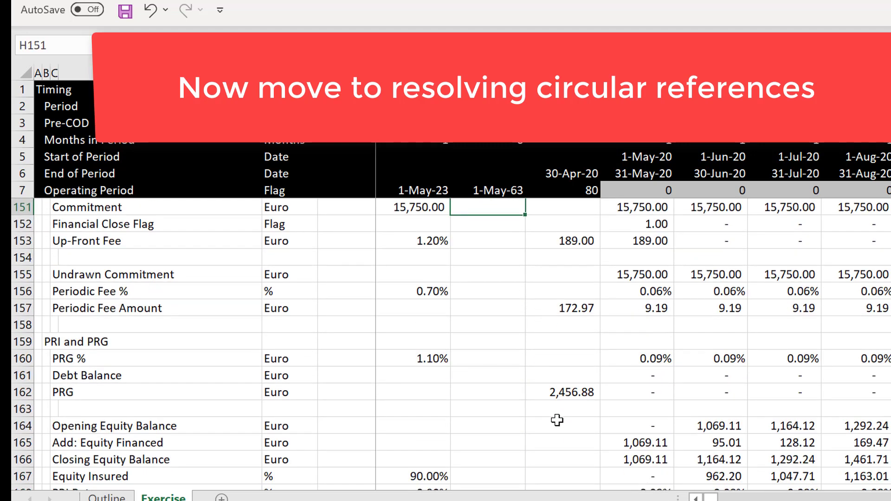
key(Down)
key(Down)
key(Down)
key(Down)
key(Down)
key(Down)
key(Down)
key(Down)
key(Down)
key(Down)
key(Down)
key(Down)
key(Down)
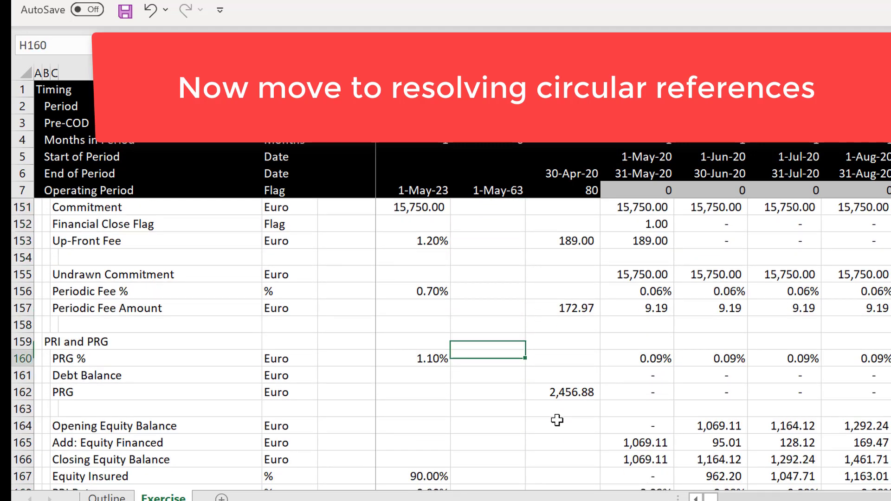
key(Up)
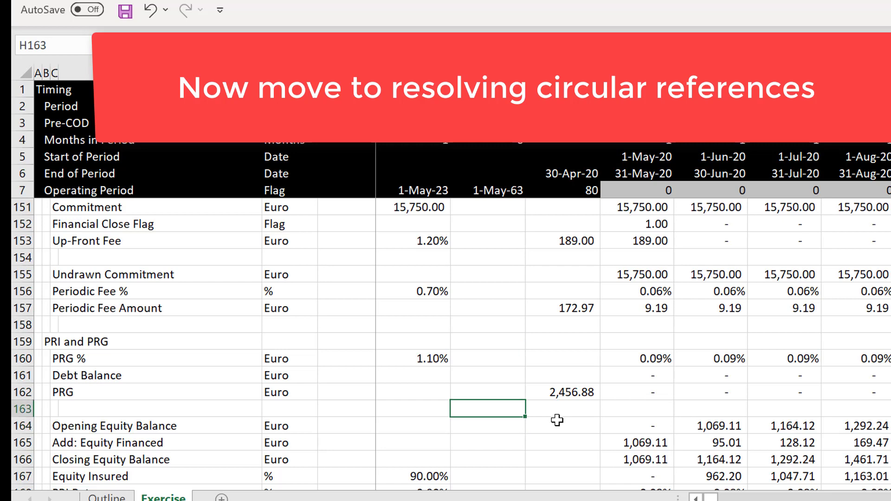
key(shift+space)
key(ctrl+shift+plus)
key(ctrl+shift+plus)
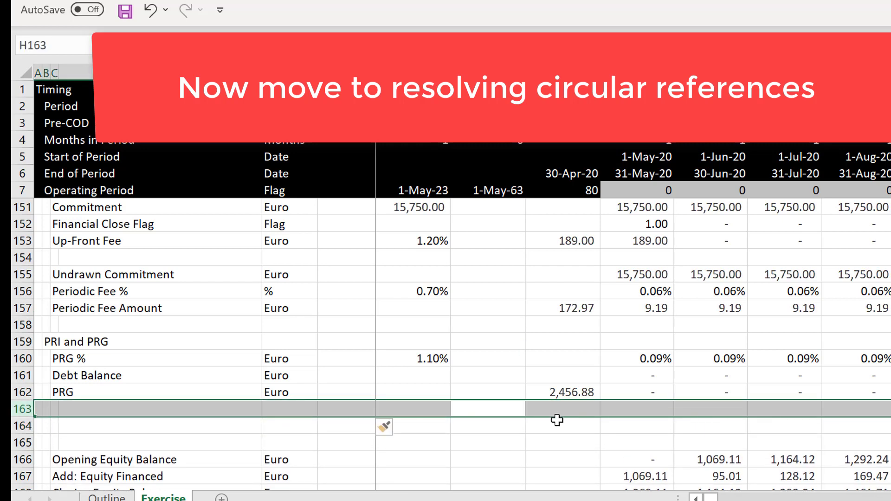
Label the new row in C163 as PRG Pre-COD.
key(Left)
key(Left)
key(Left)
key(Left)
key(Left)
text(PRG-)
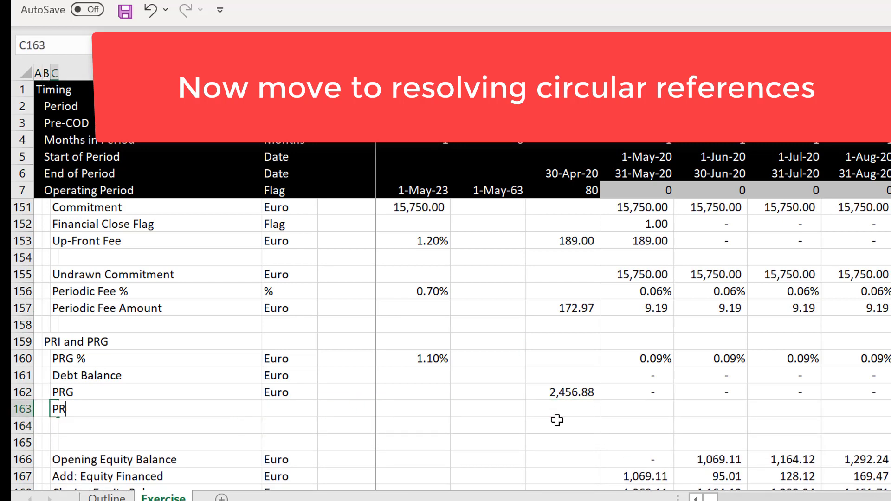
key(BackSpace)
key(BackSpace)
text(Pre-COD)
key(ctrl+Return)
Calculate PRG Pre-COD in J163 as PRG in J162 times the Pre-COD flag in J3, and fill it across the timeline.
key(Down)
key(Up)
key(Right)
key(Right)
key(Right)
key(Right)
key(Right)
key(Right)
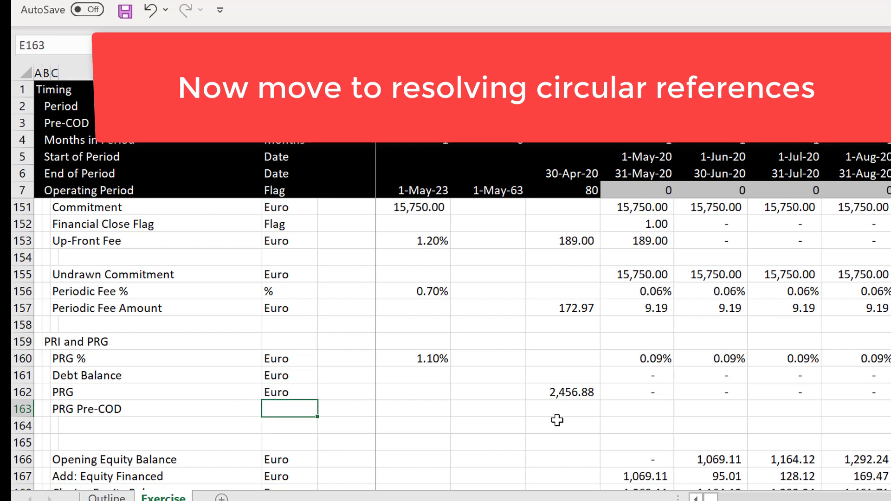
text(=)
key(Up)
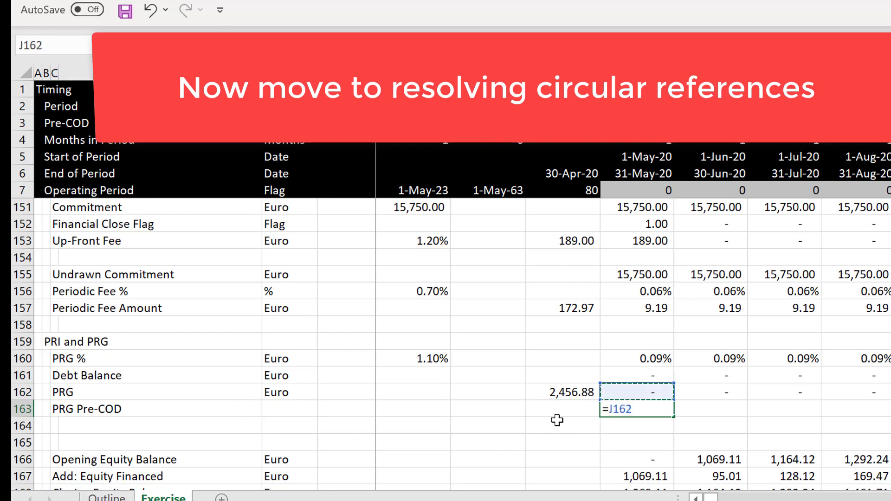
text(*)
click(638, 107)
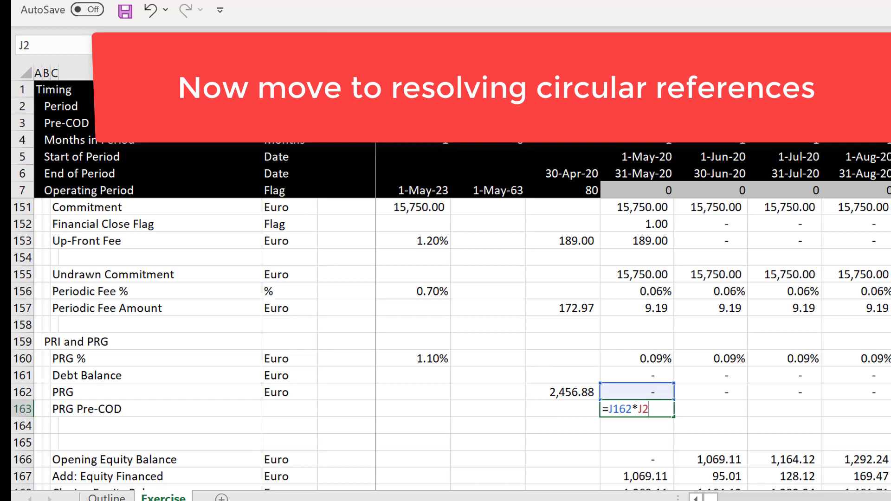
key(Down)
key(ctrl+Return)
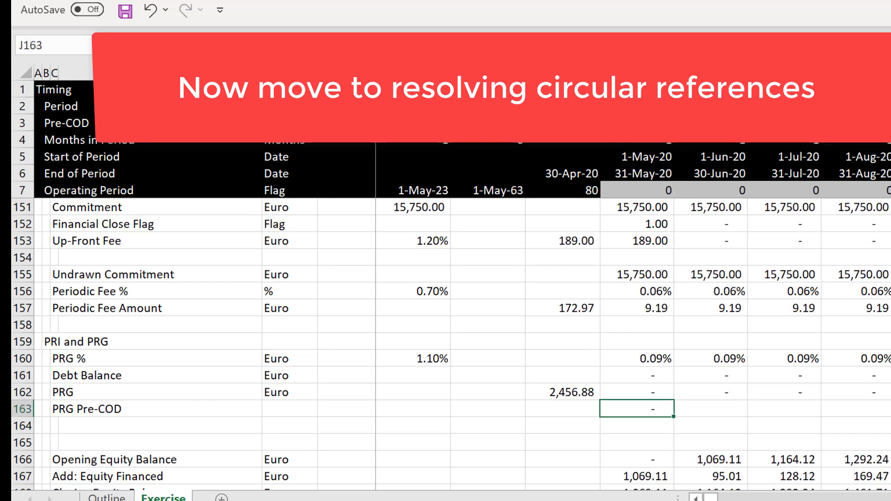
key(ctrl+shift+Right)
Copy the Euro unit from the PRG row into E163 for PRG Pre-COD.
key(Left)
key(Left)
key(Left)
key(Left)
key(Left)
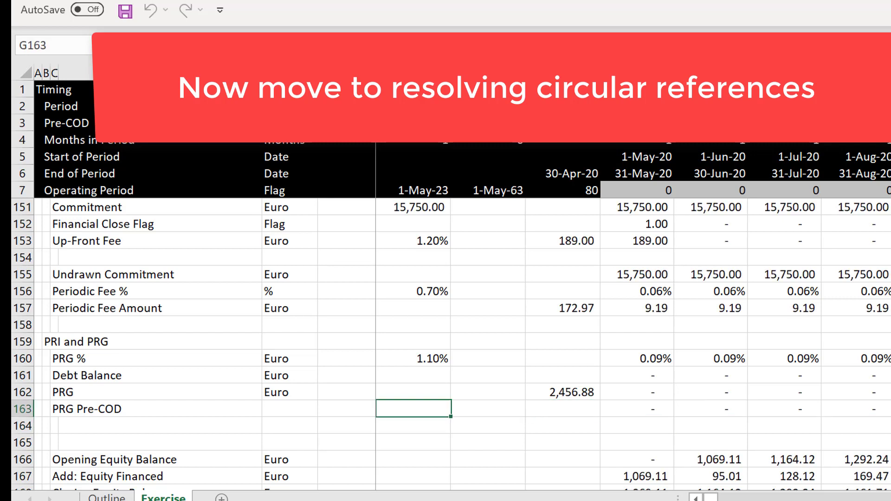
key(ctrl+d)
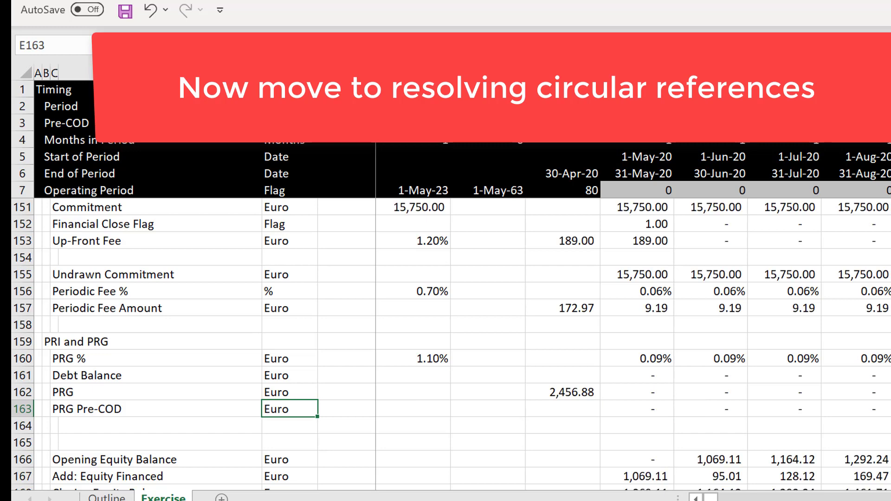
Examine the equity balance and Equity PRI rows beneath the PRG lines, as far as the DSRA section.
key(Down)
key(Down)
key(Down)
key(Down)
key(Down)
key(Down)
key(Up)
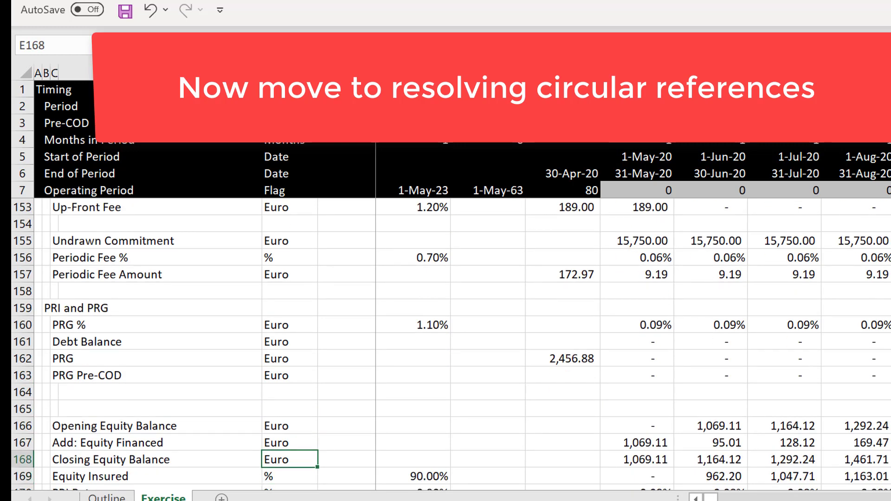
key(Down)
key(Down)
key(Down)
key(Down)
key(Down)
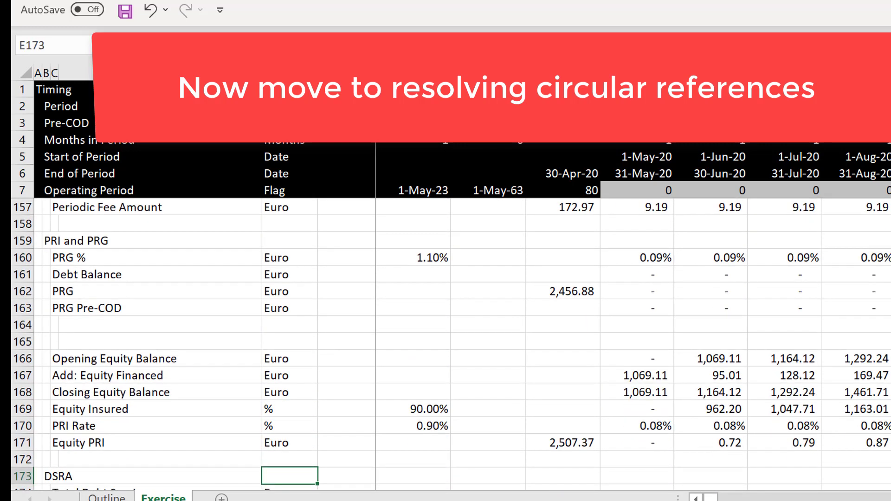
Copy the PRG Pre-COD label down to C164 and change it to PRG Post-COD.
key(Up)
key(Up)
key(Up)
key(Up)
key(Up)
key(Up)
key(Up)
key(Up)
key(Up)
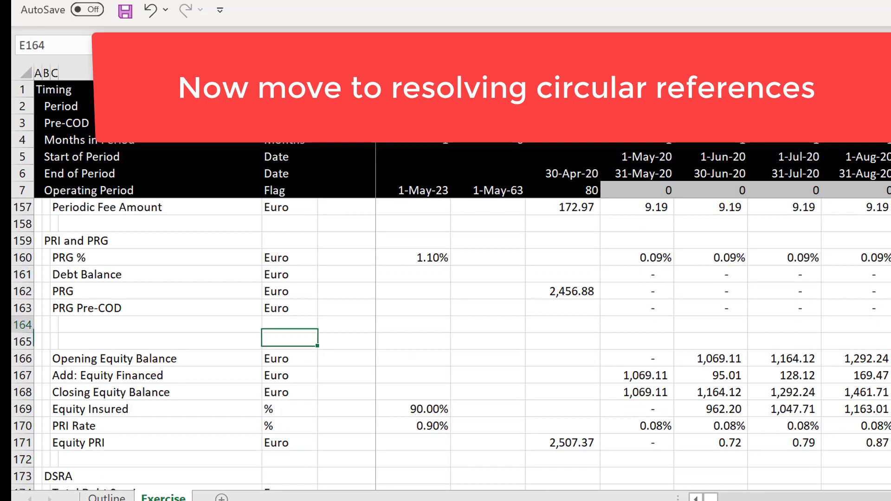
key(Left)
key(Left)
key(ctrl+d)
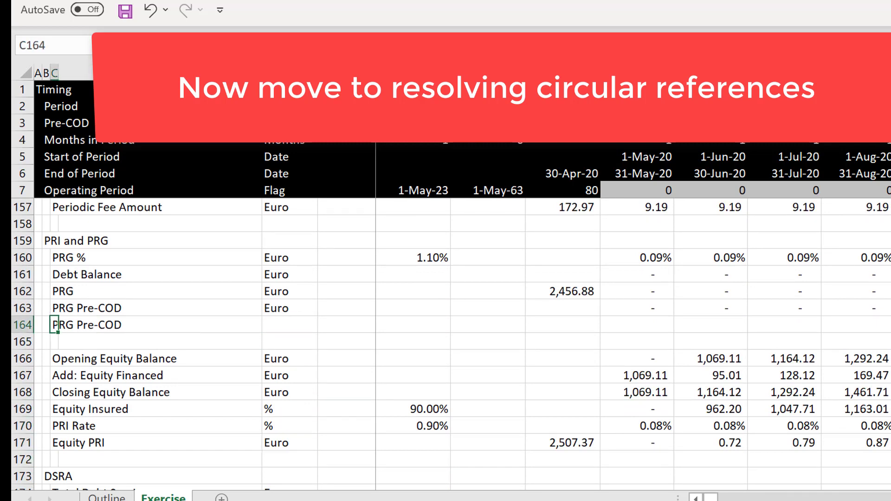
key(F2)
key(Left)
key(Left)
key(BackSpace)
key(BackSpace)
text(ost)
key(Tab)
key(Tab)
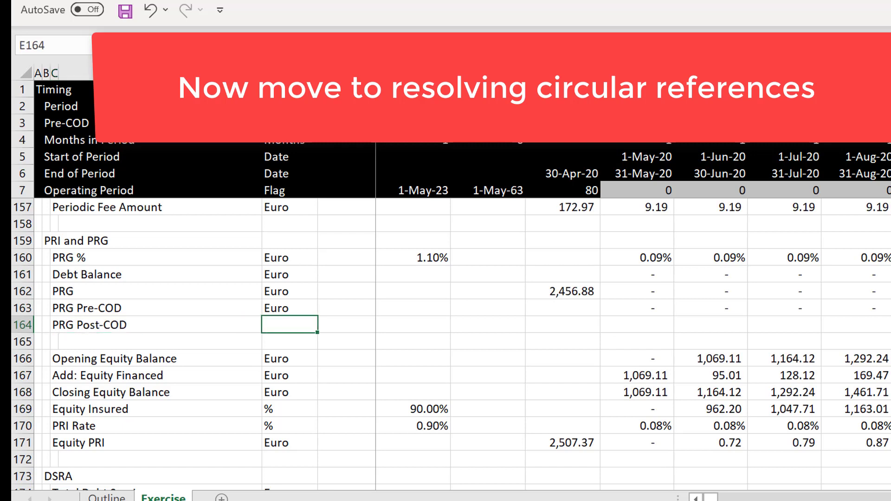
Calculate PRG Post-COD in J164 as the Operating Period flag in J7 times PRG in J162.
key(Right)
key(Right)
key(Right)
key(Right)
key(Right)
text(=)
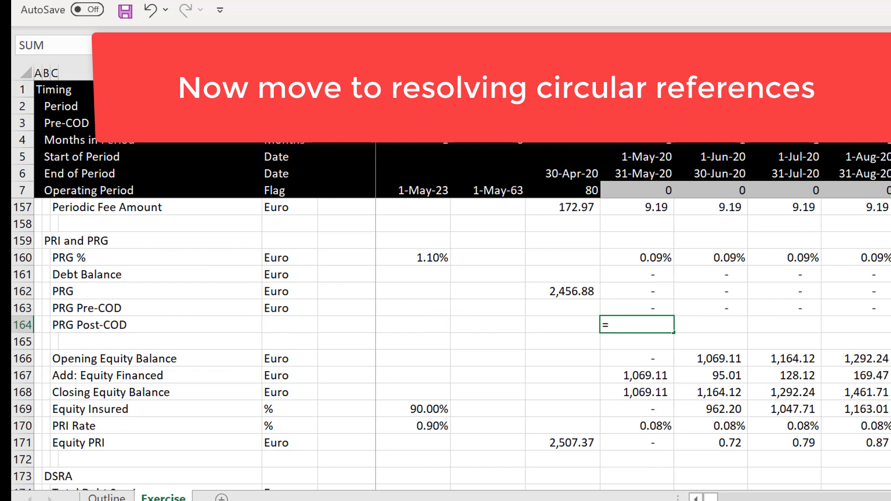
click(648, 189)
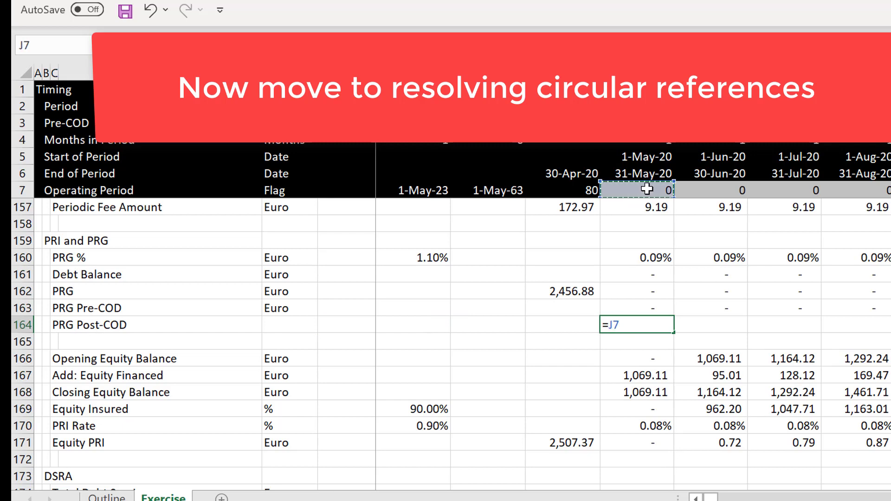
text(*)
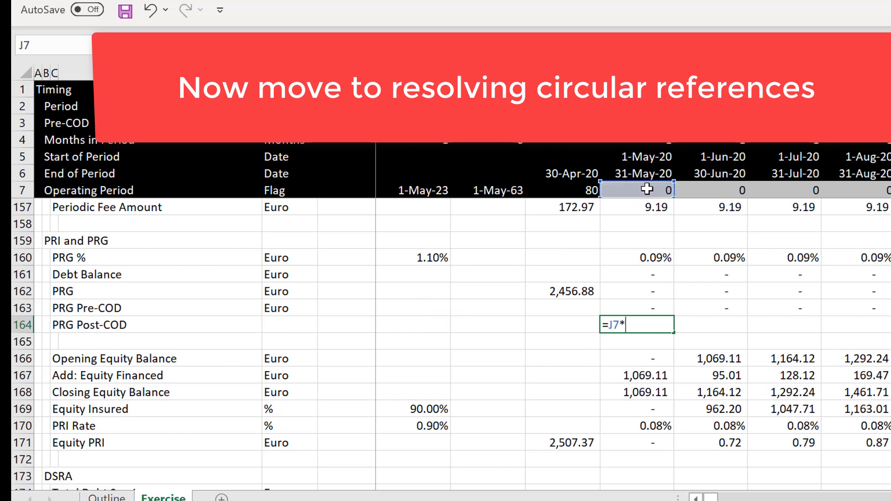
click(636, 293)
key(ctrl+Return)
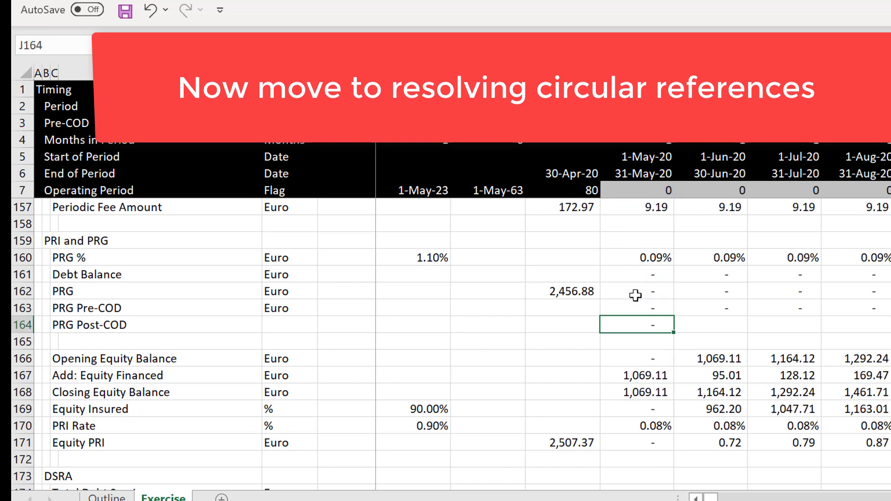
Fill the PRG Post-COD formula from J164 across all the remaining periods.
key(ctrl+shift+Right)
key(ctrl+r)
Insert a blank row 172 directly beneath the Equity PRI row.
key(Down)
key(Down)
key(Down)
key(Down)
key(Down)
key(Down)
key(Down)
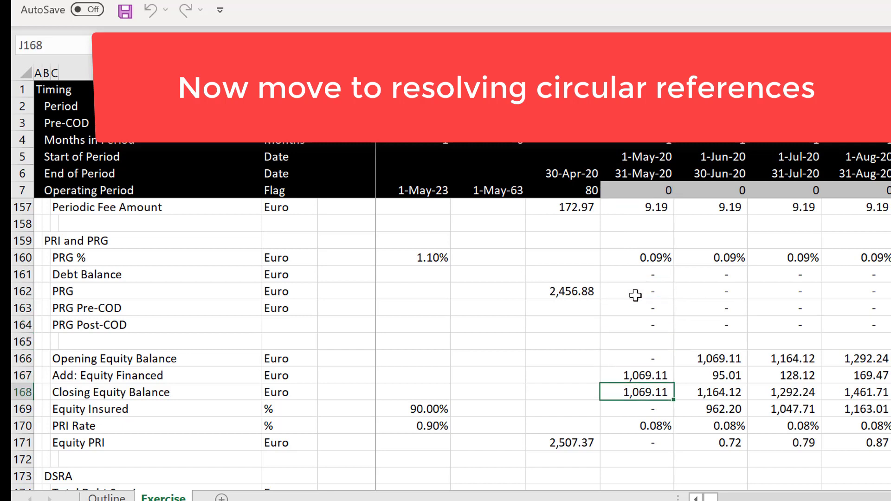
key(Down)
key(Down)
key(Down)
key(Down)
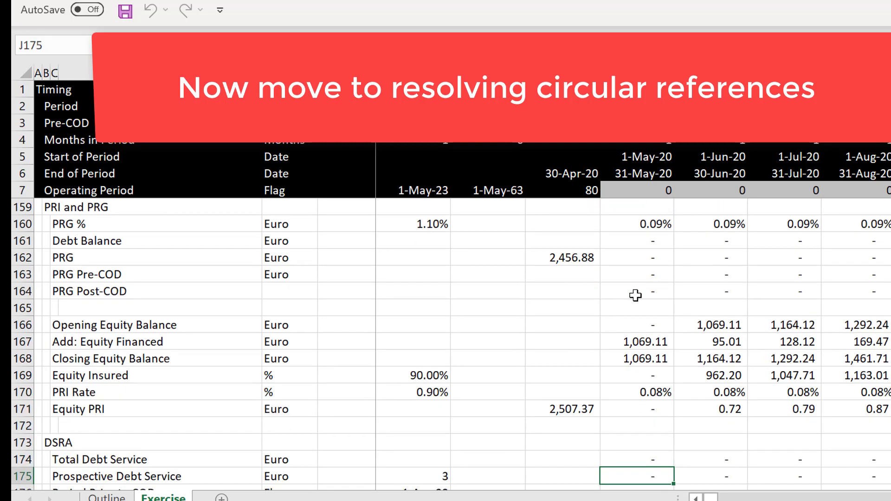
key(Up)
key(Up)
key(Up)
key(Up)
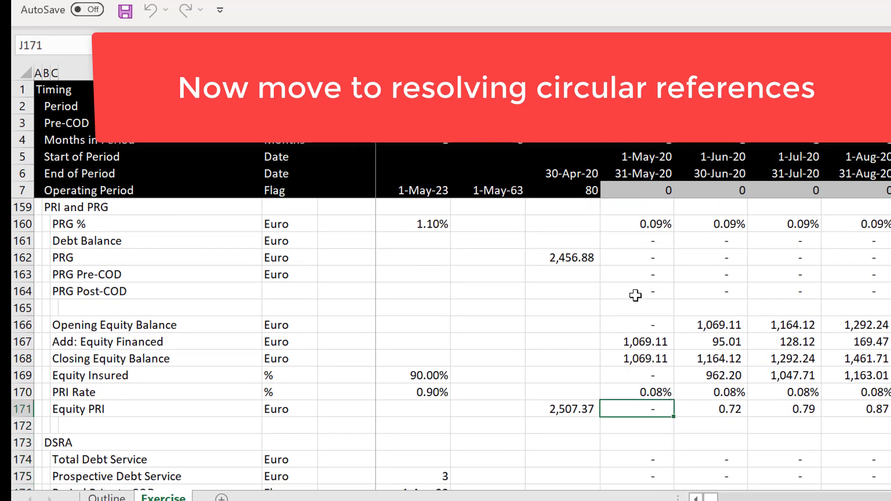
key(Down)
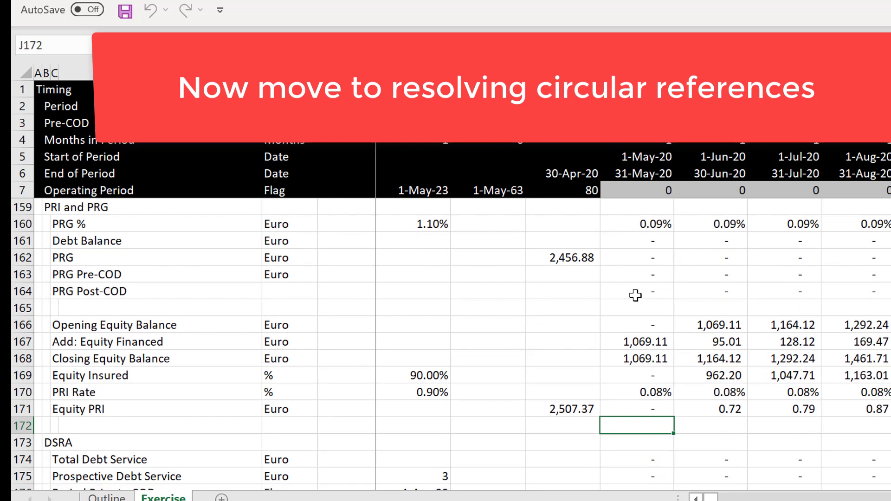
key(shift+space)
key(ctrl+shift+plus)
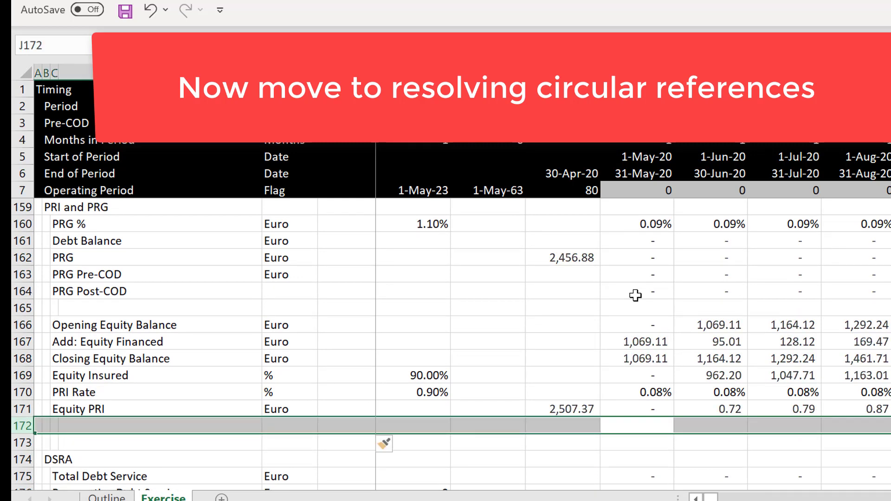
Copy the PRG total formula in I162 down to I163:I164 for the Pre-COD and Post-COD rows.
key(Up)
key(Up)
key(Up)
key(Up)
key(Up)
key(Up)
key(Up)
key(Up)
key(Up)
key(Up)
key(Up)
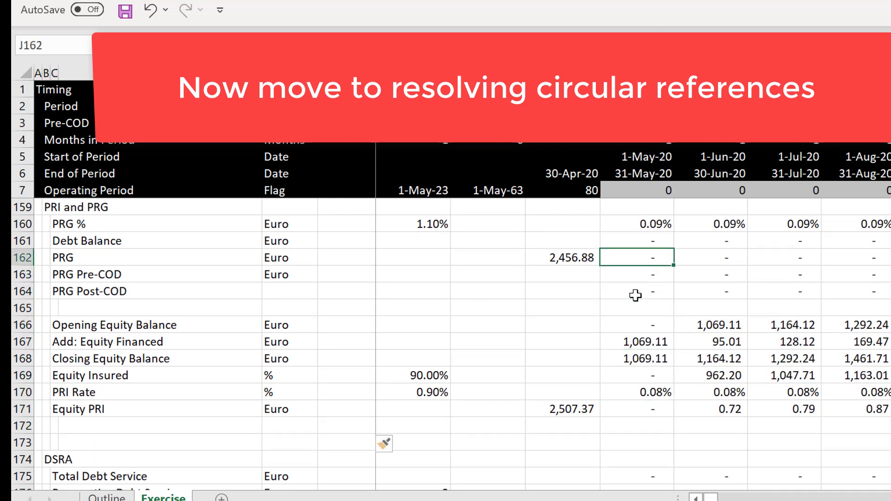
key(Left)
key(Down)
key(shift+Down)
key(shift+Down)
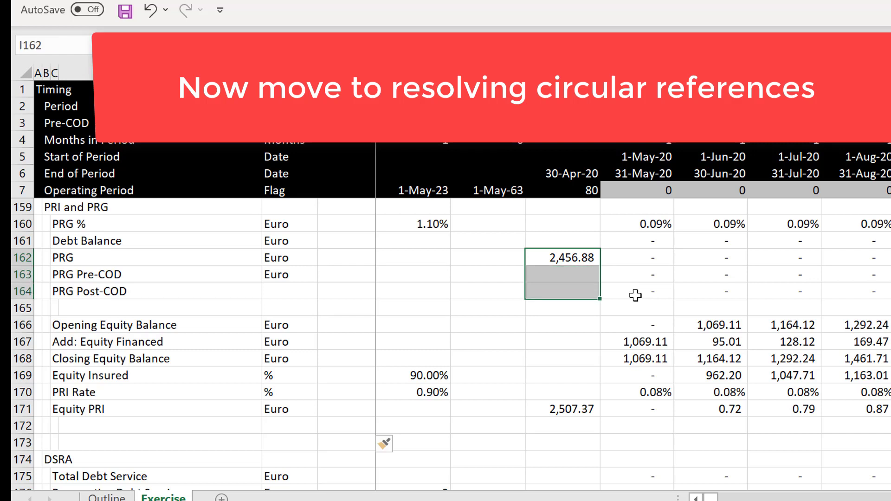
key(ctrl+d)
Label the new row in C172 as Equity PRI - Pre-COD.
key(Down)
key(Down)
key(Down)
key(Down)
key(Down)
key(Down)
key(Down)
key(Down)
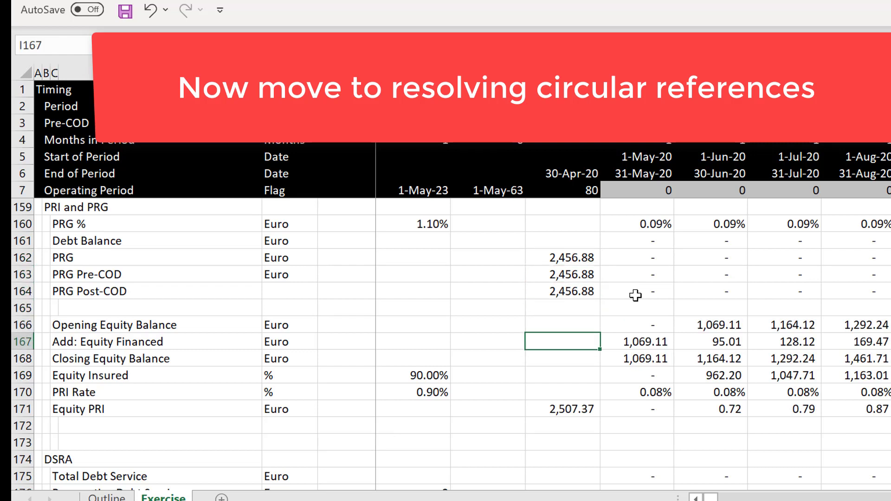
key(Down)
key(Down)
key(Down)
key(Left)
key(Left)
key(Left)
key(Left)
key(Left)
key(Left)
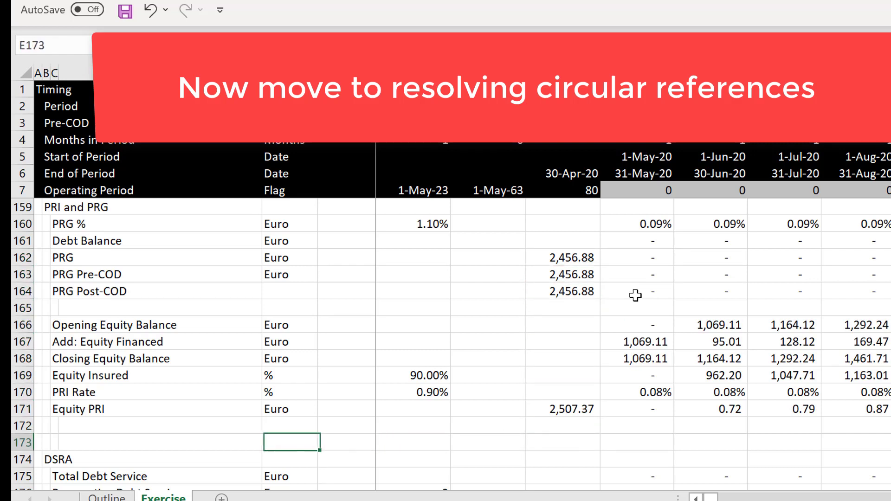
key(Up)
text(E)
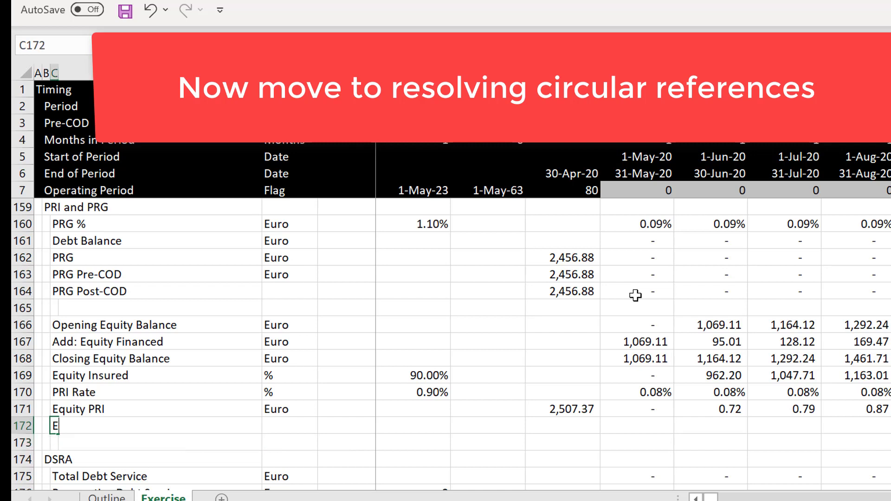
text(quityPRI)
key(BackSpace)
key(BackSpace)
key(BackSpace)
text(PRI)
text(Pre-COD)
key(Return)
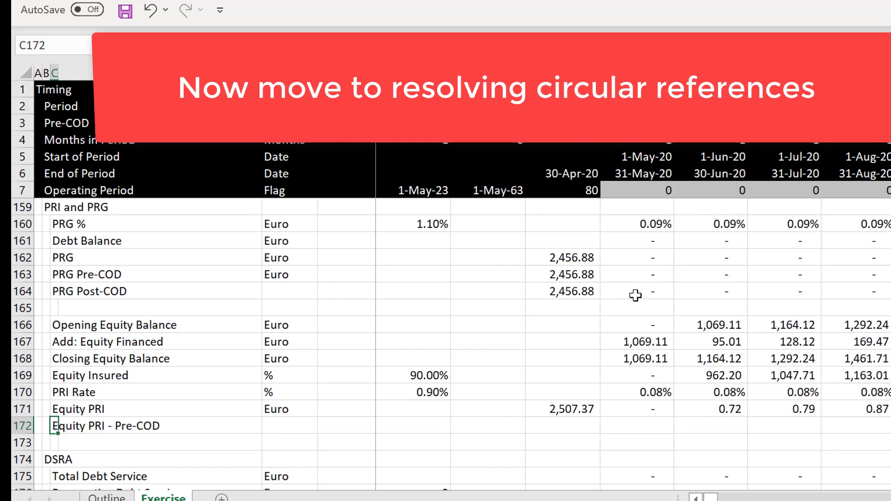
Copy the Euro unit from the Equity PRI row into E172.
key(Up)
key(Right)
key(Right)
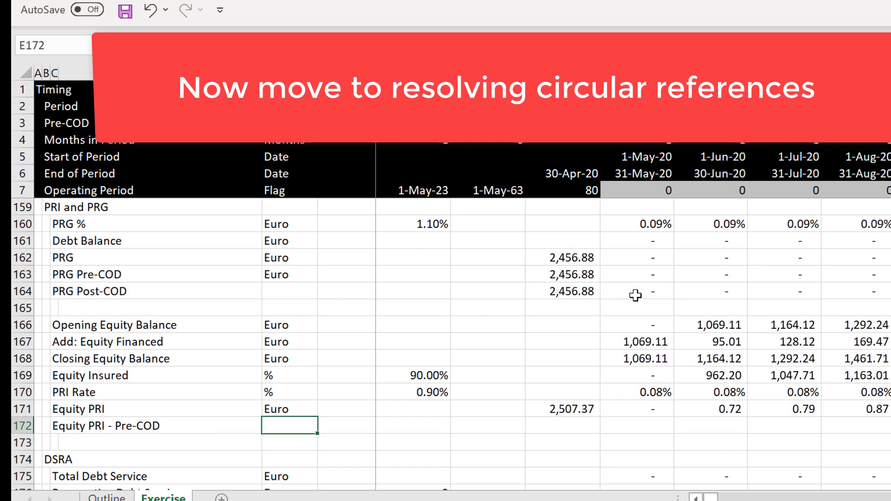
key(ctrl+d)
Calculate Equity PRI - Pre-COD in J172 as J171 times the Pre-COD flag in J3, and fill it across all periods.
key(Right)
key(Right)
key(Right)
key(Right)
key(Right)
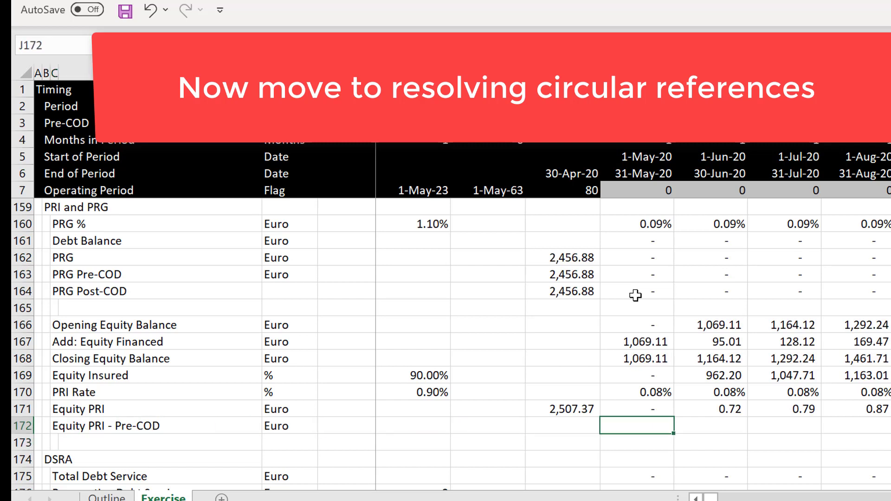
text(=)
key(Up)
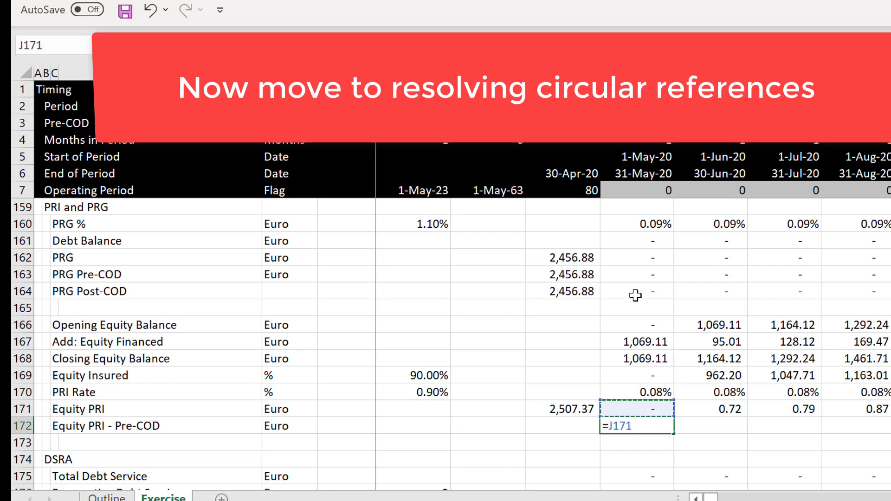
text(*J3)
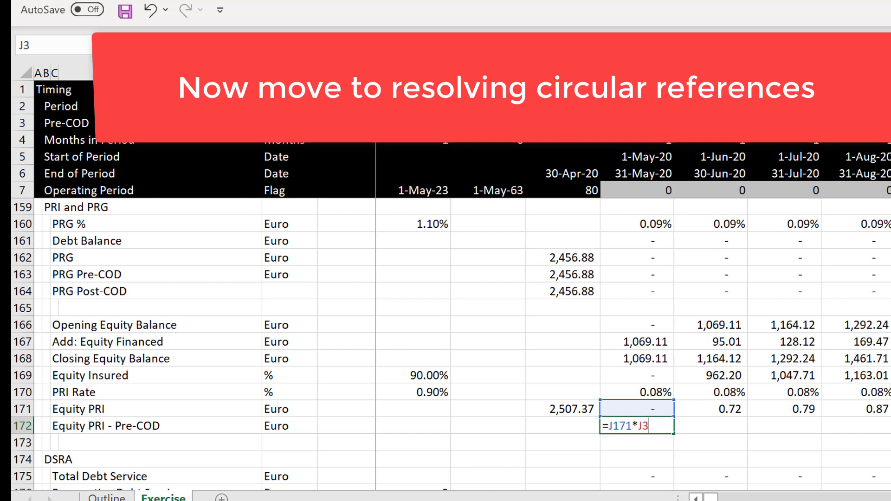
key(Return)
key(Up)
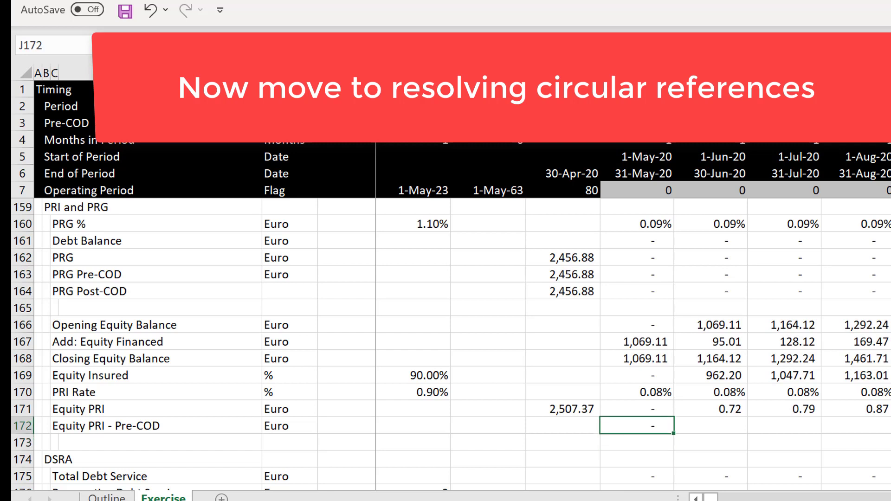
key(ctrl+shift+Right)
key(ctrl+r)
Check the Equity PRI - Pre-COD formula in J172.
key(Down)
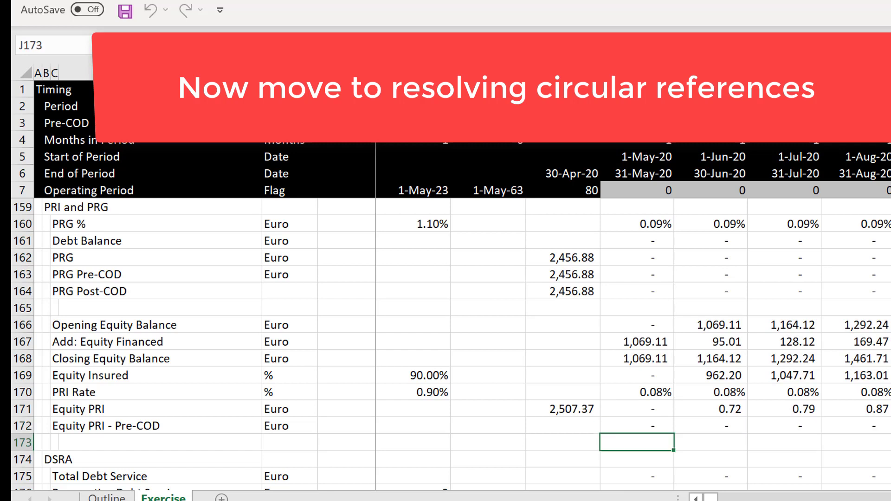
key(Left)
key(Up)
key(Right)
key(F2)
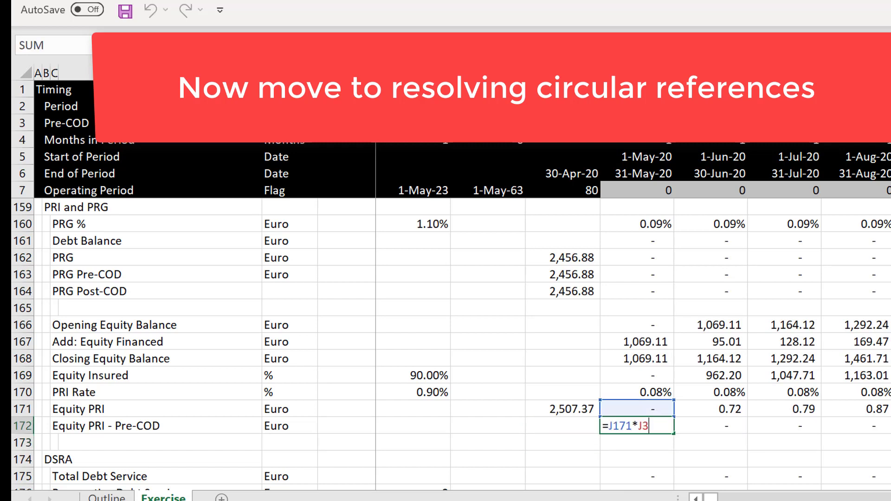
key(Escape)
Insert another blank row 173 directly beneath Equity PRI - Pre-COD.
key(Down)
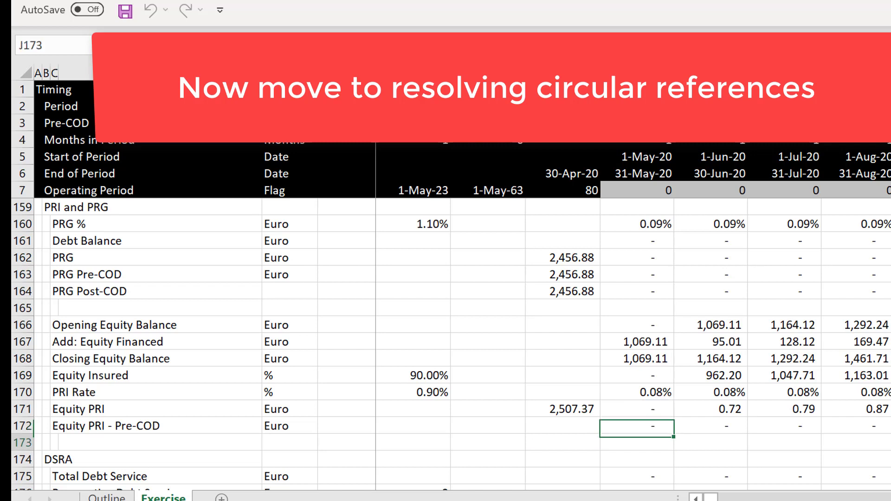
text(=)
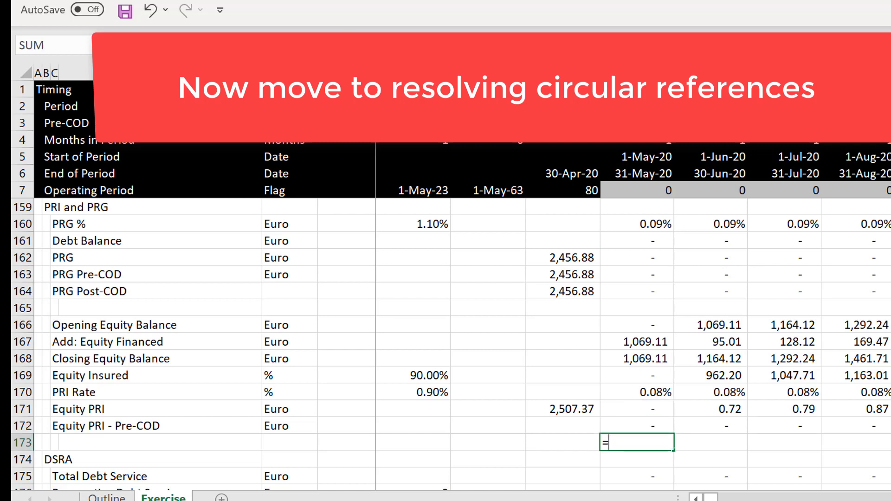
key(Escape)
key(Left)
key(shift+space)
key(ctrl+shift+equal)
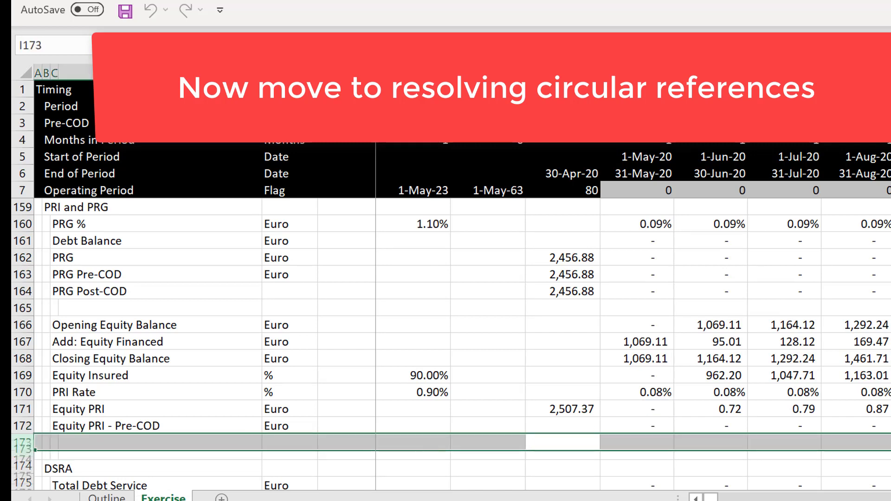
Copy the Equity PRI - Pre-COD label down to C173 and change it to Equity PRI - Post-COD.
key(Left)
key(Left)
key(Left)
key(Left)
key(Left)
key(Left)
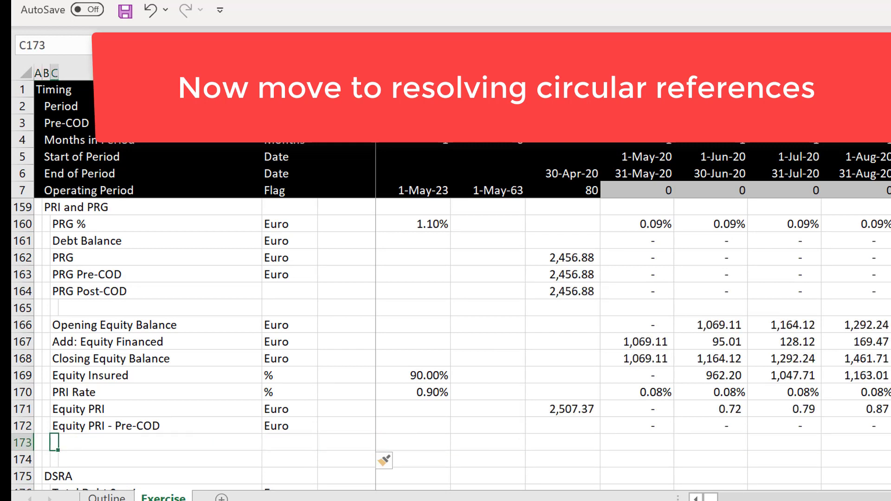
key(ctrl+d)
key(F2)
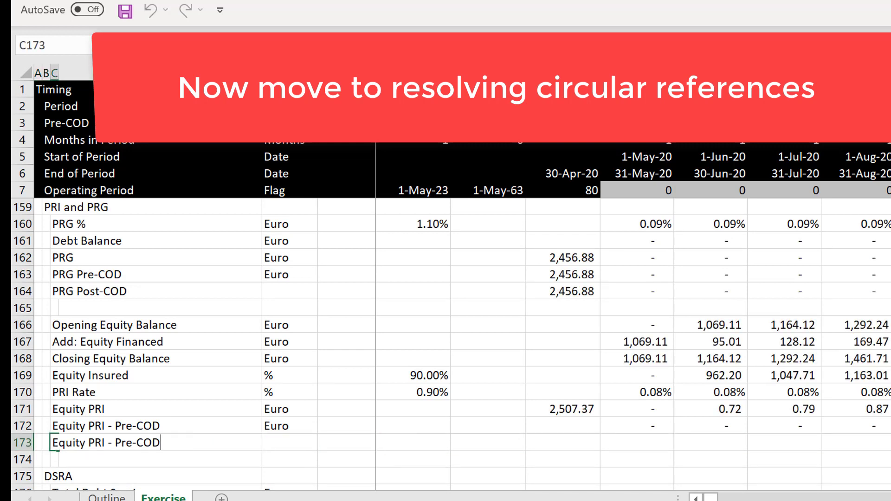
key(BackSpace)
key(BackSpace)
key(BackSpace)
key(BackSpace)
key(BackSpace)
text(ost)
key(BackSpace)
key(BackSpace)
key(BackSpace)
text(p)
key(BackSpace)
text(ost-COD)
key(ctrl+Return)
Enter Euro as the unit for Equity PRI - Post-COD in E173.
key(Right)
key(Right)
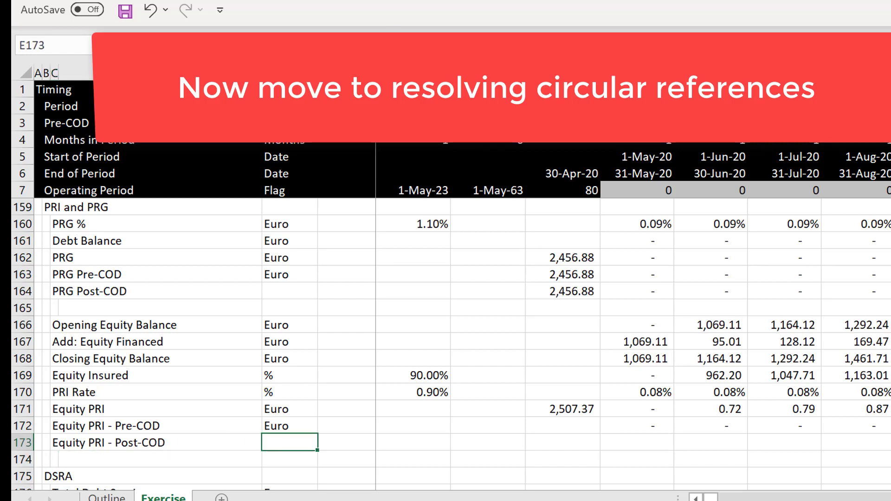
text(Euro)
Calculate Equity PRI - Post-COD in J173 as J171 times the Operating Period flag in J7, and fill it across all periods.
key(Right)
key(Right)
key(Right)
key(Right)
key(Right)
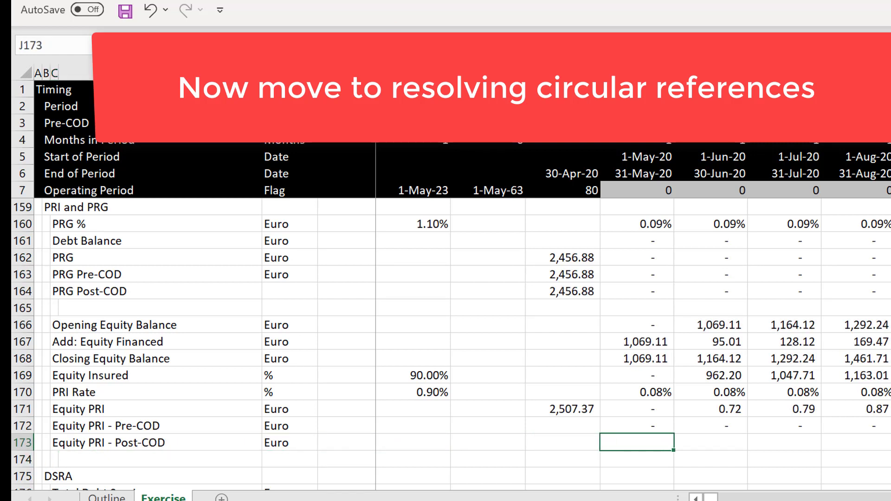
text(=)
key(Up)
key(Up)
text(*)
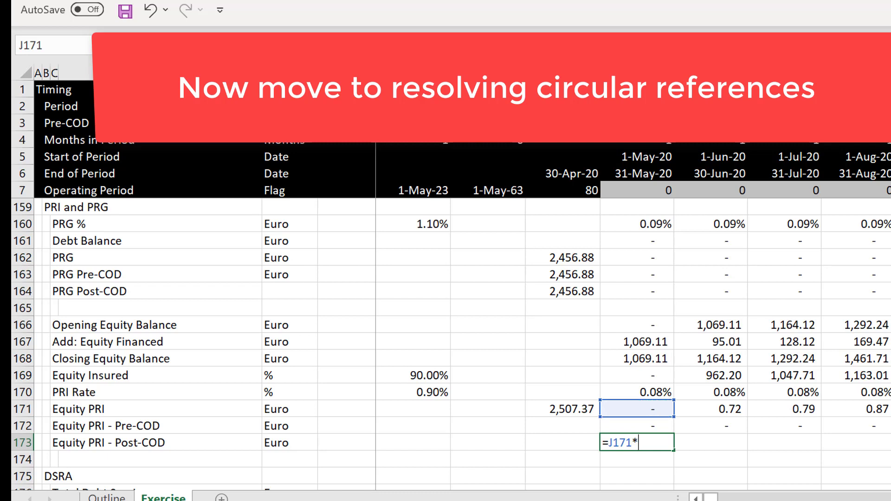
click(643, 189)
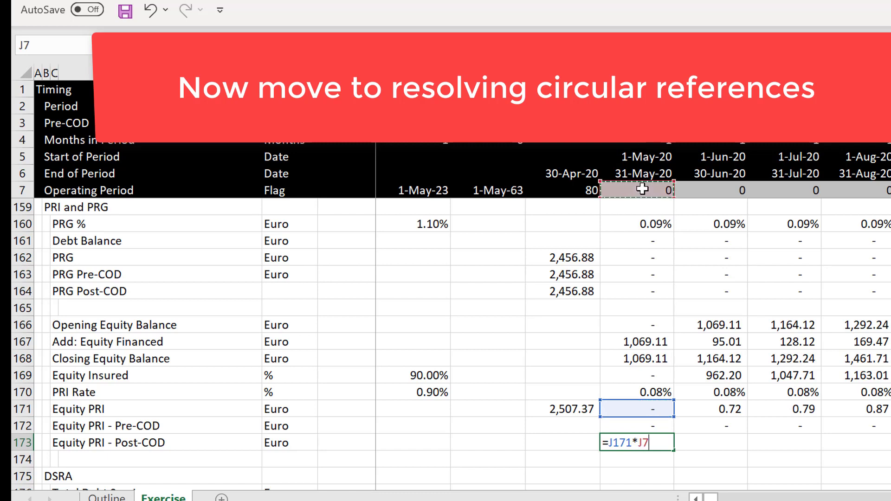
key(Return)
key(Up)
key(ctrl+shift+Right)
key(ctrl+r)
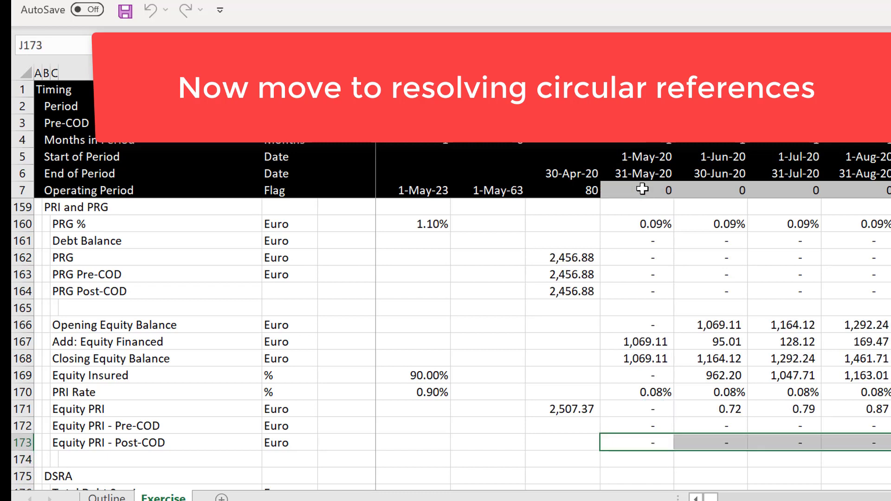
Copy the Equity PRI total formula in I171 down to I172 and I173.
key(Down)
key(Down)
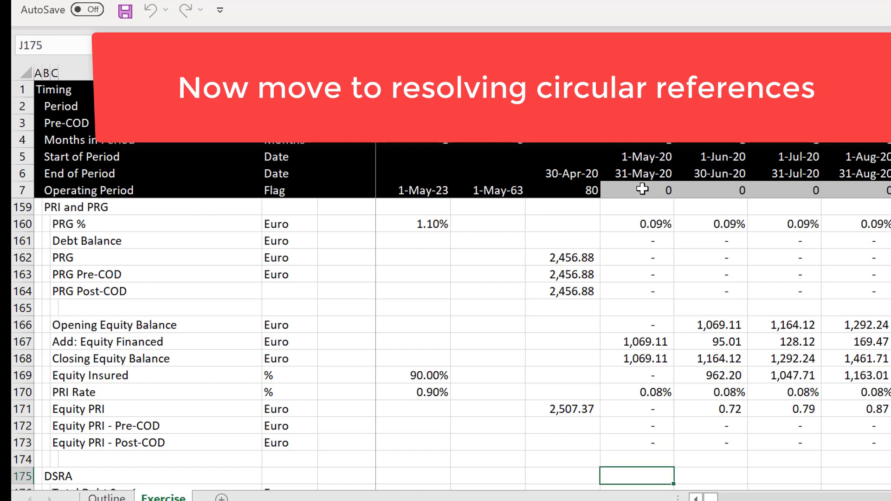
key(Up)
key(Up)
key(Up)
key(Left)
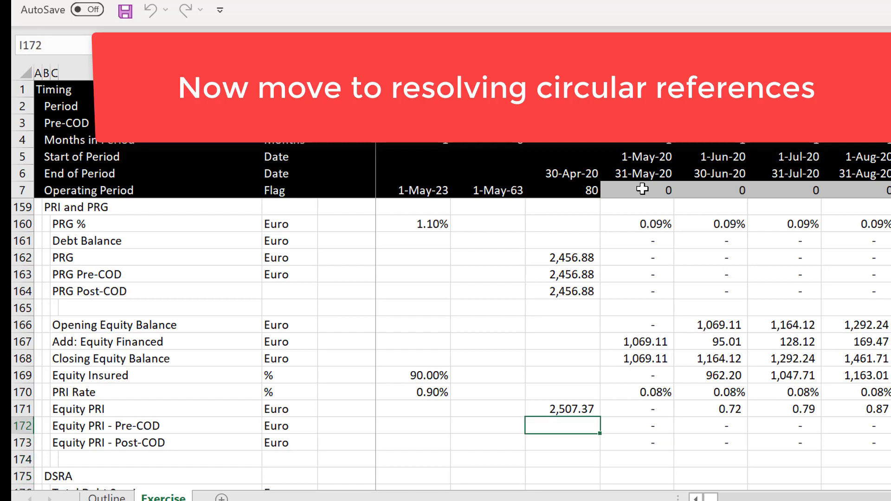
key(ctrl+d)
key(Down)
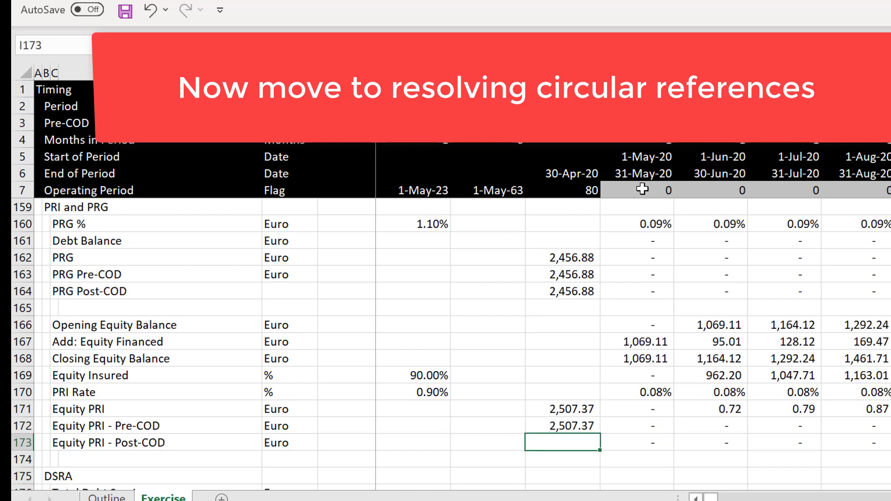
key(ctrl+d)
Try to link the computed PRG use of funds in H83 to the Equity PRI - Pre-COD total in I172.
key(Up)
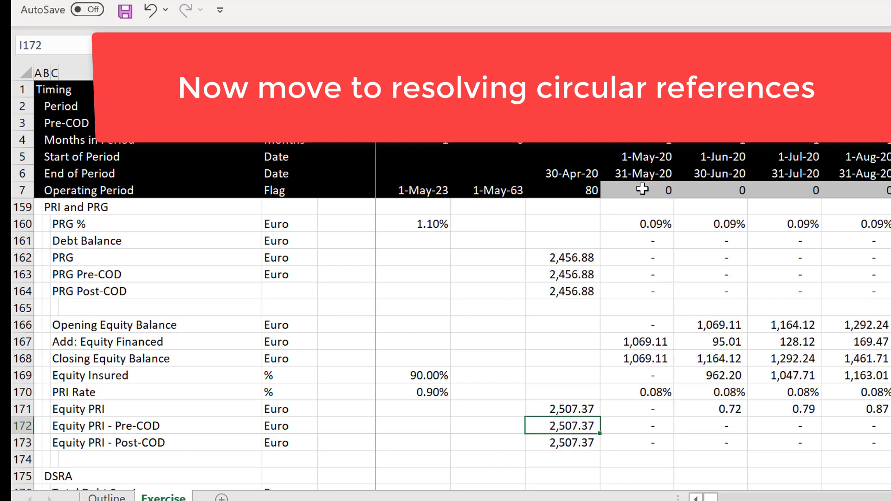
key(Page_Up)
key(Page_Up)
key(Page_Up)
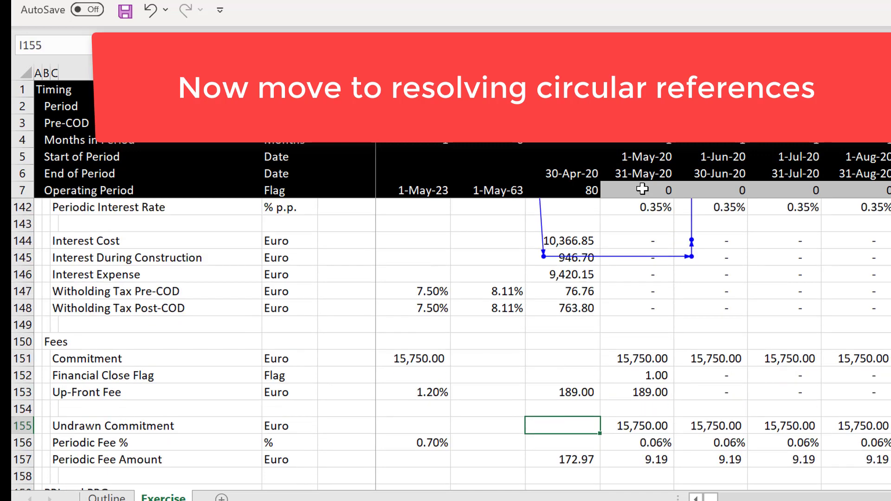
key(Page_Up)
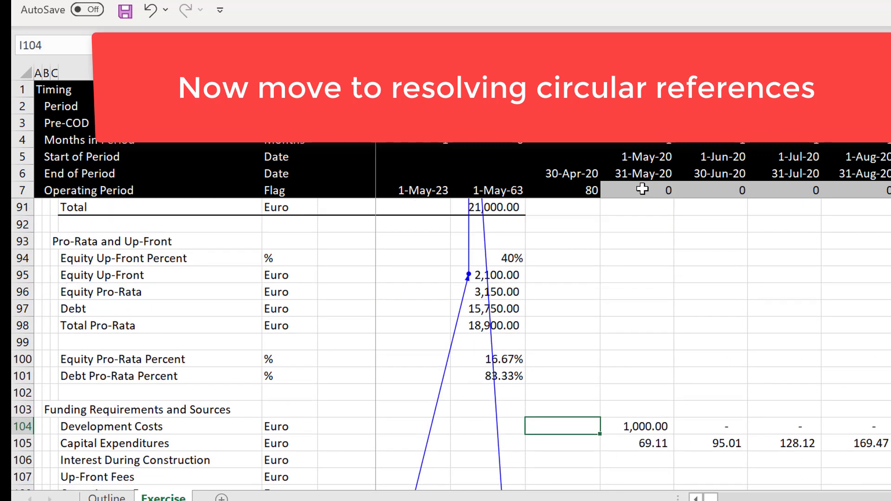
key(Page_Up)
key(Up)
key(Up)
key(Up)
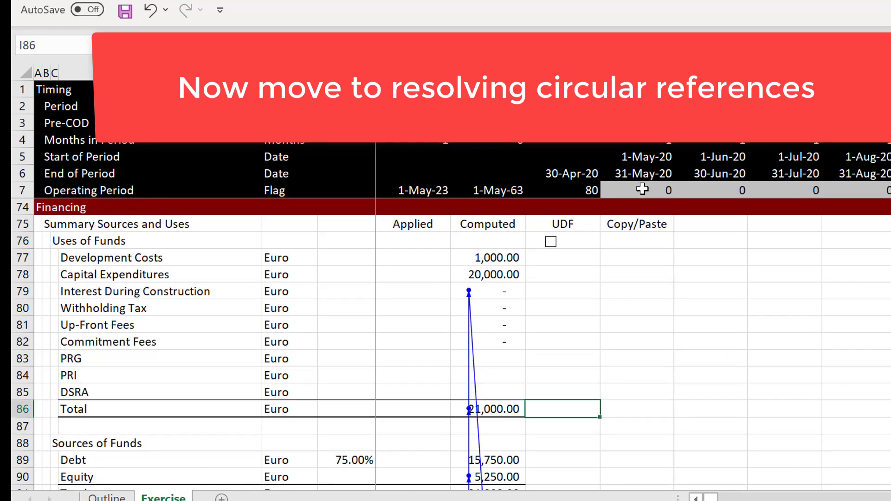
key(Left)
key(Up)
key(Up)
key(Up)
key(Up)
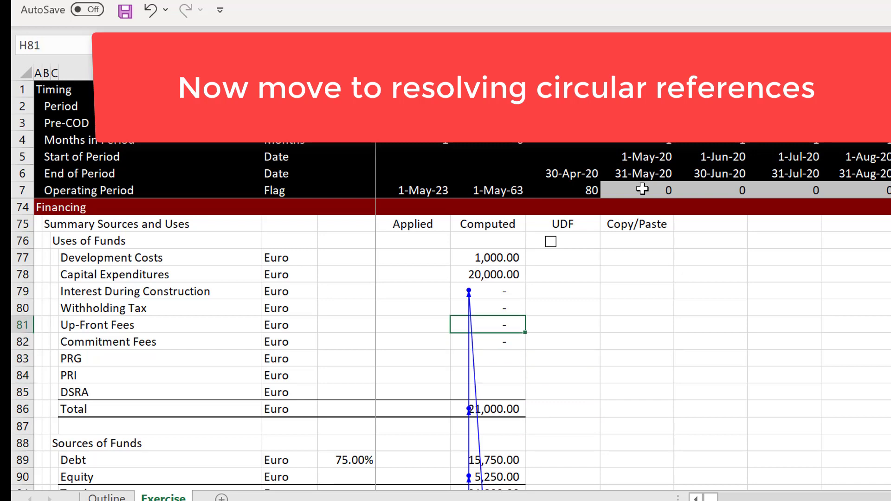
key(Down)
key(Down)
key(Down)
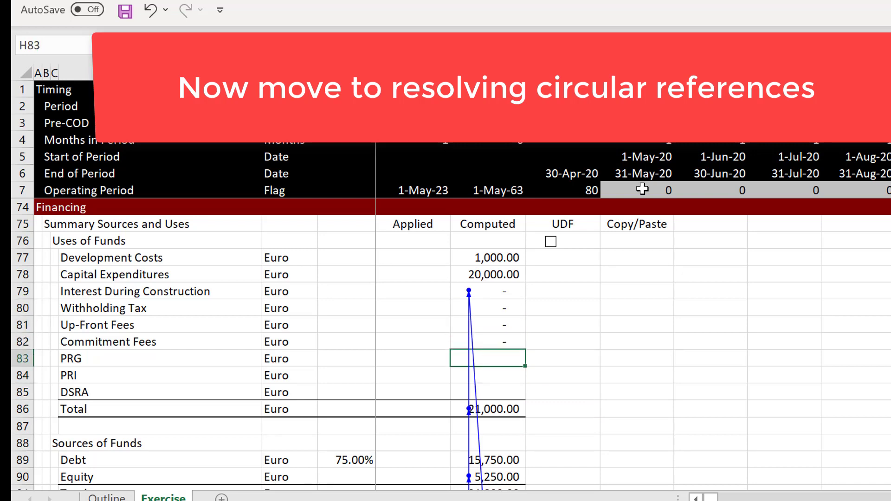
text(=)
key(Page_Down)
key(Page_Down)
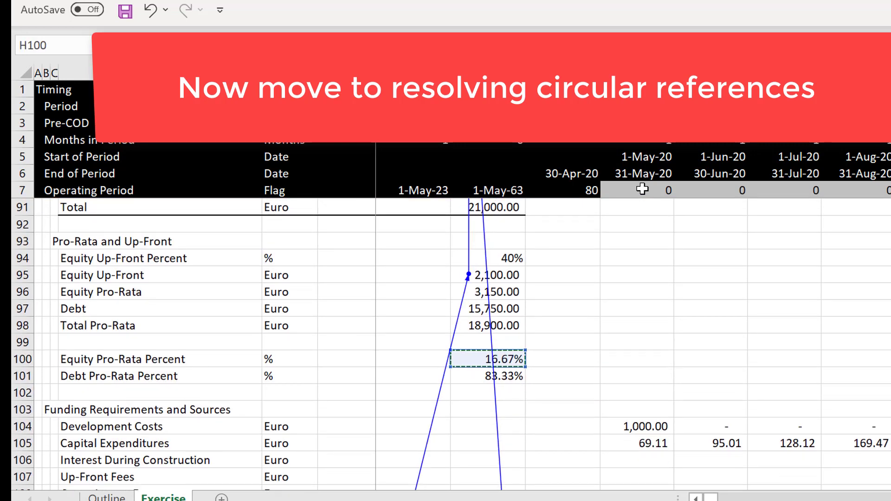
key(Page_Down)
key(Page_Down)
key(Page_Down)
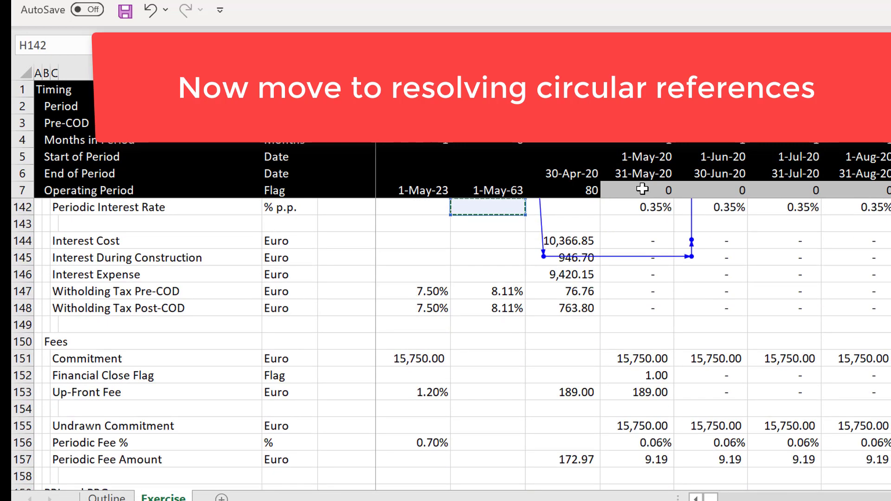
key(Down)
key(Down)
key(Down)
key(Down)
key(Down)
key(Down)
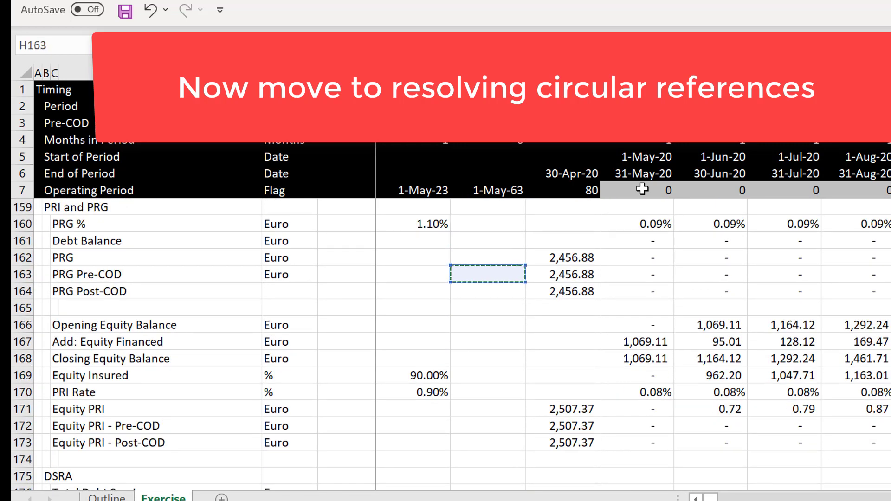
key(Down)
key(Down)
key(Down)
key(Down)
key(Down)
key(Down)
key(Down)
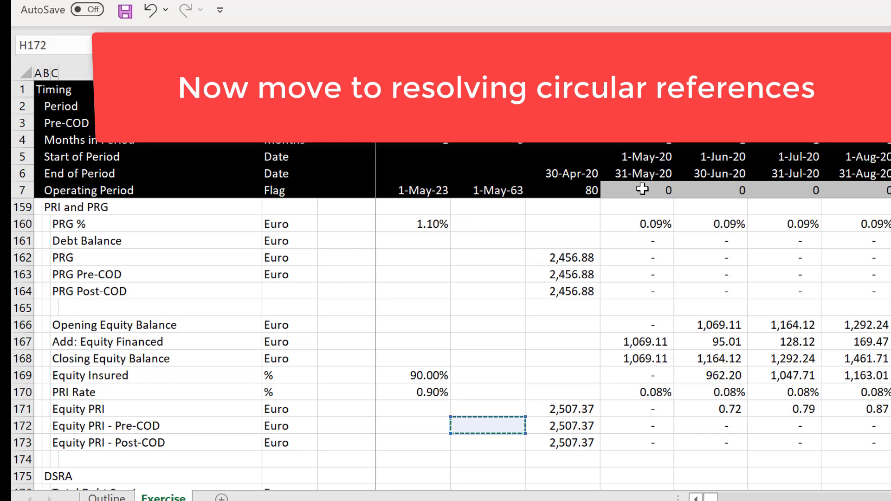
key(Right)
key(Return)
Link the computed PRI use of funds in H84 to the Equity PRI - Pre-COD total in I172.
key(Up)
key(Up)
key(Up)
key(Up)
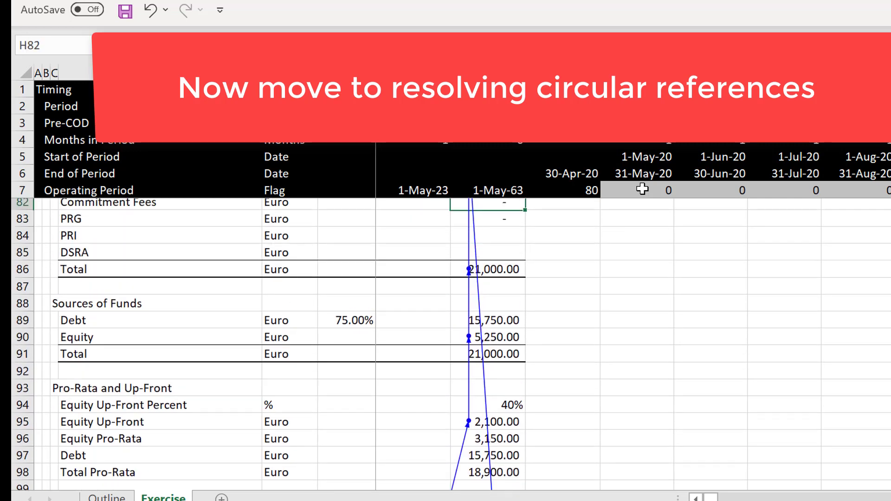
key(Down)
key(Down)
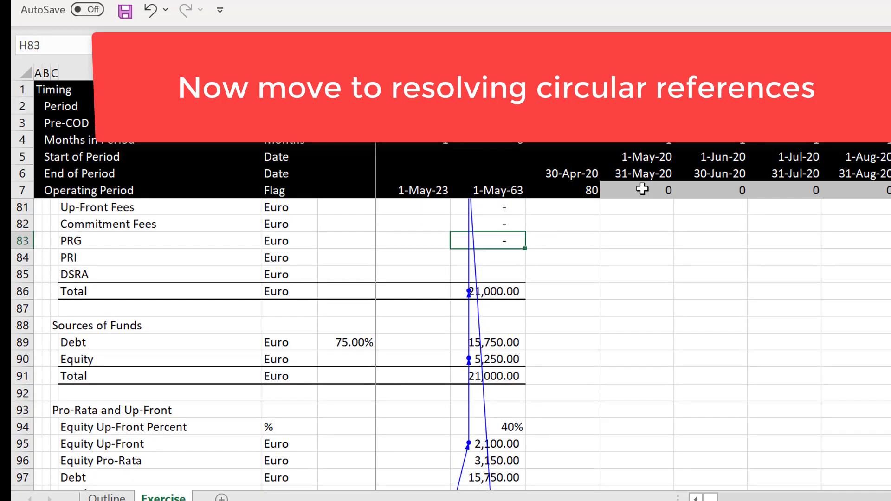
text(=)
key(Down)
key(Down)
key(Down)
key(Down)
key(Down)
key(Down)
key(Down)
key(Down)
key(Down)
key(Down)
key(Down)
key(Down)
key(Down)
key(Down)
key(Down)
key(Down)
key(Down)
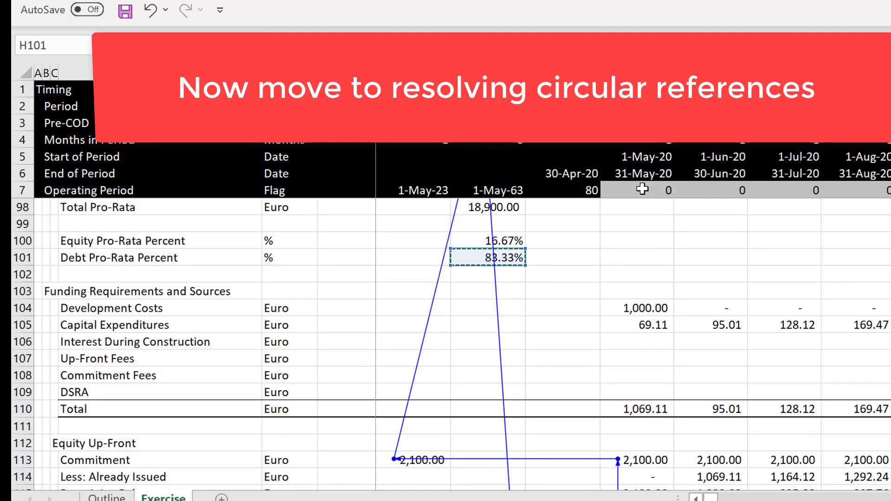
key(Down)
key(Down)
key(Down)
key(Down)
key(Down)
key(Down)
key(Down)
key(Down)
key(Down)
key(Down)
key(Down)
key(Down)
key(Down)
key(Down)
key(Down)
key(Down)
key(Down)
key(Down)
key(Down)
key(Down)
key(Down)
key(Down)
key(Down)
key(Down)
key(Down)
key(Down)
key(Down)
key(Down)
key(Down)
key(Down)
key(Down)
key(Down)
key(Down)
key(Down)
key(Down)
key(Down)
key(Down)
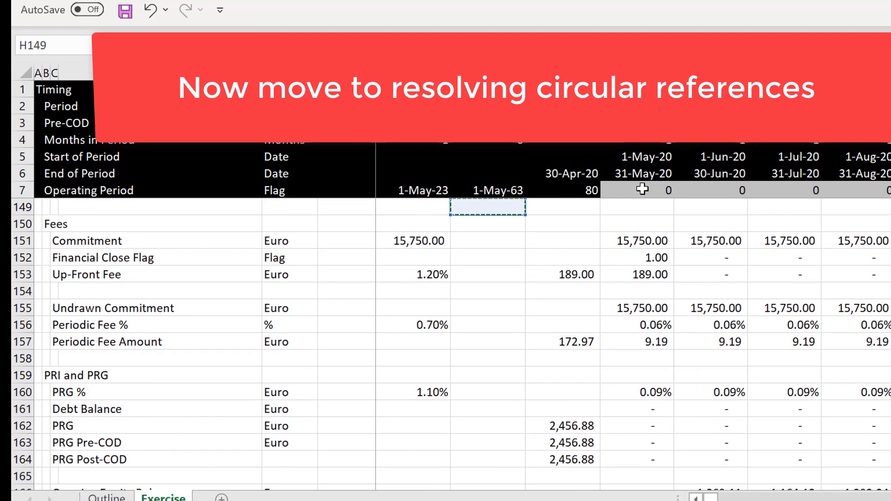
key(Down)
key(Down)
key(Down)
key(Down)
key(Down)
key(Down)
key(Down)
key(Down)
key(Down)
key(Down)
key(Down)
key(Down)
key(Down)
key(Down)
key(Down)
key(Down)
key(Down)
key(Down)
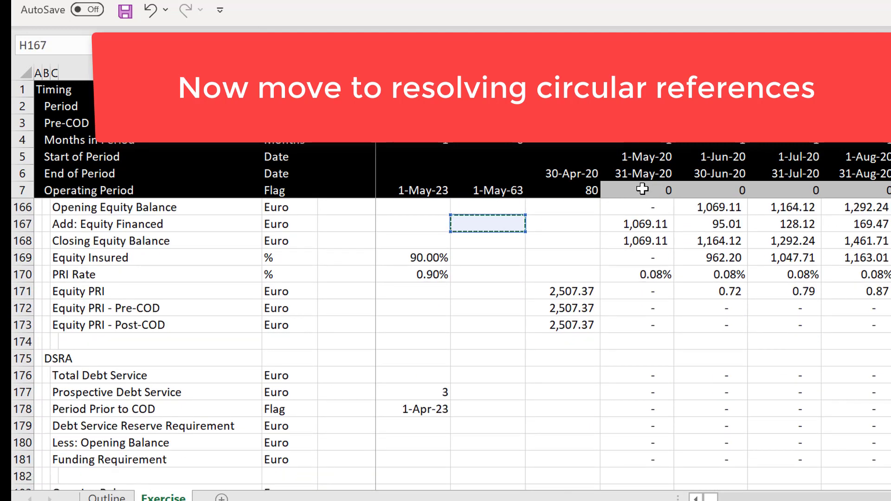
key(Down)
key(Down)
key(Down)
key(Down)
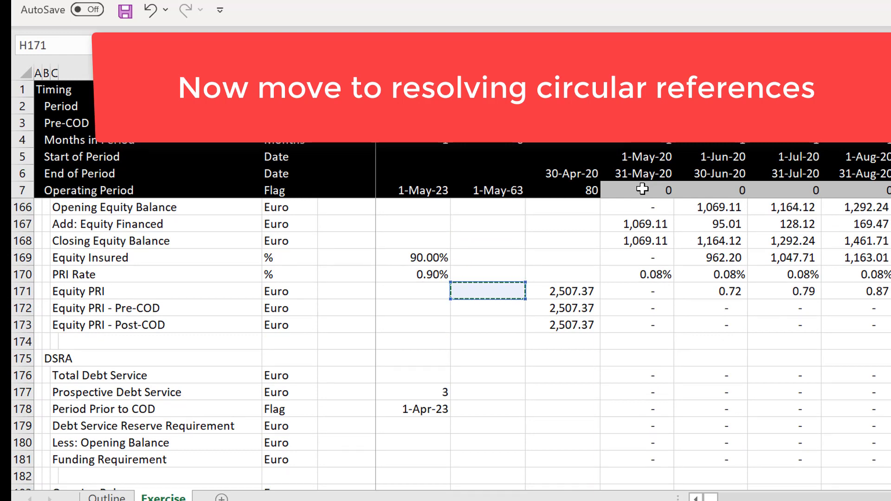
key(Down)
key(Right)
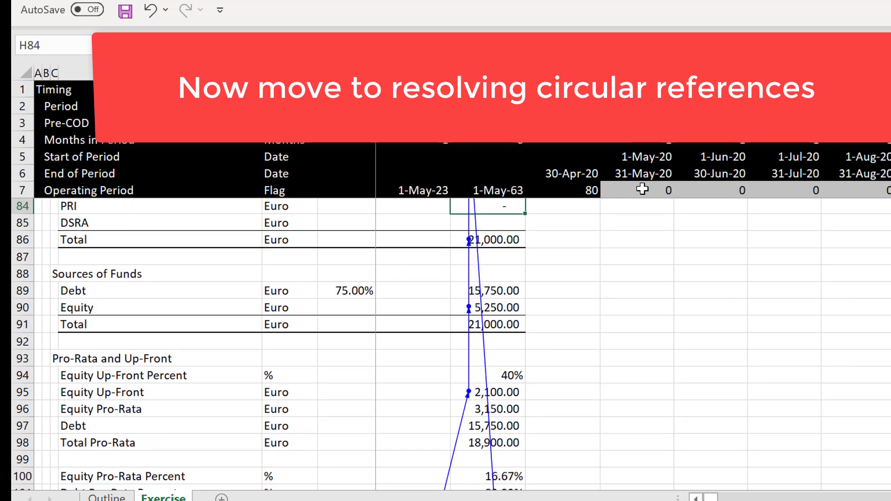
Replace the PRG formula in H83 with a link to the PRG Pre-COD total in I163.
key(Up)
key(Up)
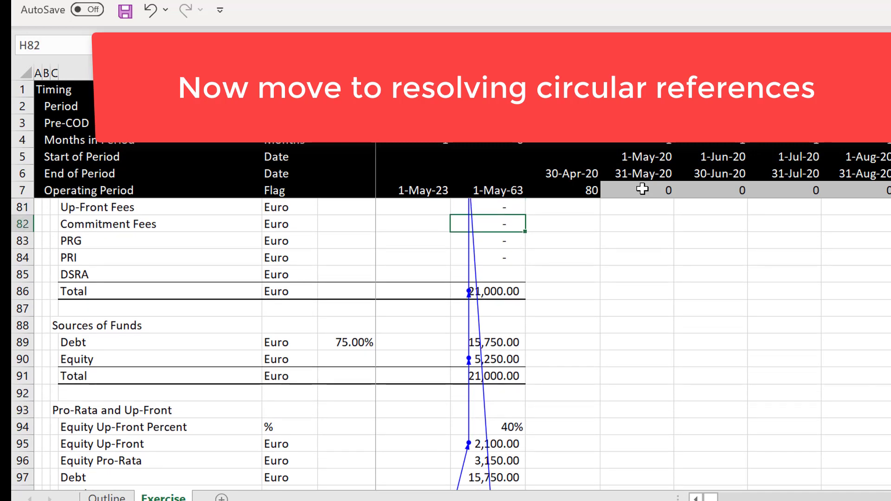
key(Down)
text(=)
key(Page_Down)
key(Page_Down)
key(Page_Down)
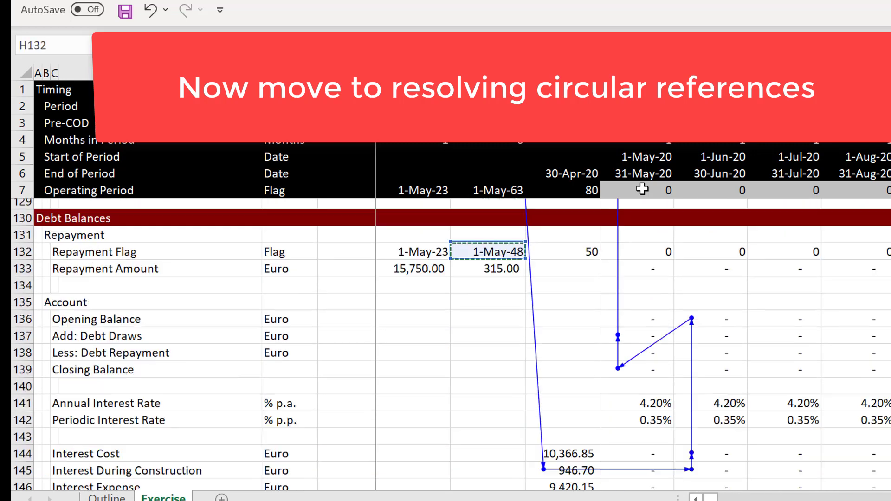
key(Page_Down)
key(Down)
key(Down)
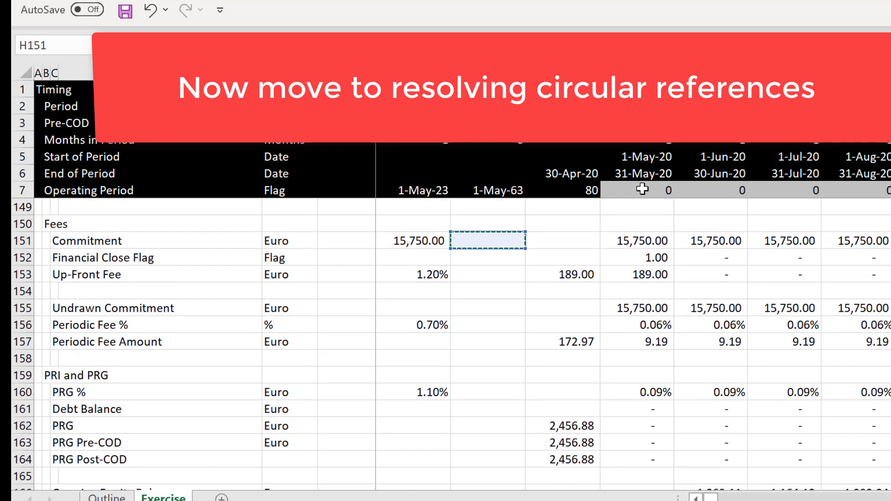
key(Down)
key(Down)
key(Down)
key(Right)
key(Right)
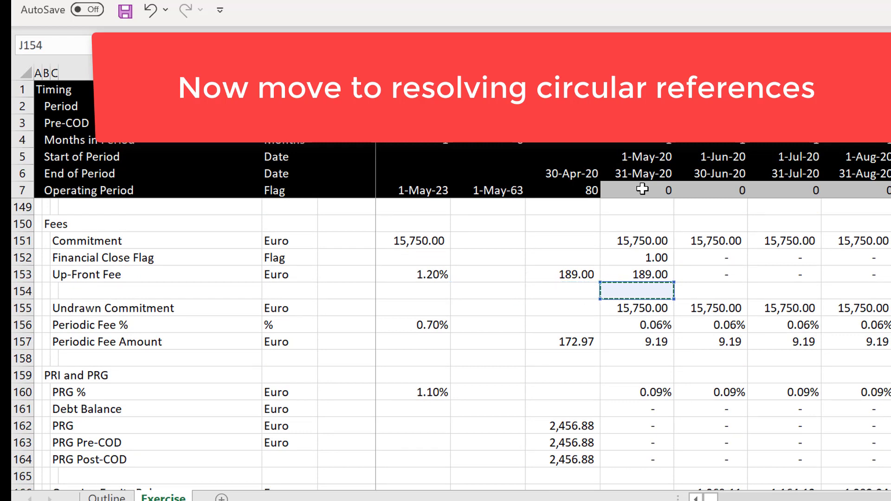
key(Down)
key(Down)
key(Down)
key(Down)
key(Down)
key(Down)
key(Down)
key(Down)
key(Down)
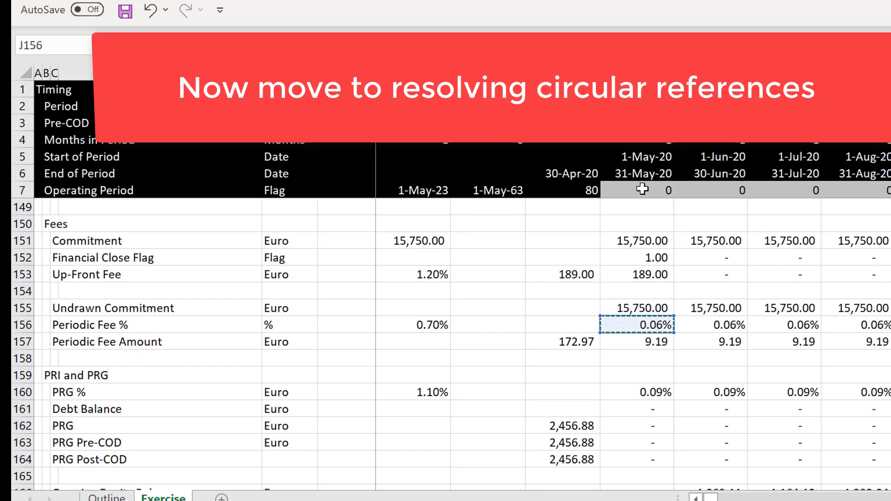
key(Left)
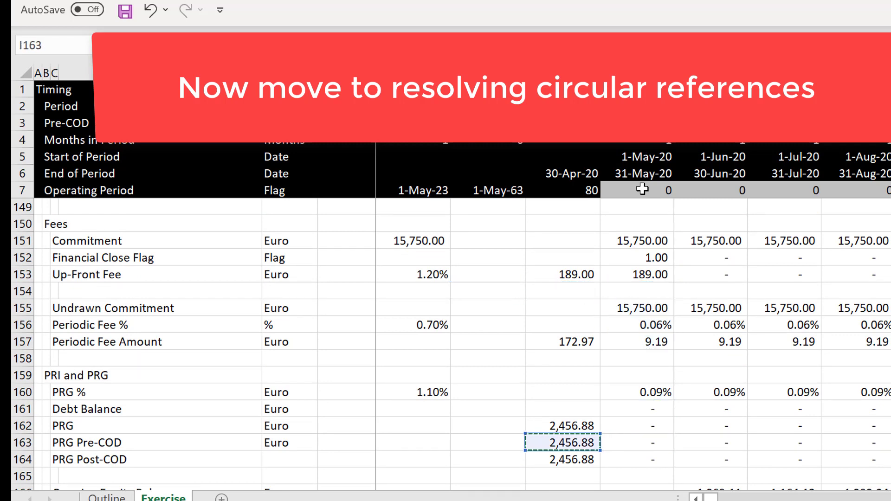
key(Return)
key(Page_Up)
key(Page_Up)
key(Page_Up)
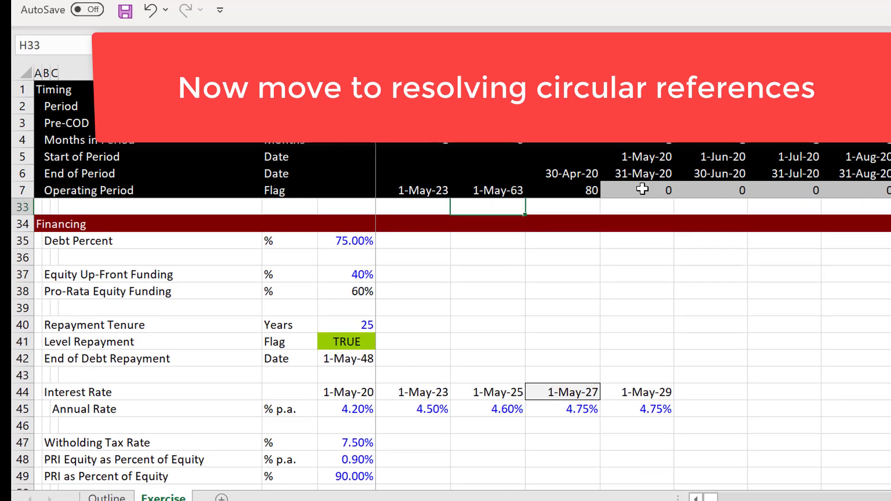
key(Page_Down)
key(Page_Down)
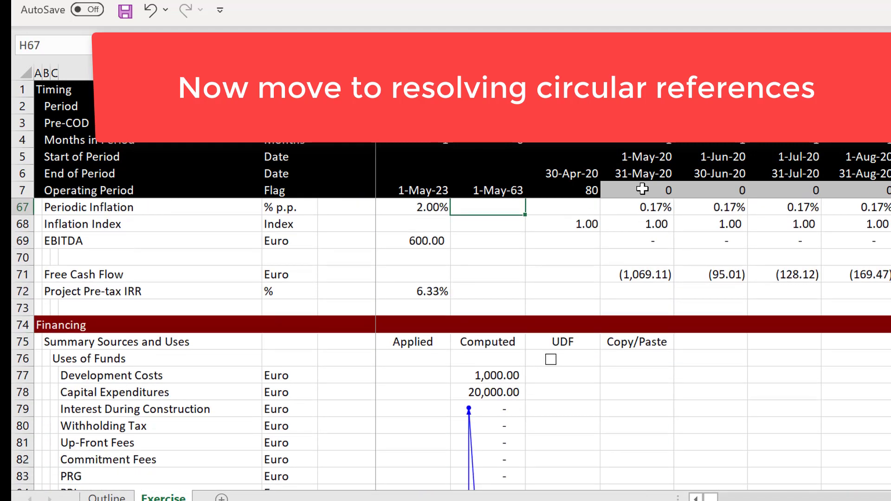
Link the computed DSRA use of funds in H85 to the Add: Funding Pre-COD total in I184.
key(Page_Down)
key(Up)
key(Up)
key(Down)
key(Down)
key(Down)
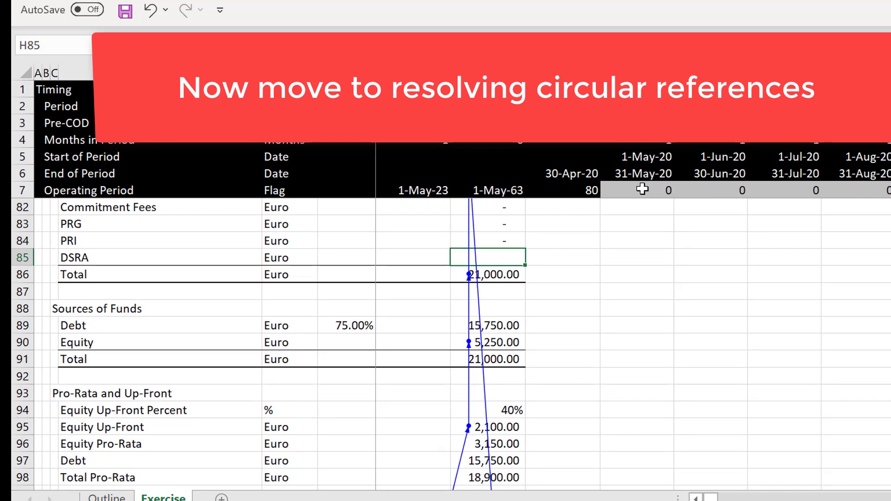
text(=)
key(Page_Down)
key(Page_Down)
key(Page_Down)
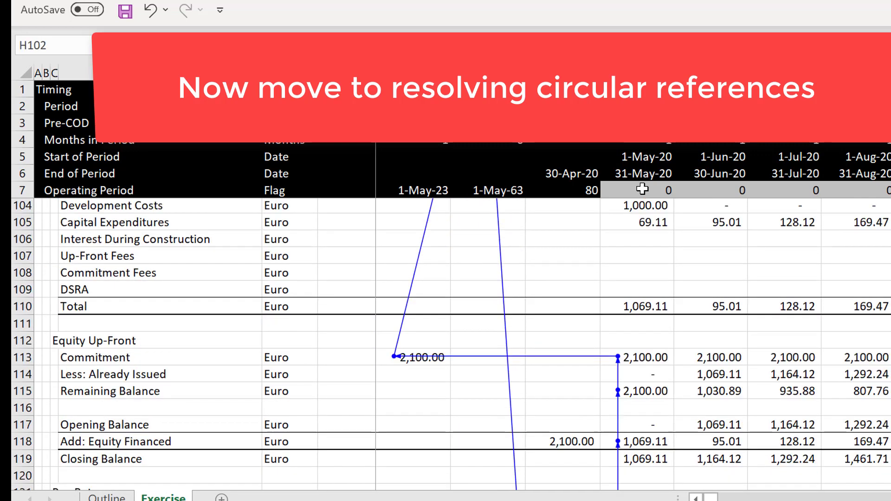
key(Page_Down)
key(Page_Down)
key(Page_Down)
key(Page_Down)
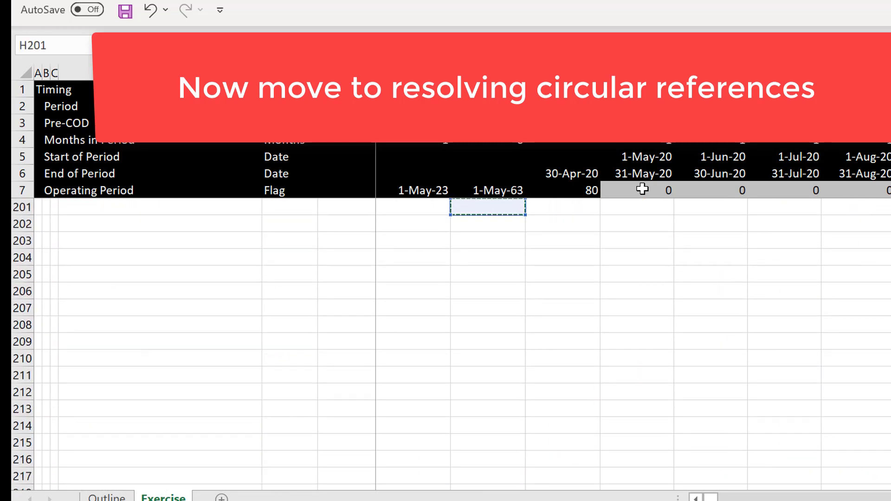
key(Page_Up)
key(Up)
key(Up)
key(Up)
key(Up)
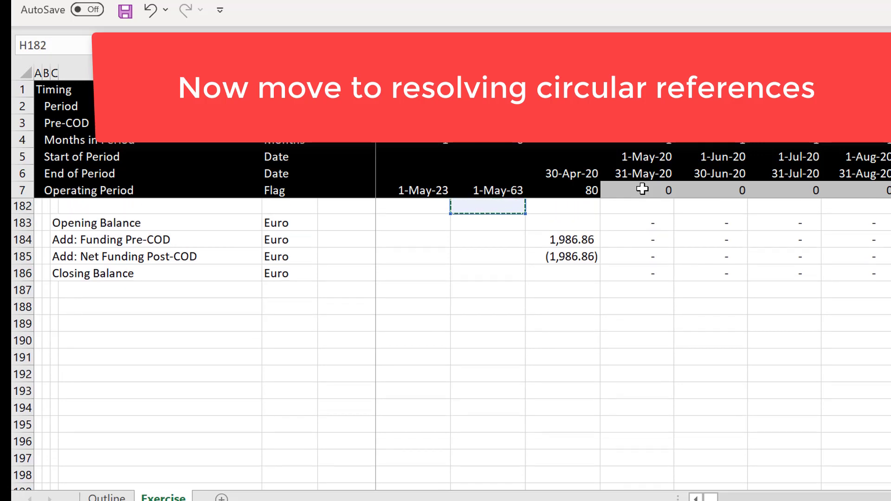
key(Up)
key(Down)
key(Down)
key(Down)
key(Down)
key(Down)
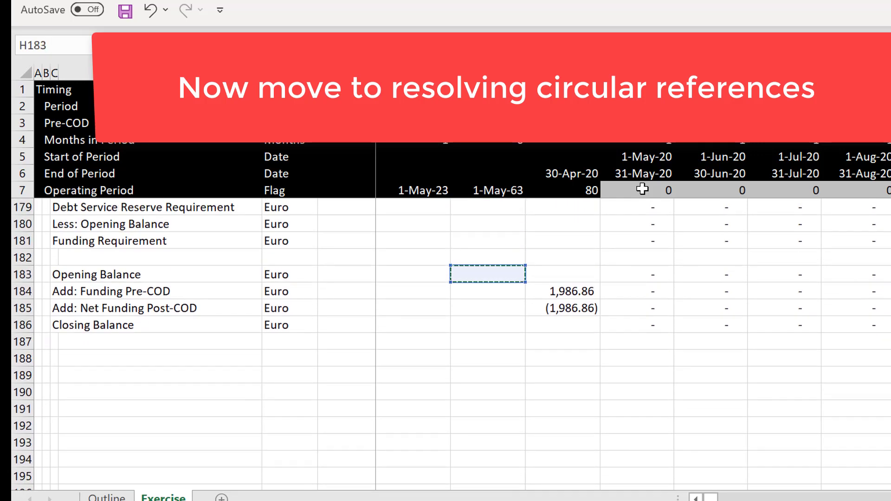
key(Right)
key(Return)
Review the computed uses of funds in the Summary Sources and Uses block, along with its UDF and Copy/Paste columns.
key(Up)
key(Up)
key(Up)
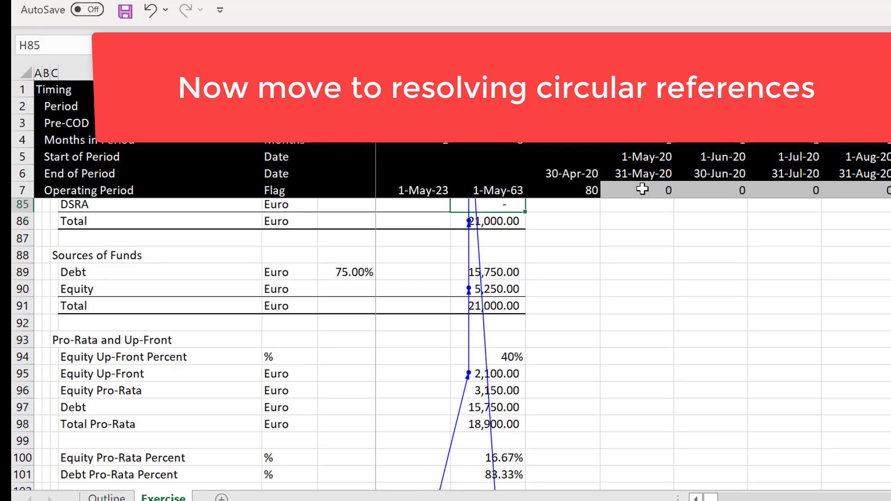
key(Up)
key(Up)
key(Up)
key(Up)
key(Up)
key(Up)
key(Up)
key(Up)
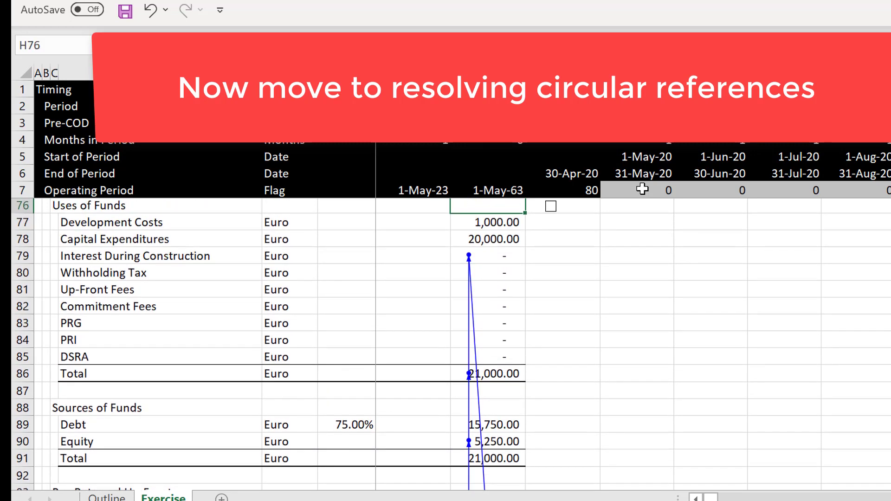
key(Up)
key(Down)
key(Down)
key(Down)
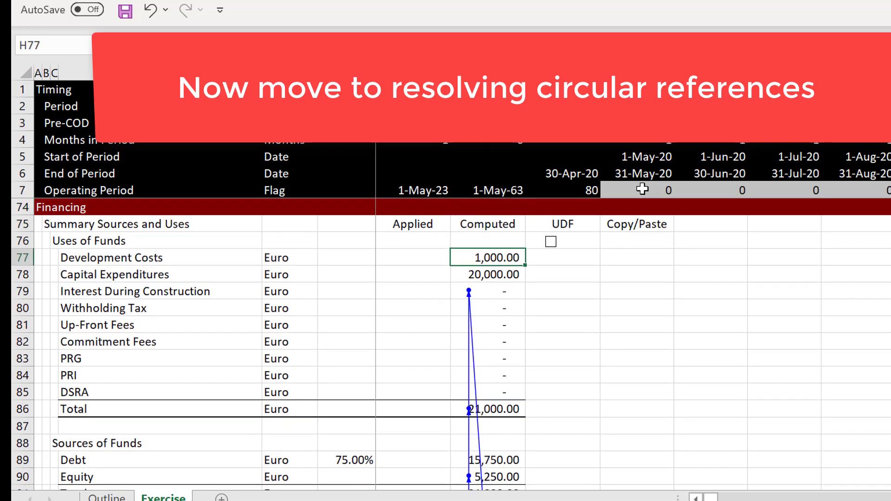
key(Up)
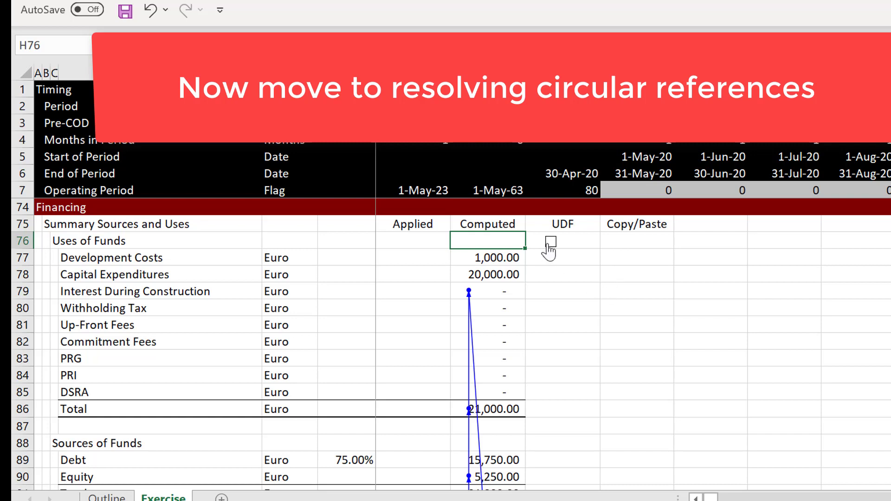
click(634, 264)
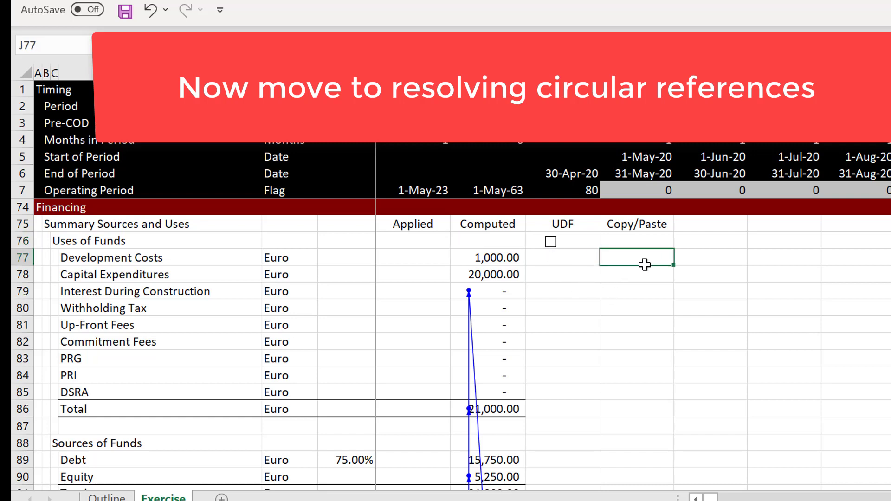
Highlight the computed uses of funds from Development Costs to DSRA in H77:H85 and check the individual items.
key(Left)
key(Left)
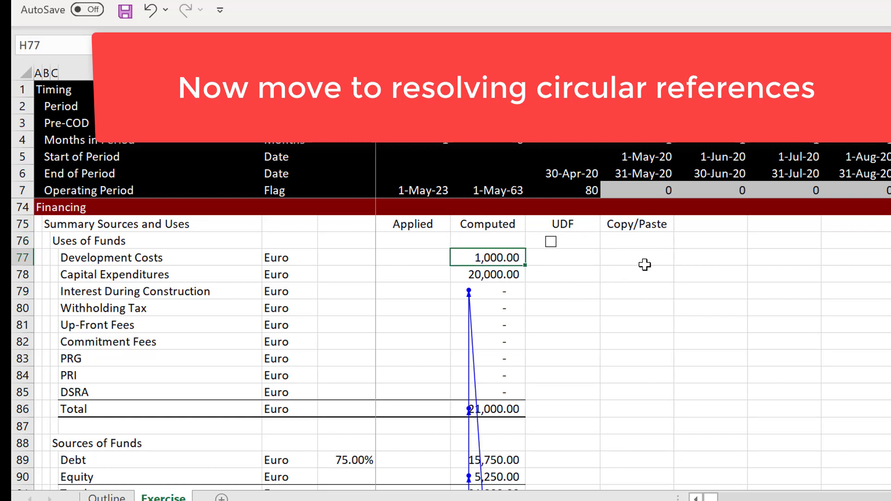
key(shift+Down)
key(shift+Down)
key(shift+Down)
key(shift+Down)
key(shift+Down)
key(shift+Down)
key(shift+Down)
key(shift+Down)
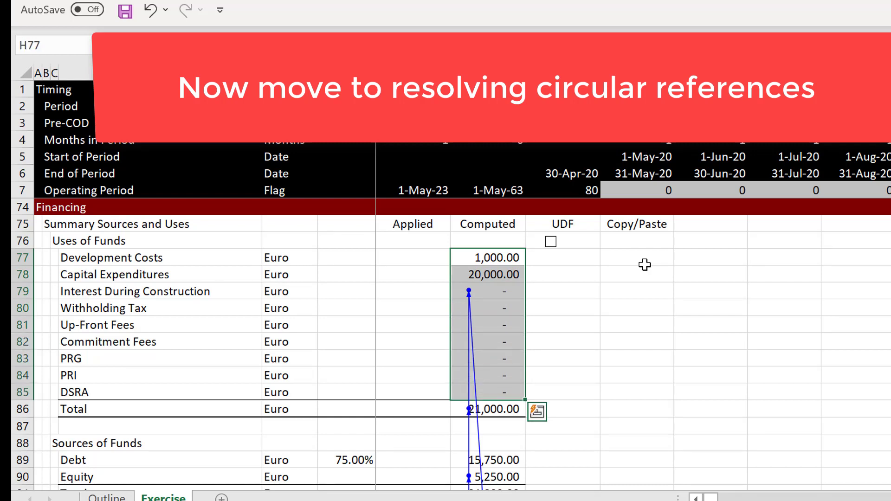
key(Left)
key(Right)
key(Down)
key(Down)
key(Down)
key(Down)
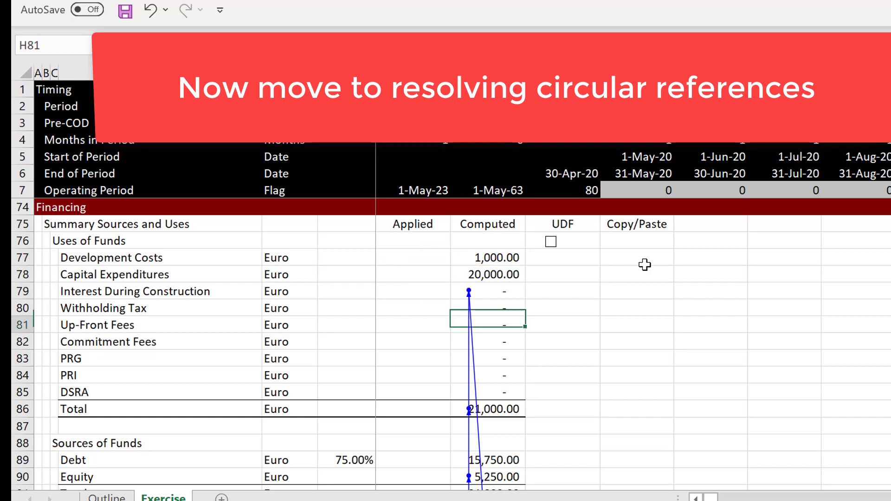
Examine the computed uses of funds from Development Costs down to the Total row.
key(Down)
key(Down)
key(Down)
key(Down)
key(Down)
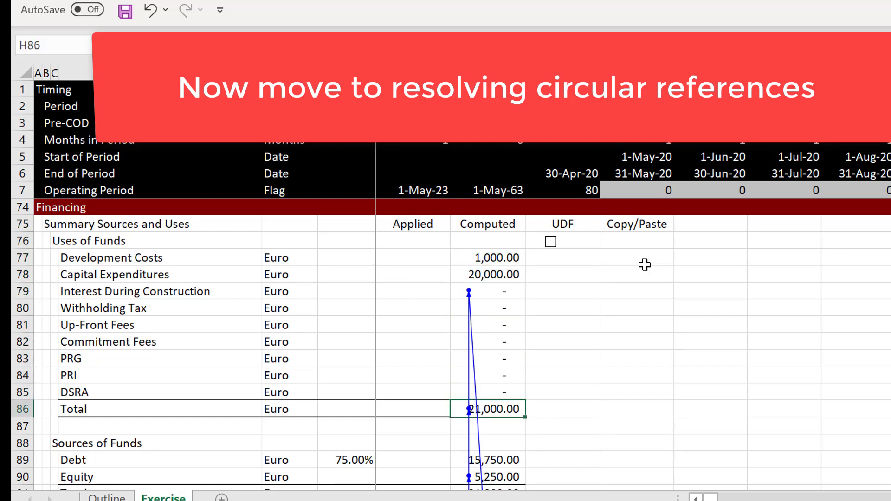
key(Up)
key(Up)
key(Up)
key(Up)
key(Up)
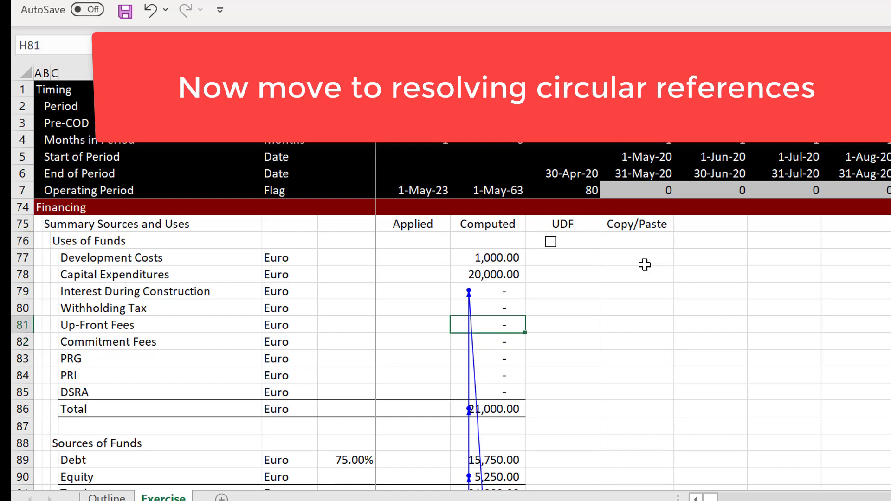
key(Up)
key(Up)
key(Up)
key(Up)
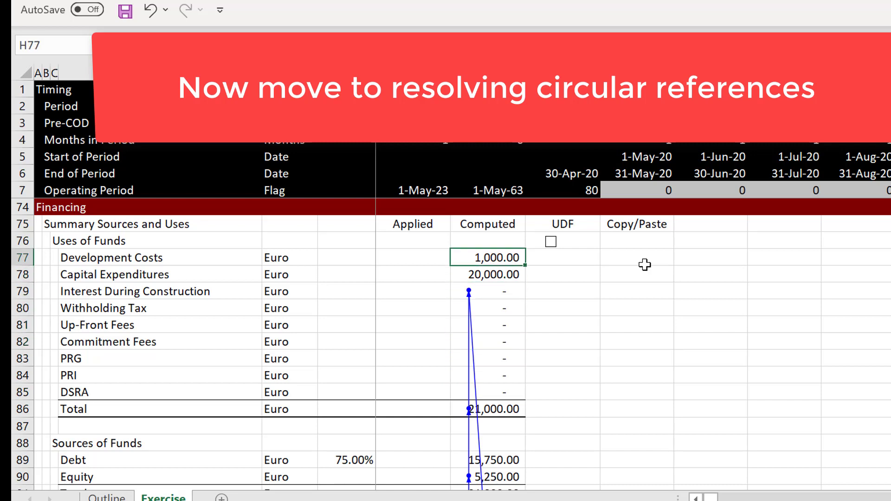
key(Down)
key(Up)
key(Down)
key(Down)
key(Down)
key(Up)
key(Up)
key(Up)
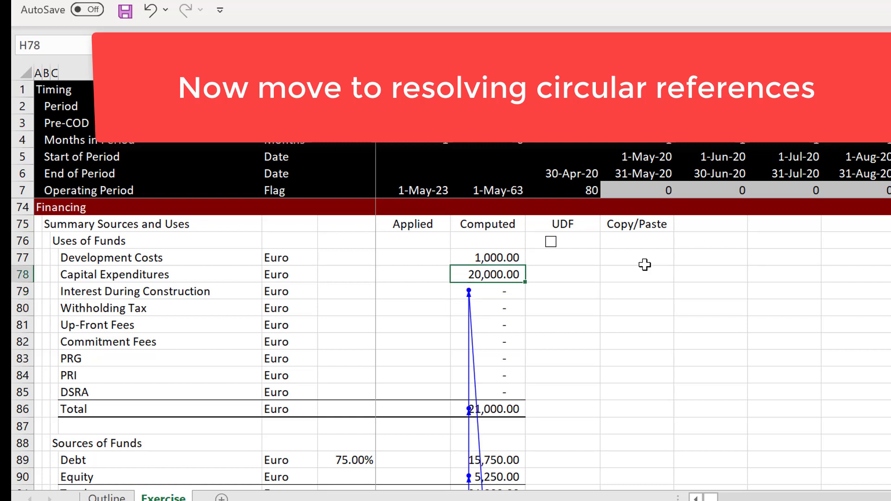
Name the computed uses of funds range H77:H85 "computed_uses".
key(shift+Down)
key(shift+Down)
key(shift+Down)
key(shift+Down)
key(shift+Down)
key(shift+Down)
key(shift+Down)
key(shift+Down)
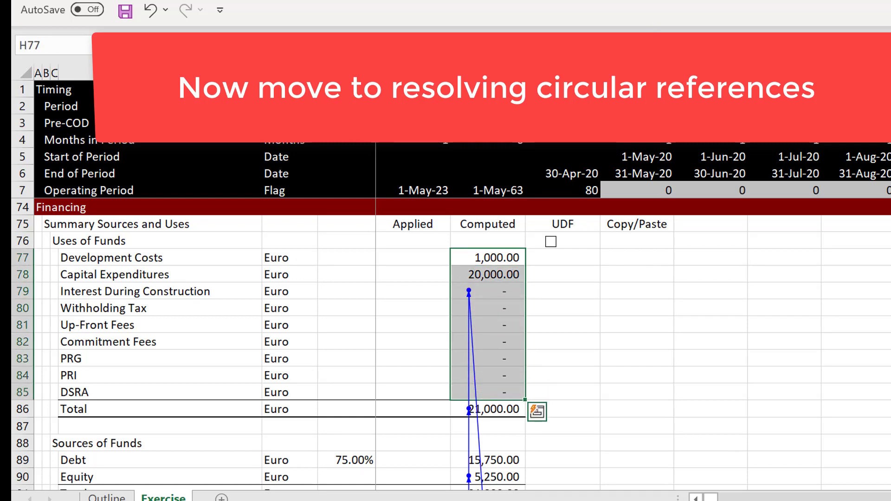
click(43, 44)
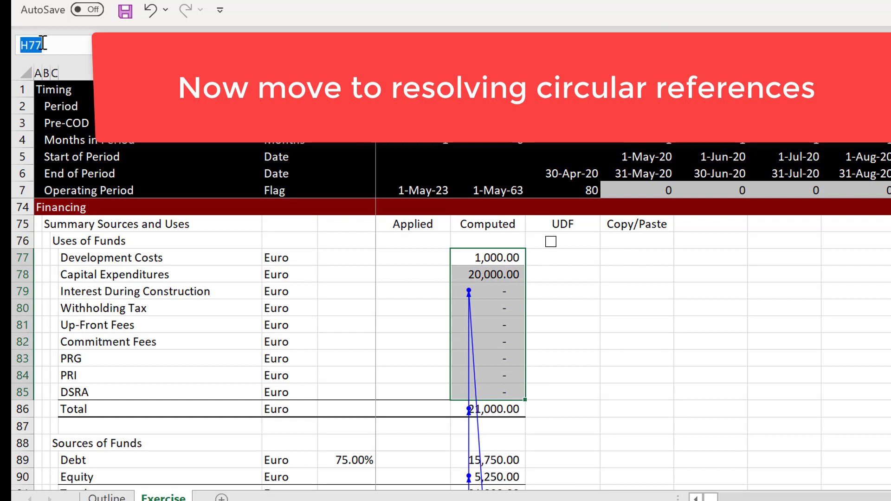
text(computed_)
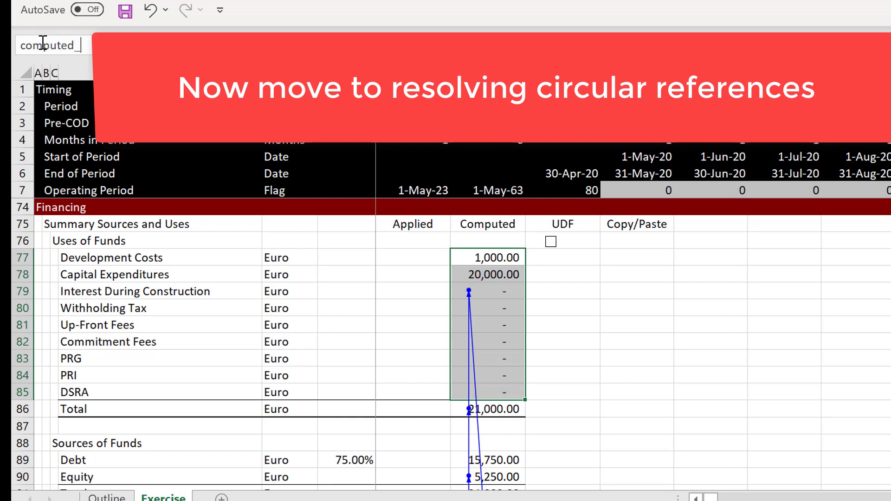
text(uses)
key(Return)
Name the empty Copy/Paste range J77:J85 "psted_uses".
key(Right)
key(Right)
key(shift+Down)
key(shift+Down)
key(shift+Down)
key(shift+Down)
key(shift+Down)
key(shift+Down)
key(shift+Down)
key(shift+Down)
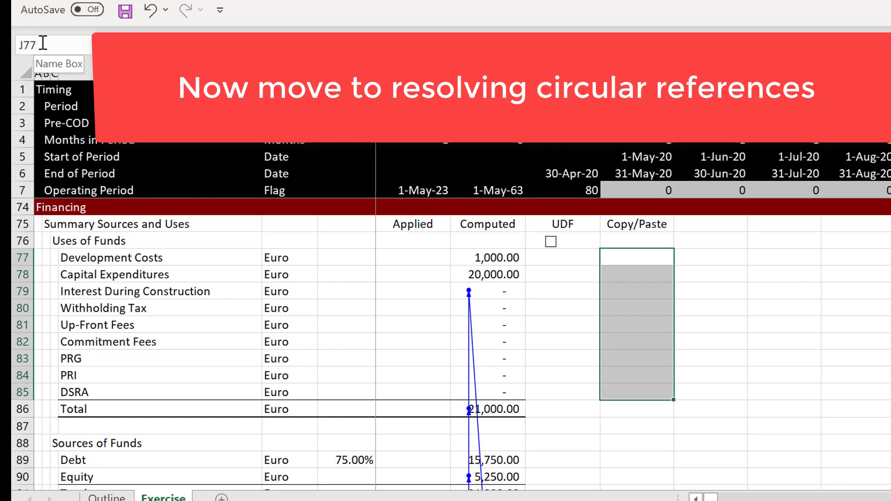
click(42, 43)
text(psted_uses)
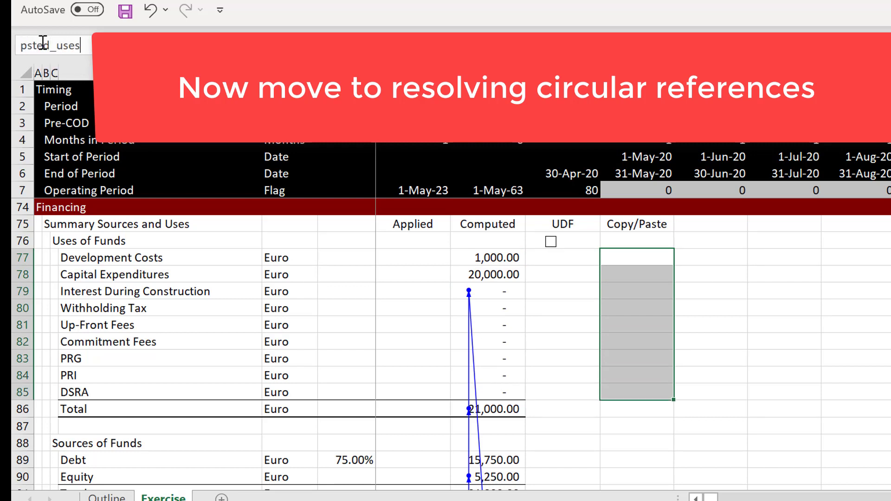
key(Return)
Select cell H77 and start recording a macro stored in This Workbook.
key(Left)
key(Left)
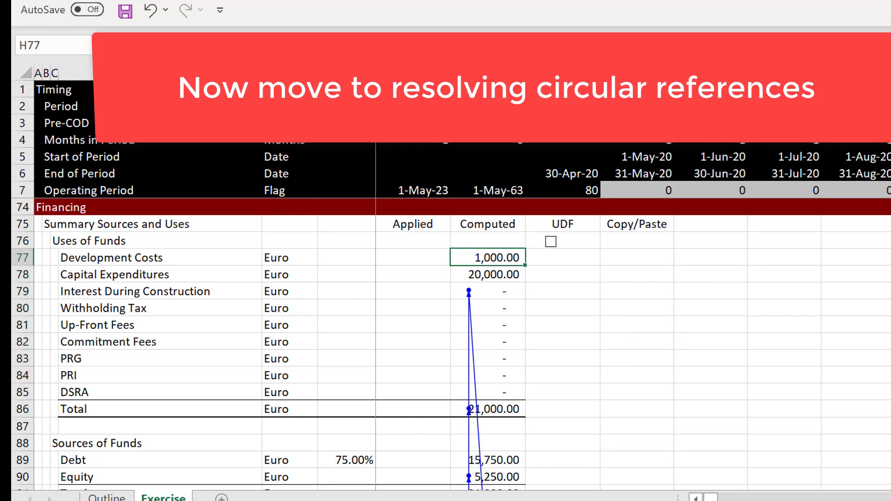
click(57, 500)
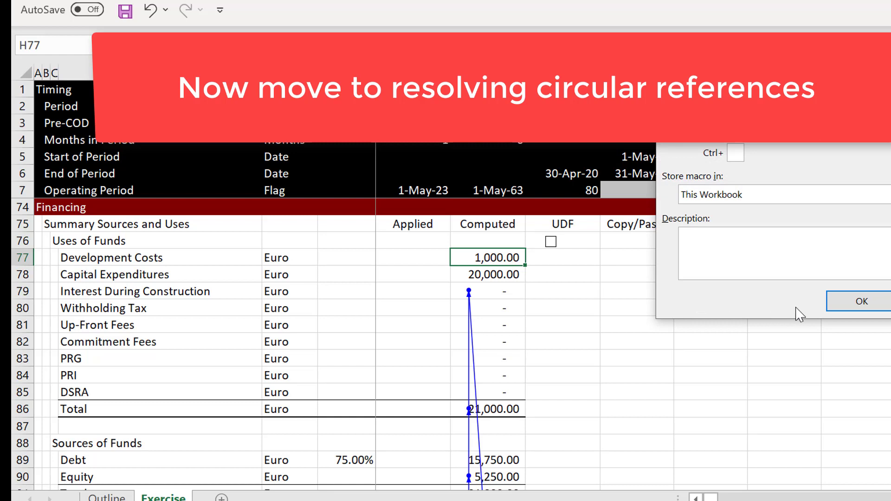
click(849, 309)
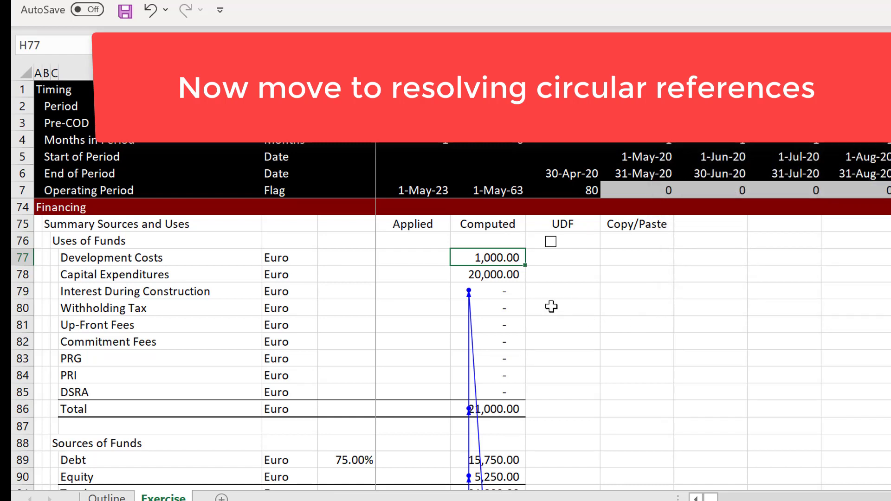
Copy the computed uses H77:H85 and paste them as values into the Copy/Paste column from J77.
key(shift+Down)
key(shift+Down)
key(shift+Down)
key(shift+Down)
key(shift+Down)
key(shift+Down)
key(shift+Down)
key(shift+Down)
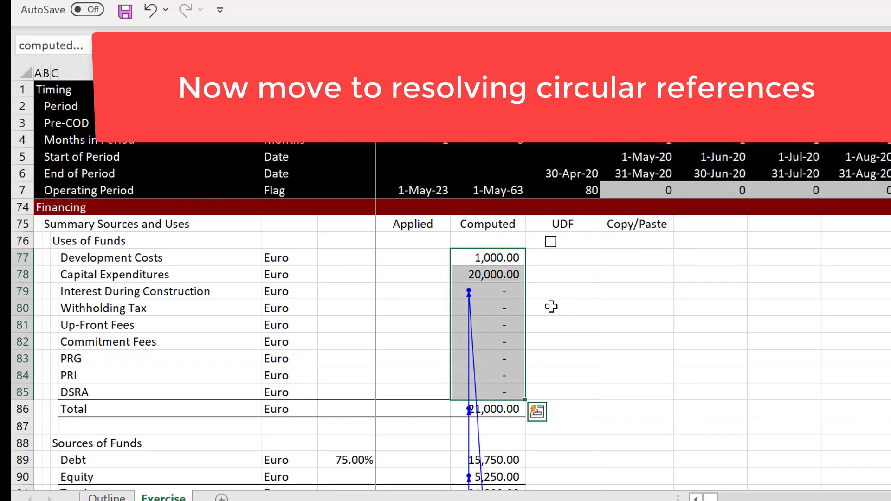
key(ctrl+q)
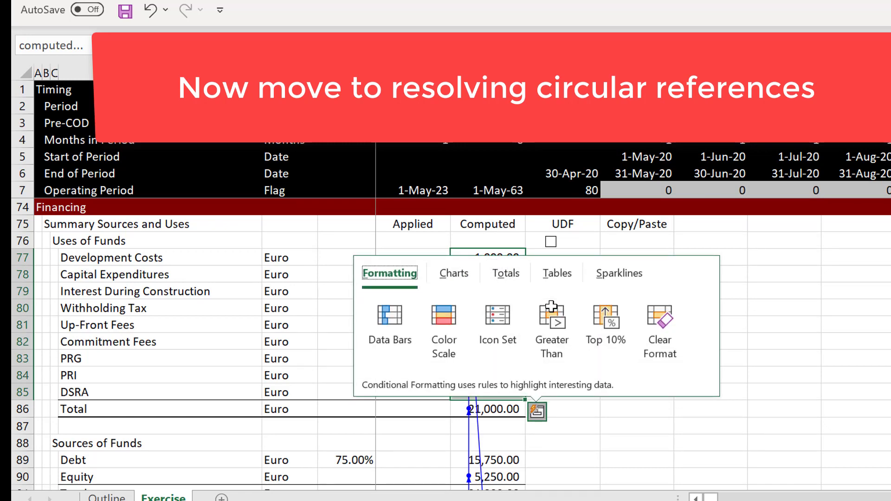
key(Escape)
key(ctrl+c)
key(Right)
key(Right)
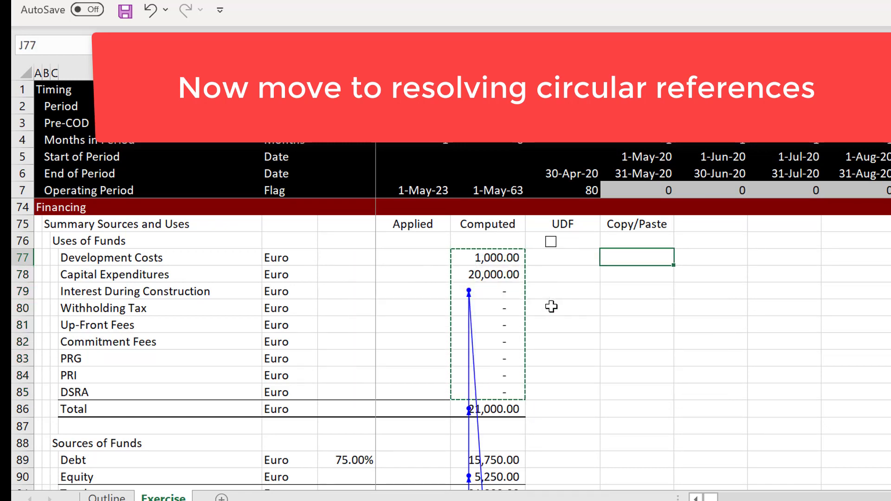
key(ctrl+alt+v)
key(v)
key(Return)
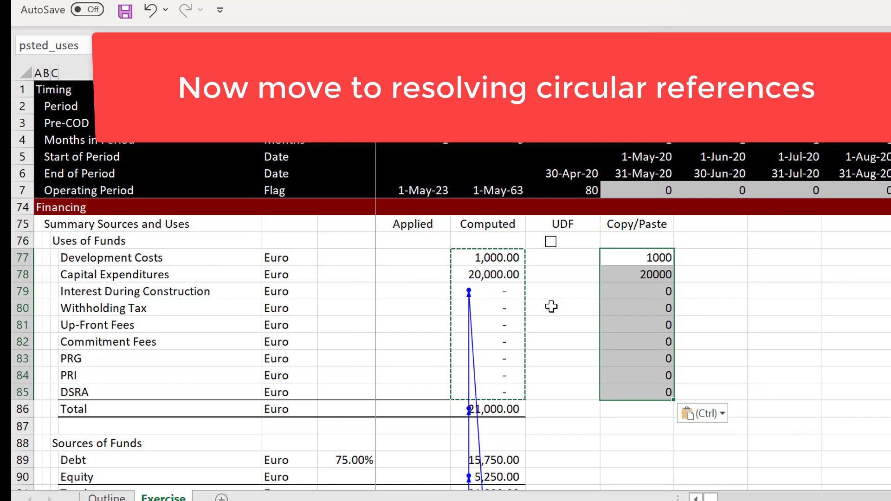
Clear the copy selection, select cell G77 and end the macro recording.
key(Escape)
key(Left)
key(Left)
key(Left)
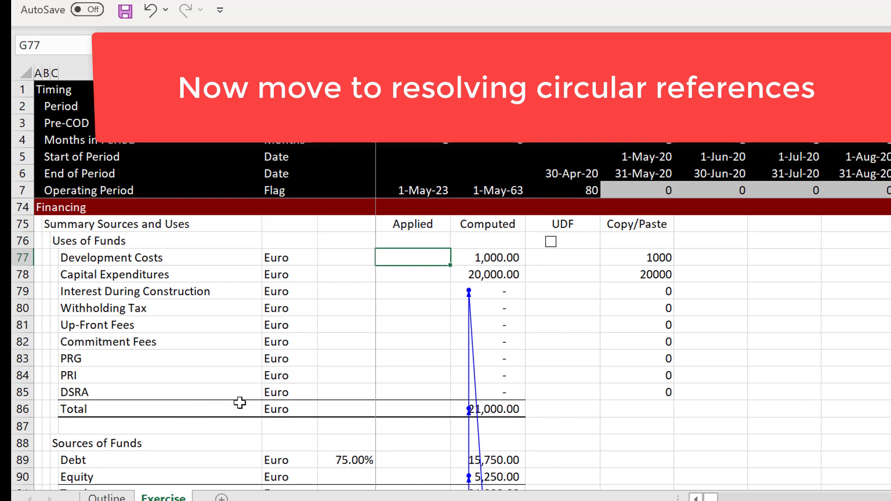
Limit the macro list to This Workbook and open the recorded macro for editing.
click(519, 1)
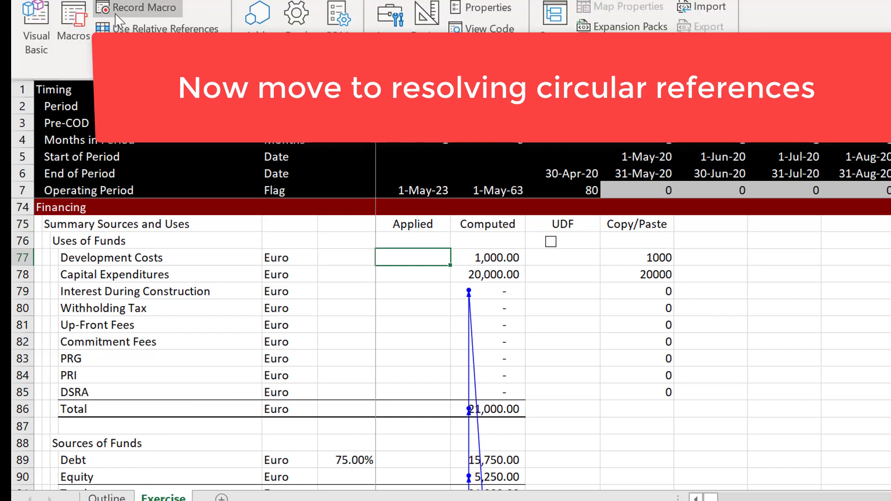
click(76, 10)
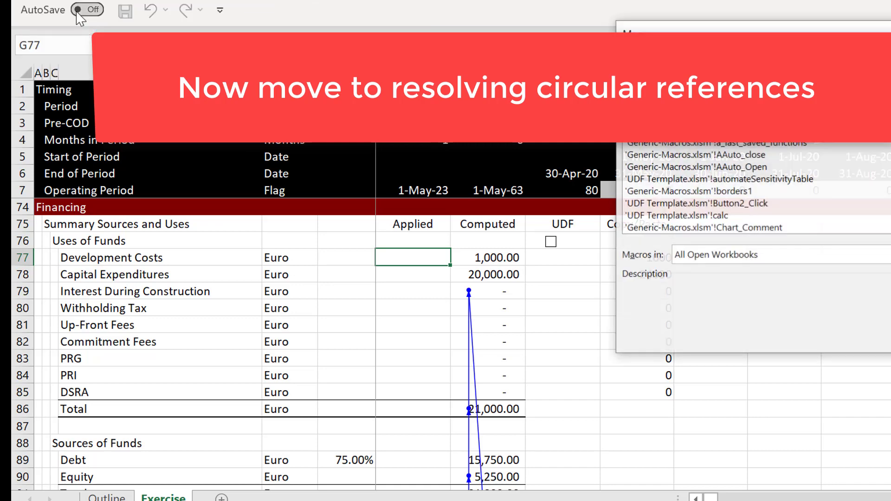
click(887, 257)
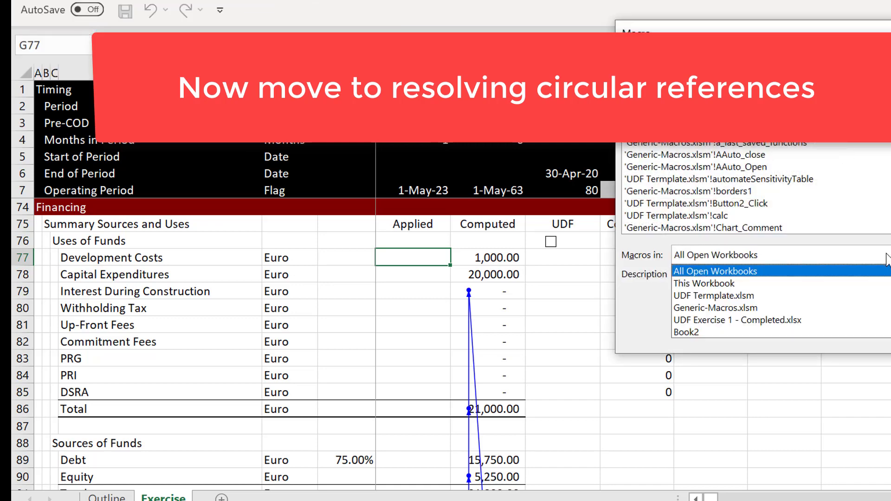
click(829, 284)
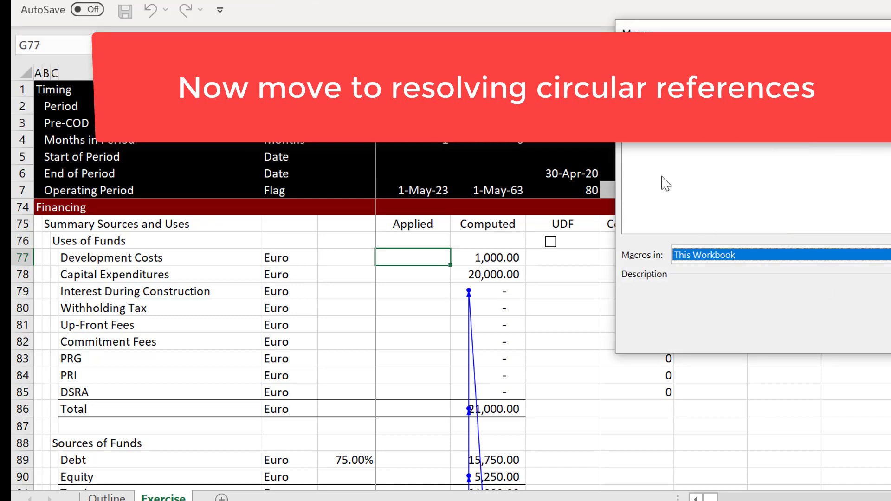
click(753, 68)
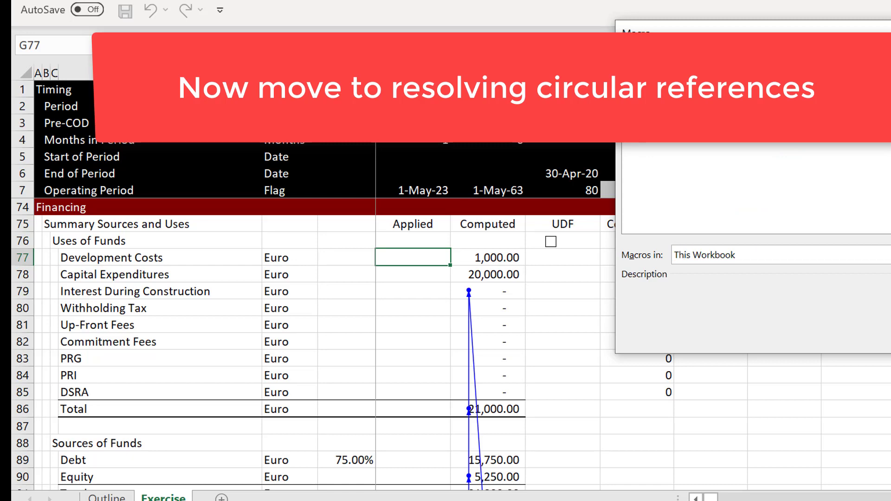
key(alt+e)
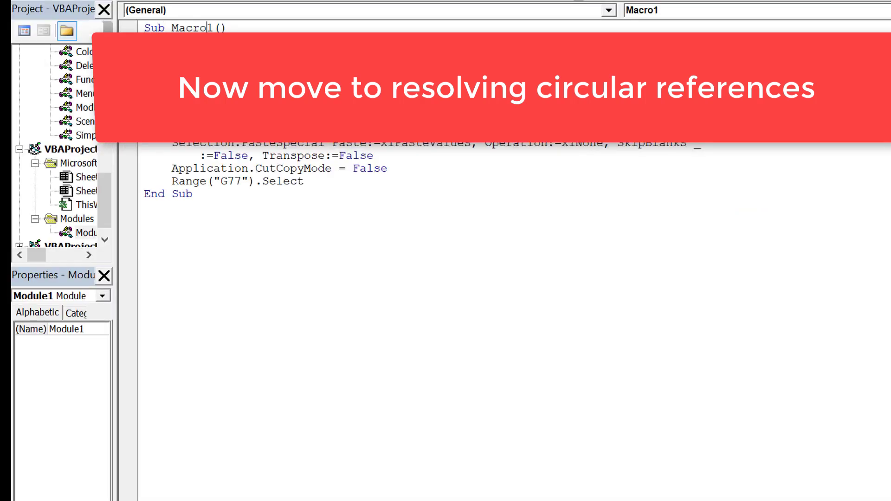
Rename the recorded macro Macro1 to copy_paste.
key(BackSpace)
key(BackSpace)
key(BackSpace)
key(BackSpace)
key(BackSpace)
key(BackSpace)
text(copy_paste)
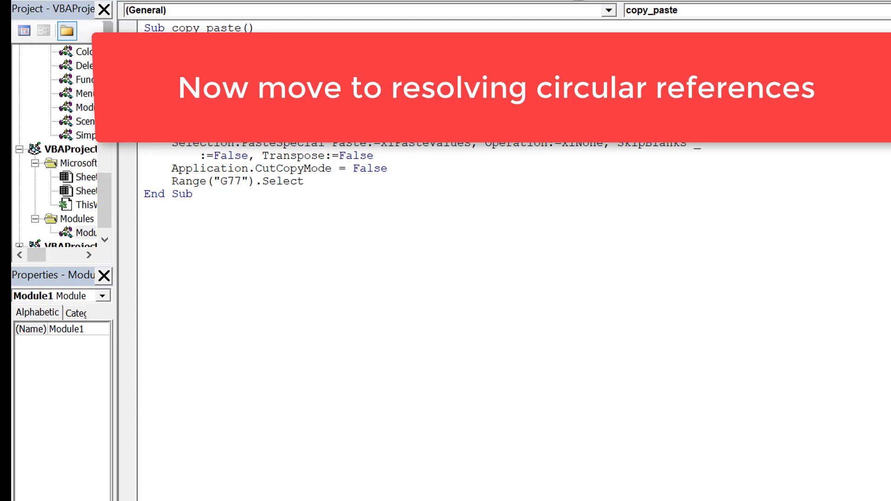
Add the statement "Range().Value = Range().Value" above the recorded code in the copy_paste macro.
key(Return)
key(Return)
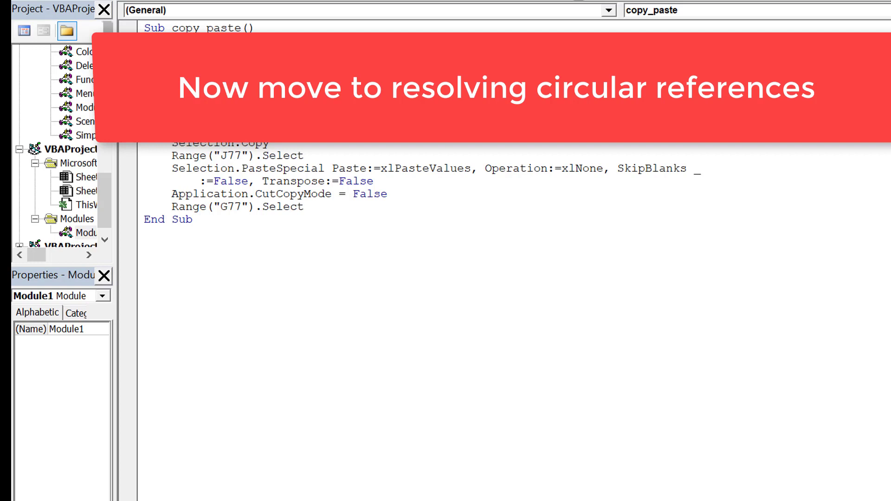
text(.value .value)
Delete the recorded select, copy and paste-special lines from the copy_paste macro.
key(shift+Down)
key(shift+Down)
key(shift+Down)
key(shift+Down)
key(shift+Down)
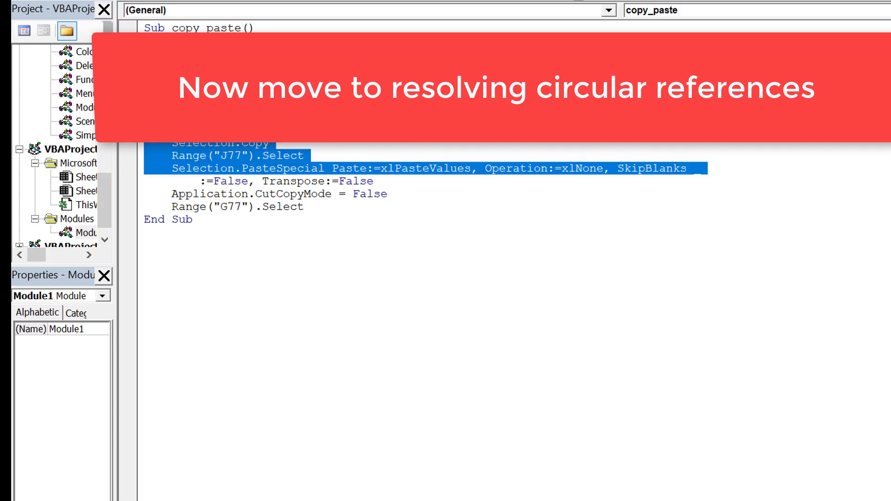
key(shift+Down)
key(Delete)
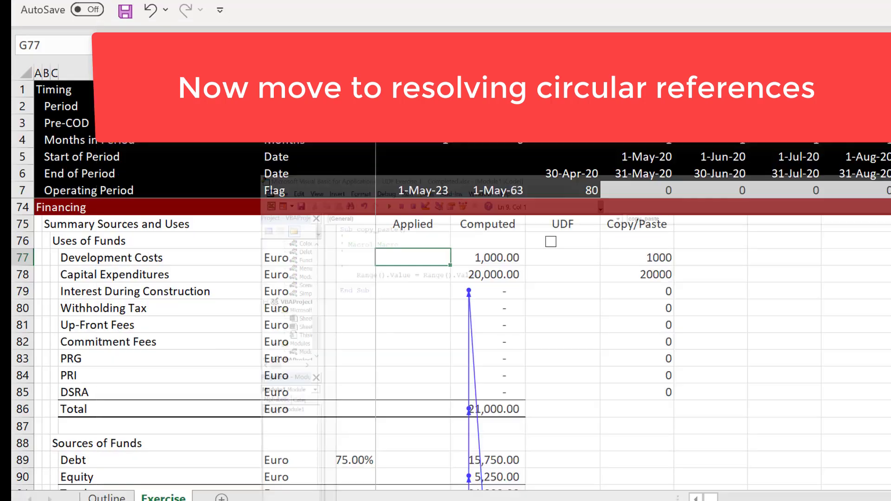
Return to the Exercise sheet and paste the list of defined range names starting at L77.
click(805, 273)
key(Up)
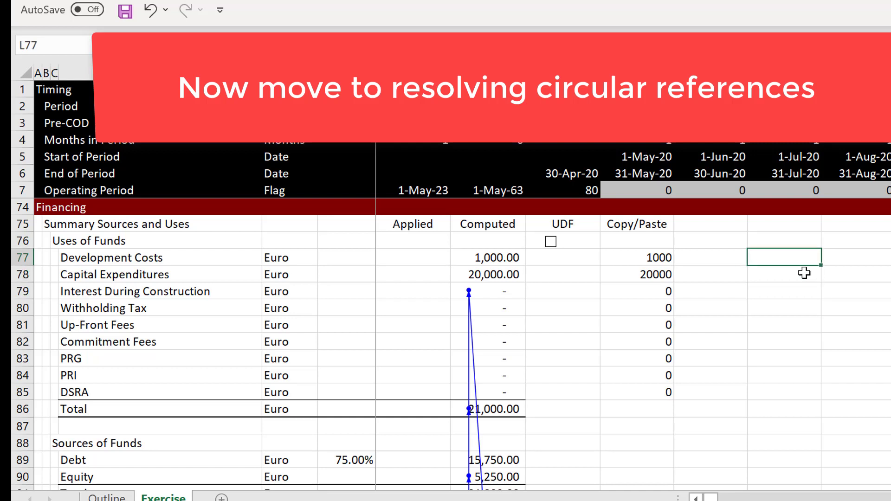
key(F3)
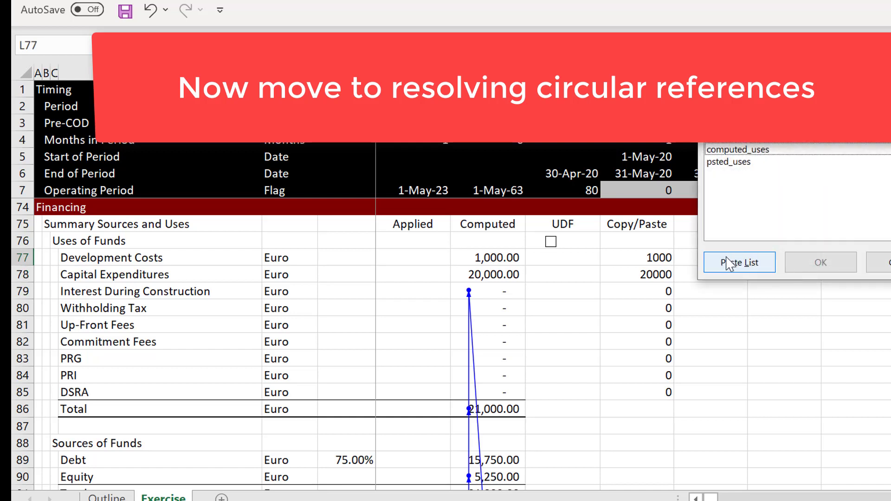
click(728, 272)
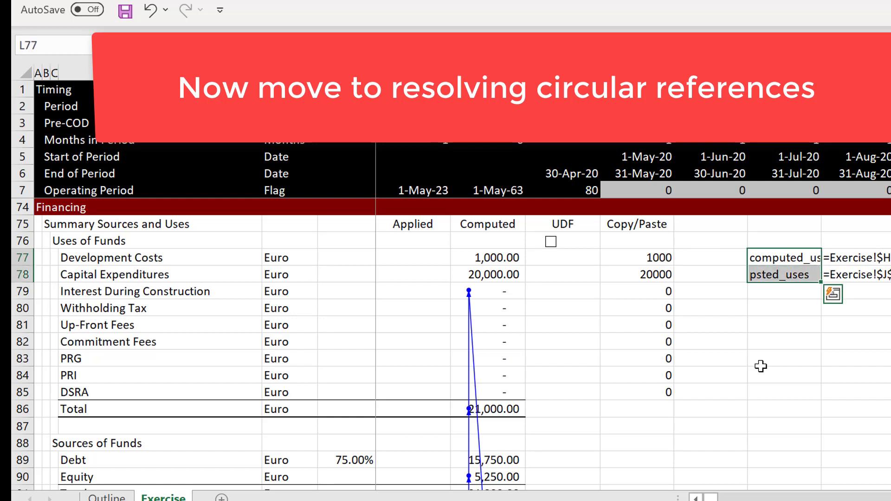
Copy the names in L77:L78 into the copy_paste macro in the VBA editor as comments and enter "psted_uses" in the first Range.
key(ctrl+c)
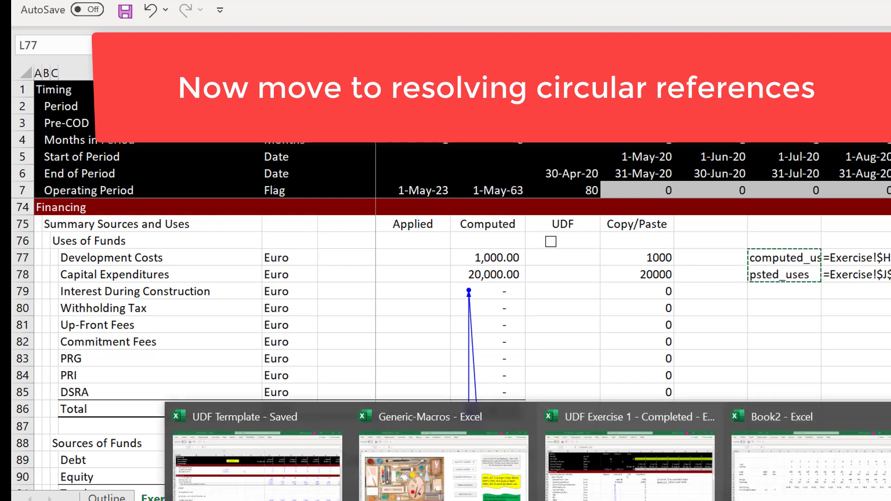
key(alt+F11)
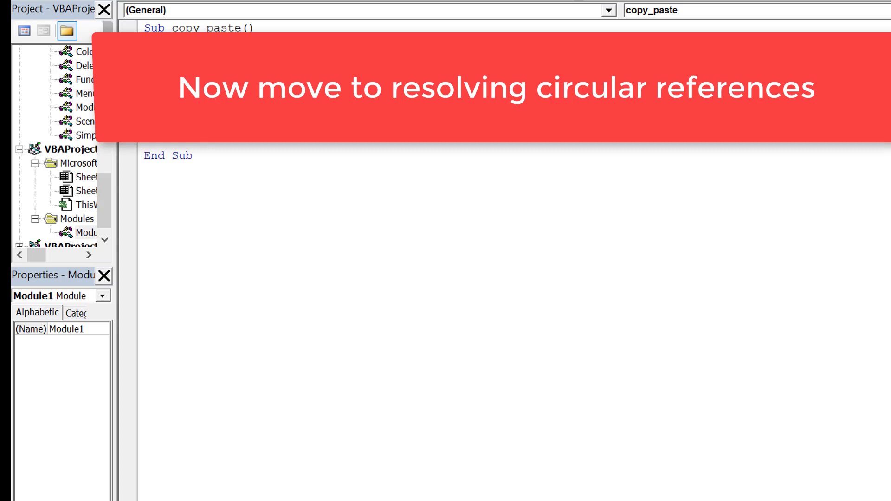
key(ctrl+v)
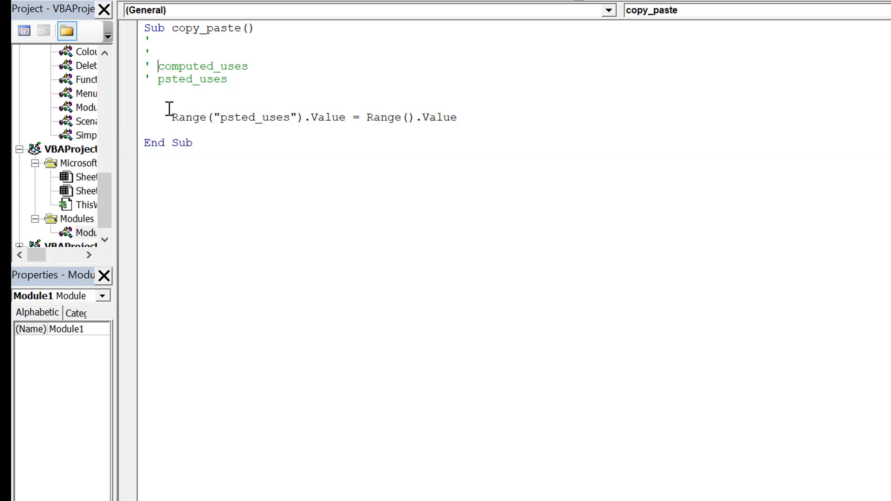
Copy the commented name computed_uses into the second Range of the copy_paste macro and enclose it in quotation marks.
key(shift+Right)
key(shift+Right)
key(shift+Right)
key(shift+Right)
key(shift+Right)
key(shift+Right)
key(shift+Right)
key(shift+Right)
key(shift+Right)
key(shift+Right)
key(shift+Right)
key(shift+Right)
key(shift+Right)
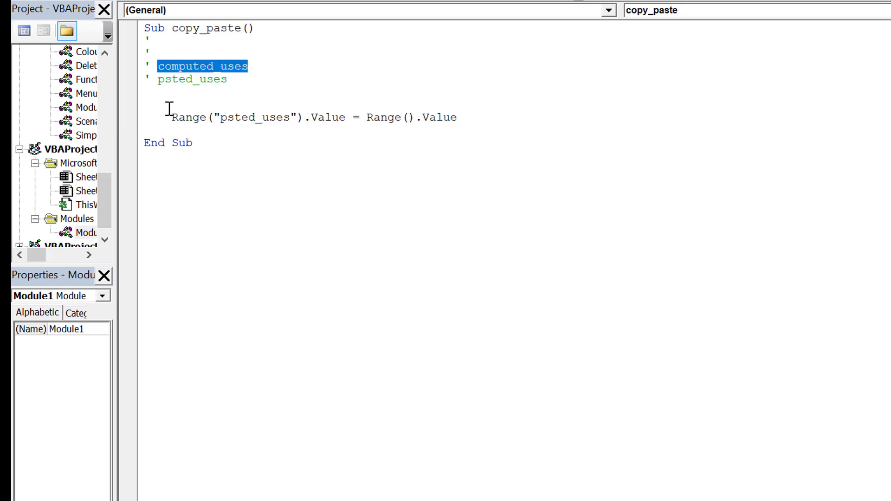
click(407, 122)
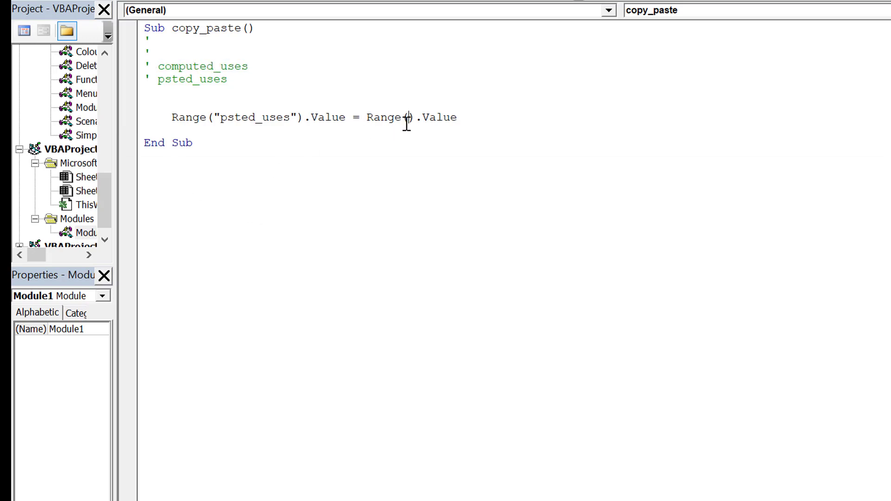
key(ctrl+v)
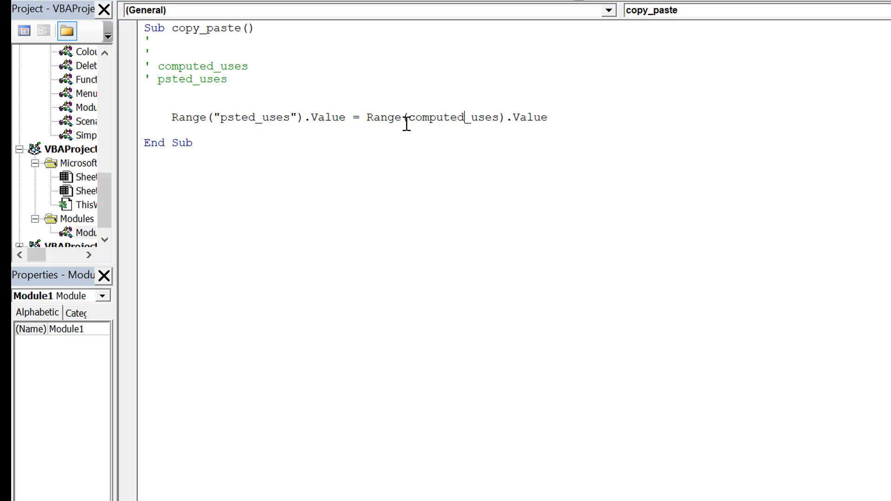
click(406, 124)
text(")
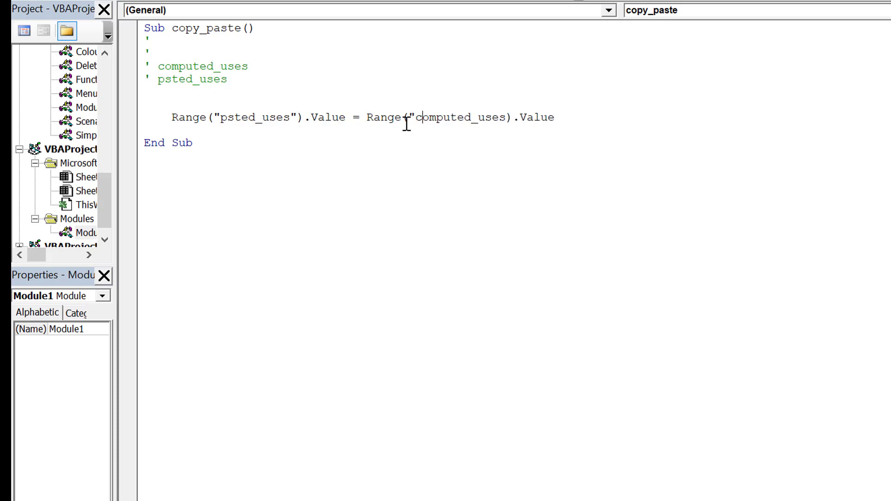
text(")
Return to the Exercise sheet and view the workbook's macro list, then close it without changes.
key(alt+F11)
click(539, 322)
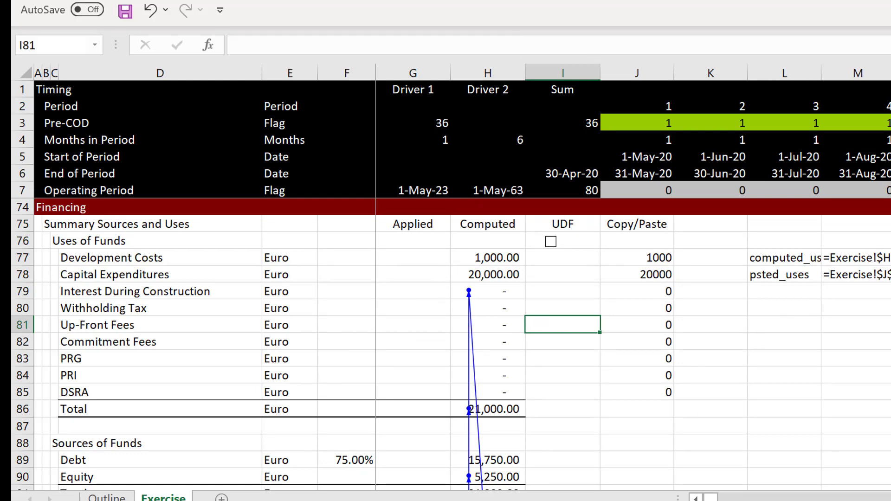
click(441, 1)
click(73, 28)
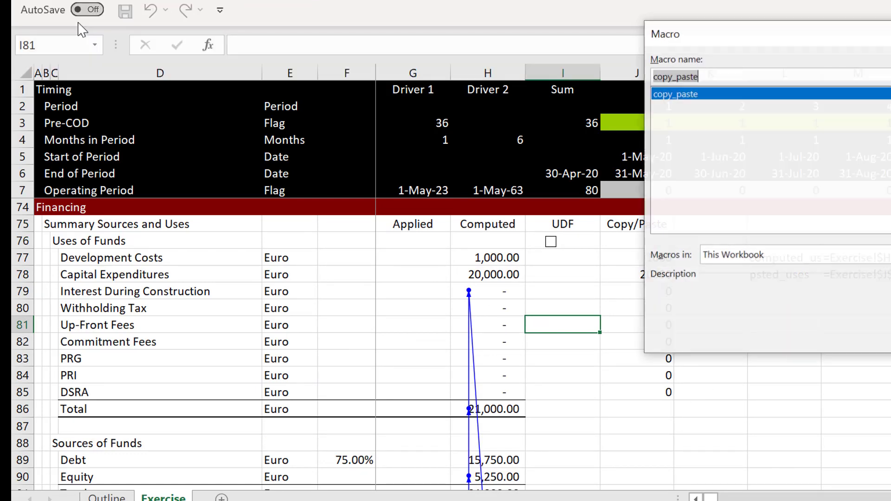
click(890, 337)
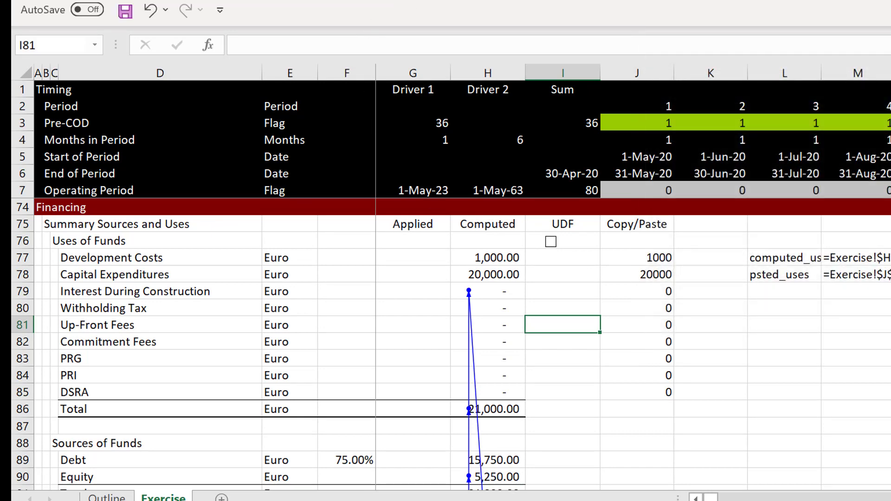
Insert a form button over L79:M81 assigned to the copy_paste macro, and run the macro with it.
click(534, 1)
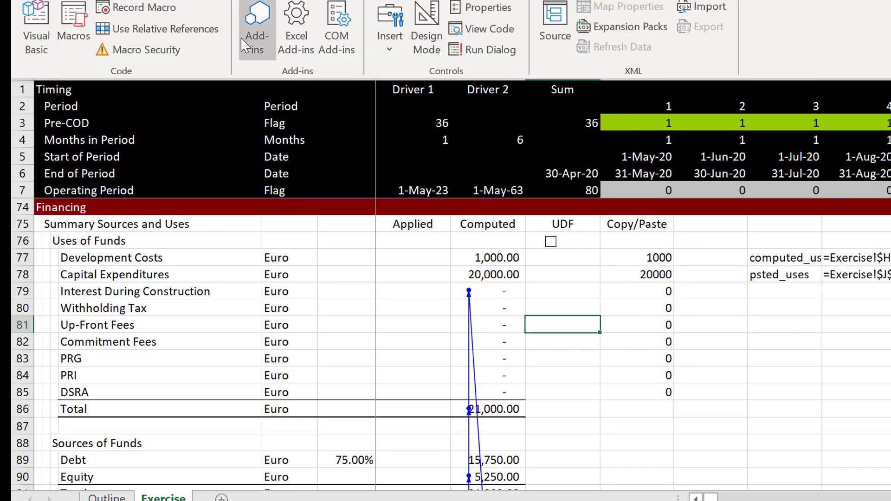
click(389, 21)
click(382, 98)
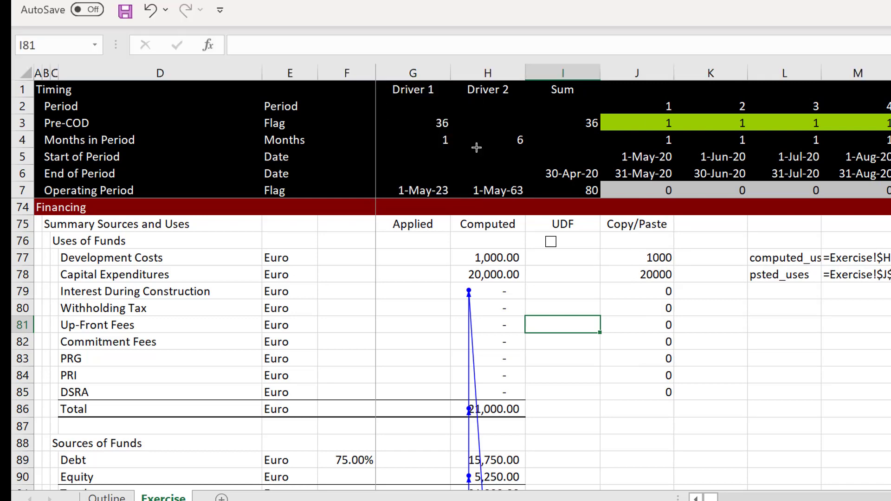
drag(787, 299, 840, 323)
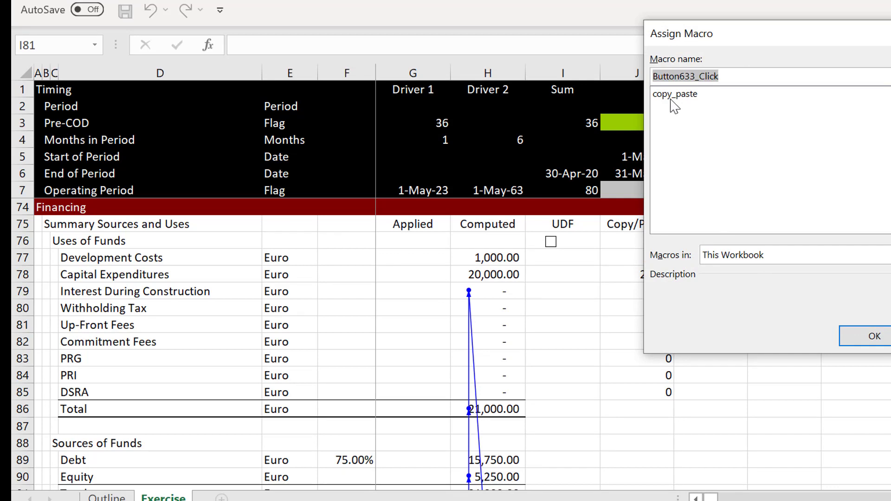
click(671, 96)
click(873, 338)
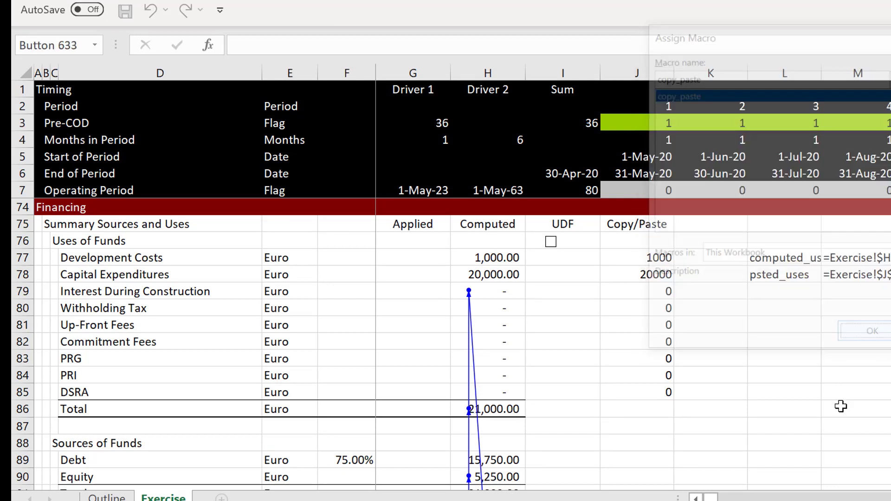
click(780, 360)
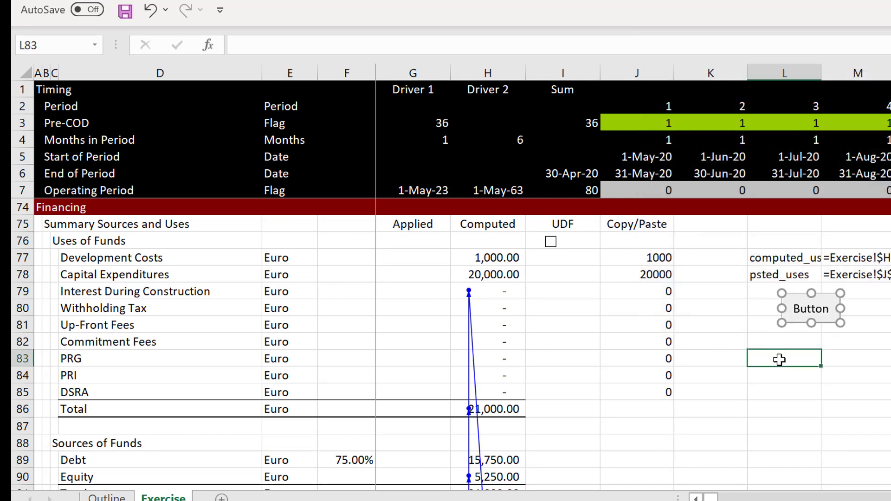
click(811, 309)
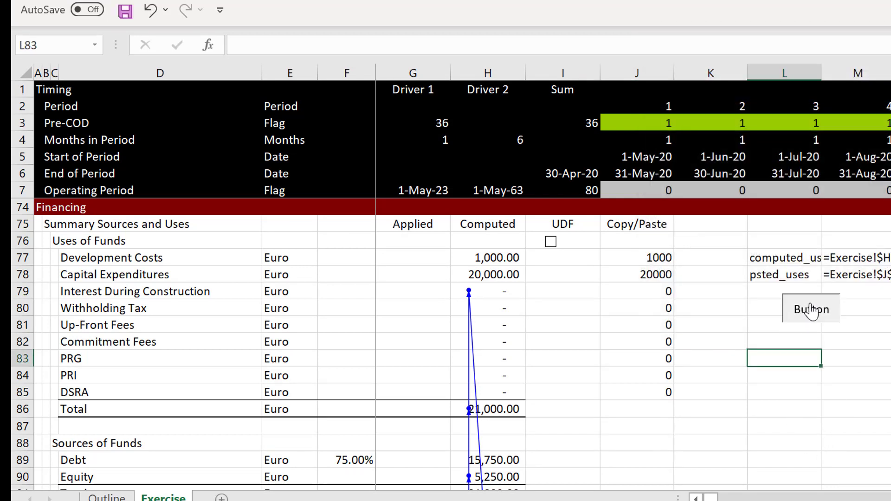
click(400, 247)
key(Down)
key(Down)
key(Up)
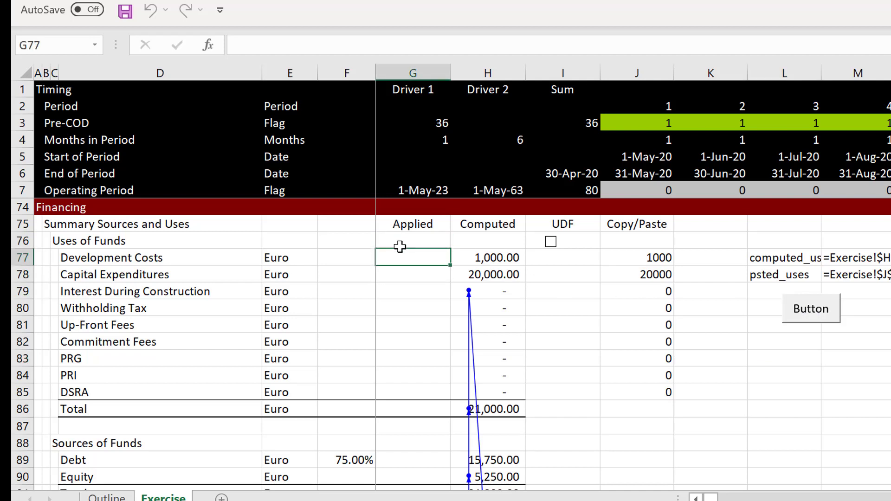
text(=)
key(Right)
key(Right)
key(Right)
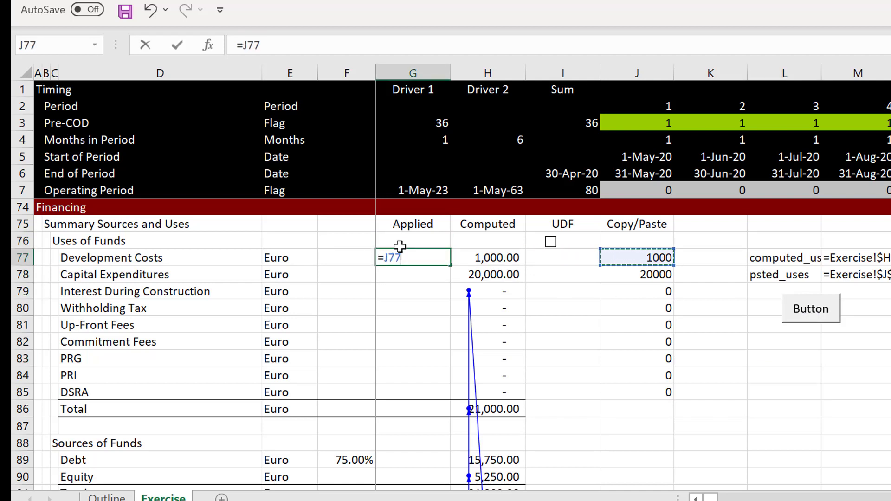
key(Escape)
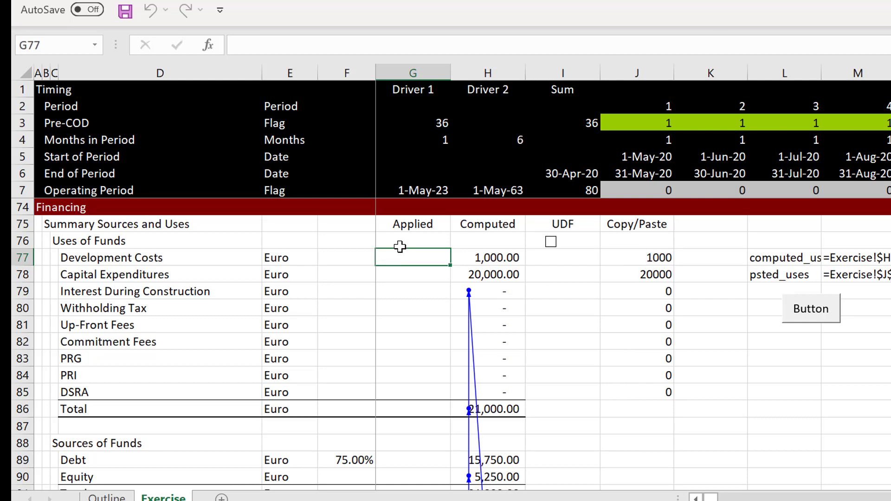
Enter =IF($F$59,I77,J77) in G77 so the applied development costs switch between the UDF and Copy/Paste columns.
text(=if ()
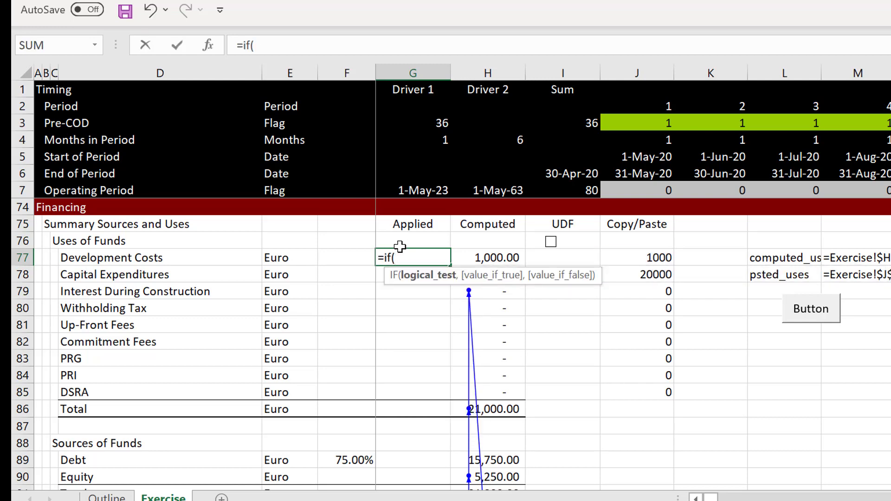
key(Up)
key(Up)
key(Up)
key(Up)
key(Up)
key(Up)
key(Up)
key(Up)
key(Up)
key(Up)
key(Up)
key(Up)
key(Up)
key(Up)
key(Up)
key(Up)
key(Up)
key(Up)
key(Up)
key(Up)
key(Page_Down)
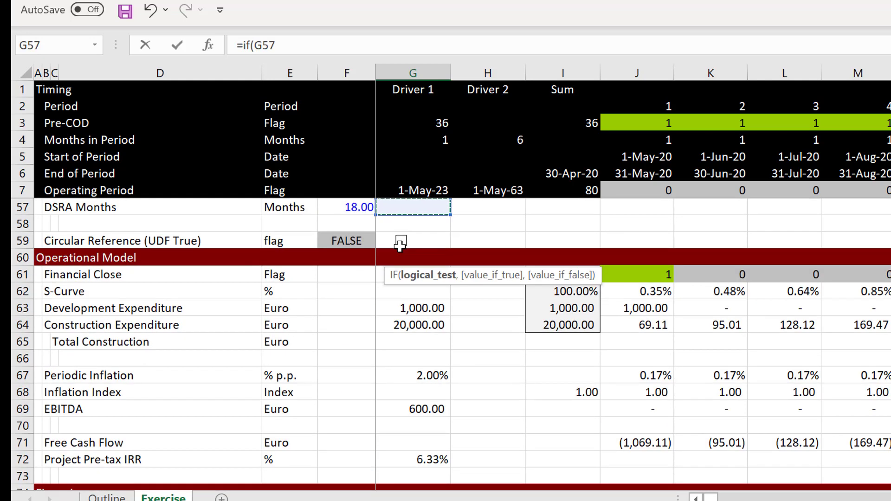
key(Down)
key(Down)
key(Left)
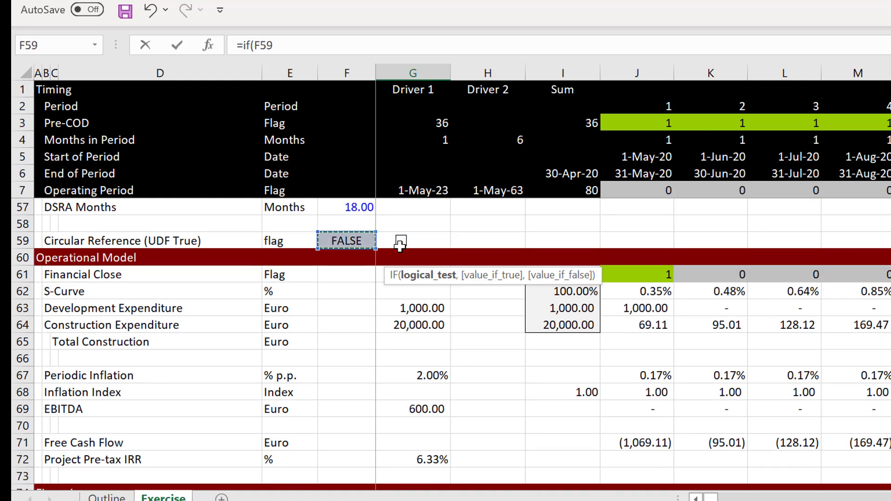
key(F4)
text(,)
key(Right)
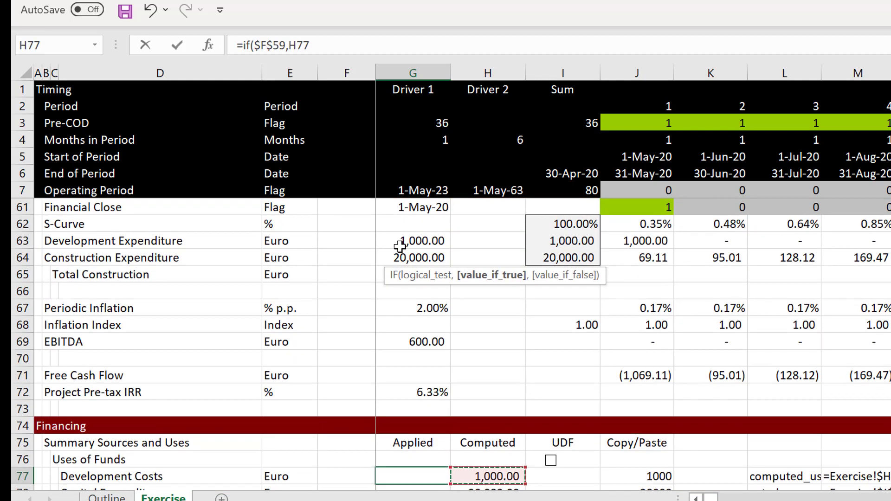
key(Right)
text(,)
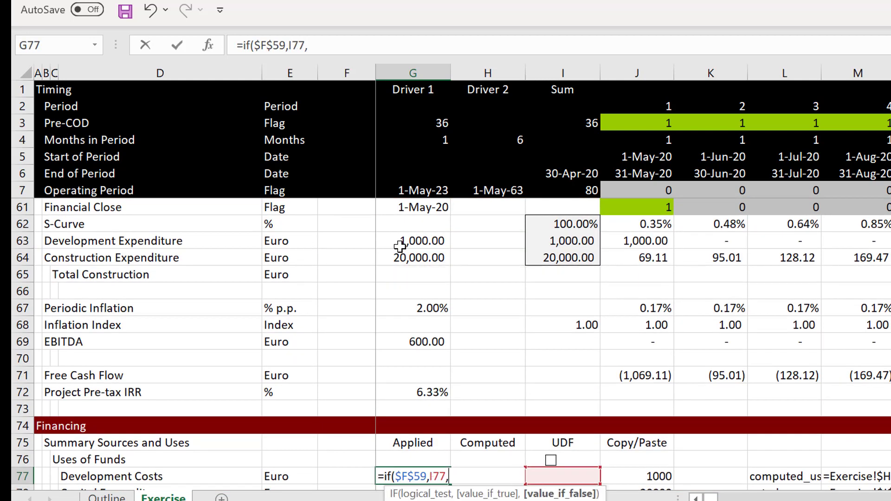
key(Right)
key(Right)
key(Right)
key(Return)
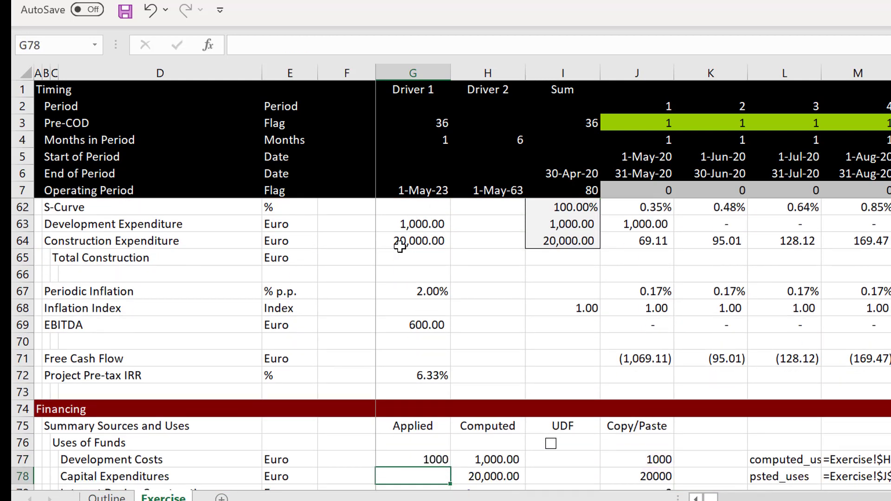
Fill the Applied formula from G77 down through the DSRA row in G85.
key(Up)
key(shift+Down)
key(shift+Down)
key(shift+Down)
key(shift+Down)
key(shift+Down)
key(shift+Down)
key(shift+Down)
key(shift+Down)
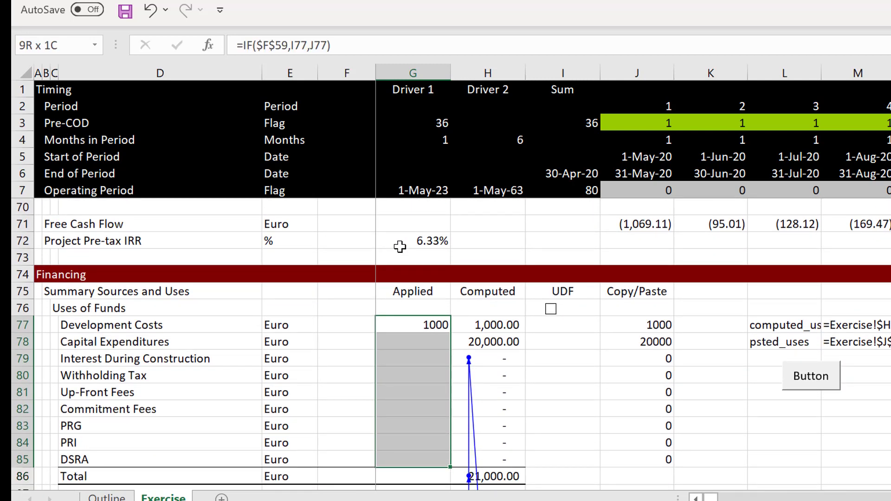
key(ctrl+d)
Sum G77:G85 in the Total row of the Applied column at G86.
key(Down)
key(Down)
key(Down)
key(Down)
key(Down)
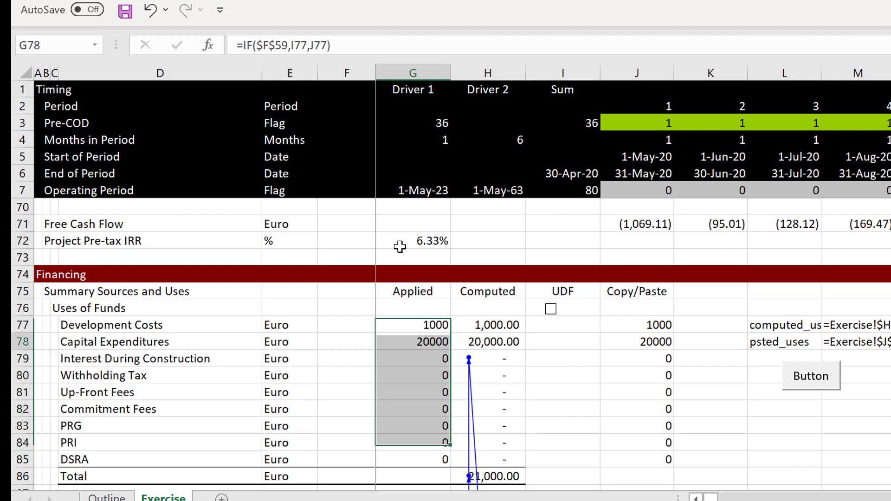
key(Down)
key(Down)
key(Down)
key(Down)
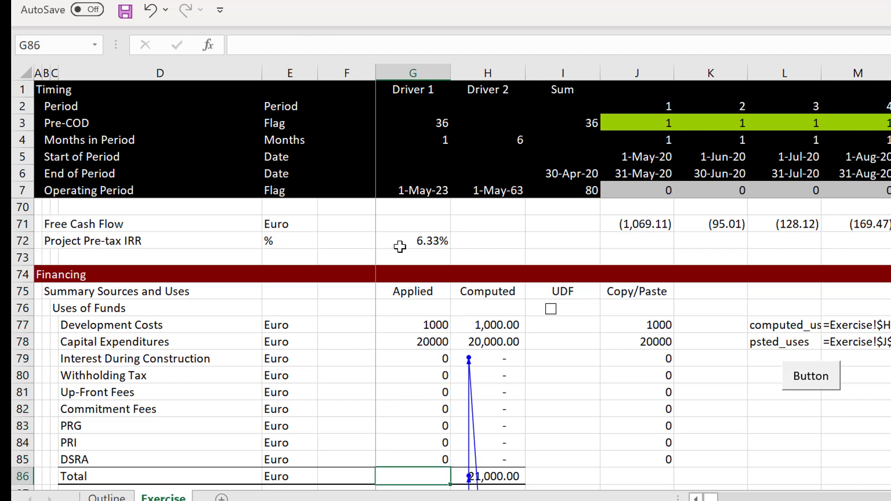
key(alt+equal)
key(Return)
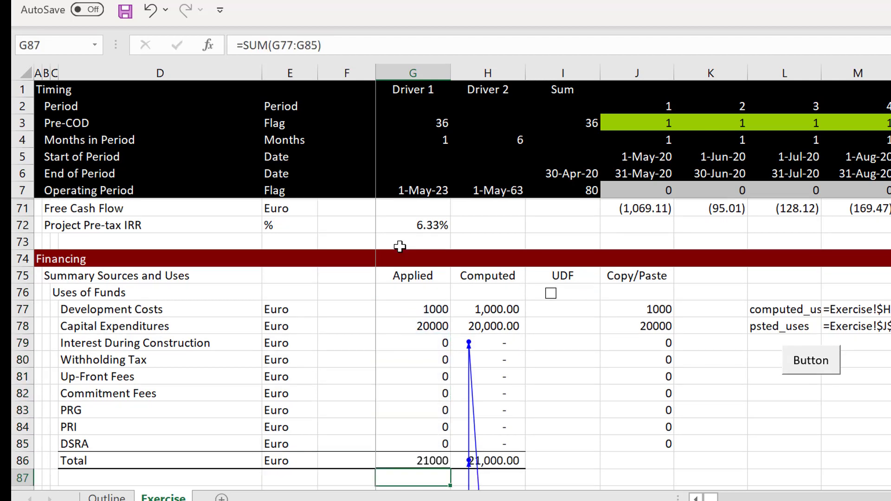
key(Up)
key(Up)
key(Down)
key(Down)
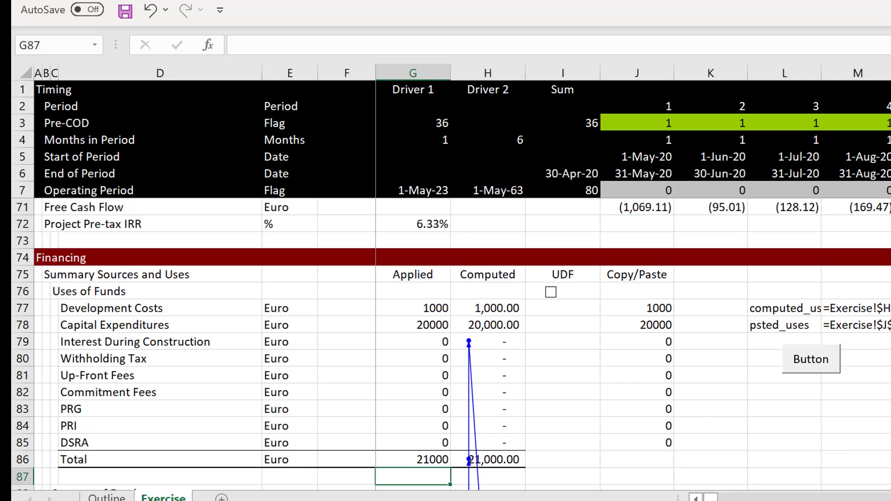
Examine the pro-rata, up-front equity and funding calculations below the sources and uses summary.
key(alt+Tab)
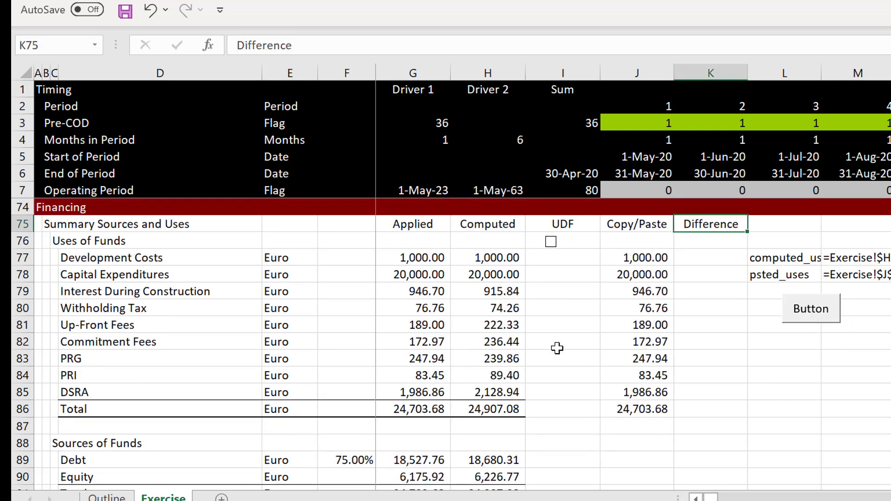
click(557, 347)
key(Left)
key(Left)
key(Page_Down)
key(Page_Down)
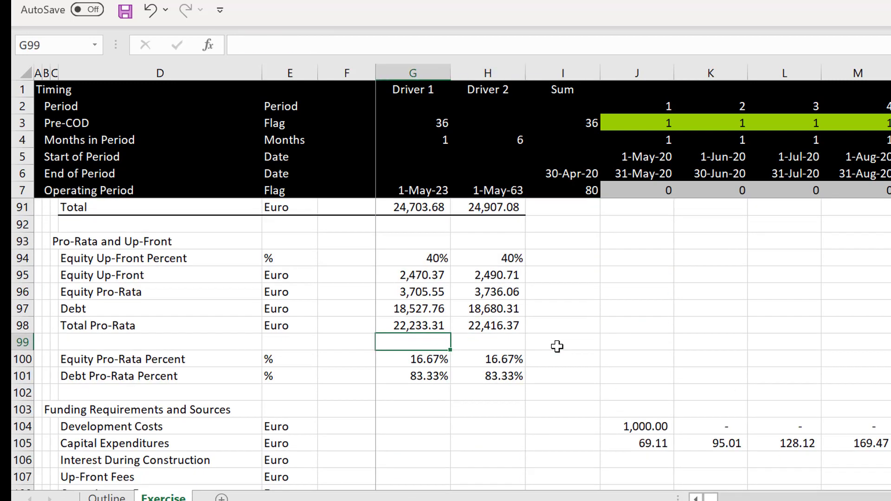
key(Up)
key(Up)
key(Up)
key(Up)
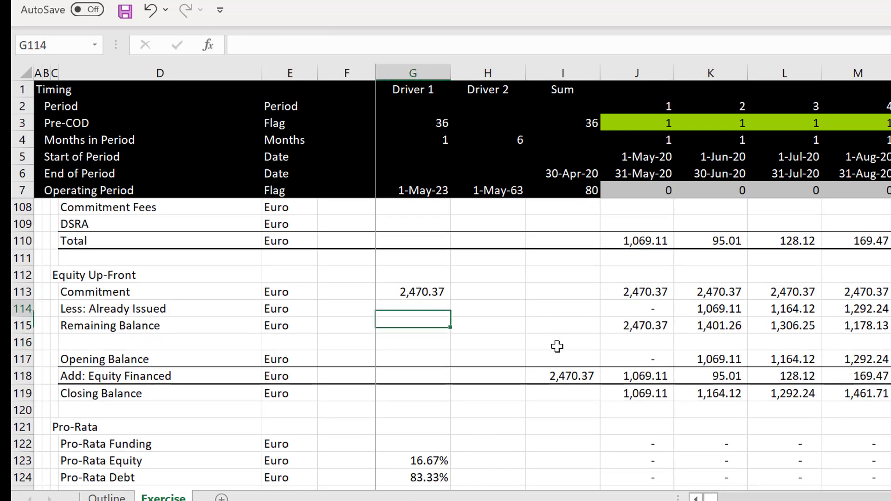
key(Page_Up)
key(Page_Up)
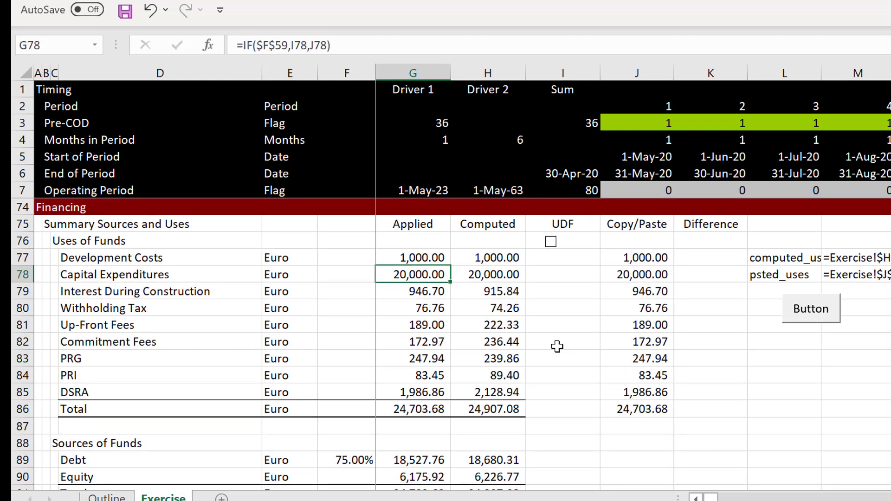
Examine the Applied formulas in G77:G79 and the Computed, UDF and Copy/Paste cells of the Development Costs row.
key(Up)
key(Right)
key(Left)
key(F2)
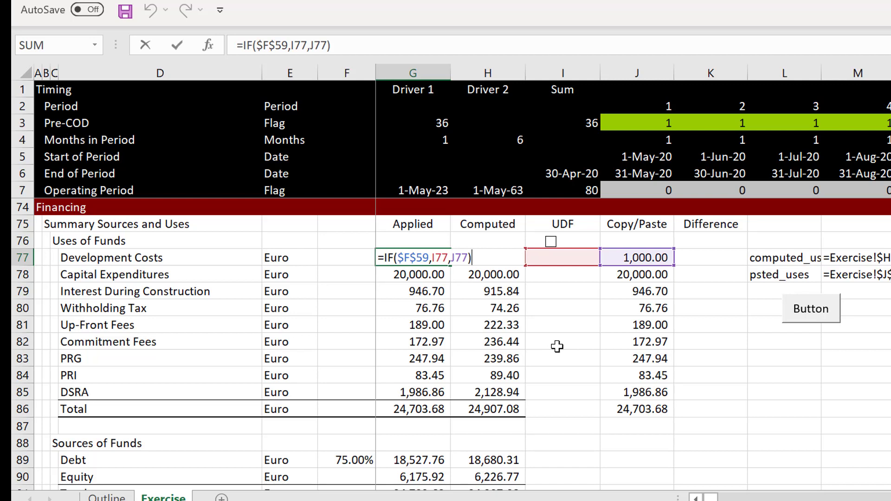
key(Escape)
key(Down)
key(Down)
key(Down)
key(Up)
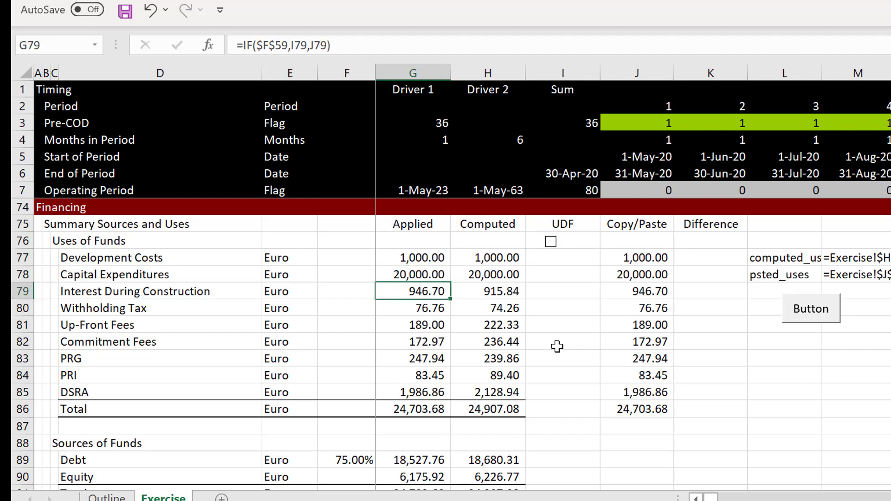
key(Up)
key(Up)
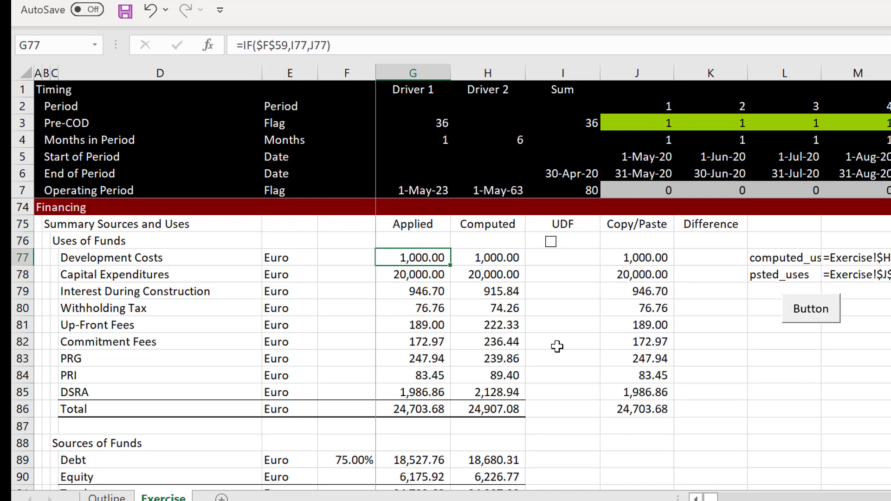
key(Right)
key(Right)
key(Right)
key(Left)
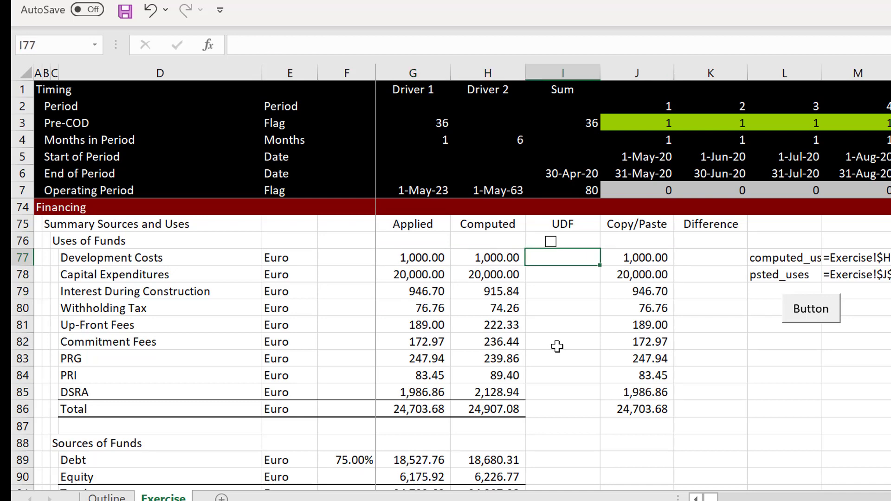
Examine the Equity Up-Front Percent and Equity Up-Front formulas in the Applied column of the Pro-Rata and Up-Front section.
key(Left)
key(Left)
key(Right)
key(Left)
key(Page_Down)
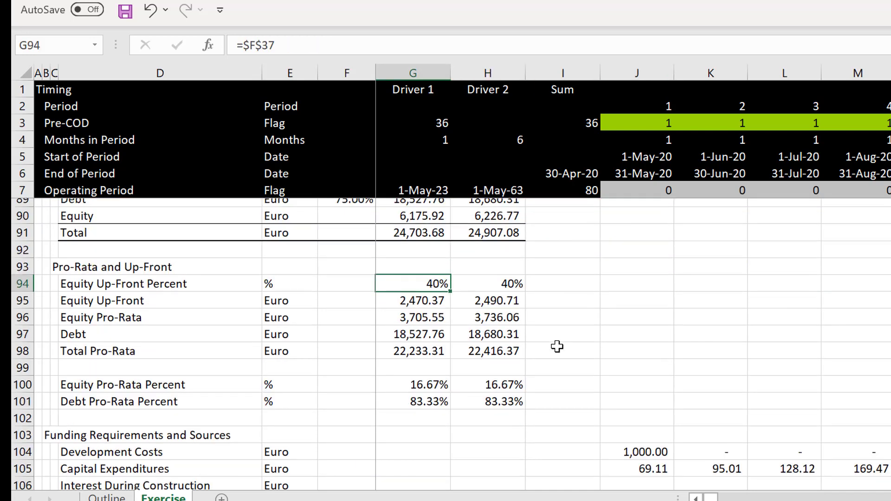
key(Down)
key(Down)
key(Down)
key(Down)
key(Down)
key(Down)
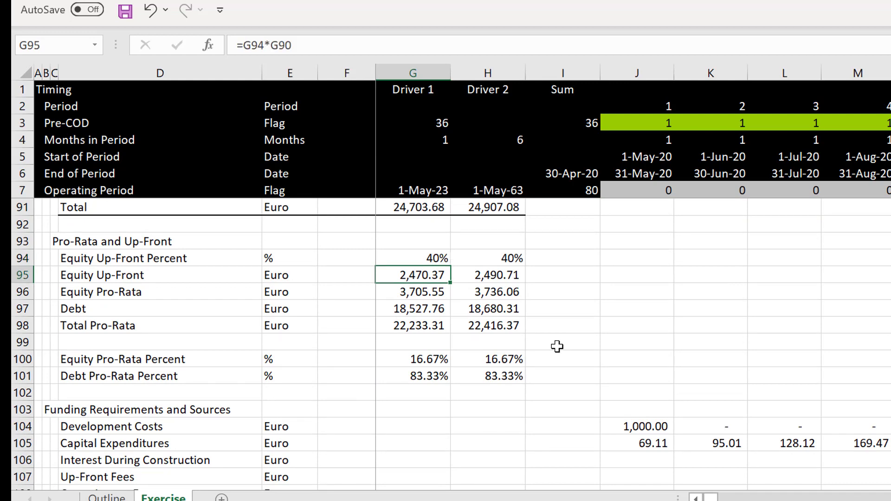
key(Page_Down)
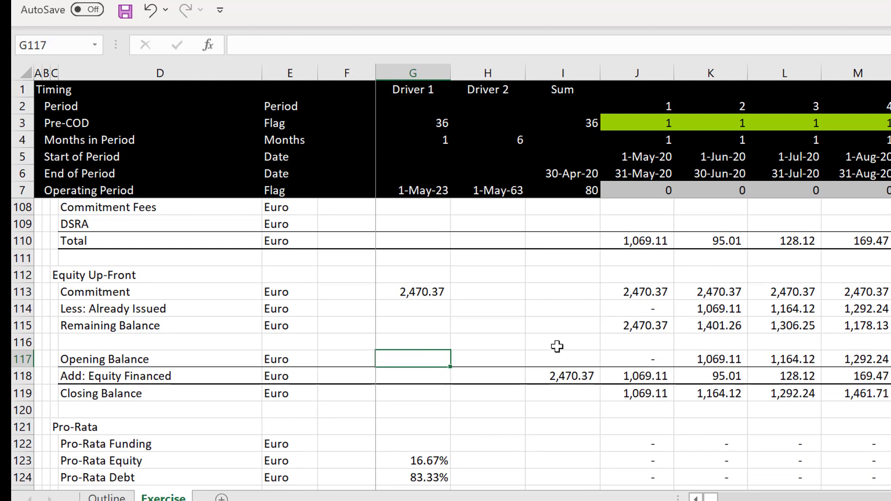
Examine the formulas behind the Equity Up-Front Commitment in G113 and the Pro-Rata Equity and Debt percentages in G123:G124.
key(Up)
key(Up)
key(Up)
key(Up)
text(=G95)
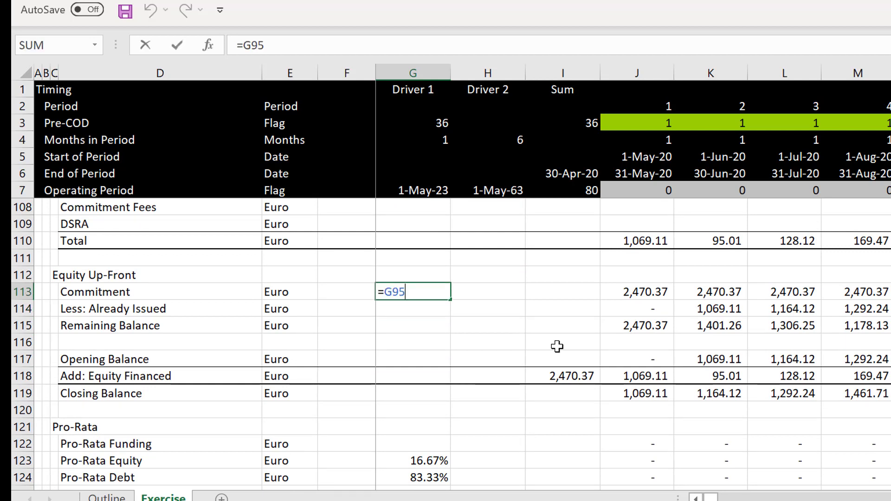
key(ctrl+Return)
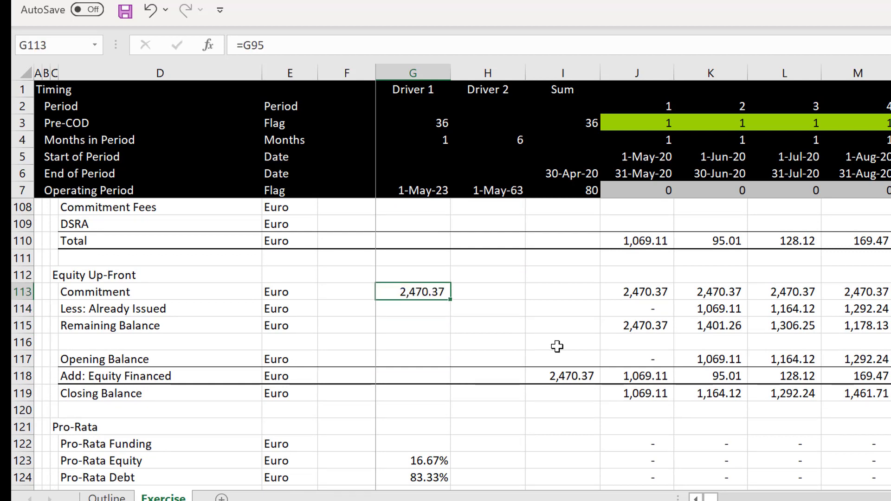
key(Down)
key(Down)
key(Down)
key(Down)
key(Down)
key(Down)
key(Down)
key(Down)
key(Down)
key(Down)
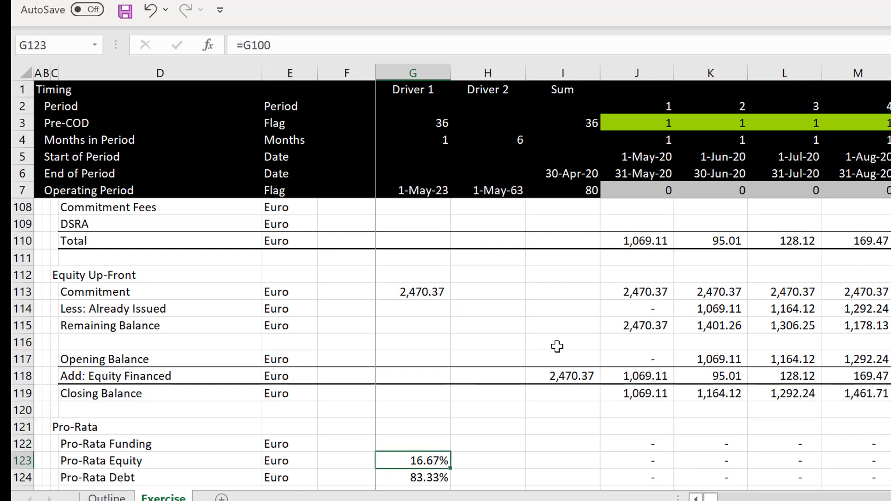
key(F2)
key(Return)
key(F2)
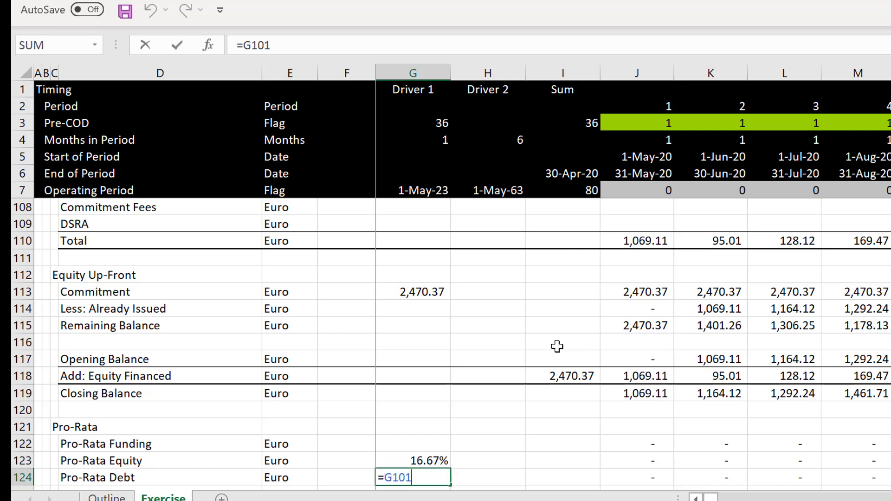
key(Return)
key(Down)
key(Down)
key(Down)
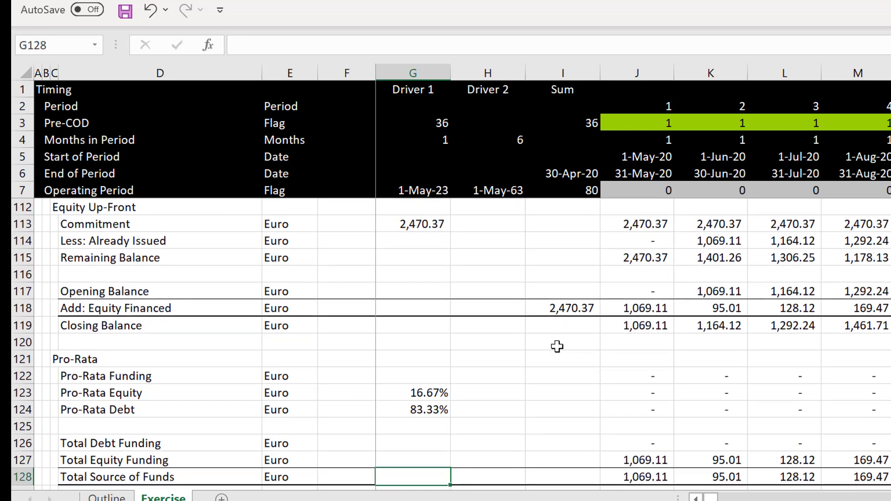
Enter =J77-G77 in the Difference column of the Development Costs row at K77.
key(Page_Down)
key(Page_Down)
key(Page_Up)
key(Page_Up)
key(Page_Up)
key(Page_Up)
key(Page_Up)
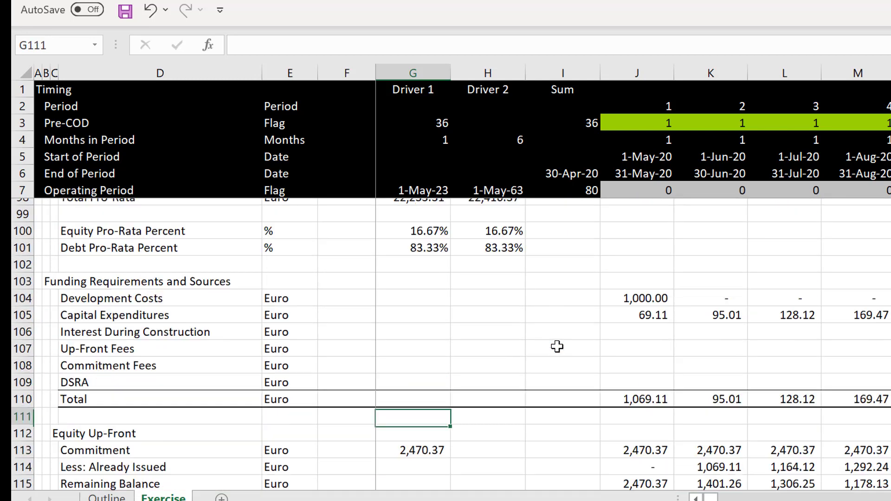
key(Page_Down)
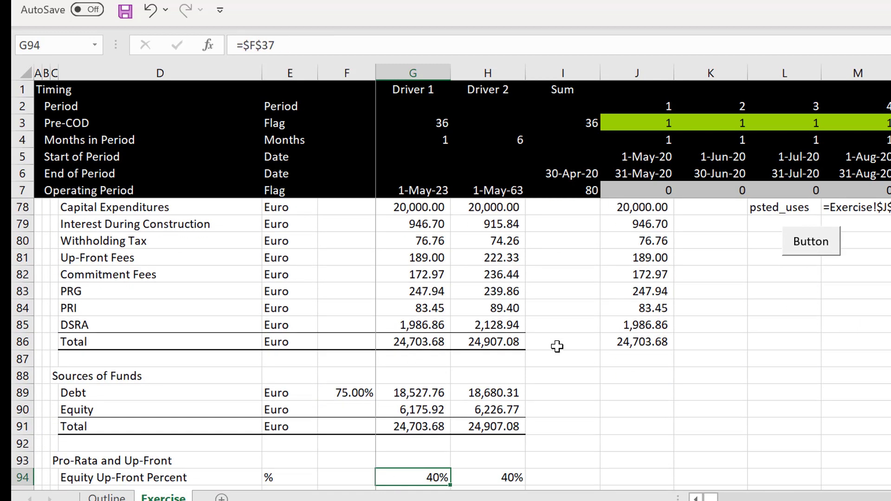
click(689, 256)
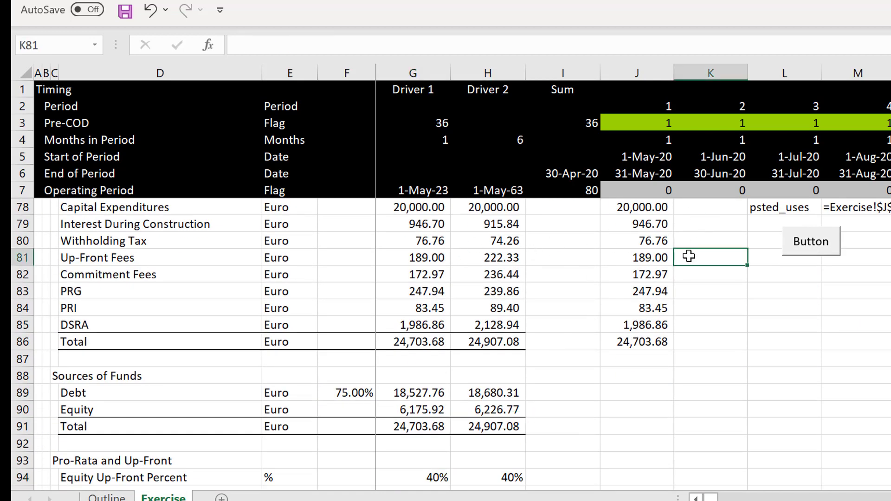
key(Up)
key(Up)
key(Up)
key(Up)
key(Up)
key(Up)
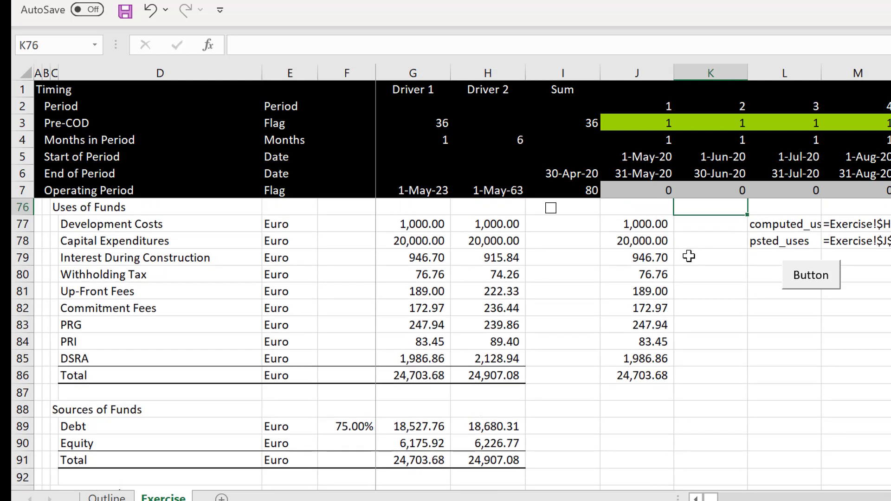
key(Down)
key(Down)
text(=)
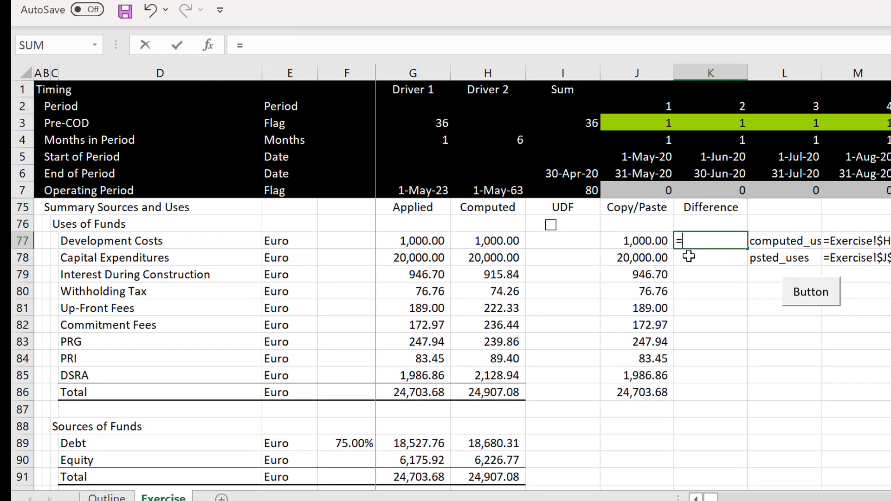
key(Left)
text(-)
key(Left)
key(Left)
key(Left)
key(Left)
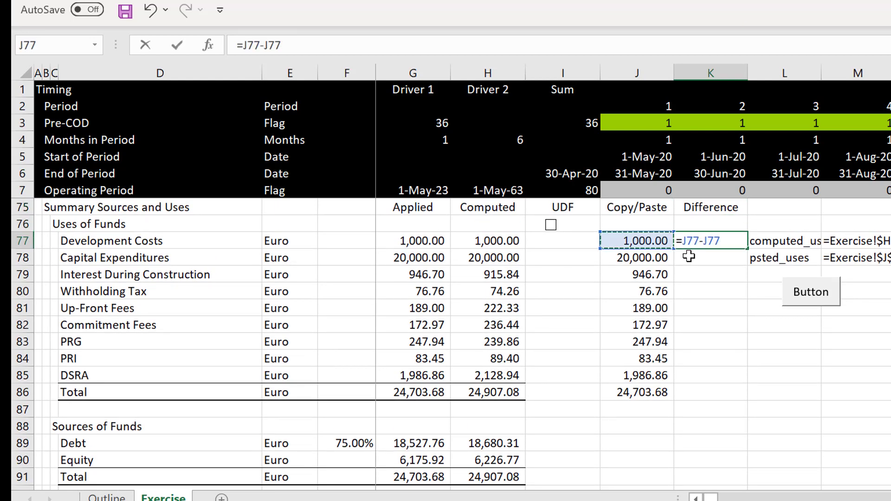
key(Return)
key(Up)
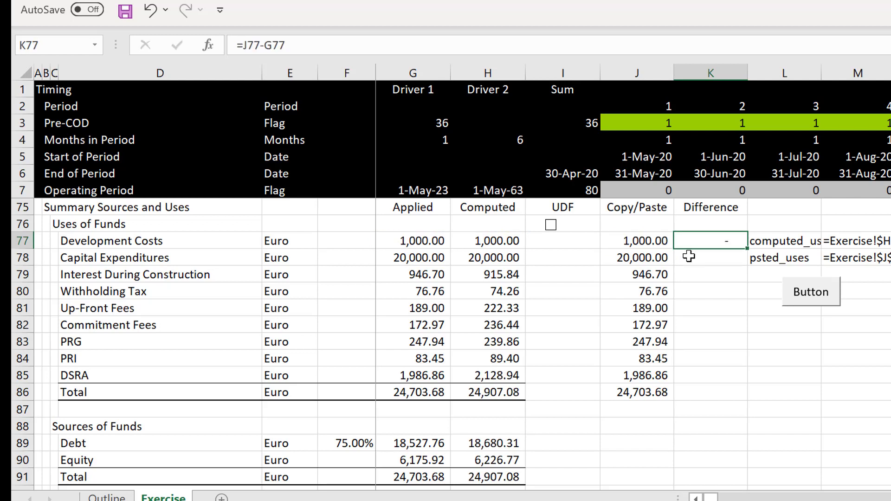
Fill the =J77-G77 Difference formula down from K77 through the Total row at K86.
key(shift+Down)
key(shift+Down)
key(shift+Down)
key(shift+Down)
key(shift+Down)
key(shift+Down)
key(shift+Down)
key(shift+Down)
key(shift+Down)
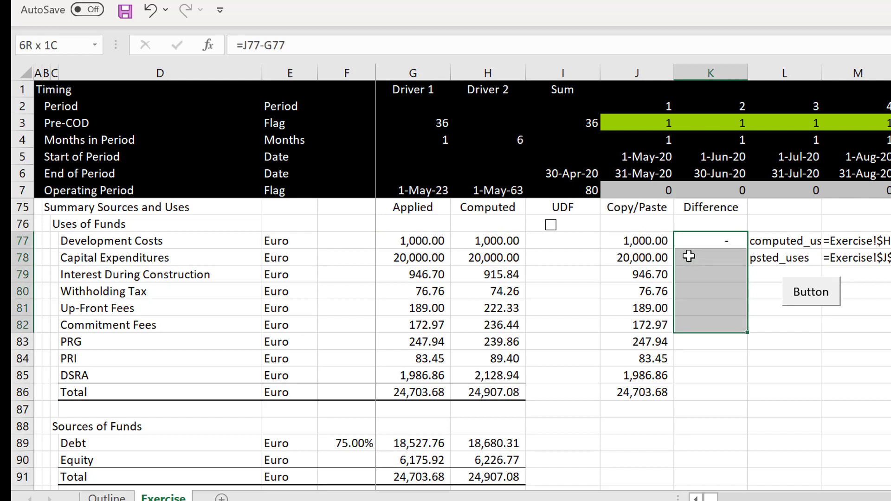
key(ctrl+d)
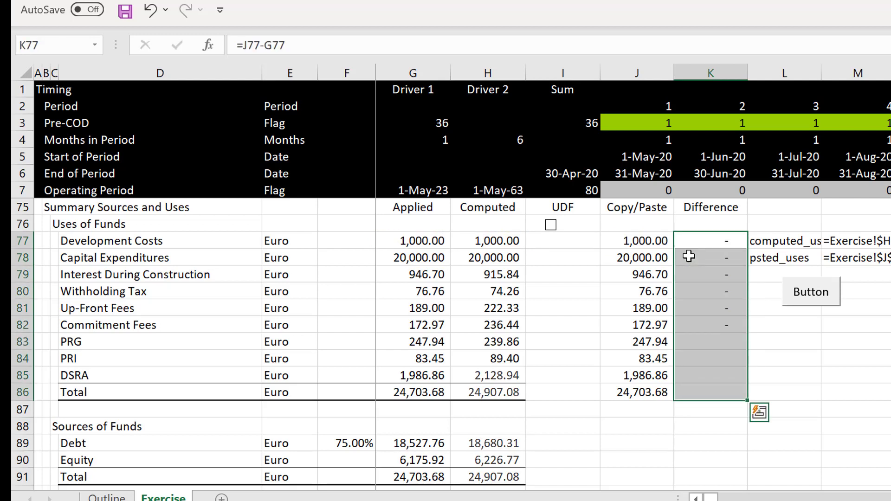
key(Left)
key(shift+Down)
key(Right)
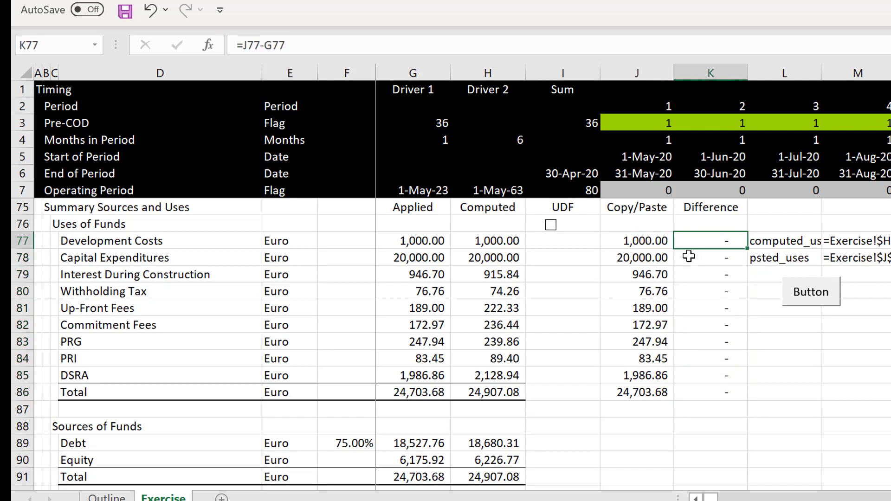
Set the Development Costs Difference in K77 to Copy/Paste minus Computed with =J77-H77.
text(=)
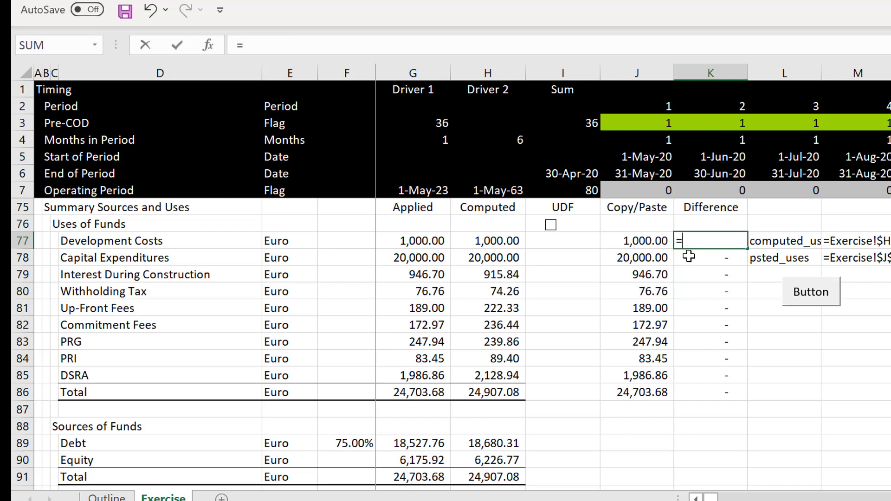
key(Left)
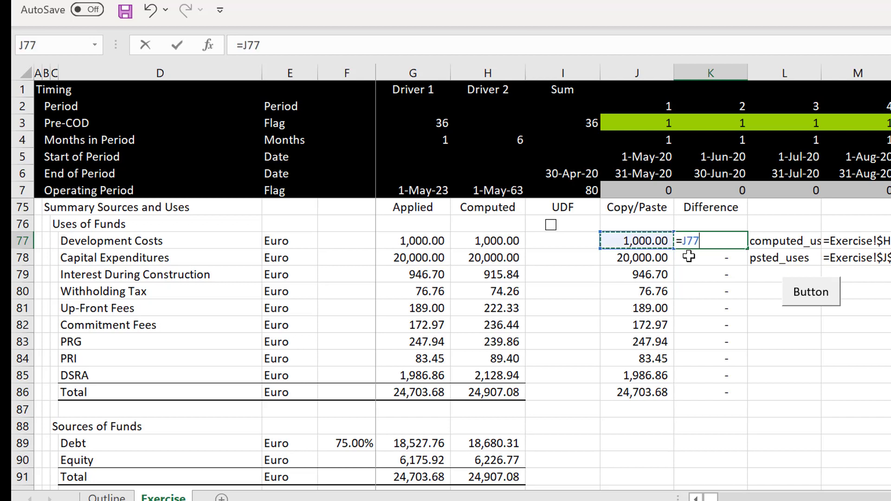
text(-)
key(Left)
key(Left)
key(Left)
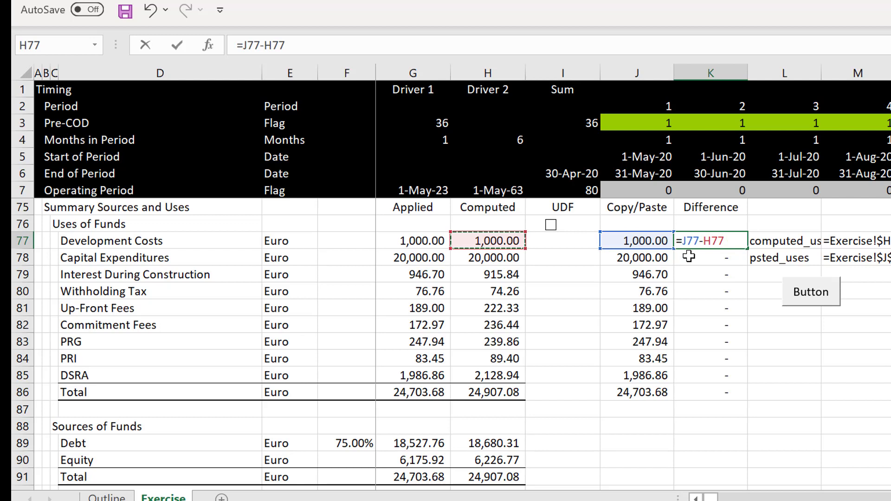
key(Return)
key(Up)
Fill the =J77-H77 Difference formula down from K77 through the Total row at K86.
key(shift+Down)
key(shift+Down)
key(shift+Down)
key(shift+Down)
key(shift+Down)
key(shift+Down)
key(shift+Down)
key(shift+Down)
key(shift+Down)
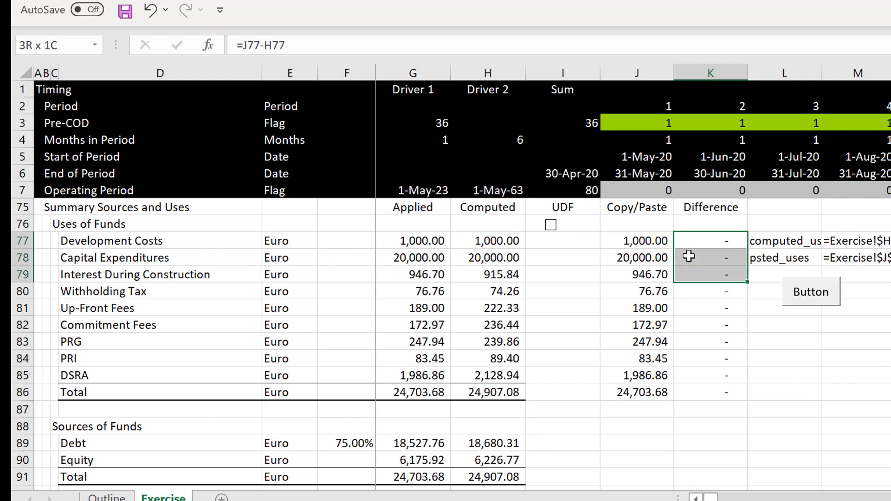
key(ctrl+d)
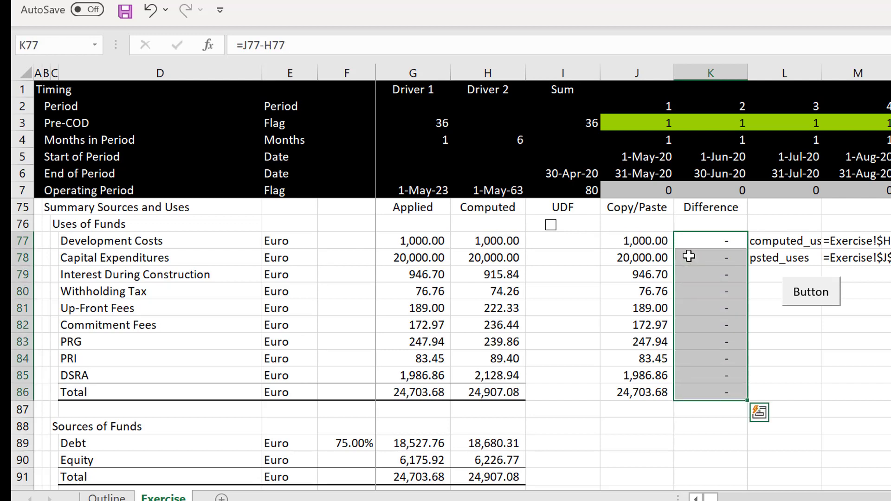
Name the Total row's Difference cell K86 as Uses_Difference.
key(Down)
key(Down)
key(Down)
key(Down)
key(Down)
key(Down)
key(Down)
key(Down)
key(Down)
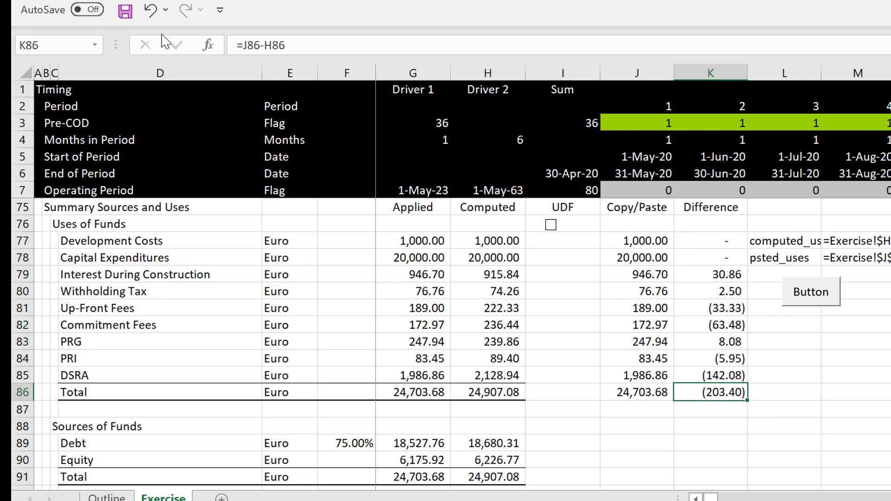
click(59, 47)
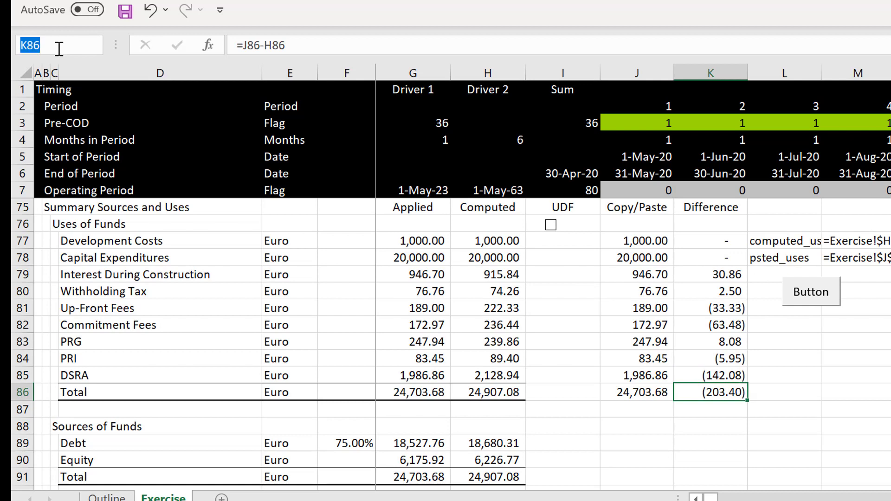
text(Differe)
key(BackSpace)
key(BackSpace)
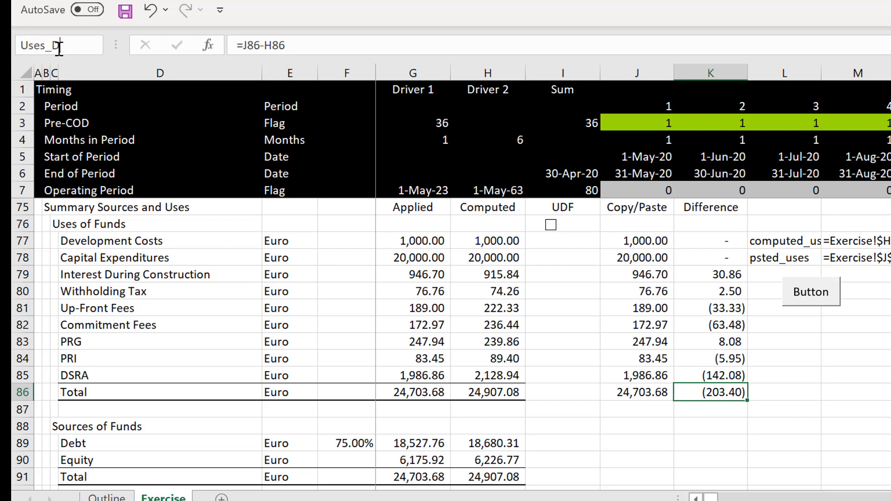
text(Uses_Difference)
key(Return)
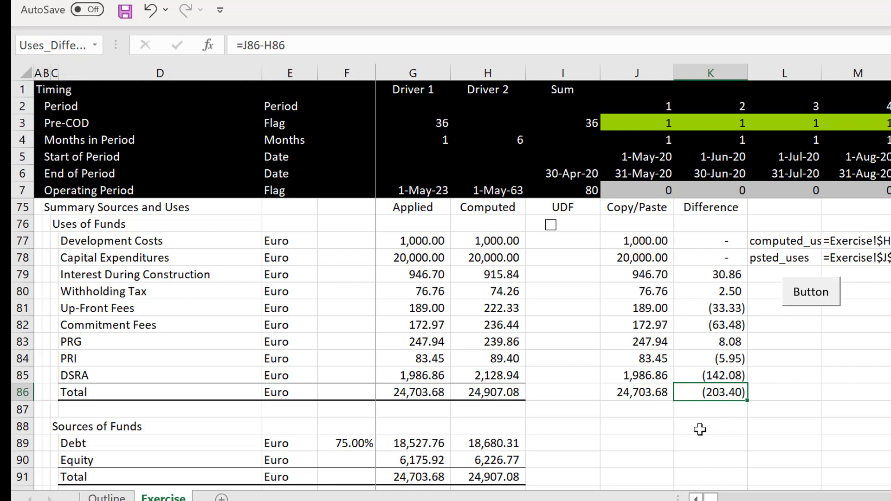
Open the code of the copy_paste macro assigned to the worksheet button for editing.
right_click(808, 308)
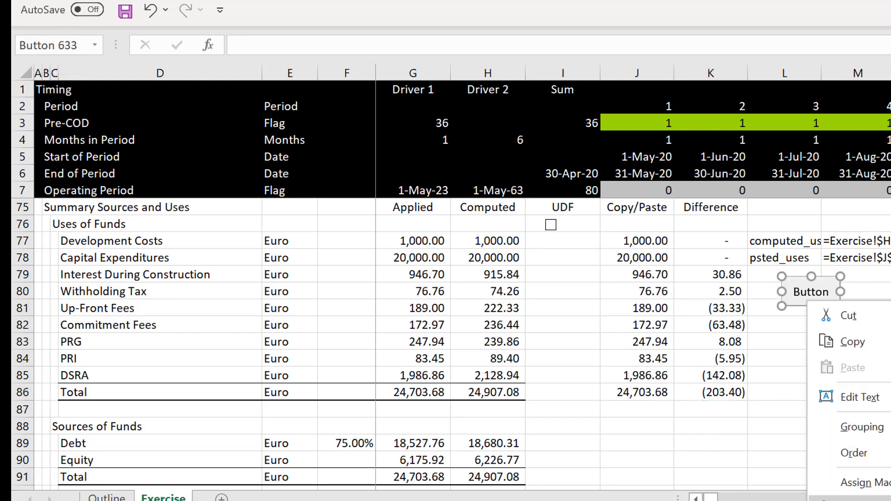
click(859, 483)
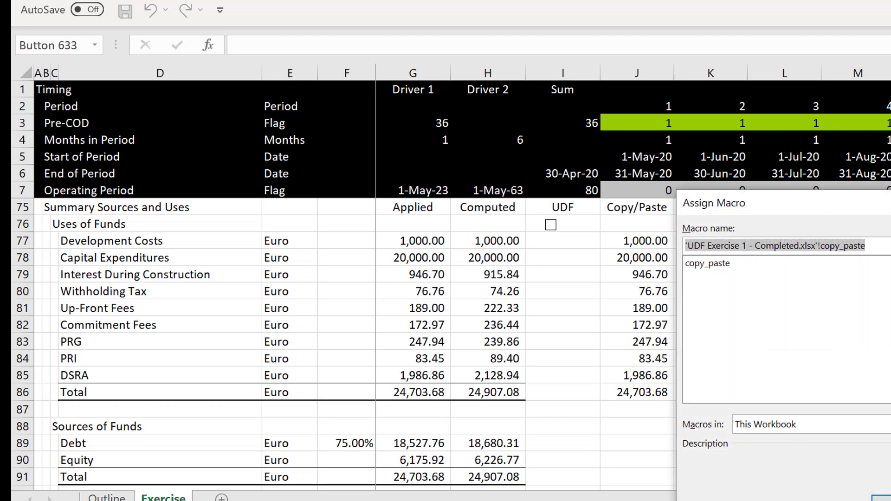
click(890, 246)
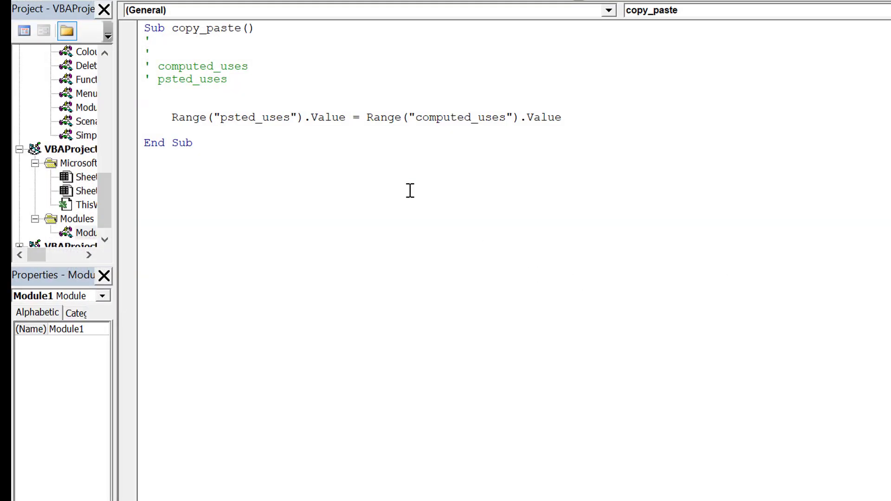
Add the line Do While Range("uses_difference") <> 0 above the value assignment in the copy_paste macro.
key(Return)
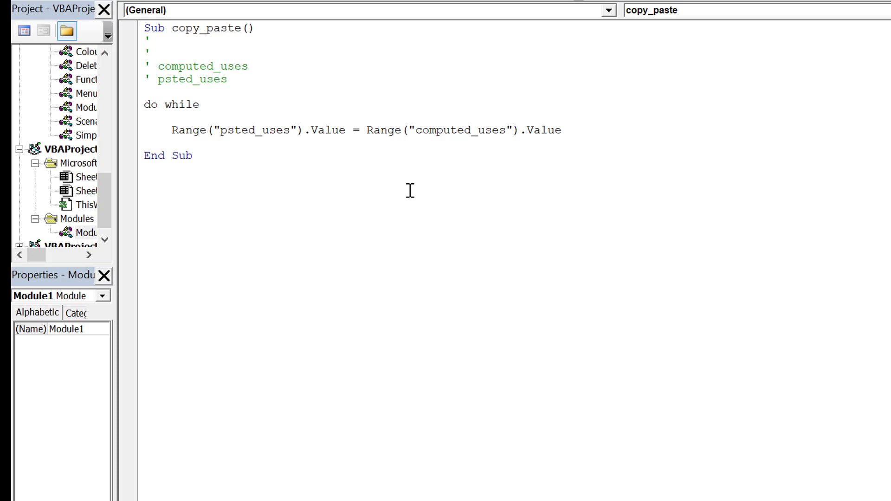
text(range("uses_d)
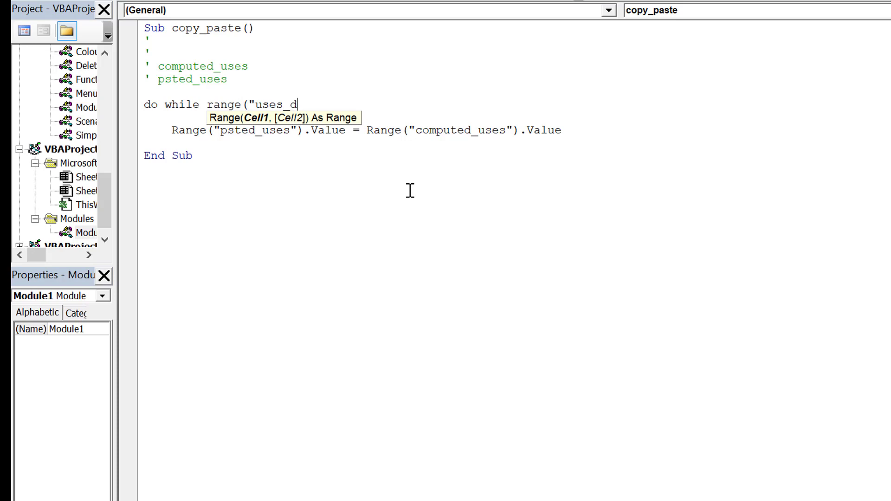
text(ifference") )
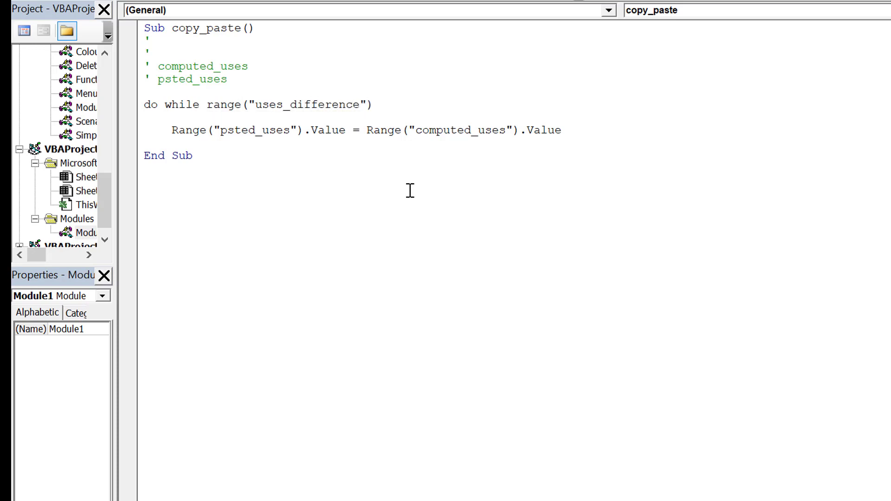
text(,.)
key(BackSpace)
key(BackSpace)
text(<>)
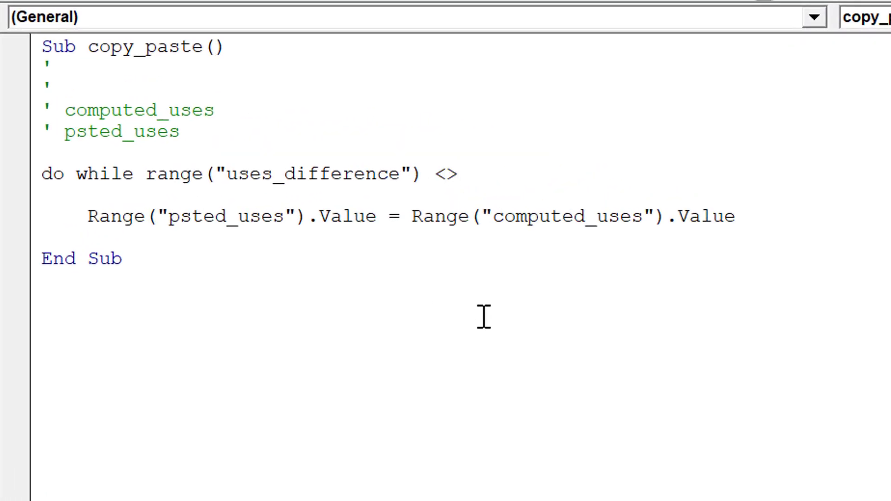
text( 0)
key(Down)
key(Down)
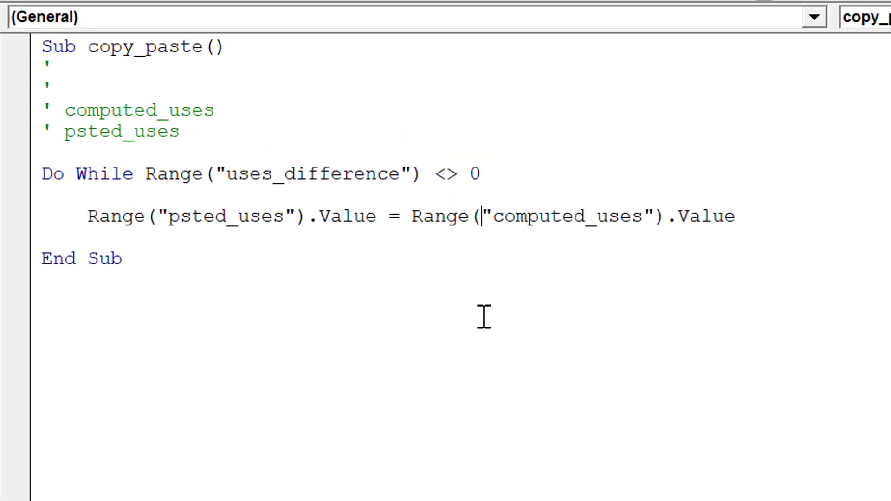
Close the Do While block with a Loop line above End Sub and run the copy_paste macro from the worksheet button.
key(Down)
key(Return)
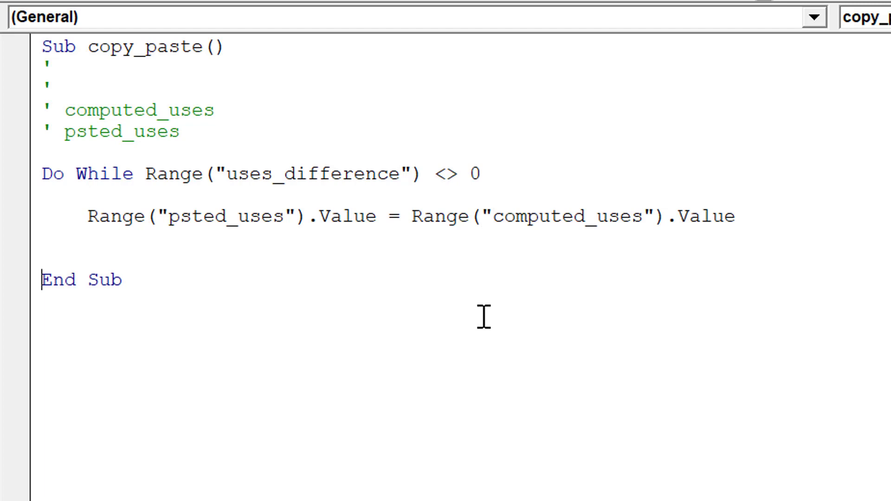
key(Return)
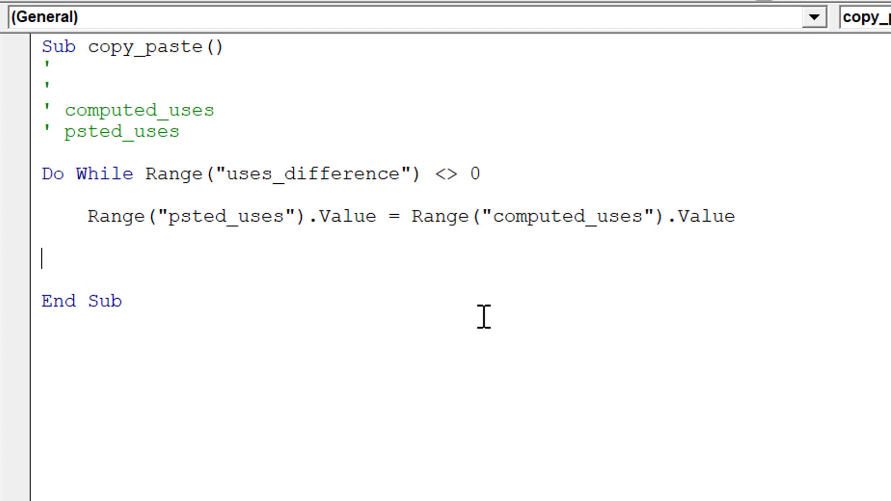
text(loop)
key(Up)
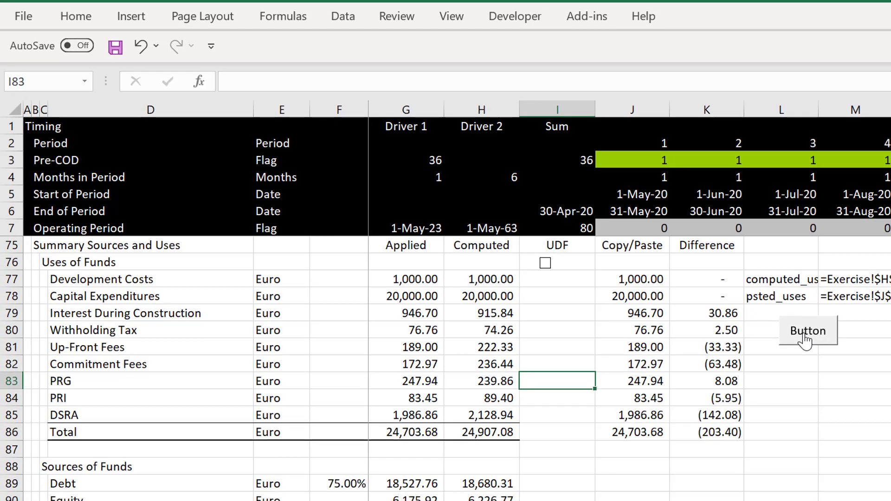
click(804, 336)
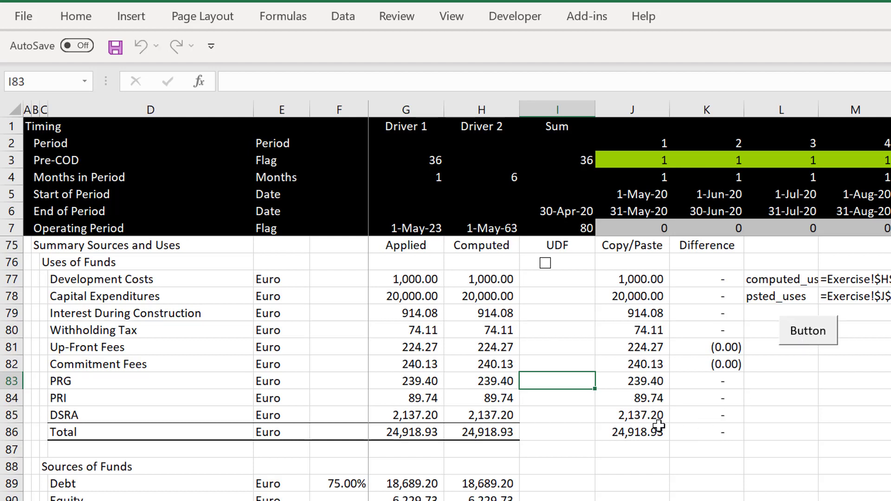
Extend the Total row's top and bottom borders across D86:K86 in the Uses of Funds table.
click(565, 331)
key(Down)
key(Down)
key(Down)
key(Down)
key(Down)
key(Down)
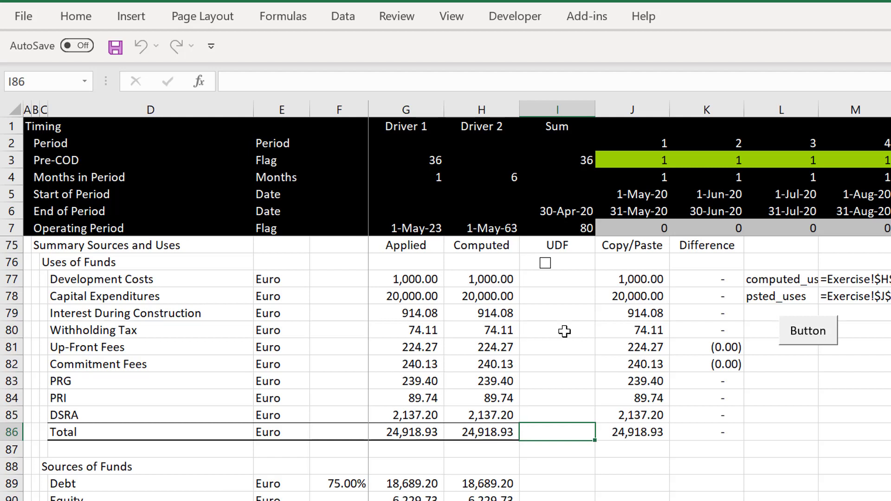
key(Left)
key(Left)
key(Left)
key(Left)
key(Left)
key(Left)
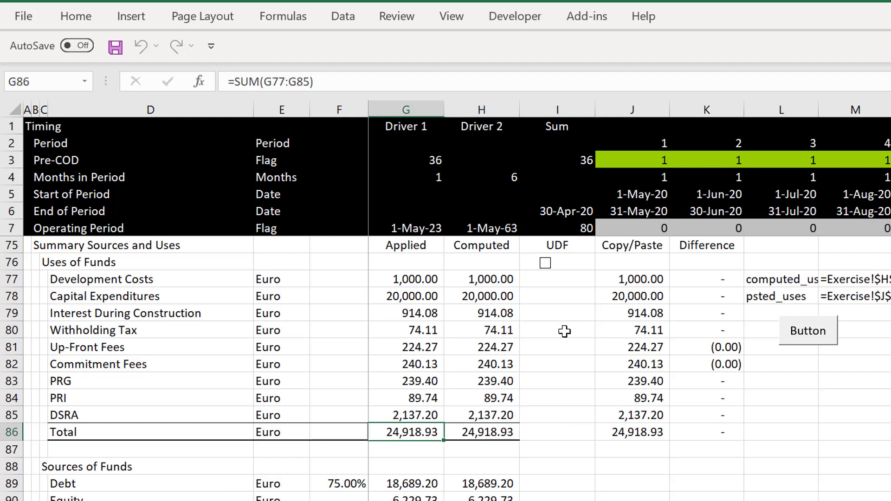
key(Right)
key(shift+Right)
key(shift+Right)
key(shift+Right)
key(shift+Right)
key(shift+Right)
key(shift+Right)
key(shift+Right)
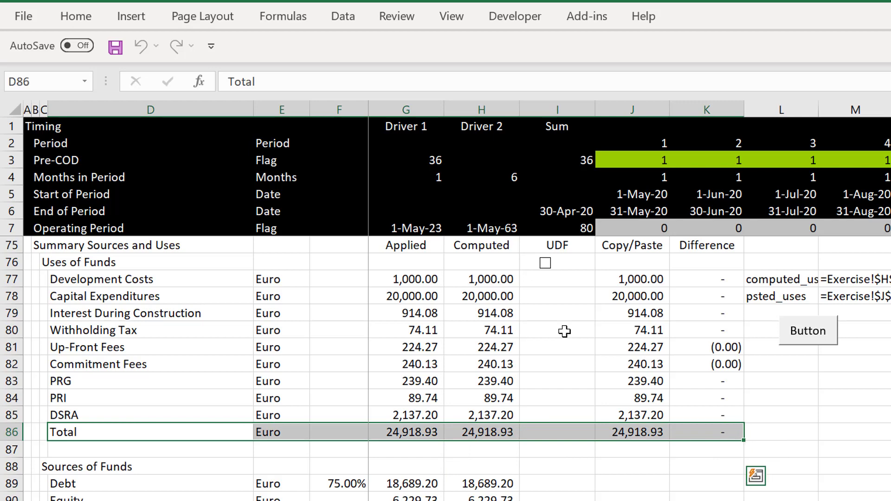
Link Interest During Construction in J106 of the Funding Requirements section to the debt balance section with =J145.
key(Down)
key(Down)
key(Down)
key(Down)
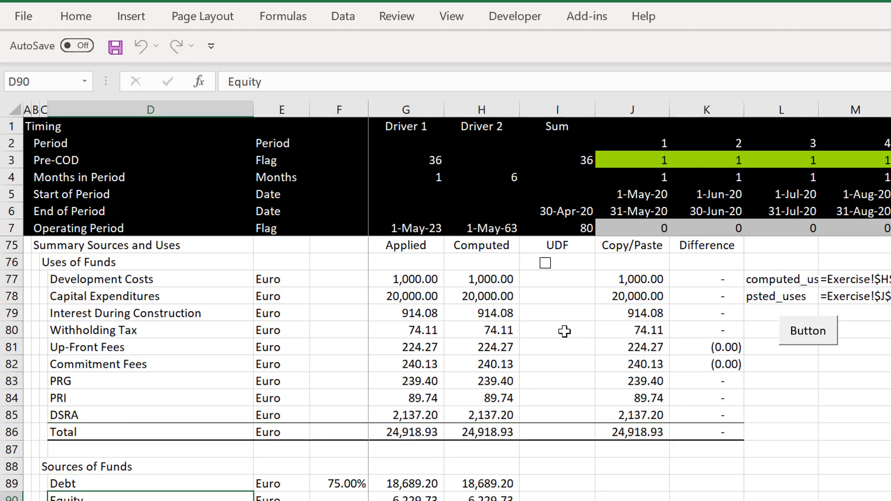
key(Down)
key(Down)
key(Down)
key(Down)
key(Down)
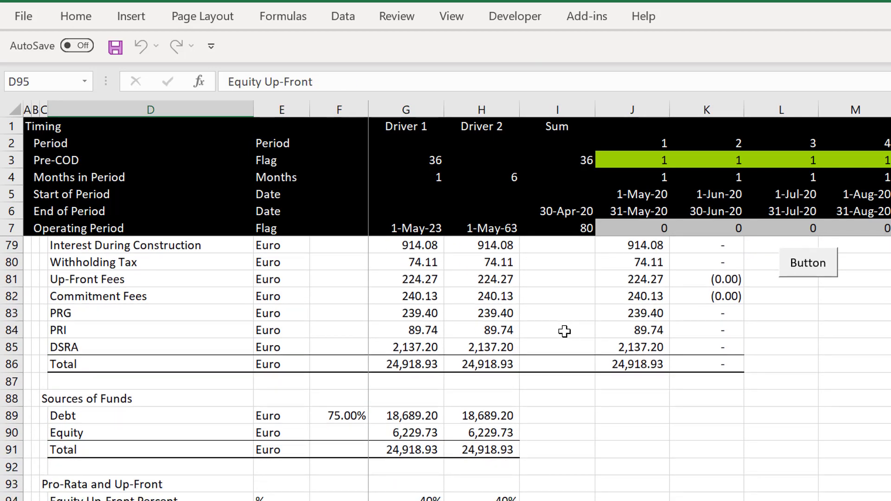
key(Down)
key(Down)
key(Down)
key(Down)
key(Down)
key(Down)
key(Down)
key(Down)
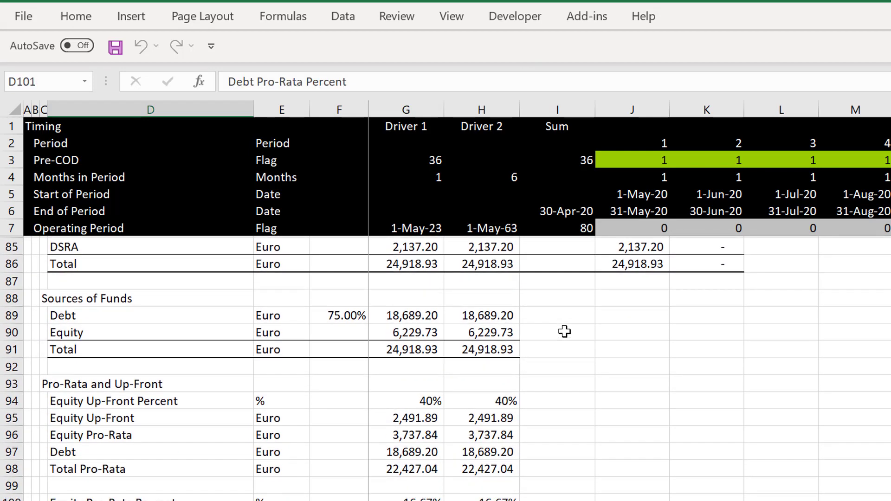
key(Down)
key(Down)
key(Down)
key(Down)
key(Down)
key(Down)
key(Down)
key(Down)
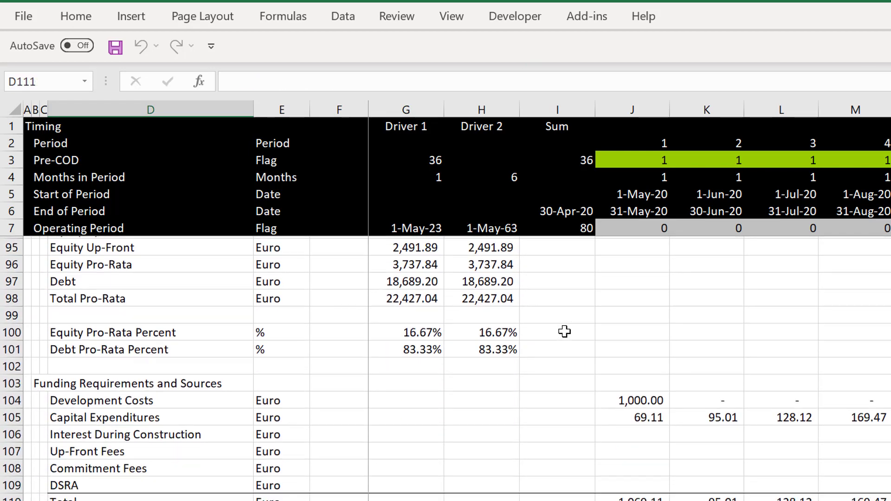
key(Up)
key(Up)
key(Up)
key(Up)
key(Up)
key(Right)
key(Right)
key(Right)
key(Right)
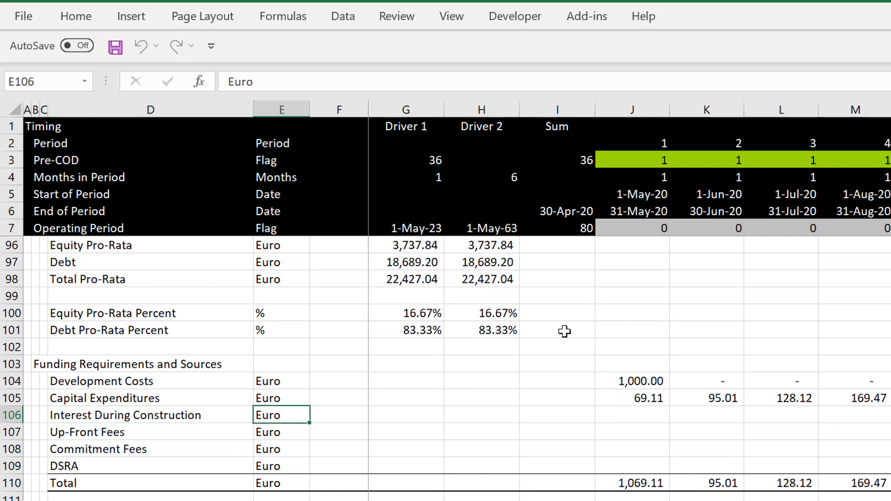
key(Right)
key(Right)
text(=)
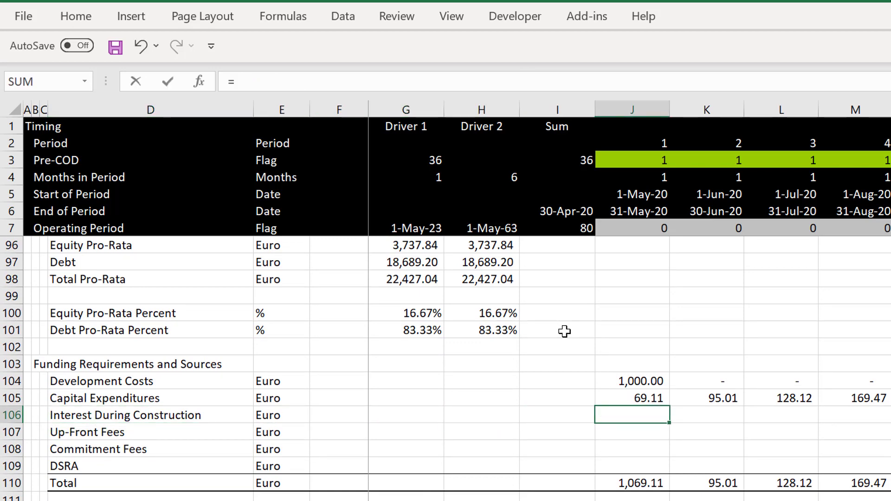
key(Down)
key(Down)
key(Down)
key(Down)
key(Down)
key(Down)
key(Down)
key(Down)
key(Down)
key(Down)
key(Down)
key(Down)
key(Down)
key(Down)
key(Down)
key(Down)
key(Down)
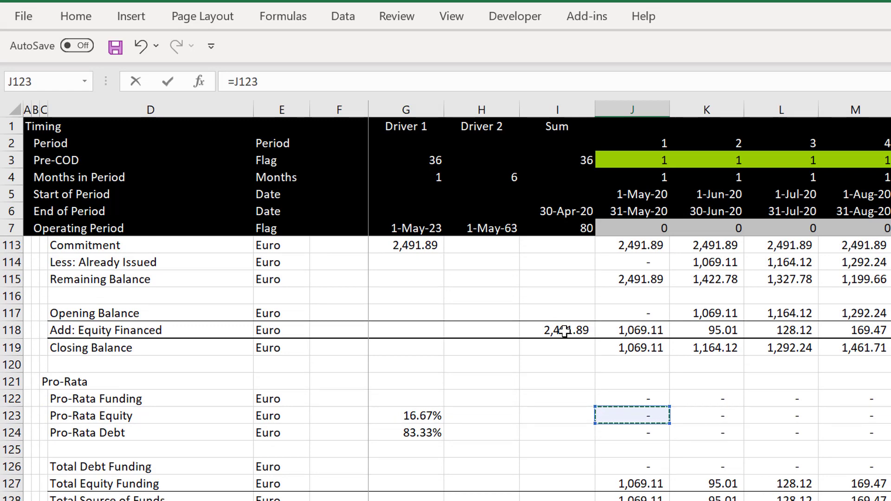
key(Up)
key(Up)
key(Up)
key(Up)
key(Up)
key(Up)
key(Up)
key(Up)
key(Up)
key(Up)
key(Up)
key(Up)
key(Up)
key(Up)
key(Up)
key(Up)
key(Up)
key(Up)
key(Up)
key(Up)
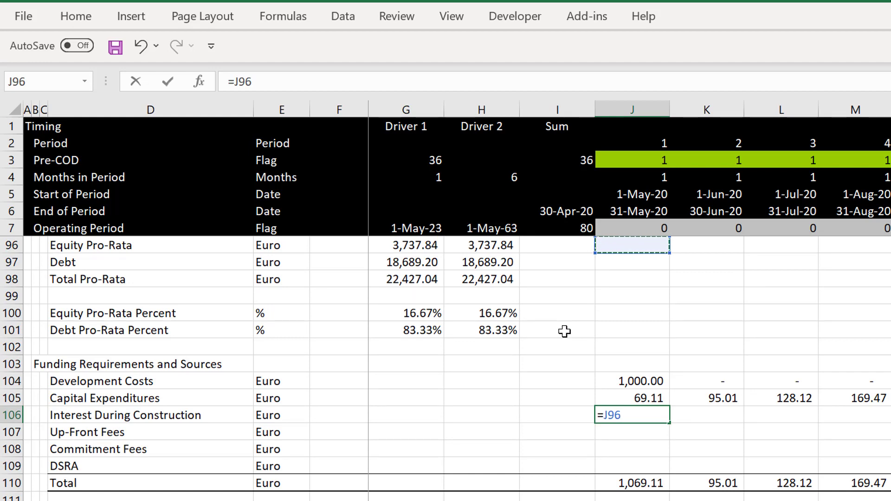
key(Down)
key(Down)
key(Down)
key(Down)
key(Down)
key(Down)
key(Down)
key(Down)
key(Down)
key(Down)
key(Down)
key(Down)
key(Down)
key(Down)
key(Down)
key(Down)
key(Down)
key(Down)
key(Down)
key(Down)
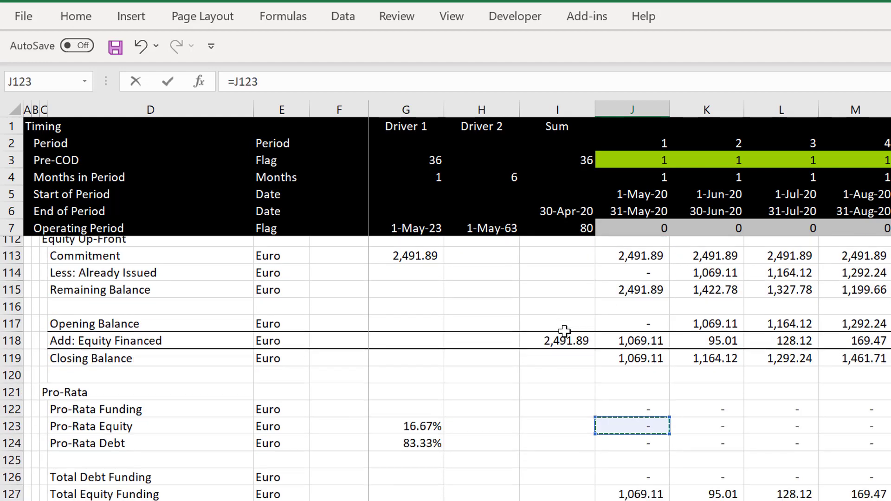
key(Down)
key(Down)
key(Down)
key(Down)
key(Down)
key(Down)
key(Down)
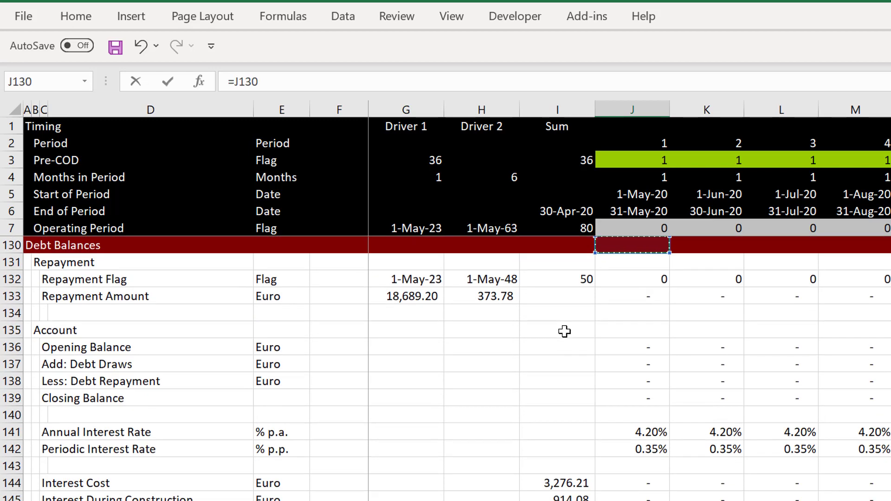
key(Down)
key(Down)
key(Down)
key(Down)
key(Down)
key(Down)
key(Down)
key(Down)
key(Down)
key(Down)
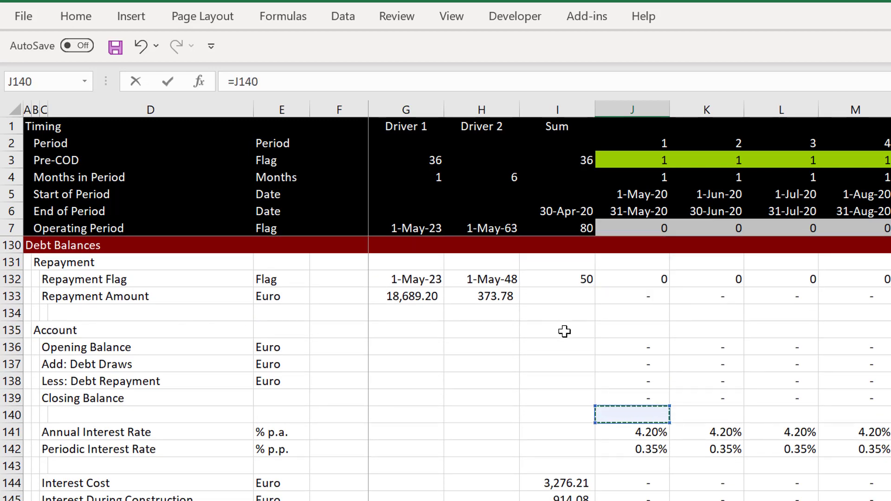
key(Down)
key(Down)
key(Down)
key(Down)
key(Down)
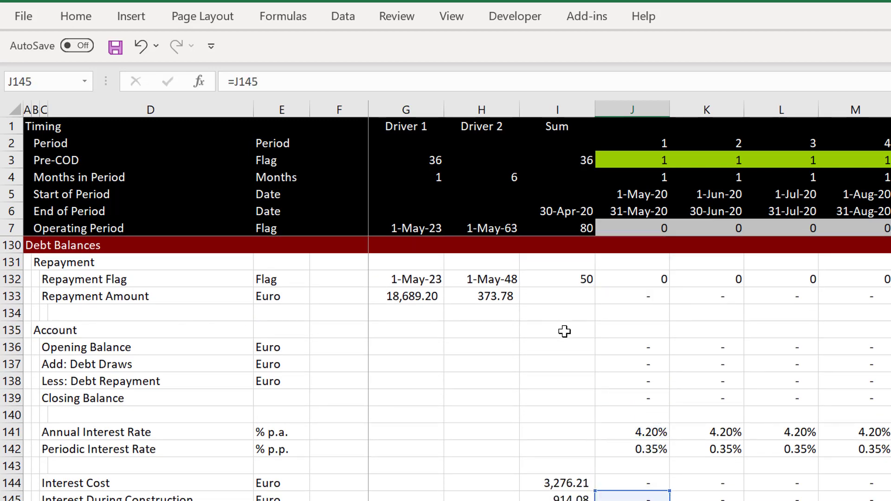
key(Return)
Fill the J106 Interest During Construction formula across all the periods of row 106.
key(Up)
key(Up)
key(Up)
key(Down)
key(Down)
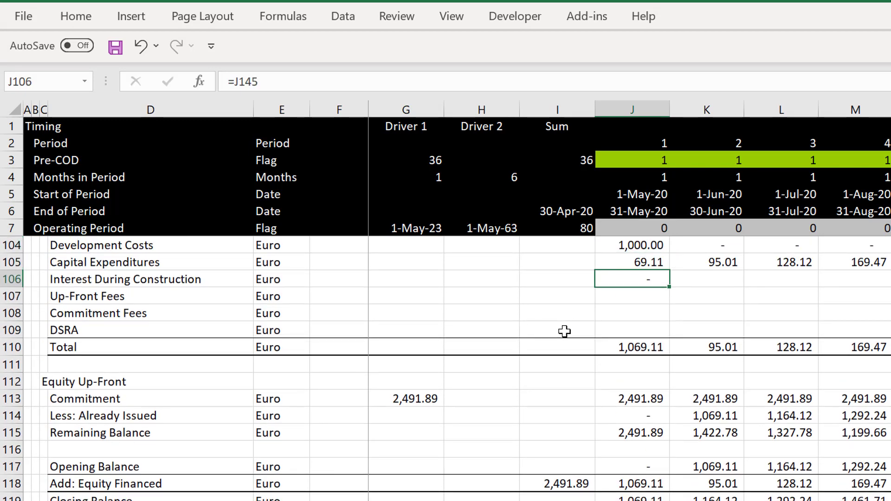
key(ctrl+shift+Right)
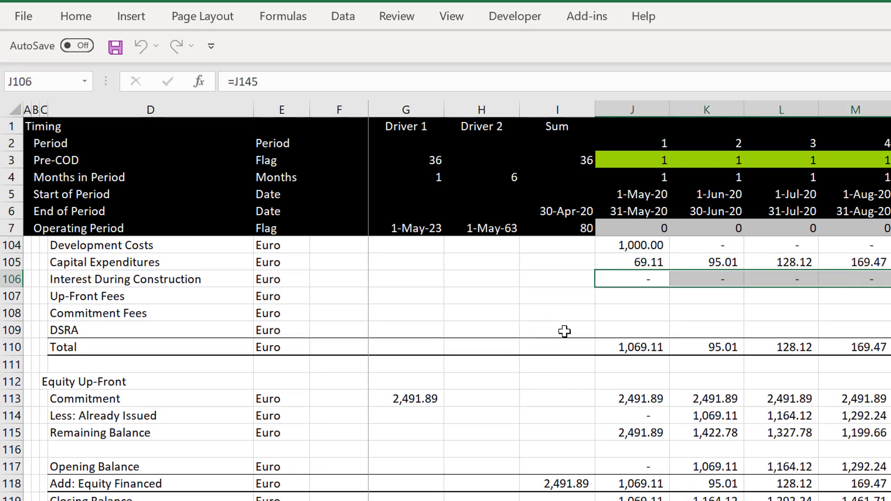
key(ctrl+r)
Examine the formula of the funding requirements Total in J110 to see which rows it sums.
key(Down)
key(Down)
key(Down)
key(Down)
key(F2)
key(Escape)
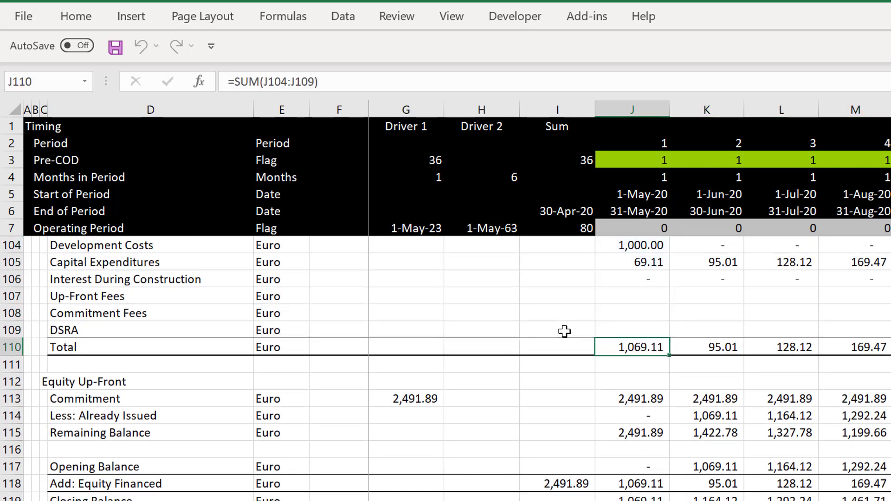
Link Up-Front Fees in J107 of the funding requirements to the Up-Front Fee row of the Fees section with =J153.
key(Up)
key(Up)
key(Up)
key(Up)
key(Down)
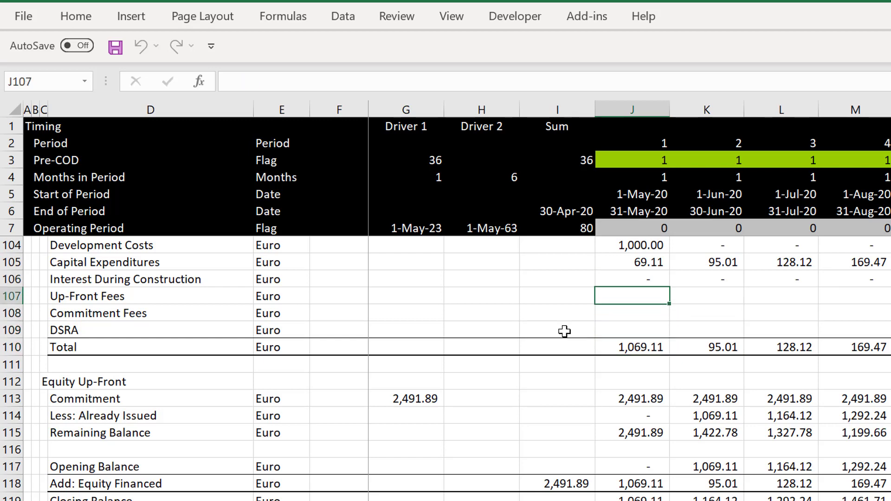
text(=)
key(Page_Down)
key(Page_Down)
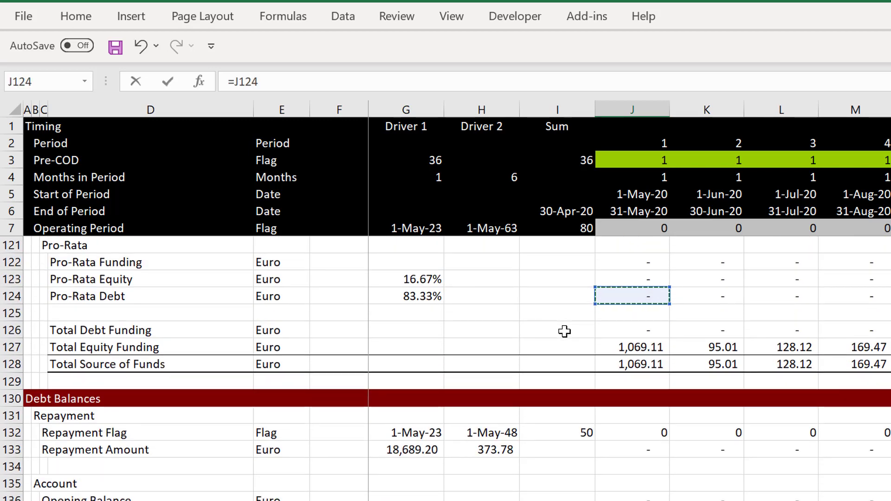
key(Page_Down)
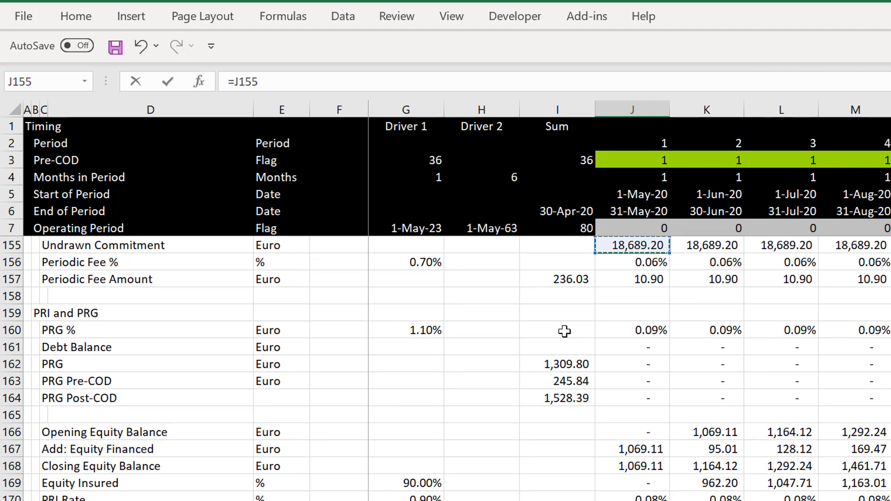
key(Down)
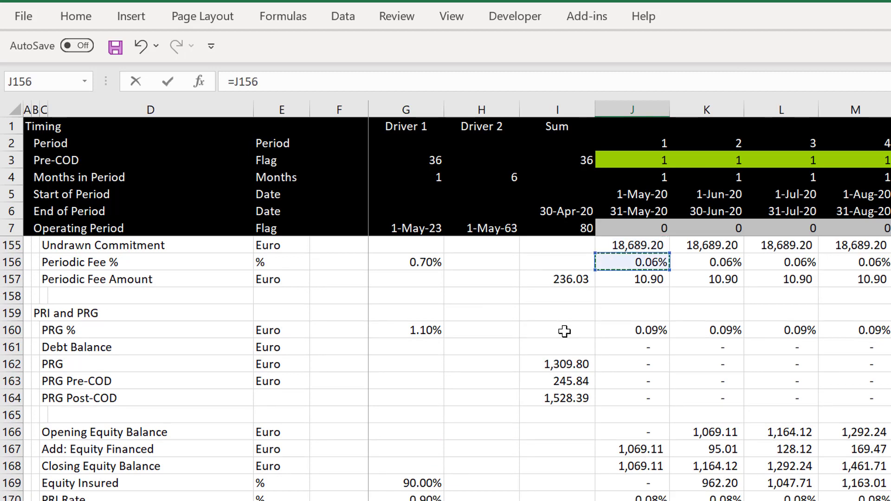
key(Up)
key(Up)
key(Down)
key(Down)
key(Down)
key(Down)
key(Down)
key(Down)
key(Down)
key(Down)
key(Down)
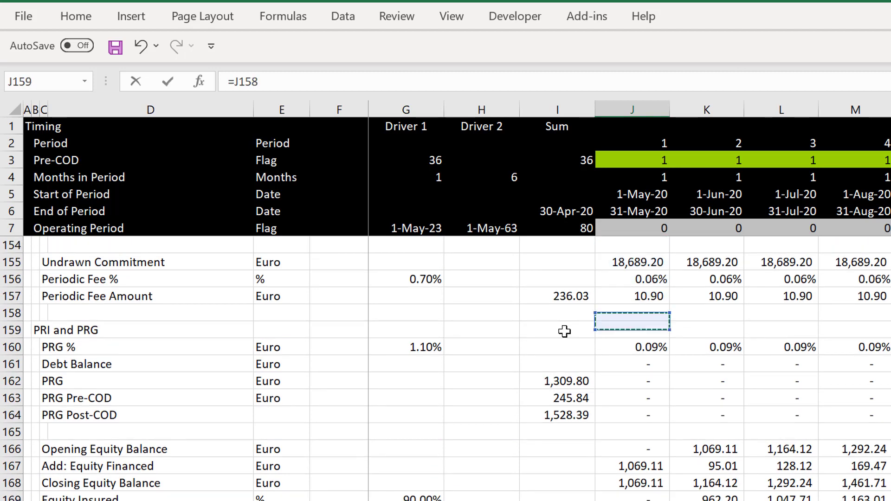
key(Up)
key(Up)
key(Up)
key(Up)
key(Up)
key(Up)
key(Up)
key(Up)
key(Up)
key(Up)
key(Up)
key(Up)
key(Up)
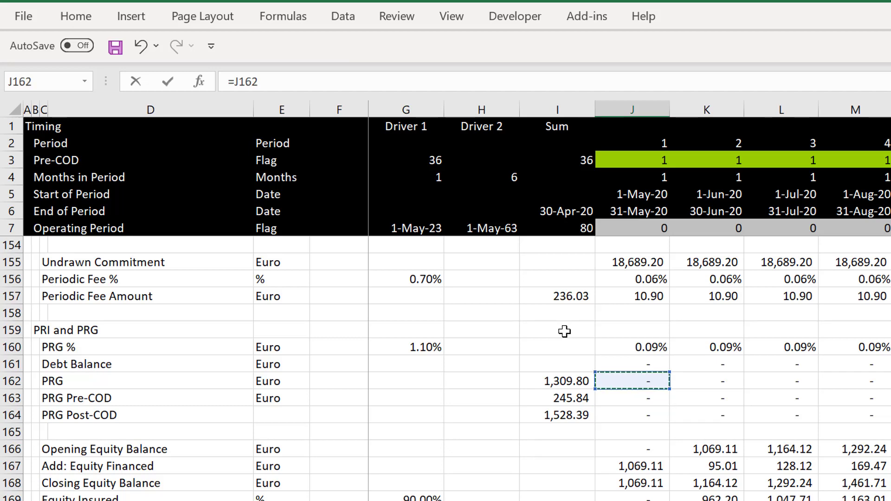
key(Up)
key(Up)
key(Down)
key(Down)
key(Down)
key(Down)
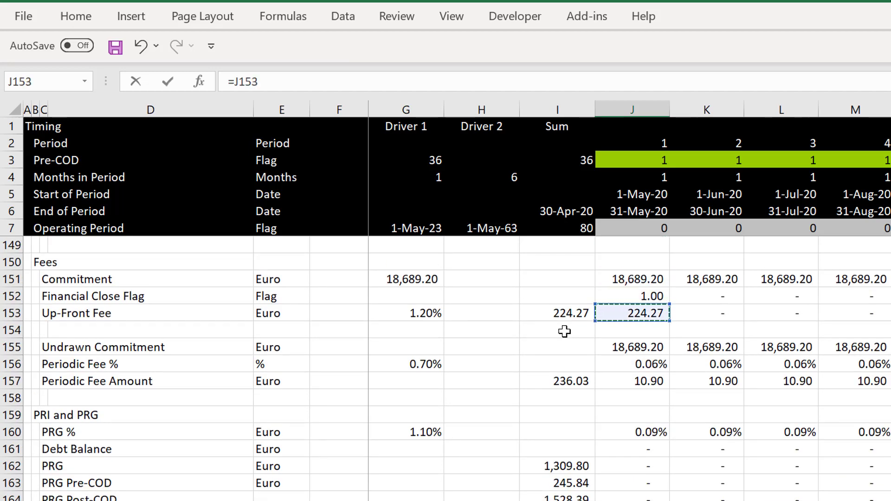
key(Return)
Fill the J107 Up-Front Fees formula across all the periods of row 107.
key(Up)
key(Up)
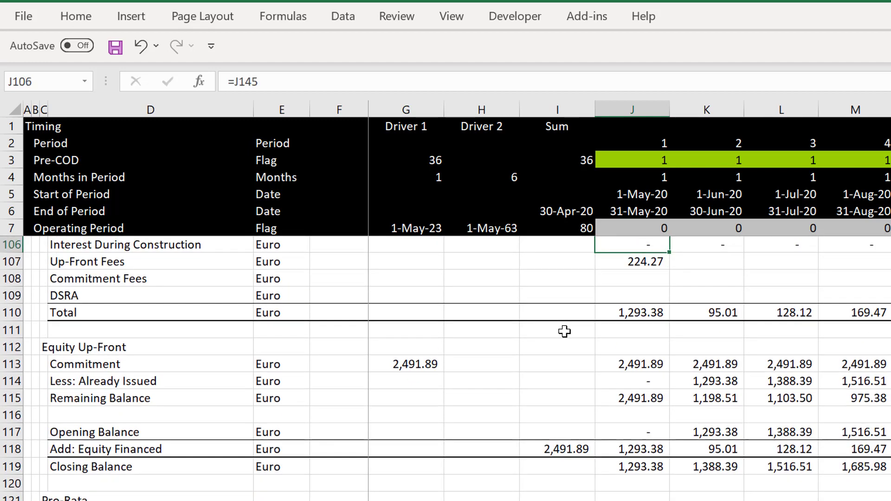
key(ctrl+shift+Right)
key(ctrl+r)
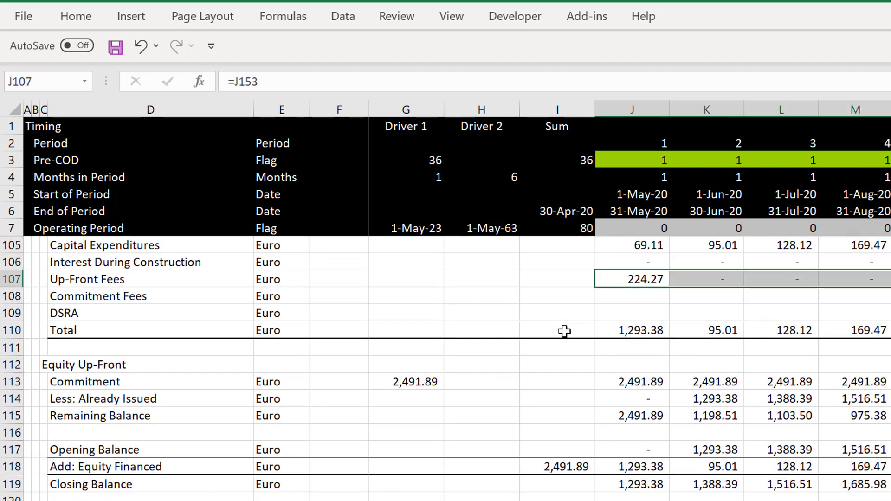
Link Commitment Fees in J108 of the funding requirements to the Periodic Fee Amount with =J157.
key(Down)
text(=)
key(Down)
key(Down)
key(Down)
key(Down)
key(Down)
key(Down)
key(Down)
key(Down)
key(Down)
key(Down)
key(Down)
key(Down)
key(Down)
key(Down)
key(Down)
key(Down)
key(Down)
key(Down)
key(Down)
key(Down)
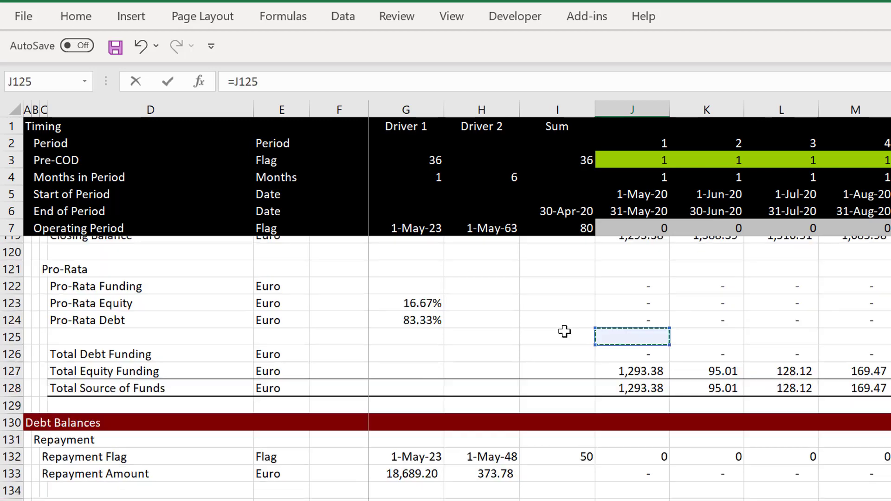
key(Down)
key(Down)
key(Down)
key(Down)
key(Down)
key(Down)
key(Down)
key(Down)
key(Down)
key(Down)
key(Down)
key(Down)
key(Down)
key(Down)
key(Down)
key(Down)
key(Down)
key(Down)
key(Down)
key(Down)
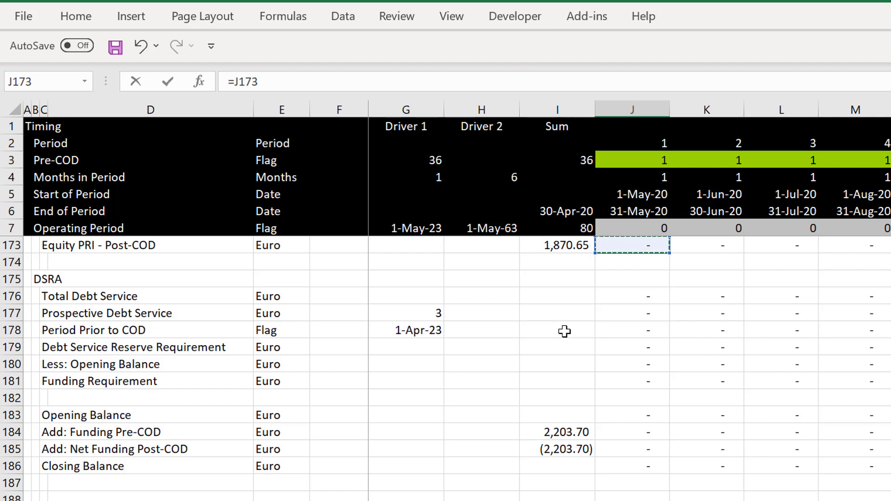
key(Up)
key(Up)
key(Up)
key(Up)
key(Up)
key(Up)
key(Up)
key(Up)
key(Up)
key(Up)
key(Up)
key(Up)
key(Up)
key(Up)
key(Up)
key(Up)
key(Up)
key(Down)
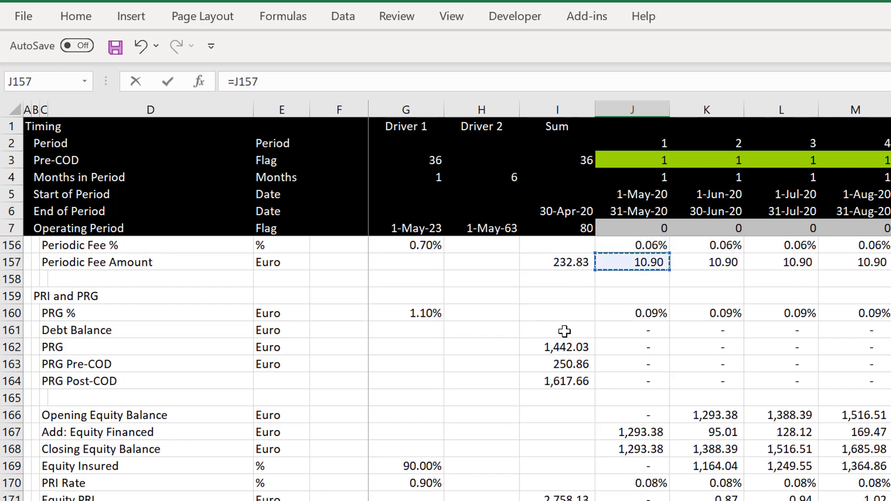
key(Return)
key(Up)
key(Up)
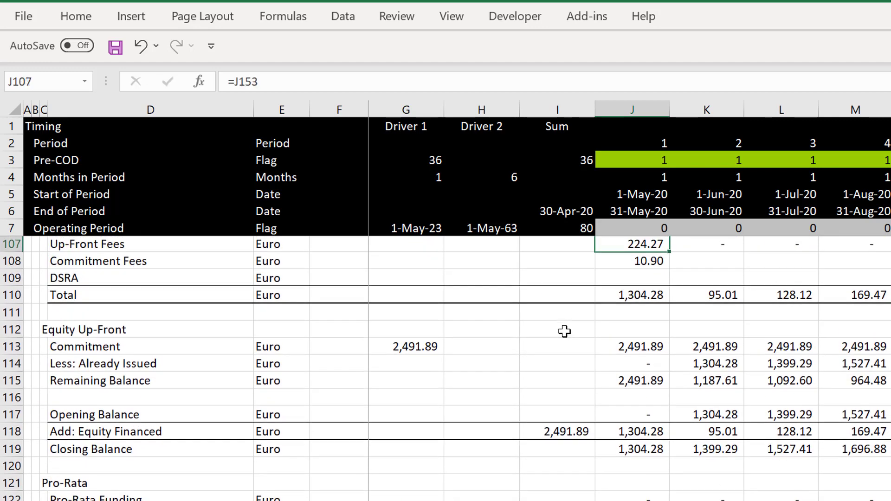
Link DSRA in J109 of the funding requirements to the reserve account's Add: Funding Pre-COD row with =J184.
key(Down)
key(Down)
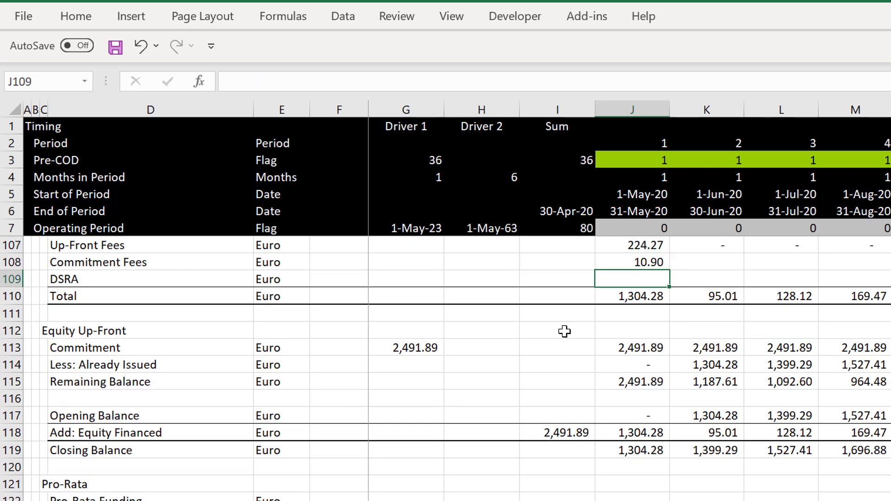
text(=)
key(Down)
key(Down)
key(Down)
key(Down)
key(Down)
key(Down)
key(Down)
key(Down)
key(Down)
key(Down)
key(Down)
key(Down)
key(Down)
key(Down)
key(Down)
key(Down)
key(Down)
key(Down)
key(Down)
key(Down)
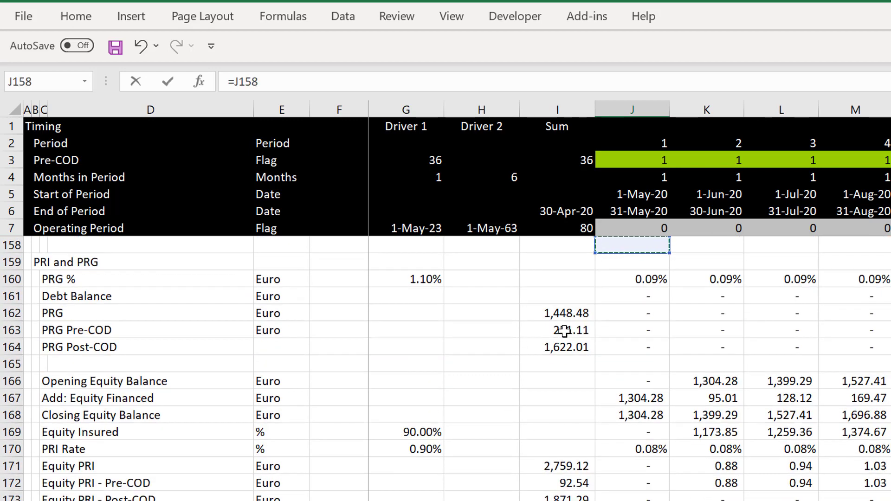
key(Down)
key(Down)
key(Down)
key(Down)
key(Down)
key(Down)
key(Down)
key(Down)
key(Down)
key(Down)
key(Down)
key(Down)
key(Down)
key(Down)
key(Down)
key(Down)
key(Down)
key(Down)
key(Down)
key(Down)
key(Down)
key(Down)
key(Down)
key(Down)
key(Down)
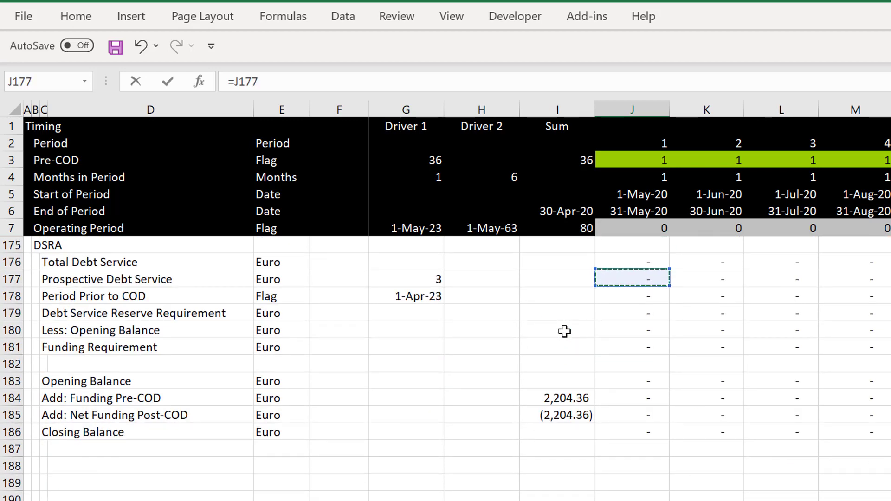
key(Down)
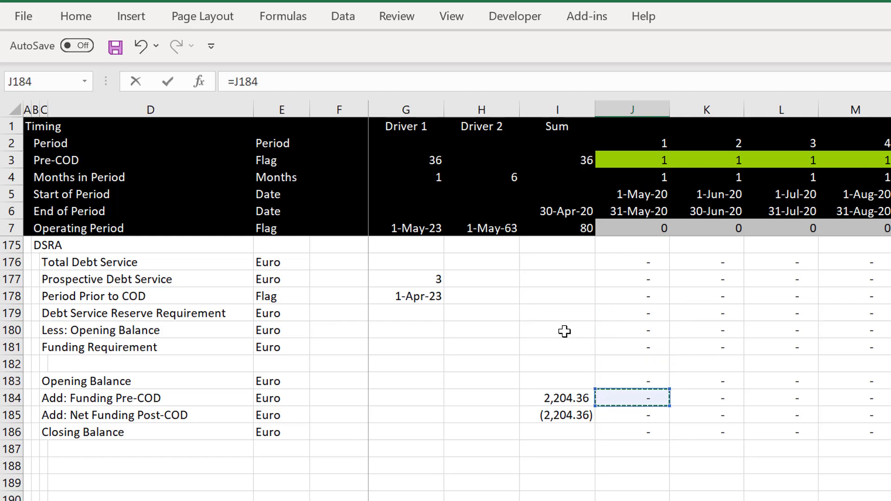
key(Return)
click(564, 332)
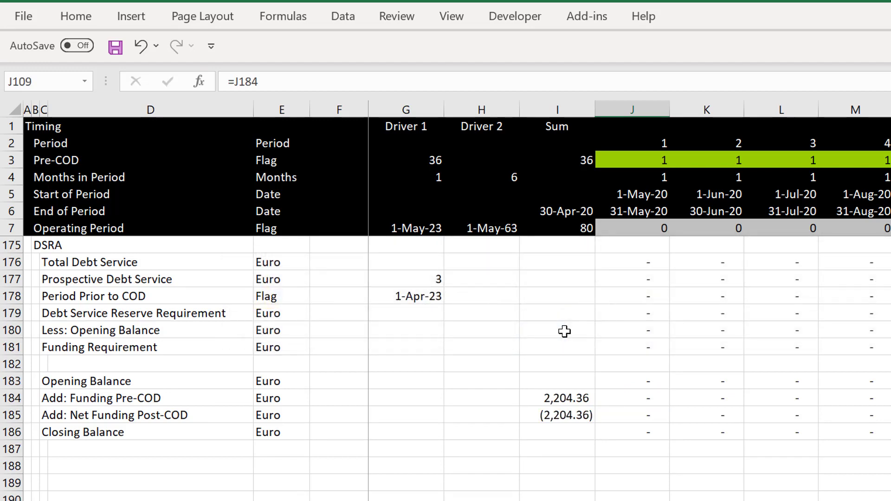
Examine the funding requirement rows in column J, from Development Costs to the Total formula, for the DSRA circular reference.
key(Up)
key(Up)
key(Up)
key(Up)
key(Up)
key(Up)
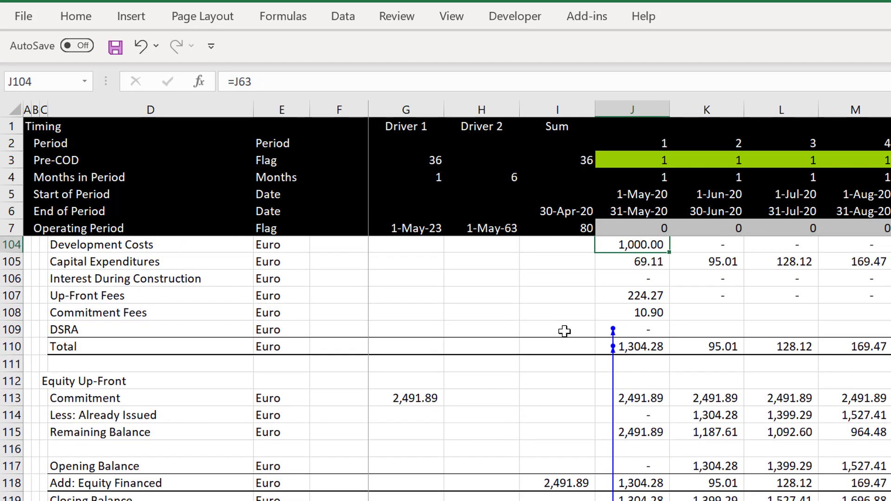
key(Down)
key(Down)
key(Down)
key(Down)
key(Down)
key(Down)
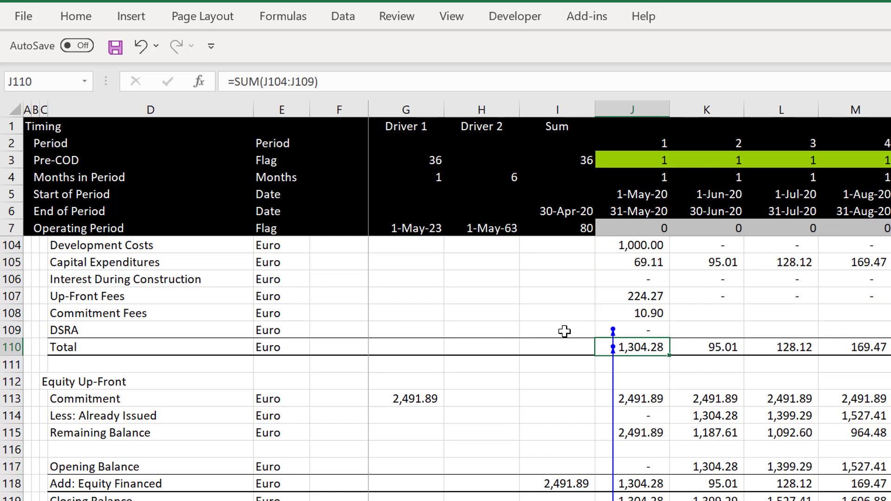
key(Up)
key(Up)
key(Down)
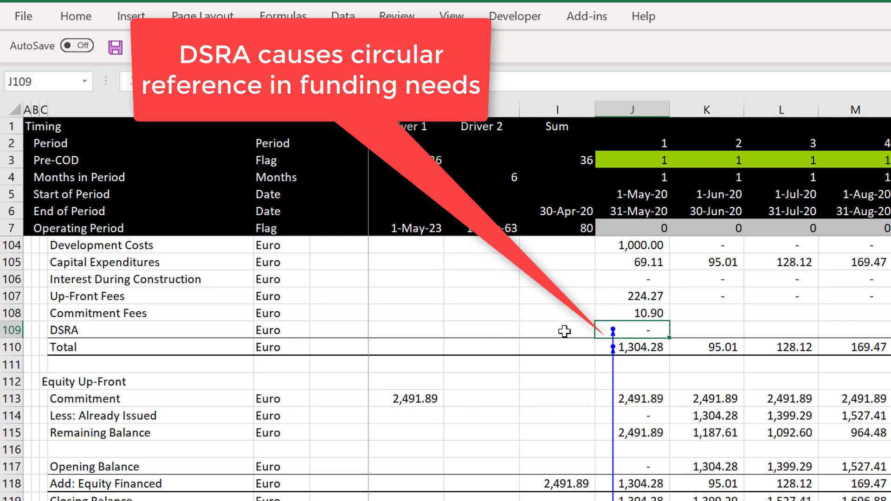
Insert three rows above DSRA in the funding requirements for PRG Pre-COD, PRI Pre-COD and Withholding Tax Pre-COD.
key(shift+space)
key(ctrl+shift+equal)
key(ctrl+shift+equal)
key(ctrl+shift+equal)
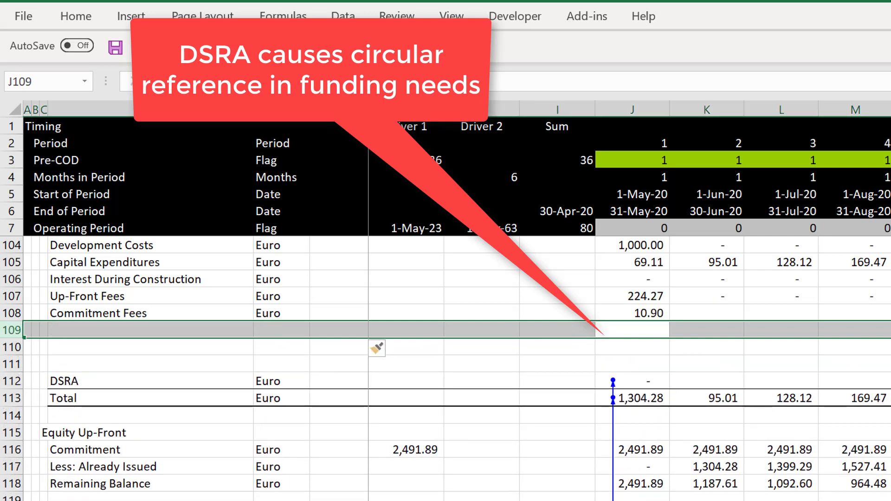
key(F10)
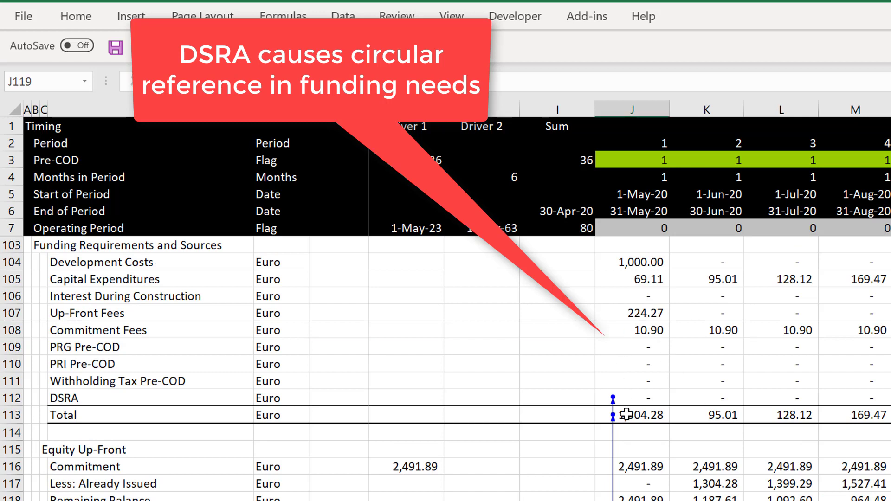
Insert three blank rows at row 115, above the Equity Up-Front heading.
click(627, 415)
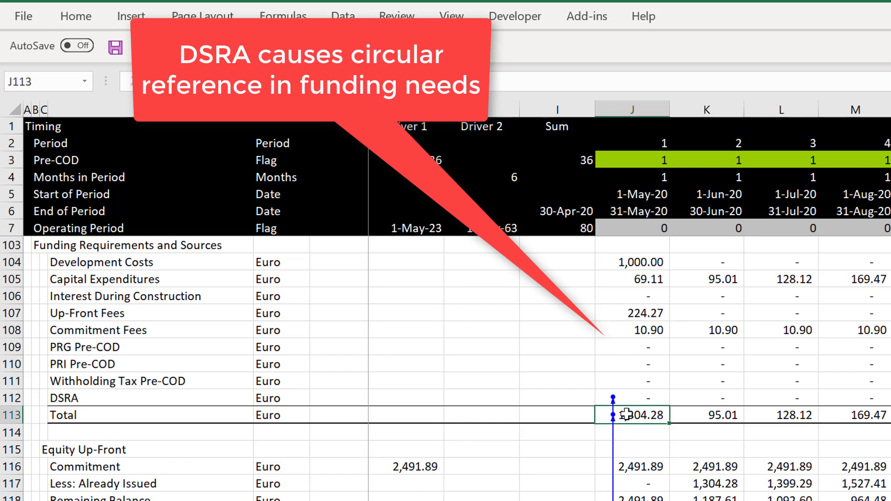
key(Up)
key(Up)
key(Down)
key(Down)
key(Down)
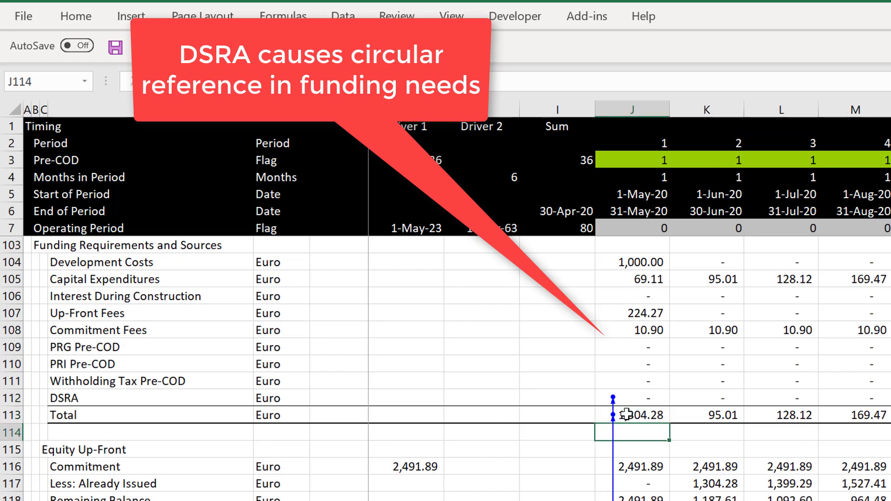
key(Down)
key(shift+space)
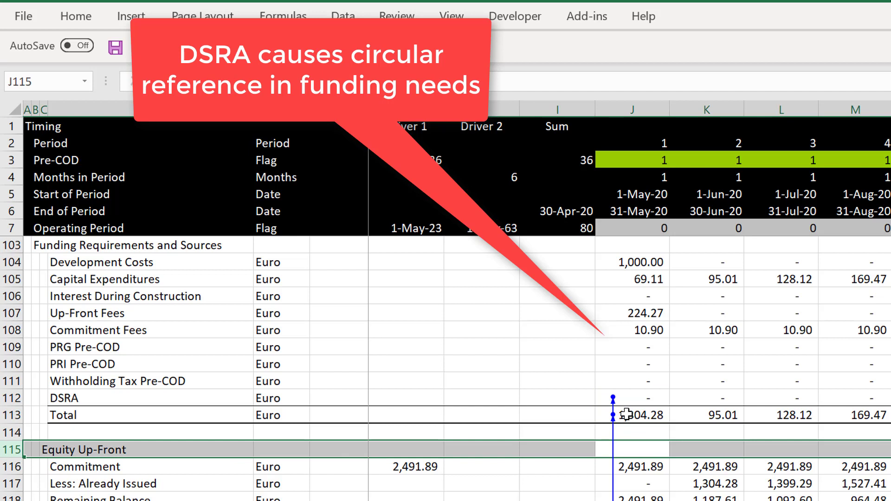
key(ctrl+plus)
key(ctrl+plus)
key(ctrl+plus)
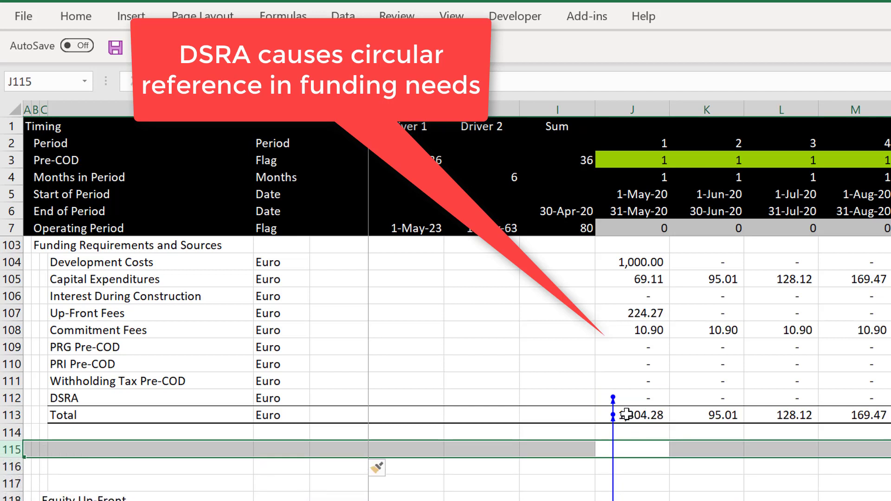
Relabel the total in D113 as "Total - Computed" and start a "Total" label in D115.
key(Left)
key(Left)
key(Left)
key(Left)
key(Left)
key(Left)
key(Left)
key(Right)
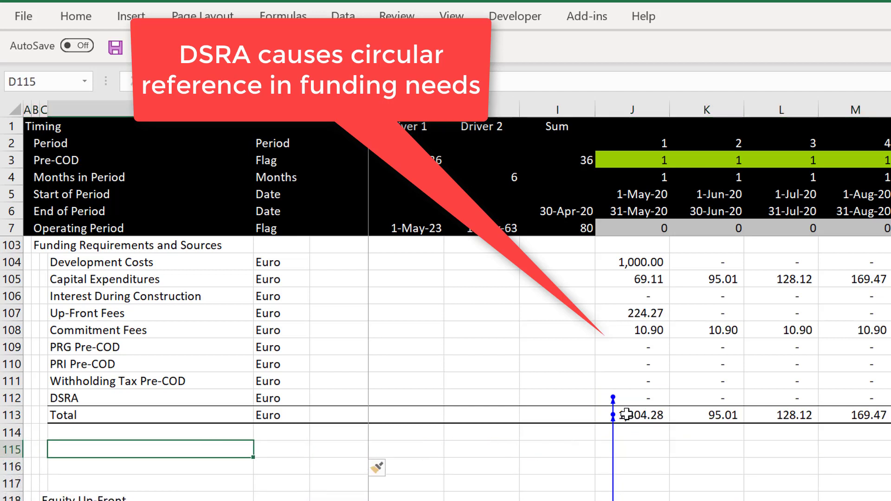
key(Up)
key(Up)
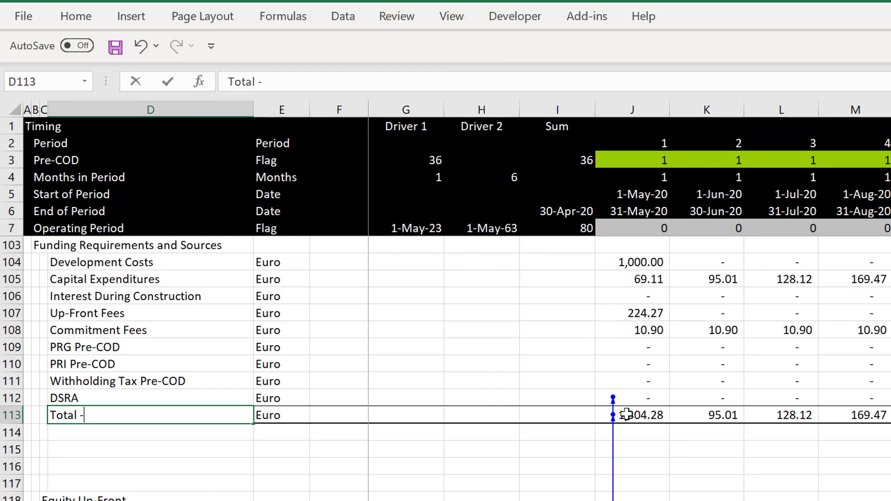
text(Computed)
key(Return)
key(Return)
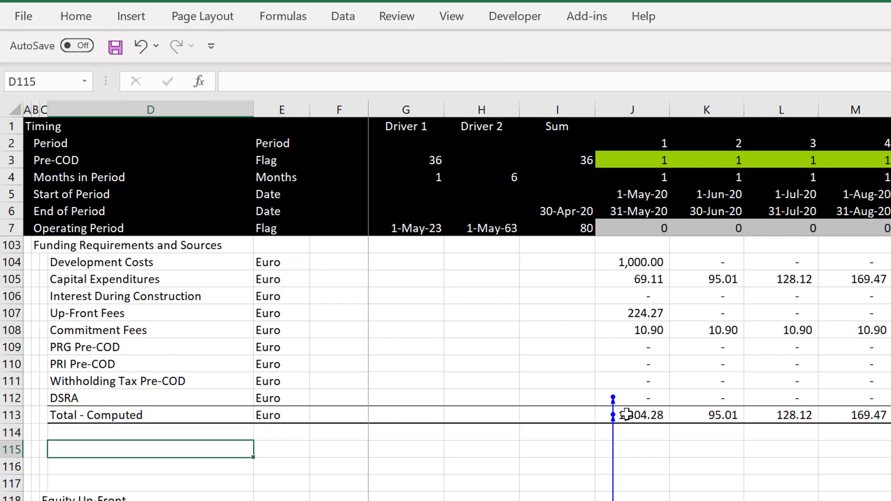
text(Total)
key(Up)
key(Up)
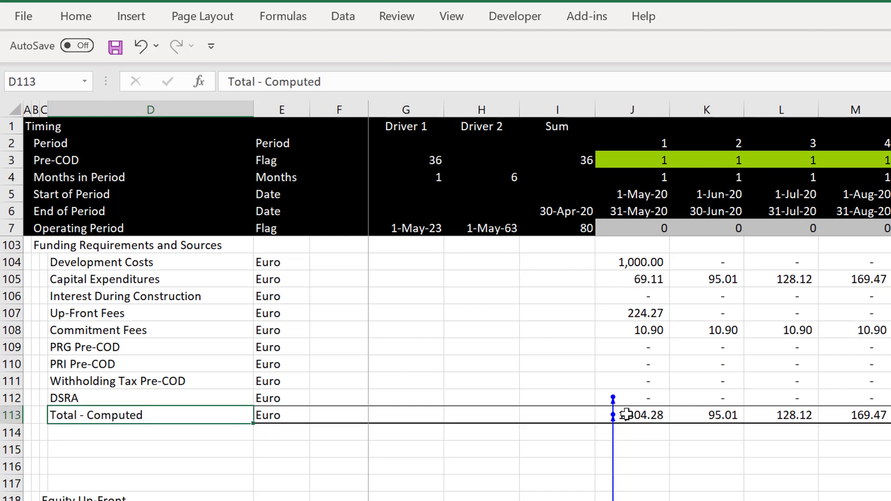
Change the label in D113 to "Total Funding Needs Computed".
key(F2)
key(BackSpace)
key(BackSpace)
key(BackSpace)
key(BackSpace)
key(BackSpace)
key(BackSpace)
key(BackSpace)
key(BackSpace)
key(BackSpace)
key(BackSpace)
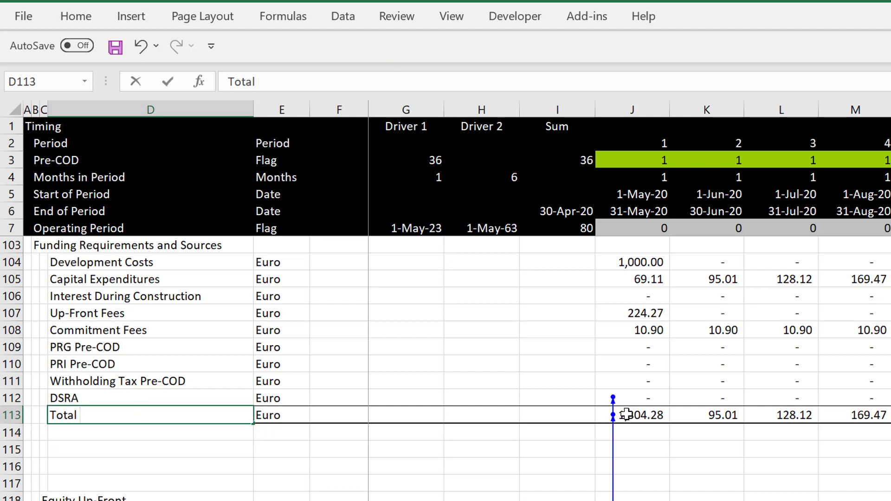
text(Funding)
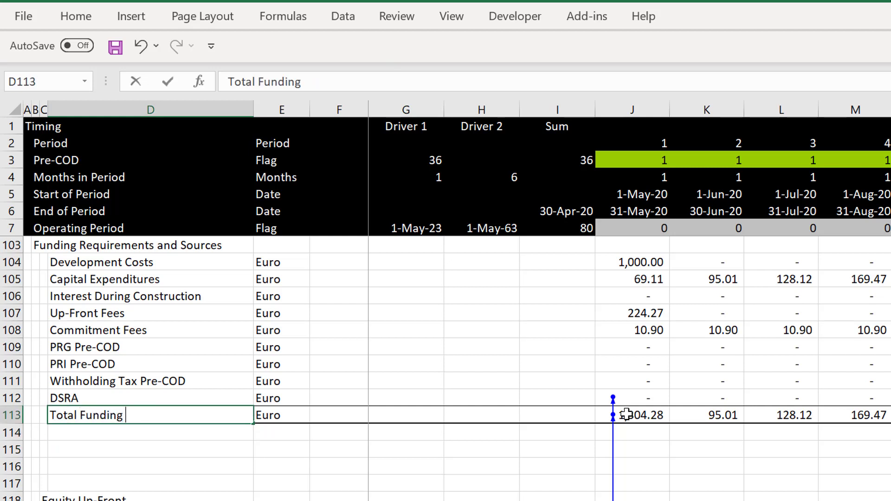
text( Needs Co)
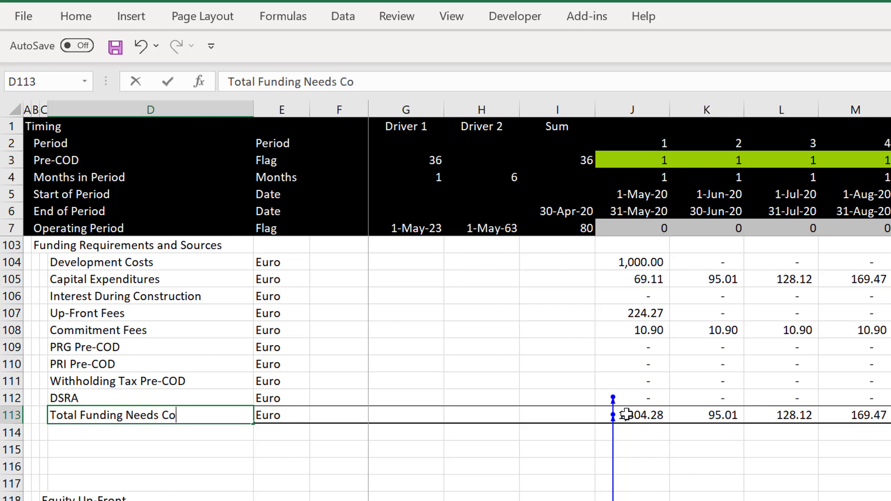
text(mputed)
key(Return)
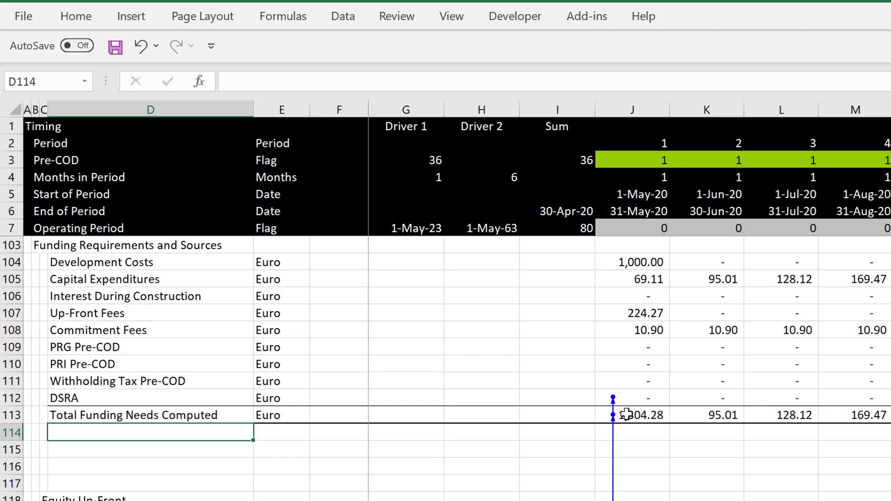
Label D115 "Total Funding Needs Fixed Copy Paste".
key(Return)
text(Total Fu)
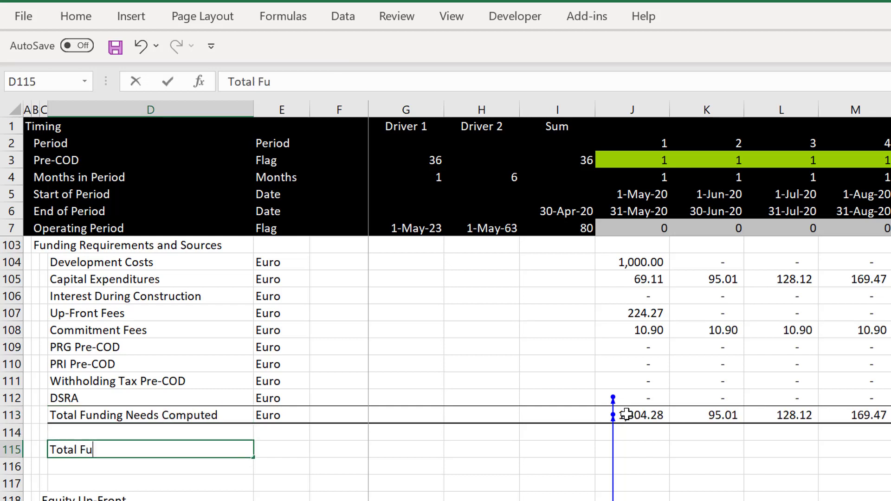
text(nding NEee)
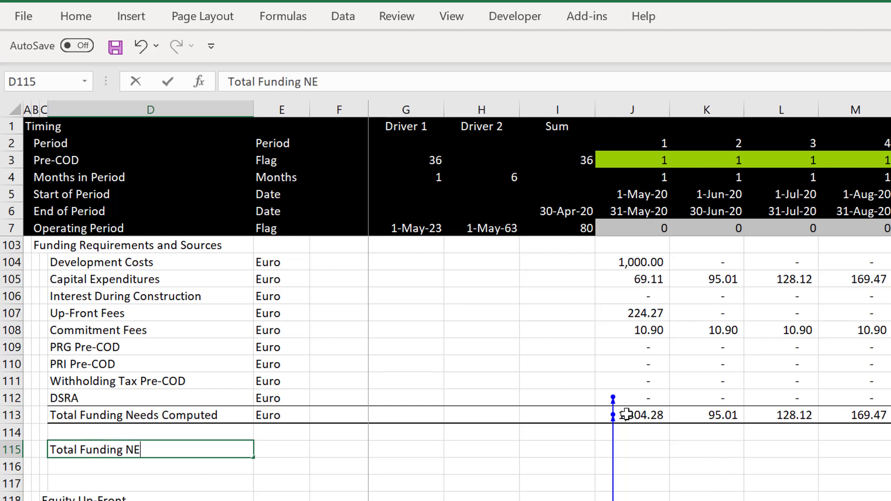
key(BackSpace)
key(BackSpace)
key(BackSpace)
text(eeds Fix)
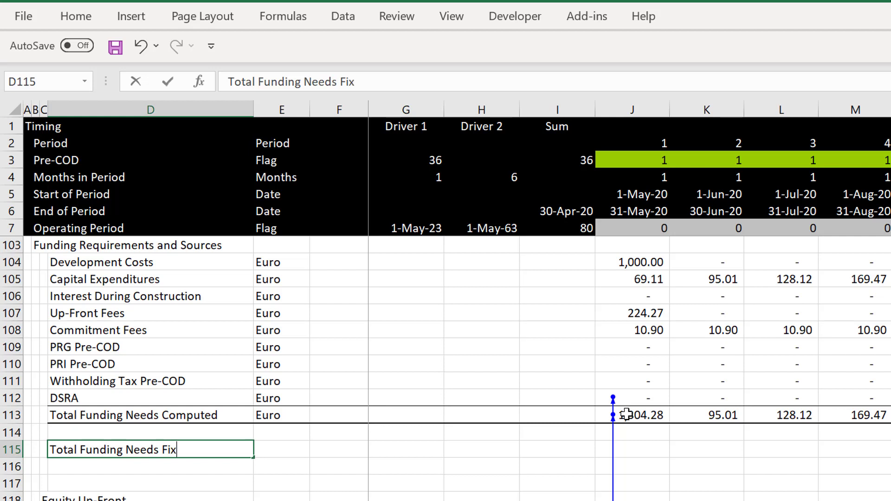
text(ed CP)
key(BackSpace)
text(opy )
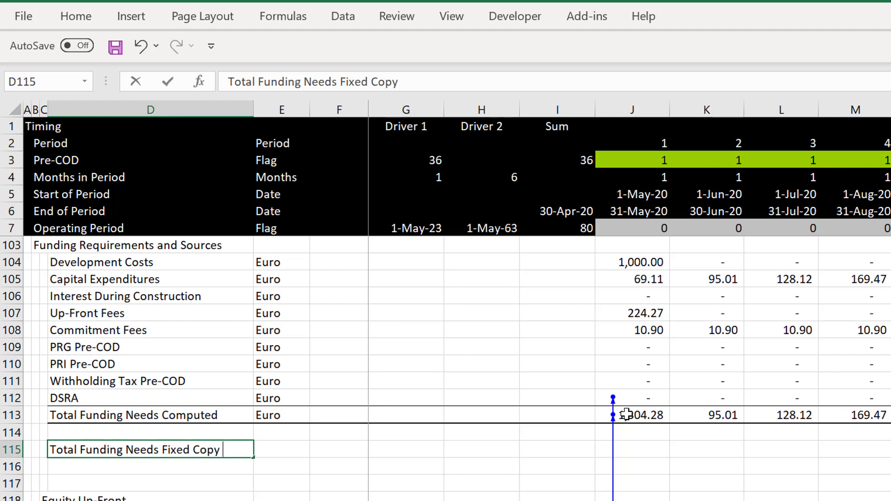
text(Paste)
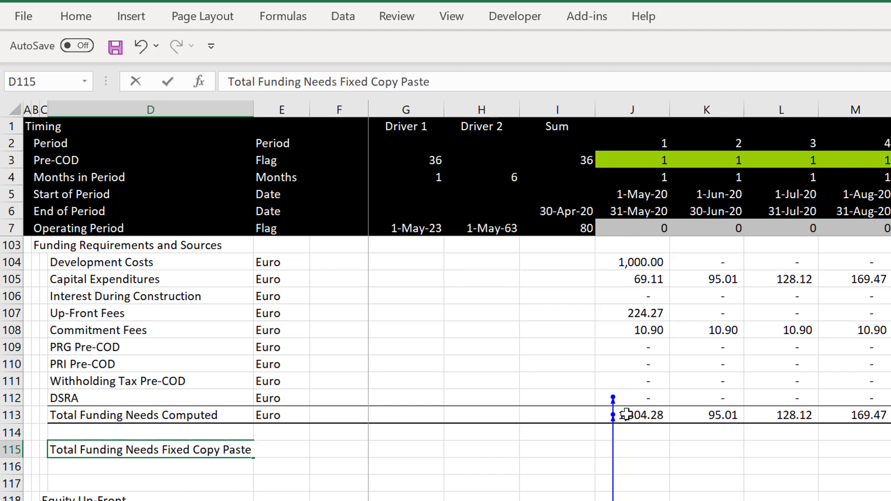
key(Return)
Copy the D115 label down to D116 and change it to "Total Funding Needs UDF".
key(Up)
key(shift+Down)
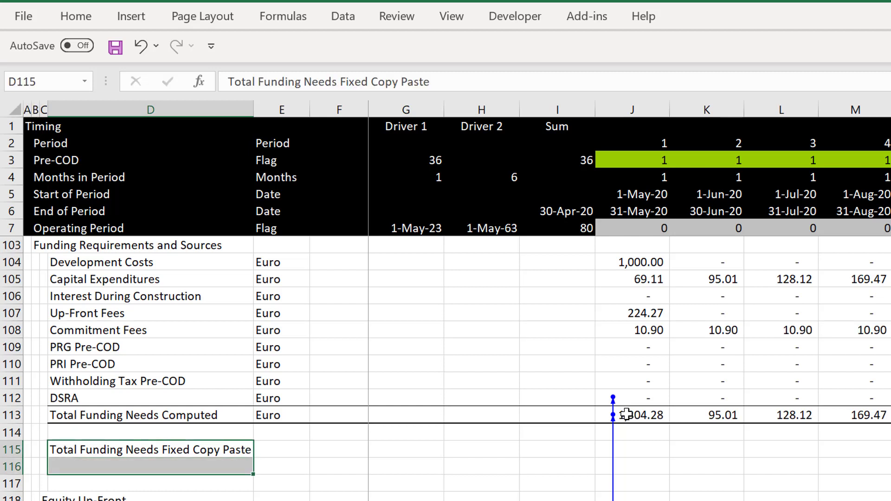
key(ctrl+d)
key(Down)
key(F2)
key(BackSpace)
key(BackSpace)
key(BackSpace)
key(BackSpace)
key(BackSpace)
key(BackSpace)
key(BackSpace)
key(BackSpace)
key(BackSpace)
key(BackSpace)
key(BackSpace)
key(BackSpace)
key(BackSpace)
key(BackSpace)
key(BackSpace)
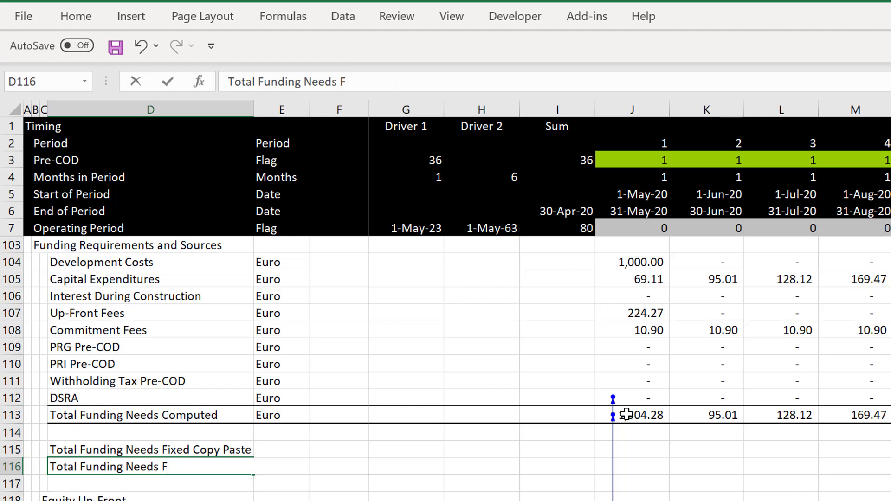
key(BackSpace)
text(UDF)
key(Return)
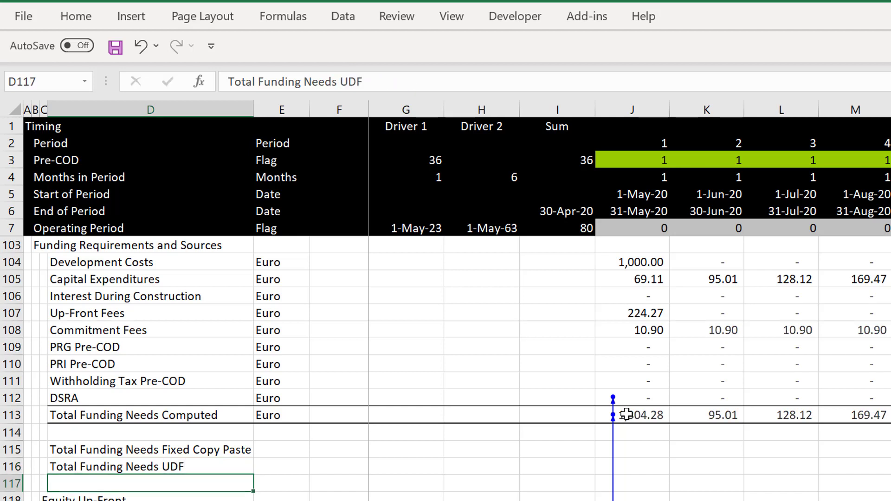
Name the Total Funding Needs Computed values in row 113, from J113 across all periods, funding_needs.
key(Up)
key(Up)
key(Right)
key(Right)
key(Right)
key(Right)
key(Right)
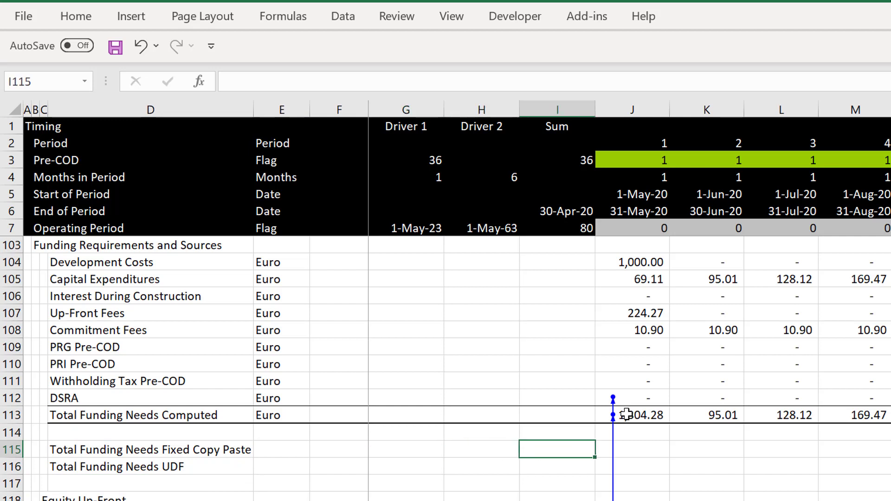
key(Right)
key(Left)
key(Left)
key(Up)
key(Up)
key(Right)
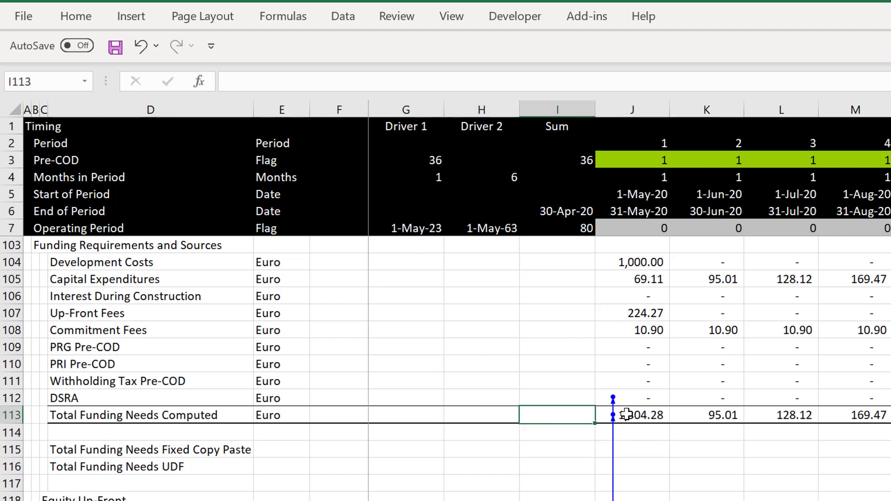
key(Right)
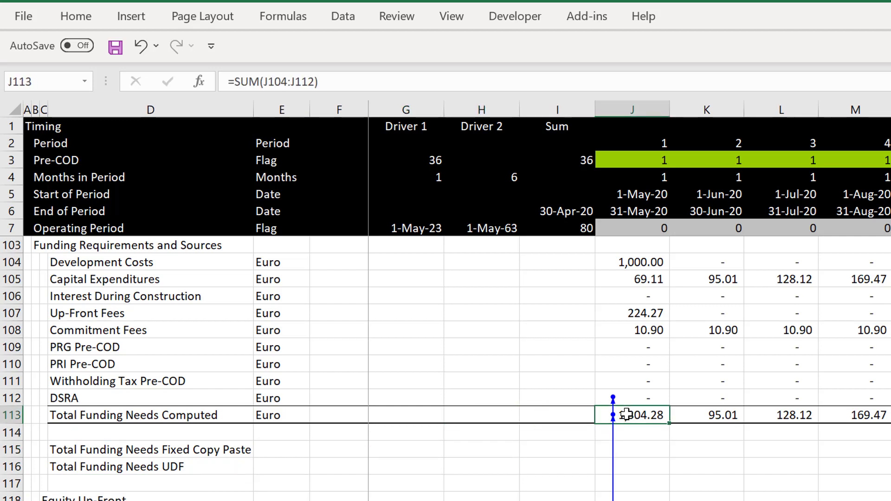
key(ctrl+shift+Right)
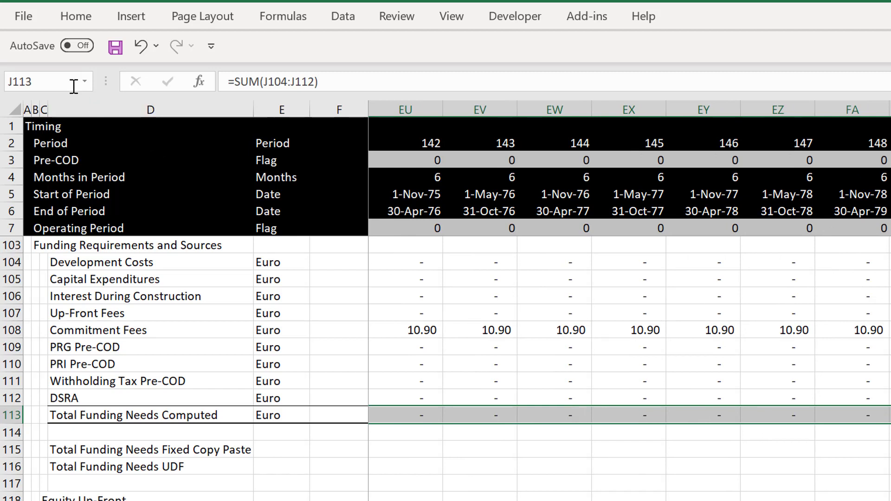
click(65, 82)
text(funding_needs)
key(Return)
Enter the placeholder value 1 in J115 and fill it across the Total Funding Needs Fixed Copy Paste row.
key(Down)
key(Down)
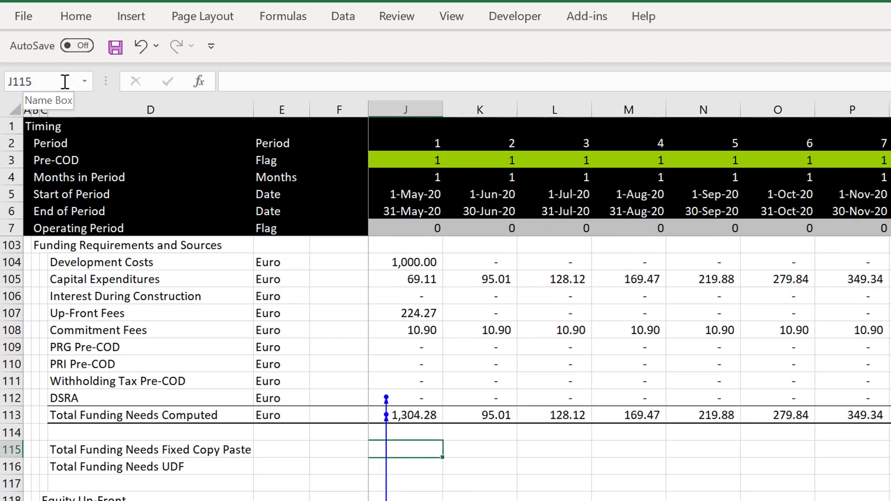
key(Left)
key(Left)
key(Right)
key(Right)
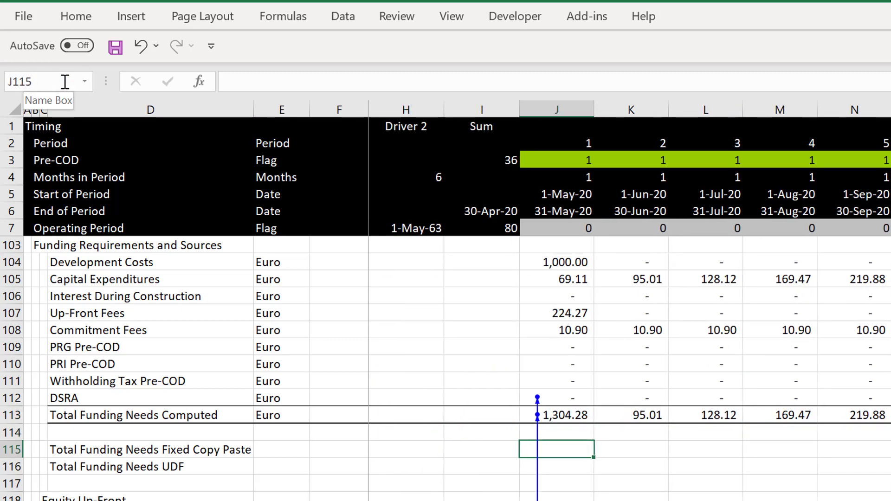
text(1)
key(ctrl+Return)
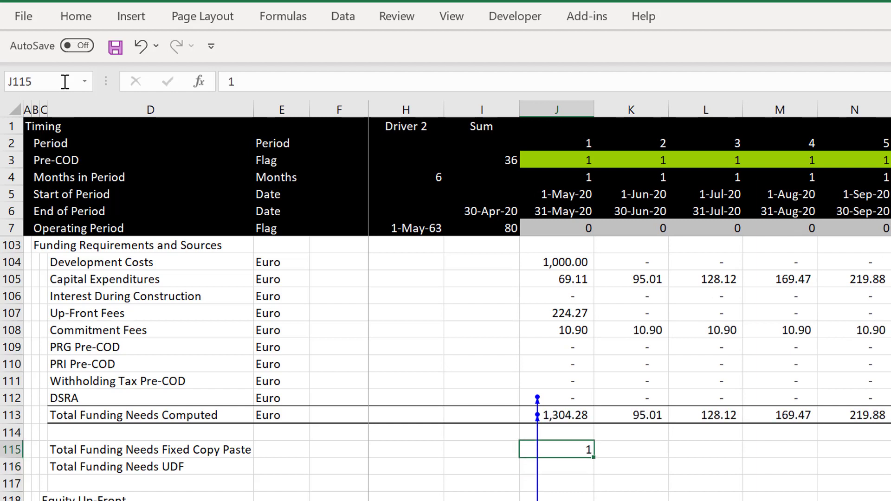
key(ctrl+shift+Right)
key(ctrl+r)
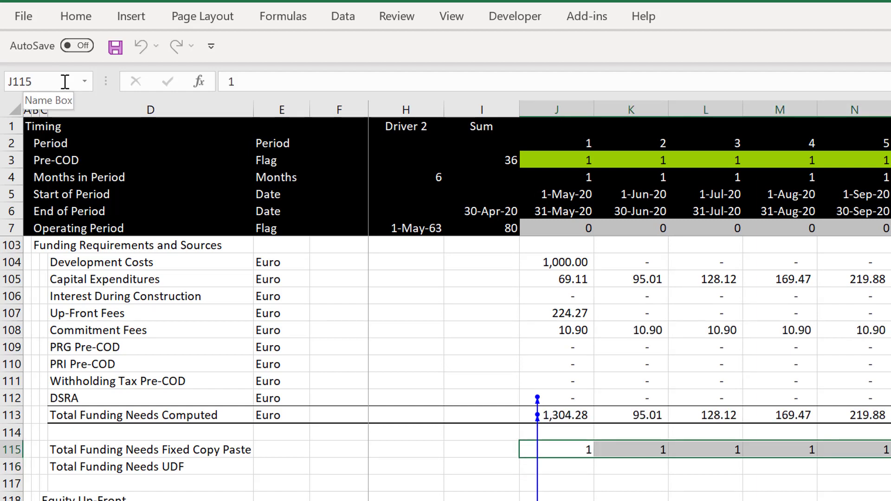
Name the Total Funding Needs Fixed Copy Paste values in row 115, from J115 across all periods, funding_pasted.
click(64, 82)
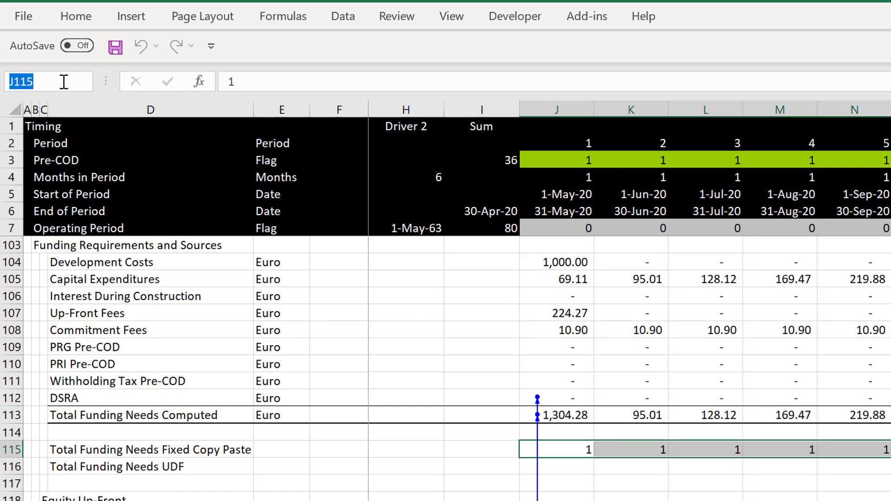
text(funding_)
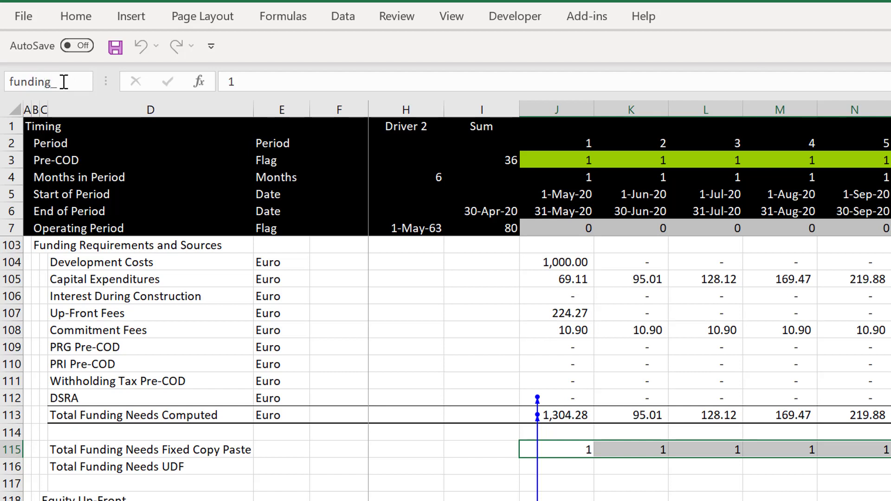
text(pasted)
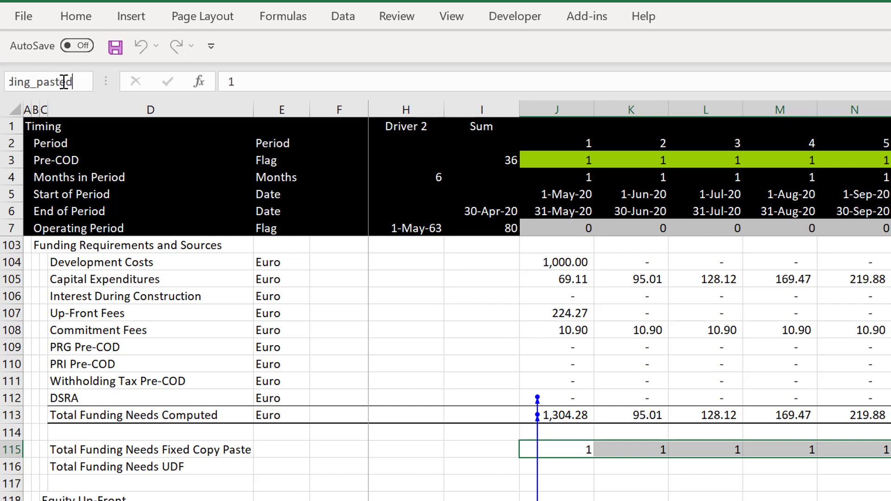
key(Return)
key(Left)
key(Right)
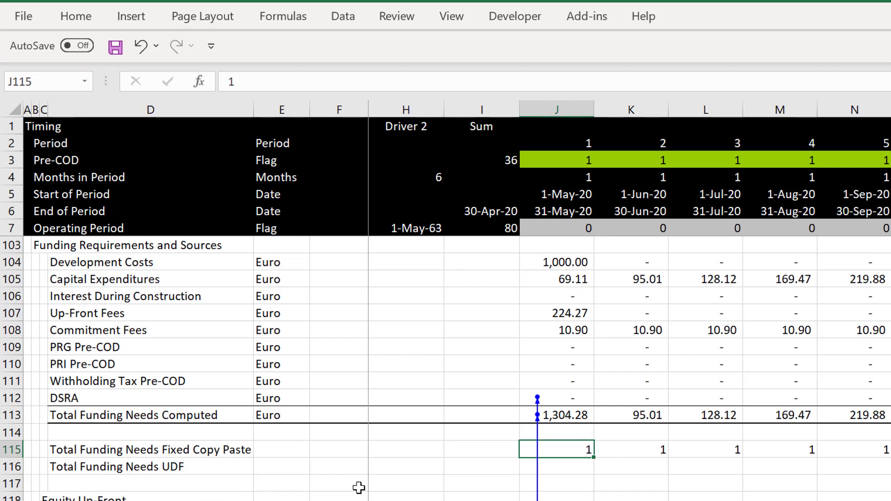
Insert a new row above Equity Up-Front at row 118 and label D118 "Difference".
click(238, 497)
key(shift+space)
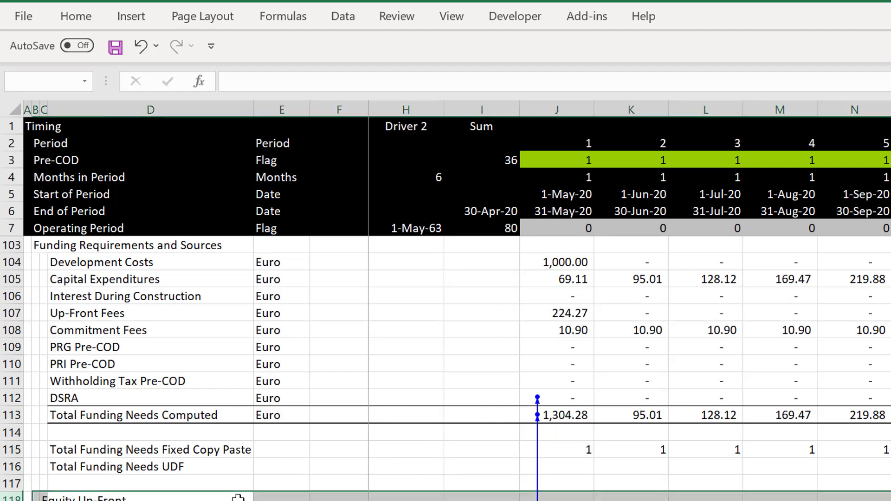
key(ctrl+plus)
click(238, 498)
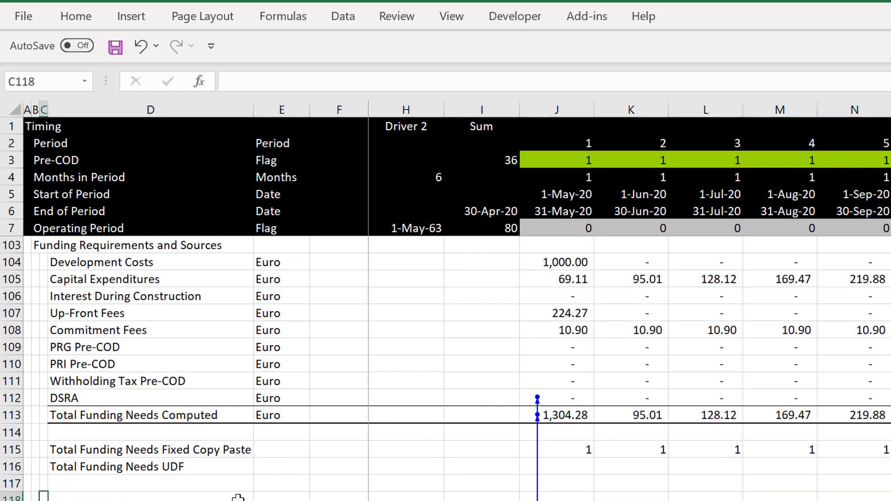
text(Difference)
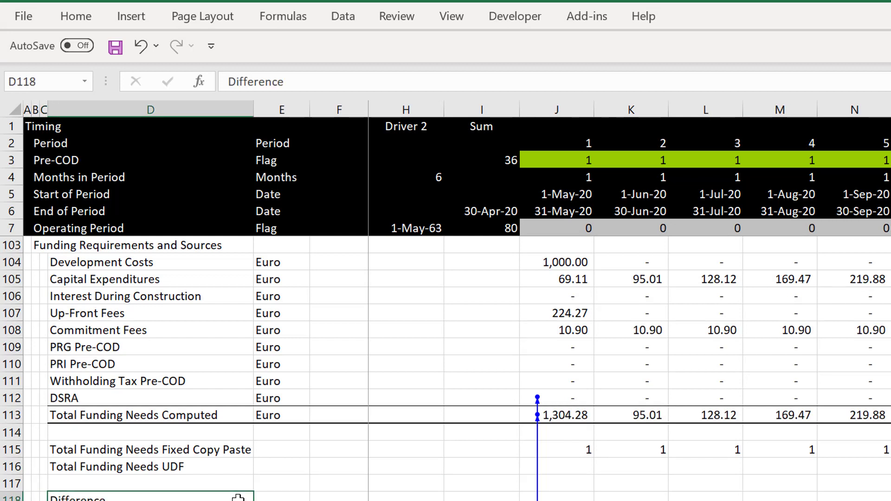
Enter the formula =J113-J115 in J118 to compare computed and fixed funding needs.
key(Right)
key(Right)
key(Right)
key(Right)
key(Right)
key(Right)
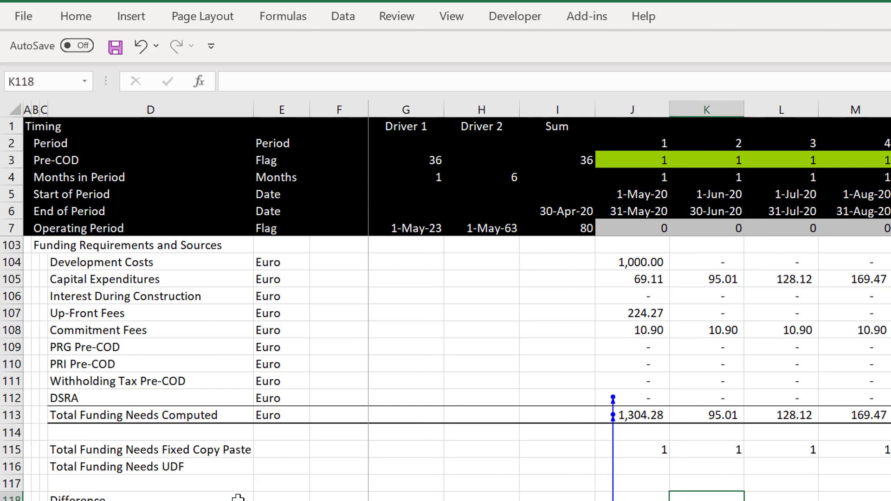
text(=)
key(Up)
key(Up)
key(Up)
key(Up)
key(Up)
key(Up)
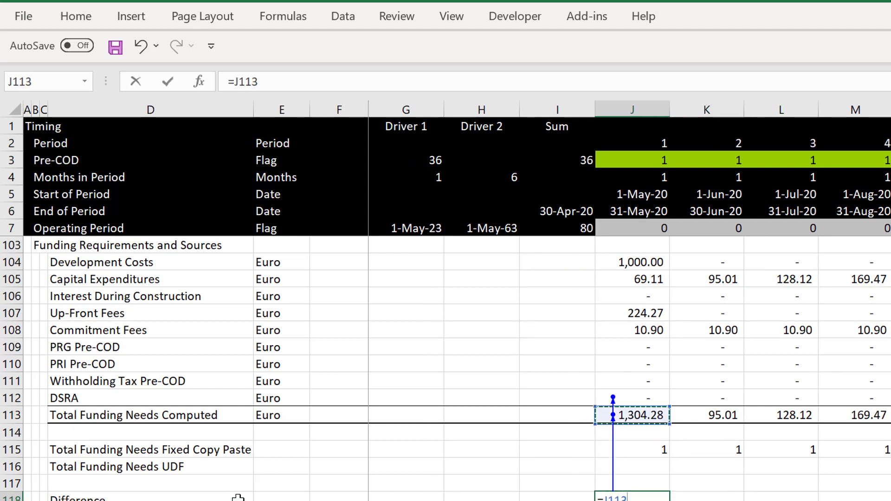
key(Down)
text(-)
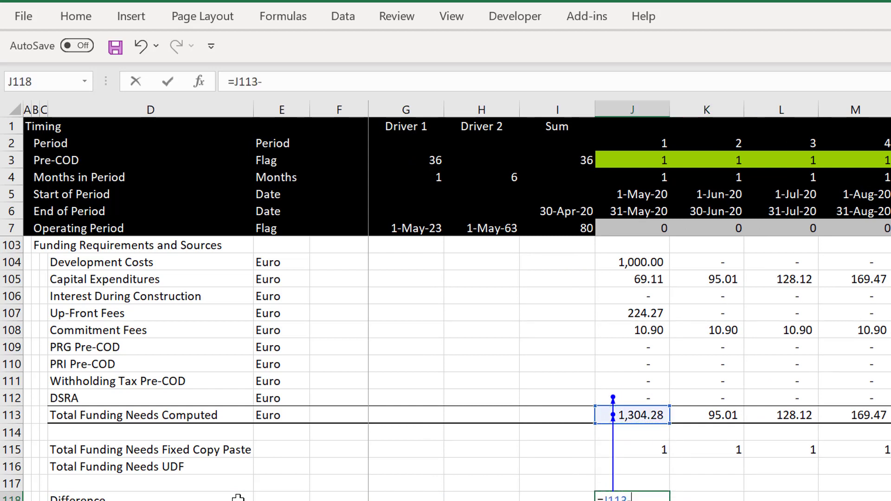
key(Up)
key(Up)
key(Up)
key(Return)
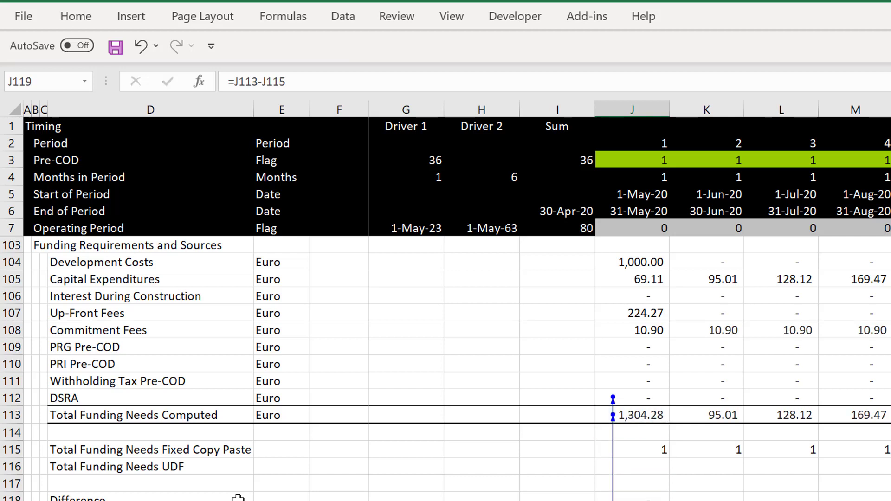
Fill the Difference formula in J118 across all periods of row 118.
key(Up)
key(ctrl+shift+Right)
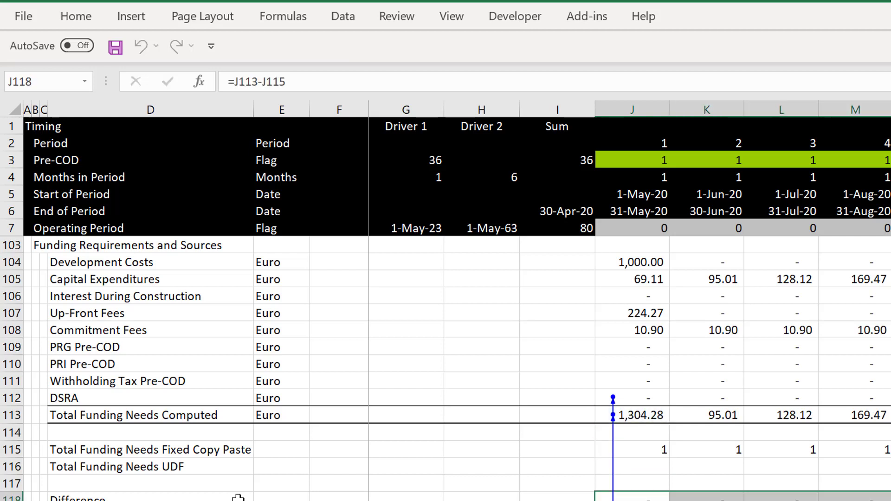
key(Left)
key(Left)
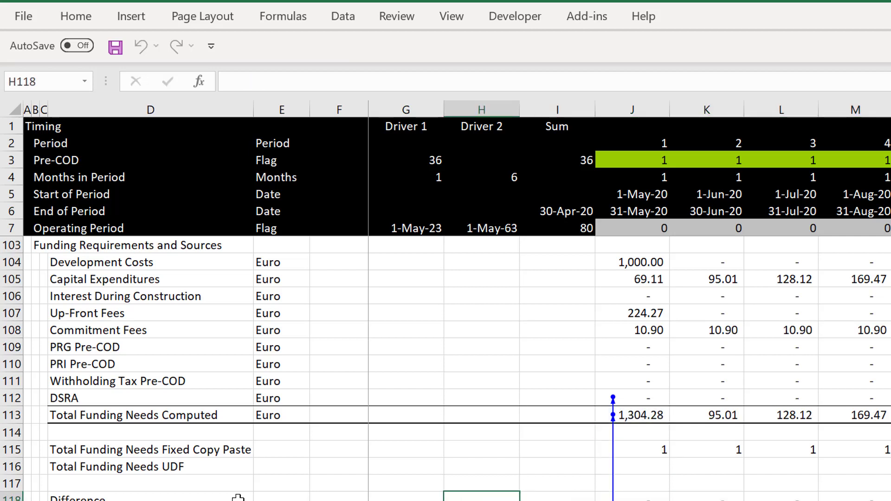
key(Up)
key(Up)
key(Up)
key(Right)
key(Right)
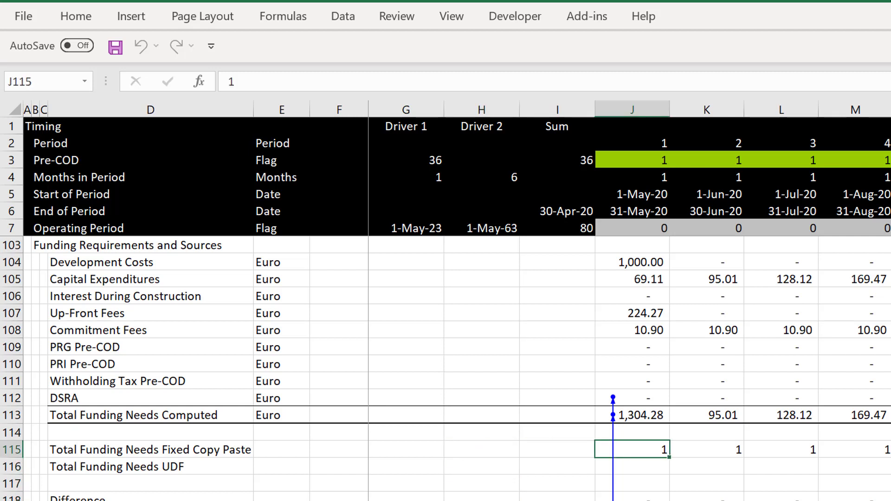
click(400, 355)
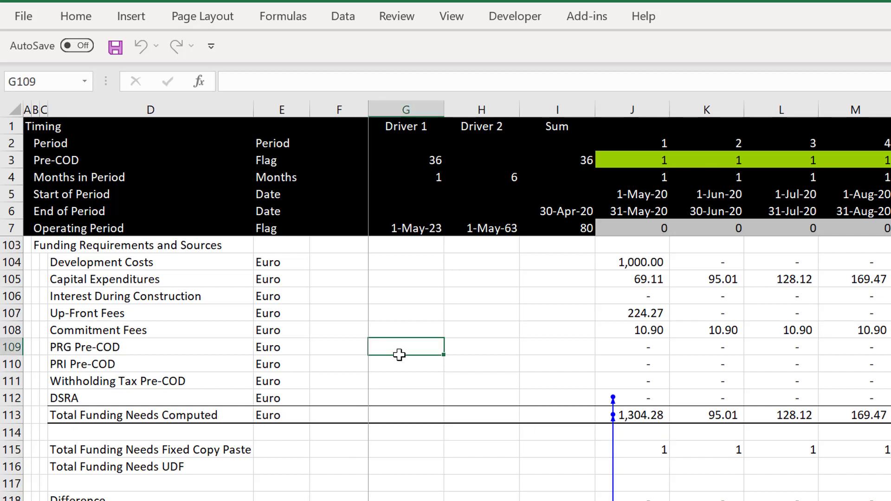
key(F3)
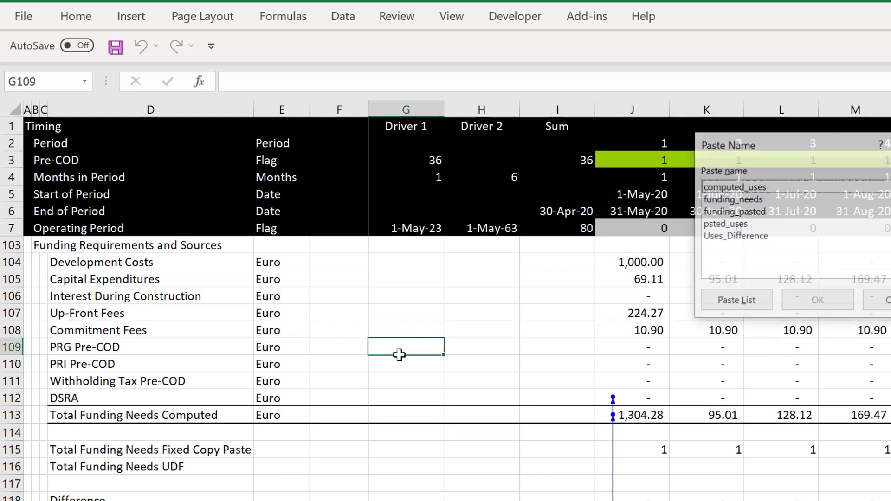
click(736, 300)
key(Up)
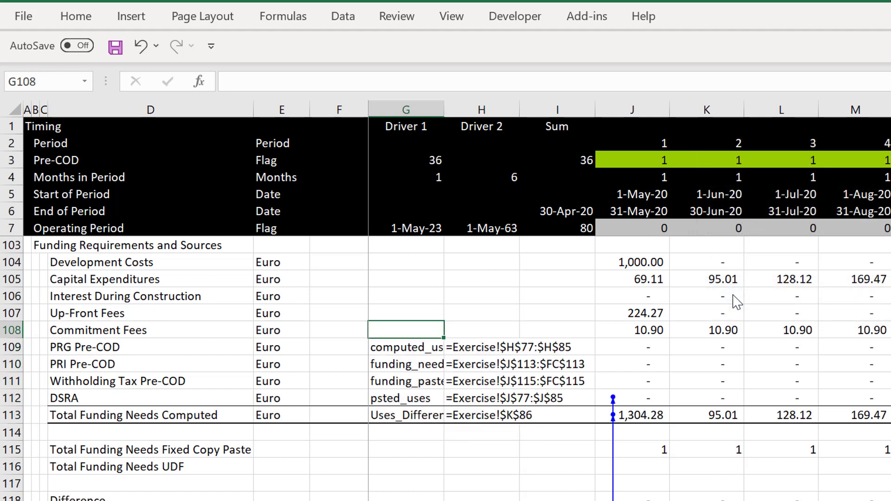
key(Down)
key(shift+Down)
key(shift+Down)
key(shift+Down)
key(shift+Down)
key(shift+Right)
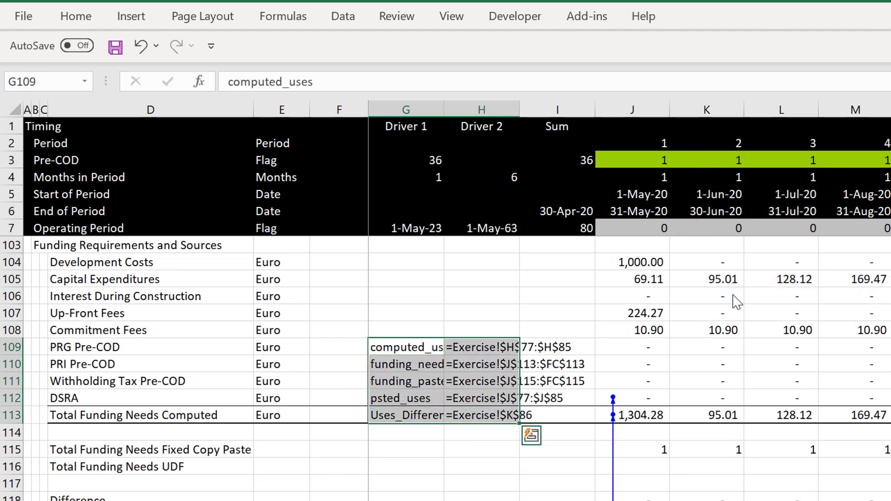
key(Delete)
Paste the list of the workbook's defined names and their references into the sheet starting at G106.
key(Up)
key(Up)
key(Up)
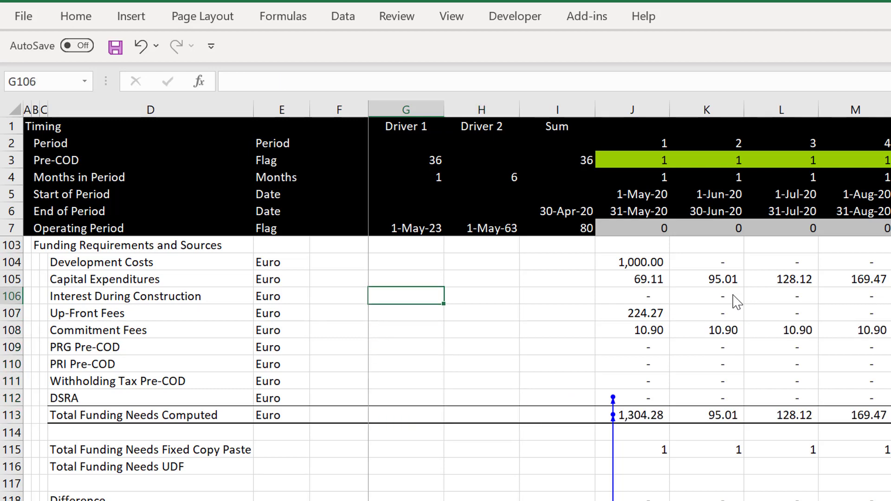
key(F3)
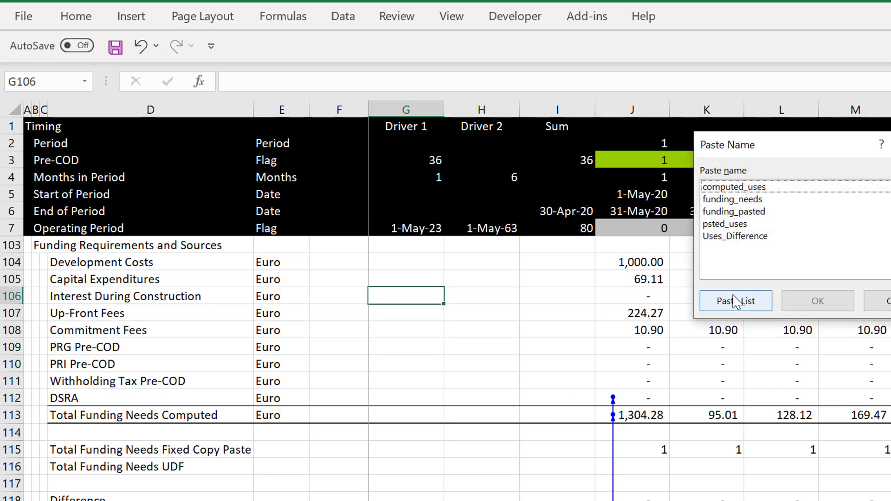
click(735, 301)
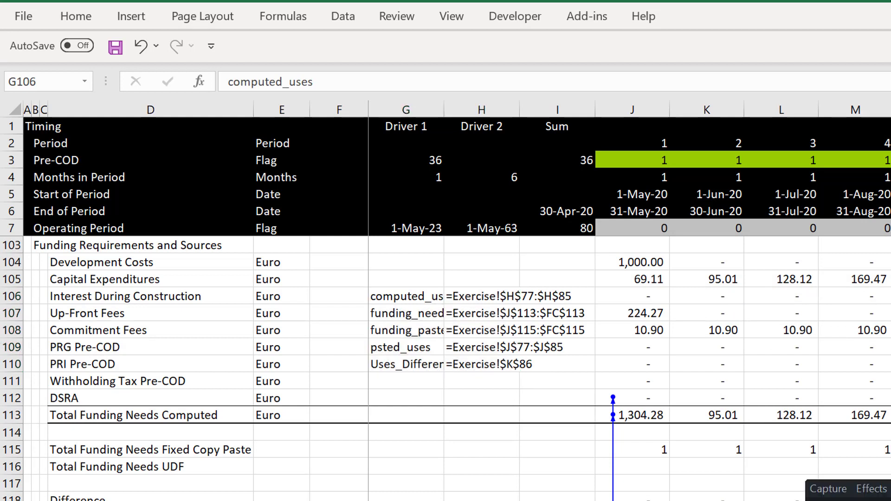
click(409, 374)
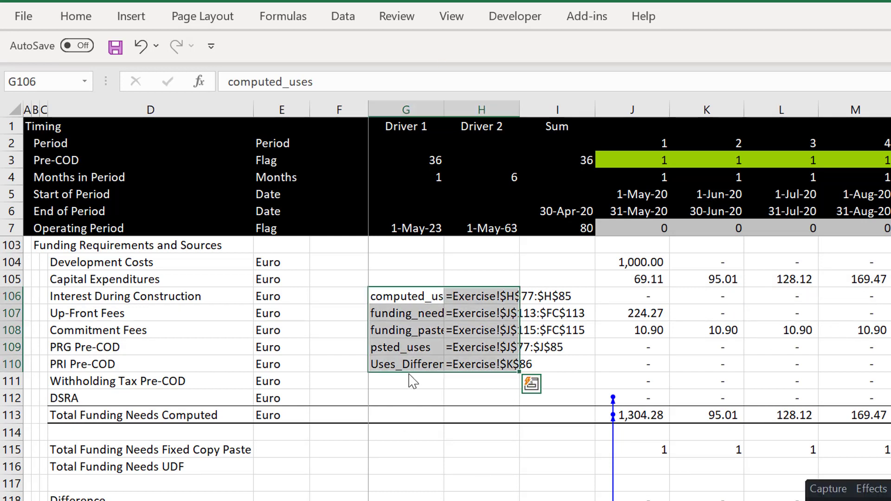
key(Left)
key(Right)
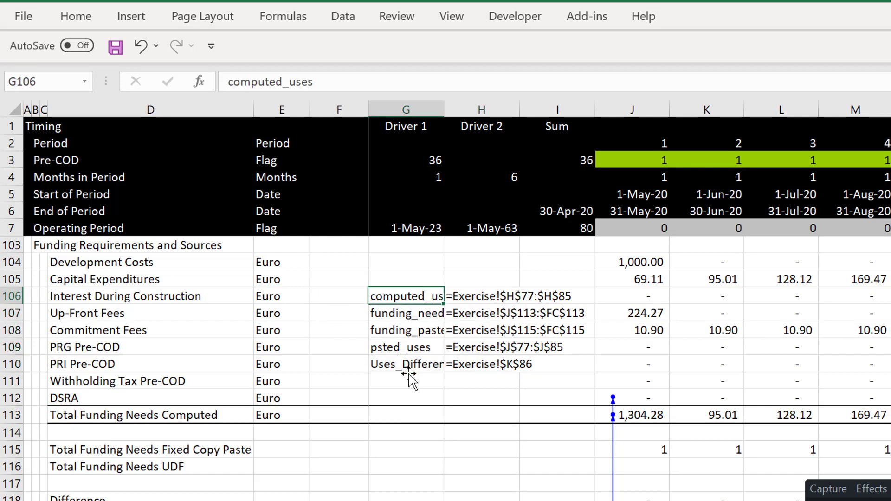
key(Down)
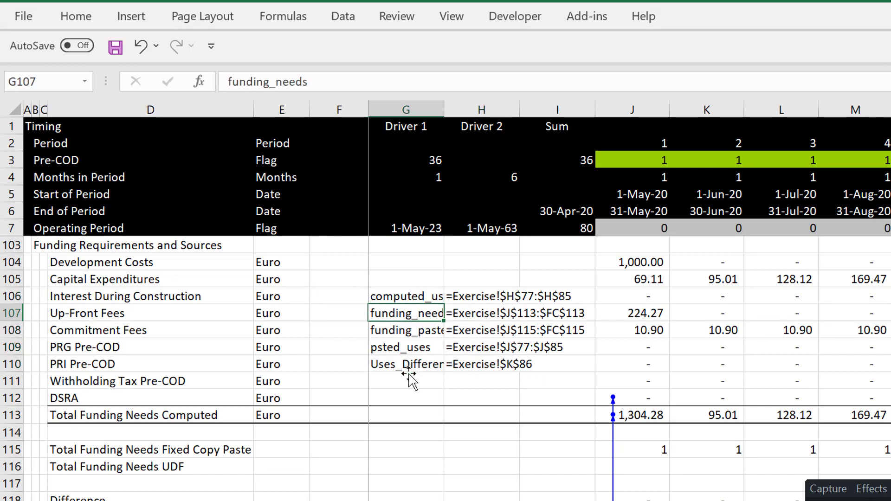
key(Up)
key(Down)
key(Down)
key(Down)
key(Down)
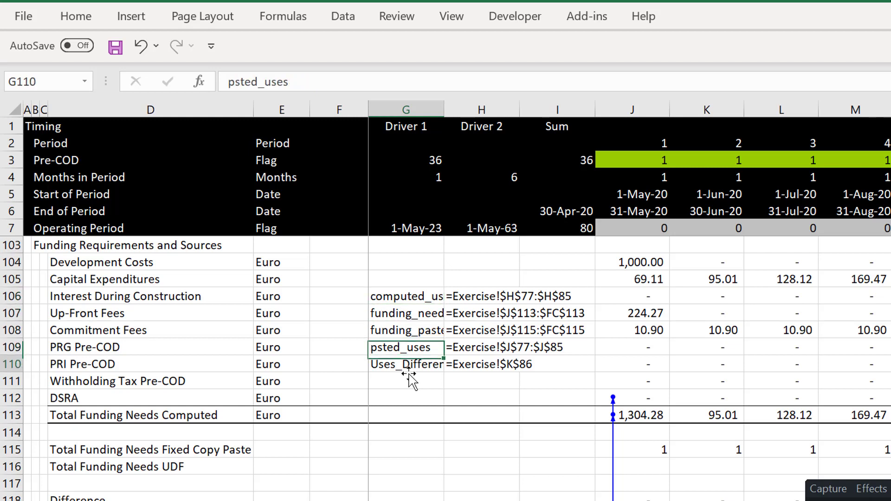
Enter =SUM(J118:FC118) in I118 to total the Difference row across all periods.
key(Down)
key(Down)
key(Down)
key(Down)
key(Down)
key(Down)
key(Down)
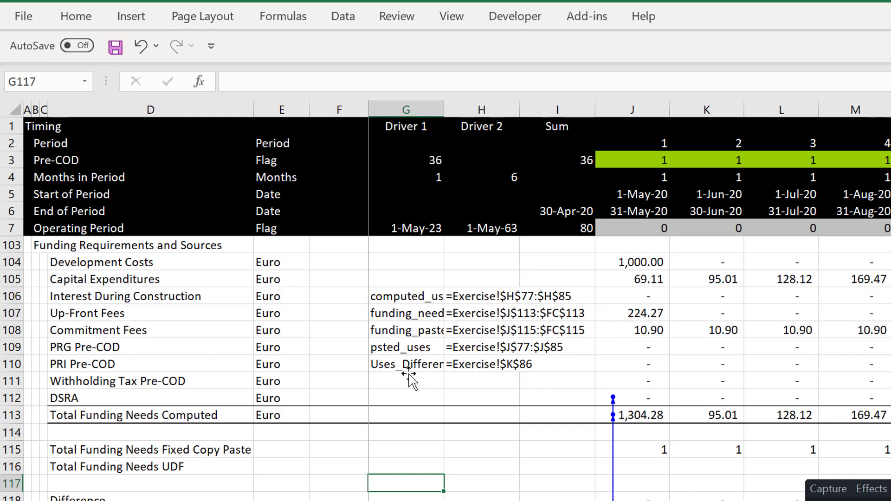
key(Down)
key(Right)
key(Right)
text(=)
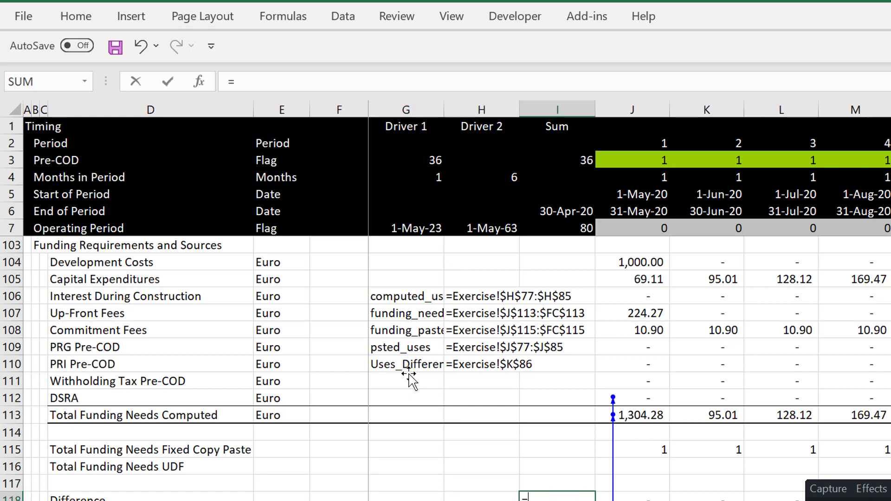
text(sum()
key(Right)
key(ctrl+shift+Right)
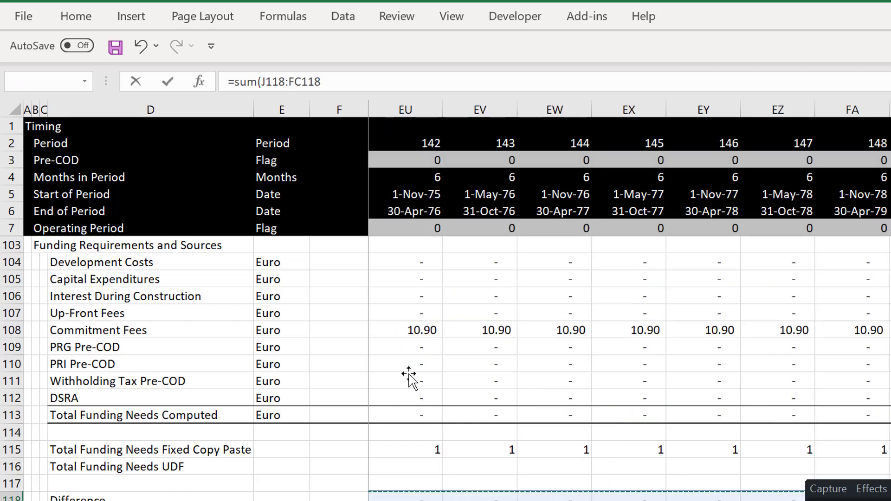
key(Tab)
key(Left)
key(Left)
key(Left)
key(Left)
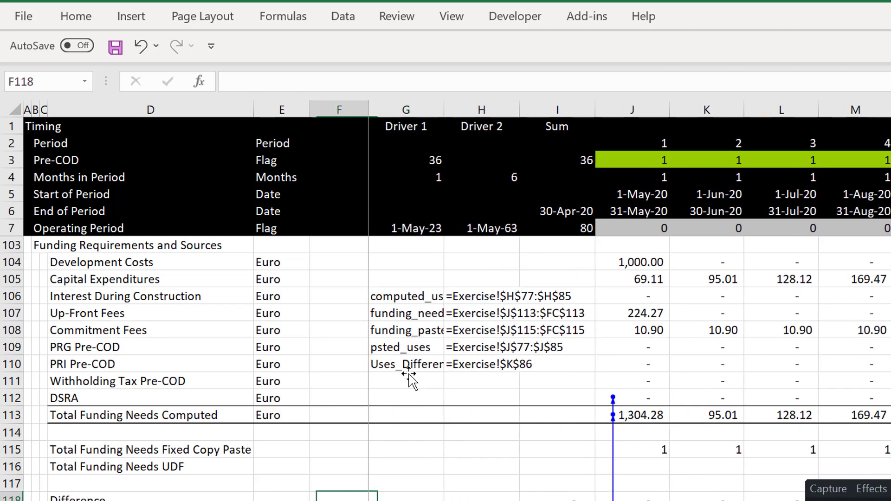
key(Right)
key(Right)
key(Right)
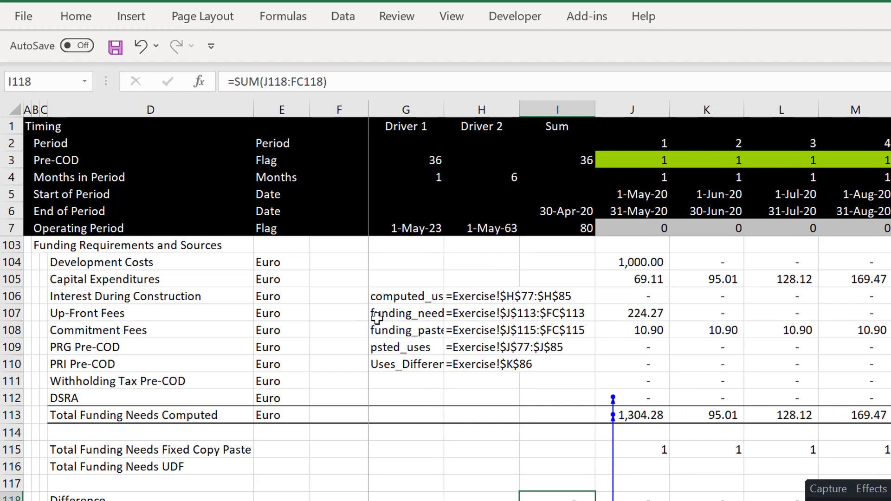
Examine the funding_needs and funding_pasted entries in the pasted names list.
click(397, 326)
key(Up)
key(Up)
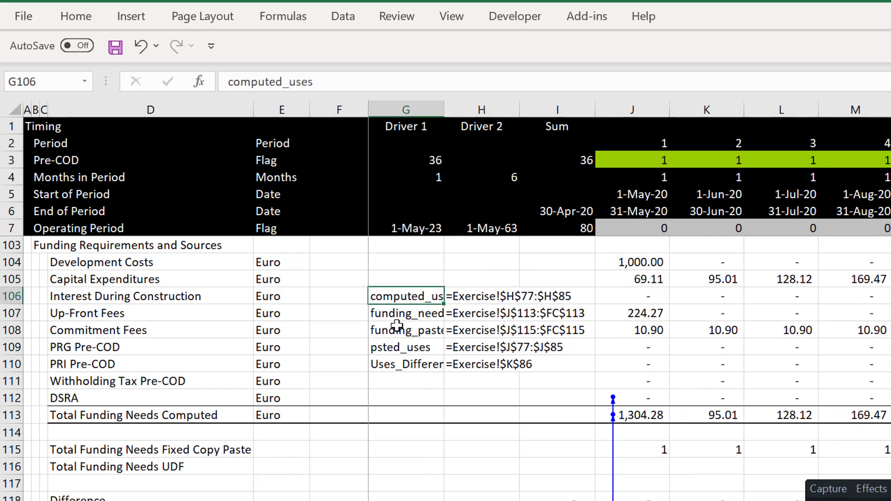
key(Down)
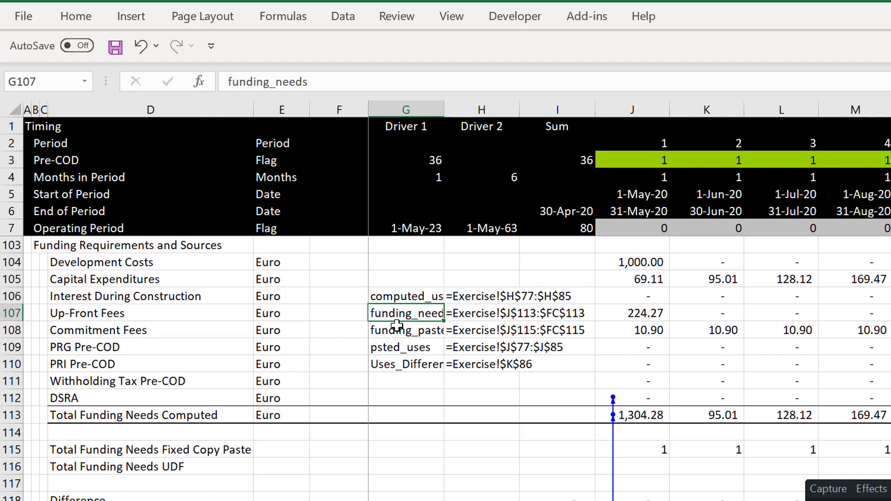
key(Down)
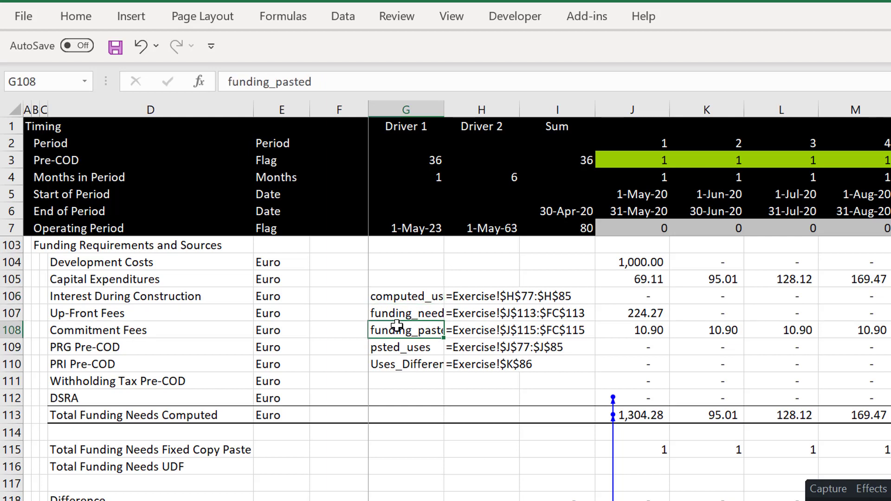
key(Up)
key(Down)
key(Up)
key(Down)
key(Up)
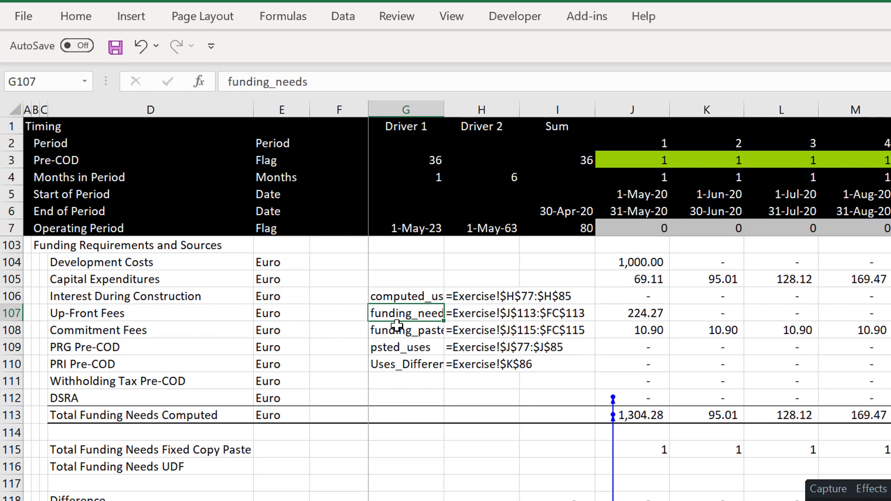
Open the copy_paste macro's code for editing.
click(515, 19)
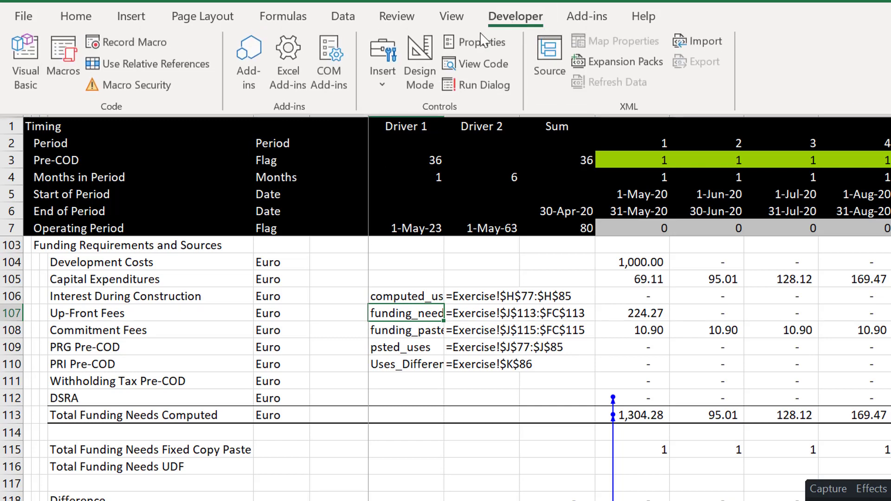
click(63, 60)
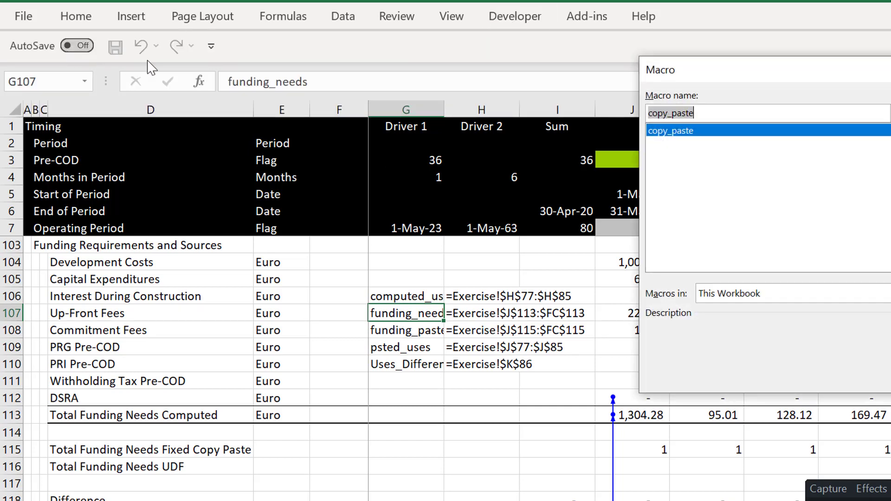
key(alt+e)
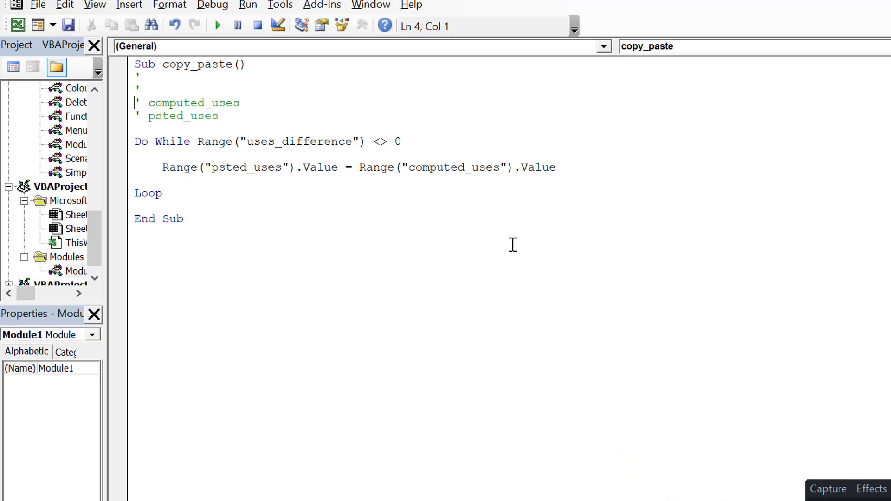
Duplicate the whole uses_difference Do While loop below the original loop in the copy_paste macro.
key(Down)
key(Down)
key(Up)
key(Up)
key(shift+Down)
key(shift+Down)
key(shift+Down)
key(shift+Down)
key(shift+Down)
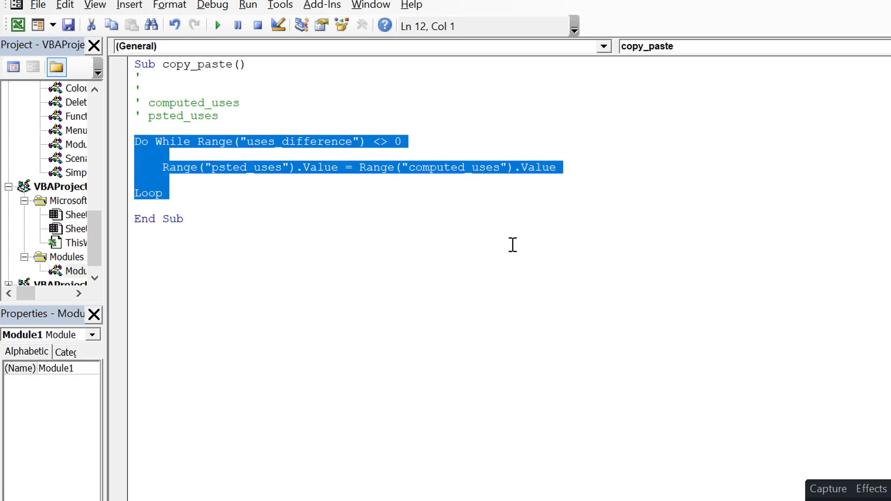
key(ctrl+c)
key(Right)
key(Return)
key(Return)
key(Return)
key(Return)
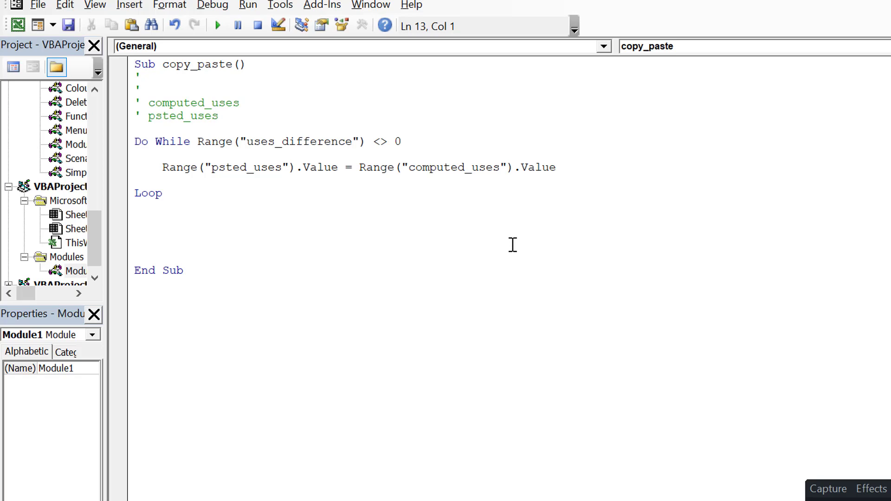
key(ctrl+v)
key(Up)
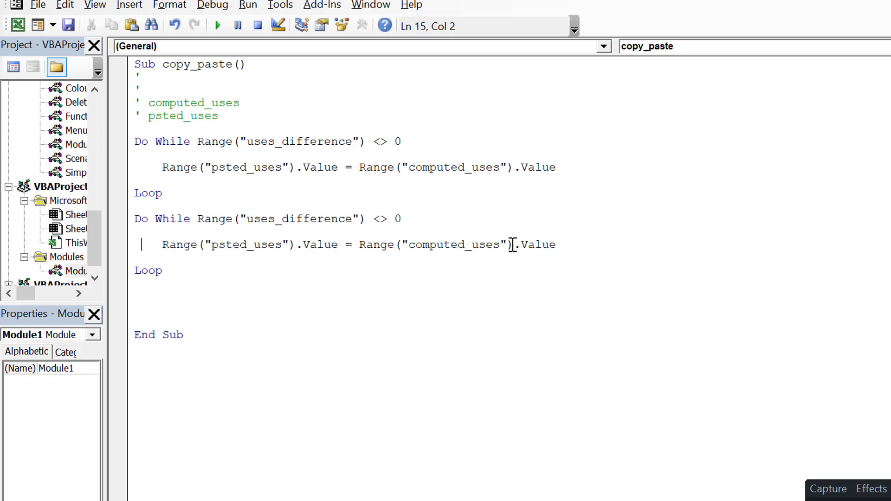
Copy the defined names in G106:G110 of the worksheet and paste them below the second loop in the copy_paste macro.
key(Right)
key(Right)
key(Right)
key(Right)
key(Right)
key(Right)
key(Right)
key(Right)
key(Right)
key(Right)
key(Right)
key(Right)
key(Right)
key(Right)
key(Right)
key(Right)
key(Right)
key(Right)
key(Right)
key(Right)
key(Down)
key(Down)
key(Down)
key(Return)
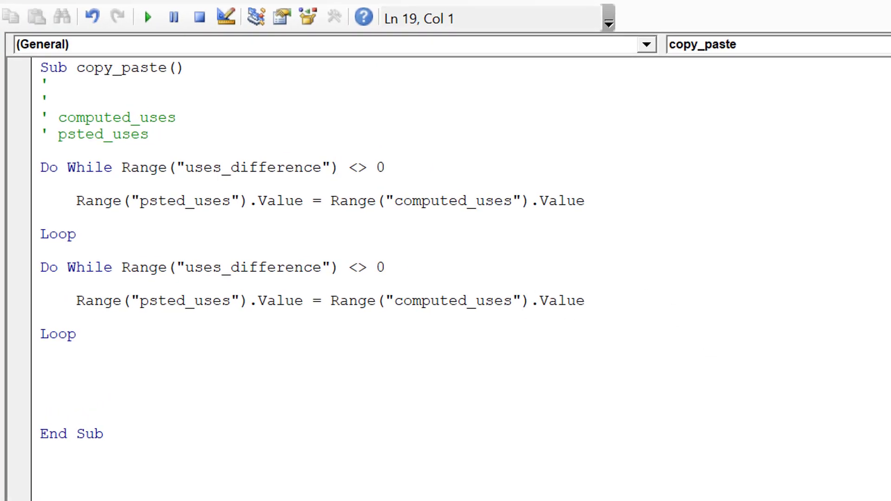
key(alt+Tab)
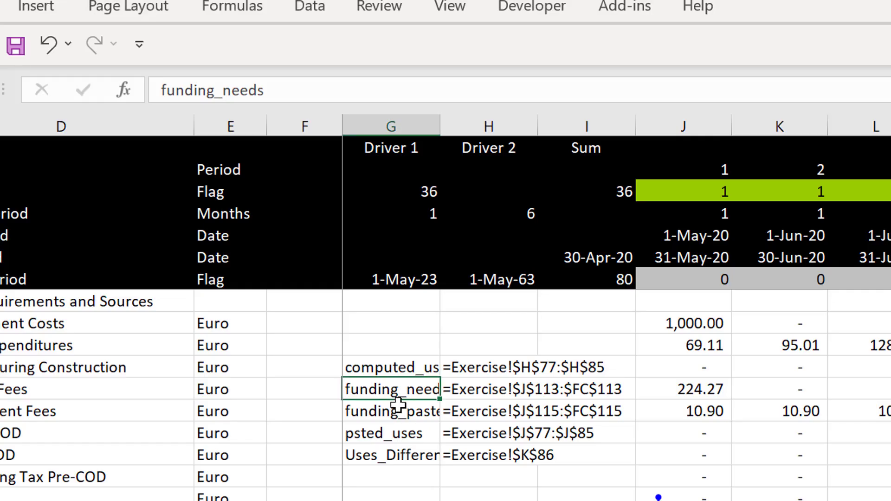
key(Up)
key(shift+Down)
key(shift+Down)
key(shift+Down)
key(shift+Down)
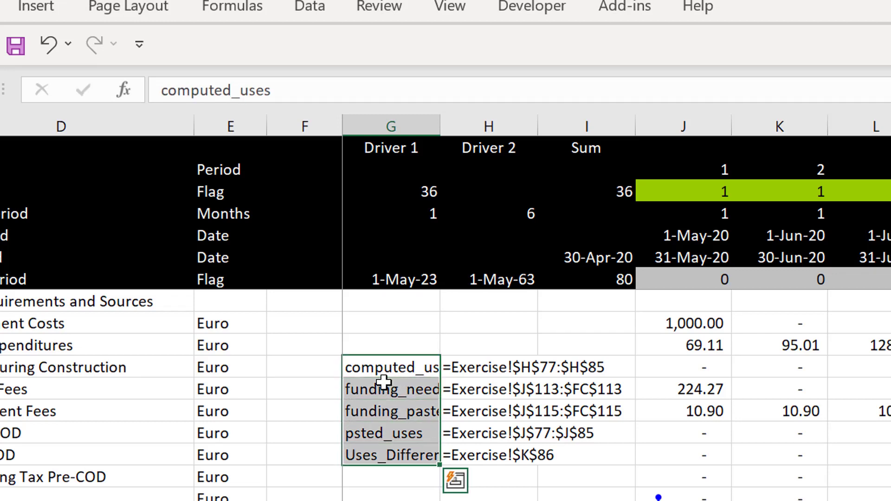
key(ctrl+c)
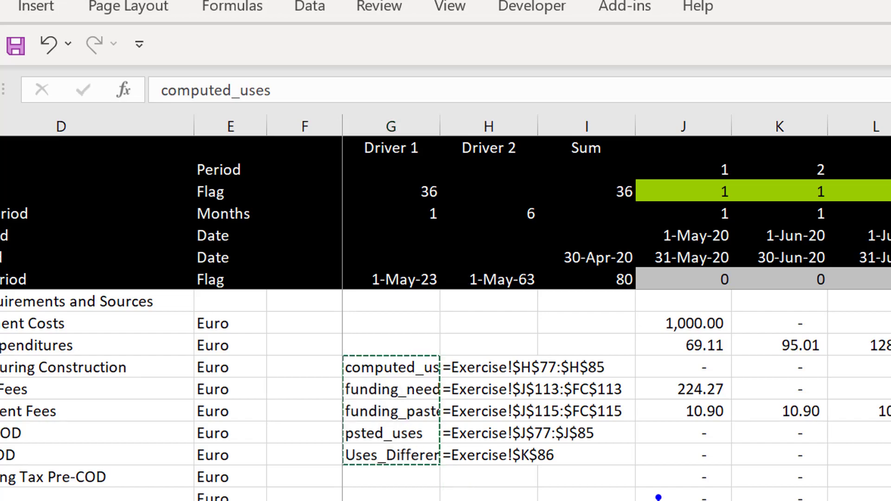
key(alt+Tab)
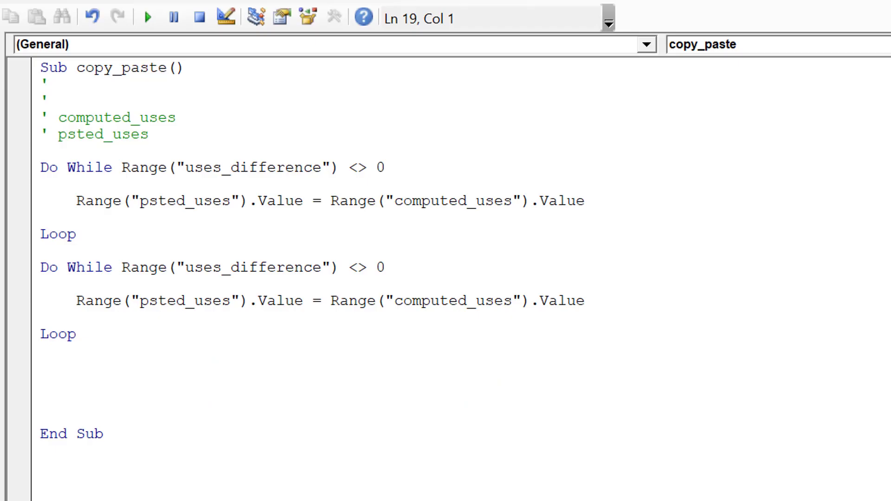
key(Return)
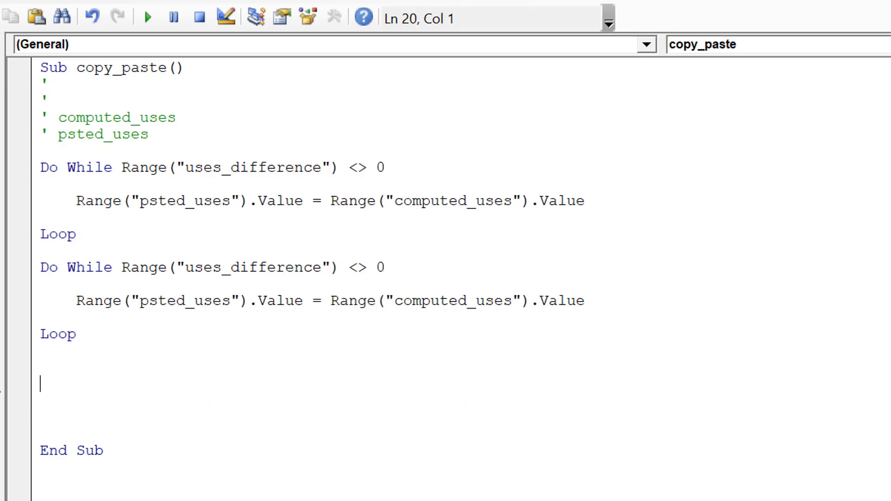
key(ctrl+v)
Replace psted_uses in the second loop's assignment with funding_pasted, copied from the pasted names list.
key(Up)
key(Up)
key(Up)
key(Up)
key(Up)
key(Up)
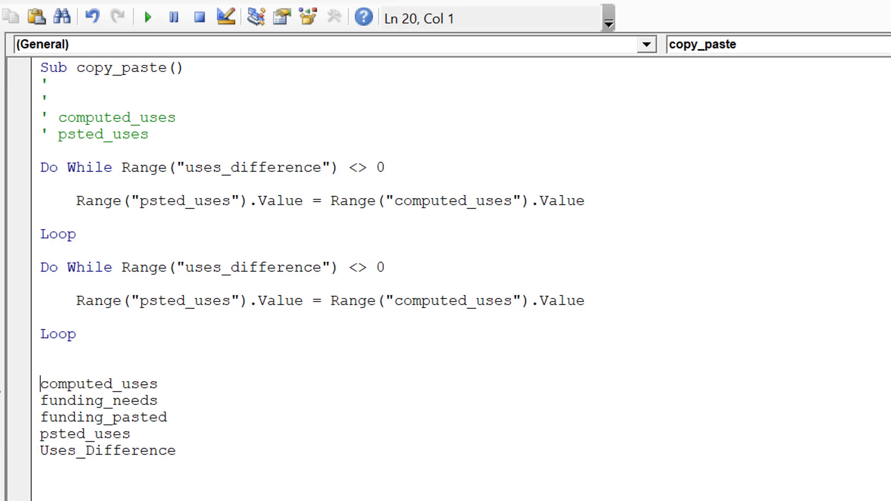
key(Up)
key(Up)
key(Up)
key(Up)
key(Down)
key(Down)
key(Down)
key(Down)
key(Down)
key(Down)
key(Down)
key(Up)
key(Up)
key(Down)
key(Down)
key(shift+Right)
key(shift+Right)
key(shift+Right)
key(shift+Right)
key(shift+Right)
key(shift+Right)
key(shift+Right)
key(shift+Right)
key(shift+Right)
key(shift+Right)
key(shift+Right)
key(shift+Right)
key(shift+Right)
key(shift+Right)
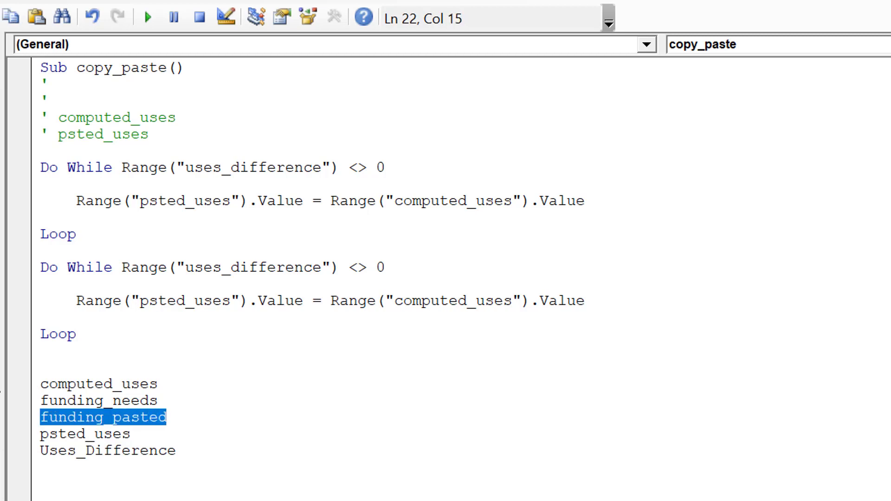
key(Up)
key(Up)
key(Up)
key(Up)
key(Up)
key(Up)
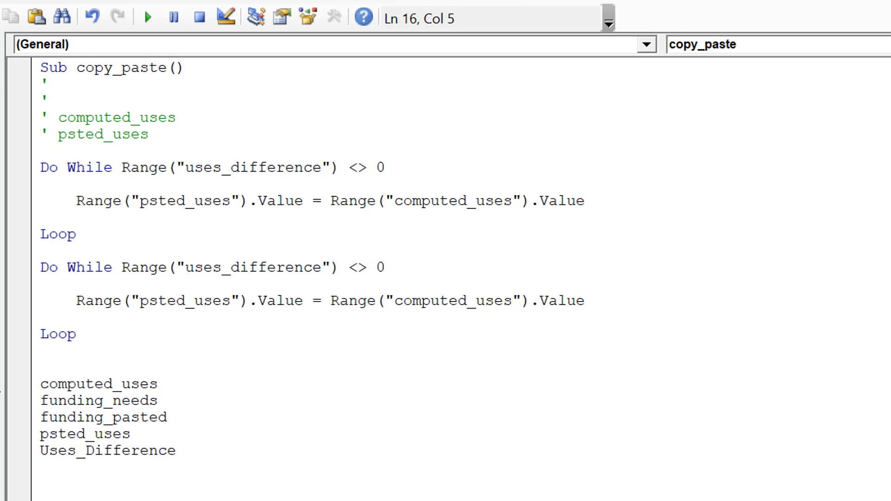
key(Up)
key(Left)
key(Left)
key(Left)
key(Left)
key(Right)
key(shift+Right)
key(shift+Right)
key(shift+Right)
key(shift+Right)
key(shift+Right)
key(shift+Right)
key(shift+Right)
key(shift+Right)
key(shift+Right)
key(shift+Right)
key(ctrl+v)
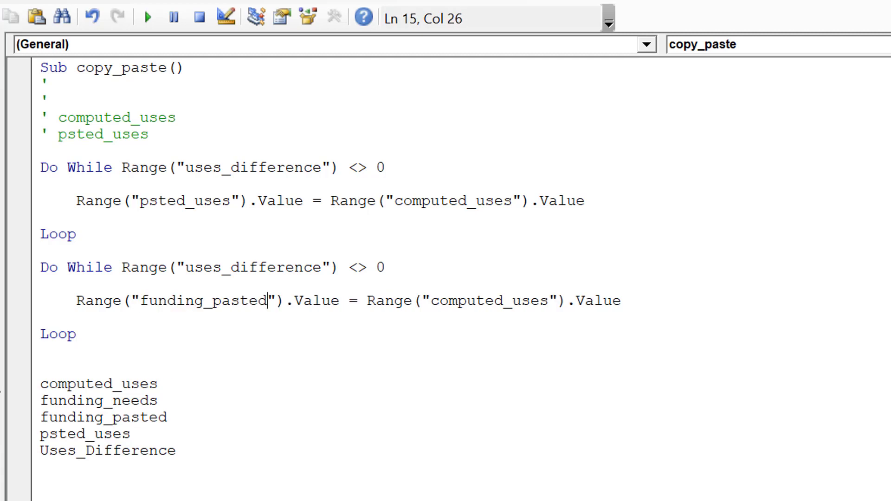
Replace computed_uses in the second loop's assignment with funding_needs, copied from the pasted names list.
key(Down)
key(Down)
key(Down)
key(Down)
key(Down)
key(Down)
key(Down)
key(Up)
key(Up)
key(Down)
key(Down)
key(Down)
key(Down)
key(Up)
key(Up)
key(Up)
key(shift+Down)
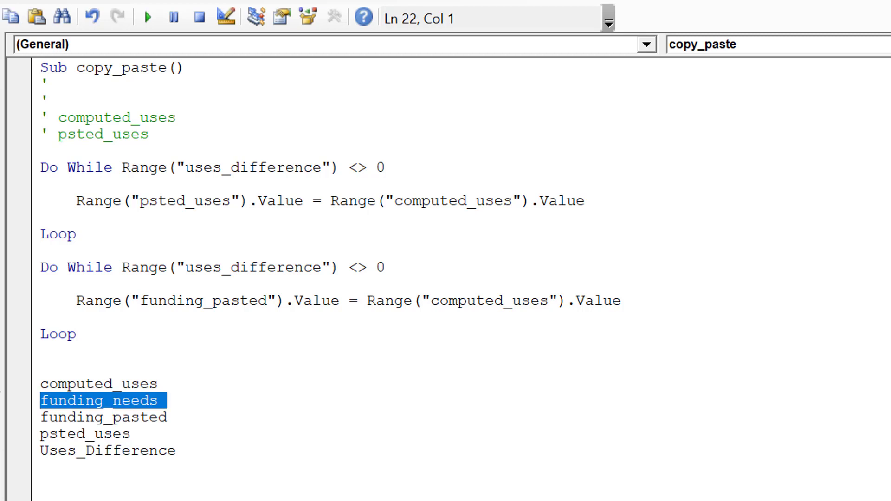
key(shift+Left)
click(546, 288)
key(Down)
key(Home)
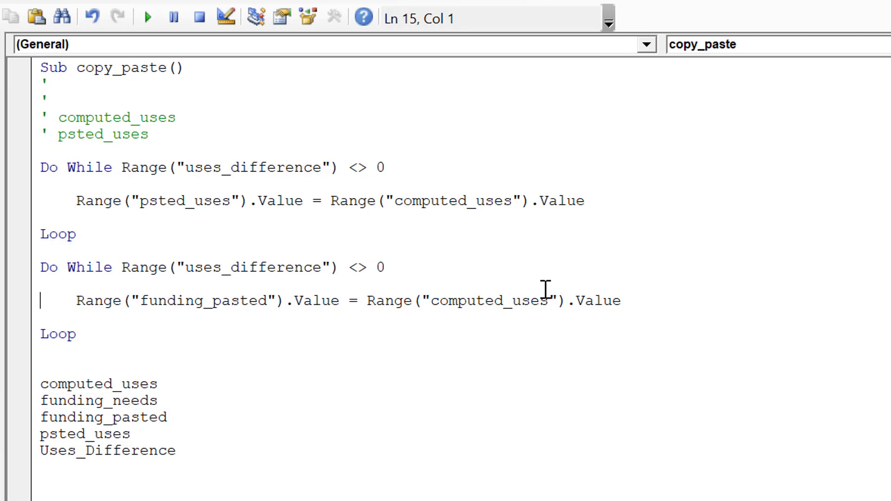
click(550, 299)
key(BackSpace)
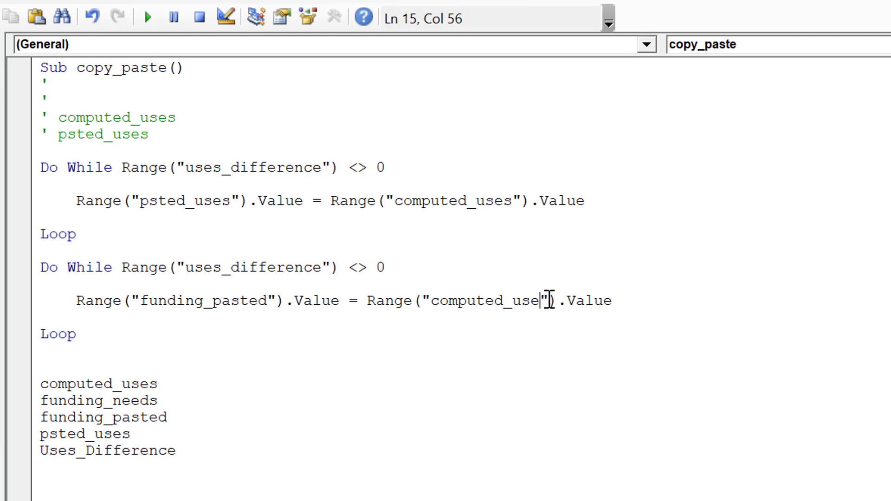
key(BackSpace)
key(BackSpace)
key(BackSpace)
key(BackSpace)
key(BackSpace)
key(BackSpace)
key(BackSpace)
key(BackSpace)
key(BackSpace)
key(BackSpace)
key(BackSpace)
key(BackSpace)
key(ctrl+v)
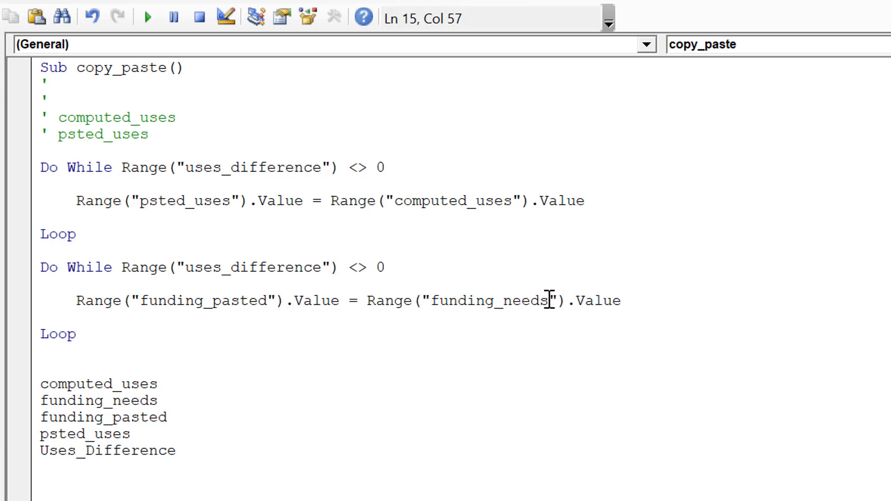
Delete the pasted list of defined names below the second loop in the copy_paste macro.
key(Down)
key(Down)
key(Down)
key(Down)
key(Down)
key(shift+Down)
key(shift+Down)
key(shift+Down)
key(shift+Down)
key(shift+Down)
key(shift+Down)
key(shift+Down)
key(shift+Down)
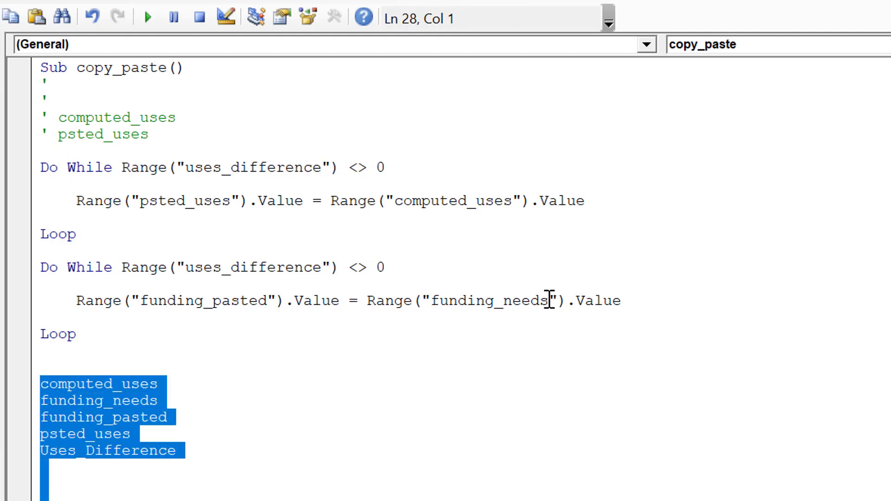
key(Delete)
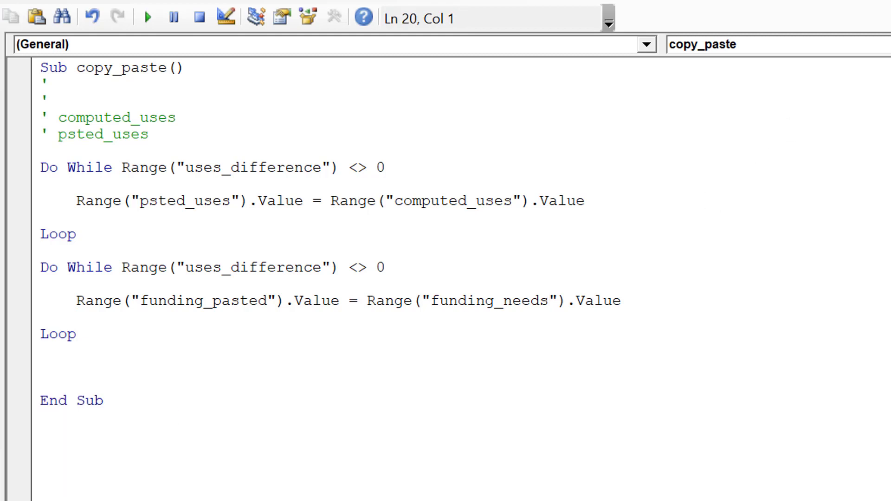
Return to the worksheet and enter the label funding_diff in H118, beside the total of the Difference row.
key(alt+F11)
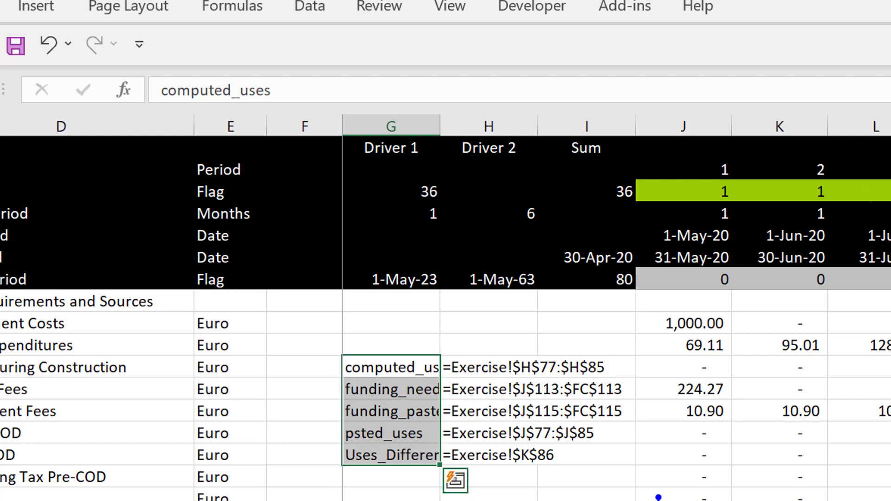
click(587, 500)
click(587, 500)
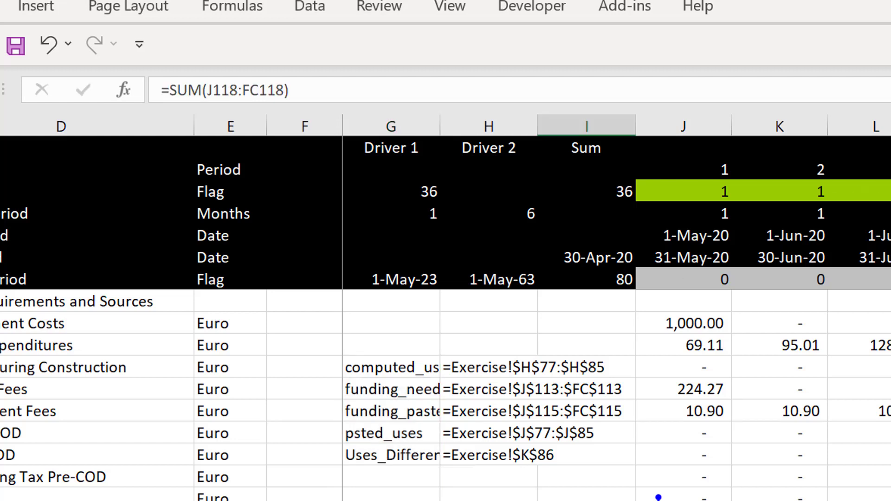
click(489, 500)
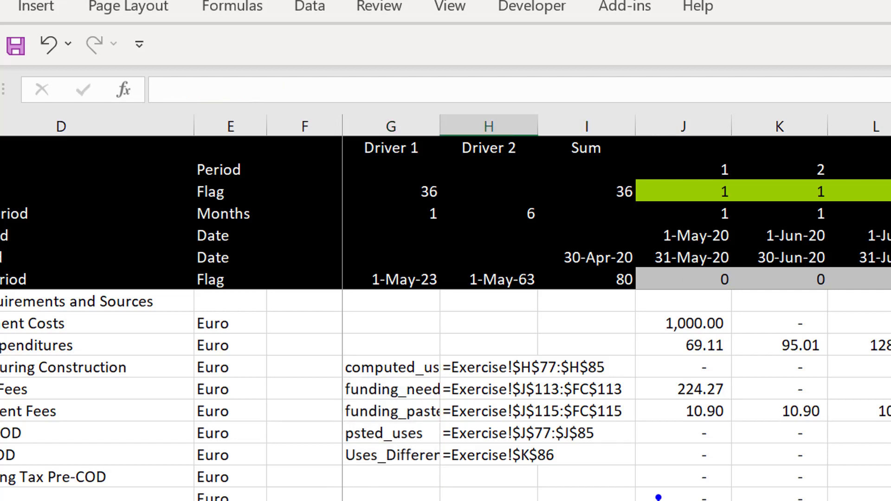
text(funding)
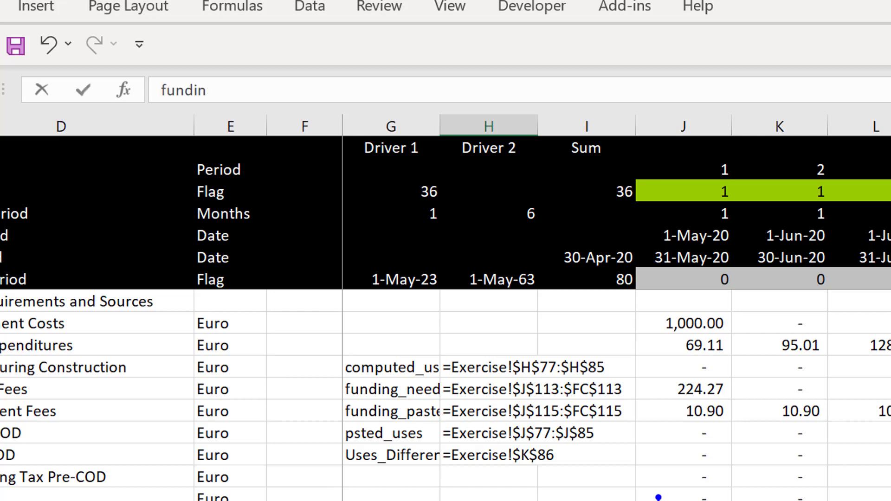
text(_iff)
key(BackSpace)
key(BackSpace)
text(diff)
key(Return)
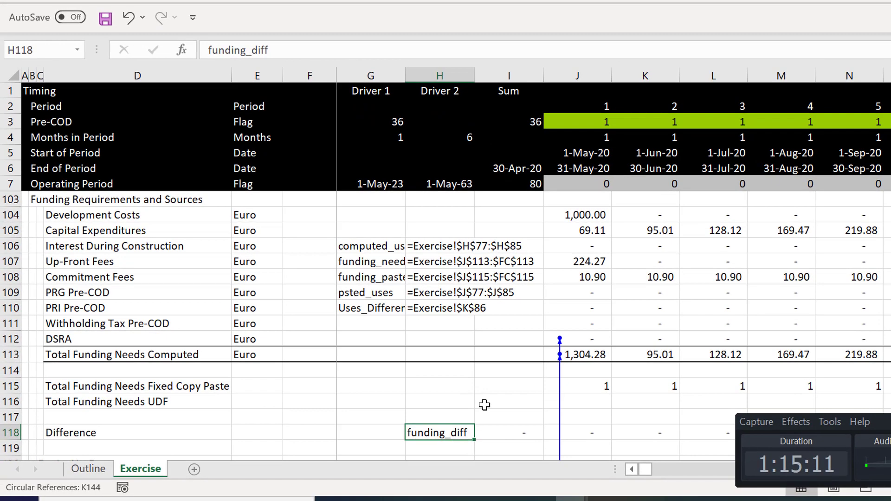
Create the name funding_diff for cell I118 from the label in the left column of H118:I118.
key(shift+Right)
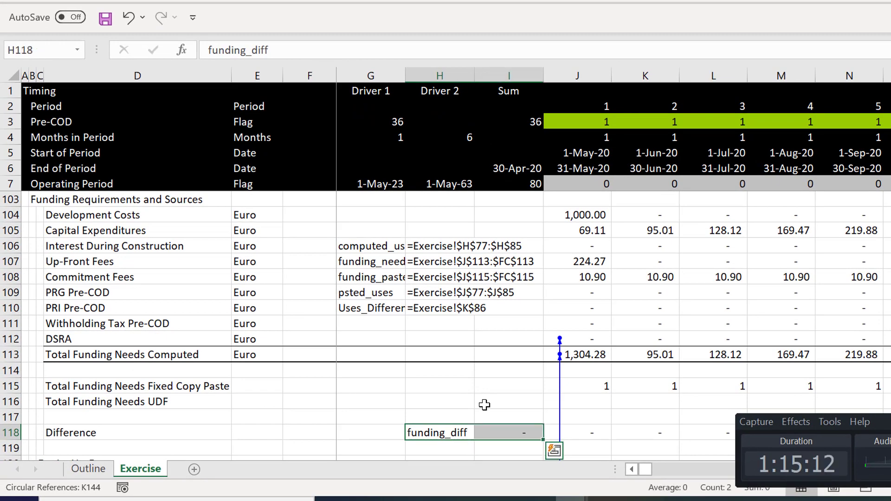
key(ctrl+shift+F3)
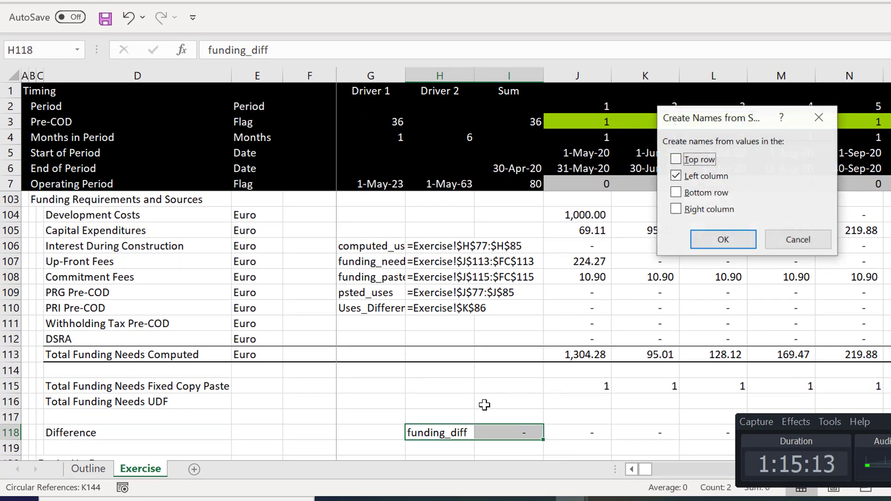
key(Return)
key(Left)
key(Right)
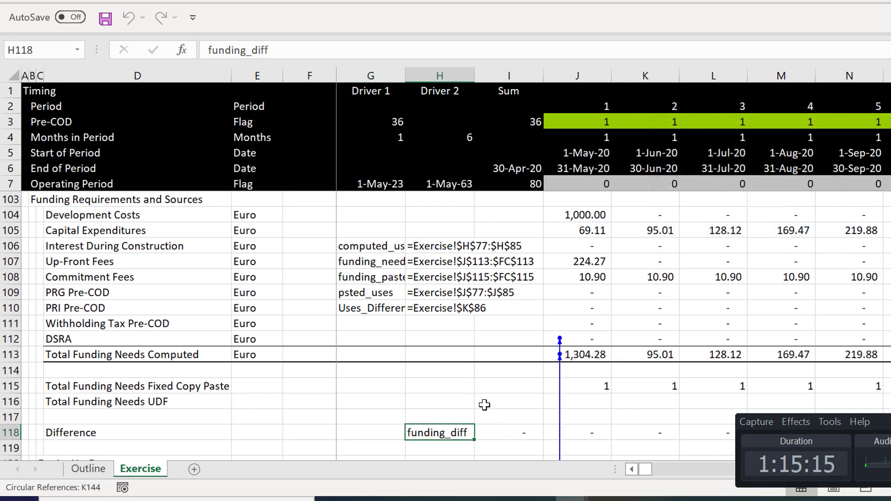
key(Right)
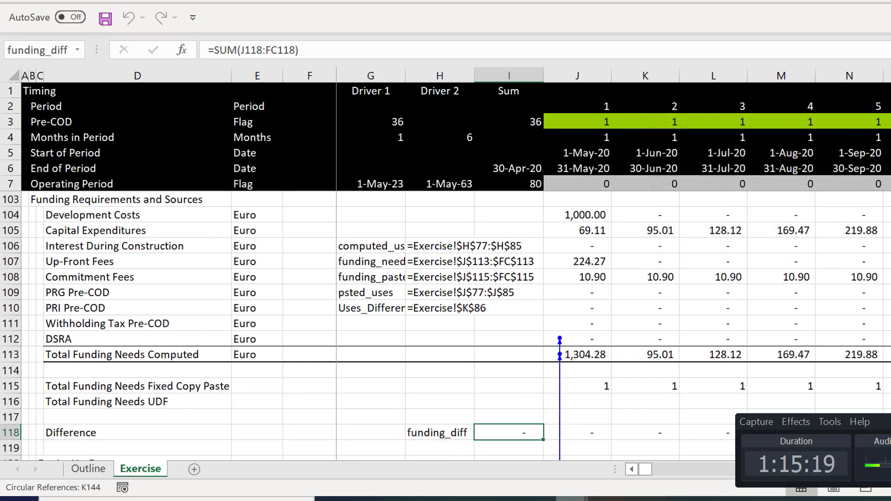
Replace uses_difference with funding_diff in the second loop's Do While condition in the copy_paste macro.
mouse_move(572, 497)
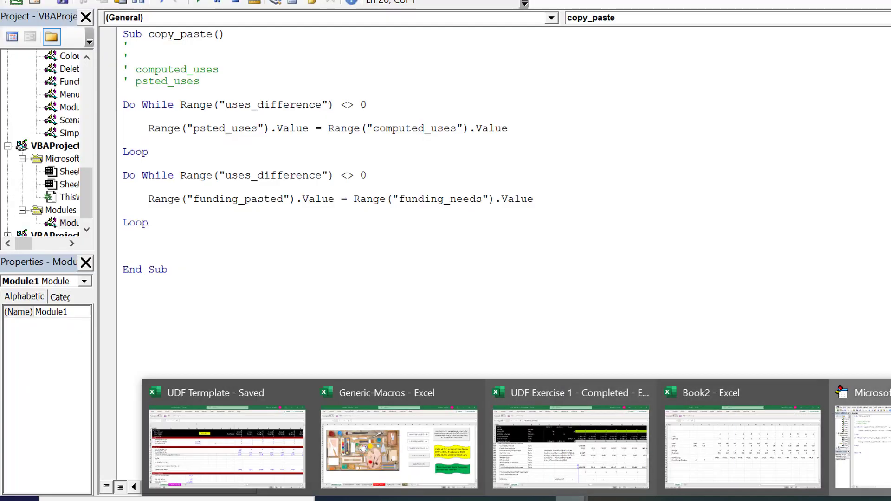
click(863, 418)
click(208, 226)
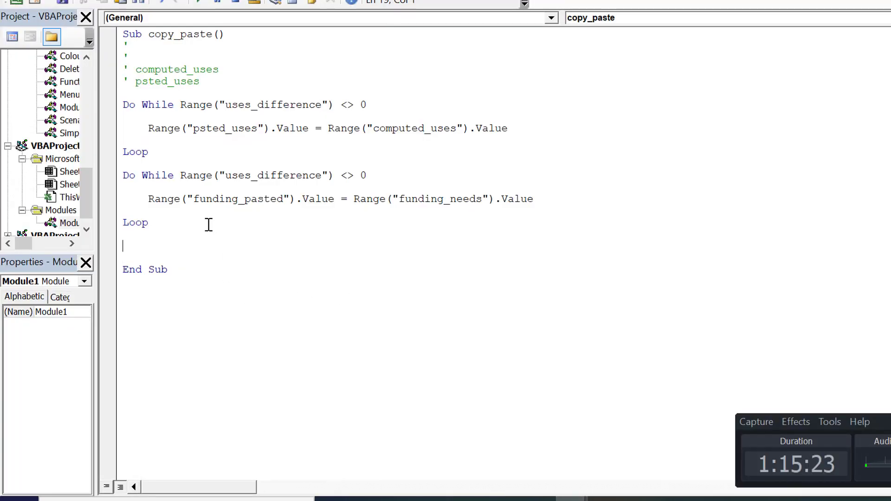
key(Up)
key(Up)
key(Up)
key(Up)
key(Right)
key(Right)
key(Right)
key(Right)
key(Right)
key(Right)
key(Right)
key(Right)
key(Right)
key(Right)
key(Right)
key(Right)
key(Right)
key(Right)
key(Right)
key(Right)
key(Right)
key(Right)
key(Right)
key(Right)
key(Delete)
key(BackSpace)
key(BackSpace)
key(BackSpace)
key(BackSpace)
key(BackSpace)
key(BackSpace)
key(BackSpace)
key(BackSpace)
key(BackSpace)
key(BackSpace)
key(BackSpace)
key(BackSpace)
key(BackSpace)
key(BackSpace)
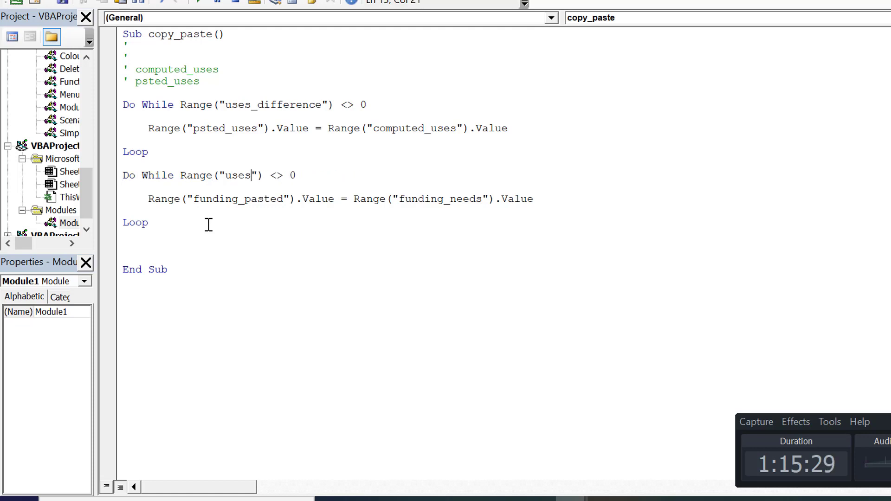
text(fi)
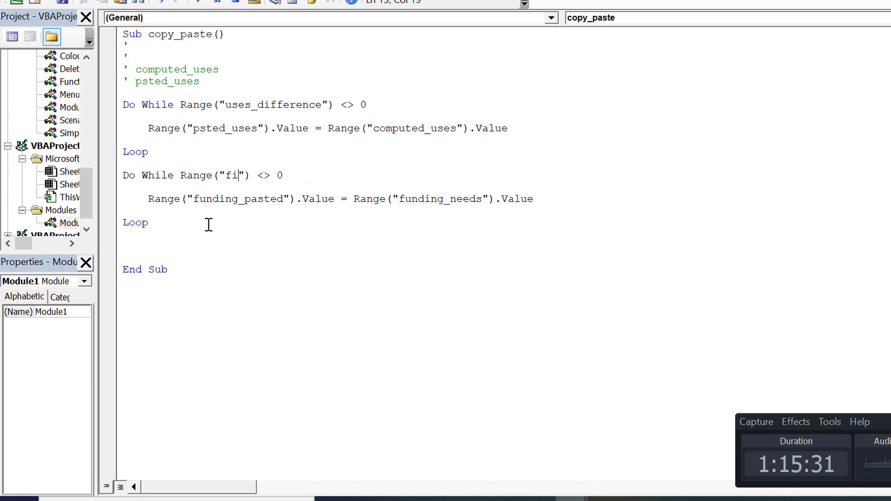
key(BackSpace)
text(unding_di)
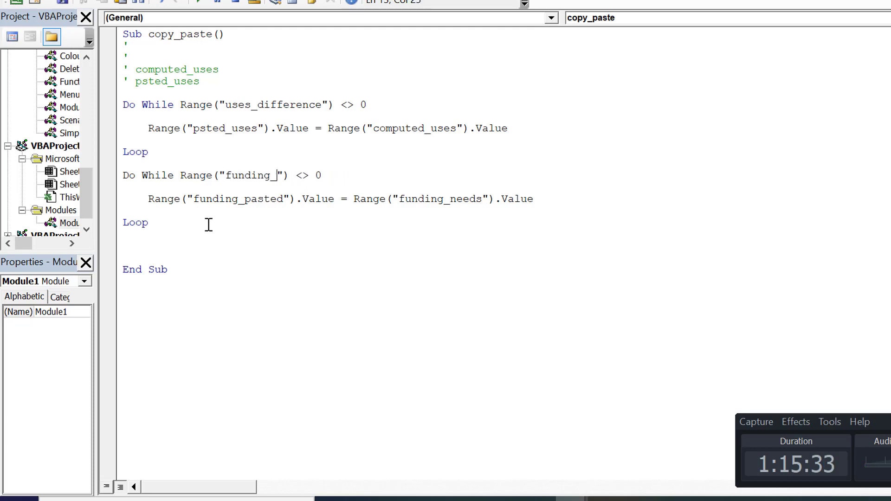
text(f)
key(BackSpace)
text(diff)
key(Down)
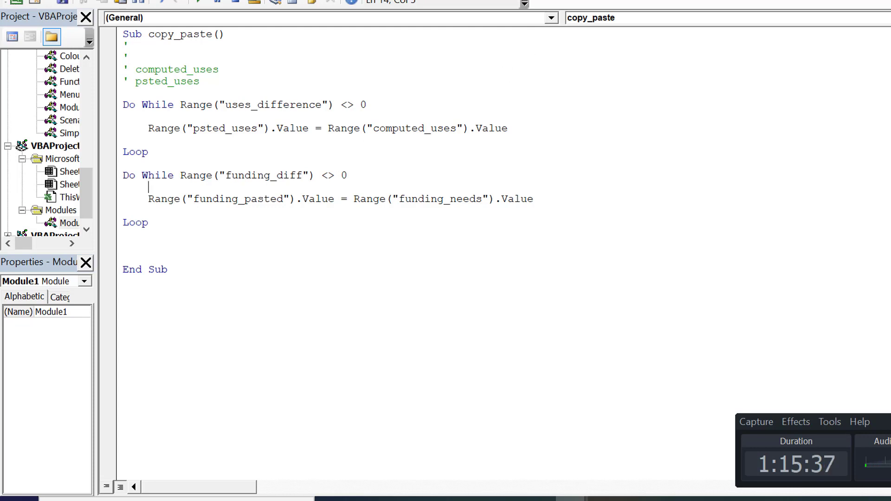
Switch back to the worksheet and review the sources of funds and pro-rata sections above the funding requirements.
key(alt+F11)
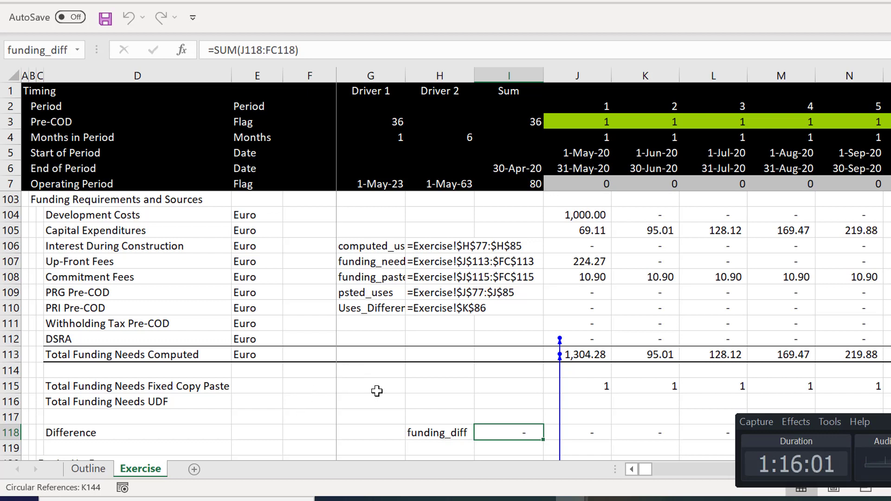
key(Page_Up)
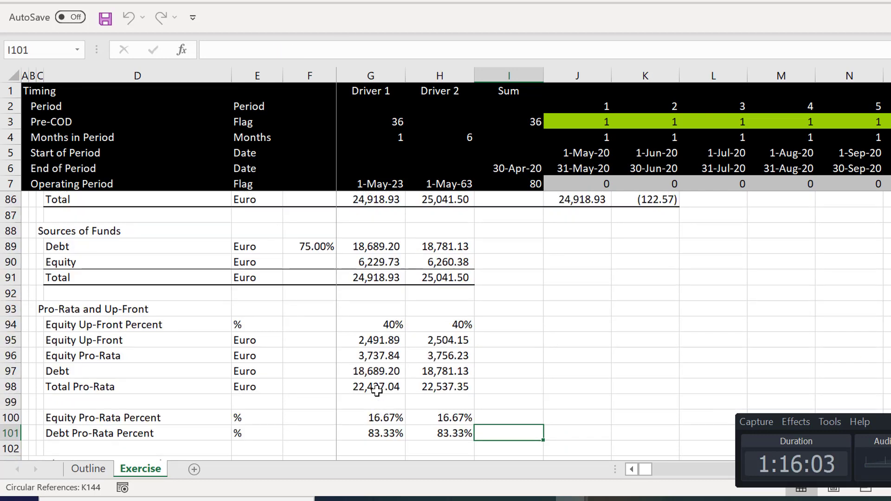
key(Page_Up)
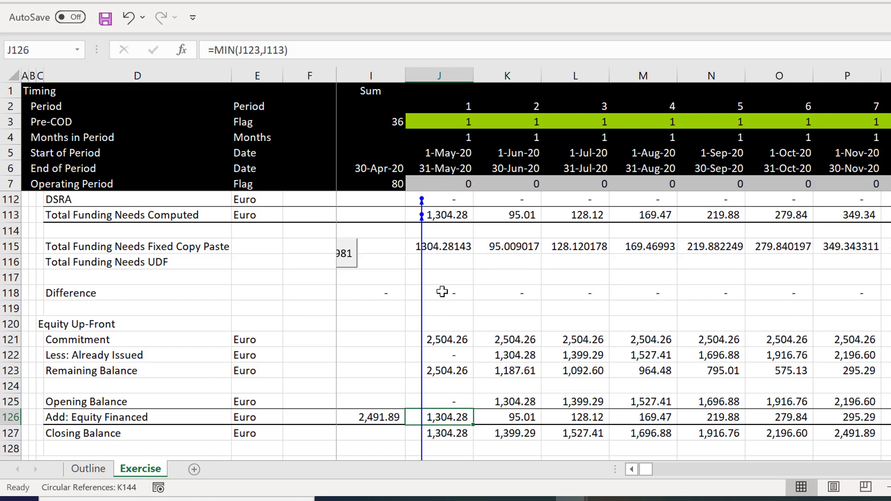
Change the Add: Equity Financed formula in J126 to =MIN(J123,J115) and fill it right across the row.
click(442, 291)
key(Up)
key(Up)
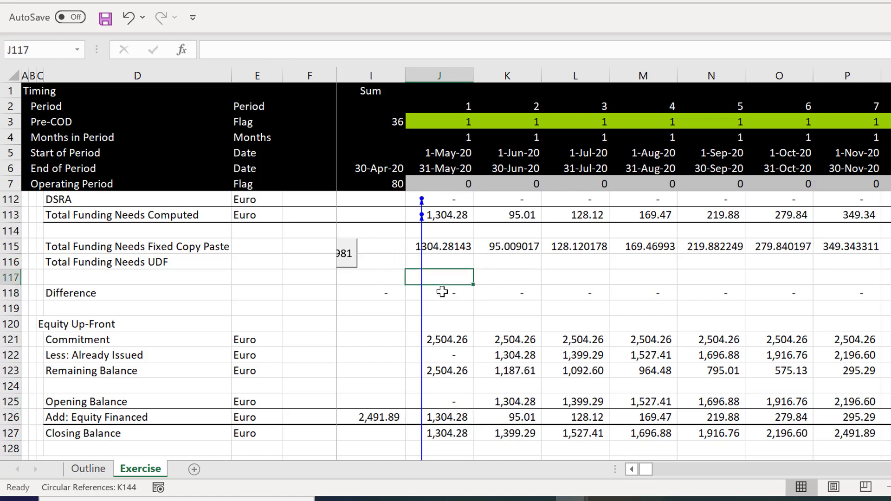
key(Down)
key(Down)
key(Down)
key(Down)
key(Down)
key(Down)
text(=)
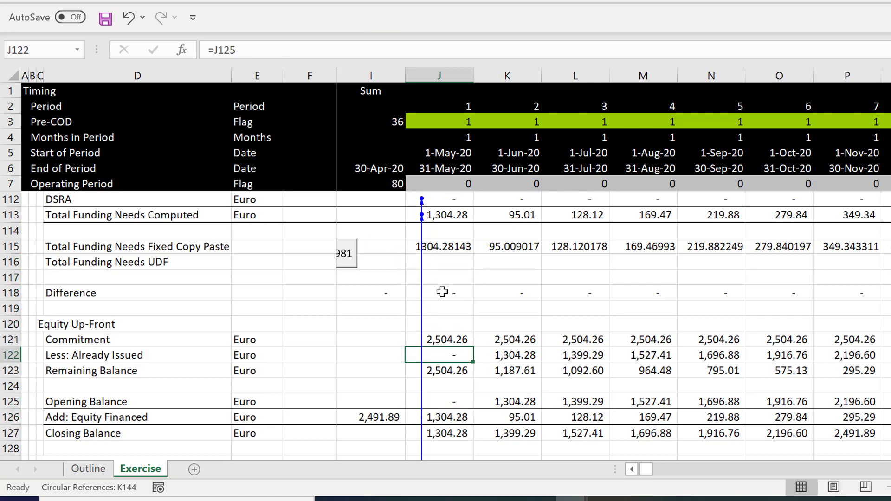
key(Down)
key(Down)
key(Down)
key(ctrl+Return)
key(Down)
key(Down)
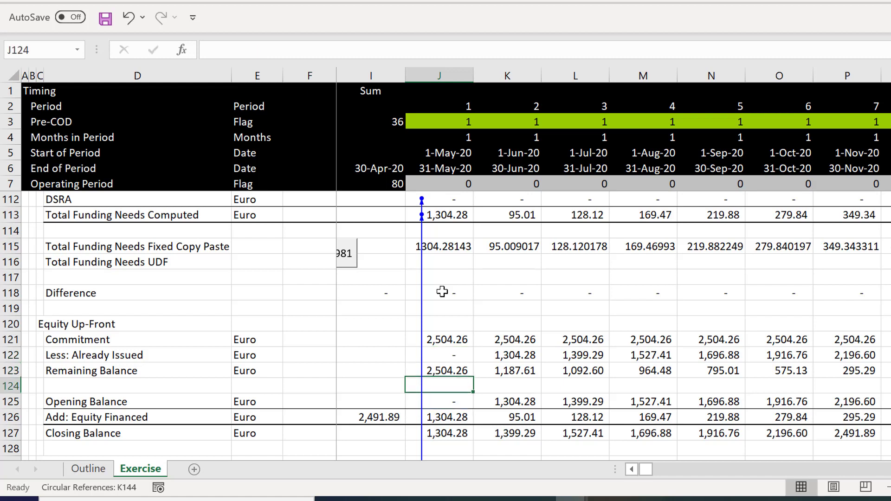
key(Down)
key(Down)
key(F2)
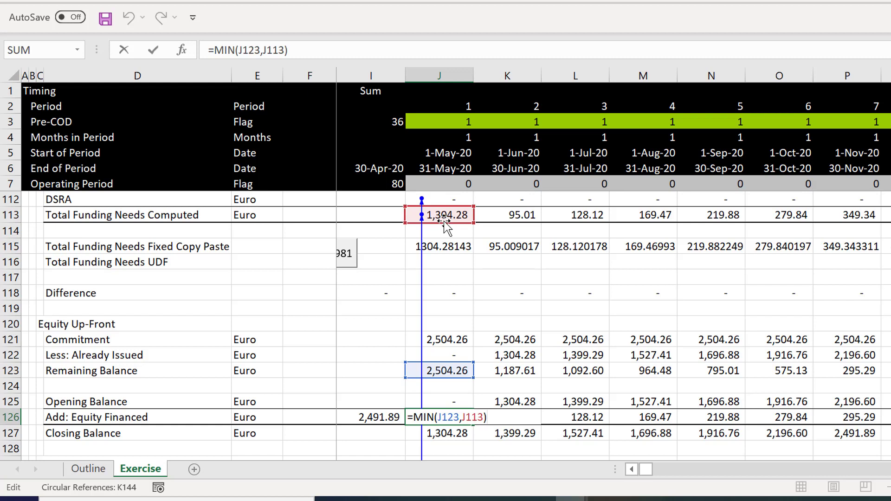
drag(445, 226, 447, 249)
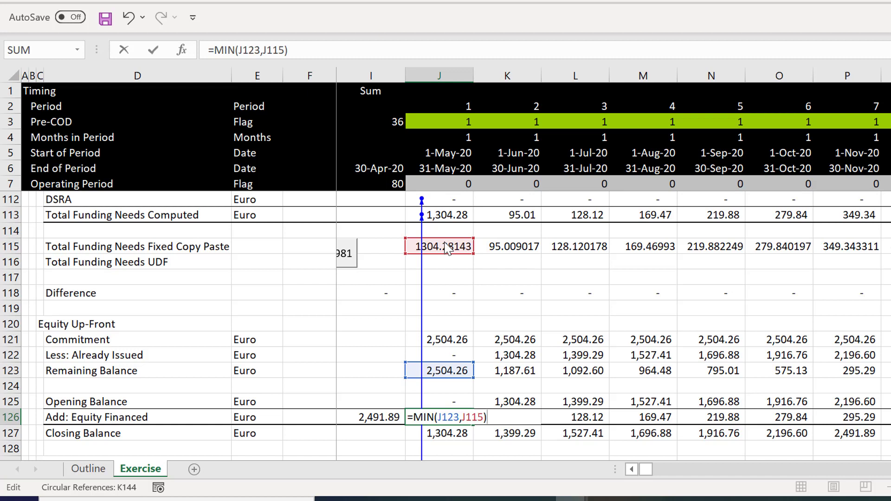
key(ctrl+Return)
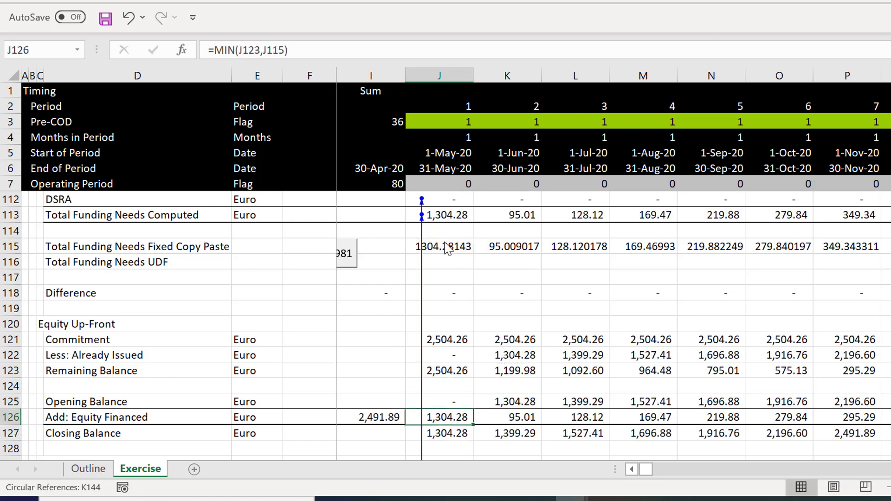
key(ctrl+shift+Right)
key(ctrl+r)
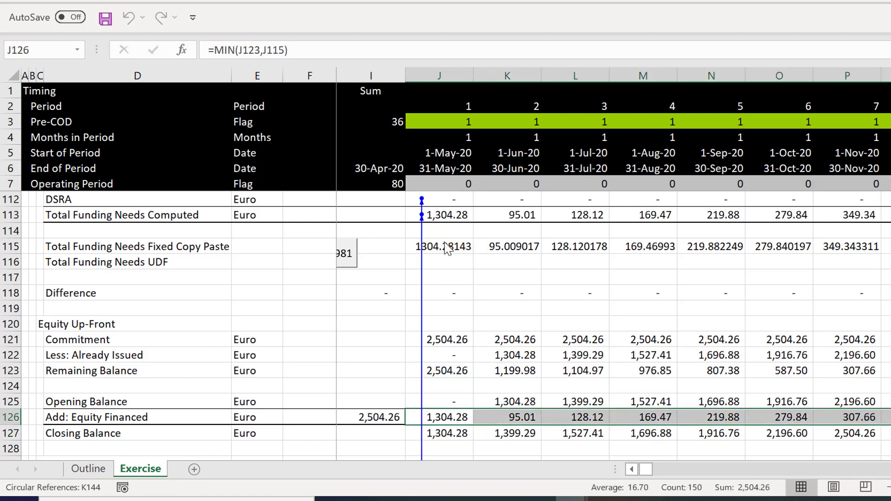
Inspect the Pro-Rata Funding formula in J130 and trace it back to its funding needs precedent.
key(Down)
key(Down)
key(Down)
key(Down)
key(Down)
key(Down)
key(Down)
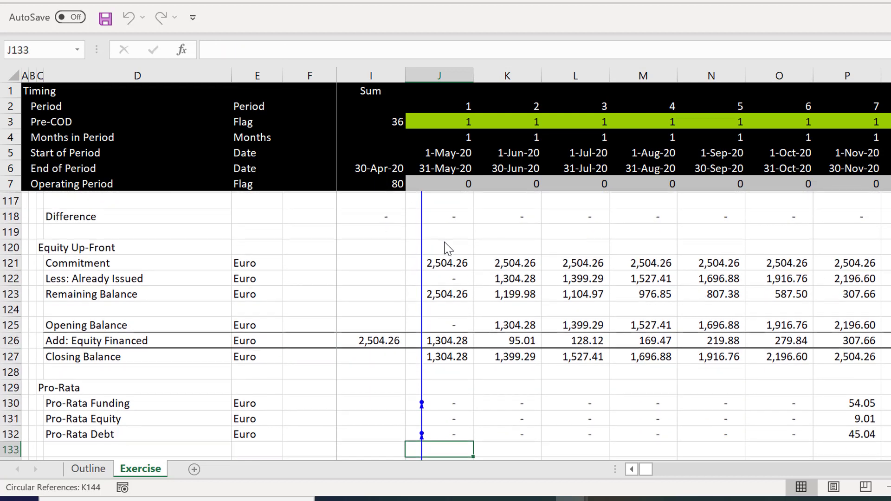
key(Up)
key(Up)
key(Up)
text(=J113-J126)
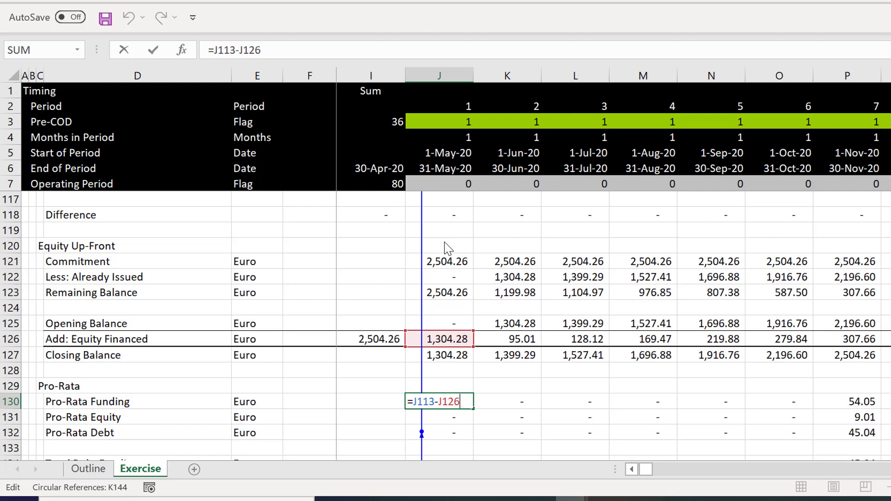
key(ctrl+Return)
key(ctrl+bracketleft)
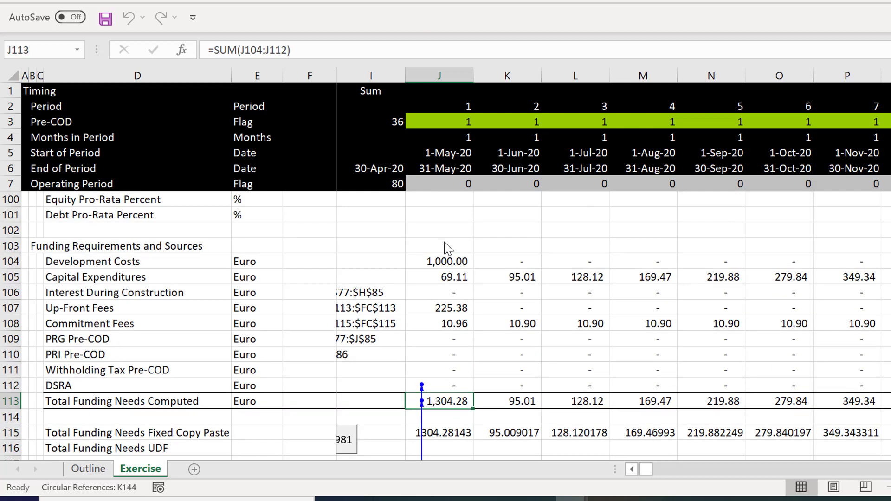
key(Down)
key(Page_Down)
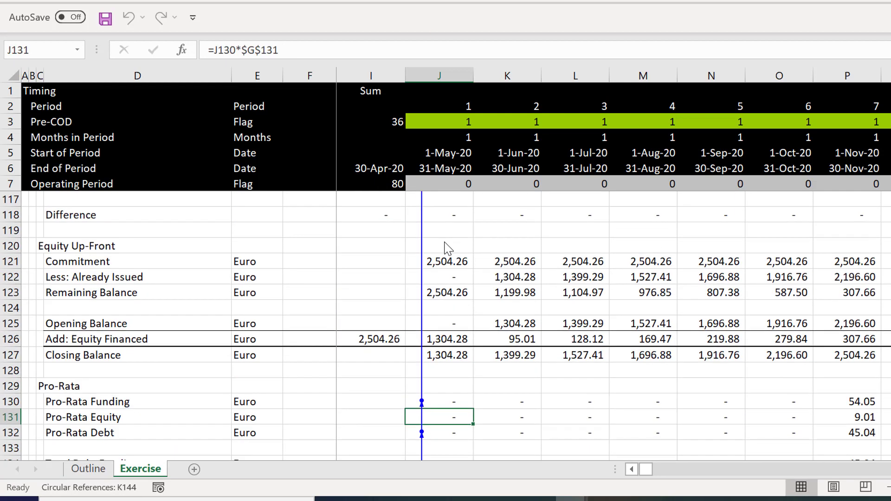
key(Up)
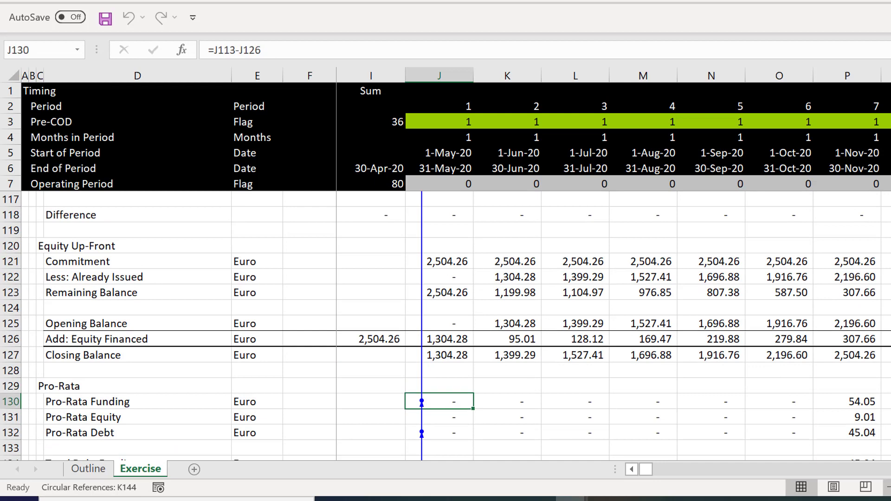
Review the rows from Total Funding Needs Computed down to Pro-Rata Funding in column J.
scroll(746, 394, down, 1)
key(Up)
key(Up)
key(Up)
key(Up)
key(Up)
key(Up)
key(Up)
key(Up)
key(Up)
key(Up)
key(Up)
key(Up)
key(Up)
key(Up)
key(Up)
key(Up)
key(Up)
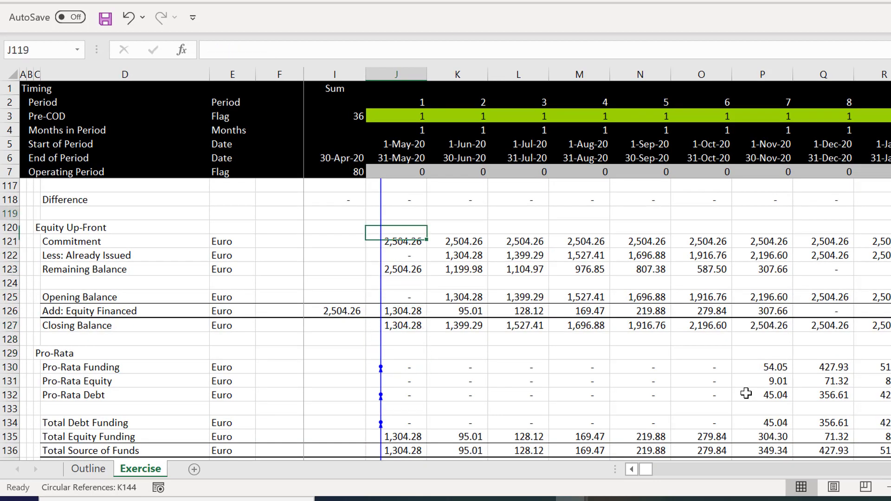
key(Down)
key(Down)
key(Down)
key(Down)
key(Down)
key(Down)
key(Down)
key(Down)
key(Down)
key(Down)
key(Down)
key(Down)
key(Down)
key(Down)
key(Down)
key(Down)
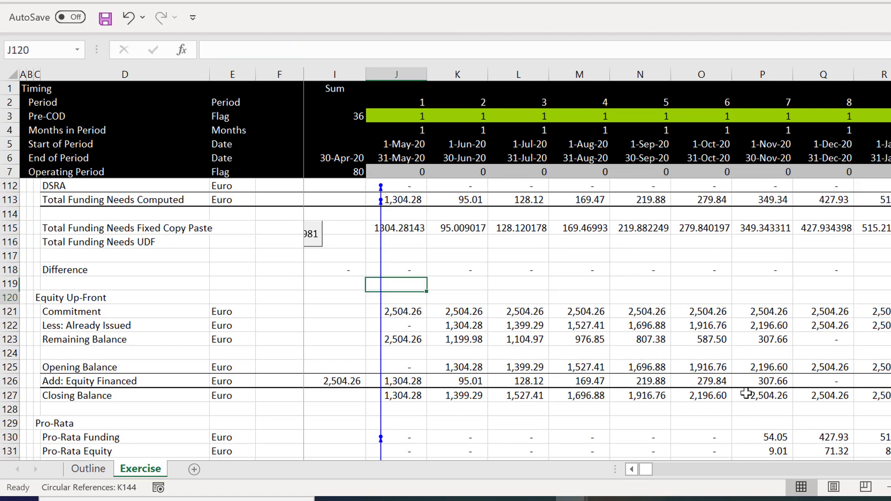
key(Down)
key(Down)
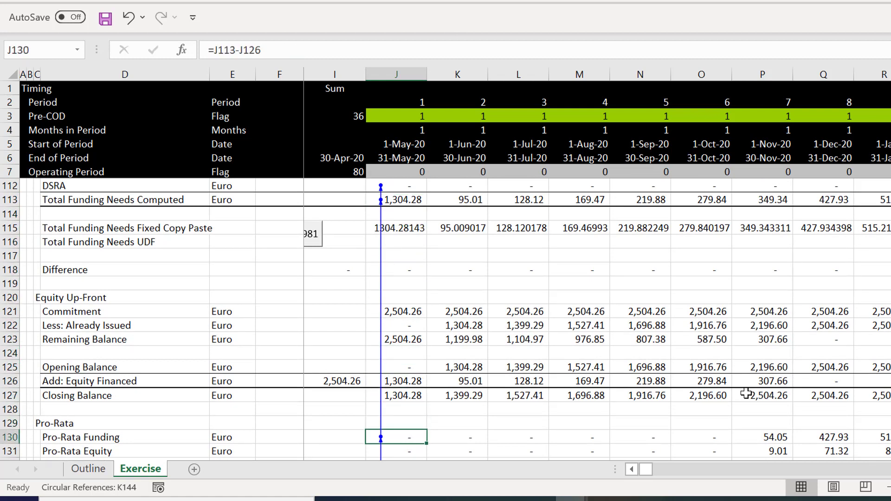
Change the Pro-Rata Funding formula in J130 to =J115-J126 and fill it right across the row.
key(Down)
key(Up)
key(F2)
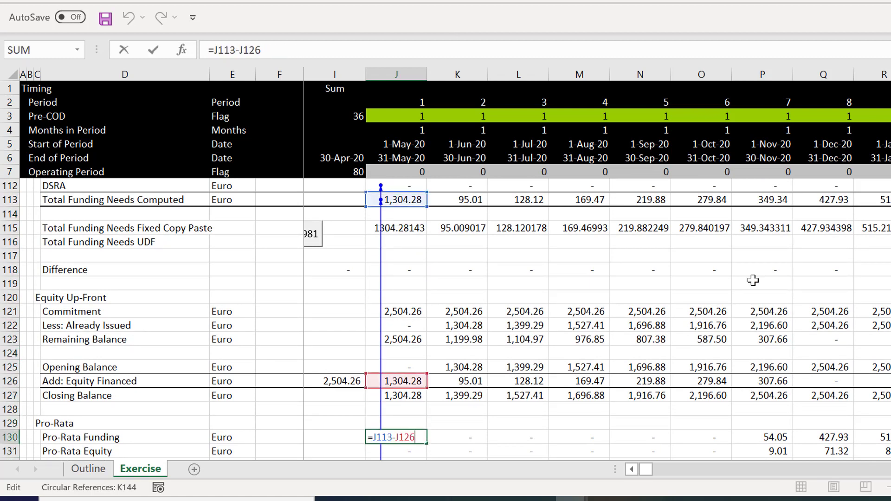
drag(416, 207, 406, 232)
key(Return)
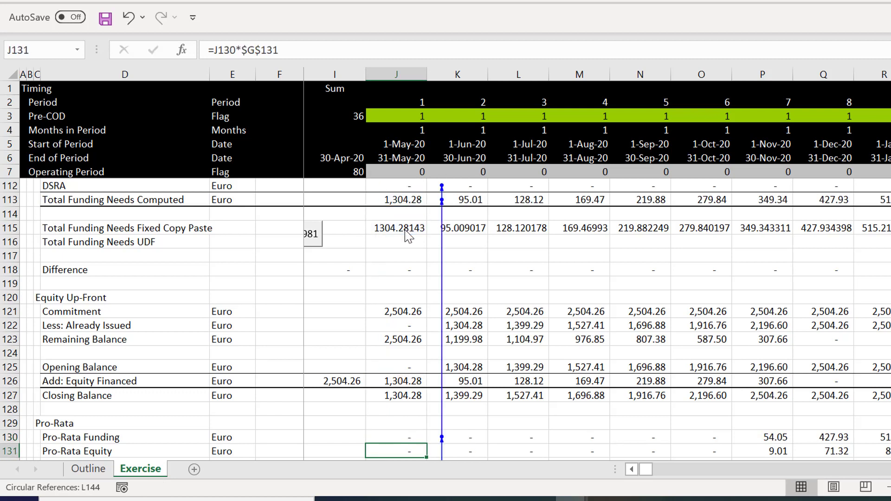
key(Up)
key(ctrl+shift+r)
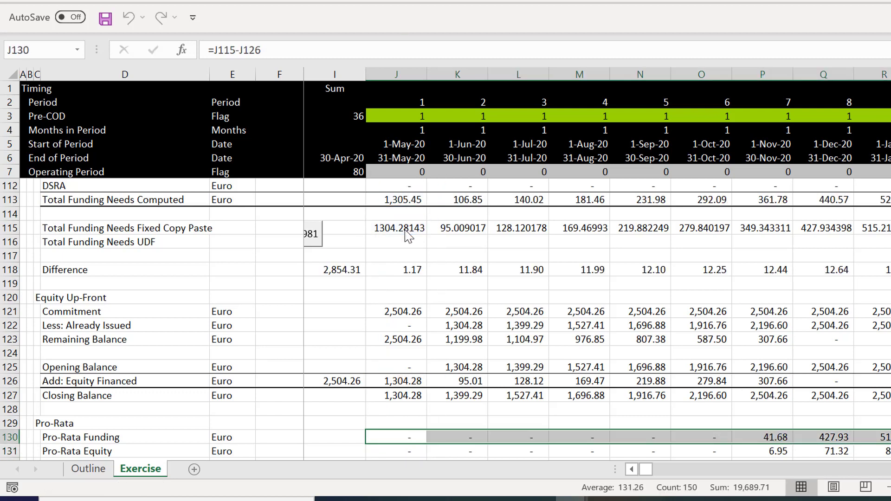
Review the rows from Pro-Rata Funding down to the debt account and back up to the funding difference row.
key(Down)
key(Down)
key(Down)
key(Down)
key(Down)
key(Down)
key(Down)
key(Down)
key(Down)
key(Down)
key(Down)
key(Down)
key(Down)
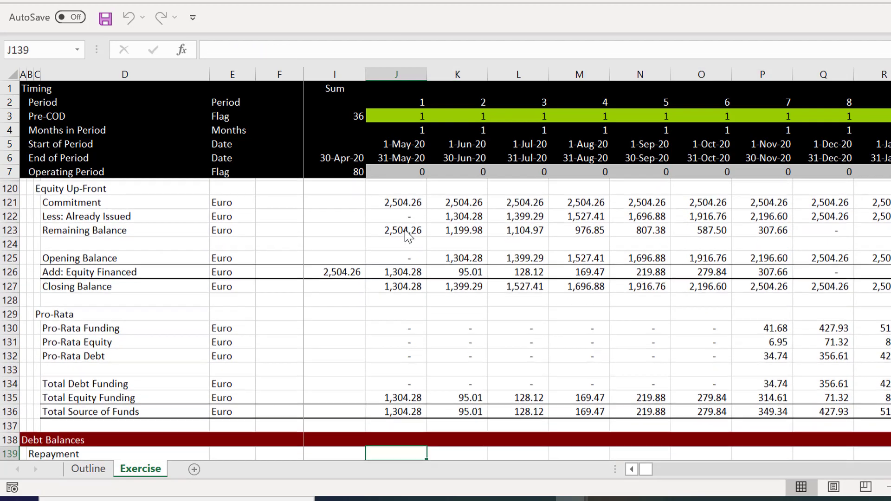
key(Down)
key(Down)
key(Down)
key(Down)
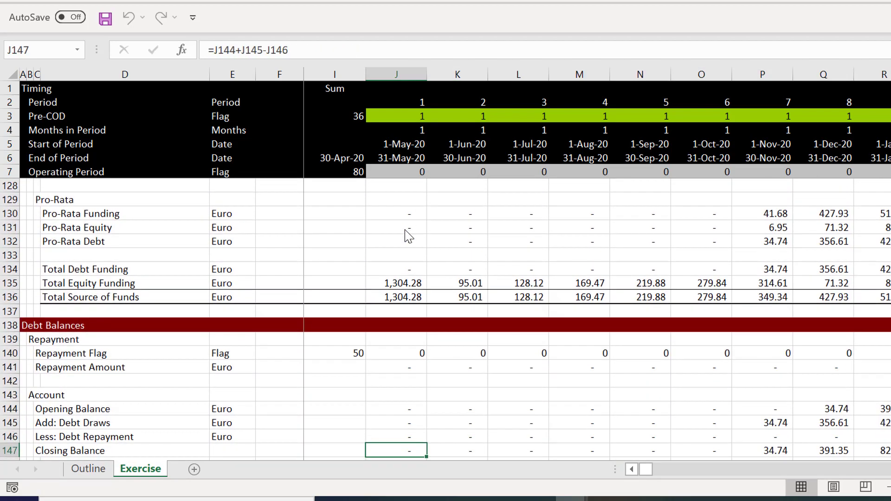
key(Page_Up)
key(Page_Up)
key(Page_Down)
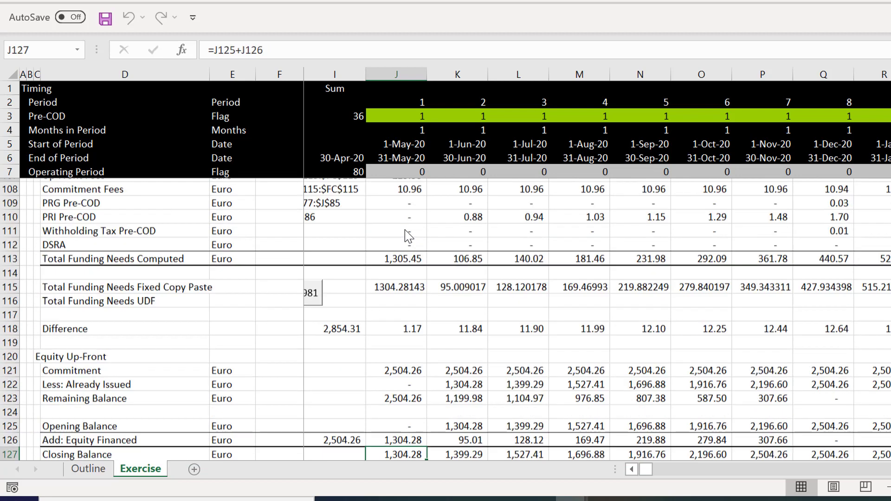
Open the copy_paste macro code assigned to the button beside the Total Funding Needs Fixed Copy Paste row.
key(Left)
key(Left)
key(Left)
key(Left)
key(Left)
key(Left)
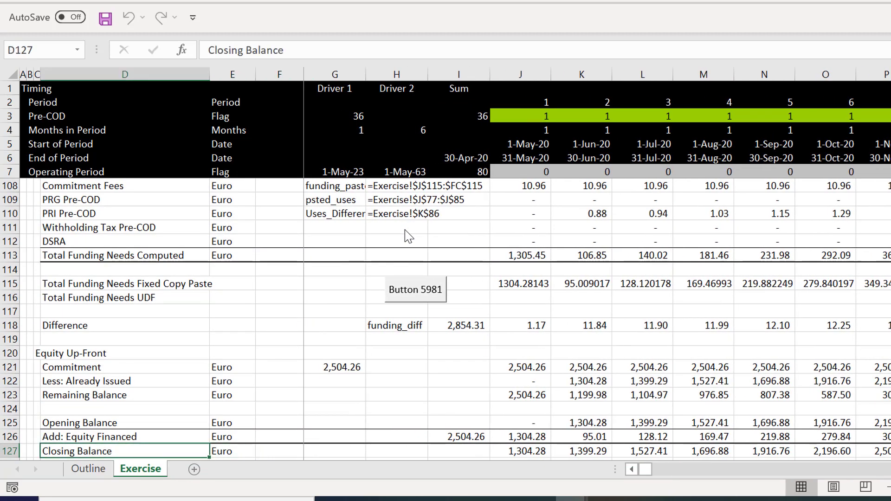
right_click(415, 297)
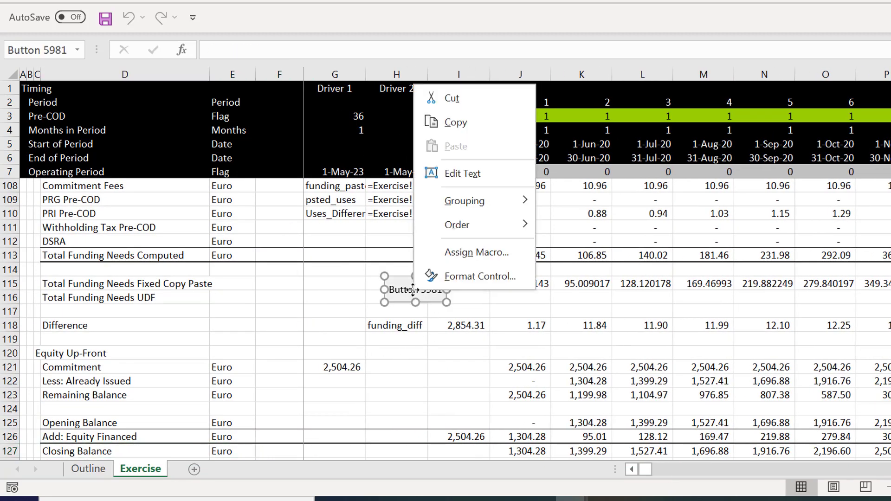
click(458, 254)
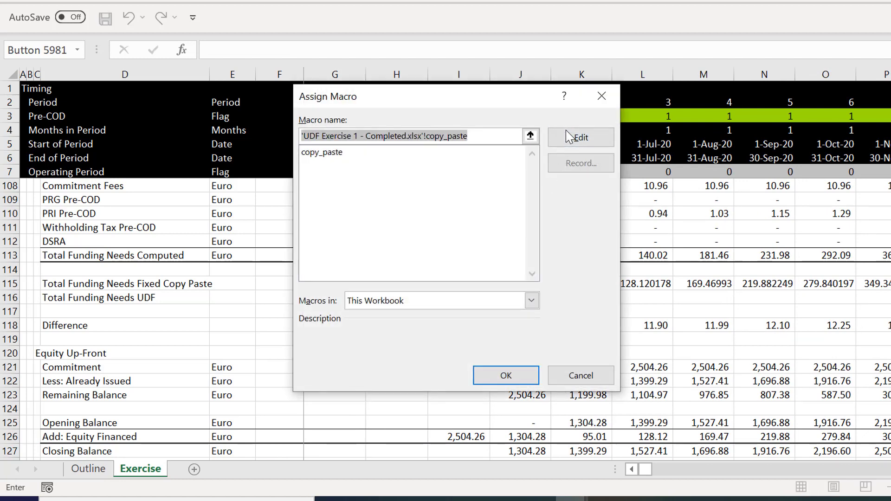
click(567, 136)
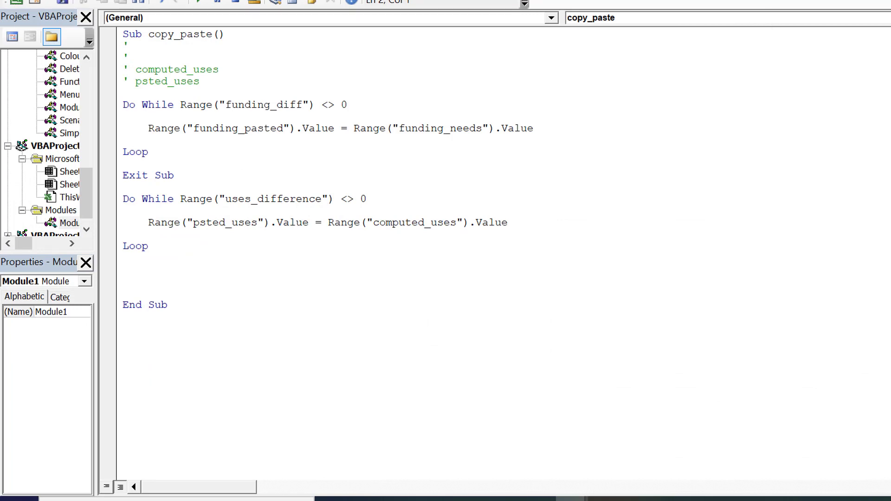
Return to the worksheet and run the copy_paste macro from the button beside Total Funding Needs Fixed Copy Paste.
key(alt+F11)
click(445, 349)
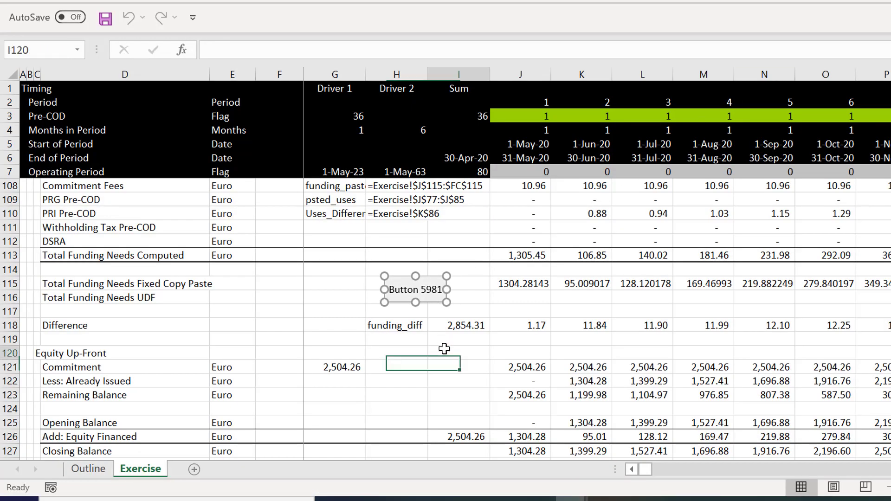
click(404, 295)
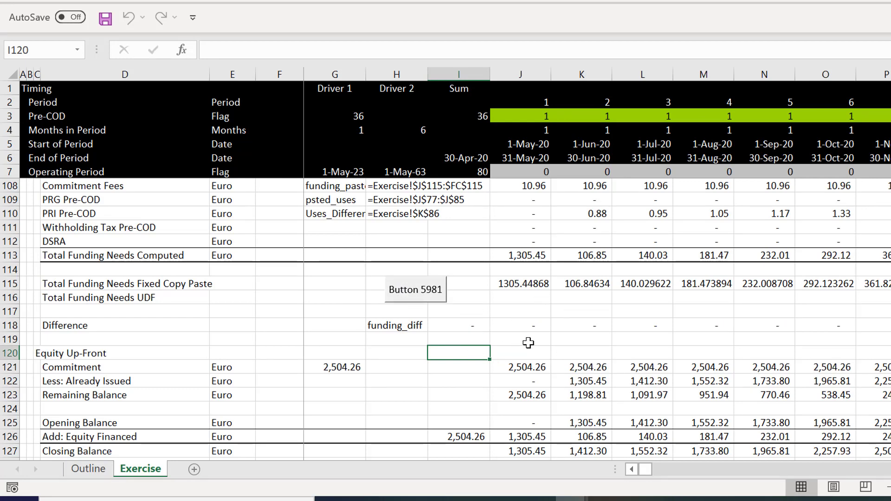
Format the Total Funding Needs Fixed Copy Paste values from J115 to the row's end with thousands separators and two decimals.
click(518, 291)
key(Up)
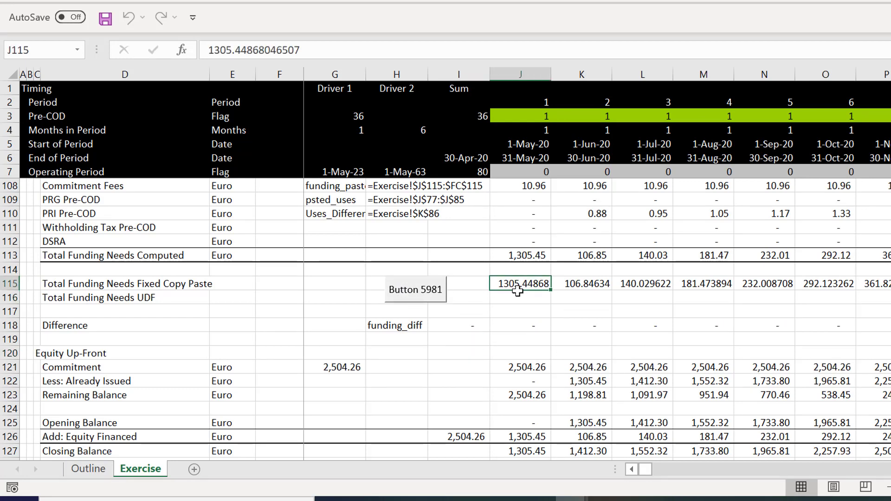
key(ctrl+shift+Right)
key(Left)
key(Left)
key(Left)
key(Left)
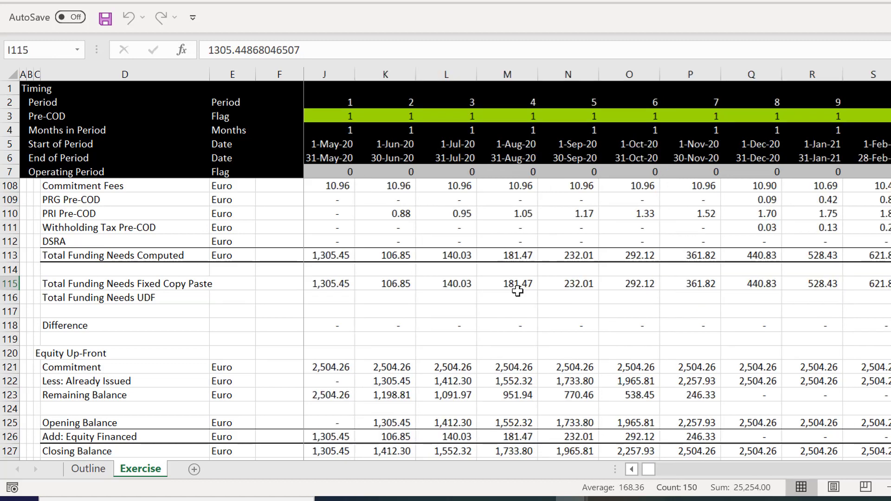
key(Right)
key(Right)
key(Right)
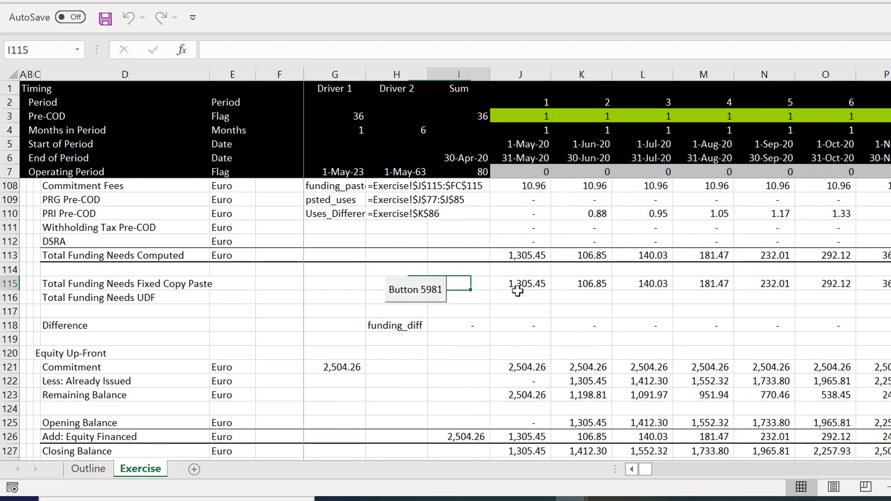
Open the copy_paste macro code and extend the first loop's condition to Range("funding_diff") + Range("uses_difference") <> 0.
right_click(406, 281)
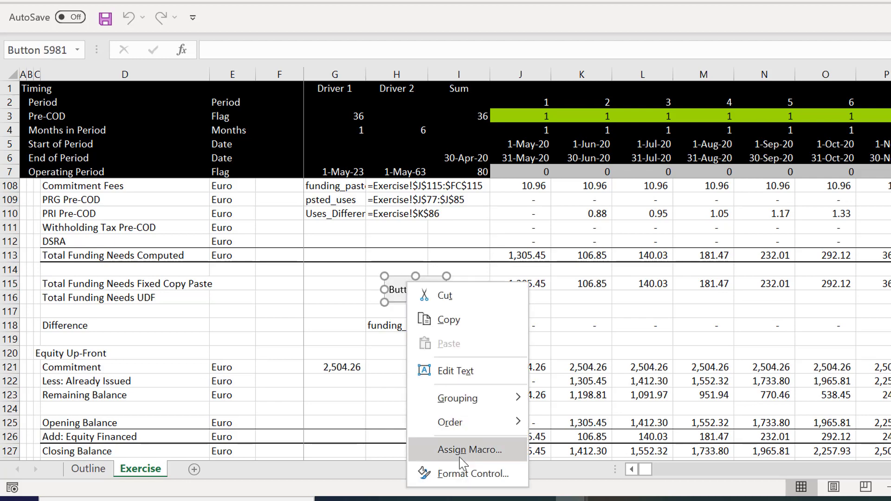
click(469, 449)
click(583, 239)
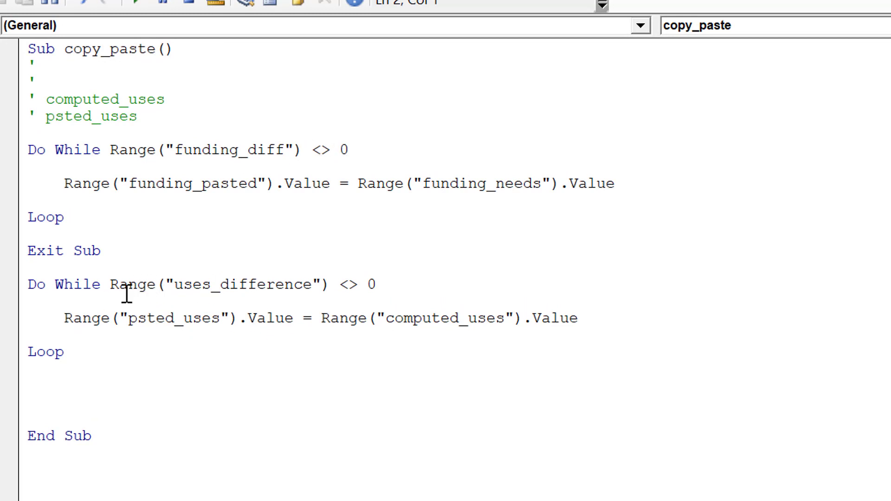
click(112, 290)
key(shift+Right)
key(shift+Right)
key(shift+Right)
key(shift+Right)
key(shift+Right)
key(shift+Right)
key(shift+Right)
key(shift+Right)
key(shift+Right)
key(shift+Right)
key(shift+Right)
key(shift+Right)
key(shift+Right)
key(shift+Right)
key(shift+Right)
key(shift+Right)
key(shift+Right)
key(shift+Right)
key(shift+Right)
key(shift+Right)
key(shift+Right)
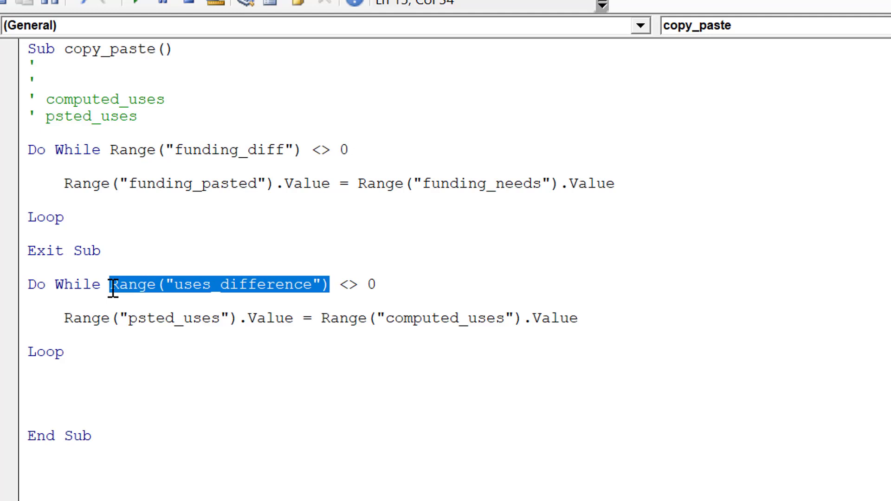
key(ctrl+c)
key(Up)
key(Up)
key(Up)
key(Up)
key(Up)
key(Up)
key(Up)
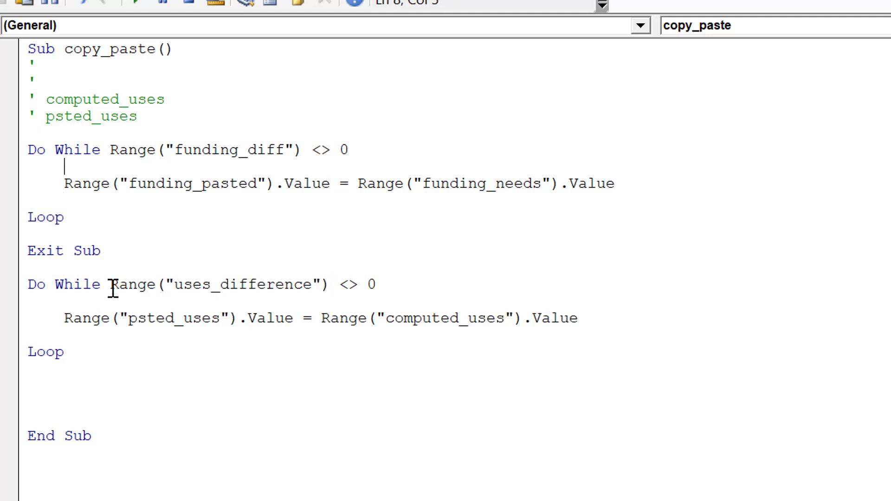
key(Up)
key(Left)
key(Left)
text(+)
key(ctrl+v)
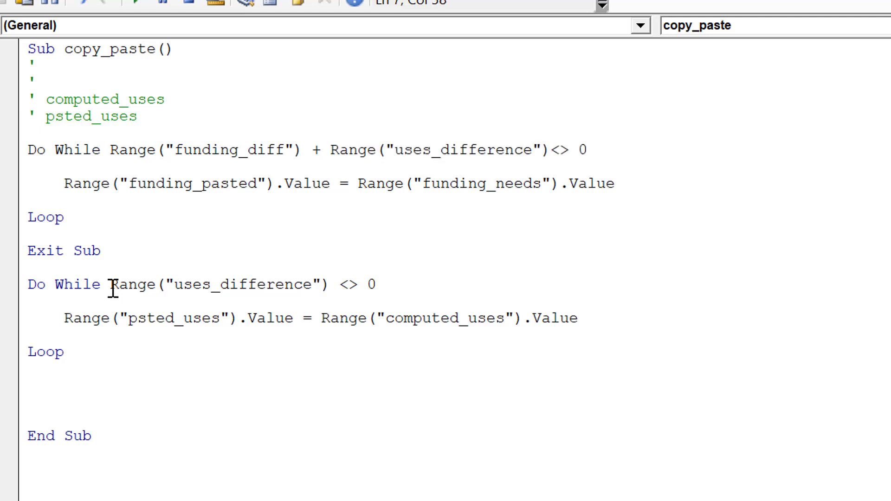
Move the Range("psted_uses").Value = Range("computed_uses").Value line into the first loop, below the funding_pasted line.
key(Down)
key(Down)
key(Down)
key(Down)
key(Down)
key(Down)
key(Down)
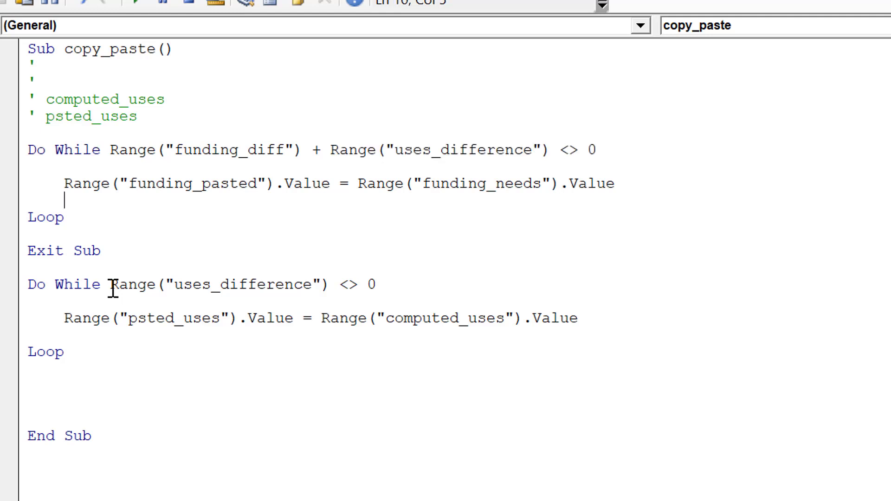
key(Down)
key(Down)
key(Home)
key(shift+End)
key(ctrl+x)
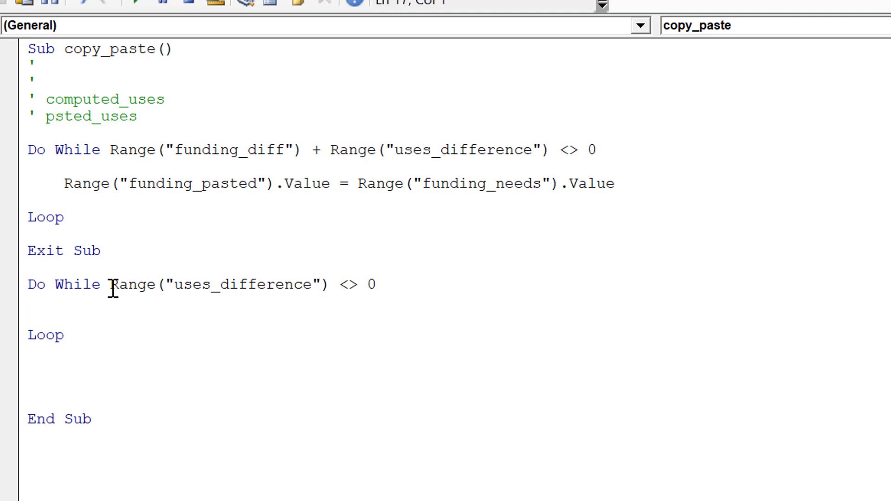
key(Up)
key(Up)
key(Up)
key(Up)
key(Up)
key(Up)
key(Up)
key(ctrl+v)
Delete the leftover second Do While loop on uses_difference, including its Loop line and surplus blank lines.
key(Down)
key(Down)
key(Down)
key(Down)
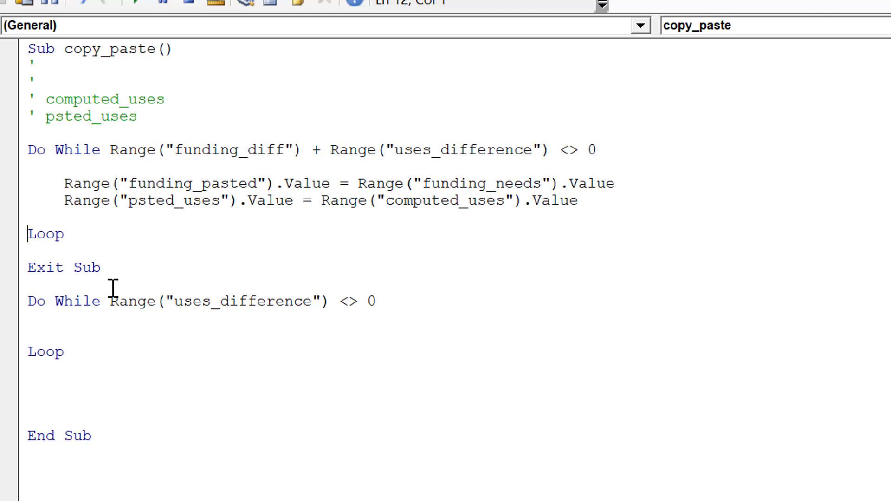
key(Down)
key(shift+Down)
key(shift+Down)
key(shift+Down)
key(shift+Down)
key(shift+Down)
key(shift+Down)
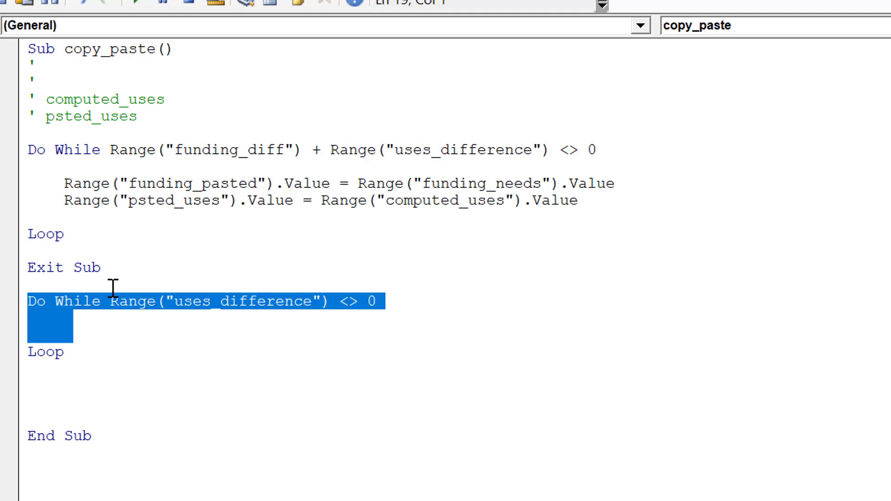
key(BackSpace)
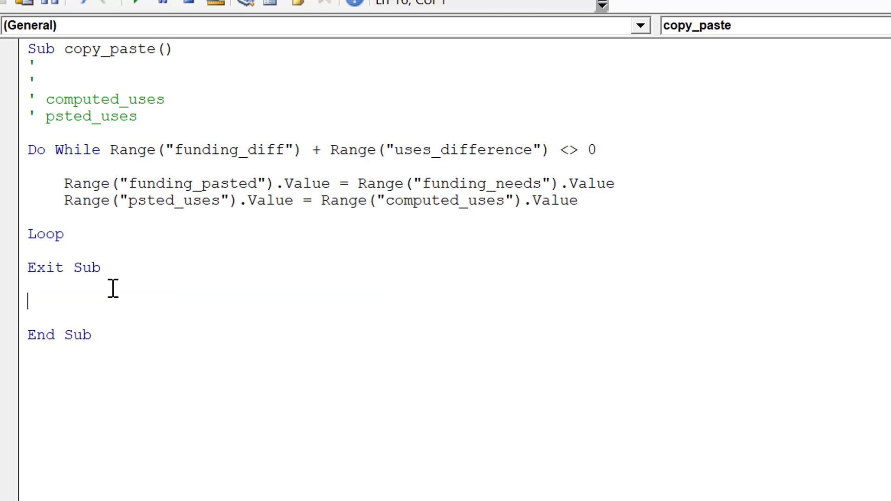
key(BackSpace)
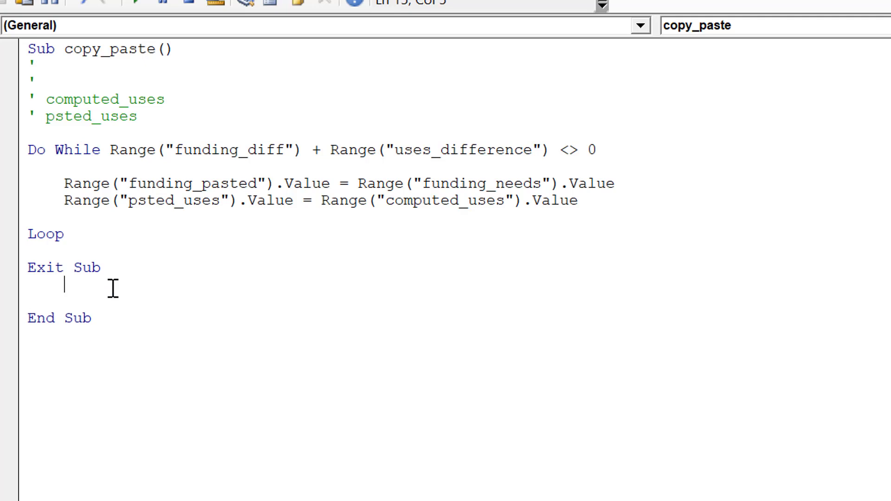
Remove the Exit Sub line and a blank line between Loop and End Sub in the copy_paste macro.
key(Up)
key(Up)
key(Down)
key(Home)
key(shift+Down)
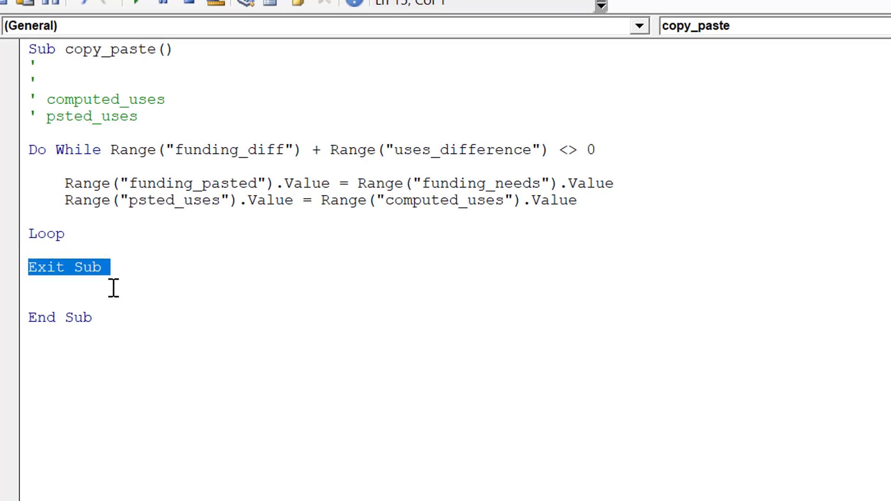
key(BackSpace)
key(BackSpace)
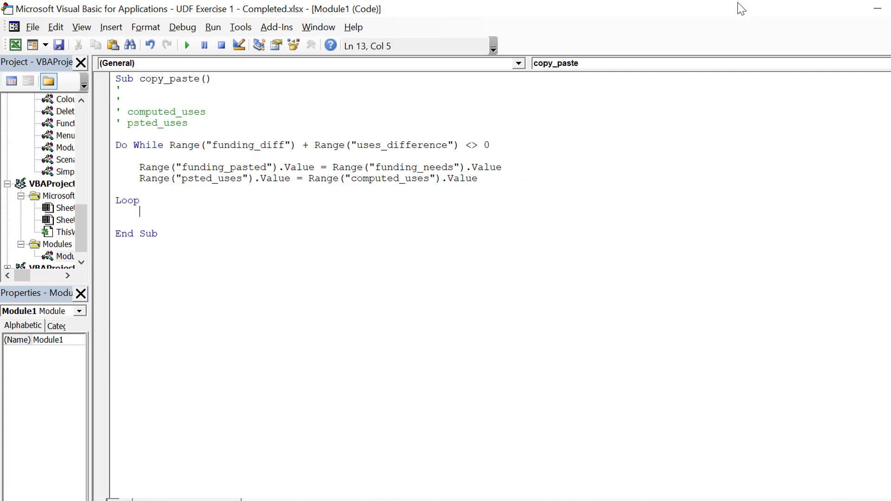
Return to the worksheet's Uses of Funds summary and run the combined copy_paste macro from its button.
click(878, 8)
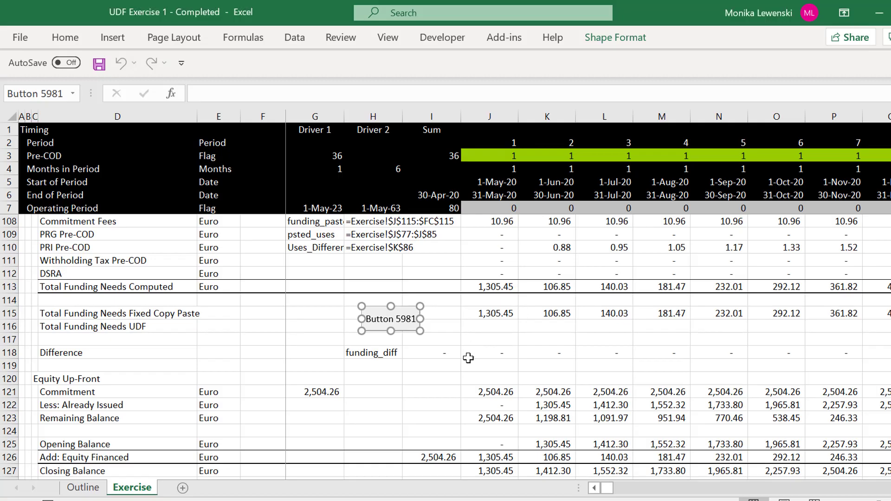
click(454, 377)
key(Page_Up)
key(Page_Up)
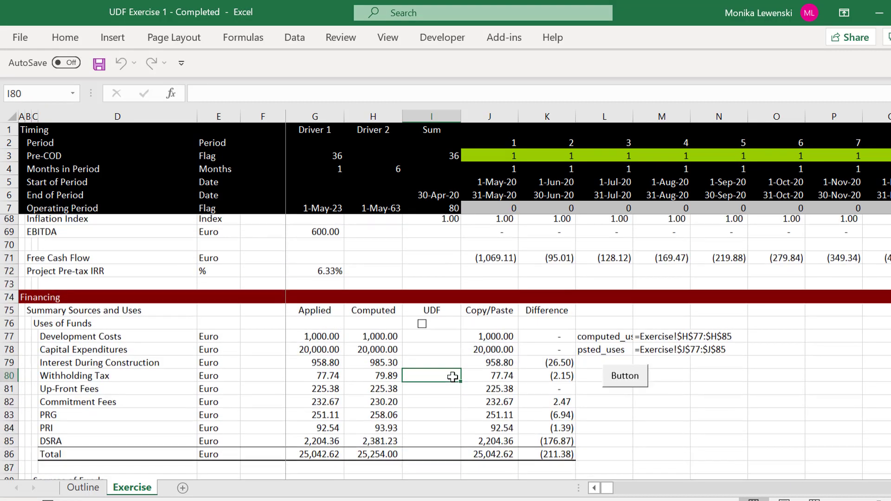
click(626, 380)
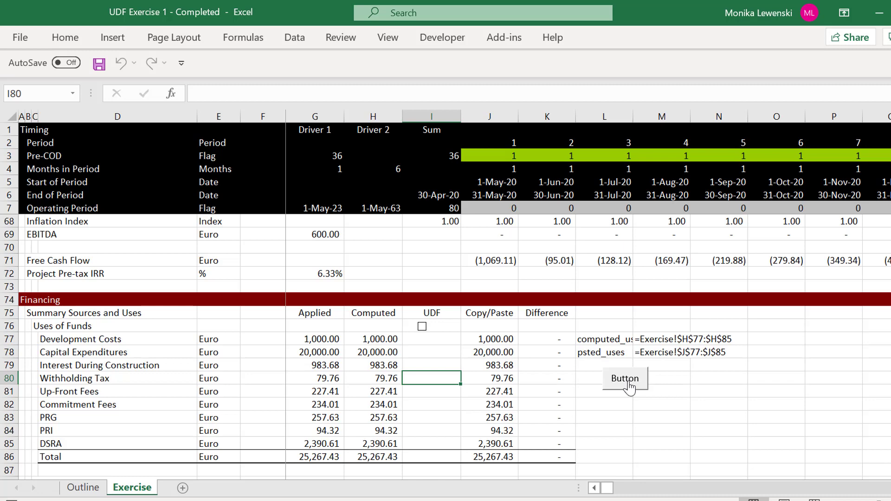
Review the Exercise sheet's timing, operational and financing inputs, then its Uses and Sources of Funds summaries.
key(Page_Up)
key(Page_Up)
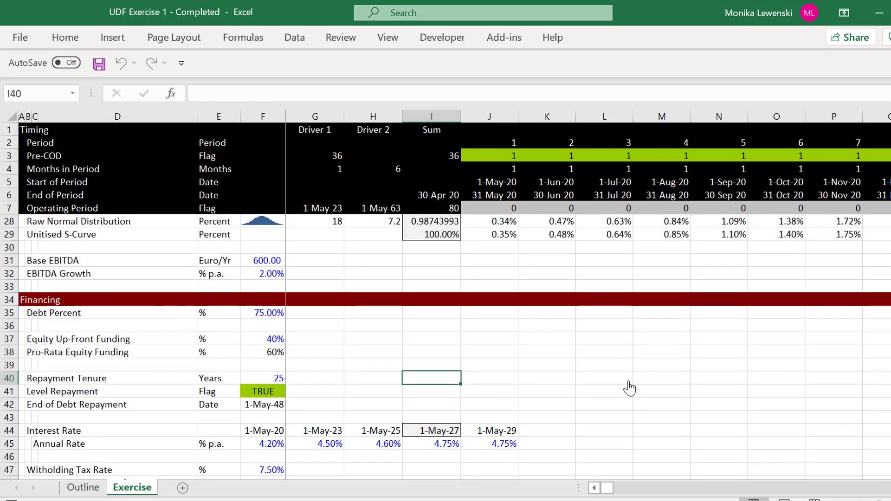
key(Page_Up)
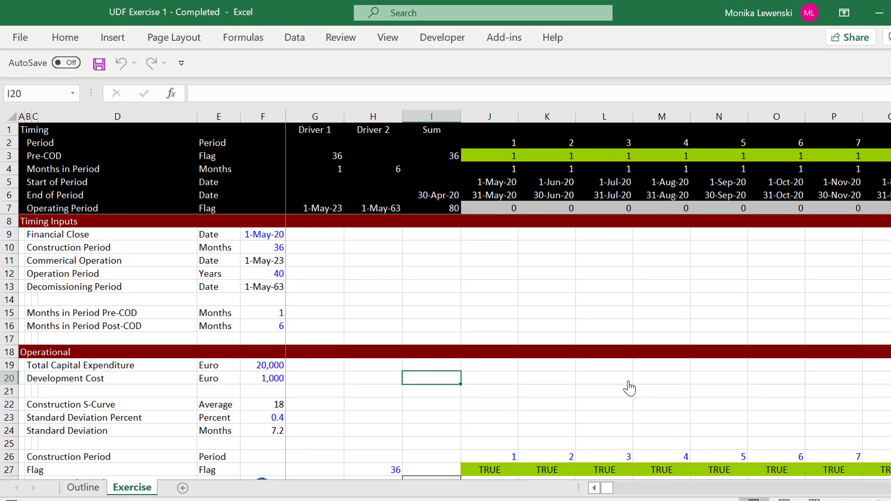
key(Page_Down)
key(Page_Up)
key(Up)
key(Up)
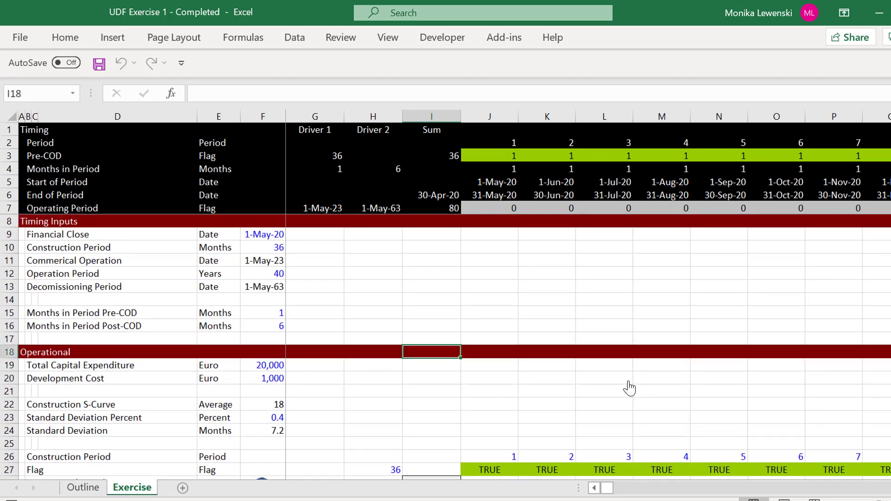
key(Up)
key(Left)
key(Left)
key(Left)
key(Left)
key(Down)
key(Down)
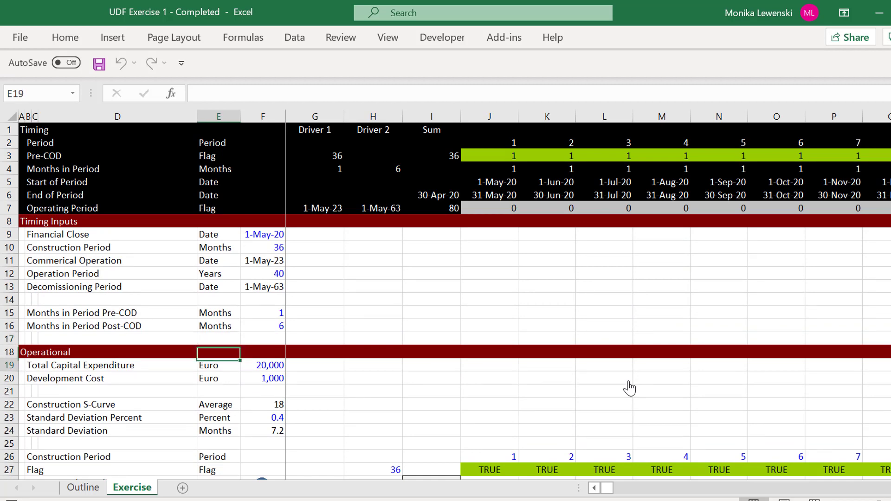
key(Right)
key(Page_Down)
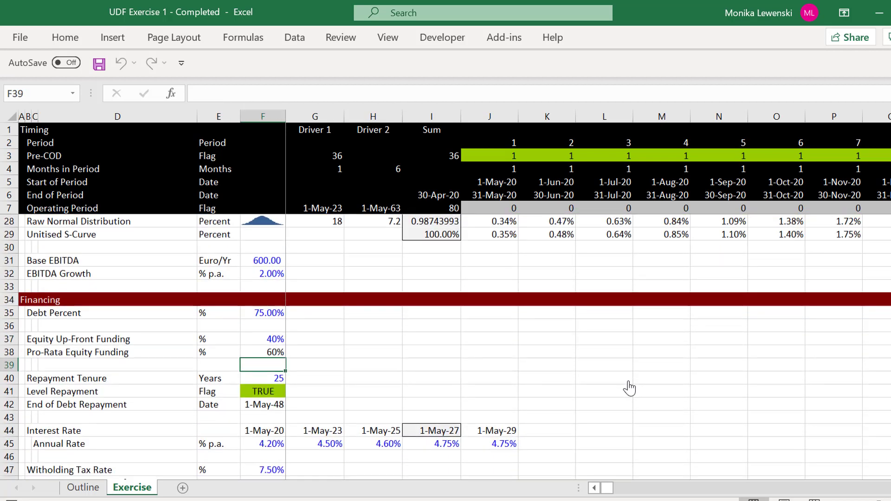
key(Page_Down)
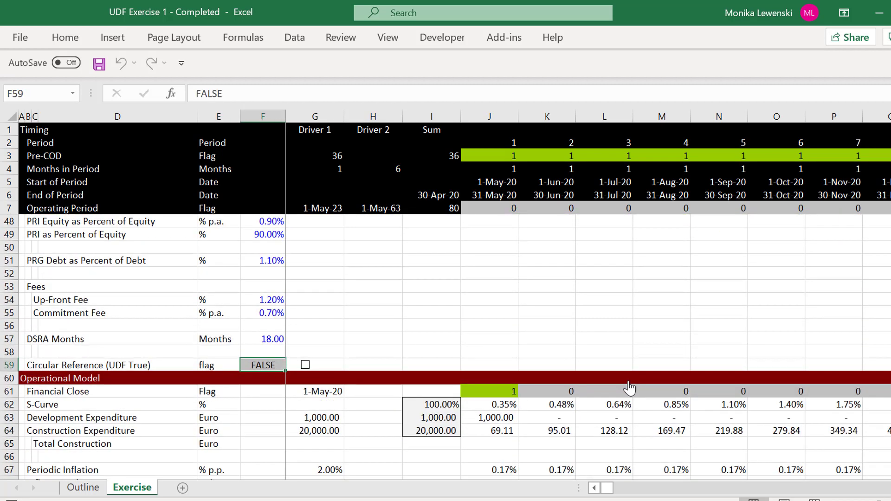
key(Page_Down)
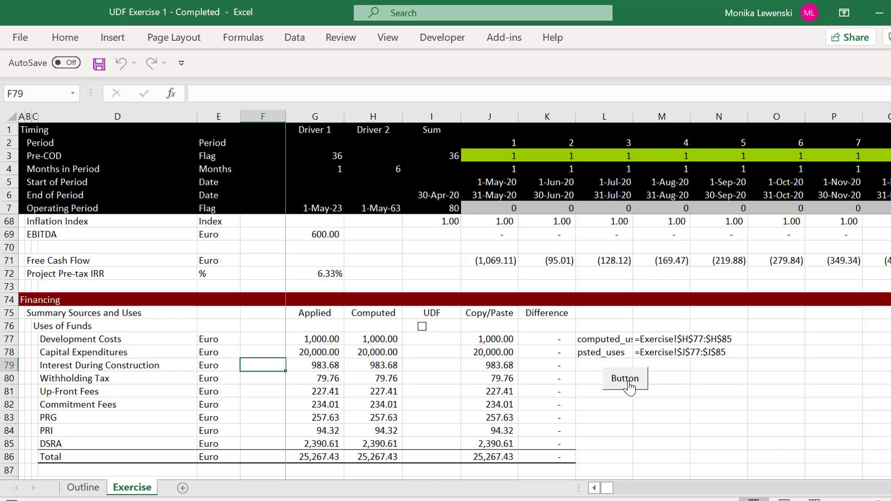
key(Page_Down)
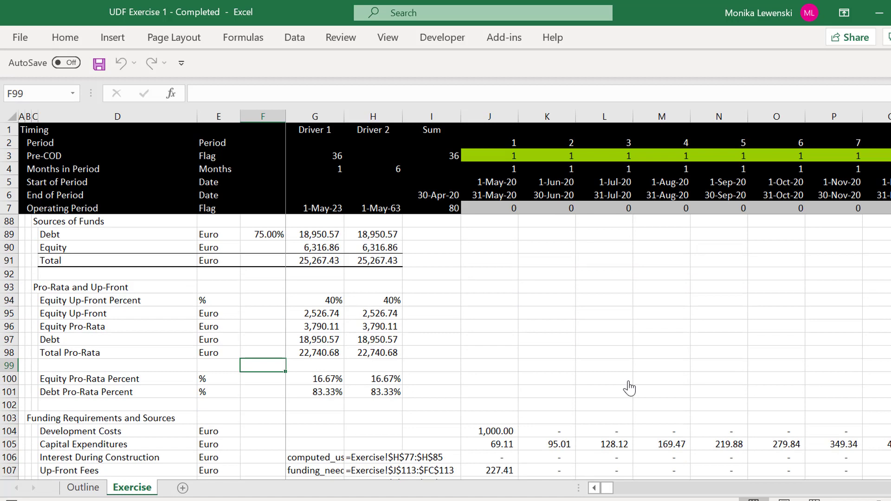
Clear the pasted list of range names and references from G106:I110 beside the Funding Requirements rows.
key(Down)
key(Down)
key(Down)
key(Down)
key(Down)
key(Down)
key(Down)
key(Down)
key(Down)
key(Down)
key(Down)
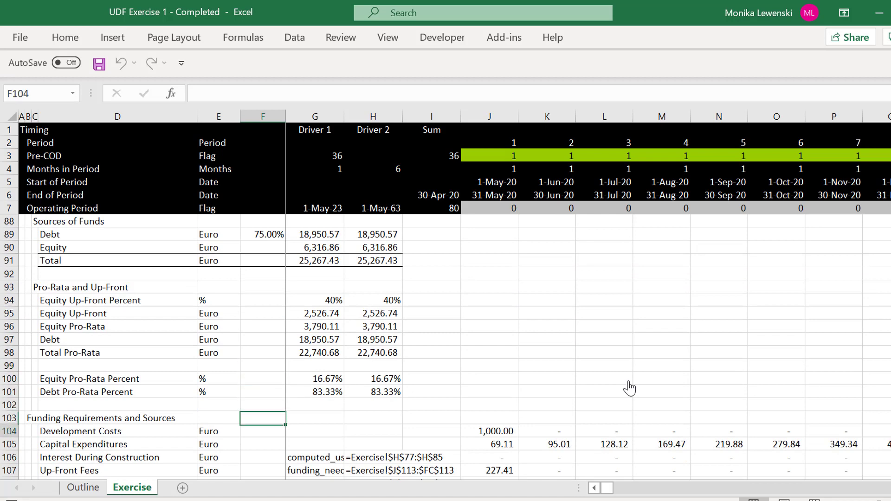
key(Down)
key(Down)
key(Down)
key(Up)
key(Up)
key(Up)
key(Up)
key(Up)
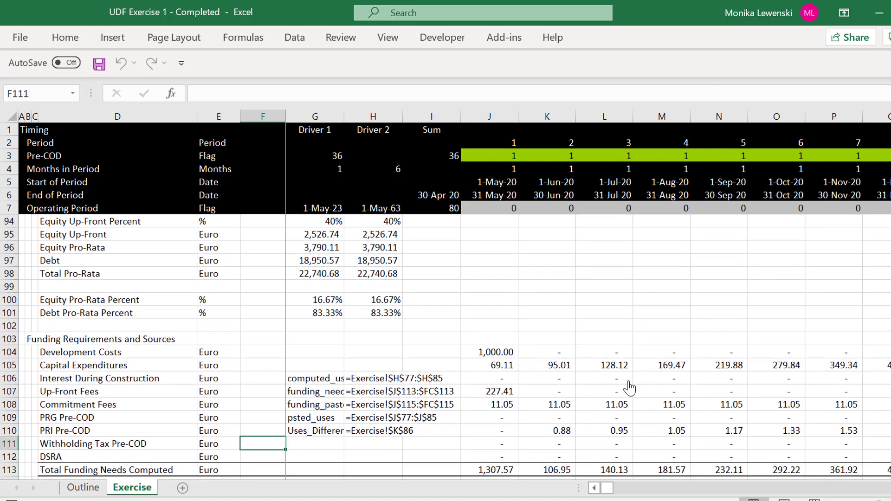
key(Up)
key(Up)
key(Right)
key(shift+Right)
key(shift+Right)
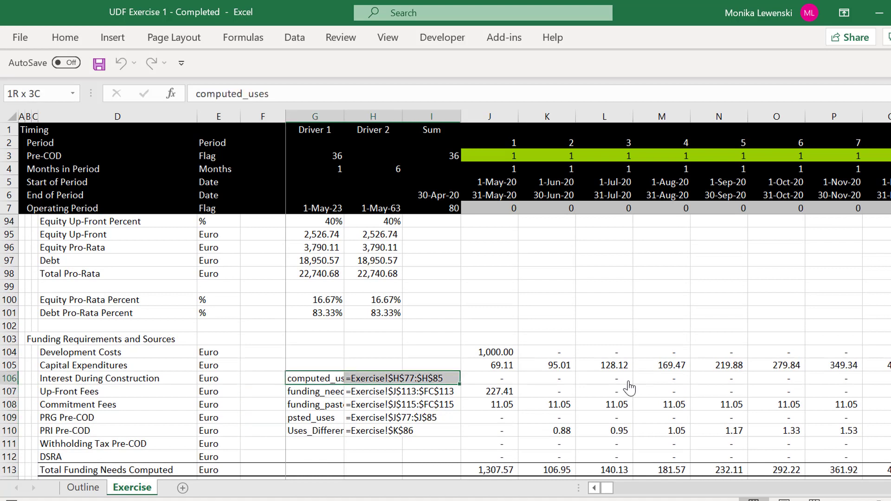
key(shift+Down)
key(shift+Down)
key(shift+Down)
key(shift+Down)
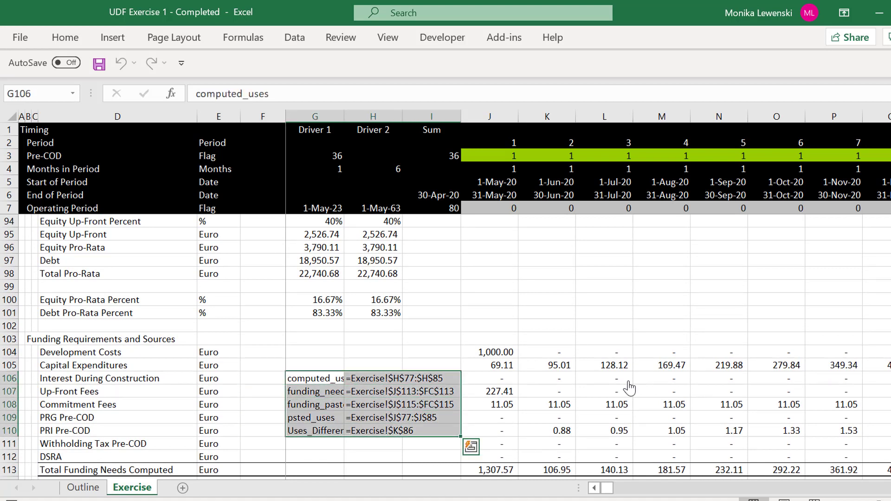
key(Delete)
Recolour the Exercise sheet with the Generic Macros format options, keeping the preset colouring choices.
key(Left)
key(Left)
key(Left)
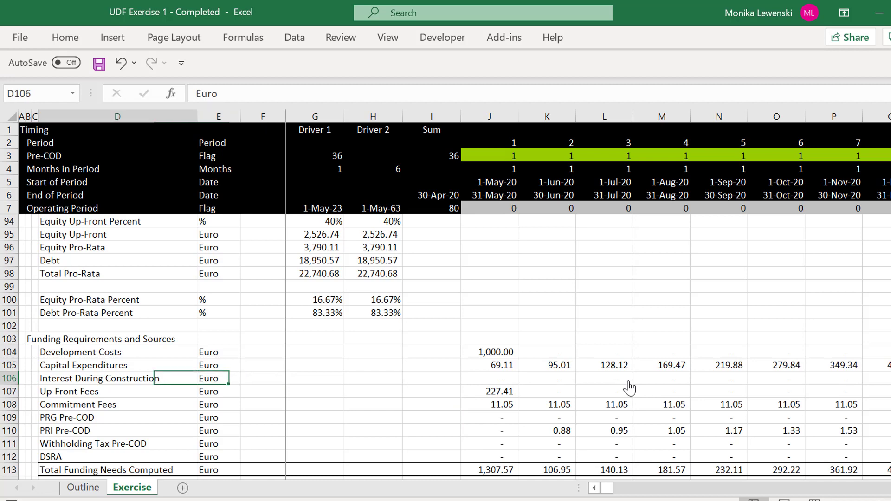
key(Left)
key(Left)
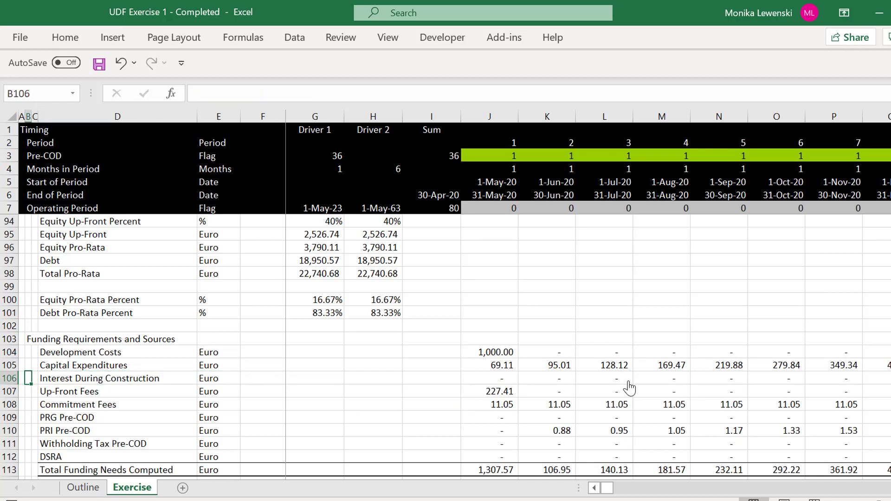
key(ctrl+alt+c)
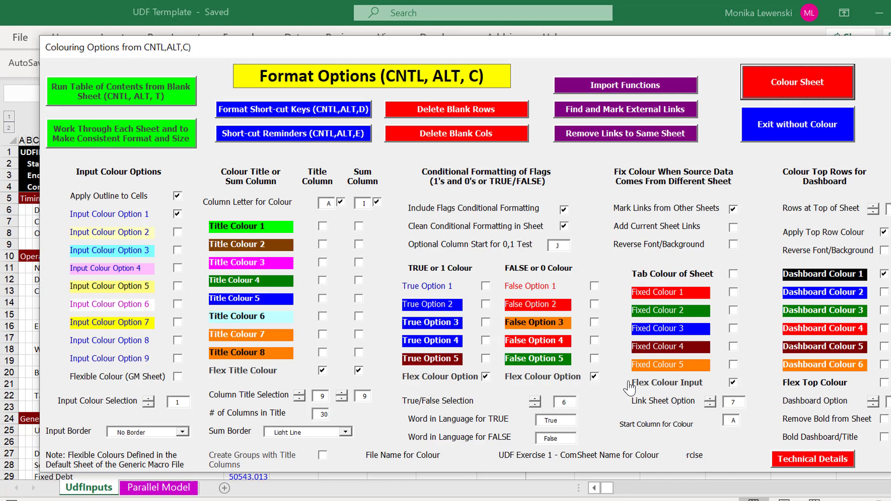
click(786, 77)
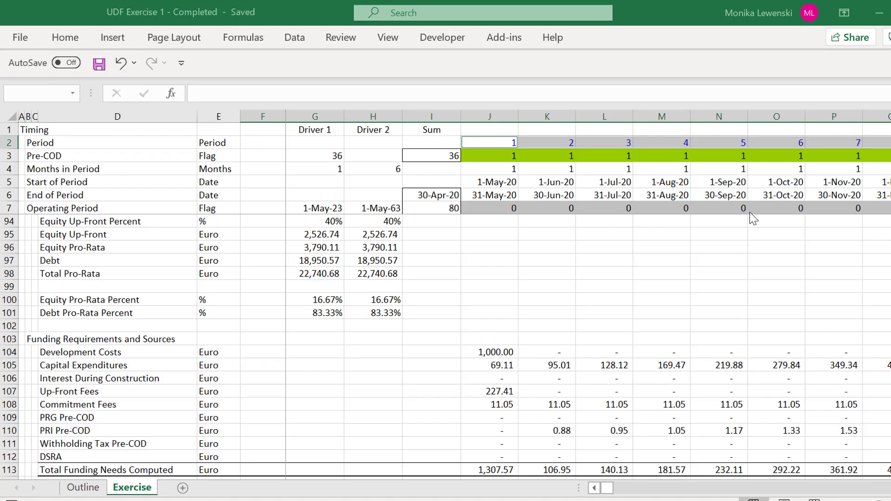
Check the recoloured sheet from the timing inputs down to the Uses of Funds summary.
click(248, 305)
key(Page_Up)
key(Page_Up)
key(Page_Up)
key(Page_Up)
key(Page_Up)
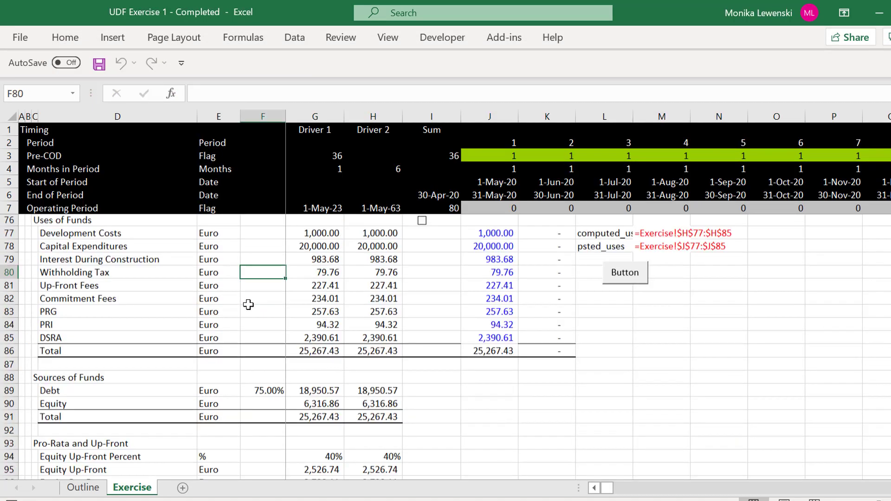
key(Left)
key(Left)
key(Left)
key(Left)
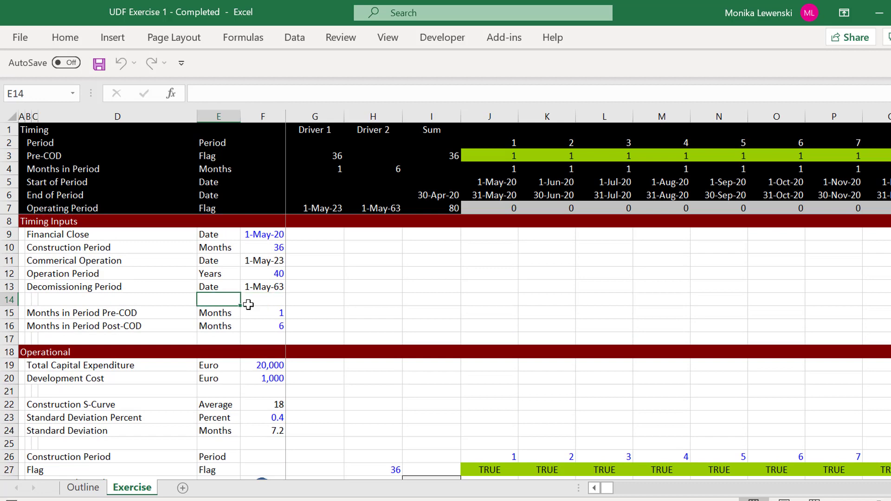
key(Page_Down)
key(Page_Down)
key(Page_Down)
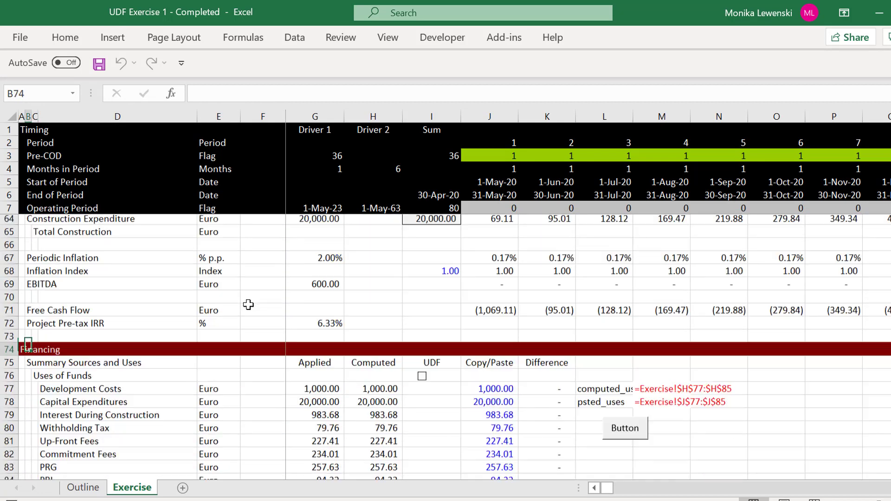
key(Page_Up)
key(Page_Down)
key(Page_Down)
key(Page_Down)
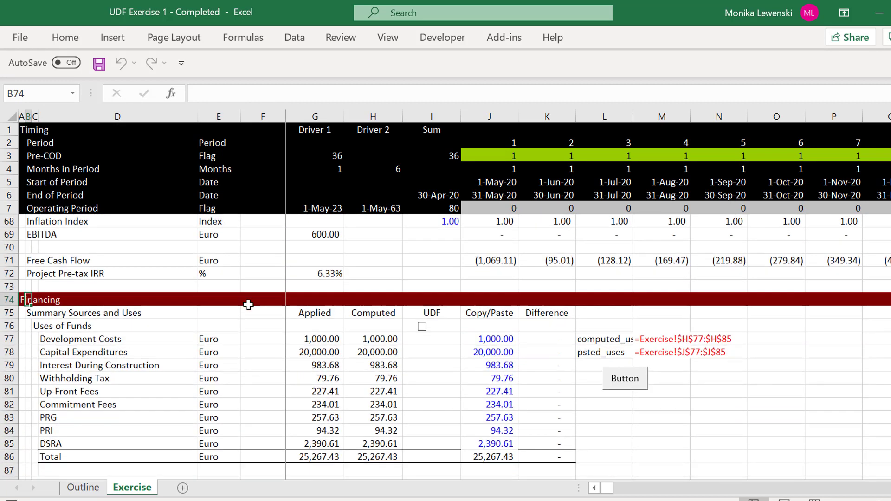
Check the colouring of the source of funds, debt balance, PRG, equity PRI and DSRA sections.
key(Page_Down)
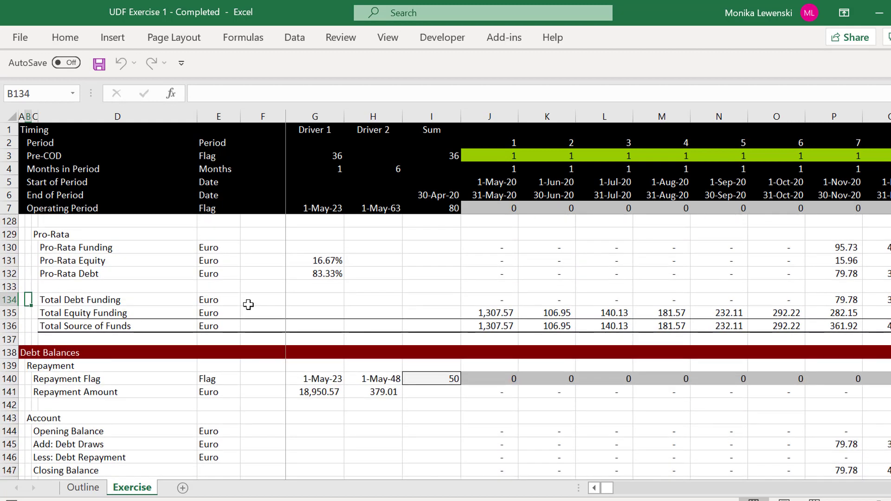
key(Down)
key(Down)
key(Down)
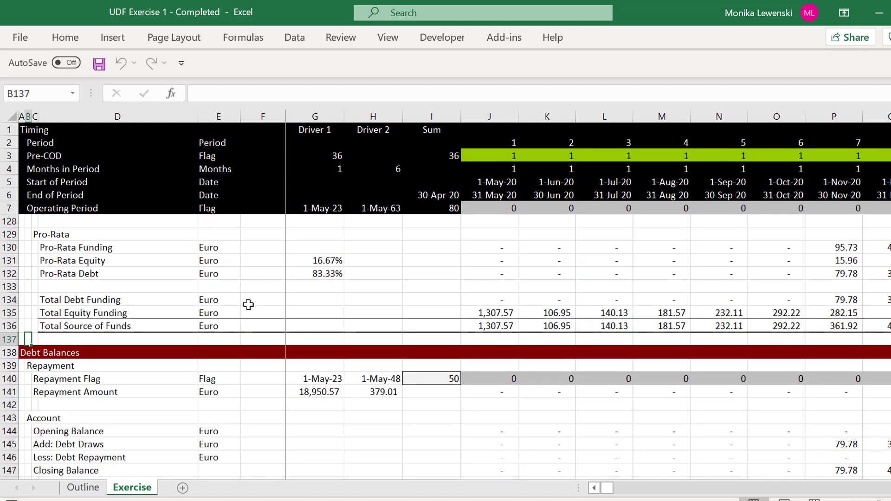
key(Page_Down)
key(Page_Down)
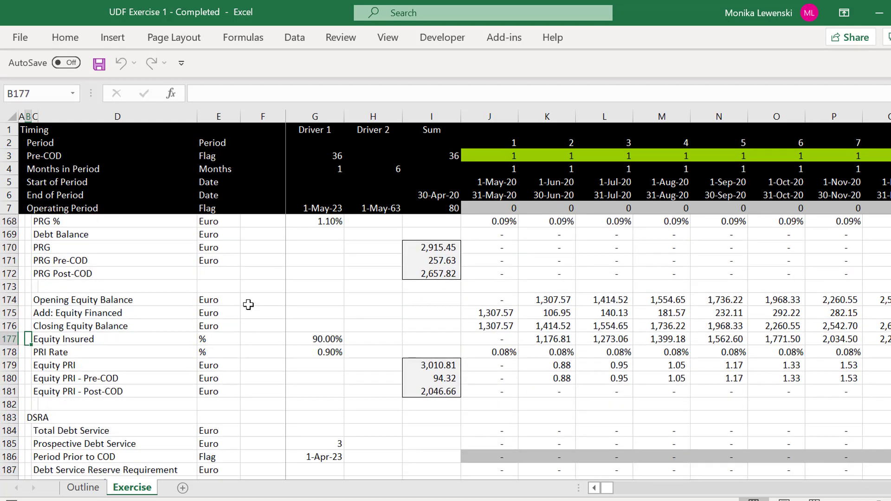
key(Page_Down)
key(Page_Up)
key(Page_Up)
key(Page_Up)
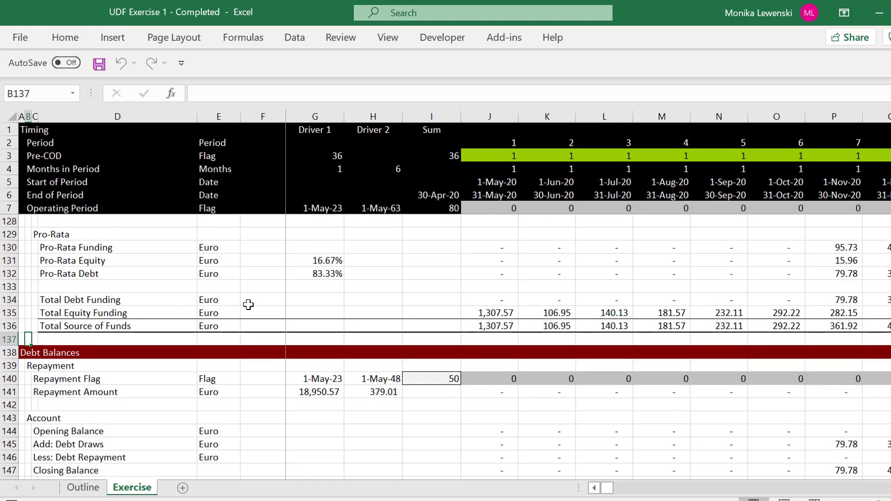
Return to the Uses of Funds summary and examine the colouring of its Applied, Computed and Copy/Paste columns.
key(Page_Up)
key(Page_Up)
key(Page_Up)
key(Page_Up)
key(Page_Down)
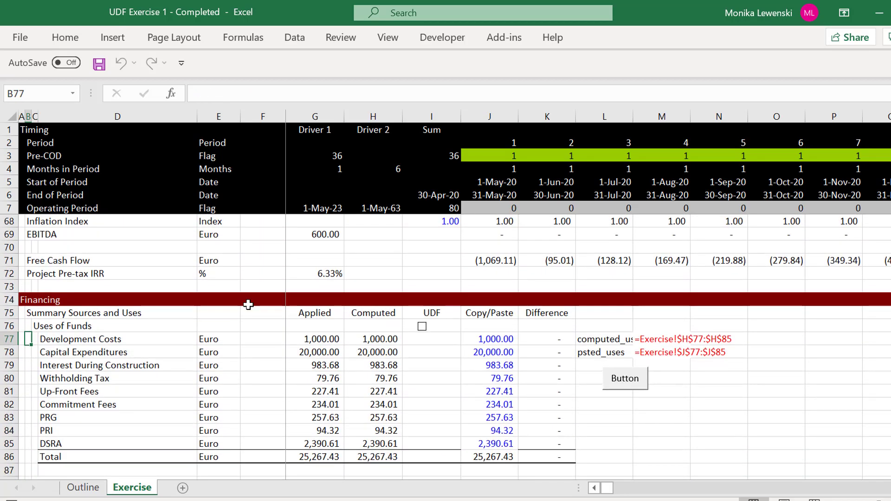
key(Down)
key(Down)
key(Down)
key(Down)
key(Down)
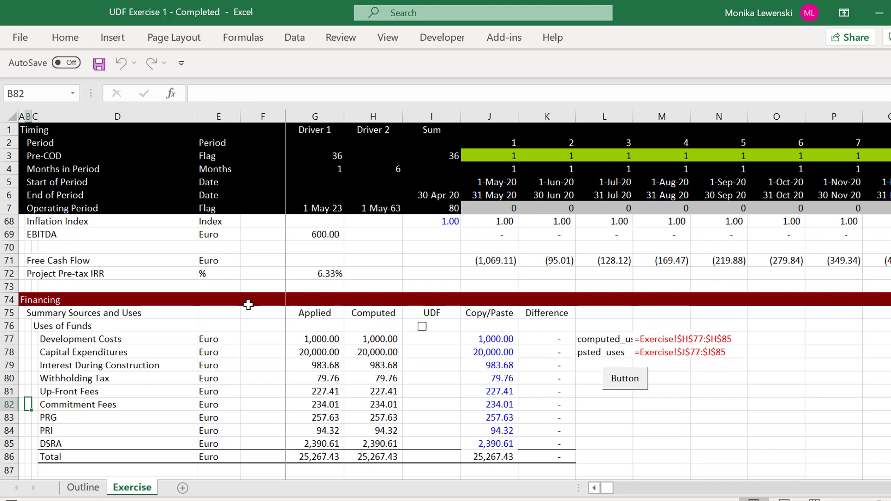
key(Right)
key(Right)
key(Right)
key(Right)
key(Right)
key(Right)
key(Right)
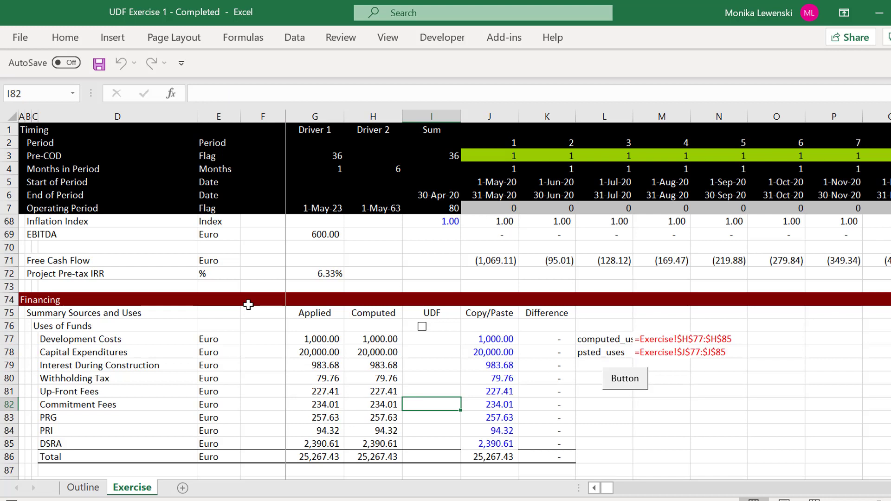
Reapply the total-row border across D86:K86 of the Uses of Funds summary.
key(Down)
key(Down)
key(Down)
key(Down)
key(Left)
key(Left)
key(Left)
key(Left)
key(Left)
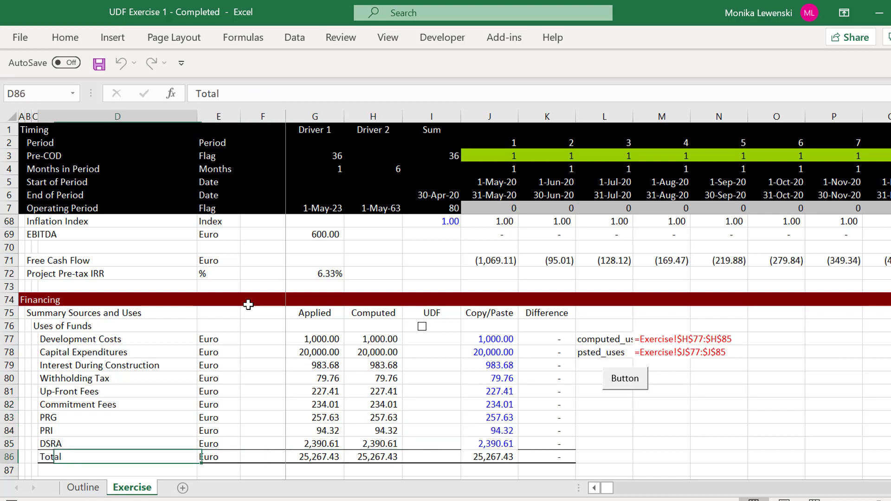
key(Left)
key(Right)
key(shift+Right)
key(shift+Right)
key(shift+Right)
key(shift+Right)
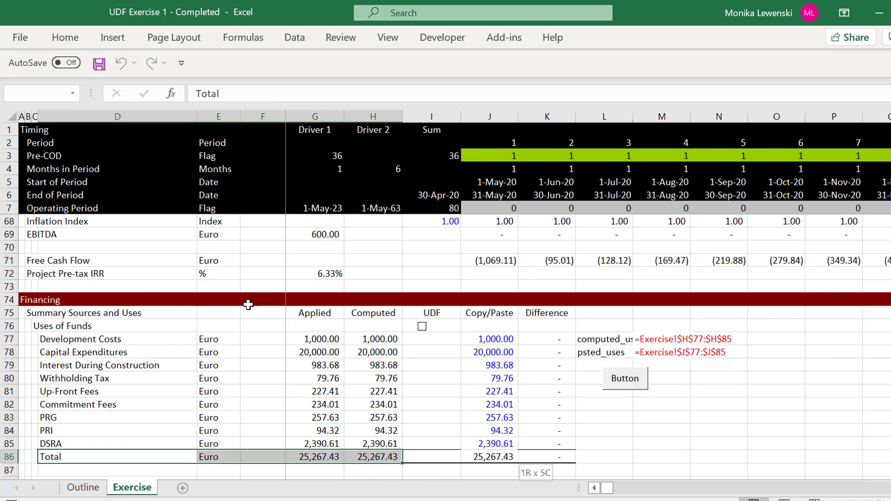
key(shift+Right)
key(shift+Right)
key(shift+Right)
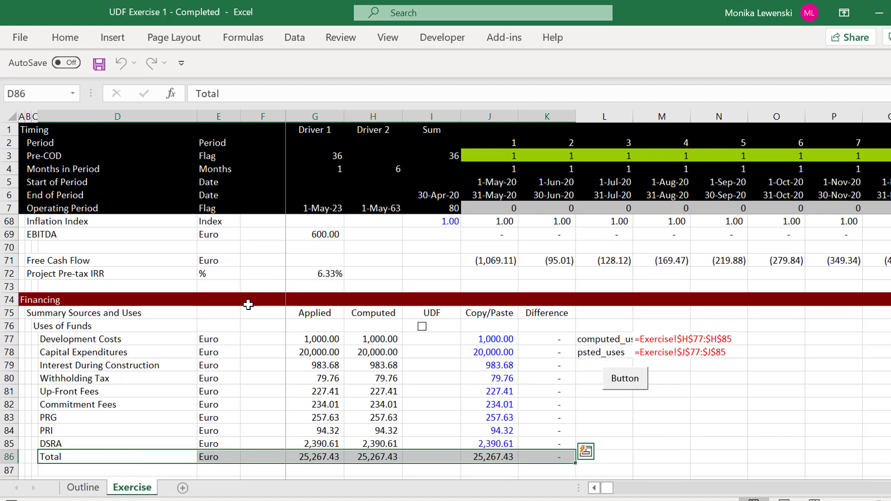
key(ctrl+q)
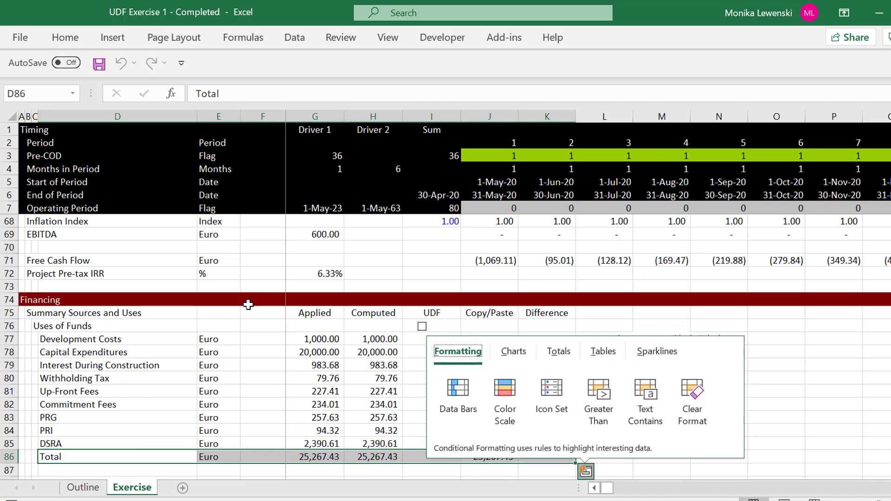
key(Escape)
key(Escape)
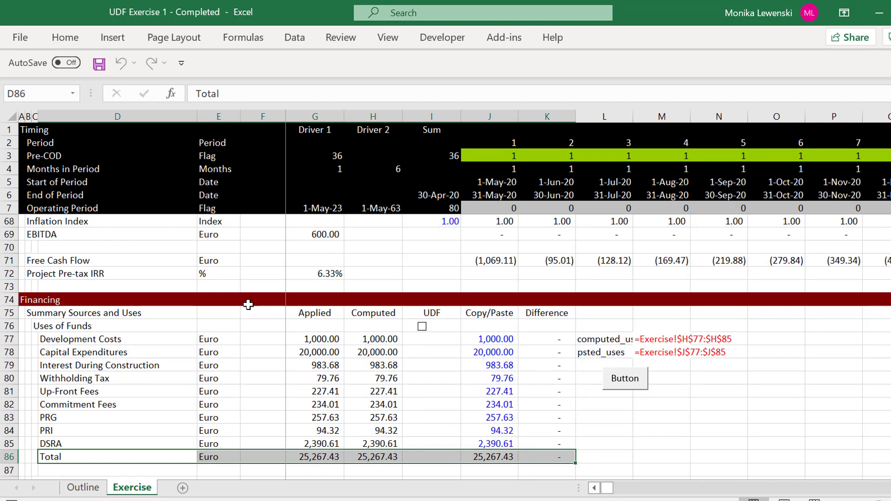
Examine the formulas behind the Copy/Paste, Difference and Computed totals in the Uses of Funds total row.
key(Right)
key(Right)
key(Right)
key(Right)
key(Right)
key(Right)
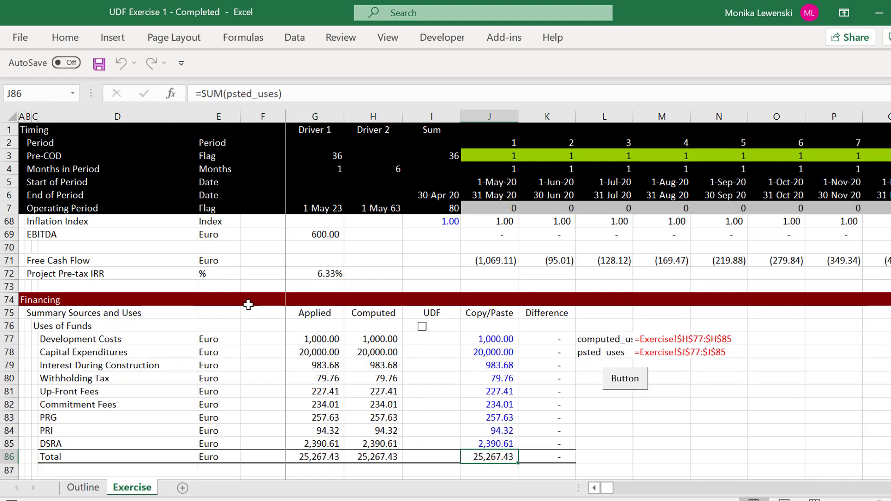
key(Right)
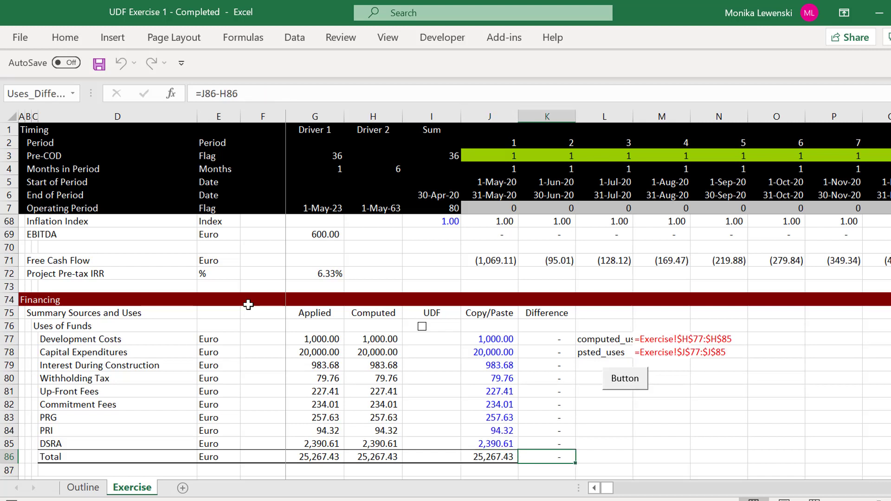
key(Right)
key(Left)
key(Left)
key(Left)
key(Left)
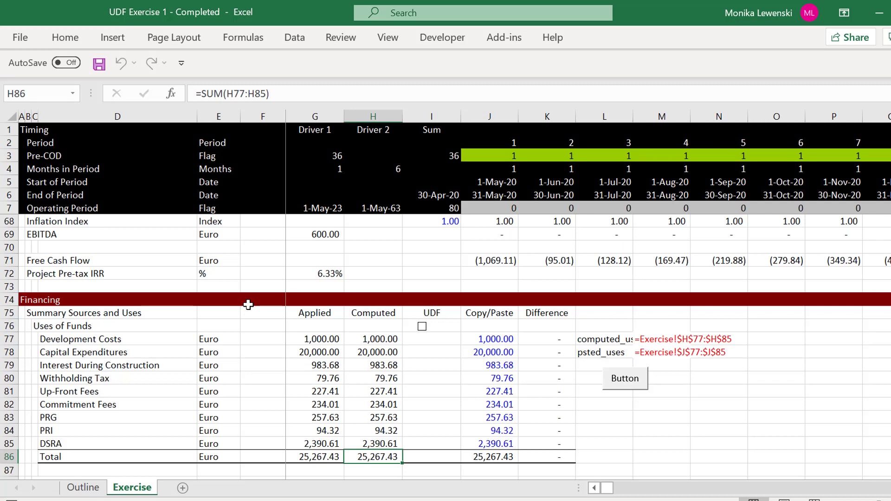
Save the workbook in the Documents folder as an Excel Macro-Enabled Workbook named "UDF Exercise 1 - Completed".
key(ctrl+s)
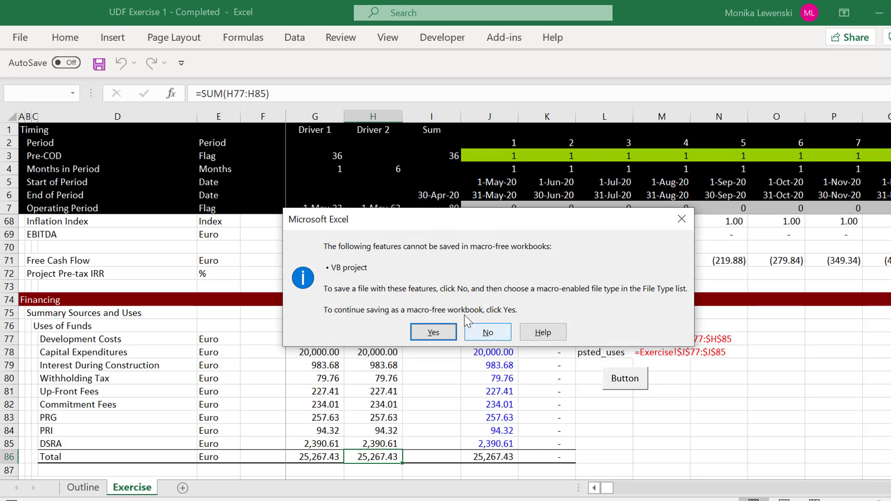
key(Return)
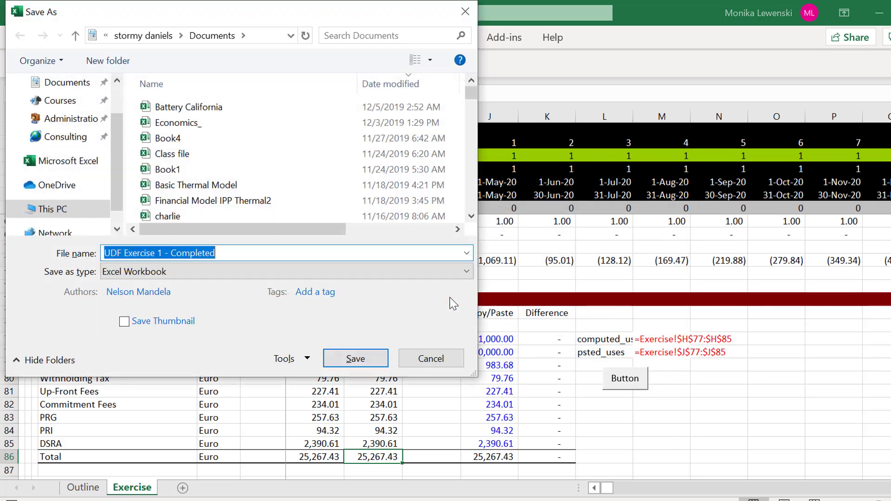
click(301, 278)
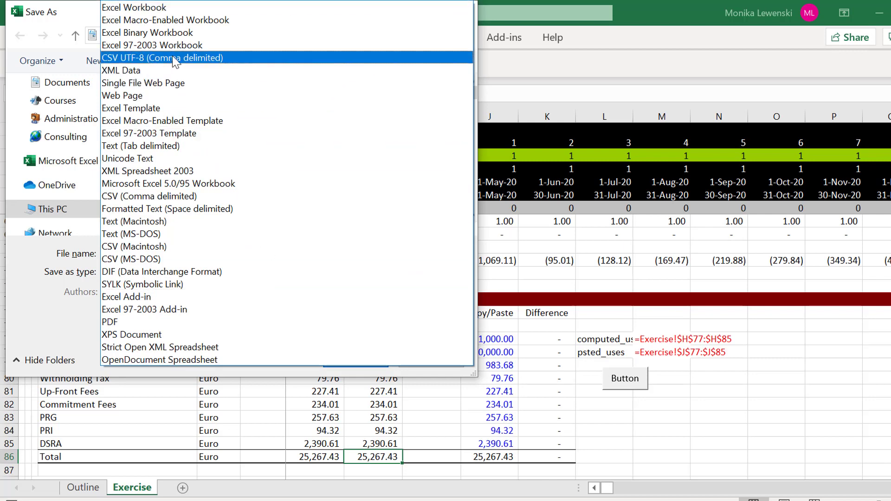
click(165, 20)
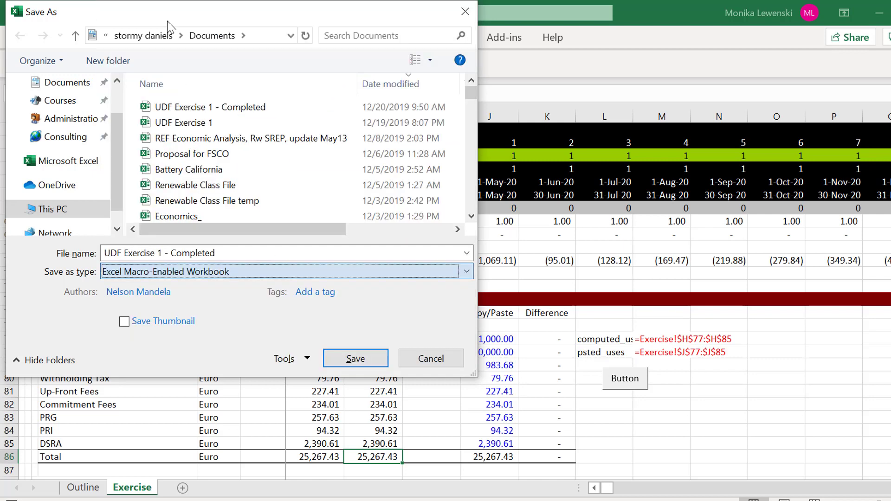
click(355, 359)
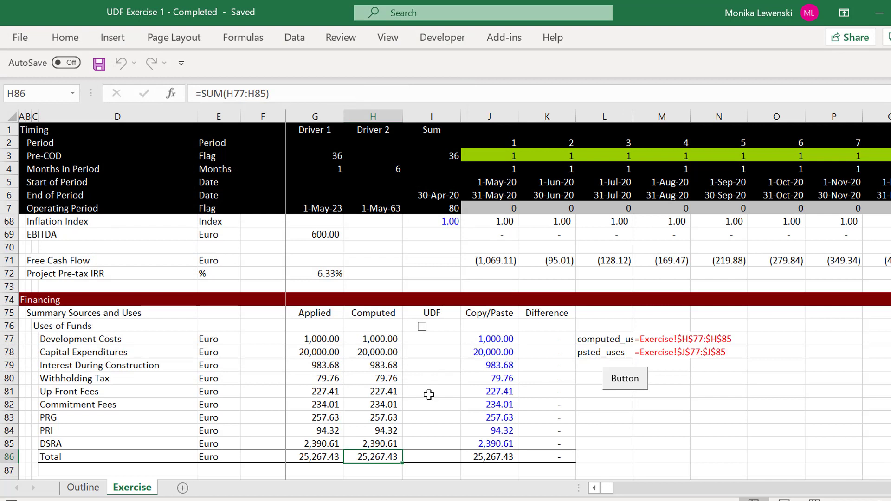
click(429, 395)
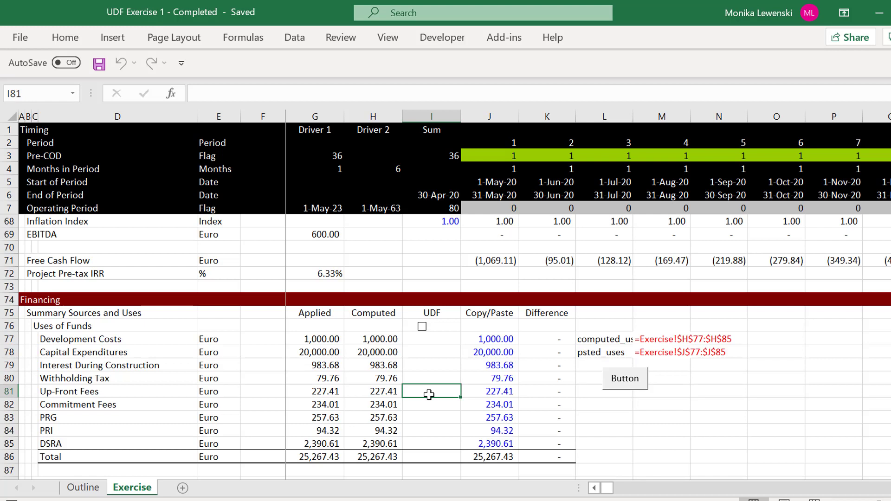
click(716, 412)
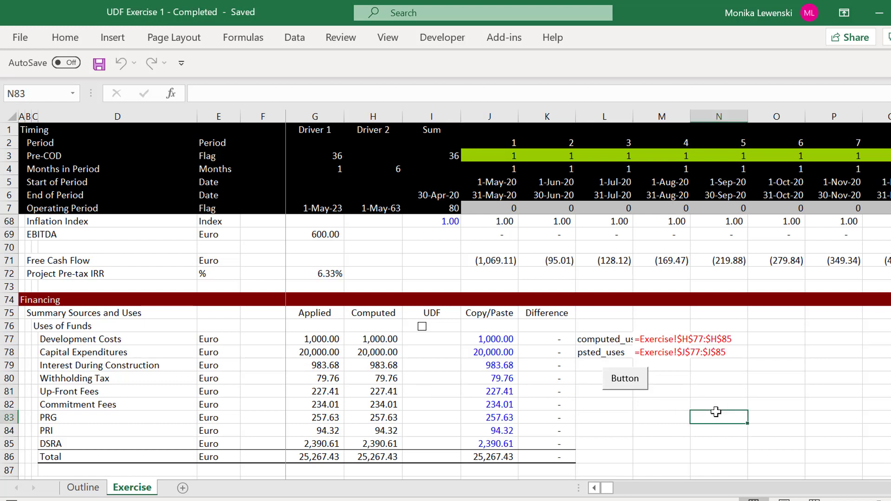
key(alt+Tab)
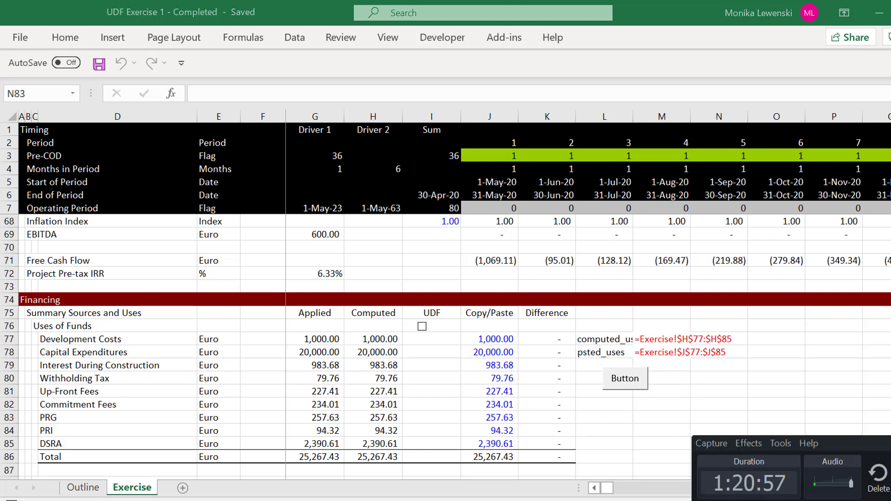